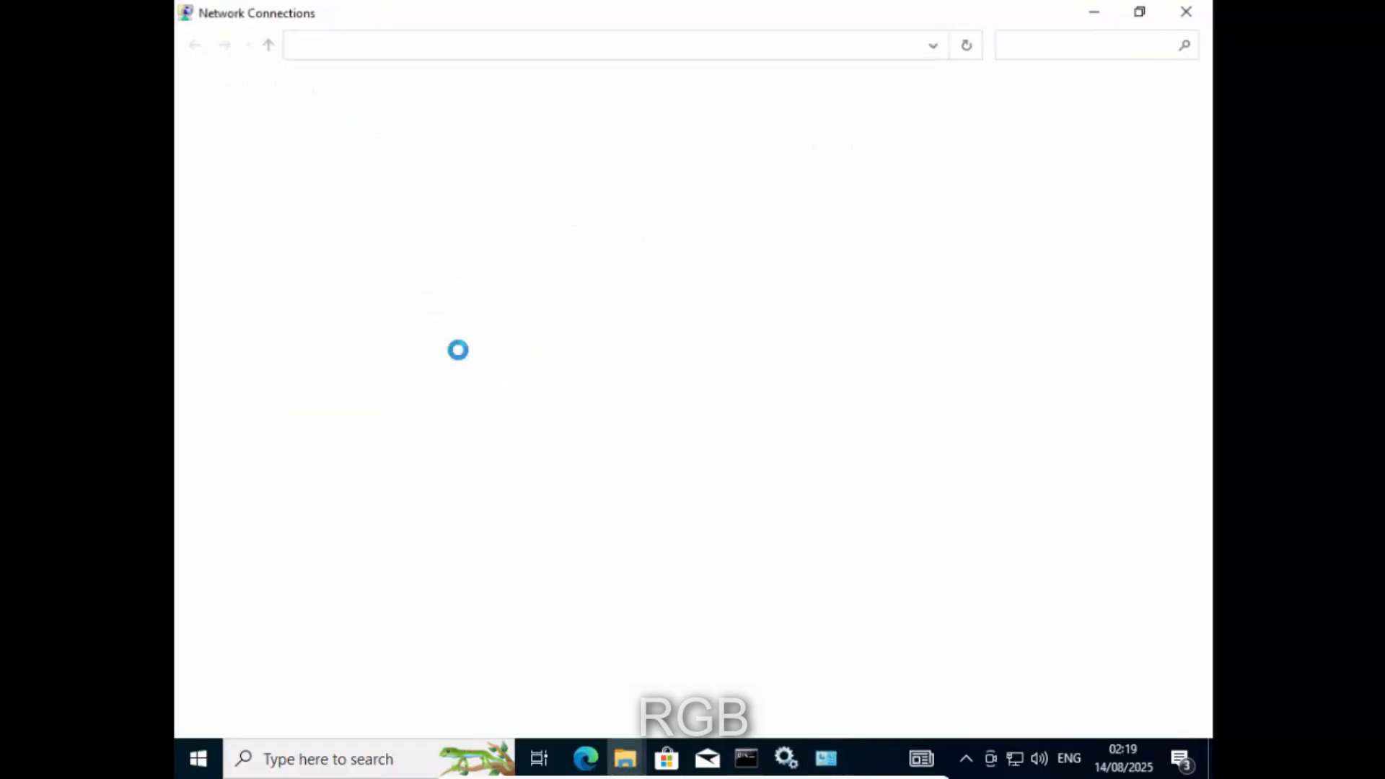
- Select the Ethernet adapter, disable it from its context menu, then clear the selection
drag(702, 344, 182, 137)
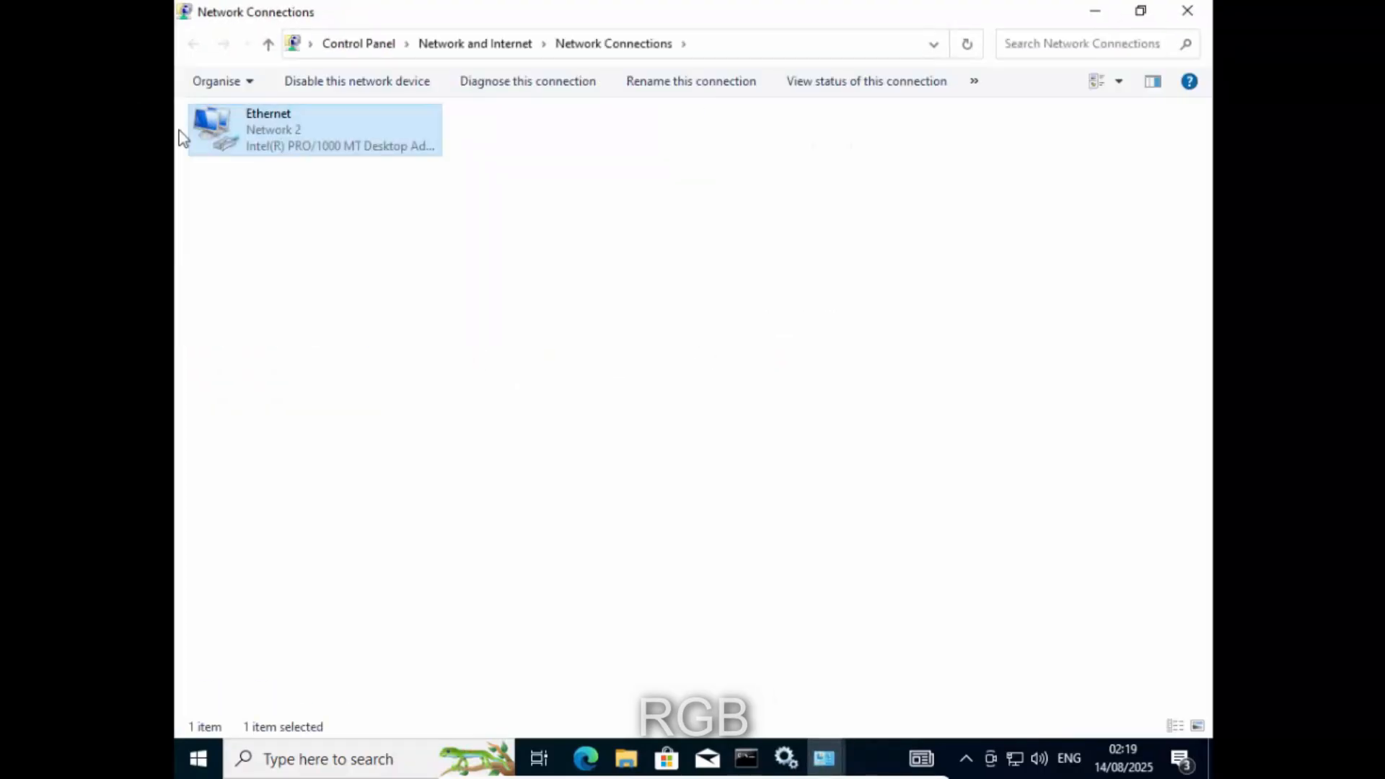
right_click(229, 130)
click(261, 142)
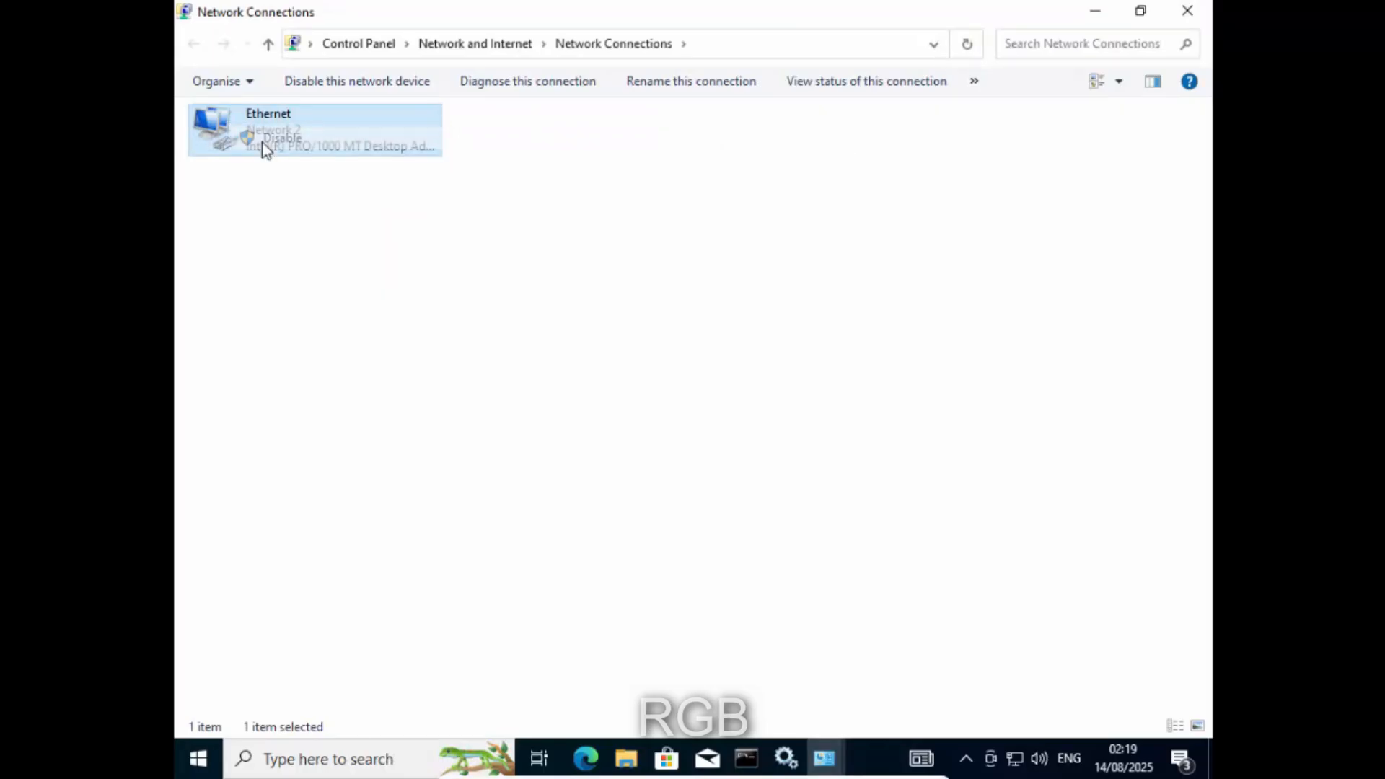
click(417, 263)
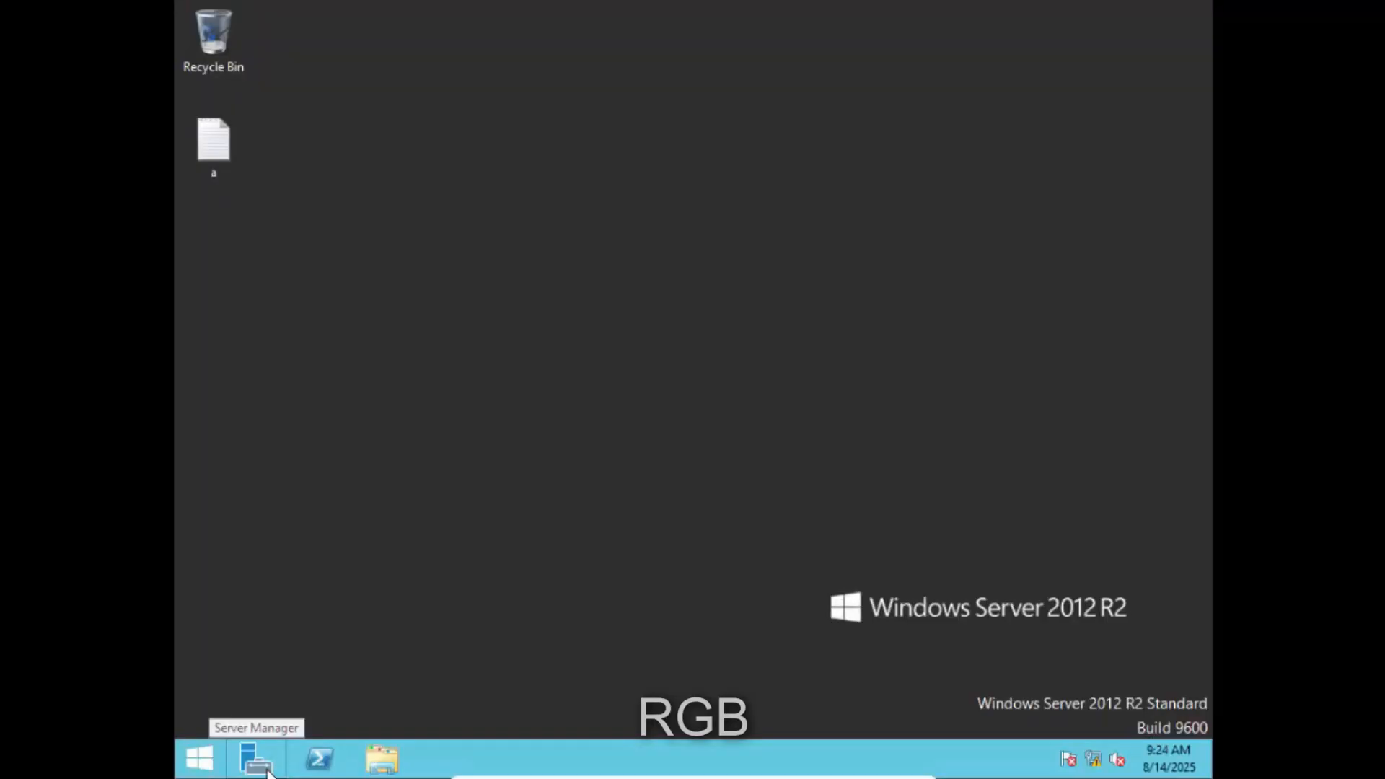
- Refresh the desktop, launch Server Manager maximized, and start the Add Roles and Features Wizard
right_click(411, 404)
click(459, 461)
click(254, 757)
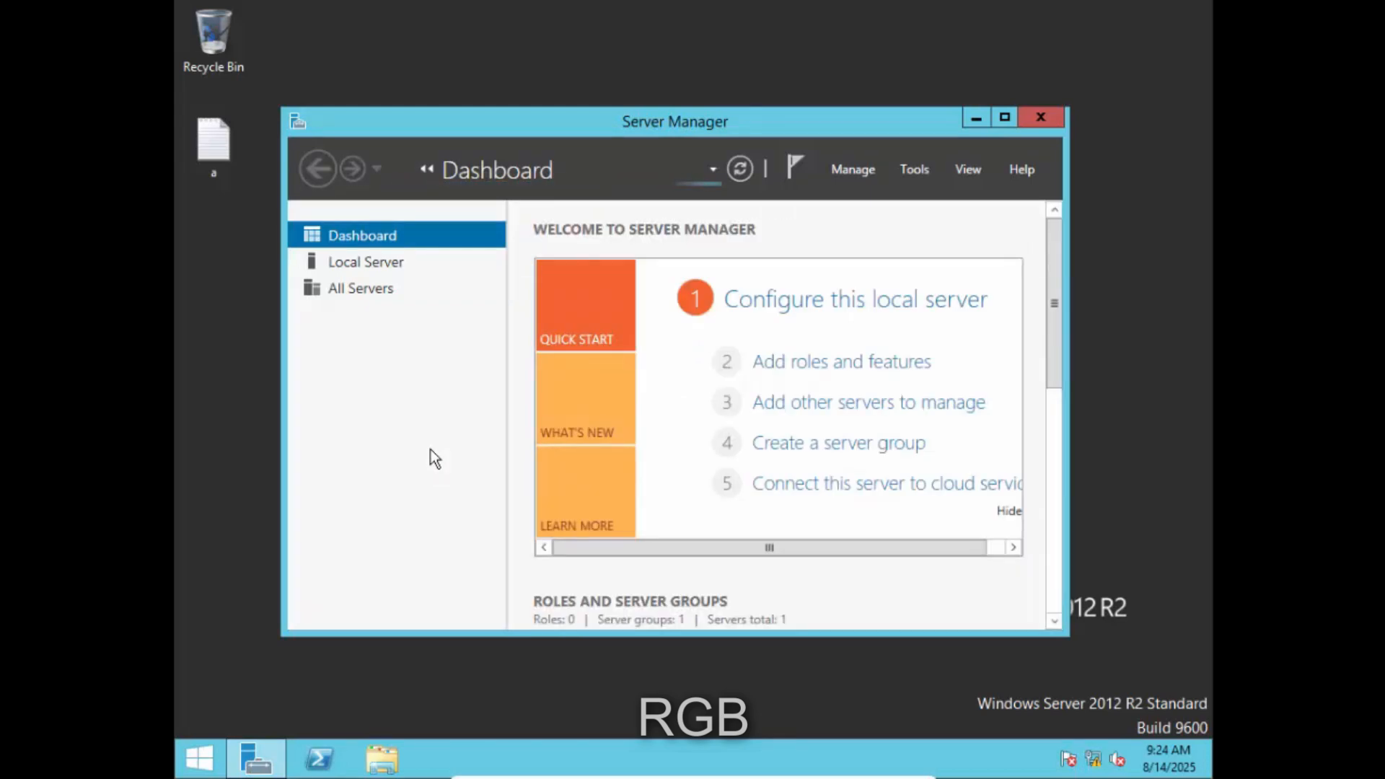
click(1004, 117)
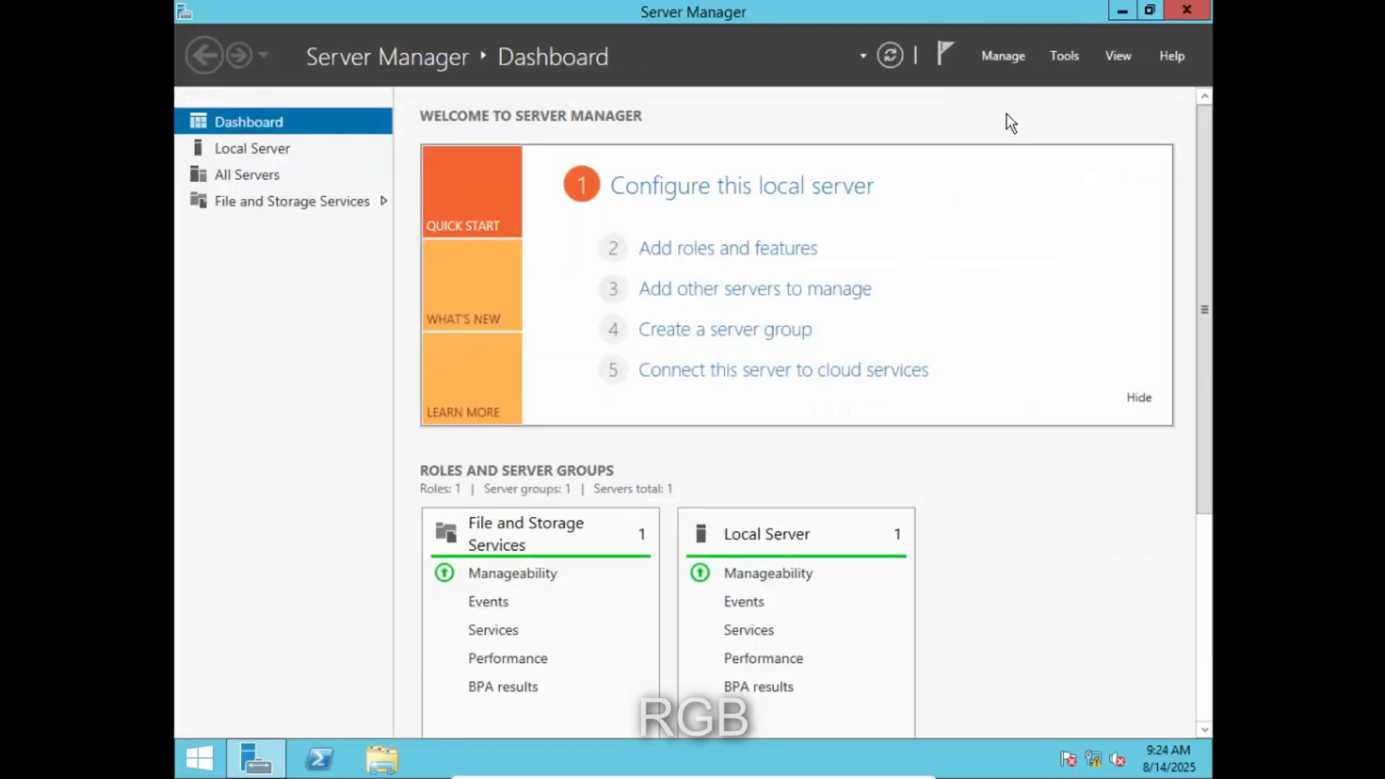
click(719, 249)
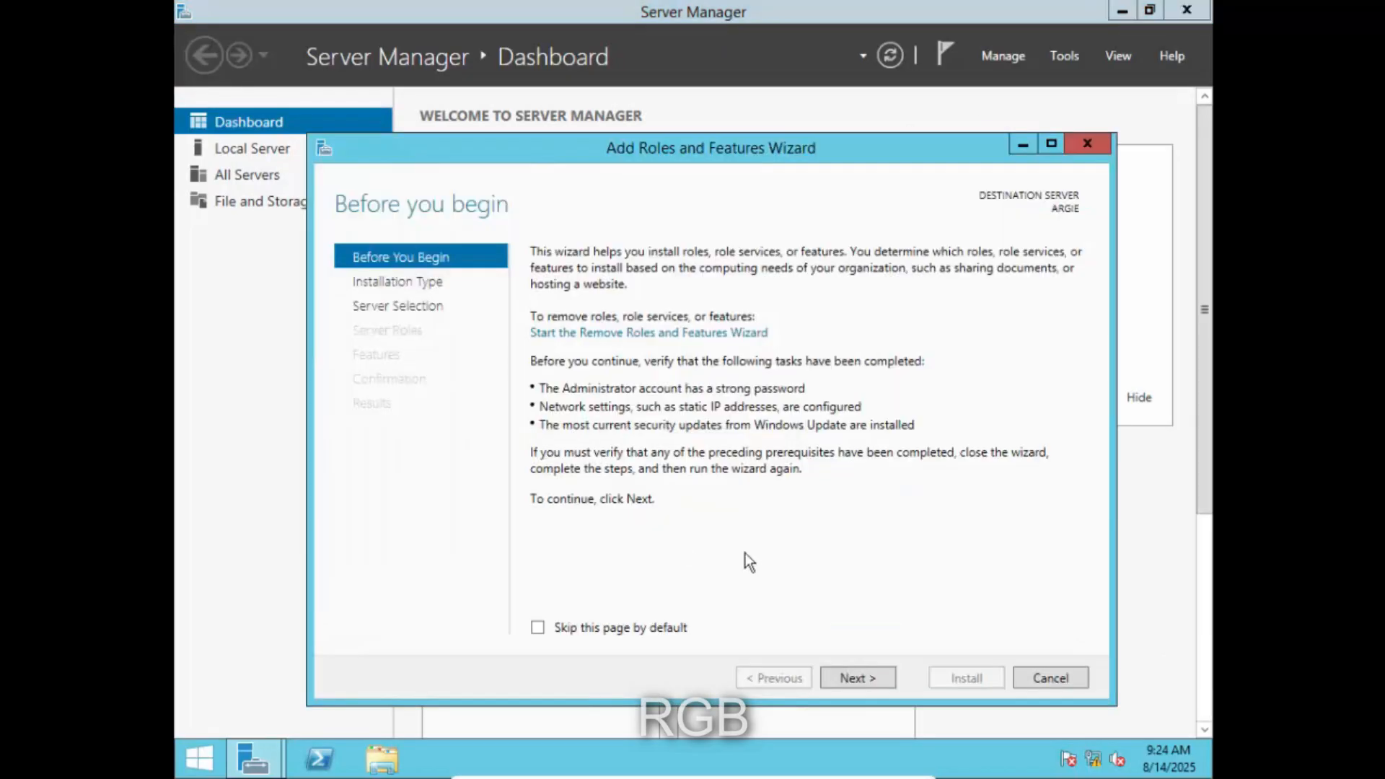
- Choose role-based installation with server ARGIE as the destination to reach Server Roles
click(858, 679)
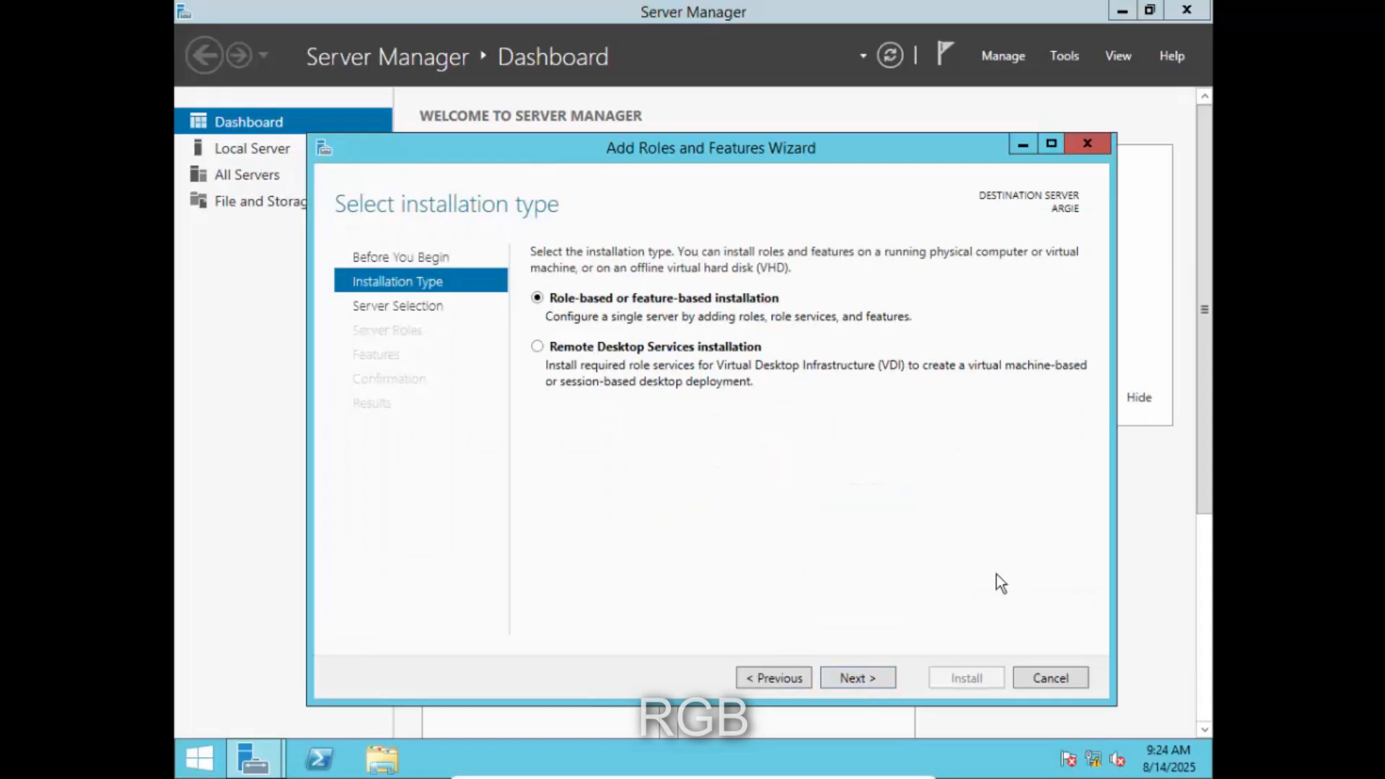
click(863, 671)
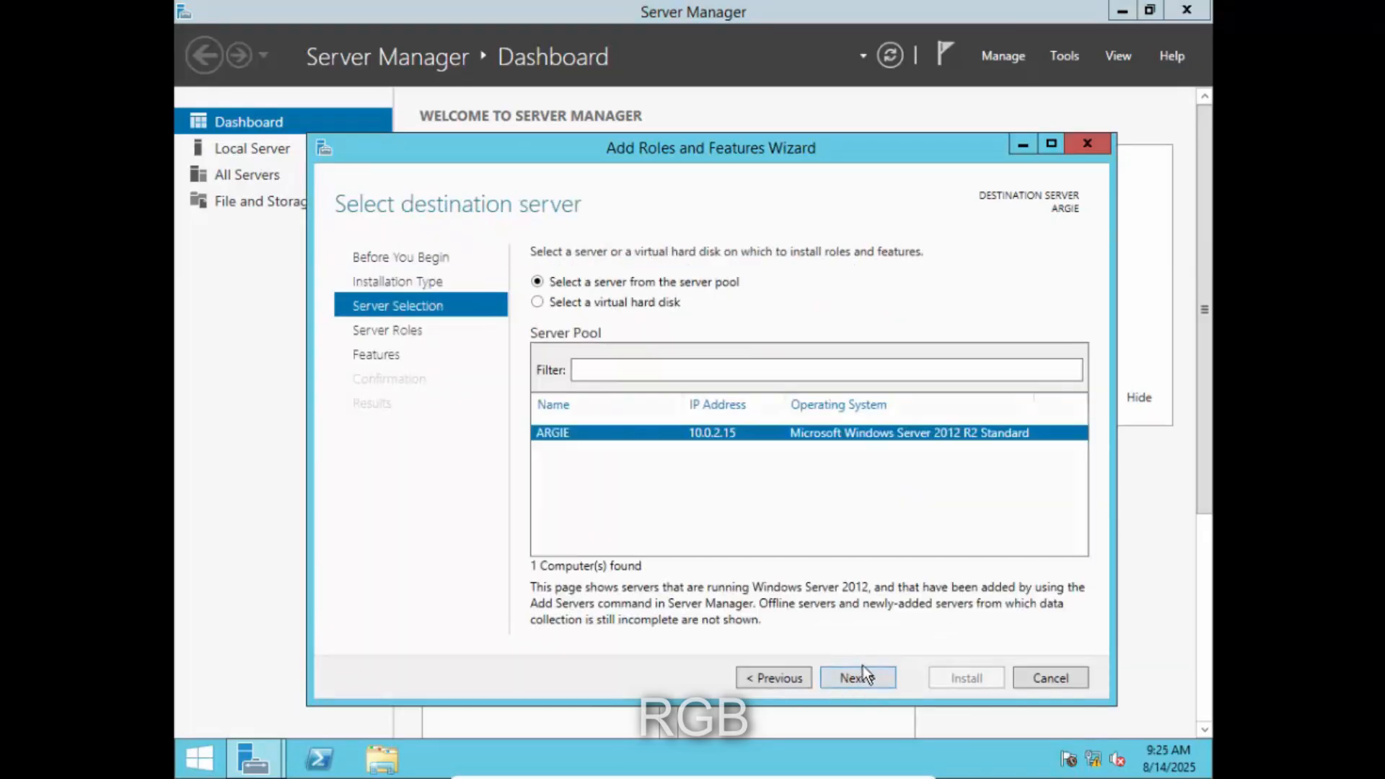
click(868, 676)
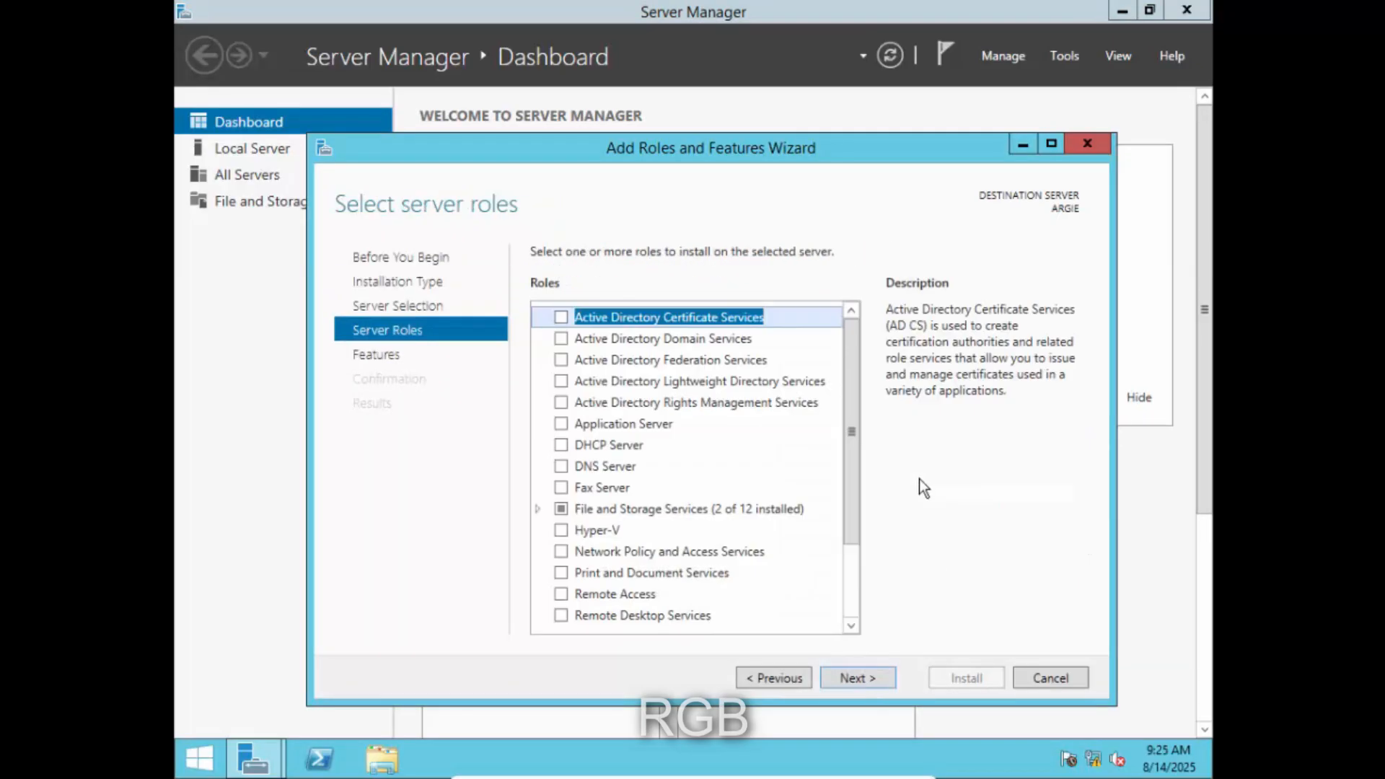
click(621, 339)
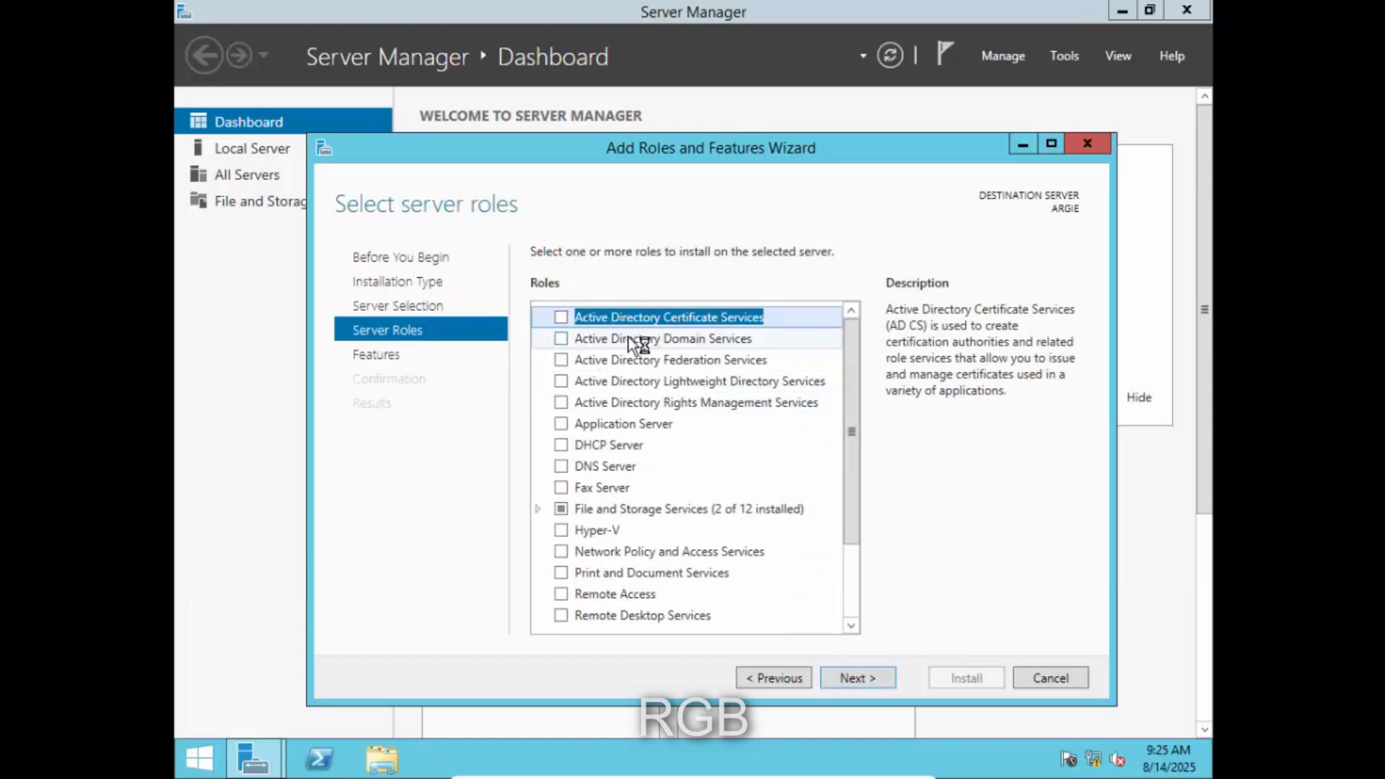
- Add the AD DS, DHCP Server and DNS Server roles with their required tools
click(561, 339)
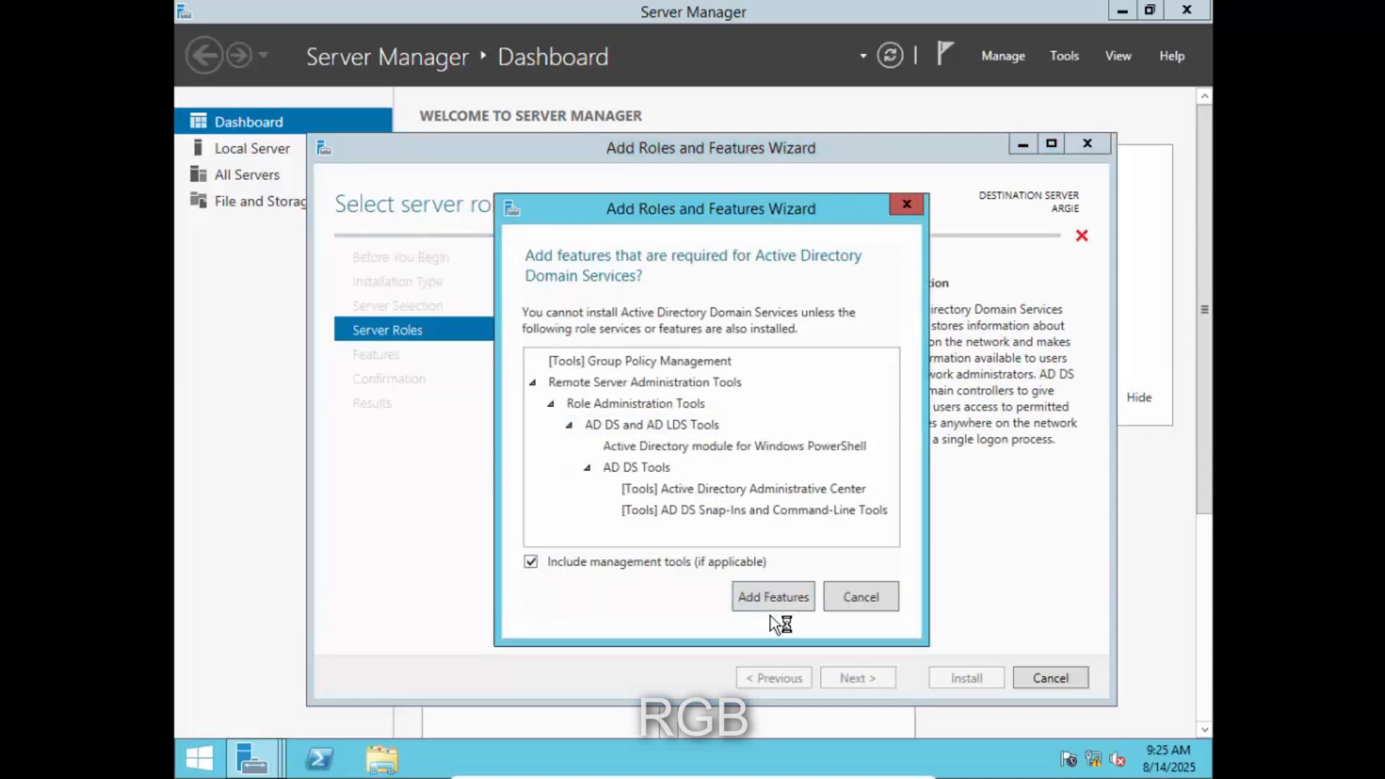
click(760, 591)
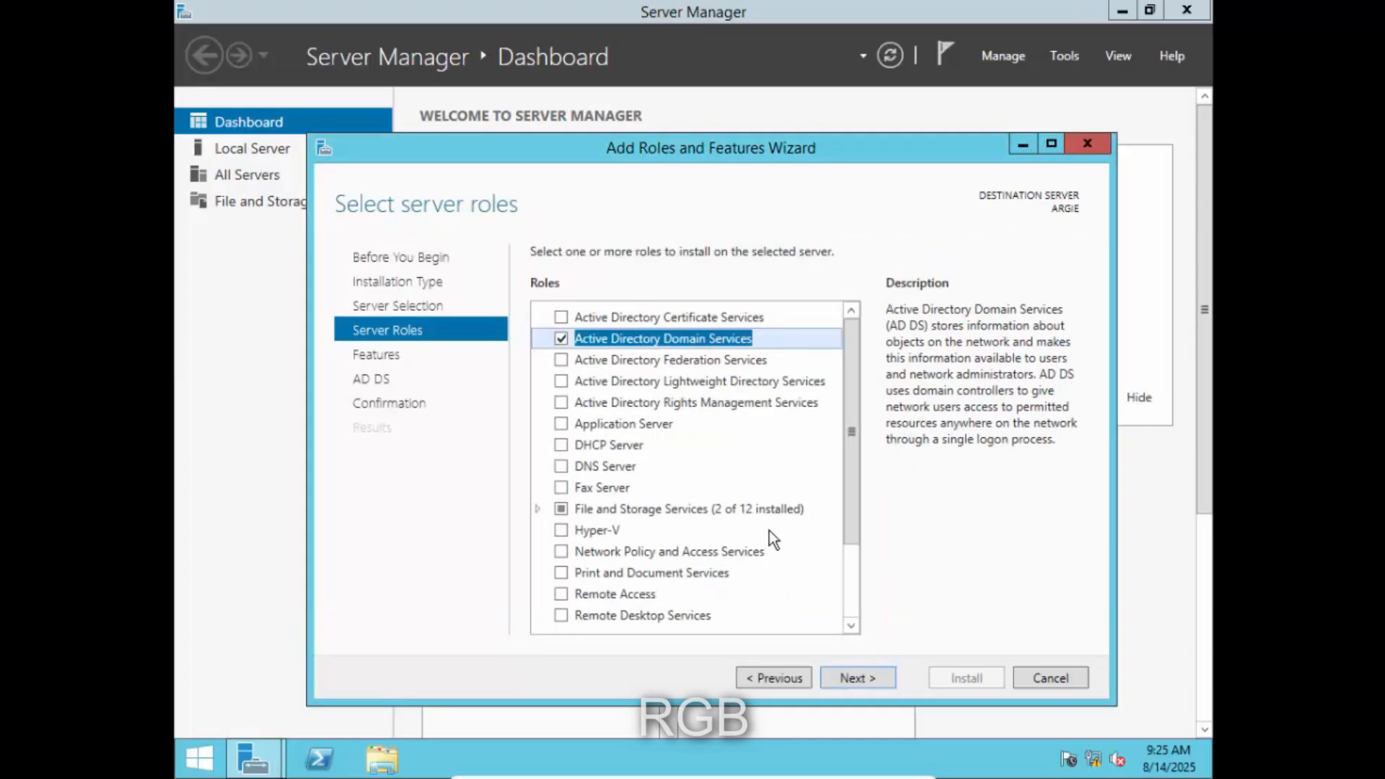
click(561, 445)
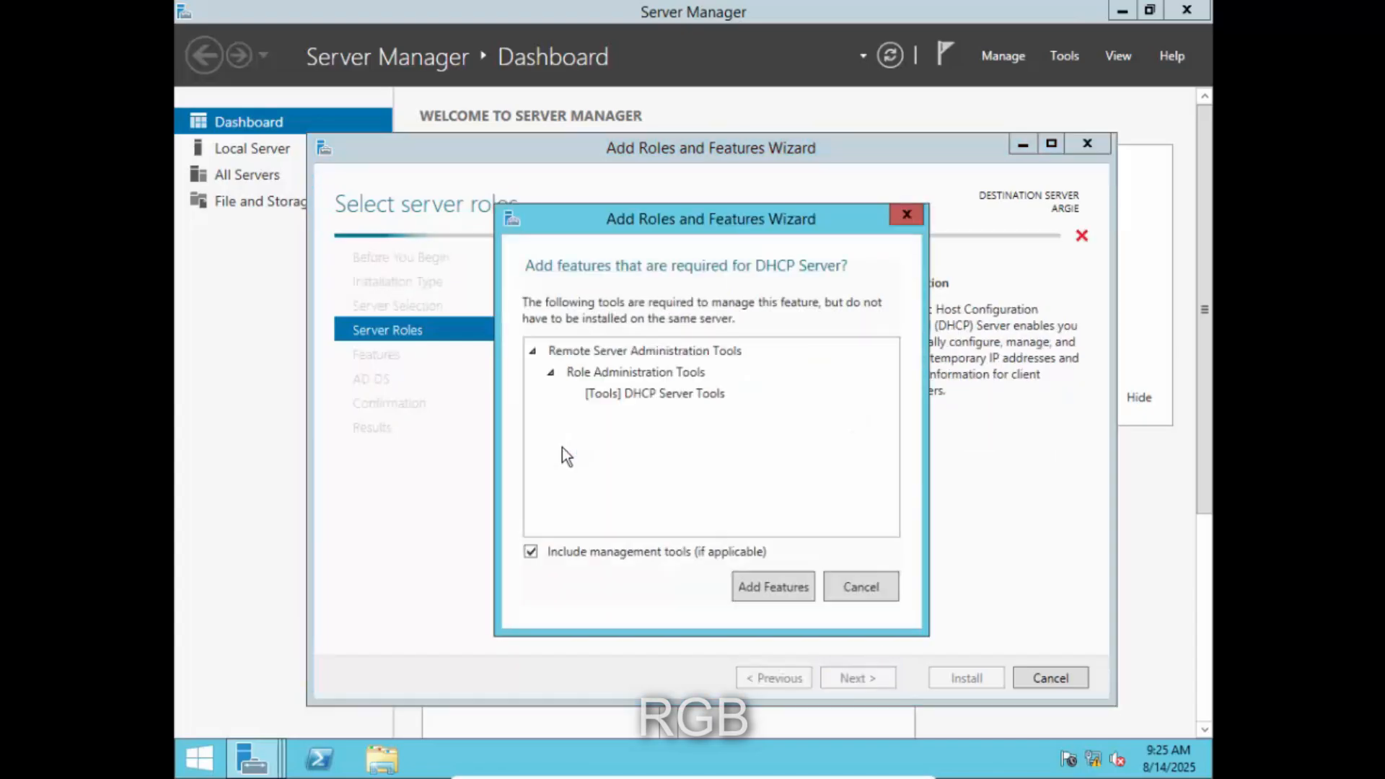
click(761, 587)
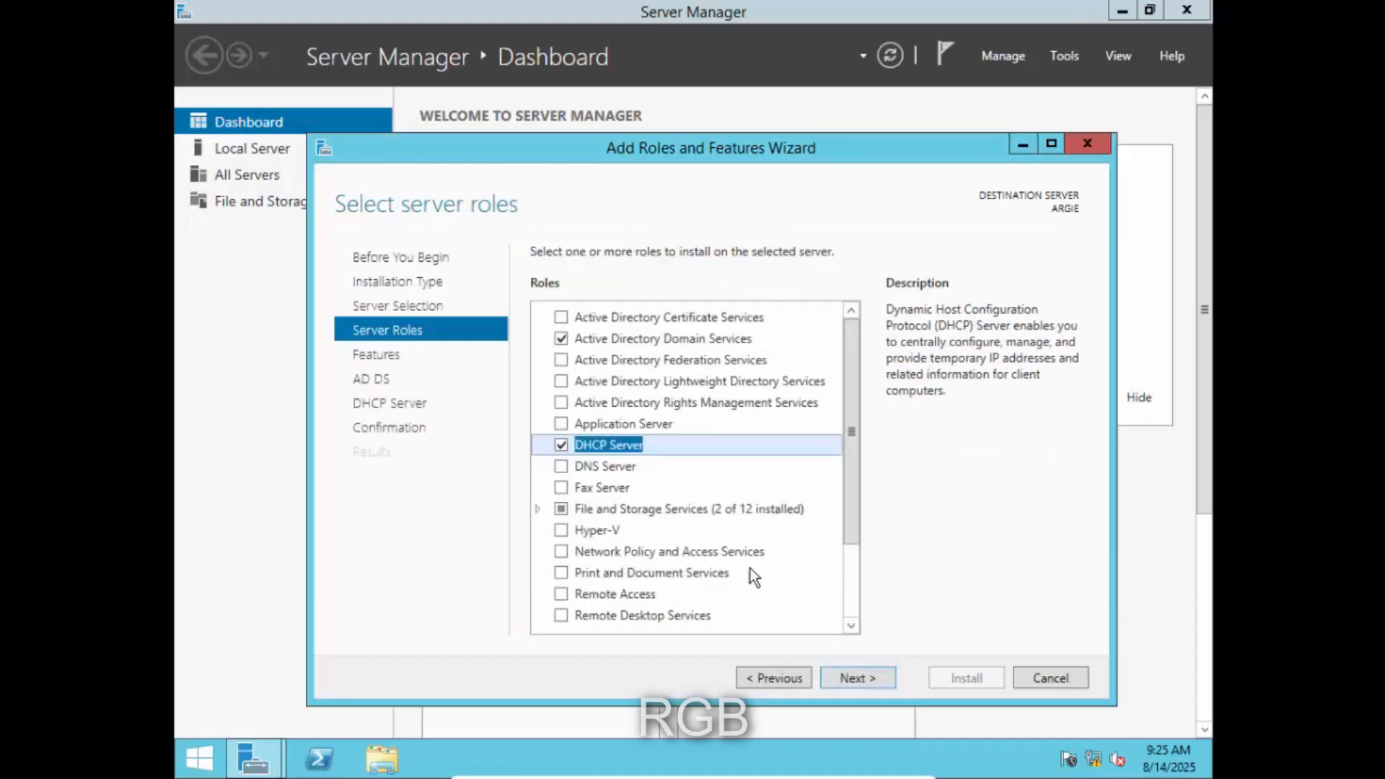
click(561, 466)
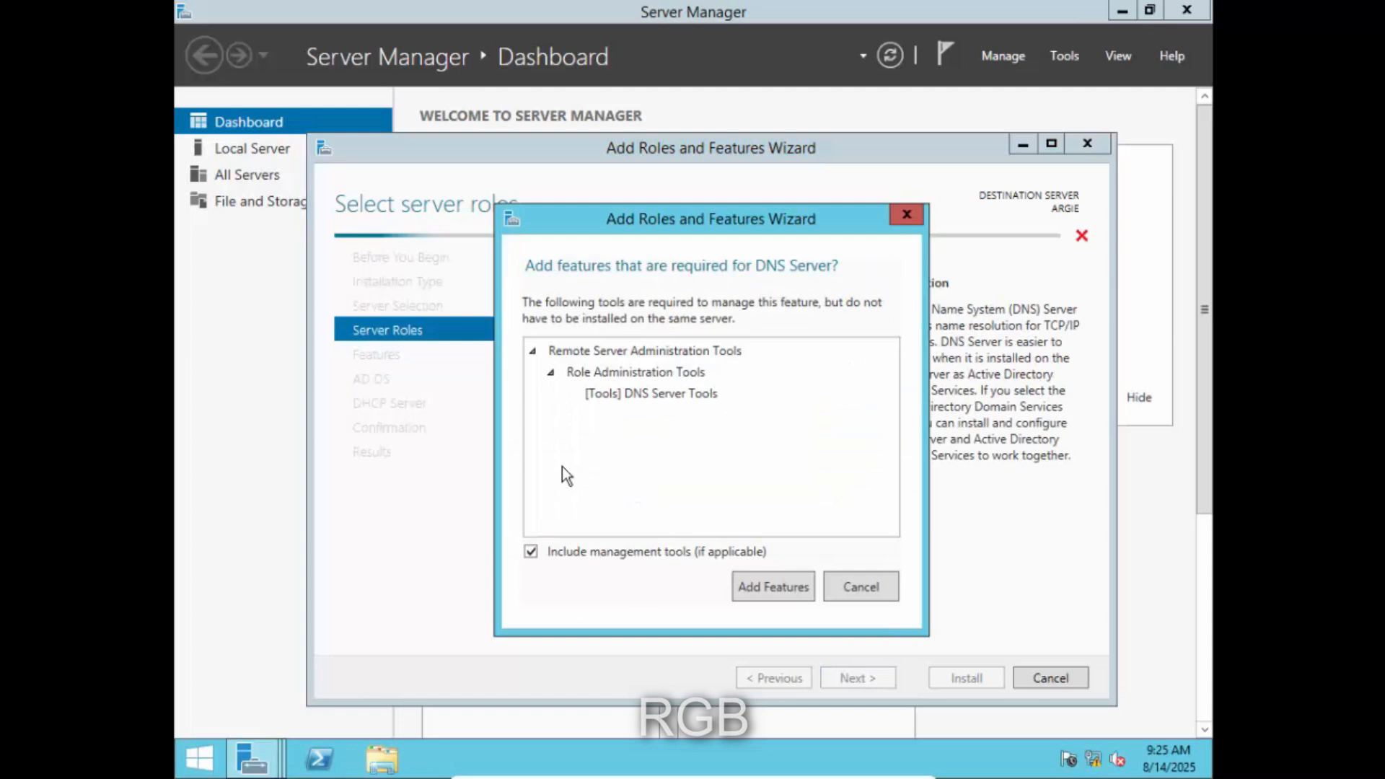
click(762, 585)
- Under File and iSCSI Services, add File Server Resource Manager with its required tools
drag(851, 427, 842, 500)
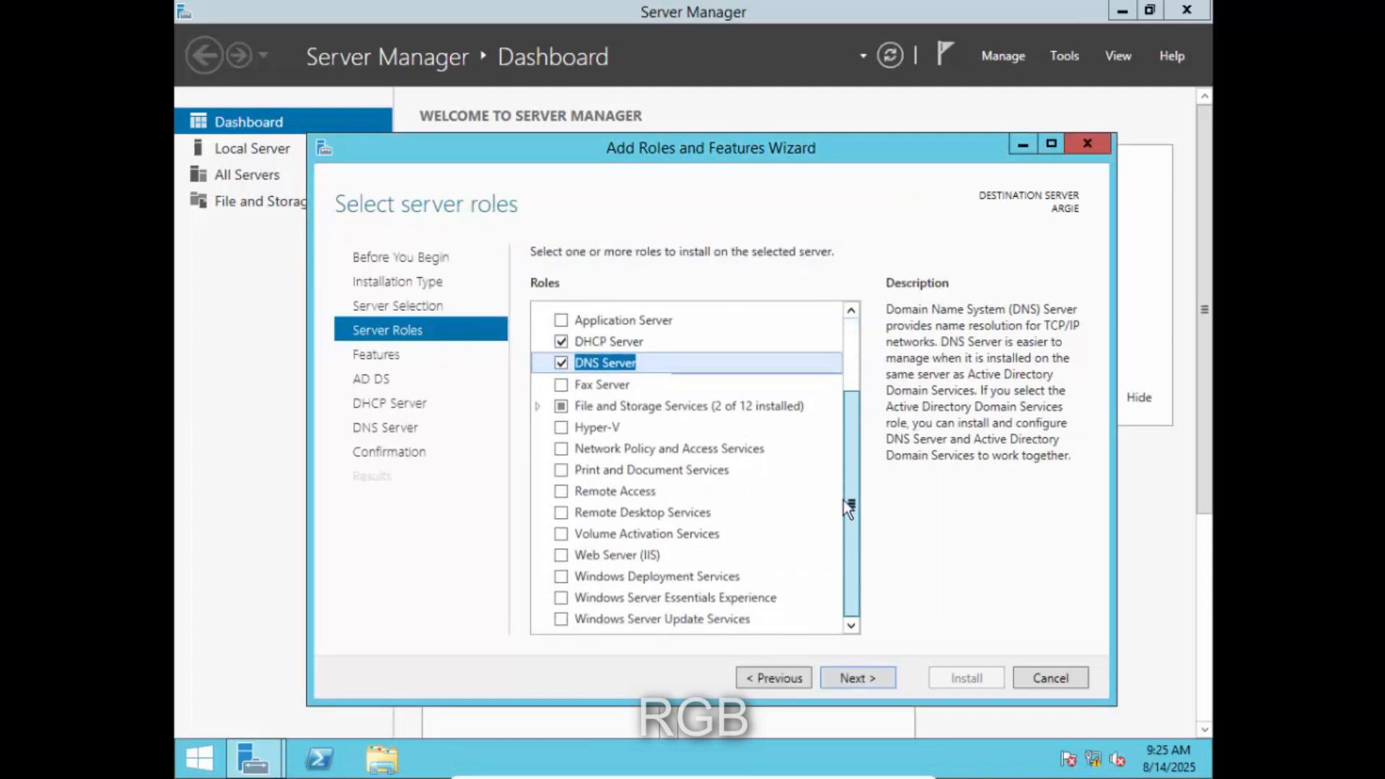
click(535, 408)
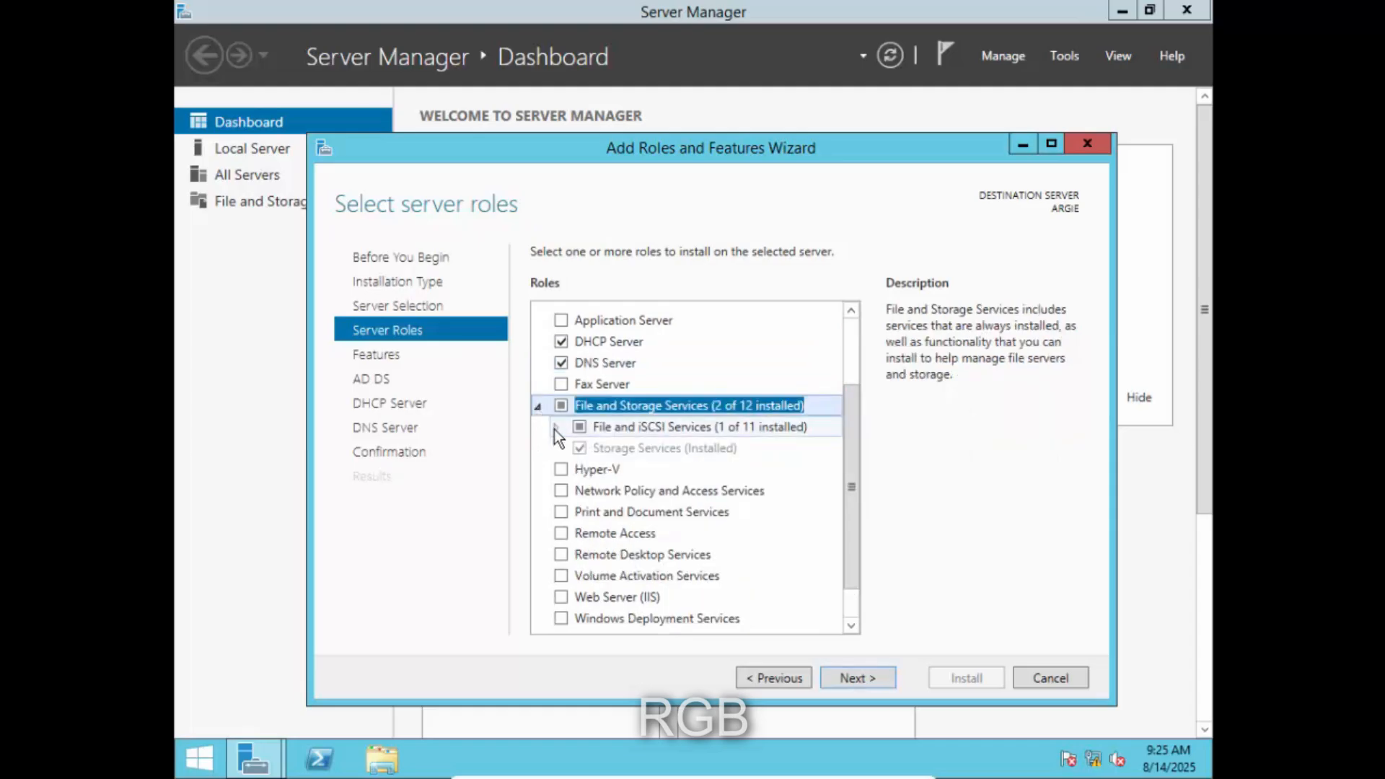
click(555, 429)
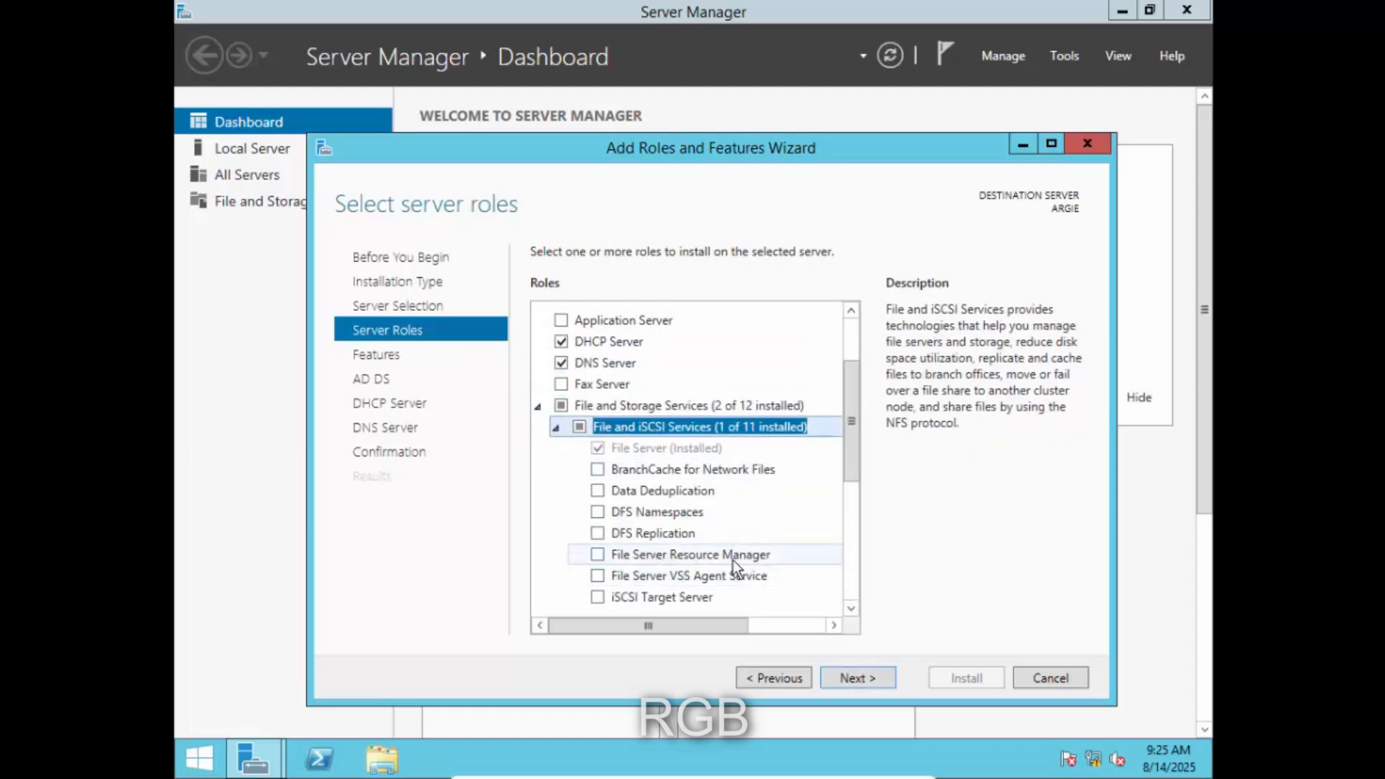
click(596, 554)
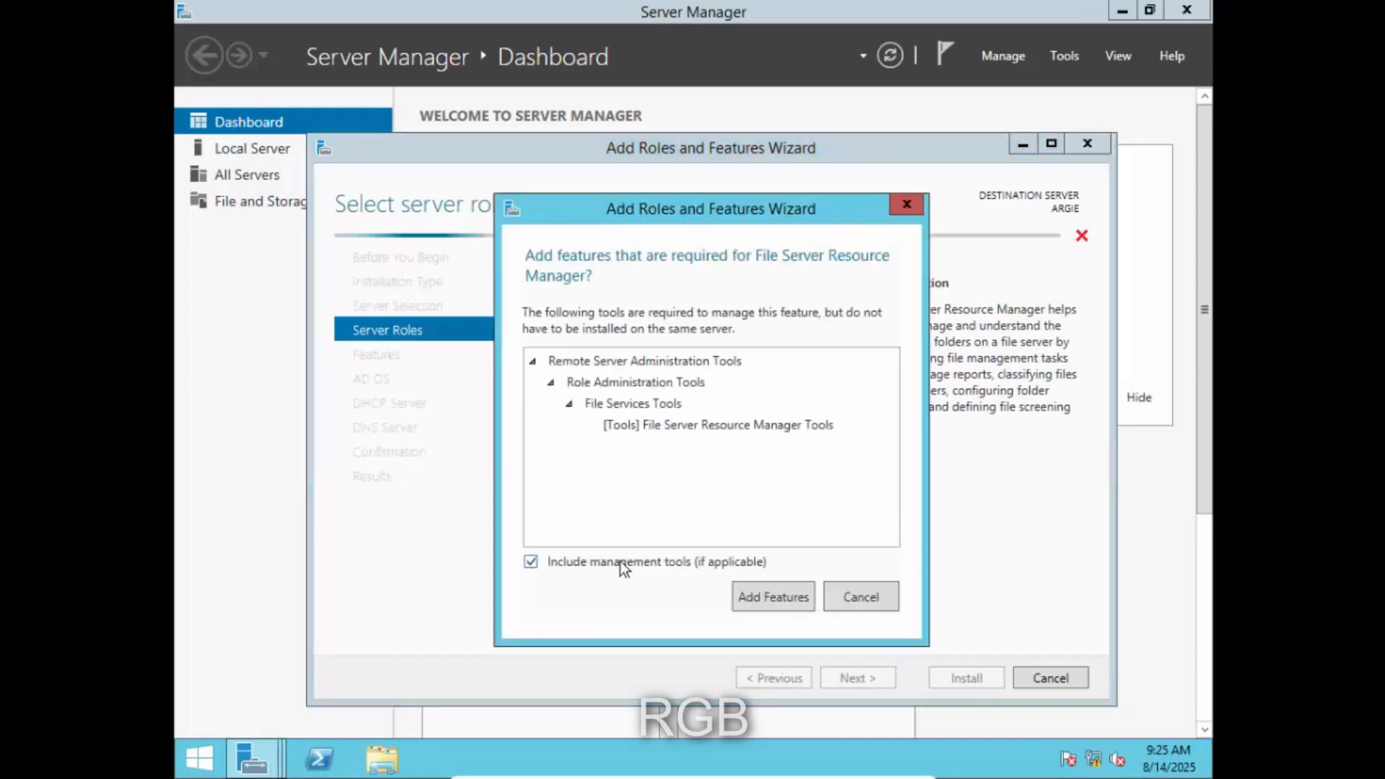
click(767, 599)
- Add Print and Document Services and Web Server (IIS) with their tools, then continue to features
drag(851, 426, 852, 550)
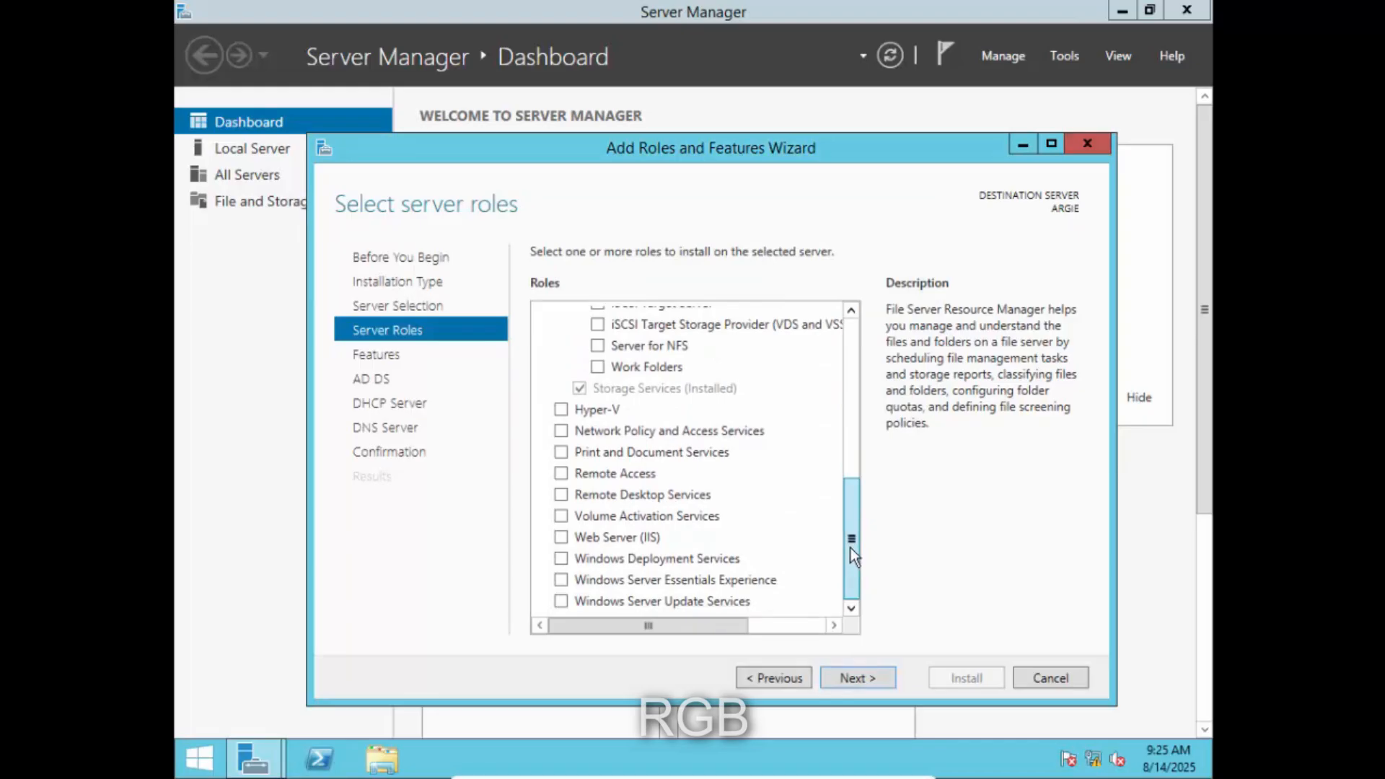
click(561, 452)
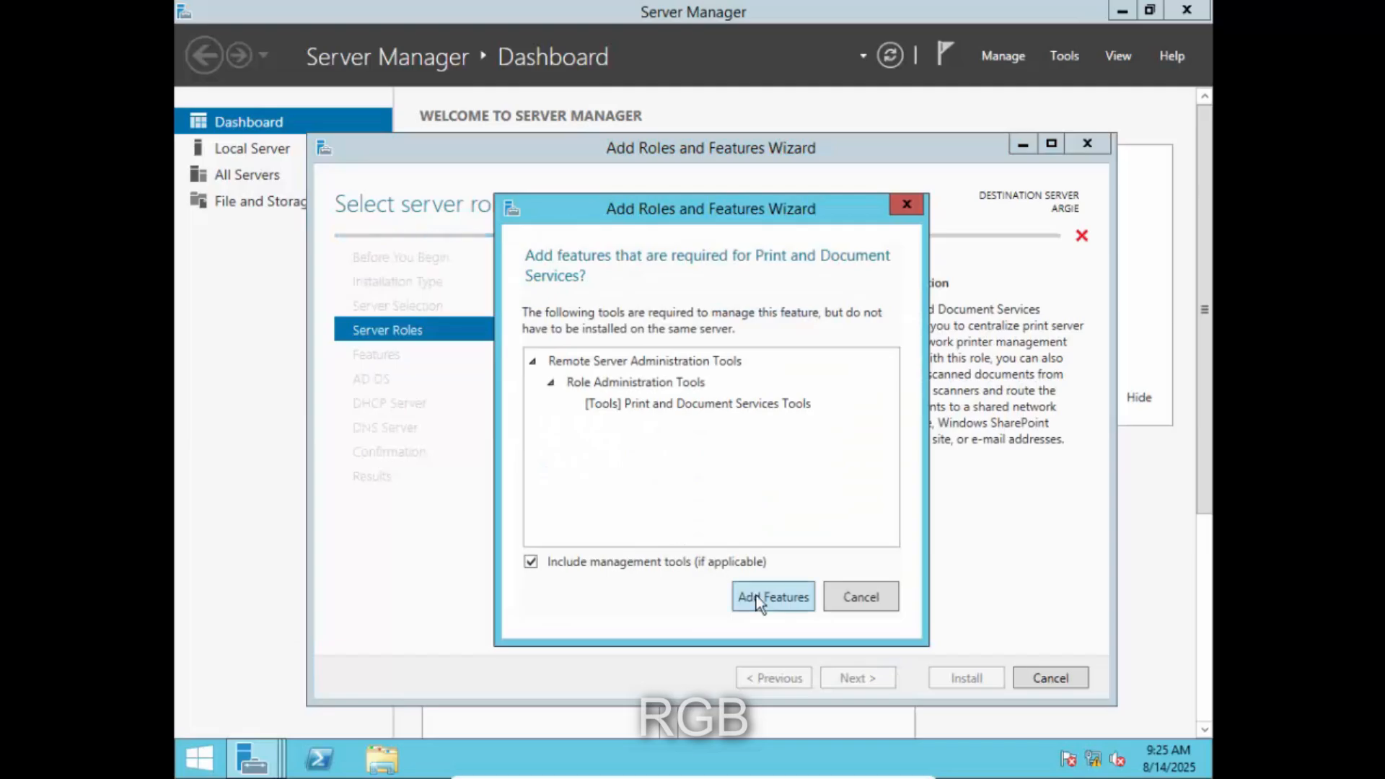
click(759, 602)
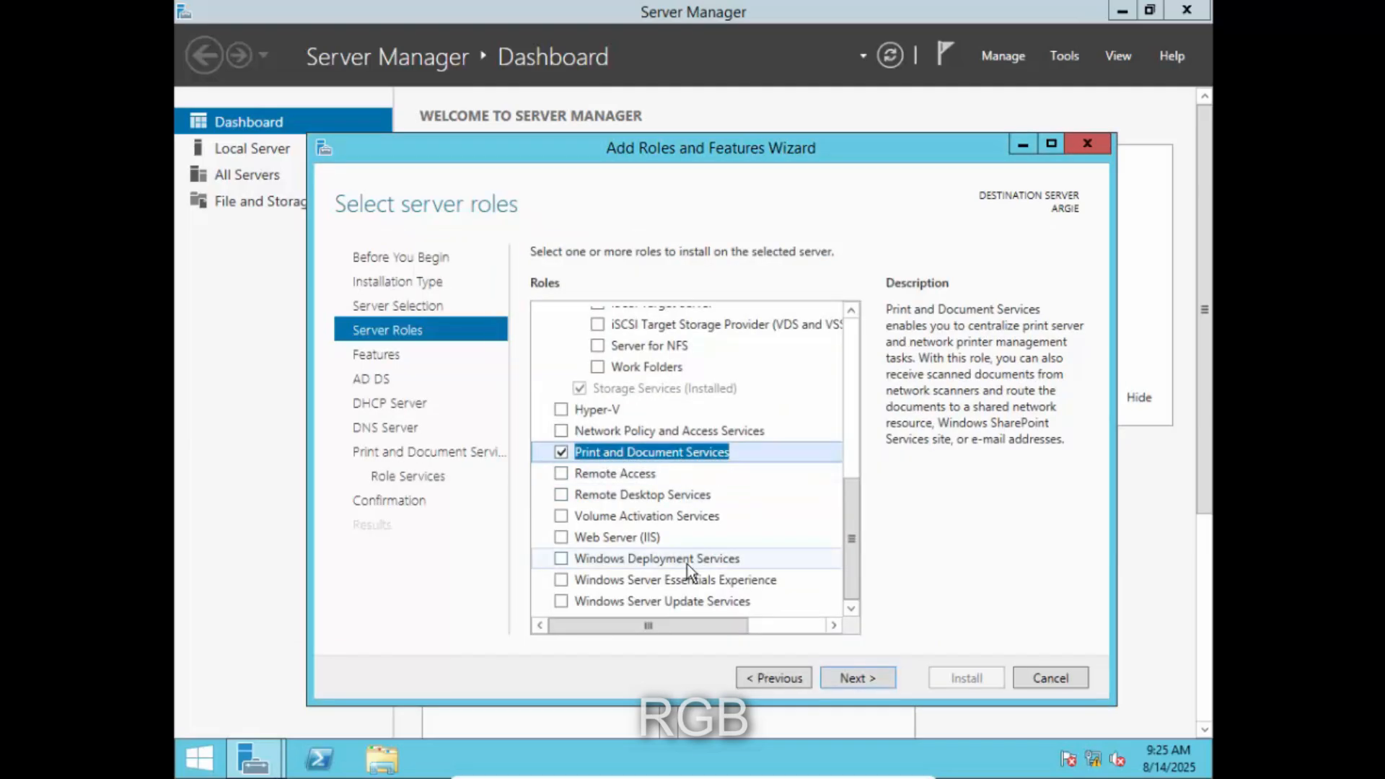
click(557, 534)
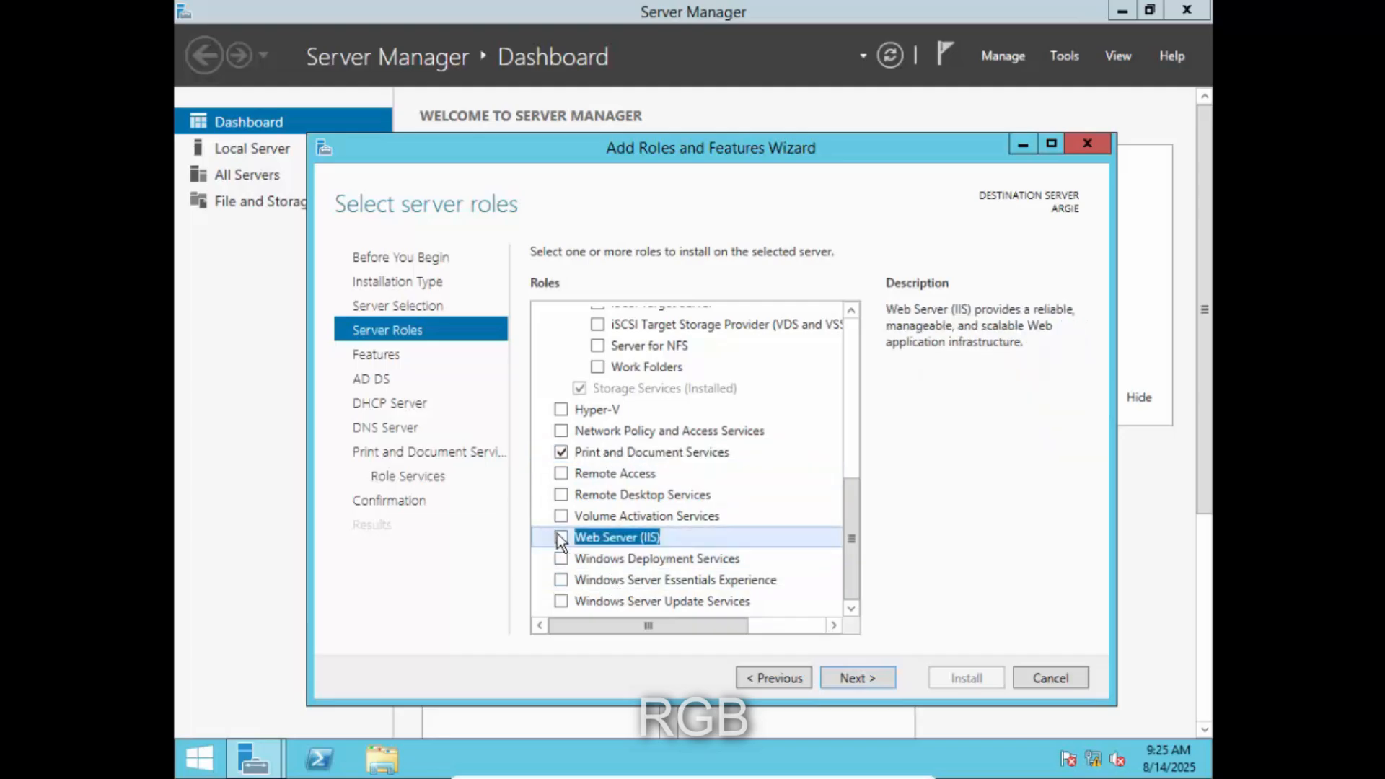
click(795, 587)
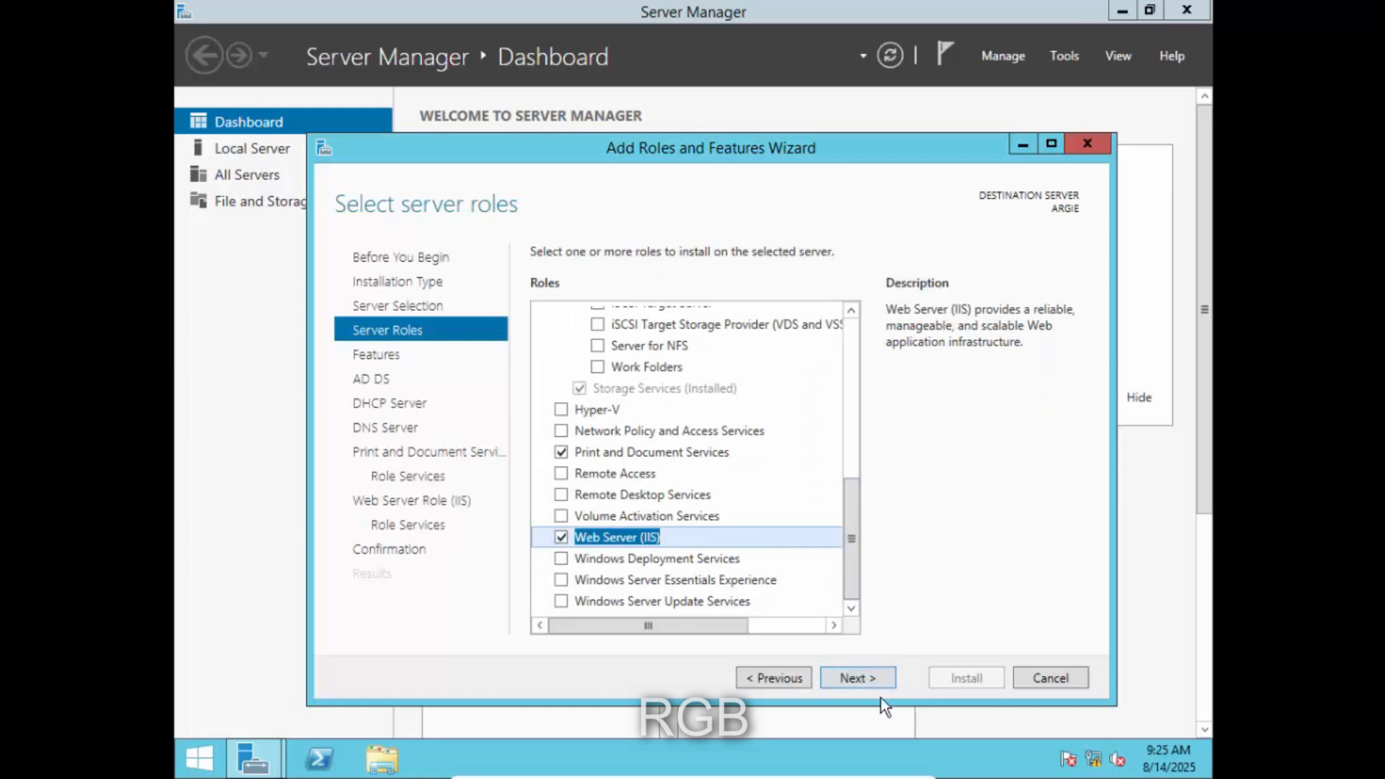
click(869, 681)
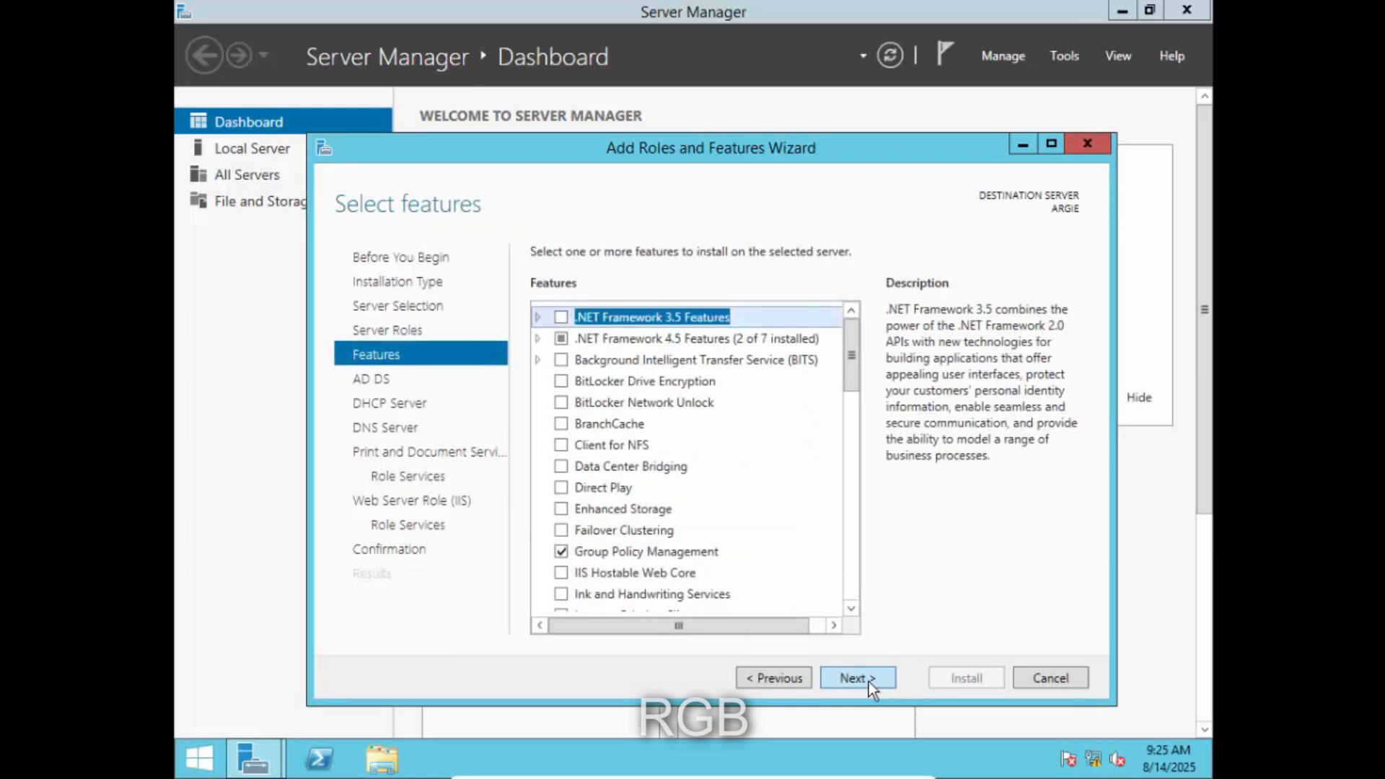
- Keep default features, Print Server and web role services through to the confirmation page
click(868, 678)
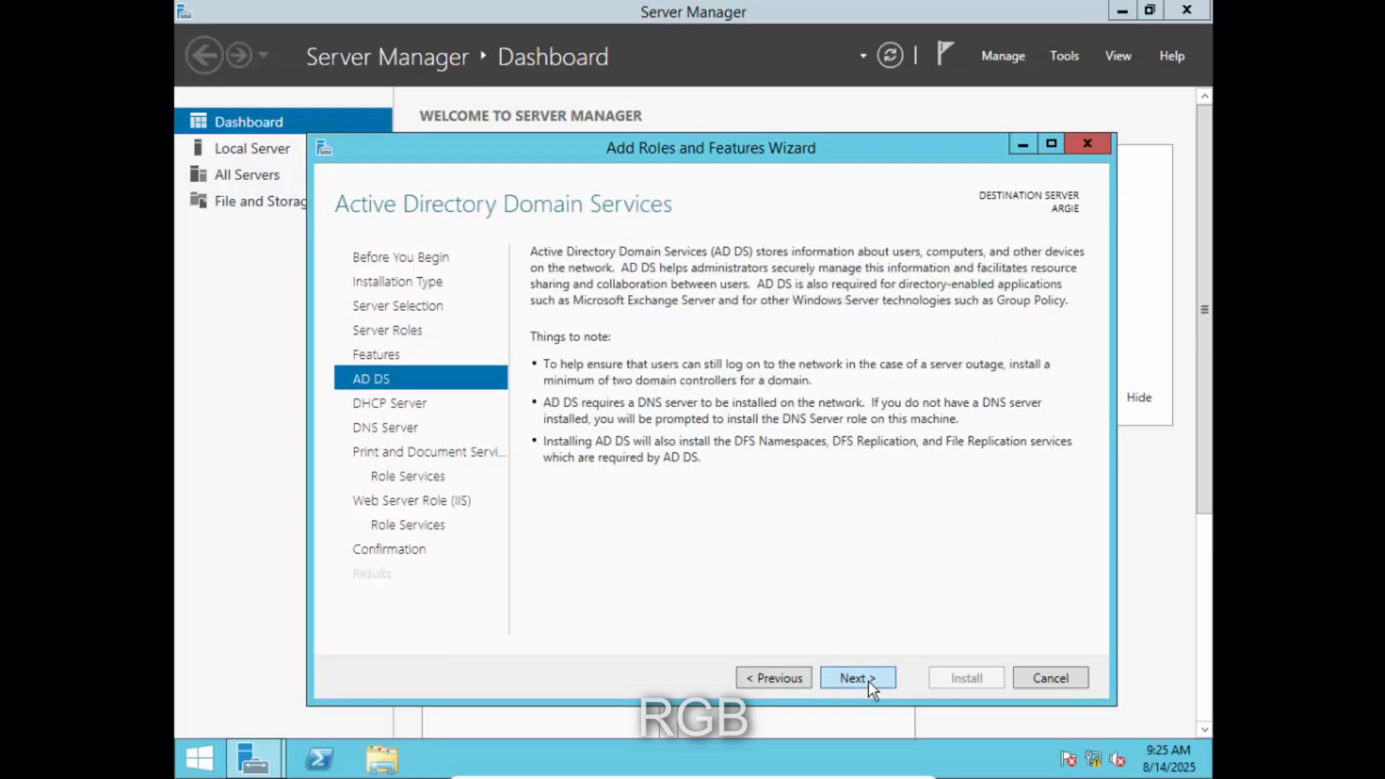
click(868, 679)
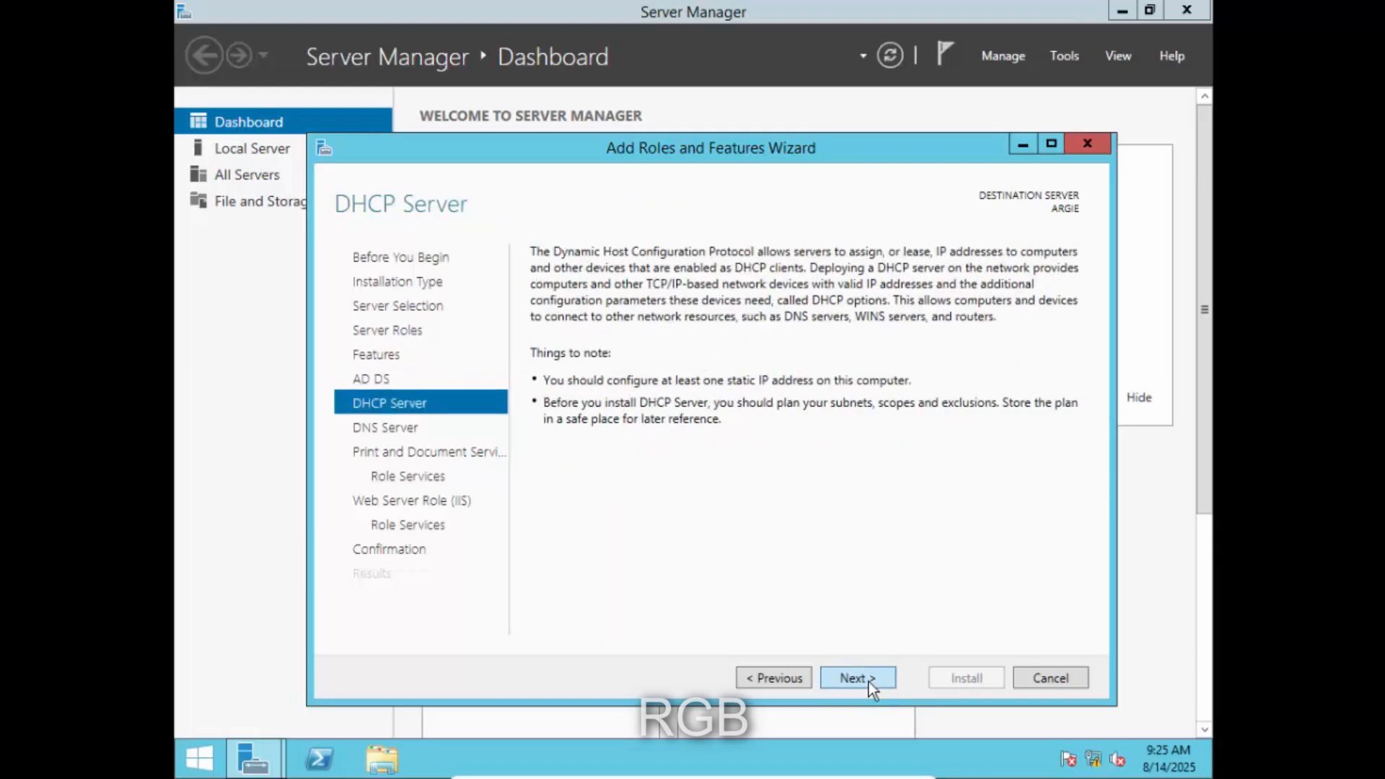
click(869, 678)
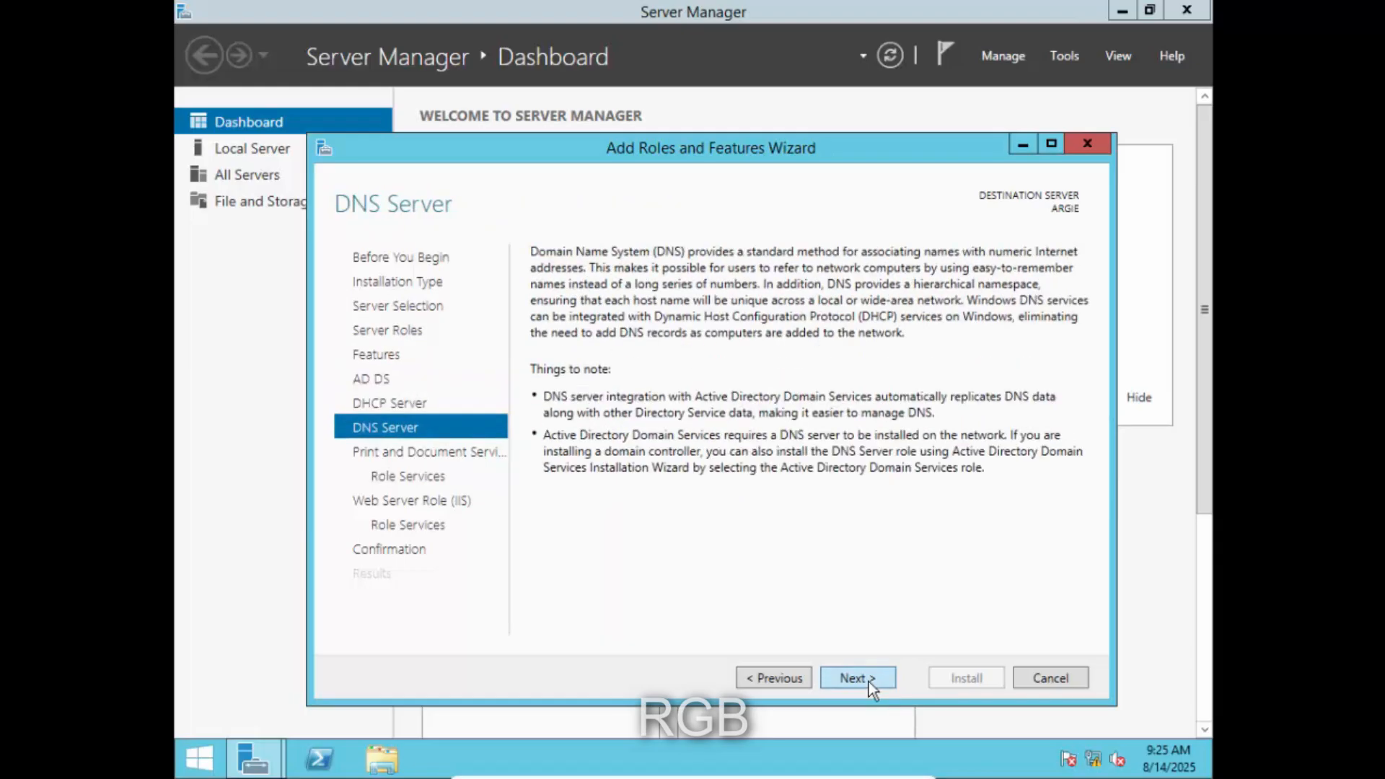
click(868, 679)
click(869, 678)
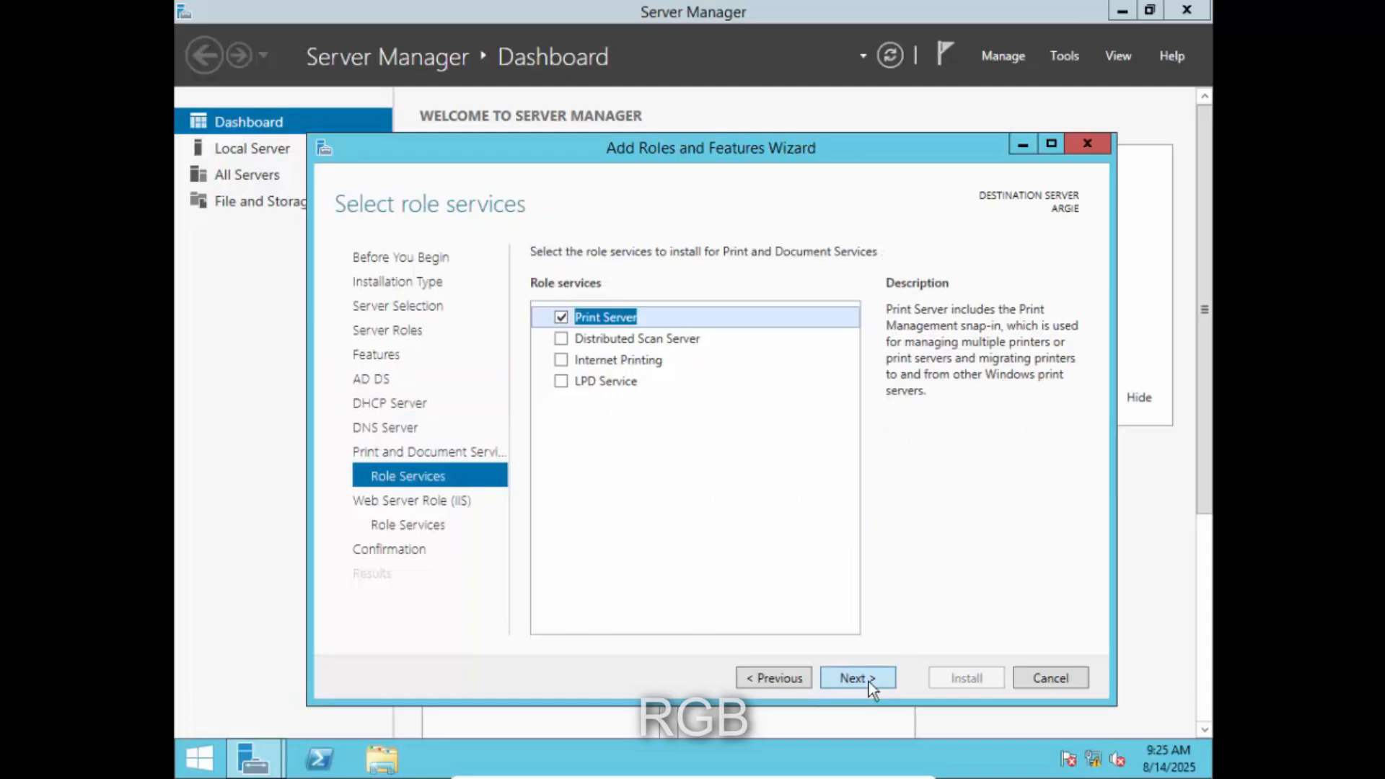
click(869, 679)
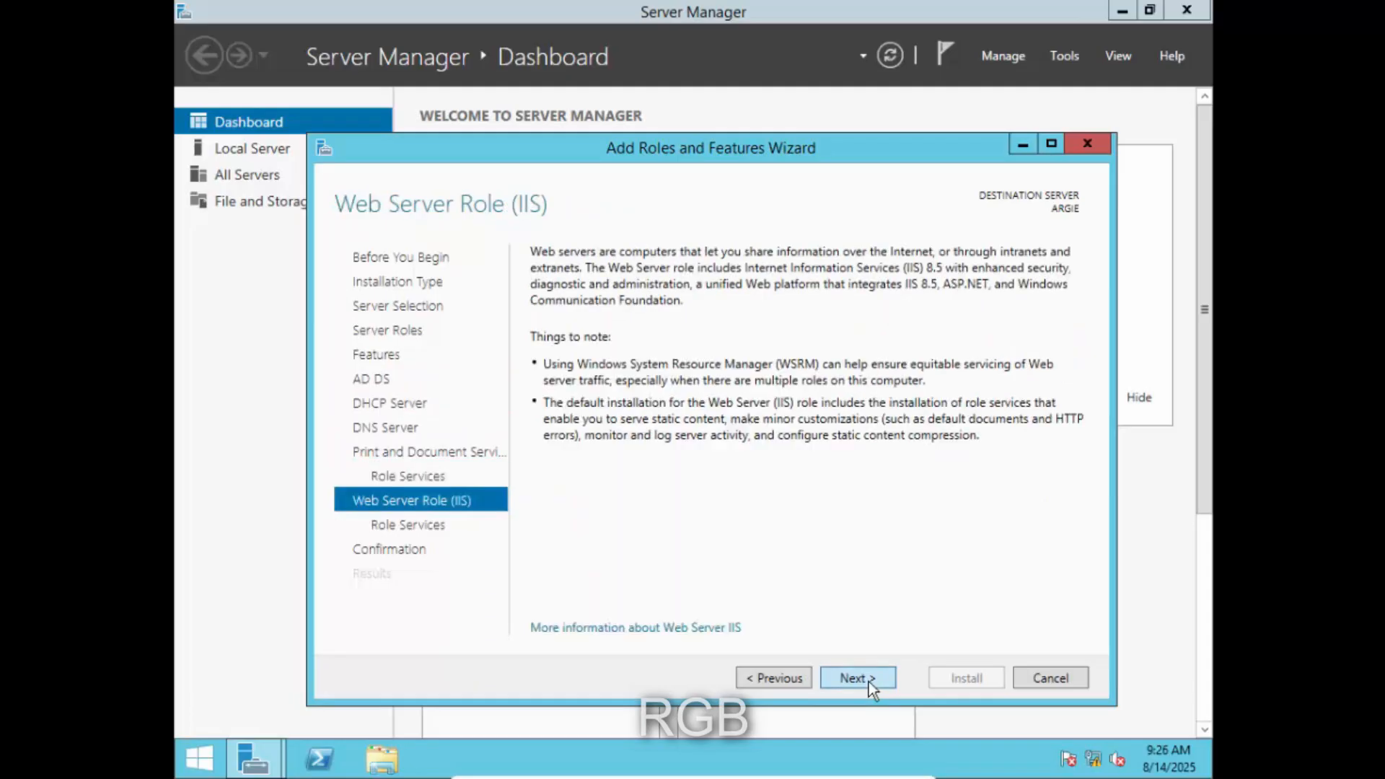
click(868, 679)
click(868, 678)
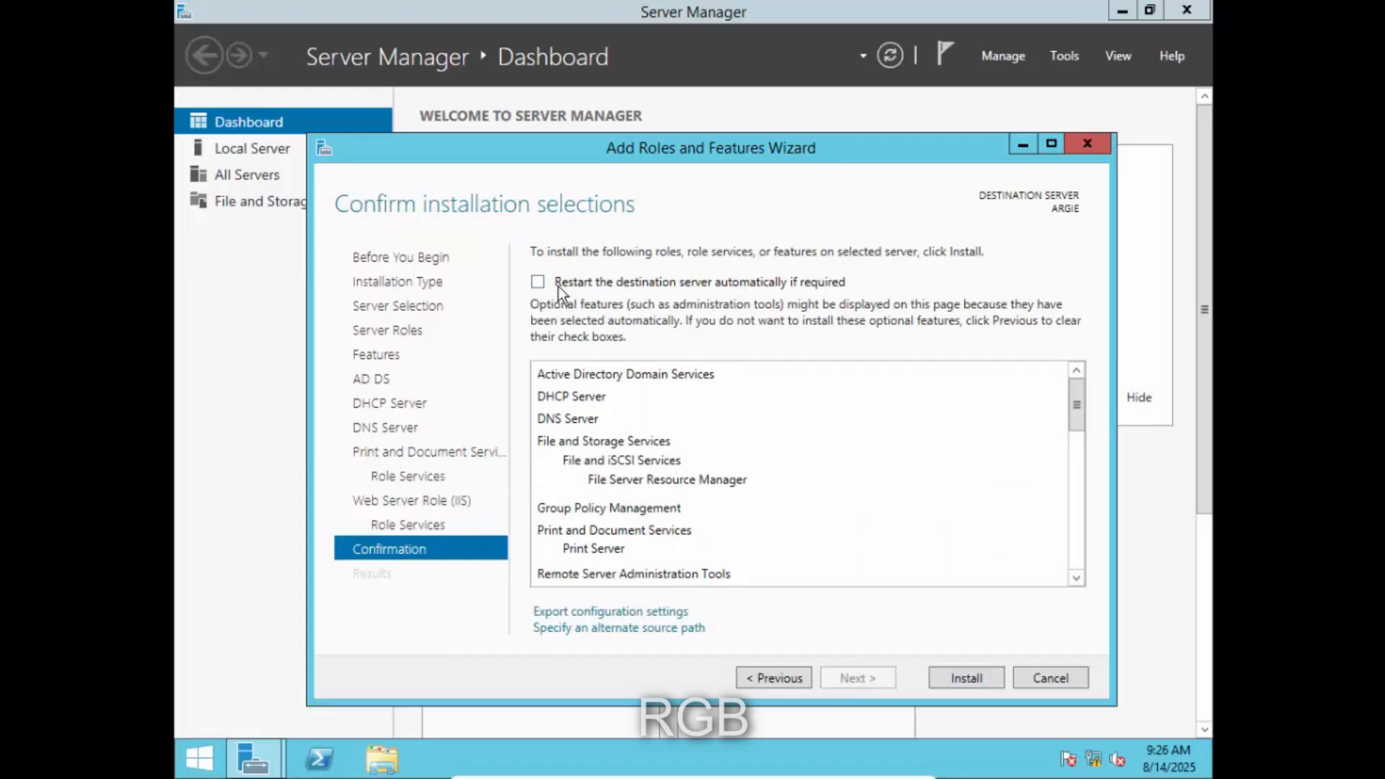
- Allow automatic restart of the destination server and start the installation
click(538, 281)
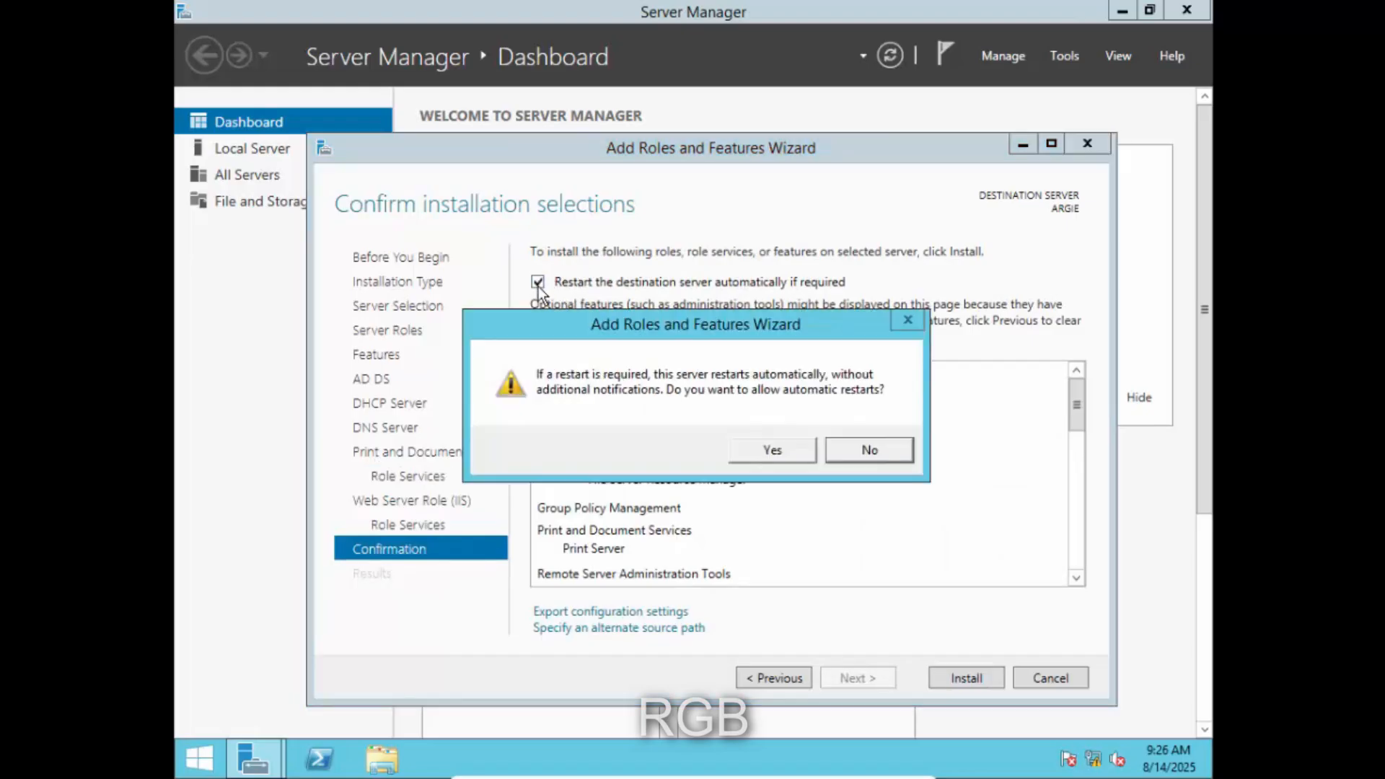
click(777, 447)
click(967, 678)
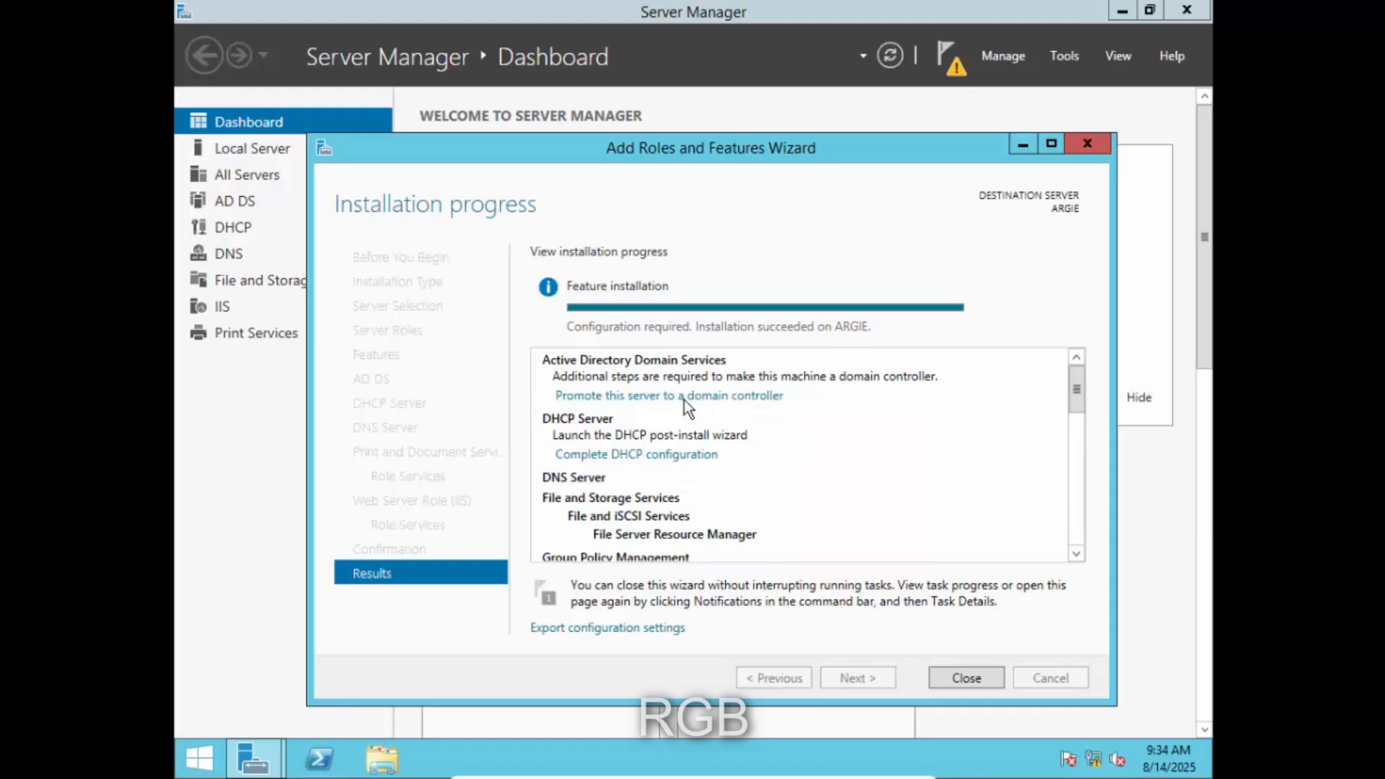
- Start domain controller promotion as a new forest with root domain name ict.org
click(684, 400)
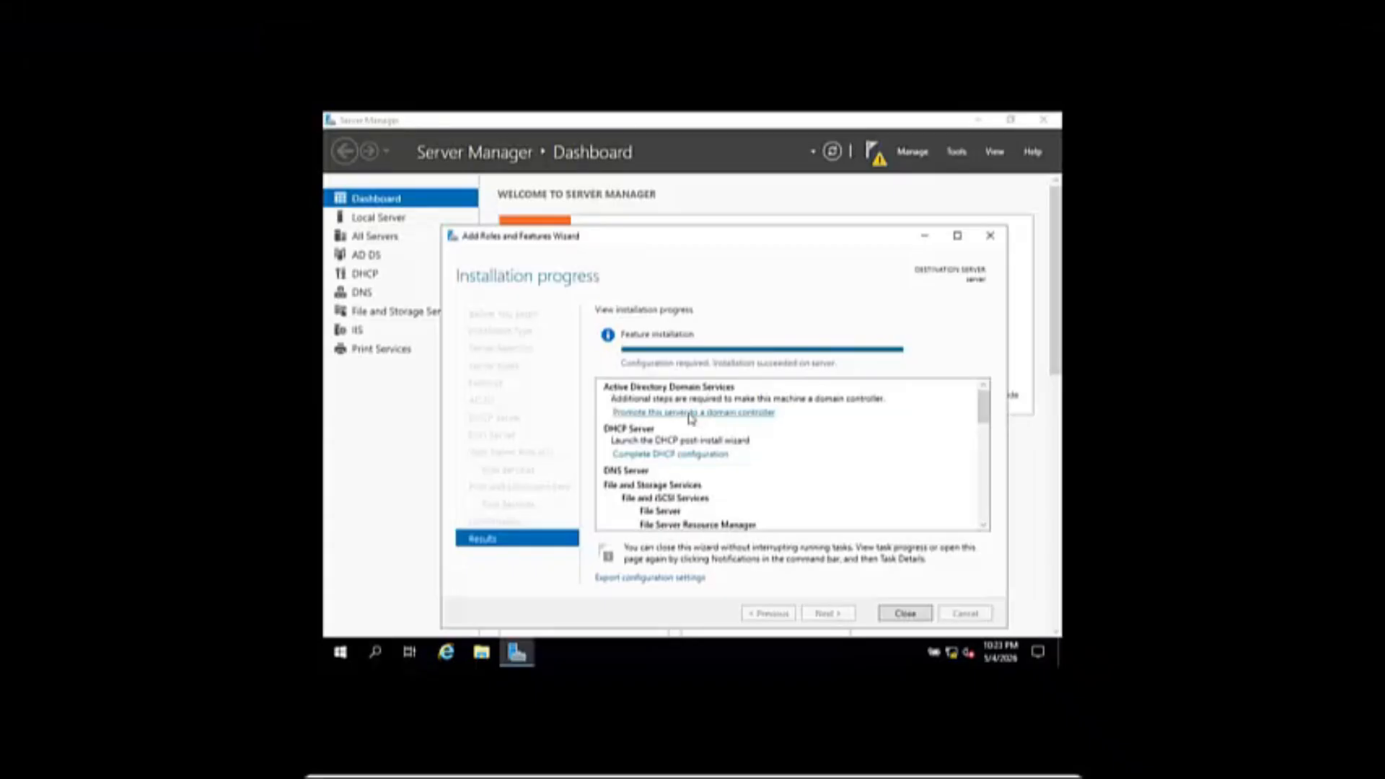
click(690, 413)
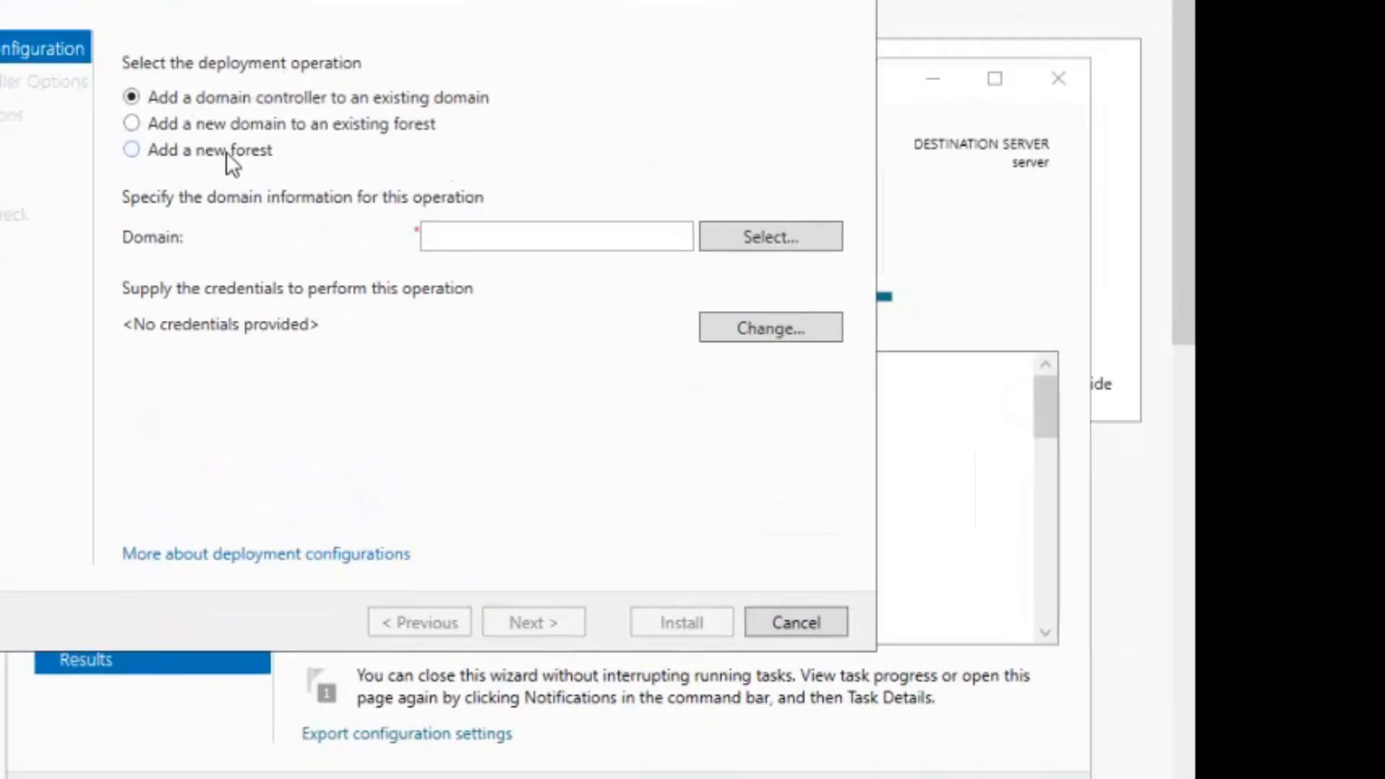
click(228, 152)
click(539, 245)
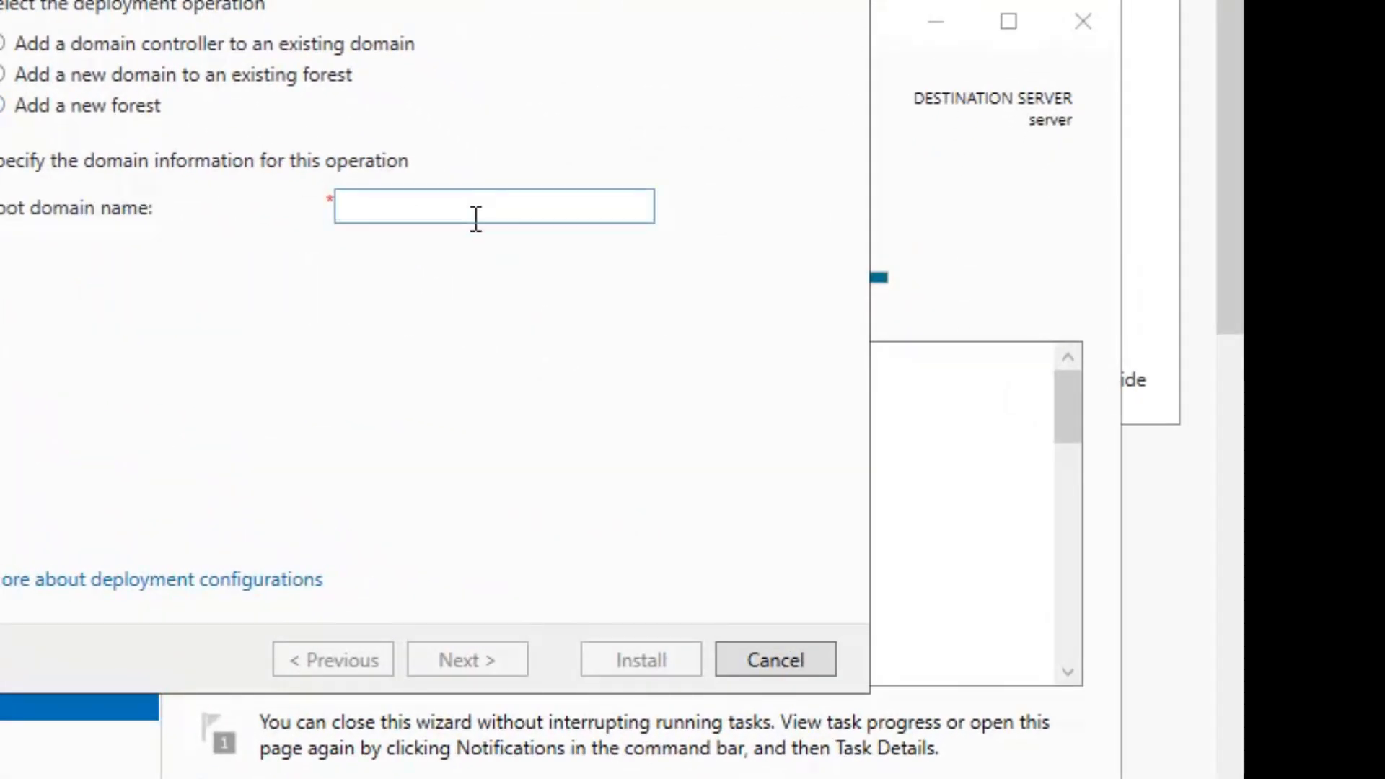
text(ict.org)
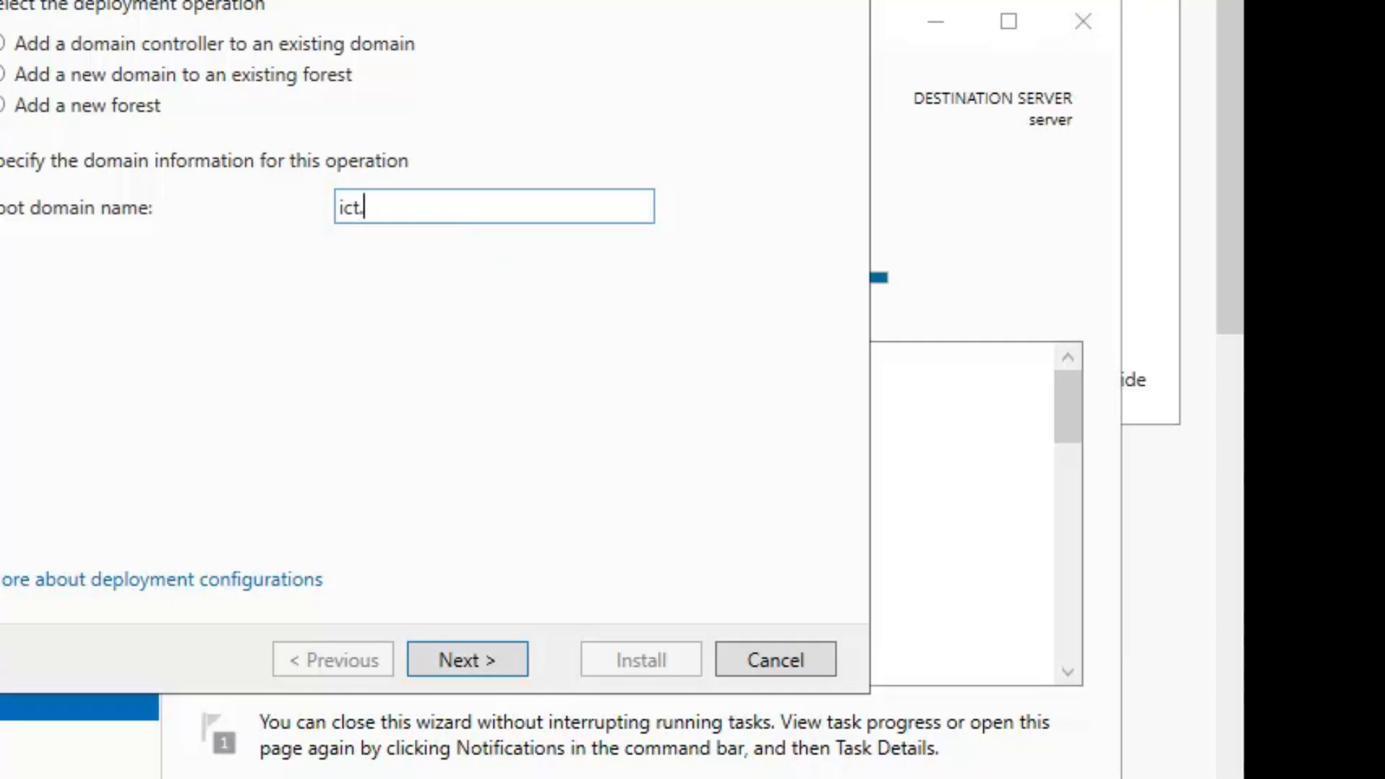
click(486, 652)
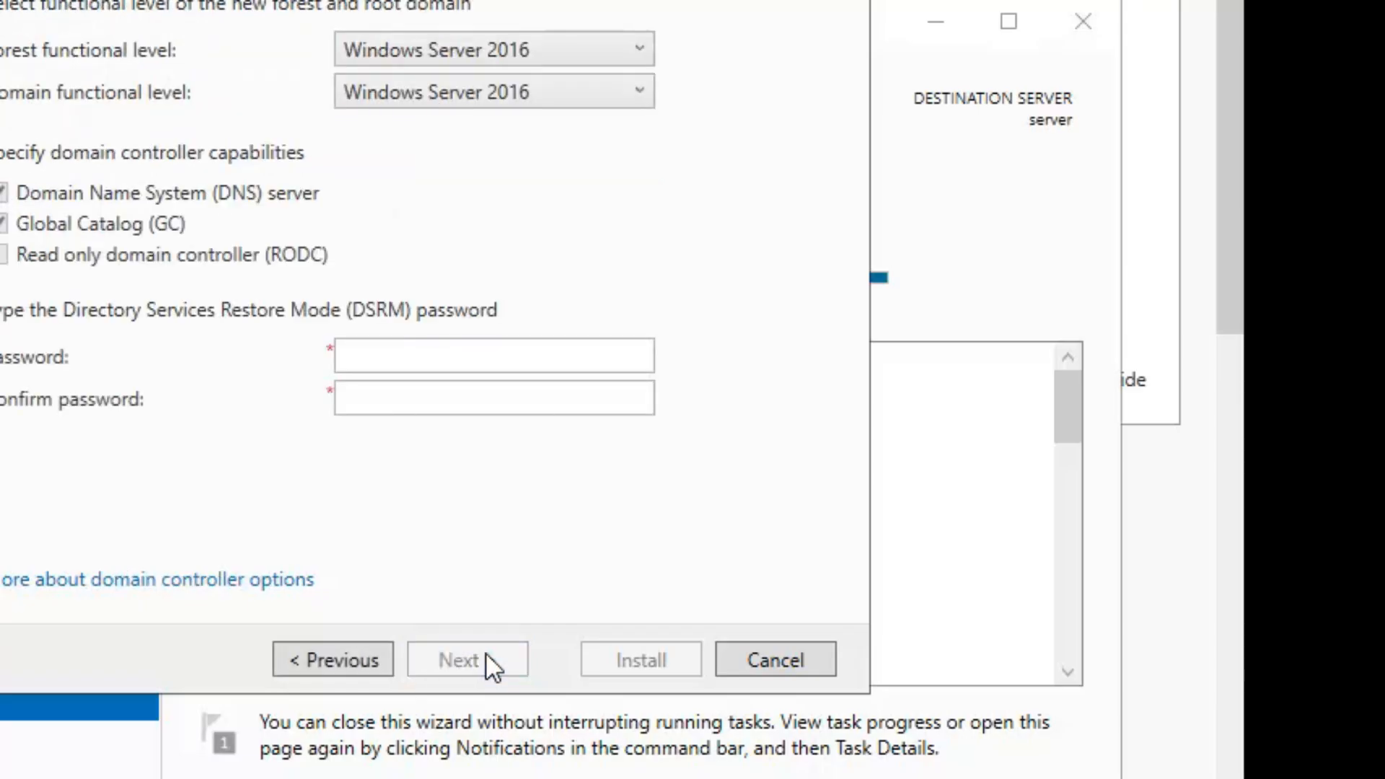
- Enter and confirm the DSRM password, then continue to DNS Options
click(424, 346)
text(•••)
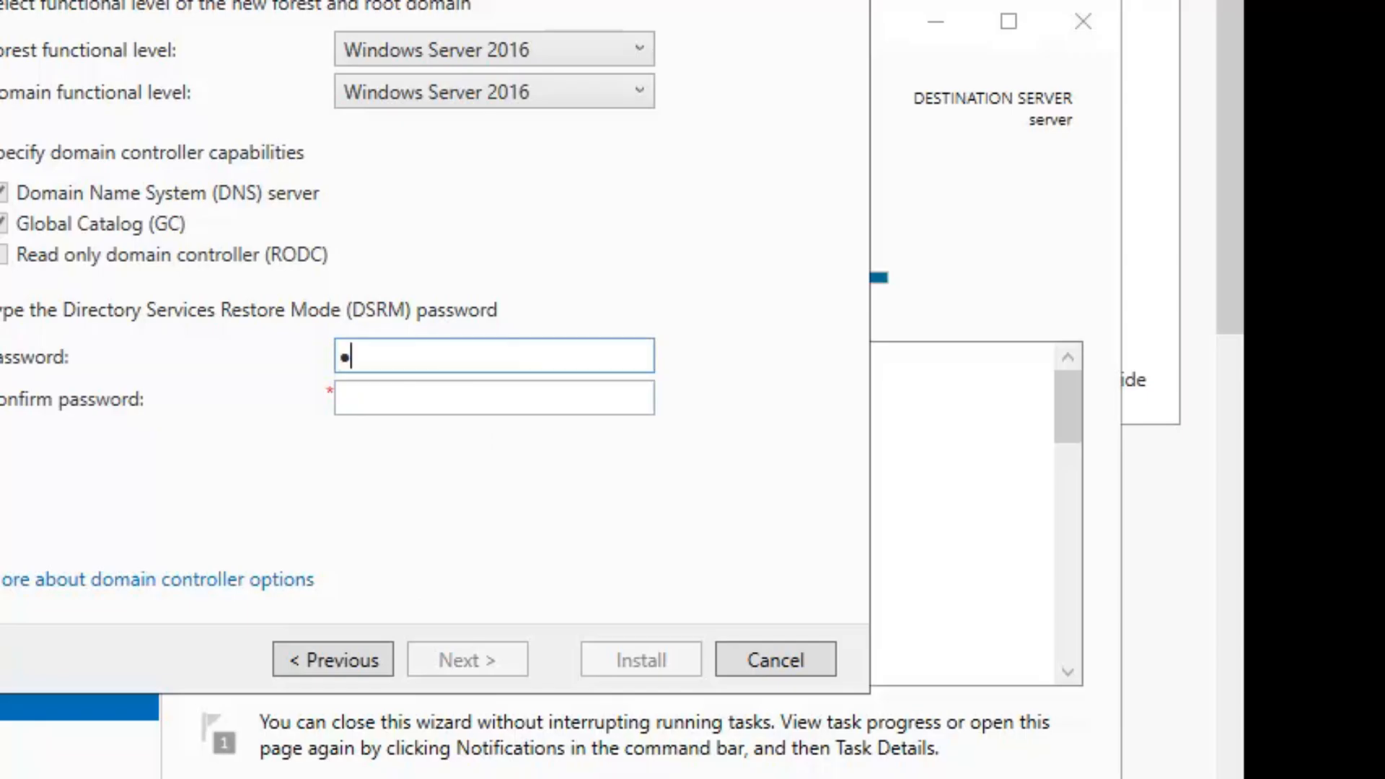
text(•••••••)
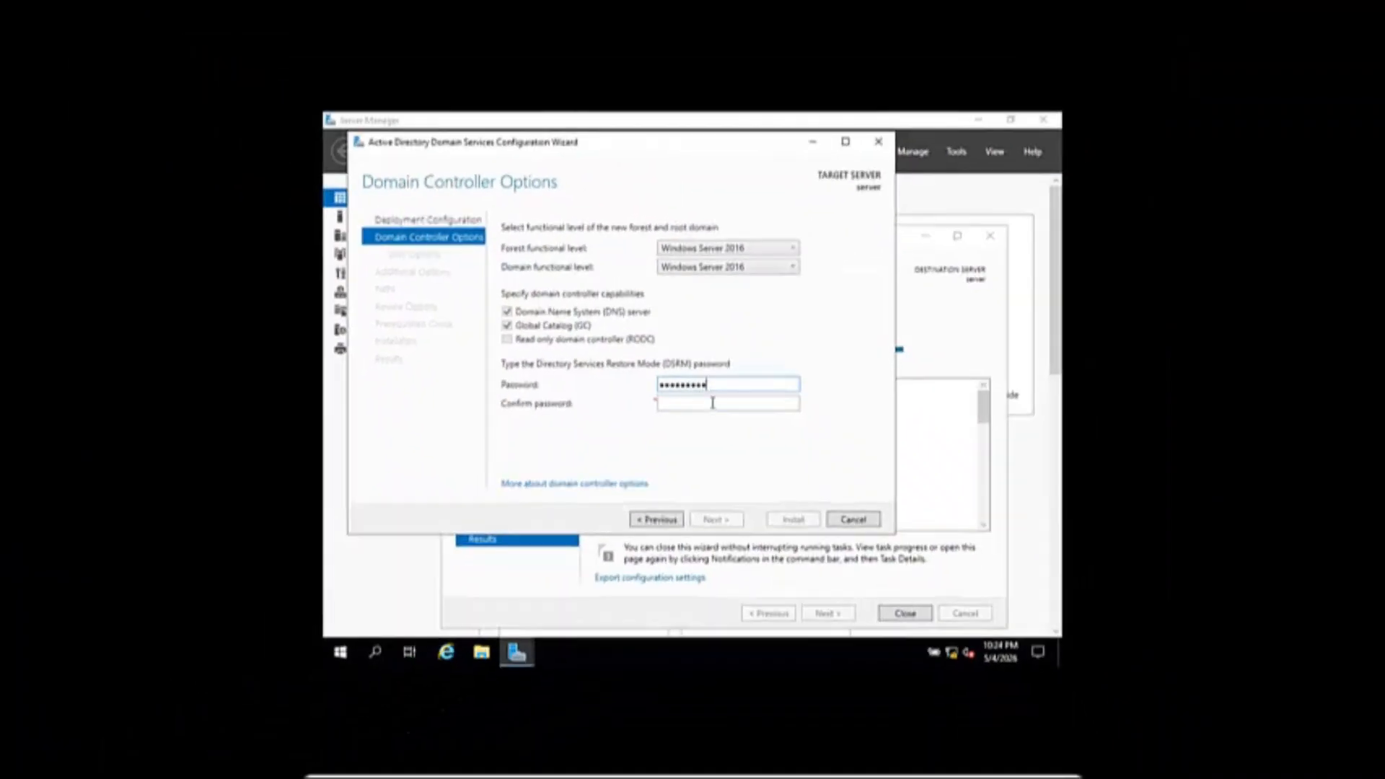
click(637, 401)
text(••••••••••)
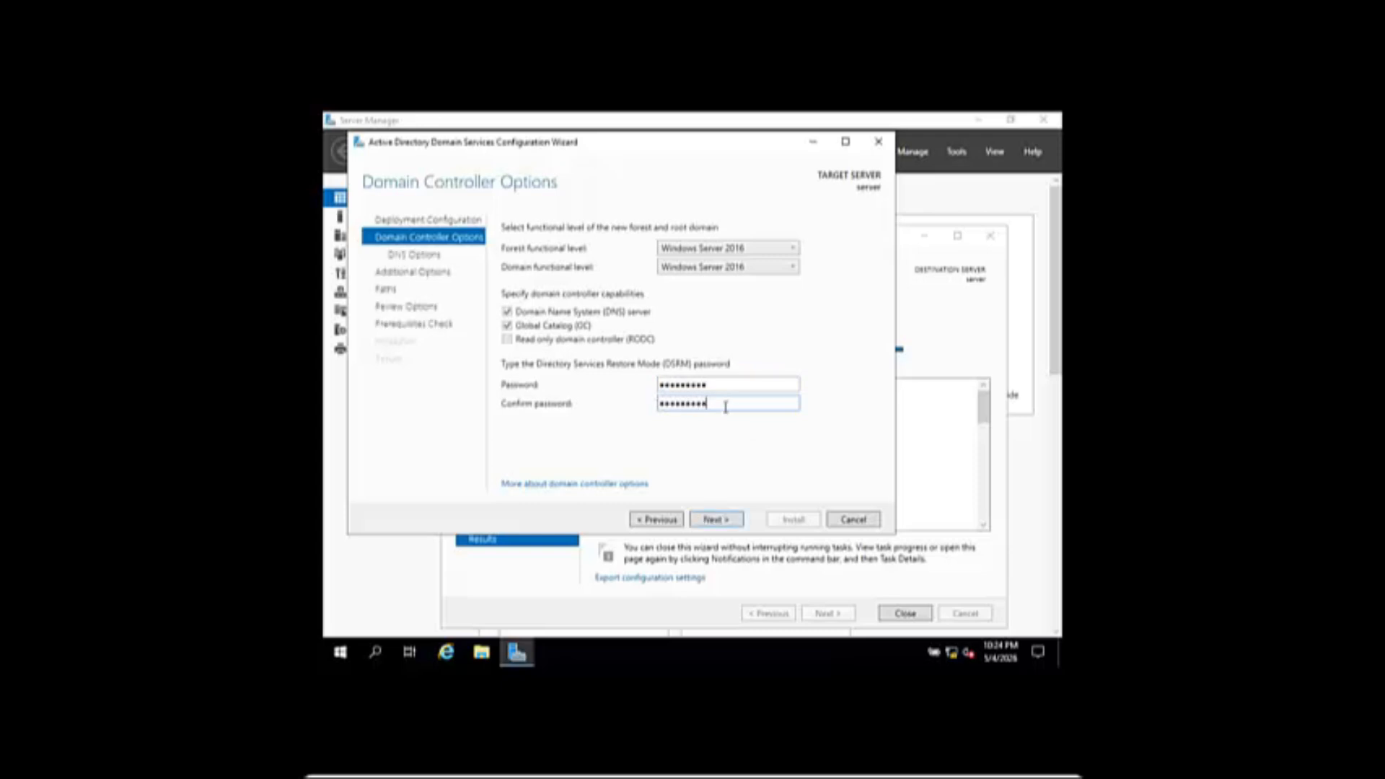
click(723, 526)
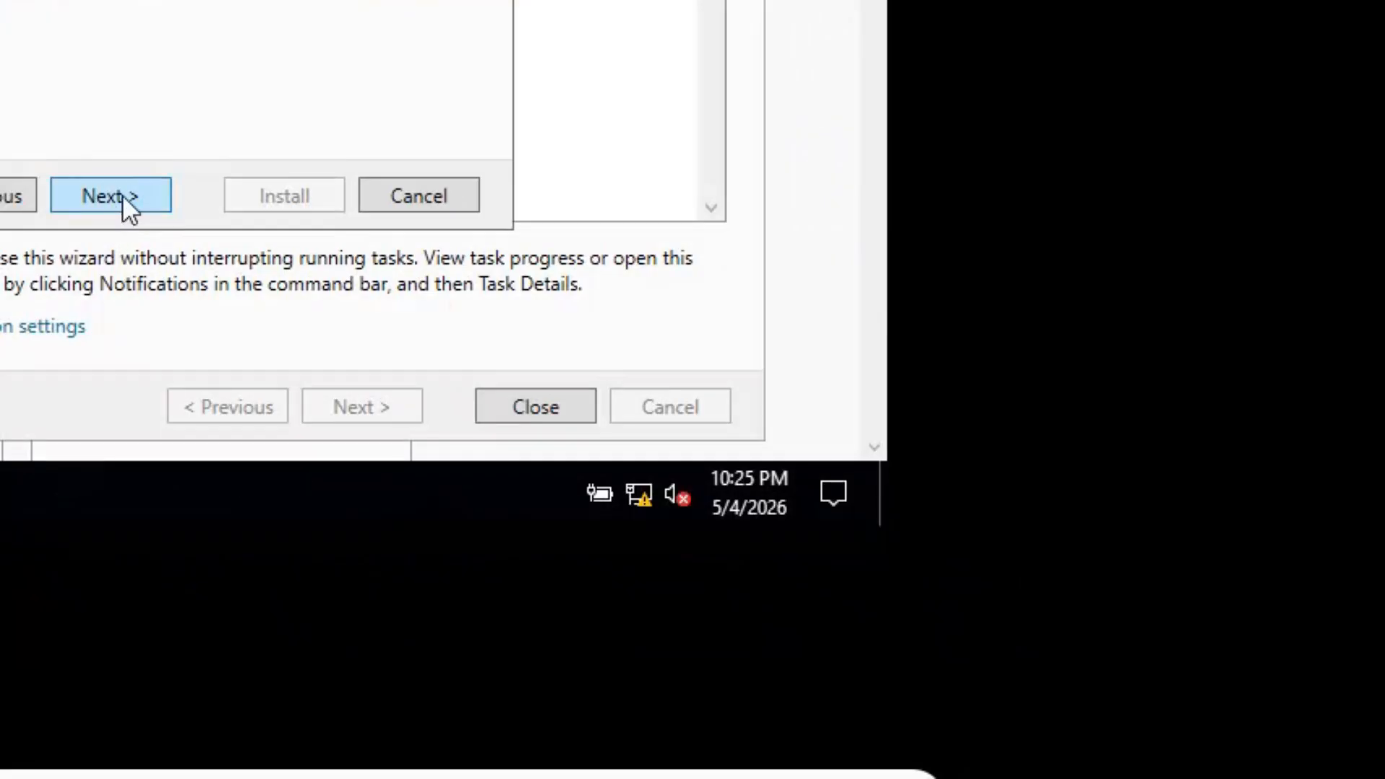
- Keep default DNS options, NetBIOS name ICT and default NTDS/SYSVOL paths to reach Review Options
click(123, 193)
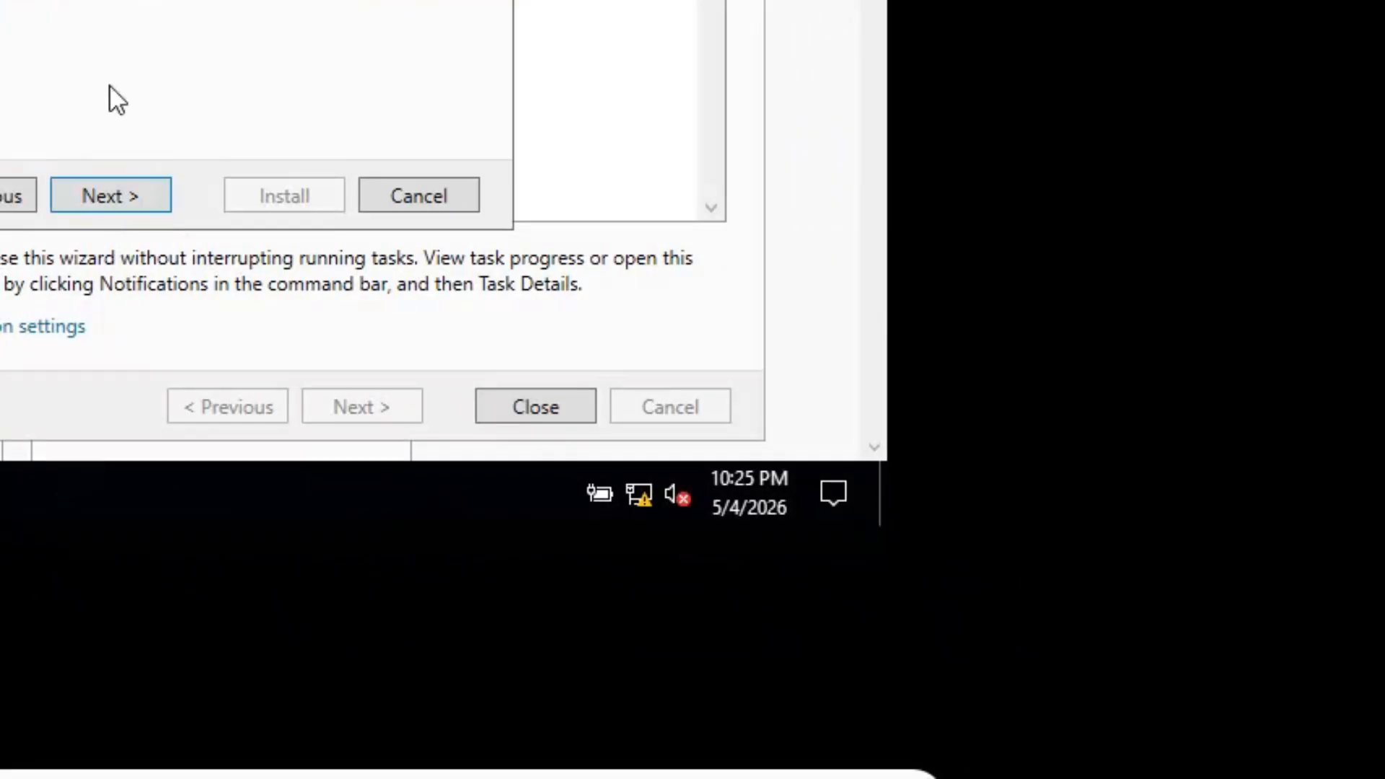
click(132, 205)
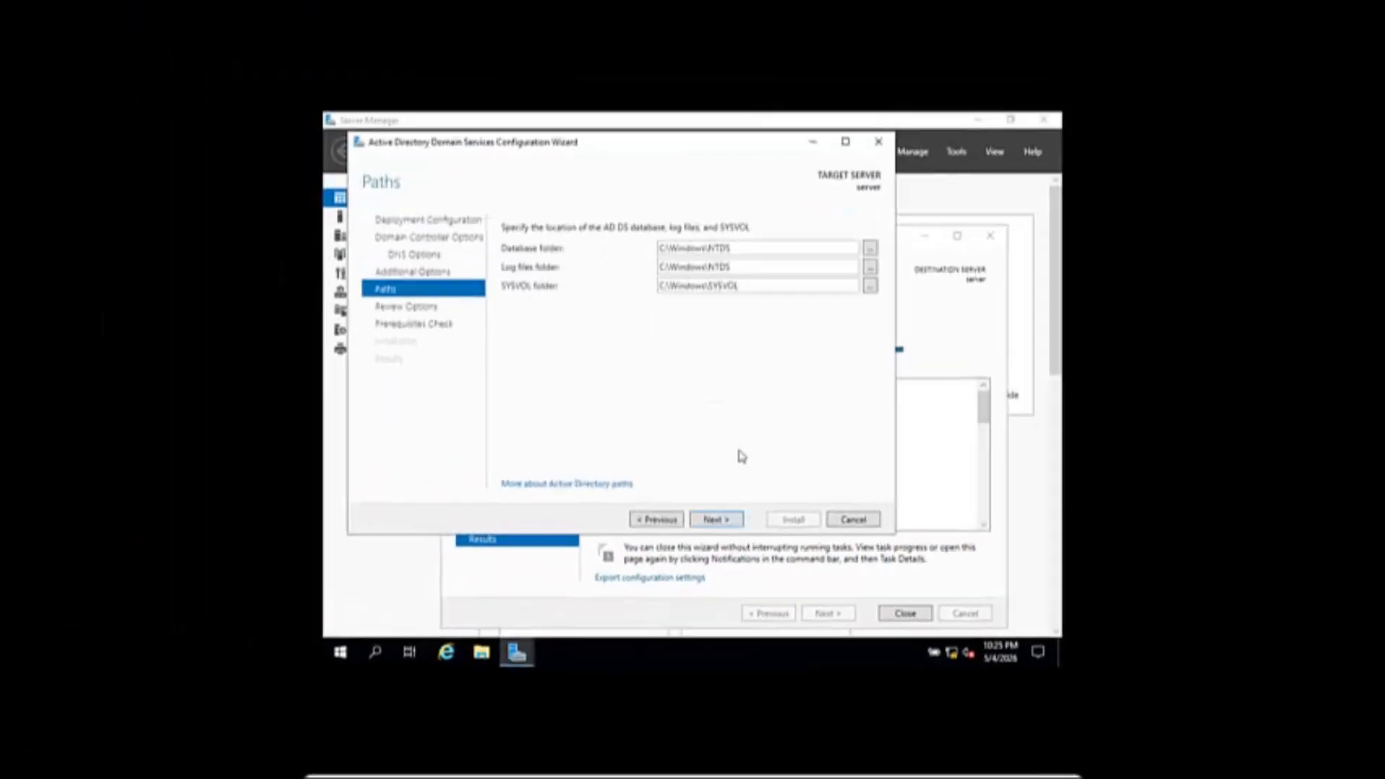
click(725, 519)
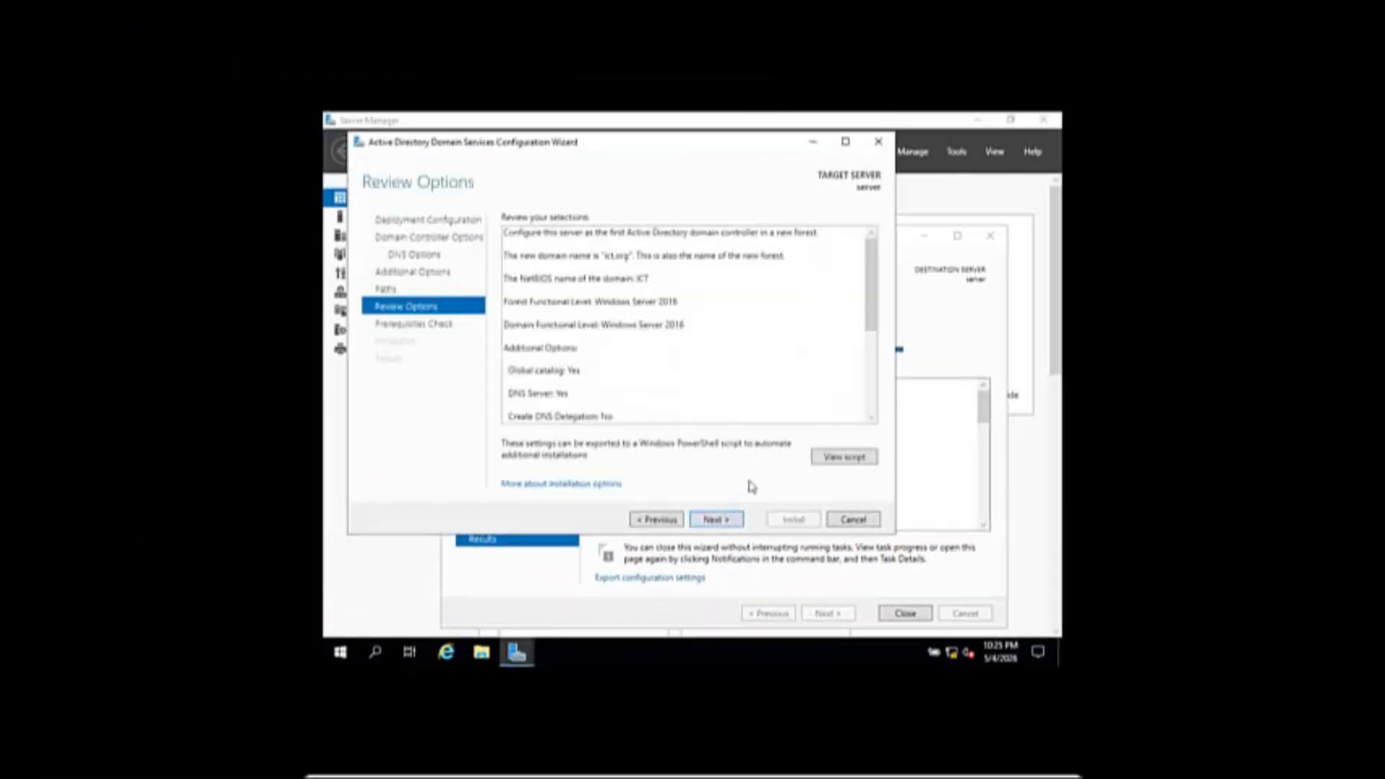
- Pass the prerequisites check and install AD DS to promote the server for ict.org
click(730, 518)
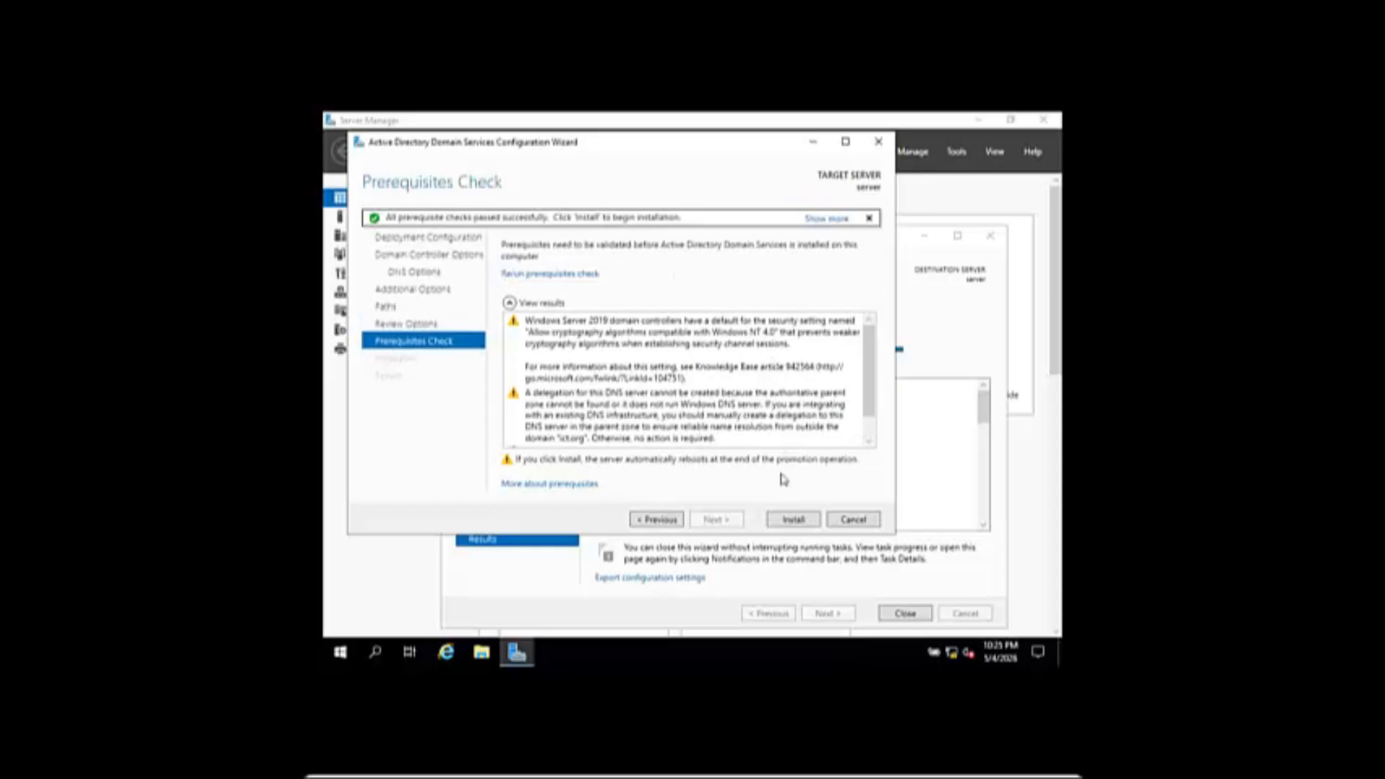
click(791, 520)
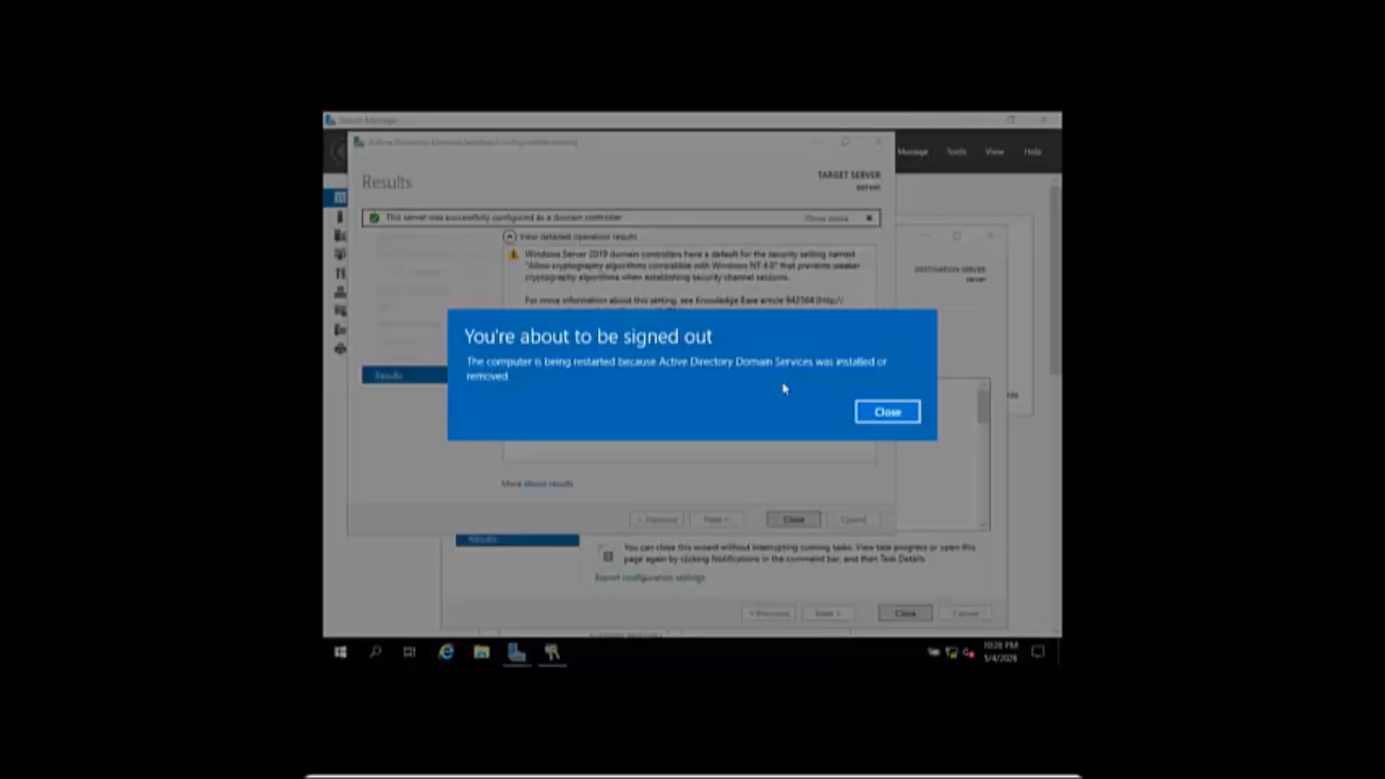
- Close the sign-out notice and wizard, then sign back in as Administrator after the restart
click(902, 417)
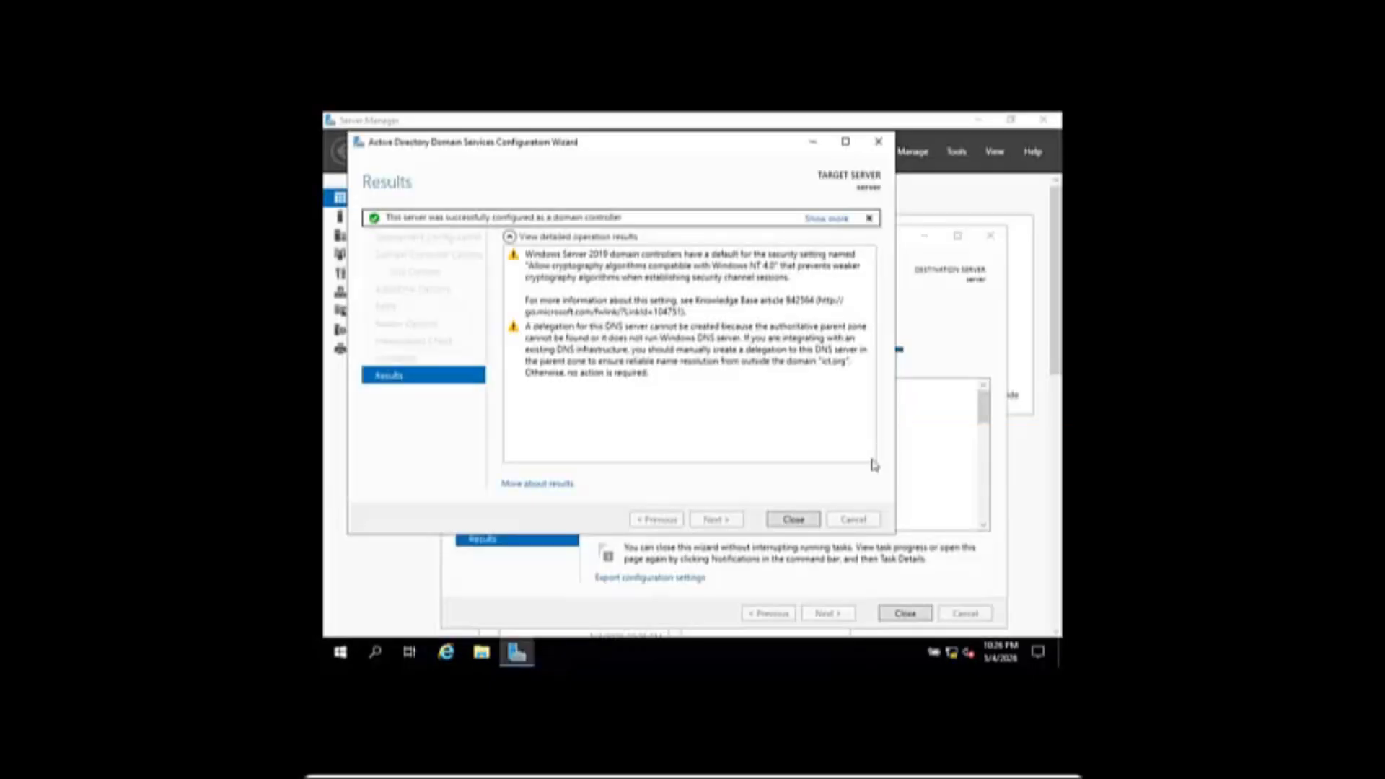
click(812, 528)
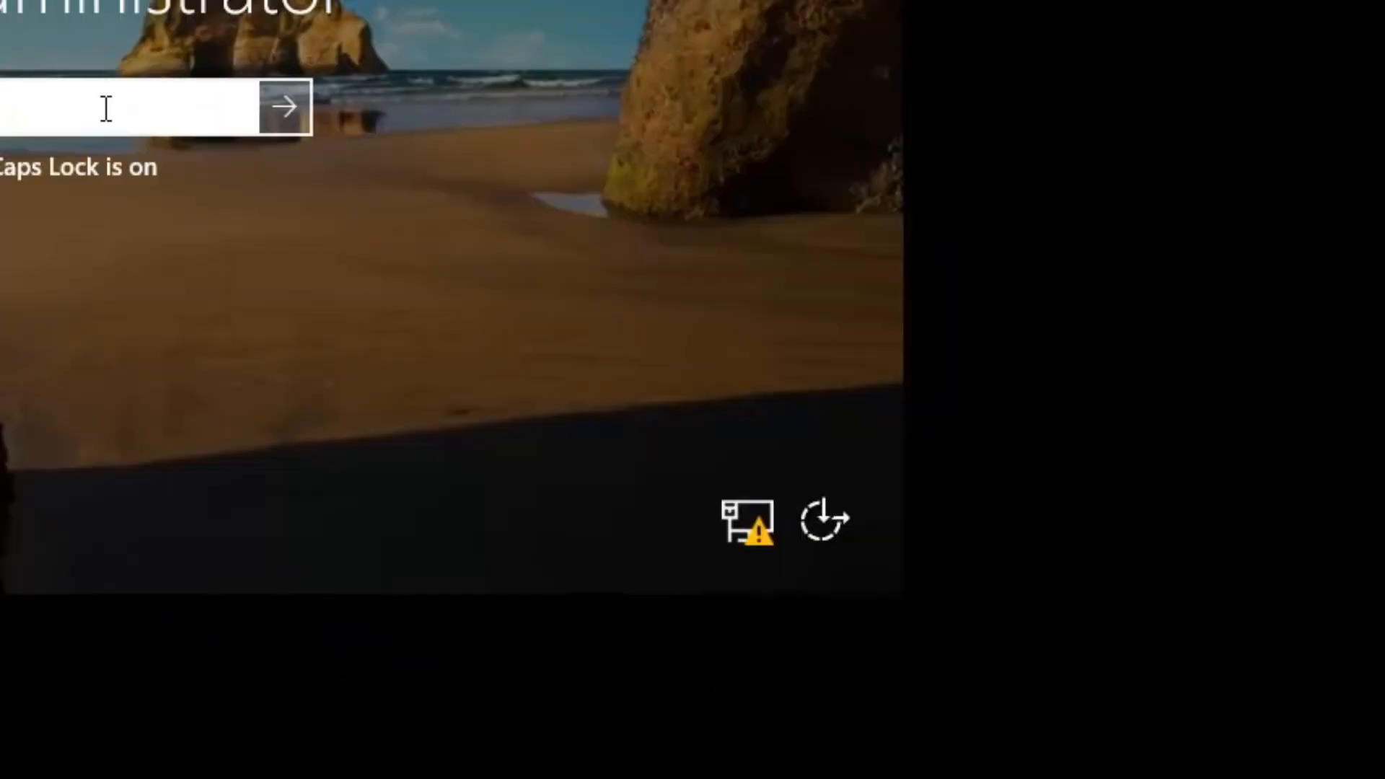
key(Caps_Lock)
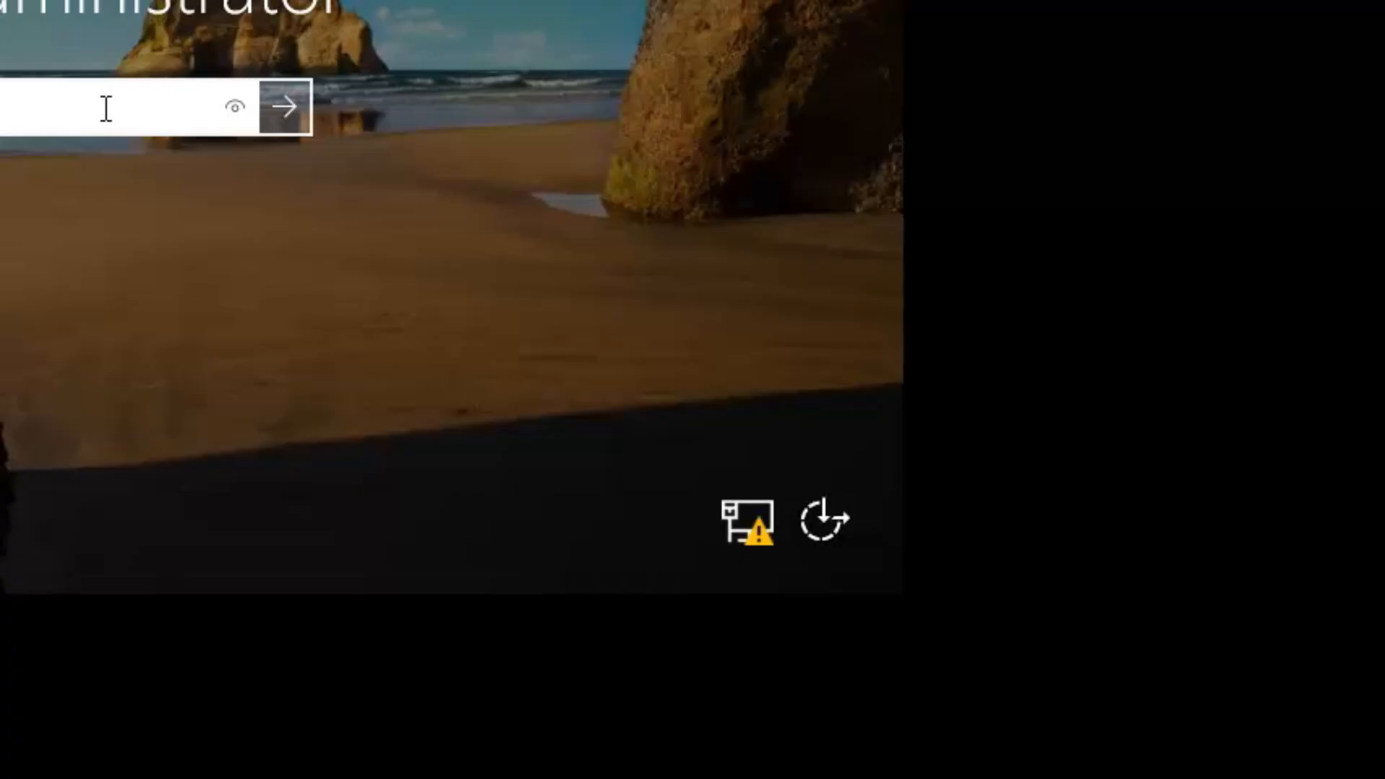
key(Return)
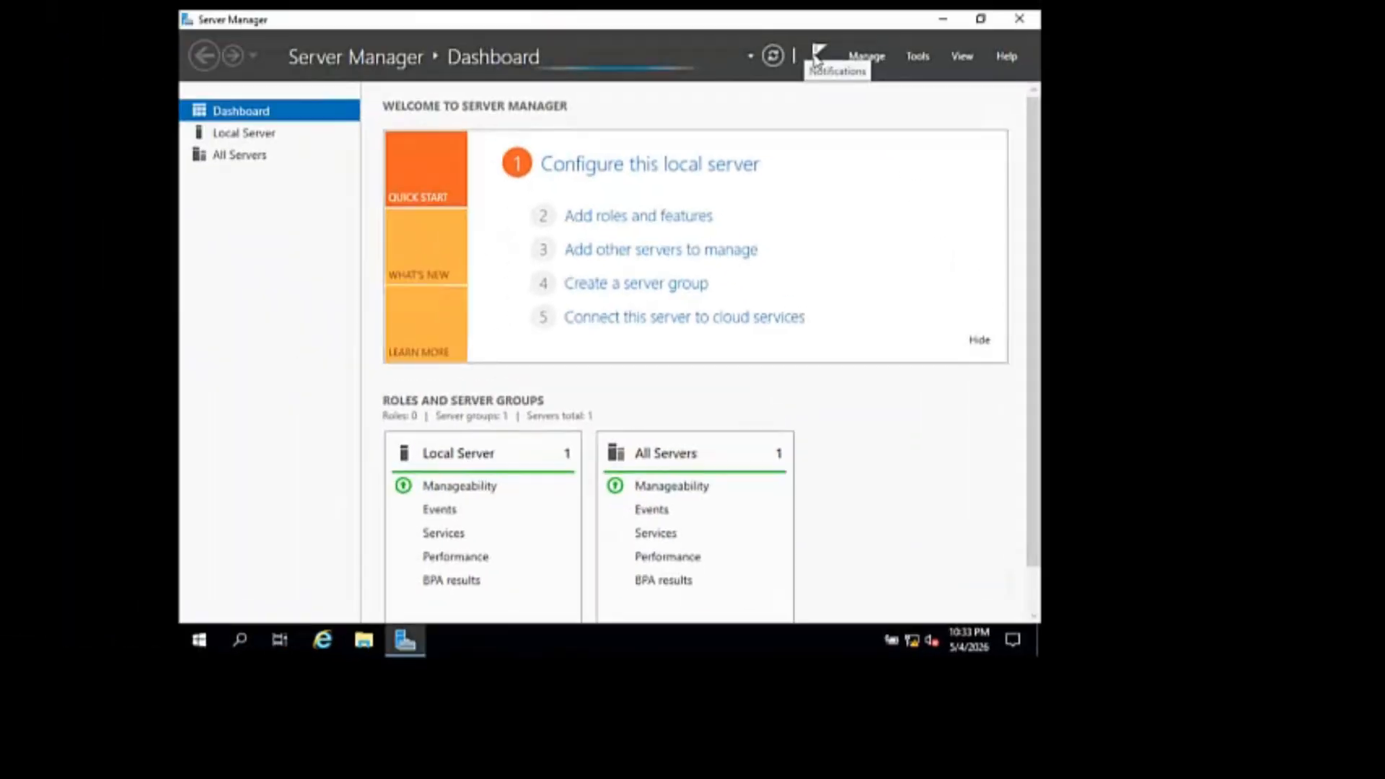
- From Notifications, run the DHCP post-install configuration, commit it and close the wizard
click(871, 150)
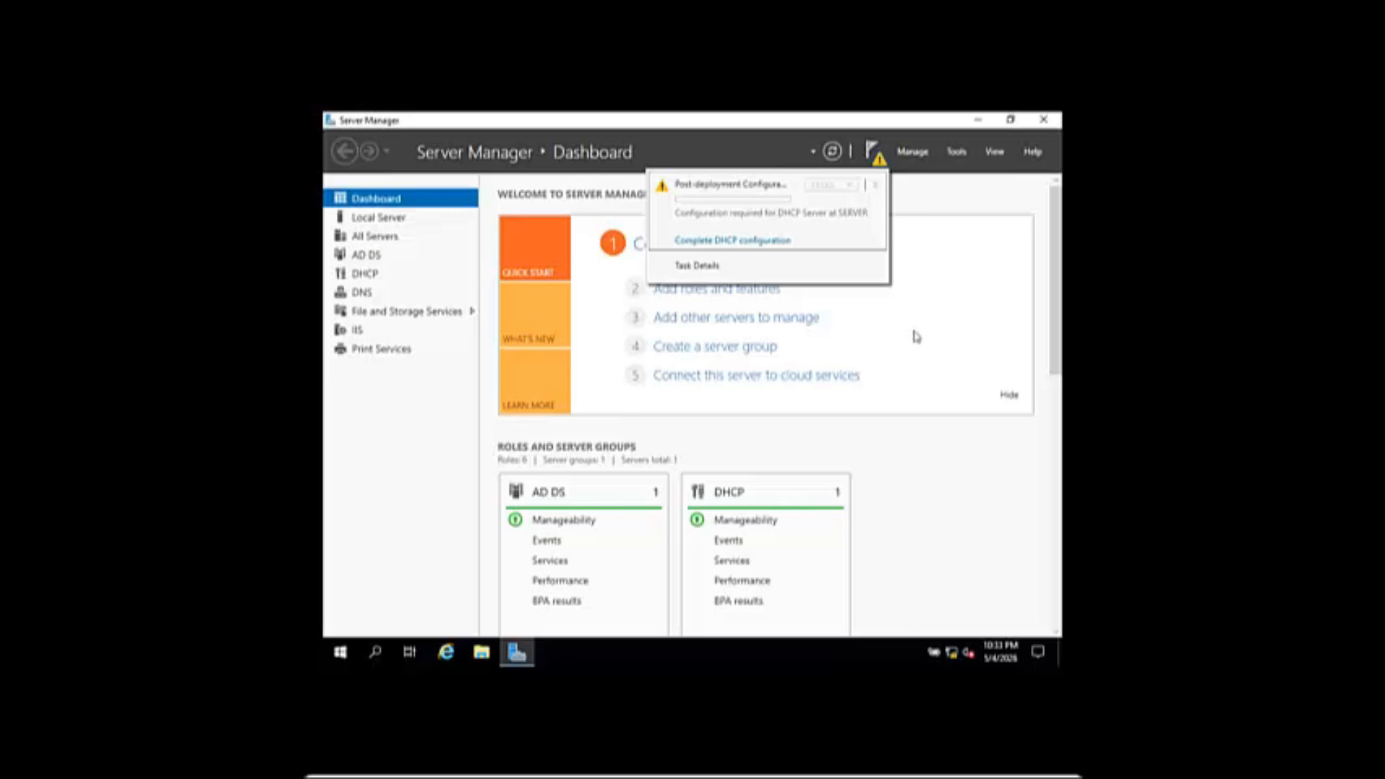
click(770, 243)
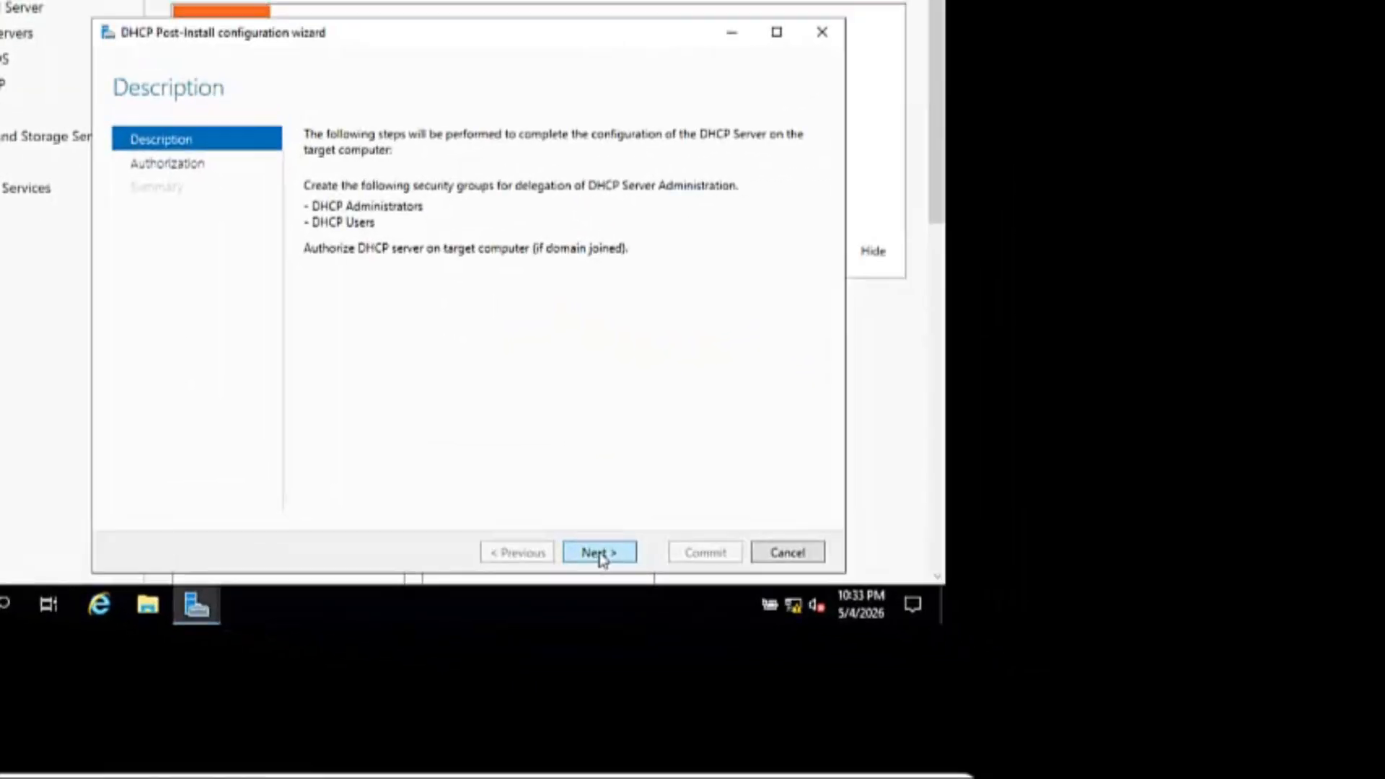
click(599, 555)
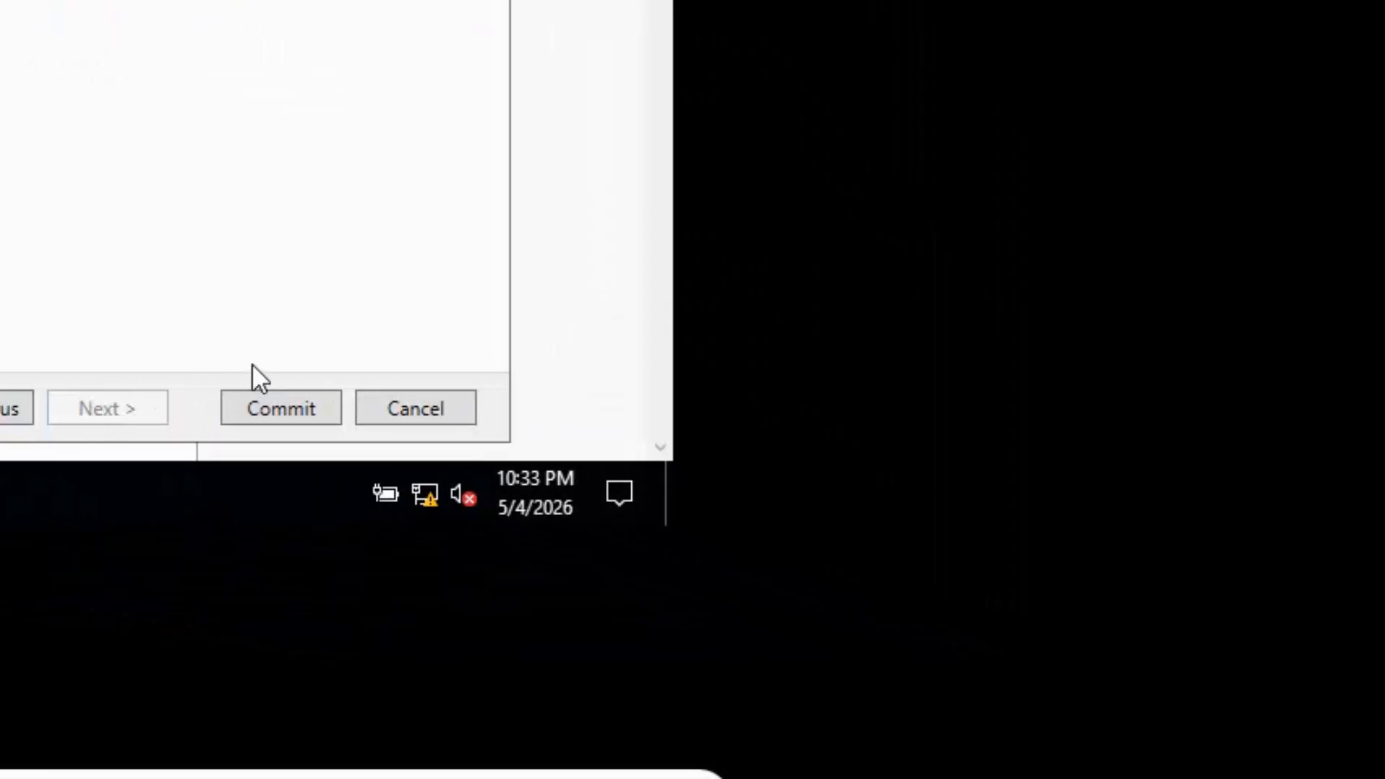
click(287, 408)
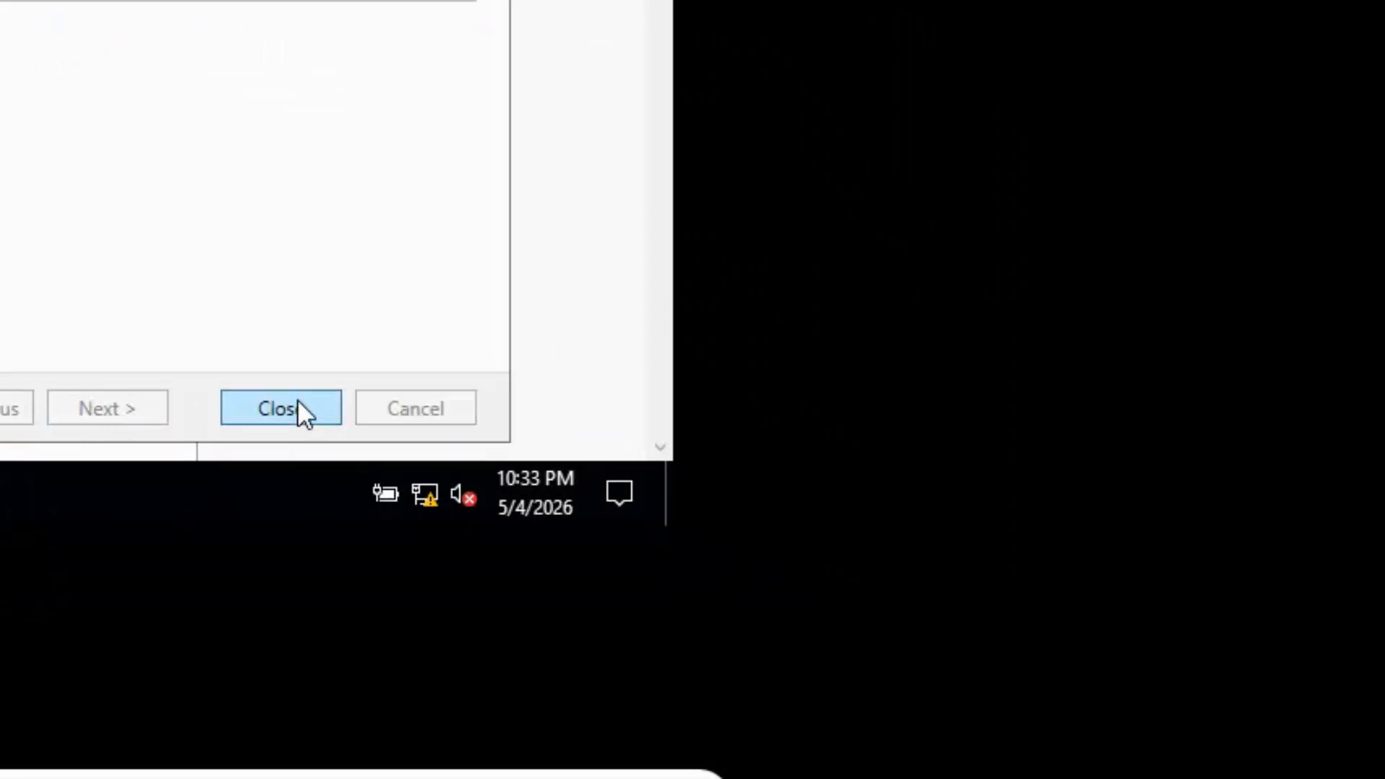
click(297, 401)
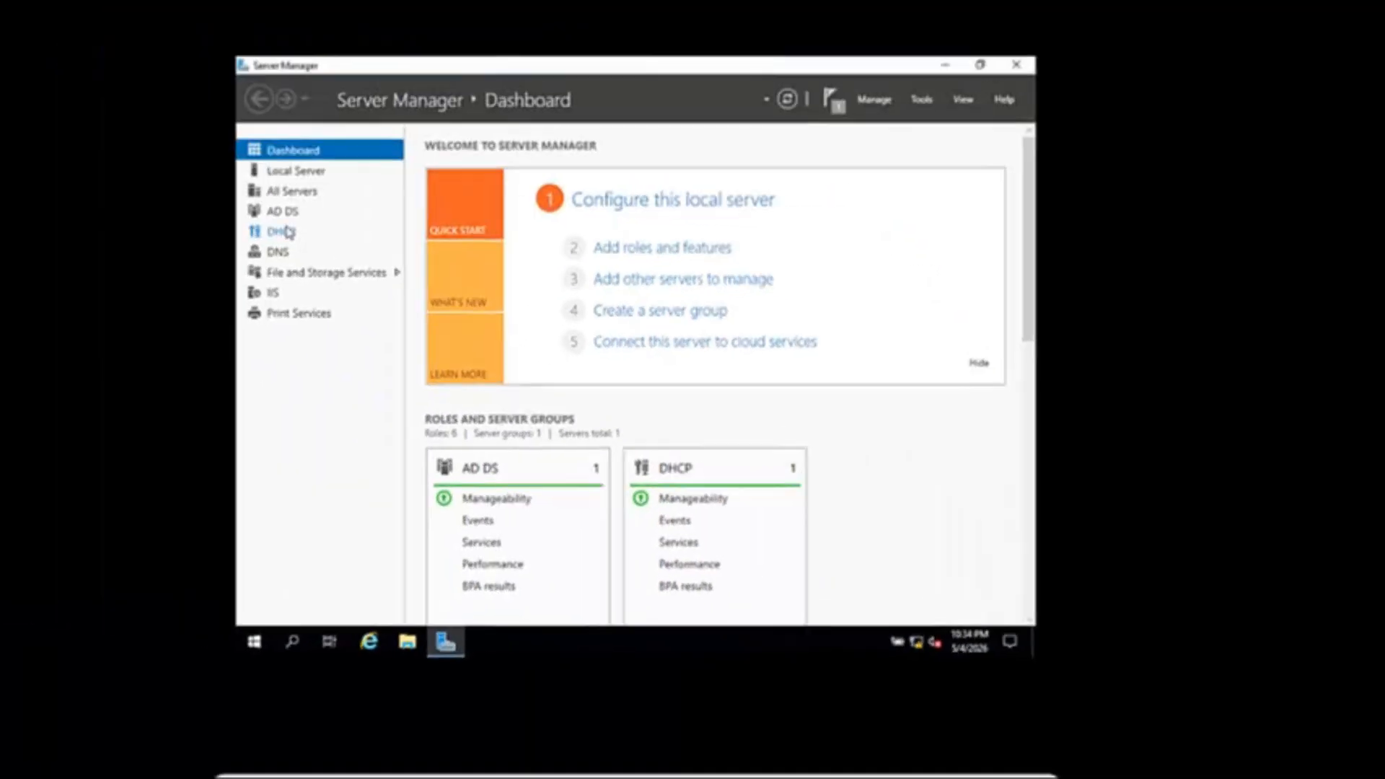
- Launch DHCP Manager from the SERVER entry and expand server.ict.org down to its IPv4 node
click(367, 274)
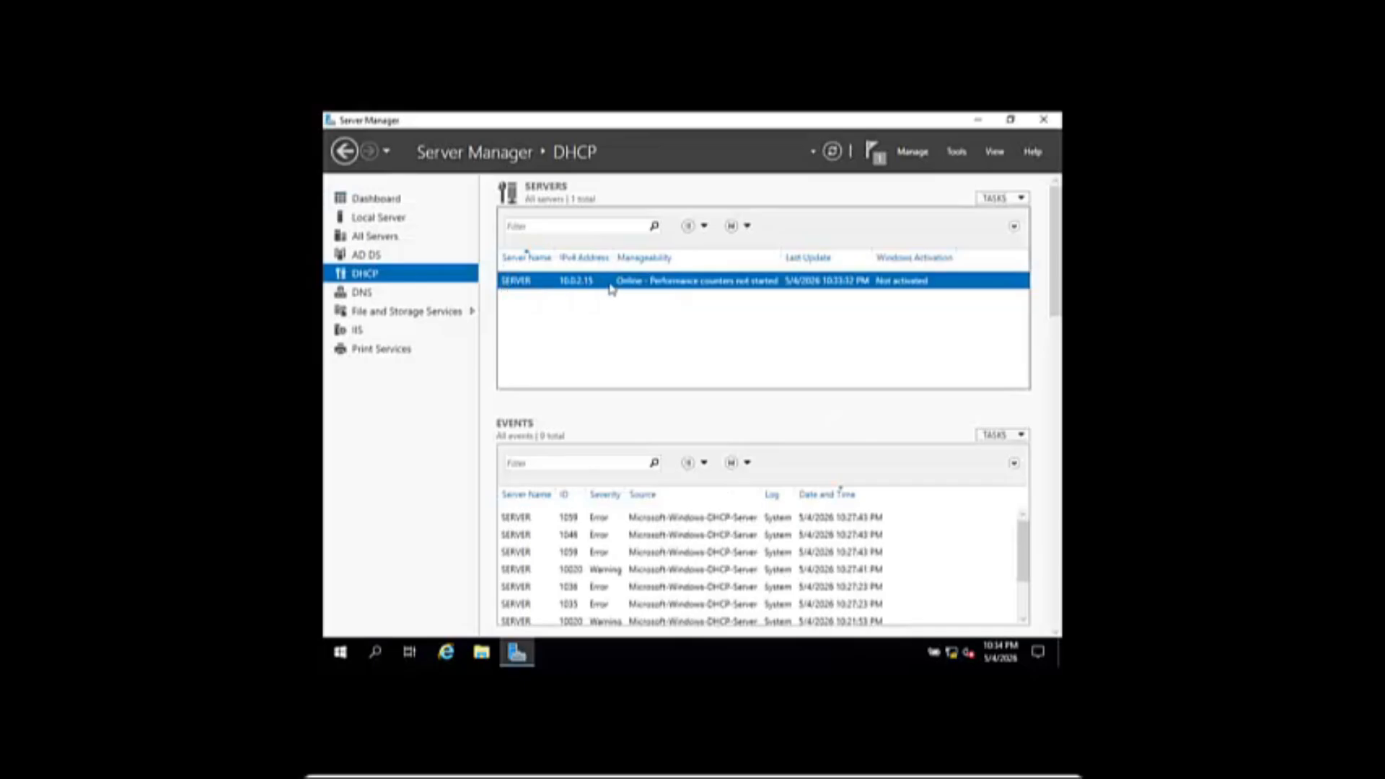
right_click(715, 281)
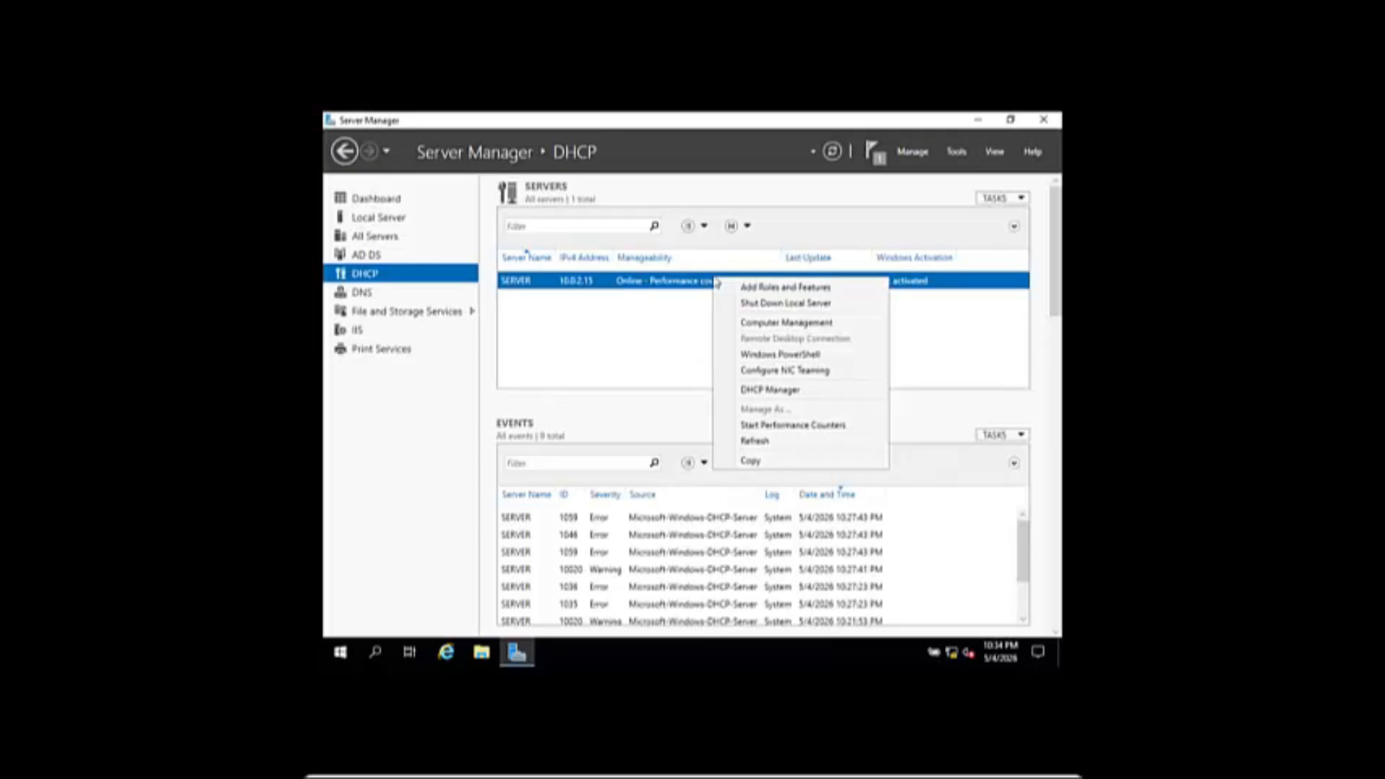
click(768, 393)
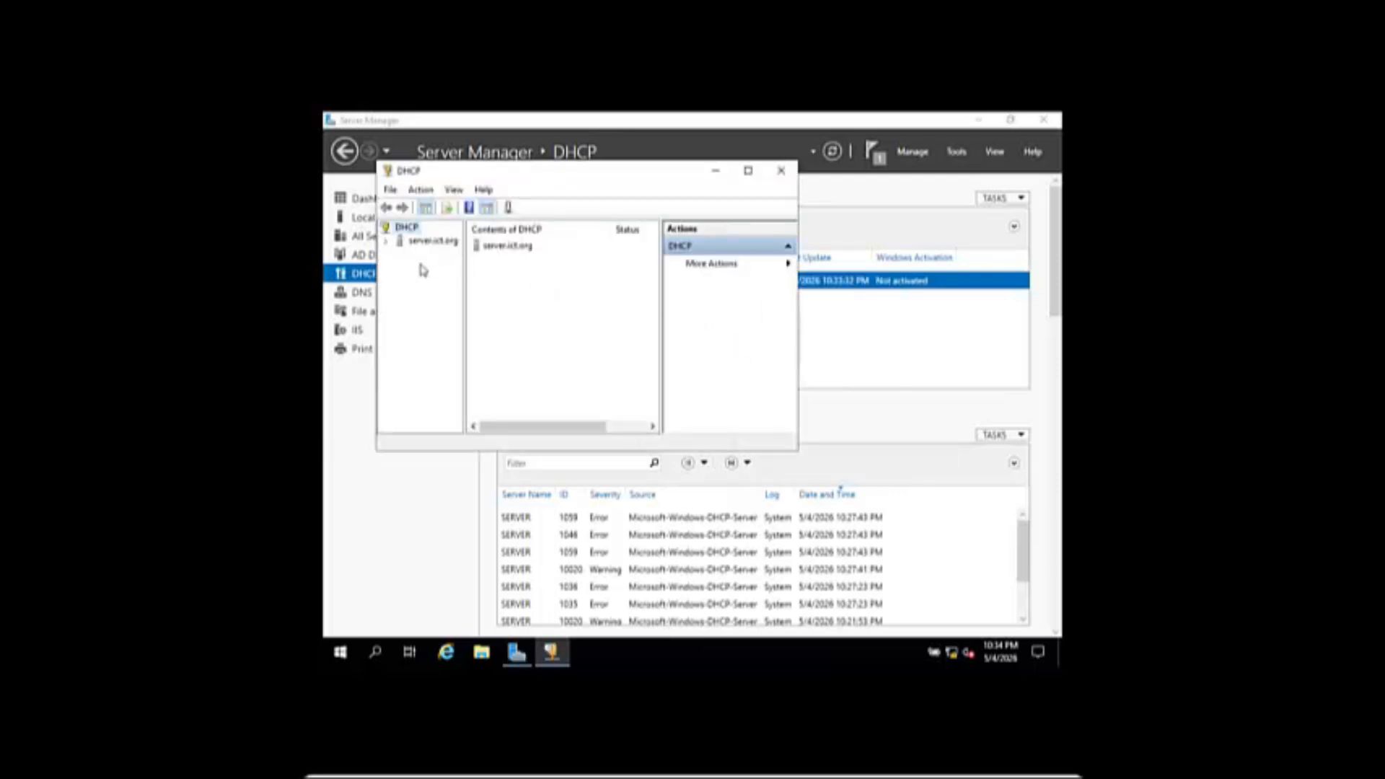
click(429, 244)
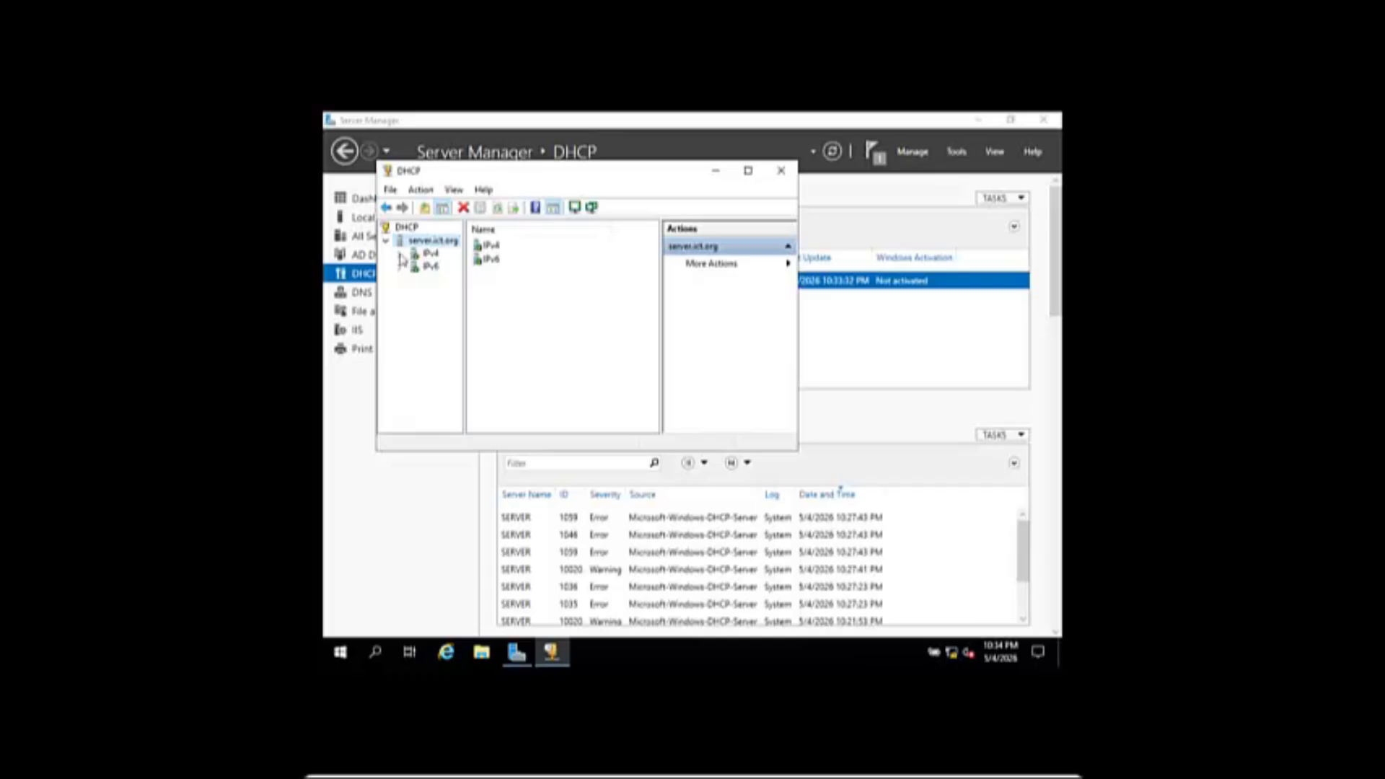
click(400, 255)
click(430, 255)
- Start a new IPv4 scope named 'ip' with address range 10.0.2.16 to 10.0.2.50
right_click(429, 256)
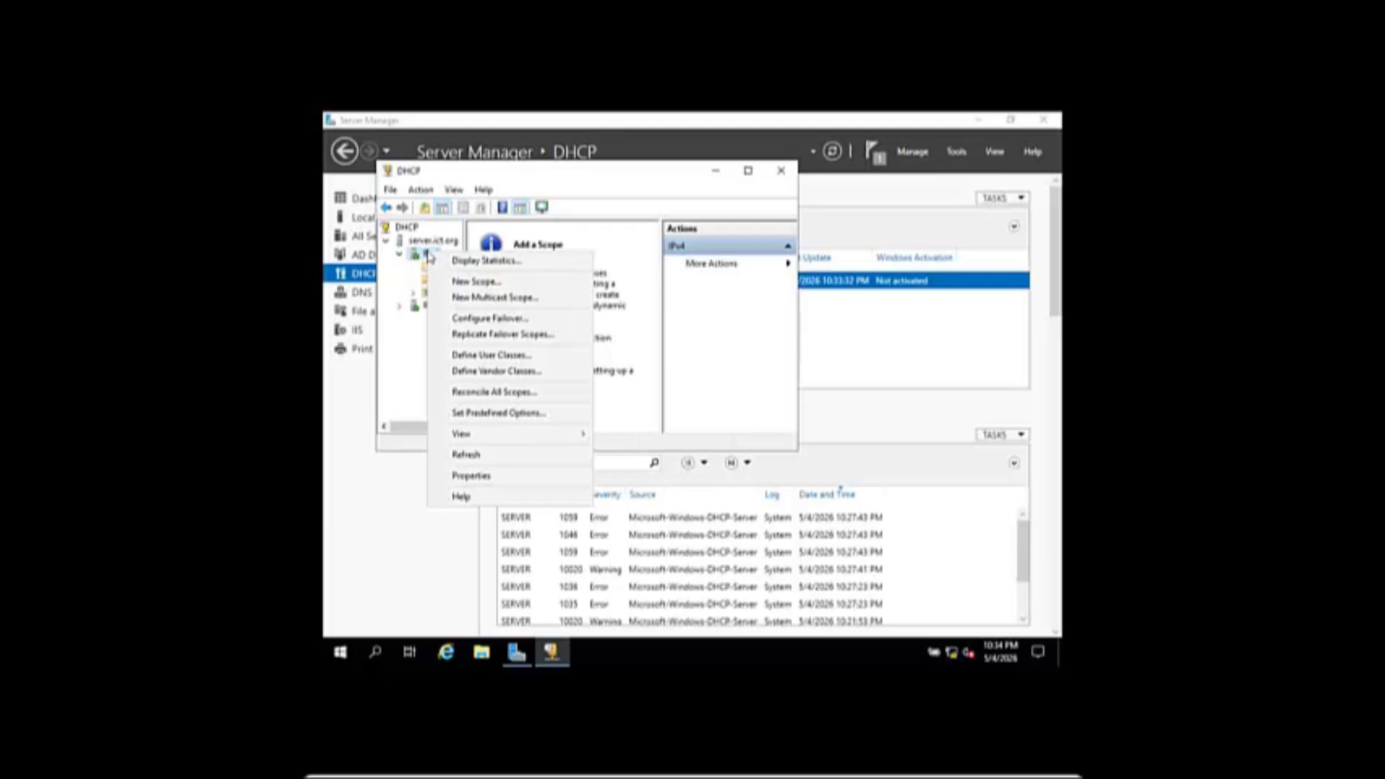
click(467, 282)
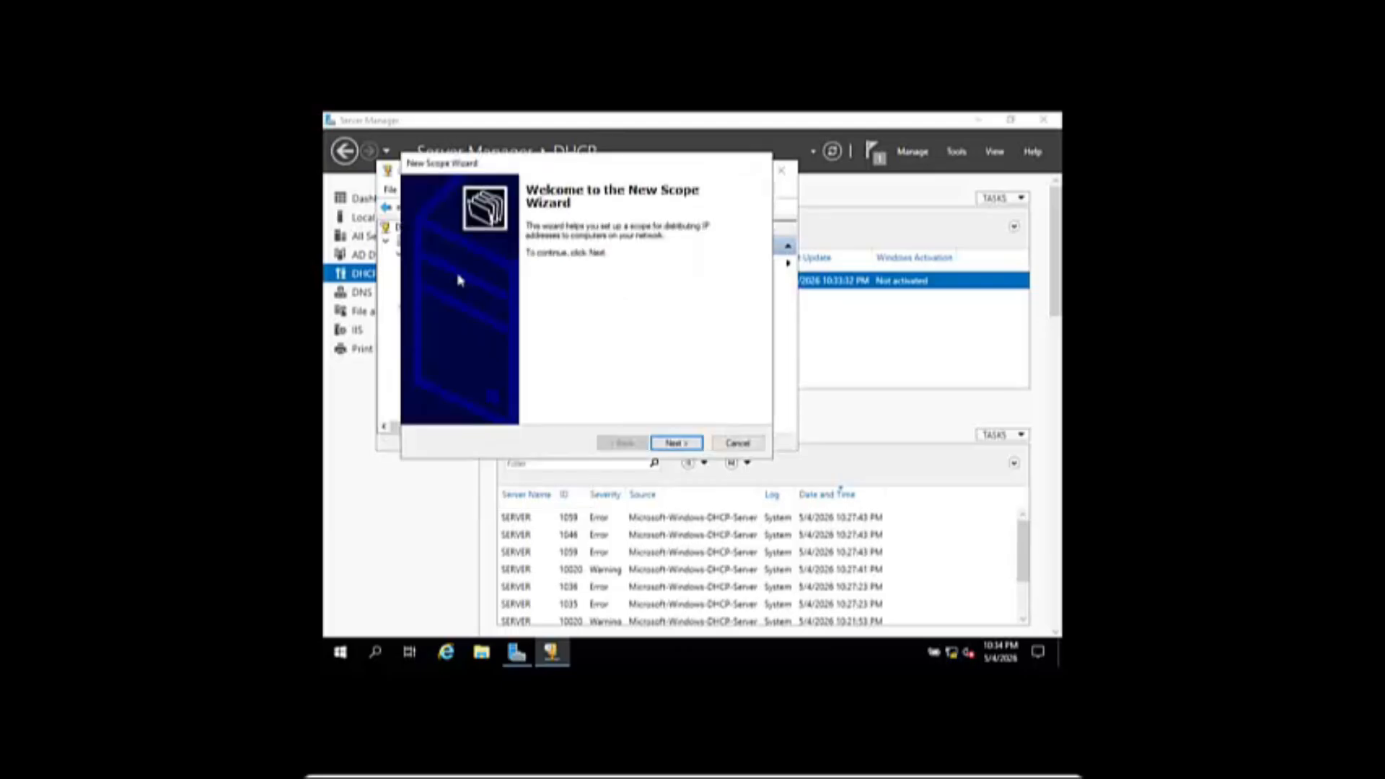
click(682, 444)
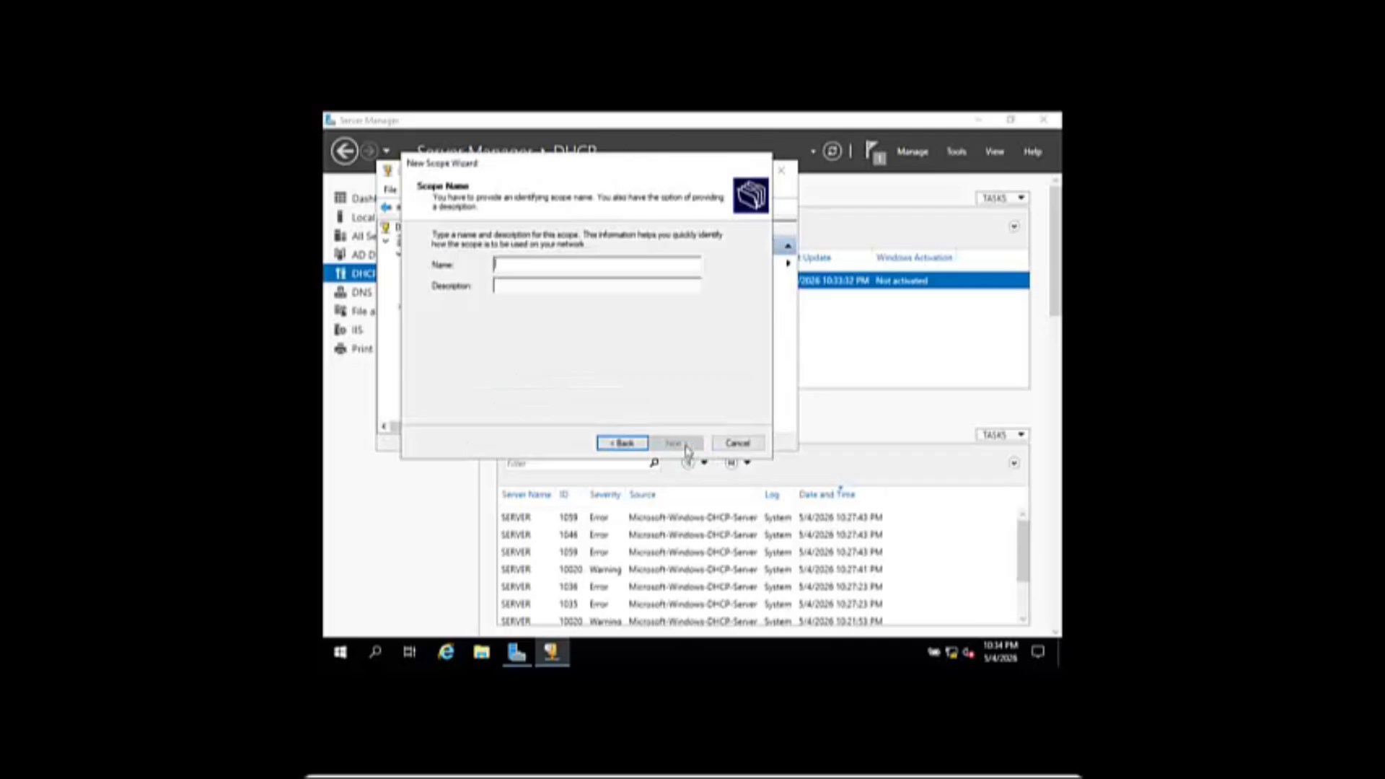
text(ip)
click(688, 448)
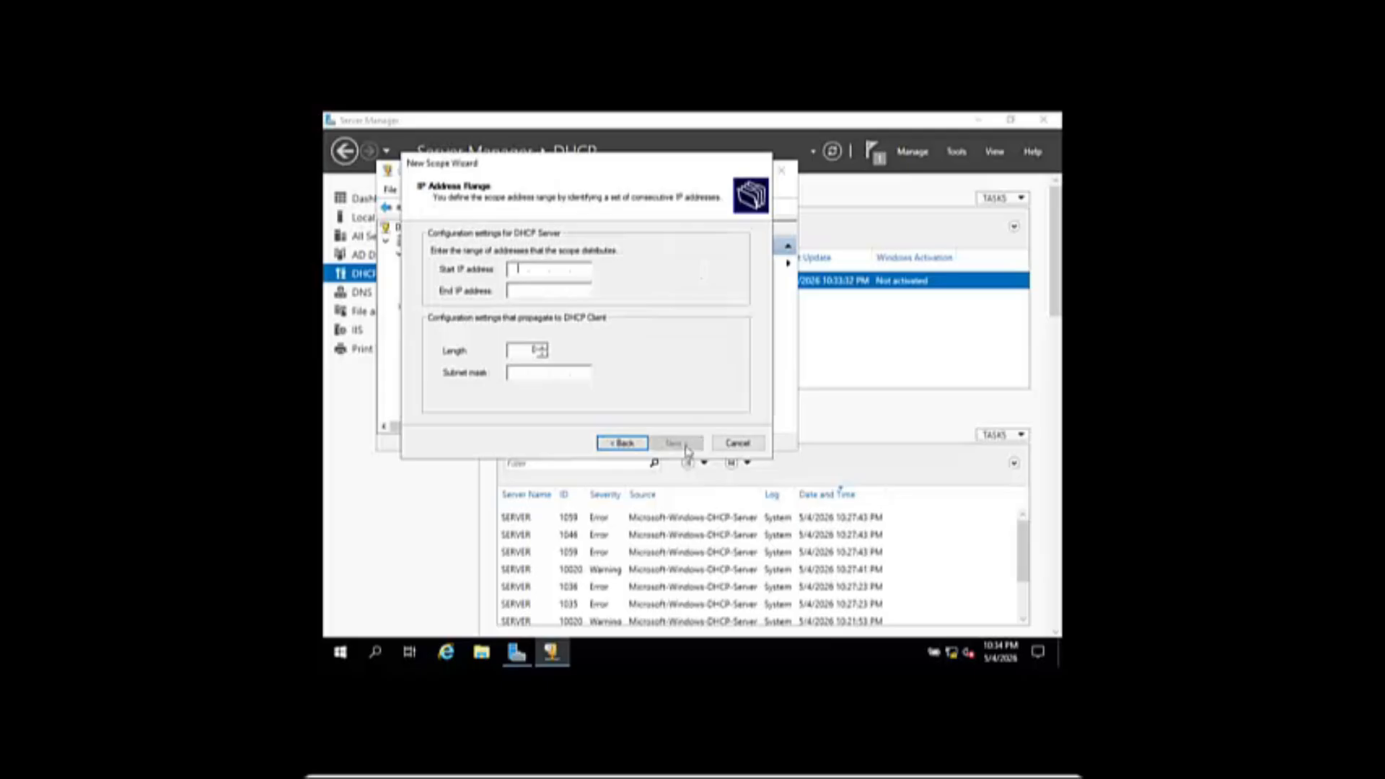
text(10.0.2.16)
click(517, 289)
text(1)
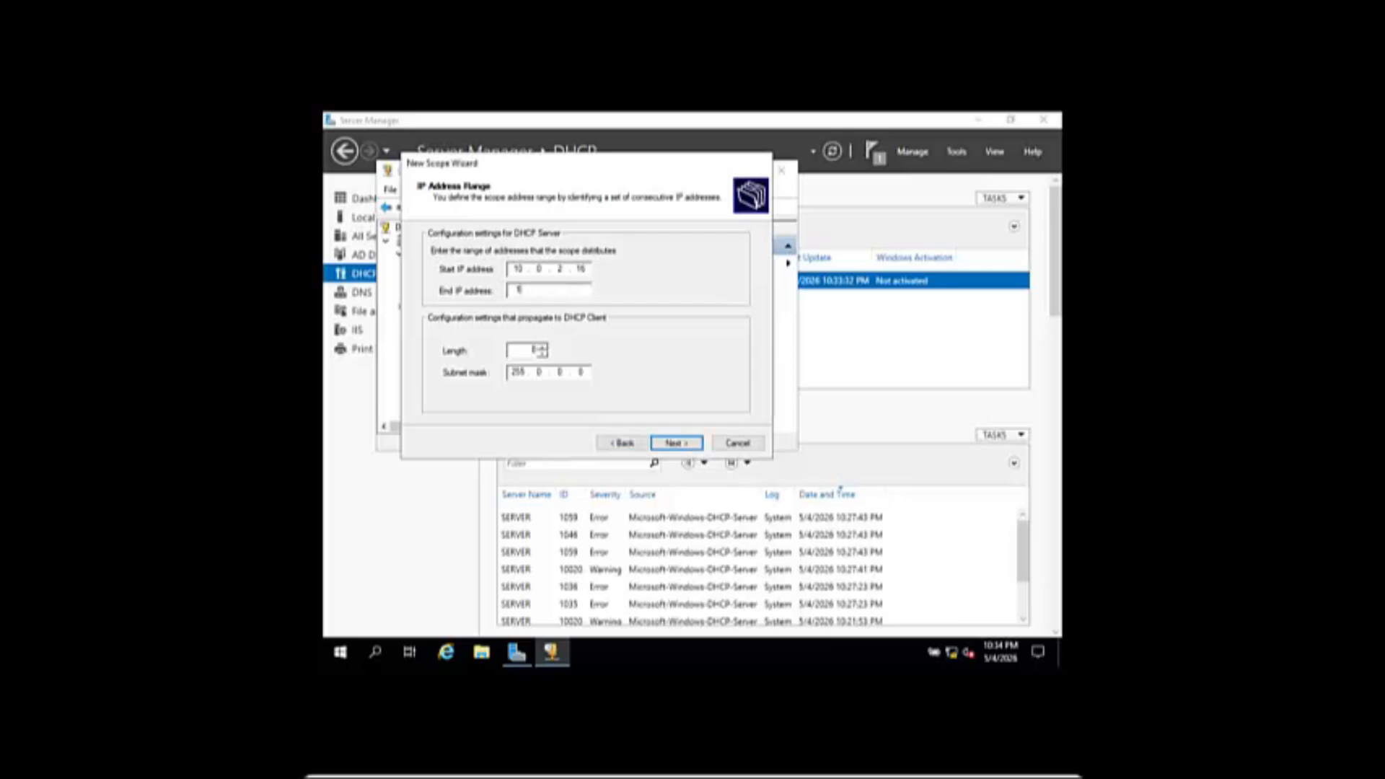
text(0.0.2.50)
click(677, 445)
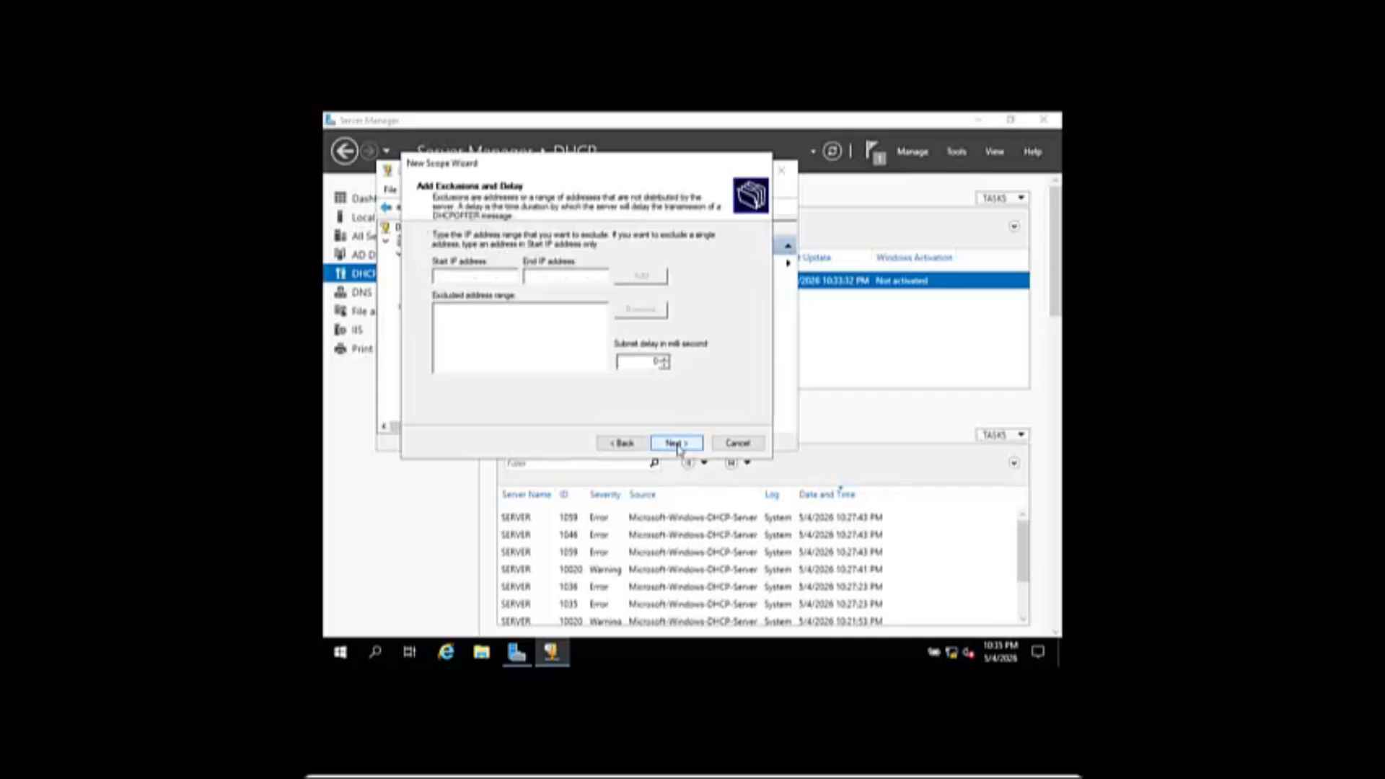
- Accept default exclusions, lease, gateway, DNS and WINS settings, then activate and finish the scope
click(677, 445)
click(676, 444)
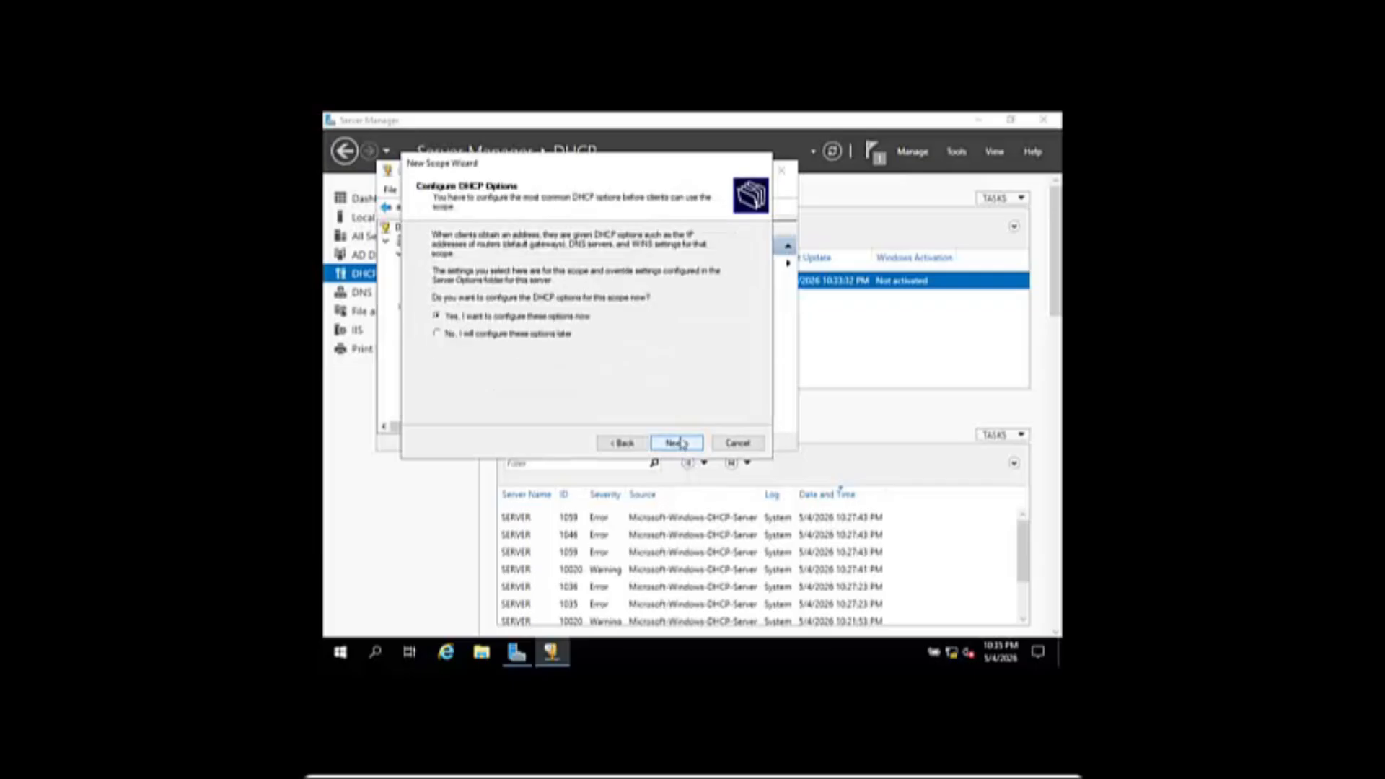
click(678, 444)
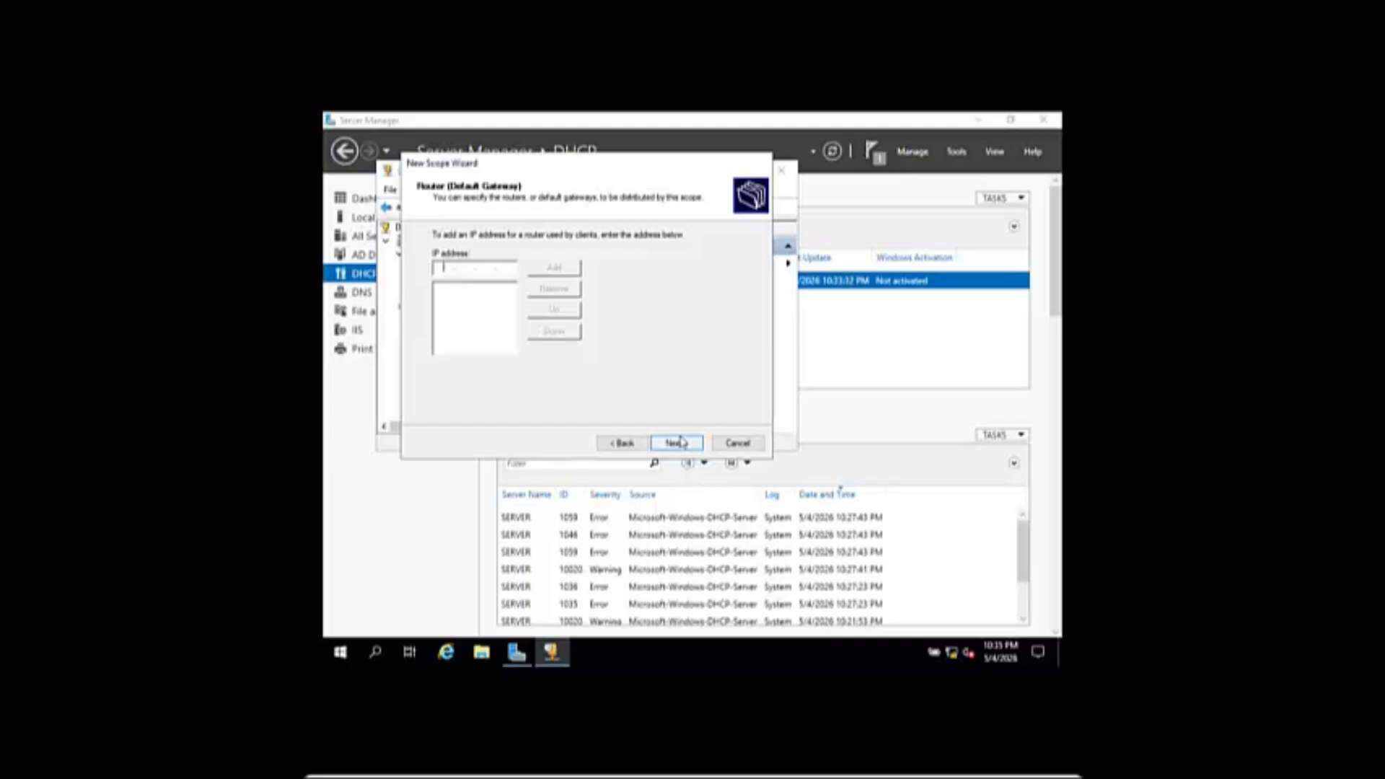
click(676, 442)
click(678, 442)
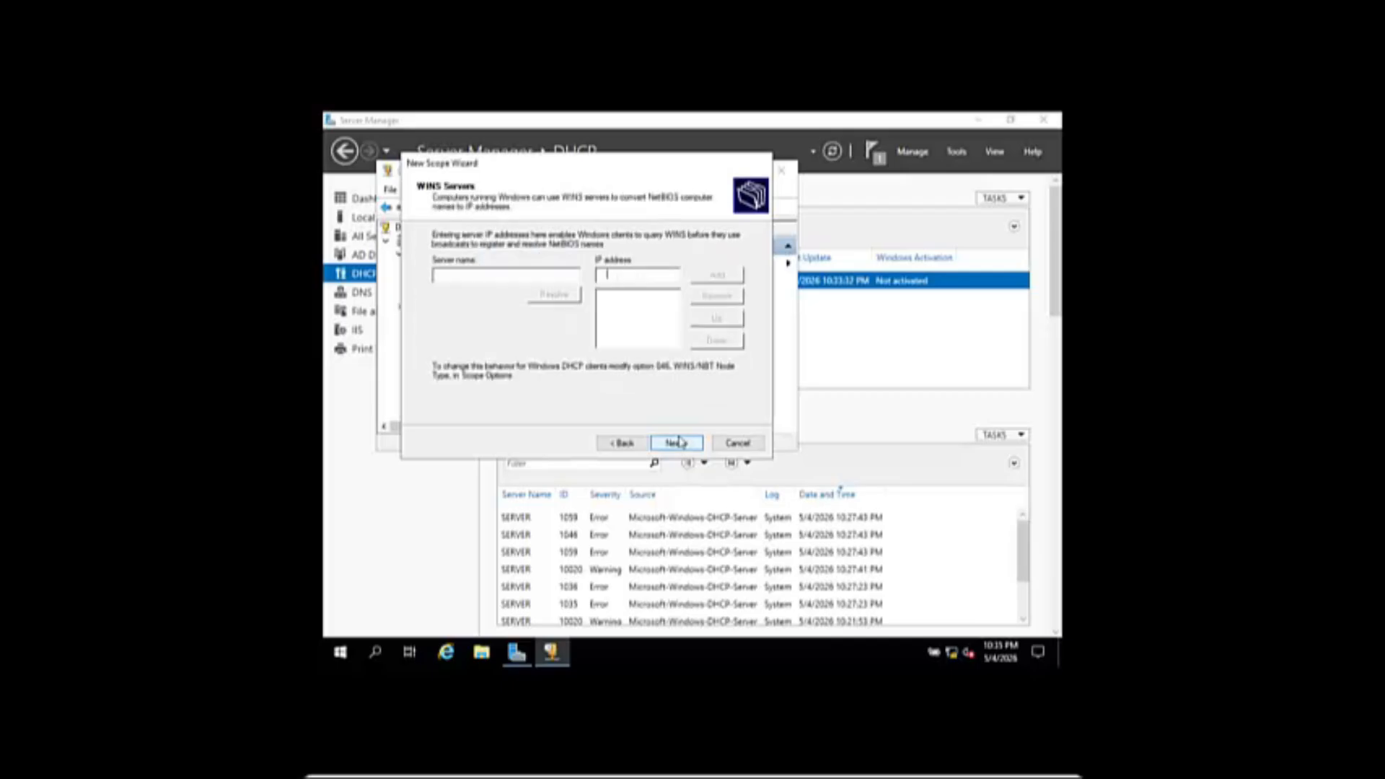
click(678, 442)
click(678, 442)
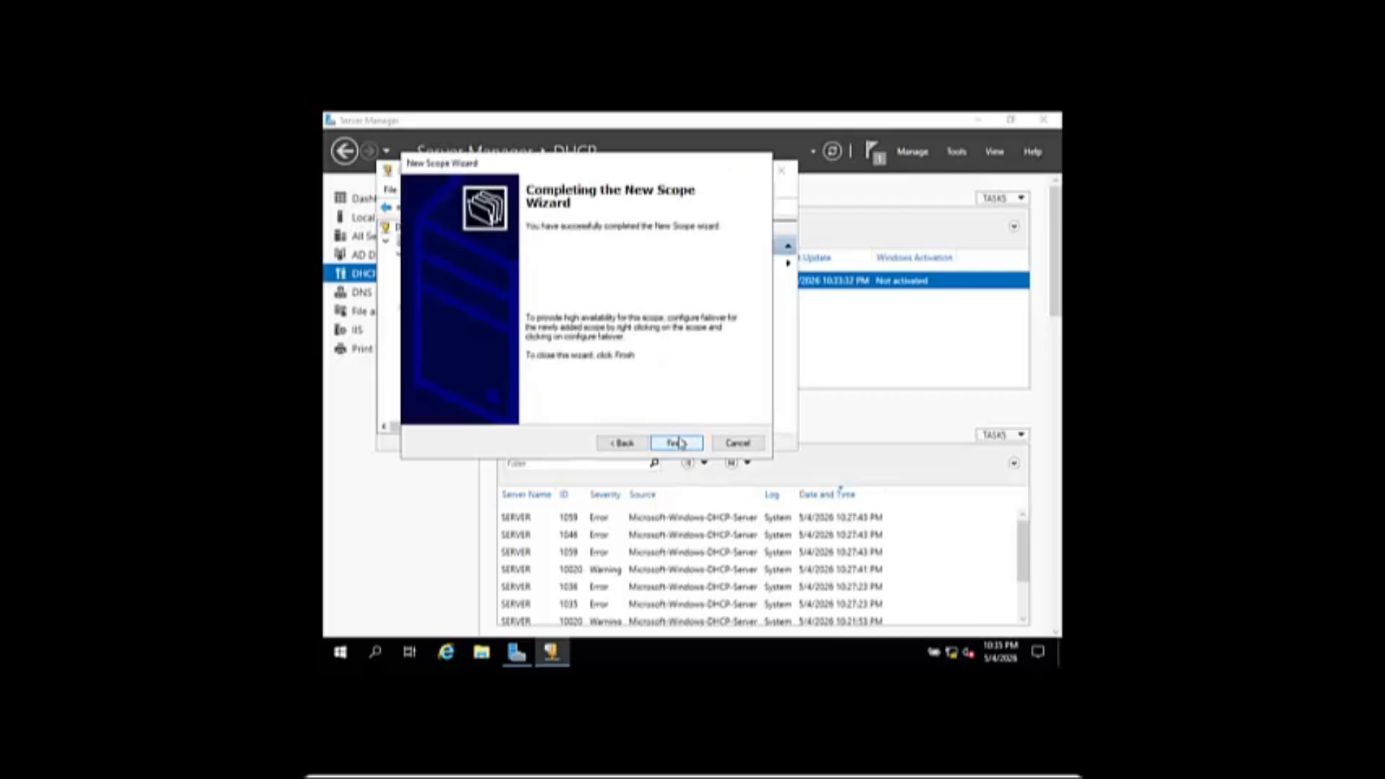
click(678, 442)
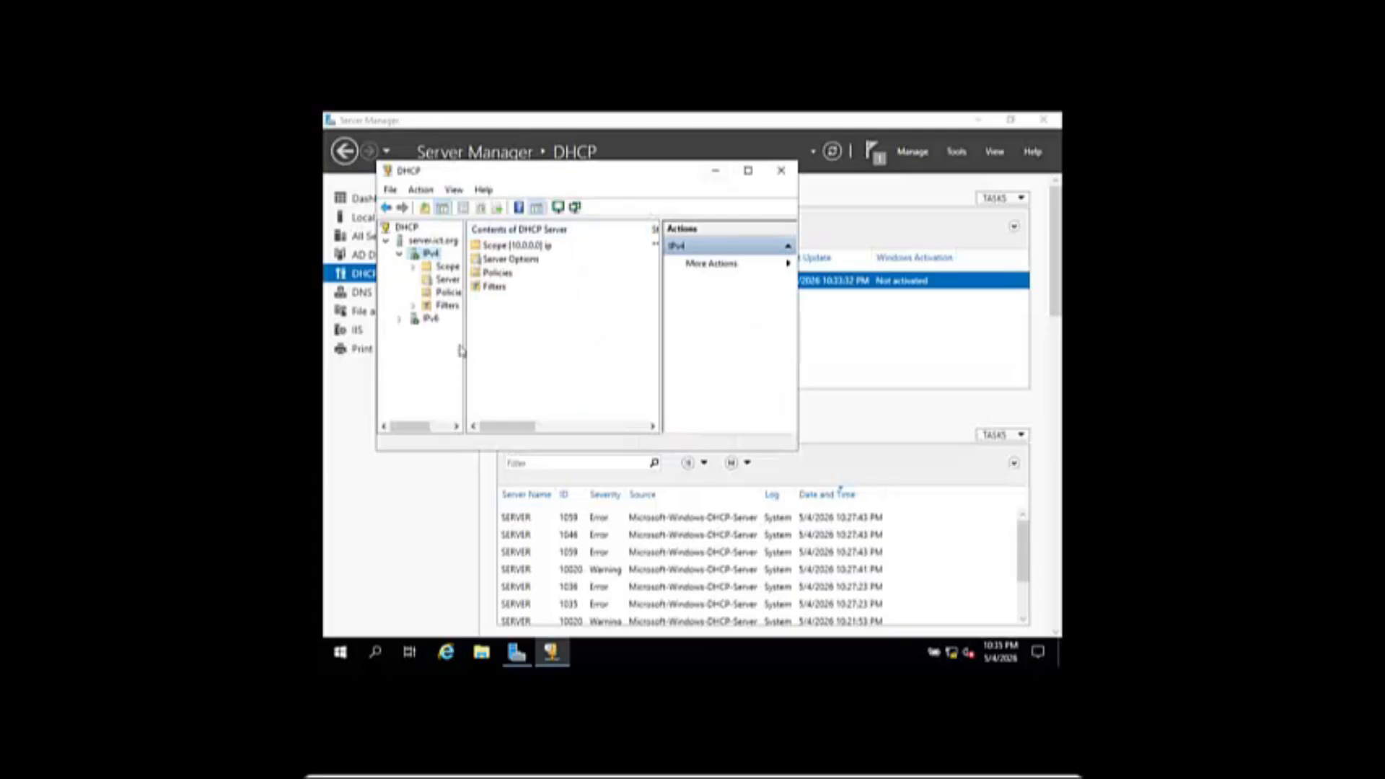
- Close DHCP Manager and open DNS Manager with server.ict.org's folders expanded
click(780, 171)
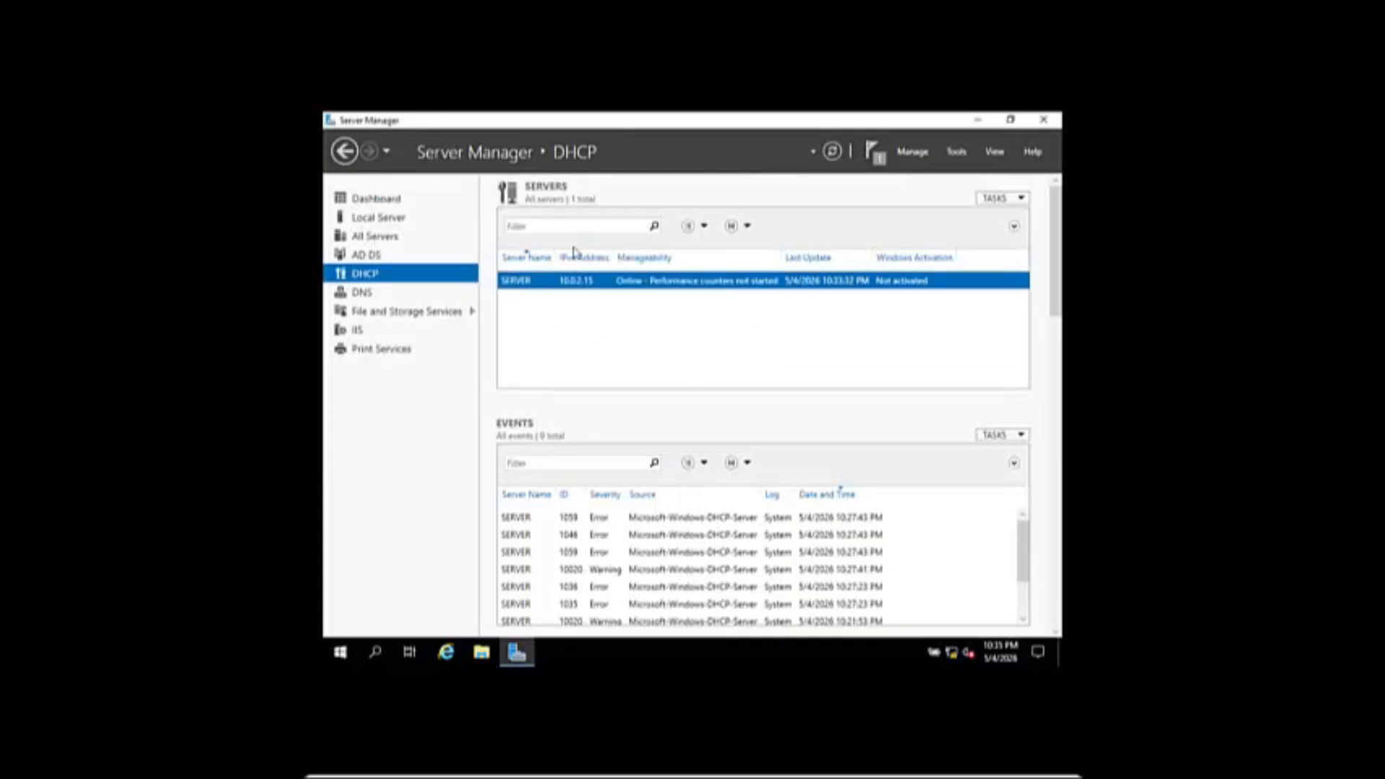
click(370, 293)
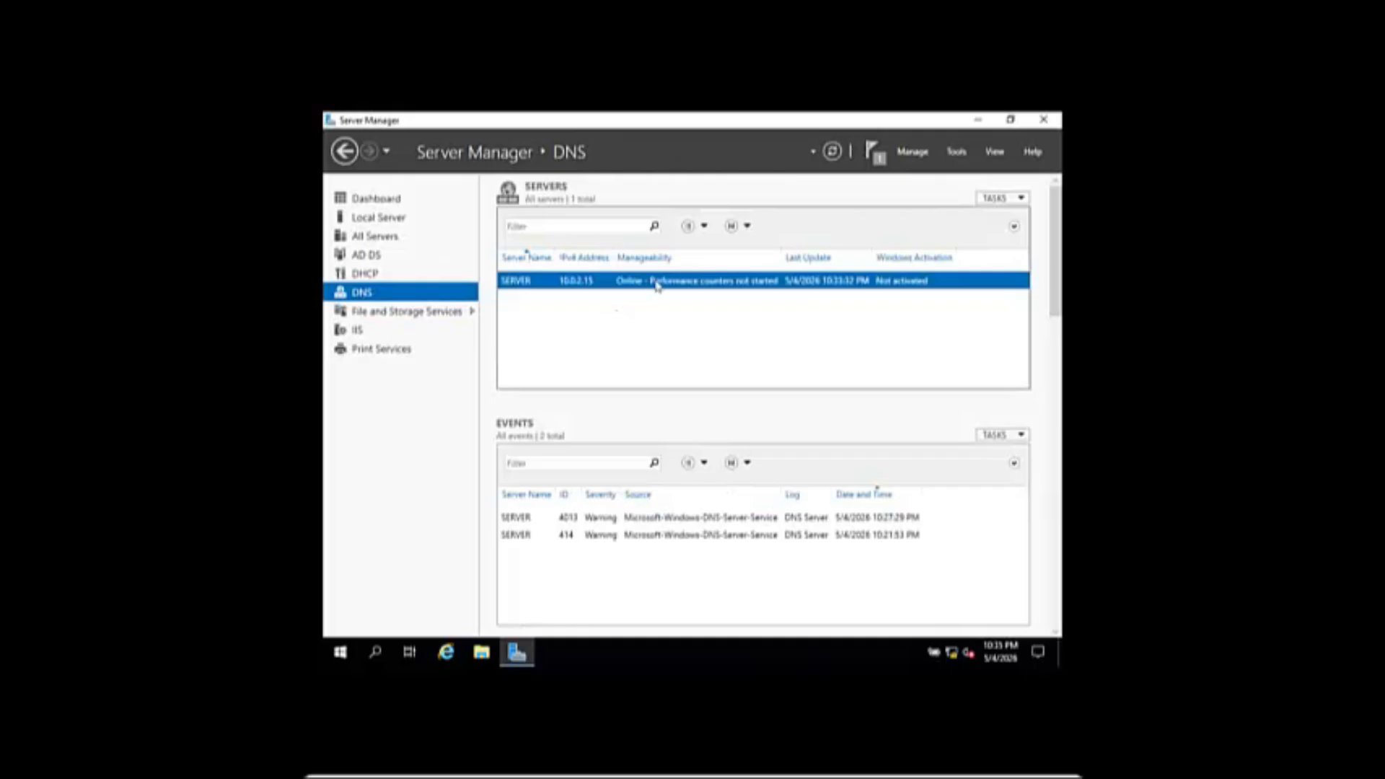
right_click(659, 282)
click(724, 390)
click(428, 230)
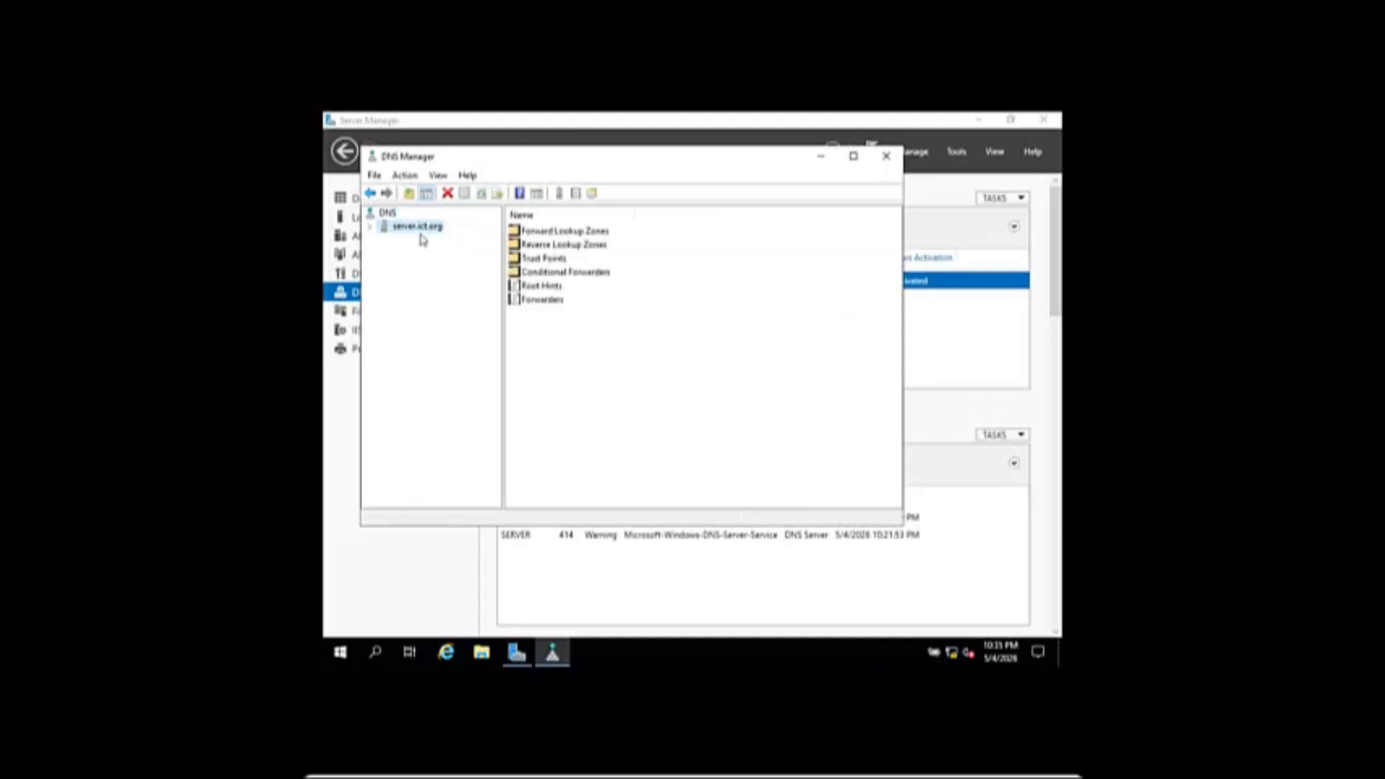
click(369, 226)
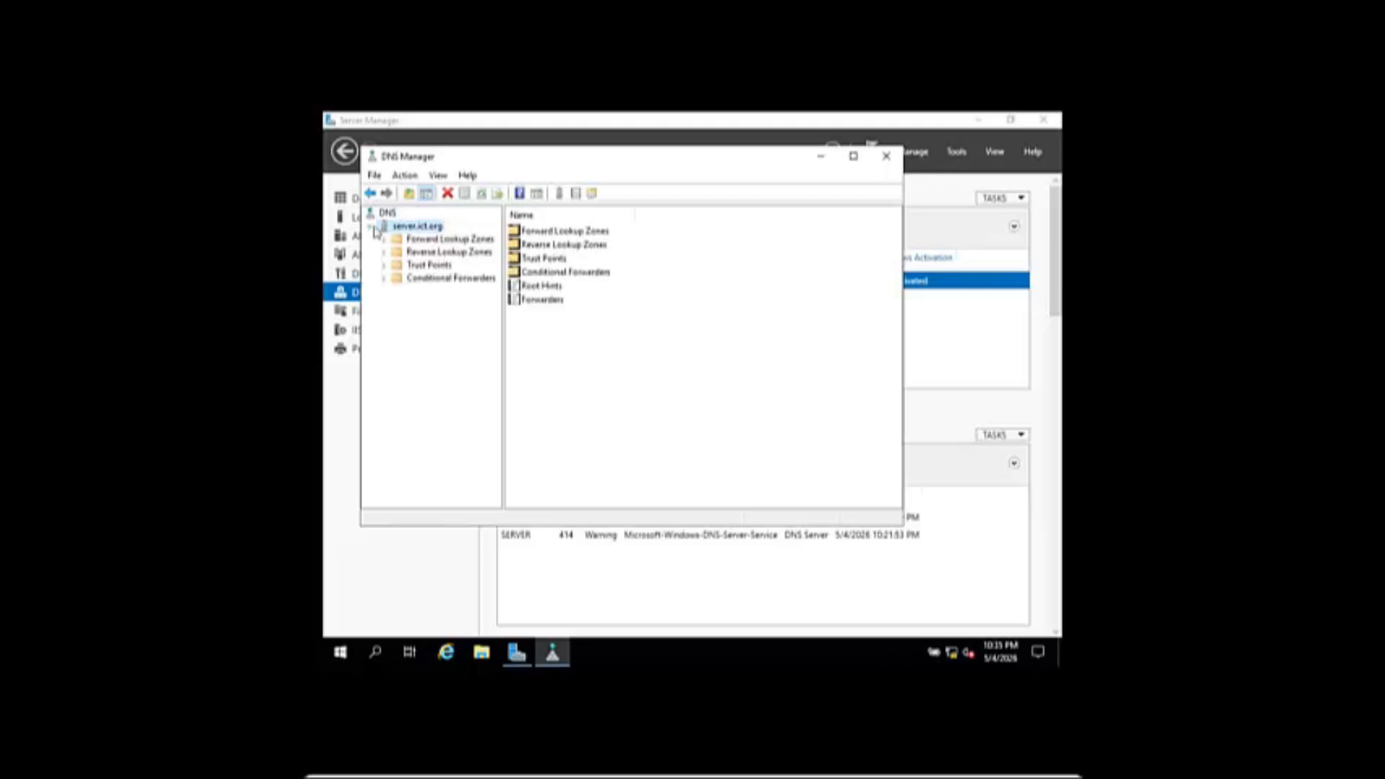
- Create an Active Directory-integrated primary IPv4 reverse lookup zone for network ID 10.0.2
click(438, 254)
right_click(438, 254)
click(493, 267)
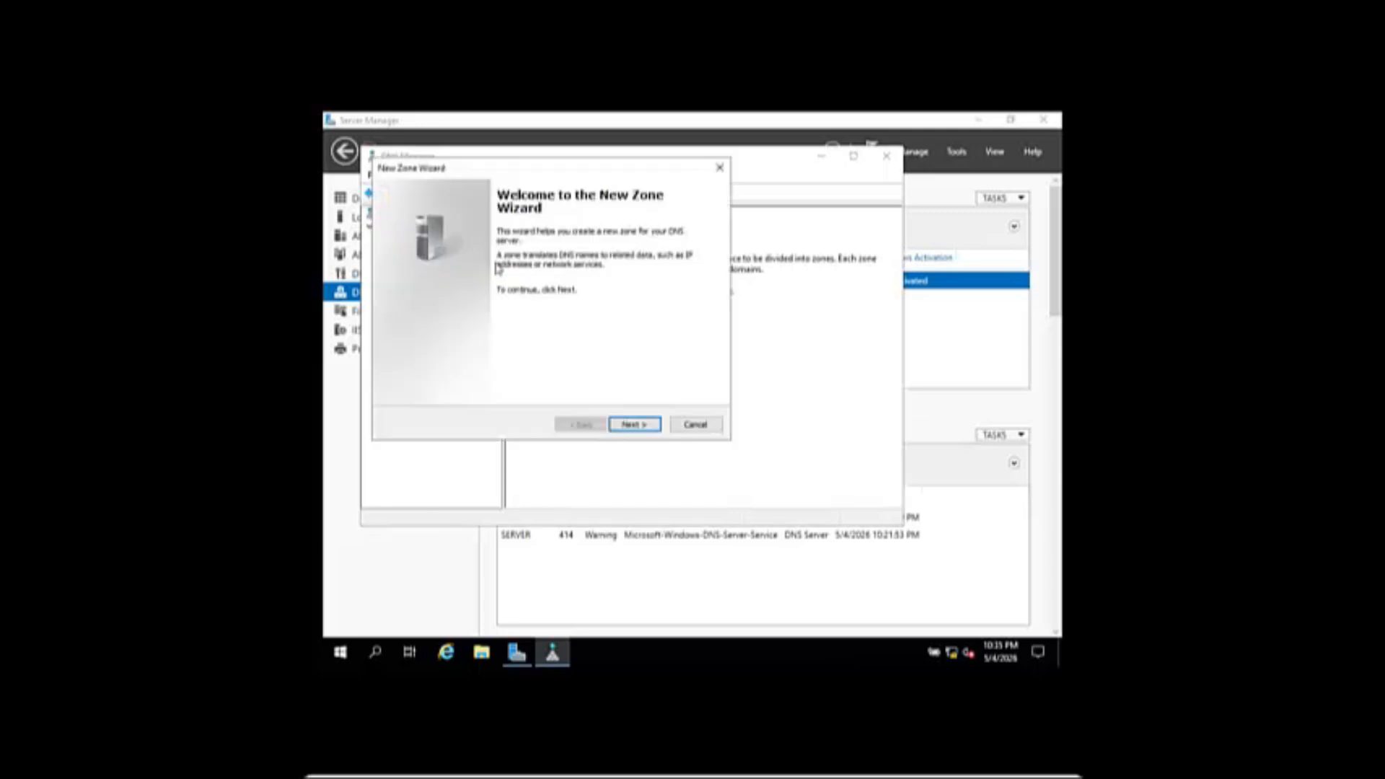
click(653, 425)
click(632, 425)
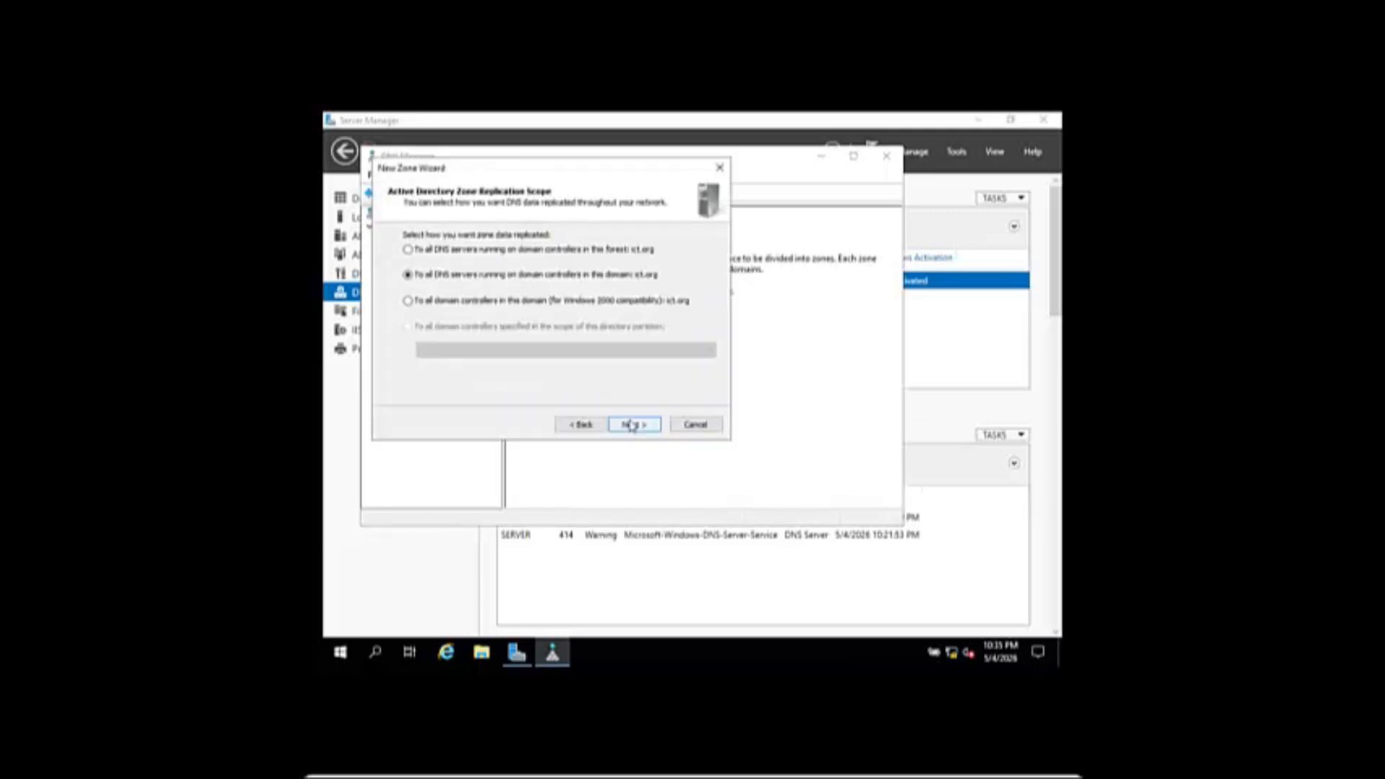
click(632, 425)
click(632, 425)
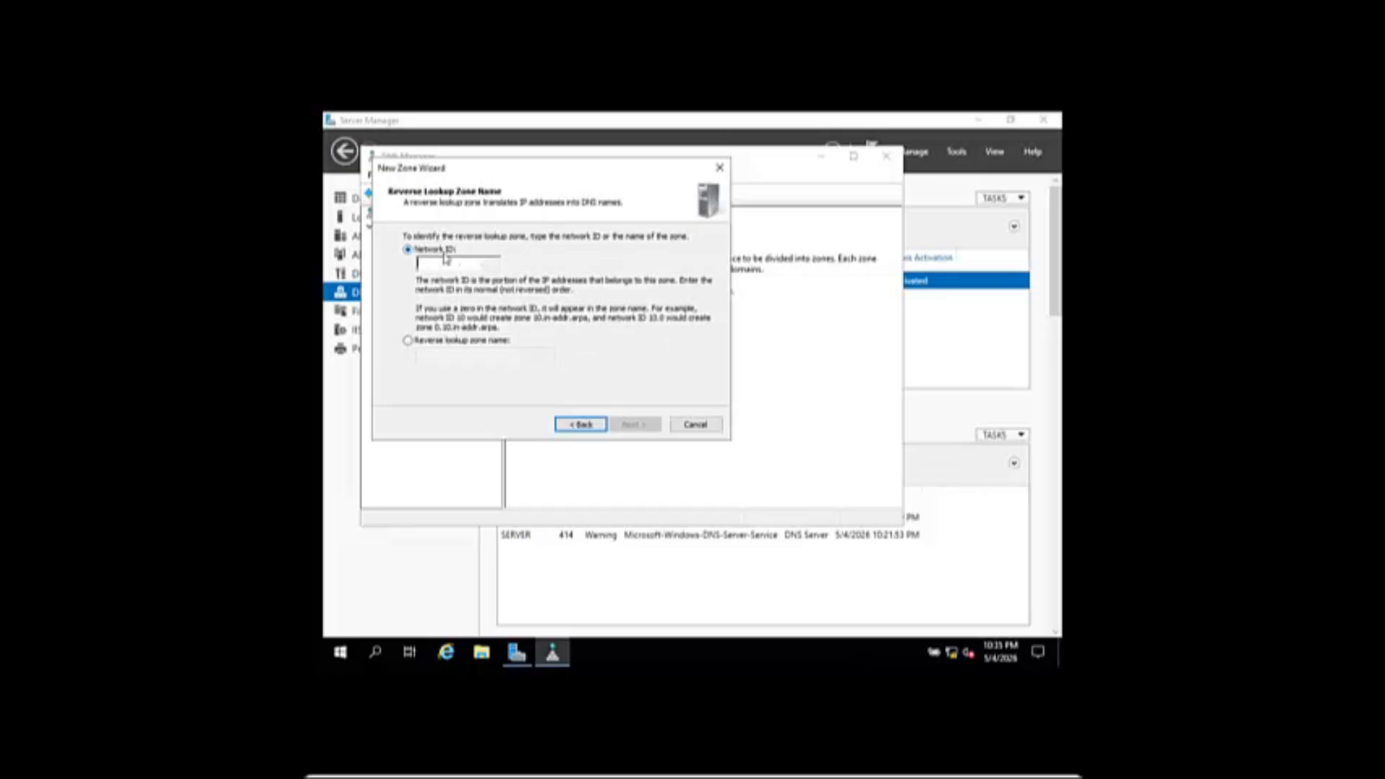
text(10.0.2)
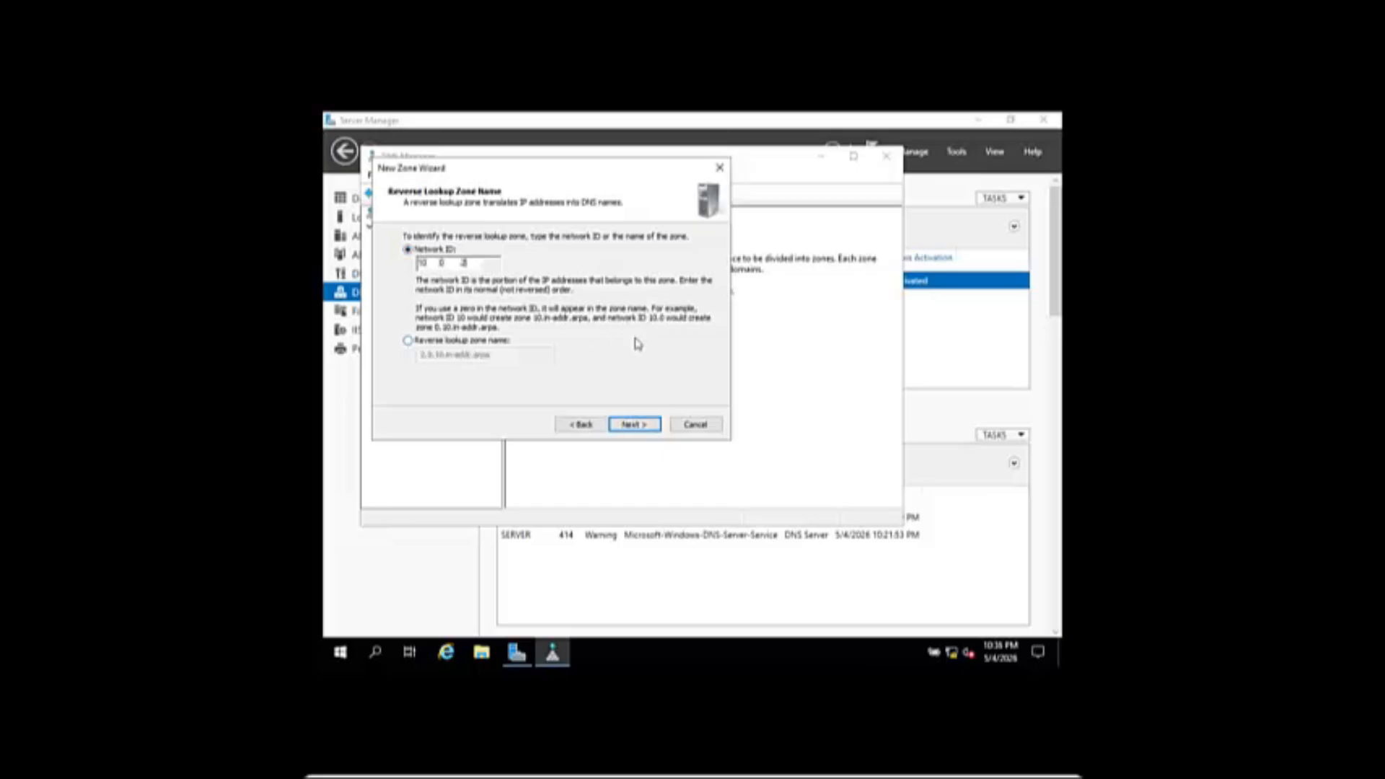
click(634, 424)
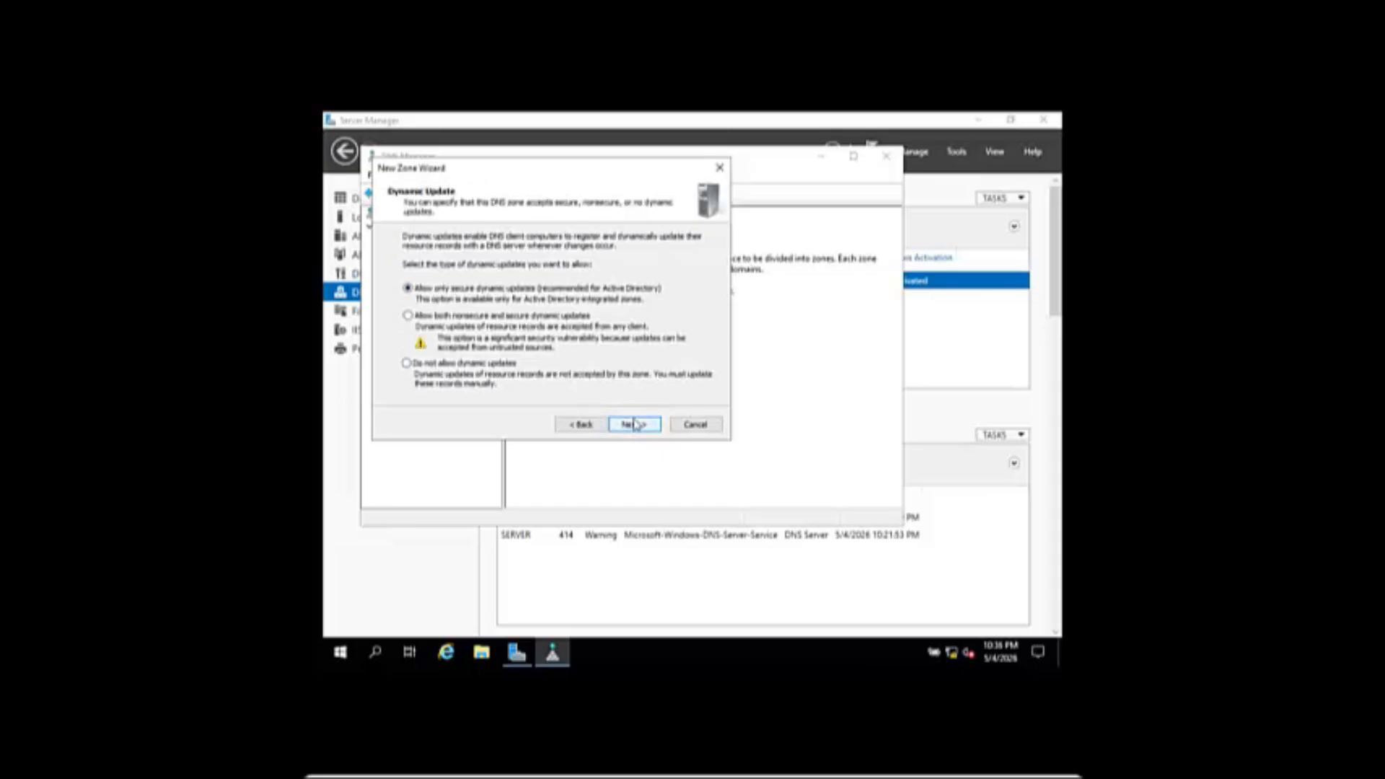
click(634, 424)
click(634, 424)
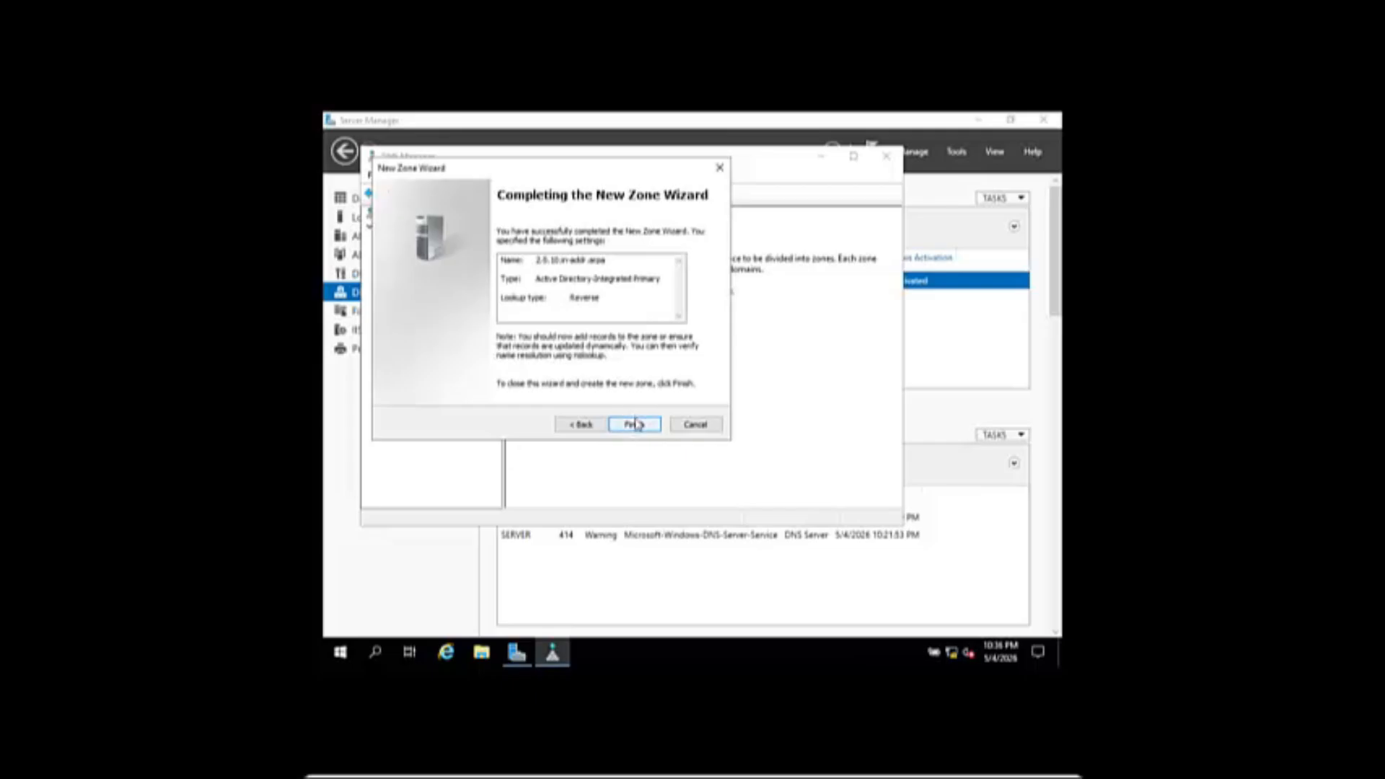
- Start a new pointer record in 2.0.10.in-addr.arpa for host IP 10.0.2.15
click(383, 253)
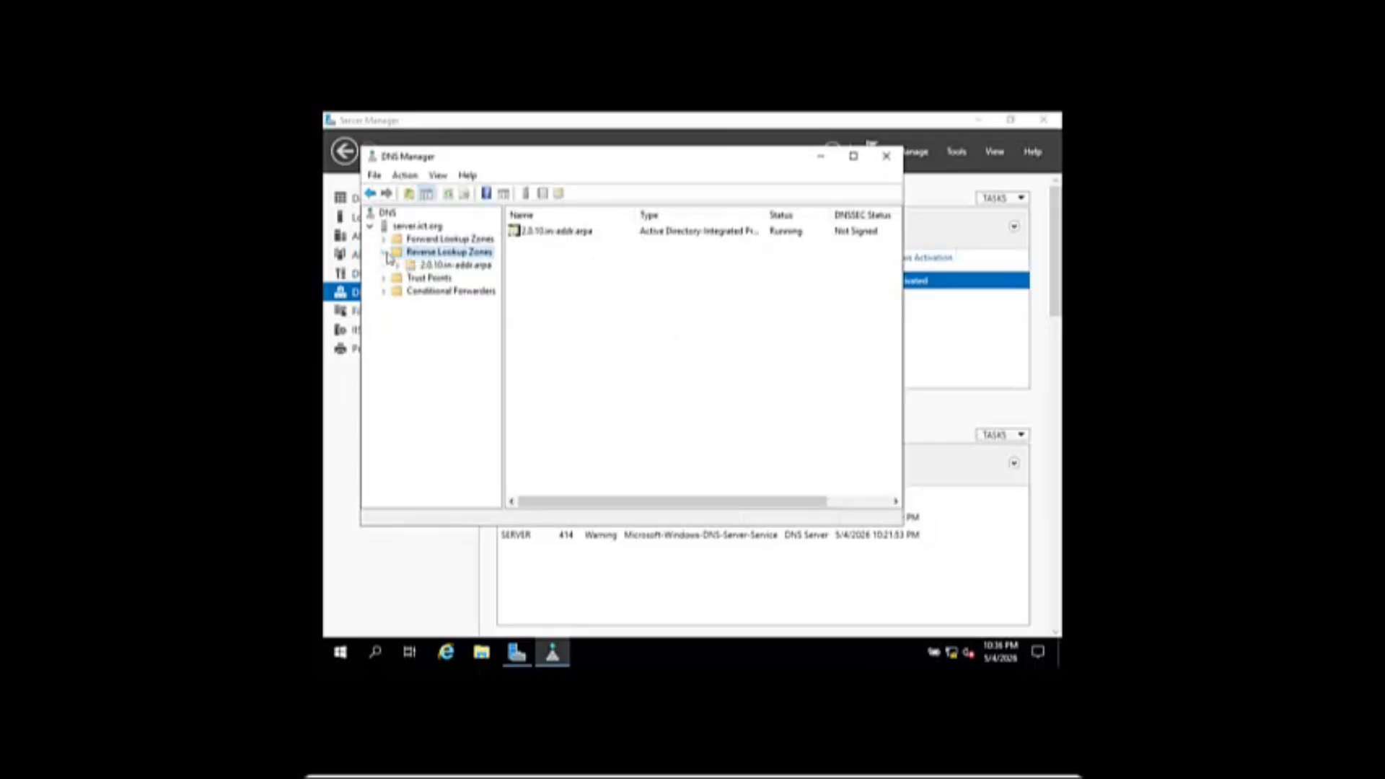
click(404, 266)
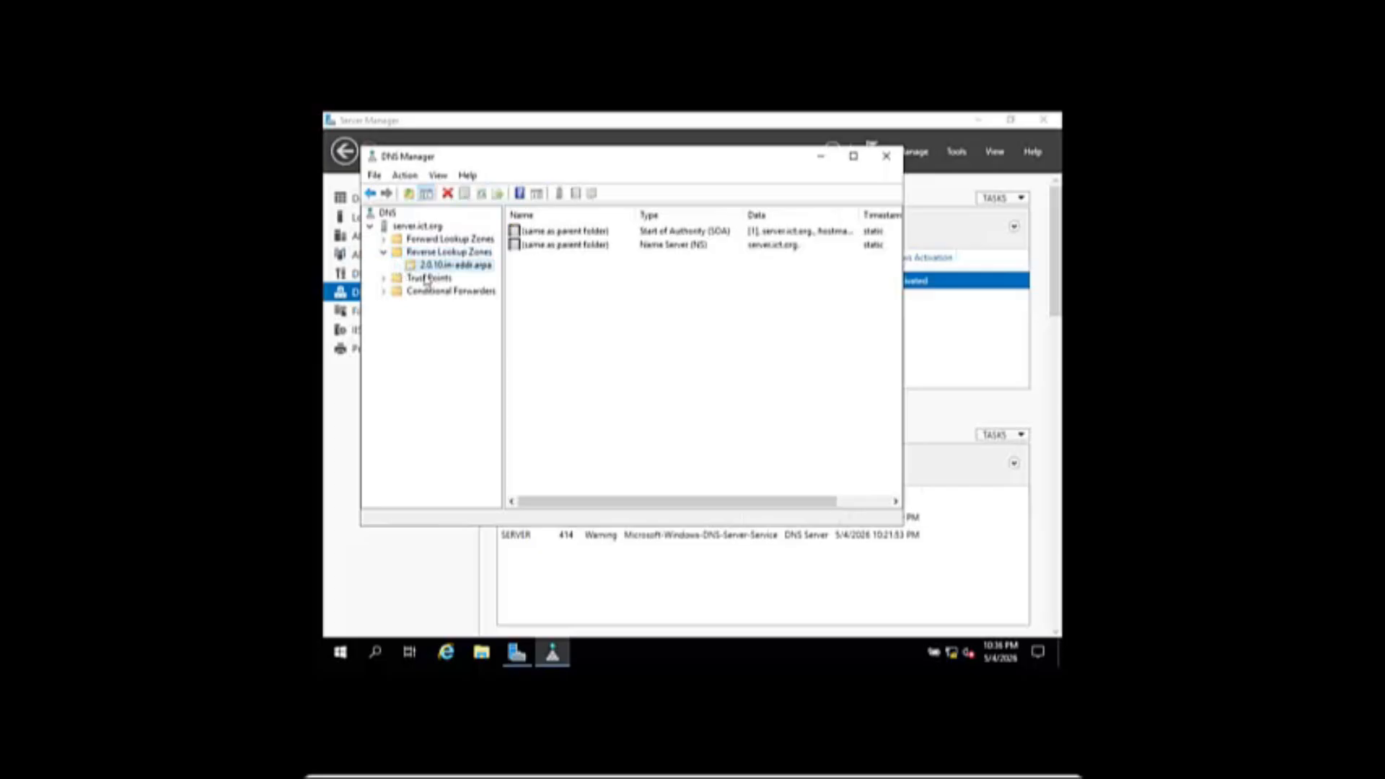
right_click(430, 267)
click(502, 310)
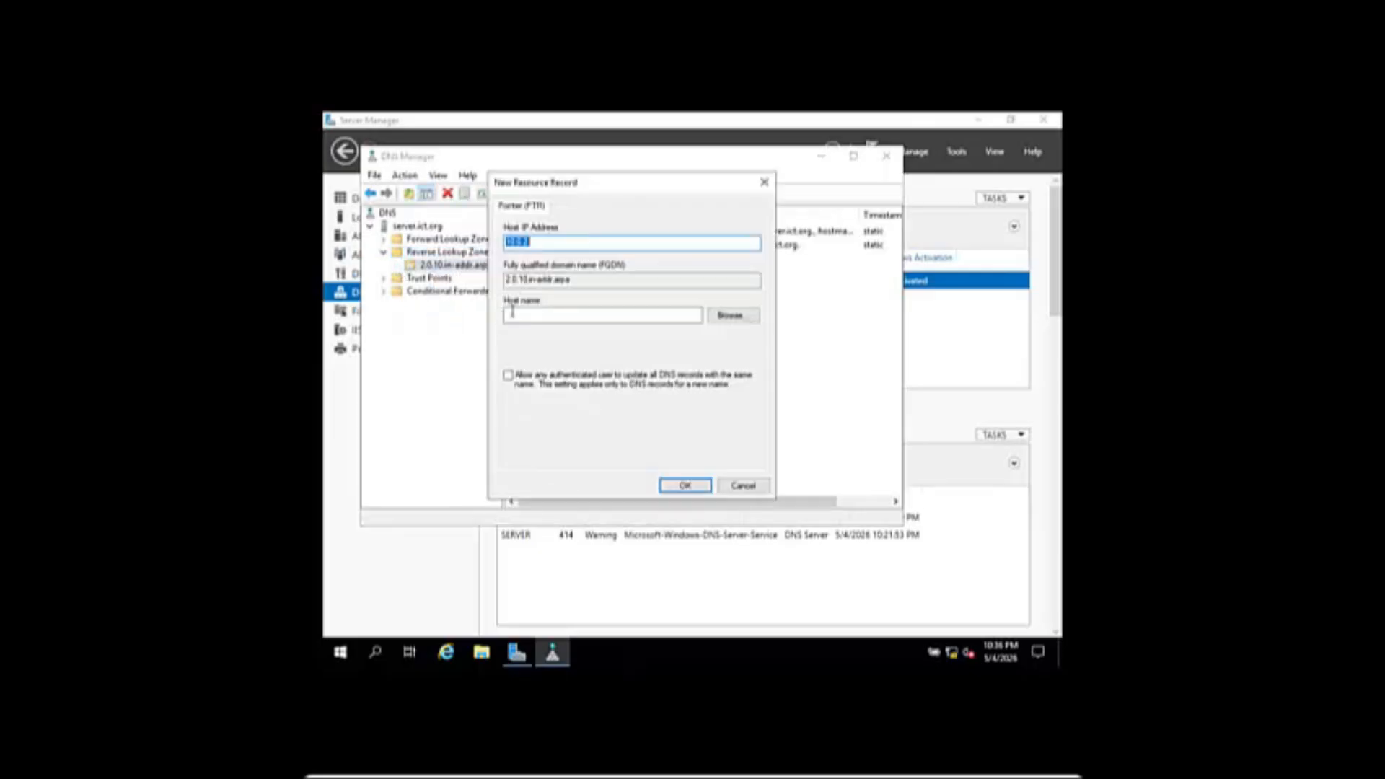
click(588, 242)
text(15)
- Browse to the server record in the ict.org zone as the host name and save the pointer
click(730, 318)
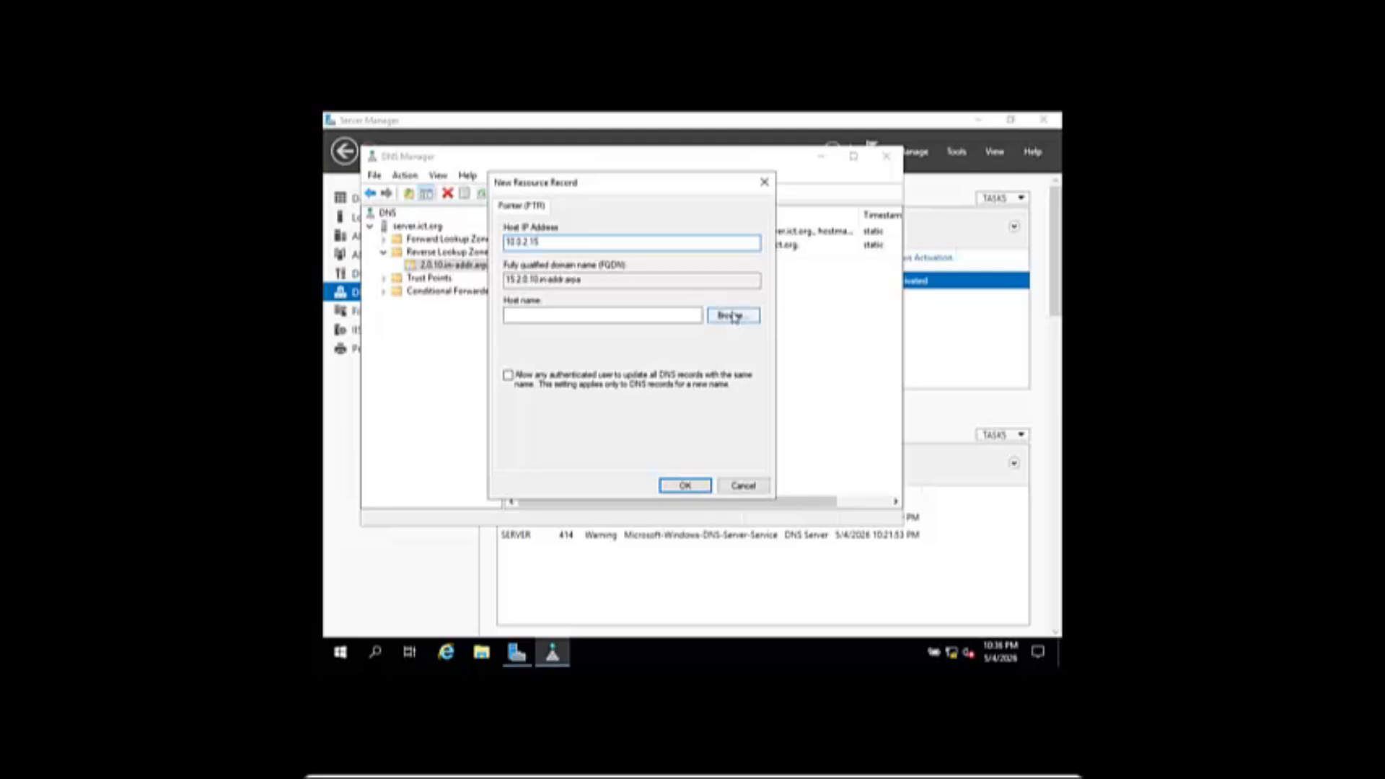
double_click(548, 300)
double_click(550, 299)
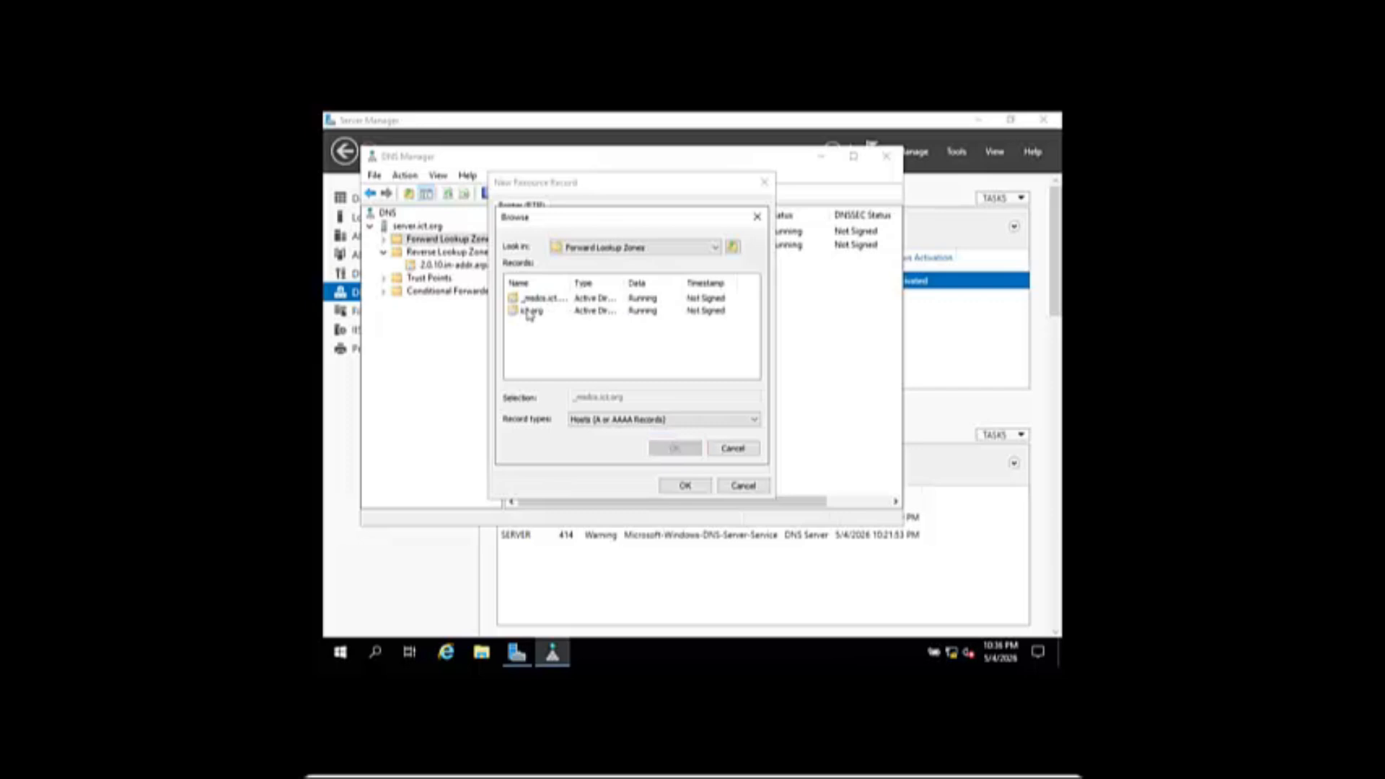
double_click(531, 312)
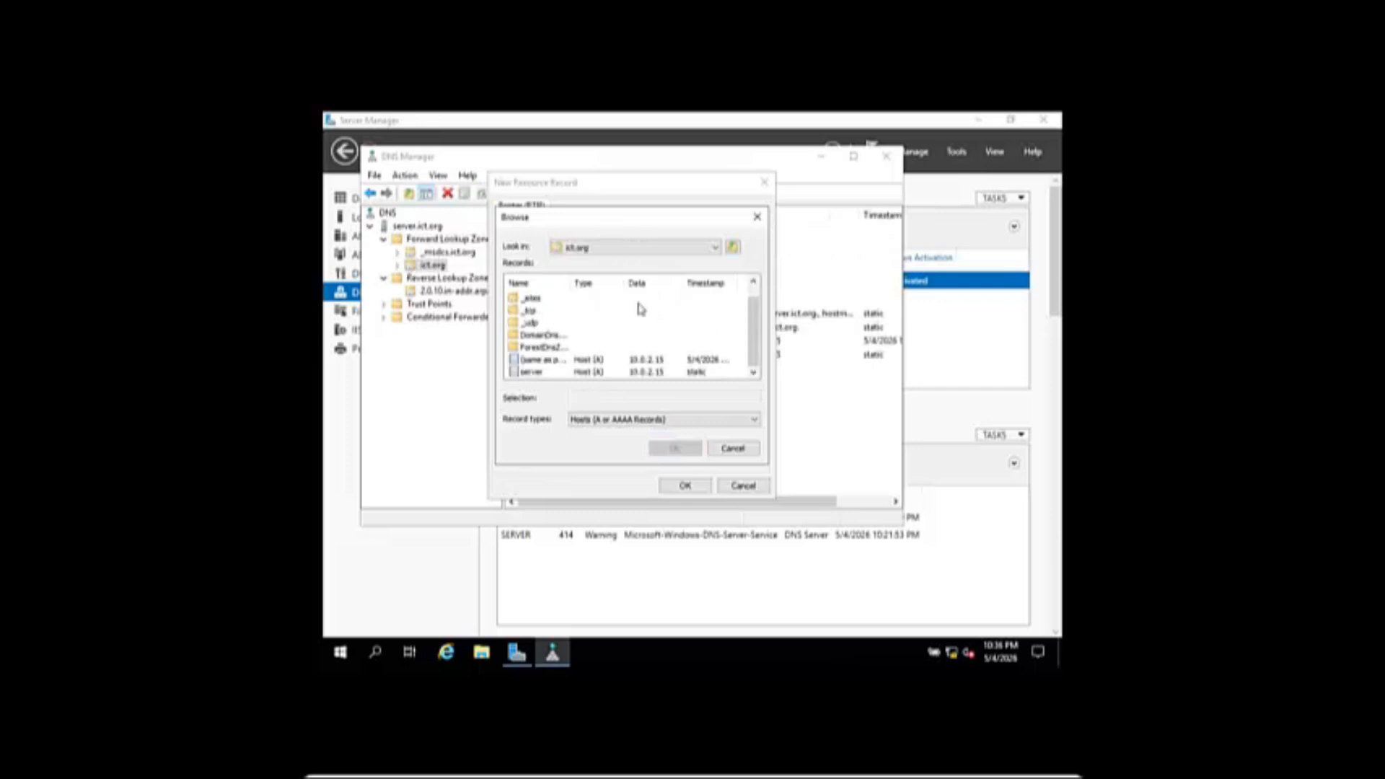
drag(626, 281, 643, 282)
scroll(671, 314, down, 1)
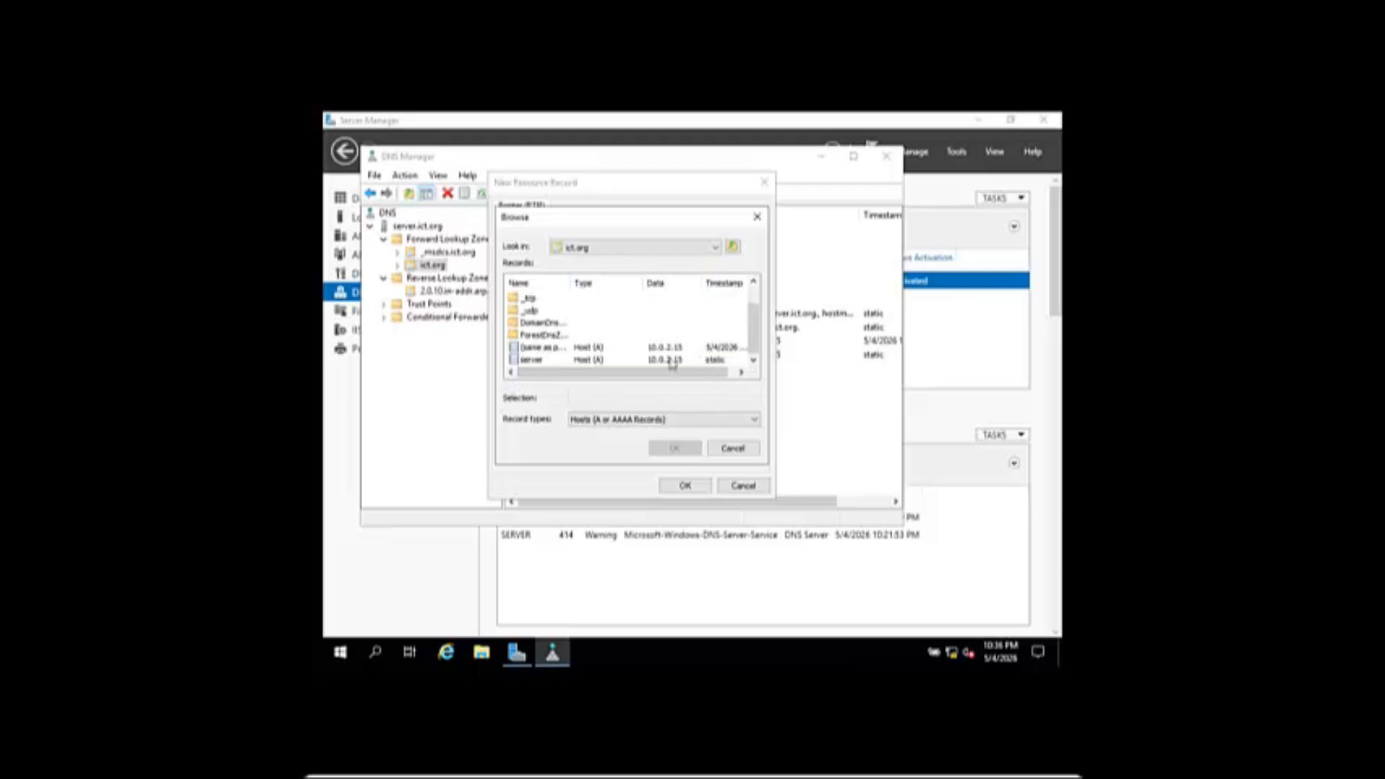
click(530, 360)
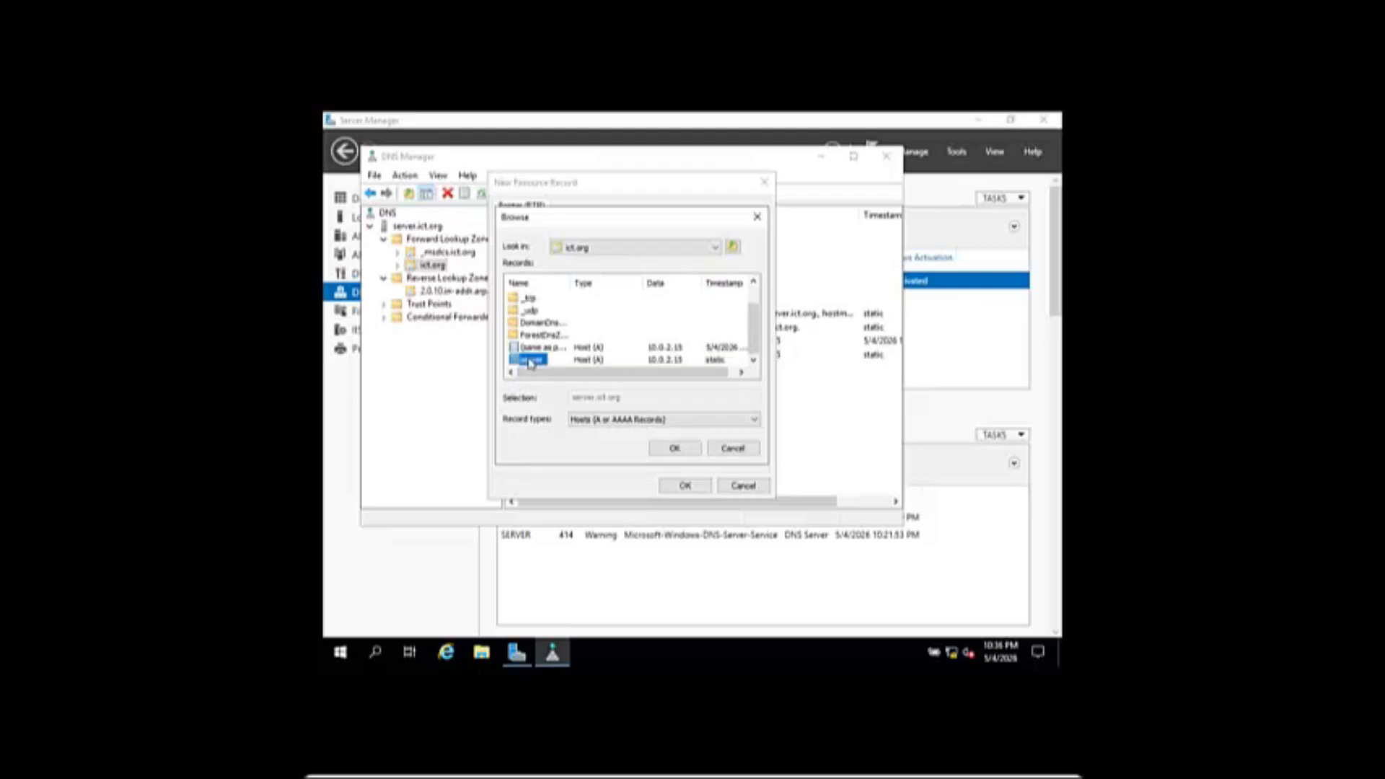
click(694, 453)
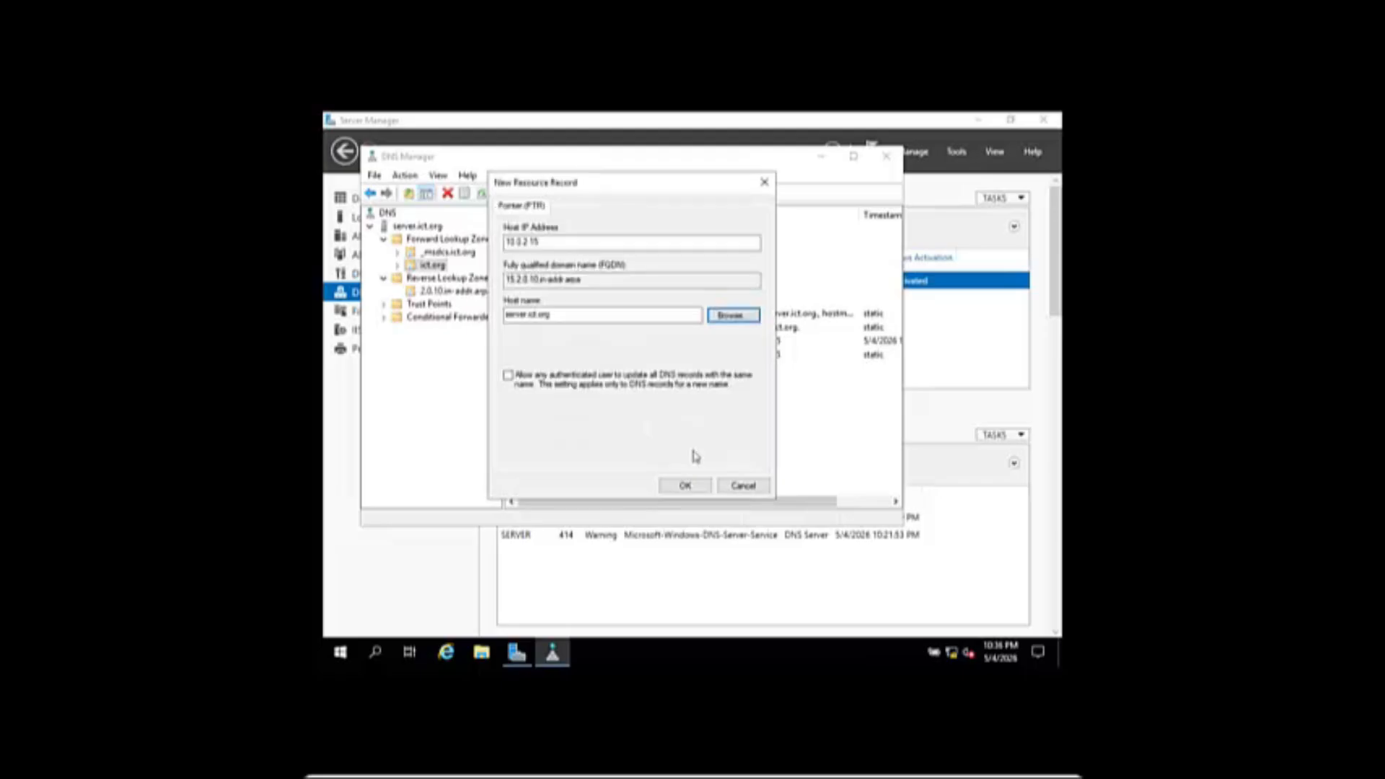
click(685, 486)
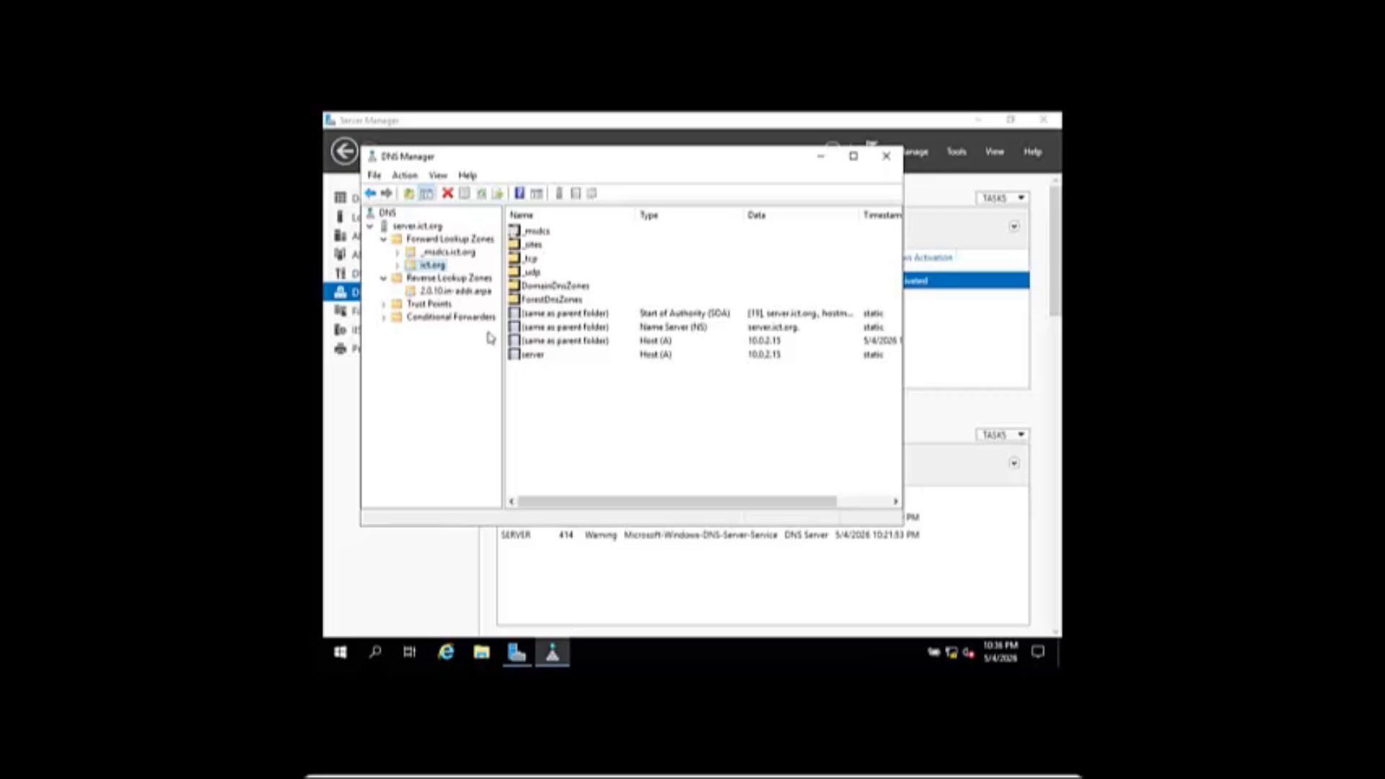
- Create an AD-integrated primary reverse zone for network 127.0.0 and view 0.0.127.in-addr.arpa
right_click(462, 278)
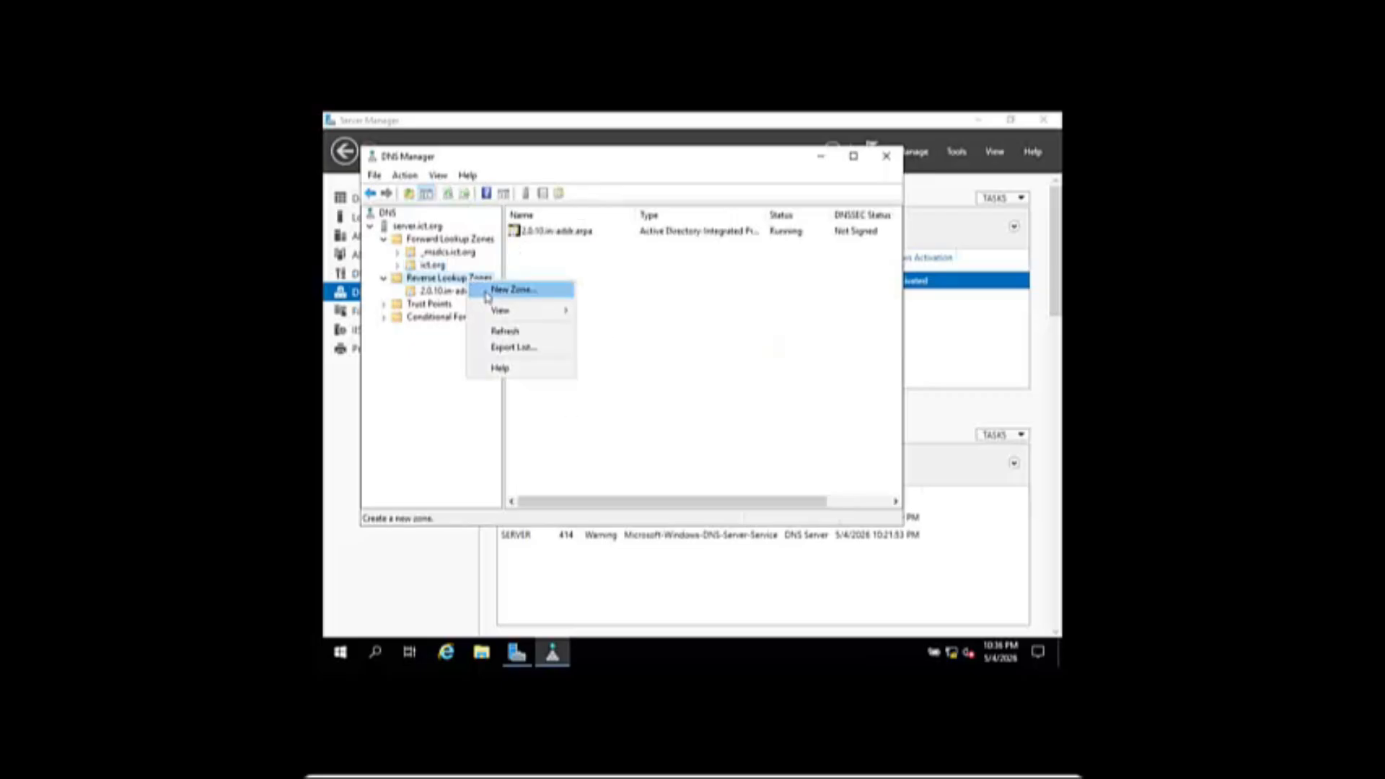
click(485, 289)
click(630, 423)
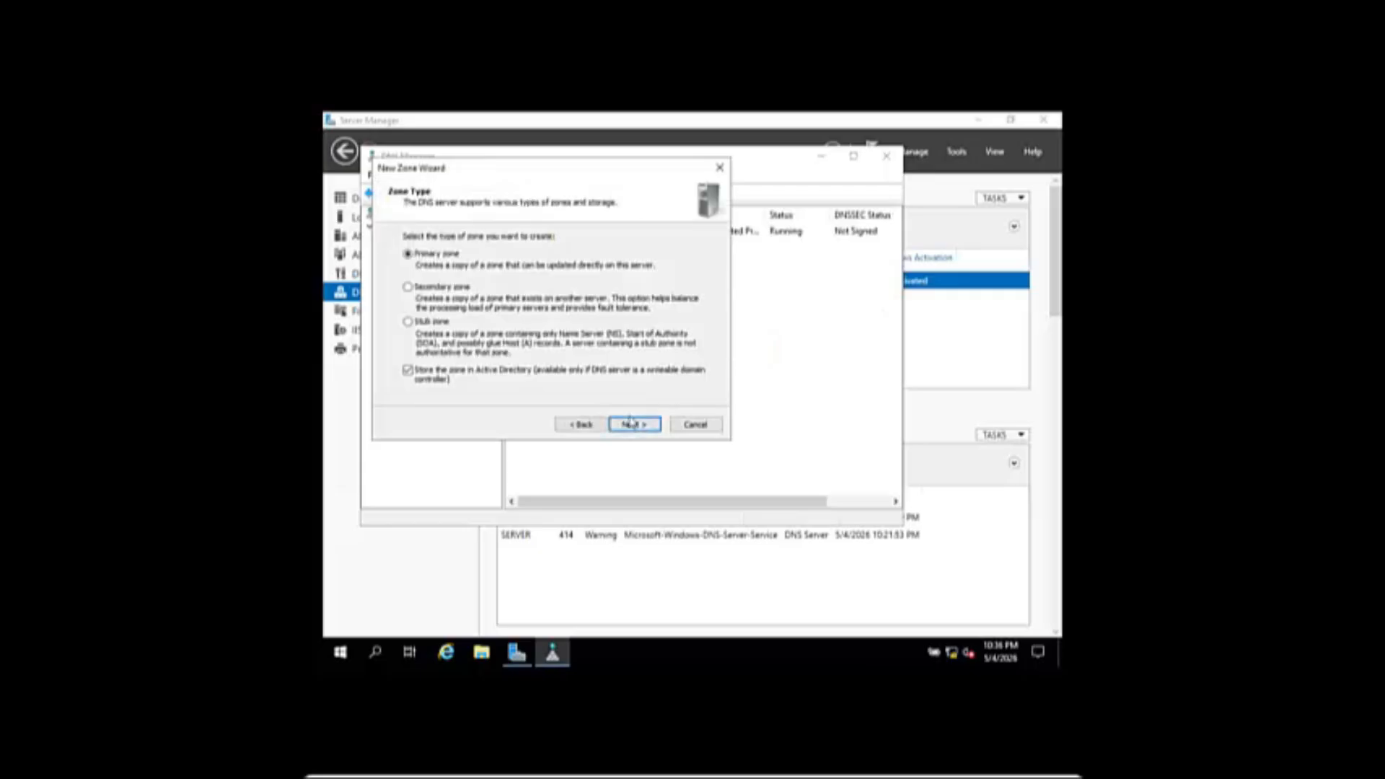
click(630, 424)
click(631, 424)
click(632, 425)
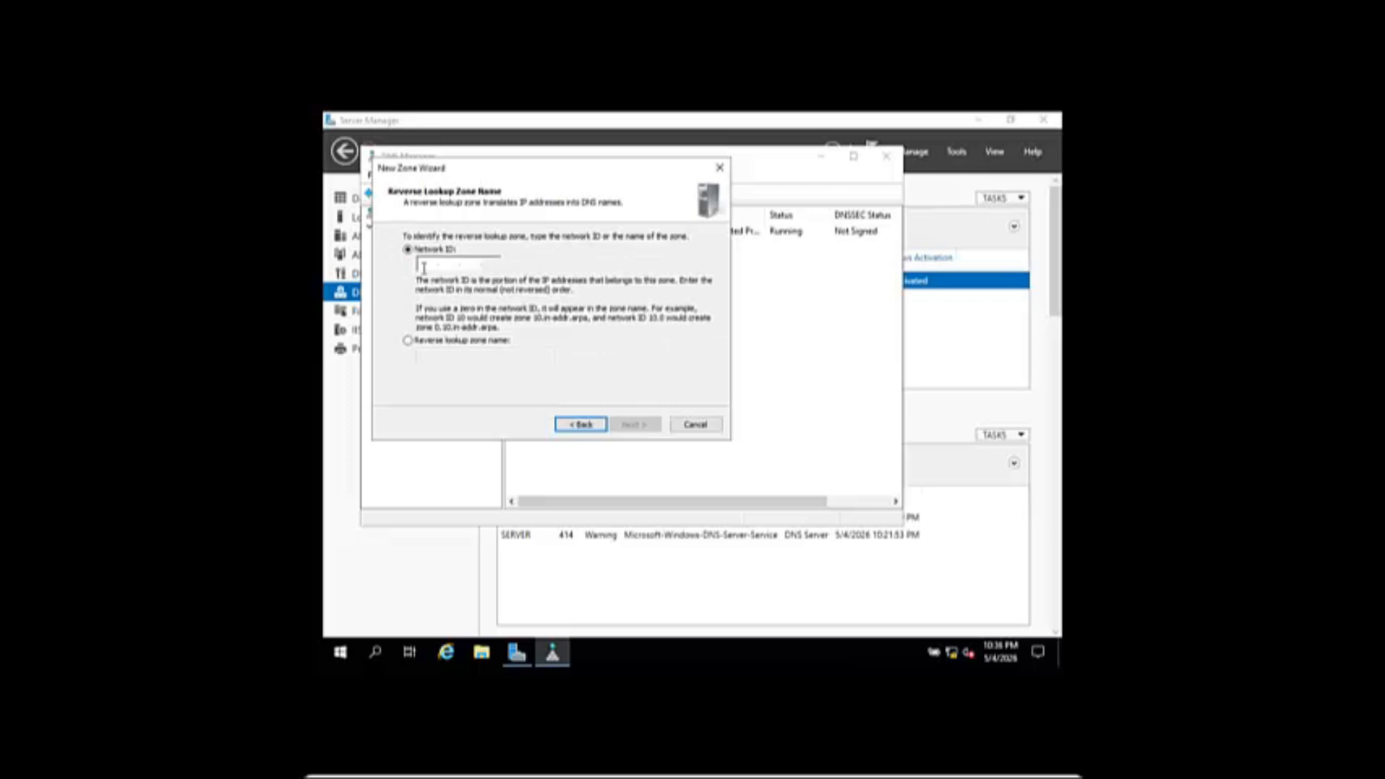
text(12)
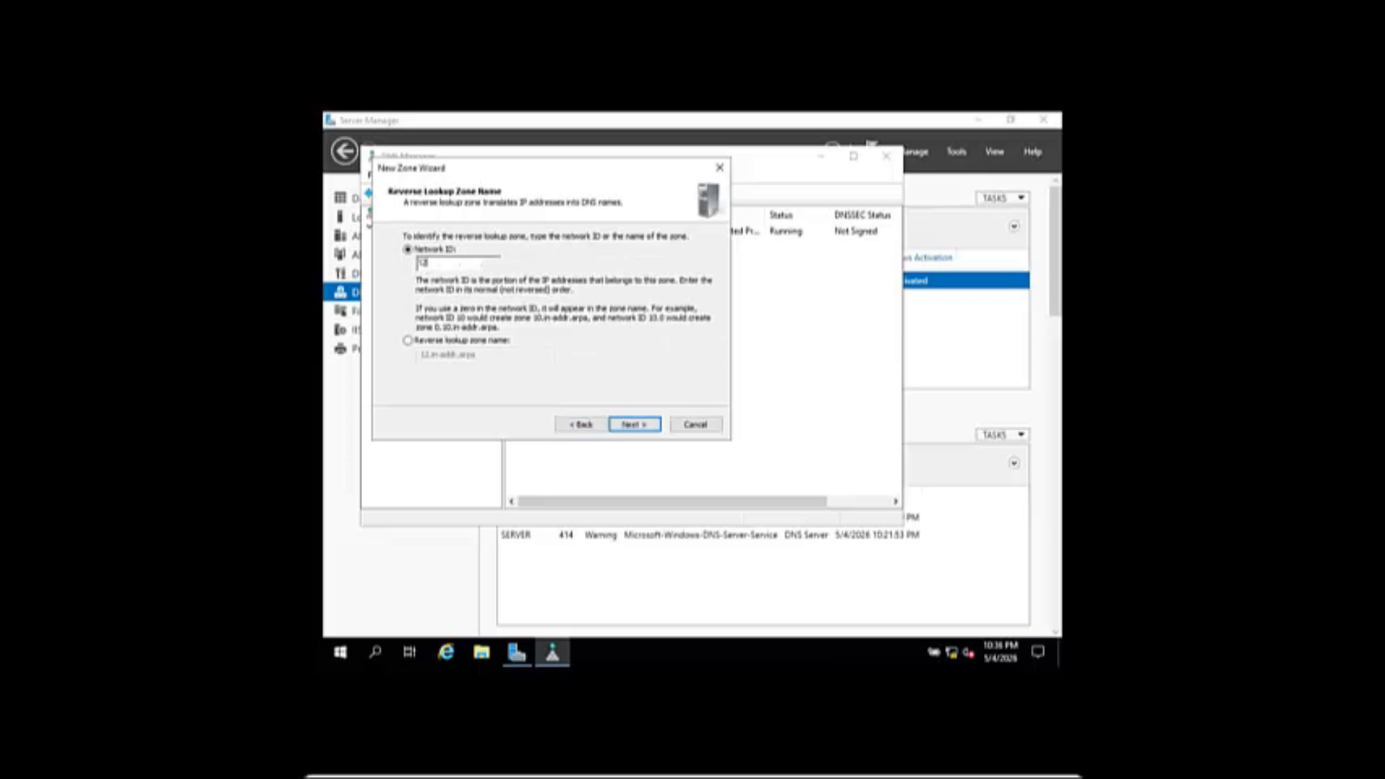
text(7.0.0)
click(633, 424)
click(630, 425)
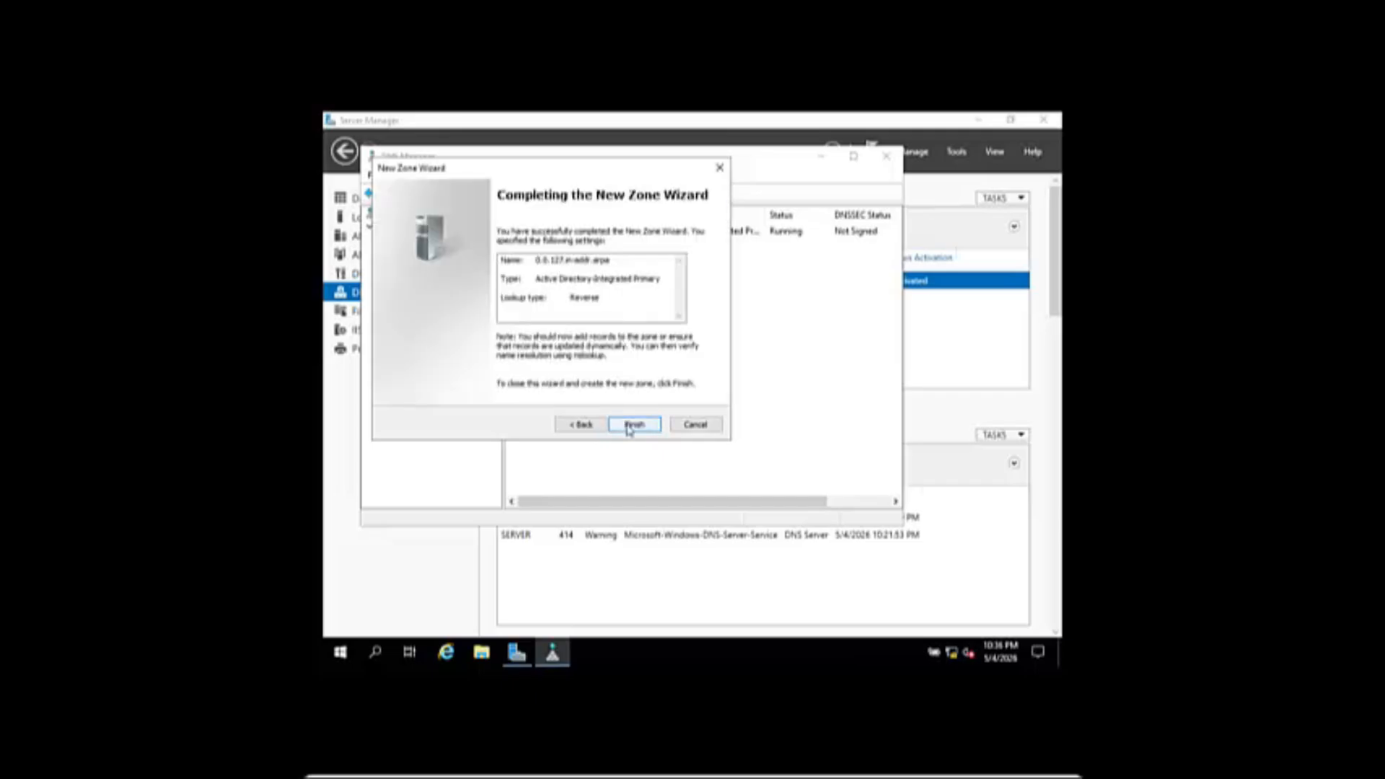
click(631, 424)
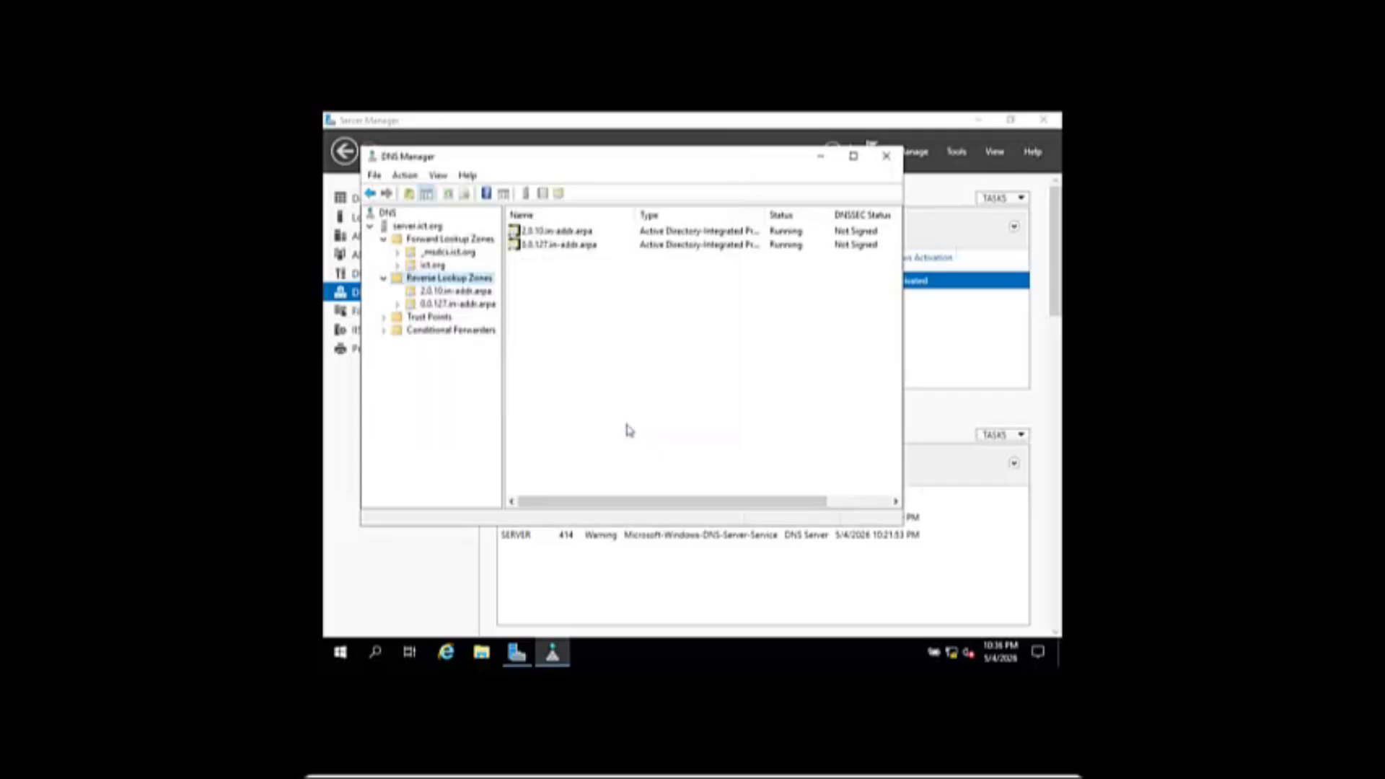
click(458, 308)
- Start a new pointer record in the 0.0.127.in-addr.arpa zone for host IP 127.0.0.1
right_click(459, 316)
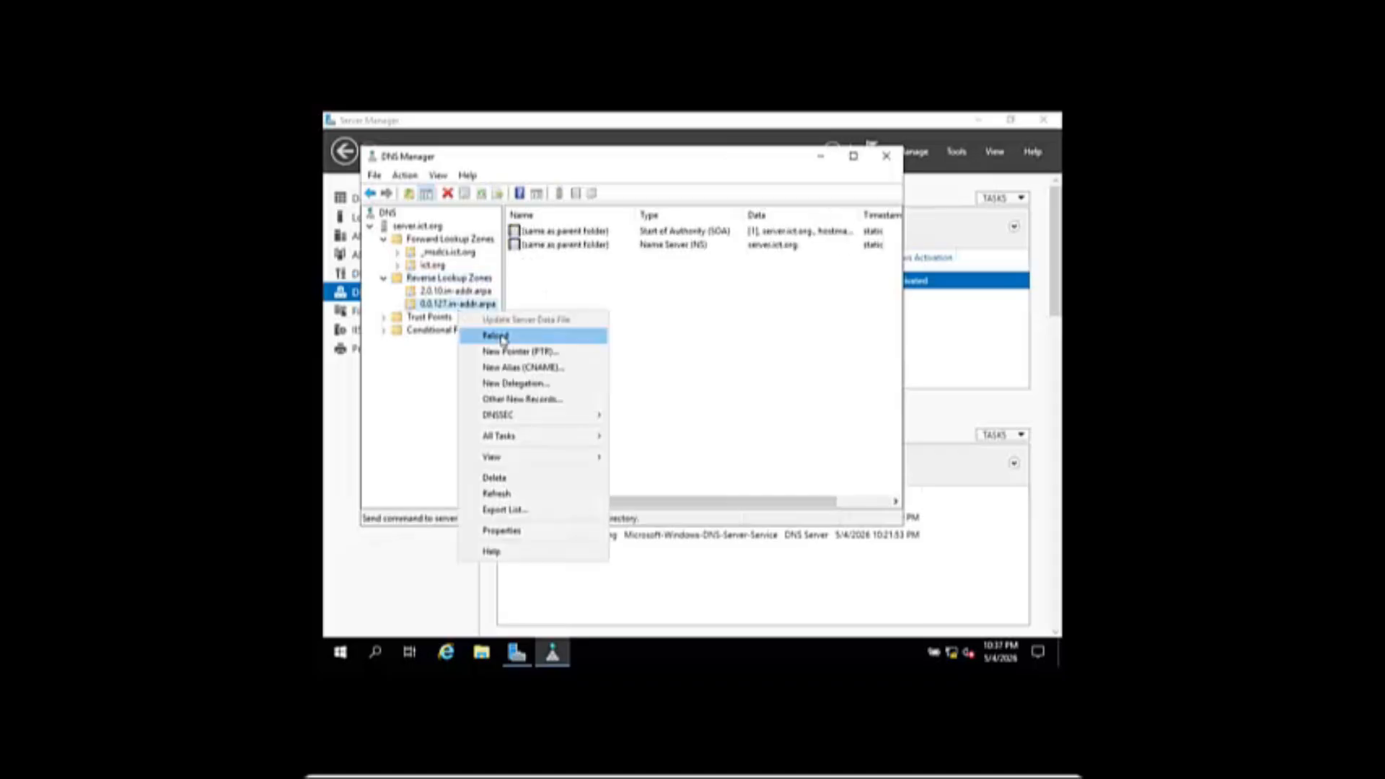
click(498, 349)
click(577, 242)
text(127.0.0.1)
click(727, 317)
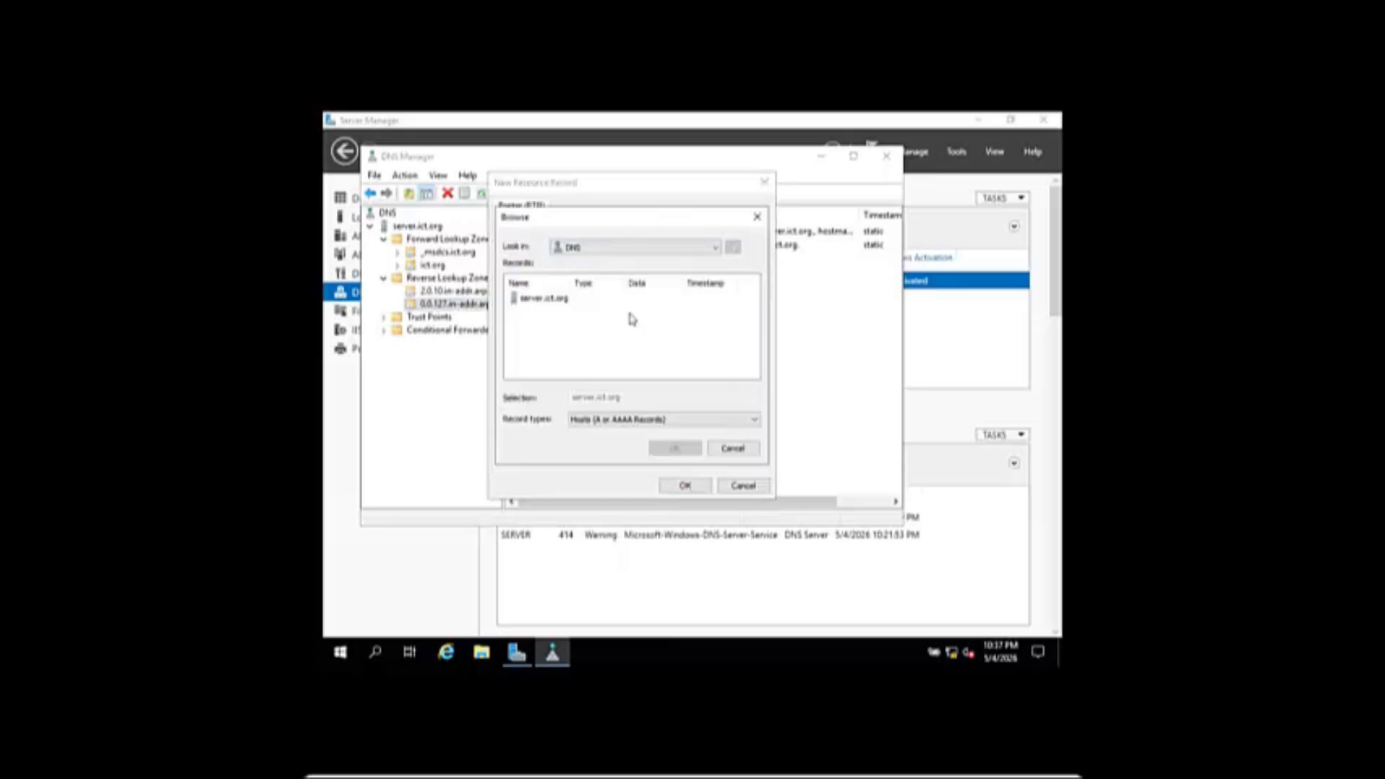
double_click(550, 300)
click(552, 300)
double_click(553, 303)
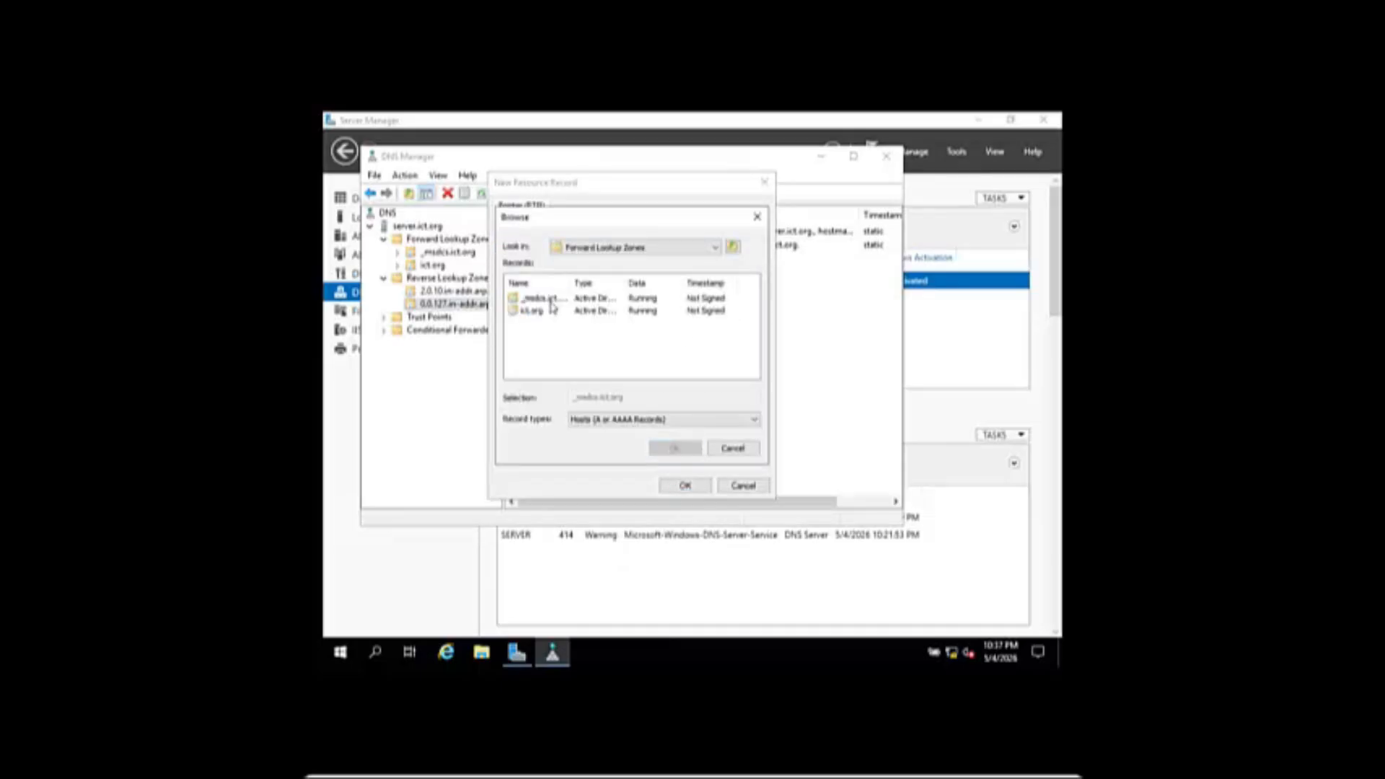
double_click(549, 303)
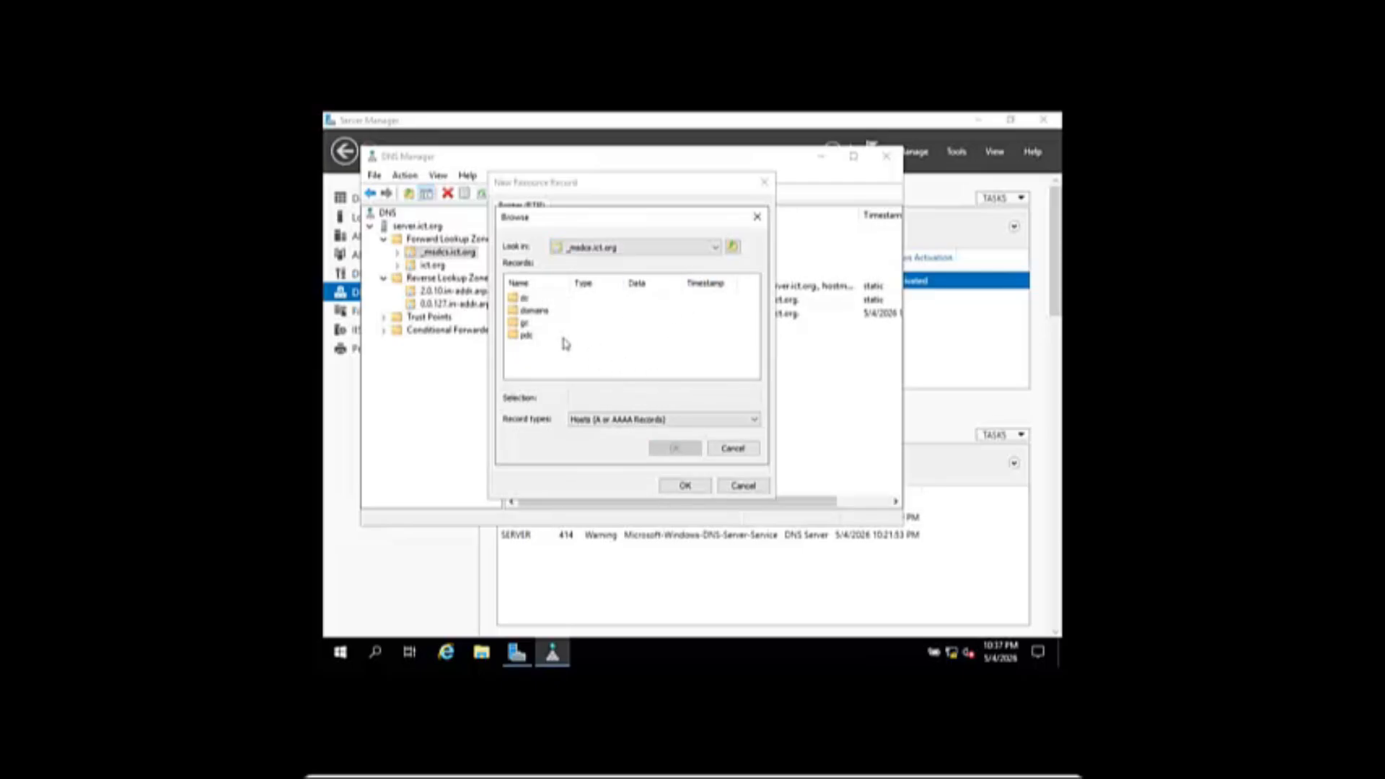
click(713, 448)
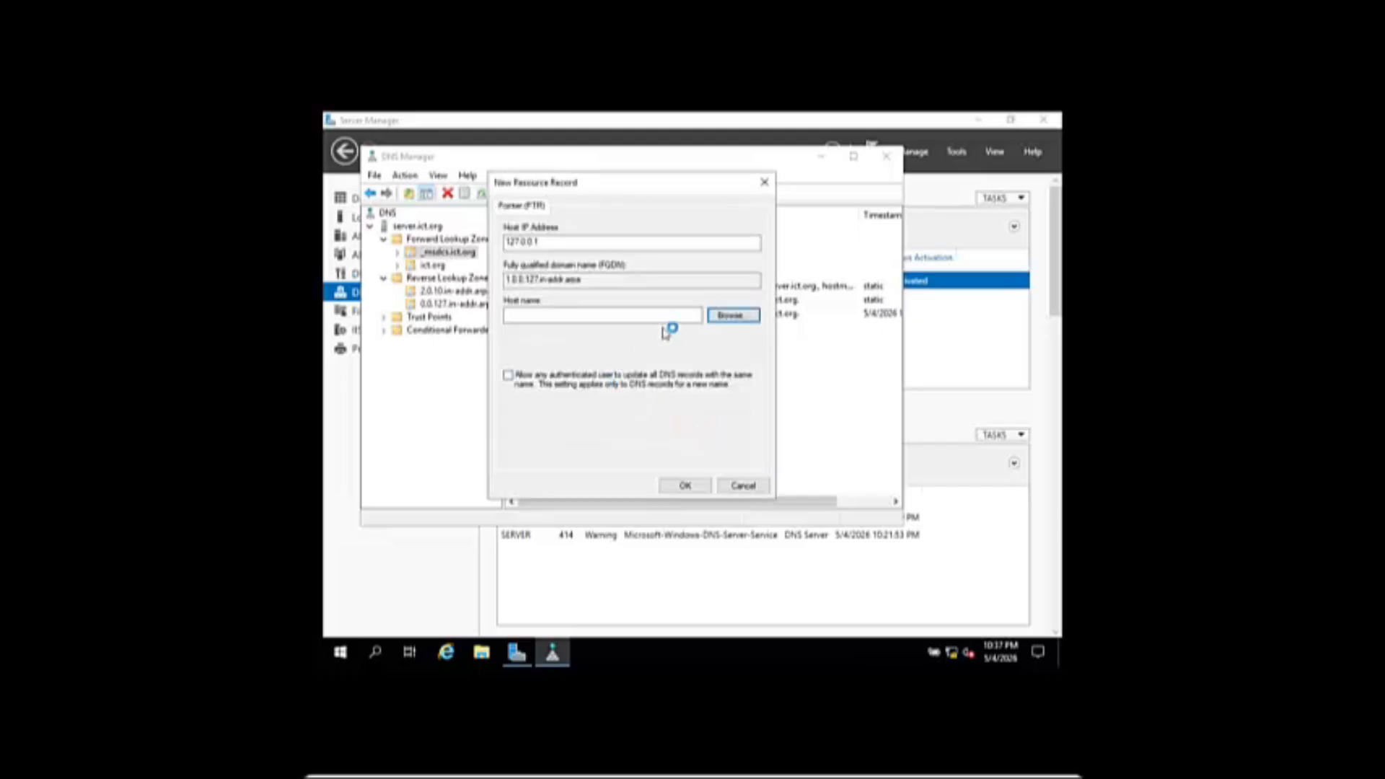
- Browse the ict.org zone with All Records listed, choose ict.org as the host, and save
click(732, 315)
double_click(543, 298)
double_click(541, 299)
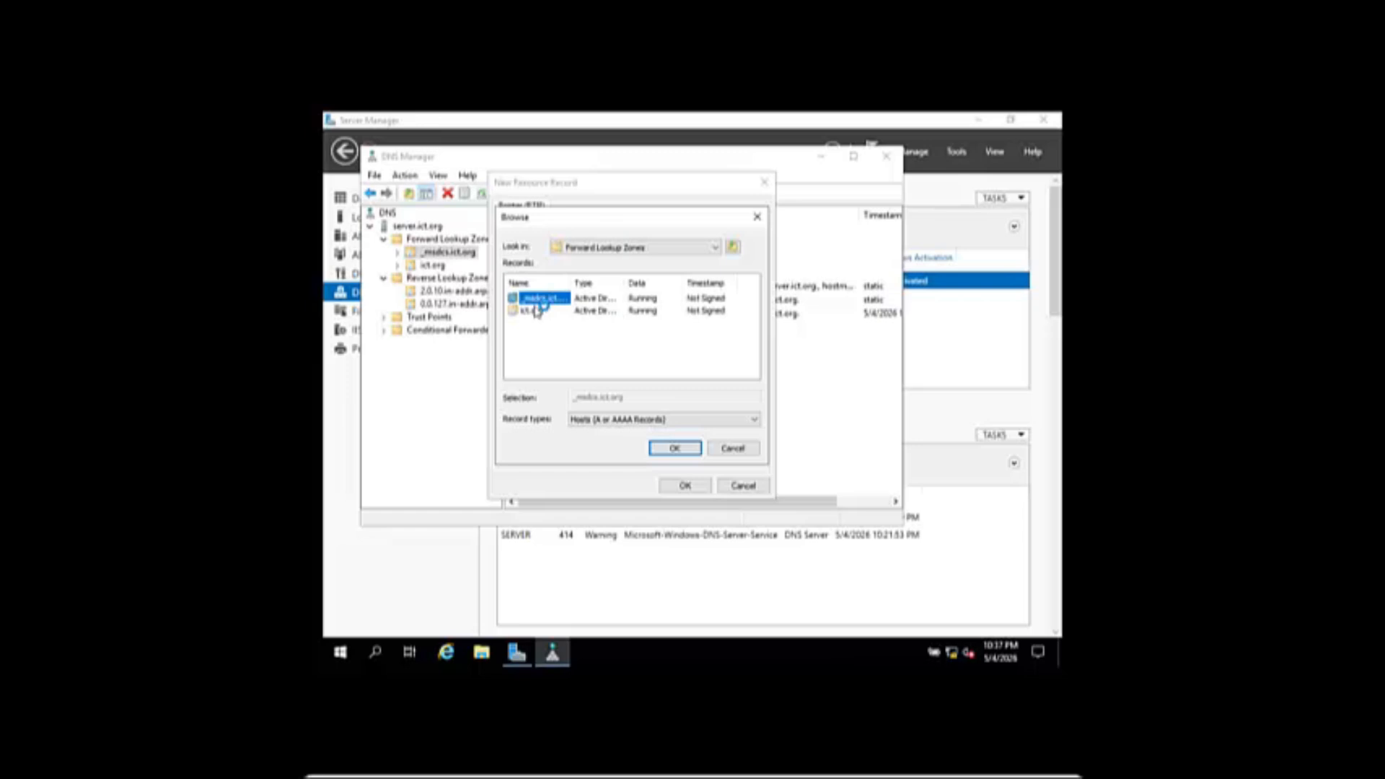
double_click(533, 311)
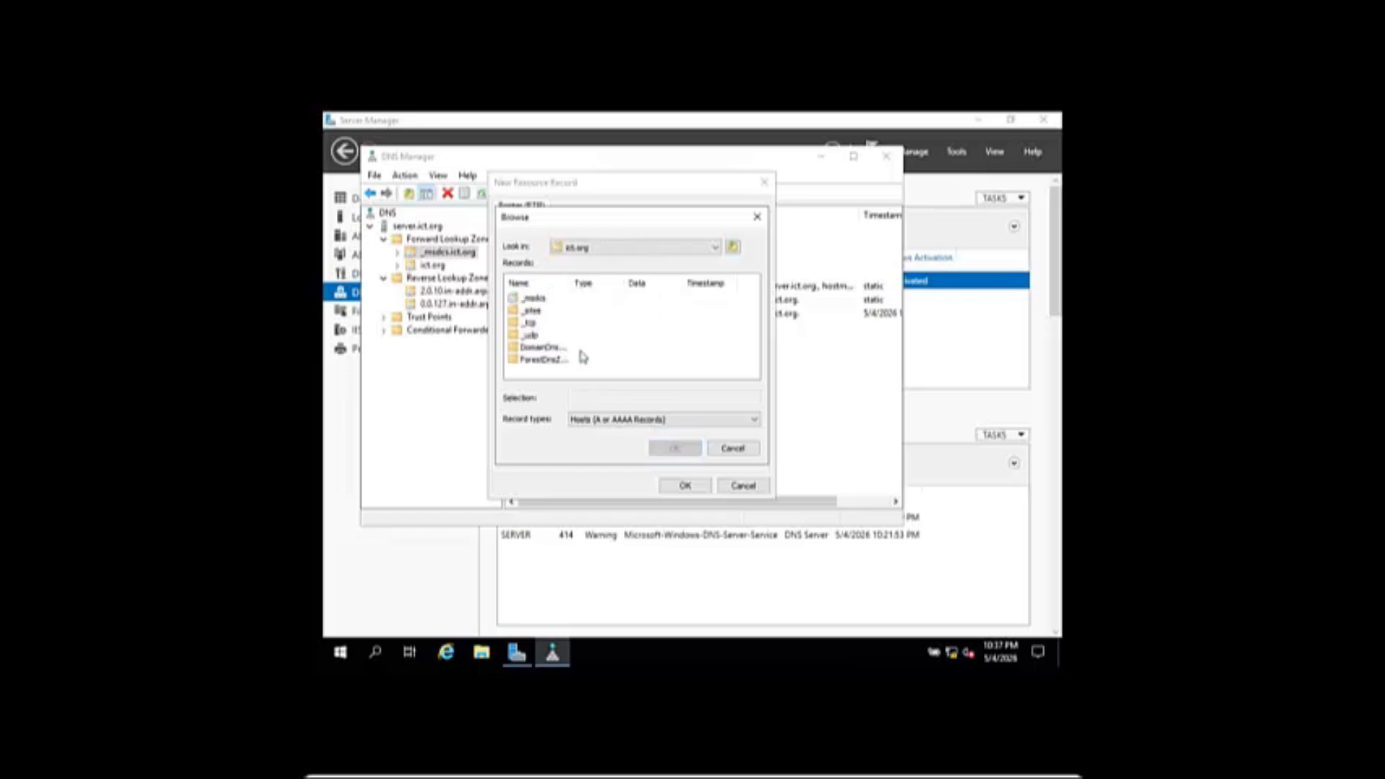
drag(659, 284, 686, 285)
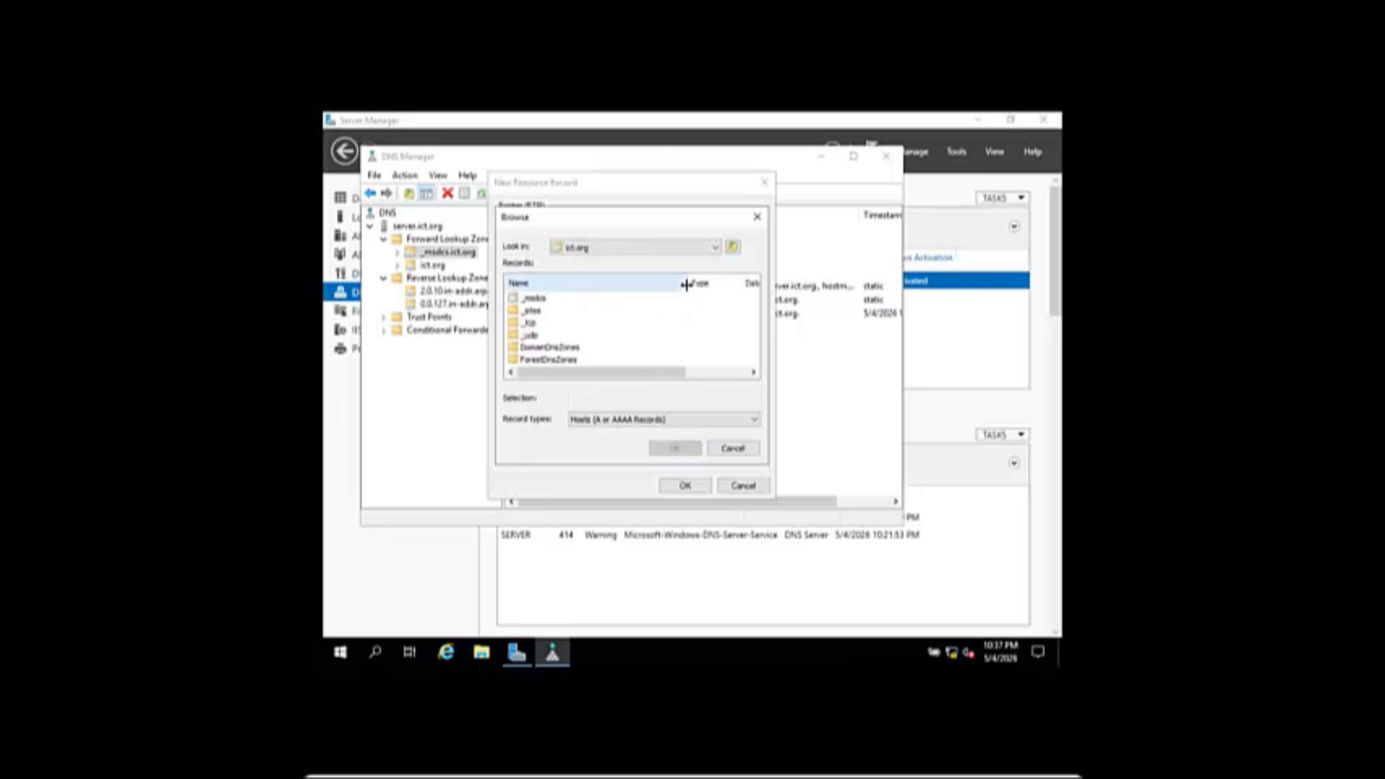
scroll(677, 319, down, 1)
scroll(678, 319, up, 1)
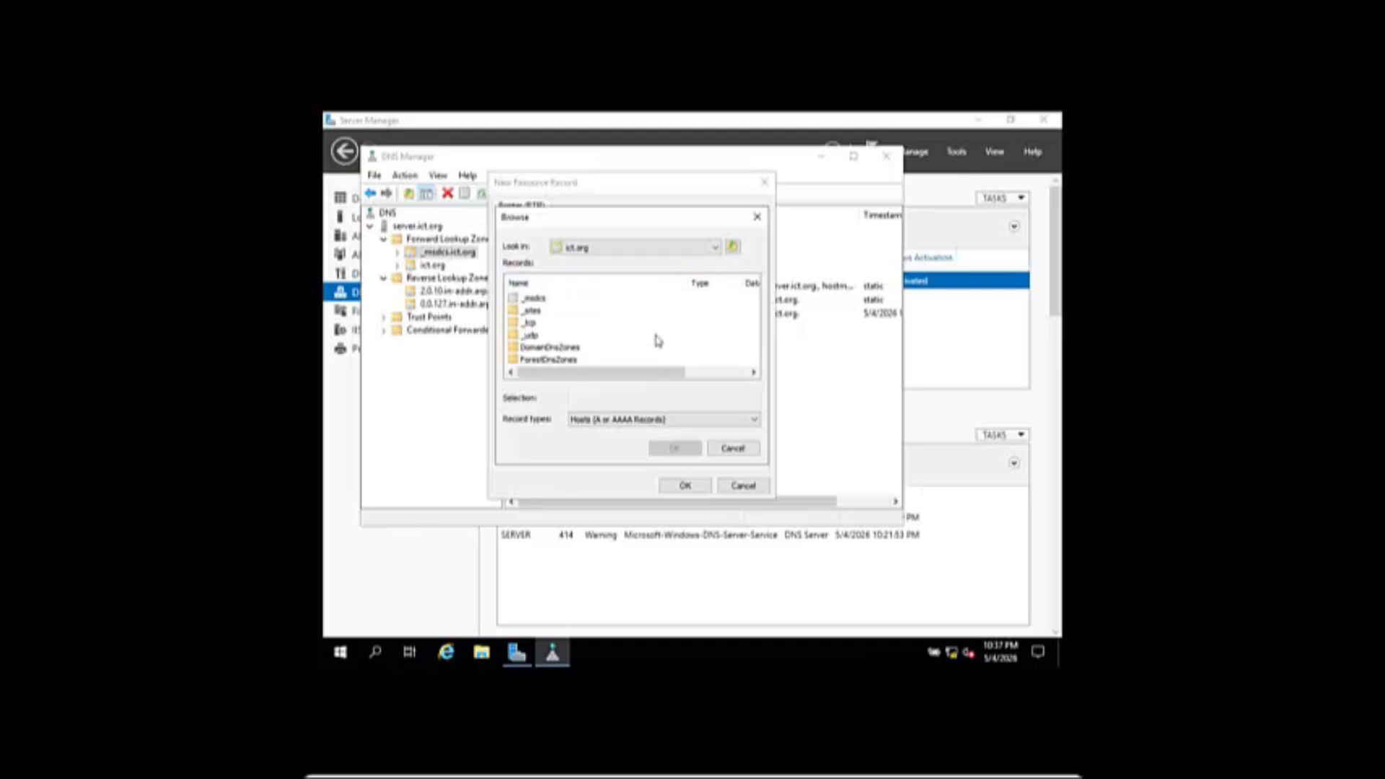
click(675, 421)
click(638, 432)
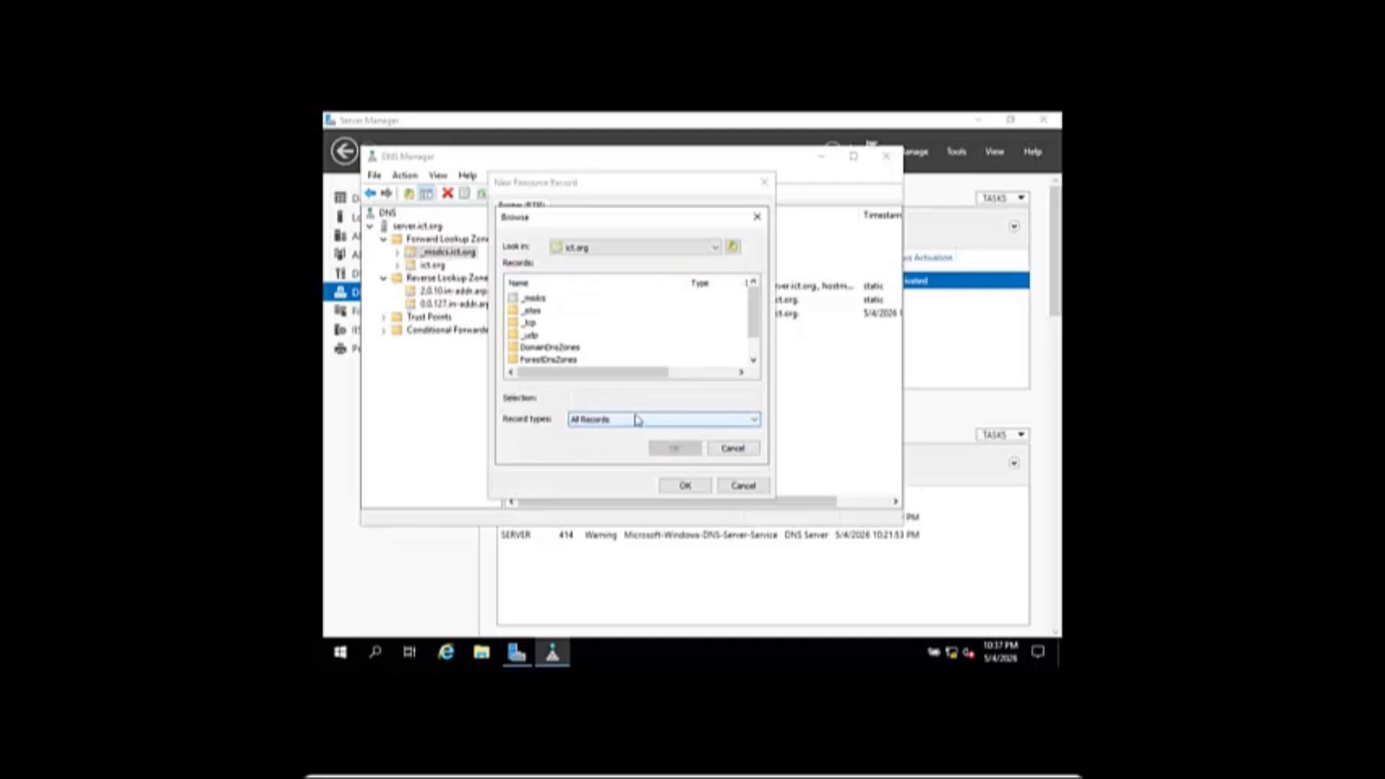
scroll(618, 348, down, 1)
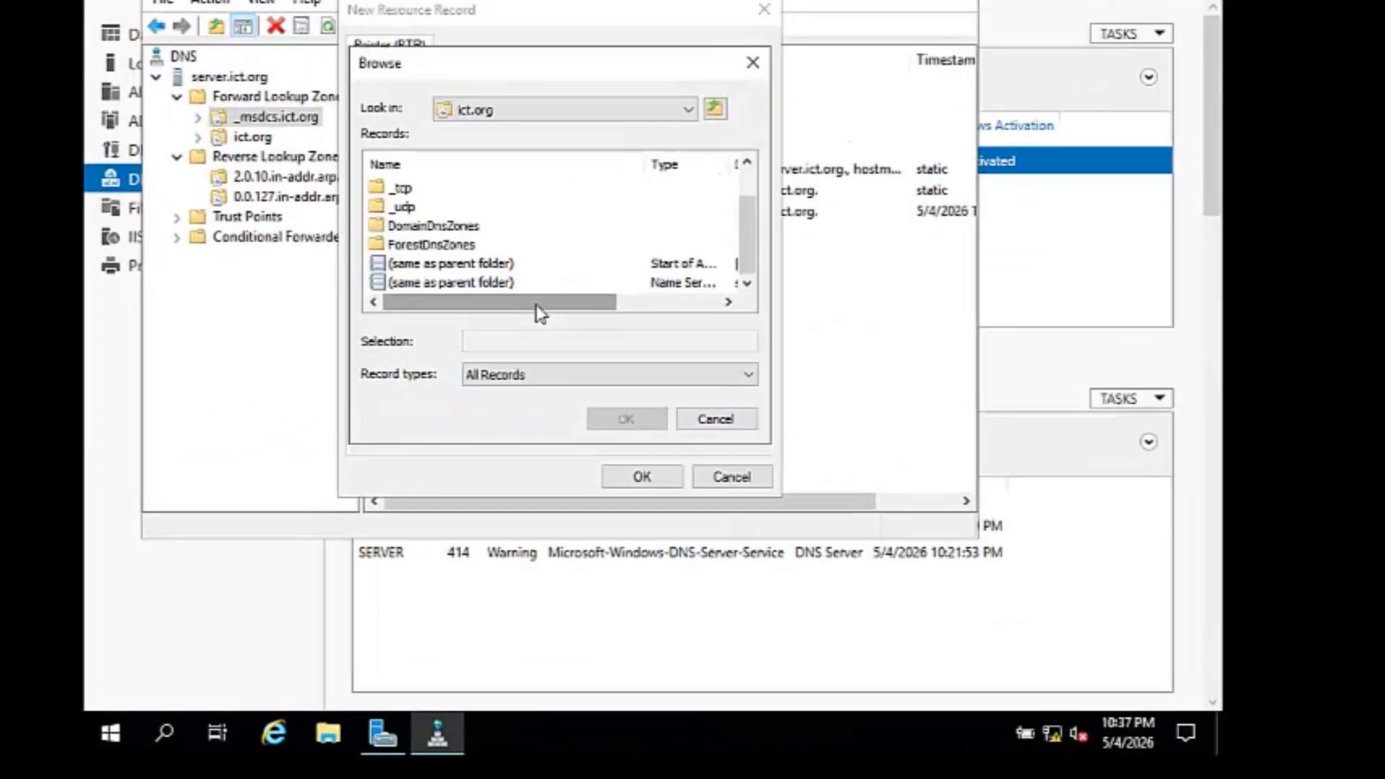
drag(617, 375, 651, 371)
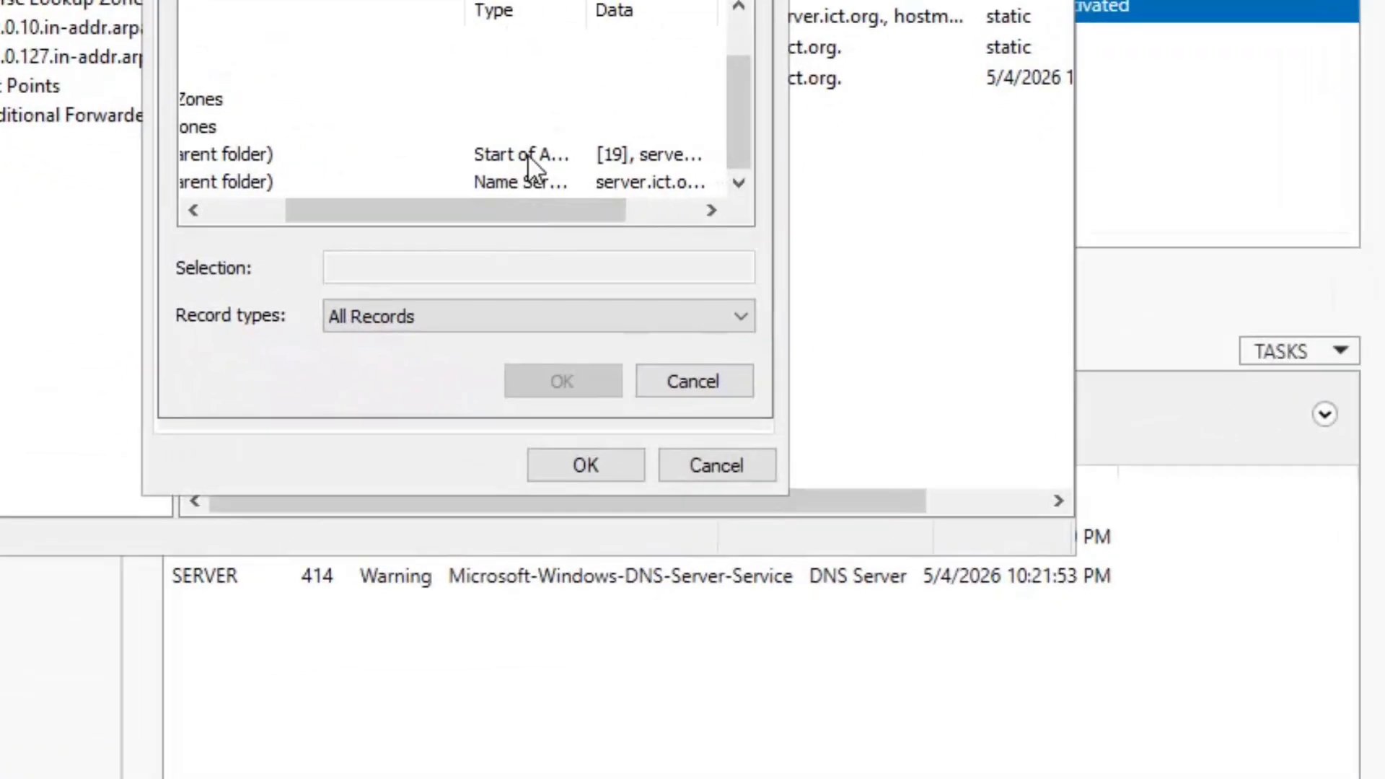
click(254, 155)
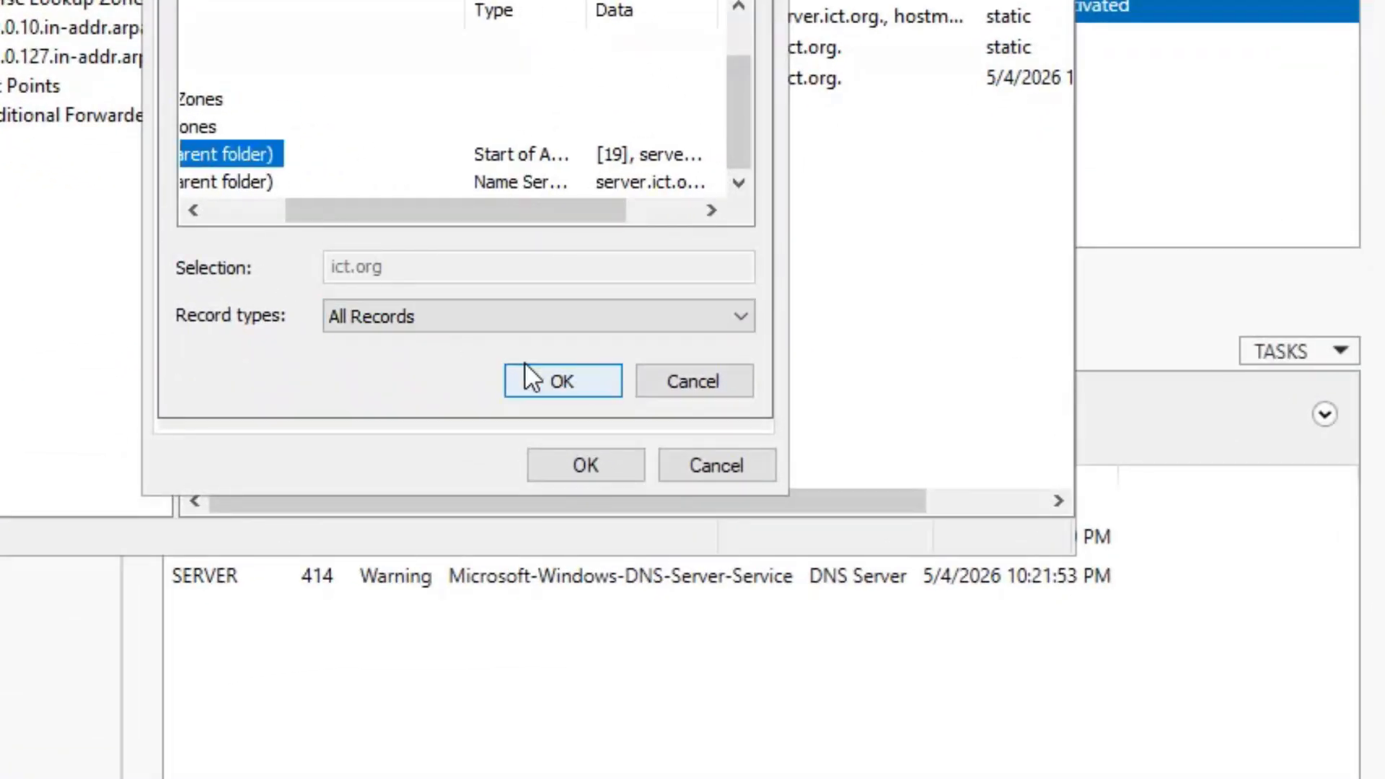
click(542, 376)
click(622, 462)
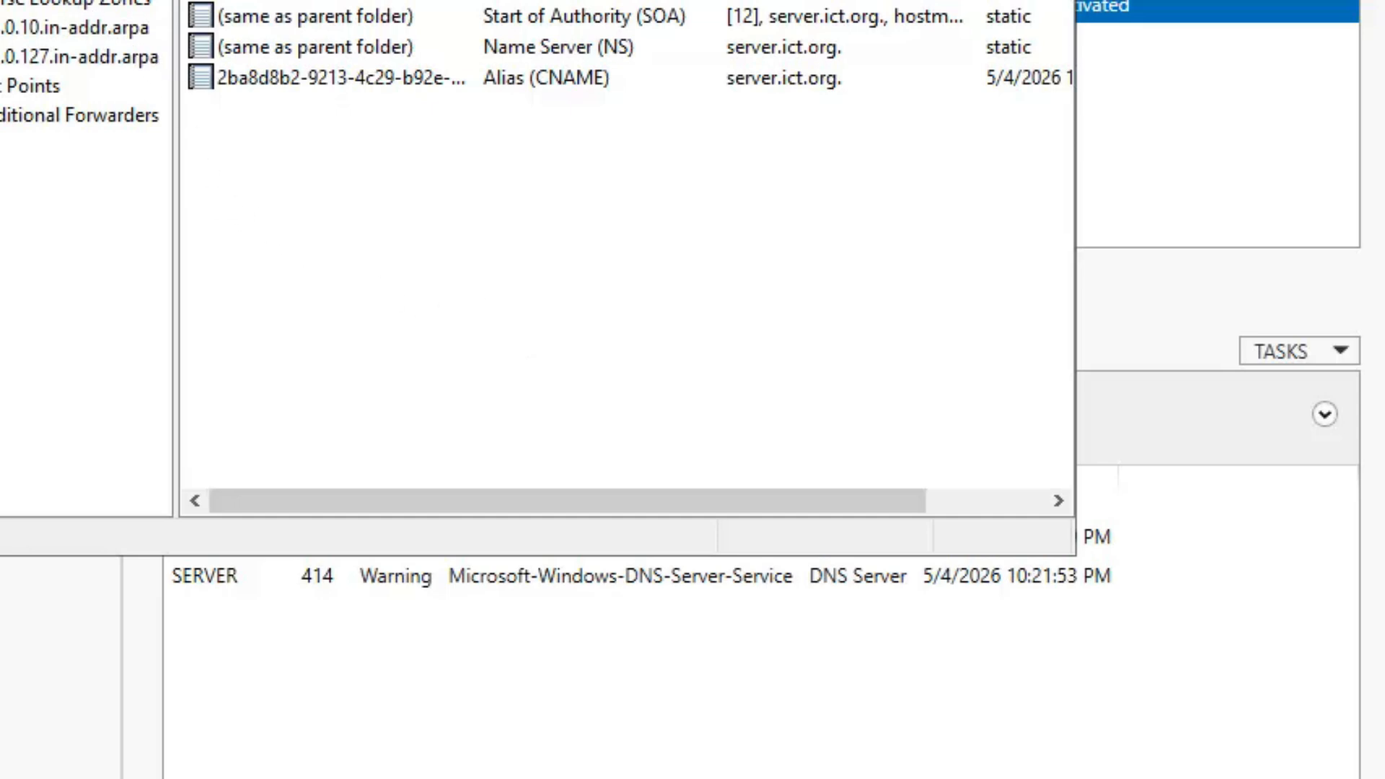
- Enable 'Update associated pointer (PTR) record' on the server host record, then close DNS Manager
click(15, 0)
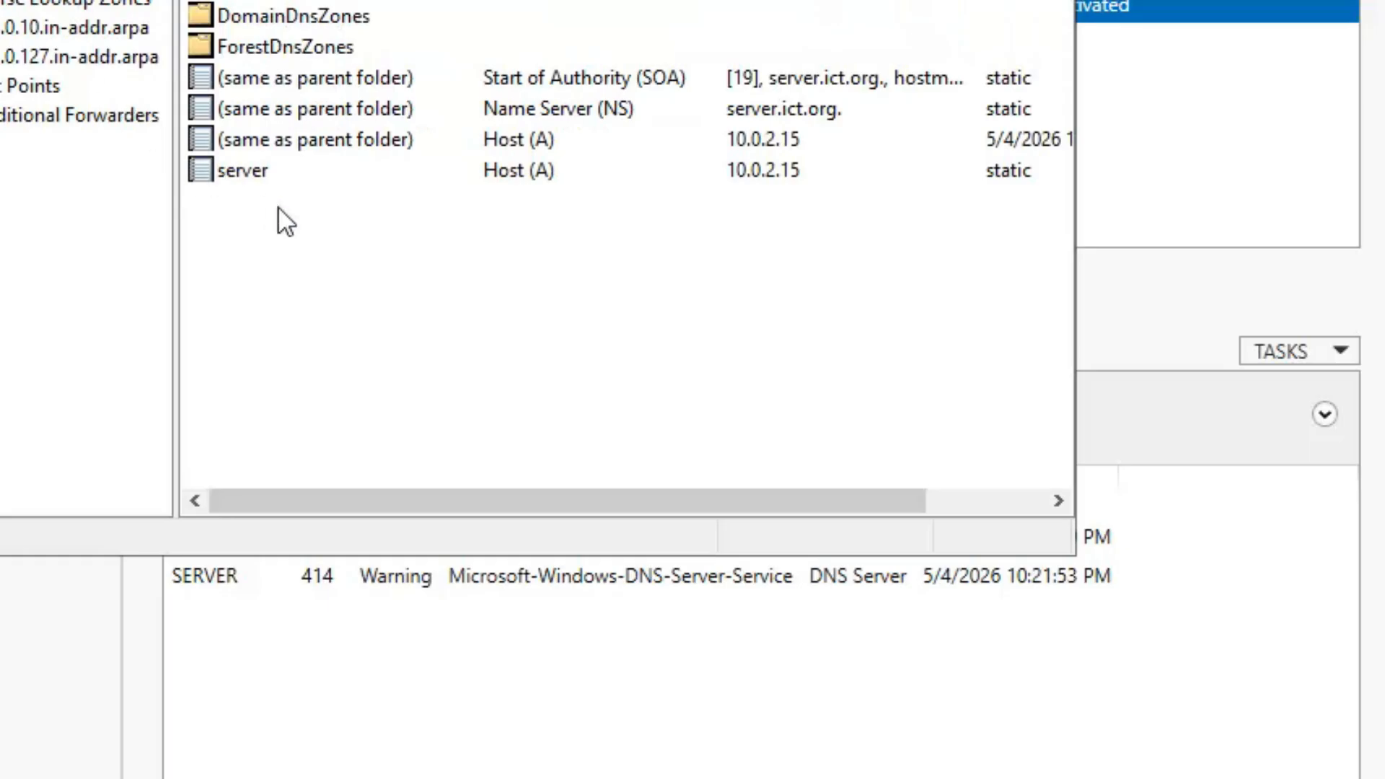
click(236, 163)
right_click(235, 163)
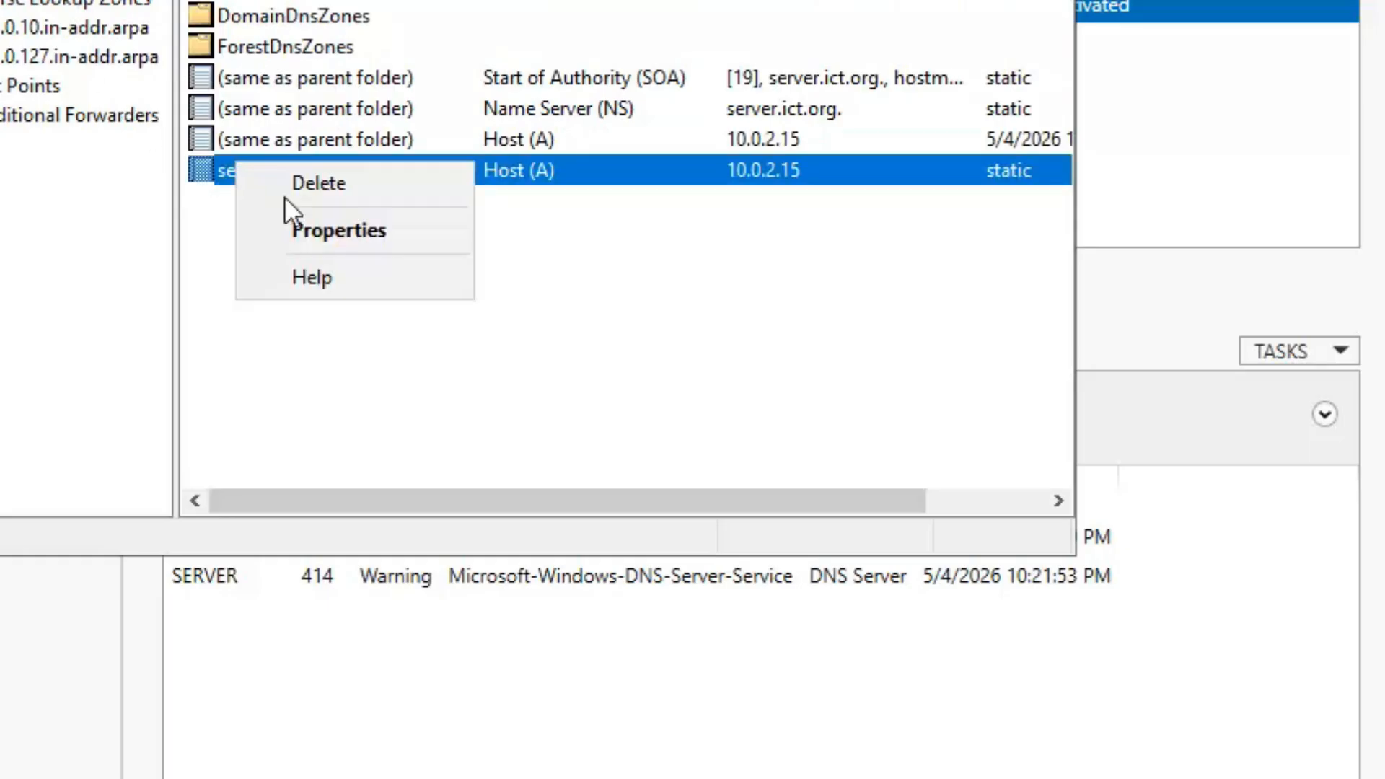
click(323, 229)
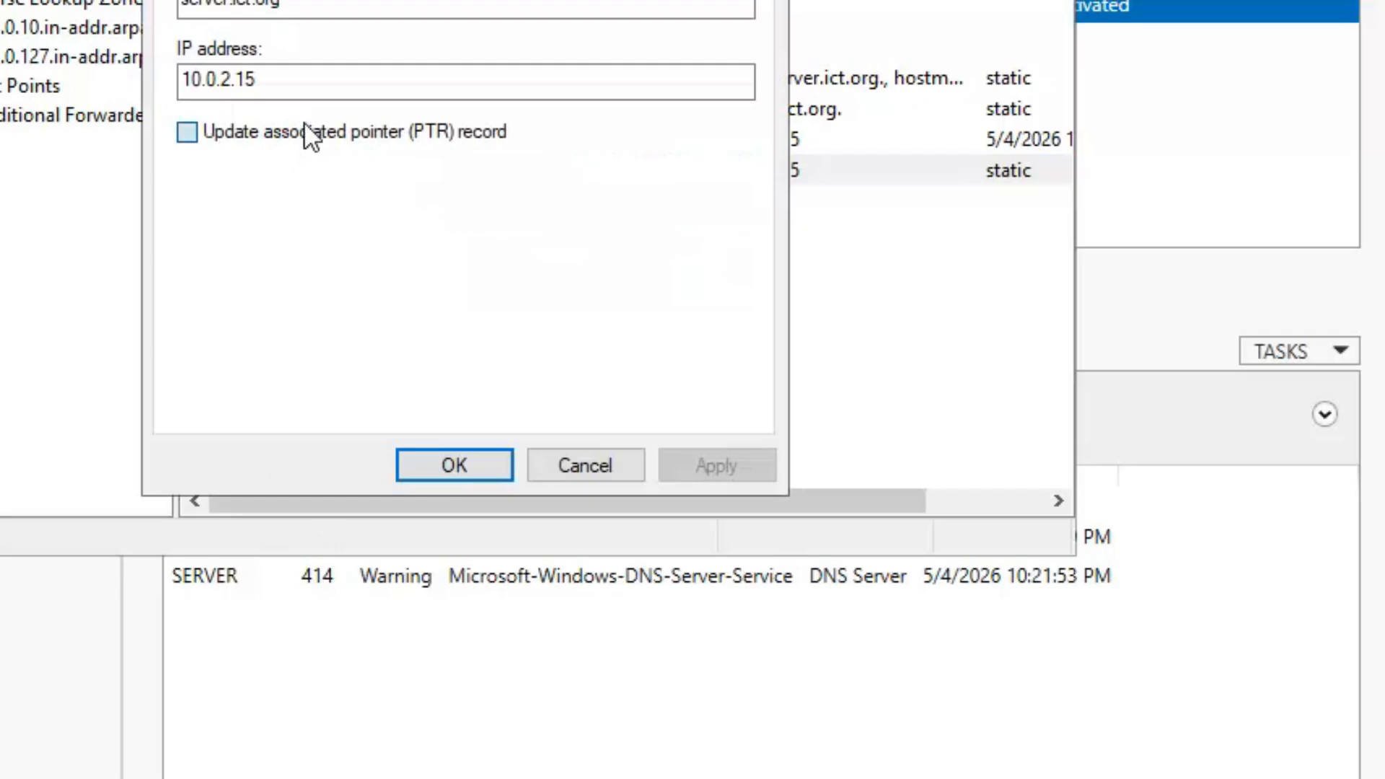
click(305, 134)
click(708, 466)
click(502, 458)
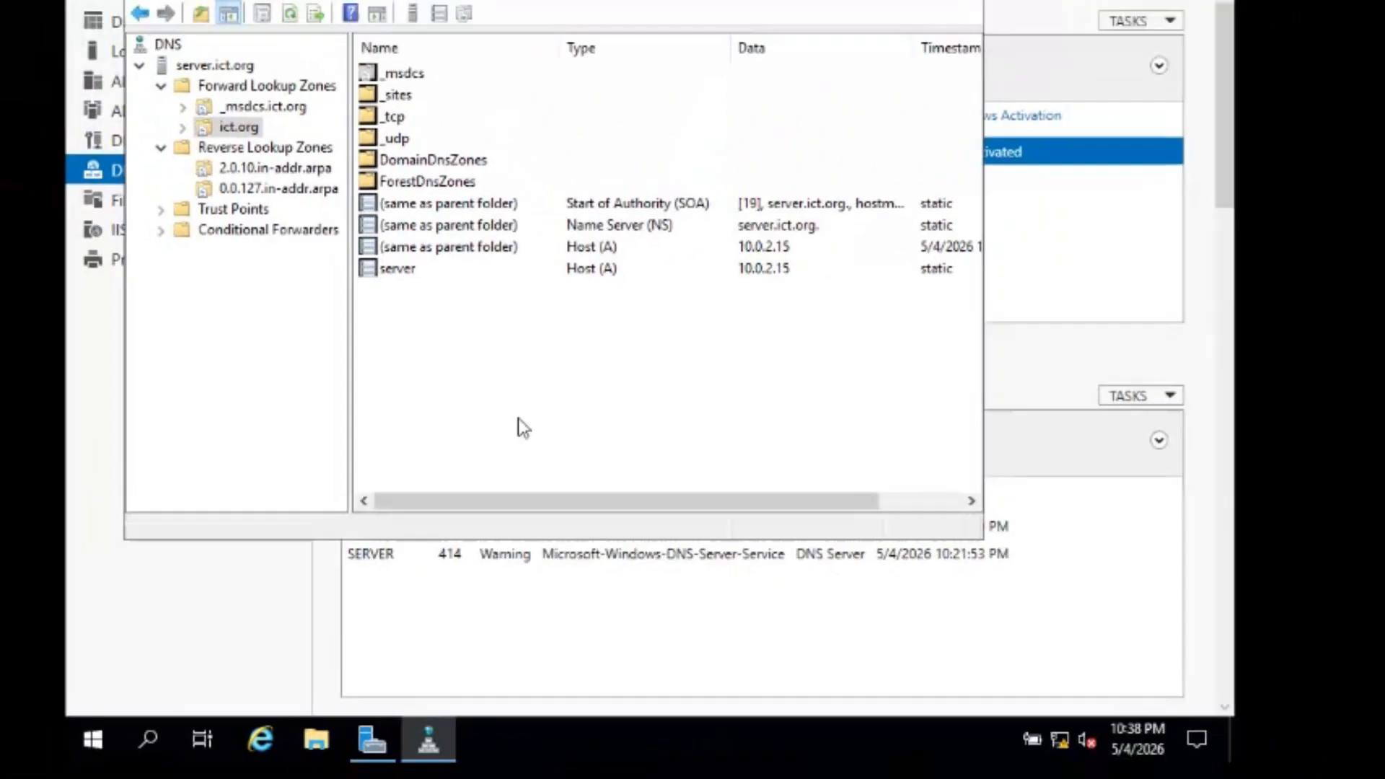
scroll(422, 386, right, 2)
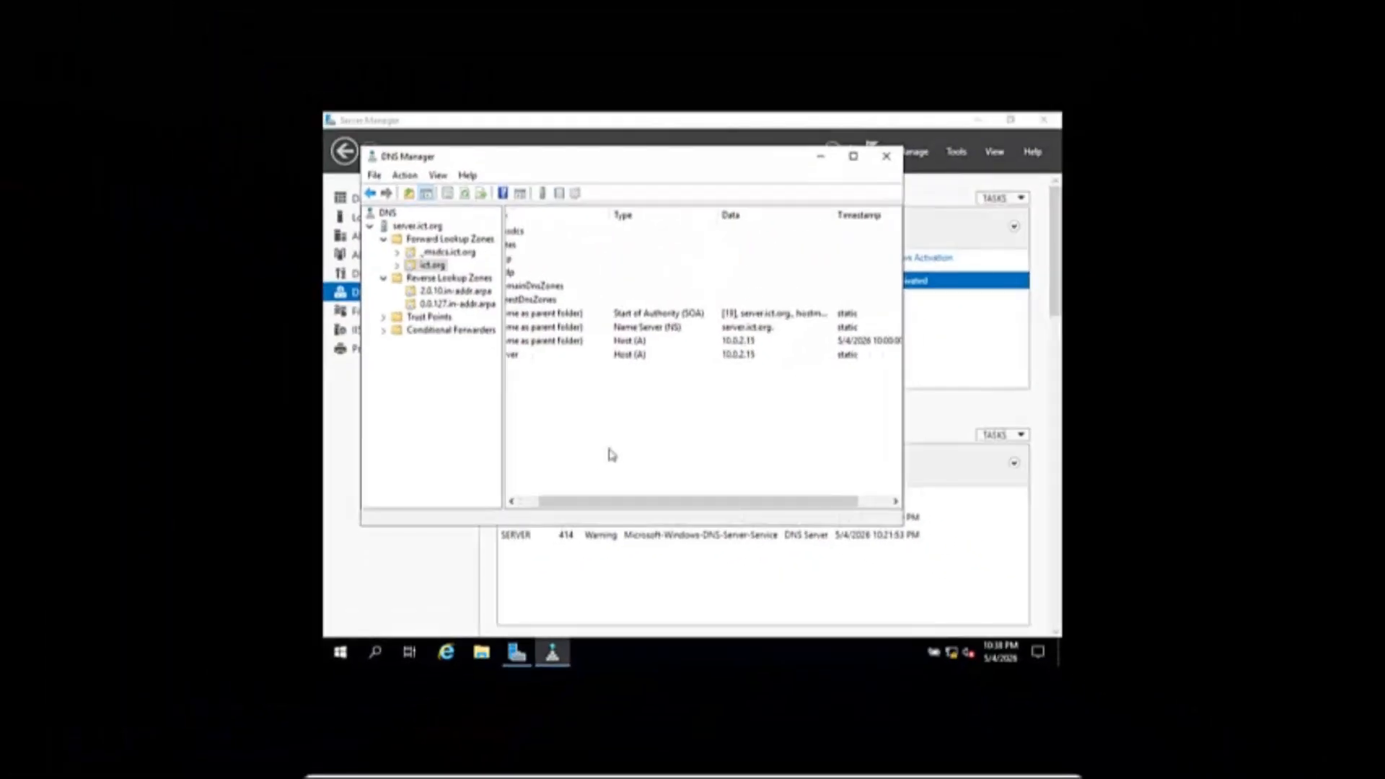
click(886, 156)
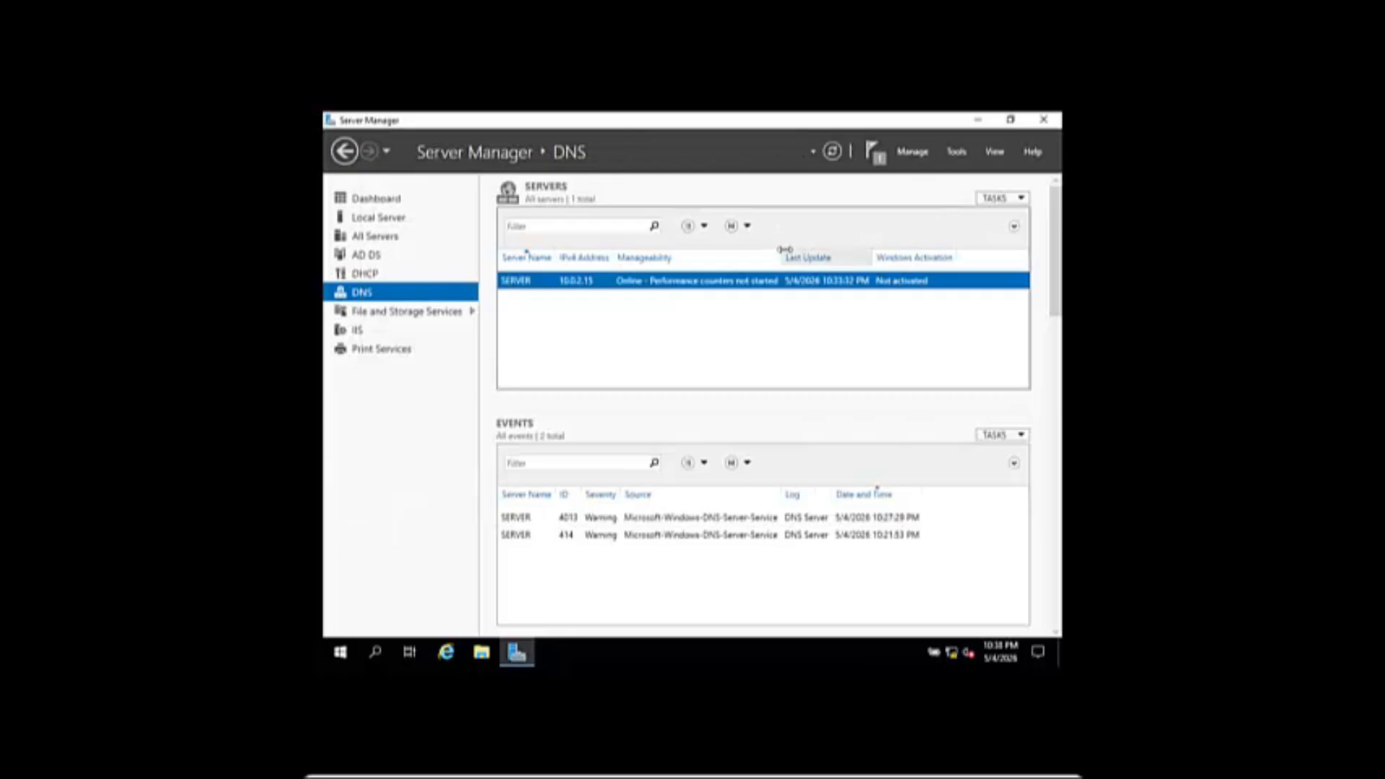
- Go from File Explorer's Network properties to the adapter settings and the Ethernet adapter's menu
click(482, 653)
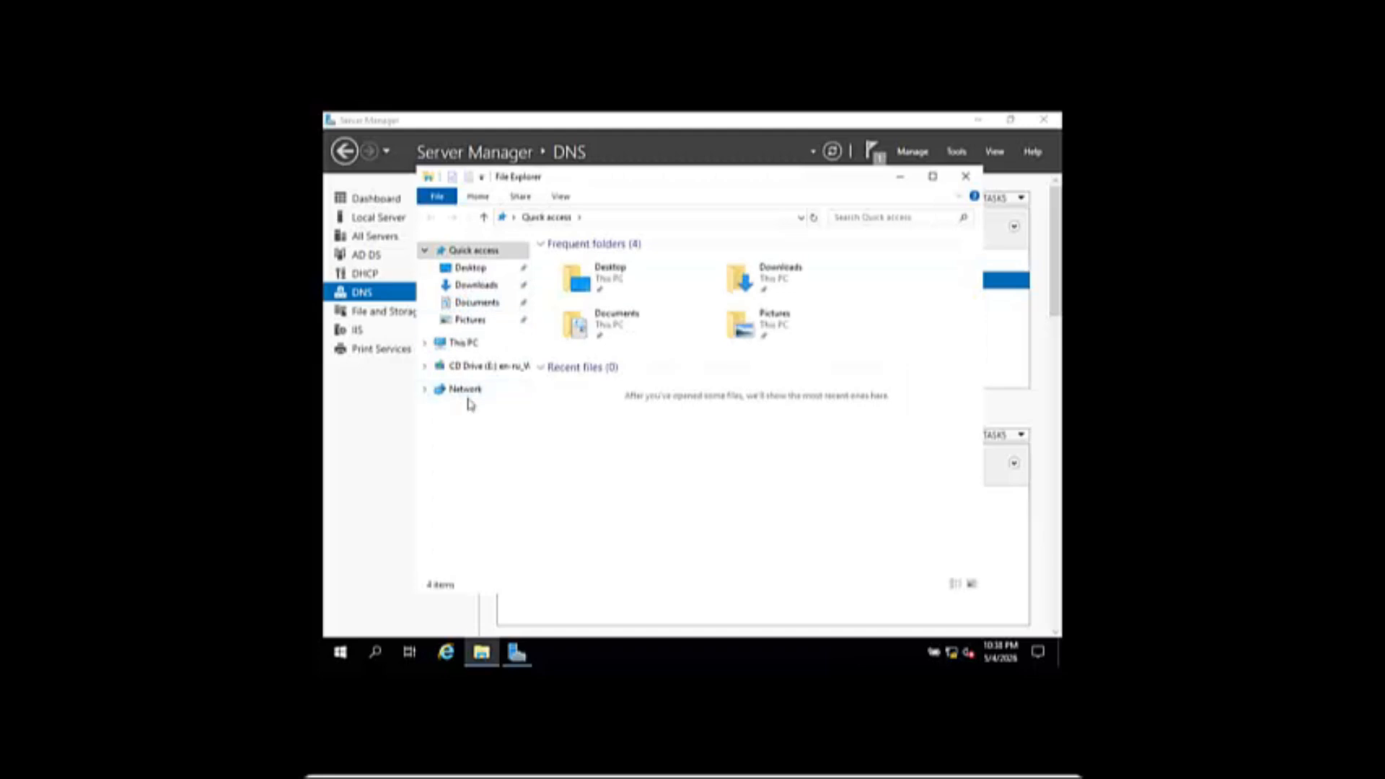
right_click(469, 397)
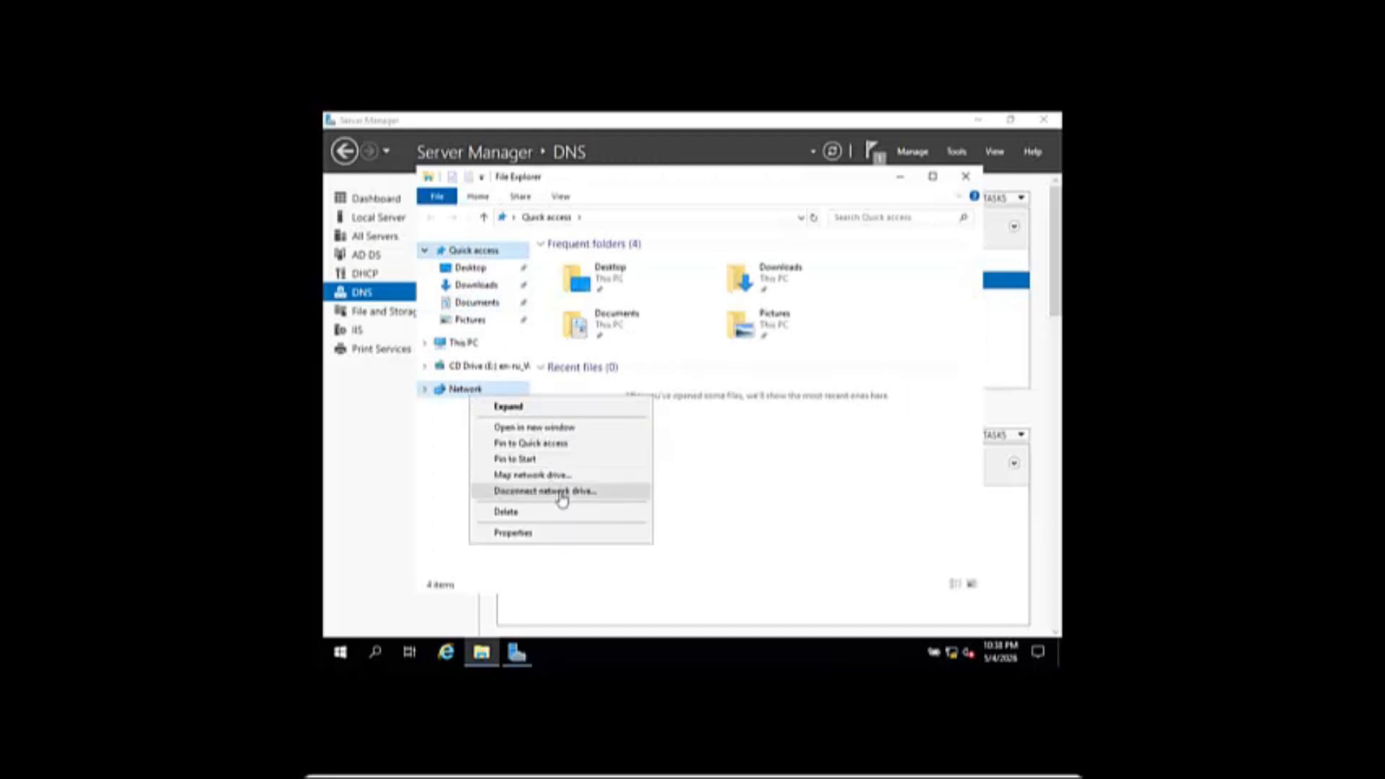
click(559, 532)
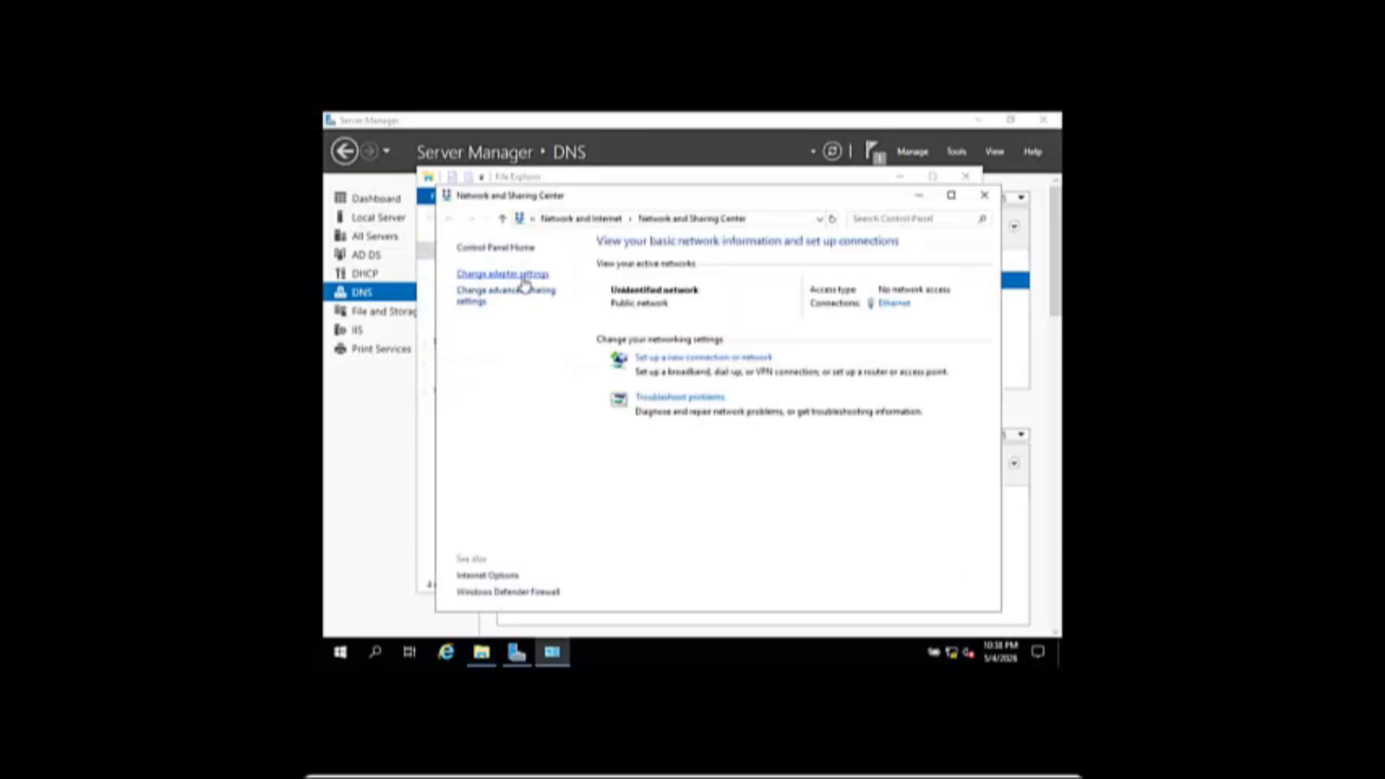
click(525, 274)
click(514, 277)
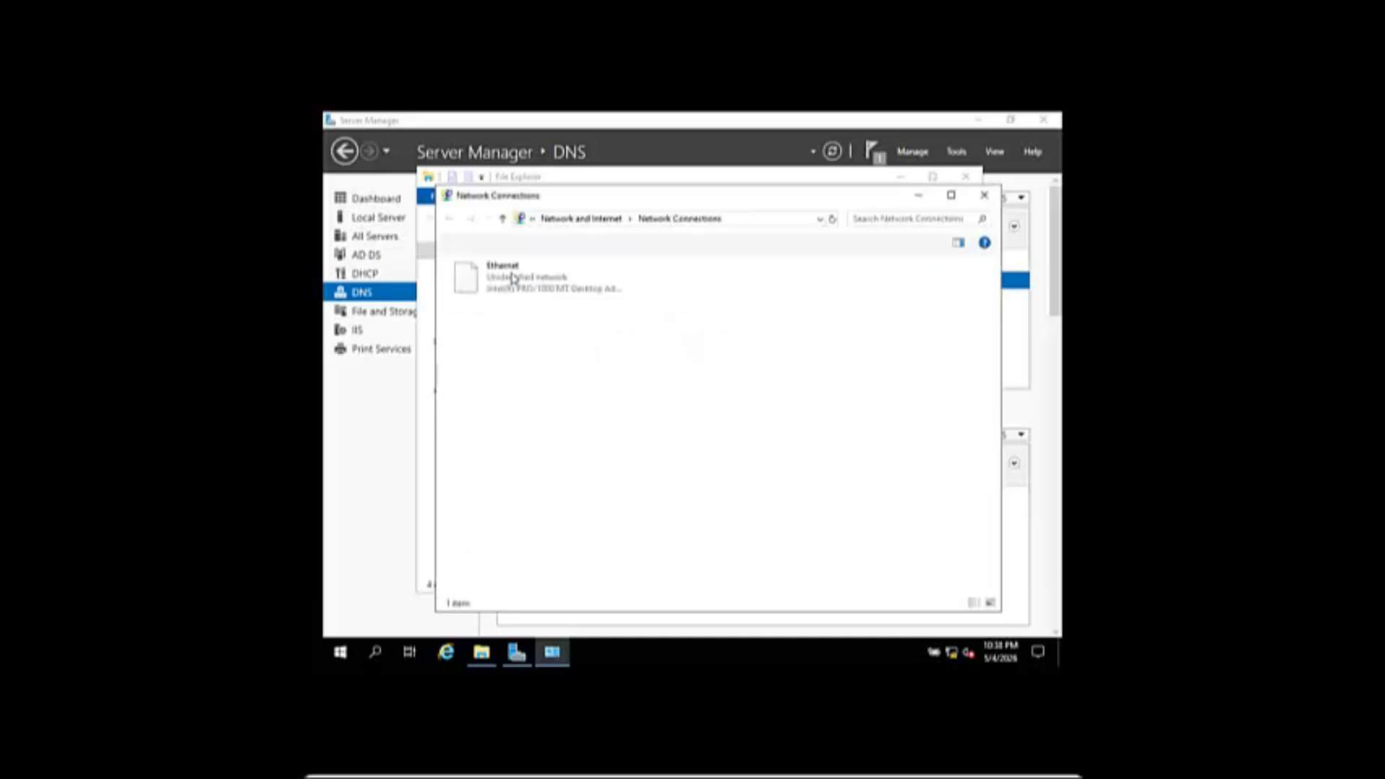
right_click(523, 288)
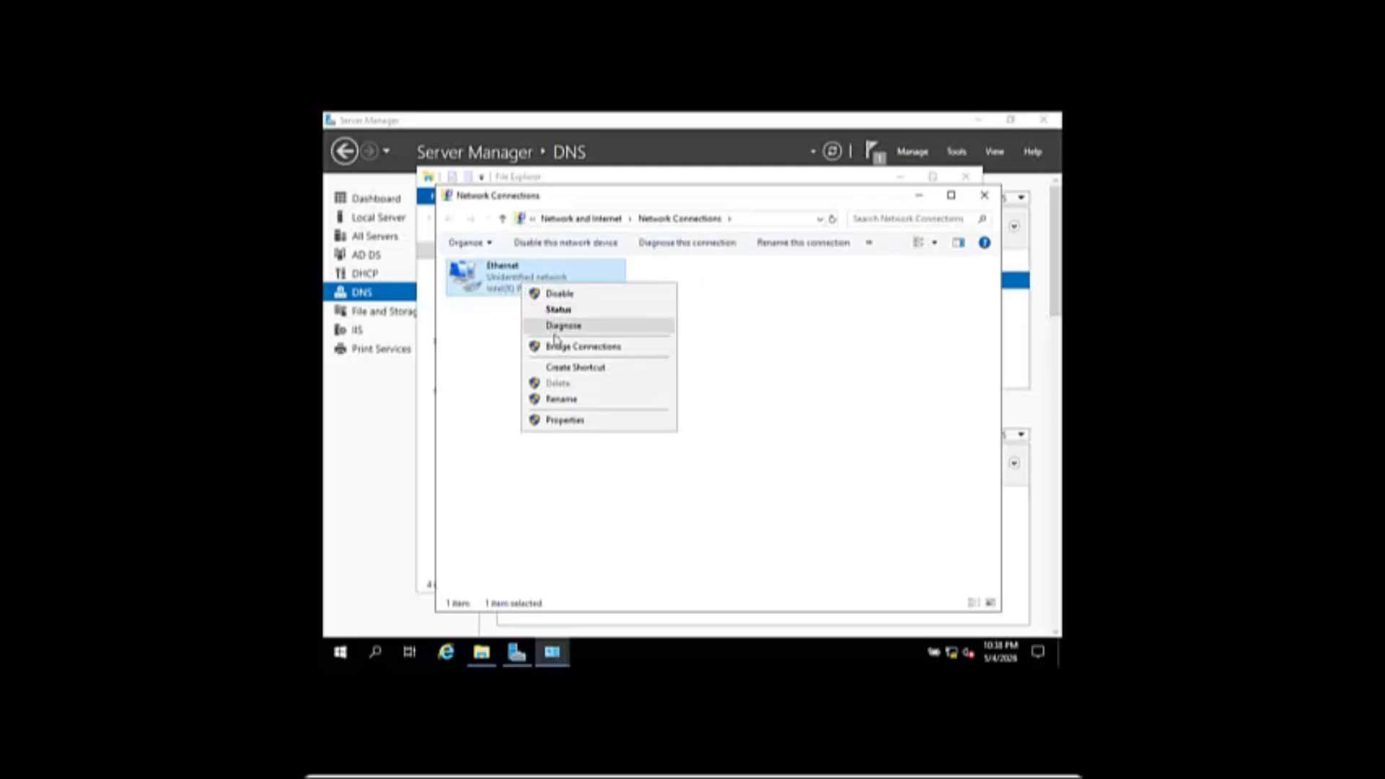
- Give Ethernet static IPv4 10.0.2.15, mask 255.0.0.0, gateway 10.0.2.15
click(570, 420)
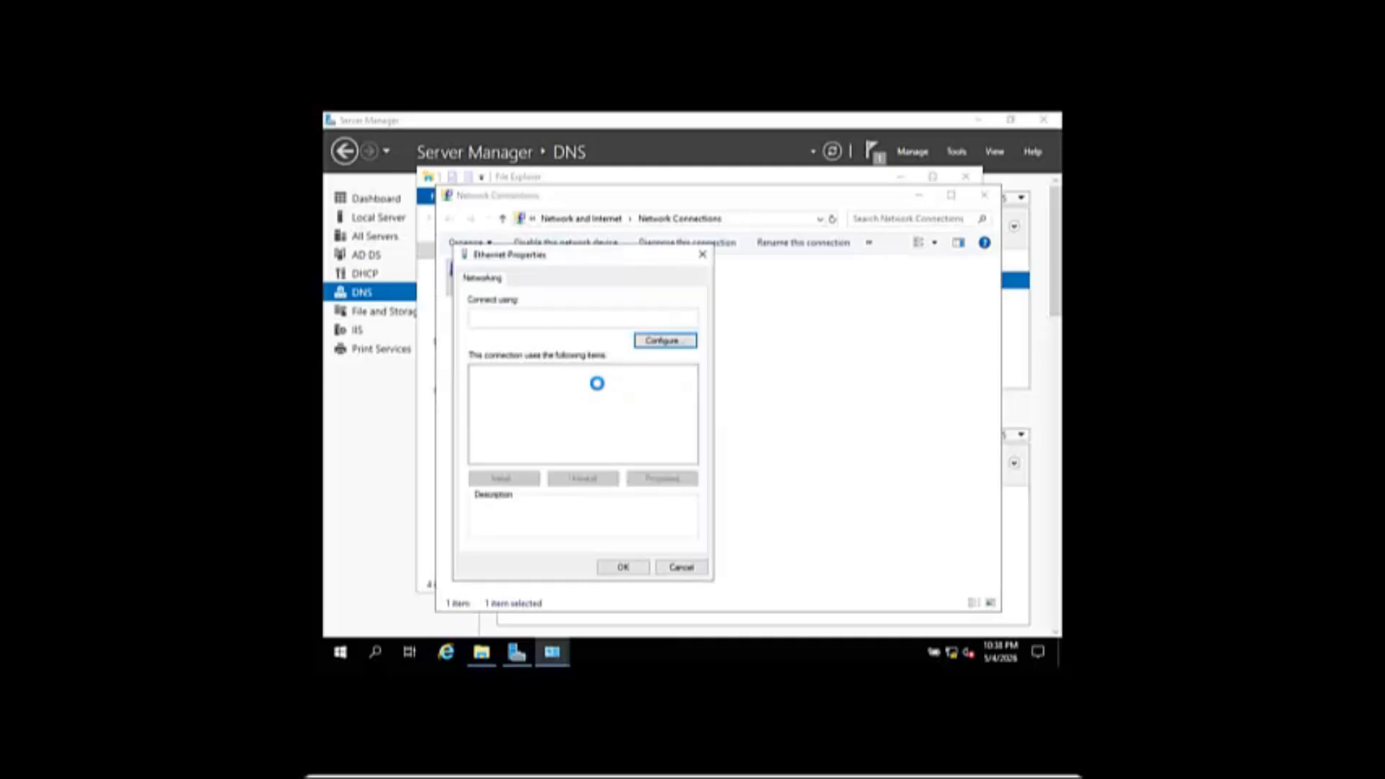
click(613, 408)
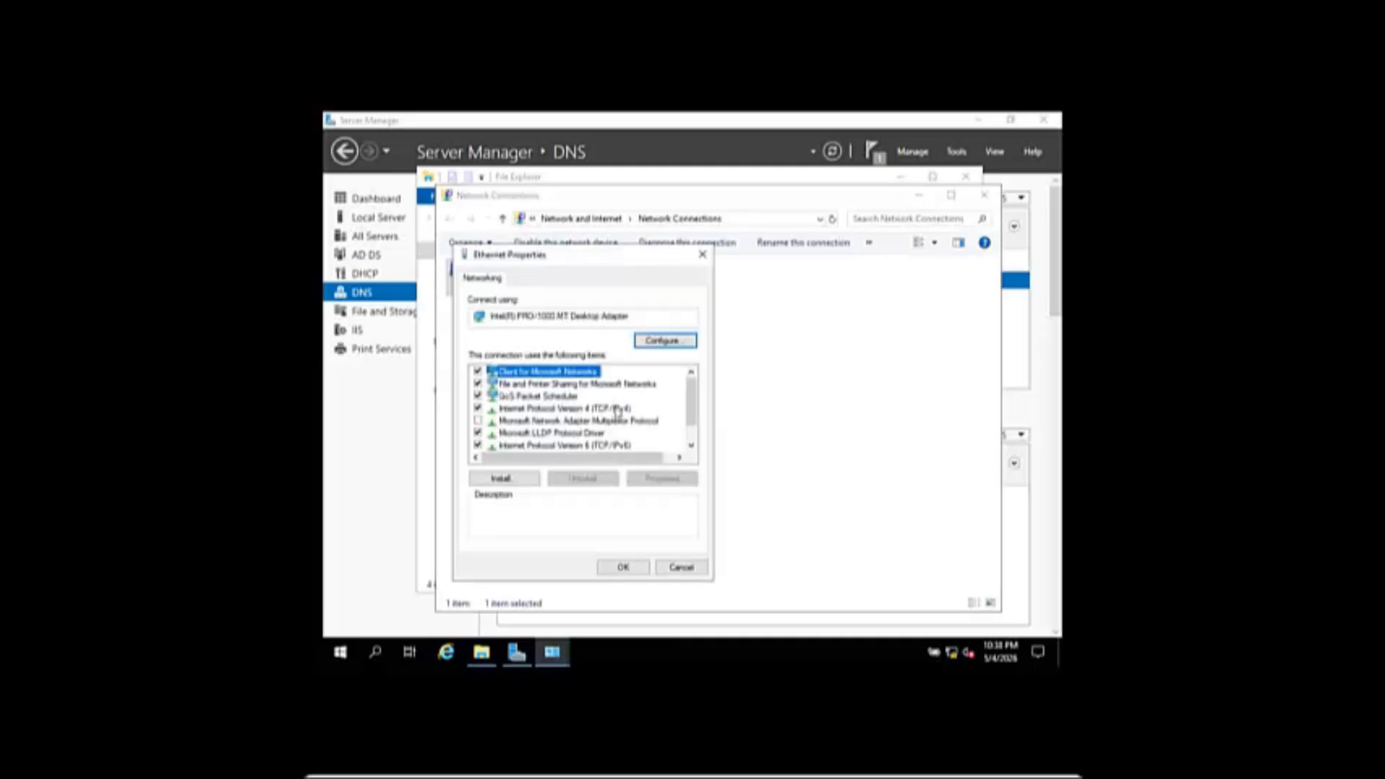
click(665, 481)
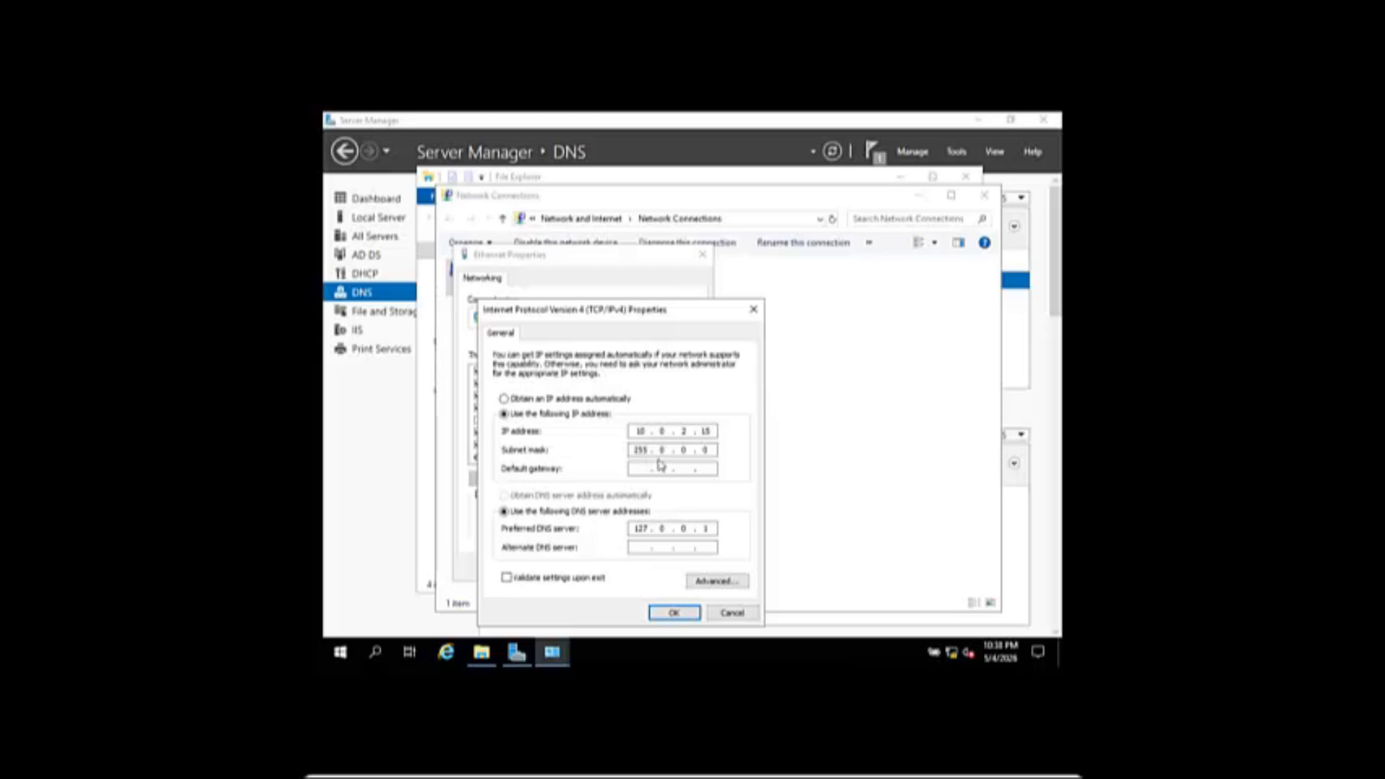
text(0)
text(15)
click(682, 614)
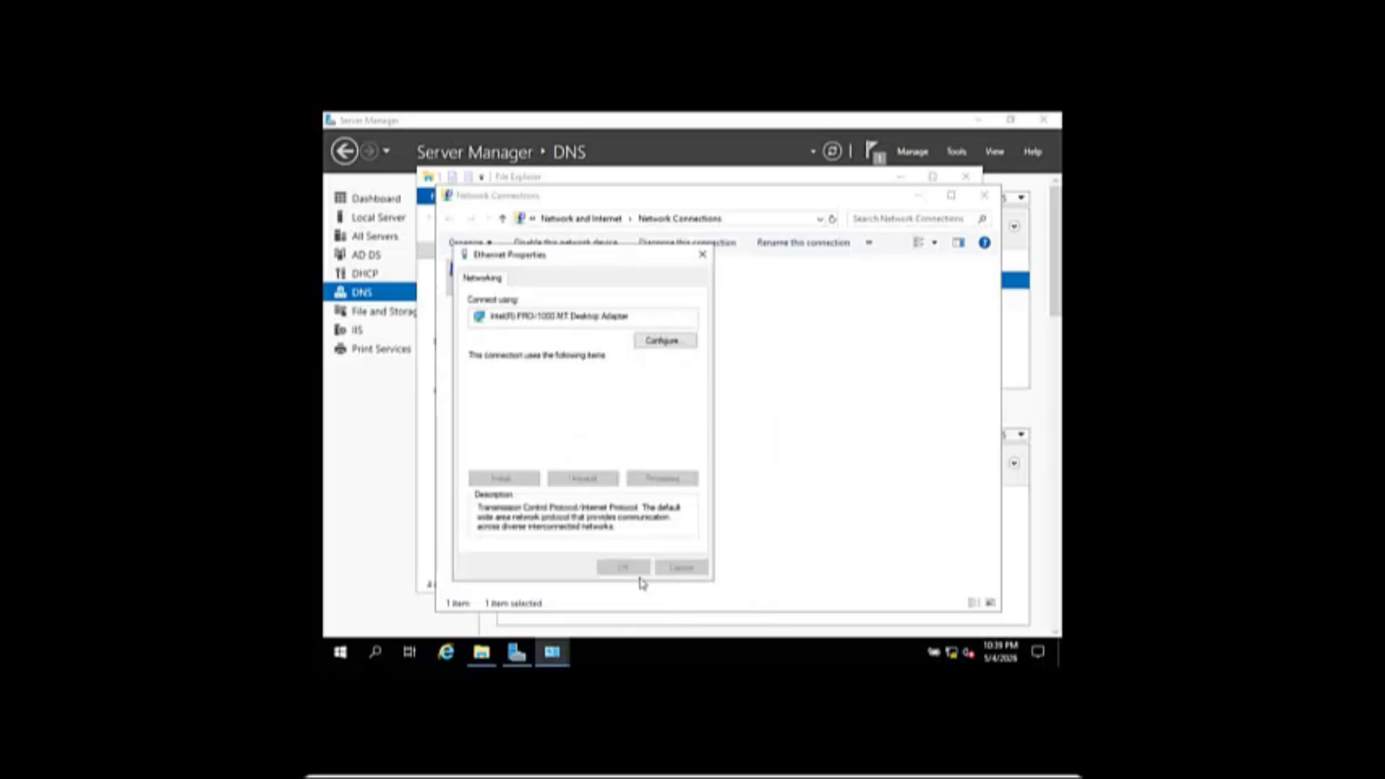
click(623, 568)
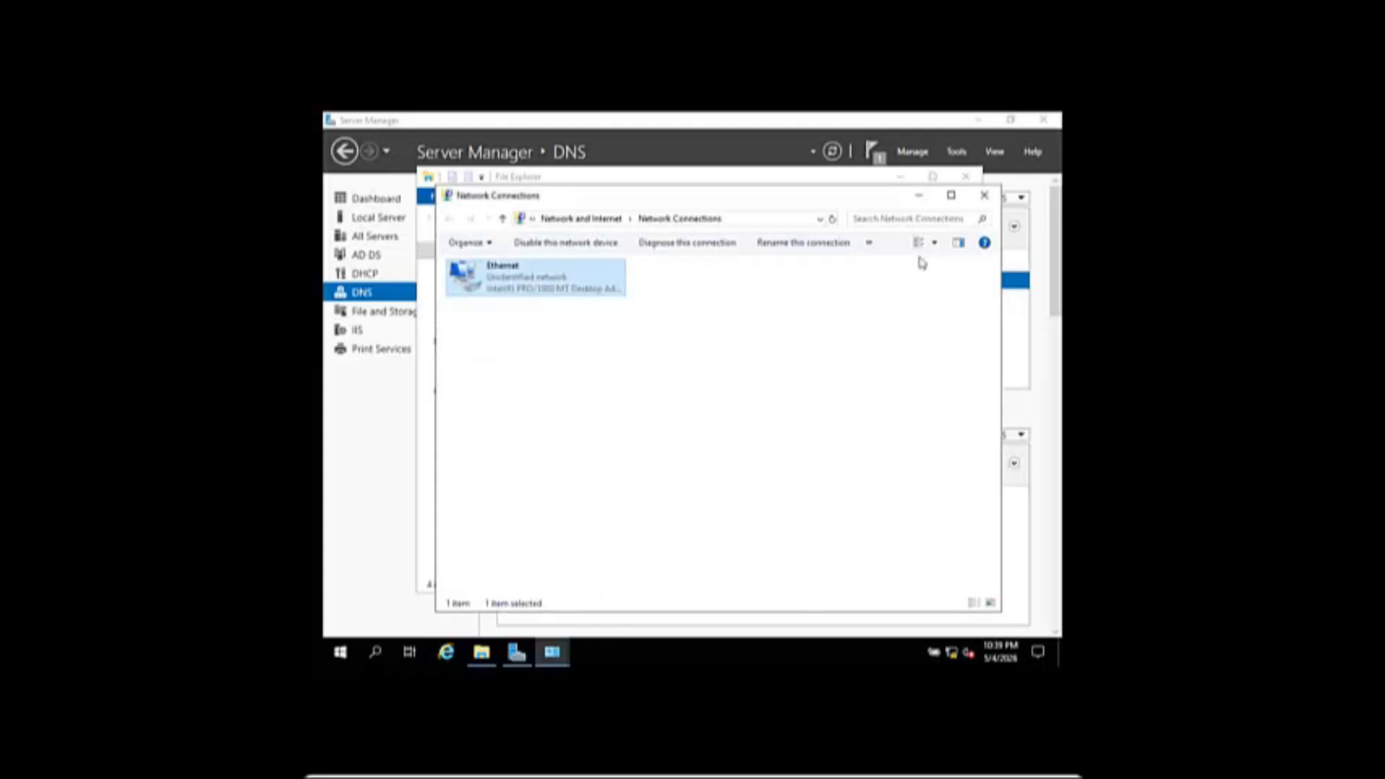
- Close Network Connections, Network and Sharing Center and File Explorer
click(985, 196)
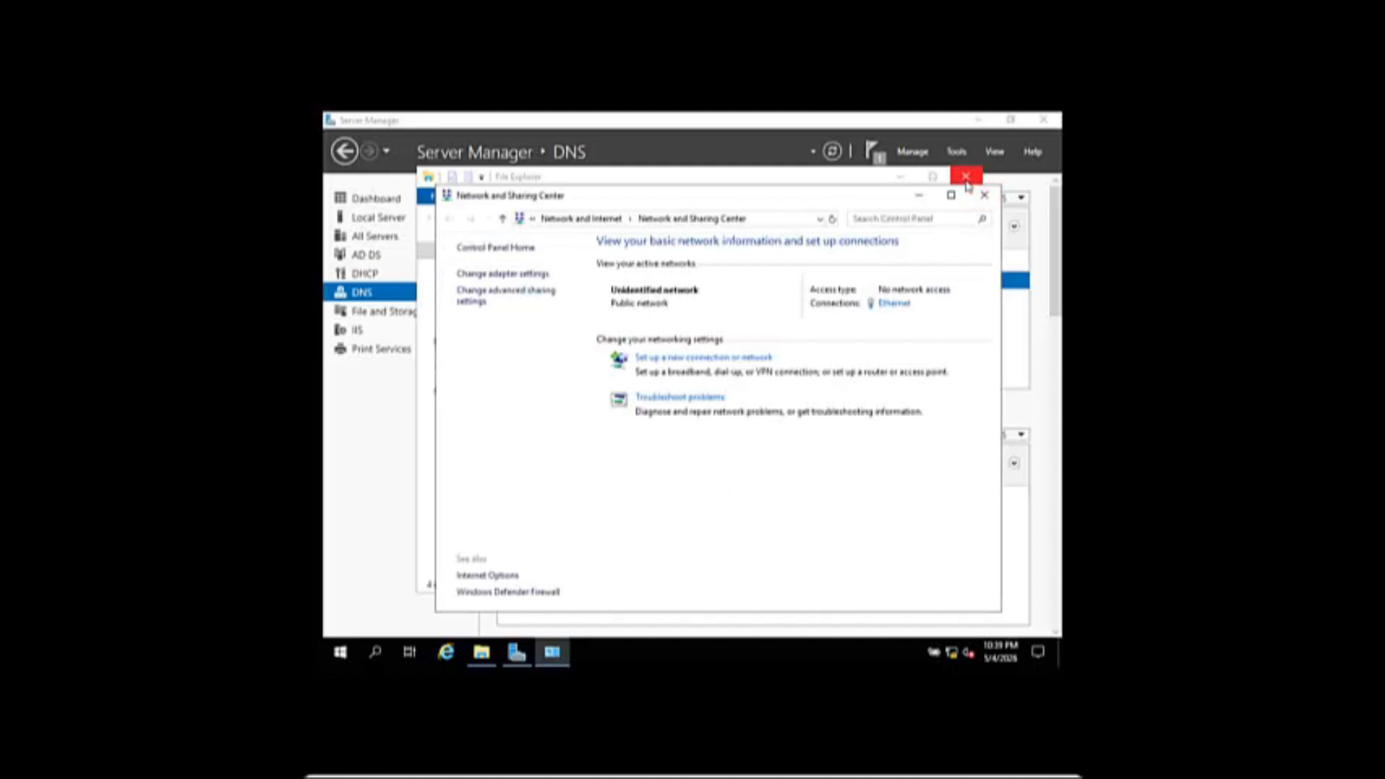
click(986, 195)
click(965, 177)
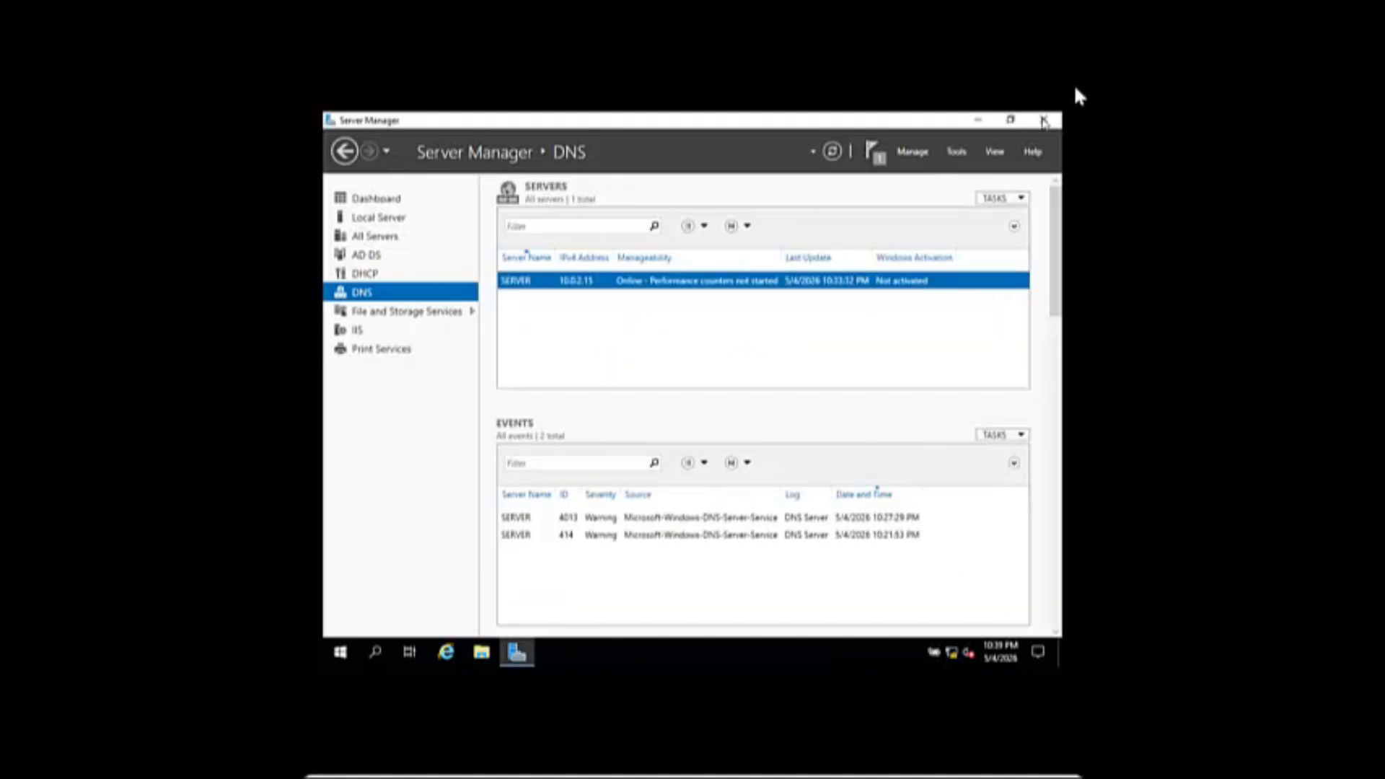
- Close Server Manager and launch Command Prompt as administrator from Windows search
click(1047, 120)
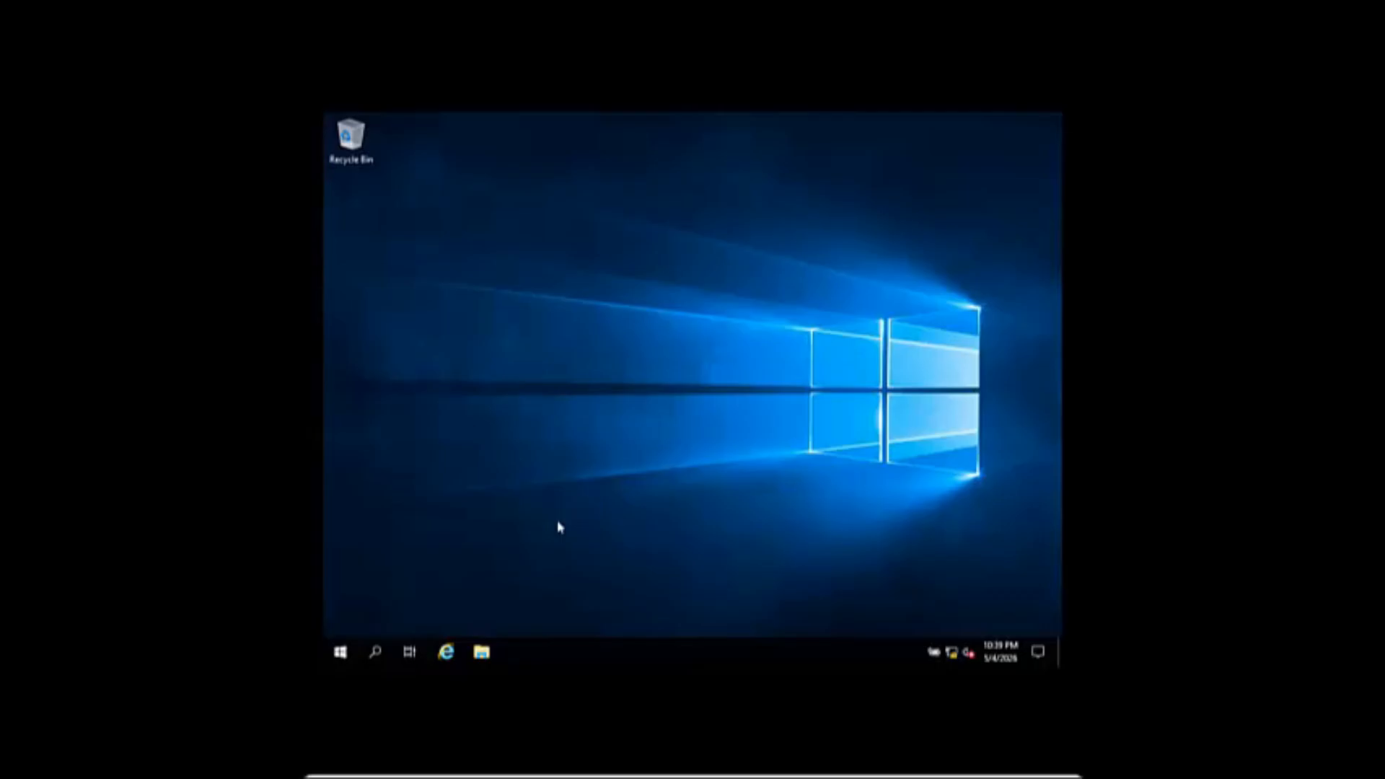
click(340, 652)
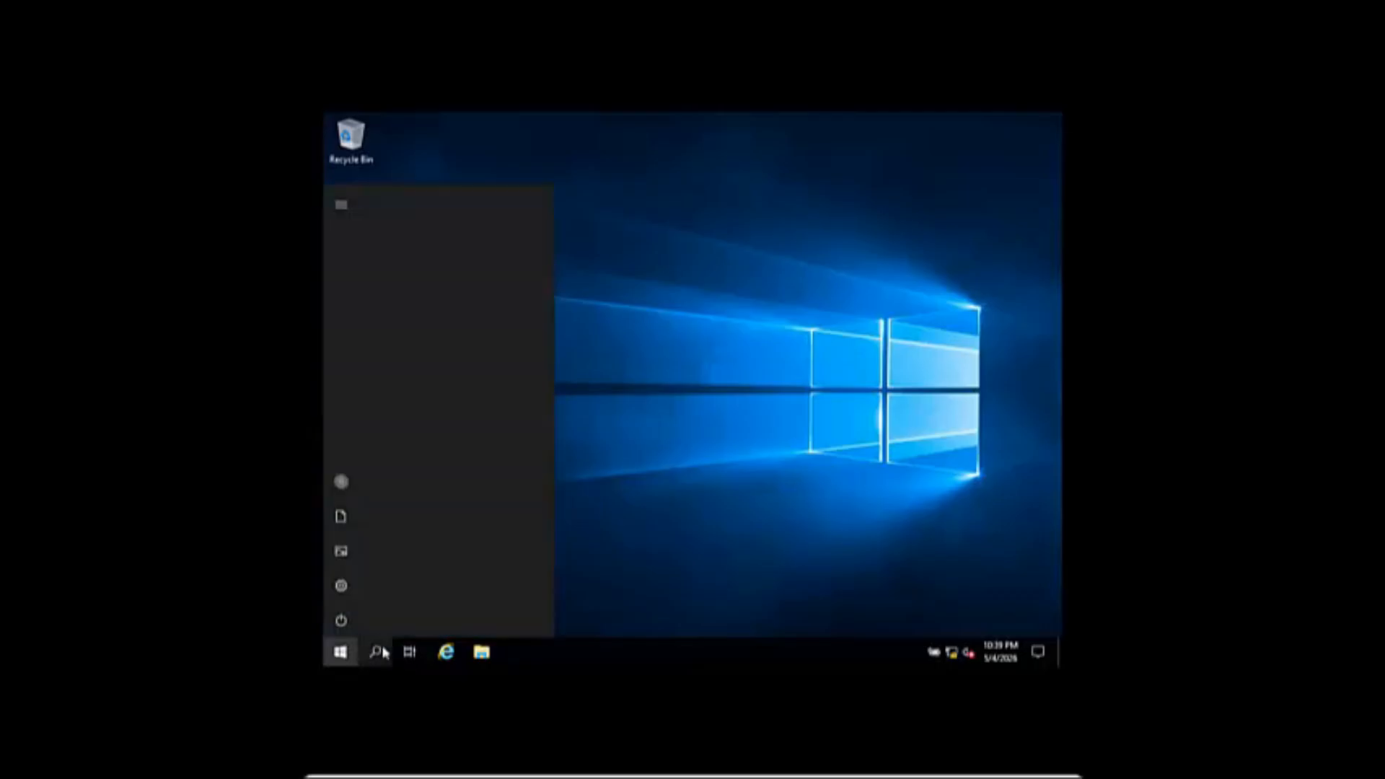
click(383, 654)
click(383, 654)
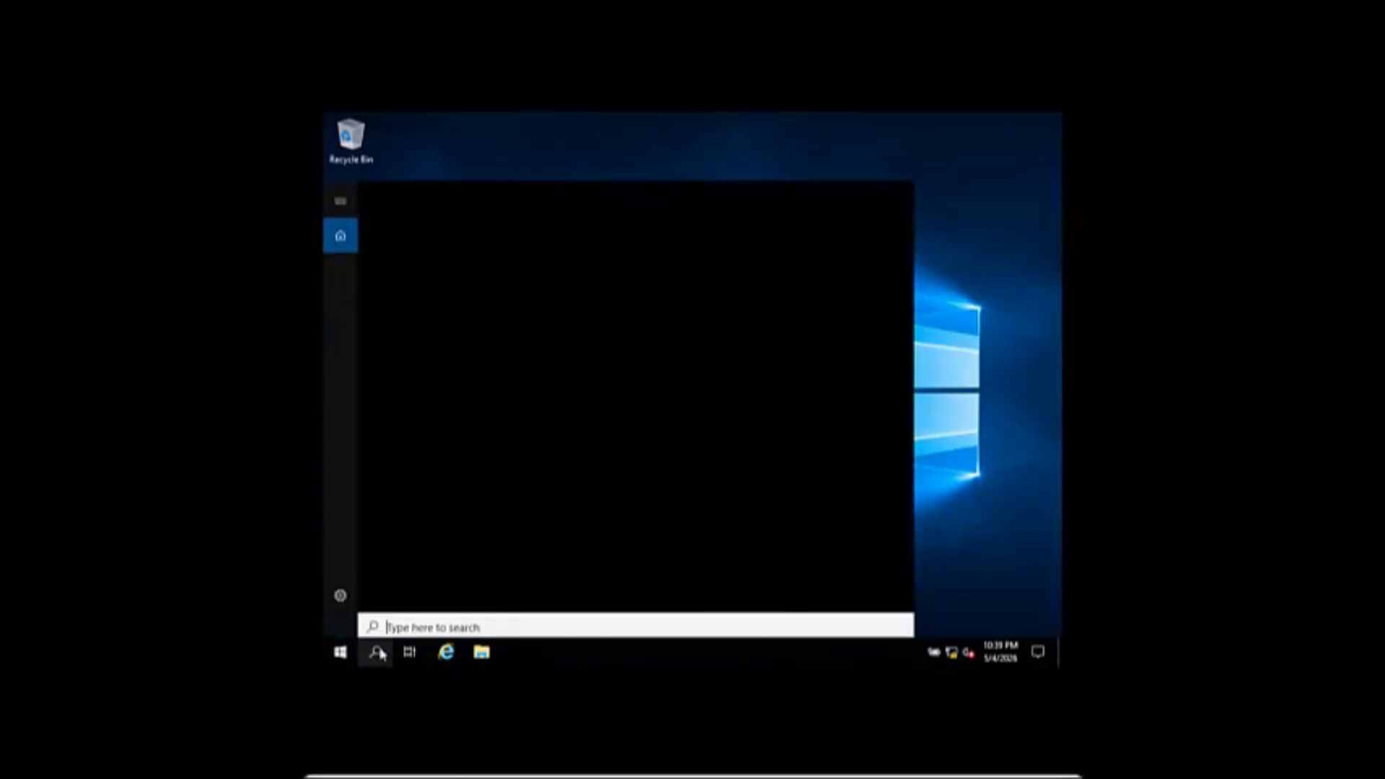
text(c)
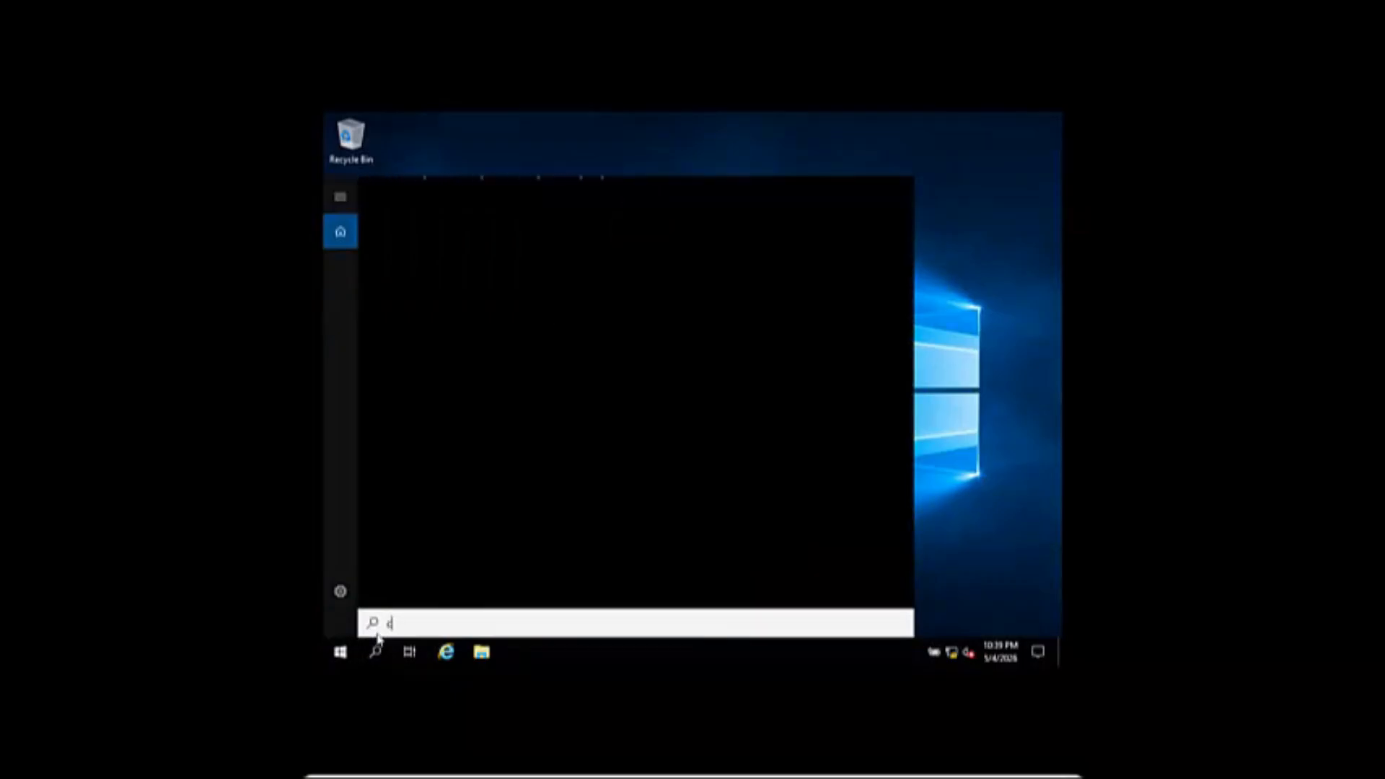
text(md)
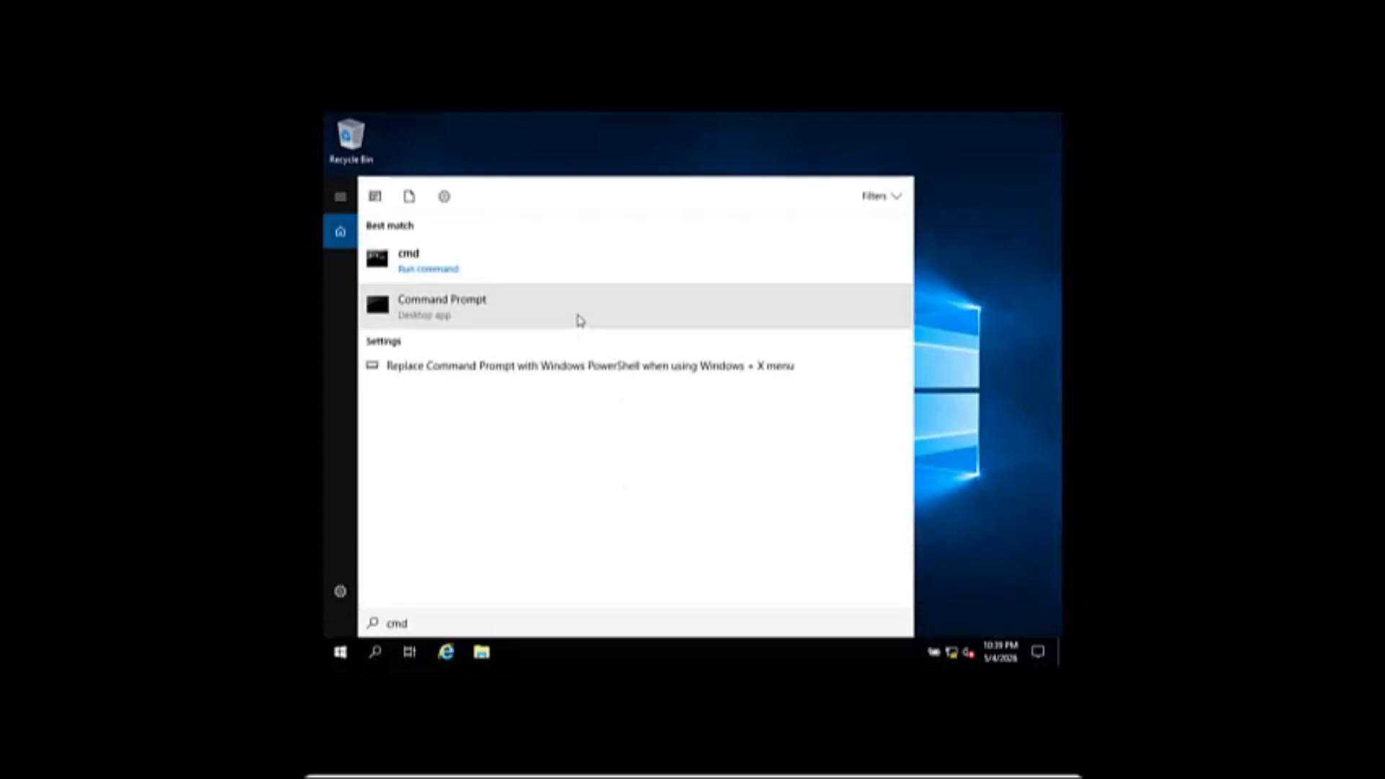
click(448, 260)
right_click(448, 260)
click(479, 270)
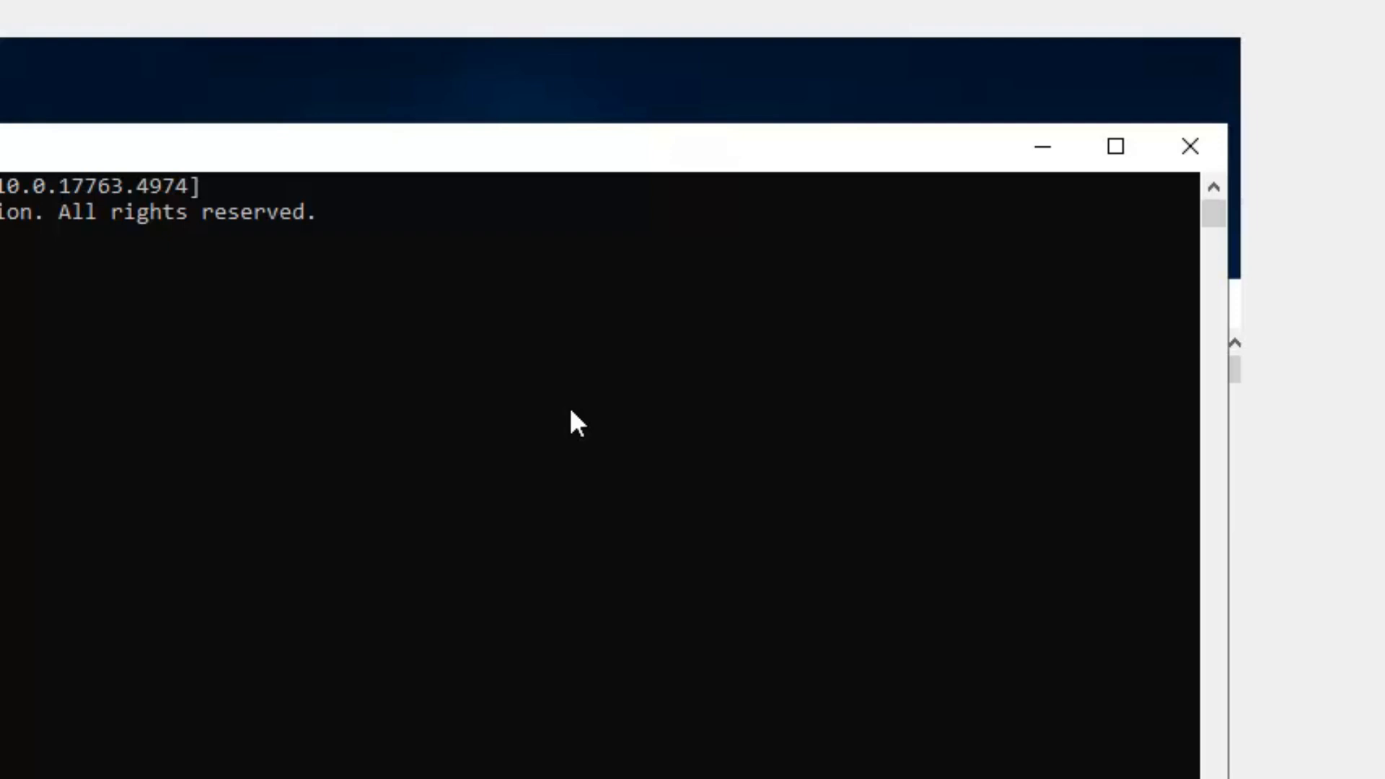
- Run ipconfig /registerdns to re-register the server's DNS records
text(fig /)
text(regis)
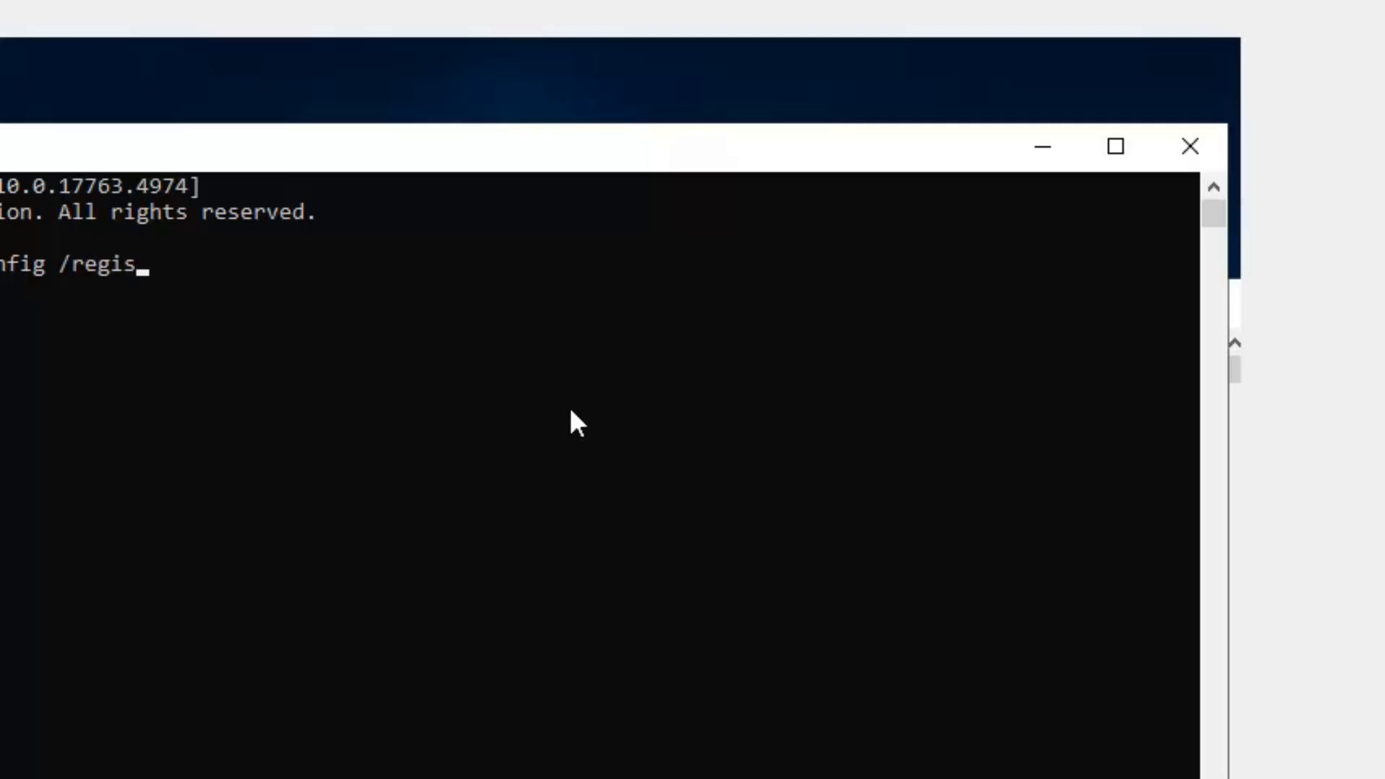
text(terdns)
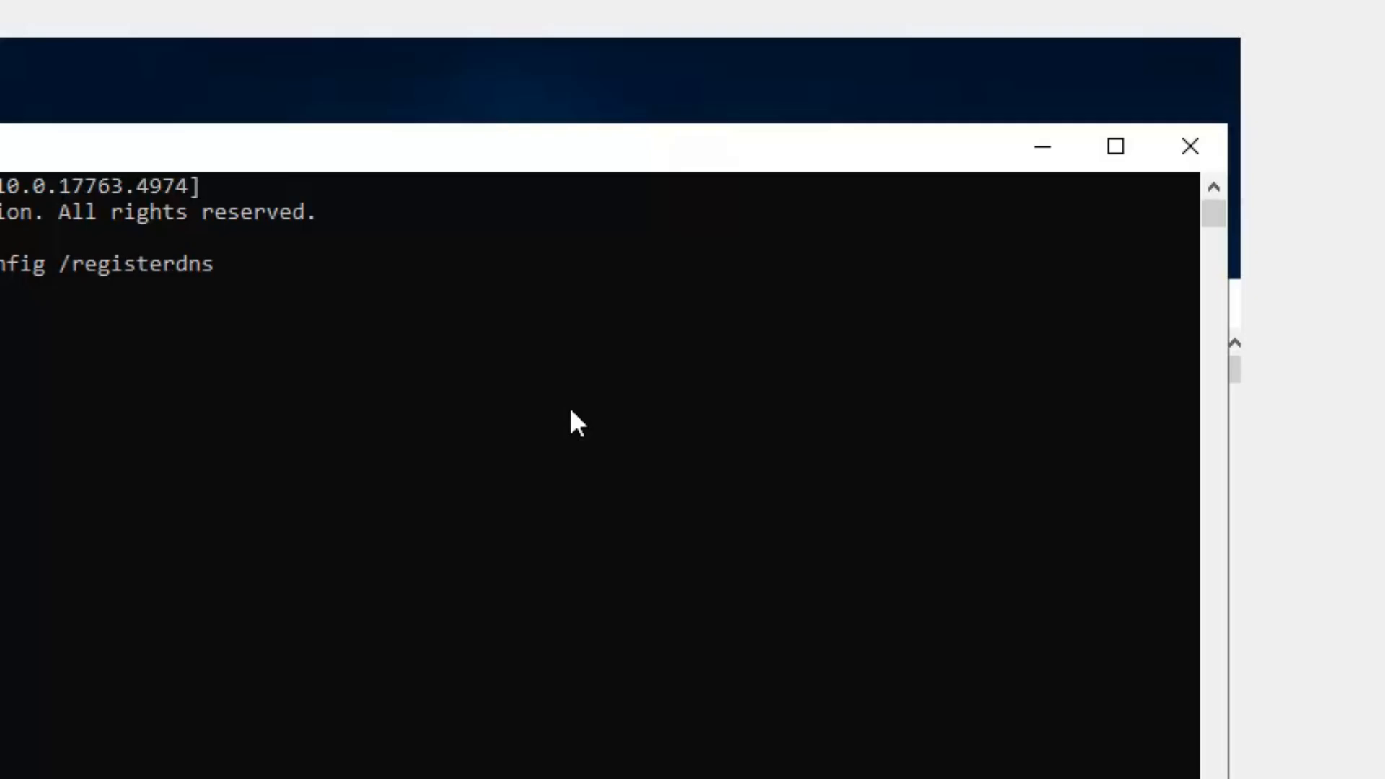
key(Return)
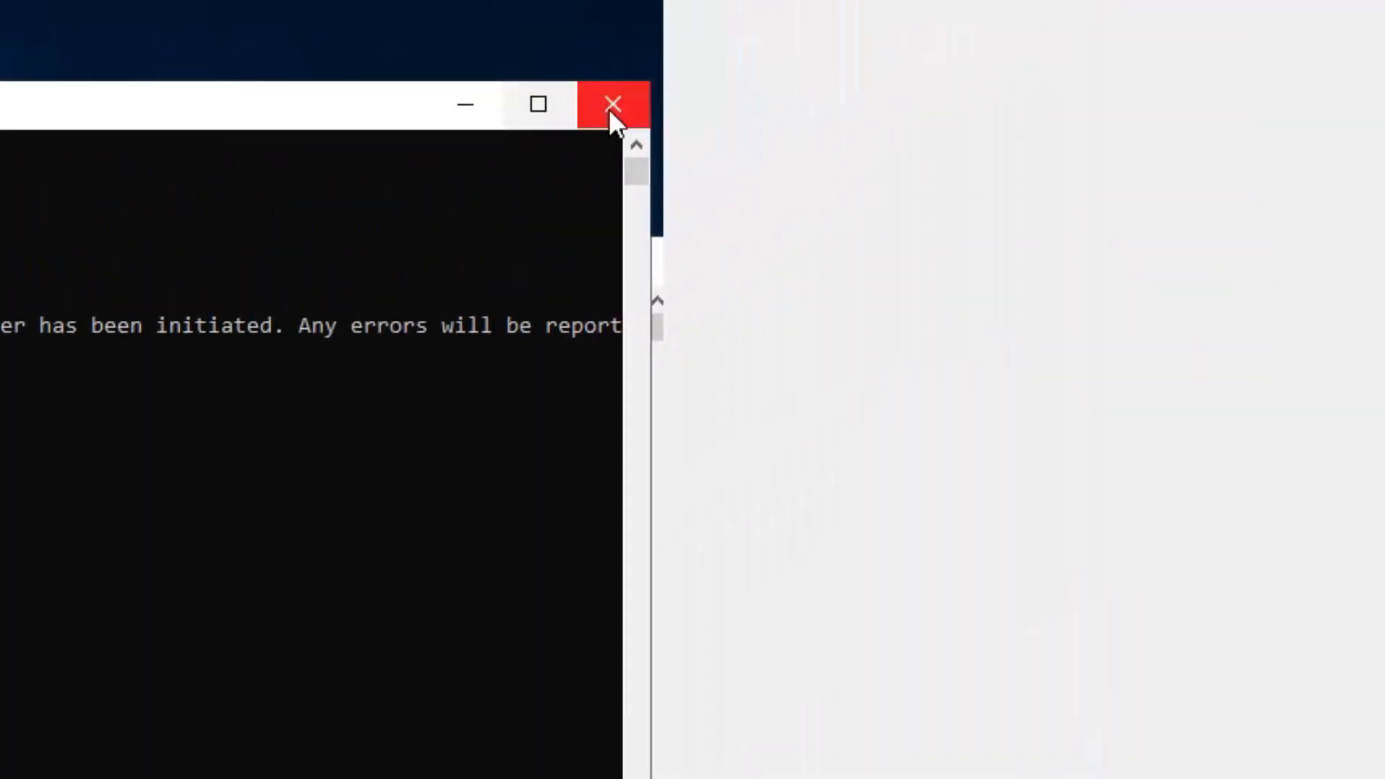
- Close Command Prompt and restart the server with the reason Other (Unplanned)
click(609, 112)
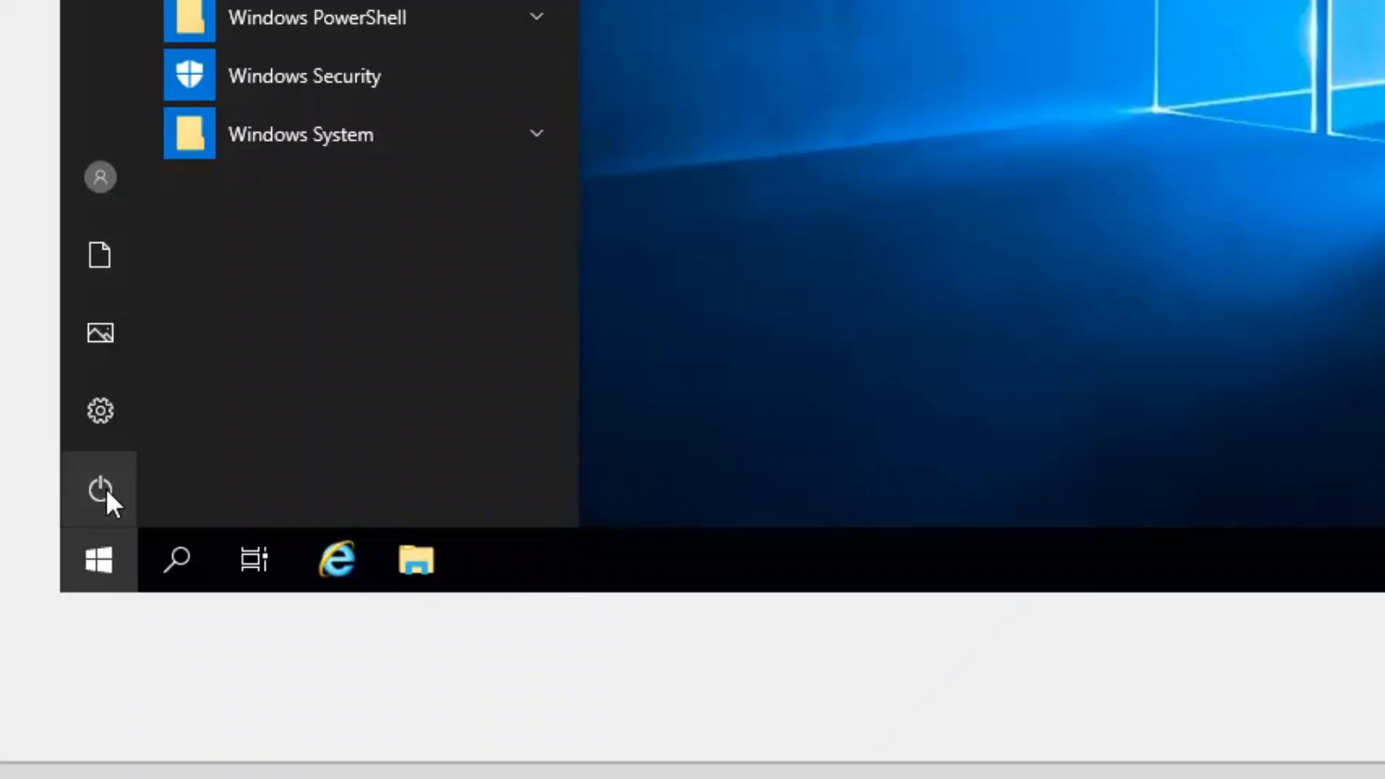
click(92, 486)
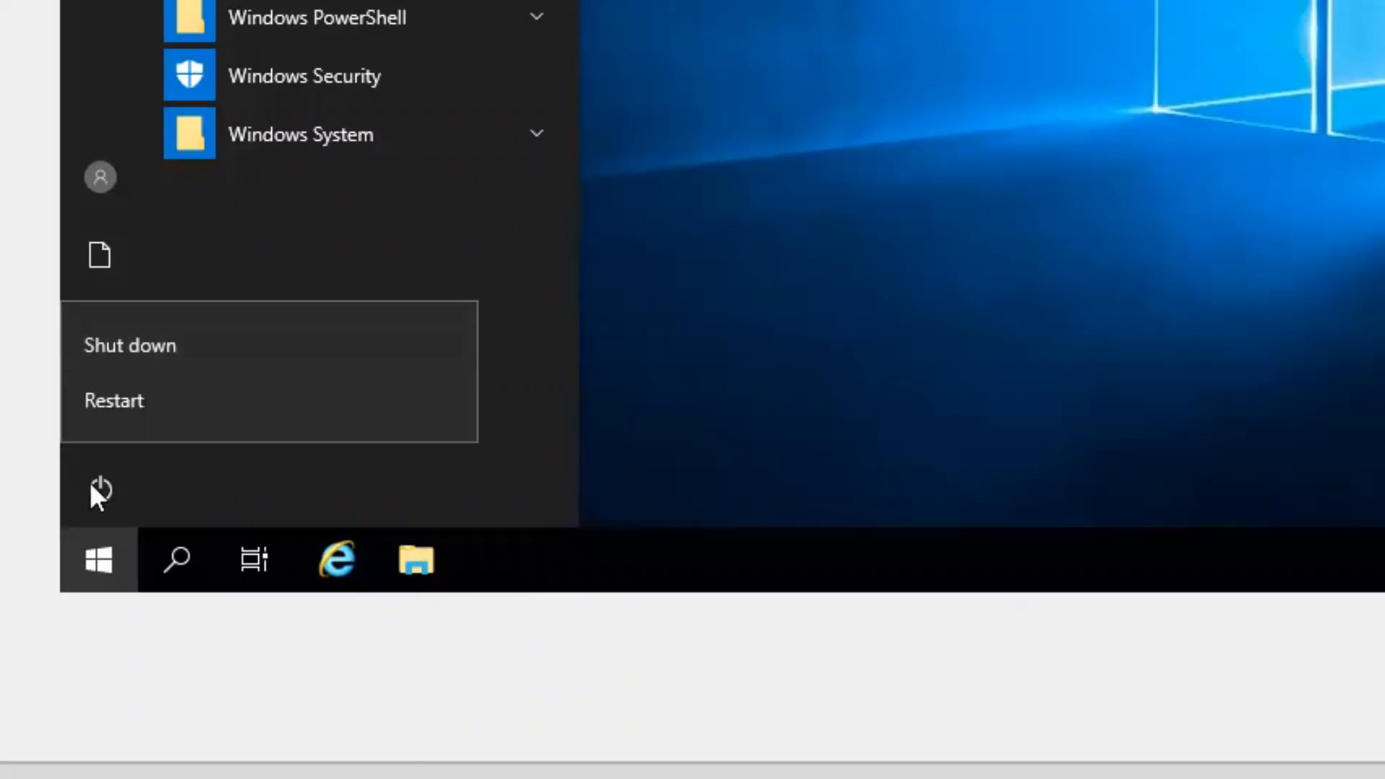
click(161, 404)
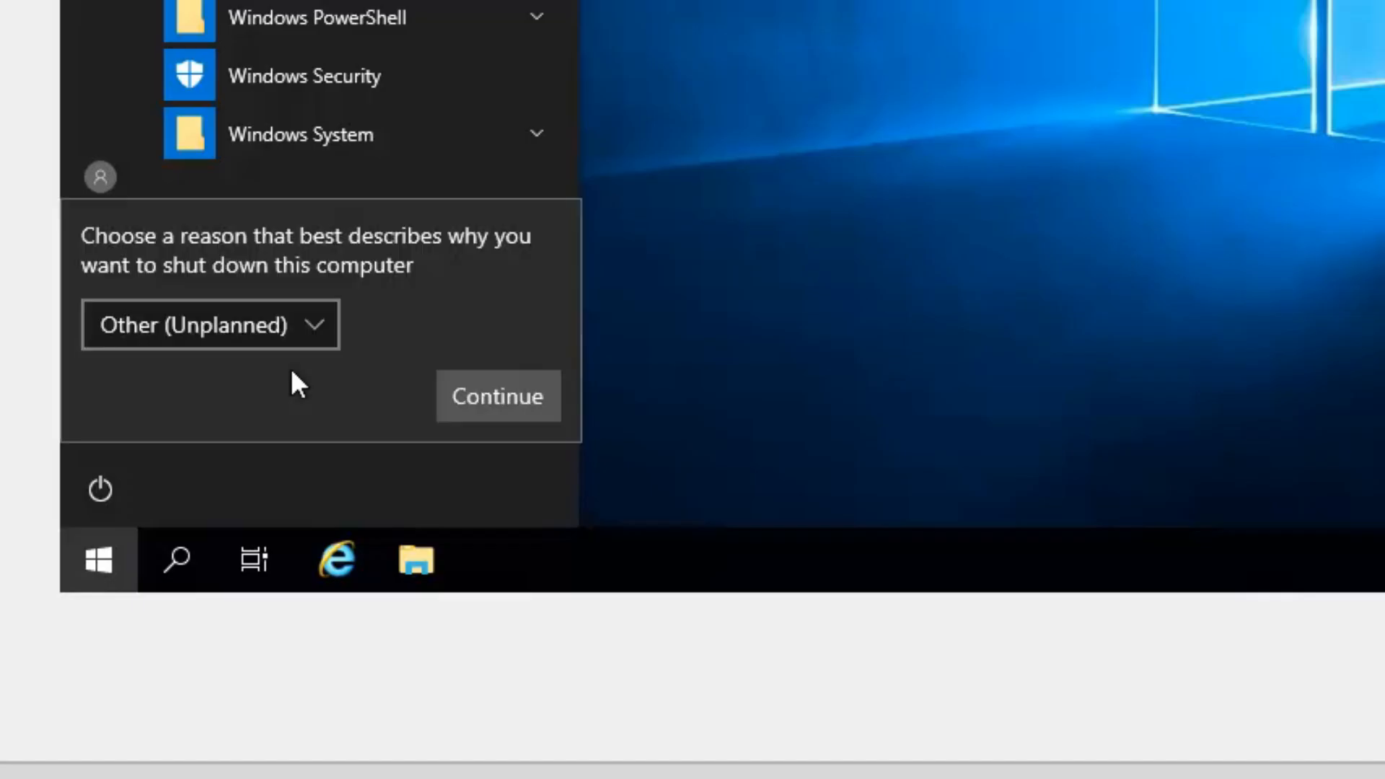
click(528, 402)
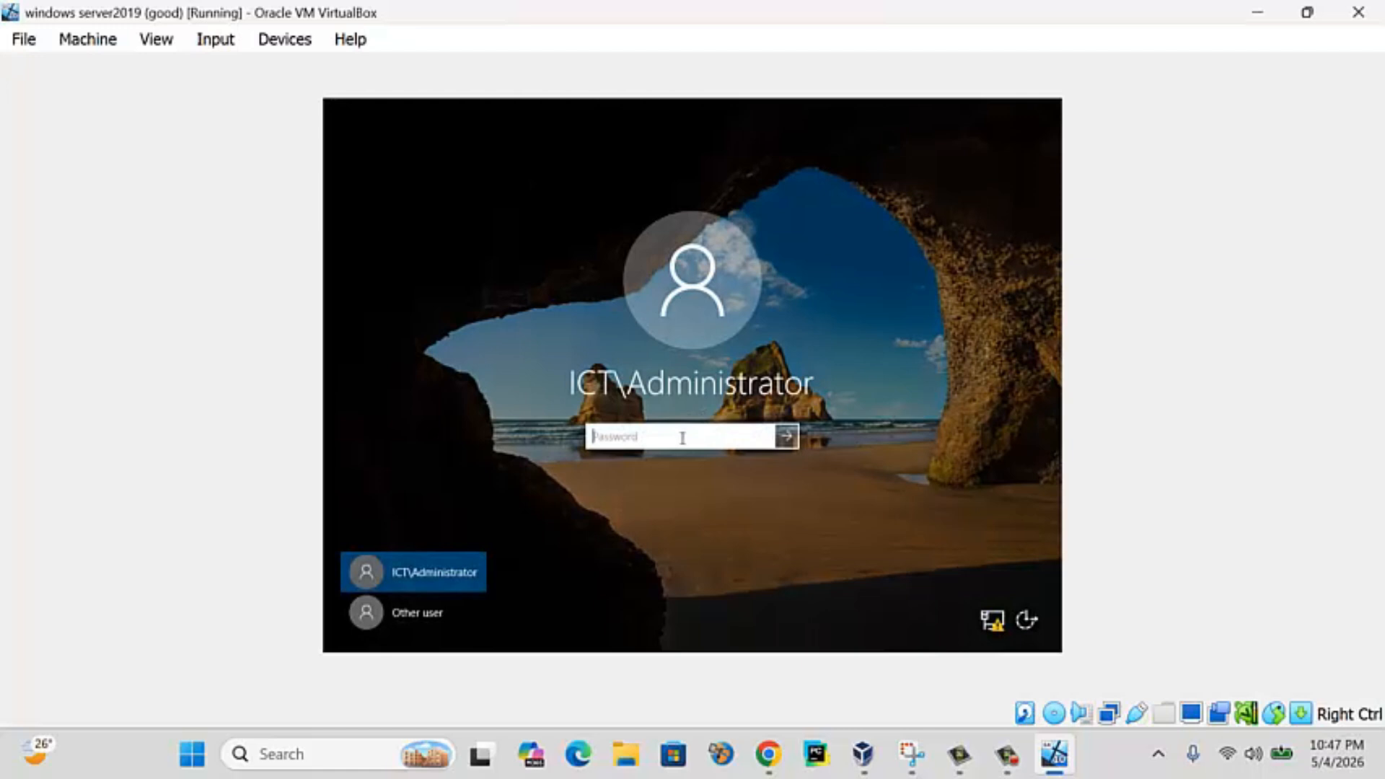
- Sign back in to the rebooted server with the domain administrator password
key(Caps_Lock)
text(Pas)
text(••••••)
key(Return)
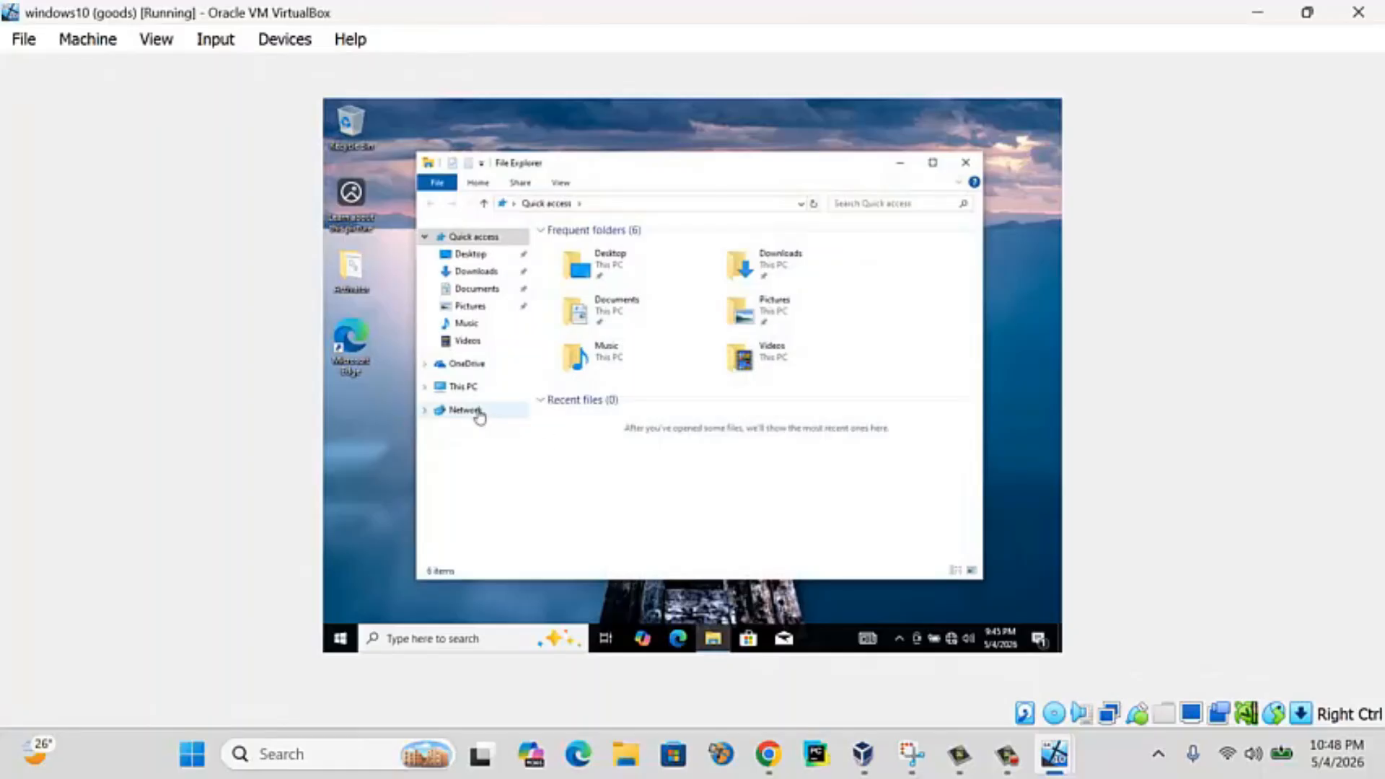
- Set the client Ethernet adapter's IPv4 preferred DNS server to 10.0.2.15 and save it
right_click(479, 411)
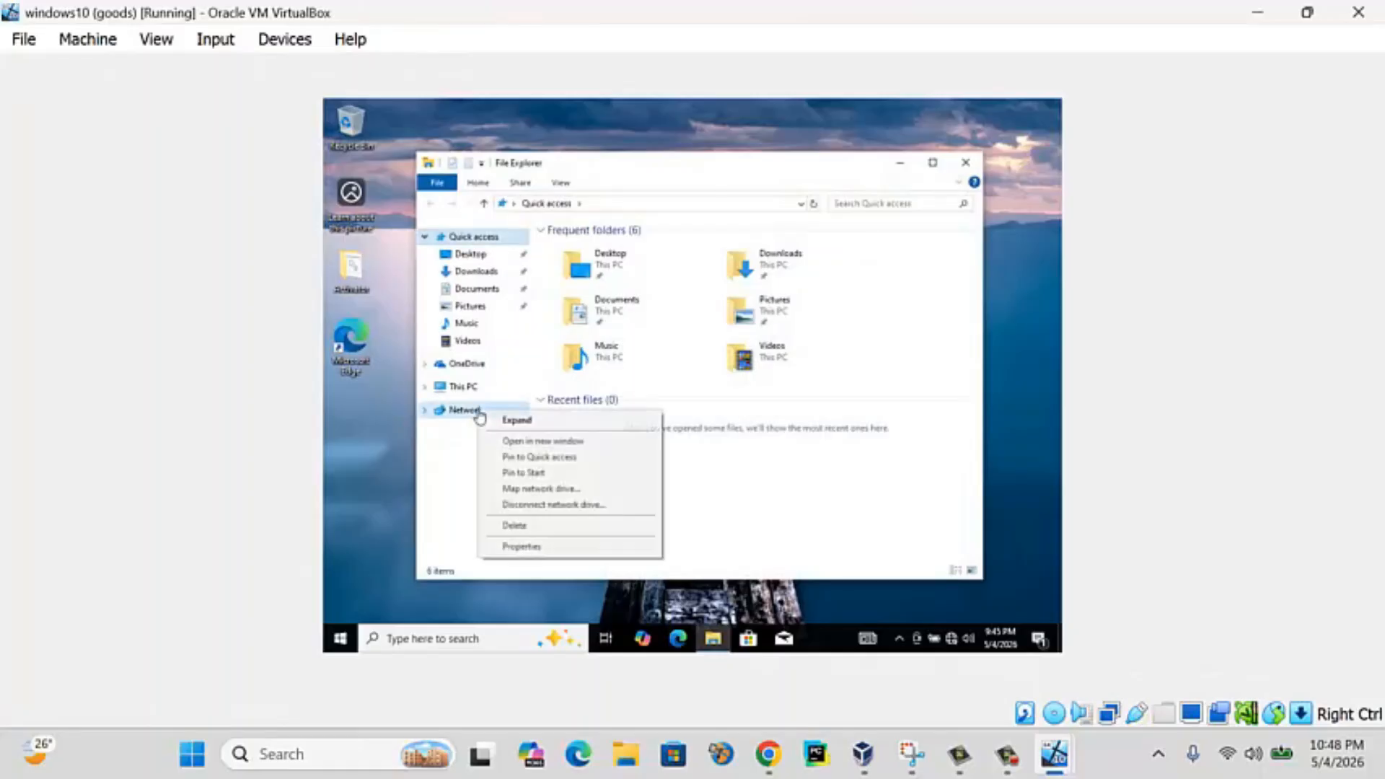
click(540, 546)
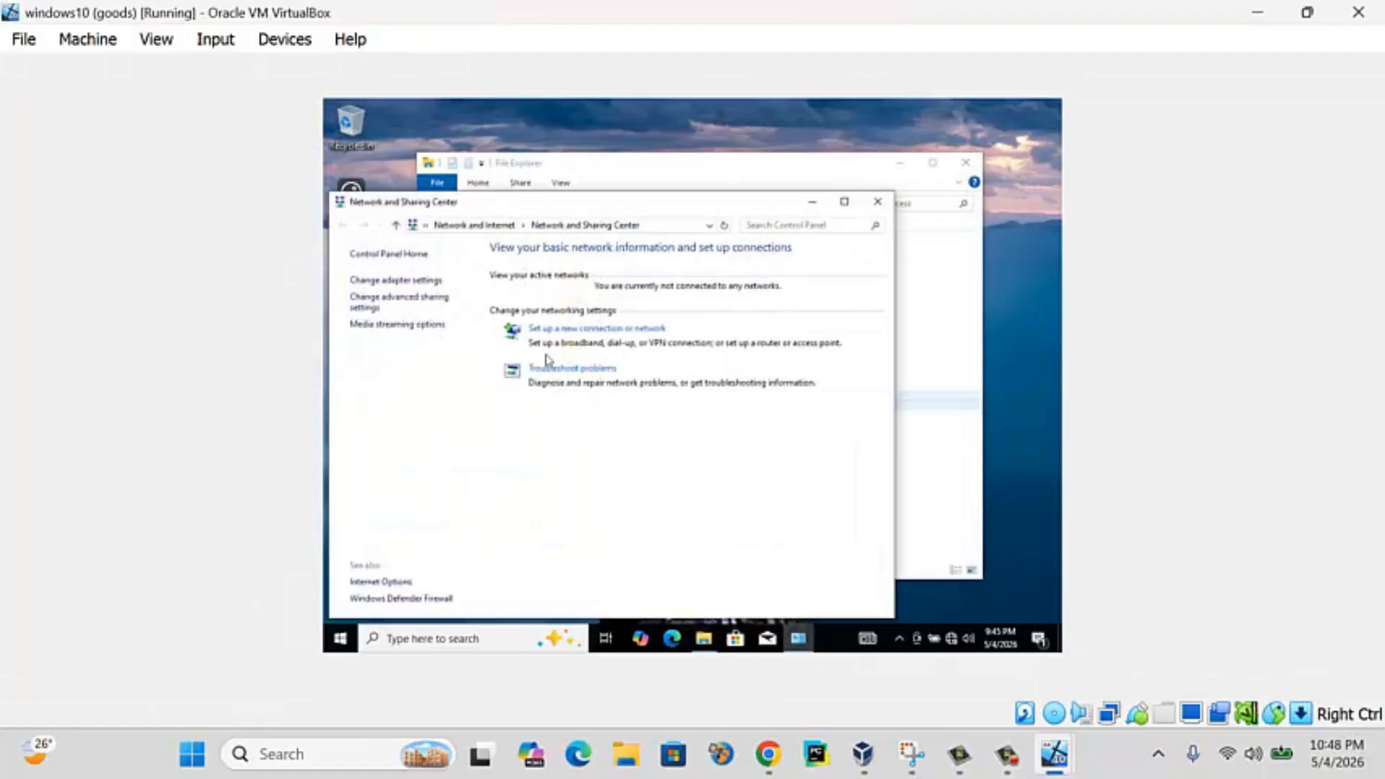
click(416, 282)
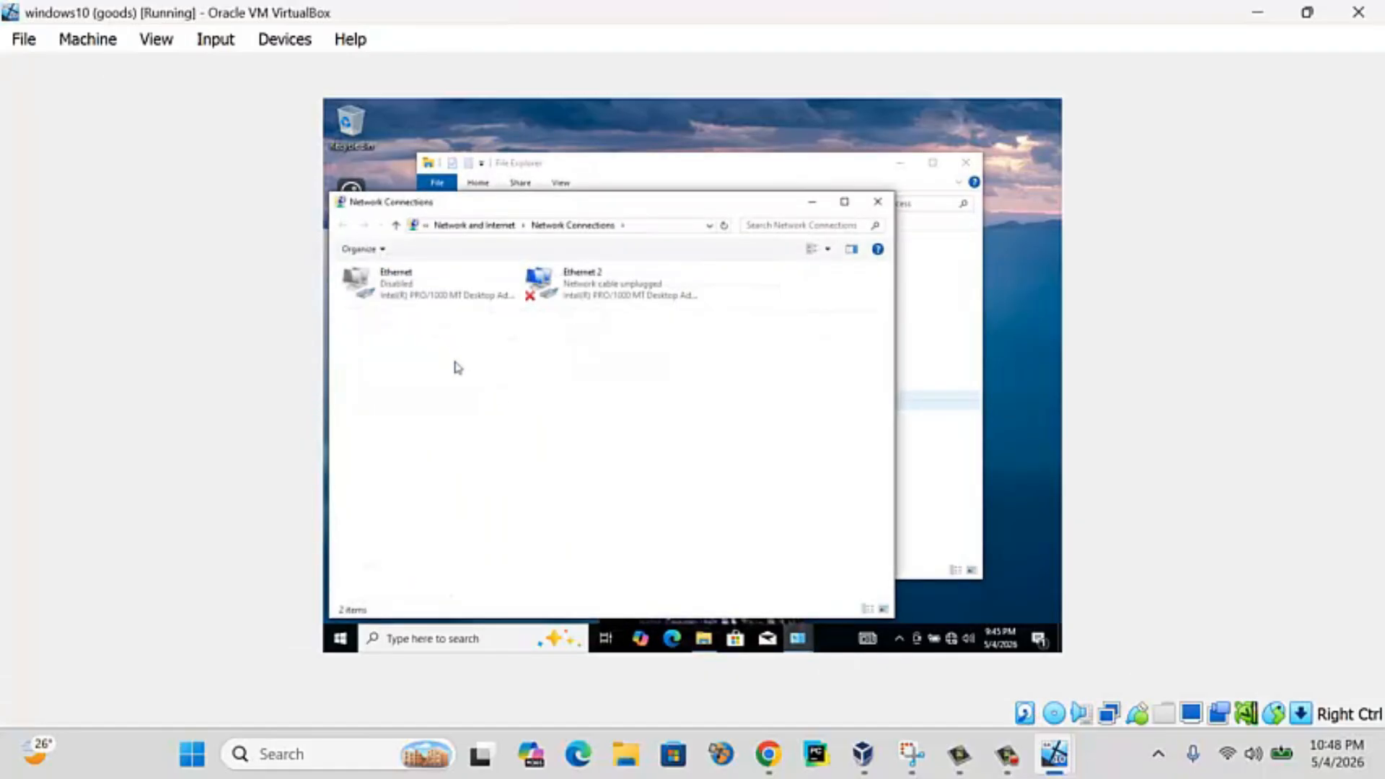
right_click(408, 292)
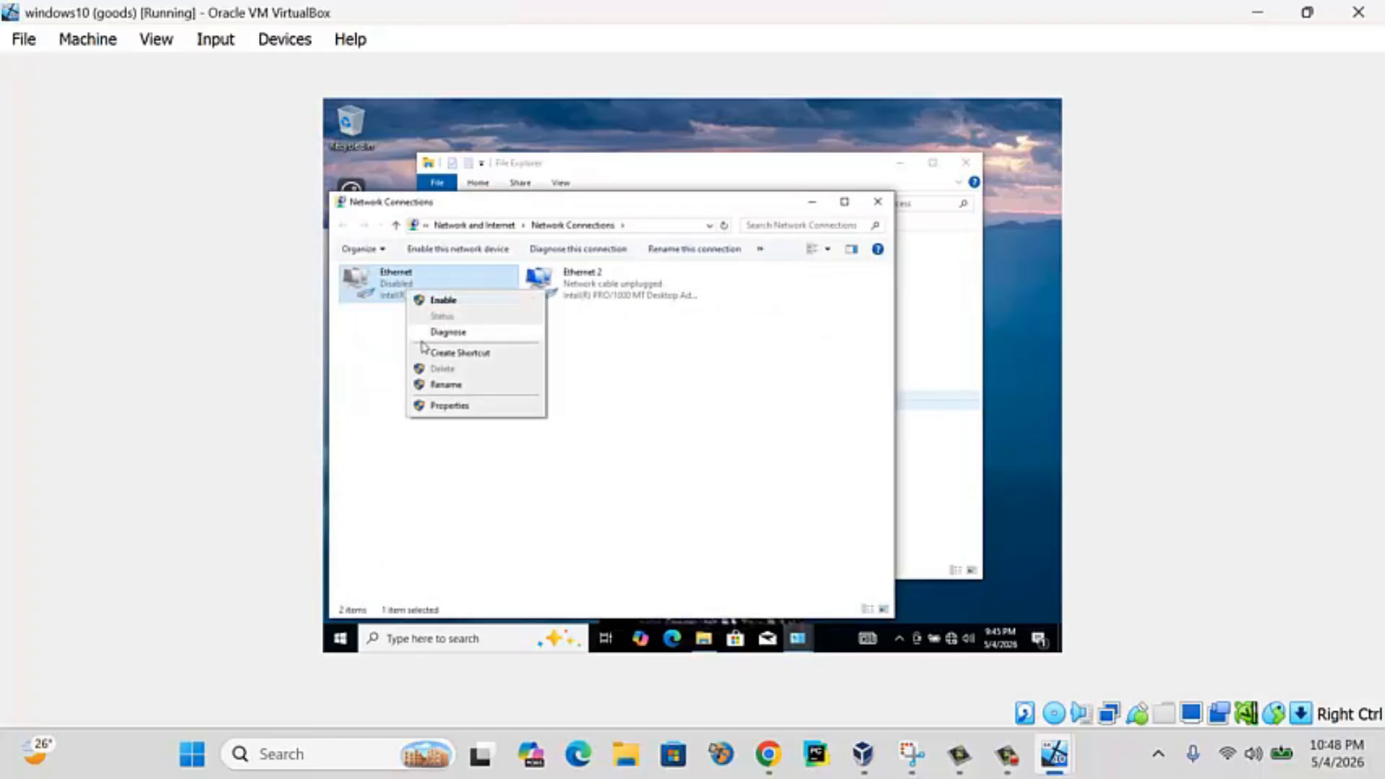
click(468, 406)
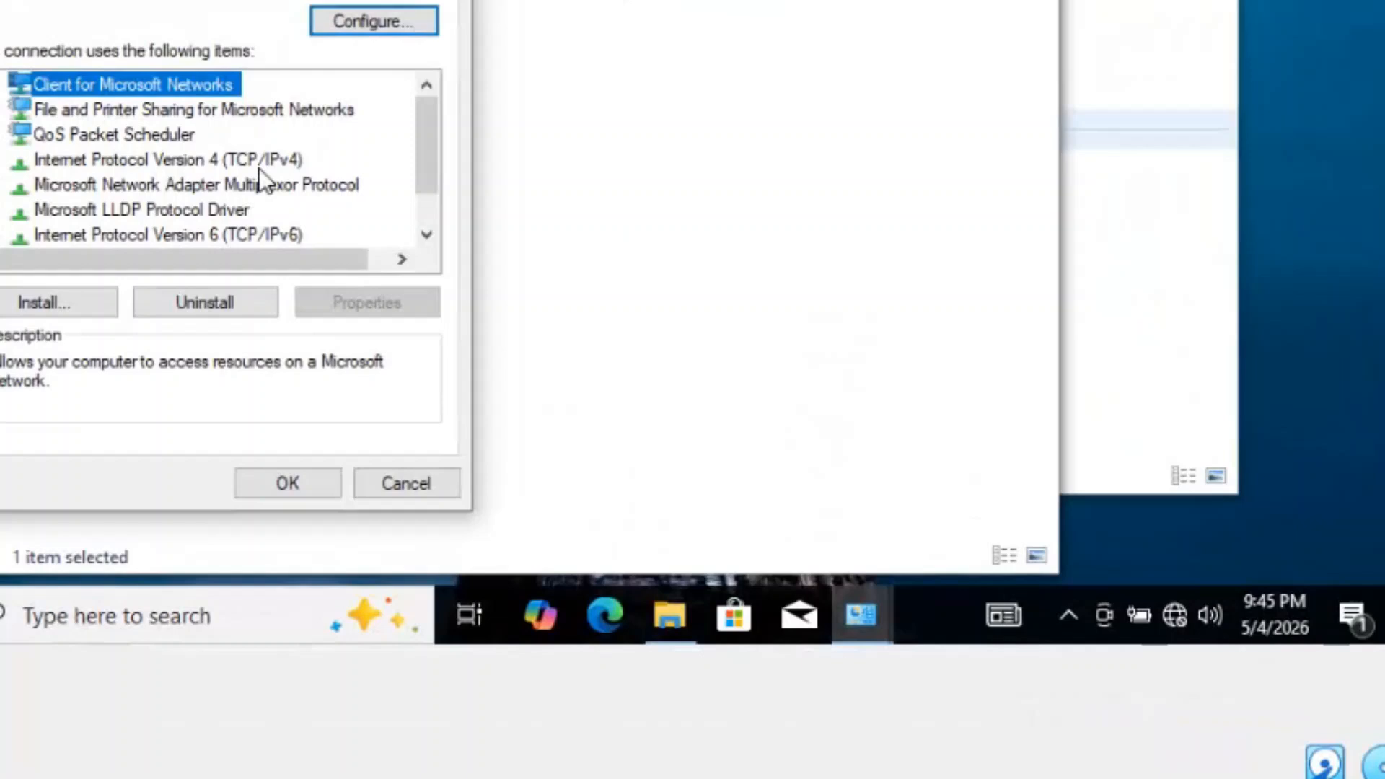
click(501, 412)
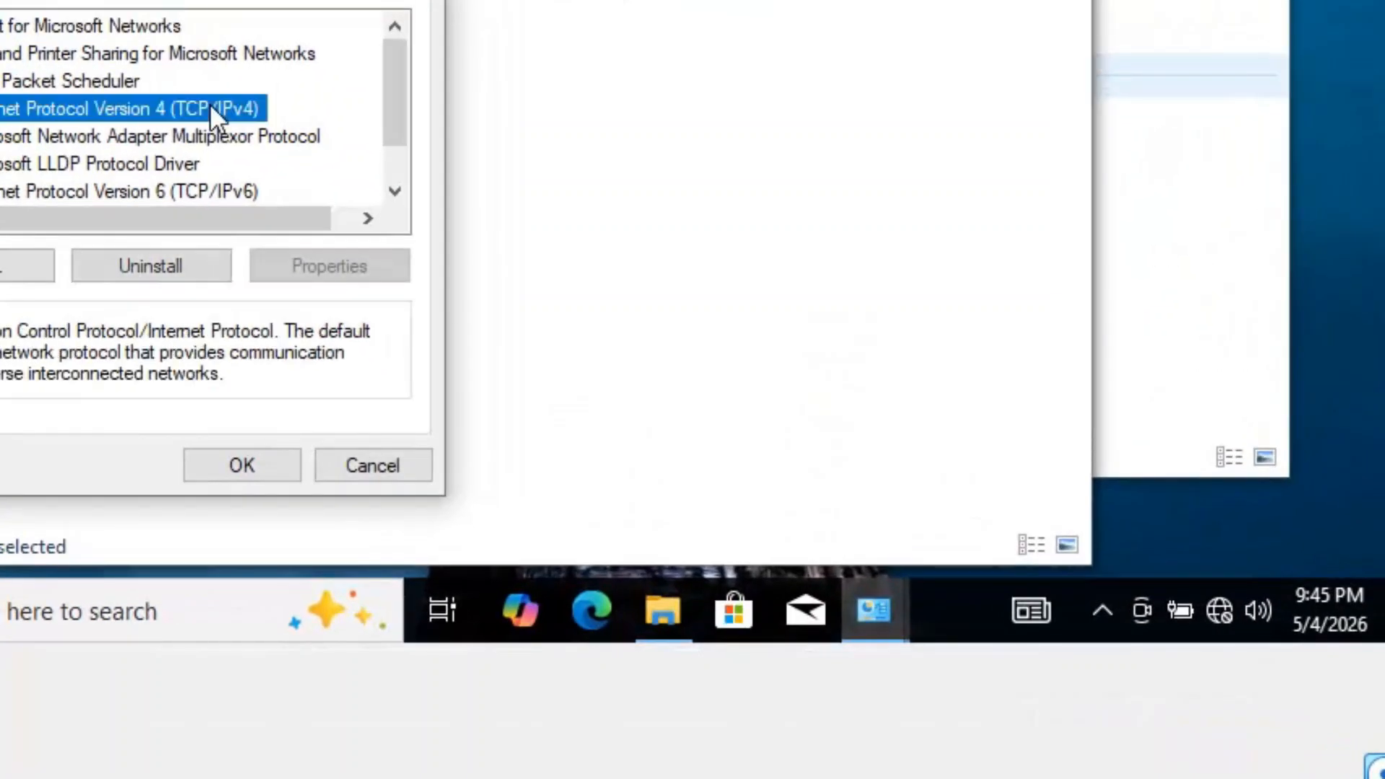
click(340, 270)
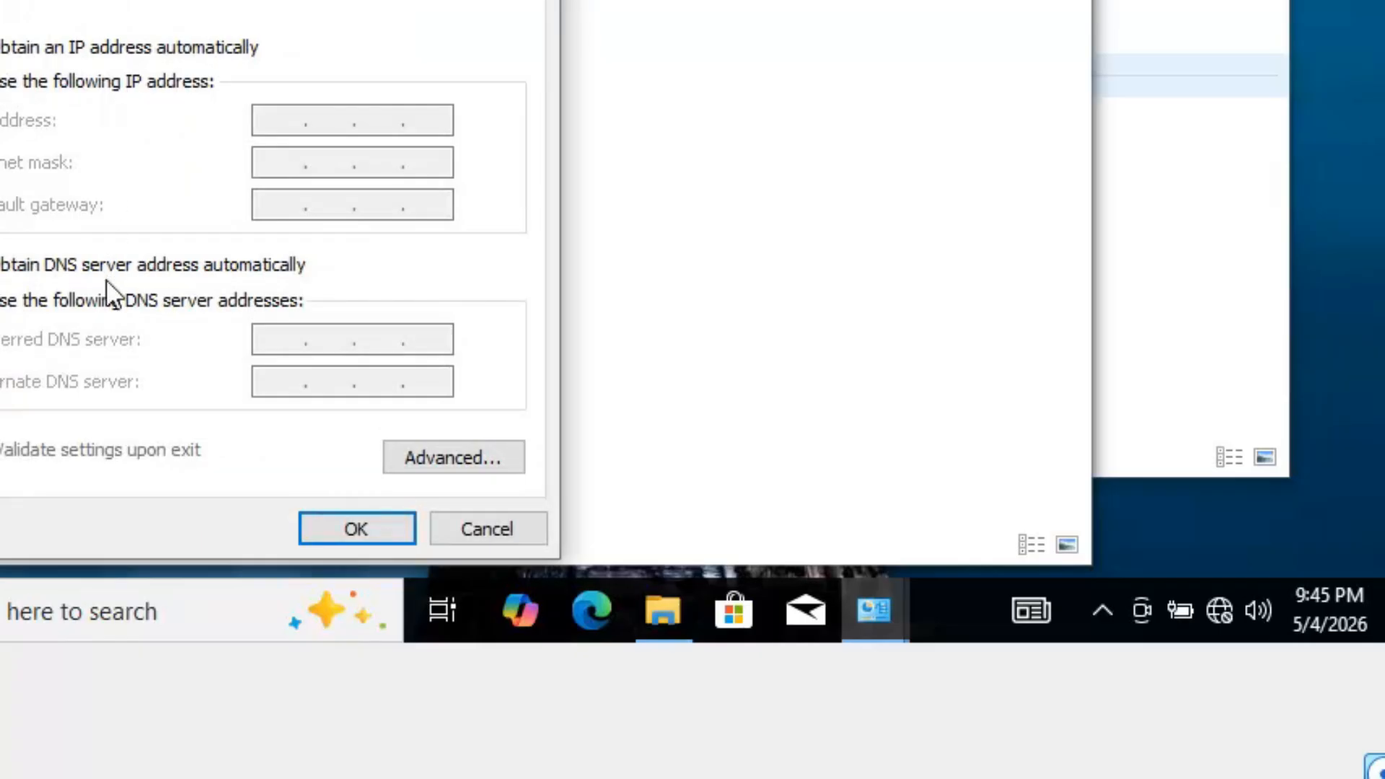
click(107, 298)
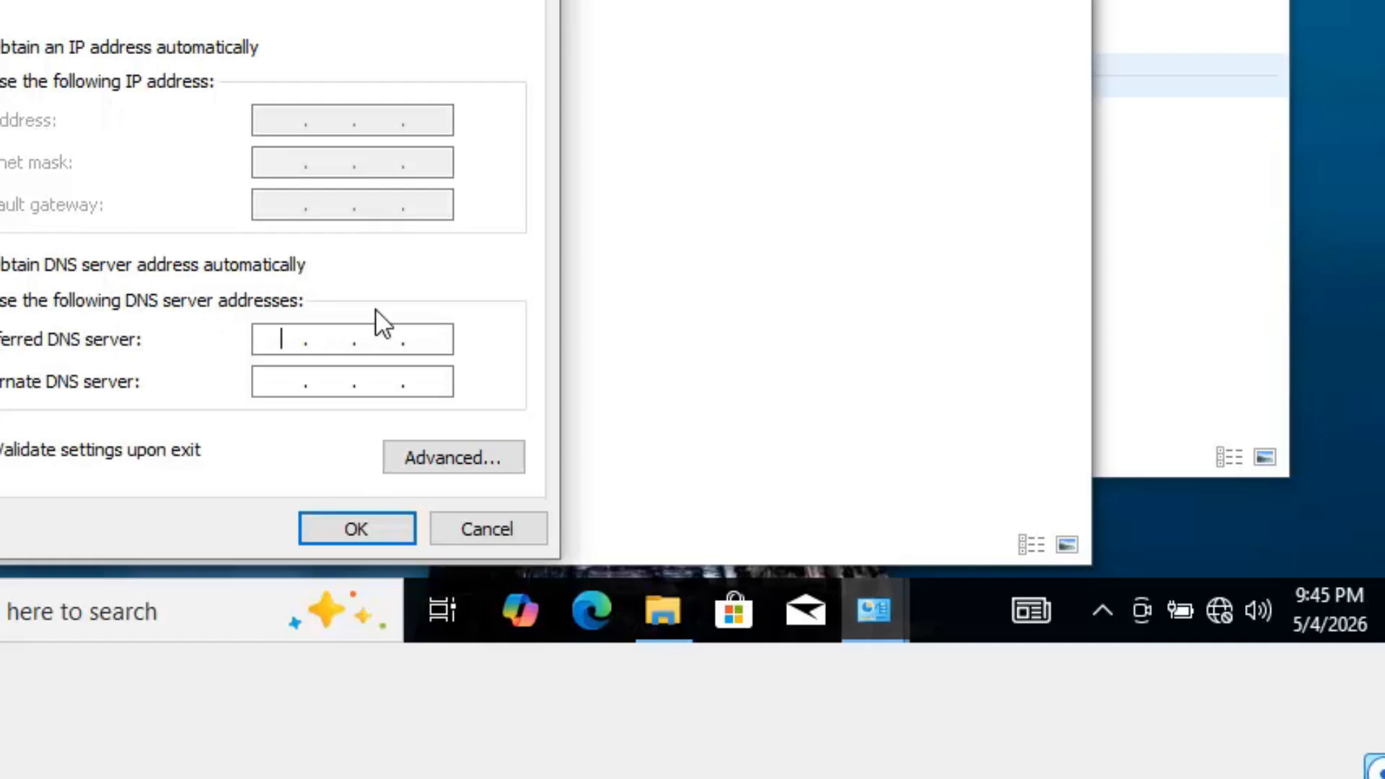
text(10.0.2.15)
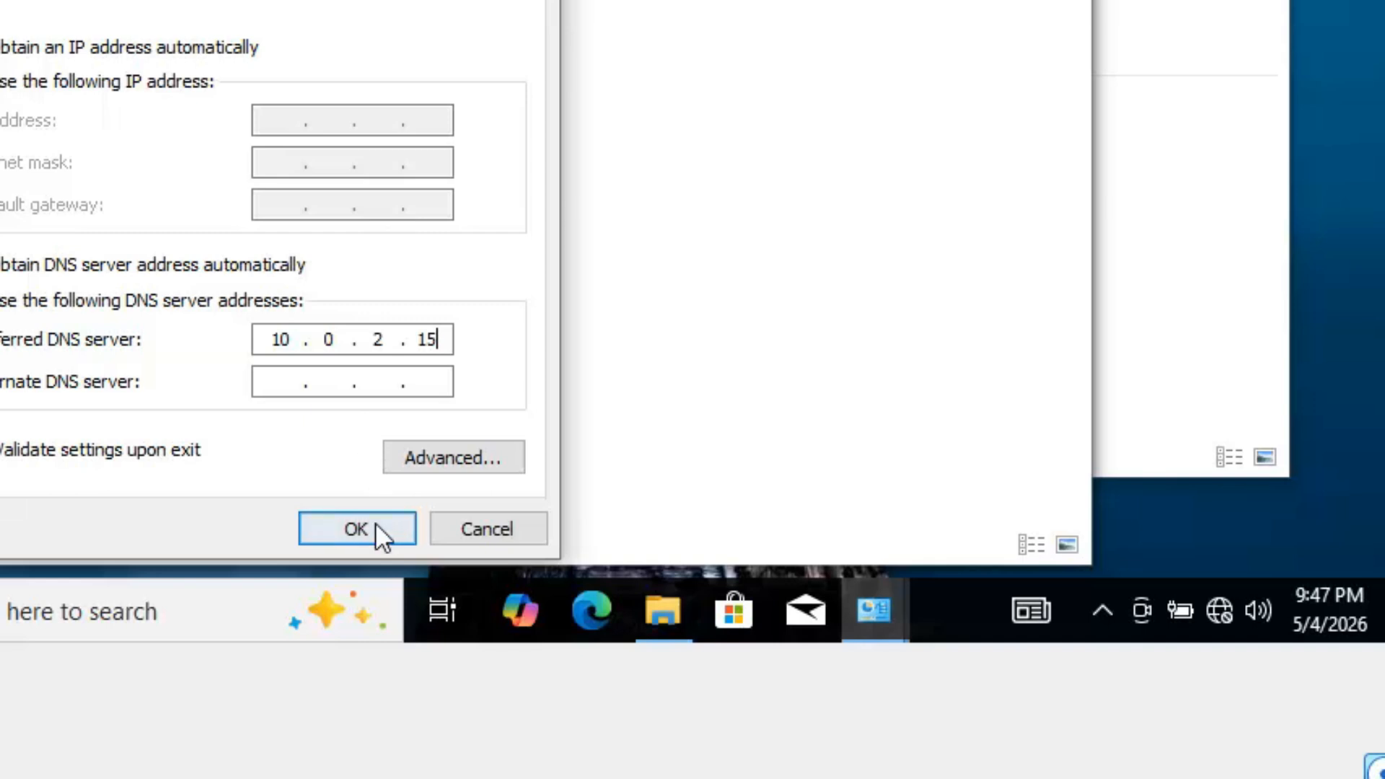
click(375, 530)
click(261, 477)
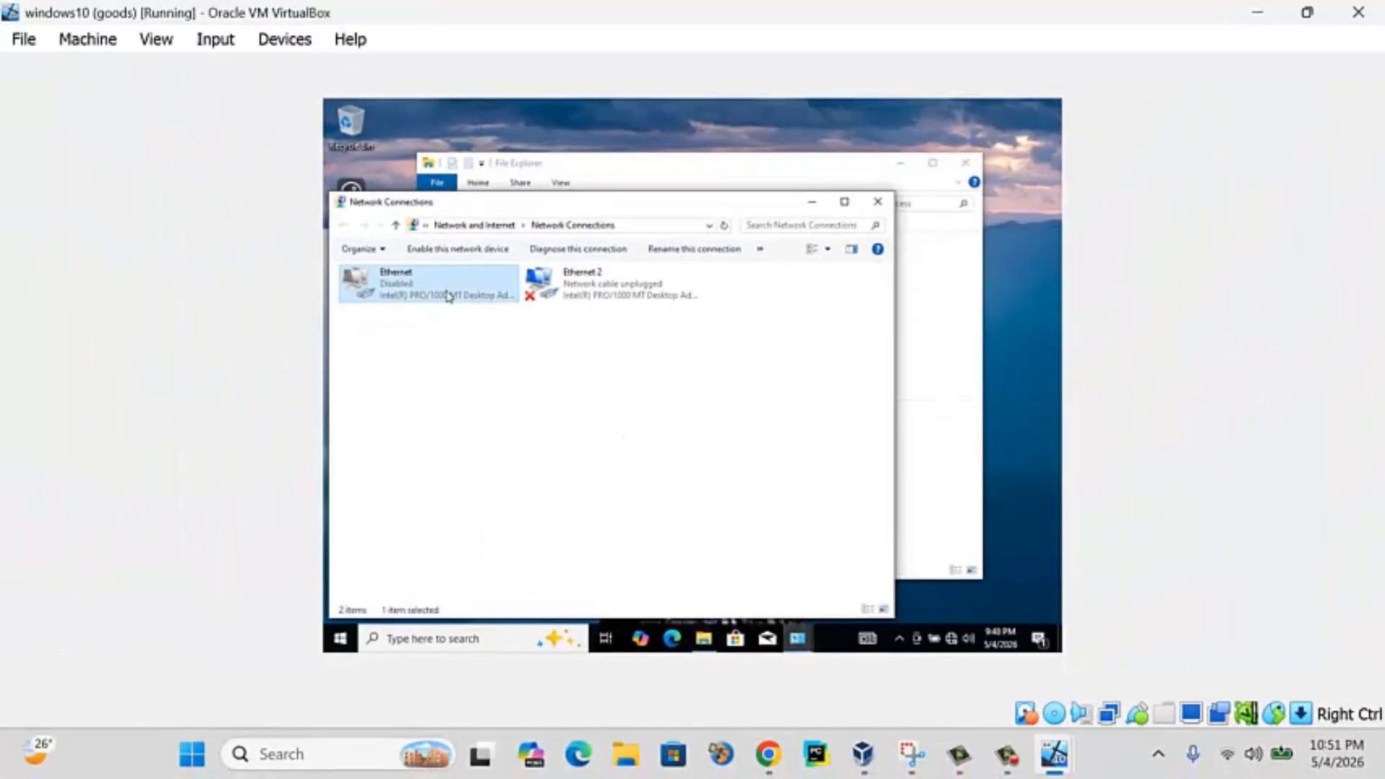
- Enable the Ethernet adapter and refresh the network connections list
right_click(448, 292)
click(482, 299)
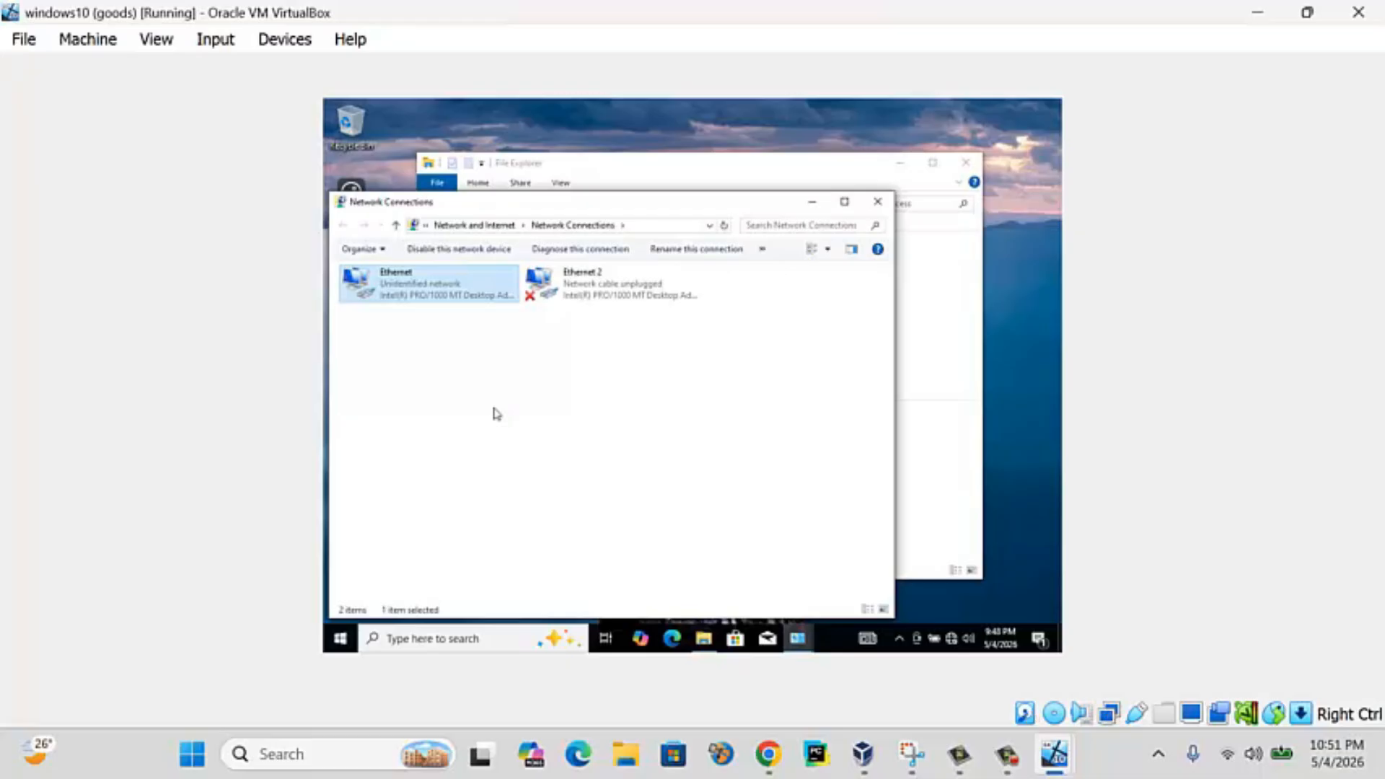
right_click(506, 352)
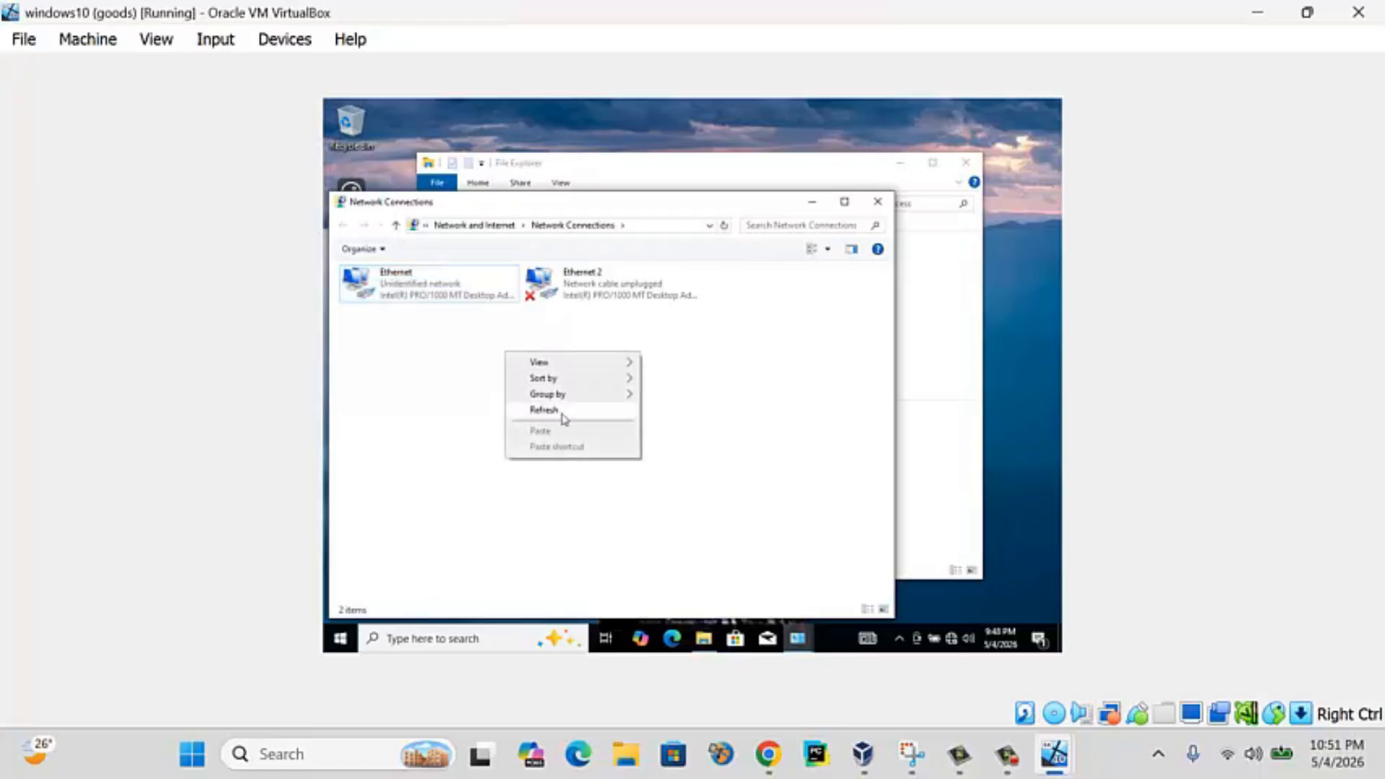
click(565, 407)
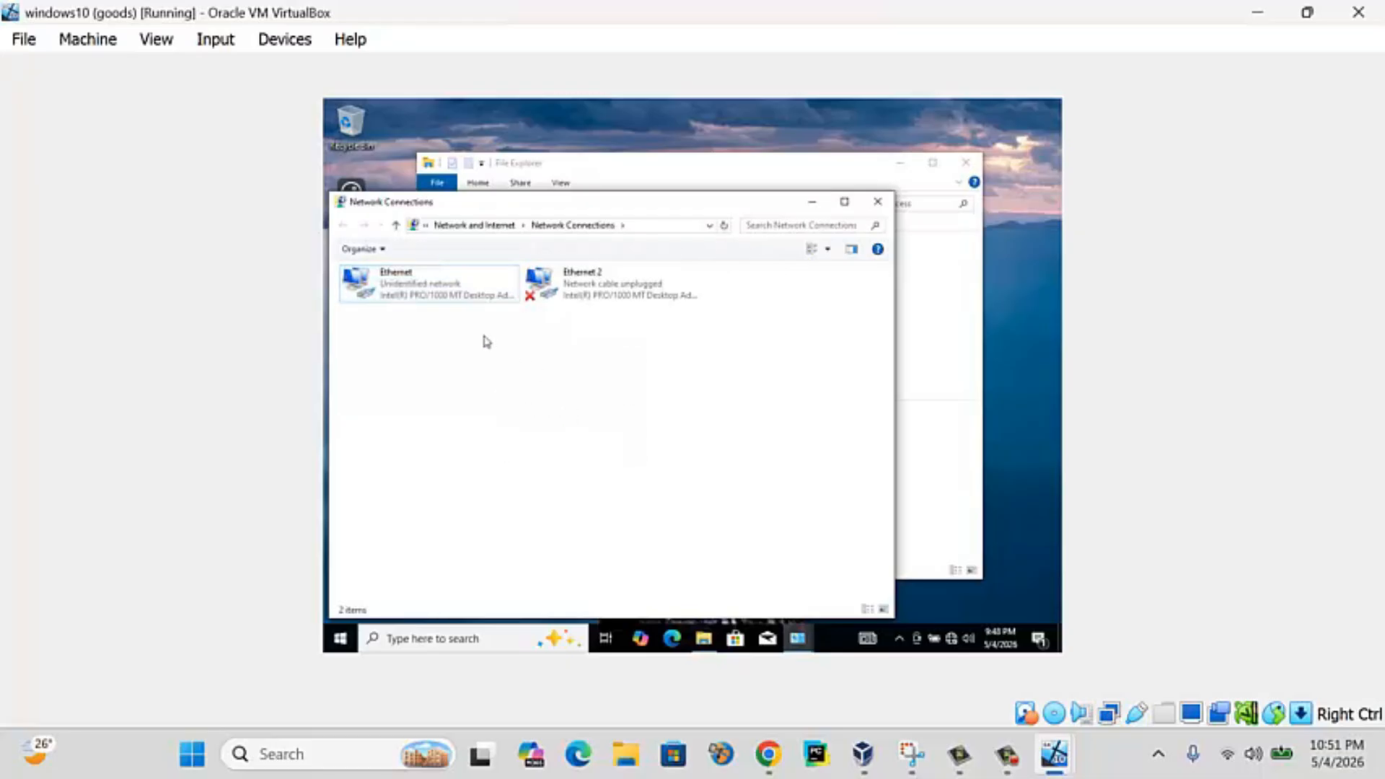
- Confirm the Ethernet IPv4 settings: automatic IP address with preferred DNS 10.0.2.15
right_click(438, 283)
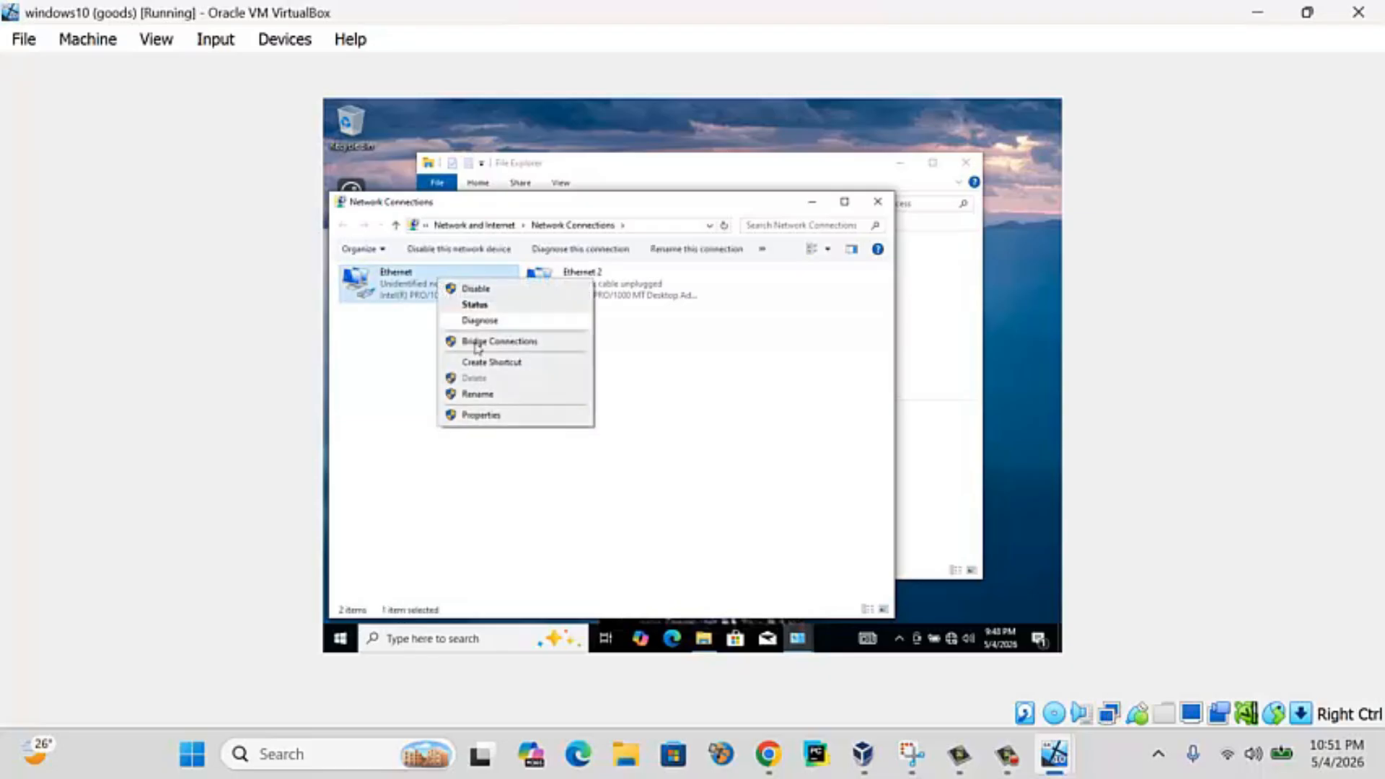
click(505, 415)
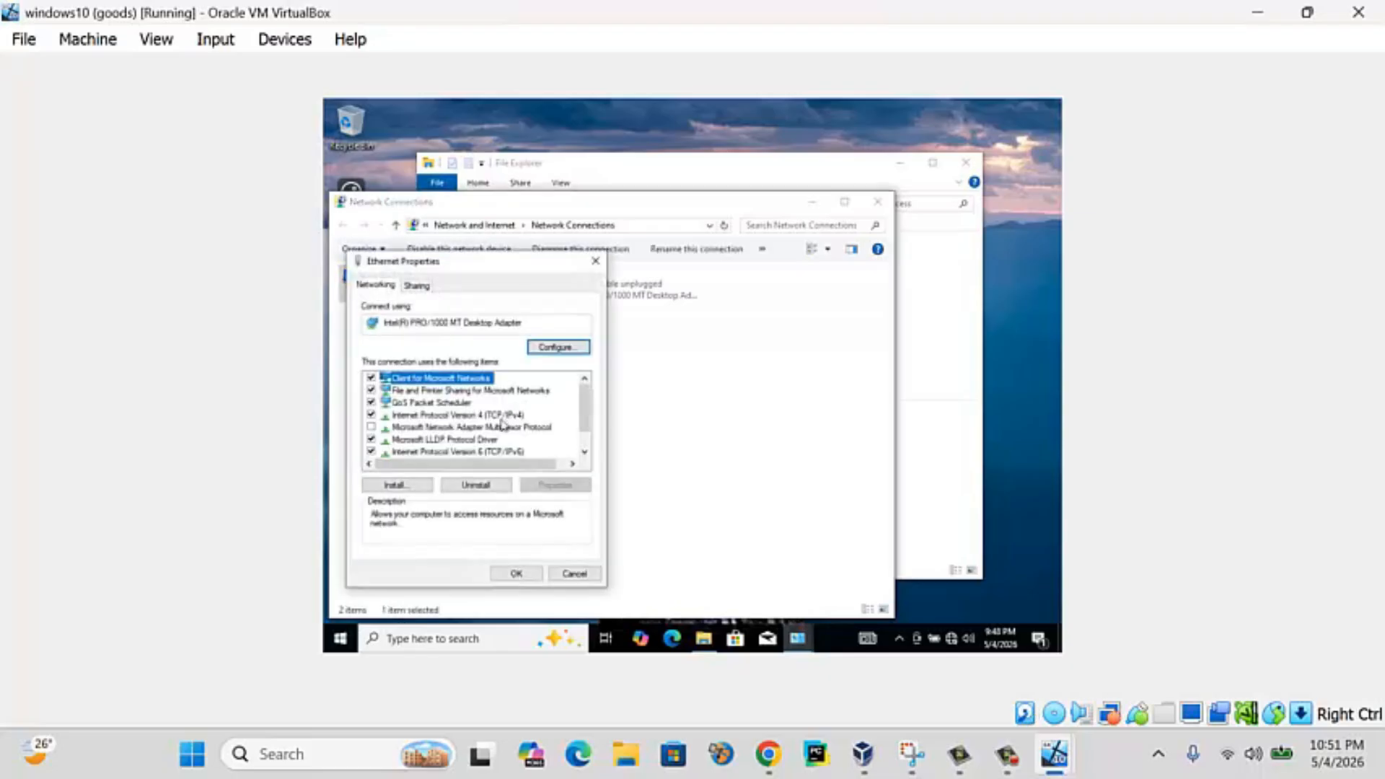
click(505, 416)
click(554, 486)
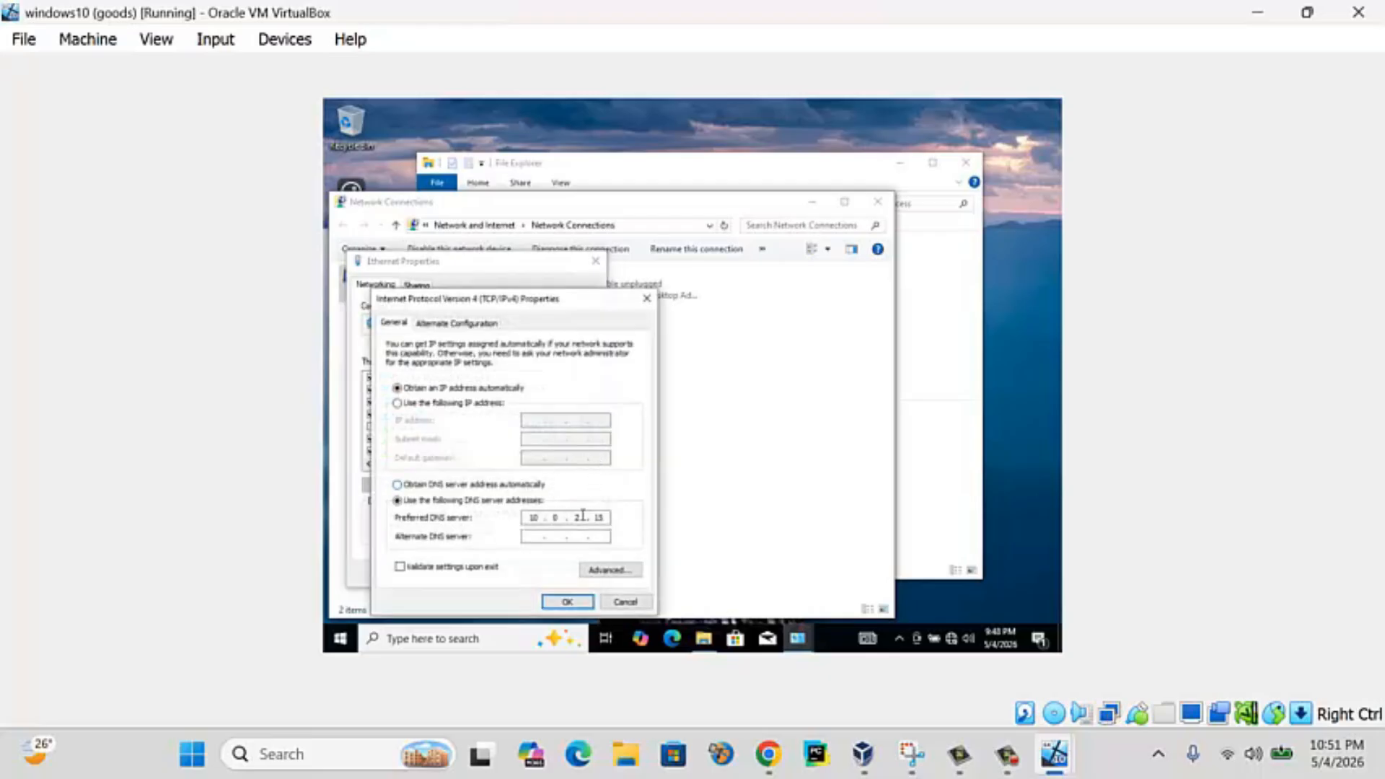
click(568, 601)
click(518, 574)
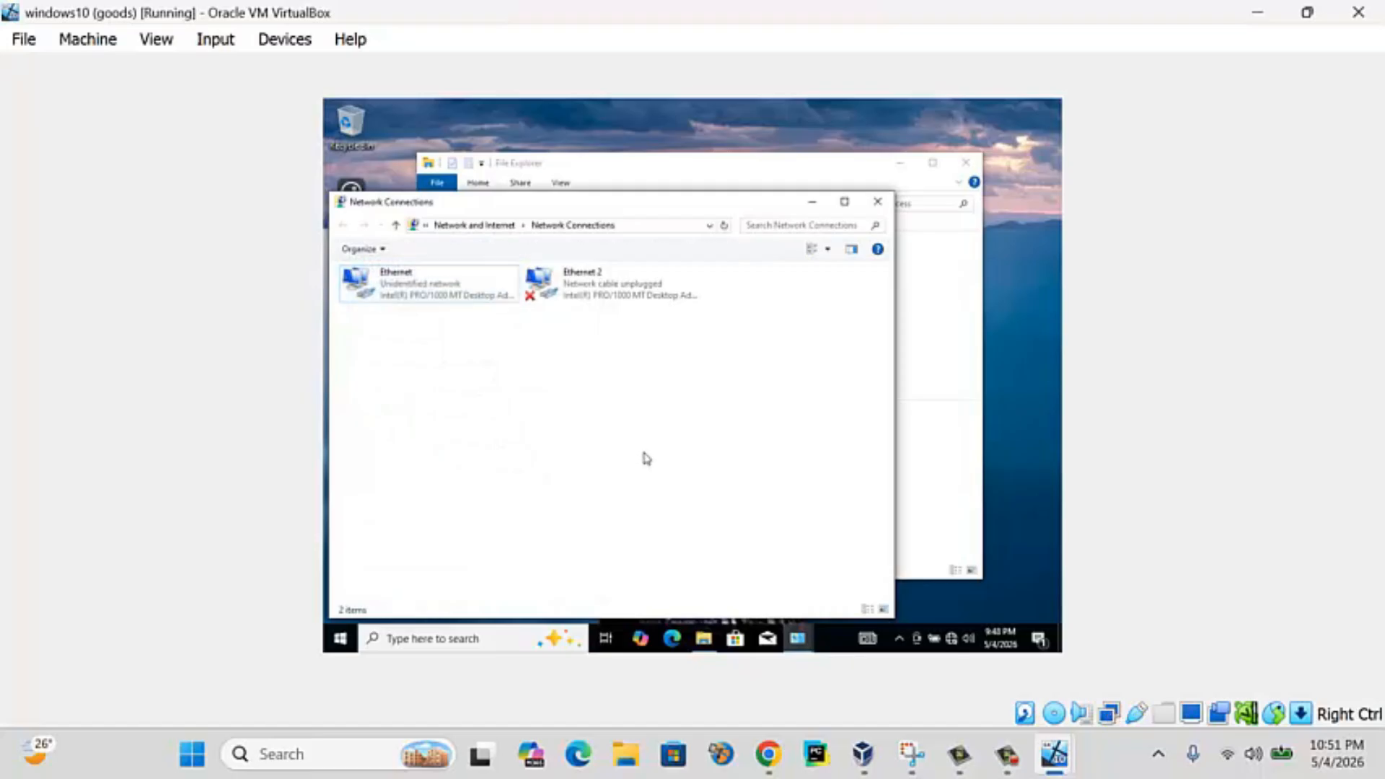
key(super+r)
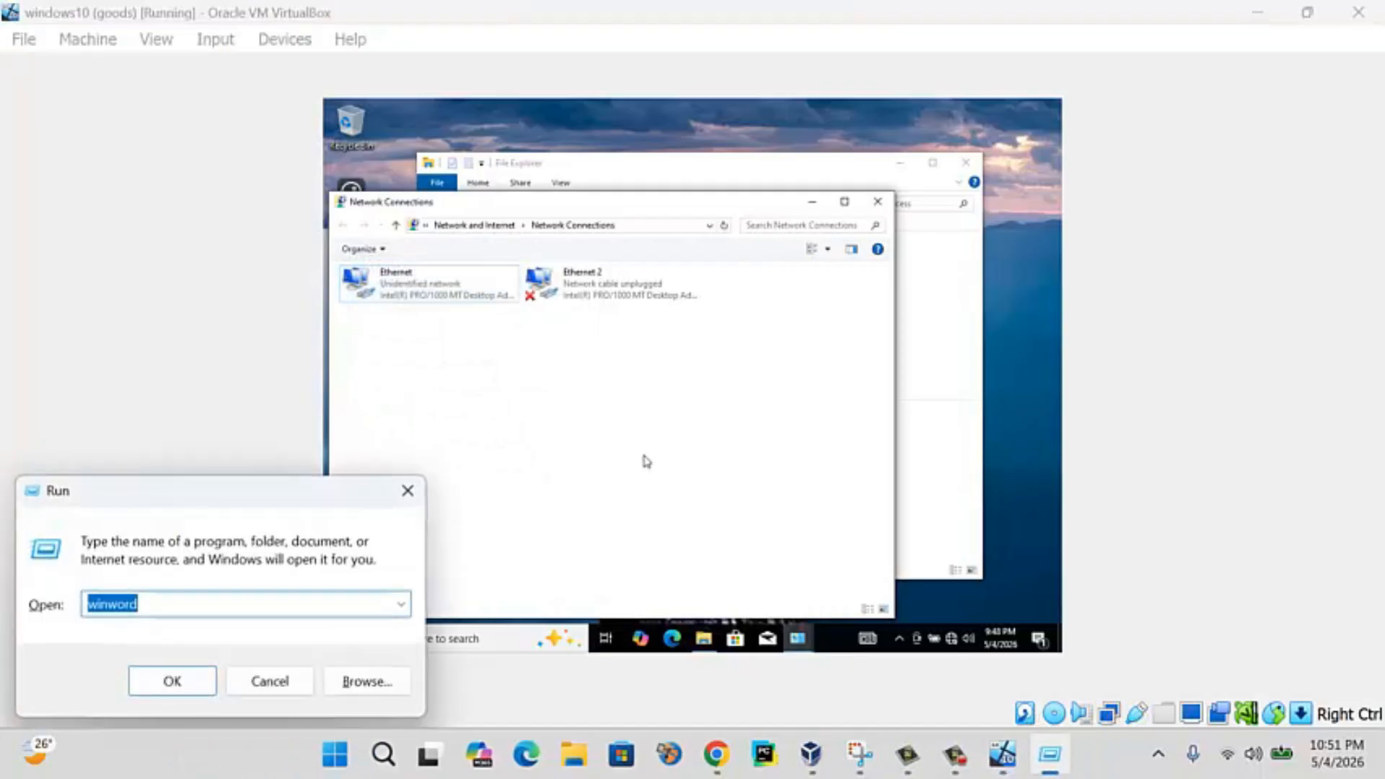
- In Command Prompt, run ipconfig and ping the server at 10.0.2.15
key(Escape)
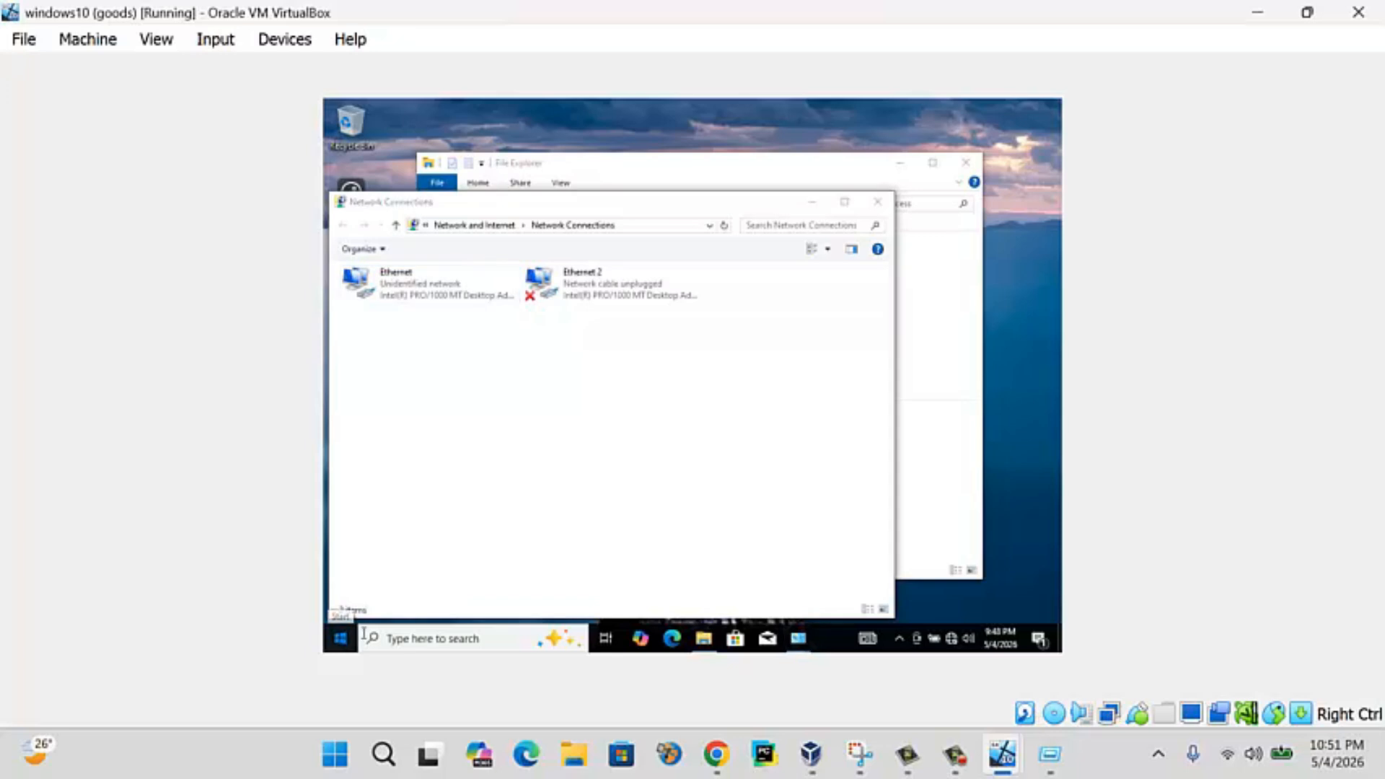
click(340, 638)
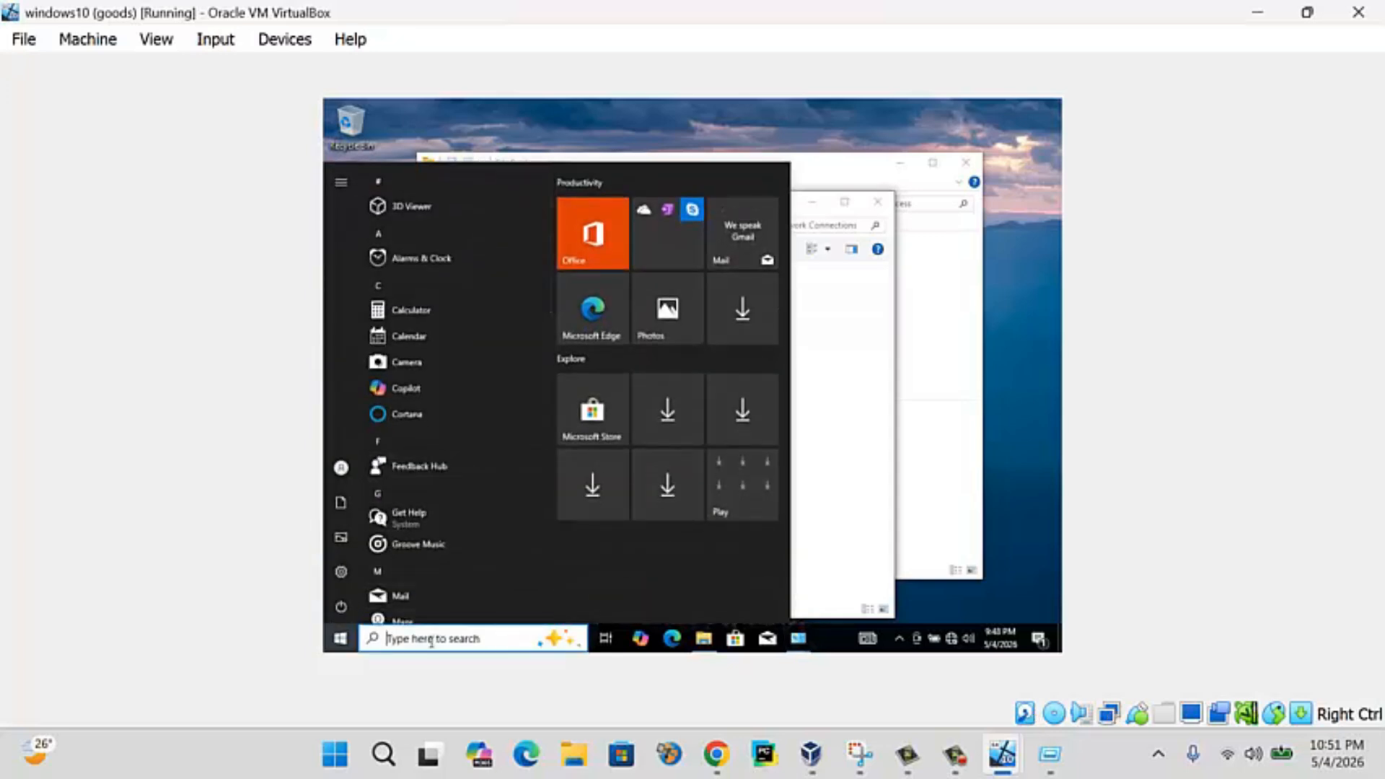
click(431, 641)
text(cmd)
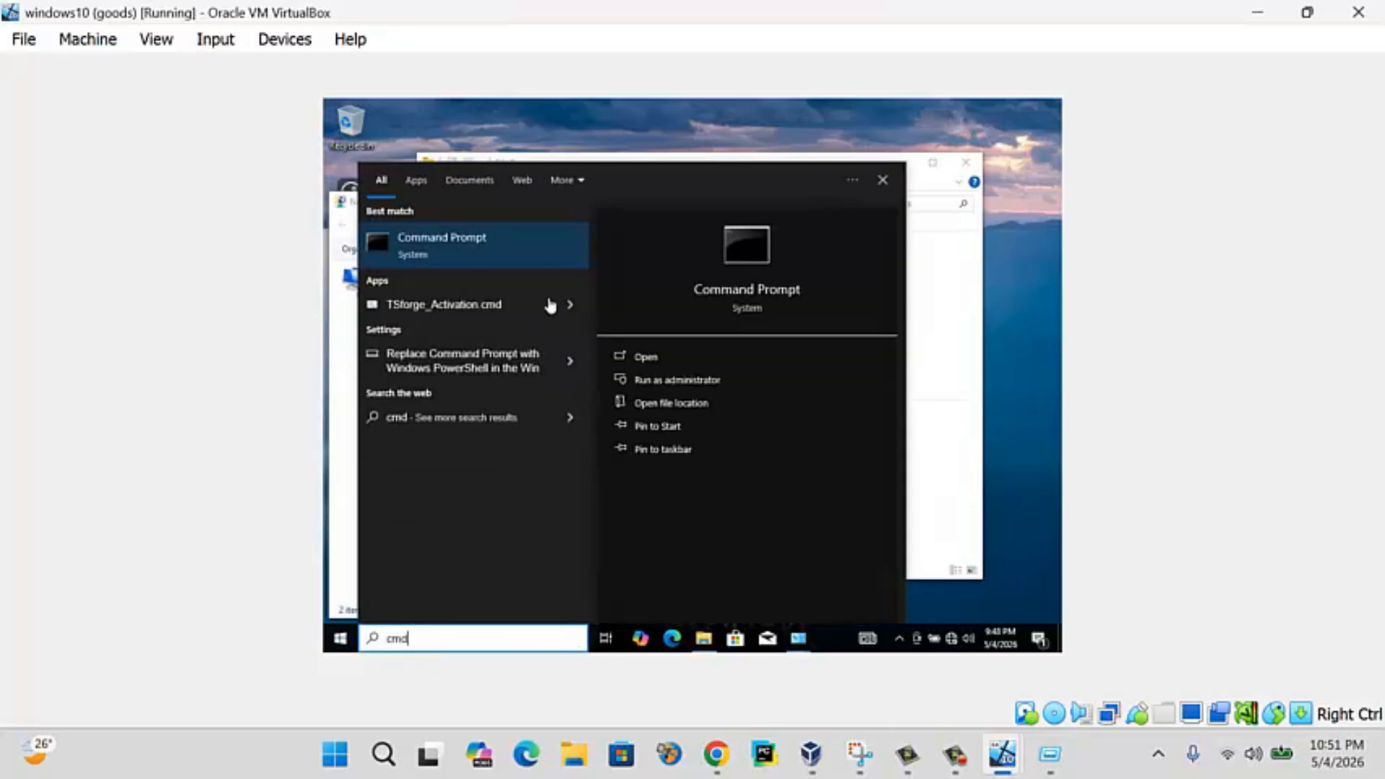
click(519, 256)
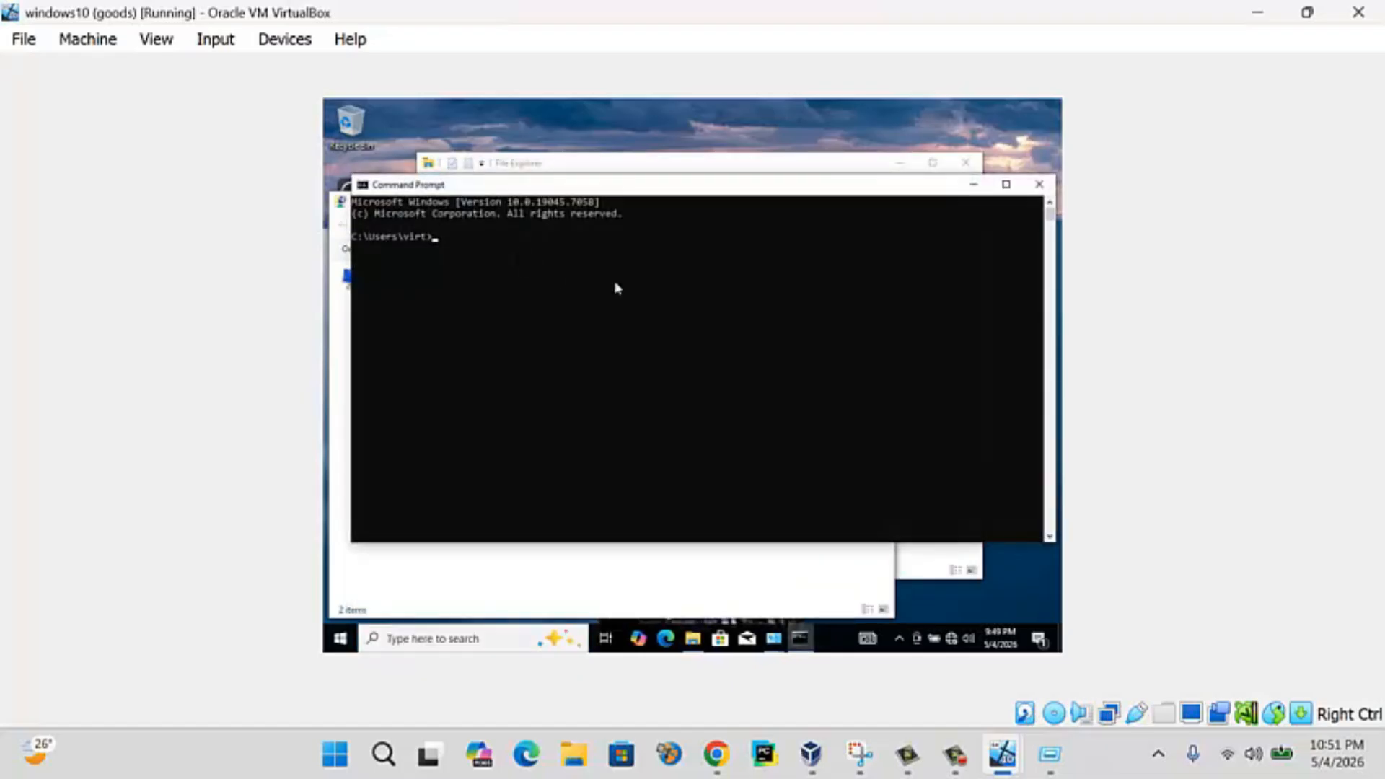
text(ipconfig)
key(Return)
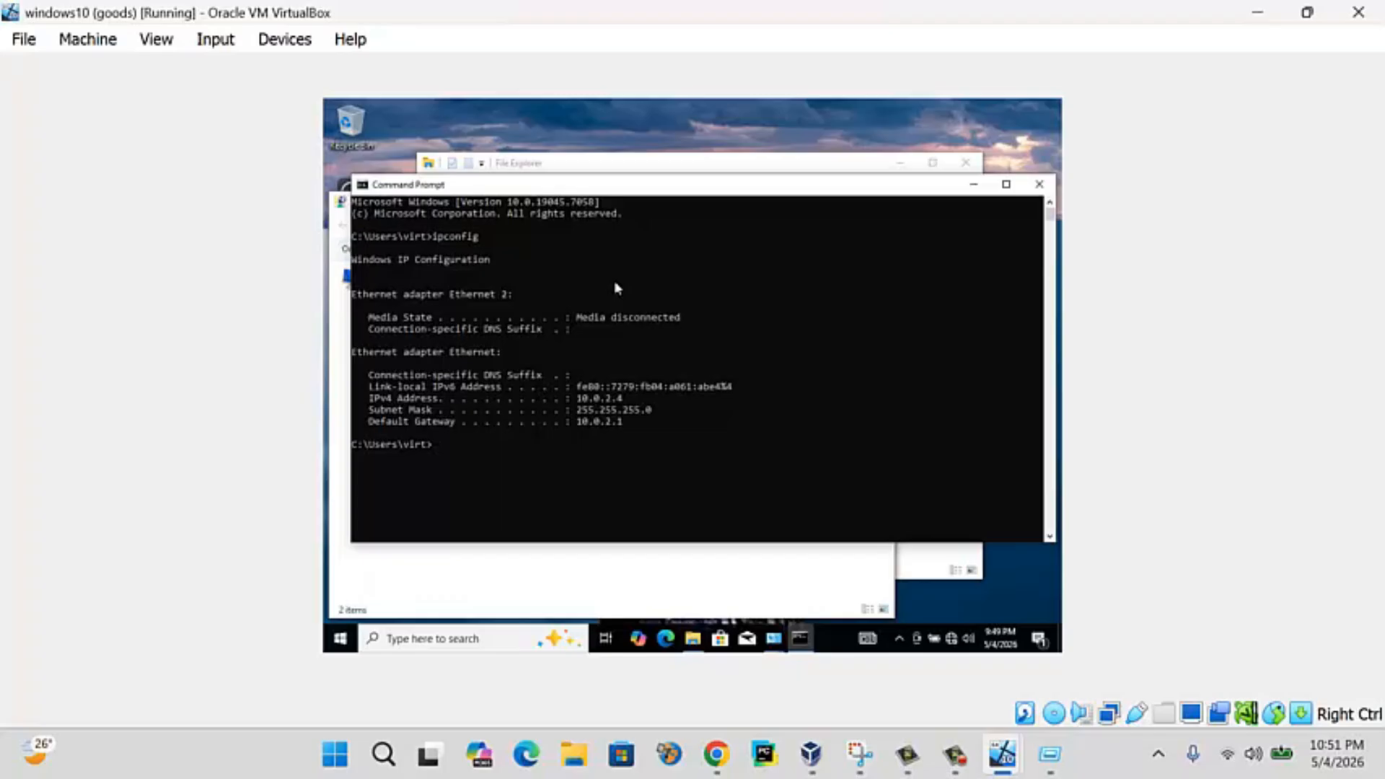
text(ping 10.0.2.15)
key(Return)
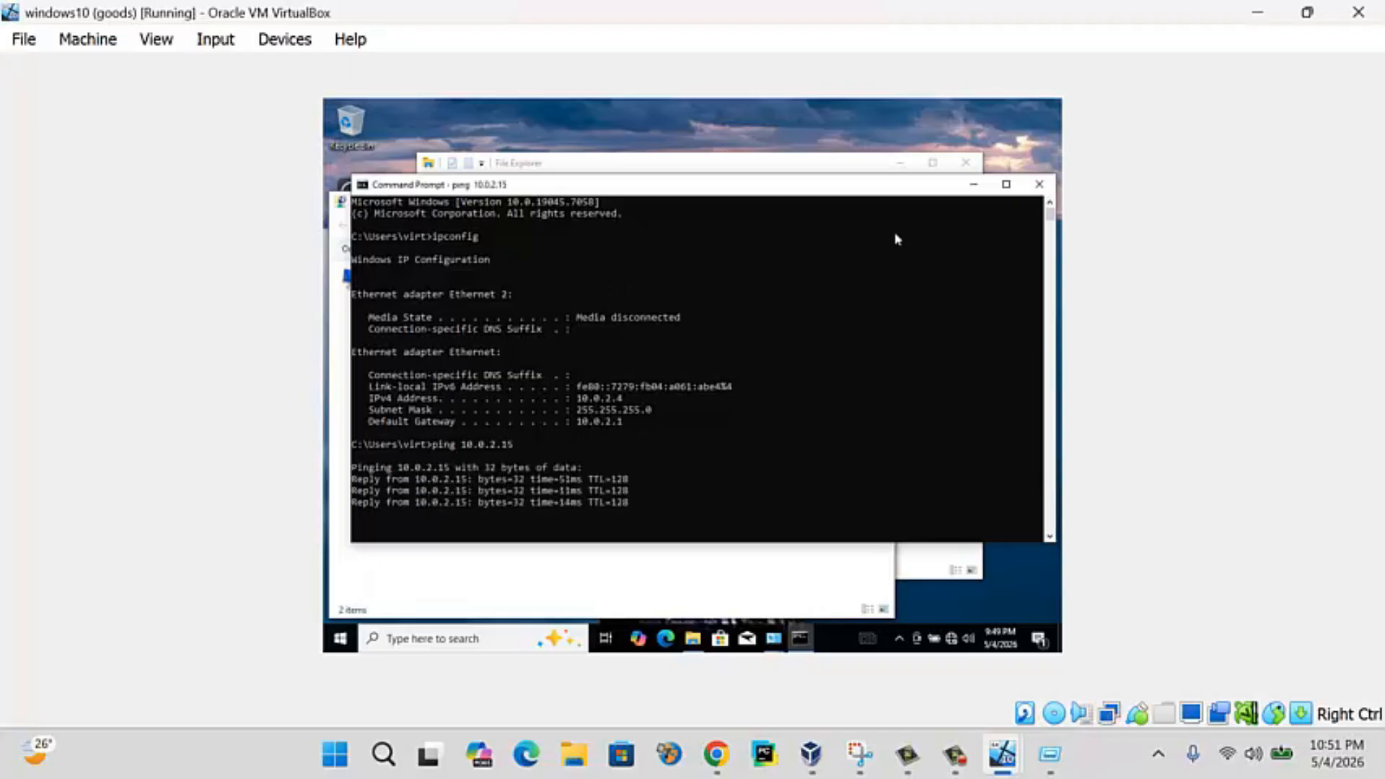
- Close Command Prompt and restart the Ethernet adapter by disabling and re-enabling it
click(1039, 184)
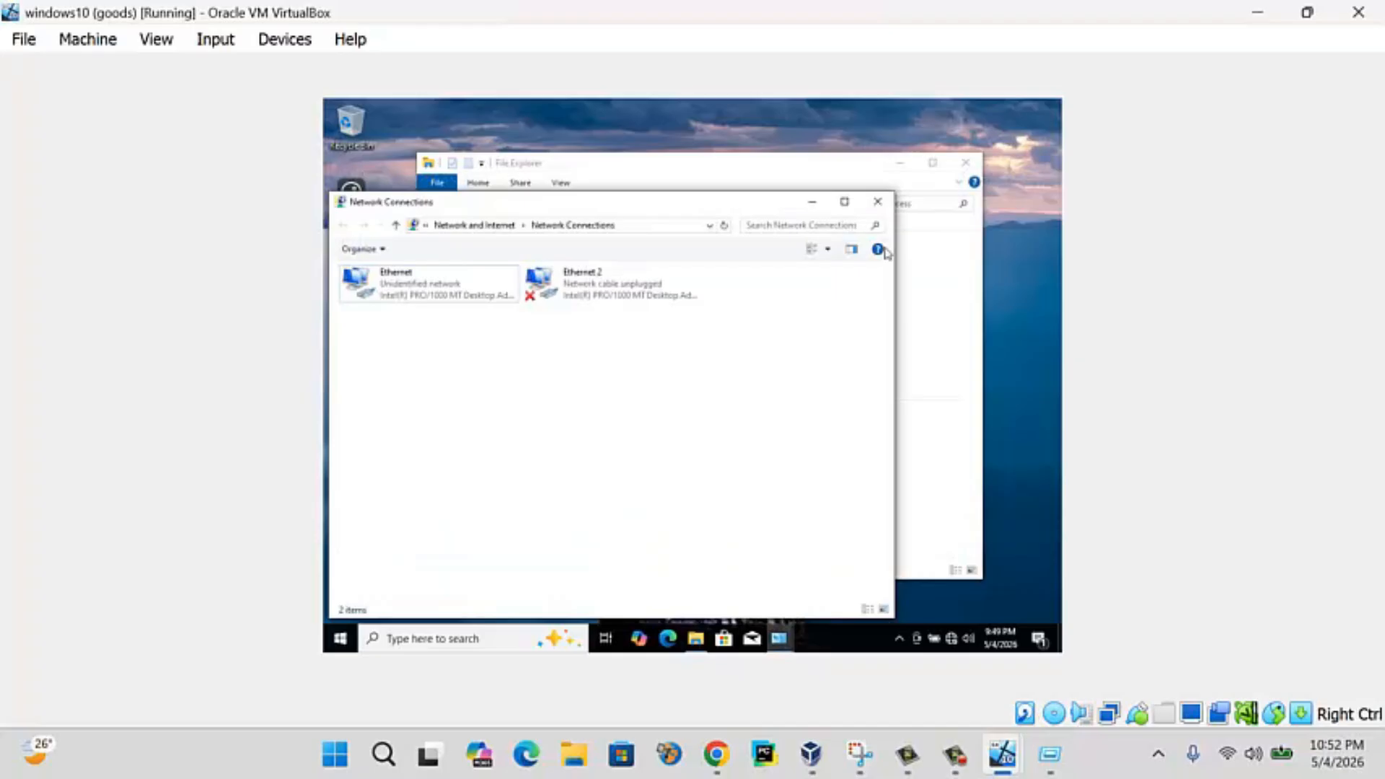
right_click(428, 292)
click(454, 304)
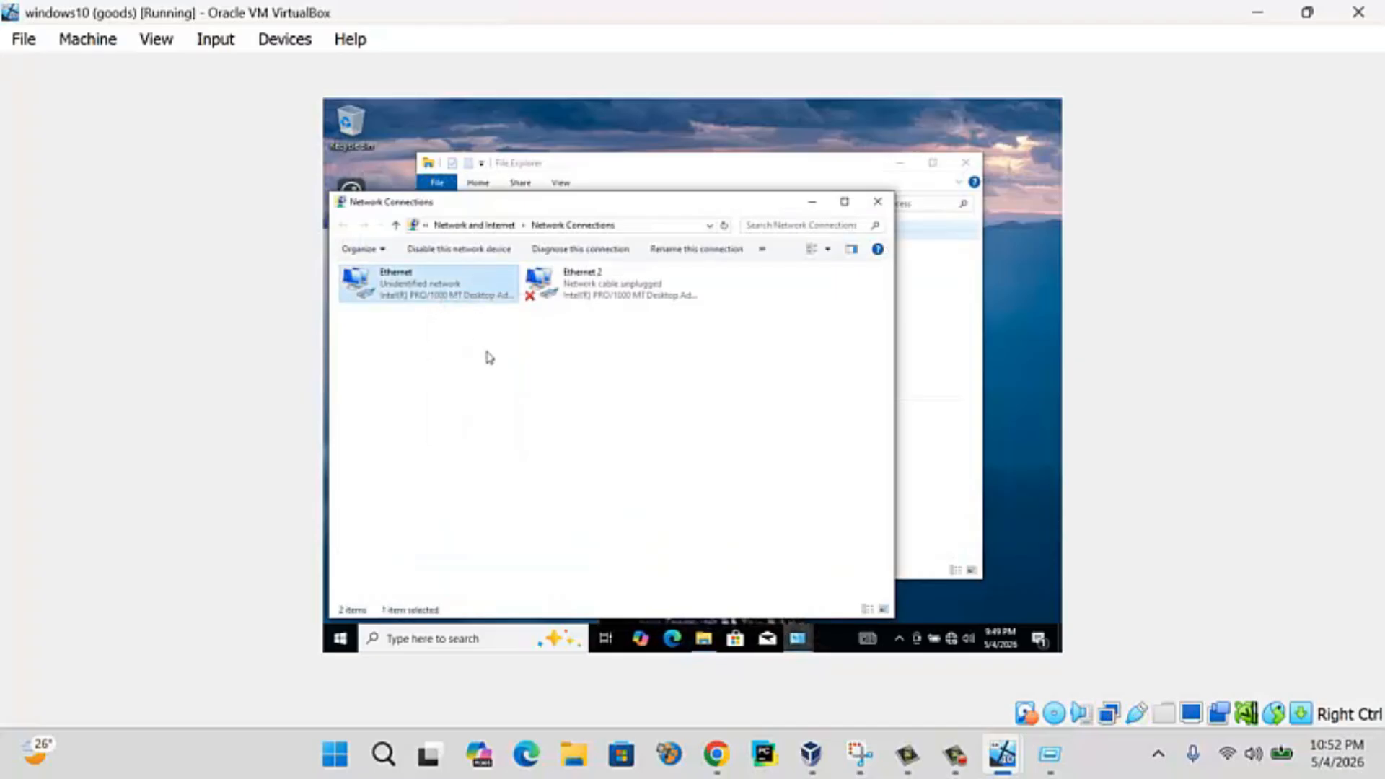
right_click(419, 288)
click(453, 297)
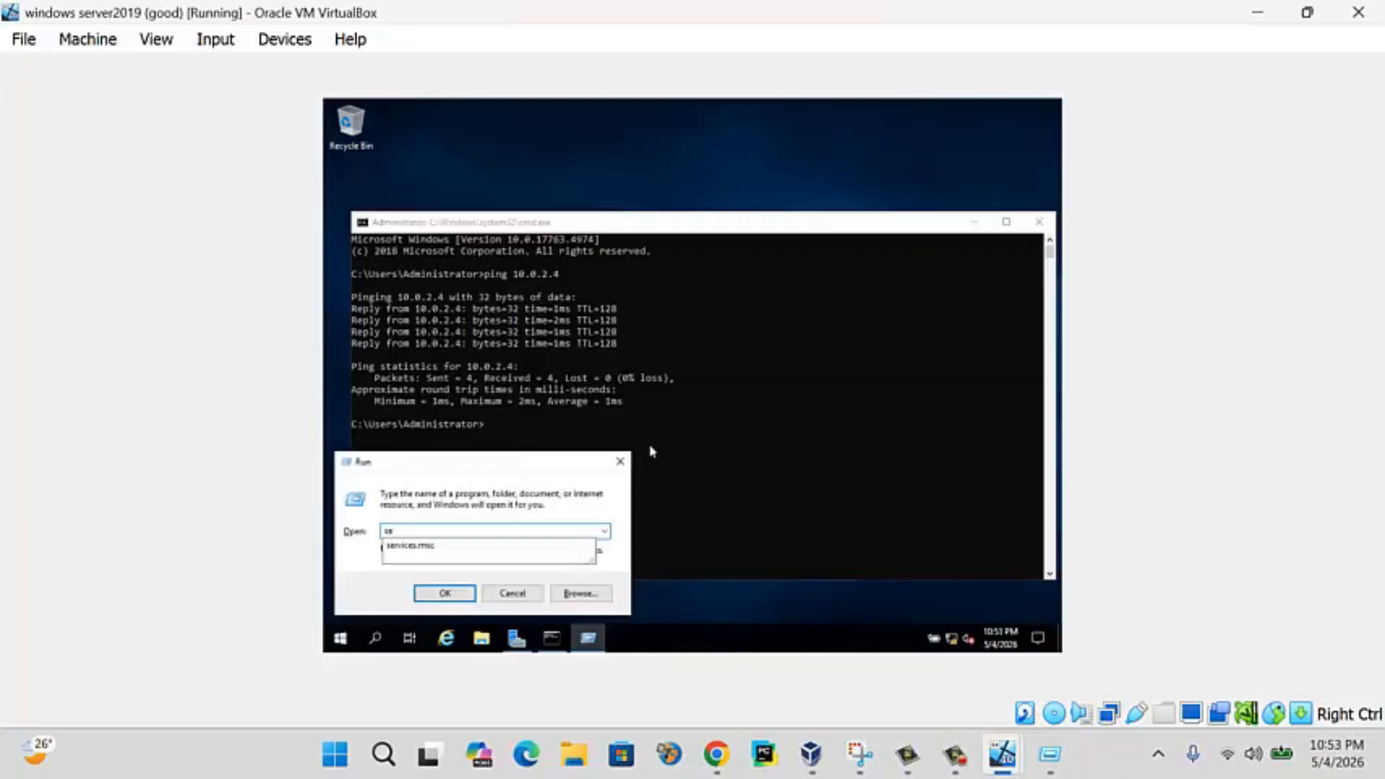
- Open Services and start the Function Discovery Resource Publication service
key(Down)
key(Return)
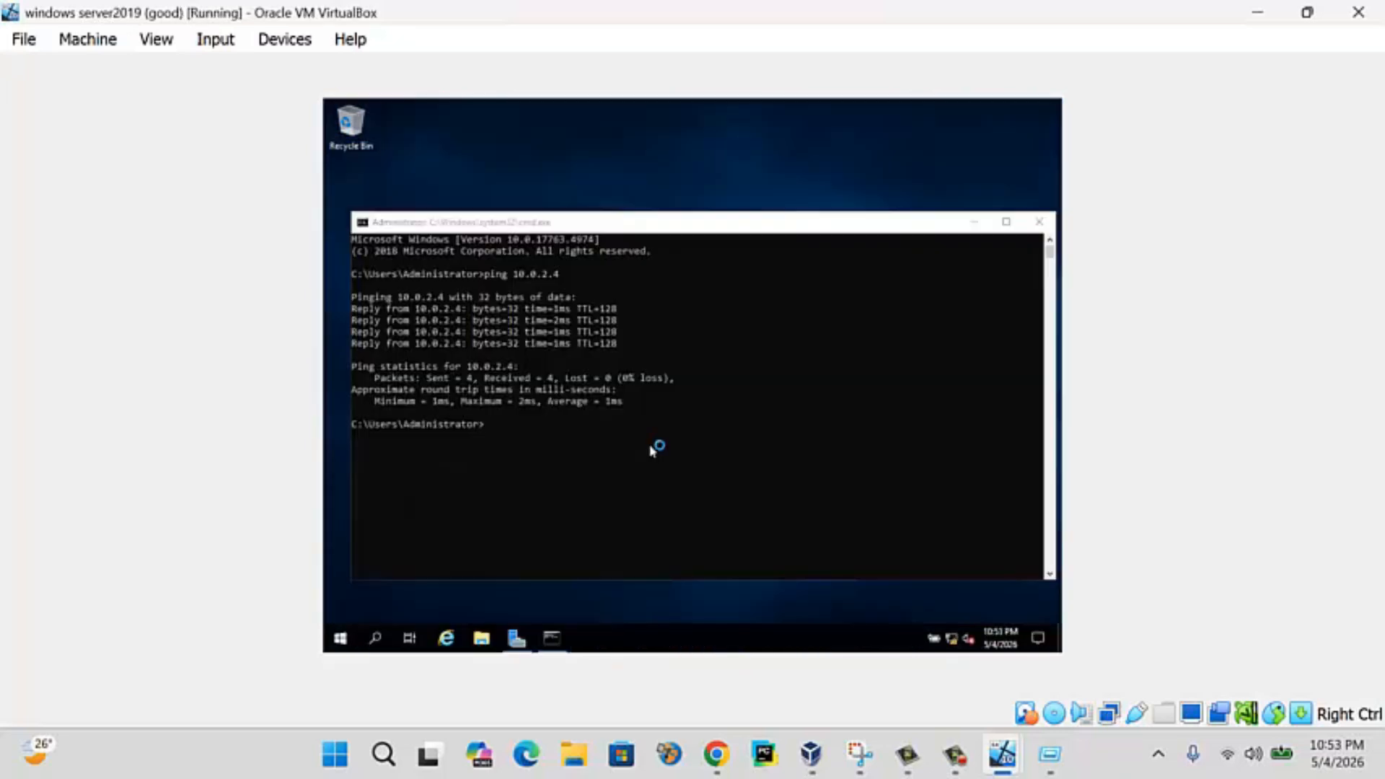
click(560, 419)
scroll(562, 426, down, 2)
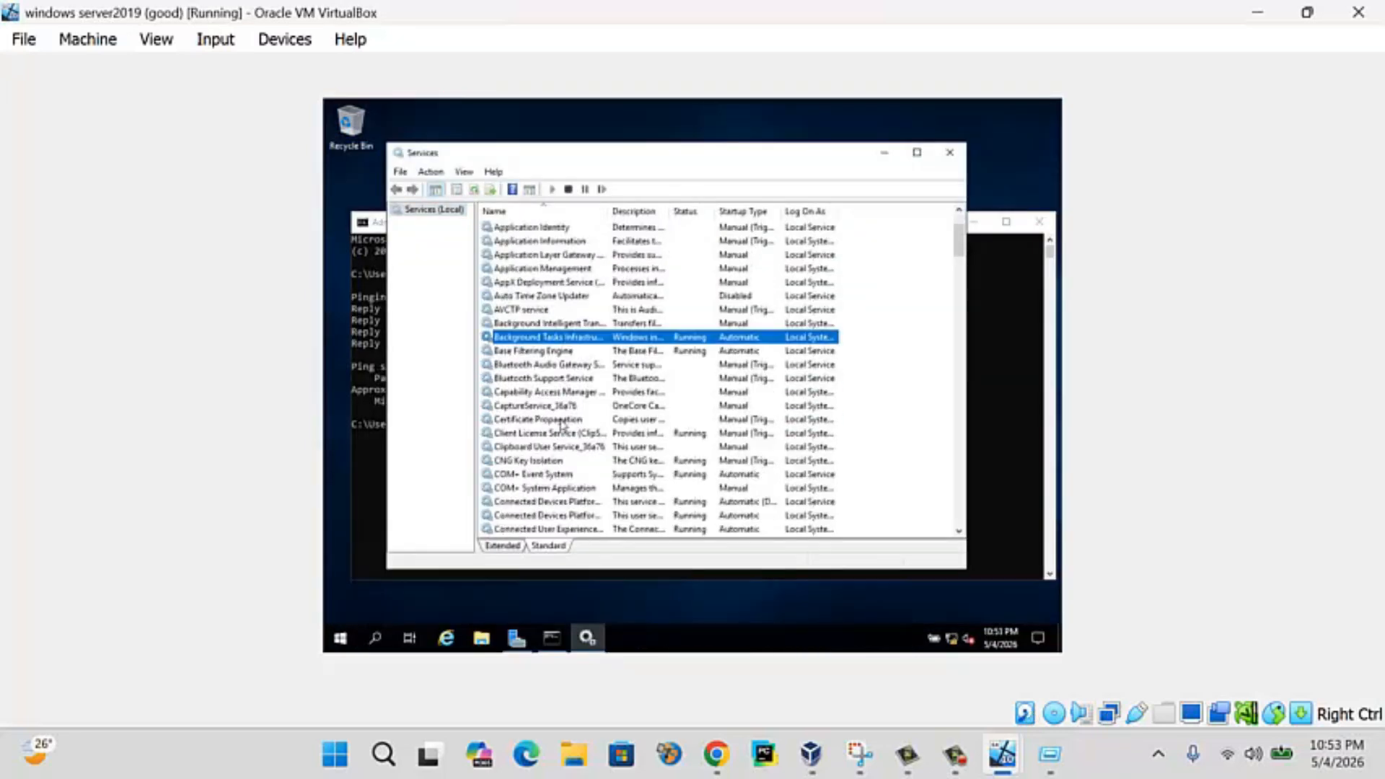
scroll(559, 447, down, 9)
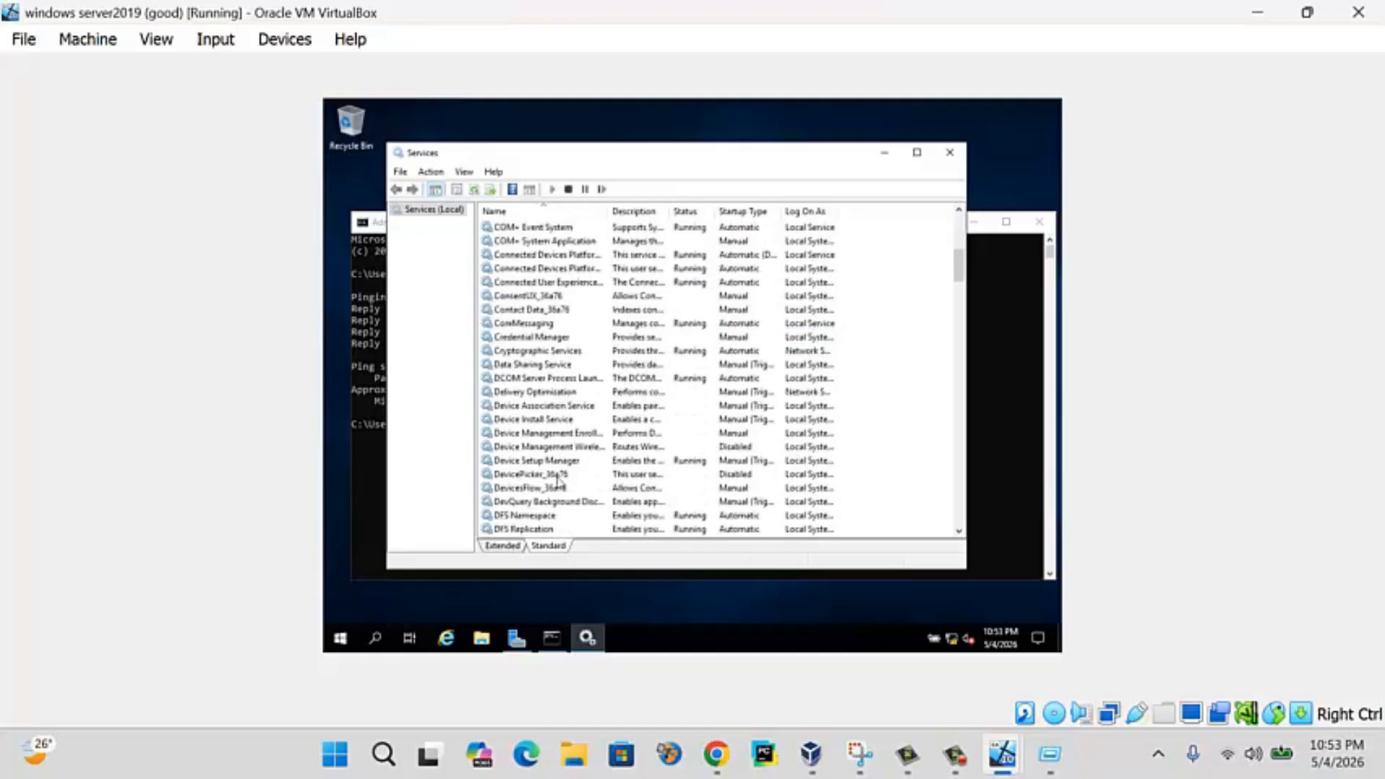
scroll(559, 481, down, 6)
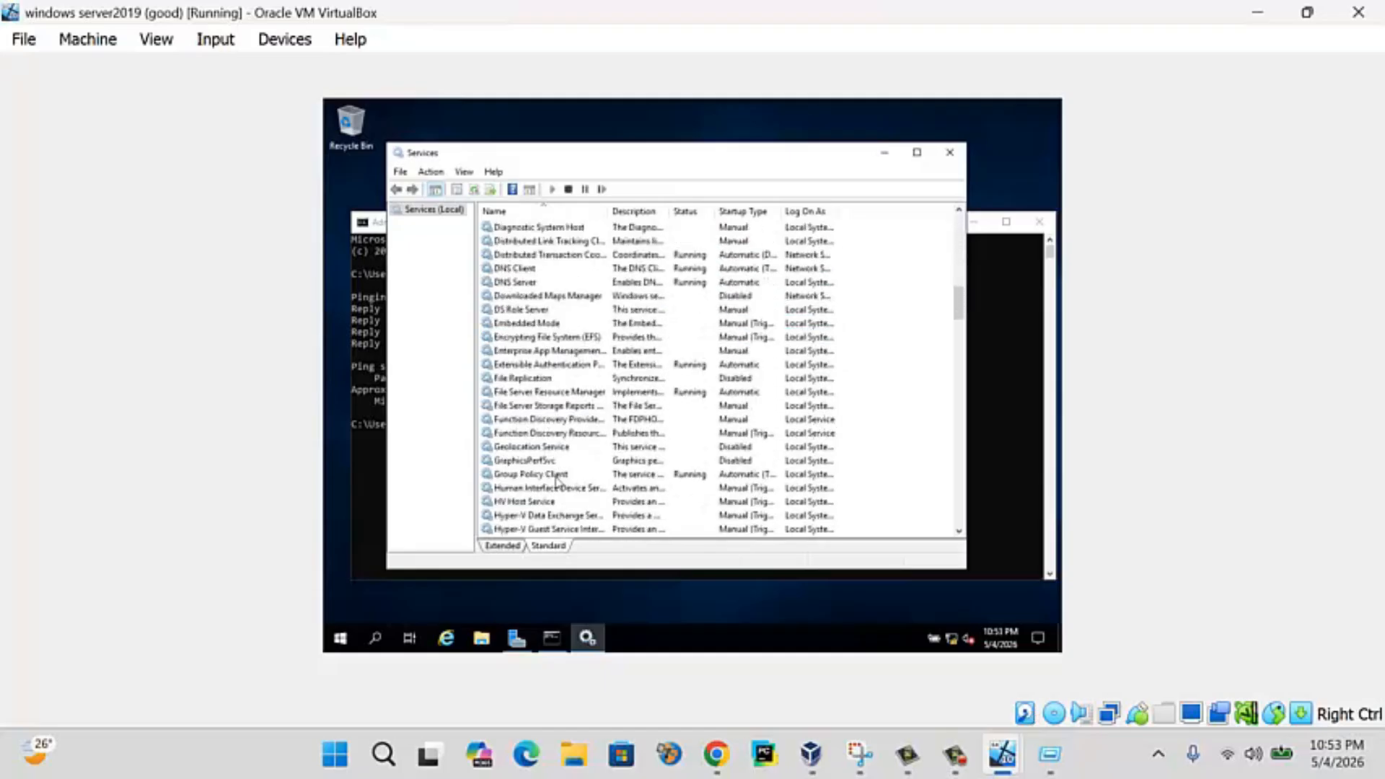
click(562, 420)
right_click(563, 436)
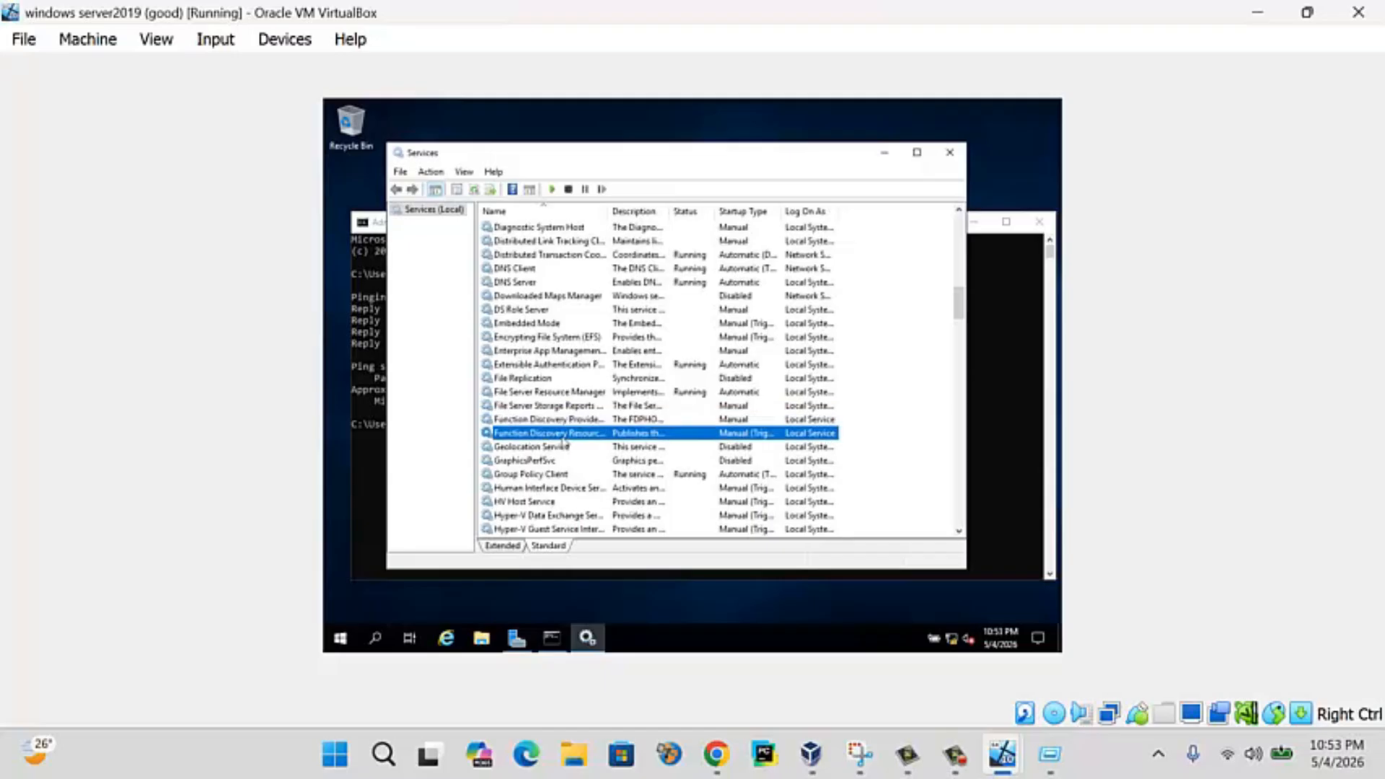
click(592, 448)
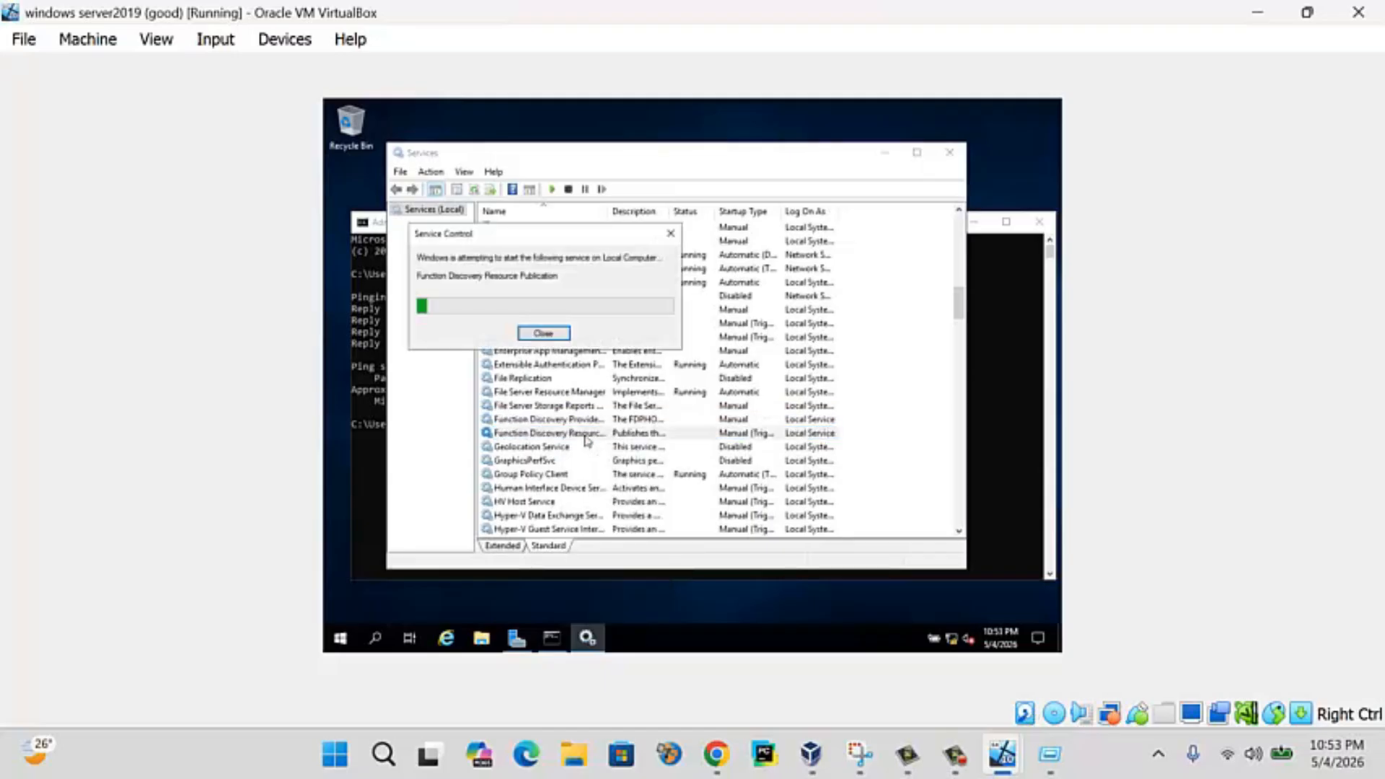
- Set Function Discovery Resource Publication's startup type to Automatic
click(577, 420)
right_click(579, 420)
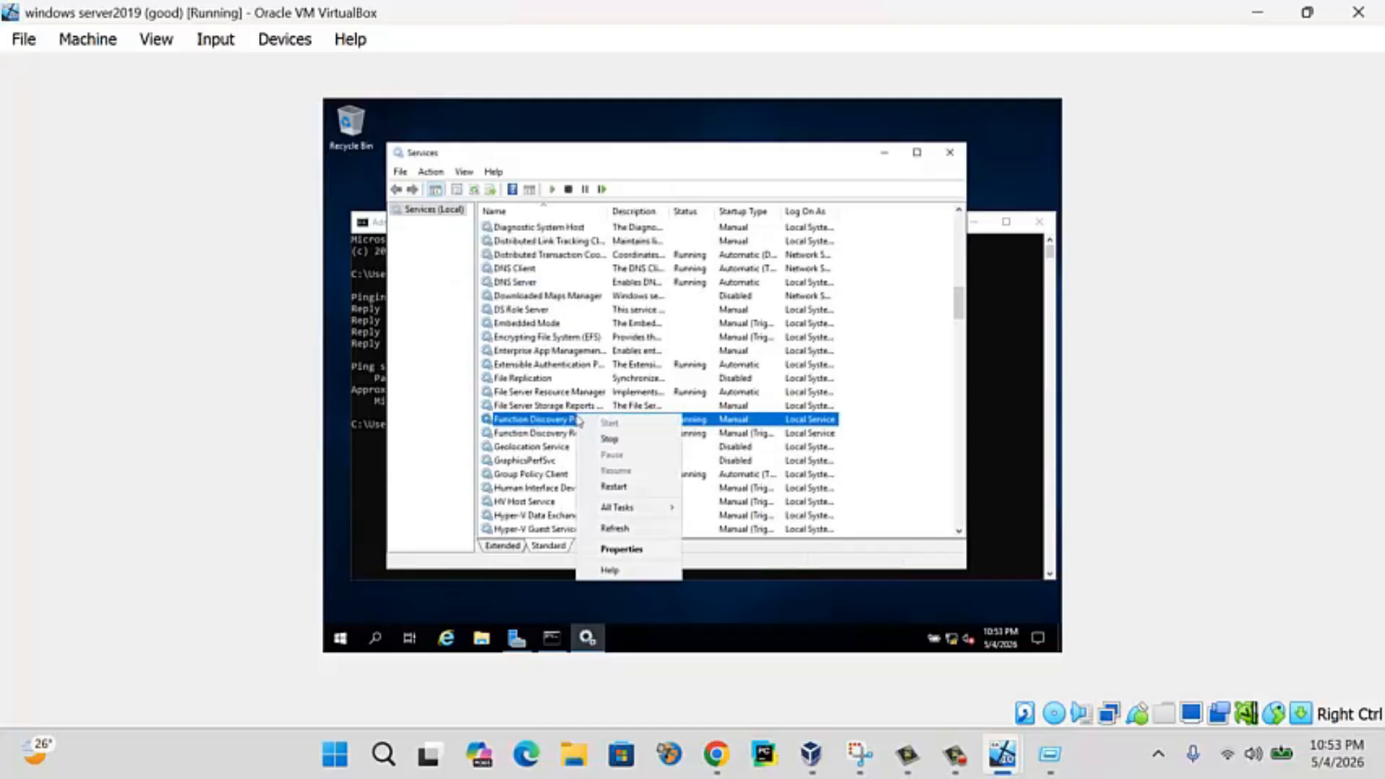
click(546, 435)
right_click(546, 437)
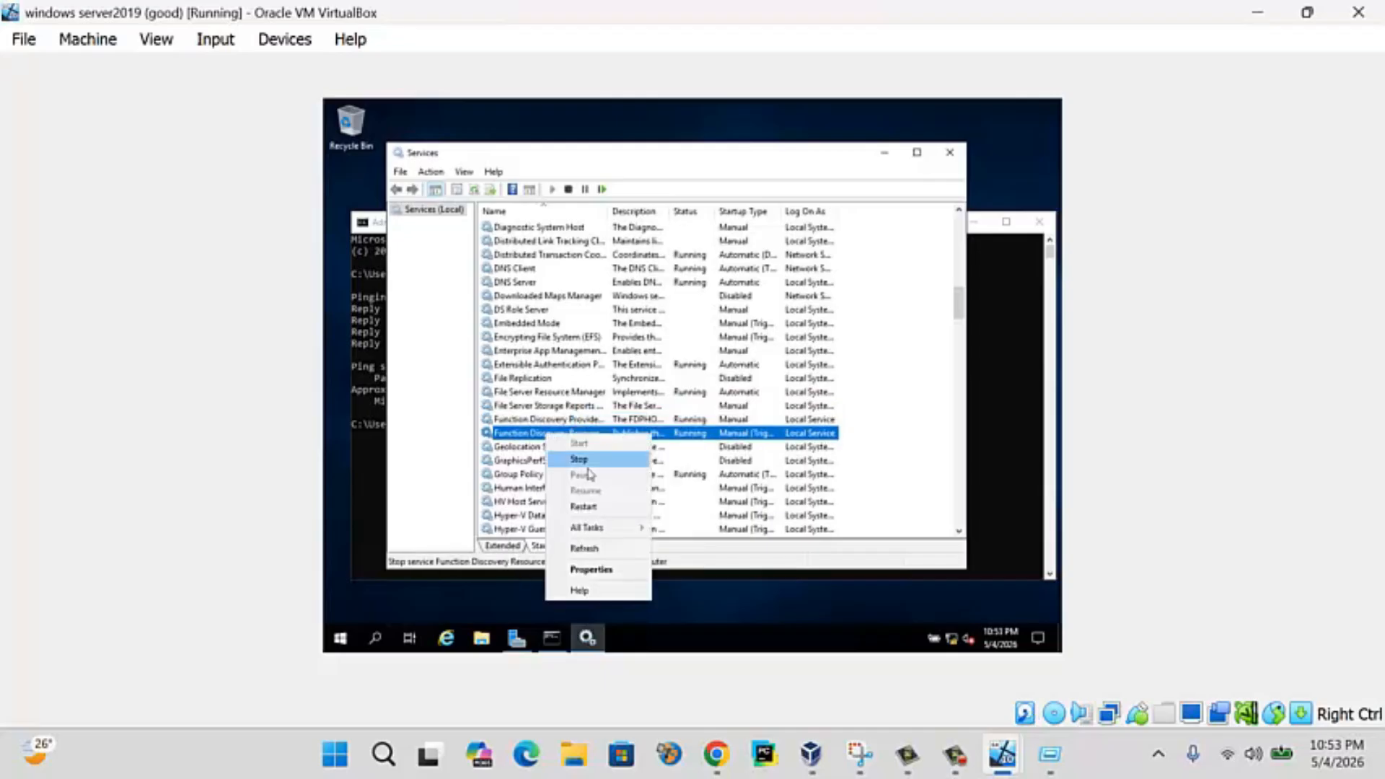
click(612, 570)
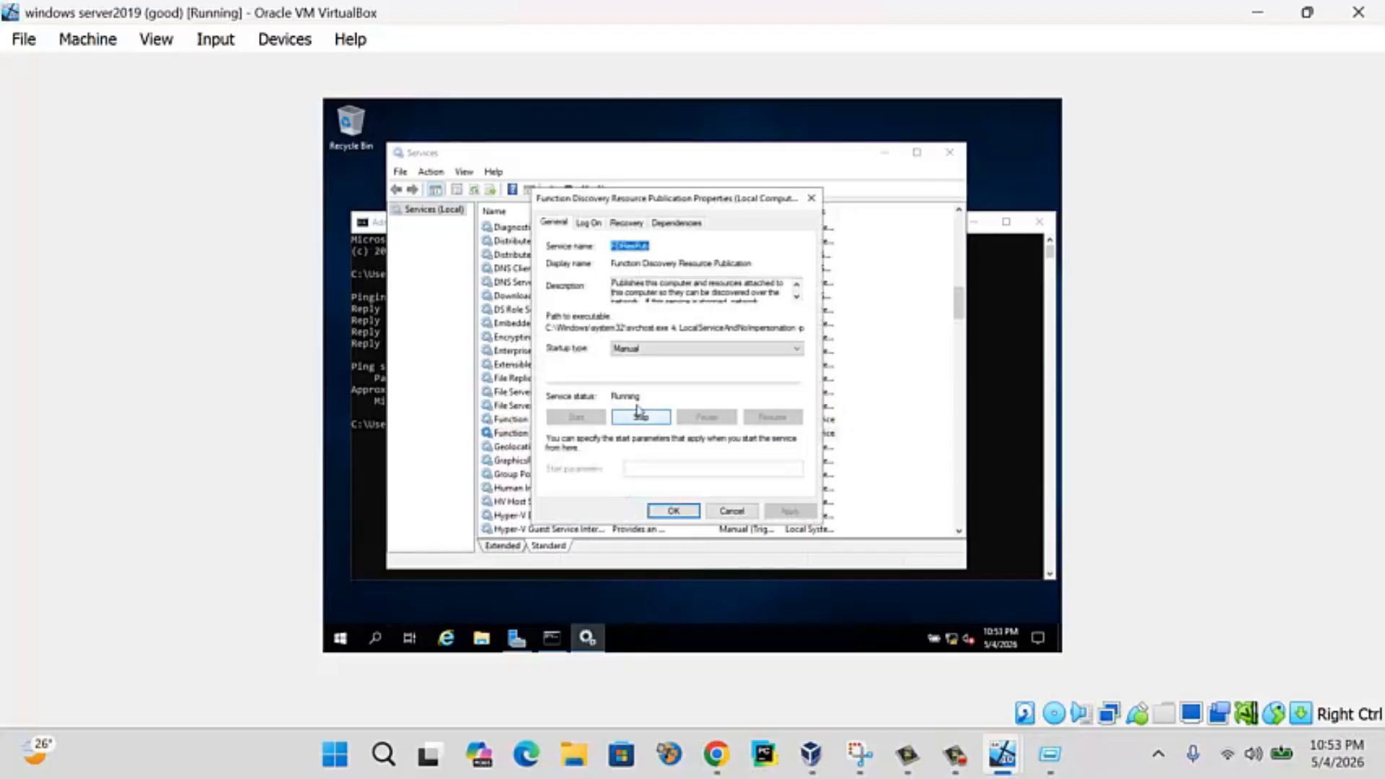
click(653, 349)
click(658, 371)
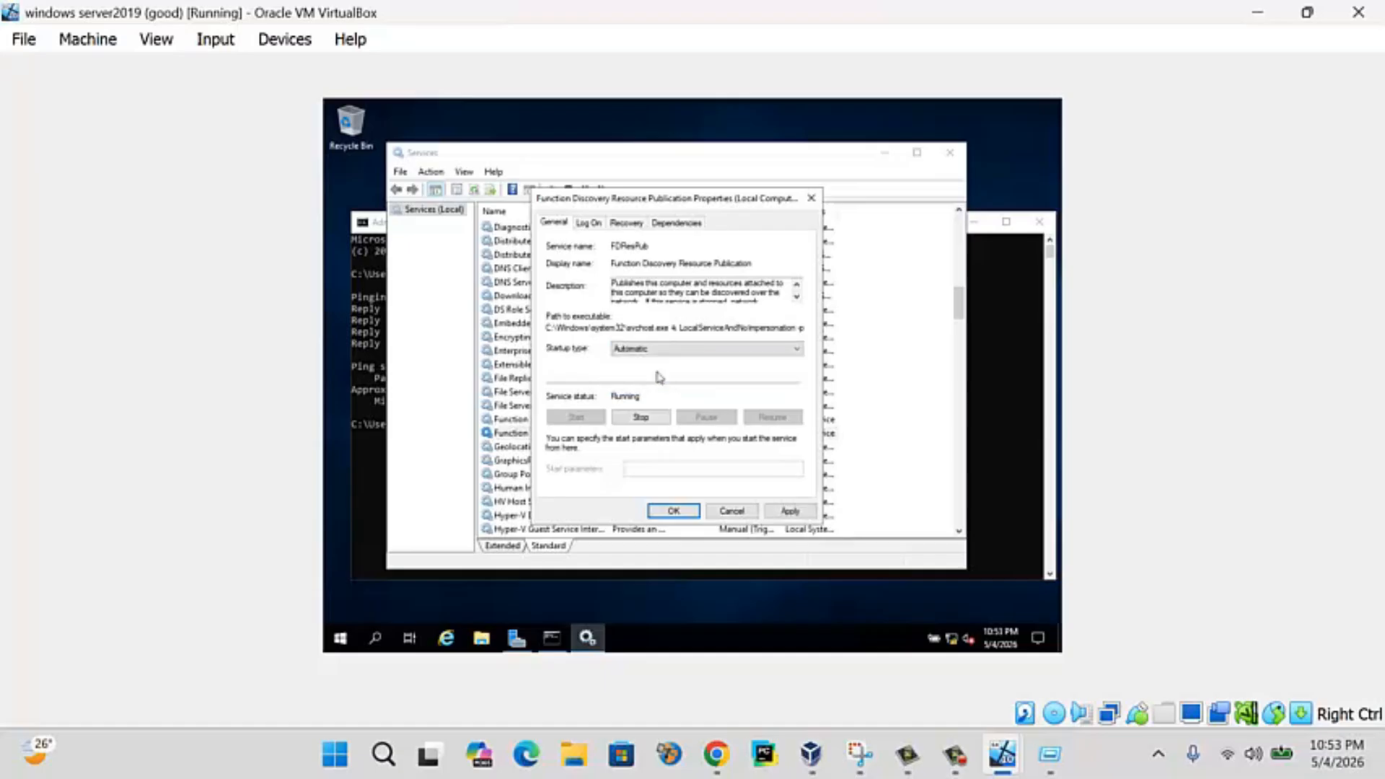
click(788, 512)
click(681, 512)
- Set Function Discovery Provider Host's startup type to Automatic and close Services
click(556, 431)
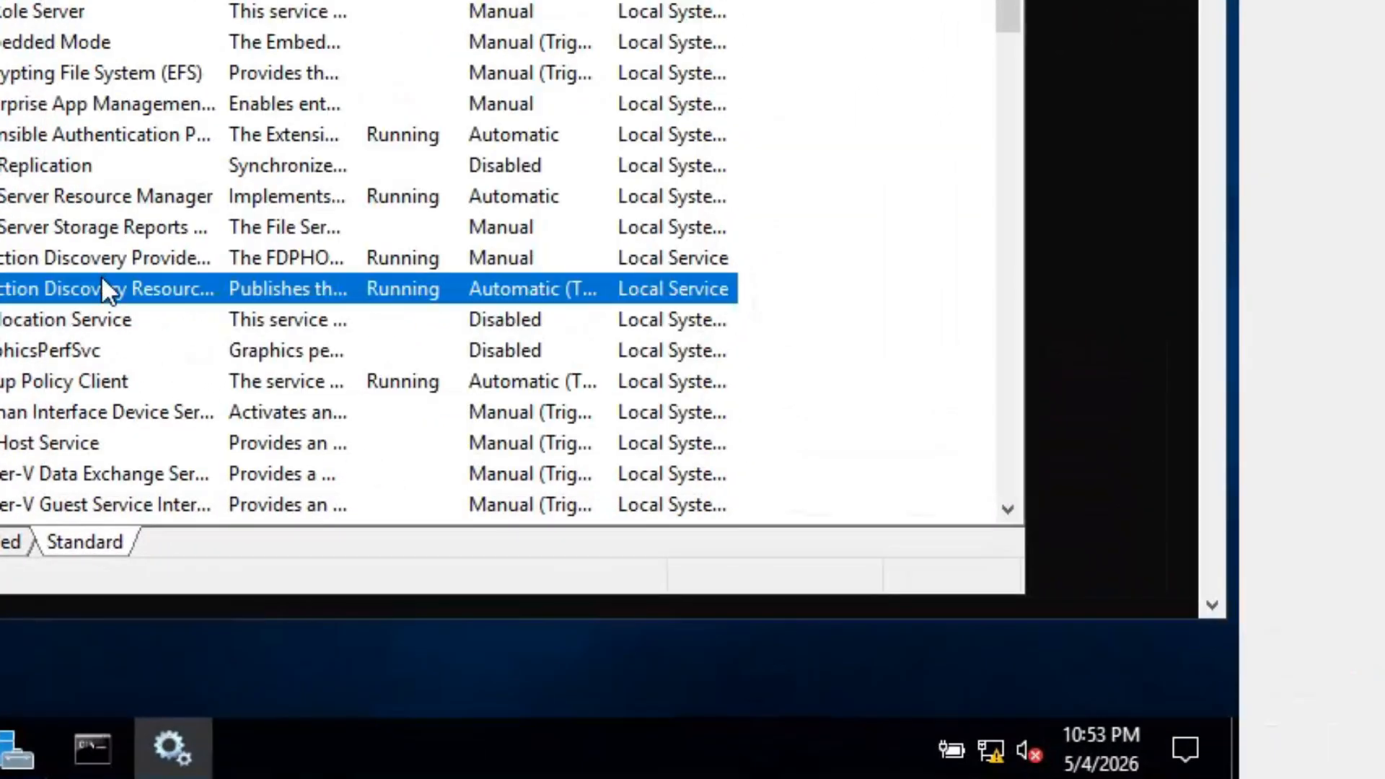
click(104, 252)
right_click(104, 251)
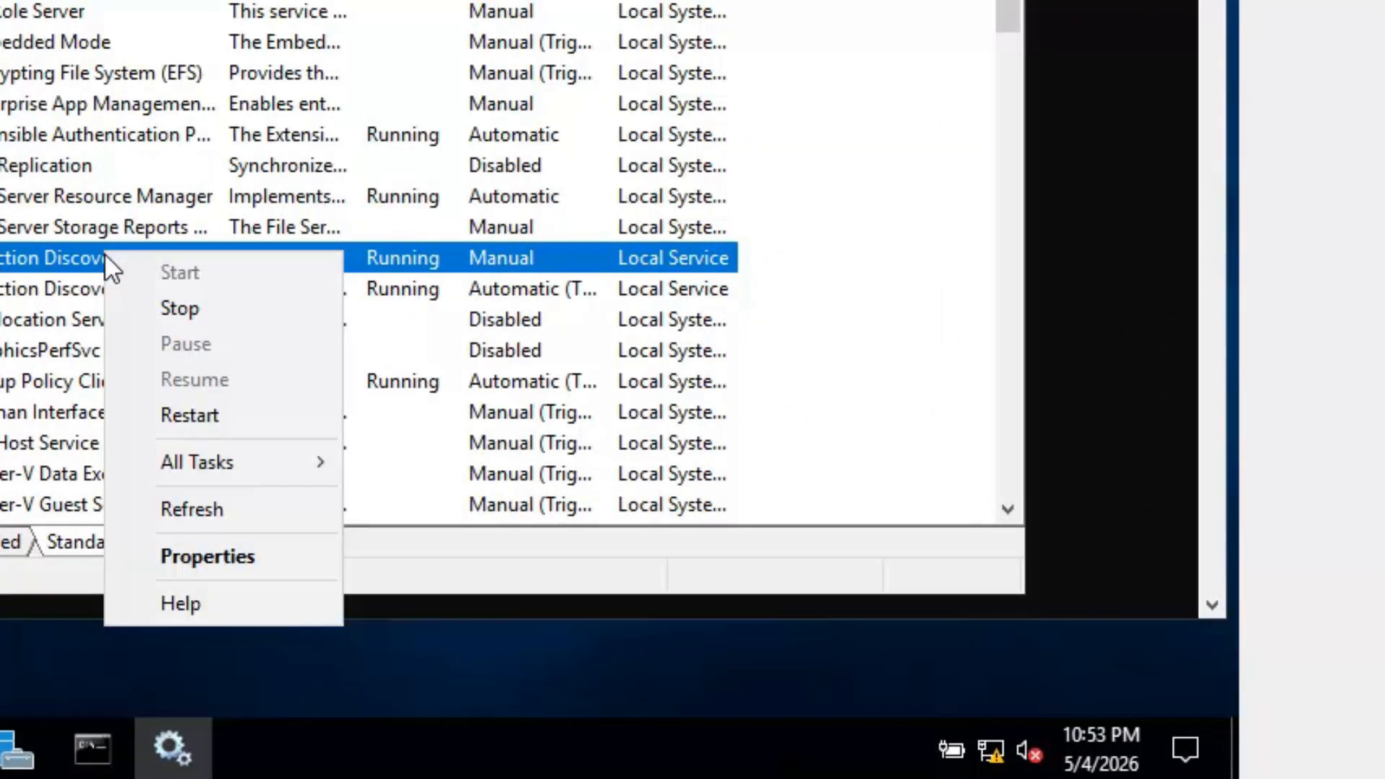
click(239, 556)
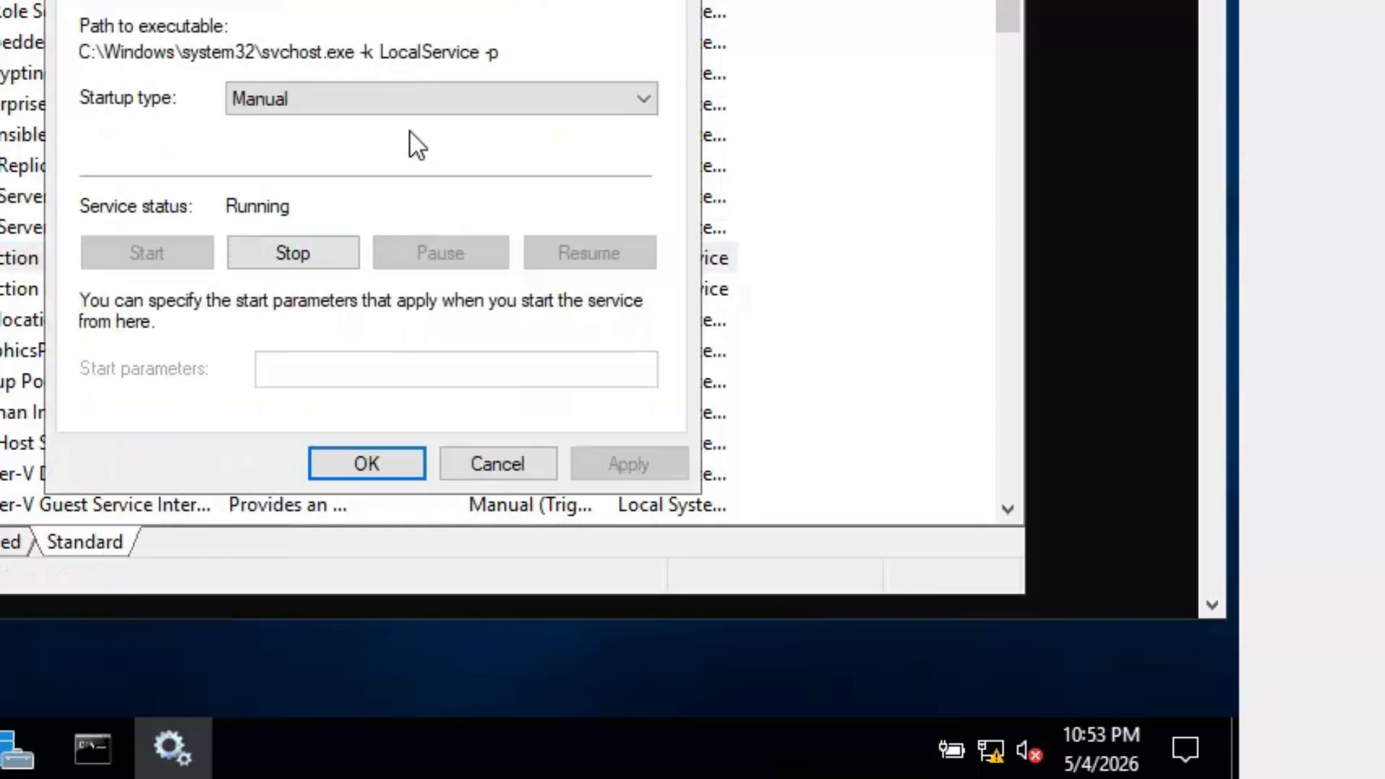
click(403, 100)
click(376, 147)
click(649, 466)
click(408, 470)
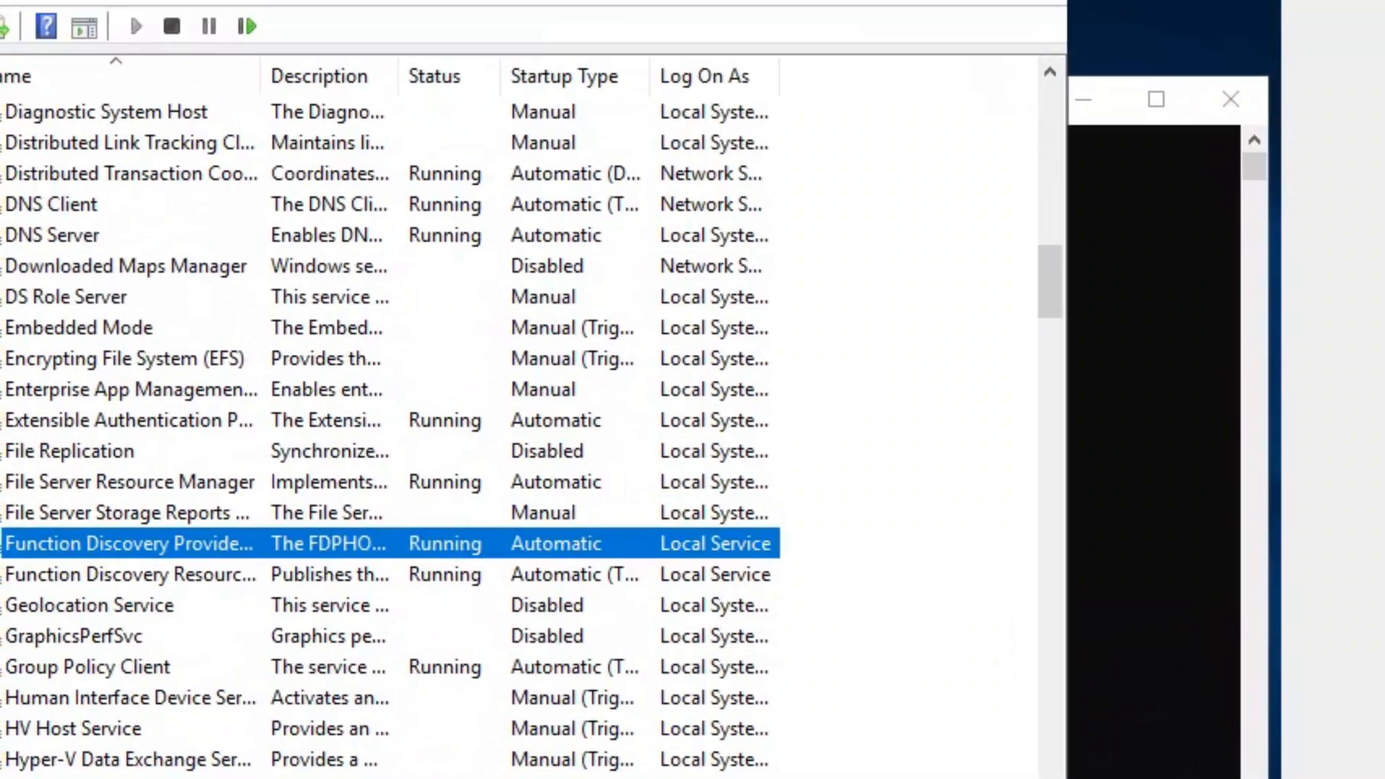
click(881, 2)
drag(849, 107, 843, 513)
- Open the Network folder in File Explorer and dismiss the network discovery warning
key(super)
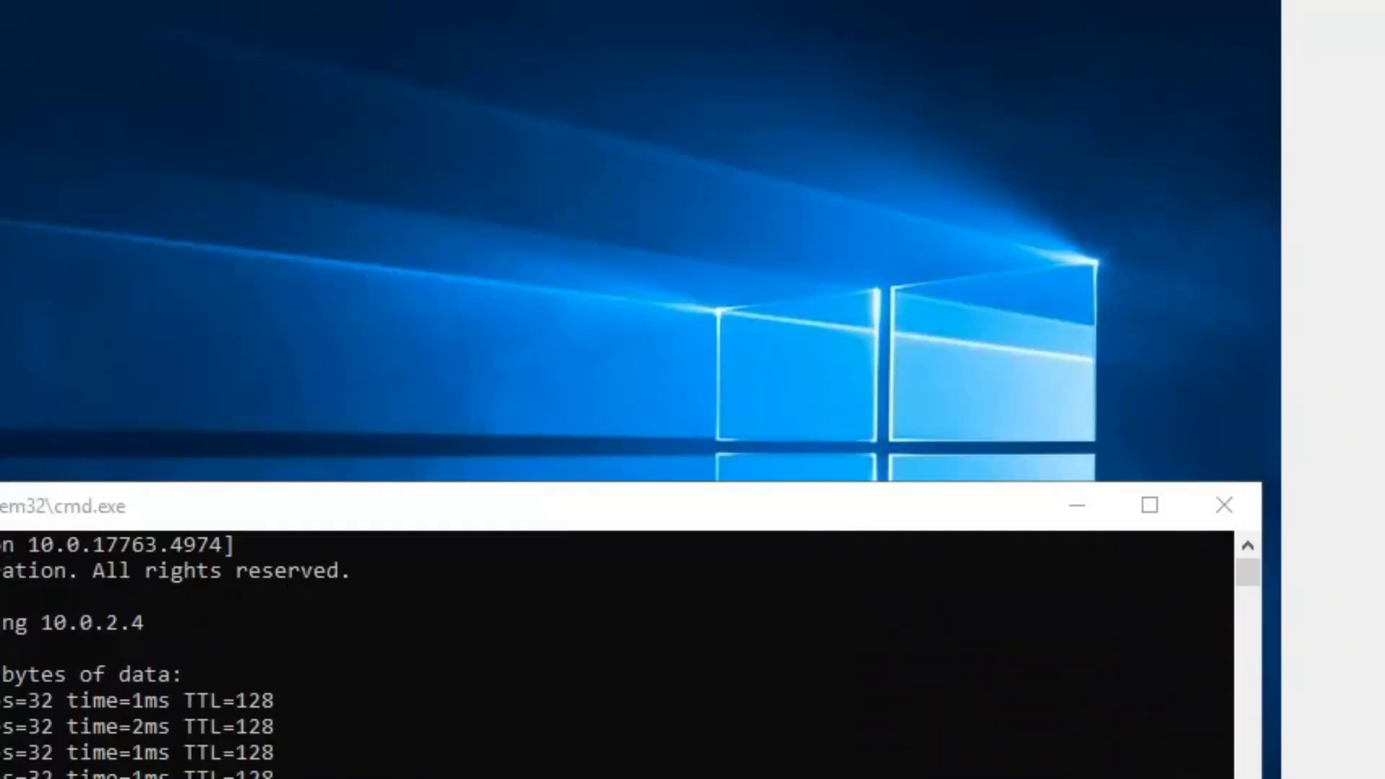
key(super+e)
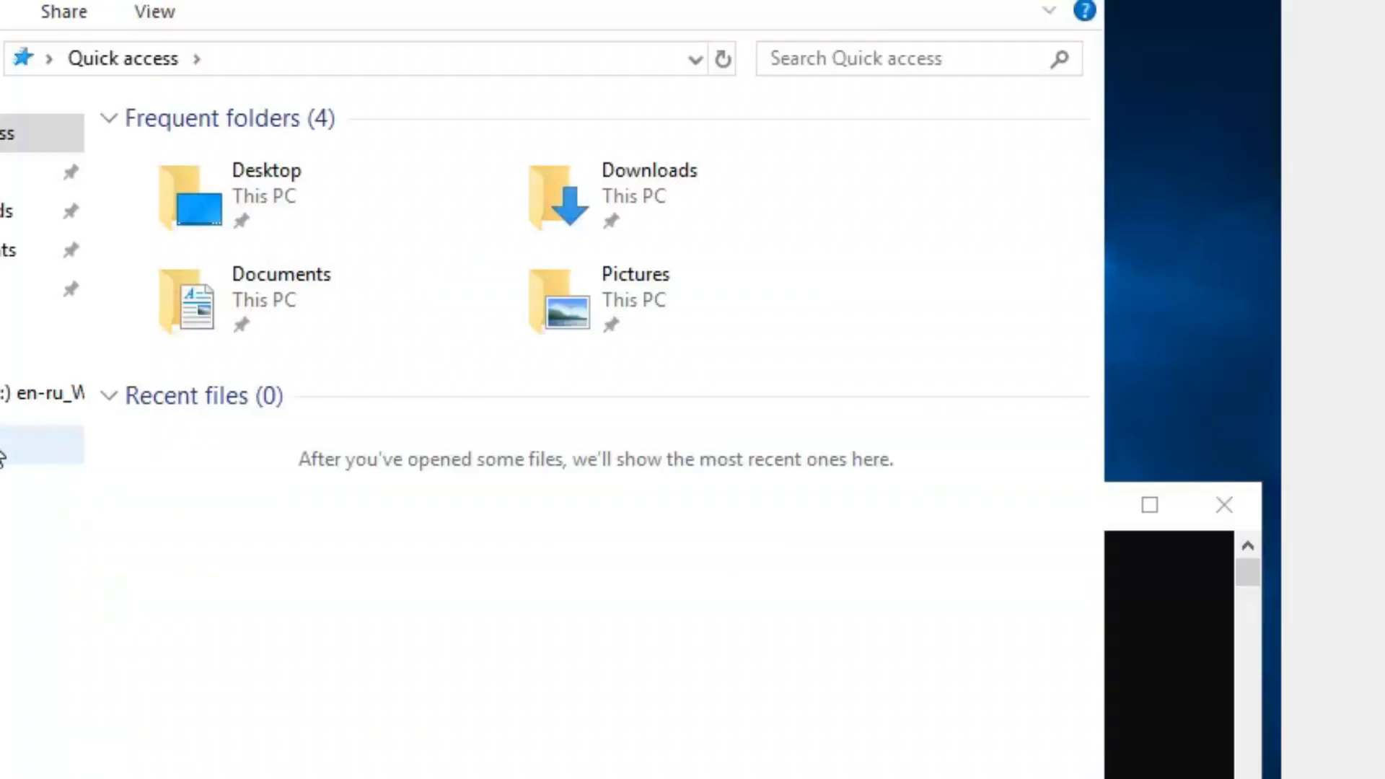
click(3, 451)
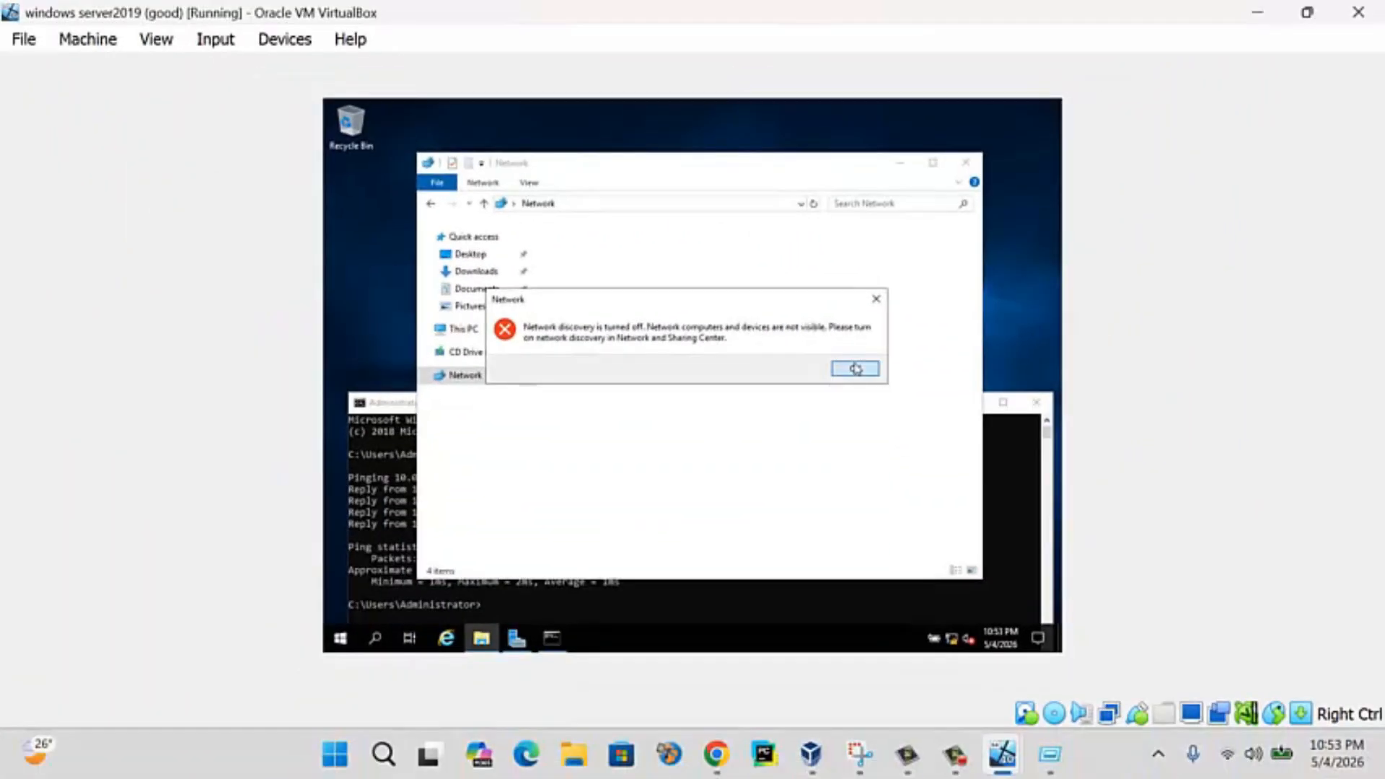
click(818, 427)
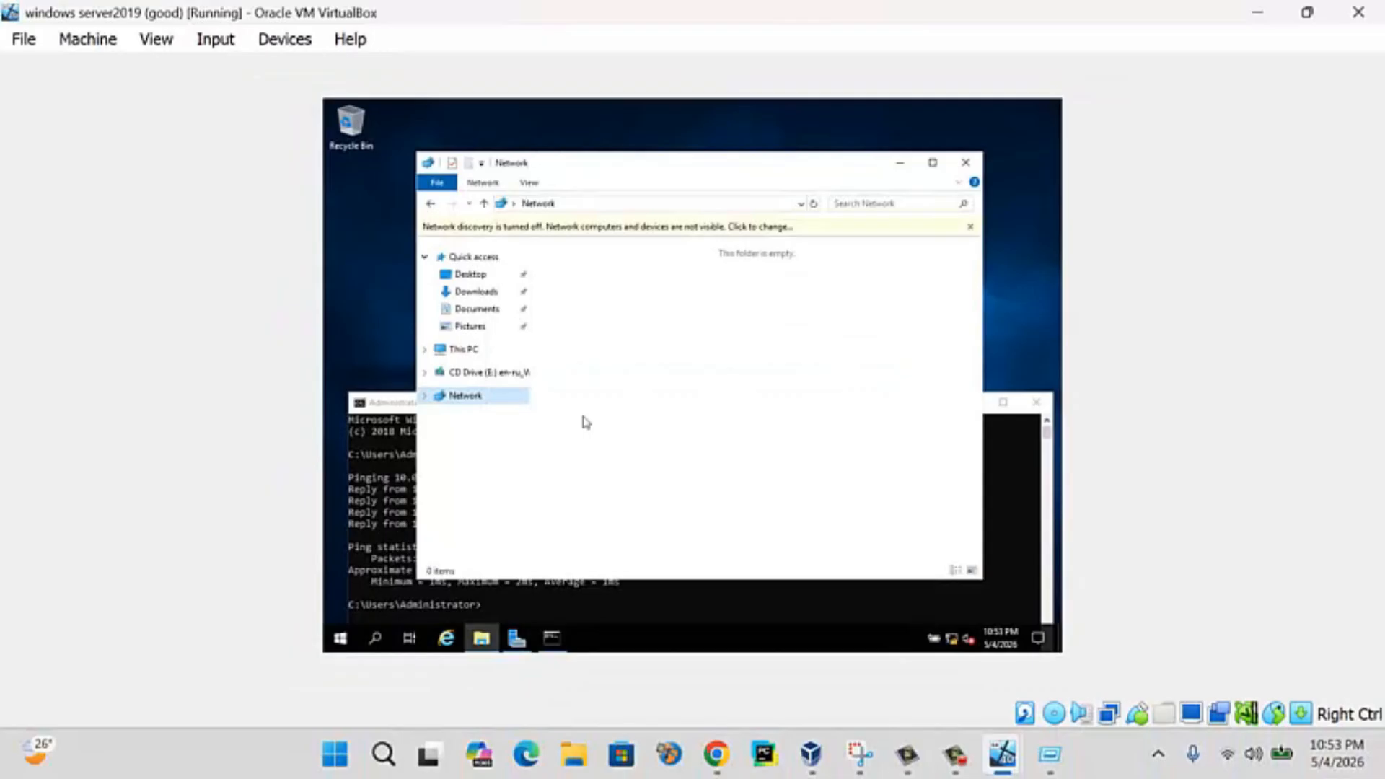
- View Network and Sharing Center from Network's properties, then close both windows
right_click(503, 394)
click(567, 529)
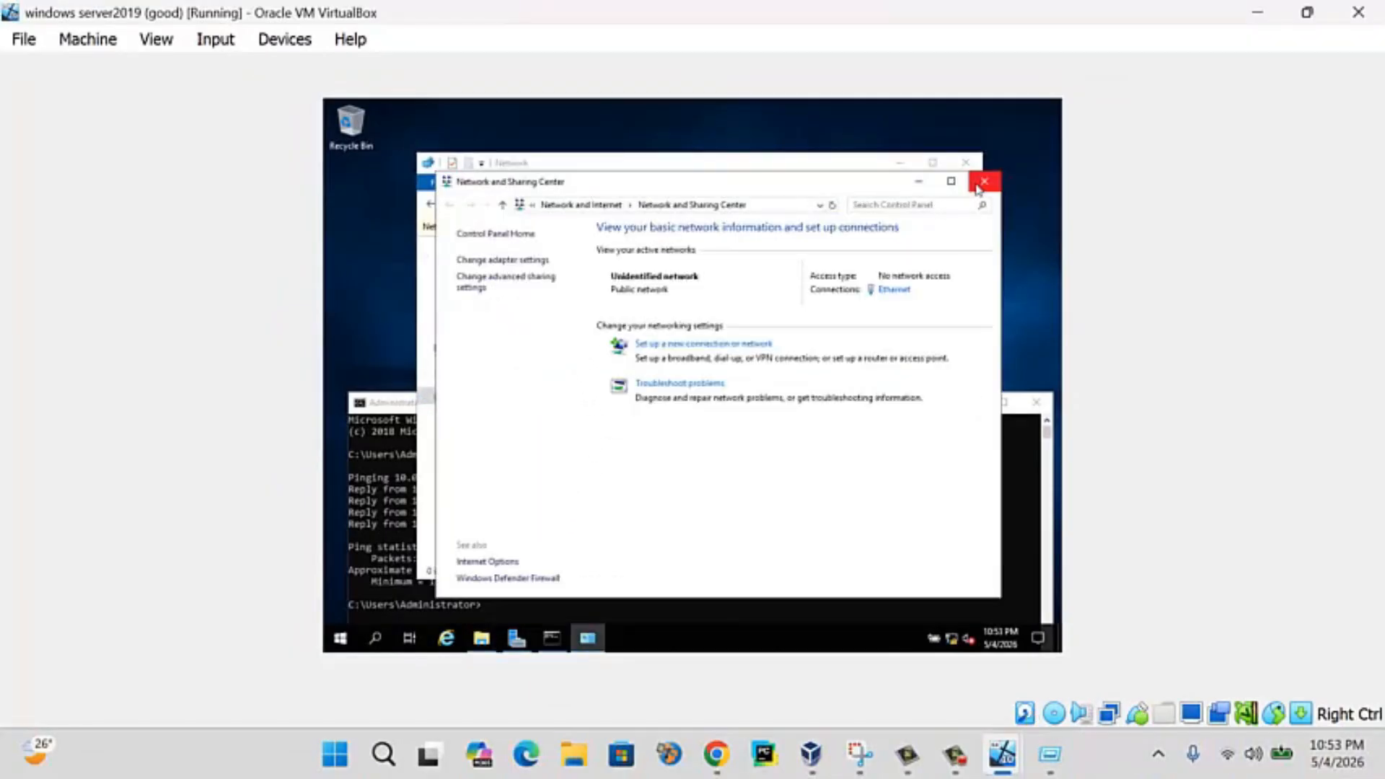
click(980, 186)
click(972, 165)
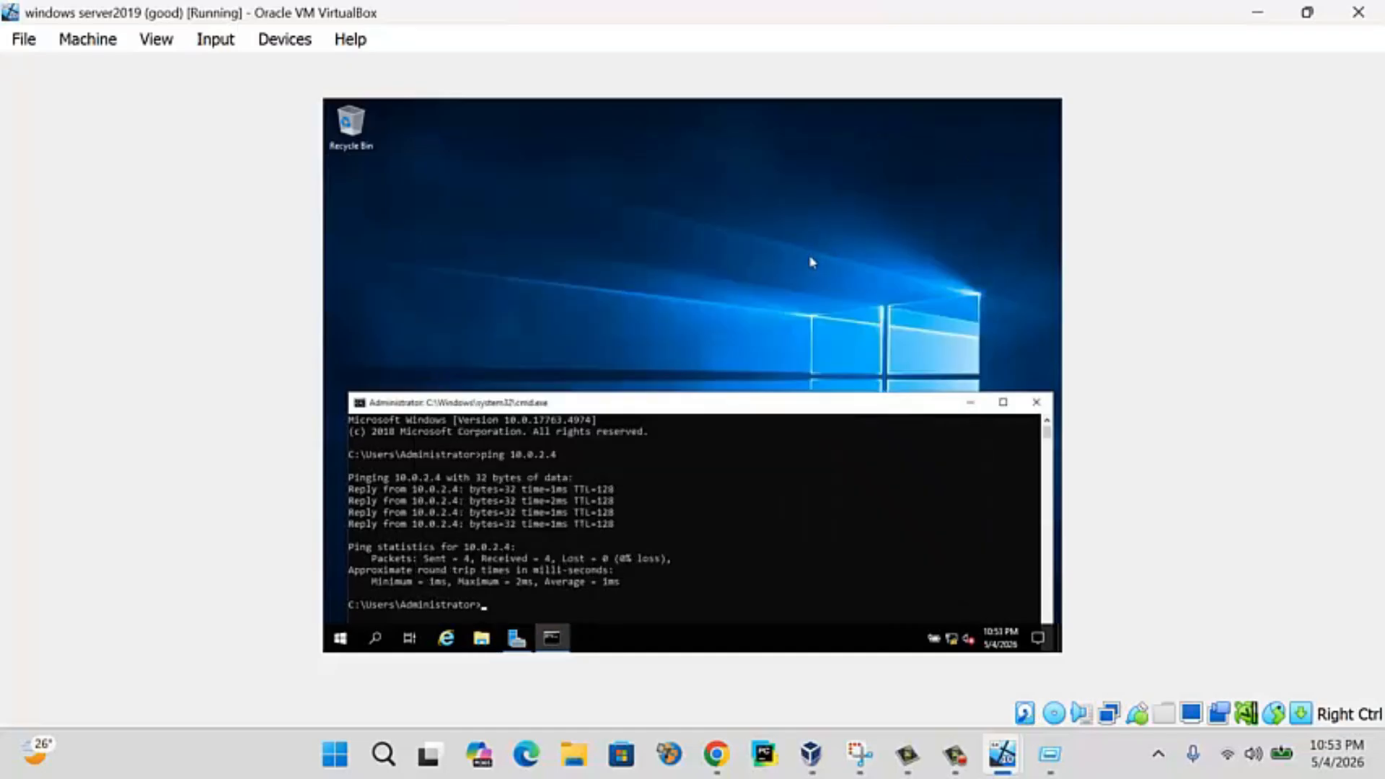
key(super+r)
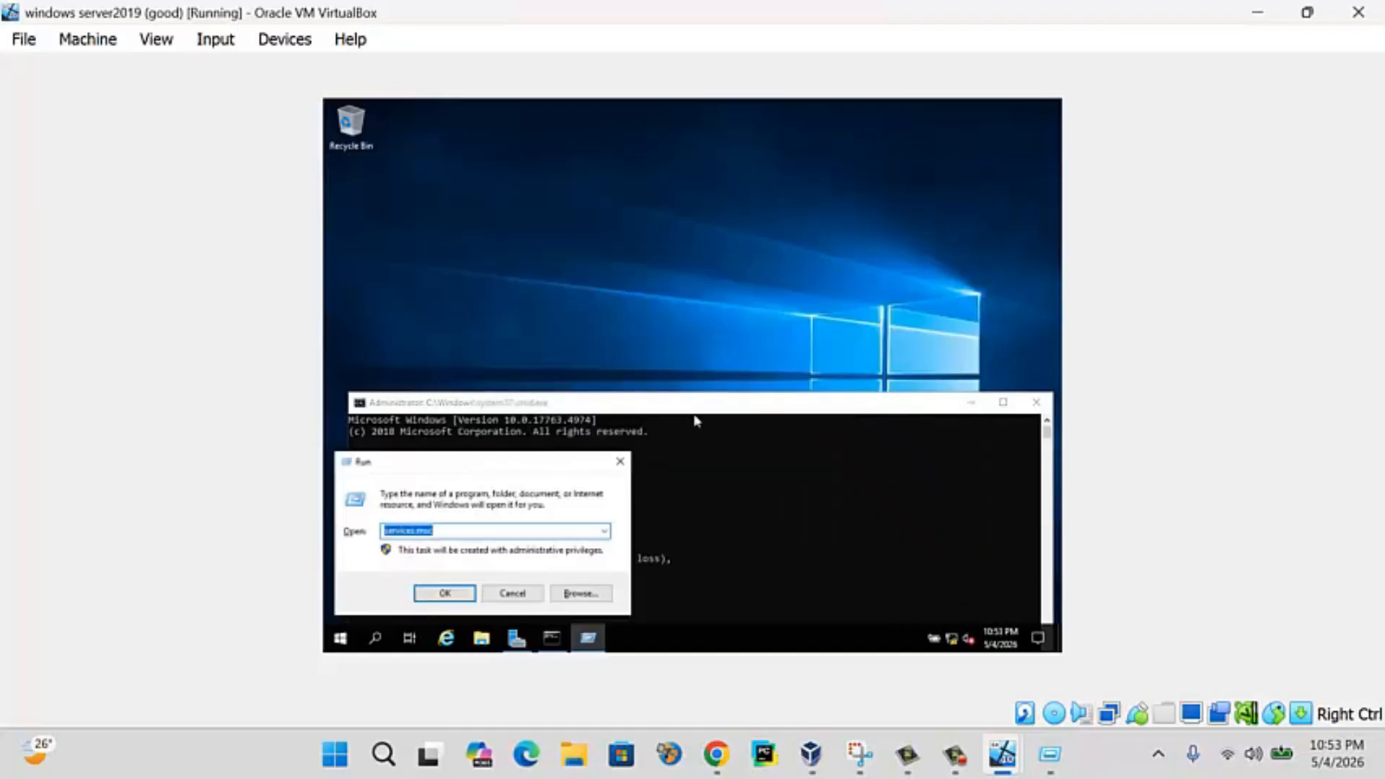
- Open Services and set UPnP Device Host's startup type to Automatic
key(Return)
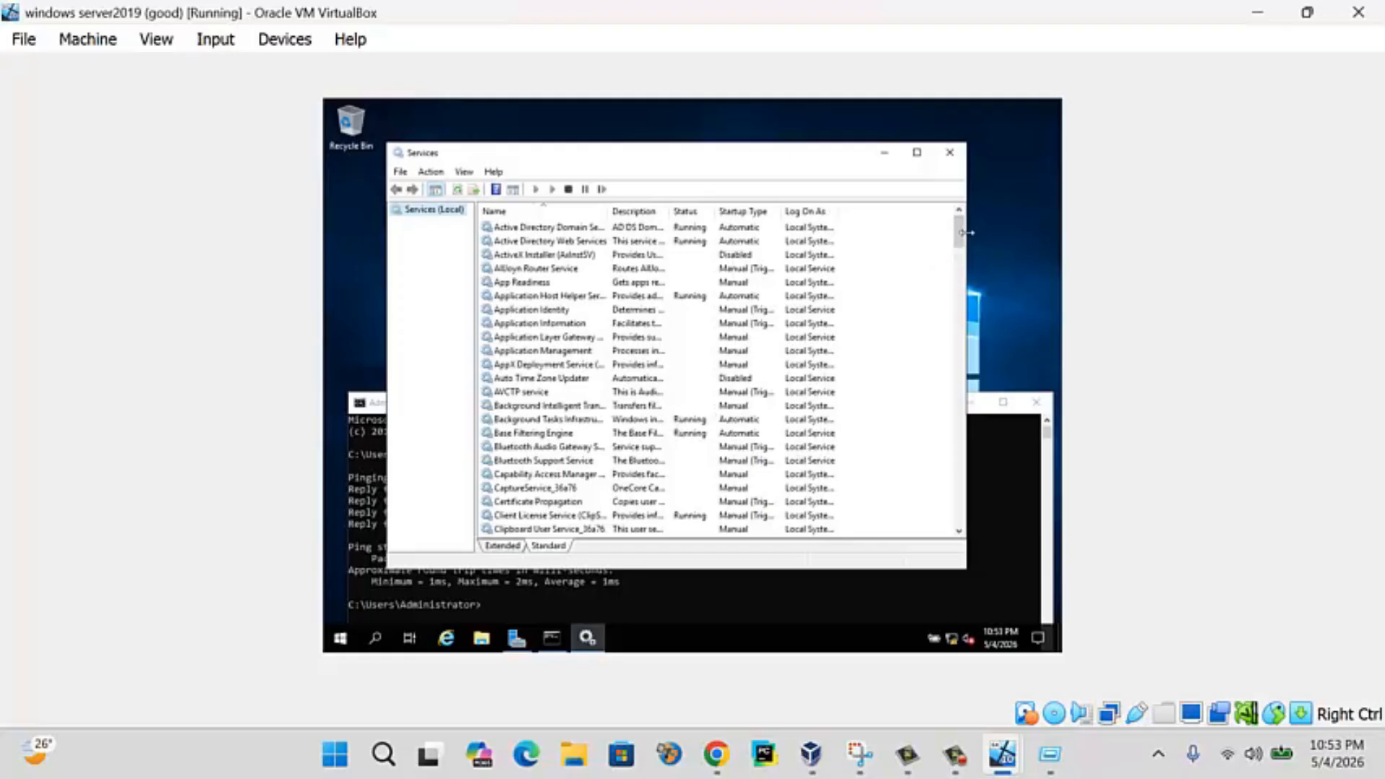
drag(958, 235, 959, 525)
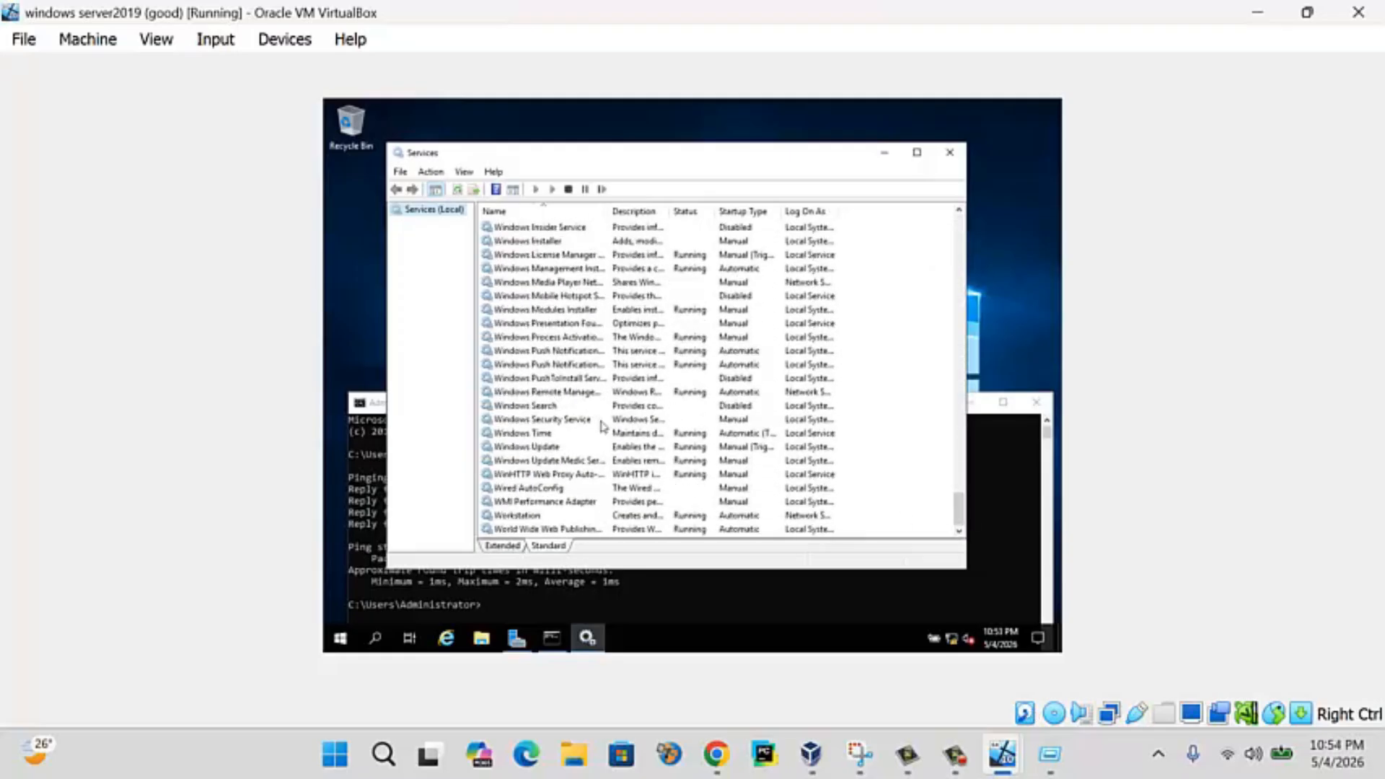
scroll(570, 427, up, 7)
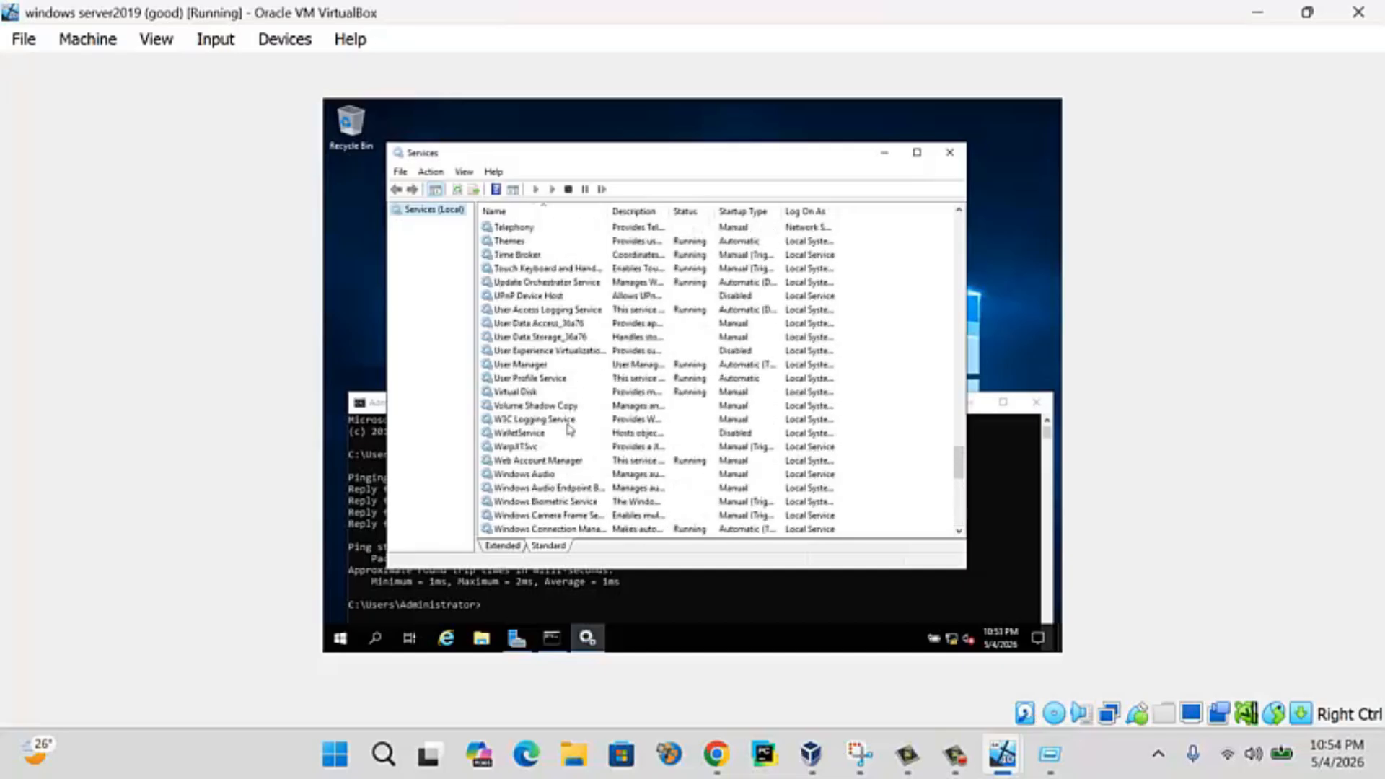
scroll(569, 428, up, 4)
double_click(537, 297)
click(649, 349)
click(643, 370)
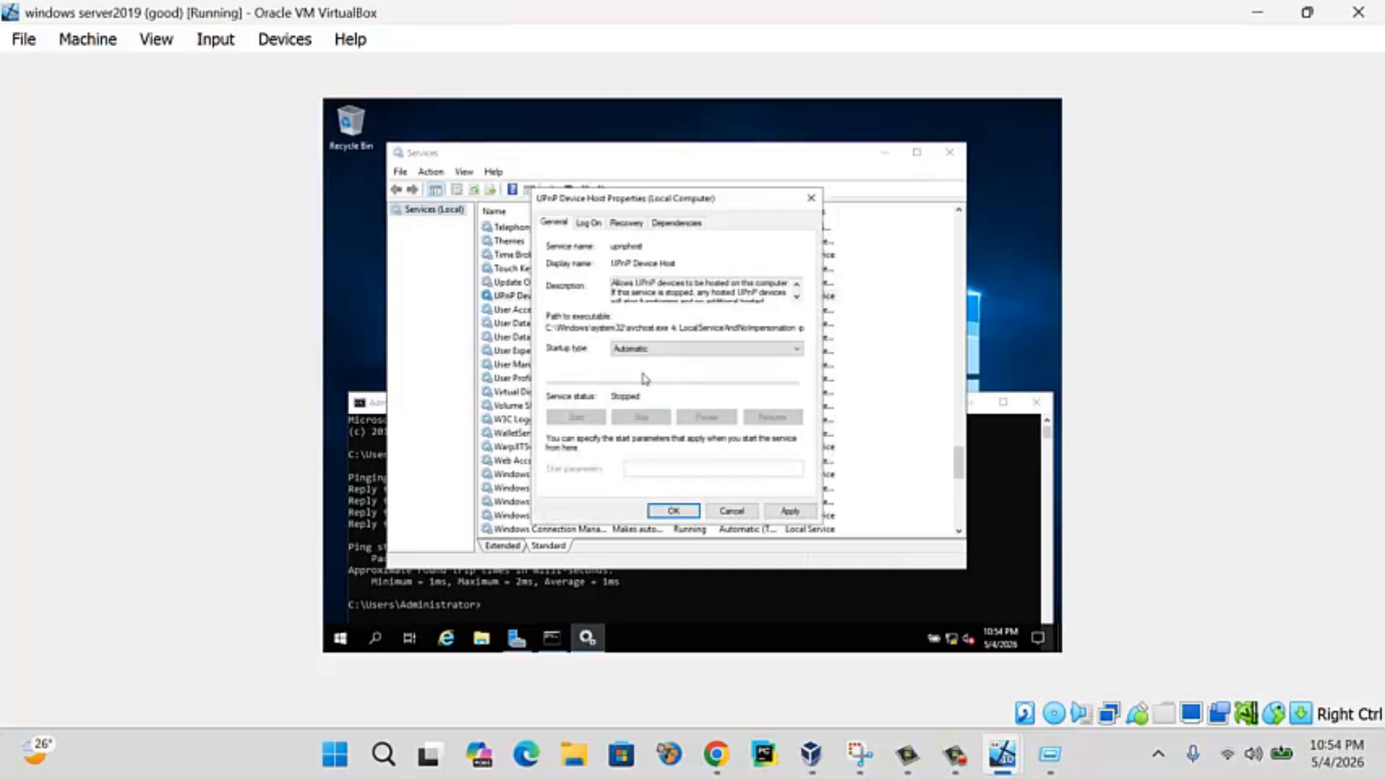
click(792, 511)
click(673, 511)
- Set SSDP Discovery's startup type to Automatic and close the Services window
scroll(577, 393, up, 6)
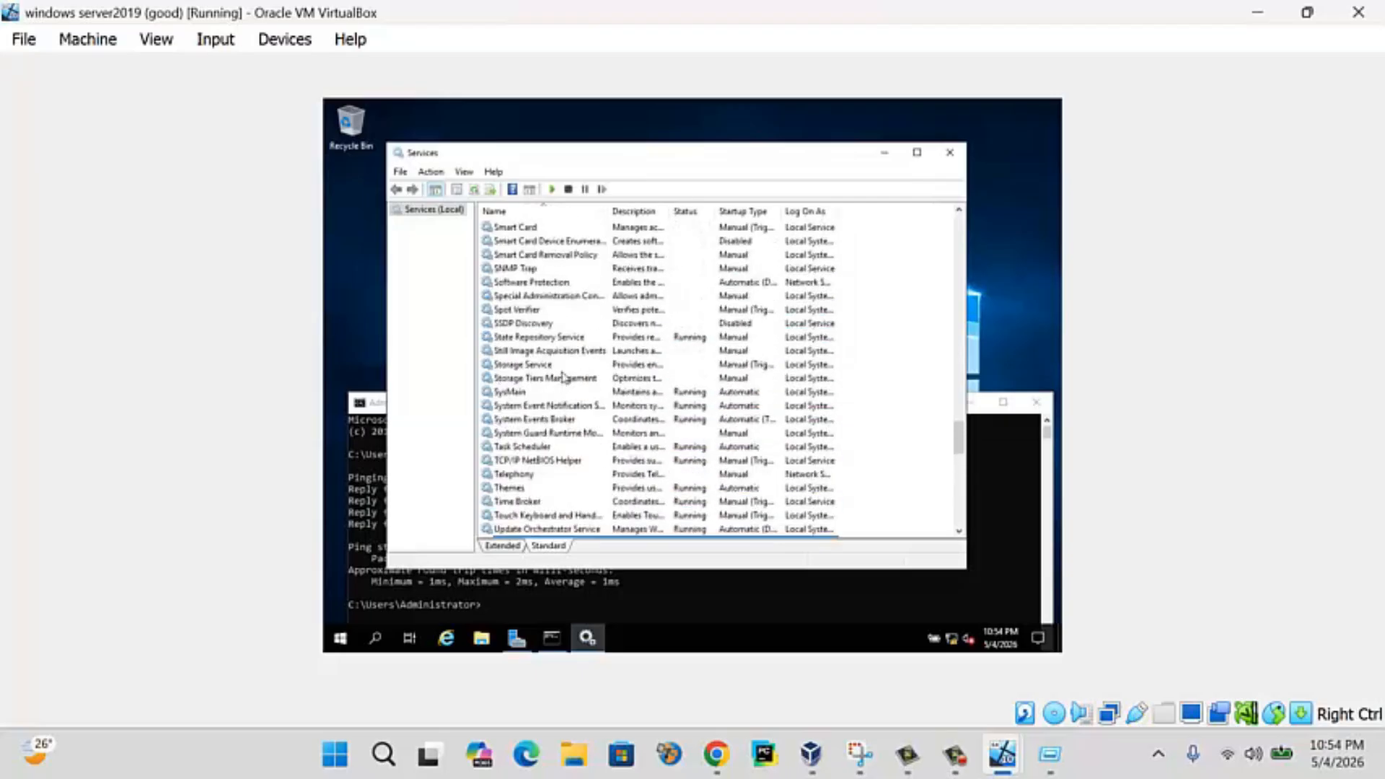
double_click(541, 311)
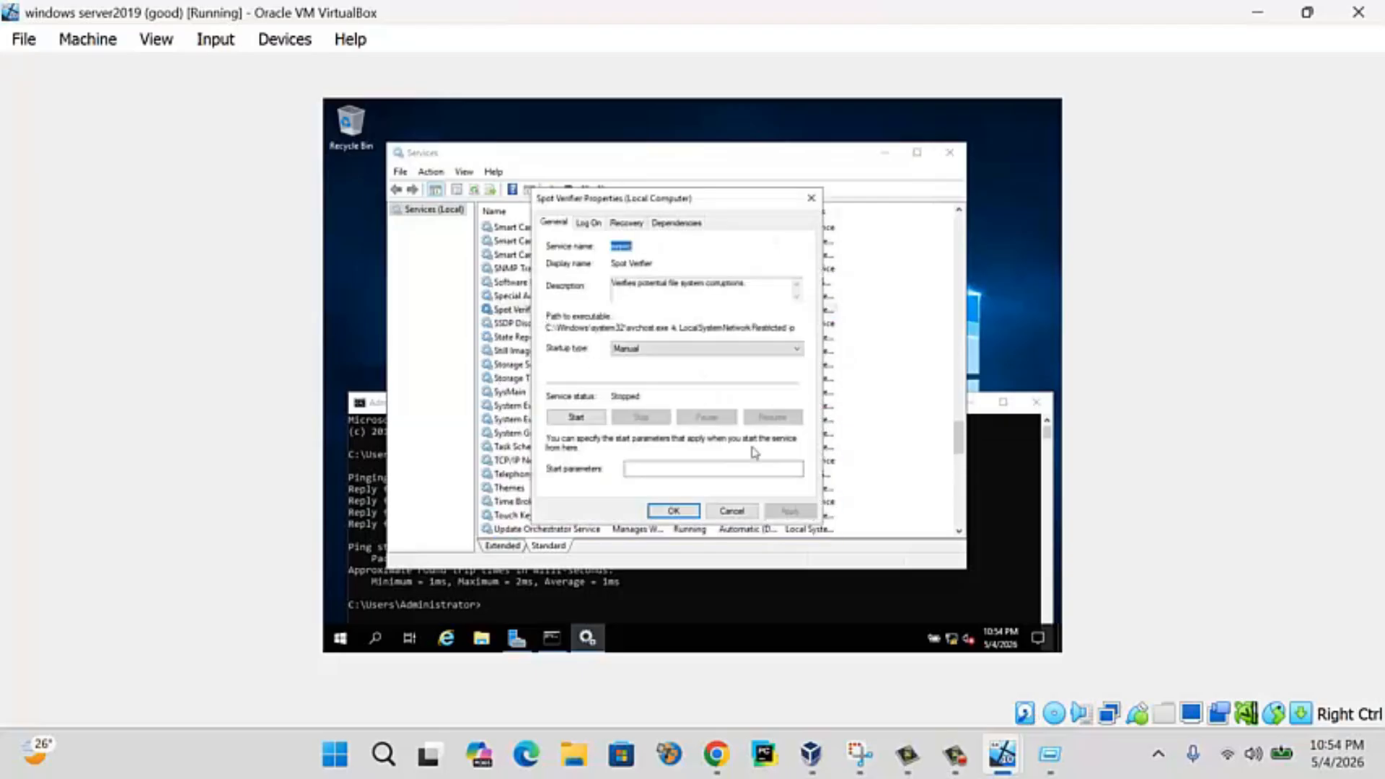
click(732, 511)
click(537, 324)
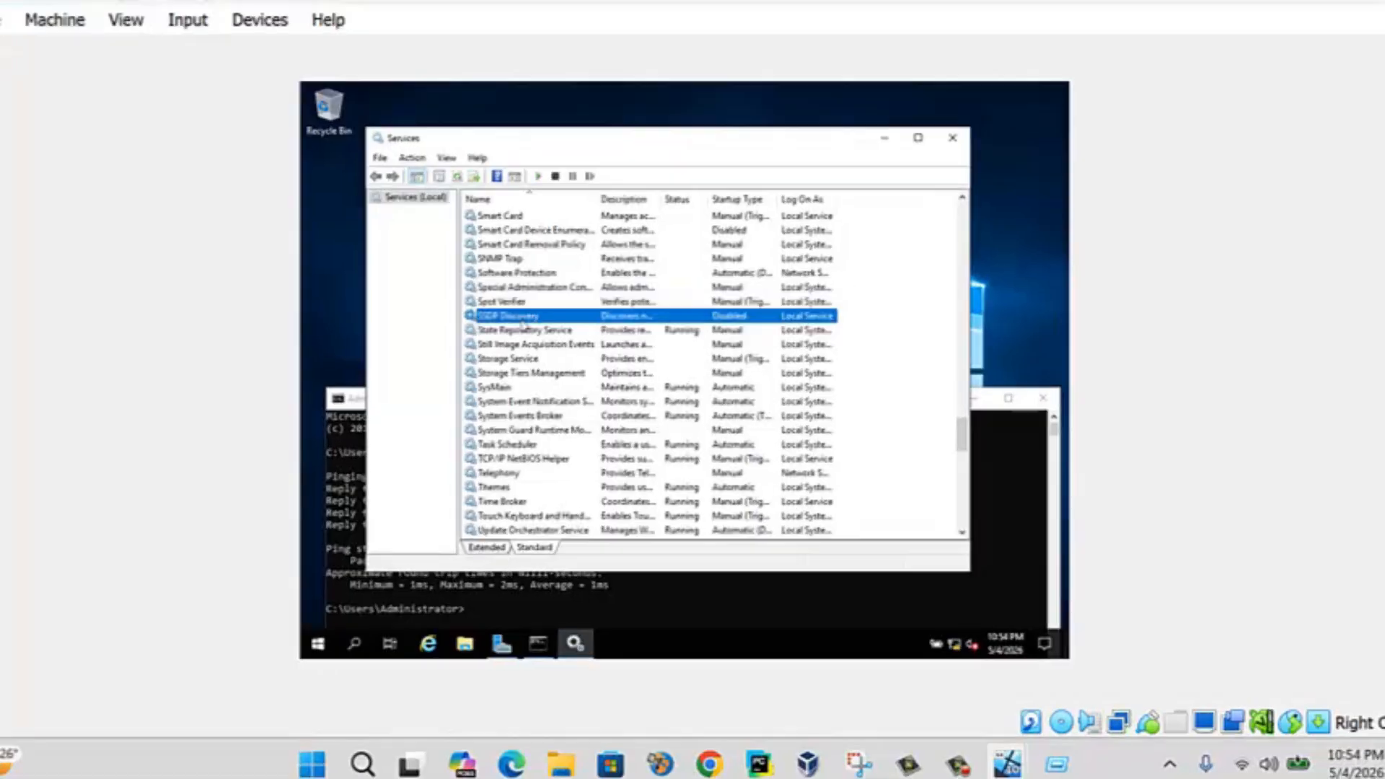
double_click(521, 321)
click(630, 344)
click(628, 362)
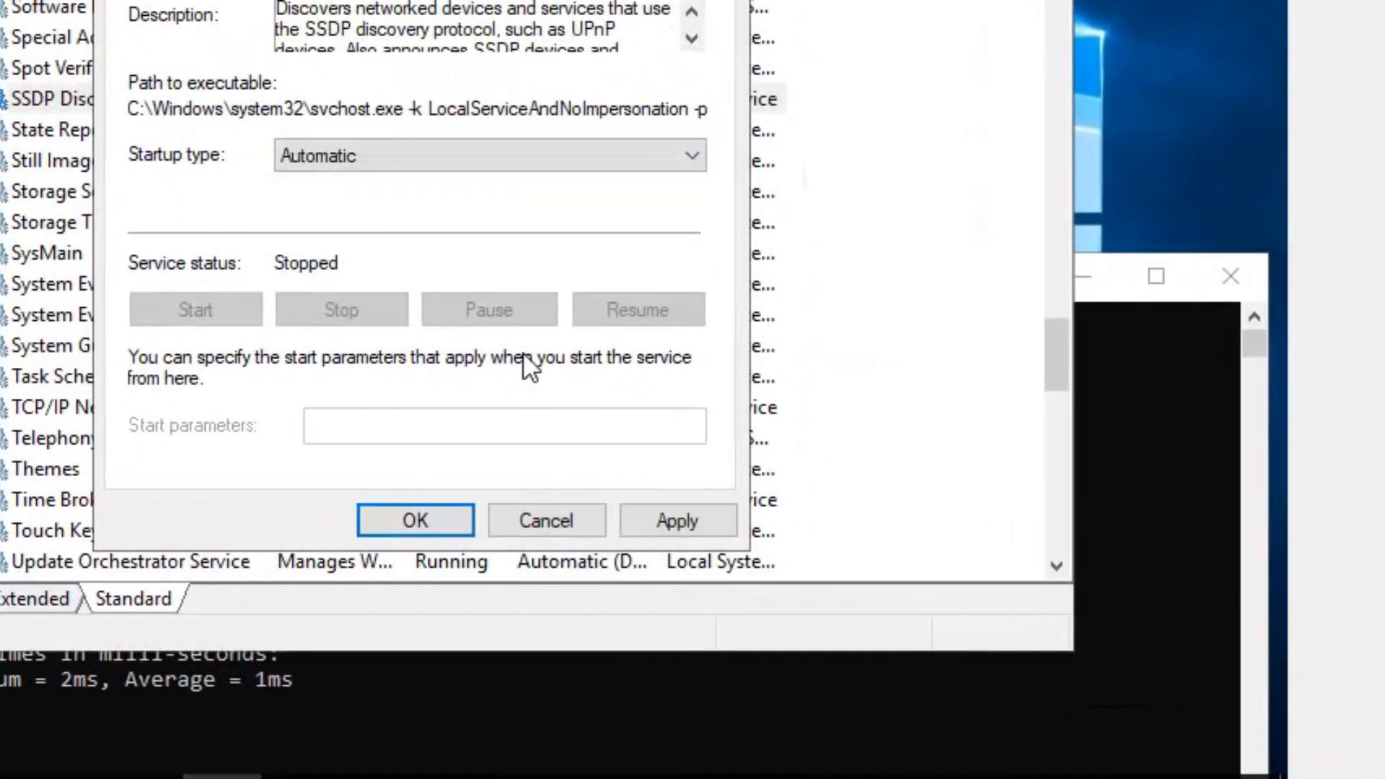
click(698, 521)
click(444, 534)
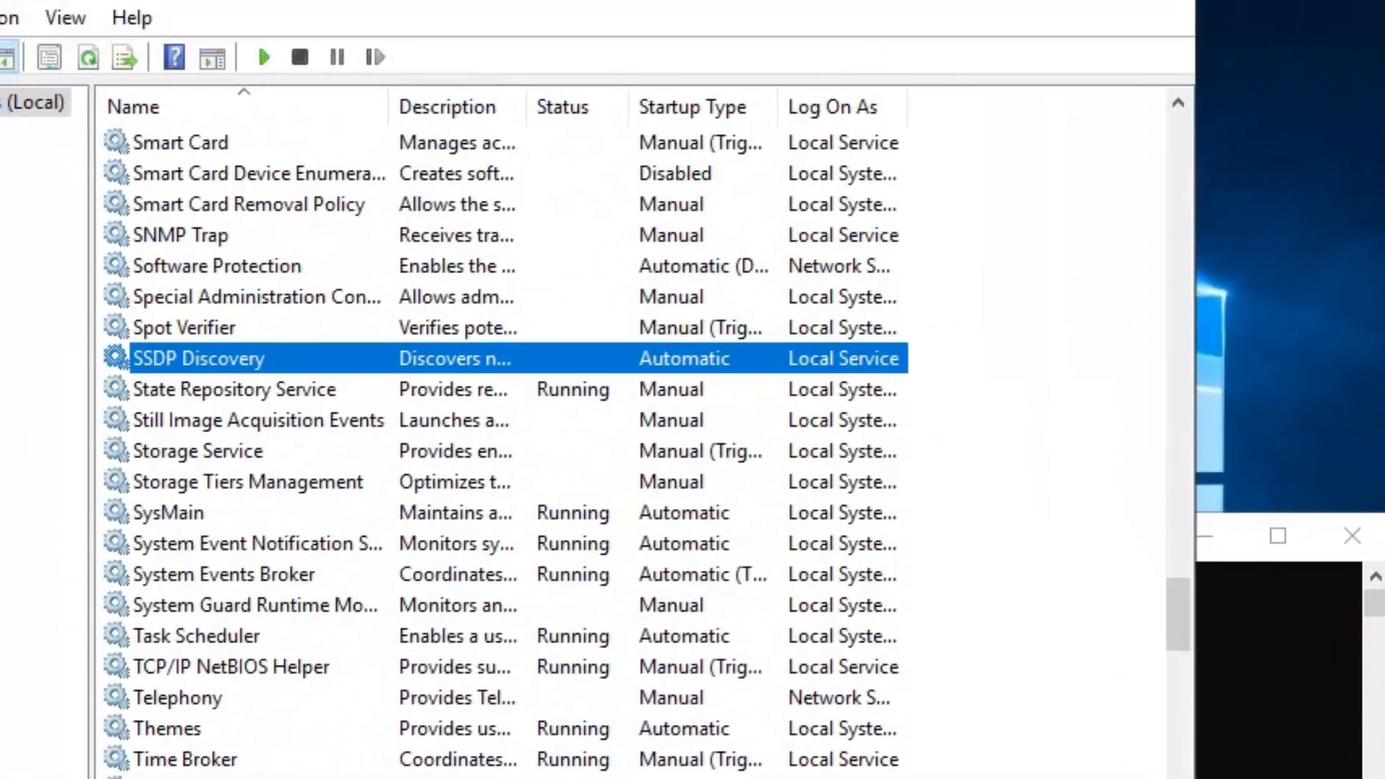
click(1200, 6)
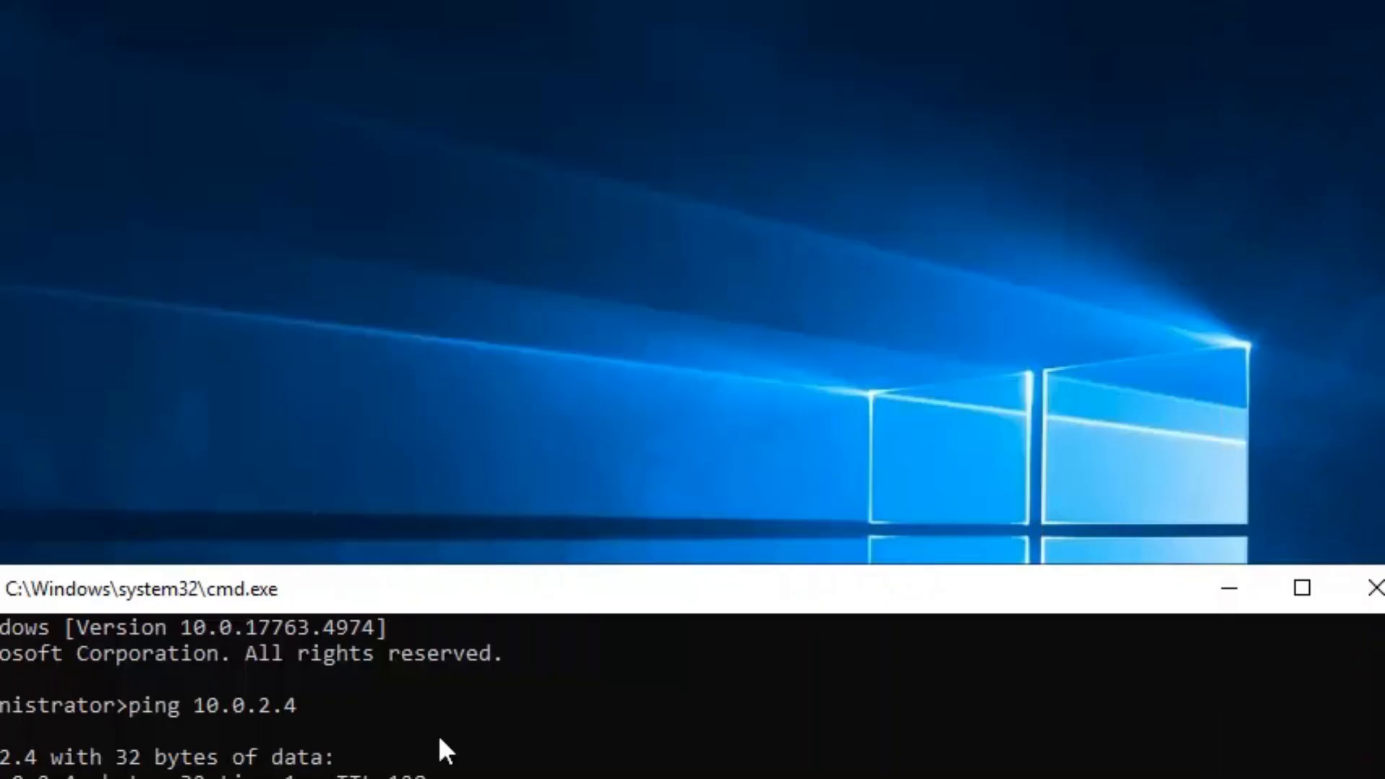
- Turn on network discovery for the Private profile in Advanced sharing settings
key(super+e)
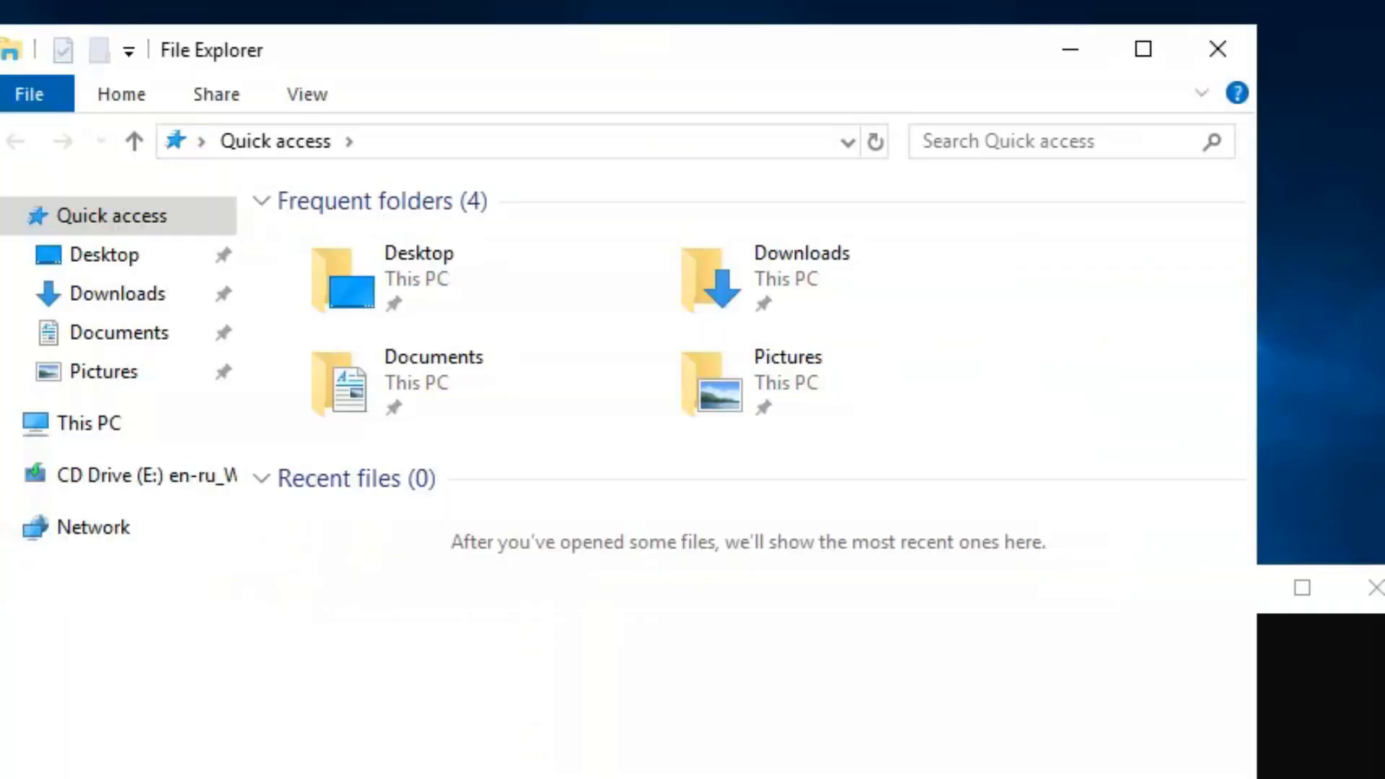
right_click(105, 536)
click(238, 778)
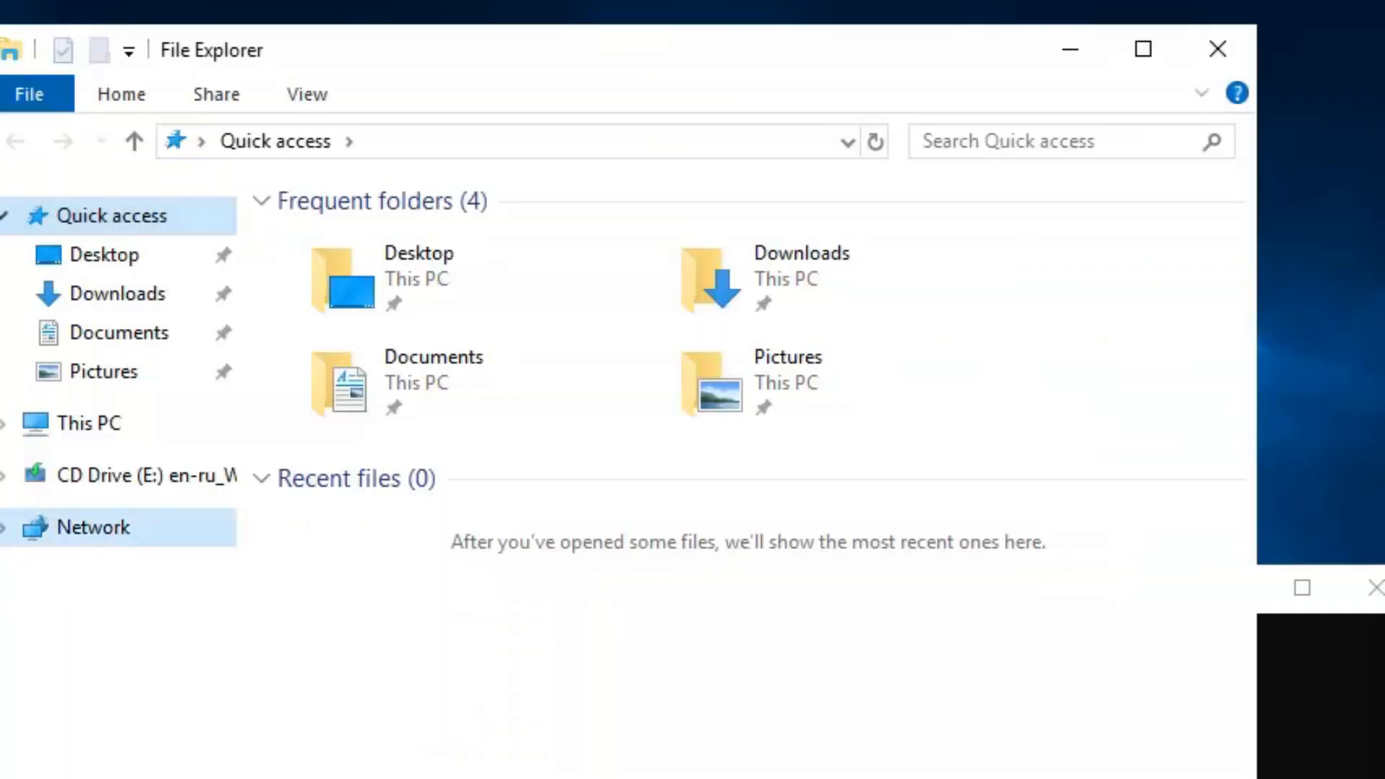
click(238, 317)
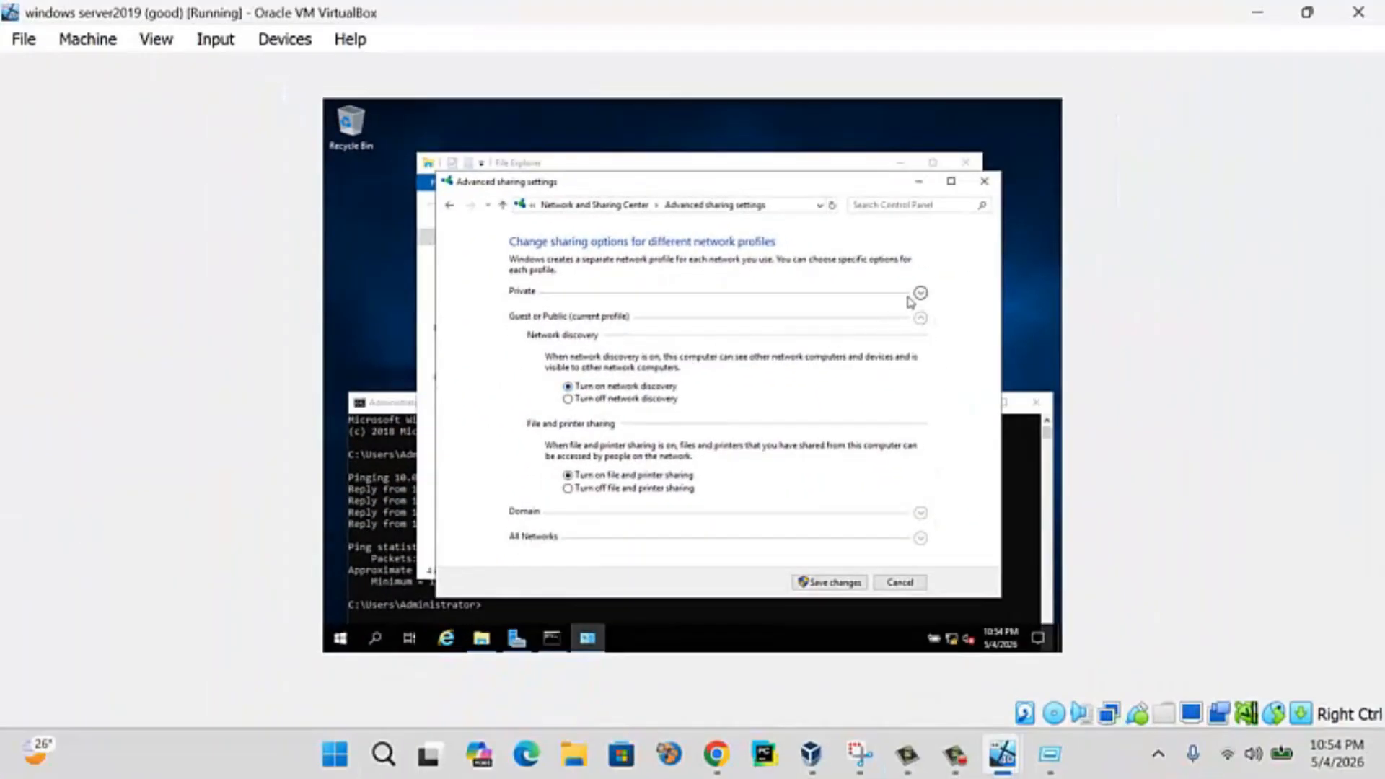
click(986, 308)
click(641, 360)
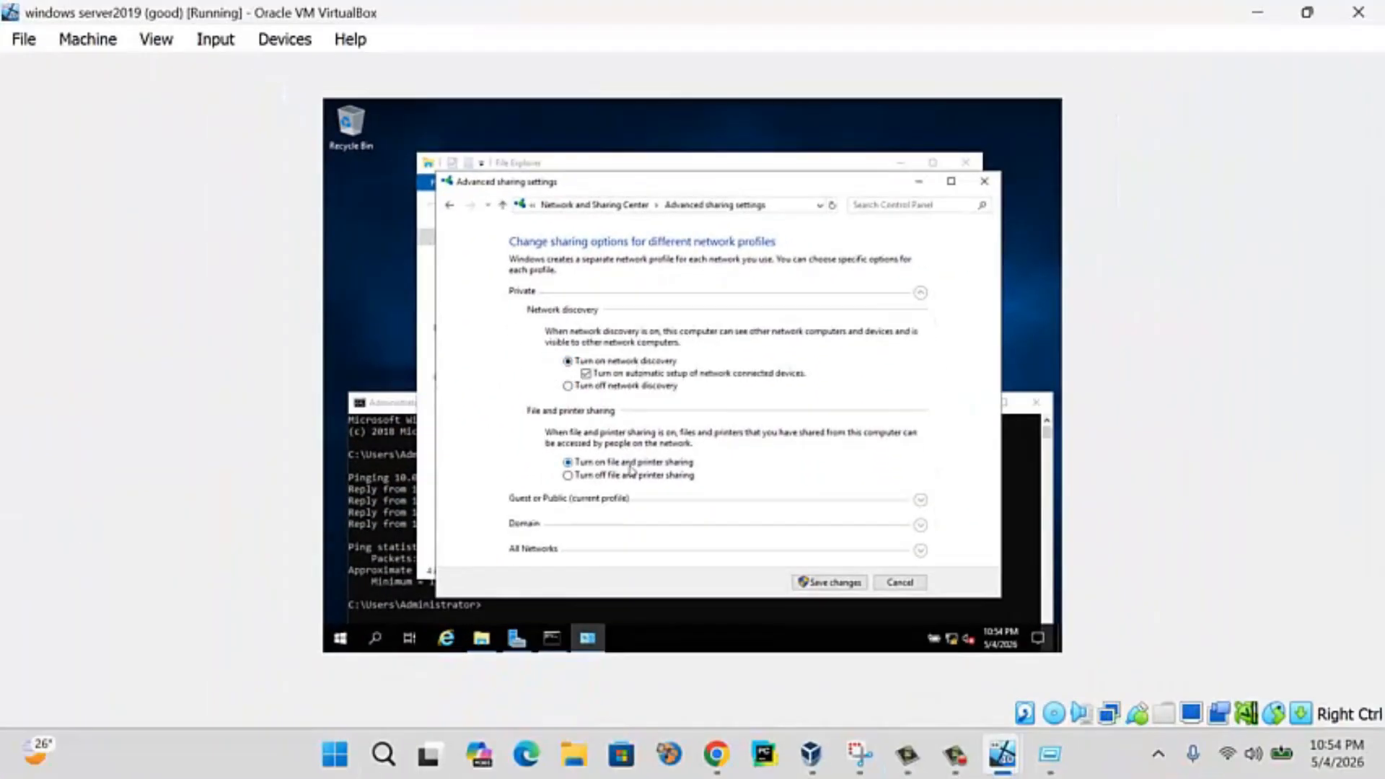
- Review the Guest/Public and All Networks sections, save the changes, and recheck them
click(920, 499)
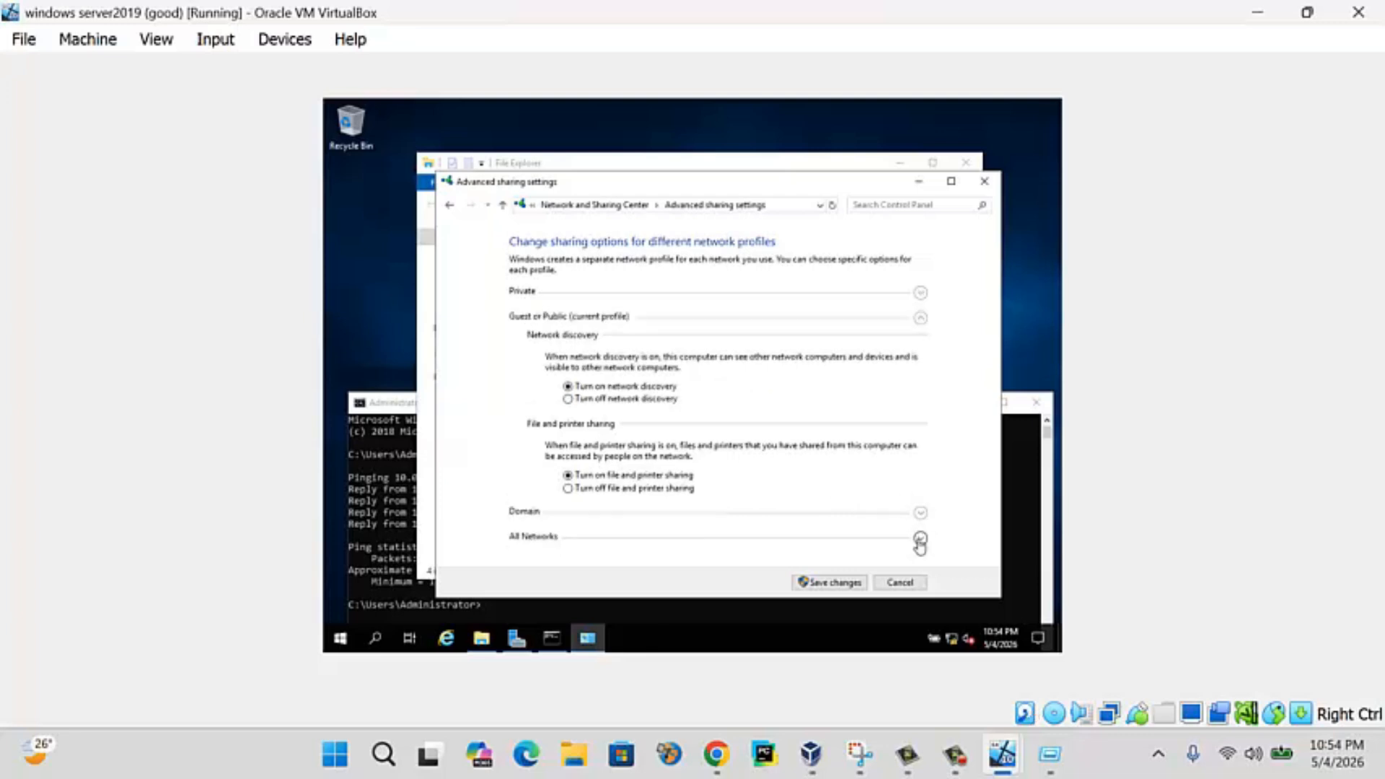
click(920, 540)
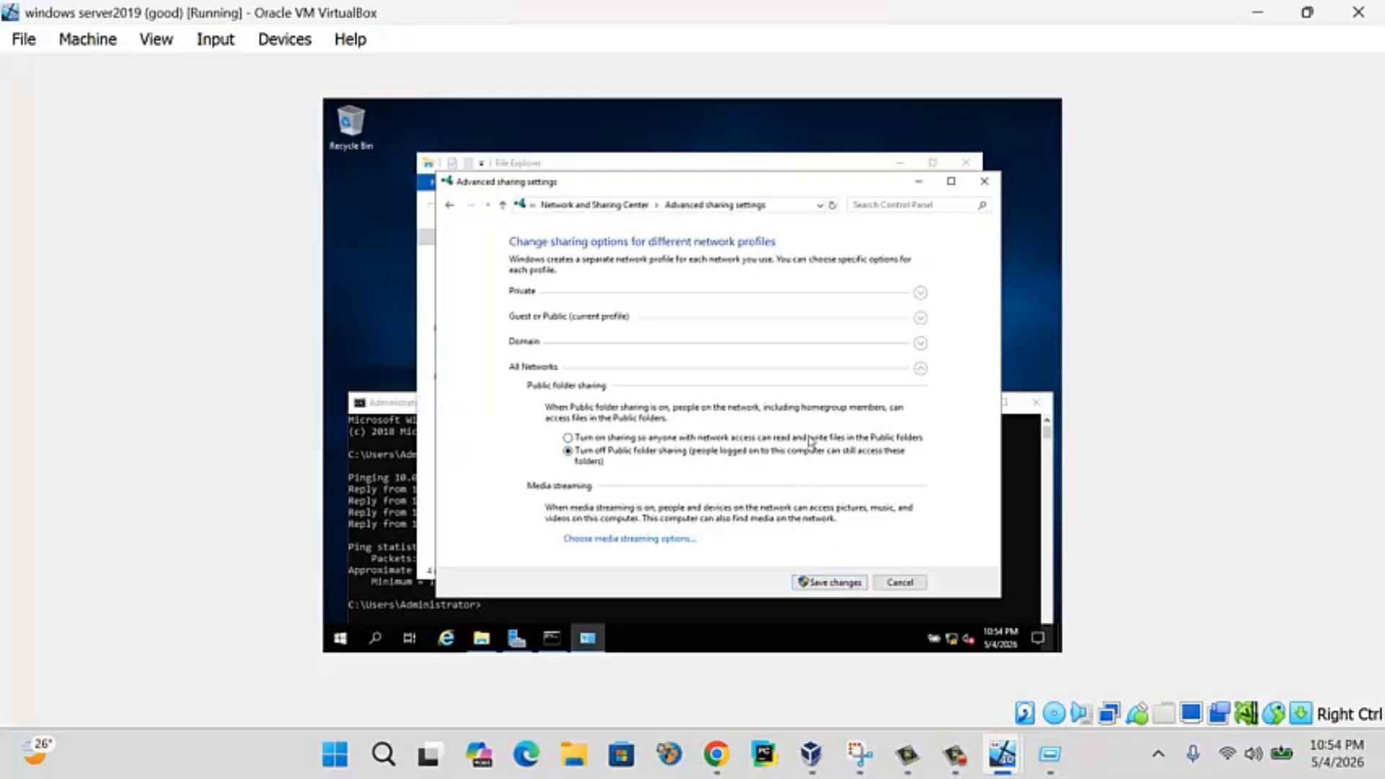
click(845, 581)
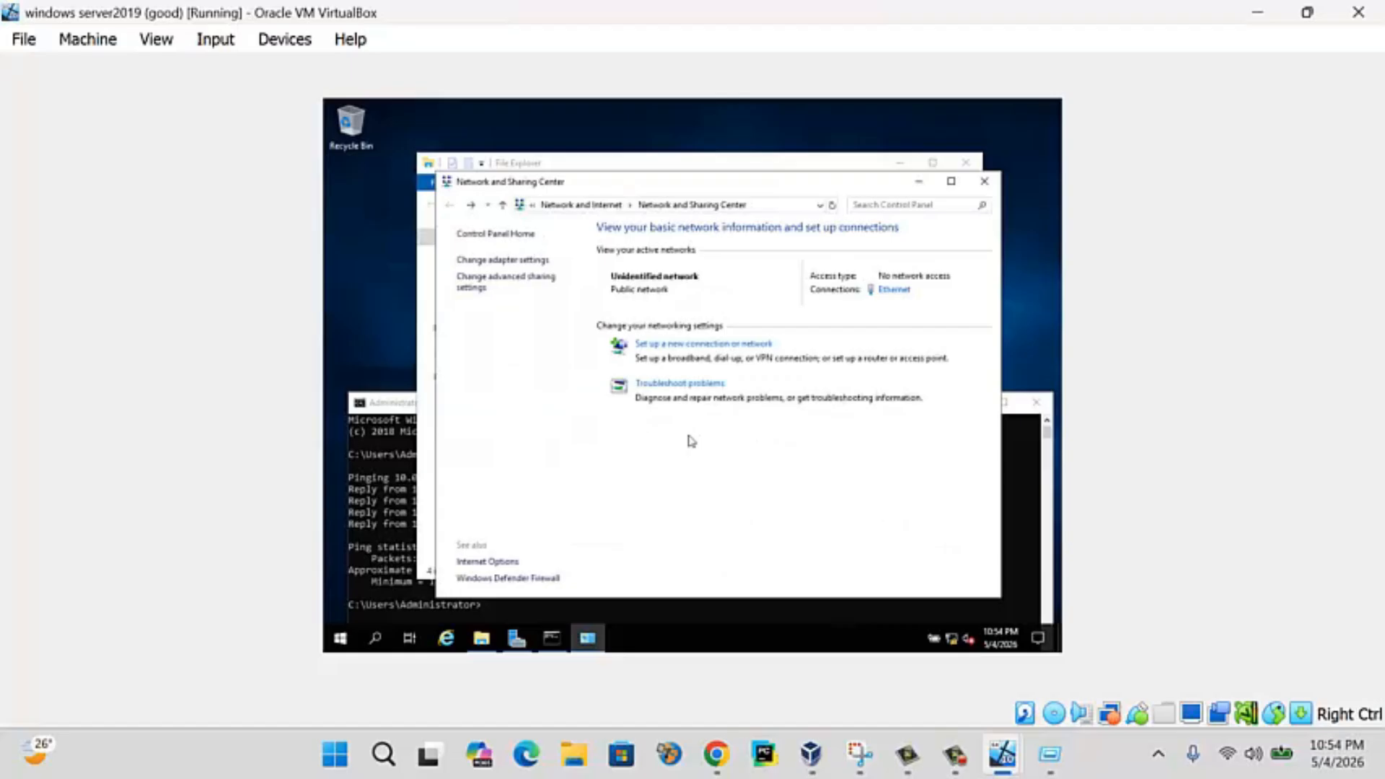
click(540, 280)
click(887, 582)
- On the Windows 10 client, disable and re-enable the Ethernet adapter
mouse_move(1007, 753)
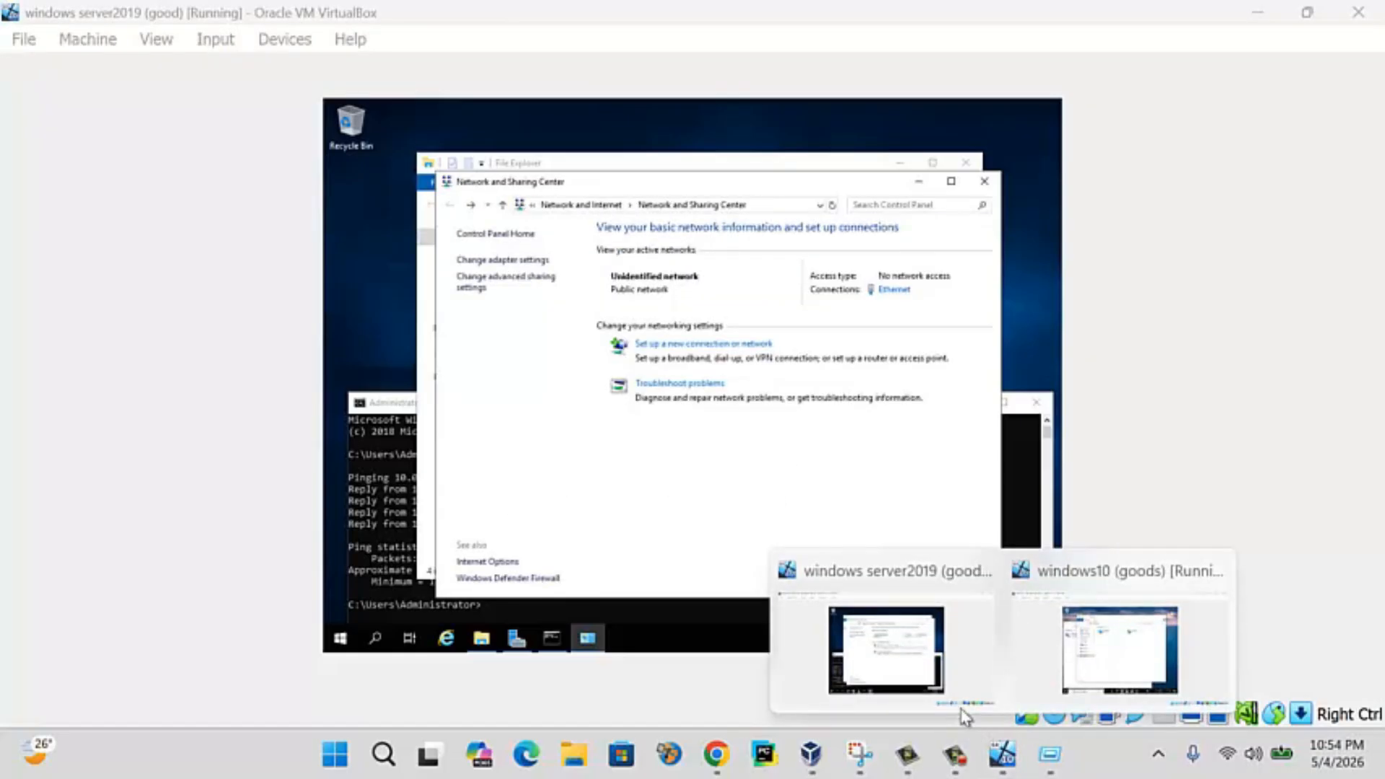
click(1119, 649)
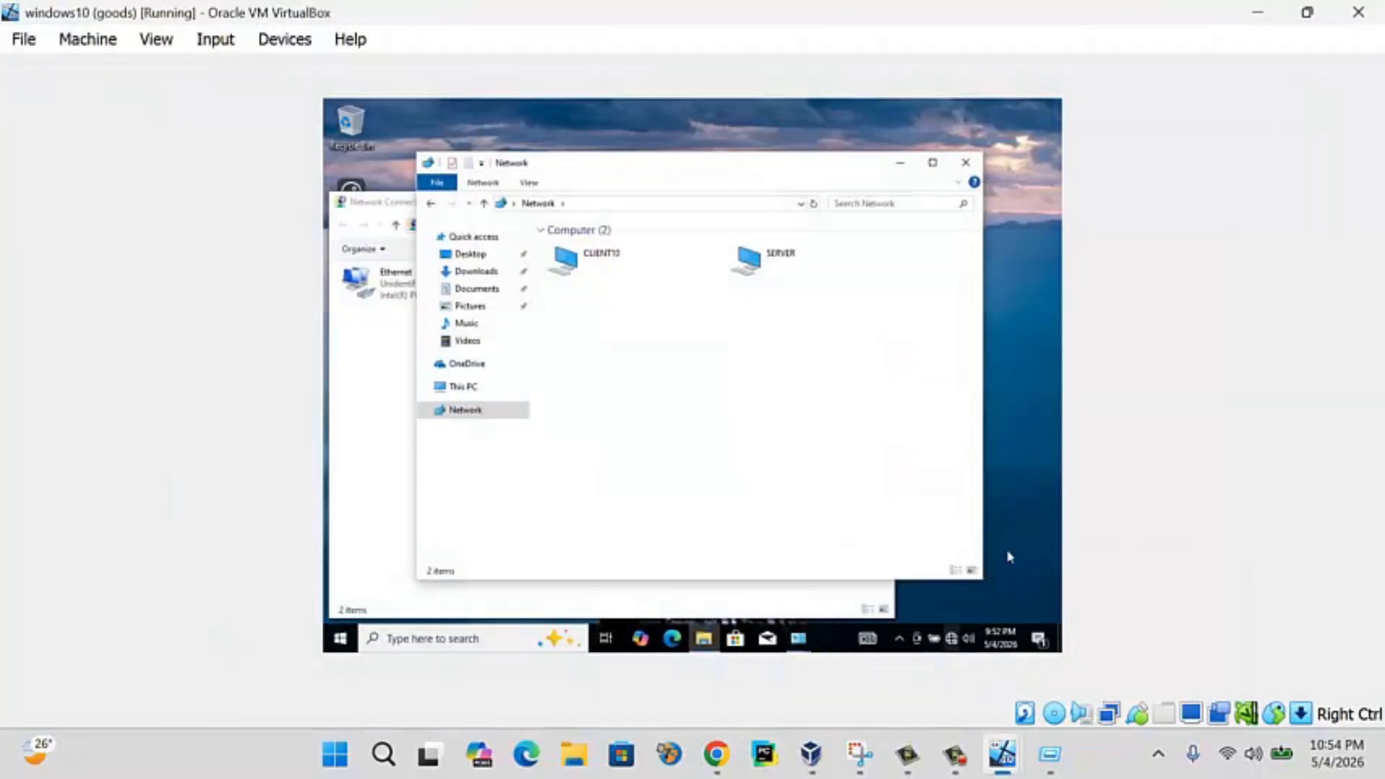
click(382, 393)
right_click(400, 286)
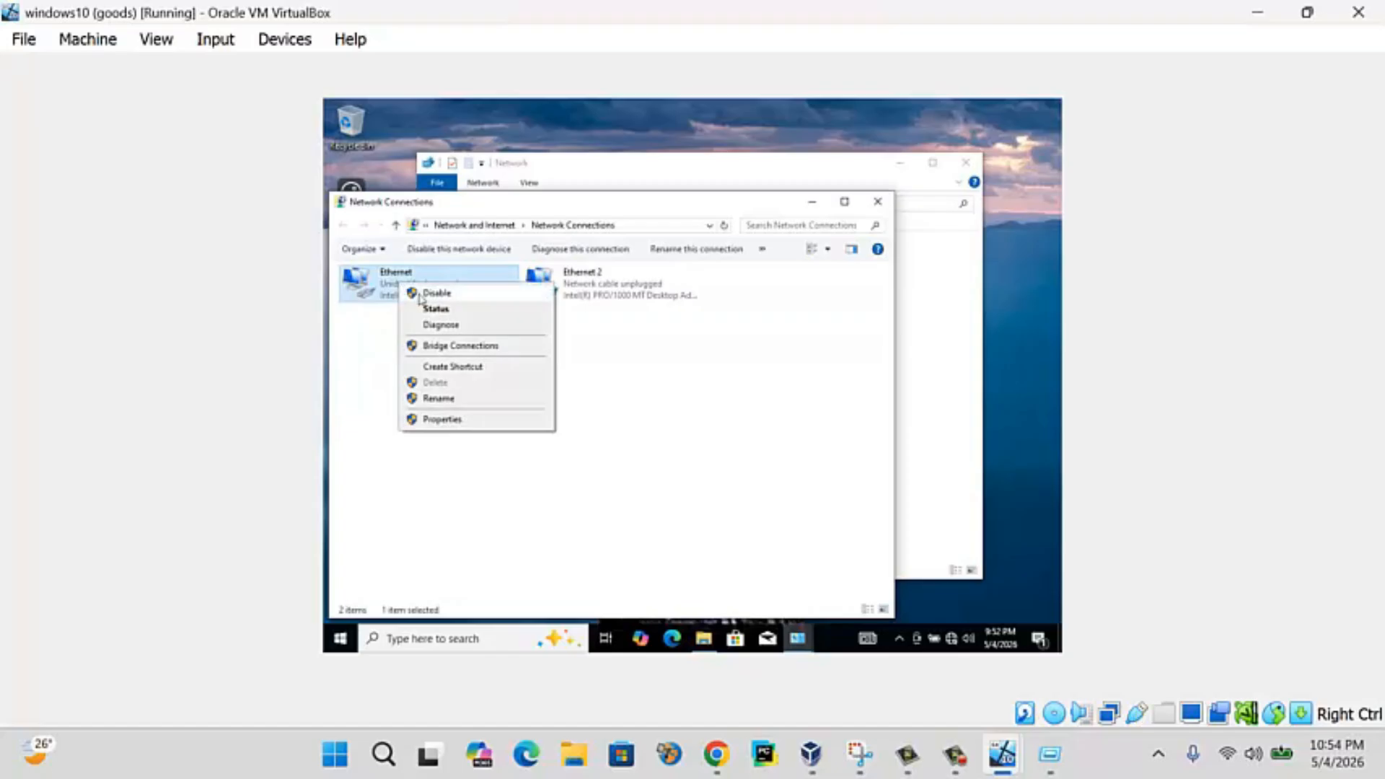
click(420, 295)
right_click(400, 283)
click(432, 290)
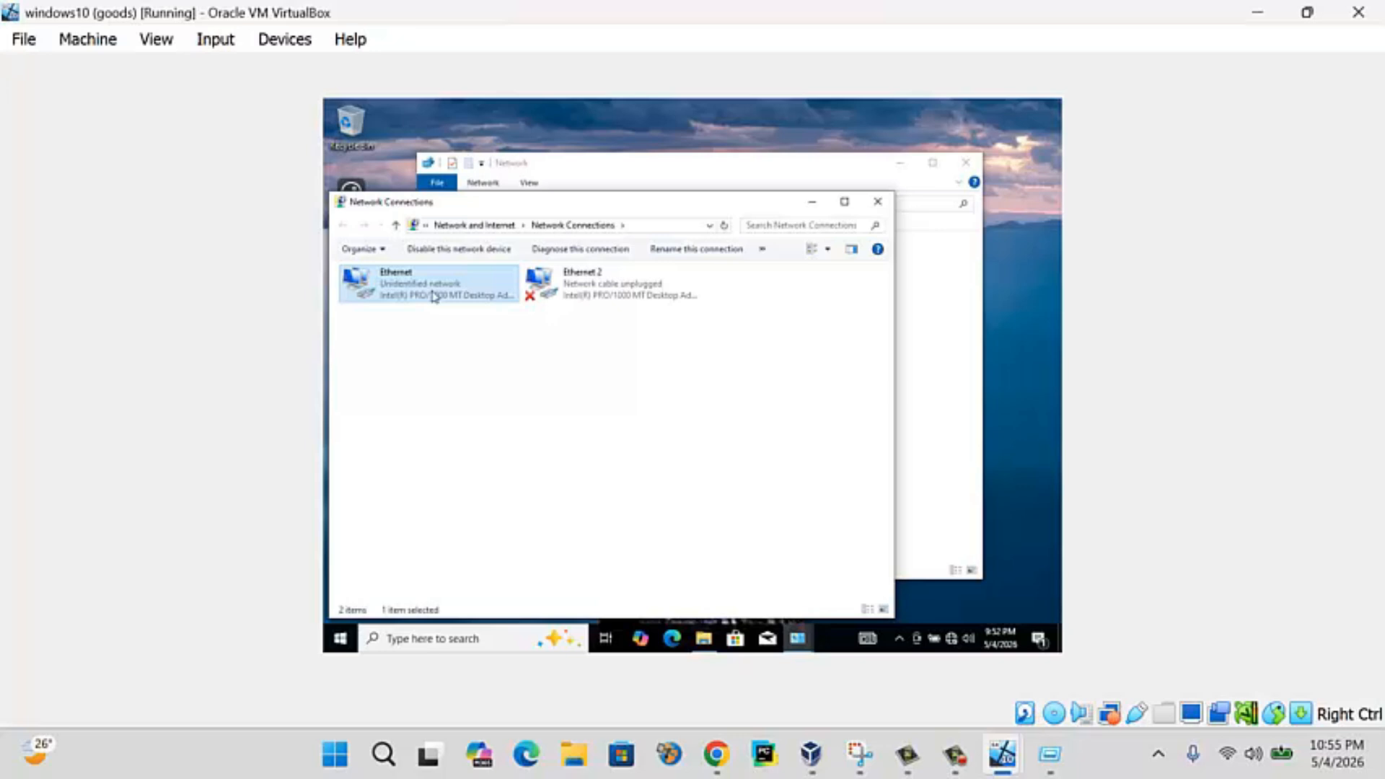
- Cycle the client's Ethernet adapter off and on again, then return to the server VM
right_click(455, 289)
click(505, 302)
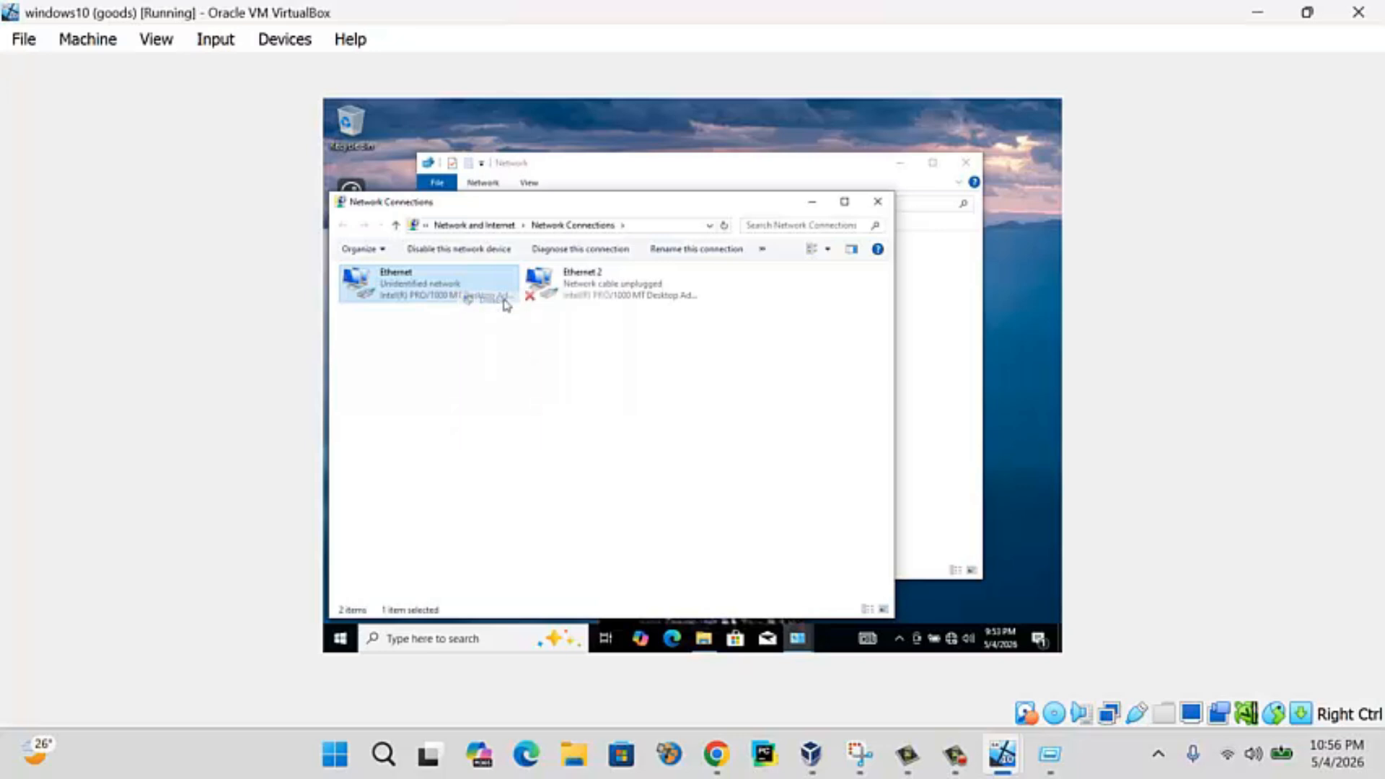
right_click(395, 291)
click(444, 301)
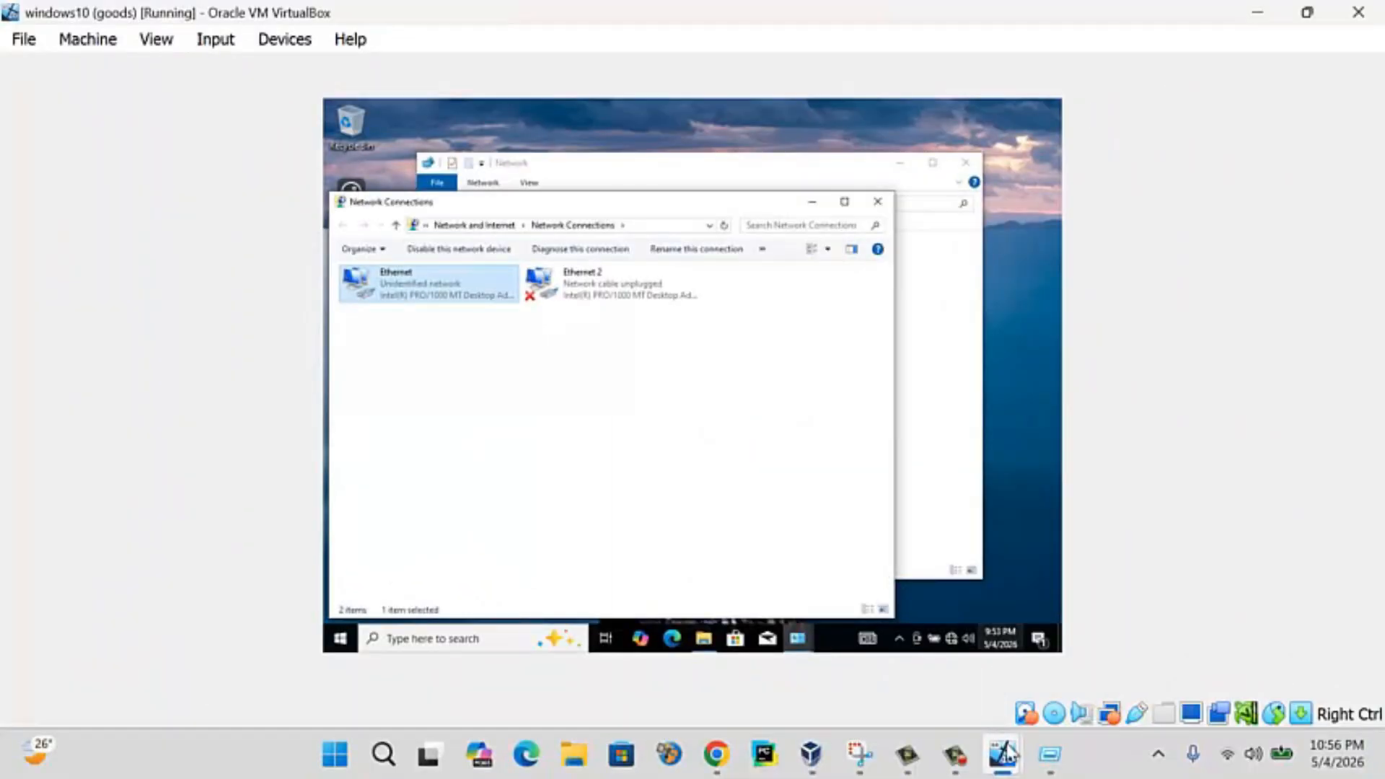
mouse_move(1004, 754)
click(886, 649)
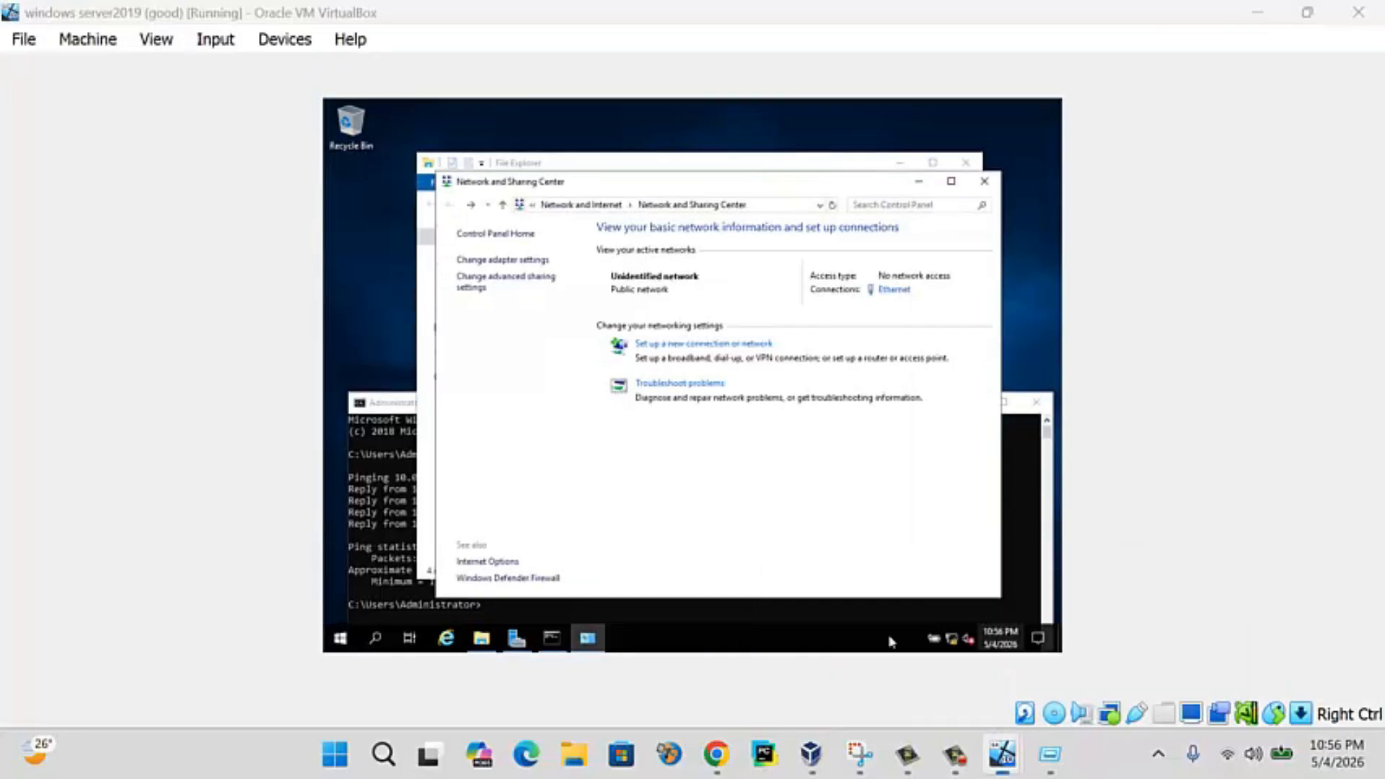
- On the server, reopen Network and Sharing Center from Network's Properties and show the adapter settings
click(997, 757)
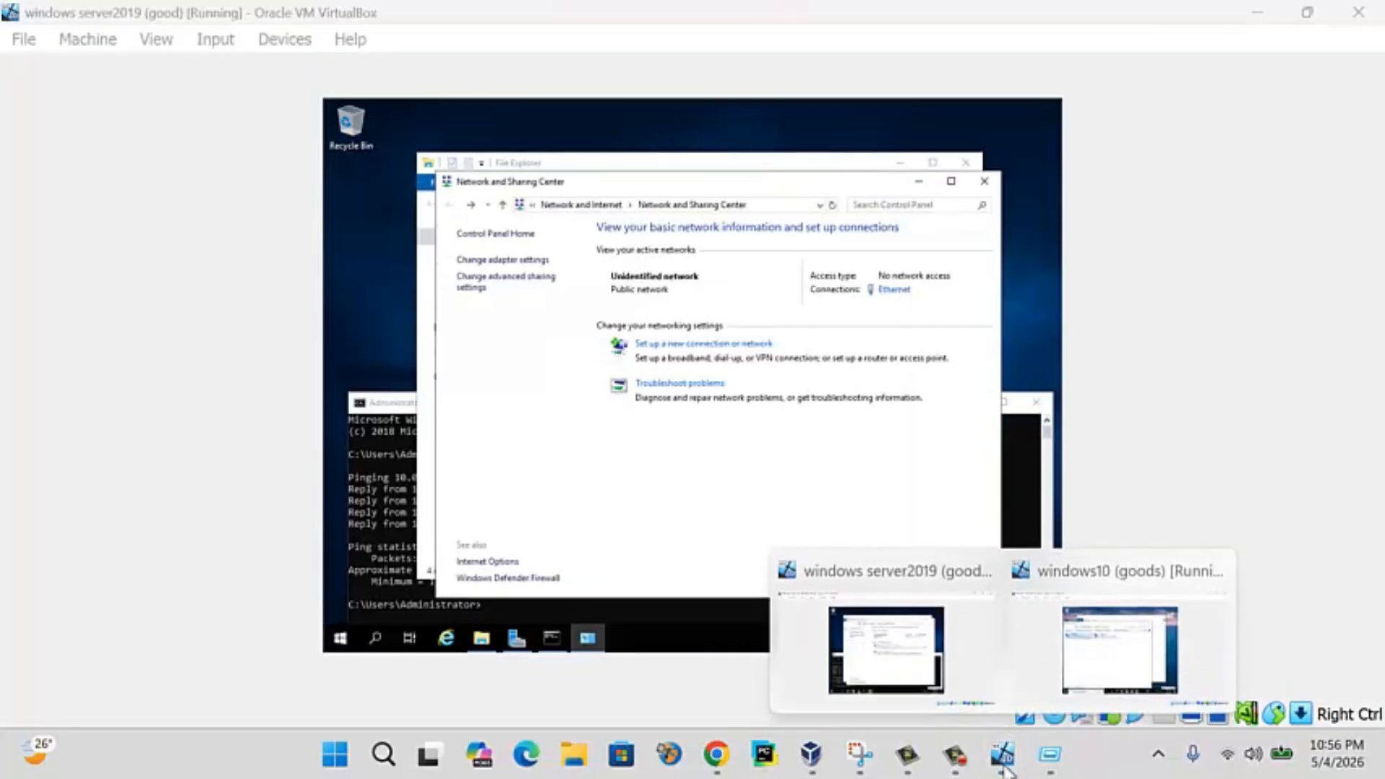
click(807, 564)
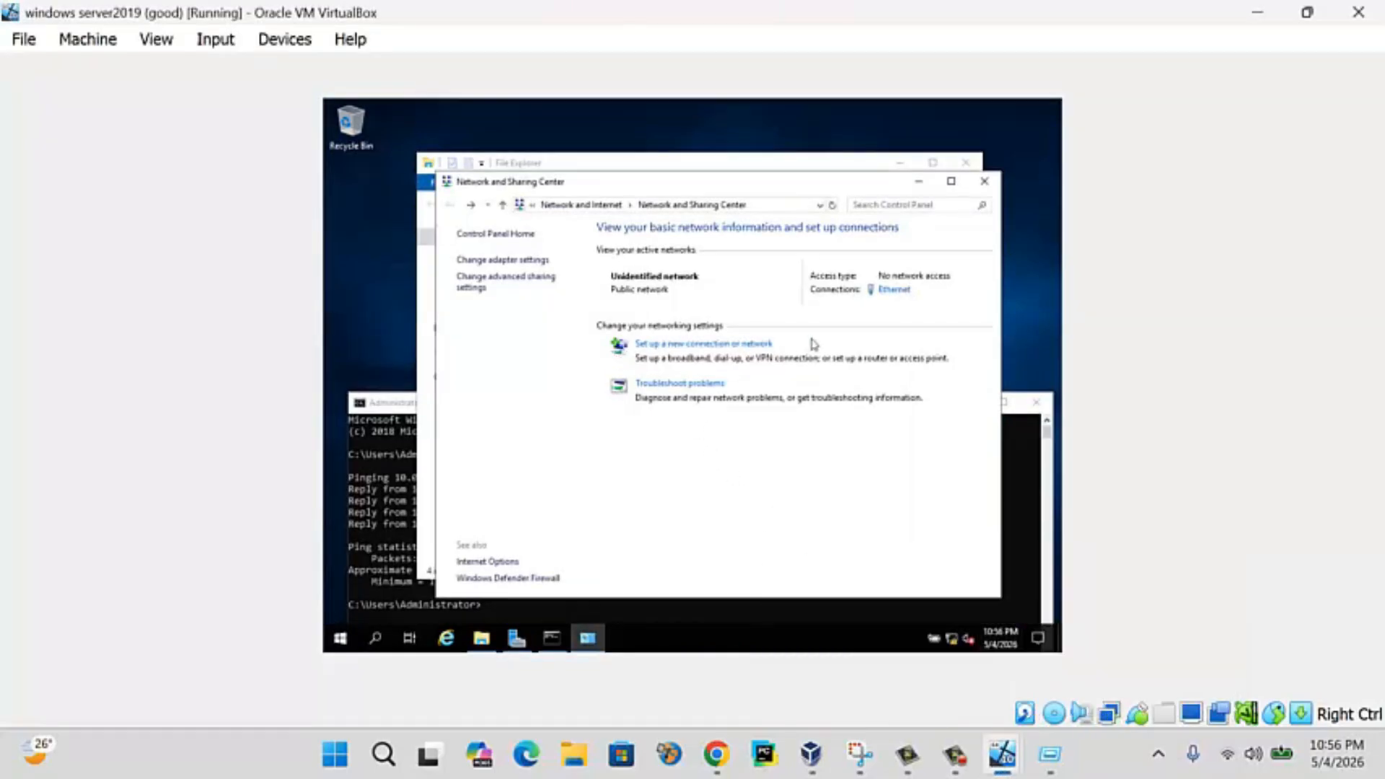
click(985, 183)
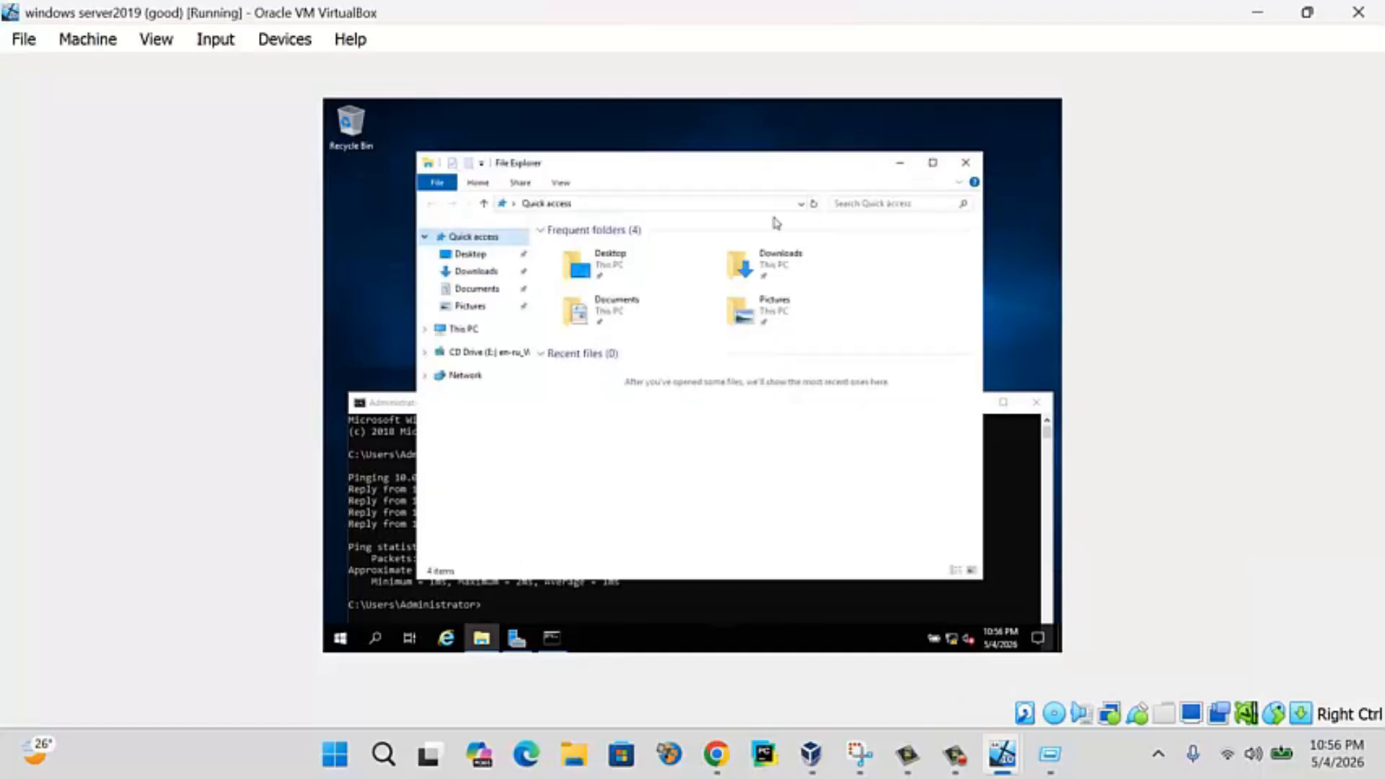
right_click(463, 384)
click(525, 514)
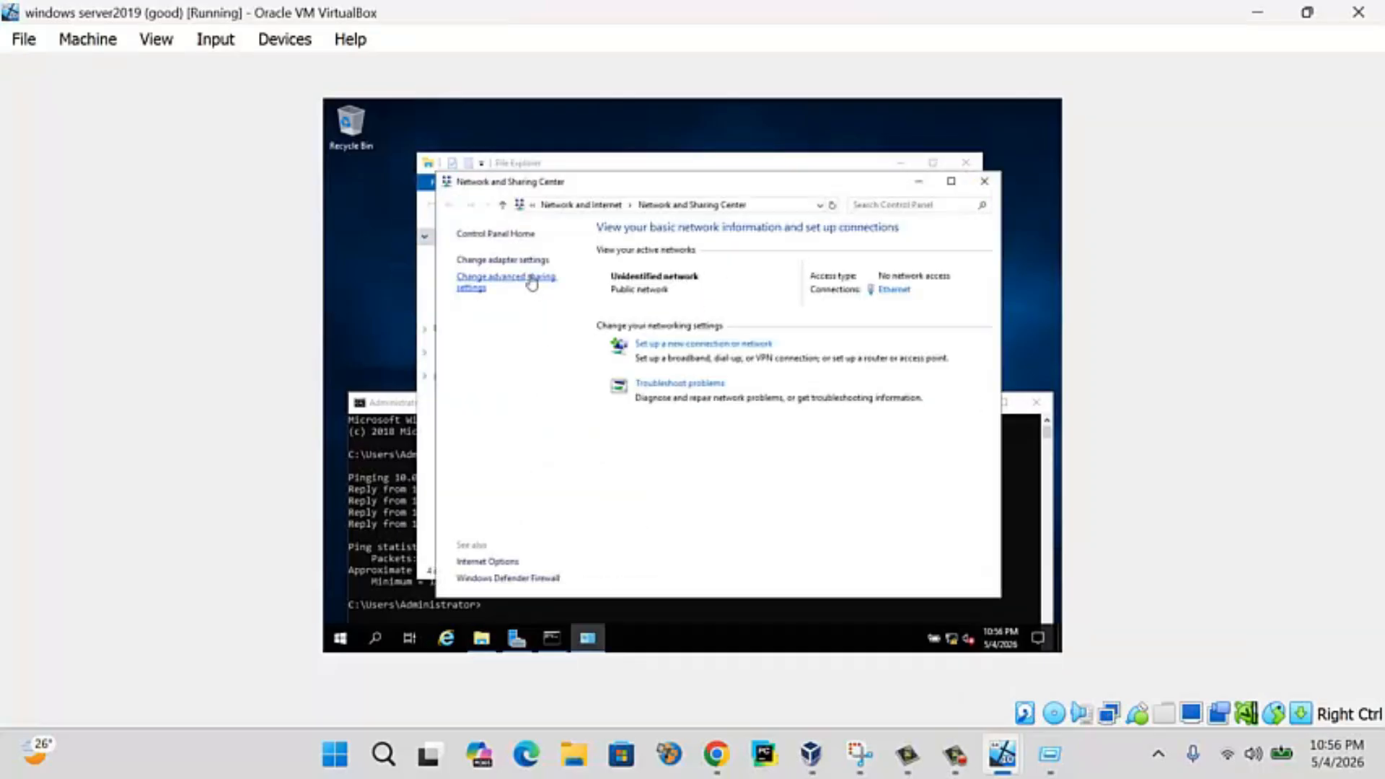
click(516, 260)
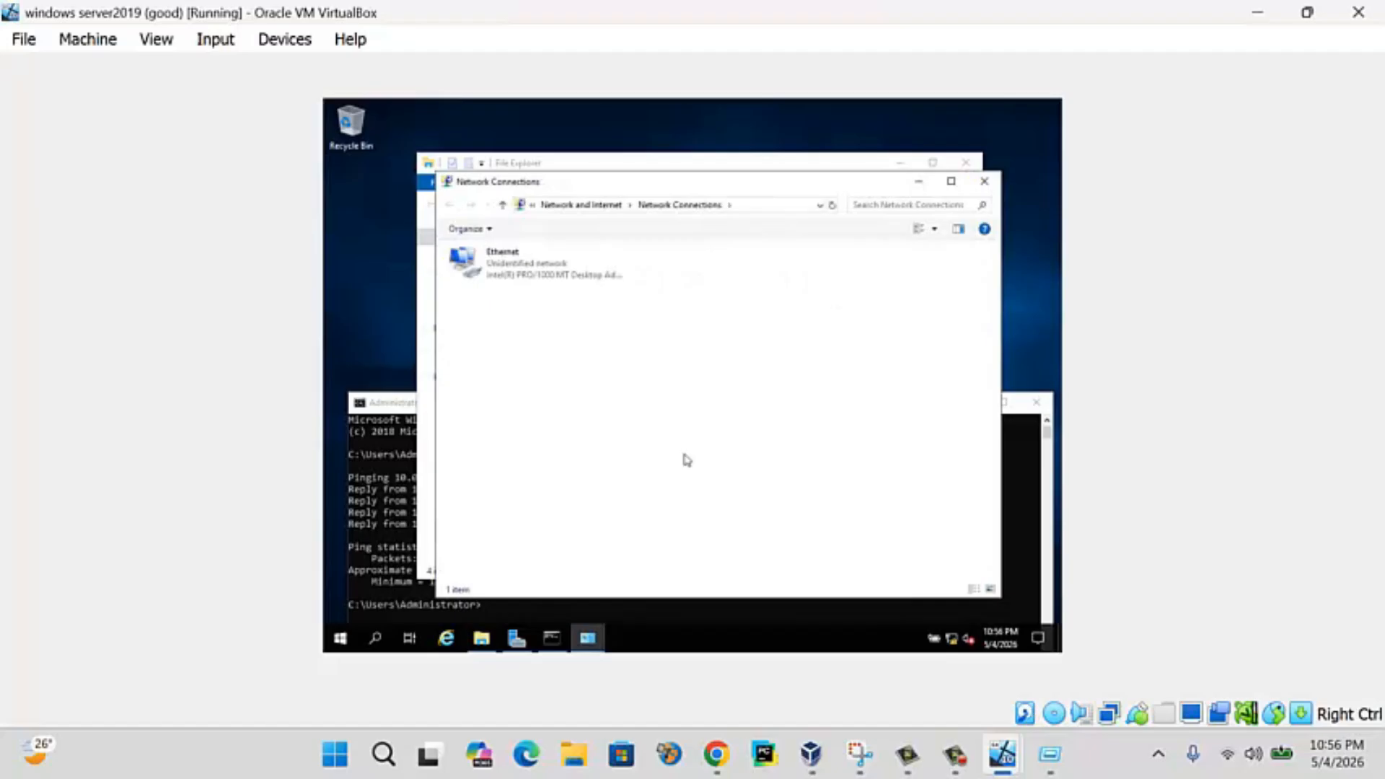
- Disable the server's Ethernet adapter, then enable it again
right_click(518, 272)
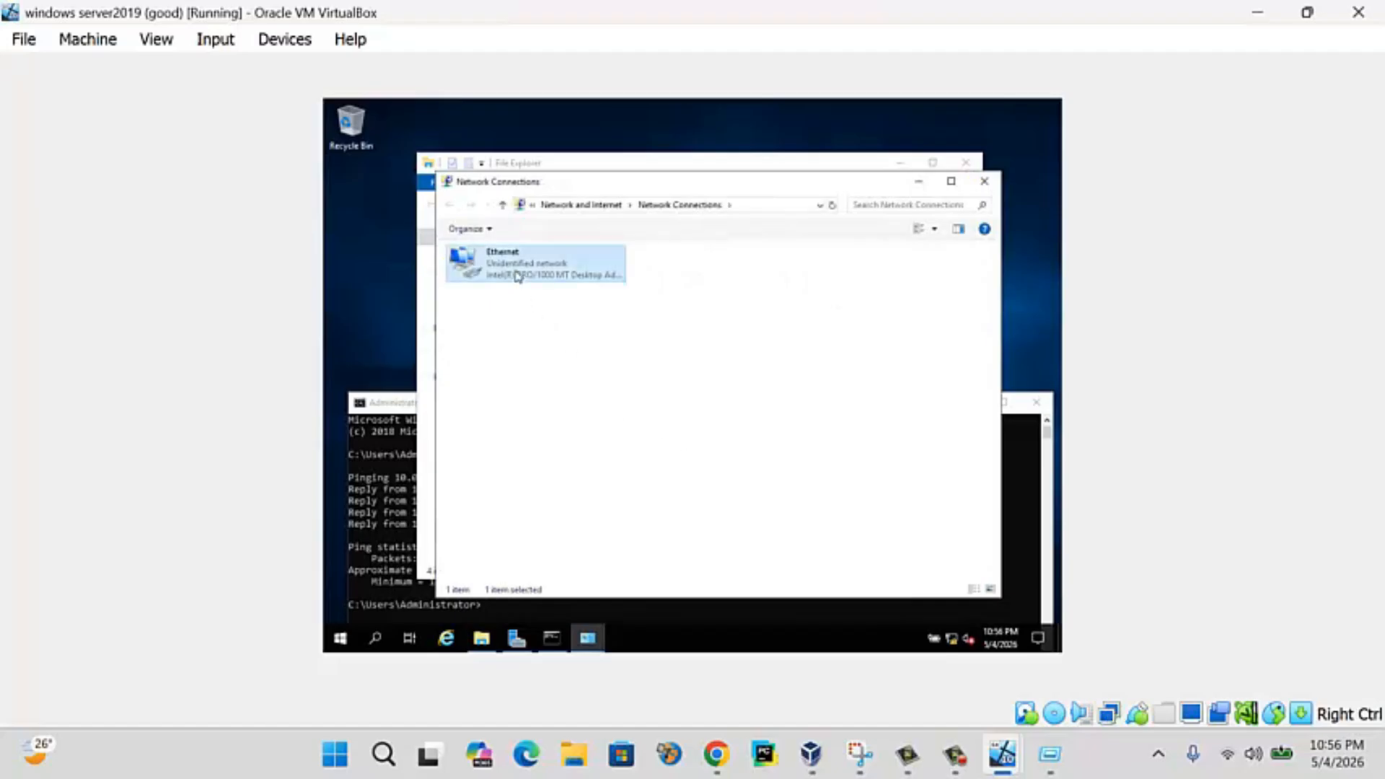
click(534, 282)
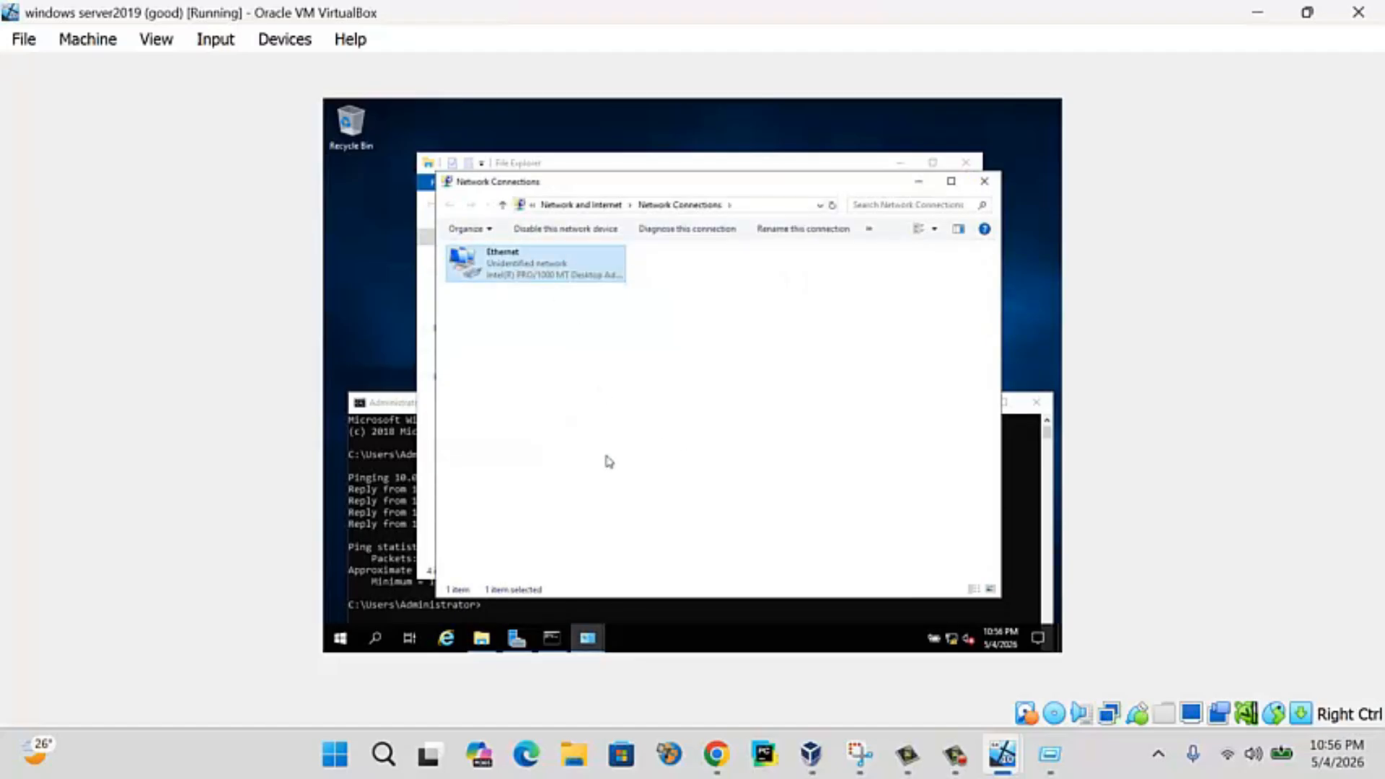
right_click(504, 264)
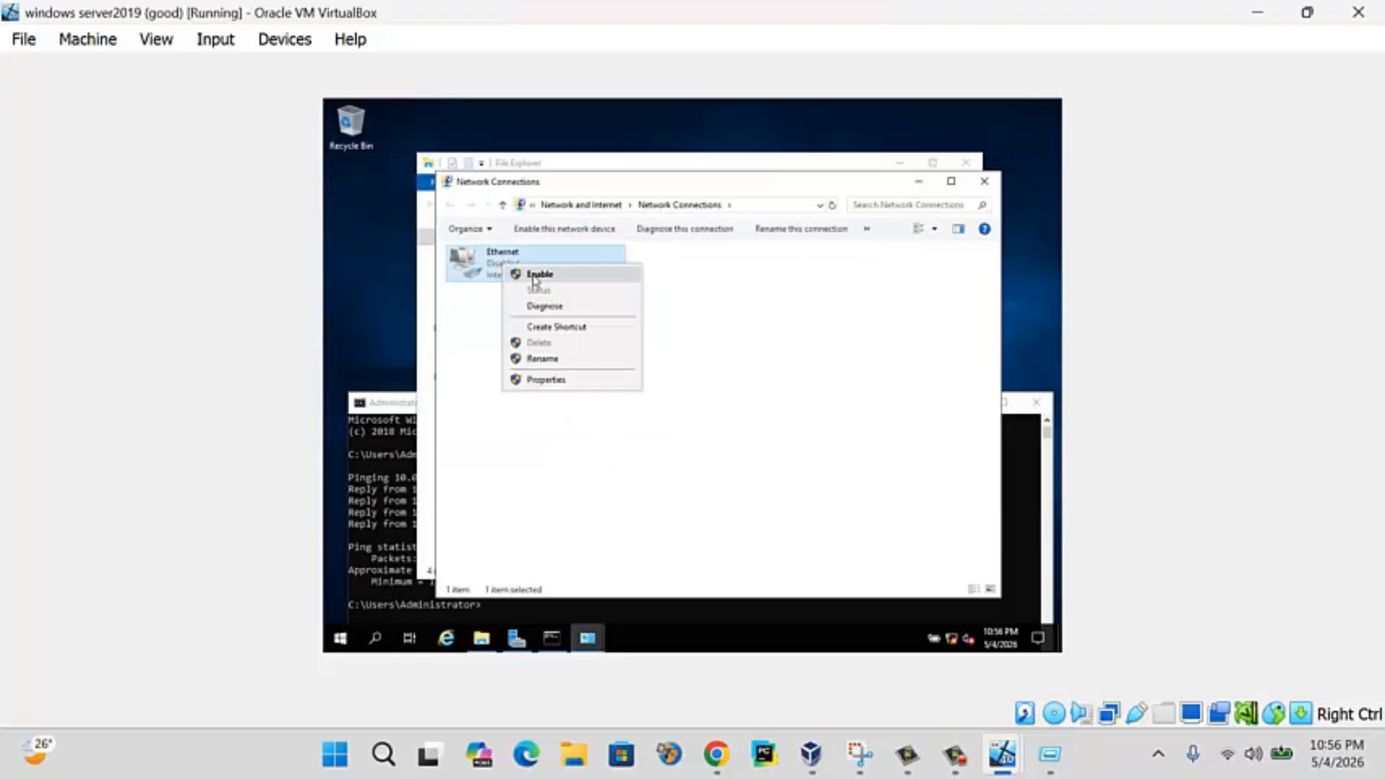
click(535, 277)
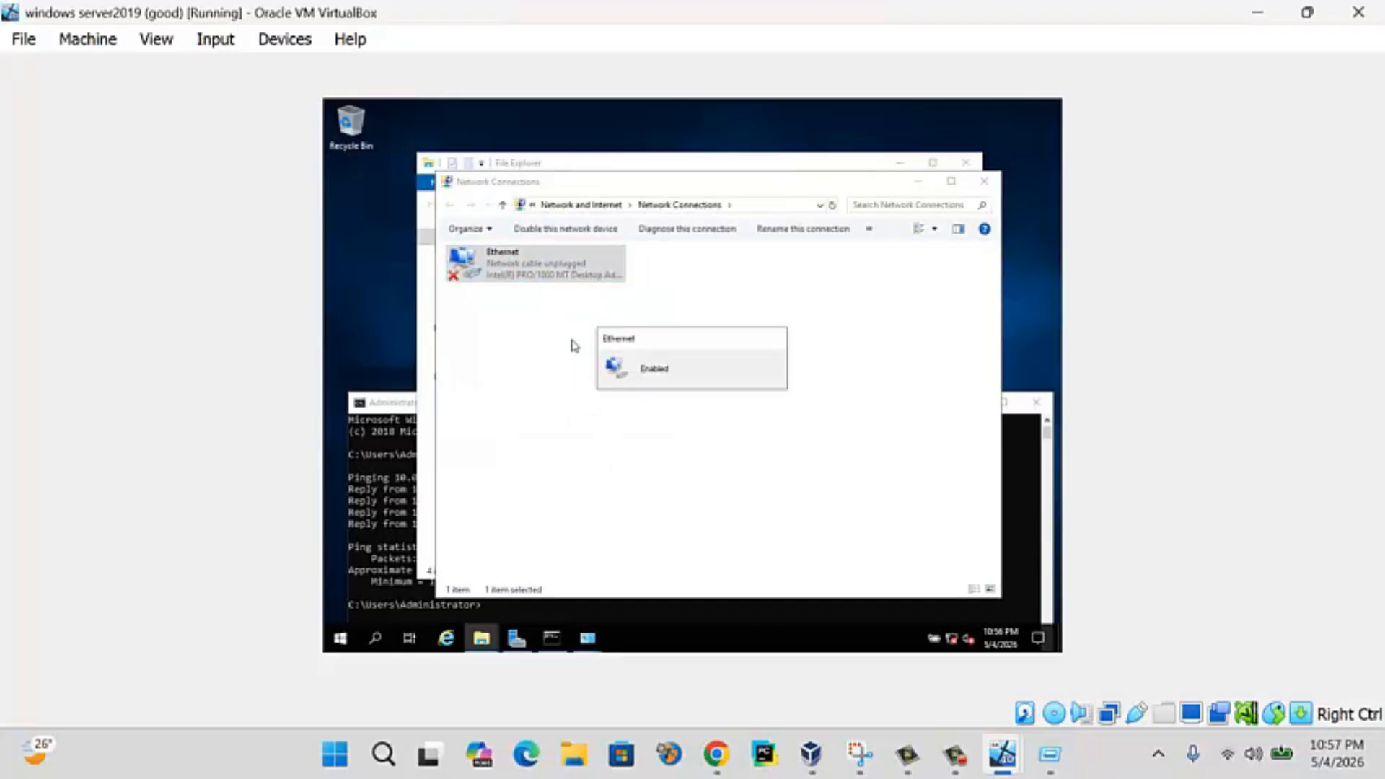
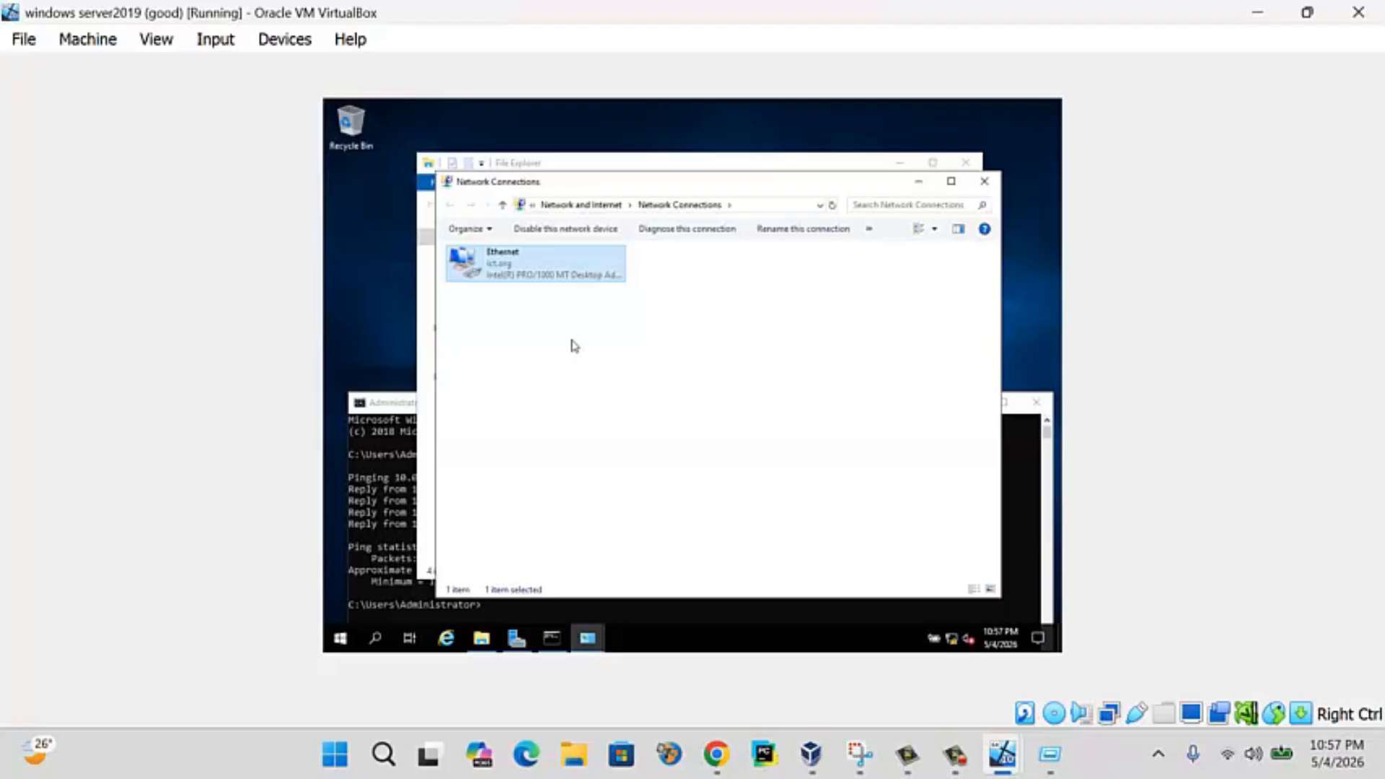
- Close the server's Network Connections, Network and Sharing Center and Command Prompt windows
click(984, 181)
click(967, 162)
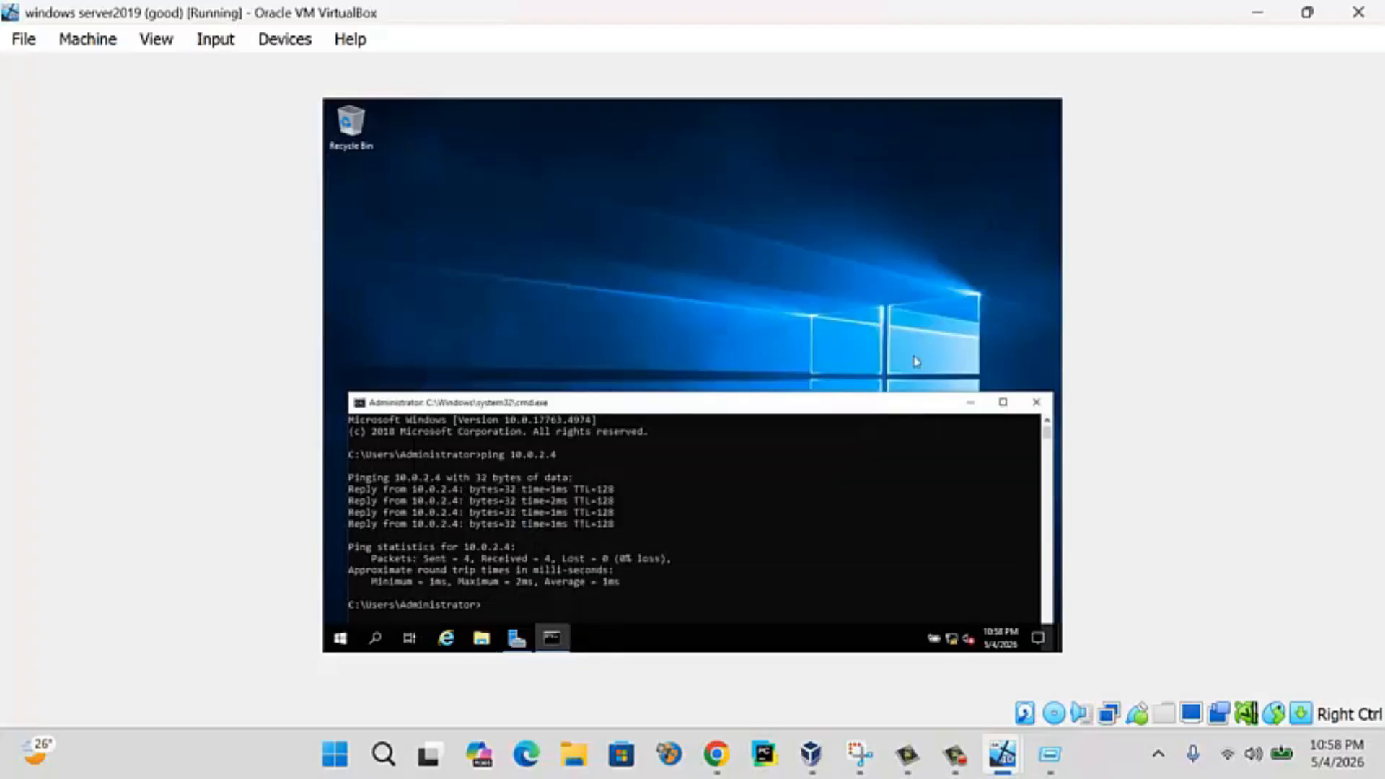
click(1036, 402)
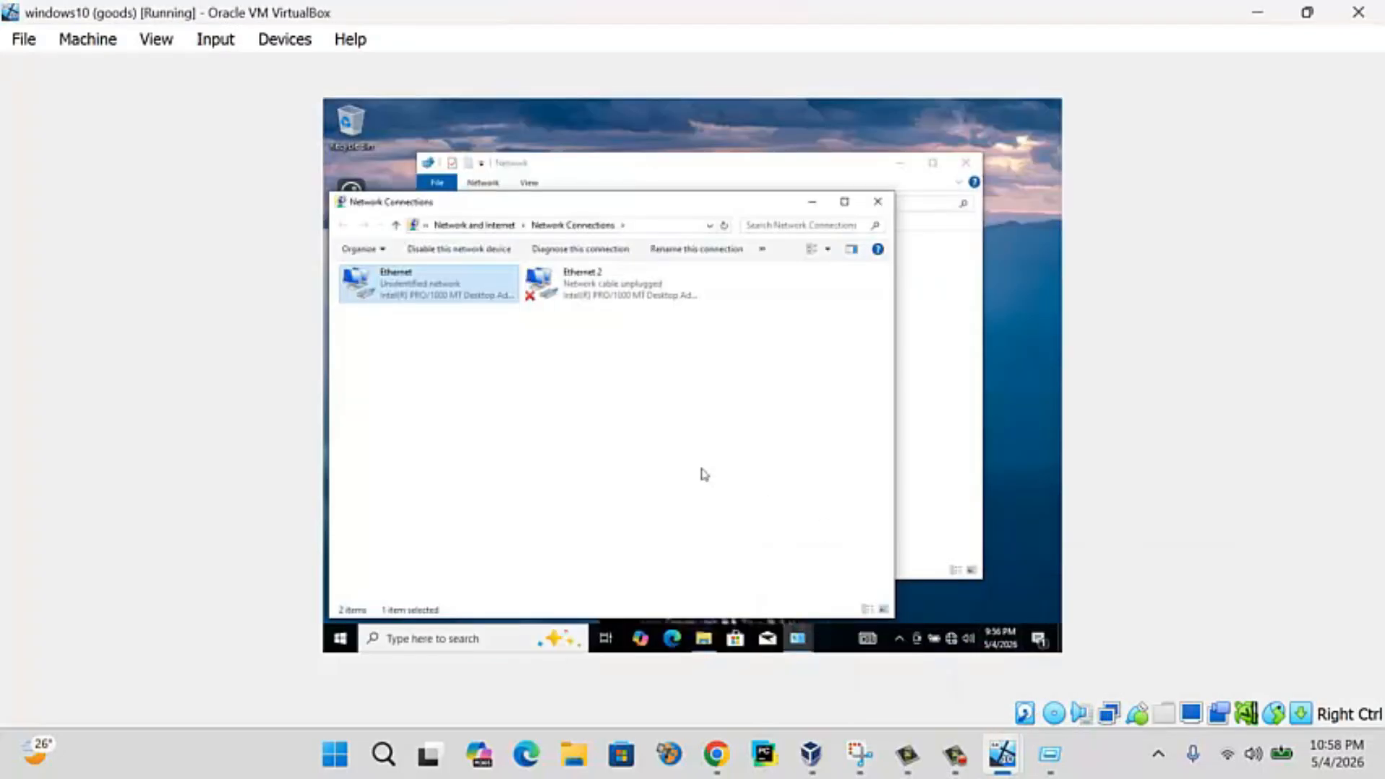
- Disable the Windows 10 client's Ethernet adapter, then enable it again
click(513, 396)
right_click(396, 275)
click(426, 289)
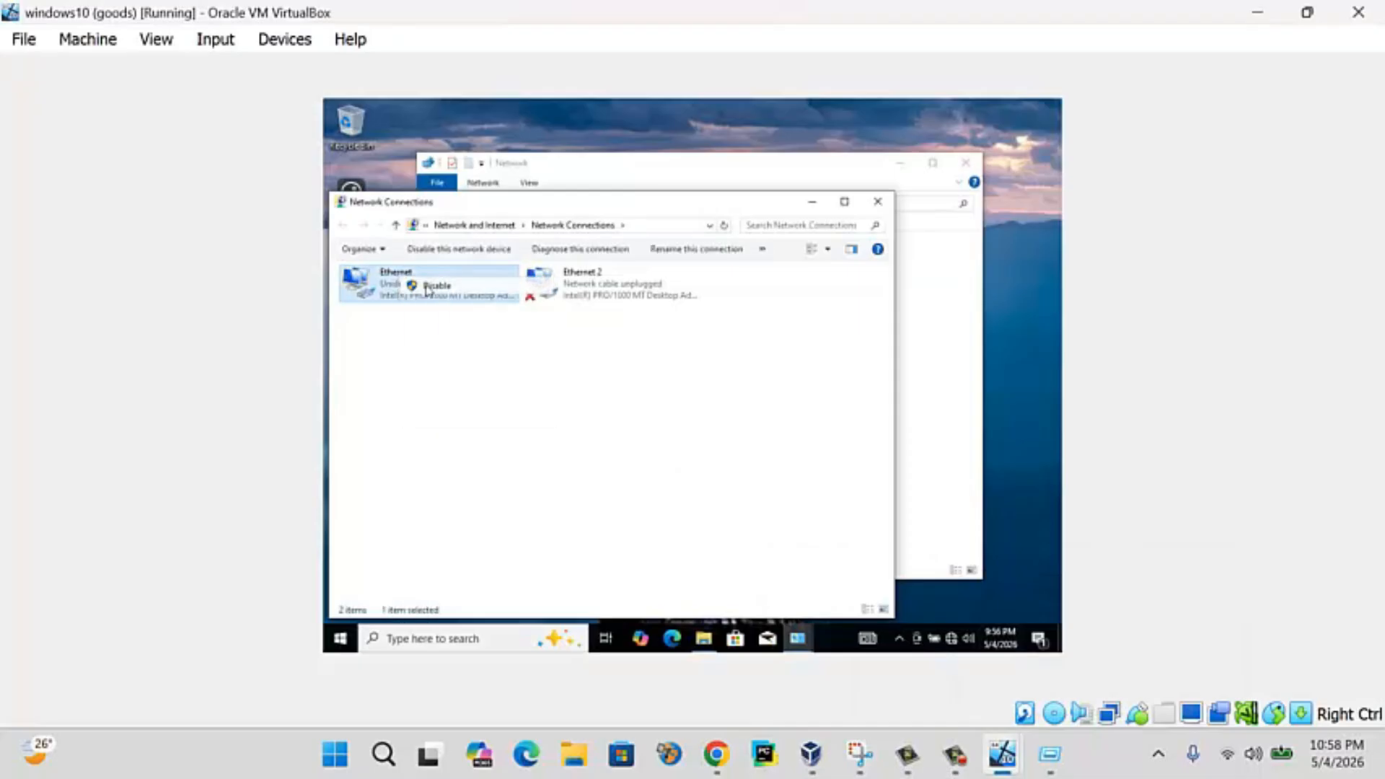
click(436, 380)
click(407, 291)
right_click(407, 292)
click(437, 300)
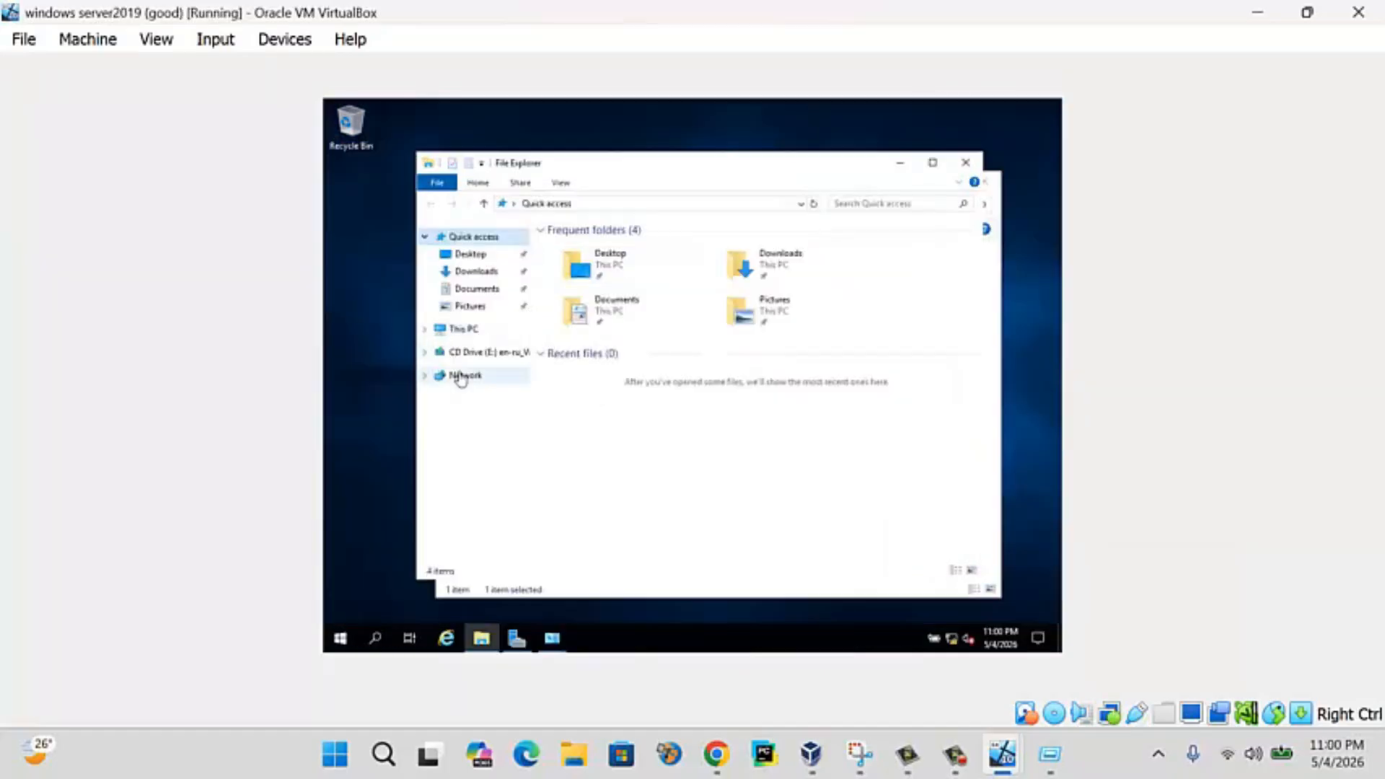
- Open the server's advanced sharing settings from Network's Properties
right_click(455, 376)
click(557, 509)
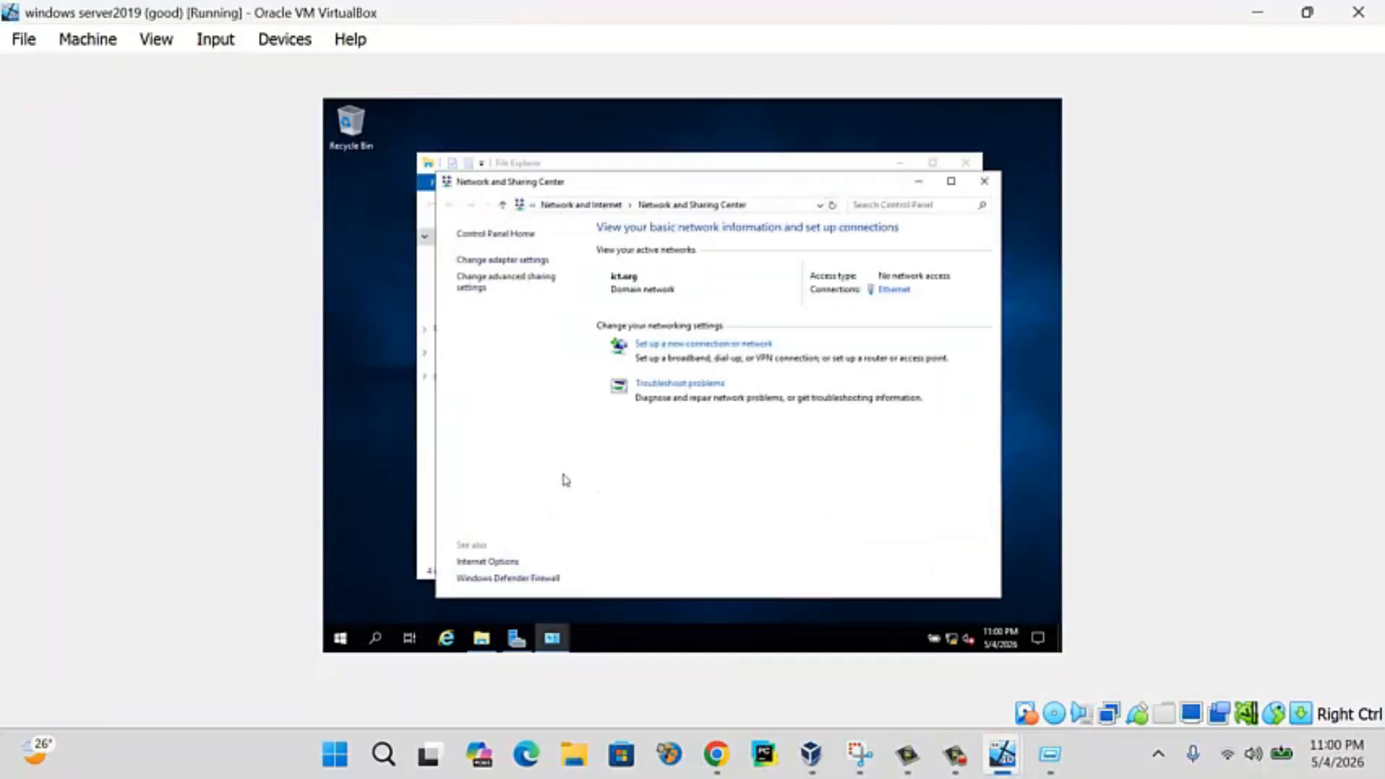
click(484, 287)
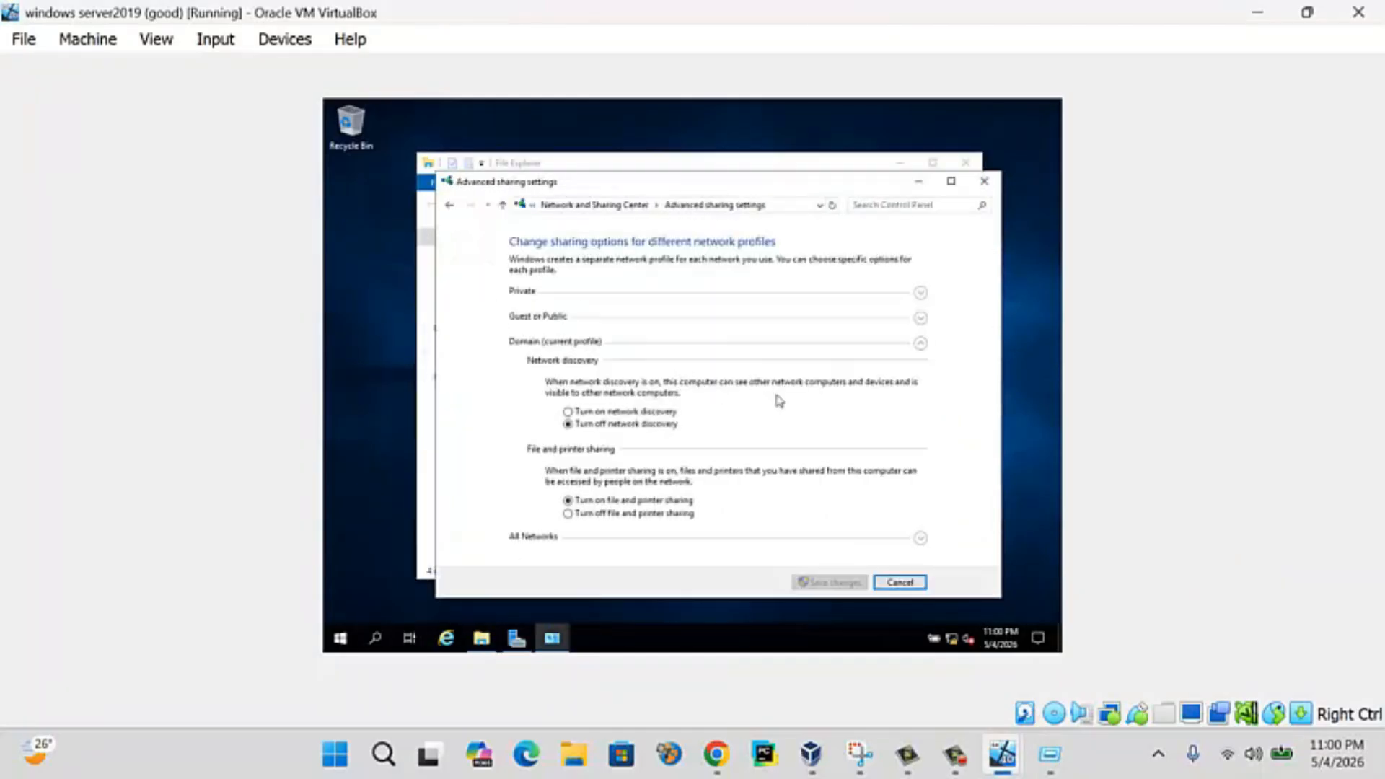
- Run services.msc, confirm UPnP Device Host and SSDP Discovery are running, then close Services
key(super+r)
text(se)
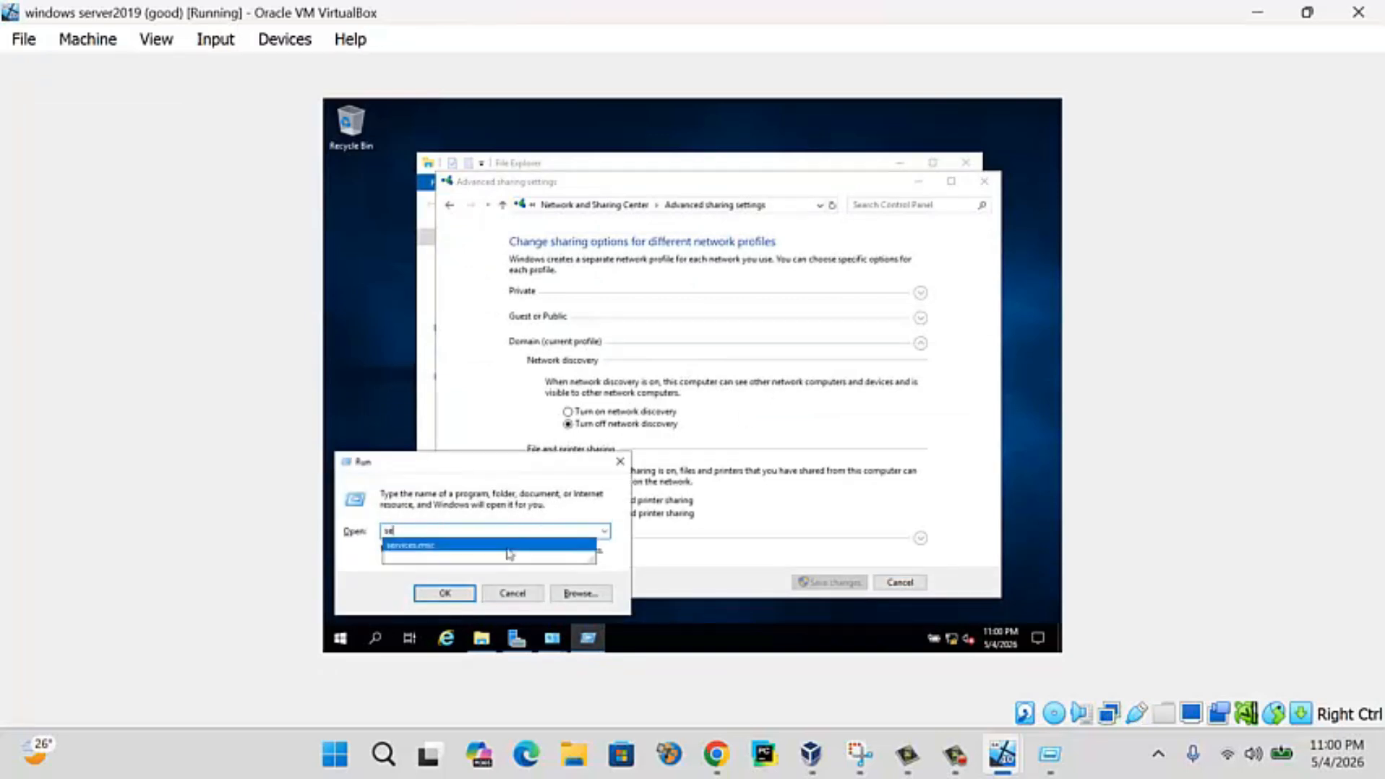
click(508, 545)
click(465, 590)
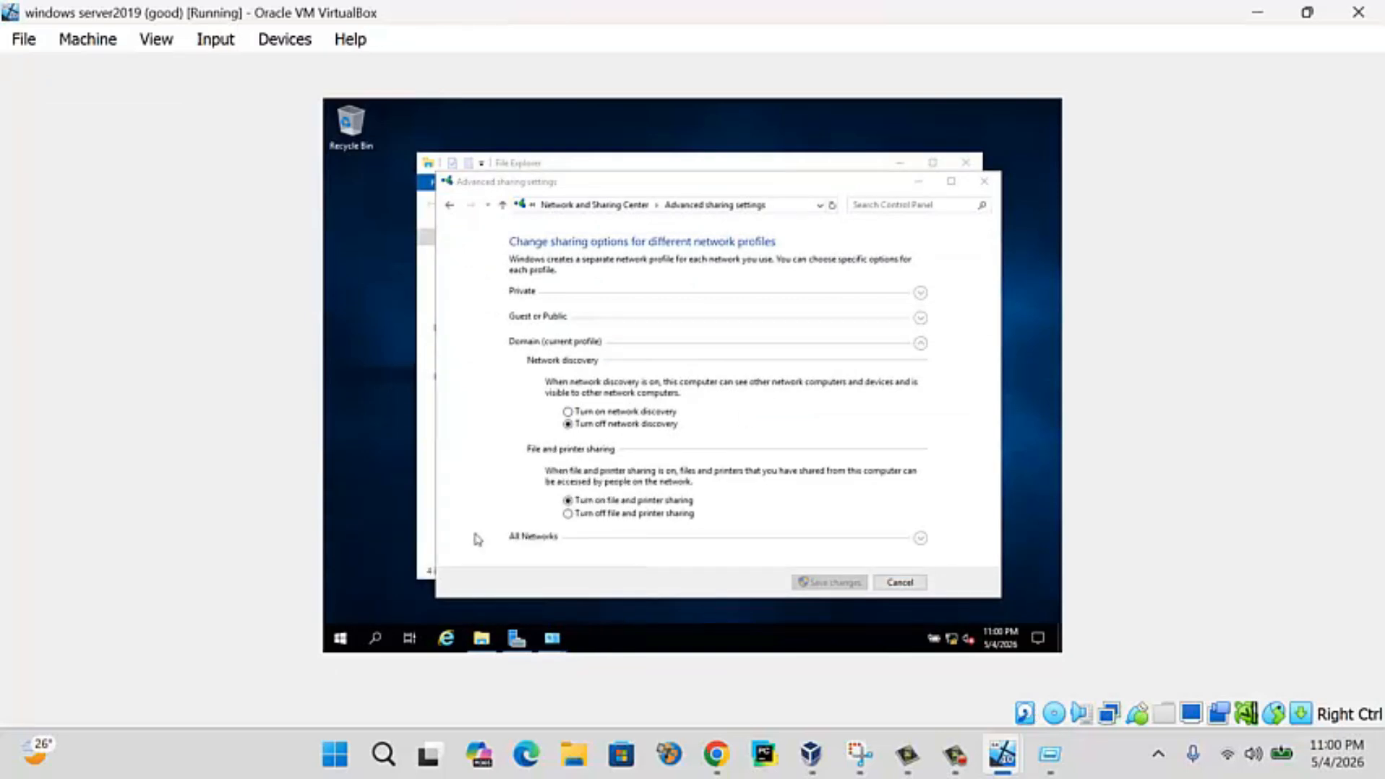
scroll(579, 435, down, 20)
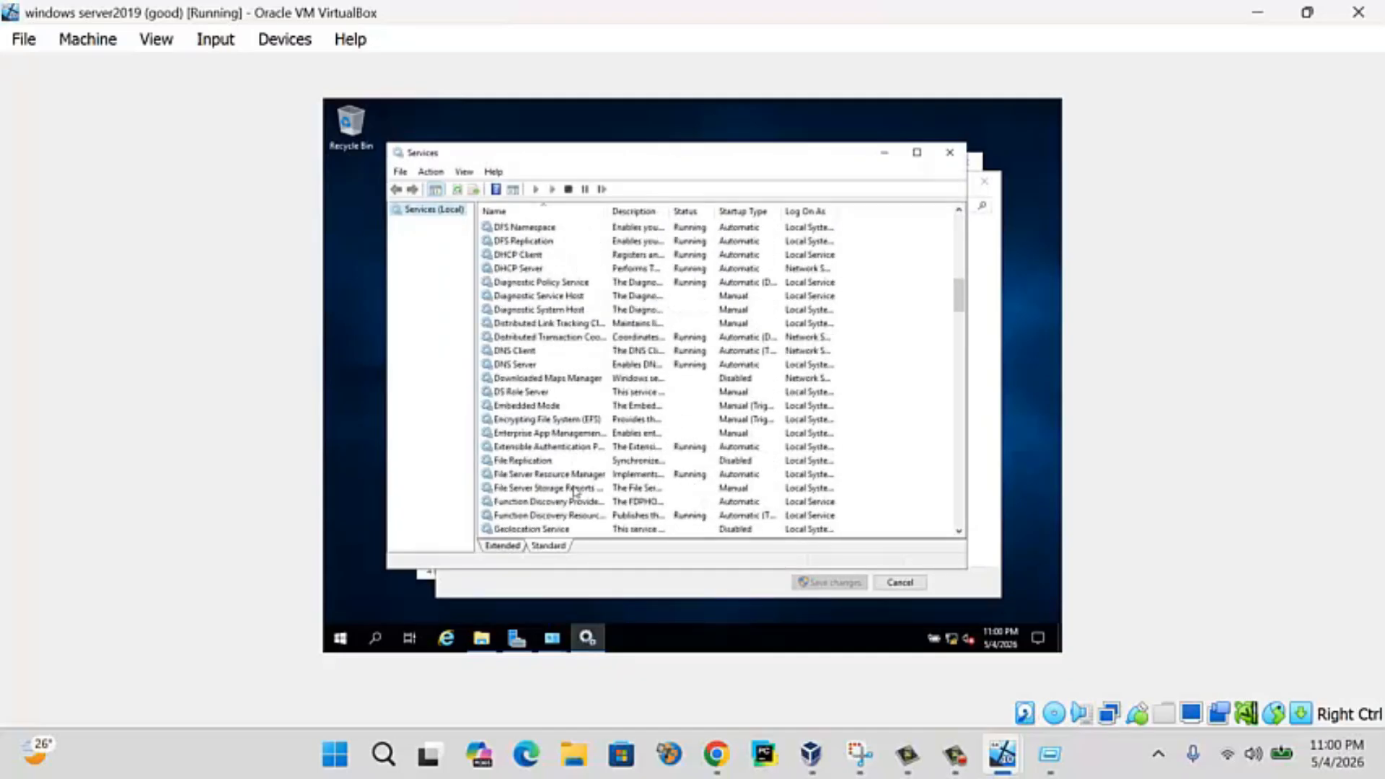
scroll(580, 487, down, 17)
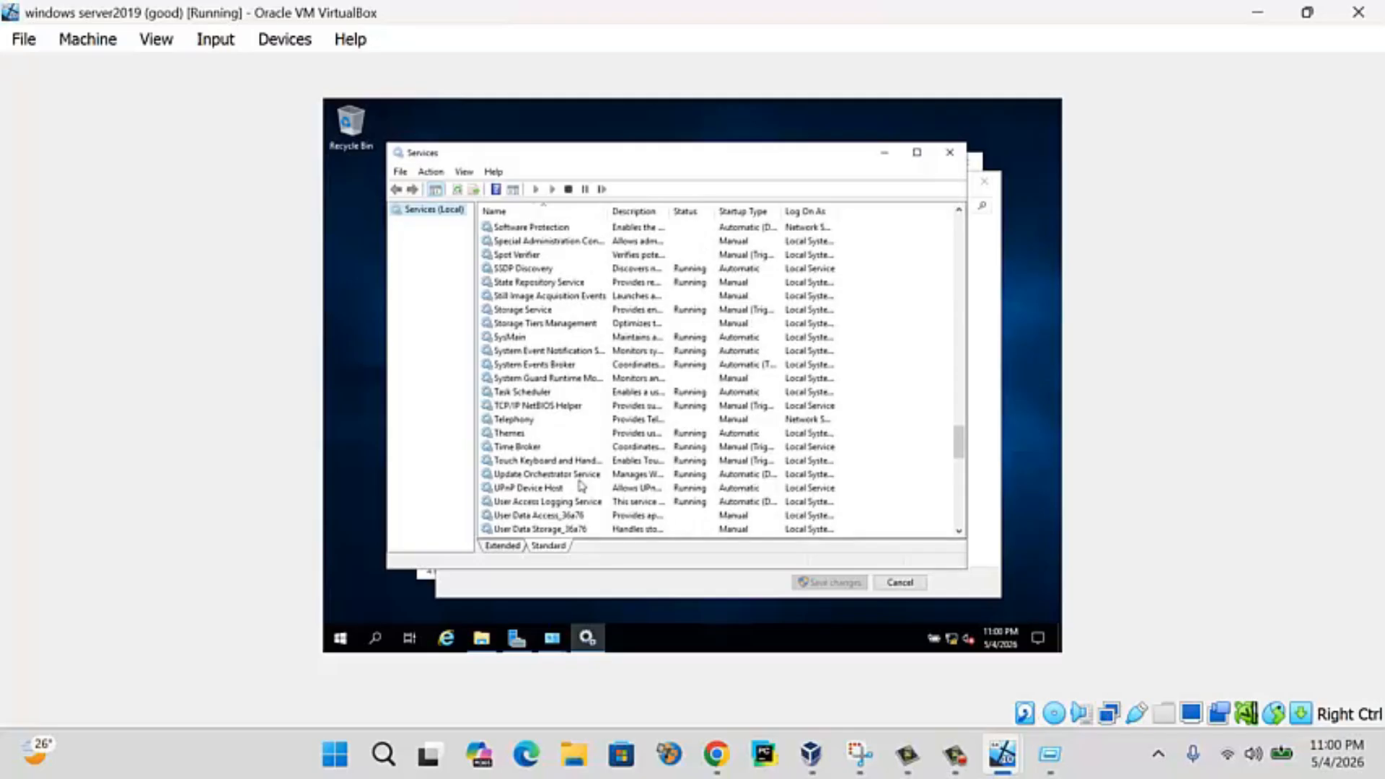
click(581, 487)
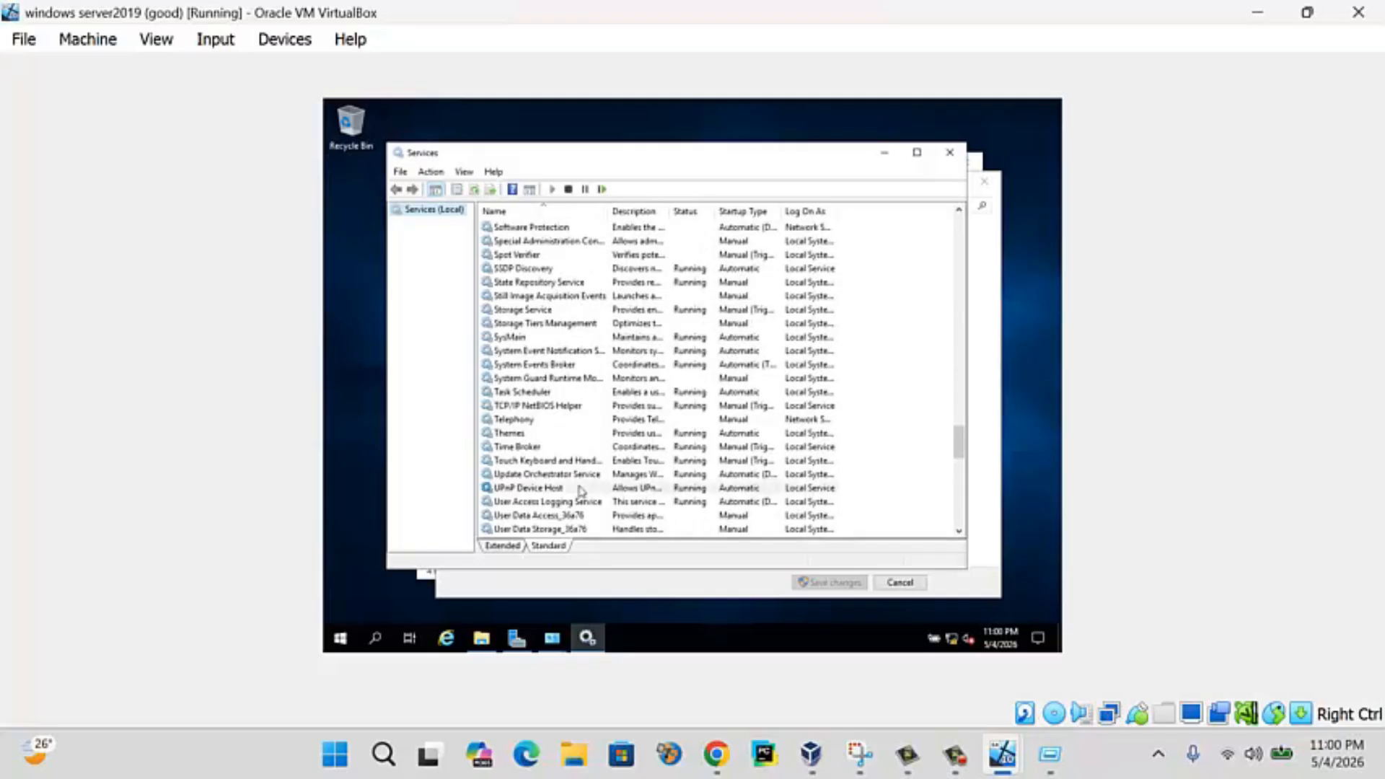
double_click(578, 489)
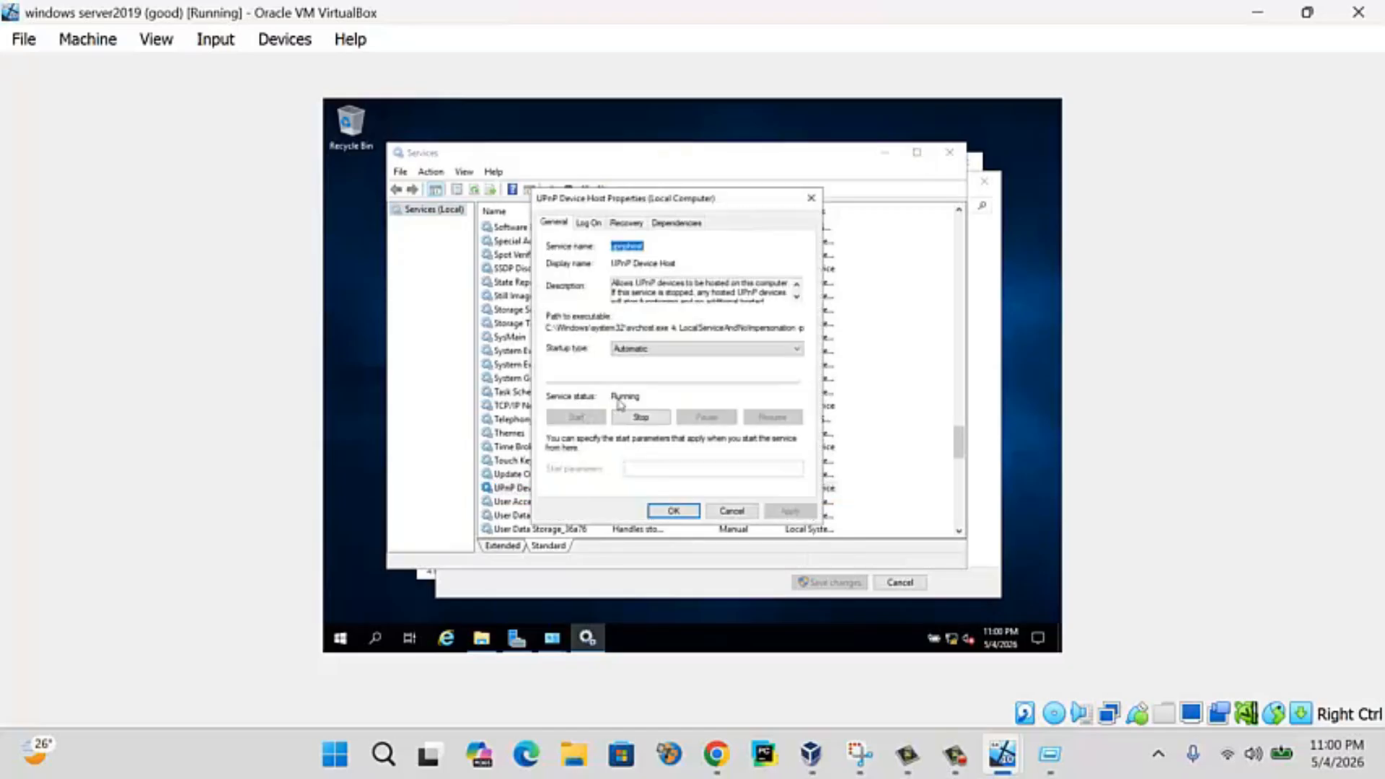
click(673, 510)
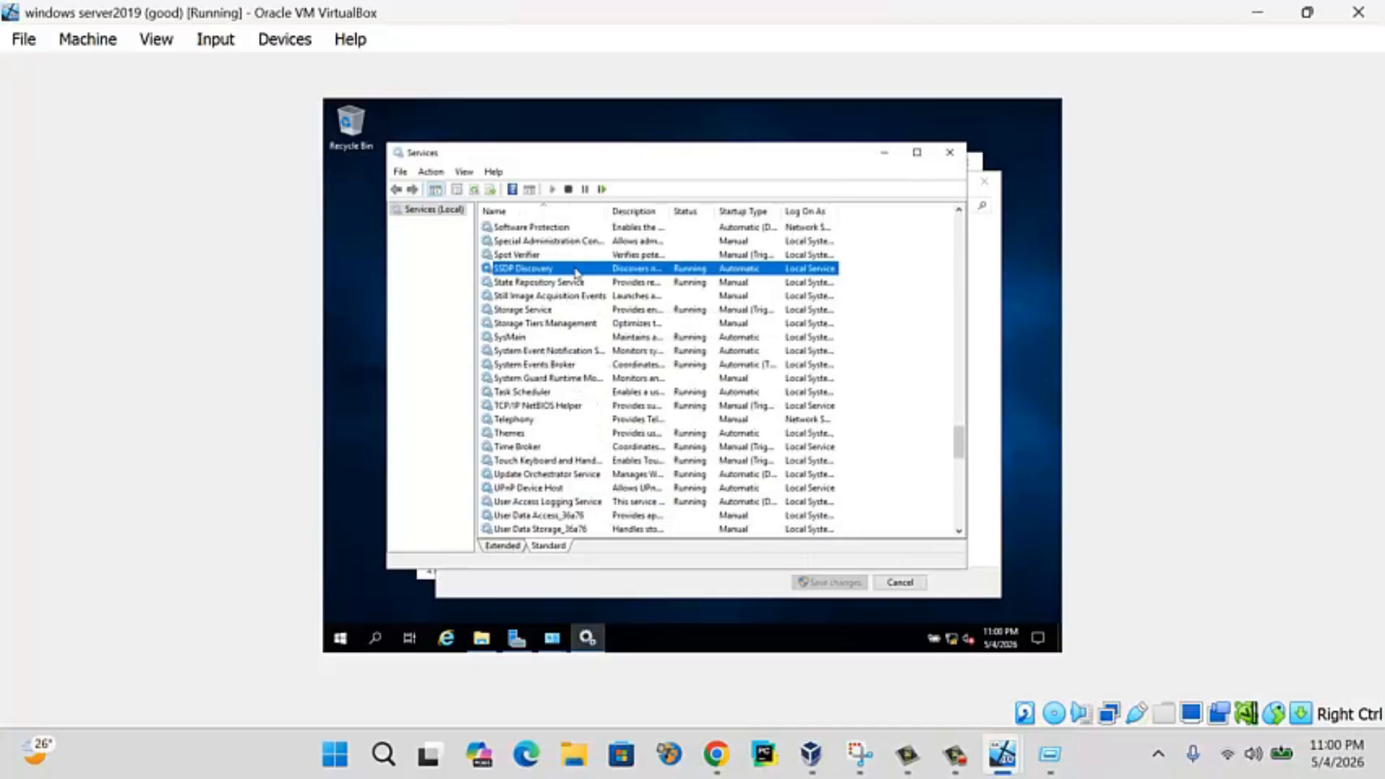
click(949, 152)
- Turn on network discovery for the Domain profile, review the other profiles, and save
click(635, 411)
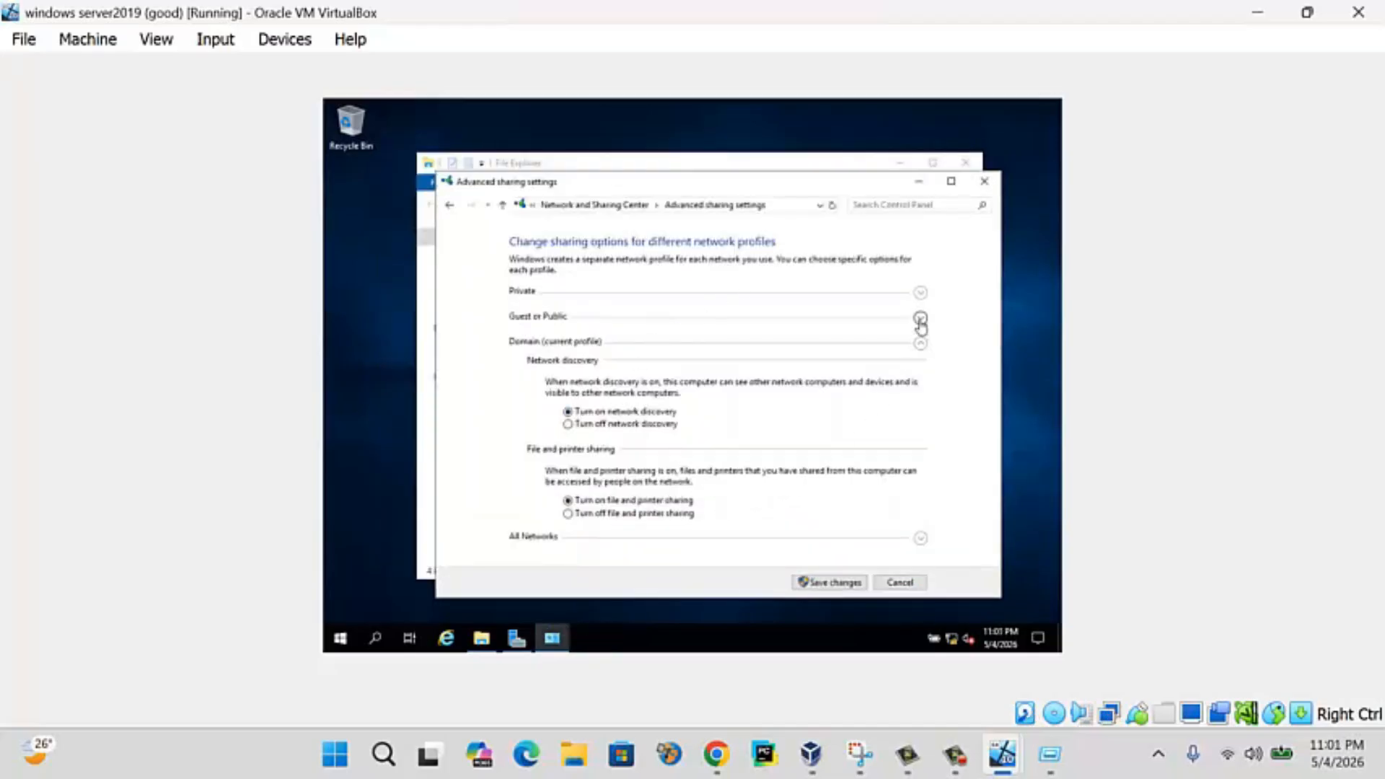
click(920, 292)
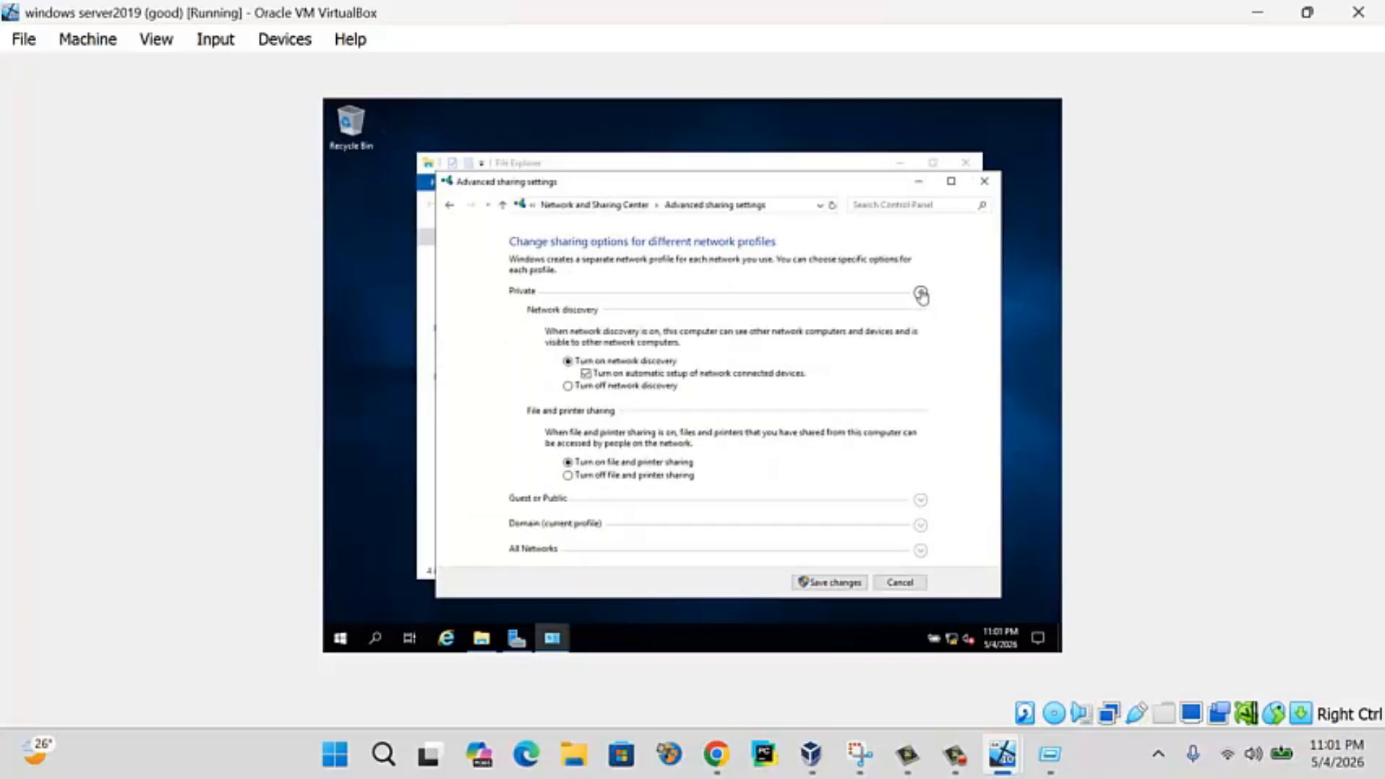
click(919, 500)
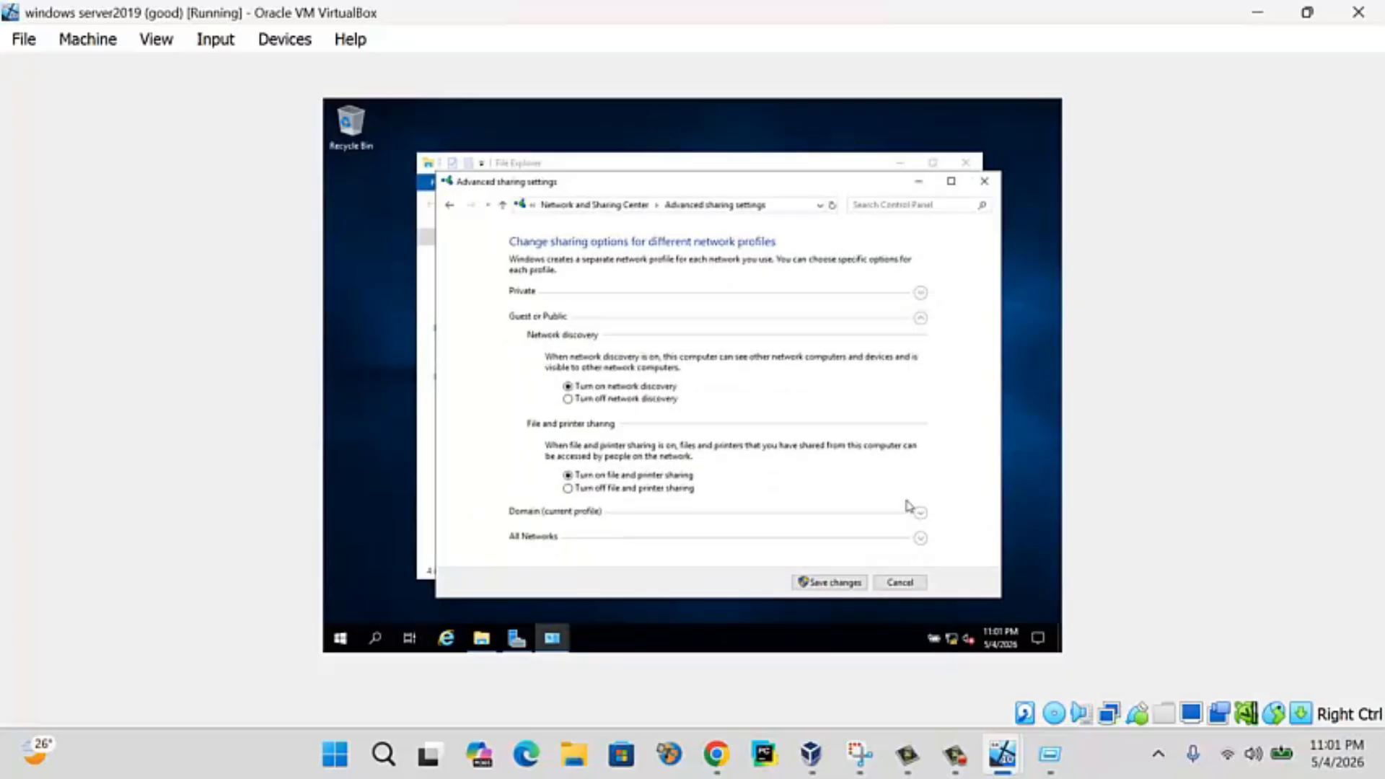
click(920, 537)
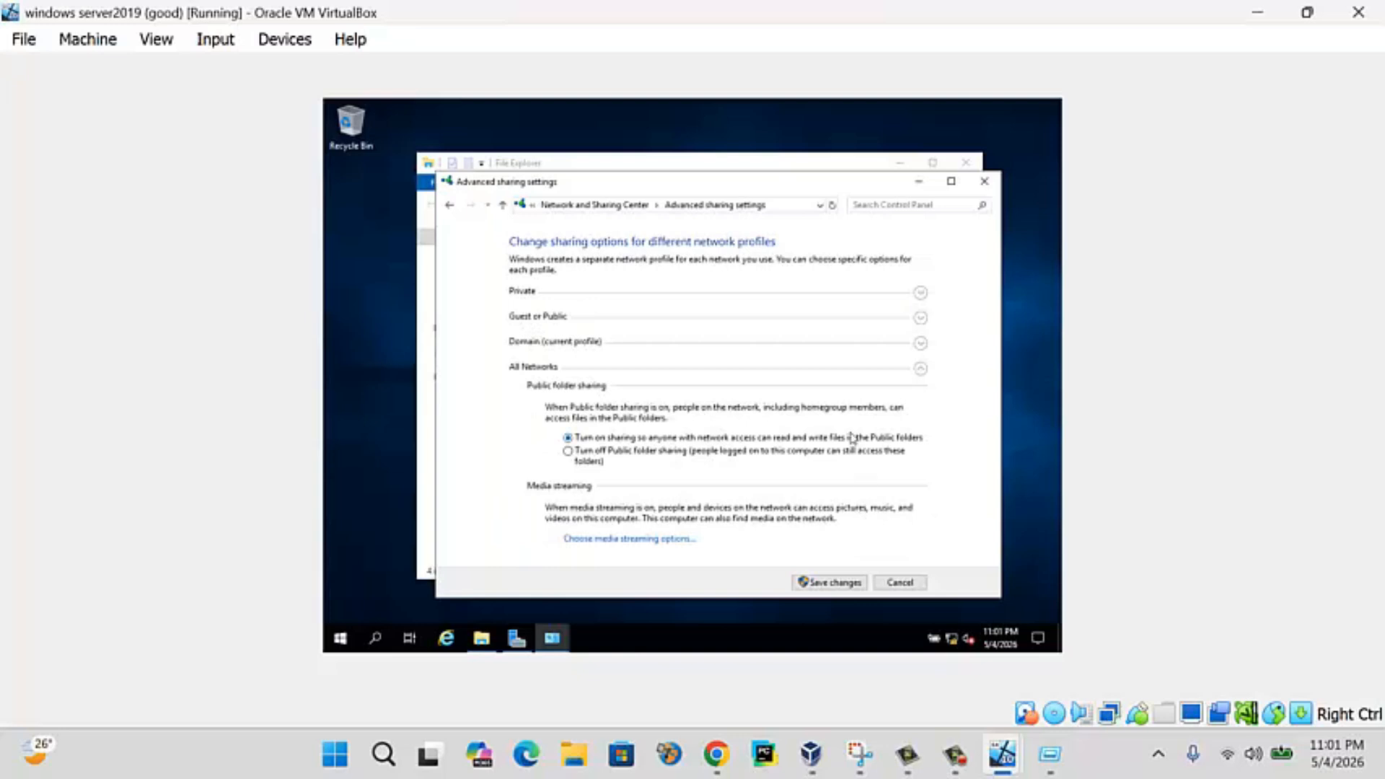
click(836, 581)
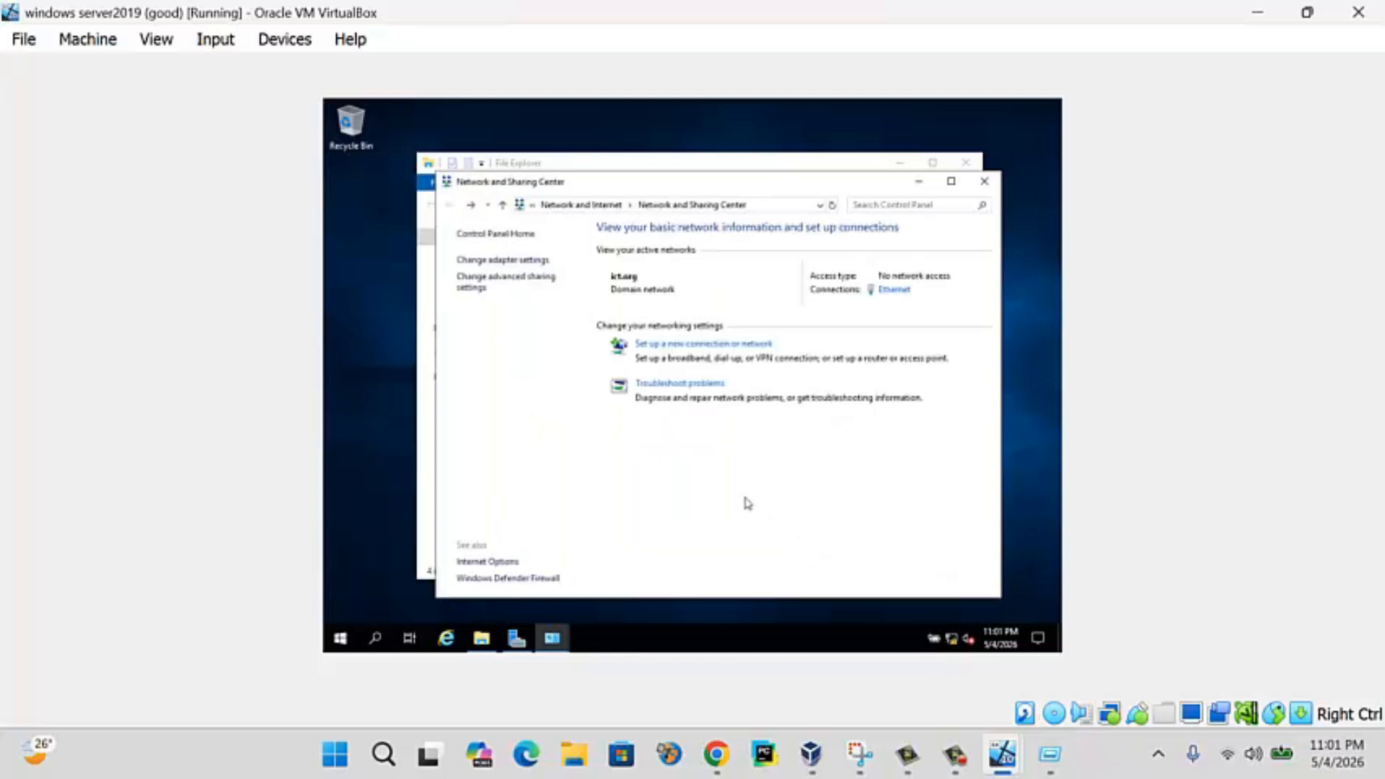
- Recheck the advanced sharing settings without changes and return to File Explorer
click(522, 287)
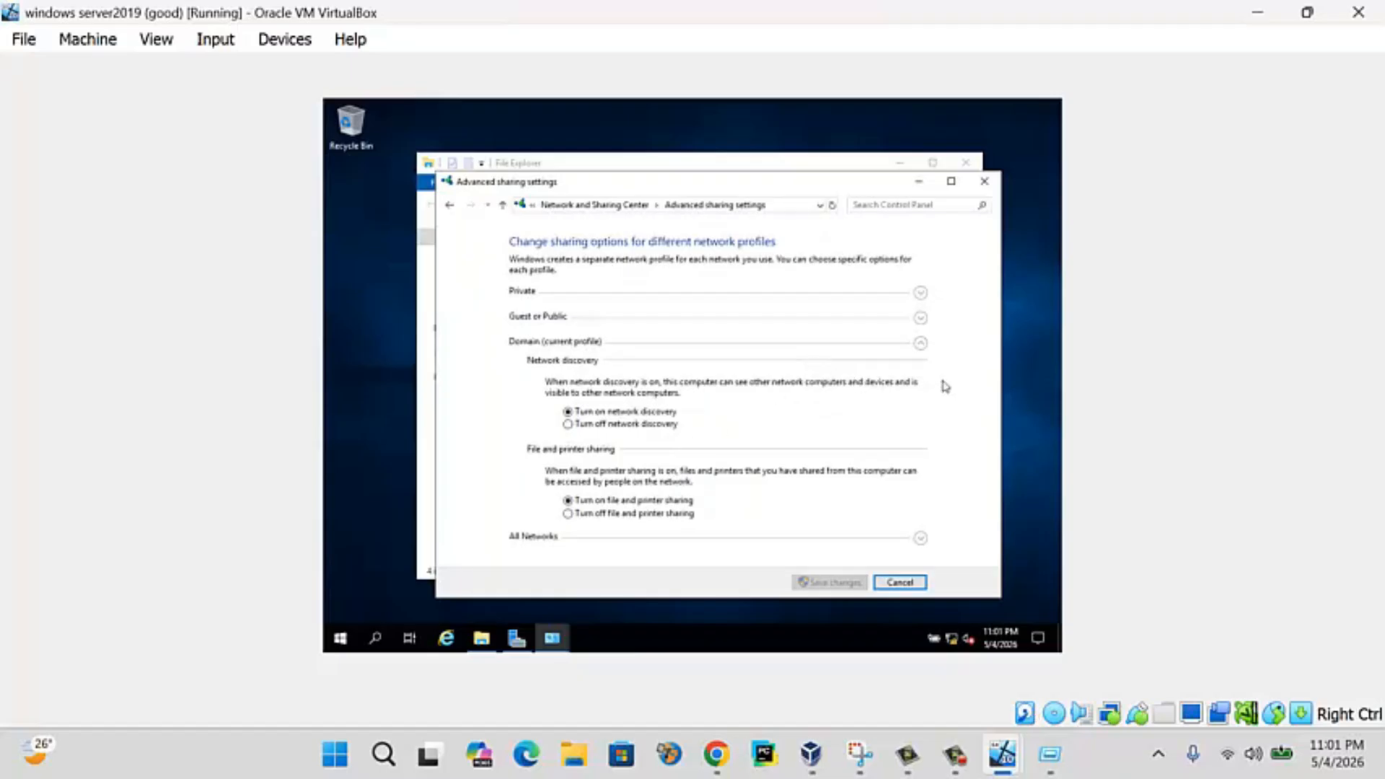
click(889, 585)
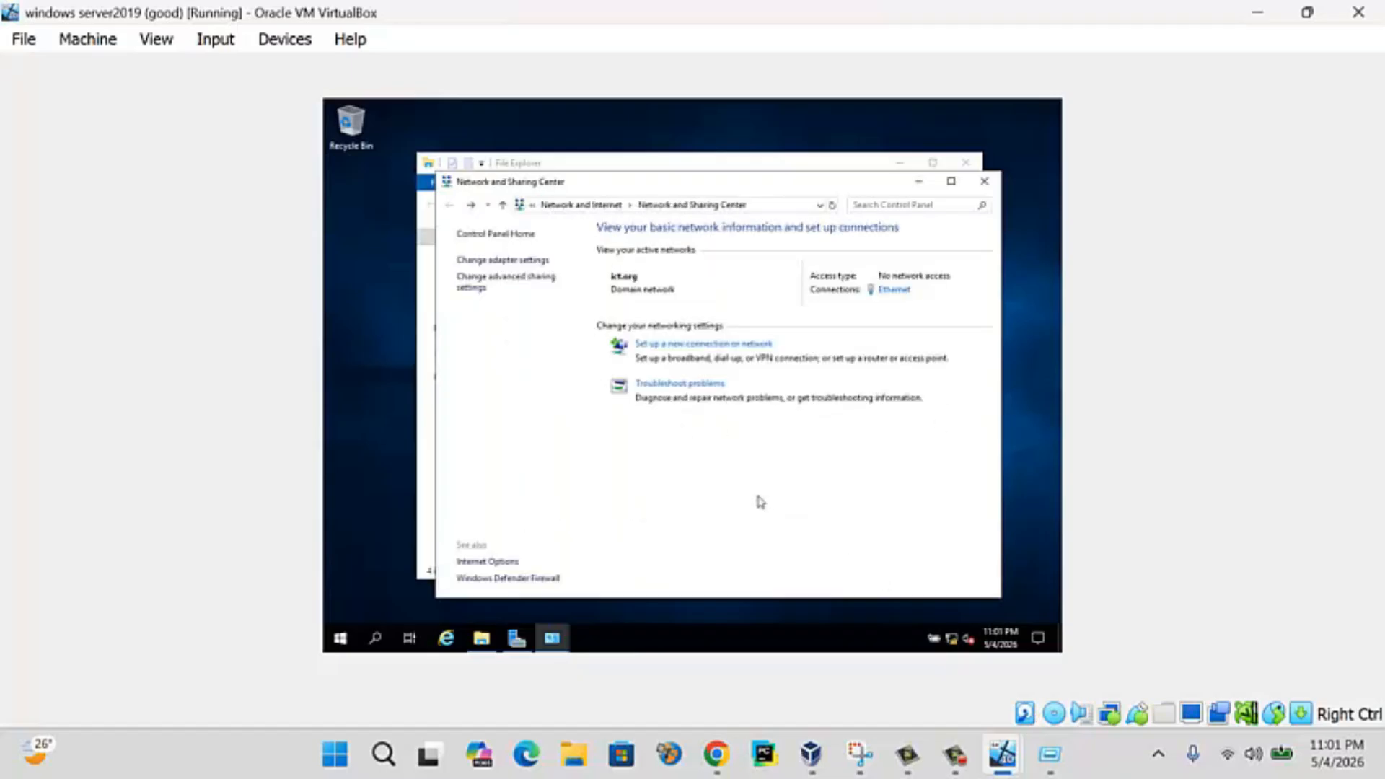
click(788, 168)
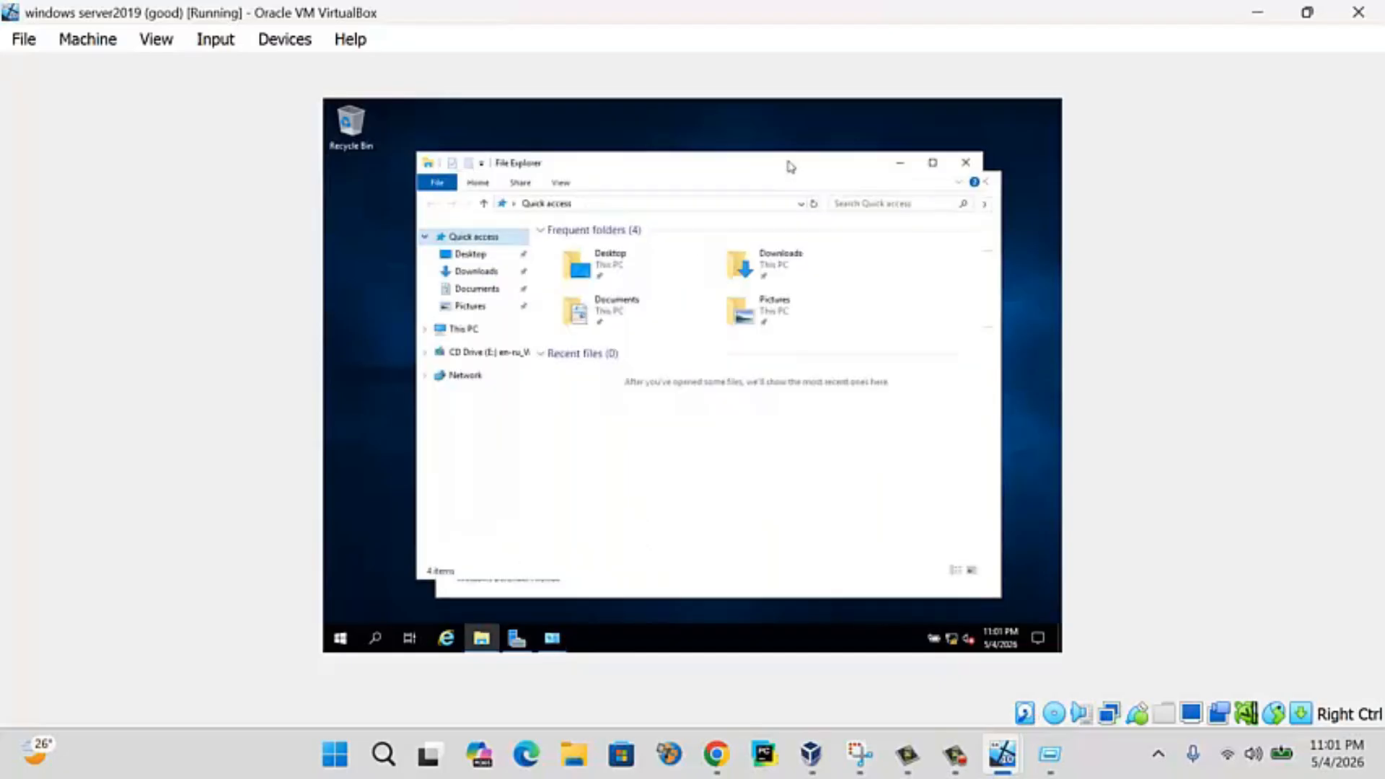
- Refresh the Network folder on server and client until both list SERVER and CLIENT10
click(479, 376)
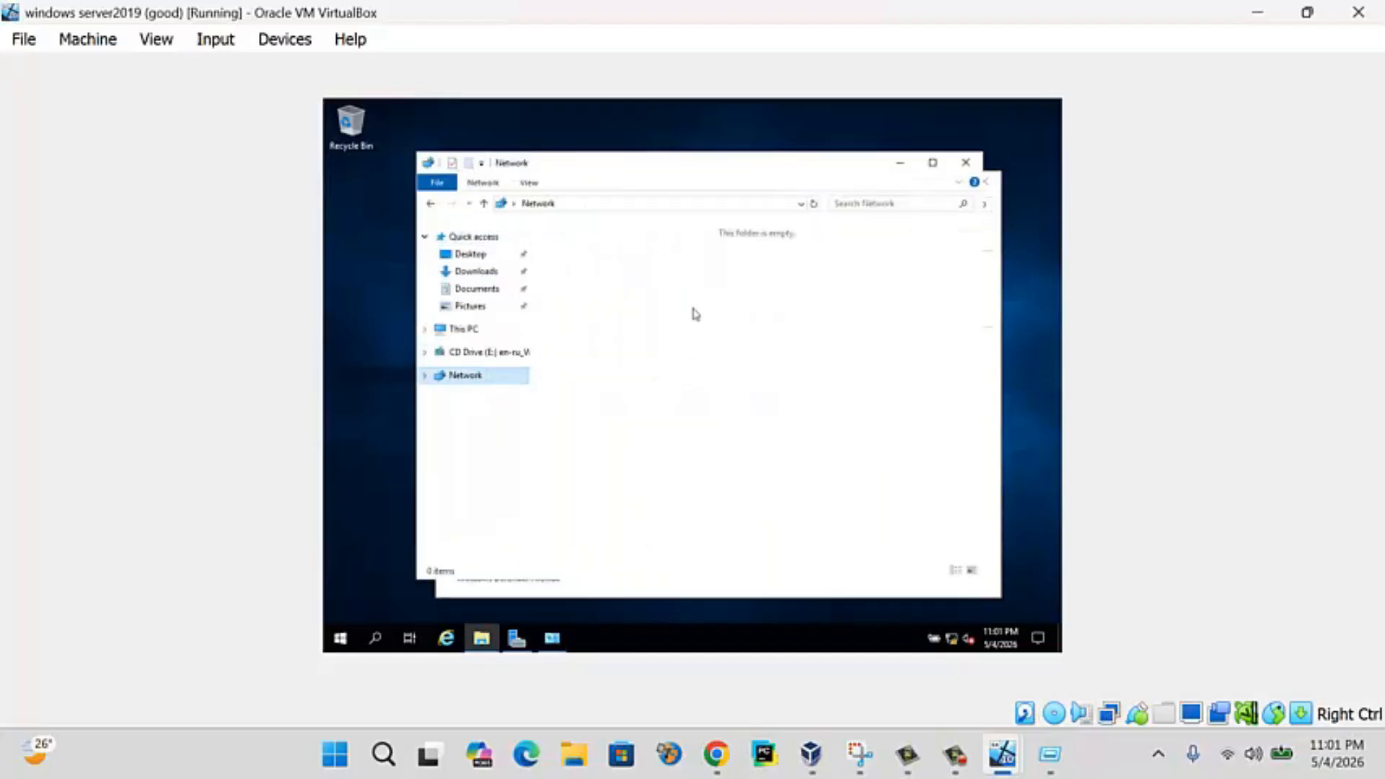
right_click(693, 310)
click(745, 368)
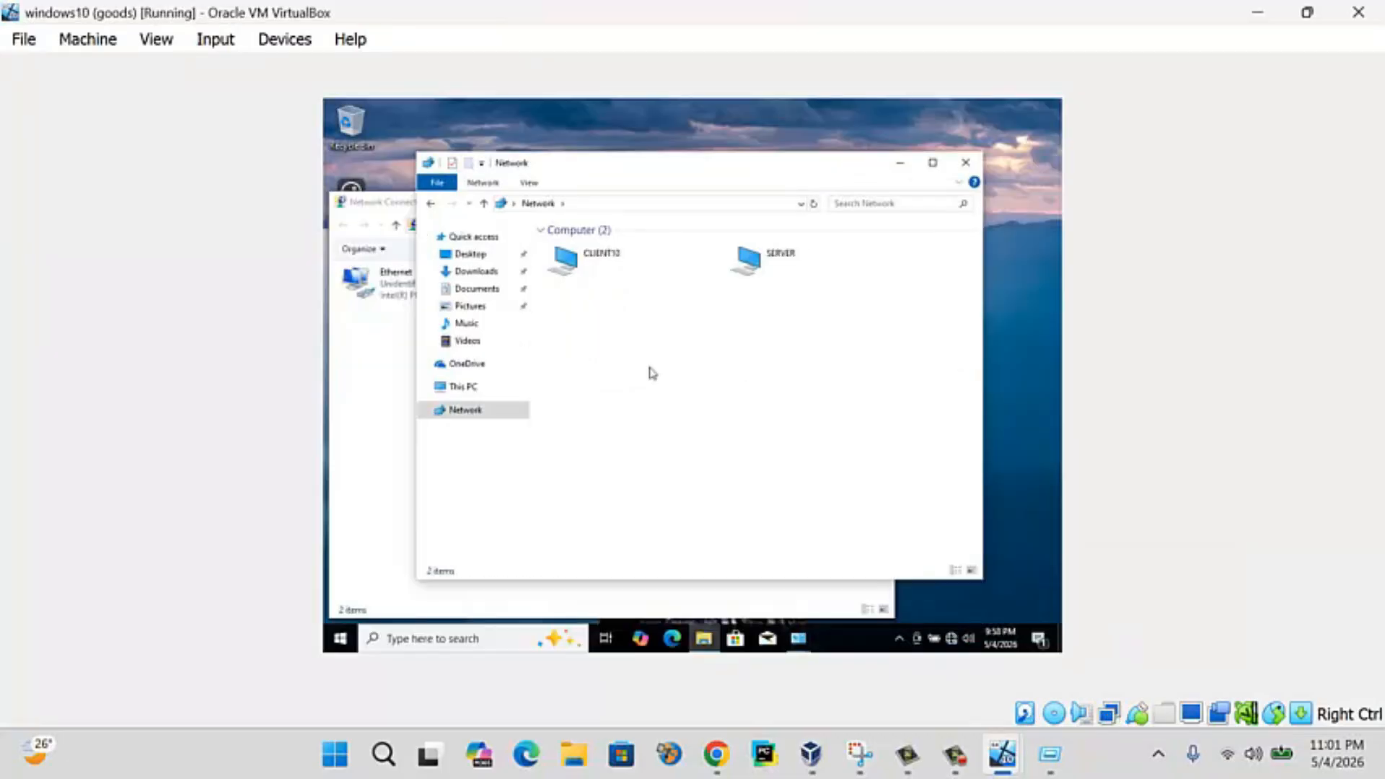
right_click(651, 373)
click(686, 424)
right_click(659, 322)
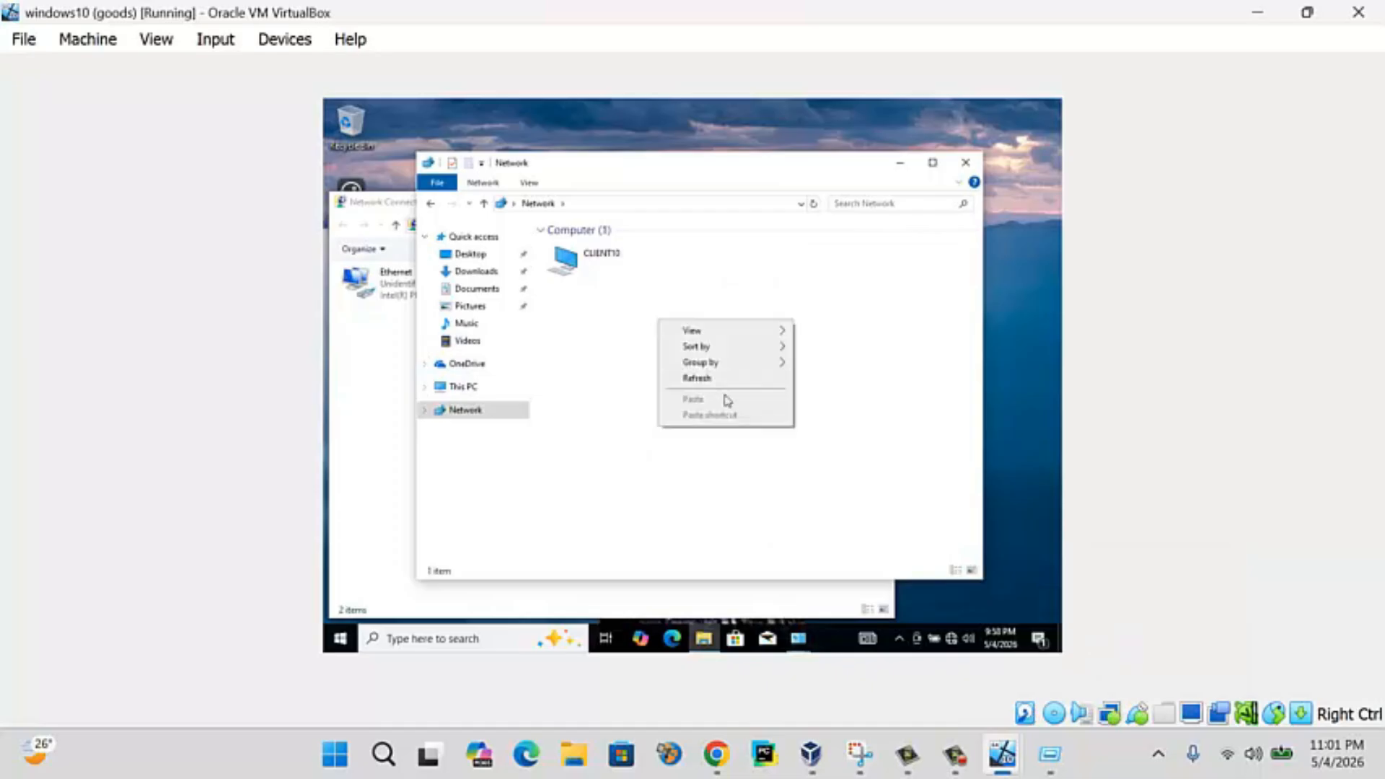
click(717, 380)
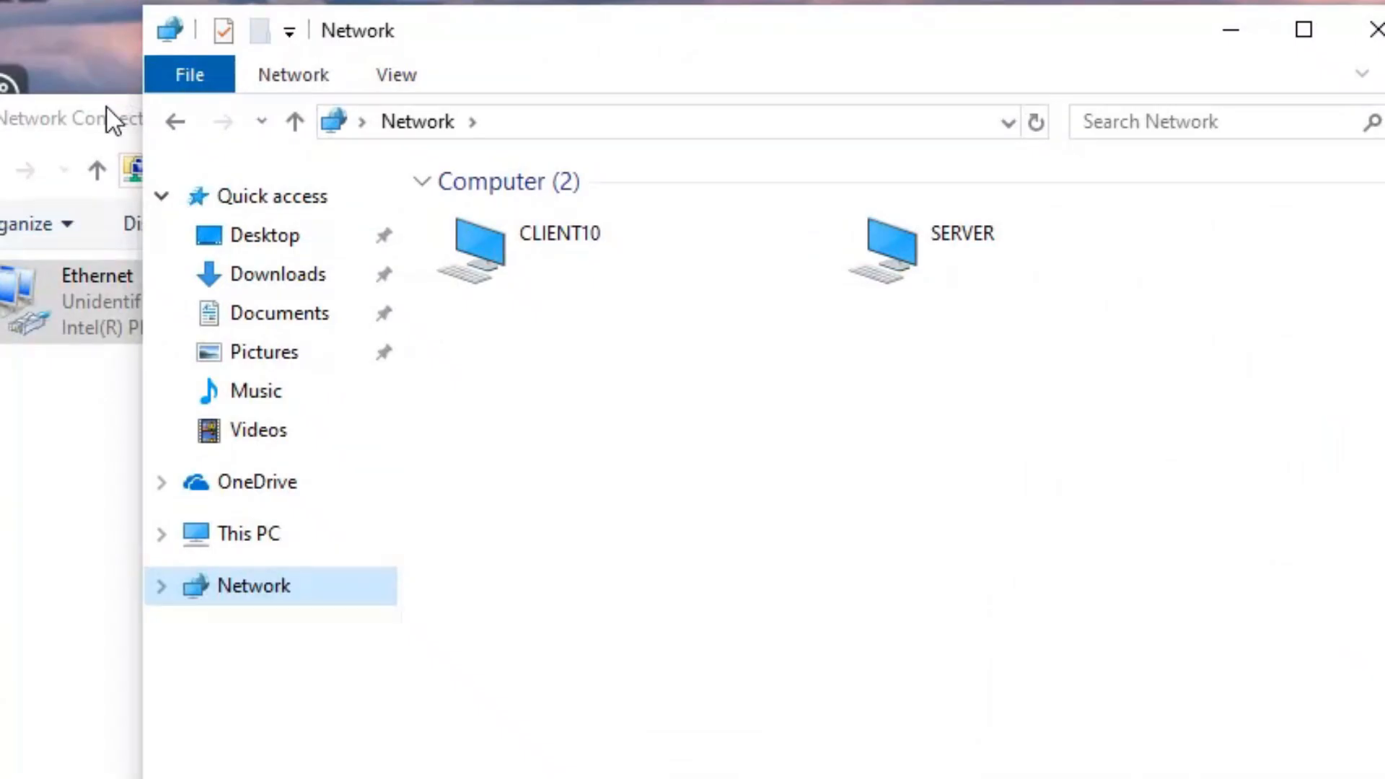
- Move the Network Connections window aside and open the client's This PC properties
click(401, 201)
drag(409, 128, 1010, 497)
click(651, 50)
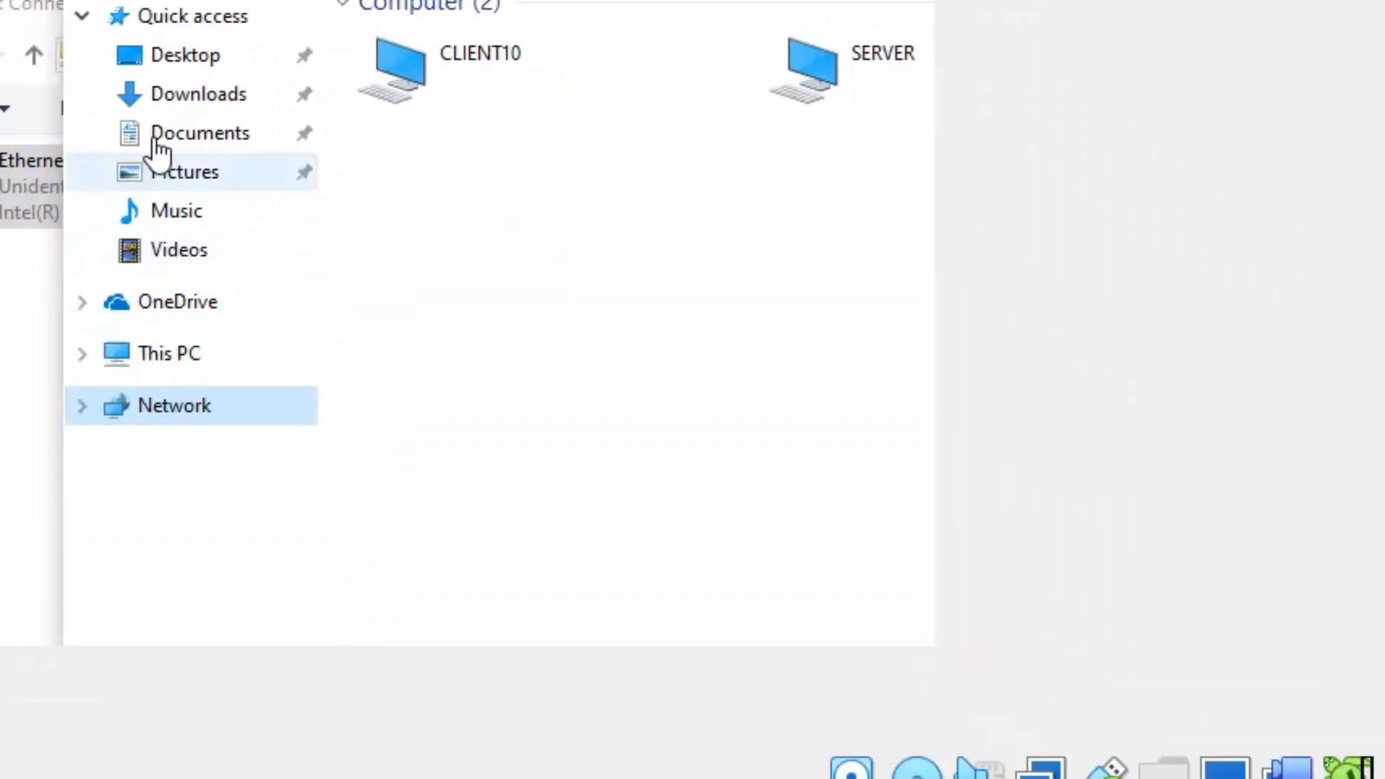
right_click(181, 353)
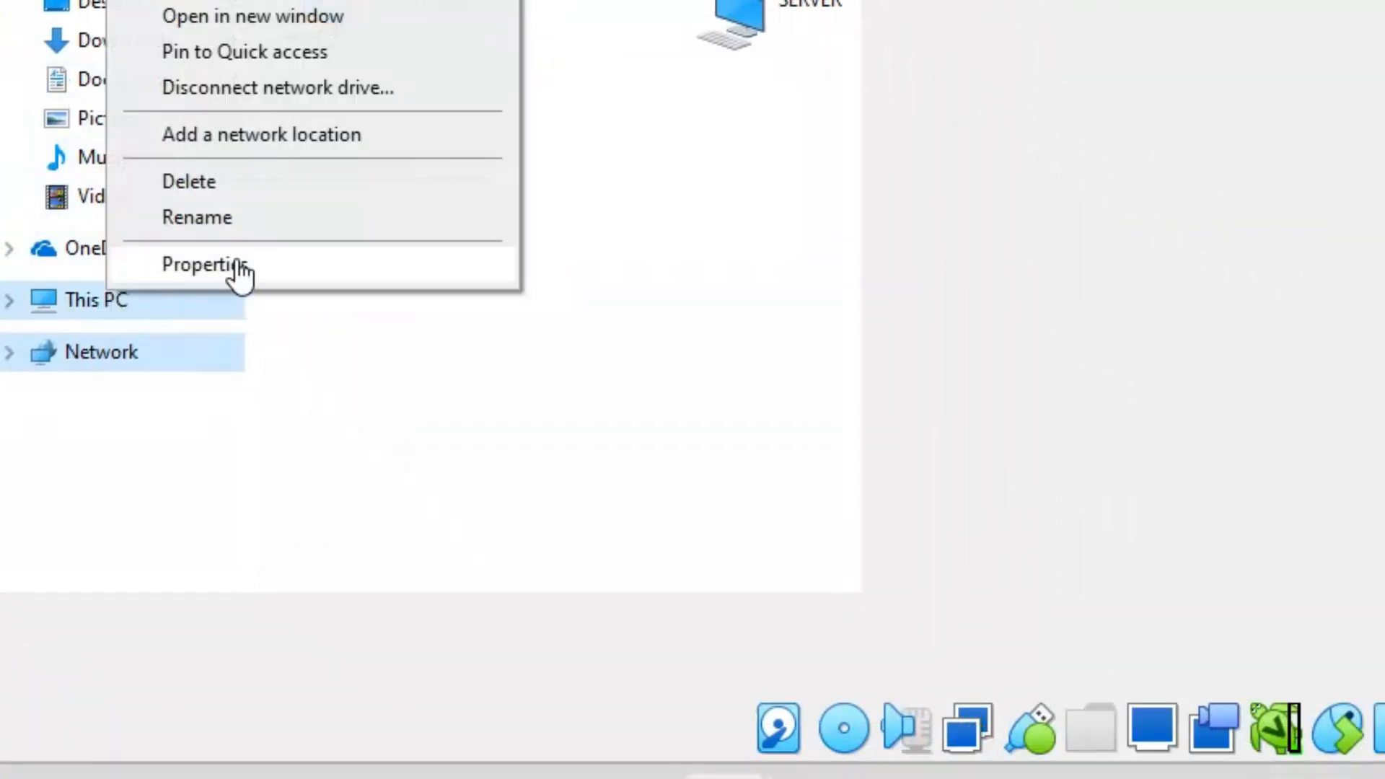
click(240, 265)
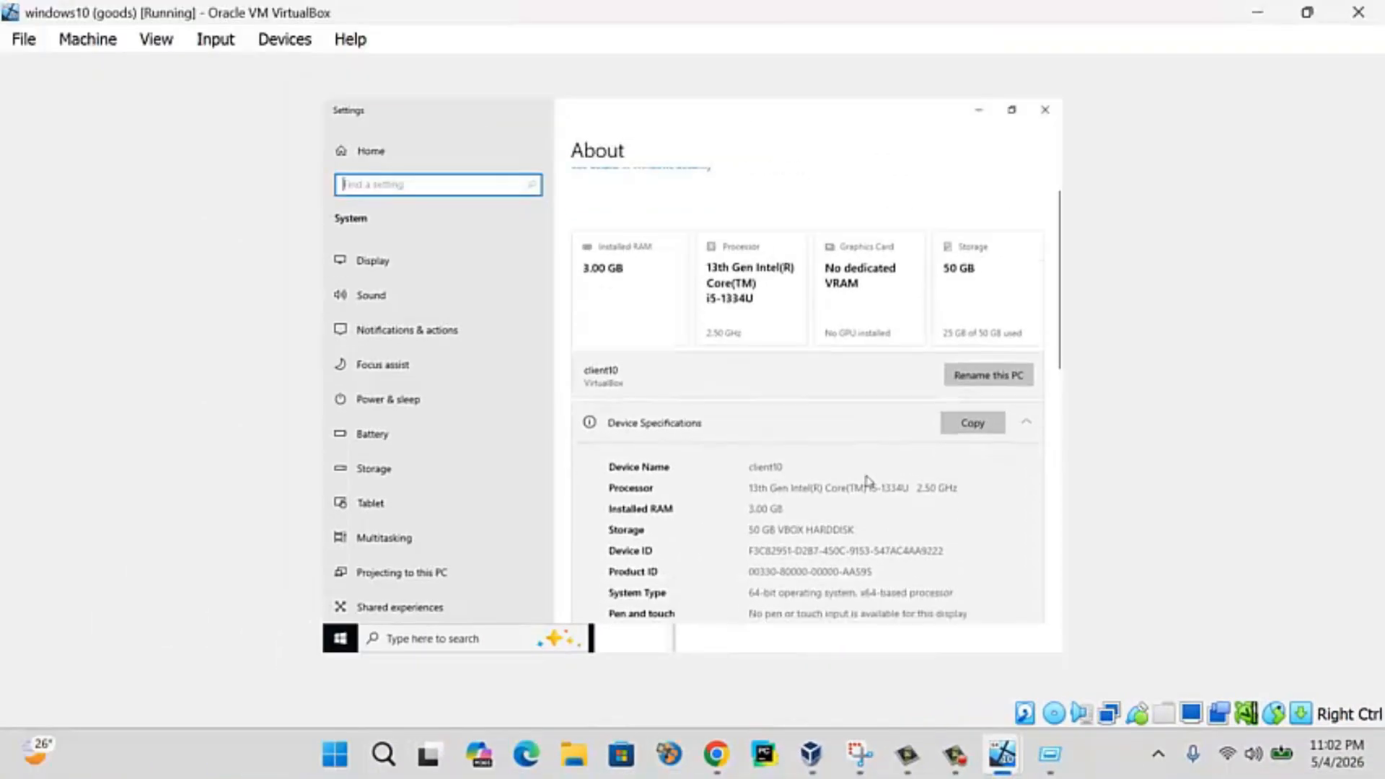
- Open the client's advanced system settings, start a computer name change, and select Domain membership
scroll(746, 448, down, 6)
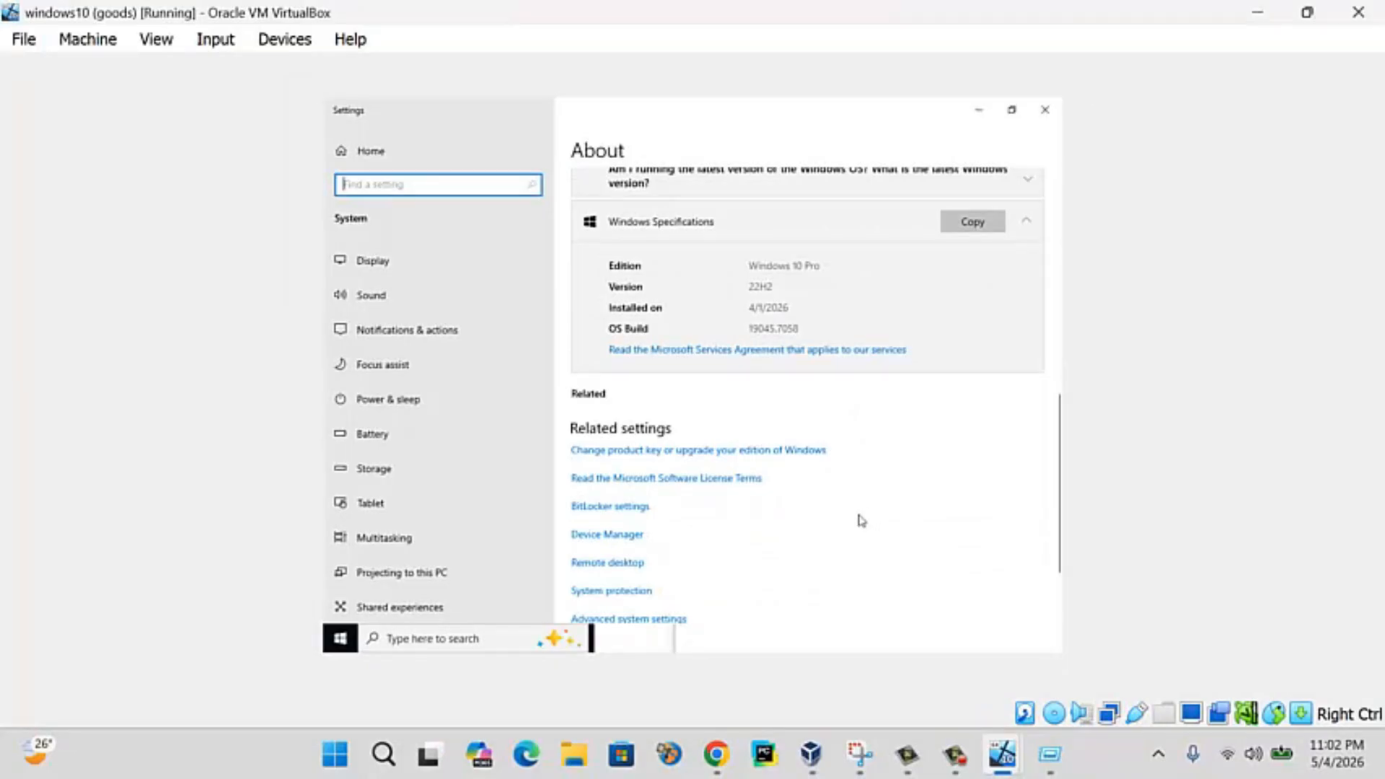
scroll(859, 519, down, 3)
click(669, 570)
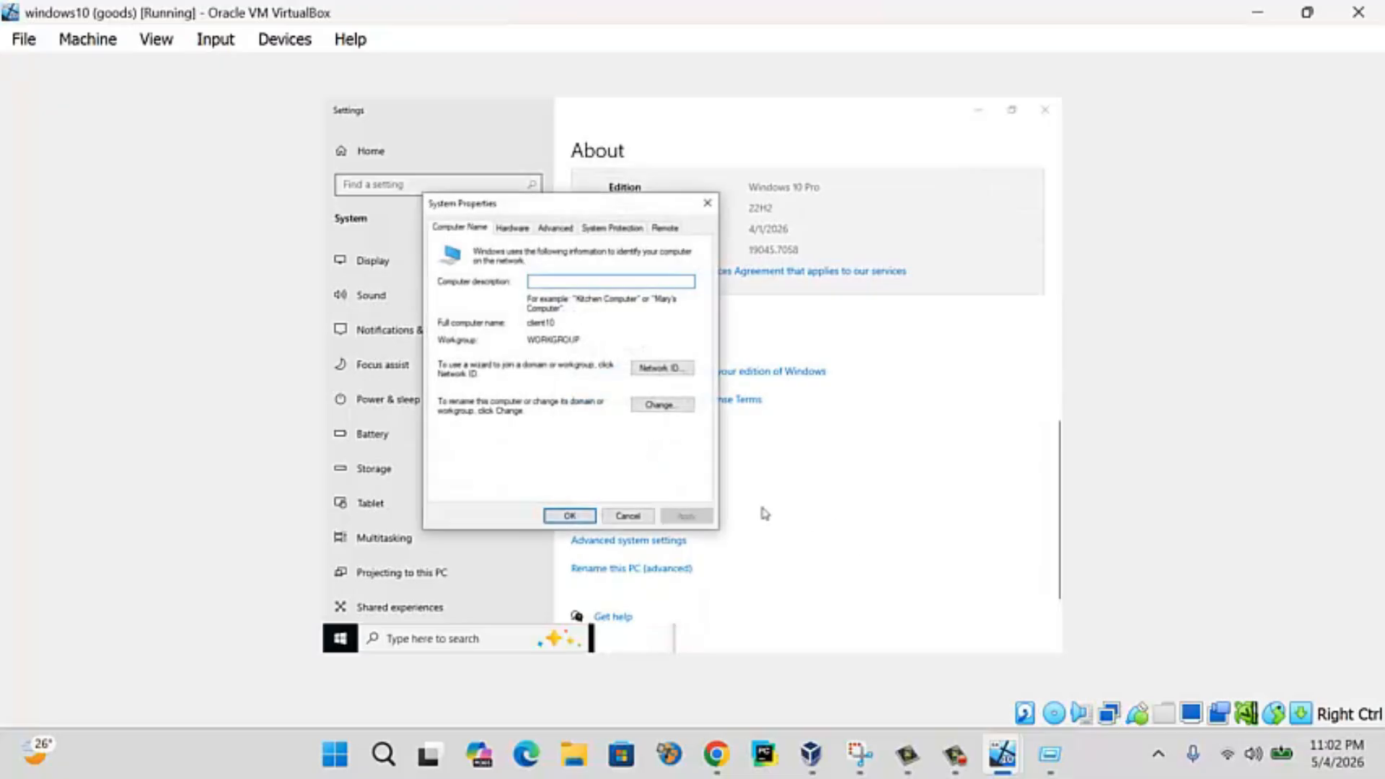
click(676, 405)
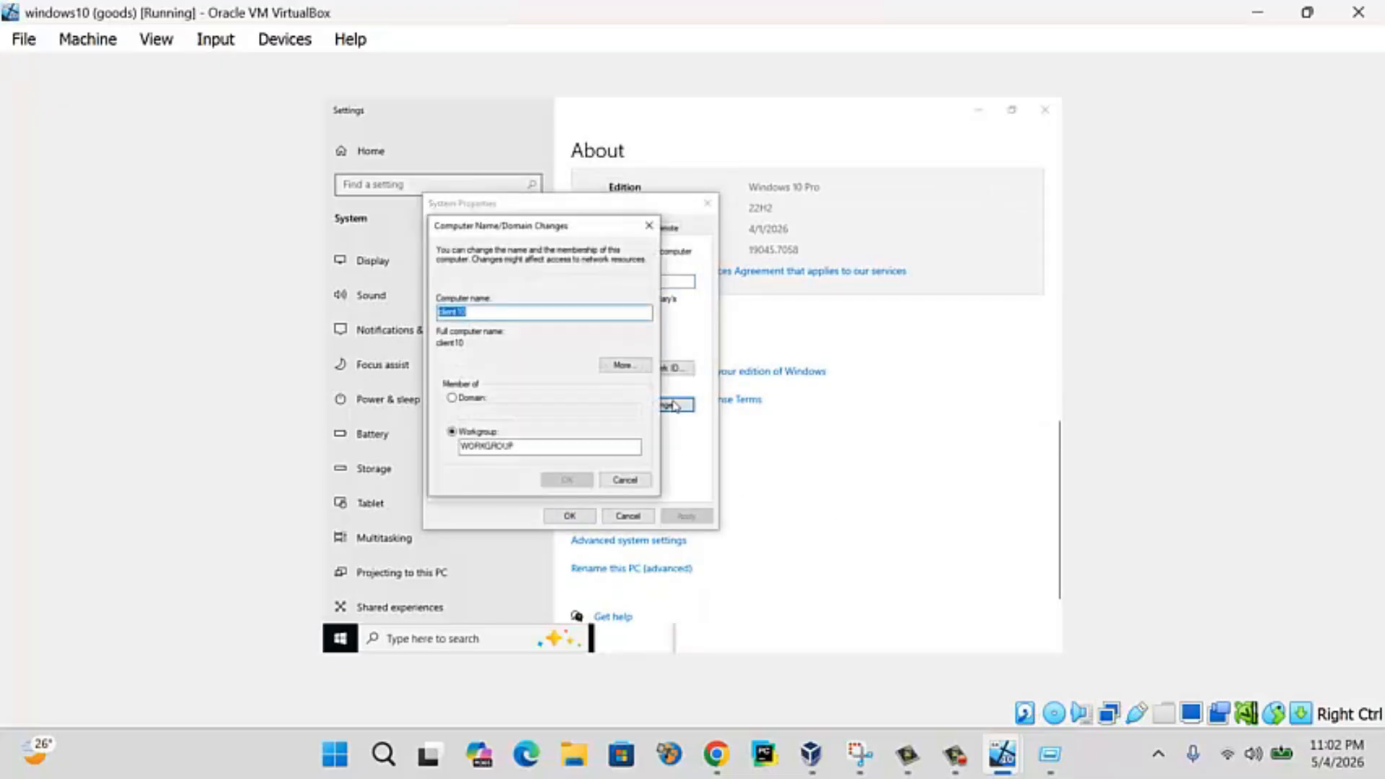
click(474, 401)
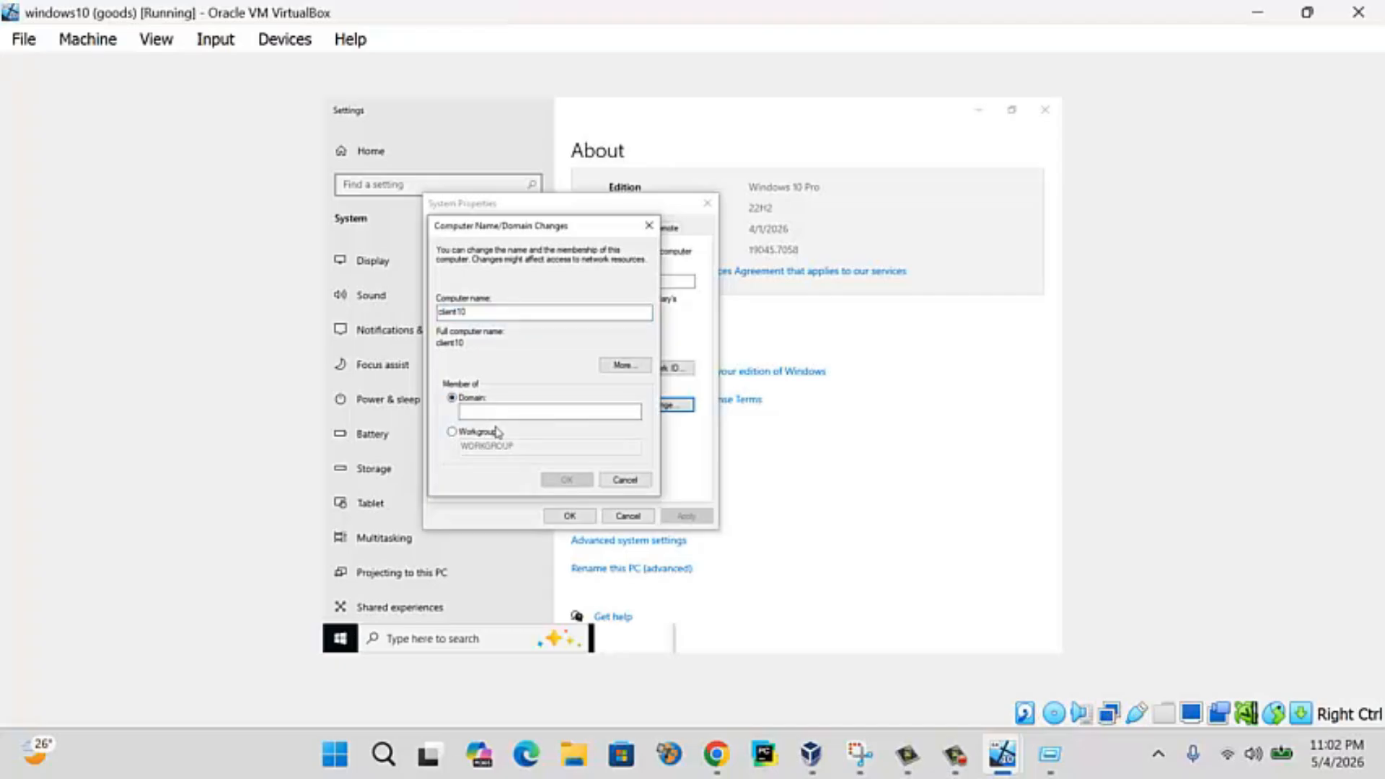
- Join domain ict, authenticating with the domain administrator's user name and password
text(ict.or)
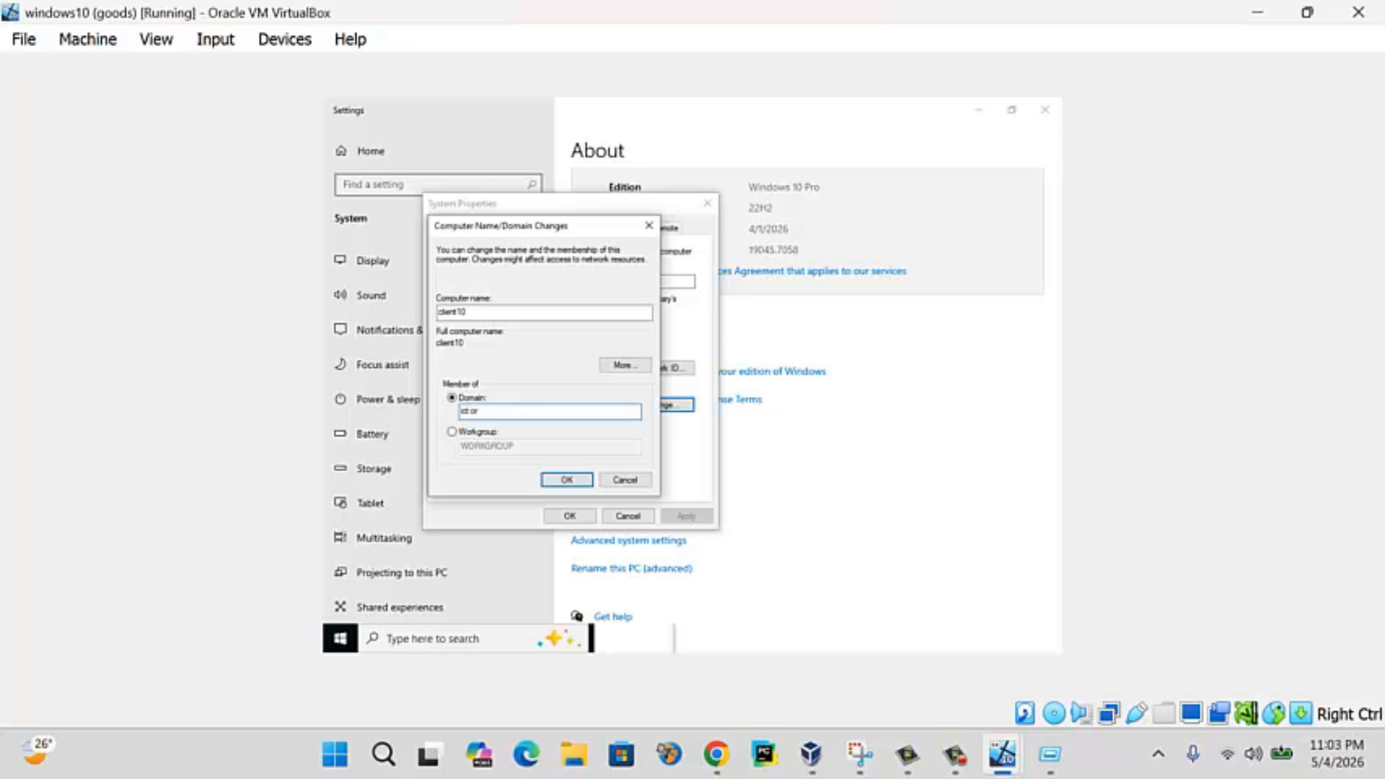
key(Return)
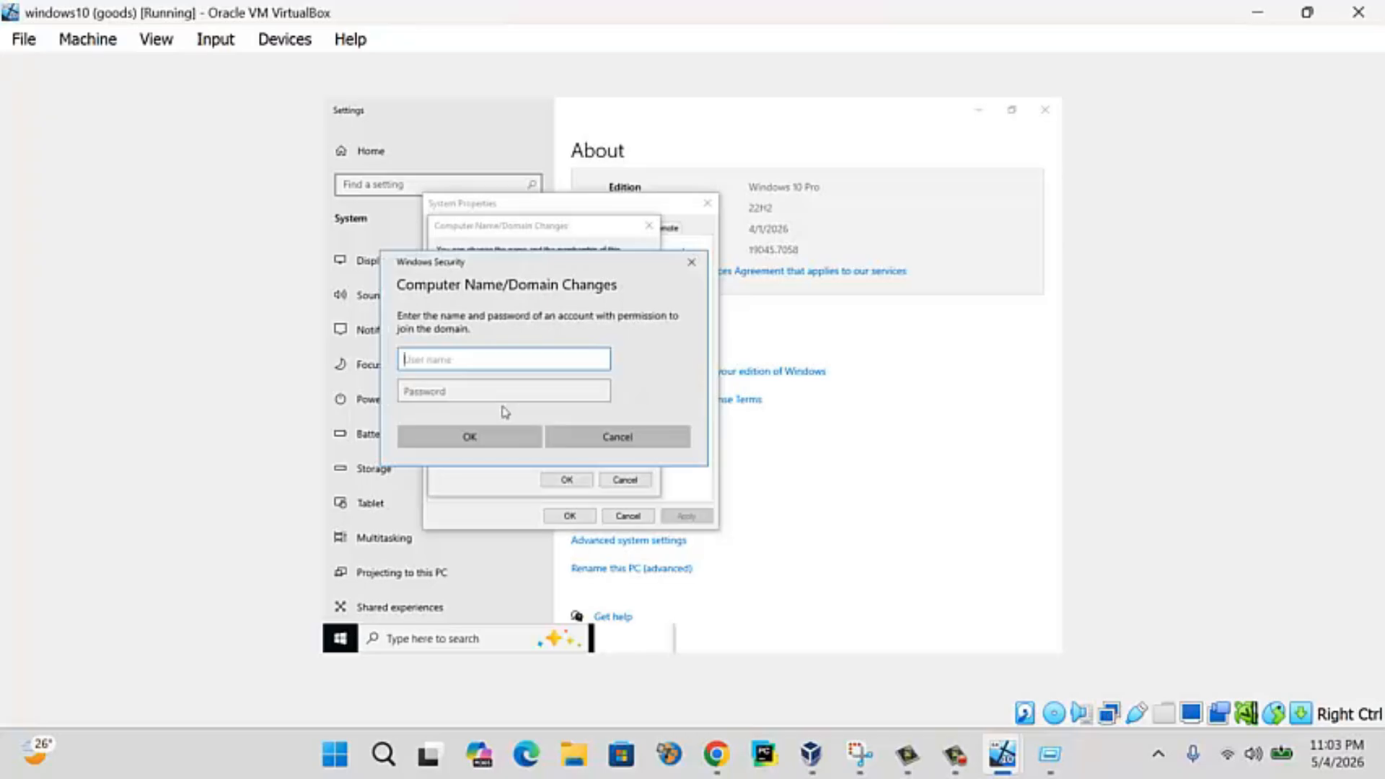
text(administrator)
key(Tab)
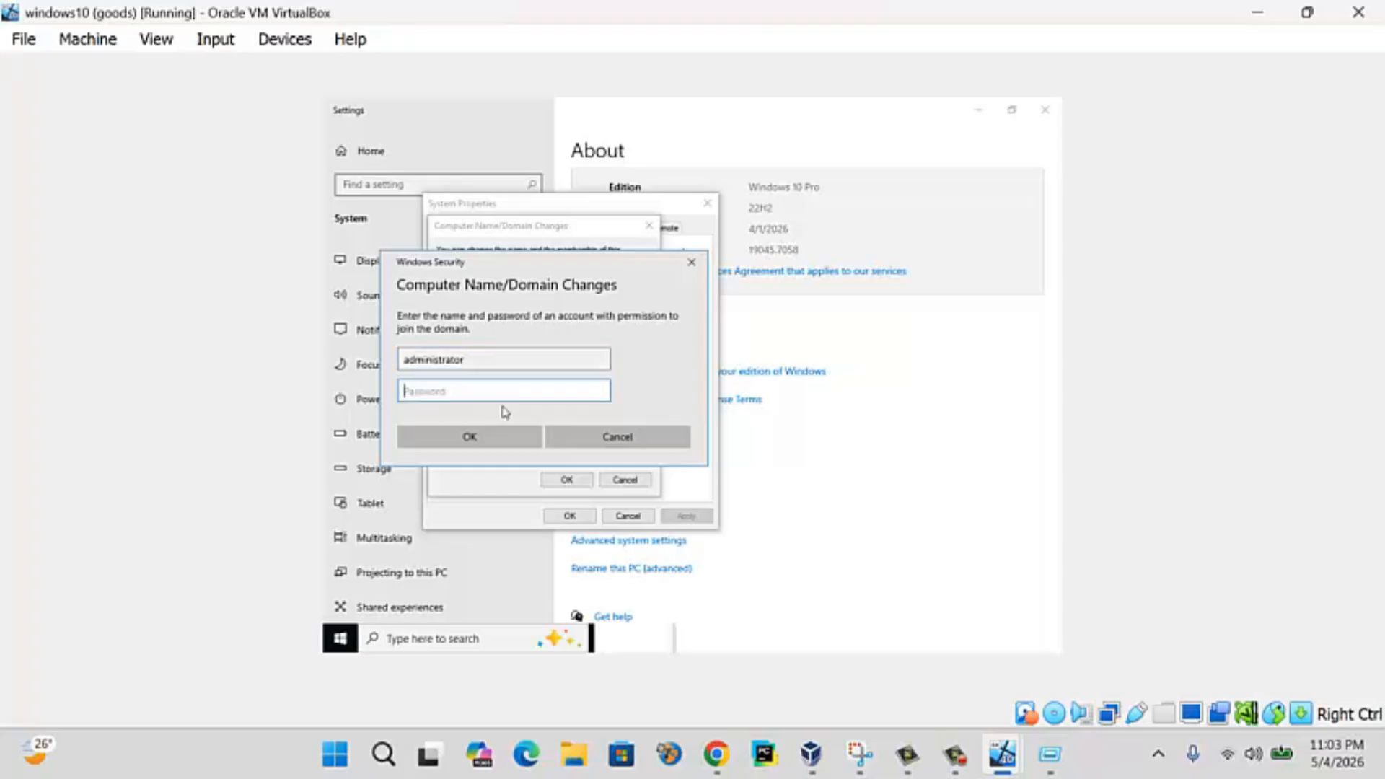
key(Caps_Lock)
text(•)
key(Caps_Lock)
text(•)
click(601, 393)
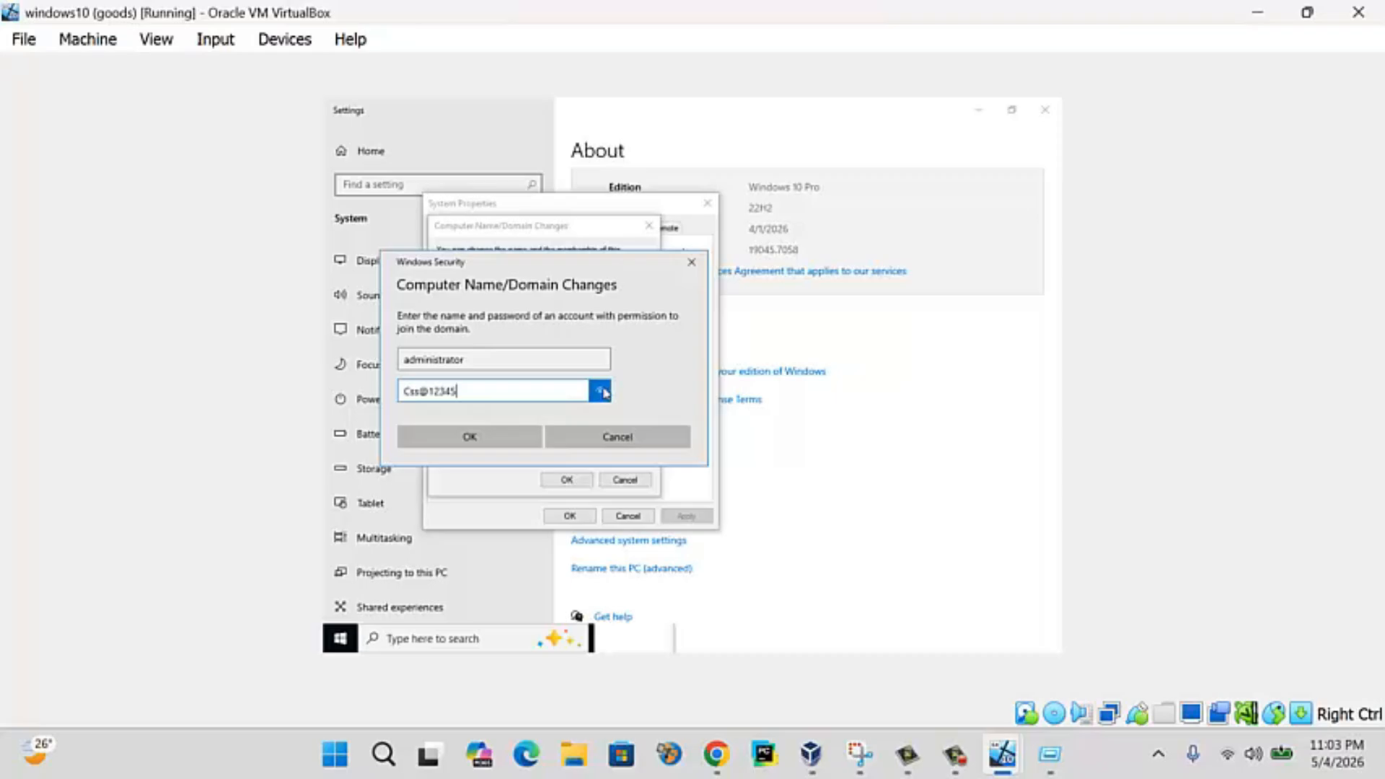
click(449, 436)
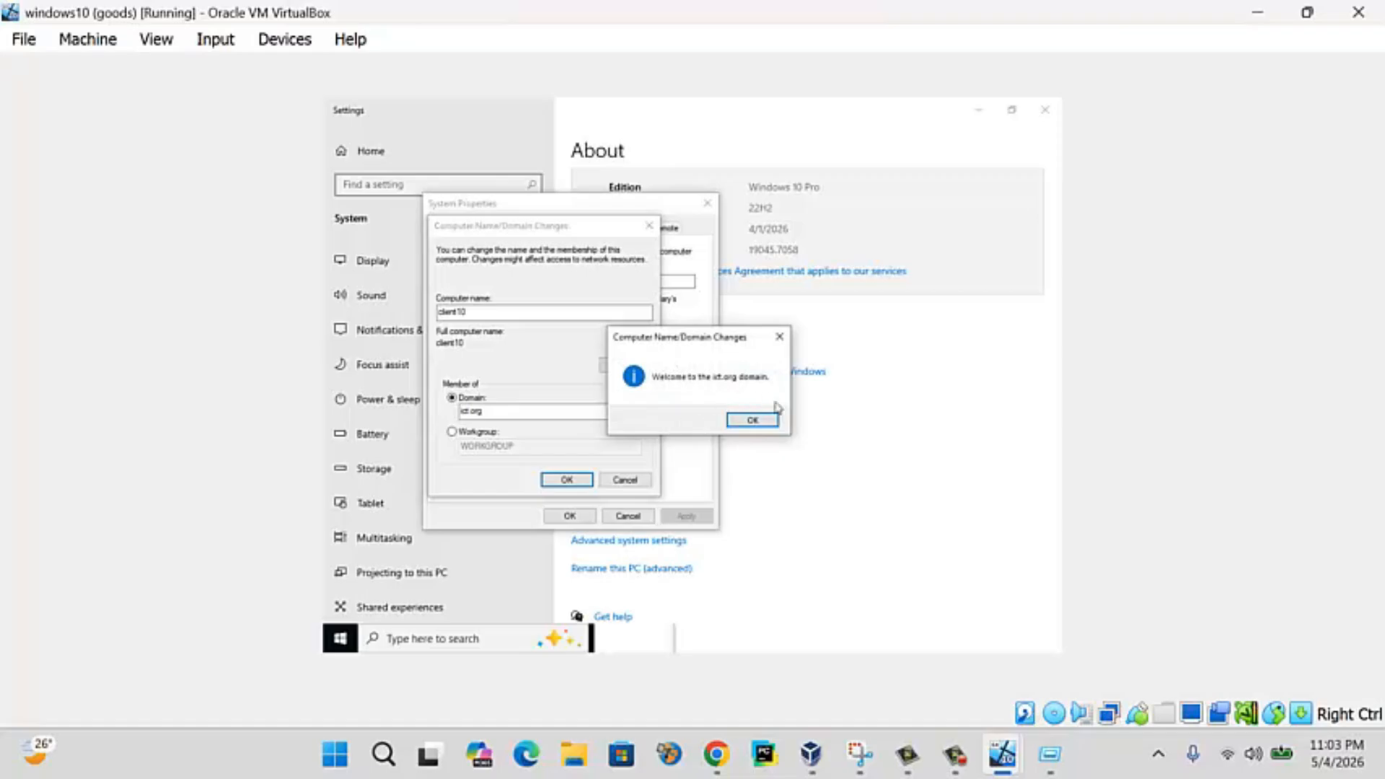
- Acknowledge the ict.org welcome and restart notices, close System Properties, and restart the client
click(752, 420)
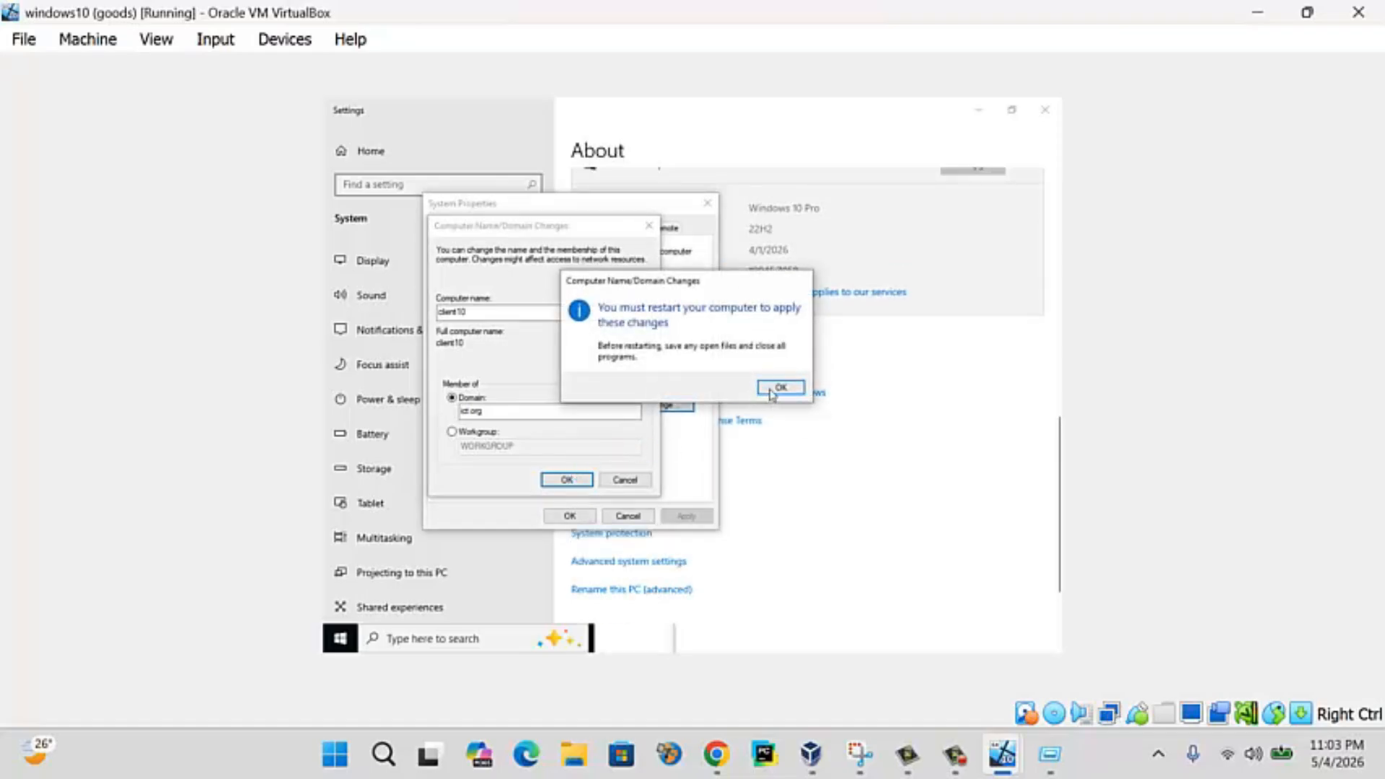
click(779, 388)
click(569, 513)
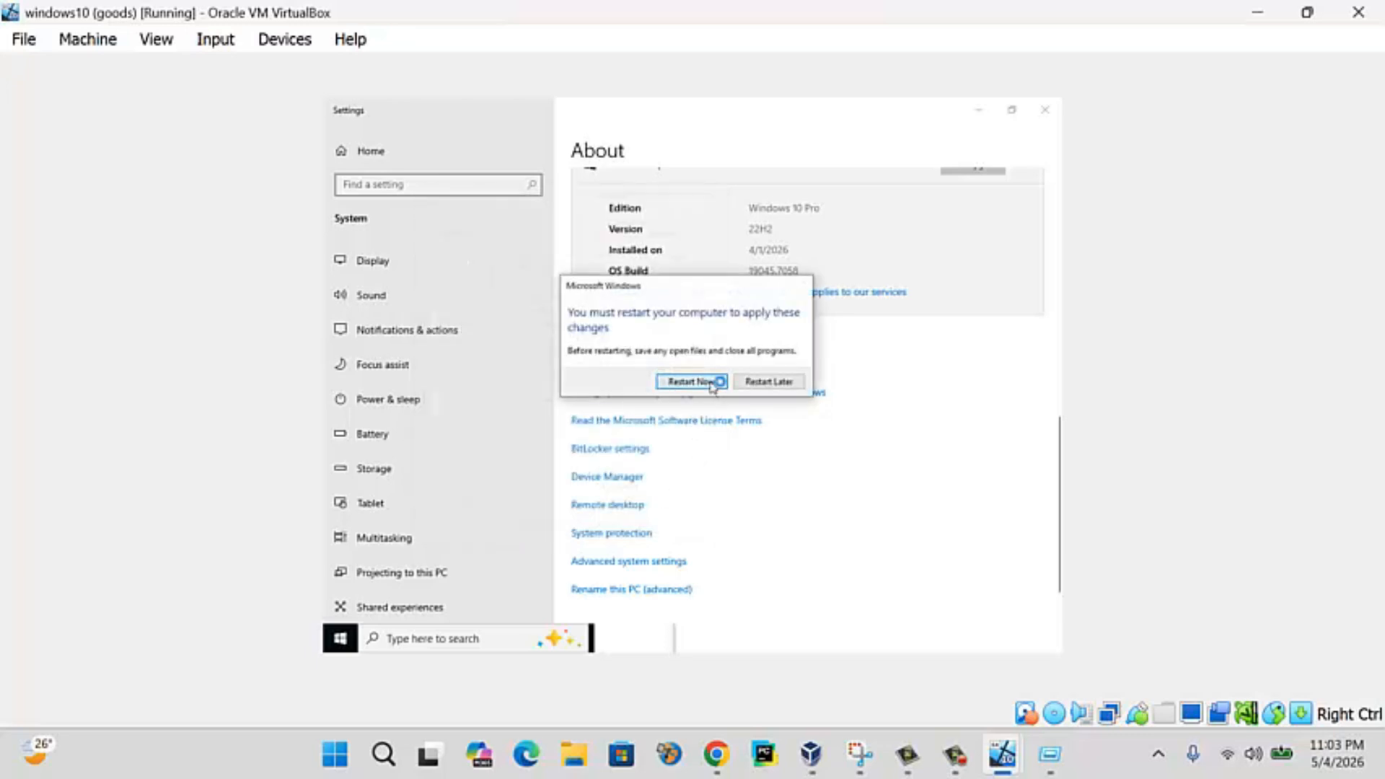
click(713, 382)
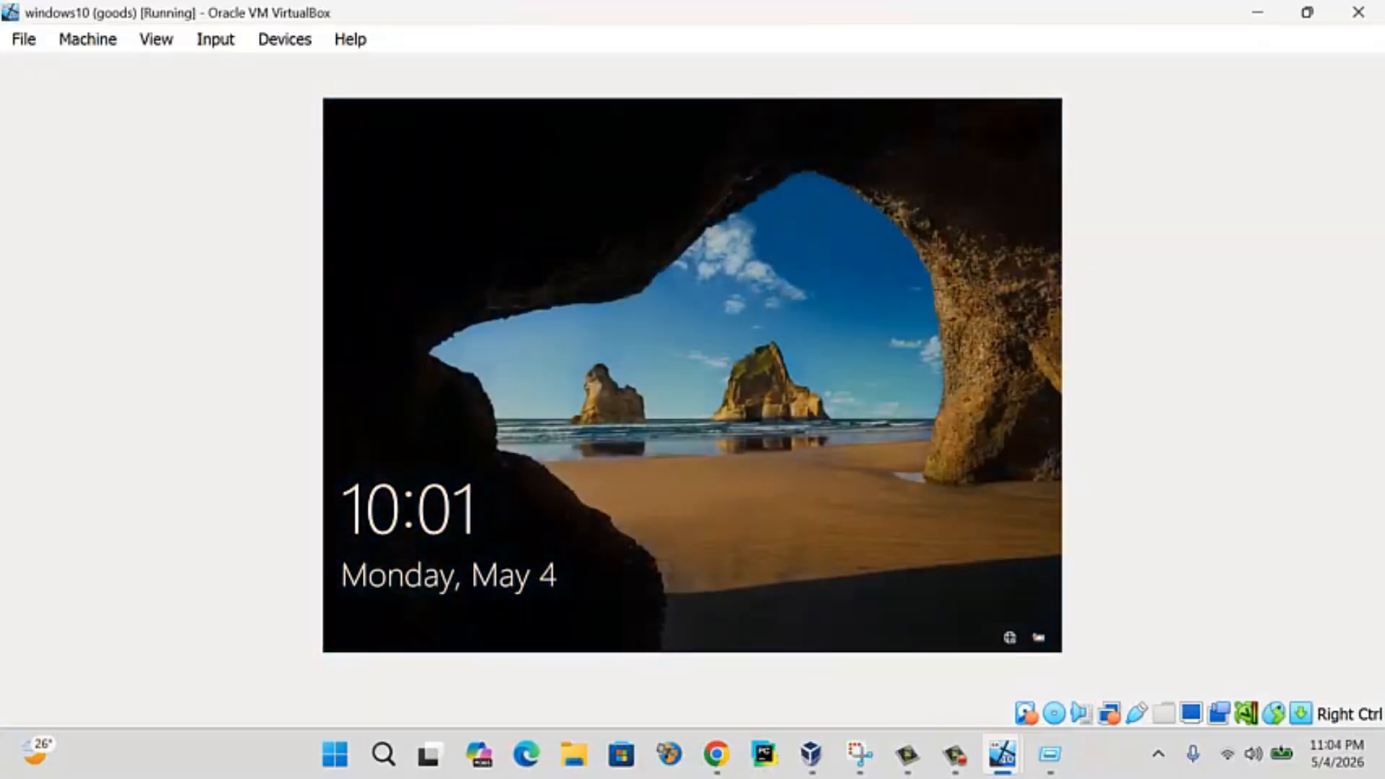
- Dismiss the restarted client's lock screen
click(573, 298)
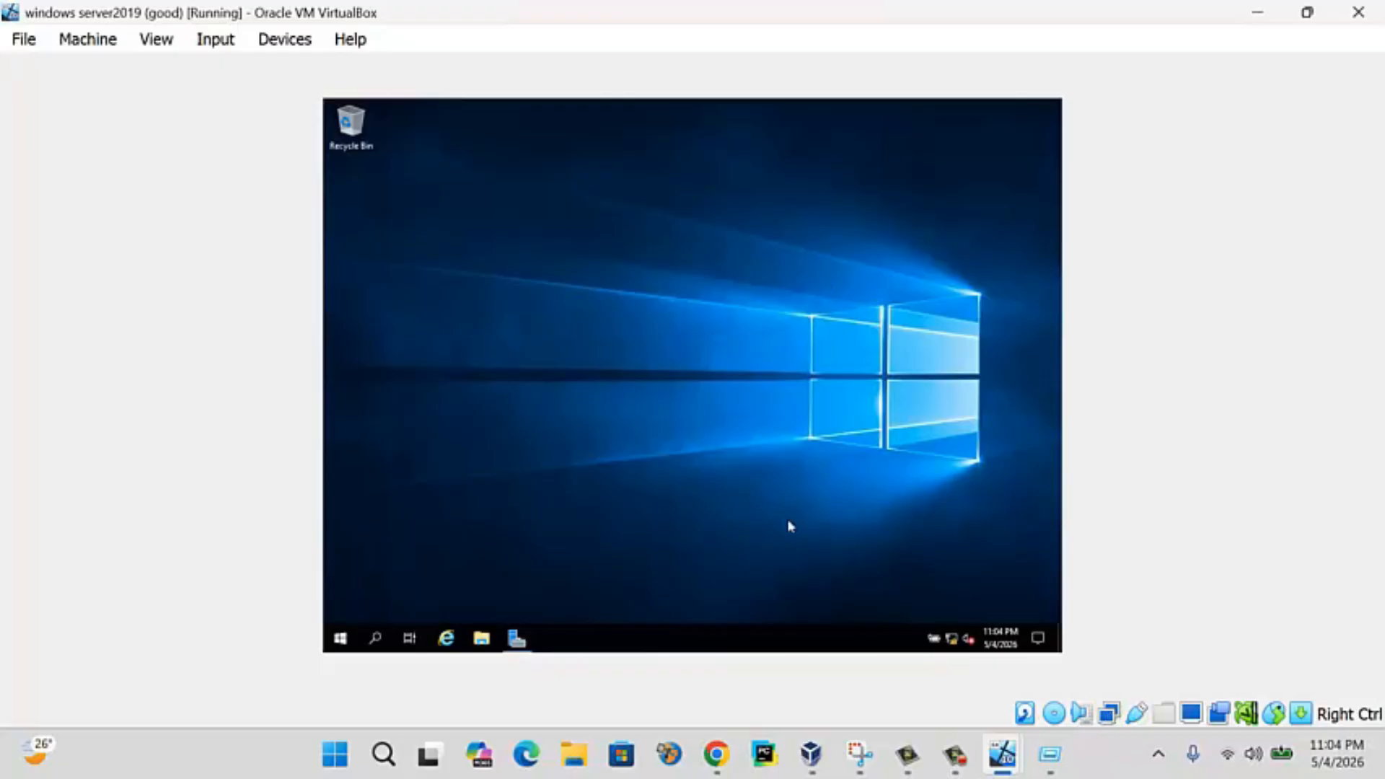
- Launch Active Directory Users and Computers from Server Manager Tools and expand ict.org to its containers
click(517, 639)
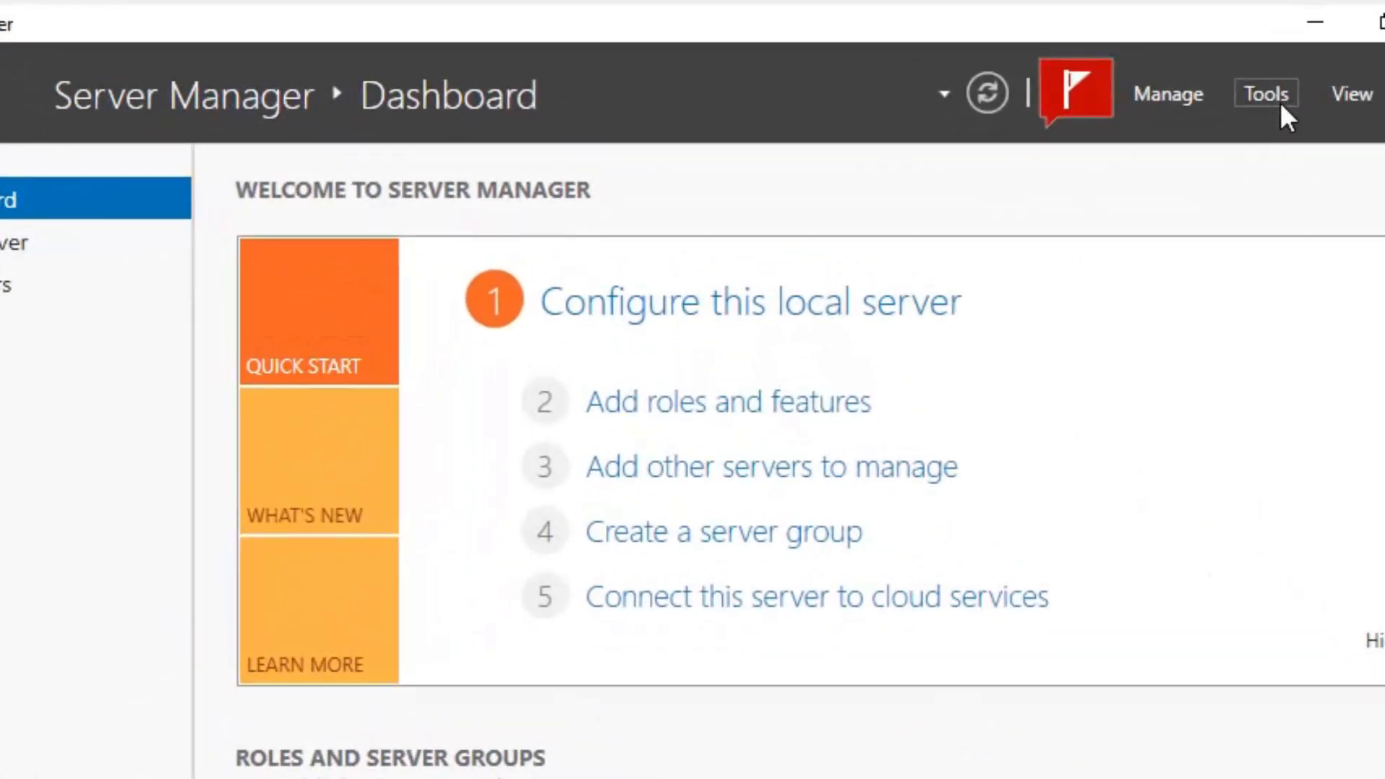
click(1142, 121)
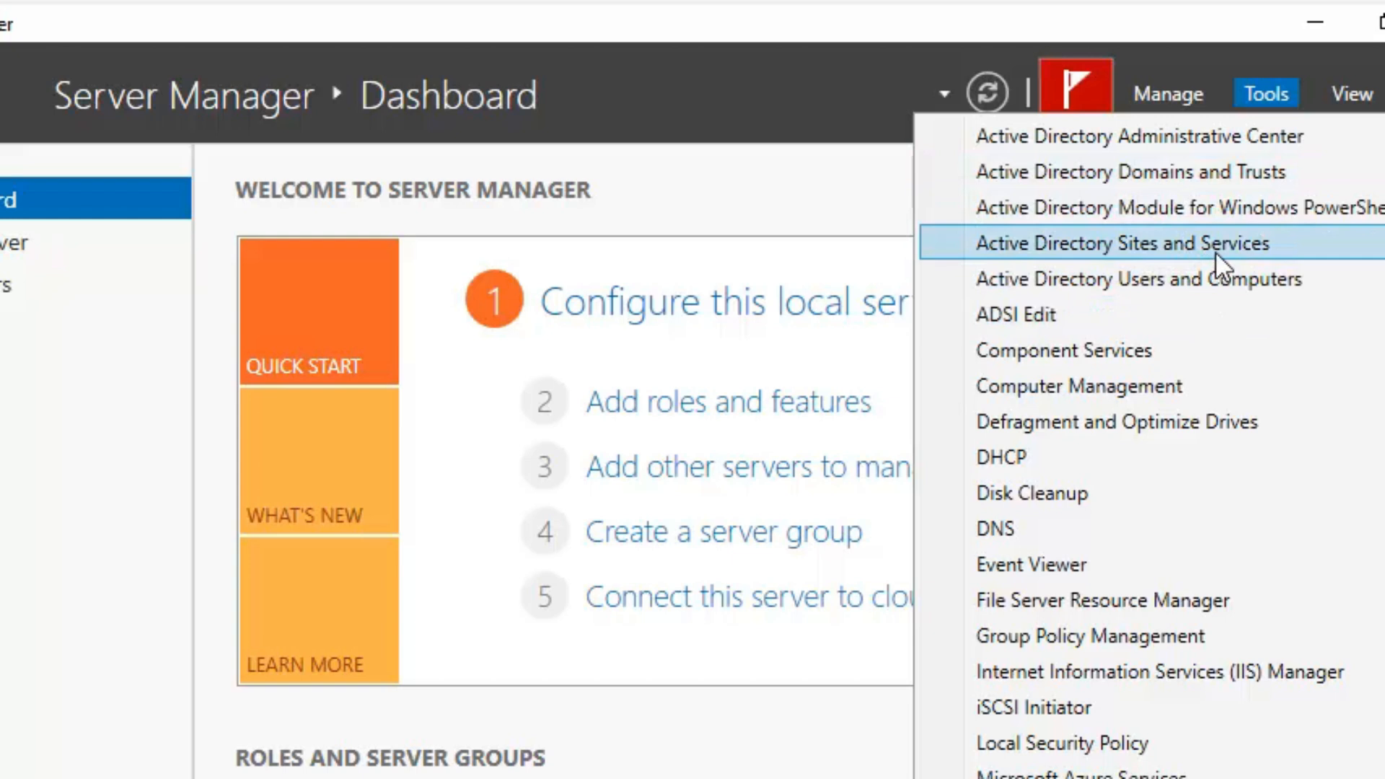
click(1214, 280)
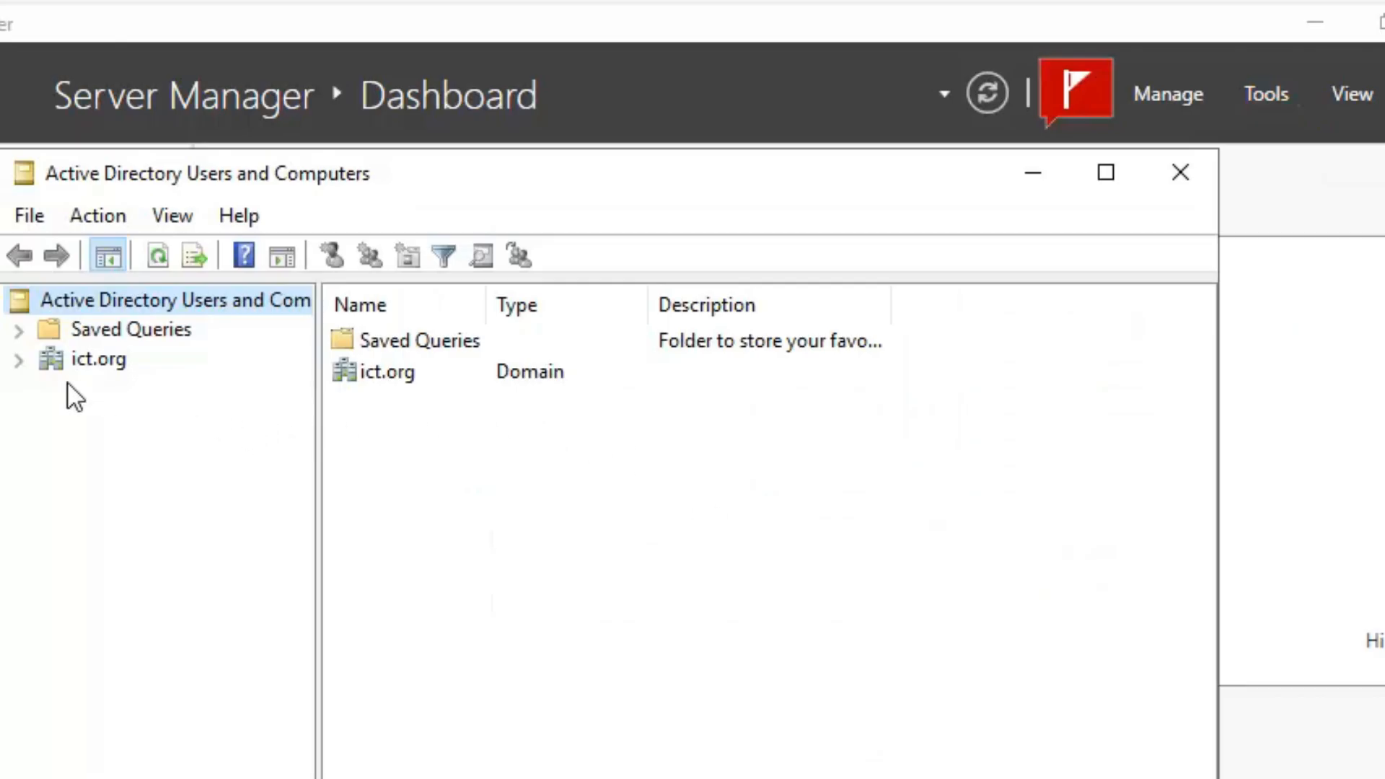
click(19, 359)
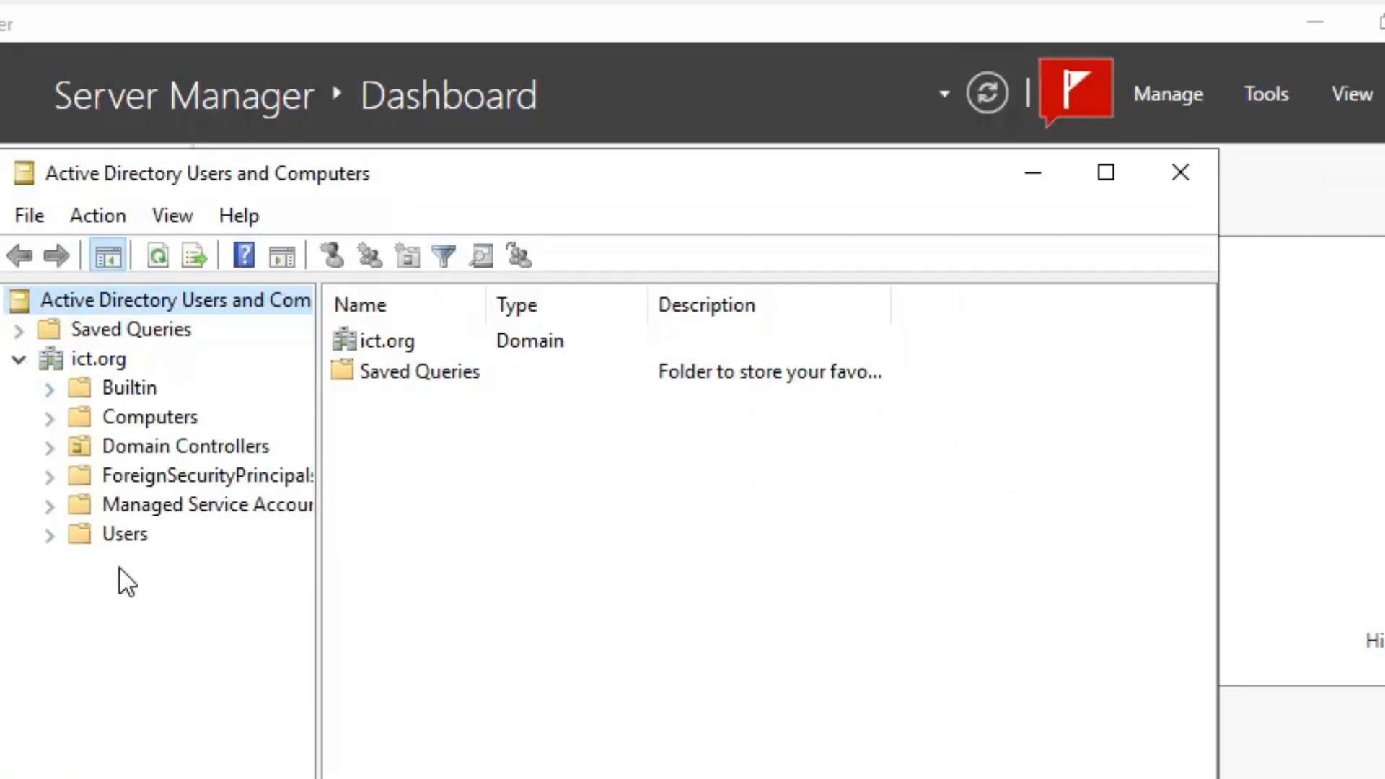
click(124, 537)
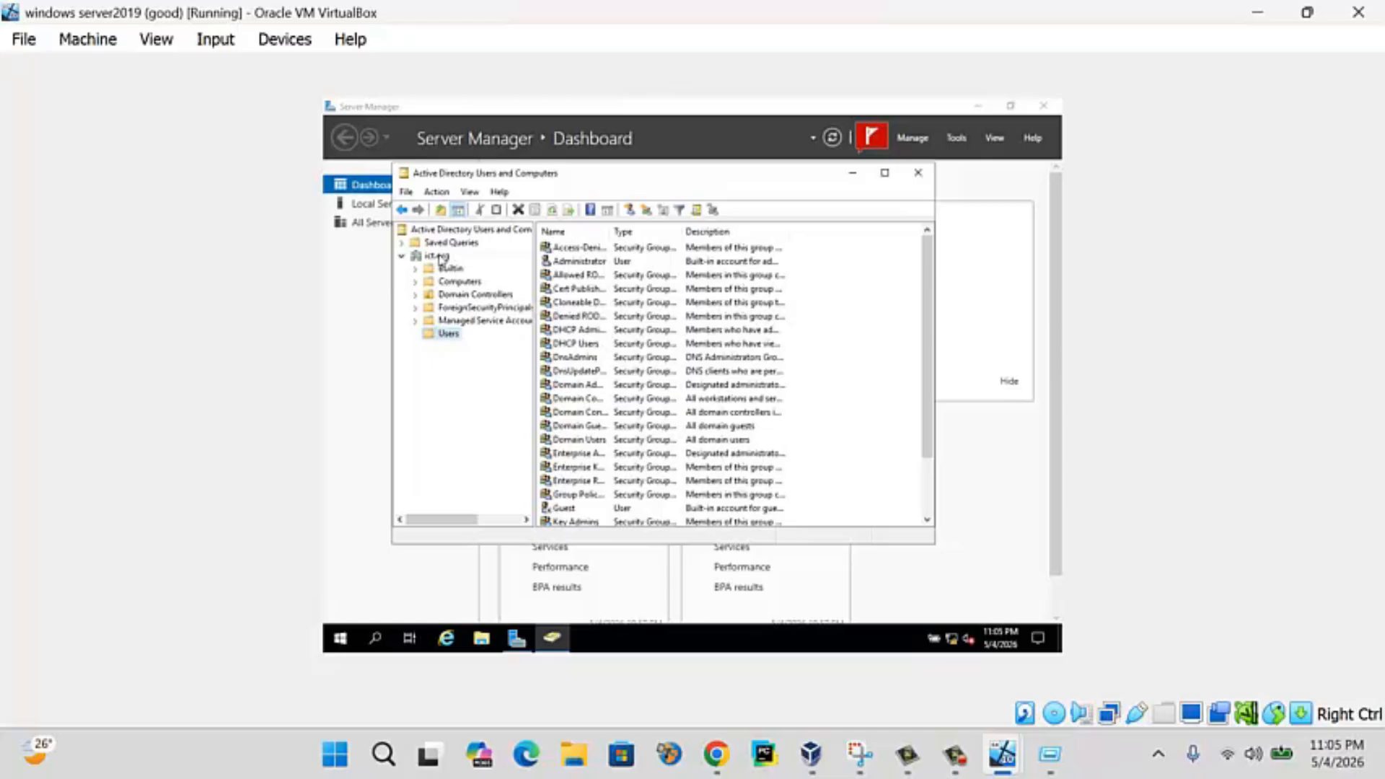
click(436, 256)
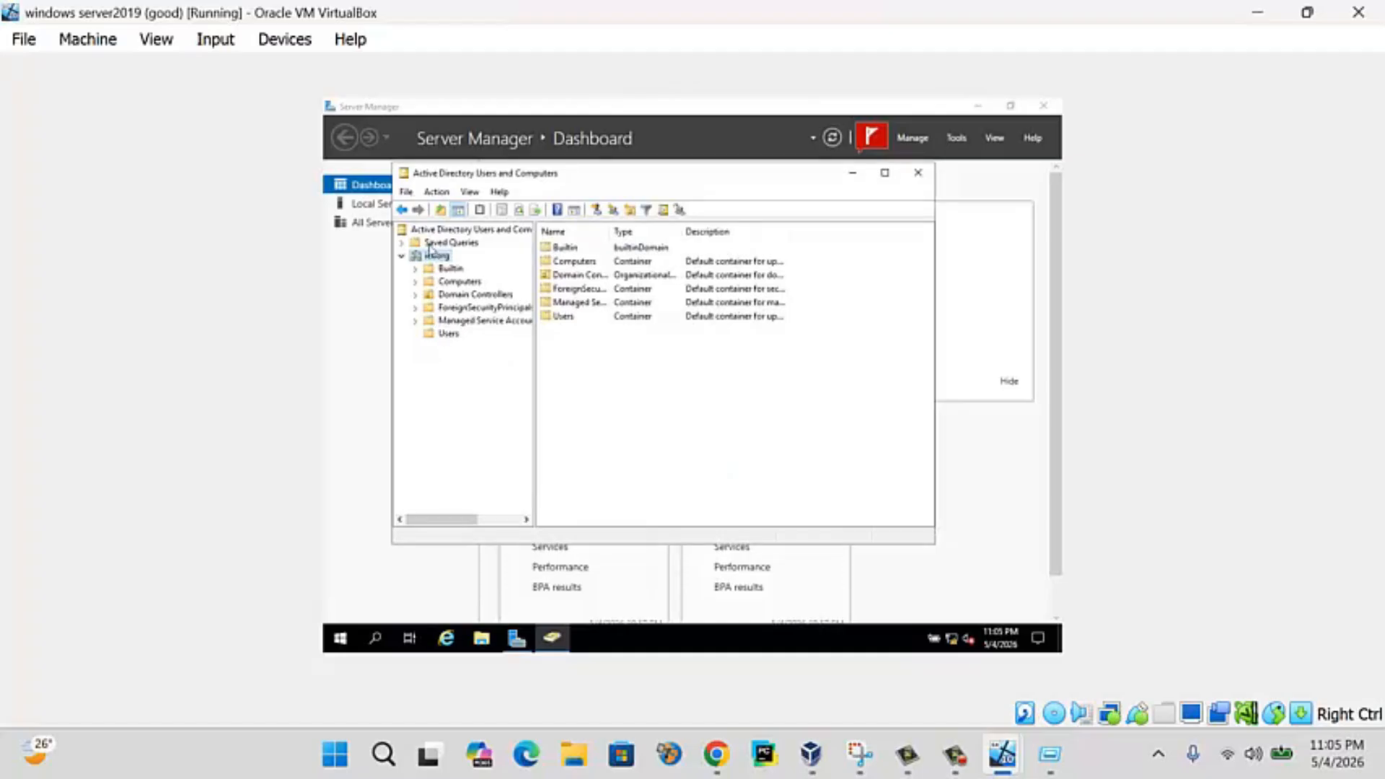
- Create the ICTDEPARTMENT organizational unit under the ict.org domain
click(402, 259)
click(402, 259)
right_click(431, 256)
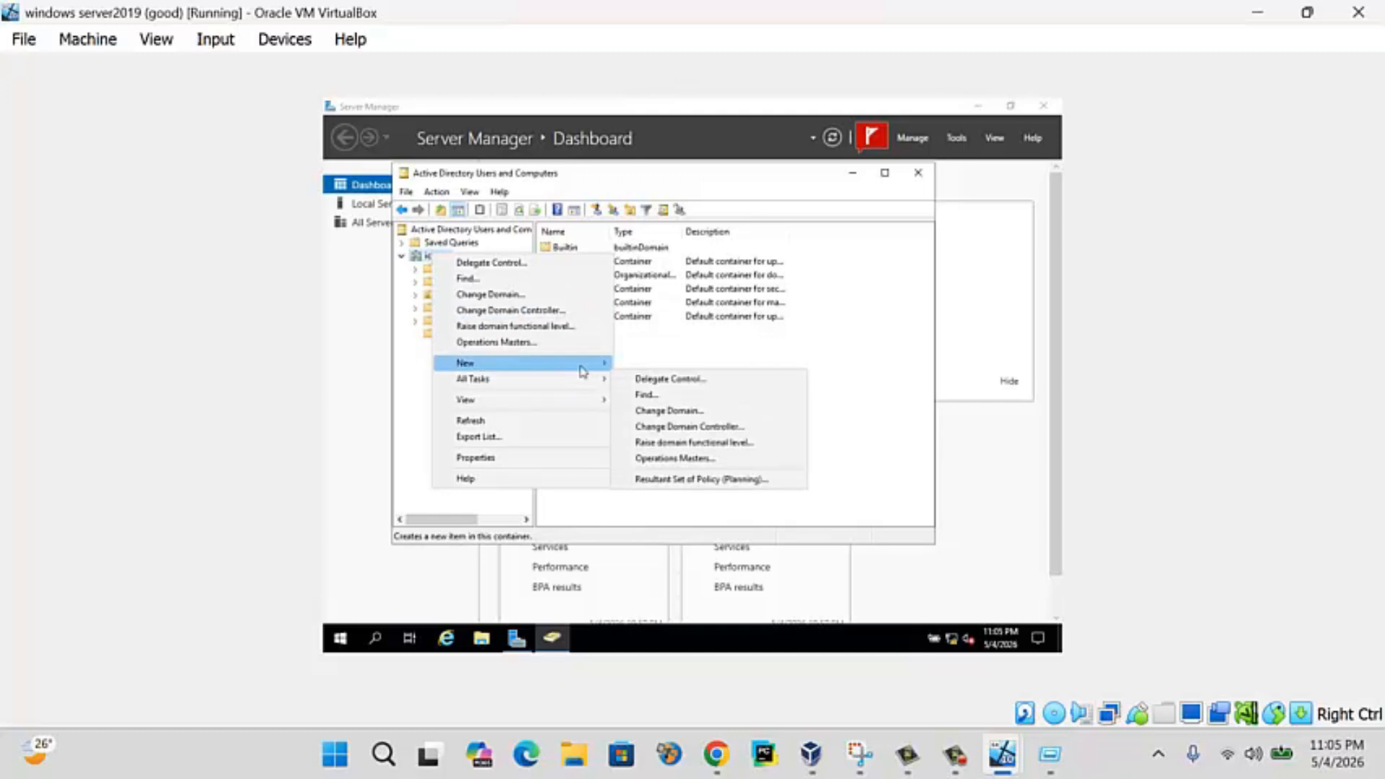
mouse_move(584, 363)
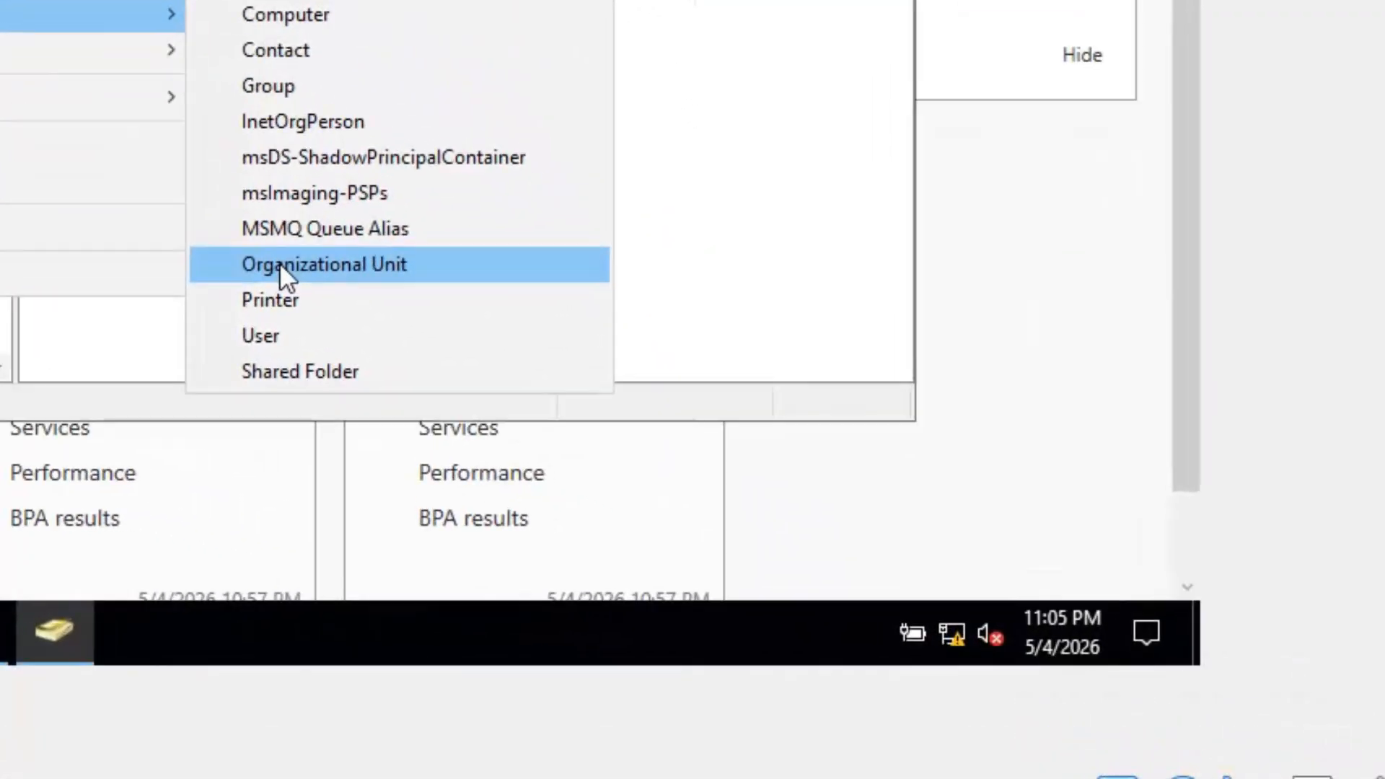
click(660, 467)
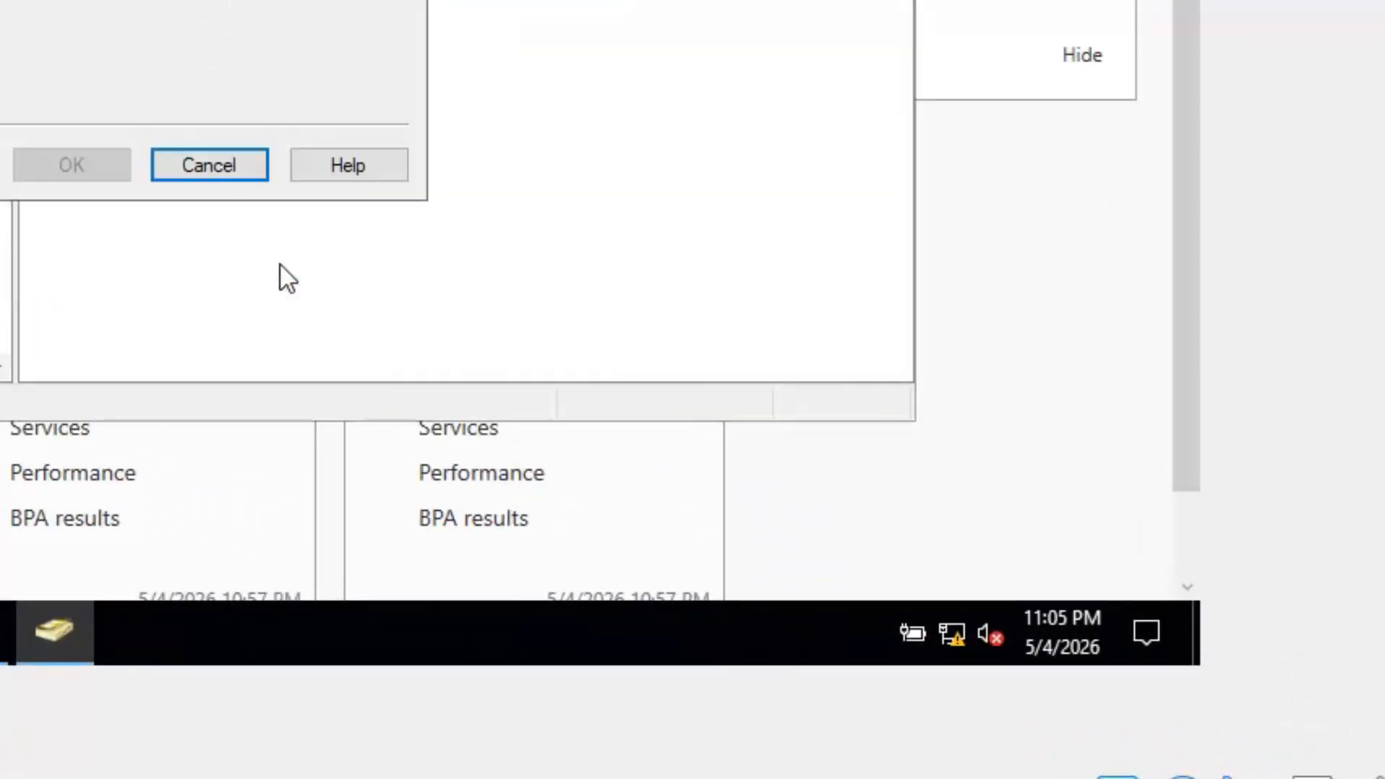
text(I)
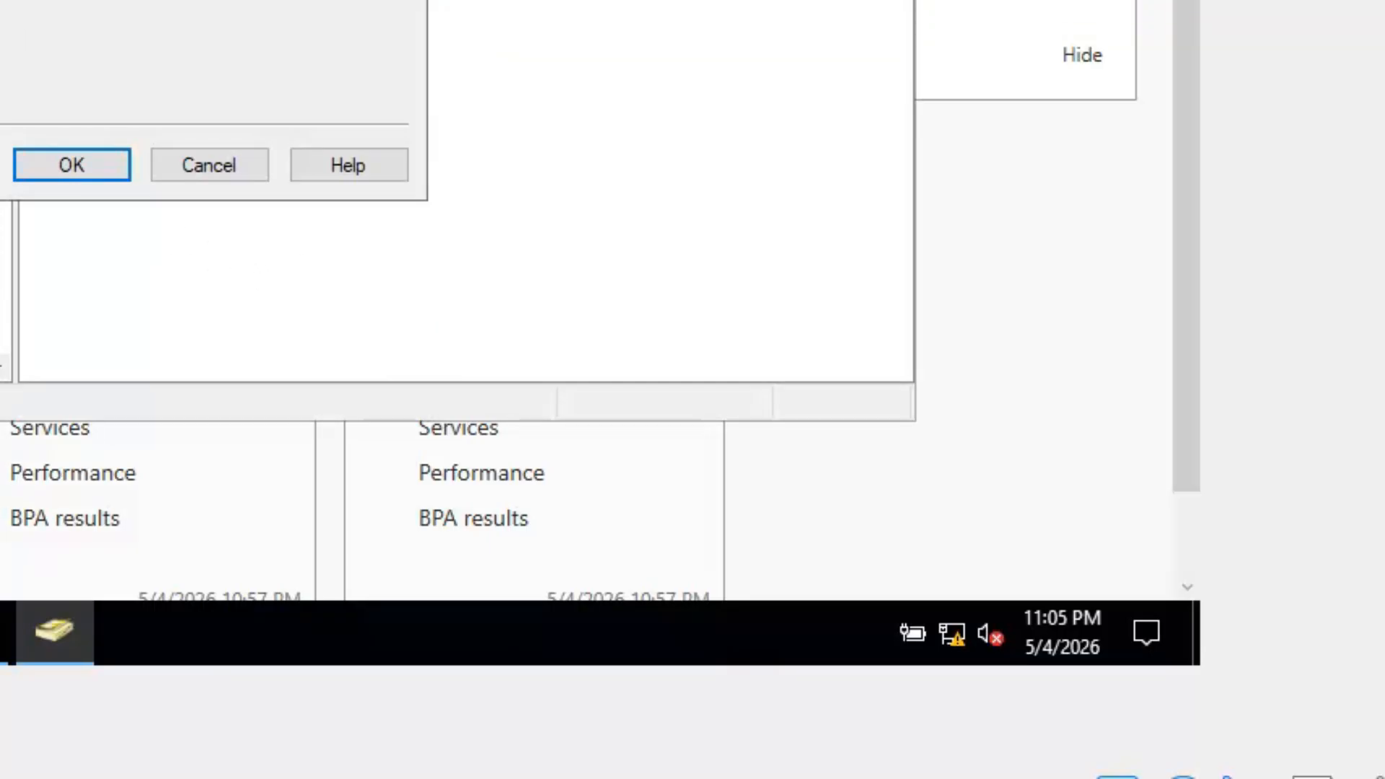
click(121, 165)
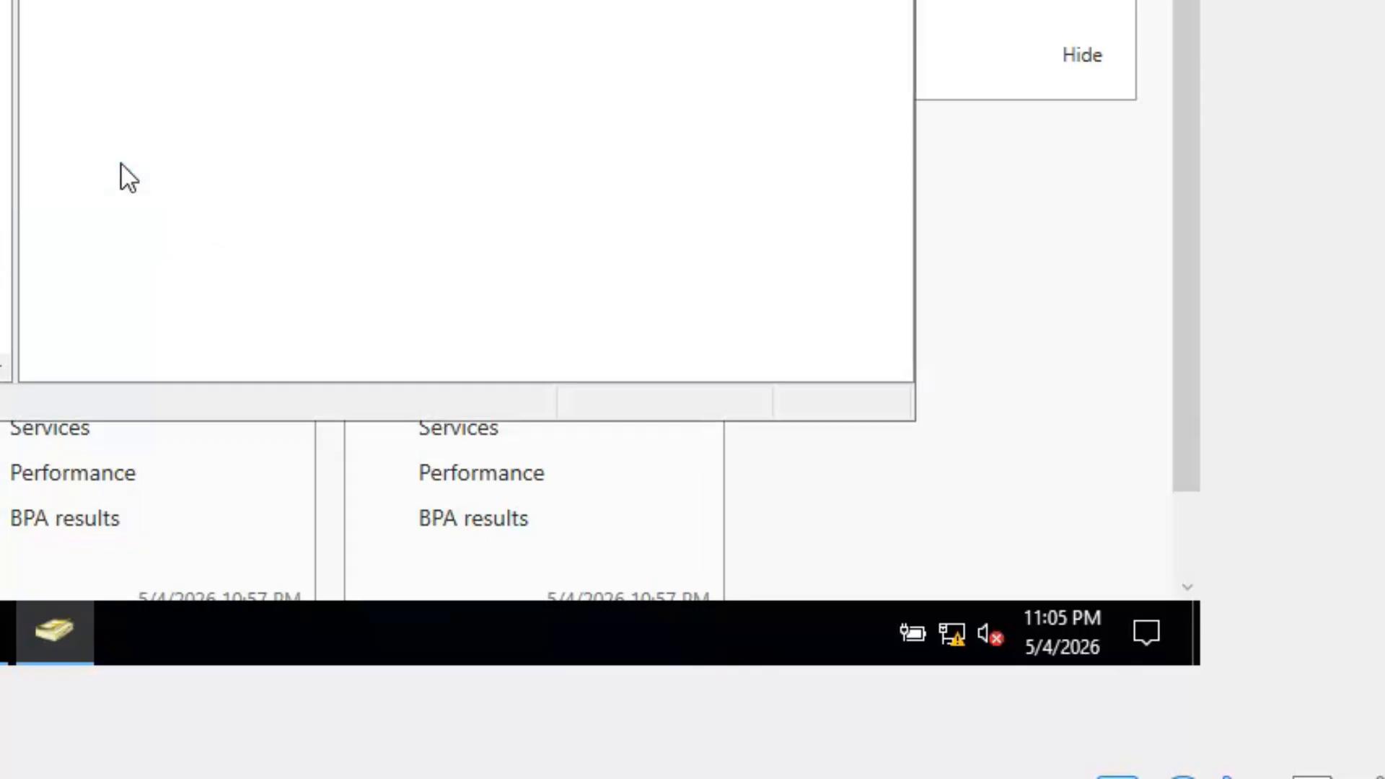
- Start a new user in ICTDEPARTMENT and enter the user's name and logon name
right_click(183, 1)
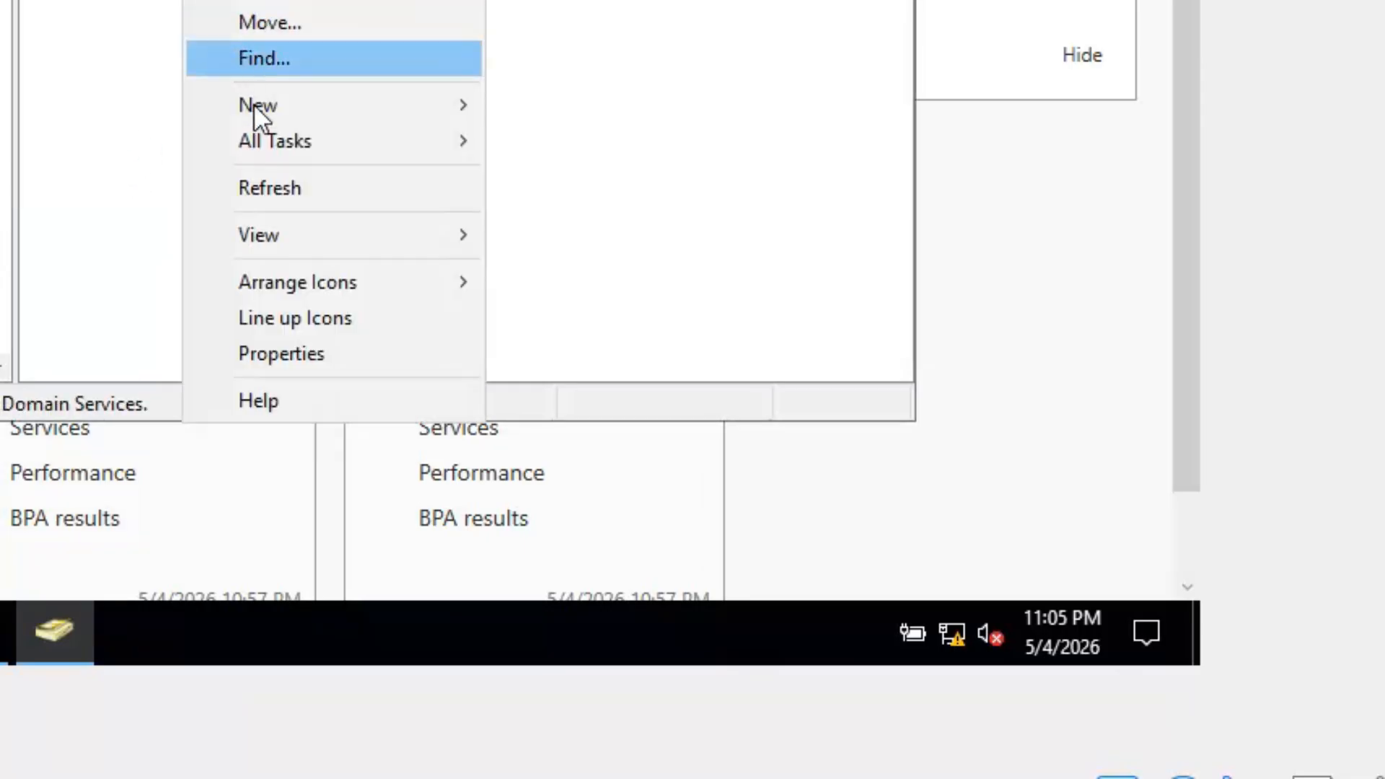
click(108, 119)
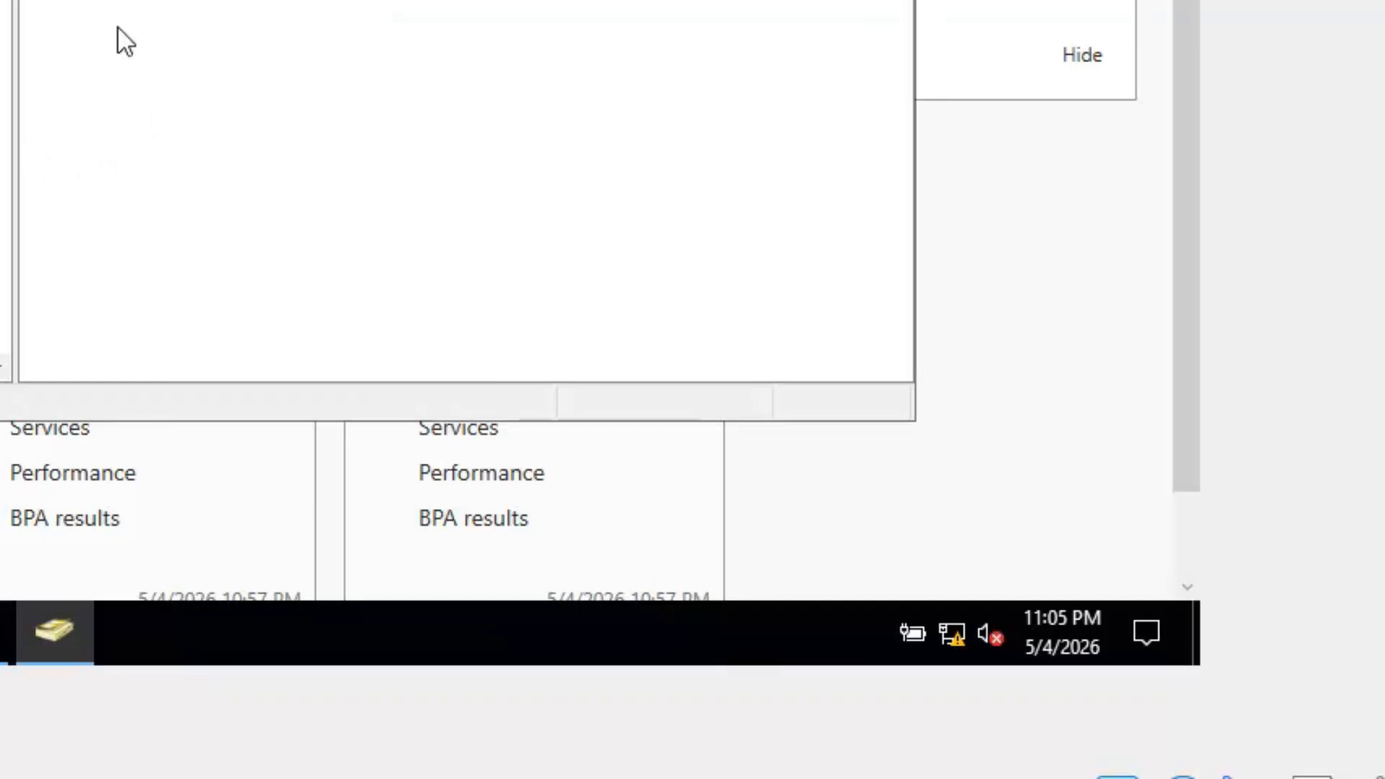
right_click(120, 23)
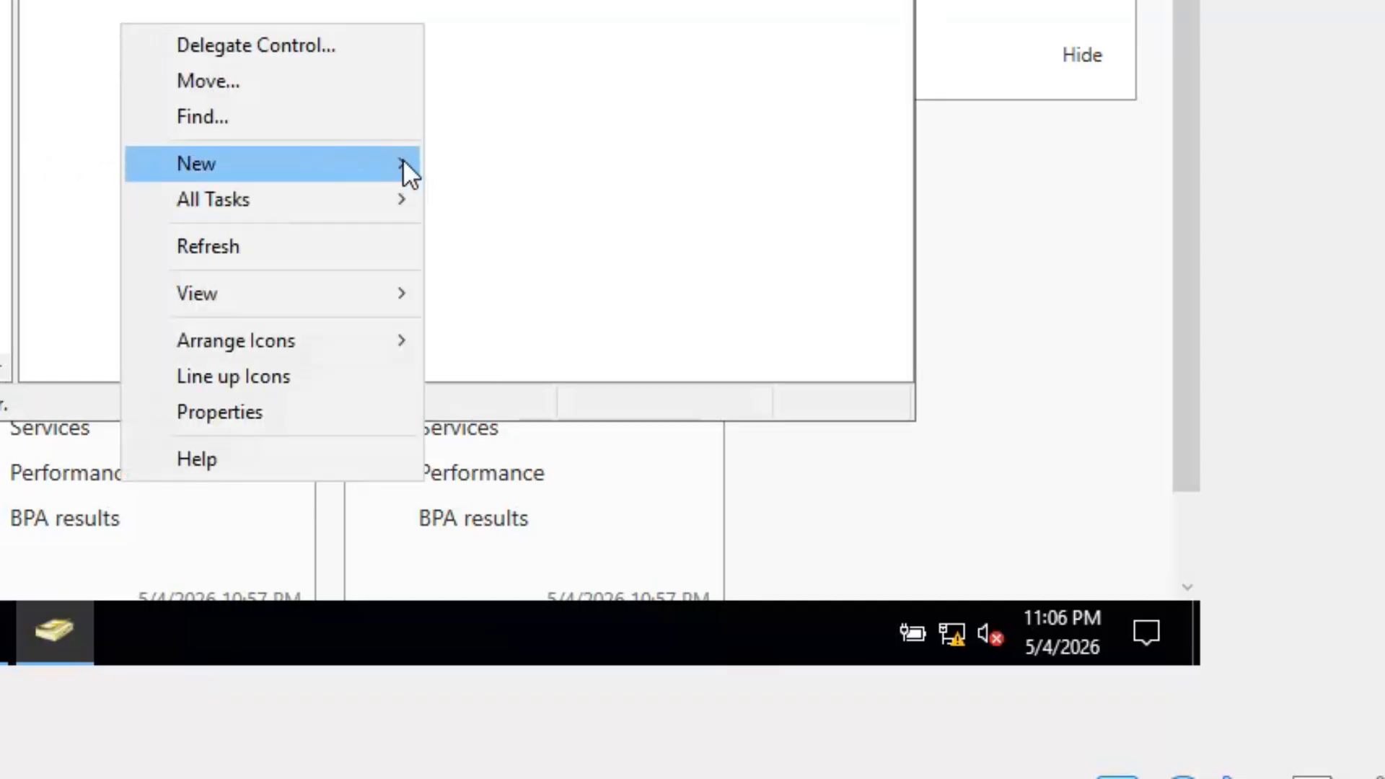
mouse_move(397, 161)
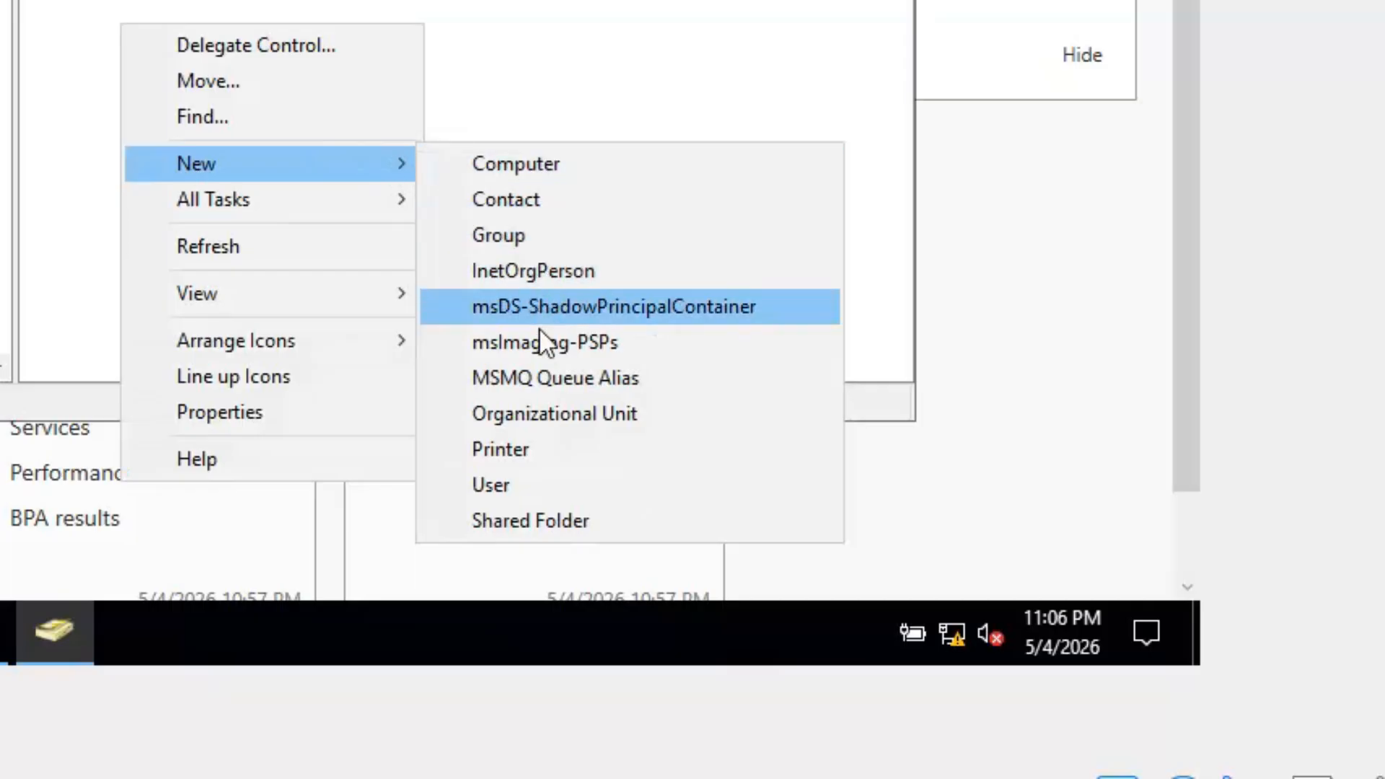
click(535, 479)
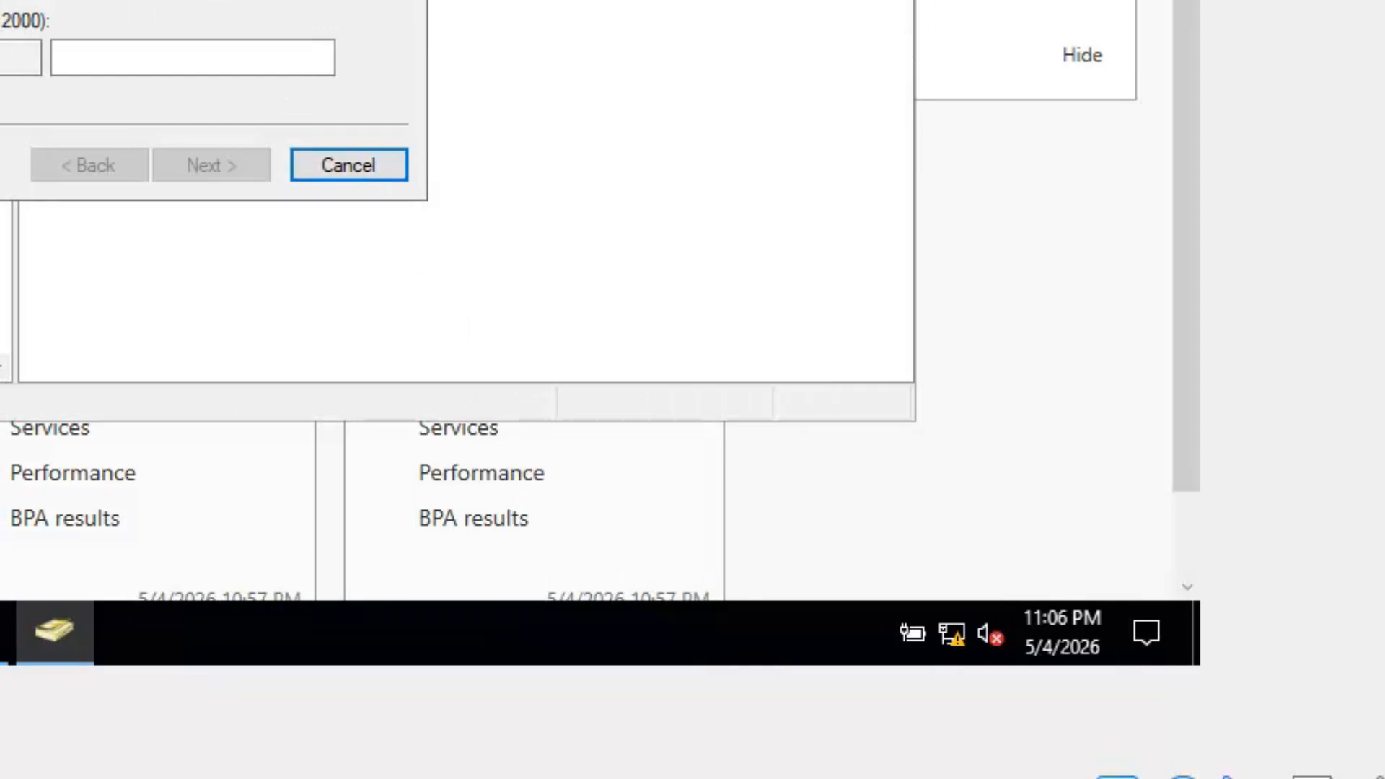
text(r)
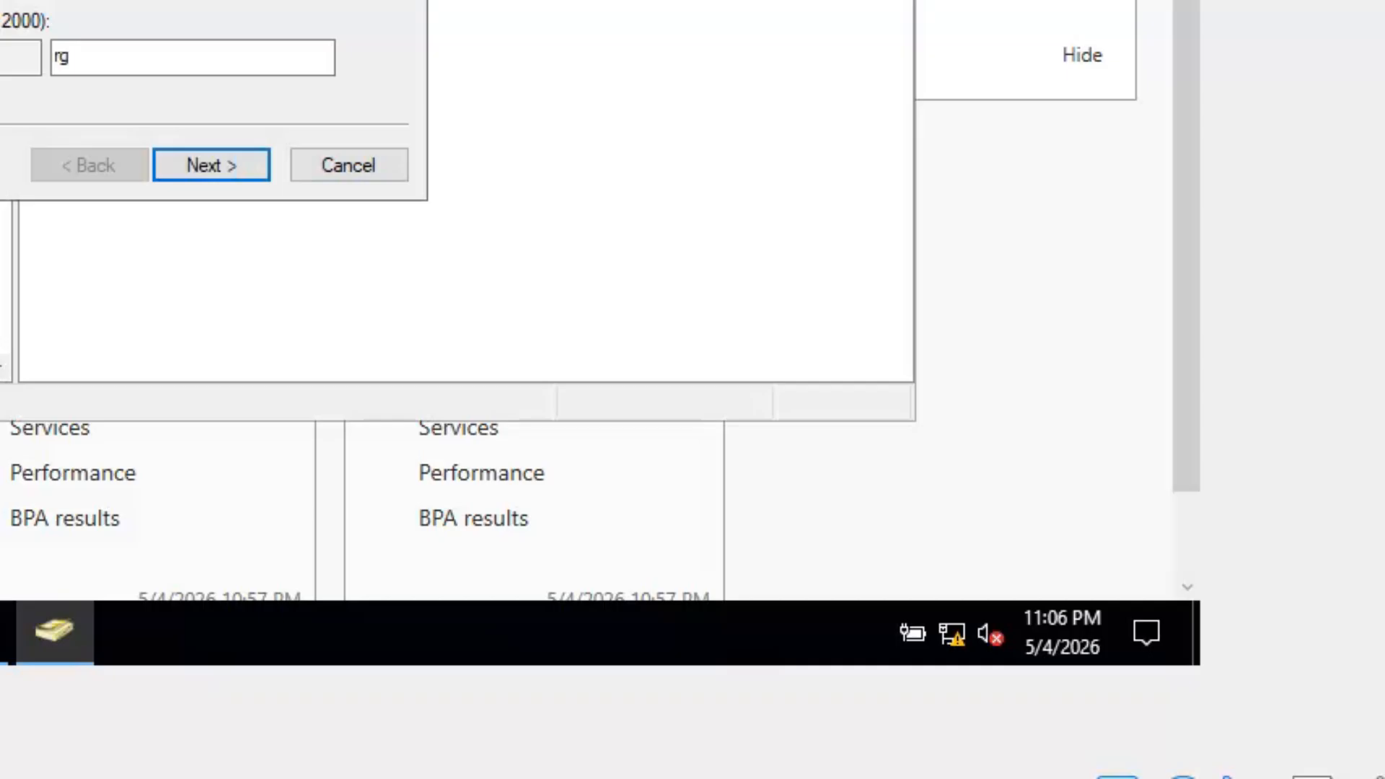
text(g)
click(196, 165)
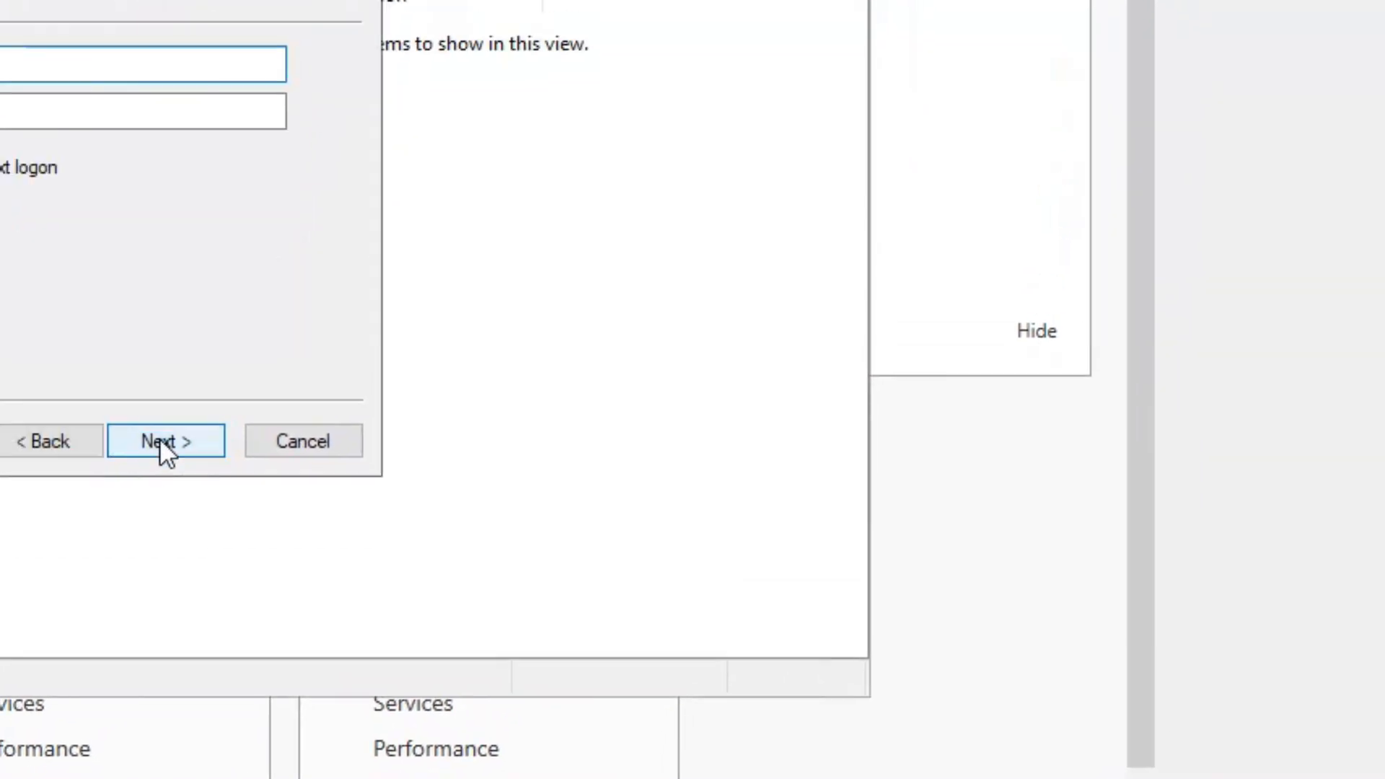
- Set the user's password as unchangeable and never expiring, then finish creating the account
key(Caps_Lock)
key(Caps_Lock)
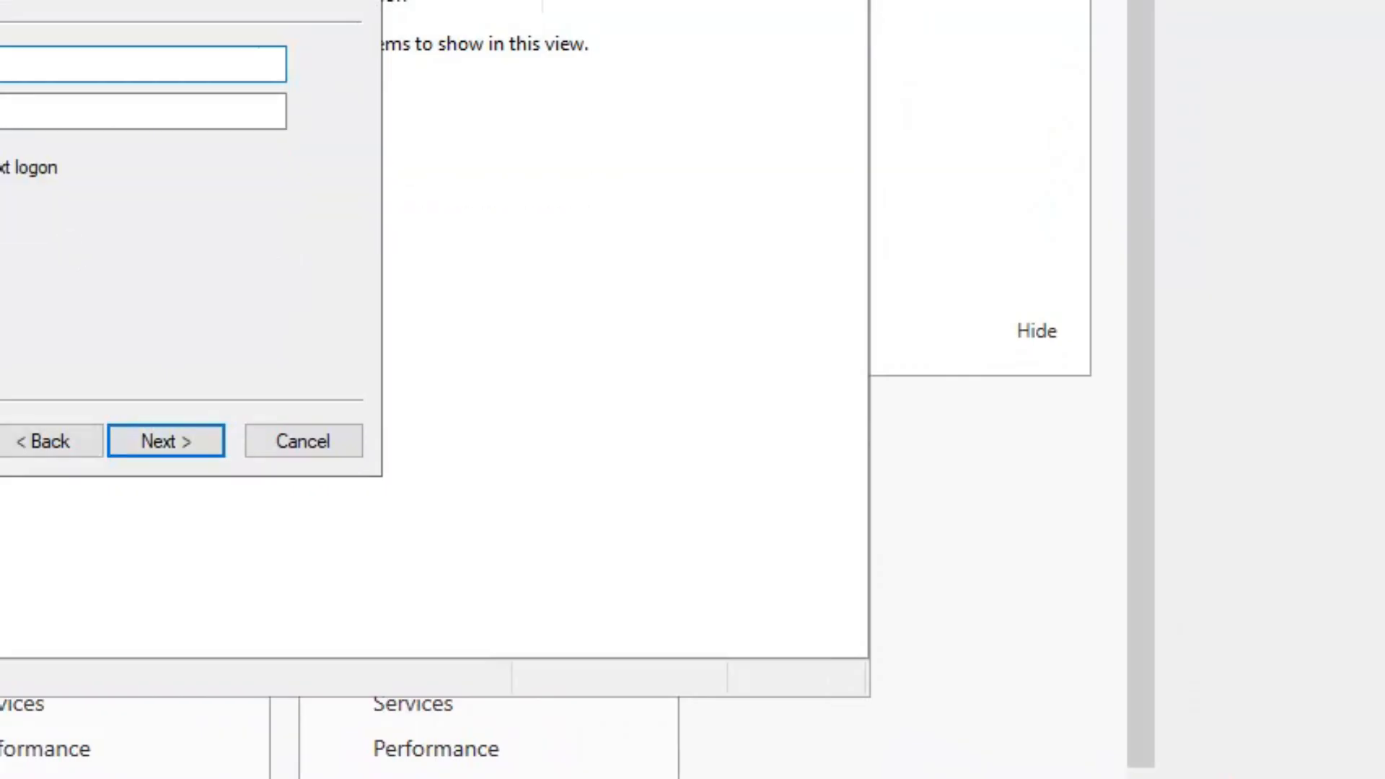
text(•••)
click(110, 110)
key(Caps_Lock)
key(Caps_Lock)
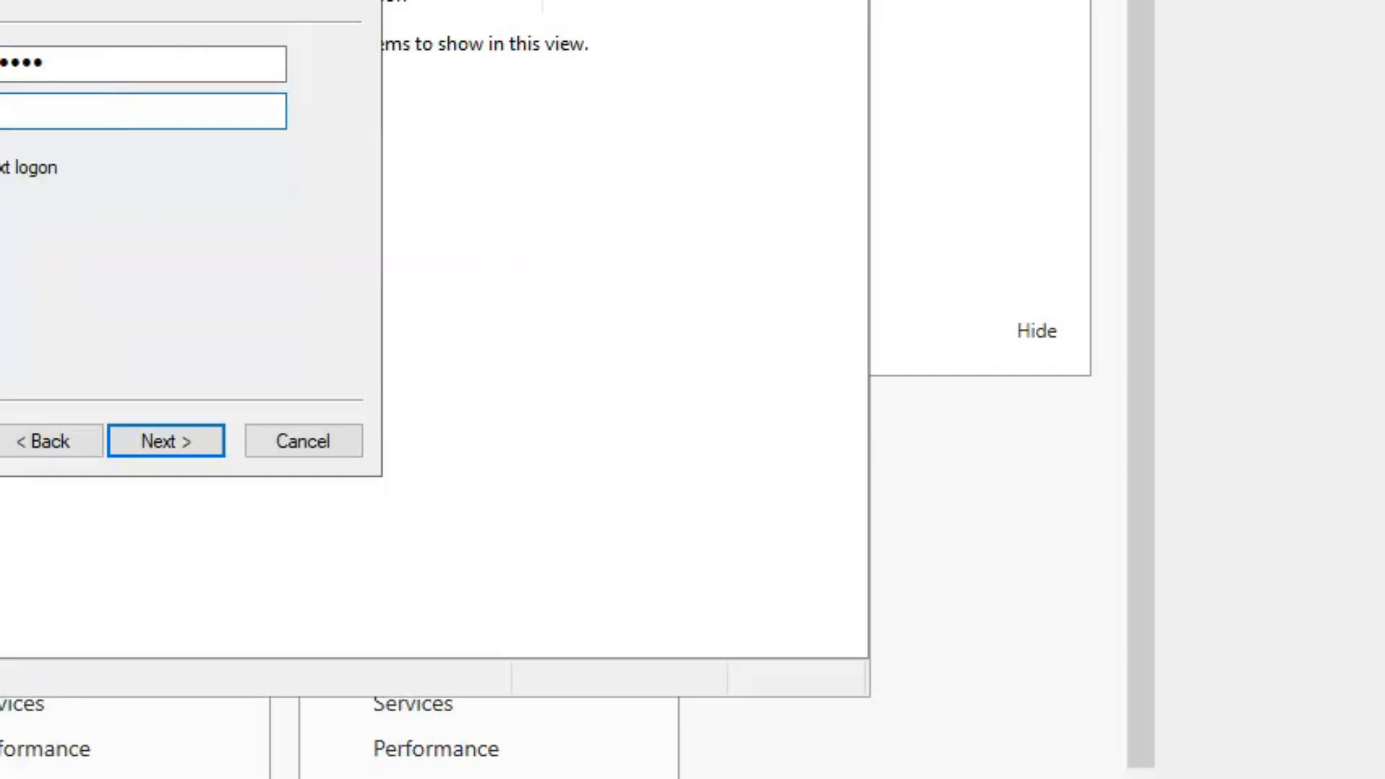
text(•••••••••)
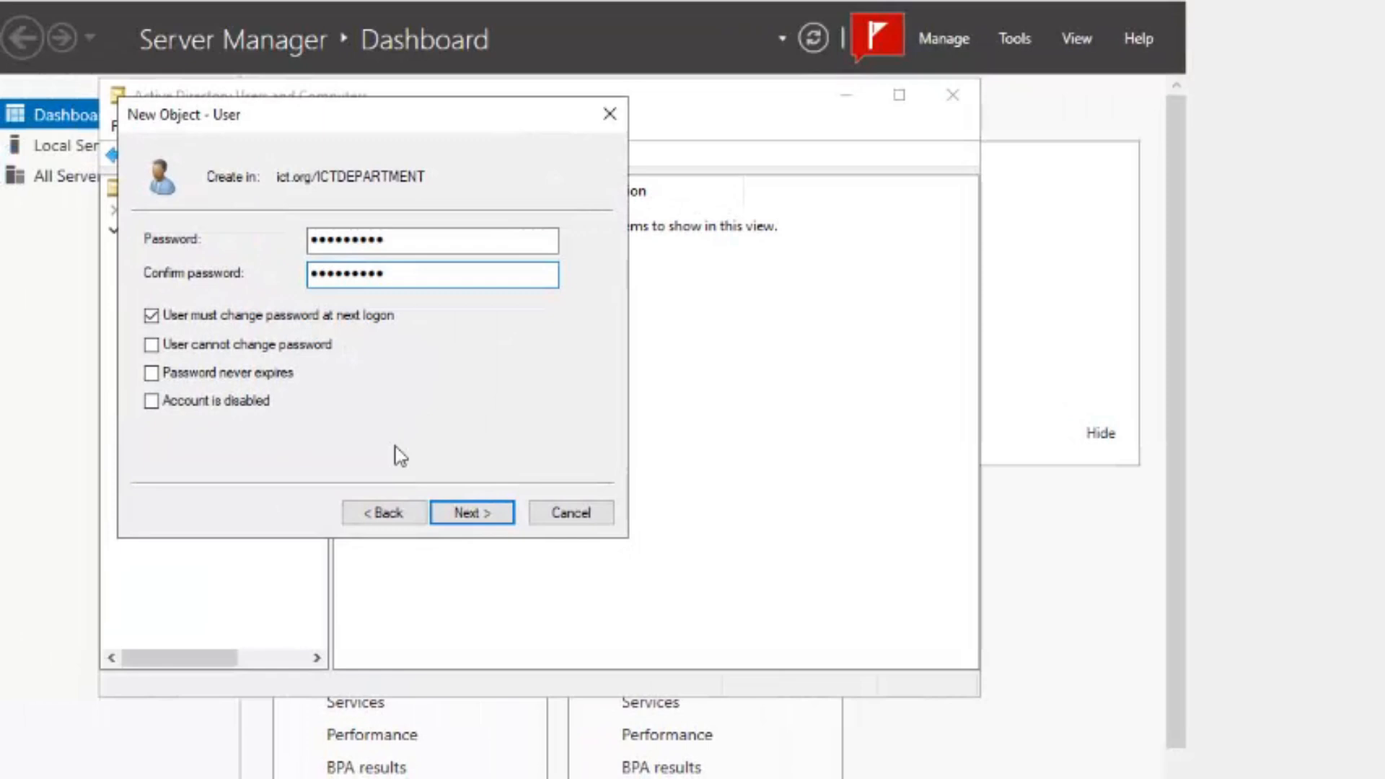
click(265, 318)
click(270, 352)
click(274, 372)
click(440, 513)
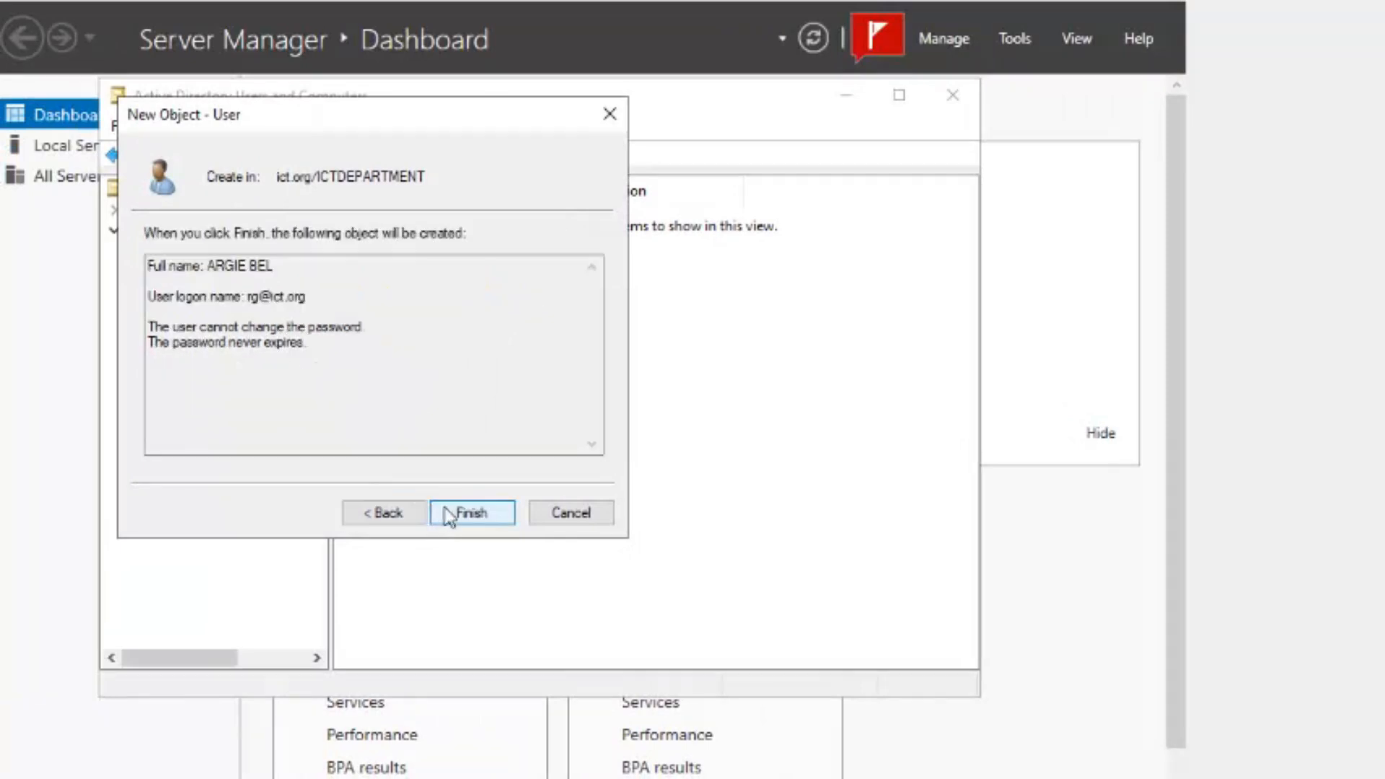
click(450, 514)
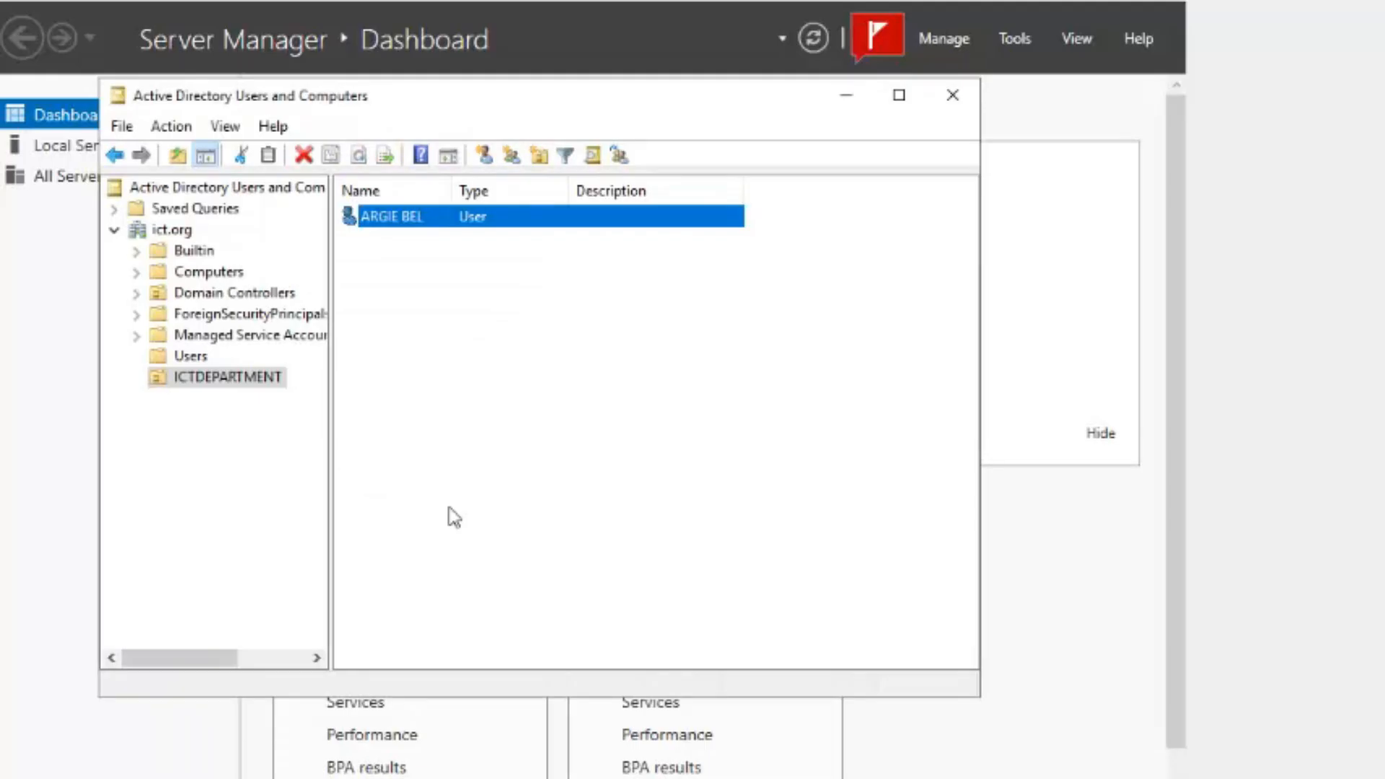
click(426, 427)
- Add the new ICTDEPARTMENT user to Administrators, correcting the group name to 'admin' and resolving it
click(402, 221)
right_click(402, 220)
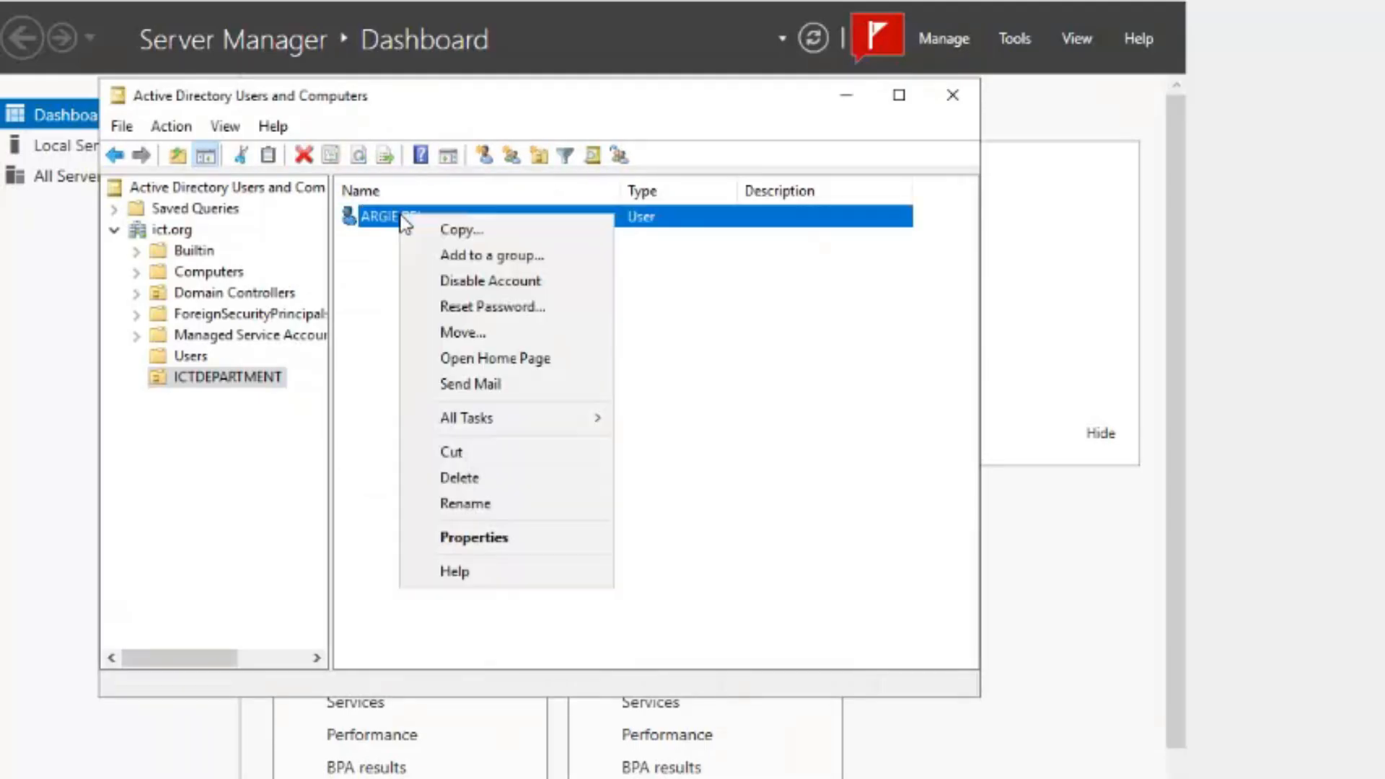
click(518, 260)
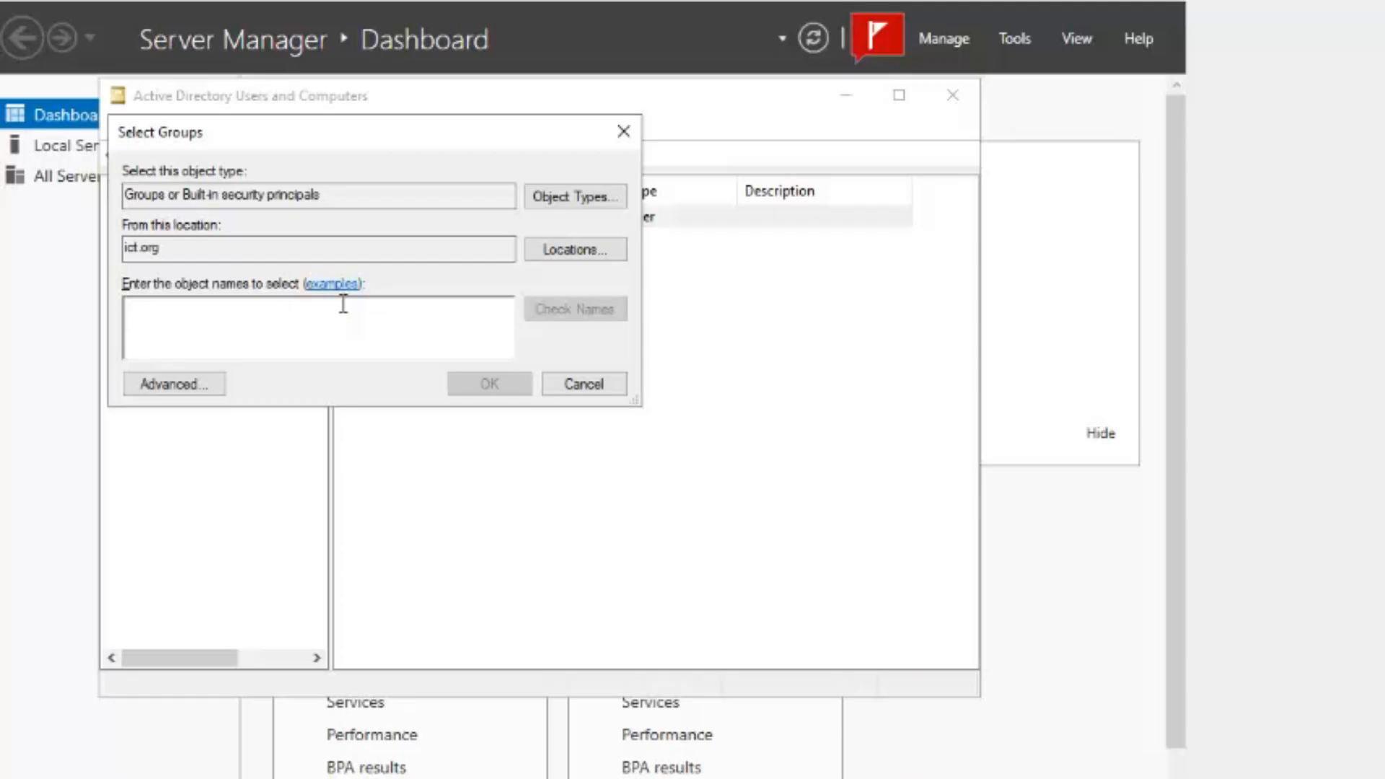
text(ict)
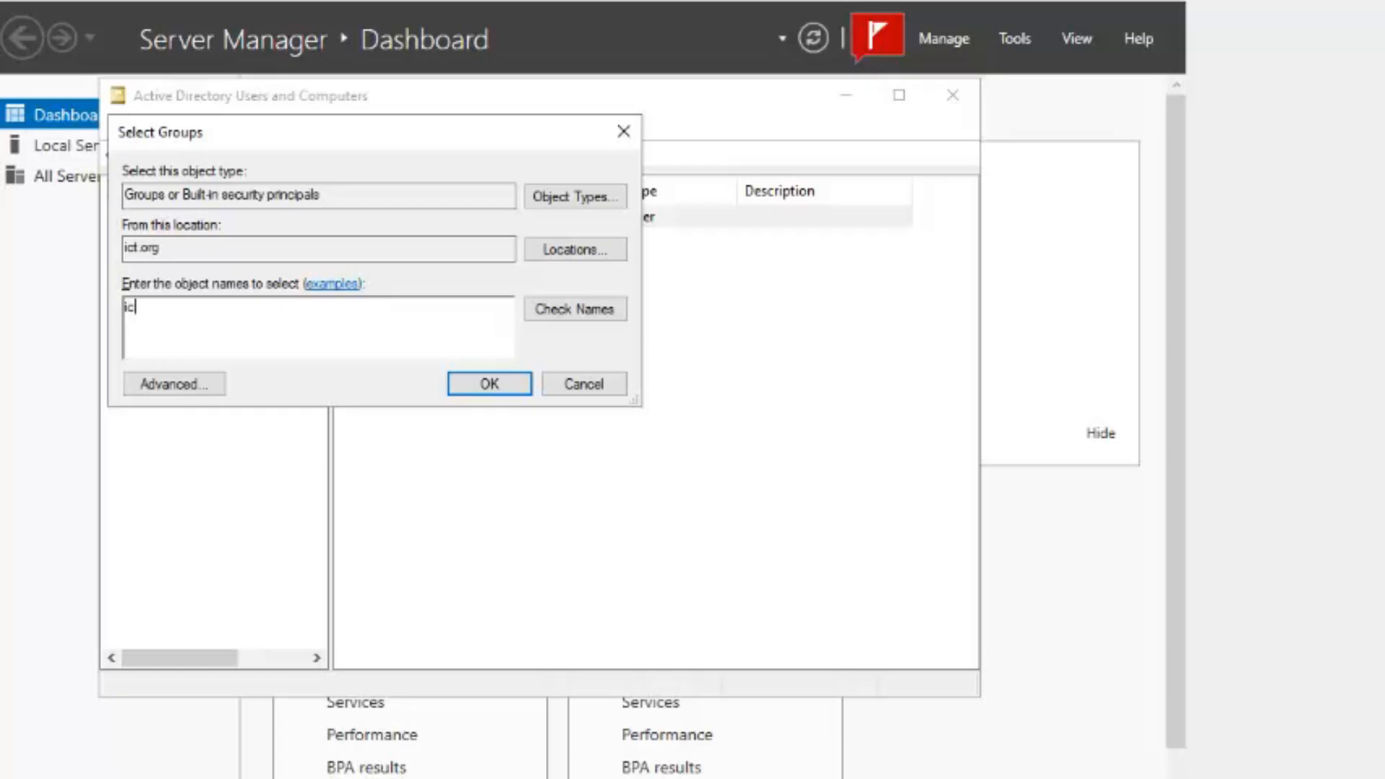
click(599, 312)
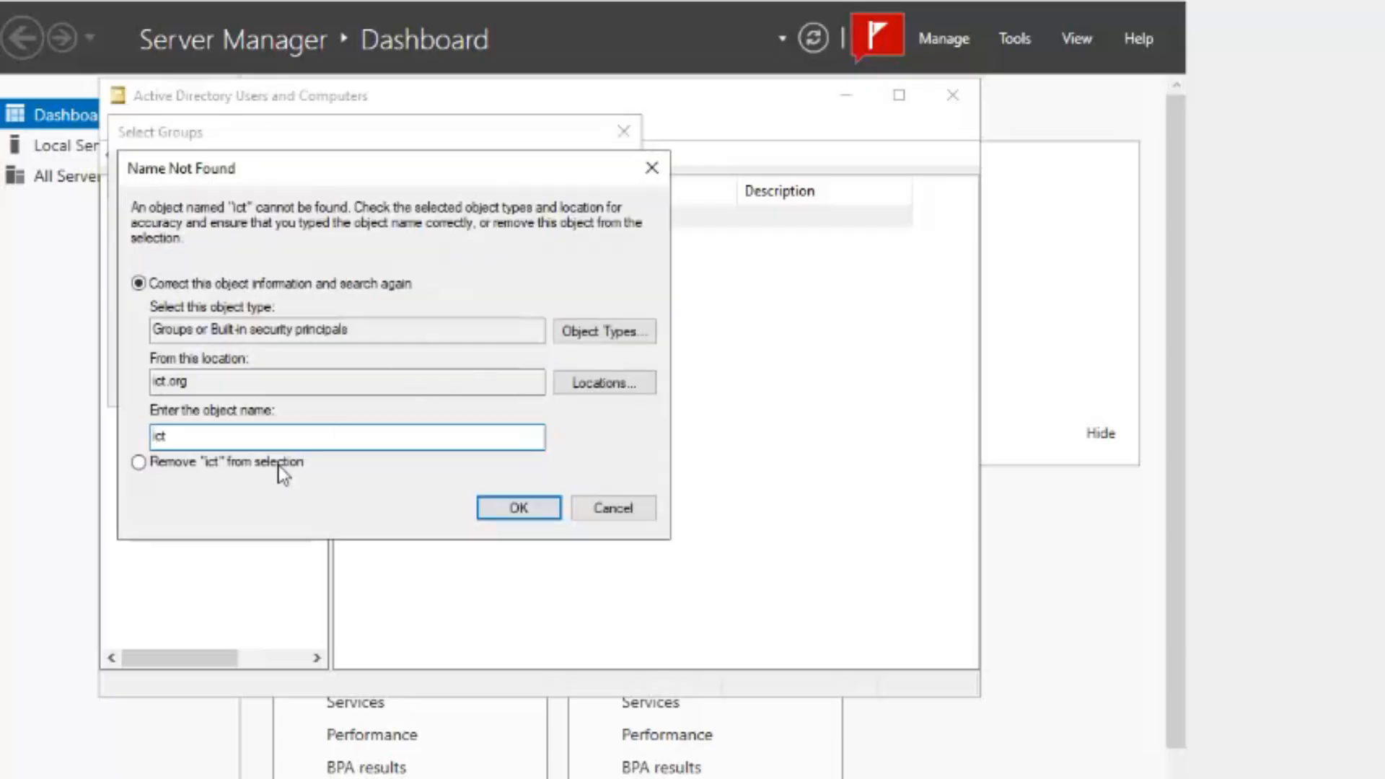
click(610, 511)
drag(287, 321, 76, 309)
text(admin)
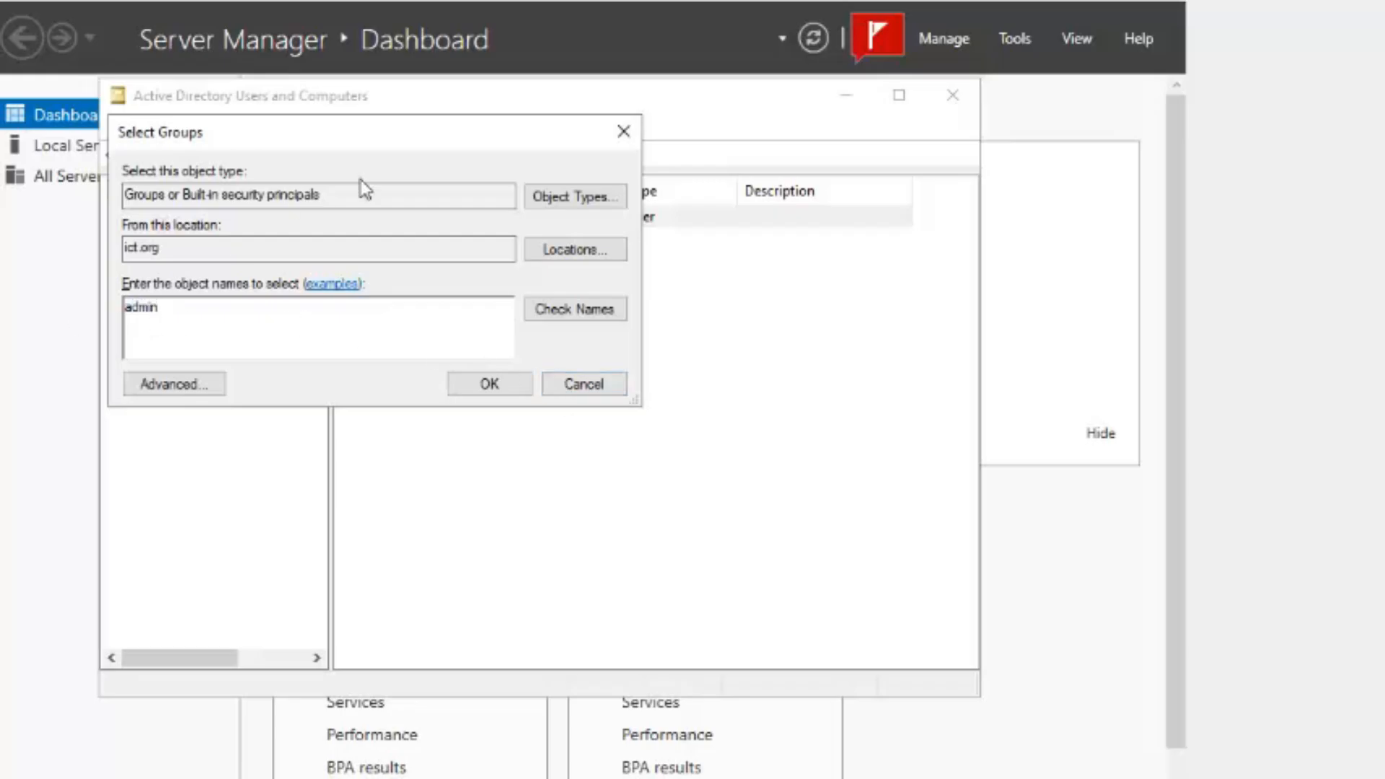
click(535, 308)
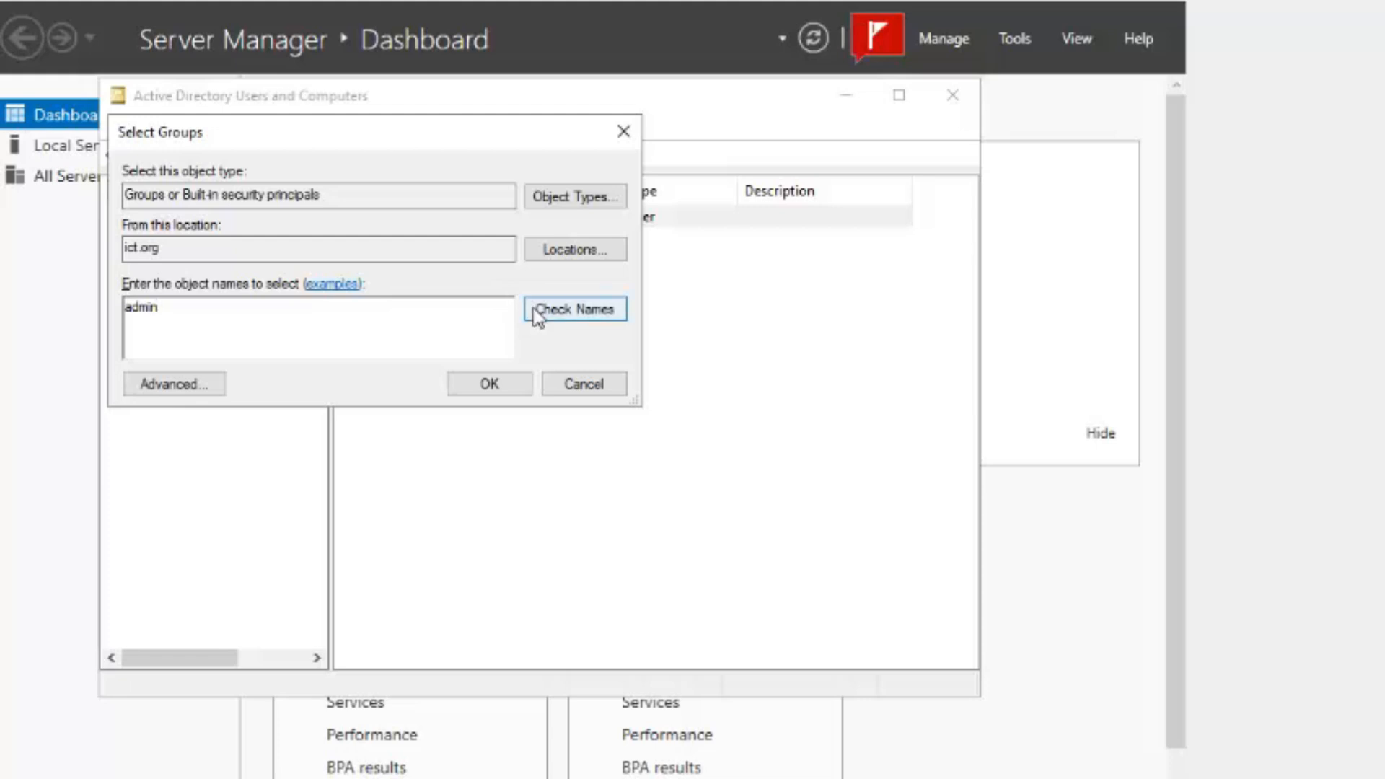
click(477, 393)
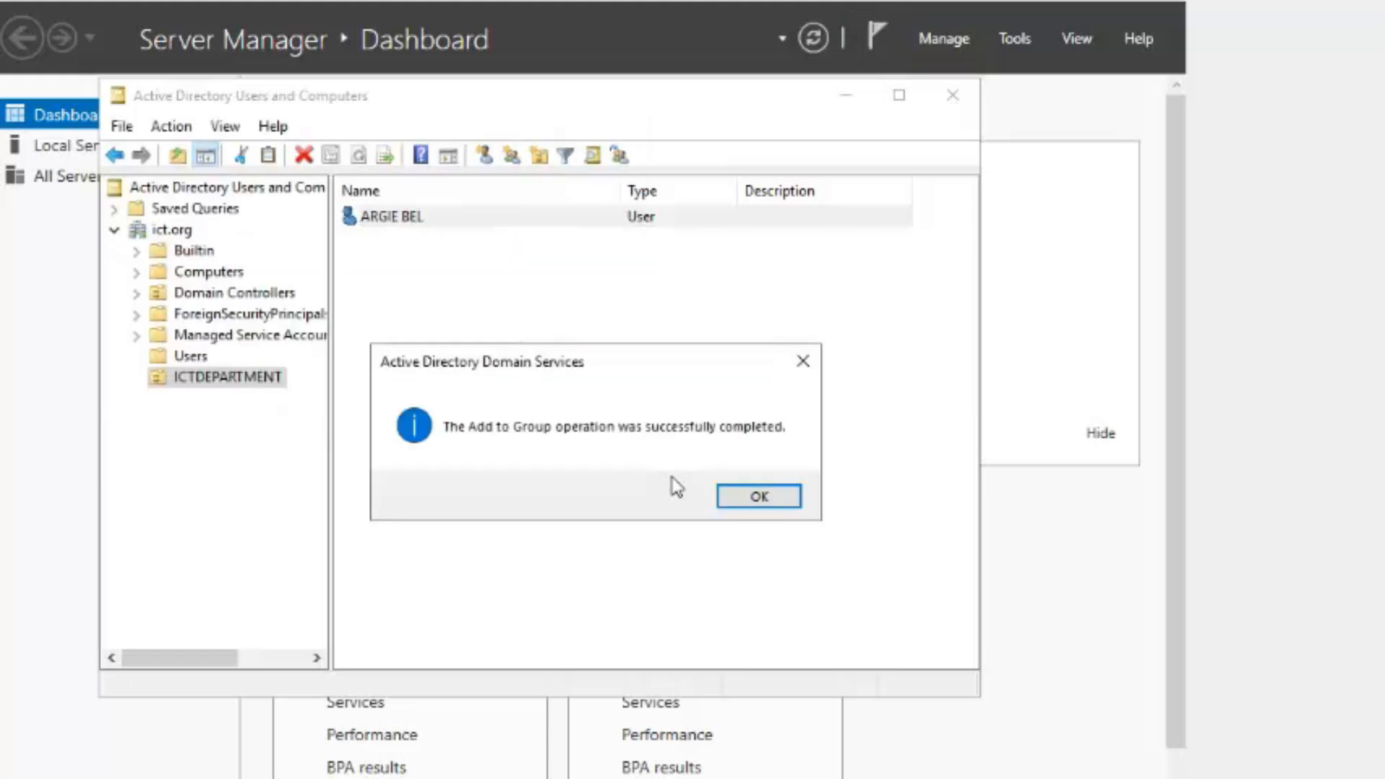
click(743, 503)
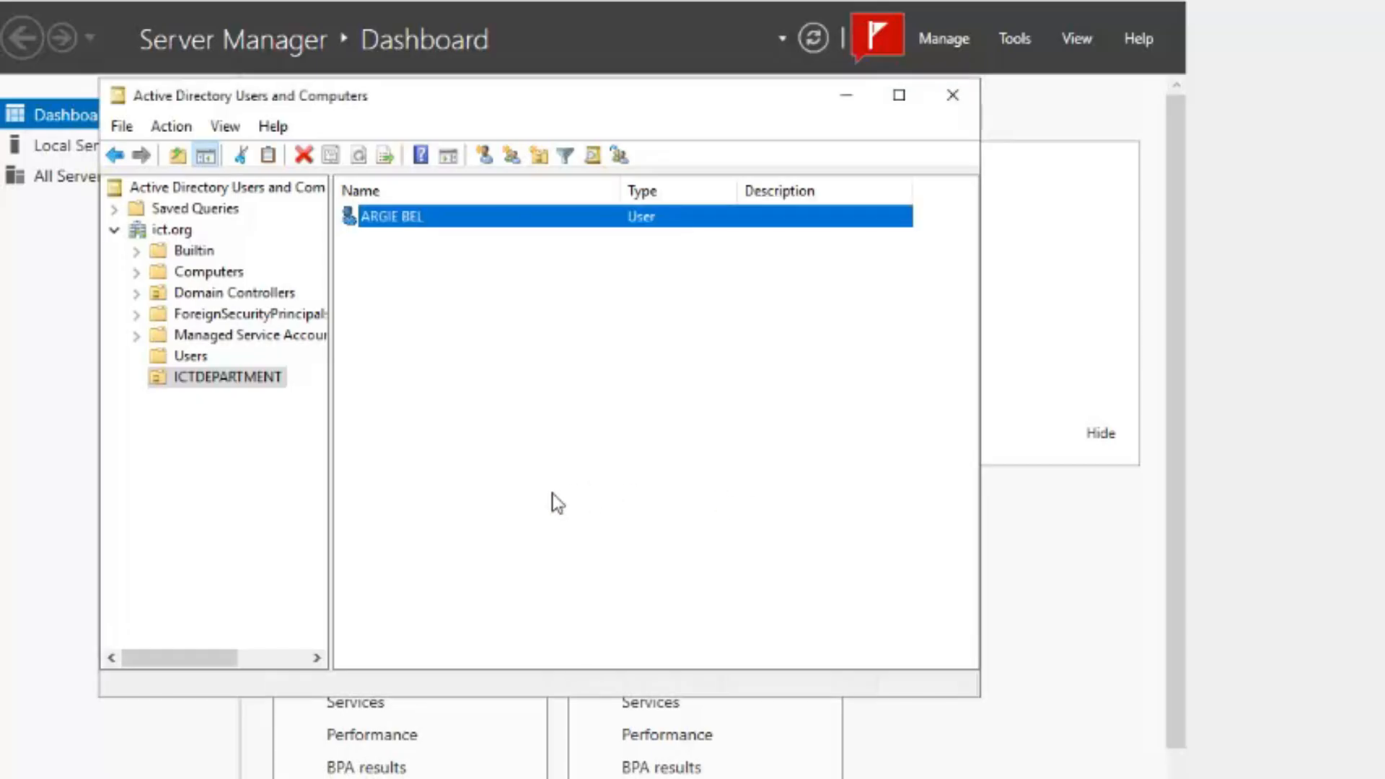
click(461, 370)
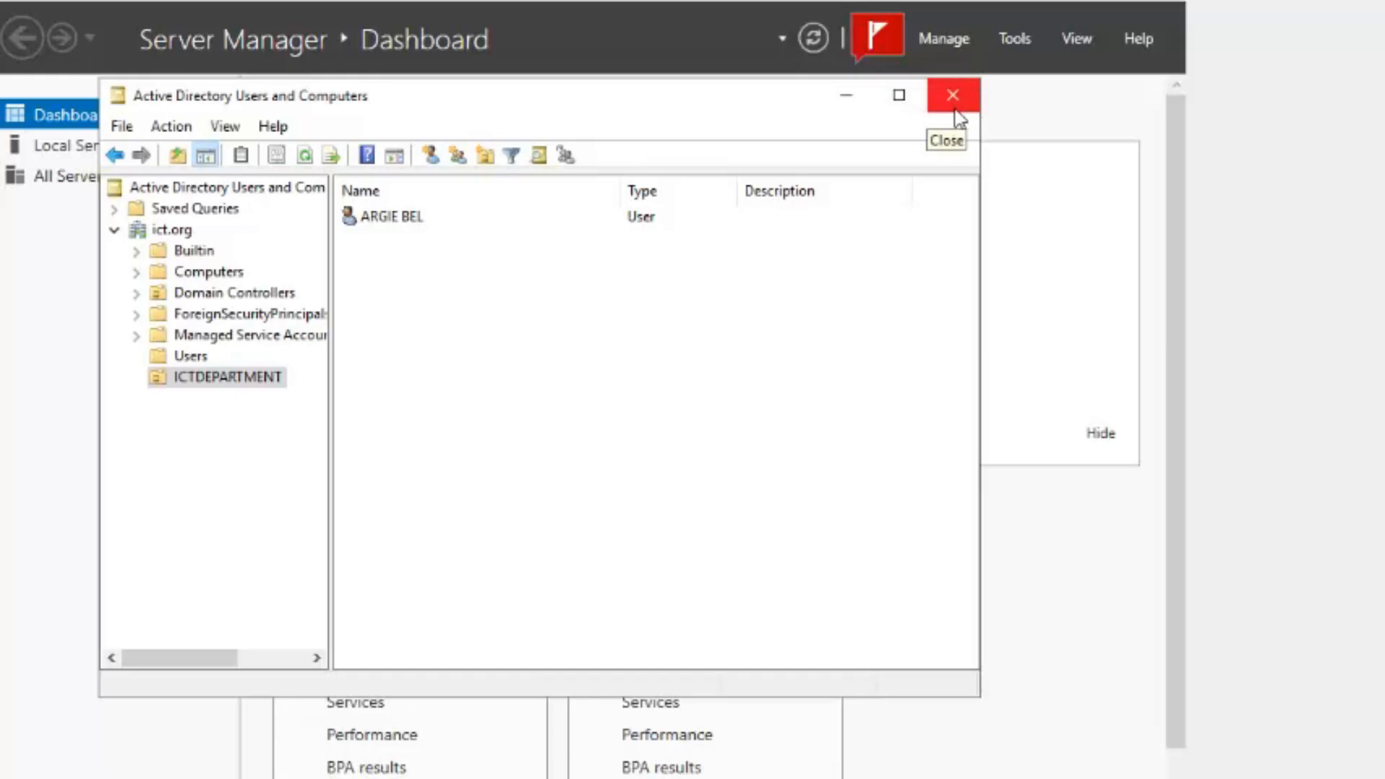
- On Local Disk (C:), create a new folder named 'folder redirection'
key(super+e)
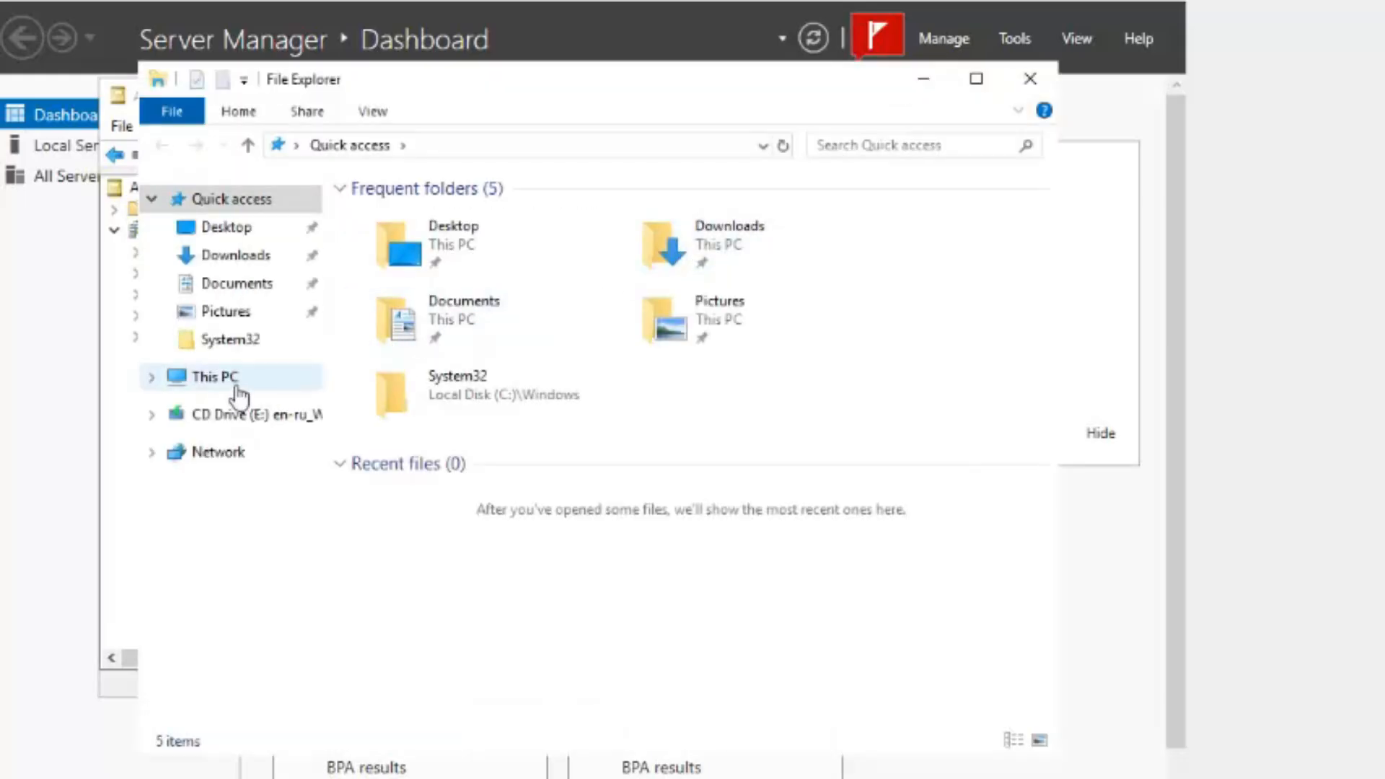
click(236, 382)
double_click(512, 533)
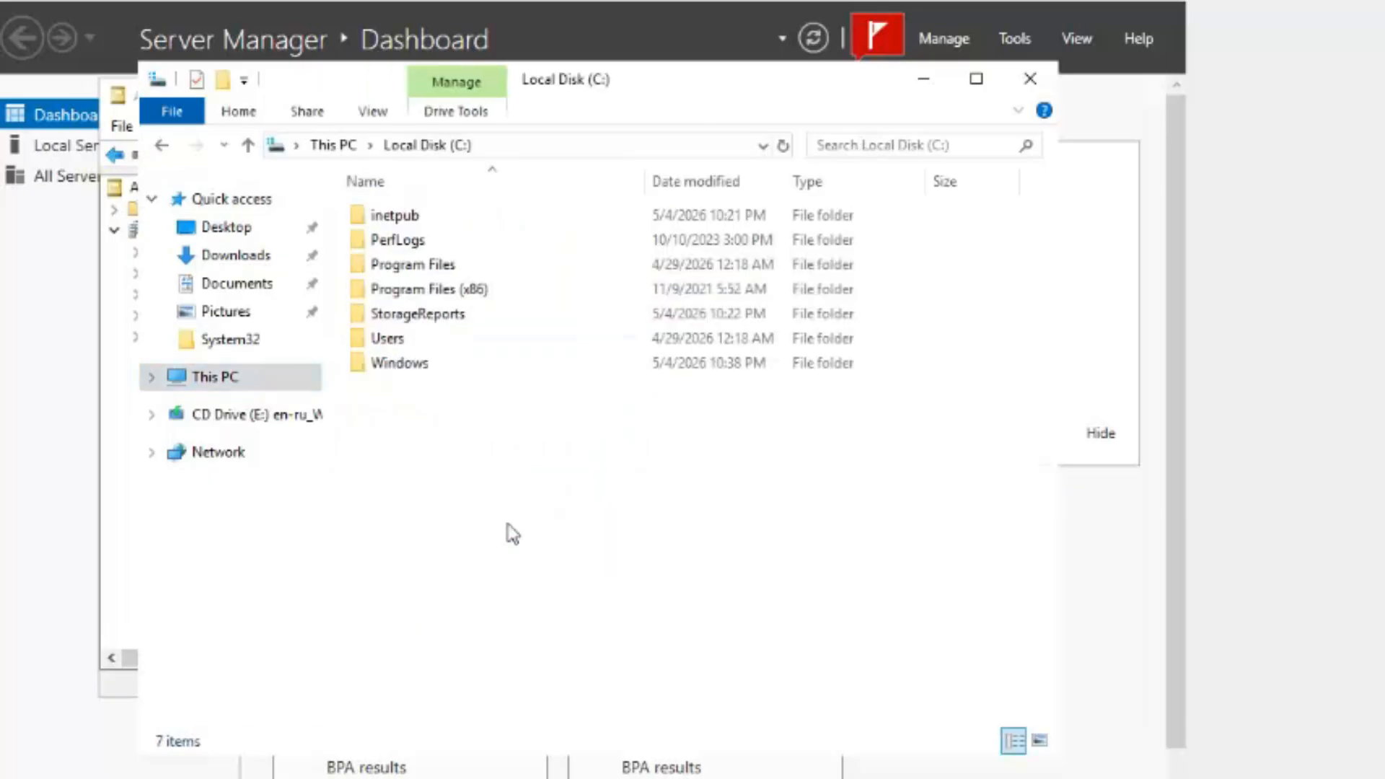
right_click(435, 487)
mouse_move(609, 713)
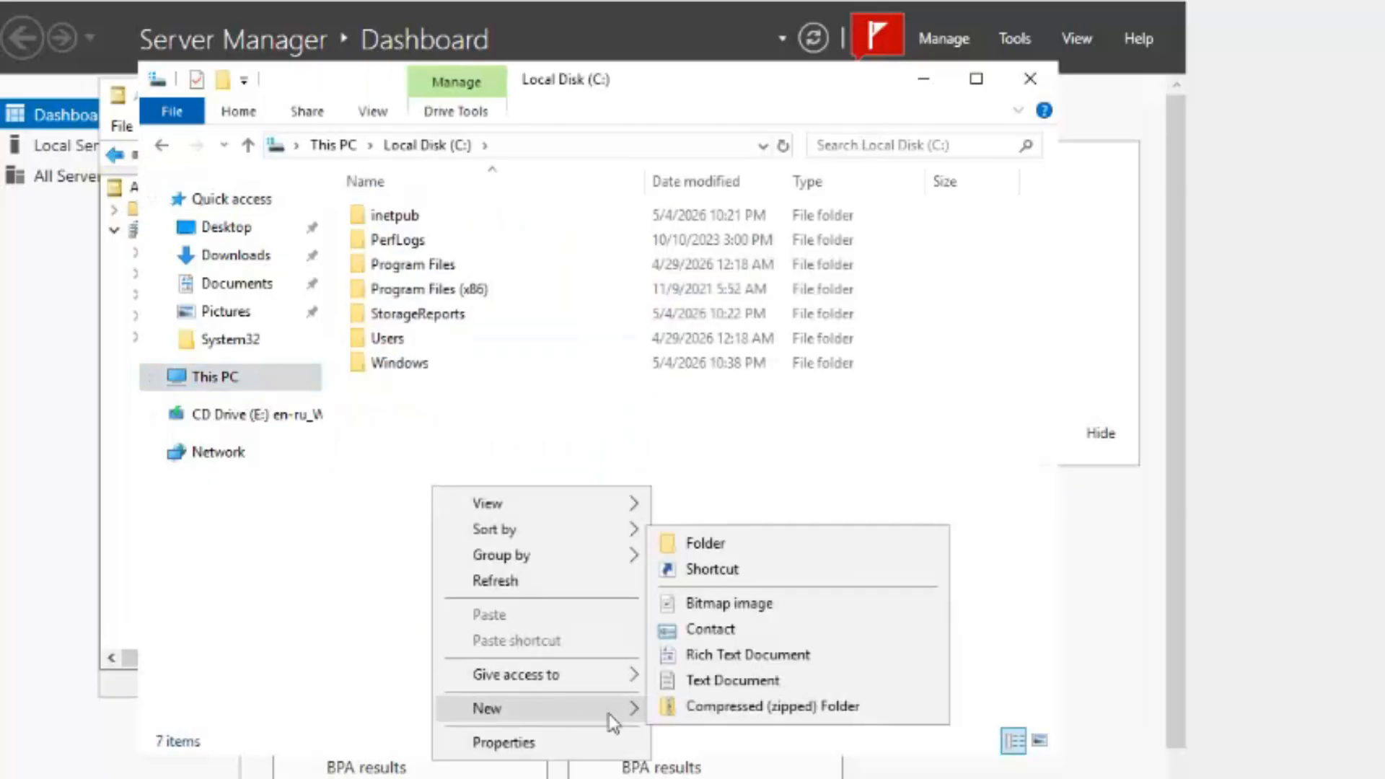
click(732, 545)
text(folder redirection)
key(Return)
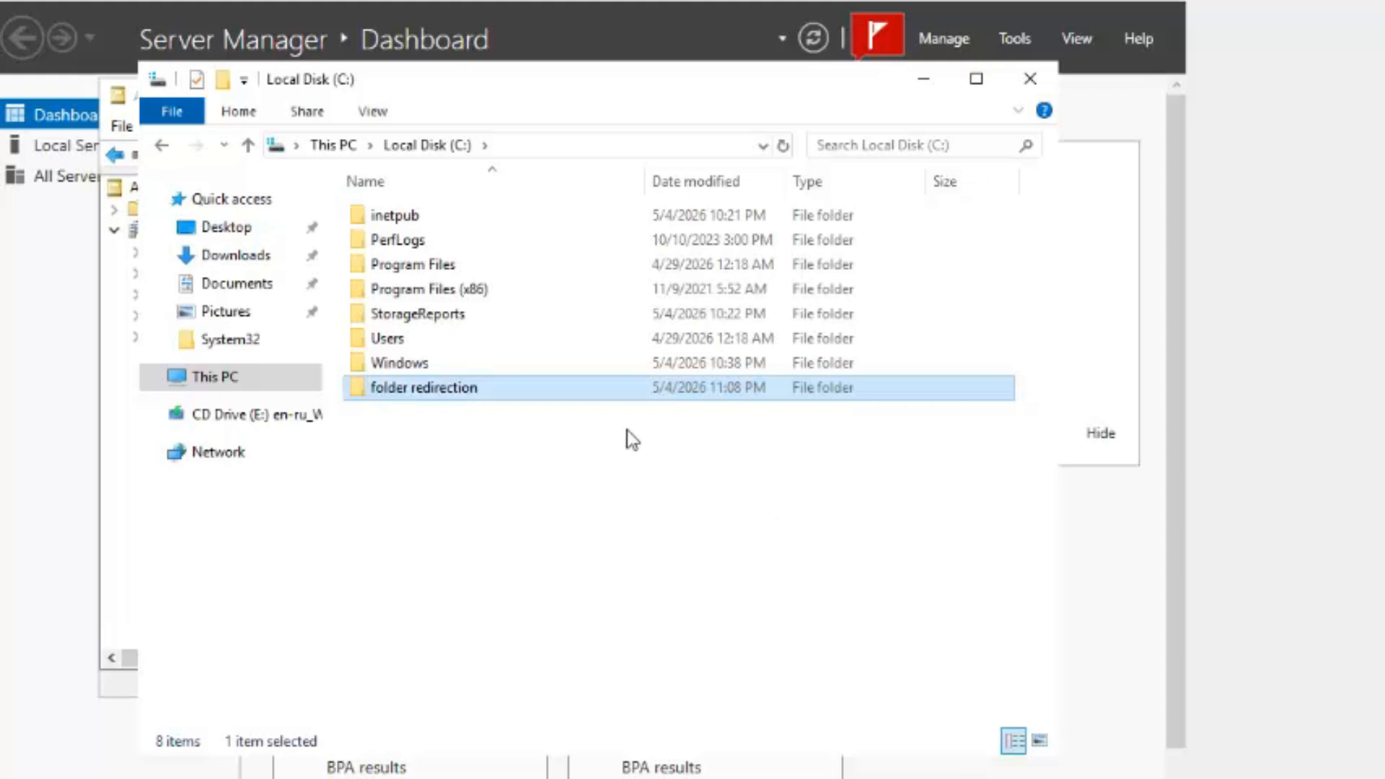
- Turn on Advanced Sharing for 'folder redirection' and give Everyone Full Control
right_click(620, 393)
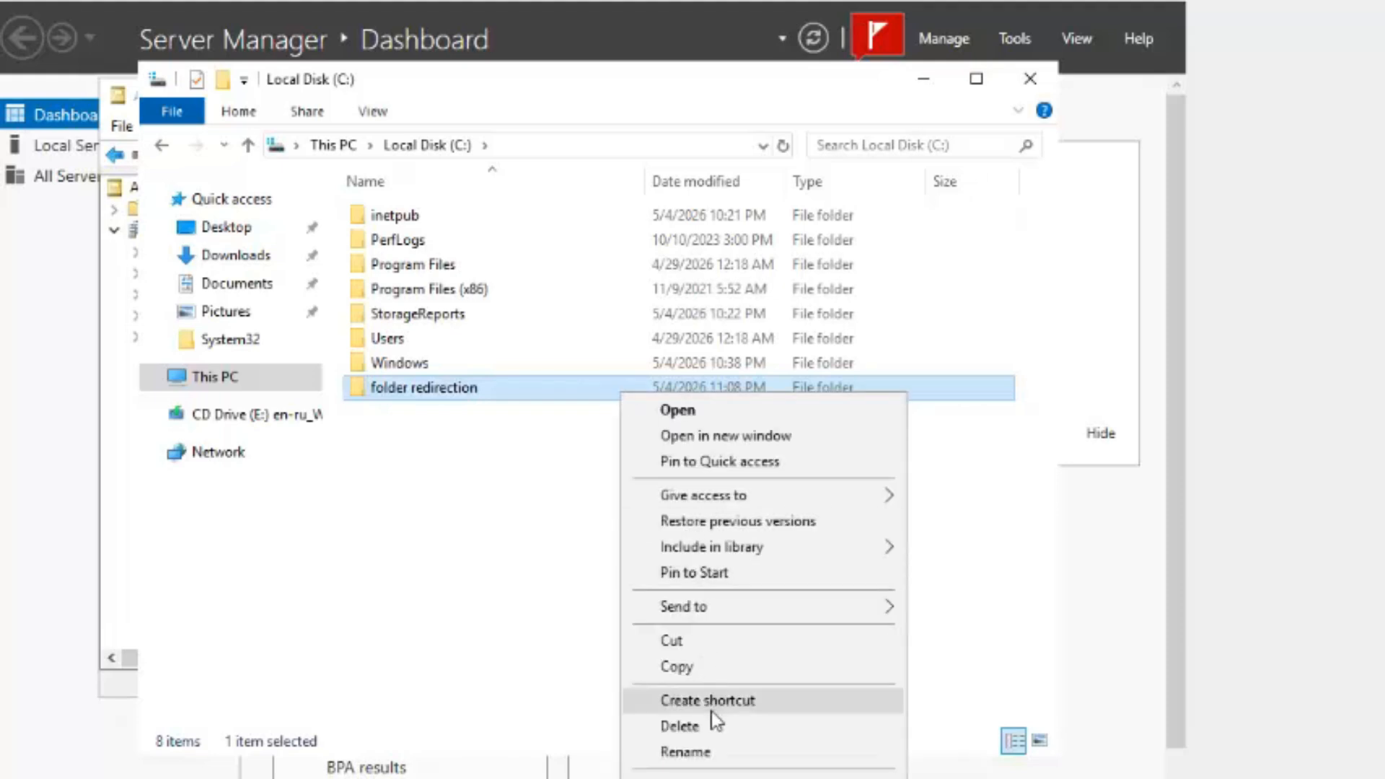
click(681, 776)
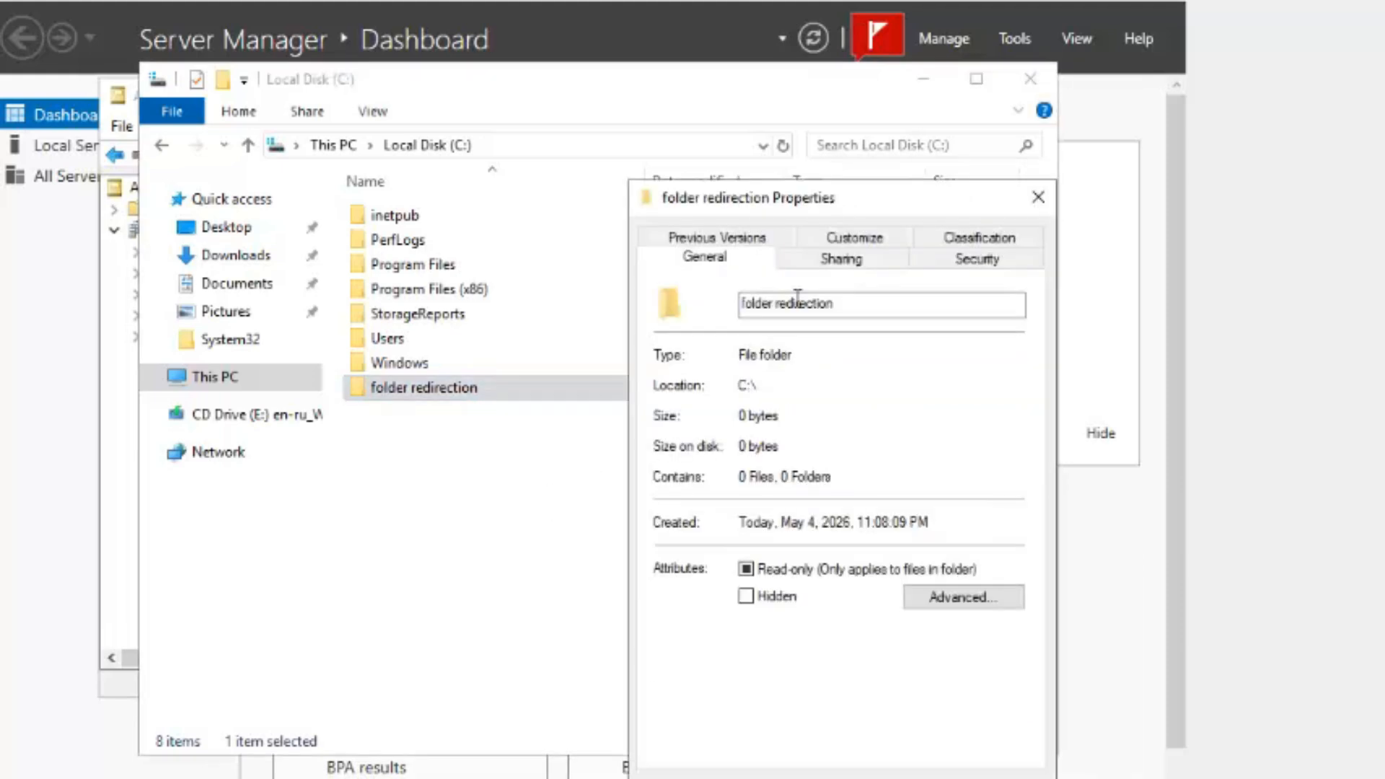
drag(826, 207, 491, 90)
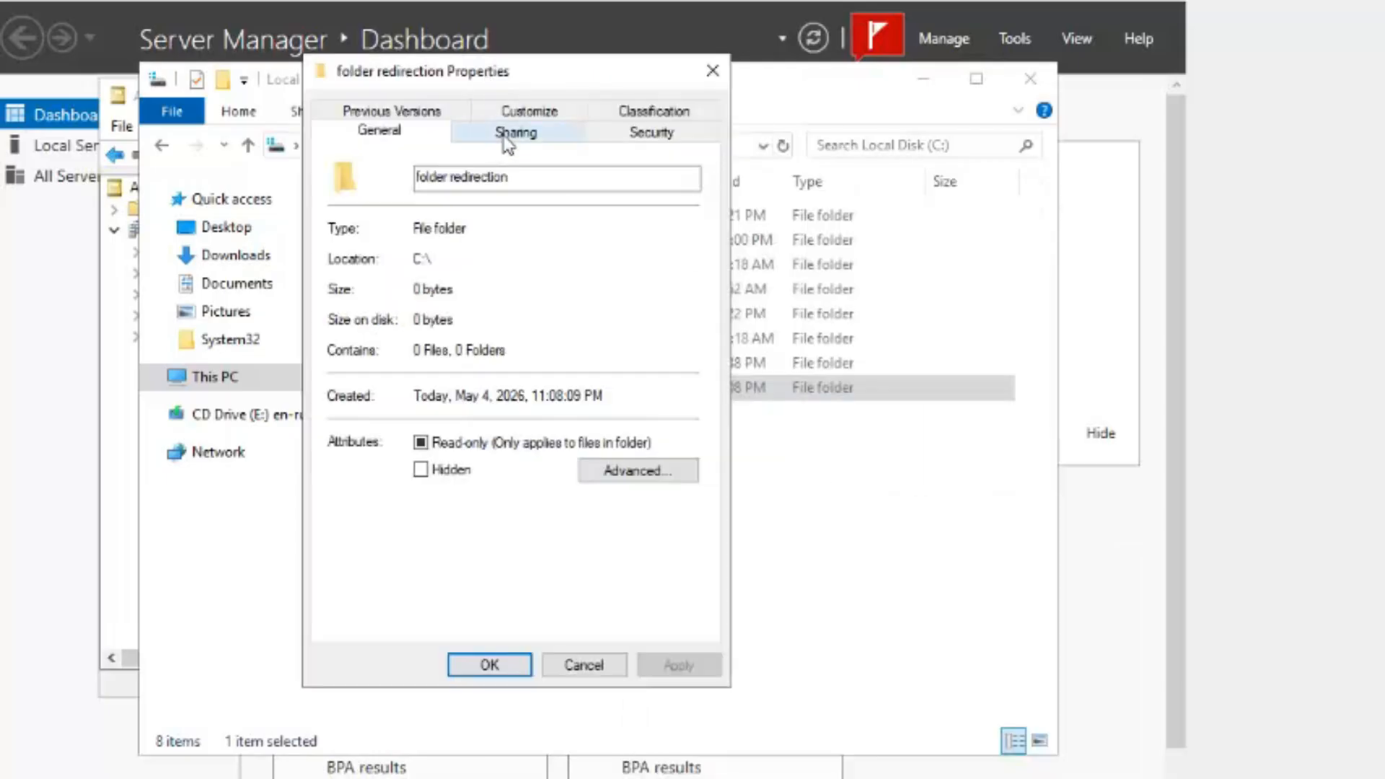
click(505, 140)
click(402, 413)
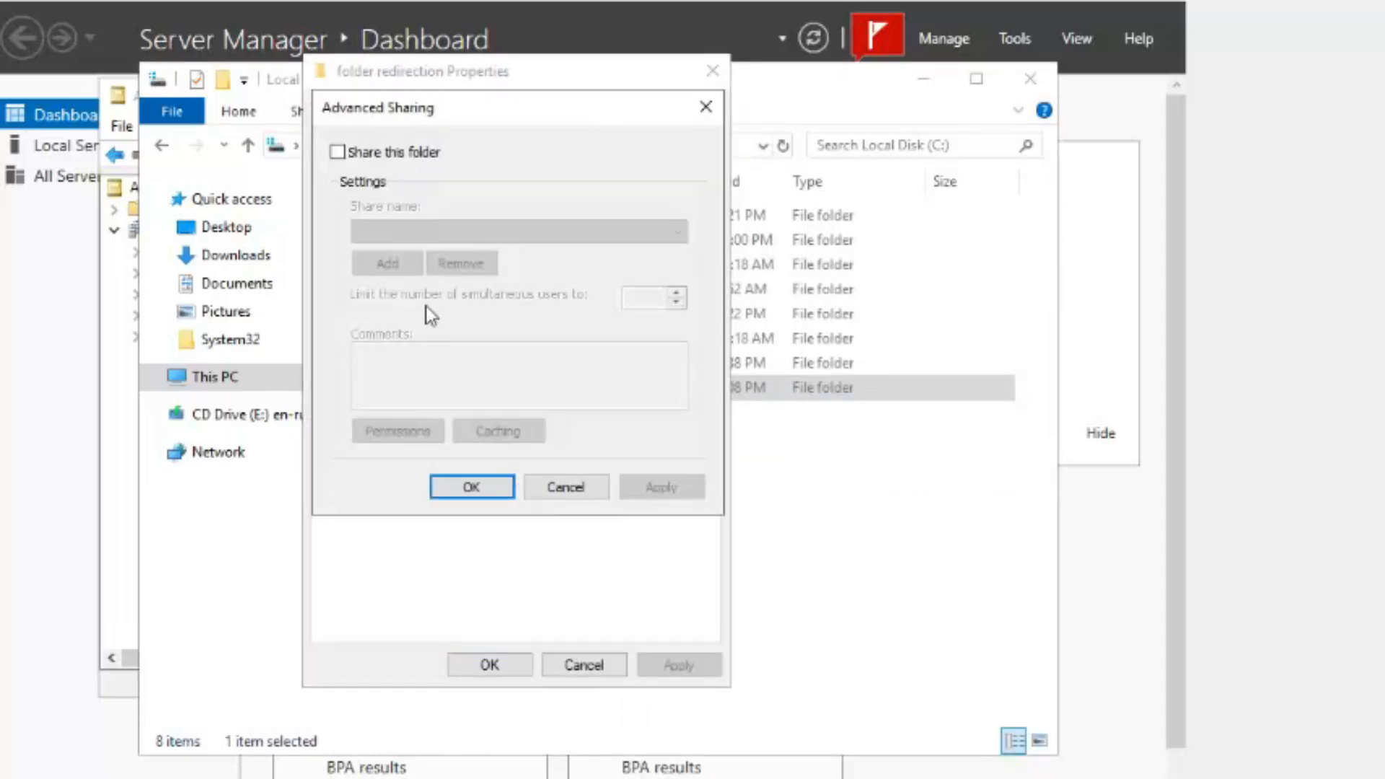
click(411, 152)
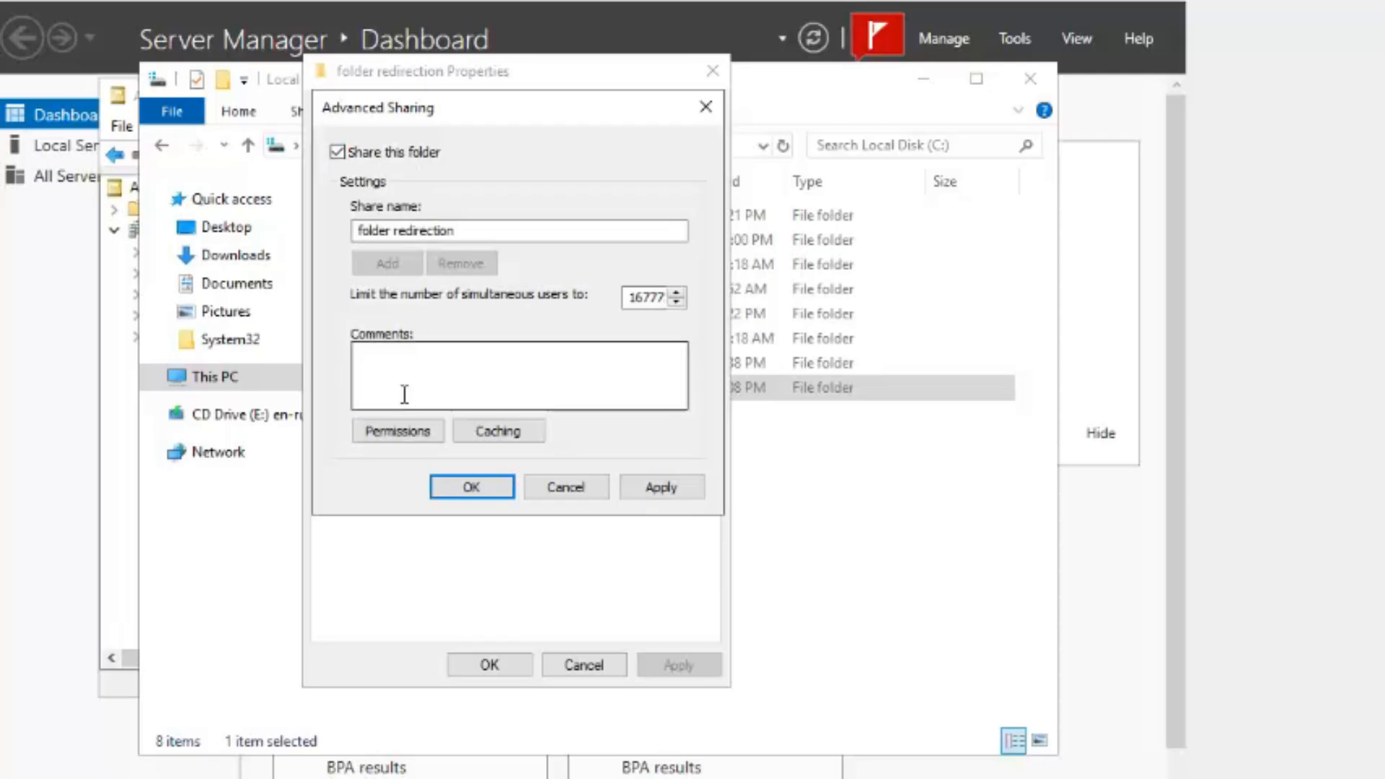
click(397, 433)
click(609, 409)
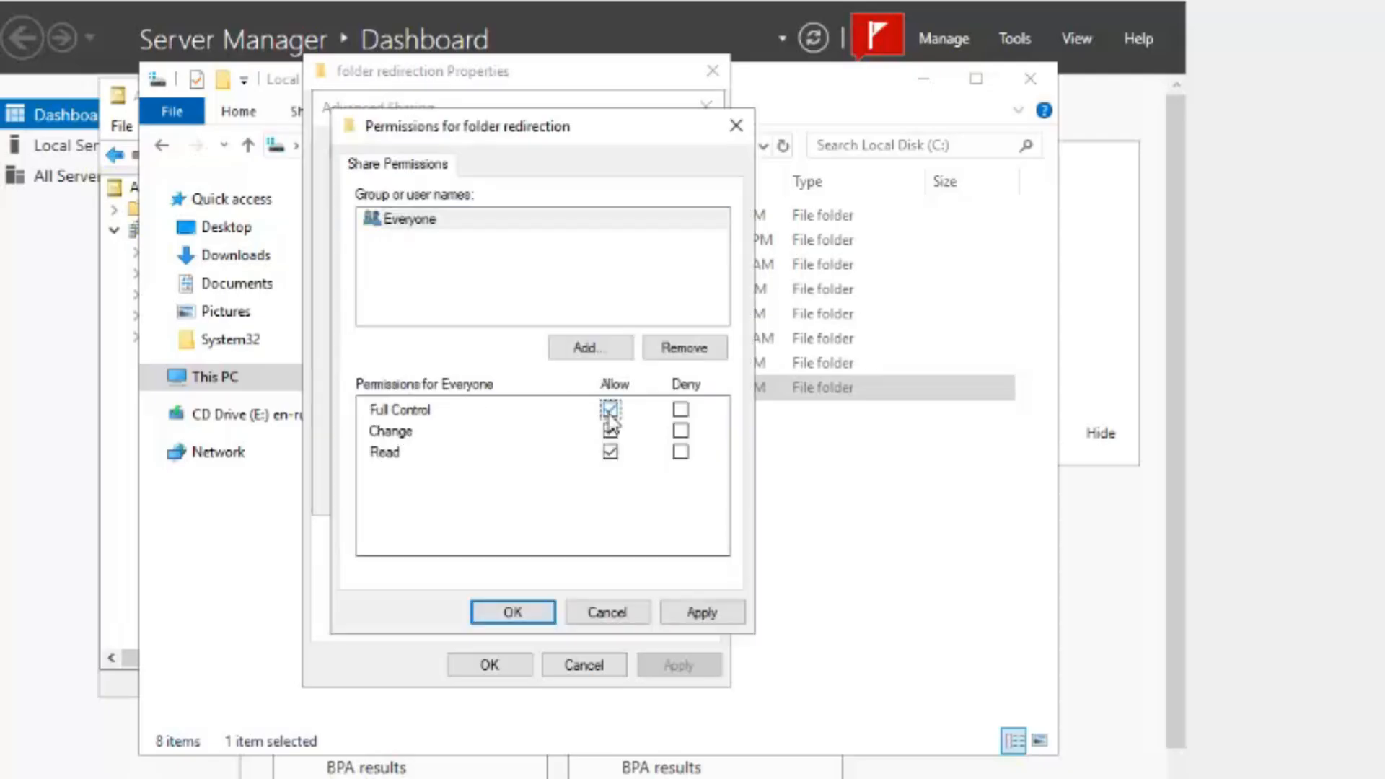
click(703, 612)
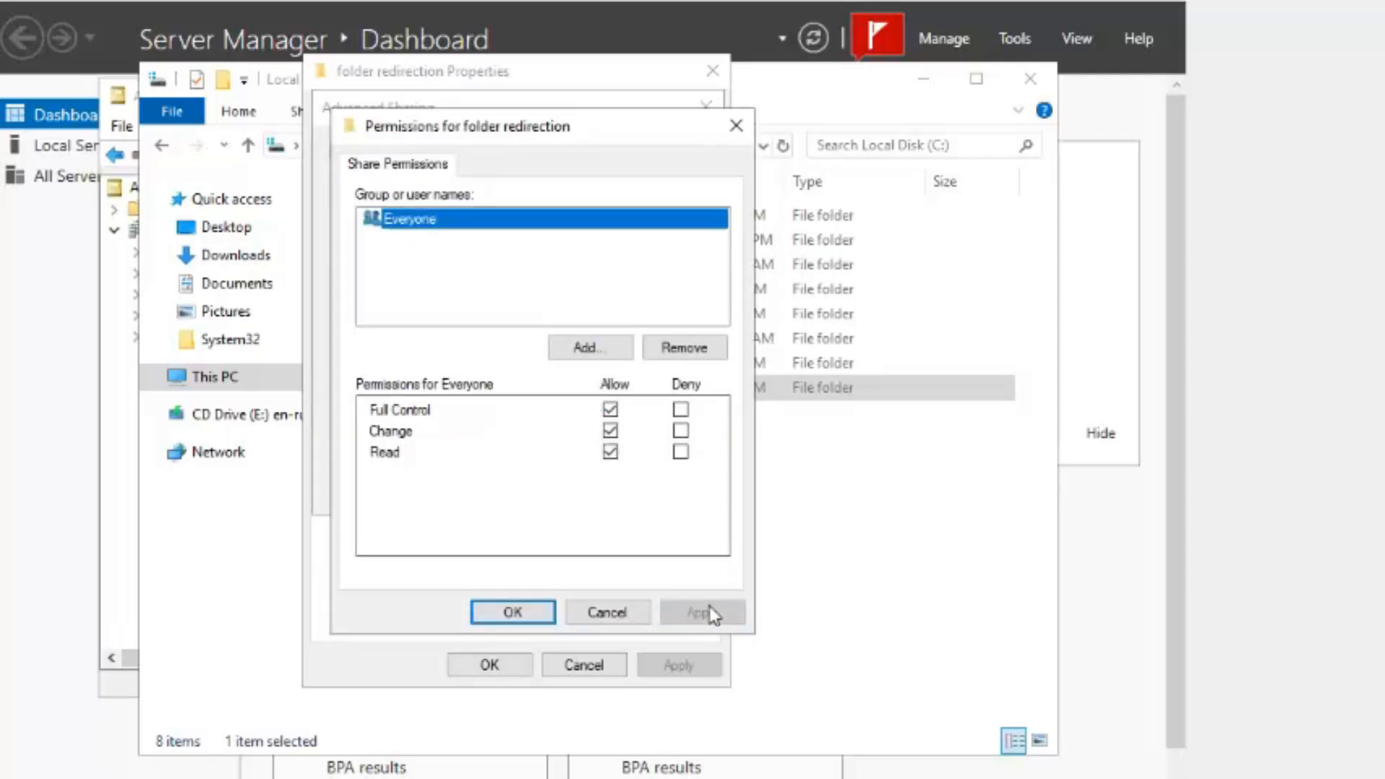
- Add the new user to the share permissions with Full Control and apply the sharing settings
click(599, 347)
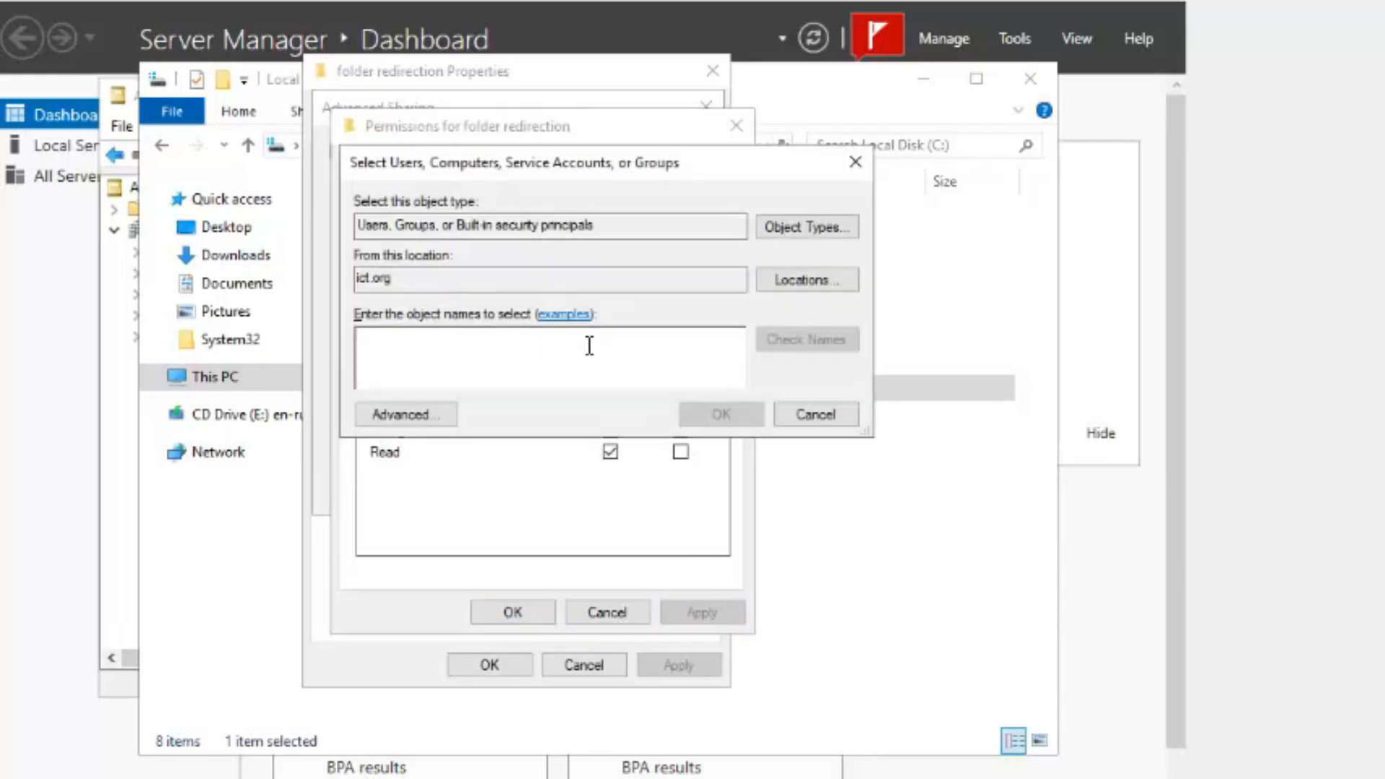
text(rg)
click(785, 340)
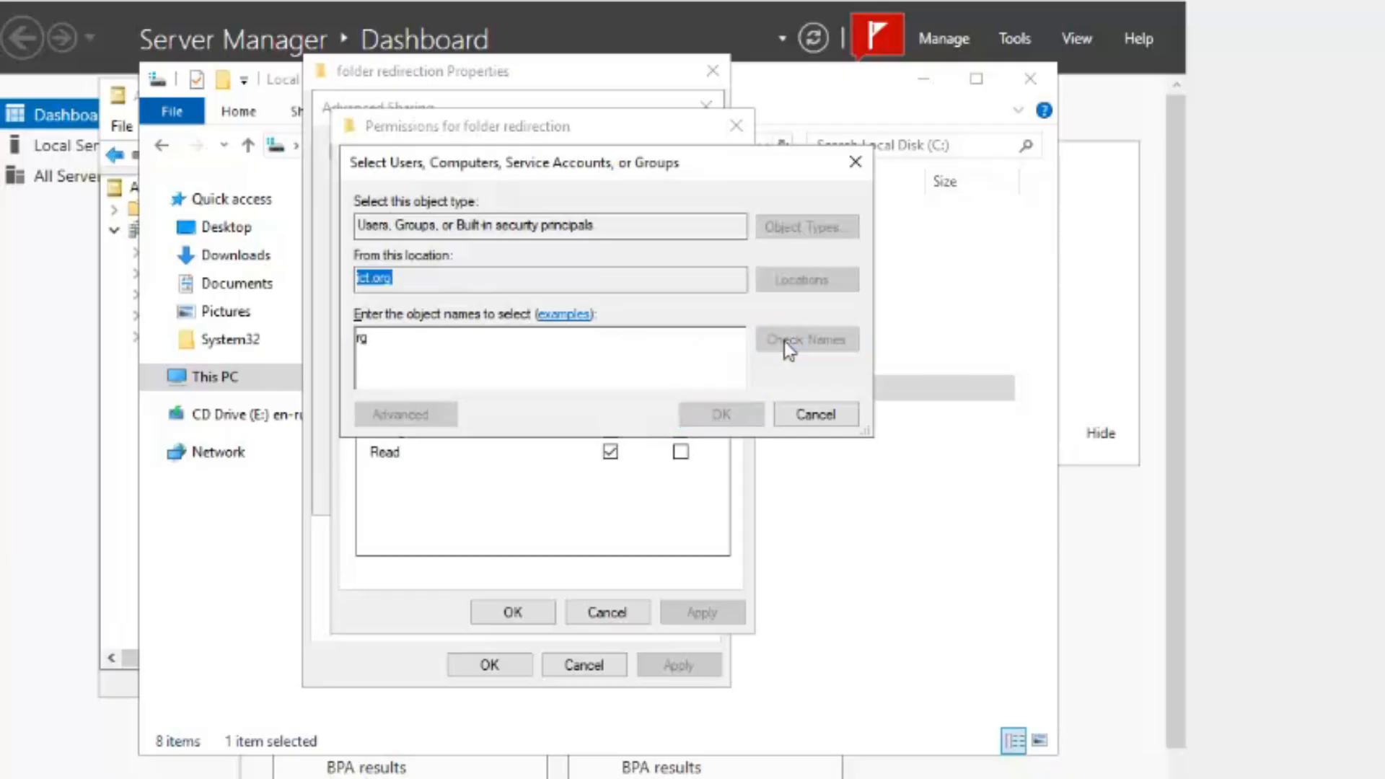
click(717, 413)
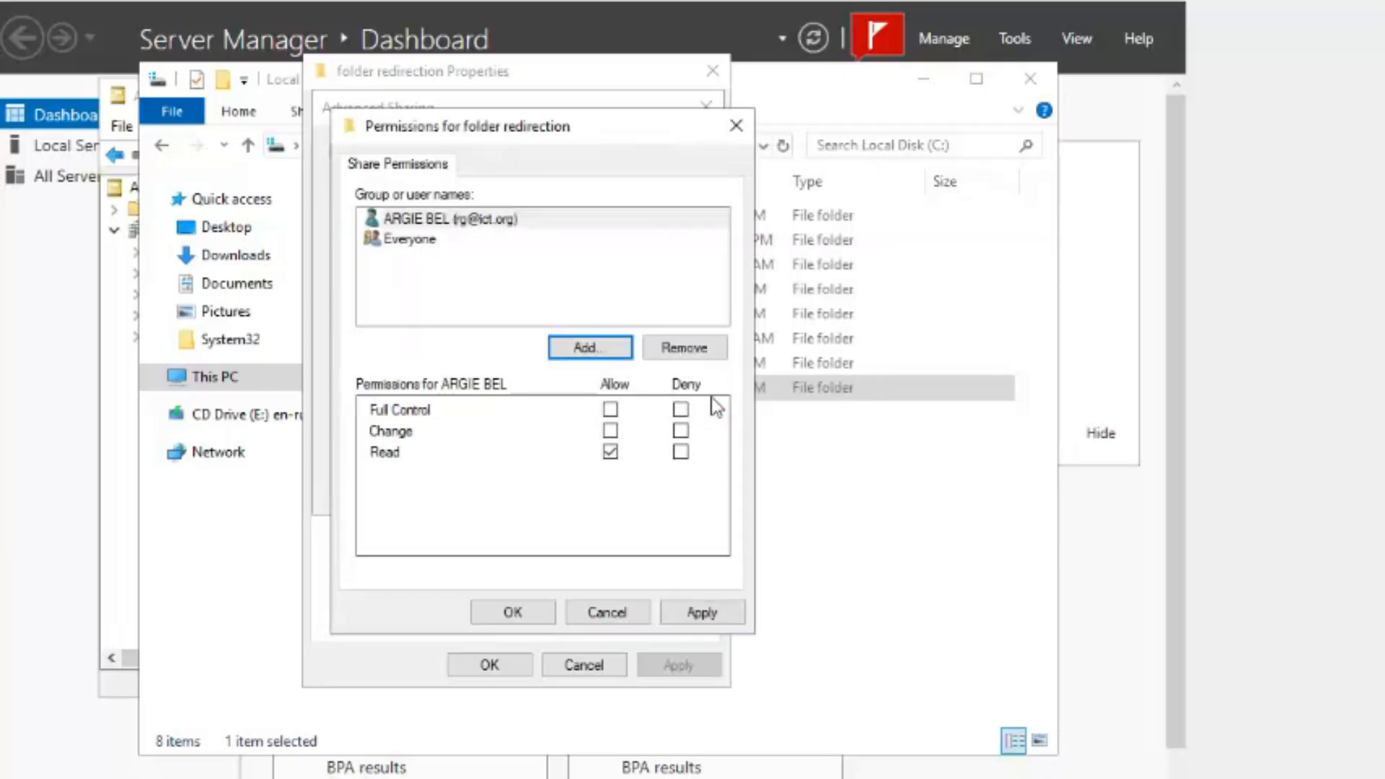
click(610, 409)
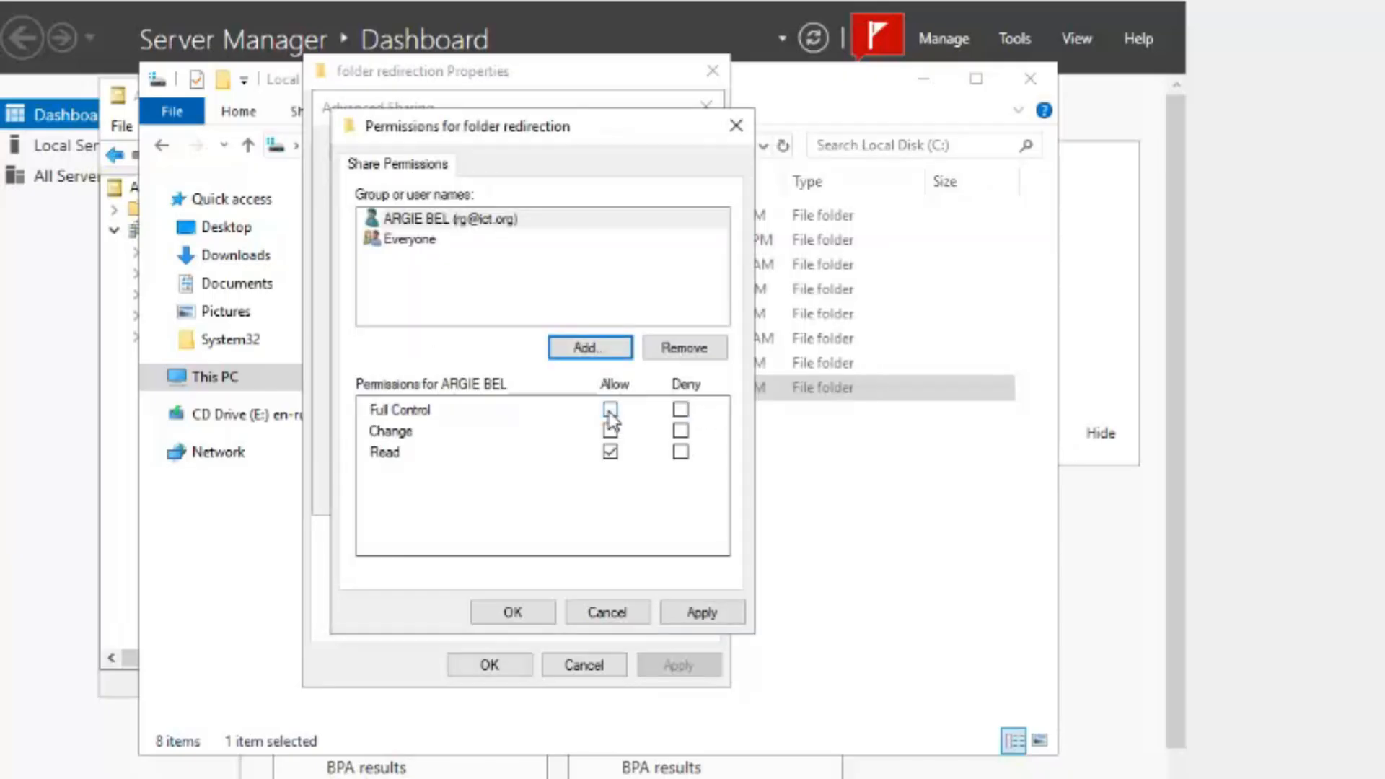
click(702, 611)
click(537, 619)
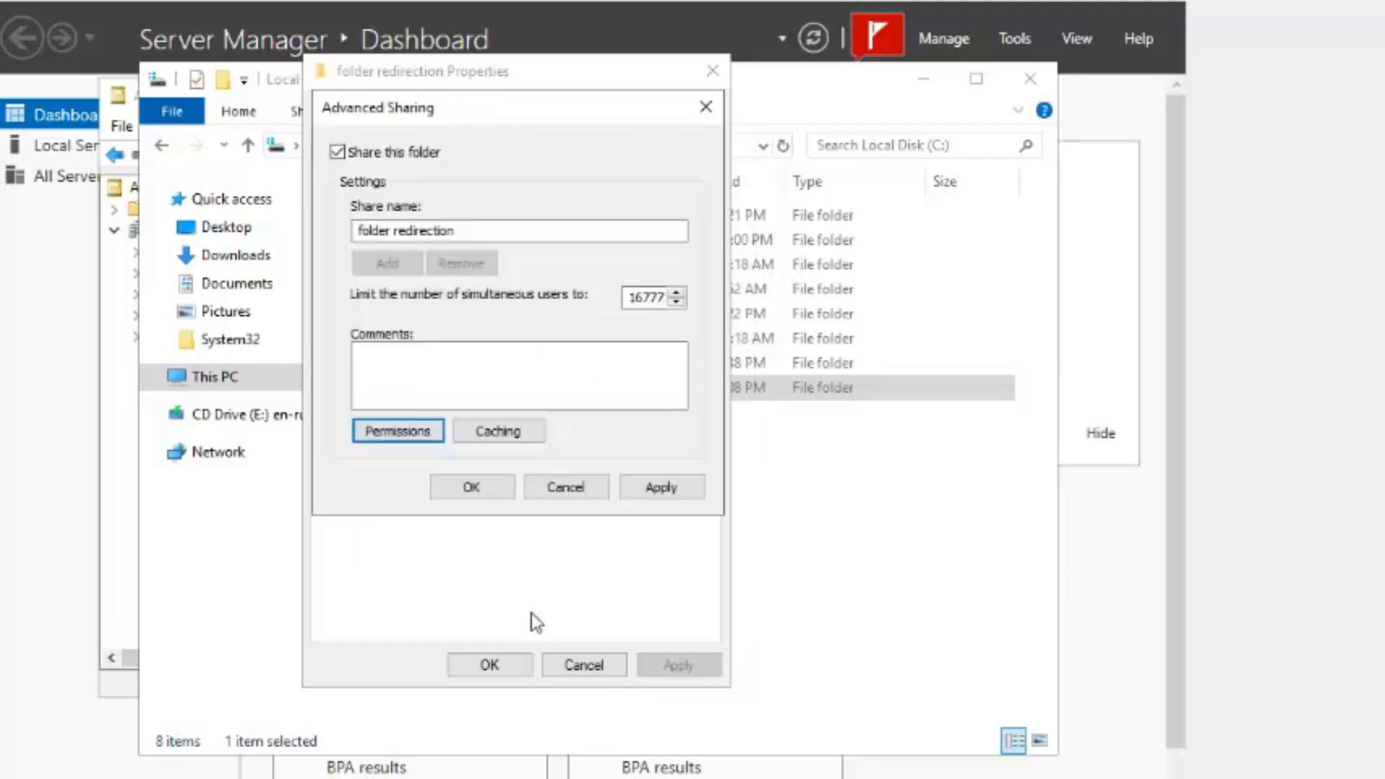
click(637, 485)
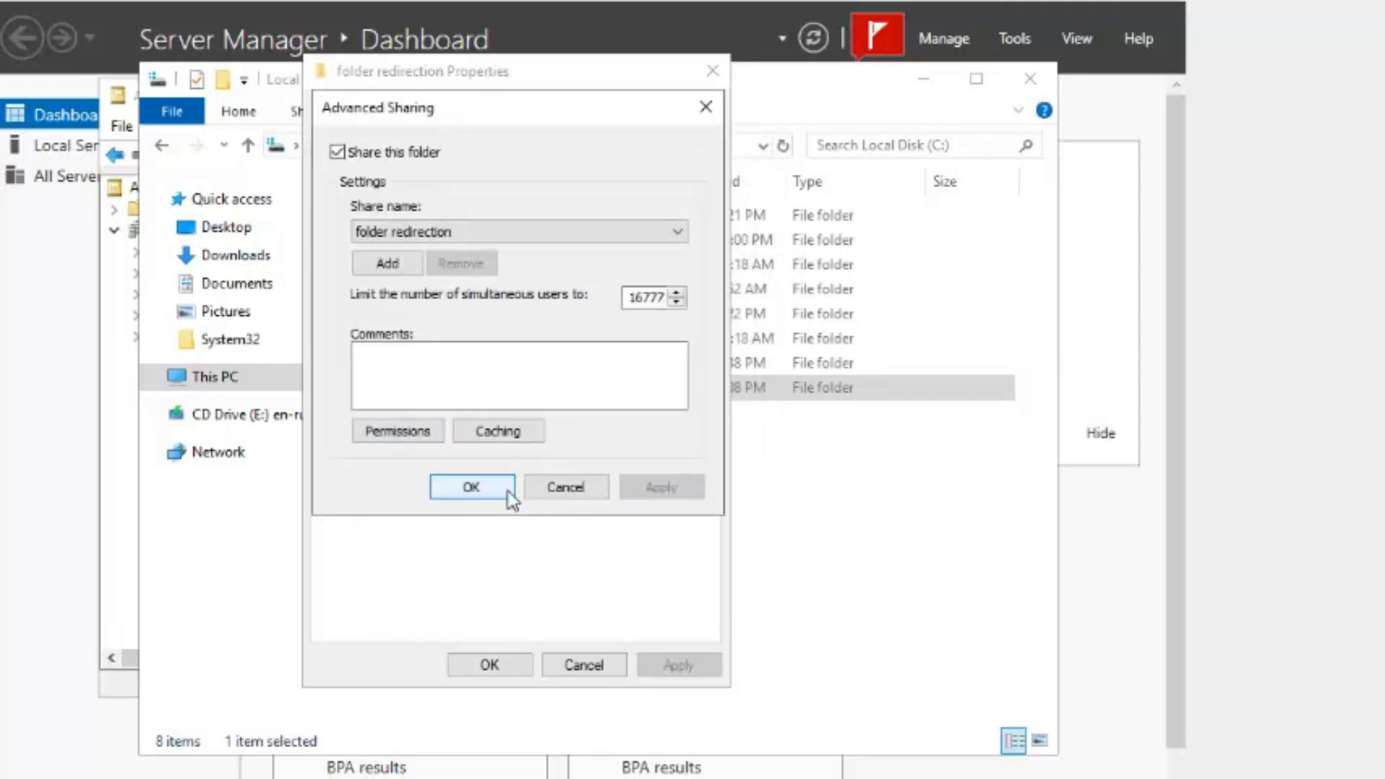
click(510, 493)
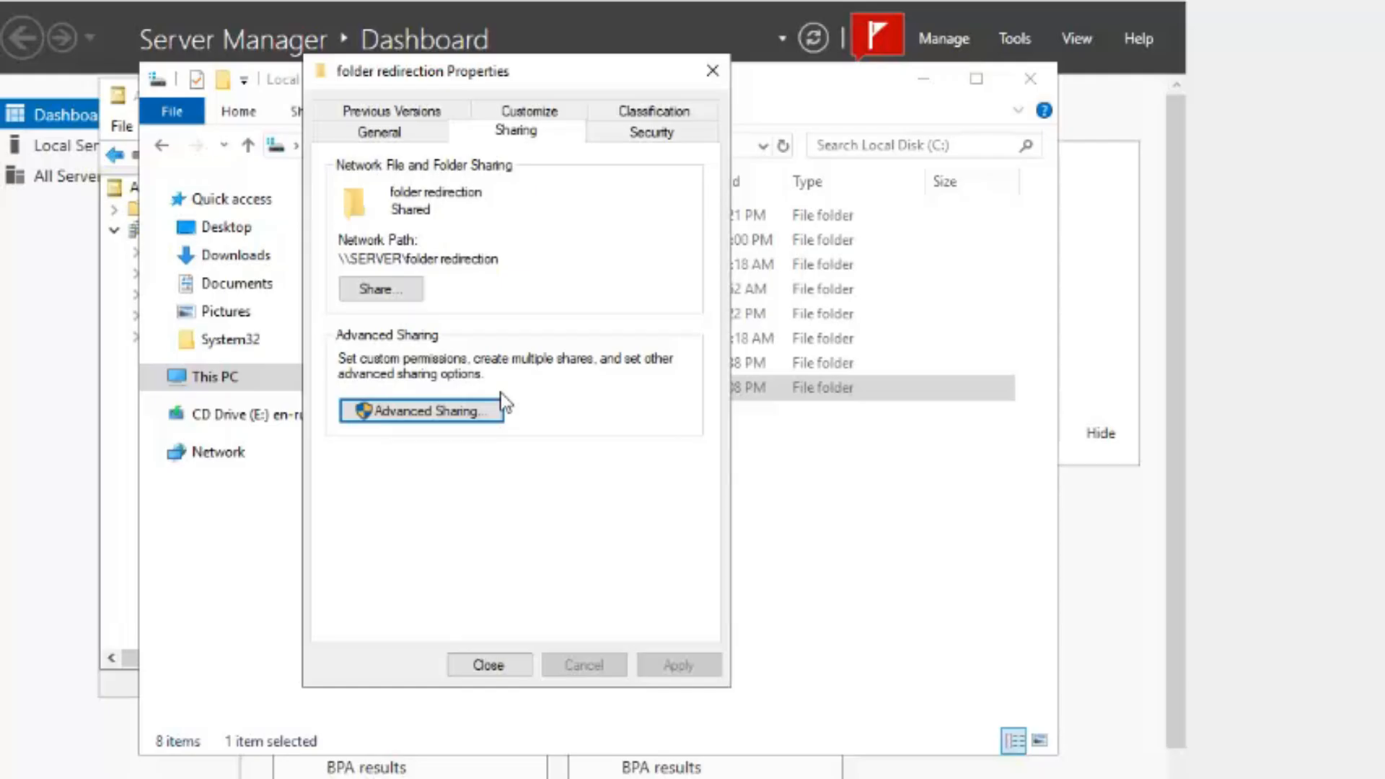
- Look through the network sharing people chooser, then cancel it
click(414, 292)
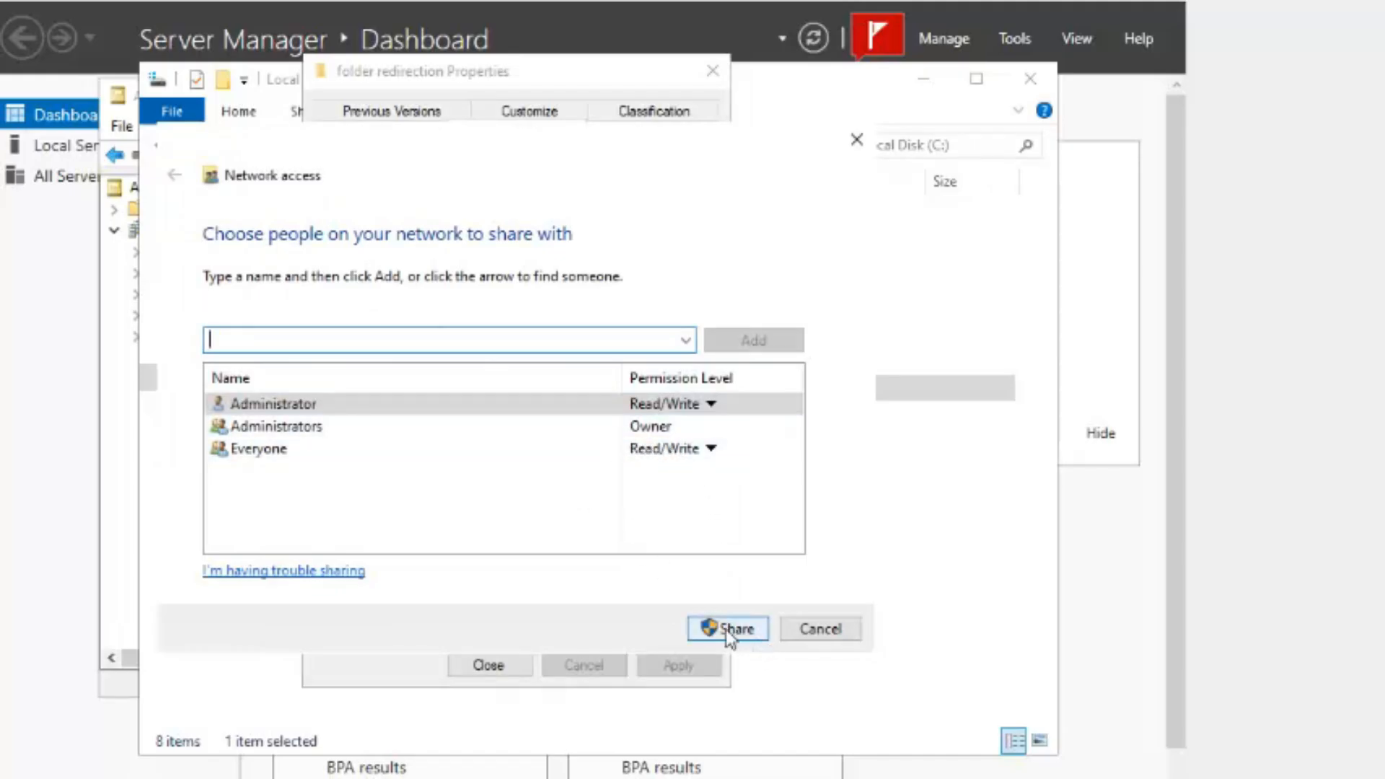
click(685, 340)
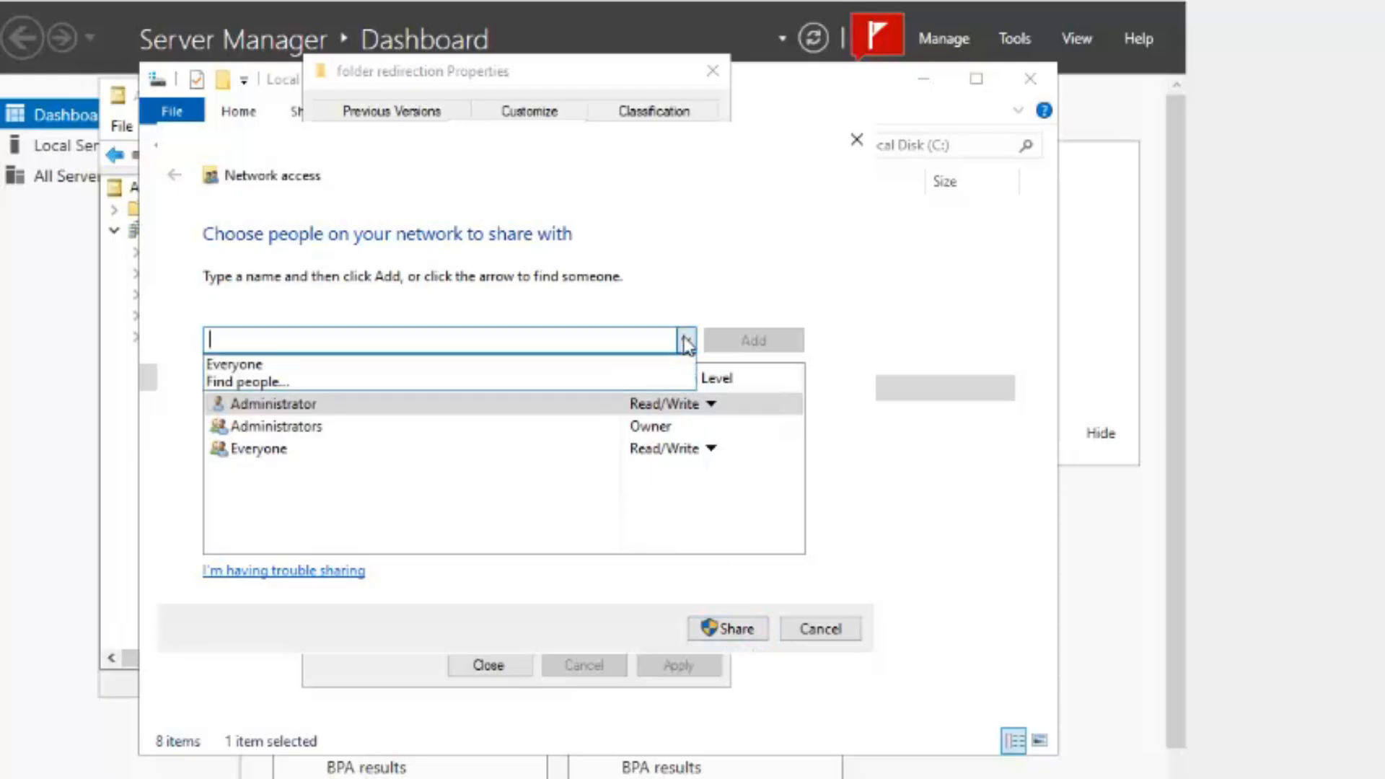
click(581, 516)
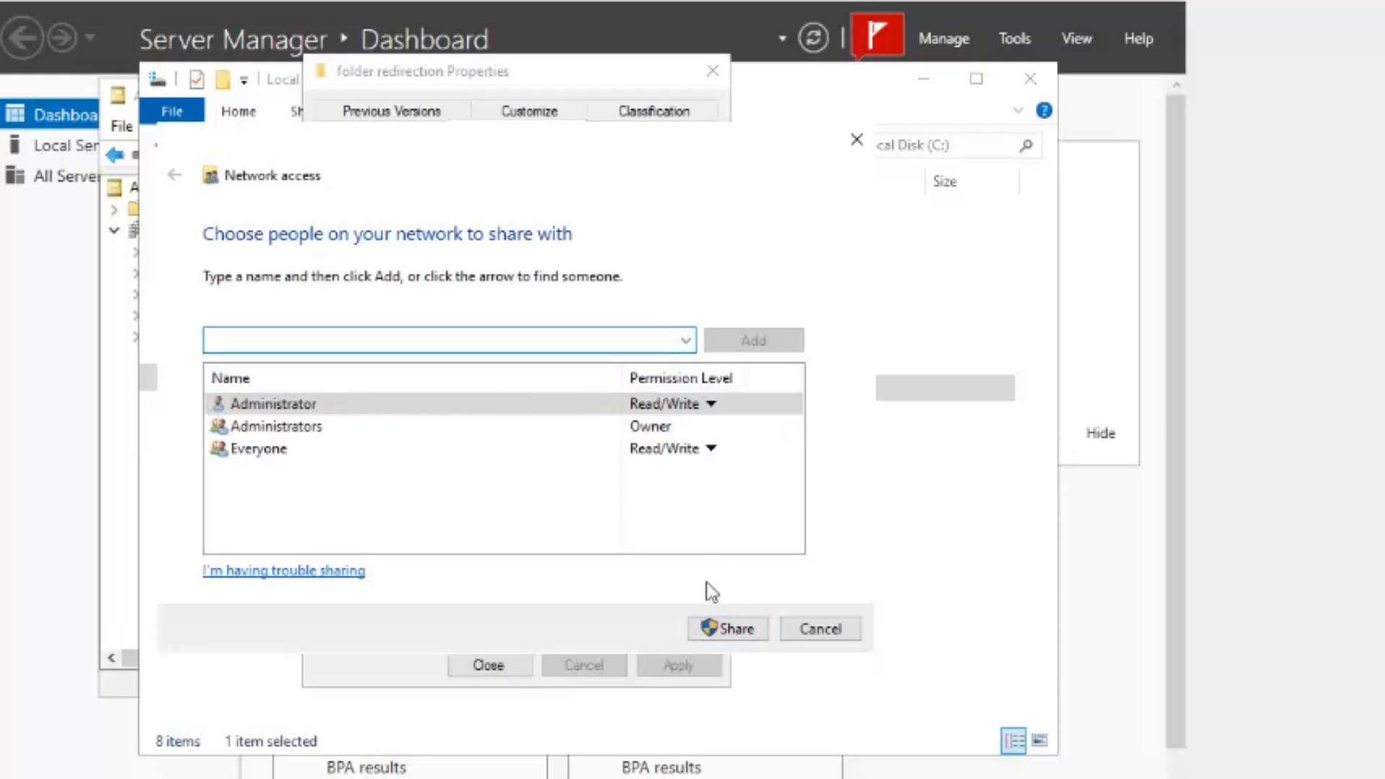
click(807, 637)
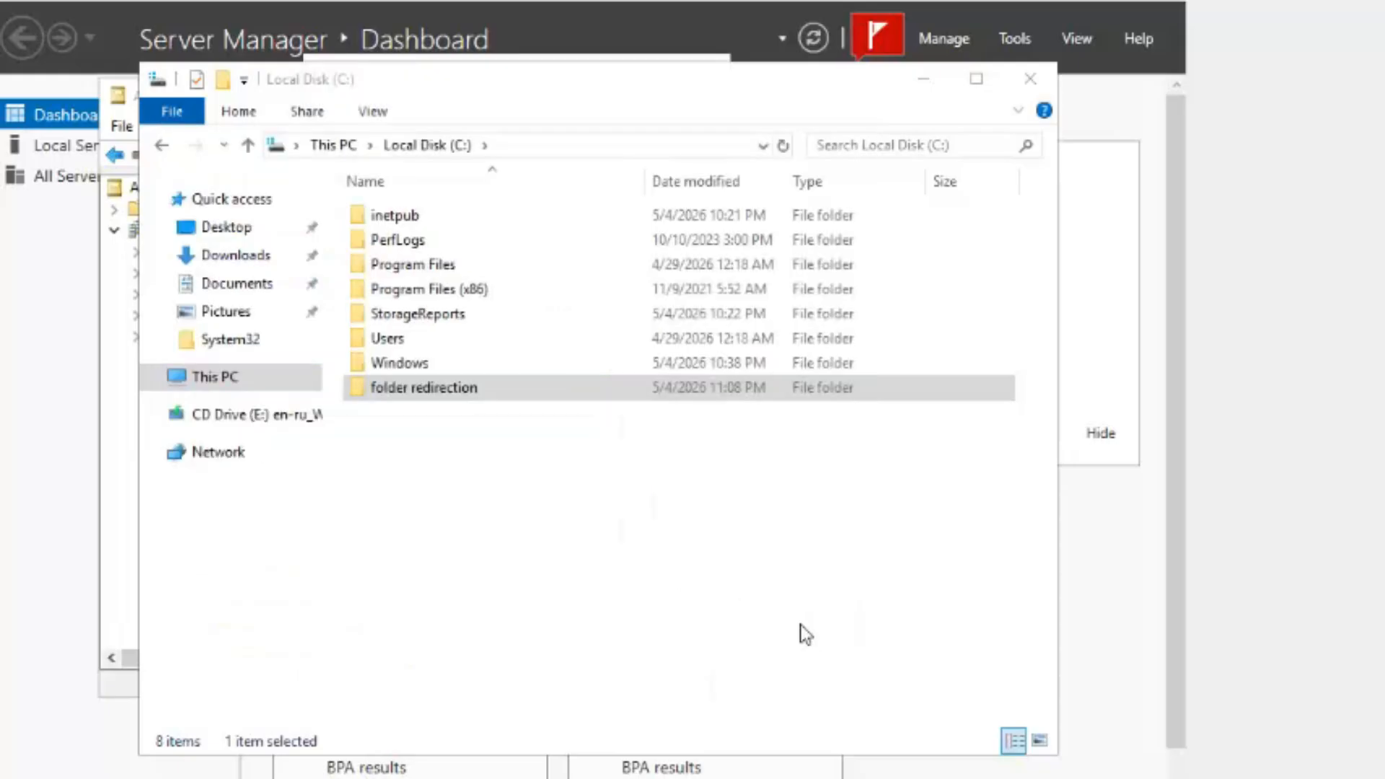
- Copy the network path \\SERVER\folder redirection from the folder's Sharing properties, then close them
right_click(510, 393)
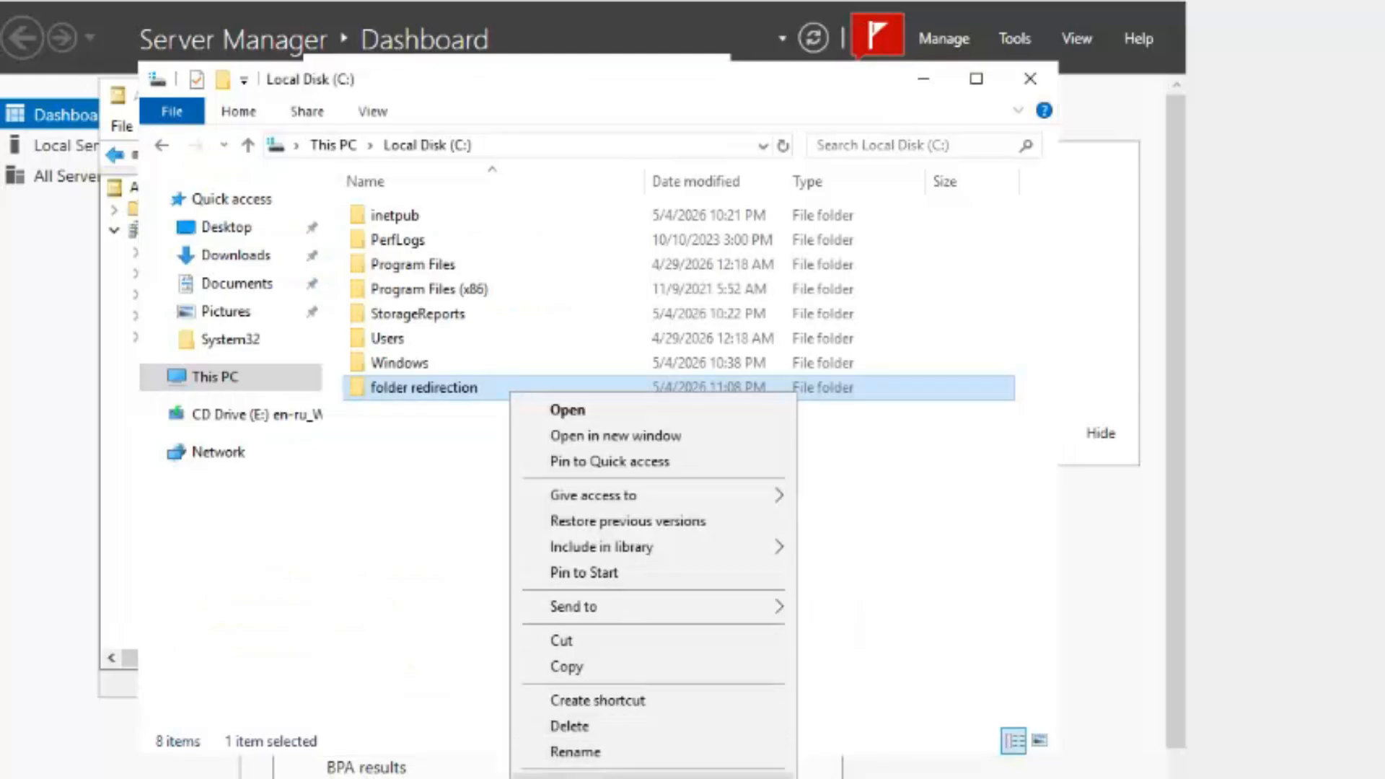
click(577, 776)
drag(508, 259, 333, 260)
right_click(359, 258)
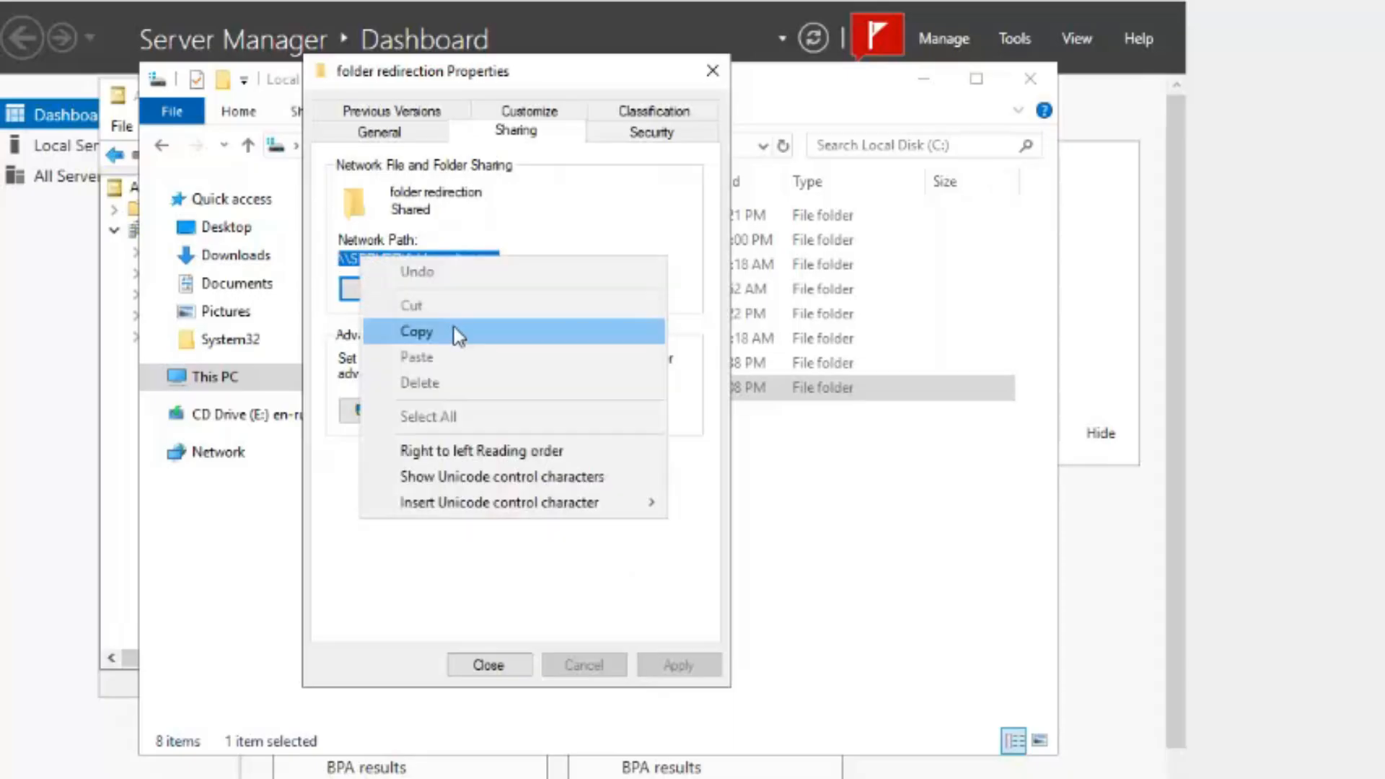
click(416, 332)
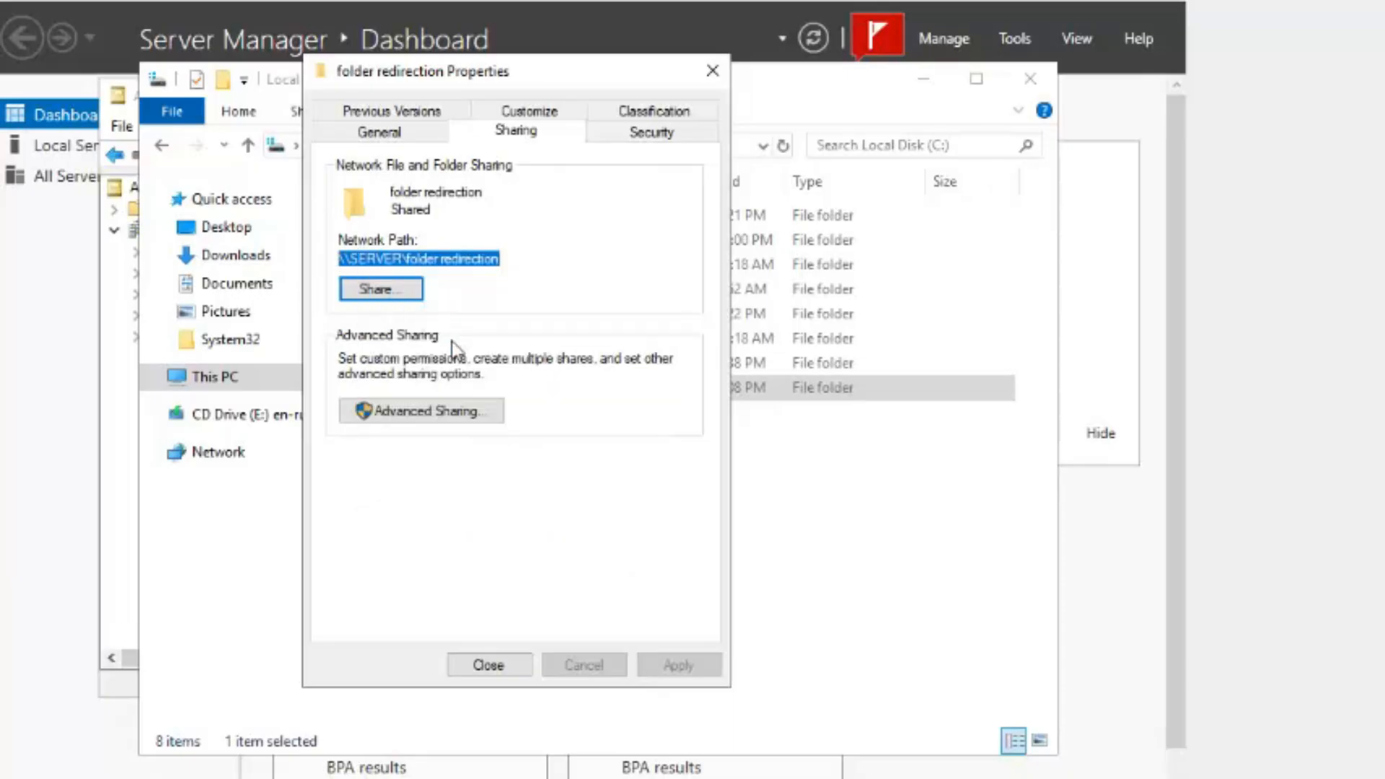
click(499, 672)
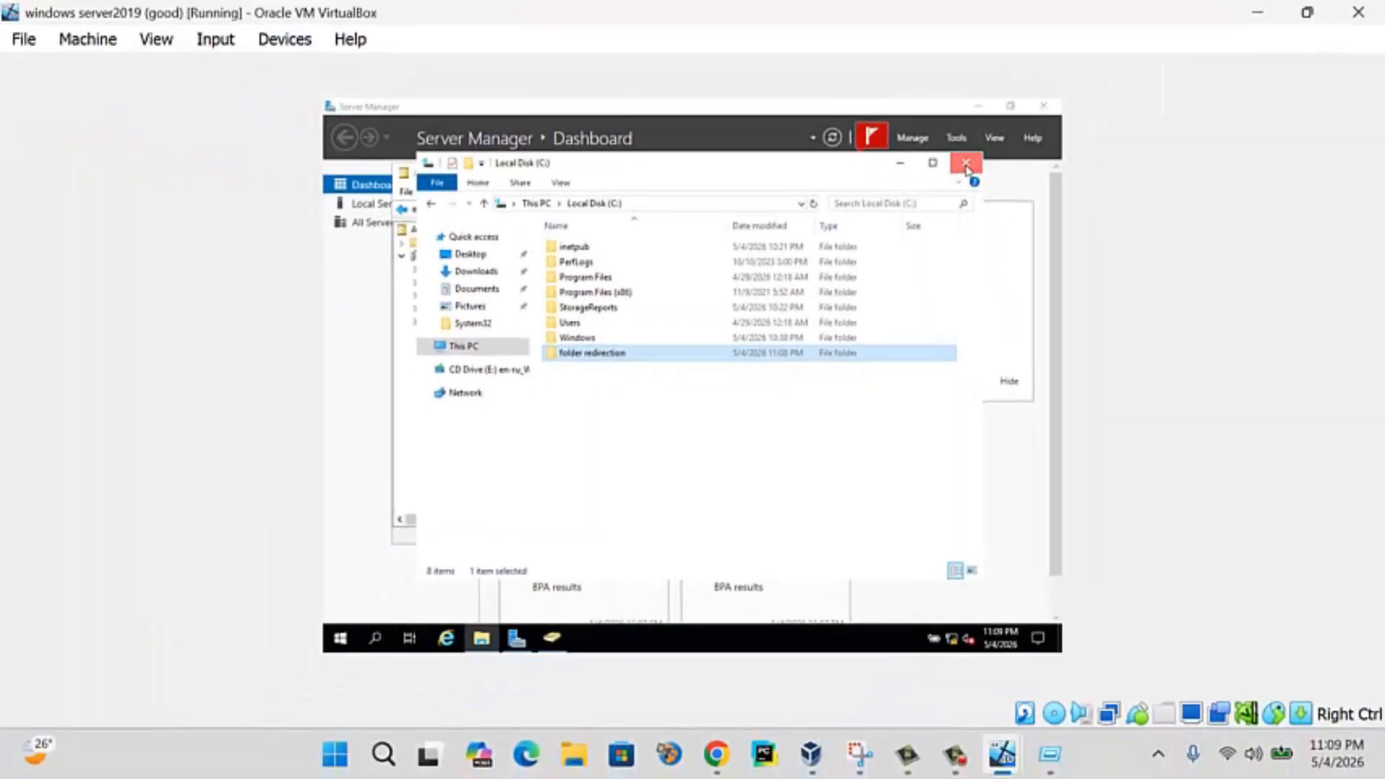
- Close the Explorer windows and launch Group Policy Management from Server Manager Tools
click(965, 167)
click(914, 175)
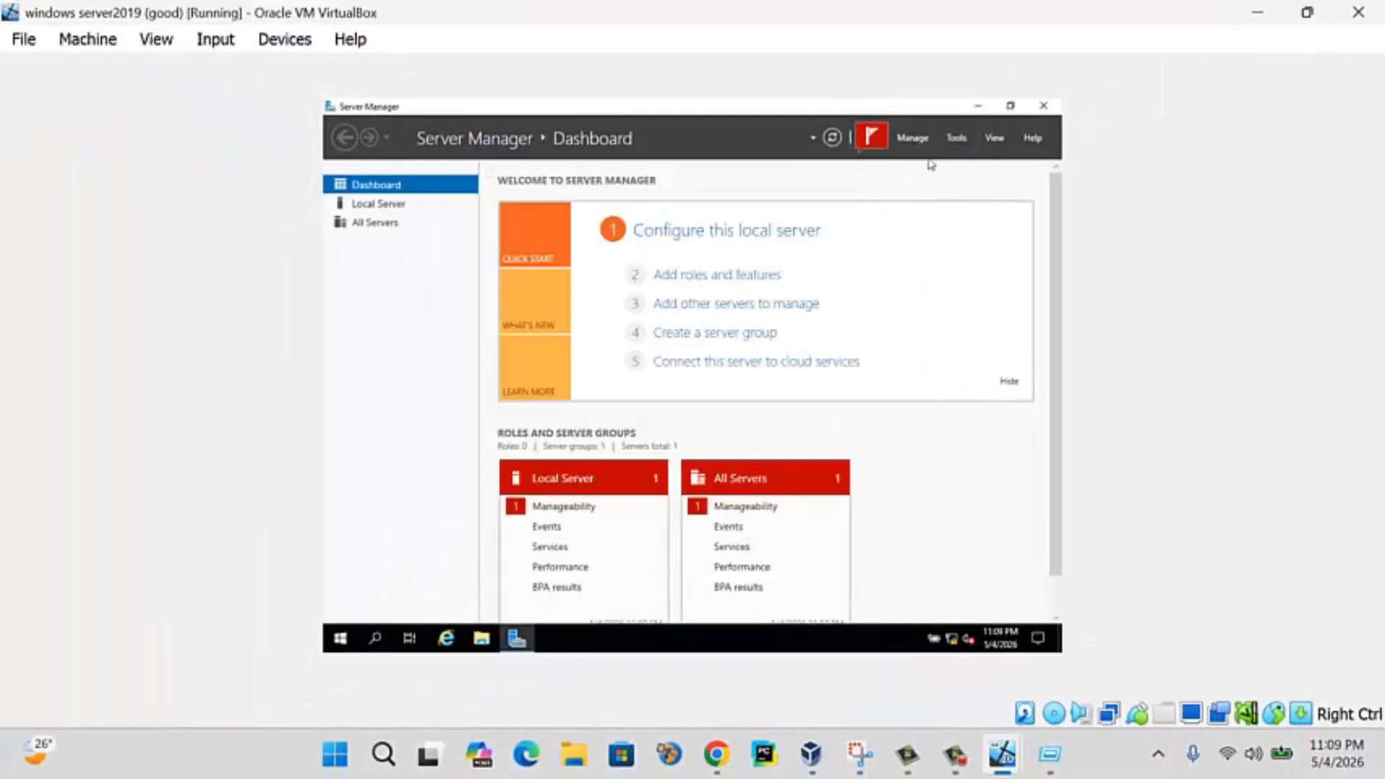
click(960, 139)
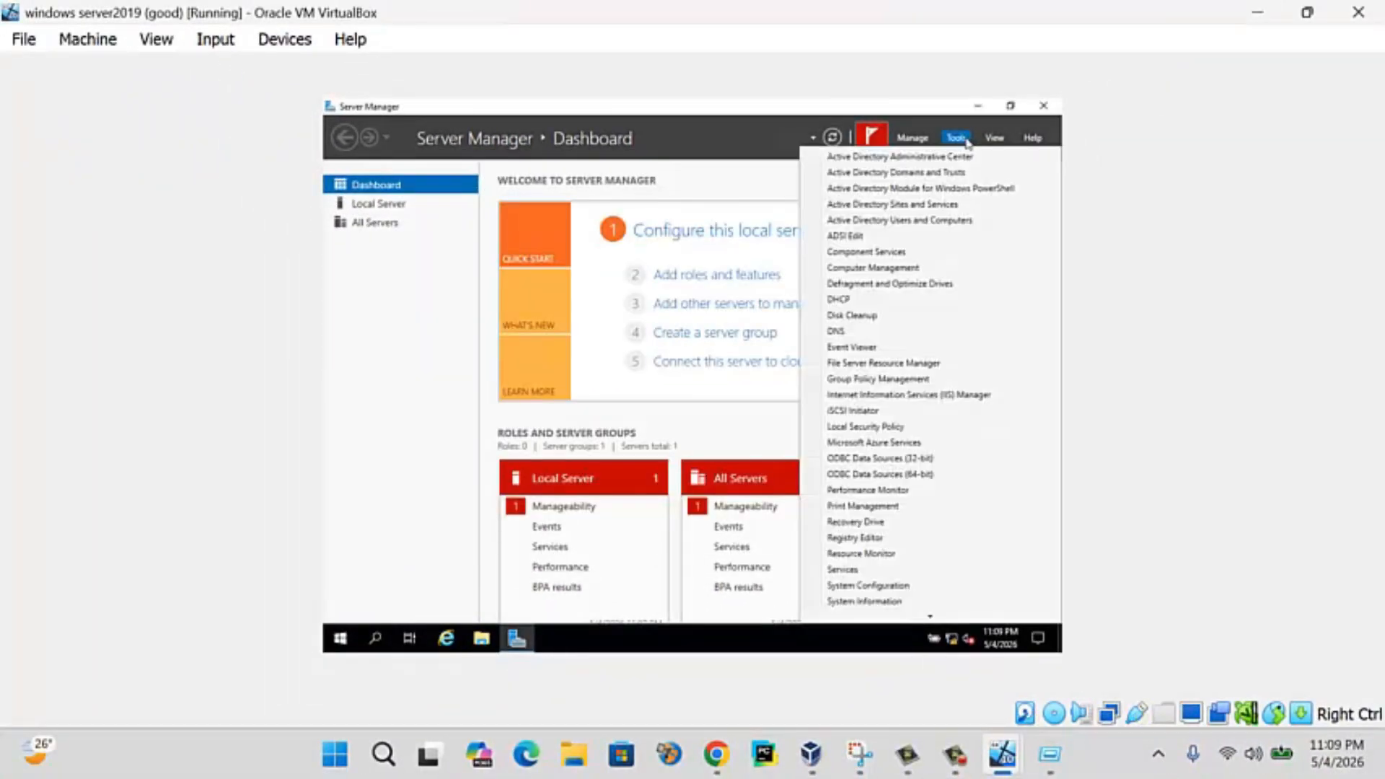
click(906, 381)
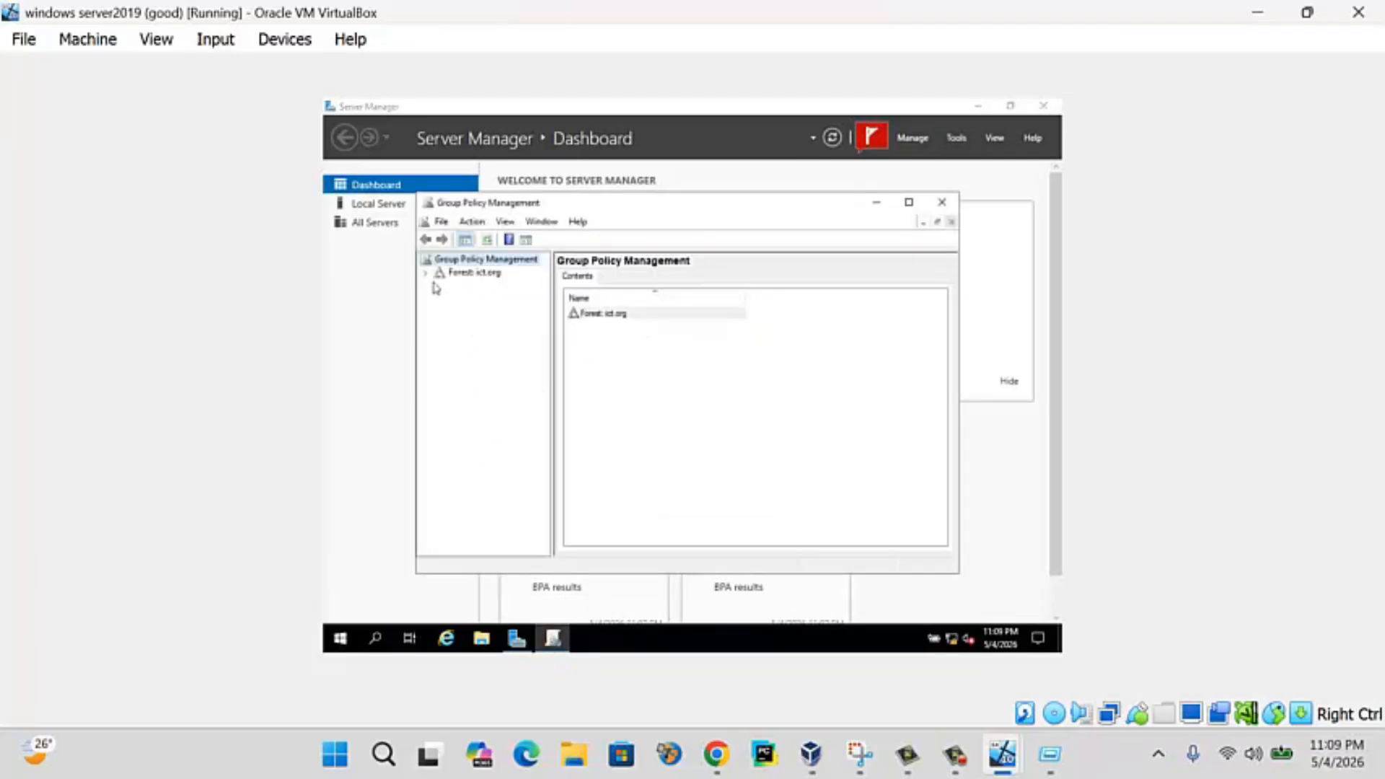
- Expand Forest > Domains > ict.org and select ICTDEPARTMENT, reviewing its Delegation and Inheritance tabs
click(426, 273)
click(438, 287)
click(476, 299)
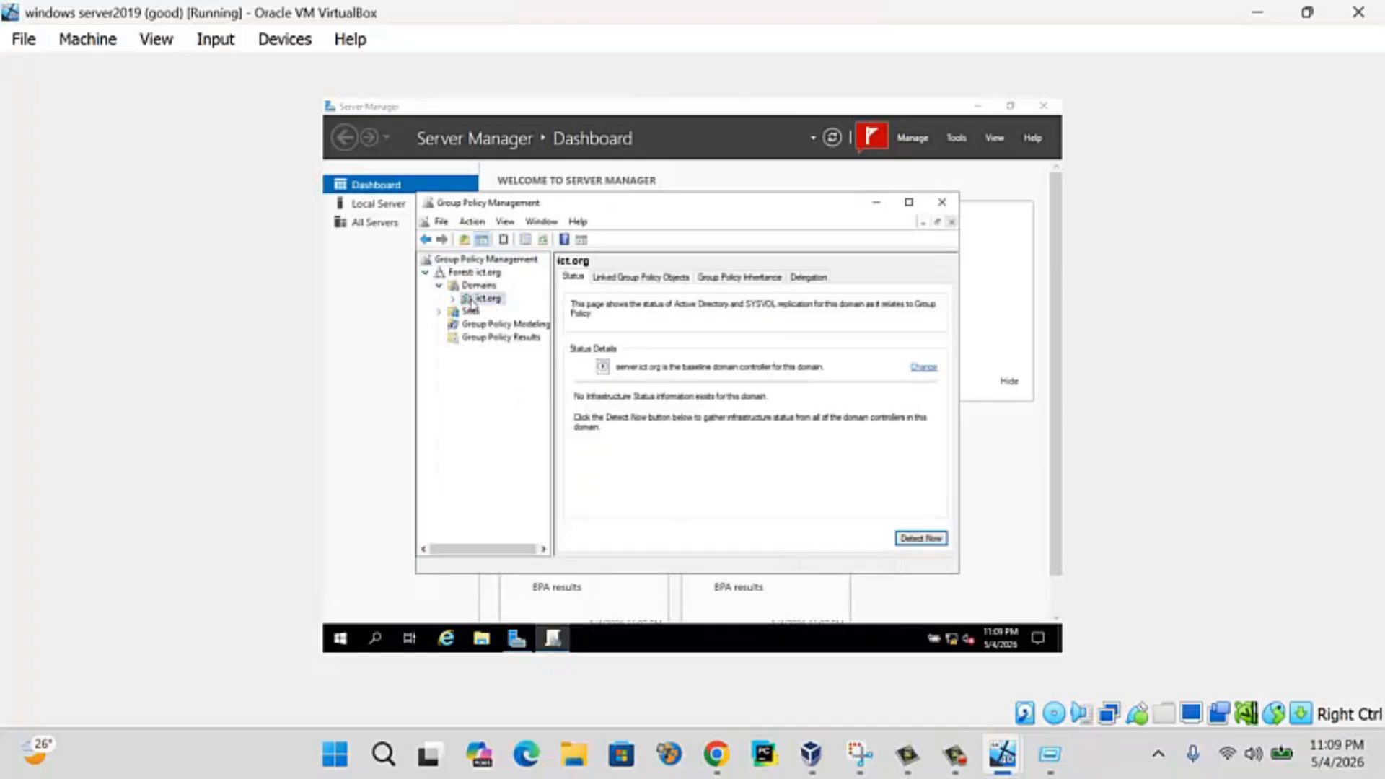
click(452, 299)
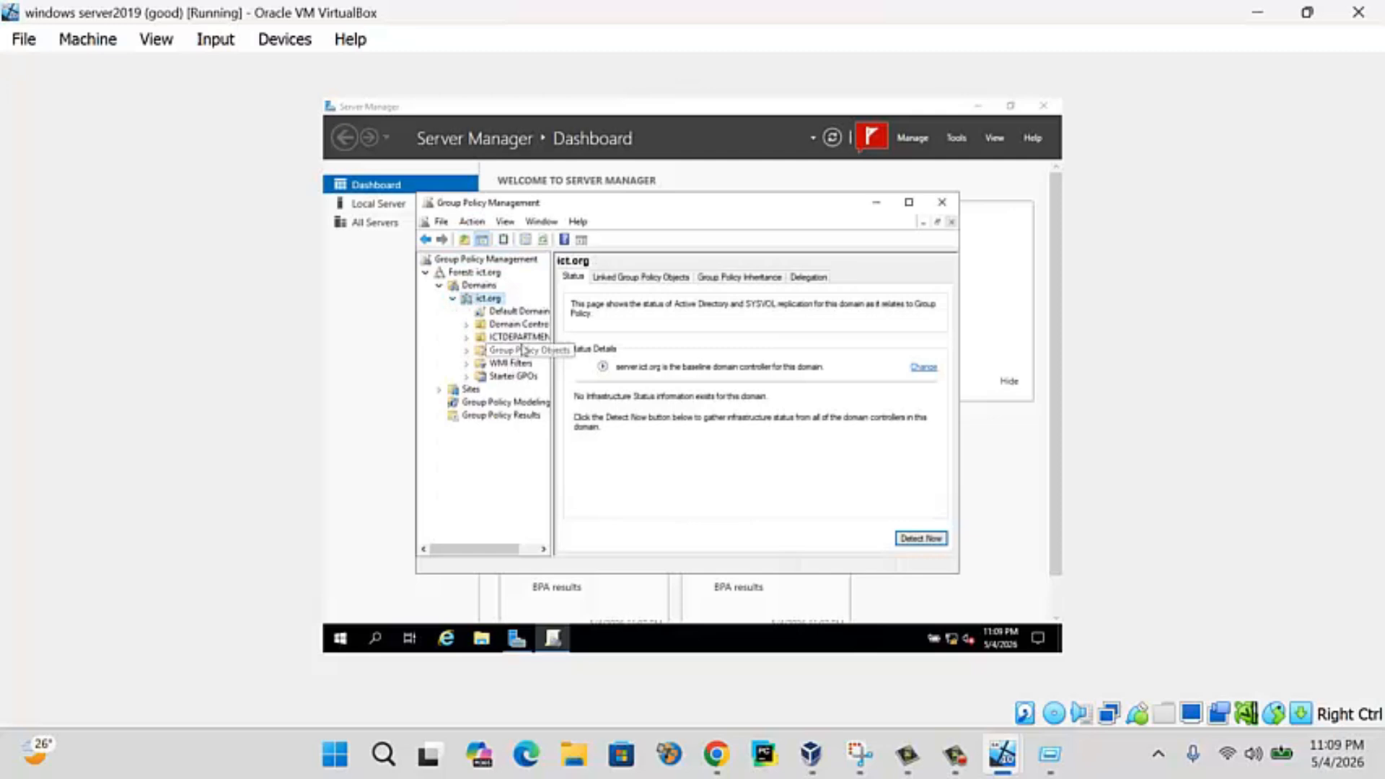
click(519, 336)
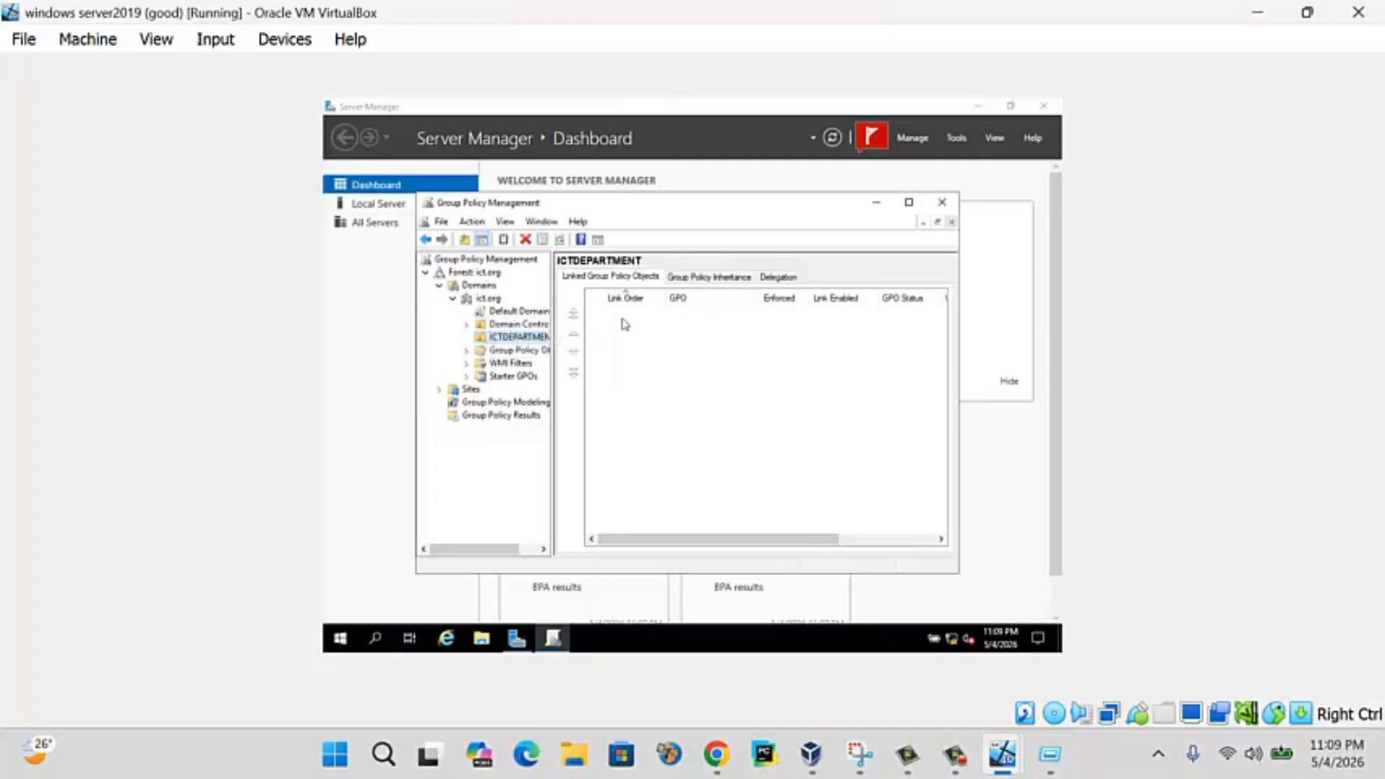
click(777, 277)
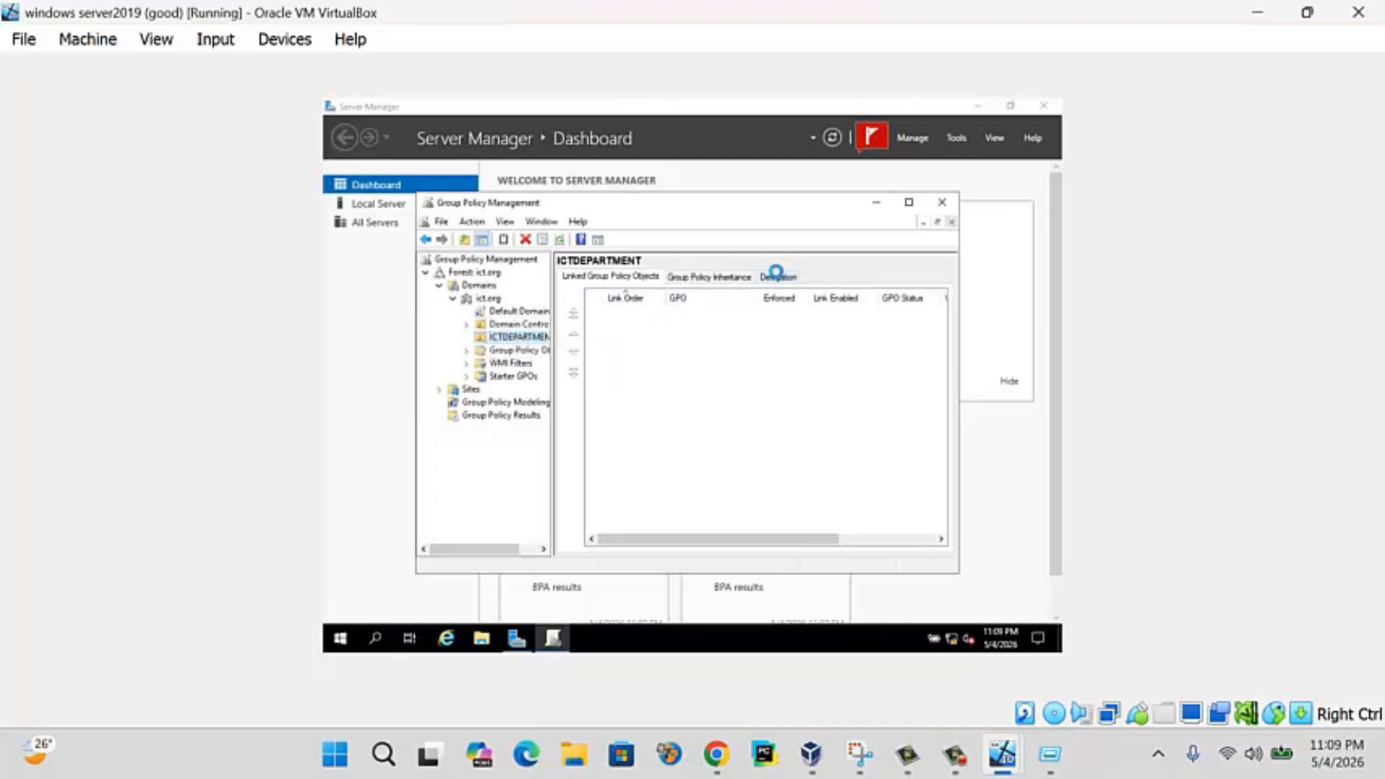
click(697, 277)
click(625, 277)
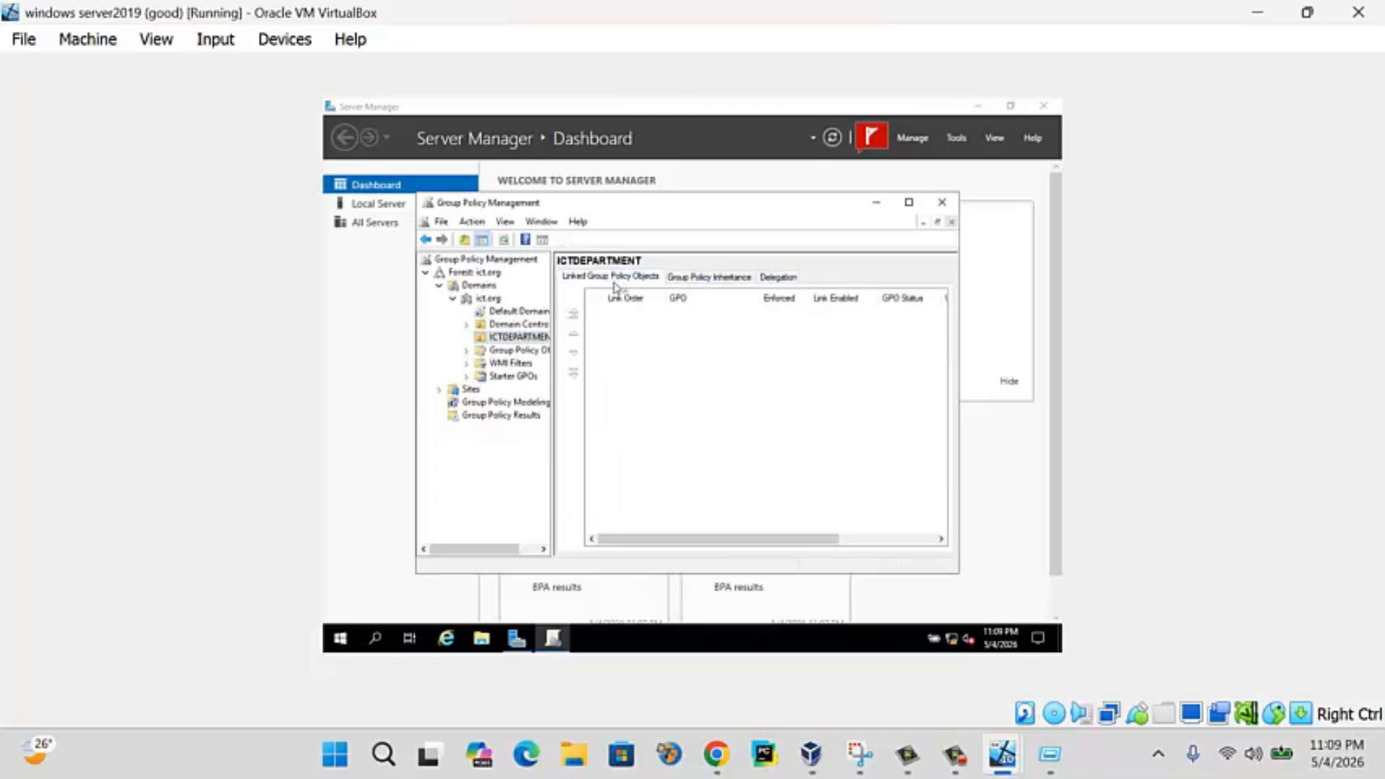
right_click(532, 341)
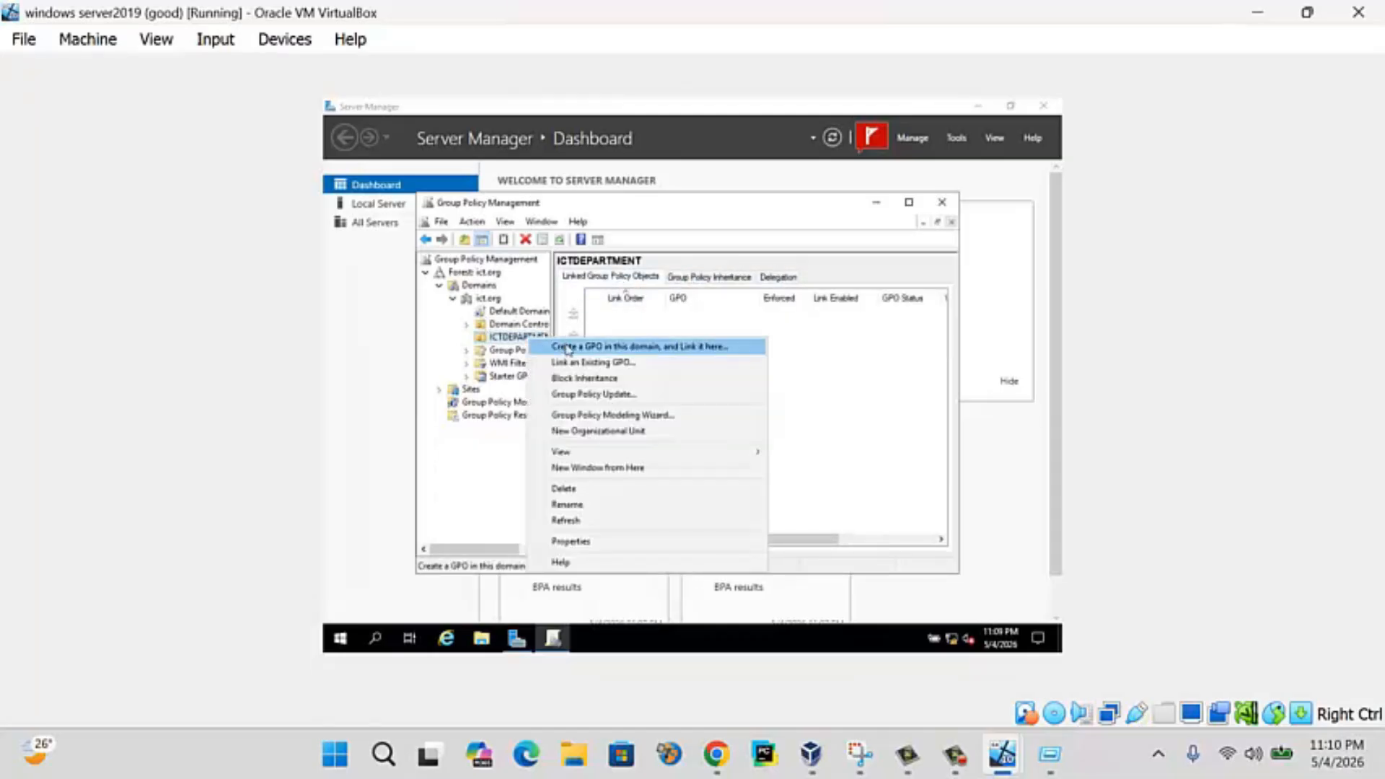
- Create a GPO named gpo linked to ICTDEPARTMENT and set its link to Enforced
click(567, 347)
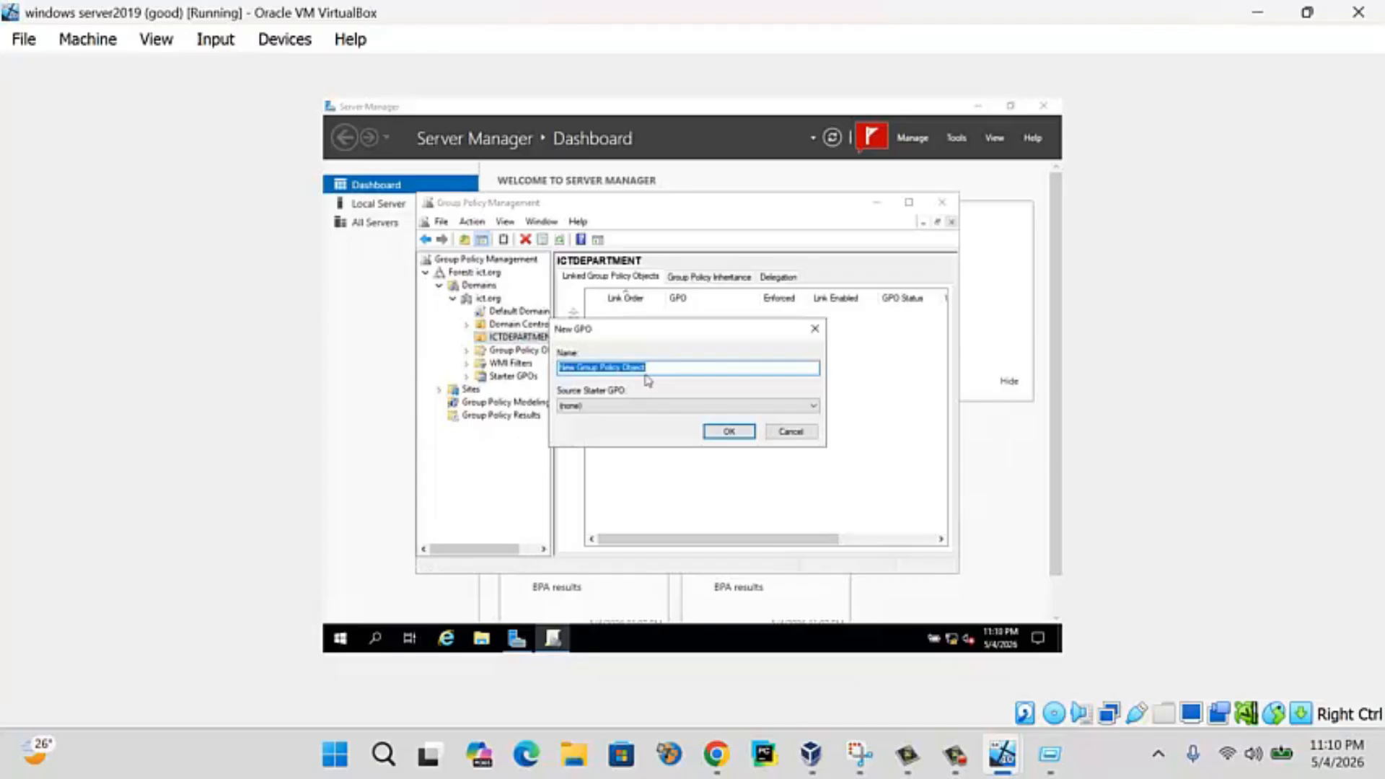
text(d)
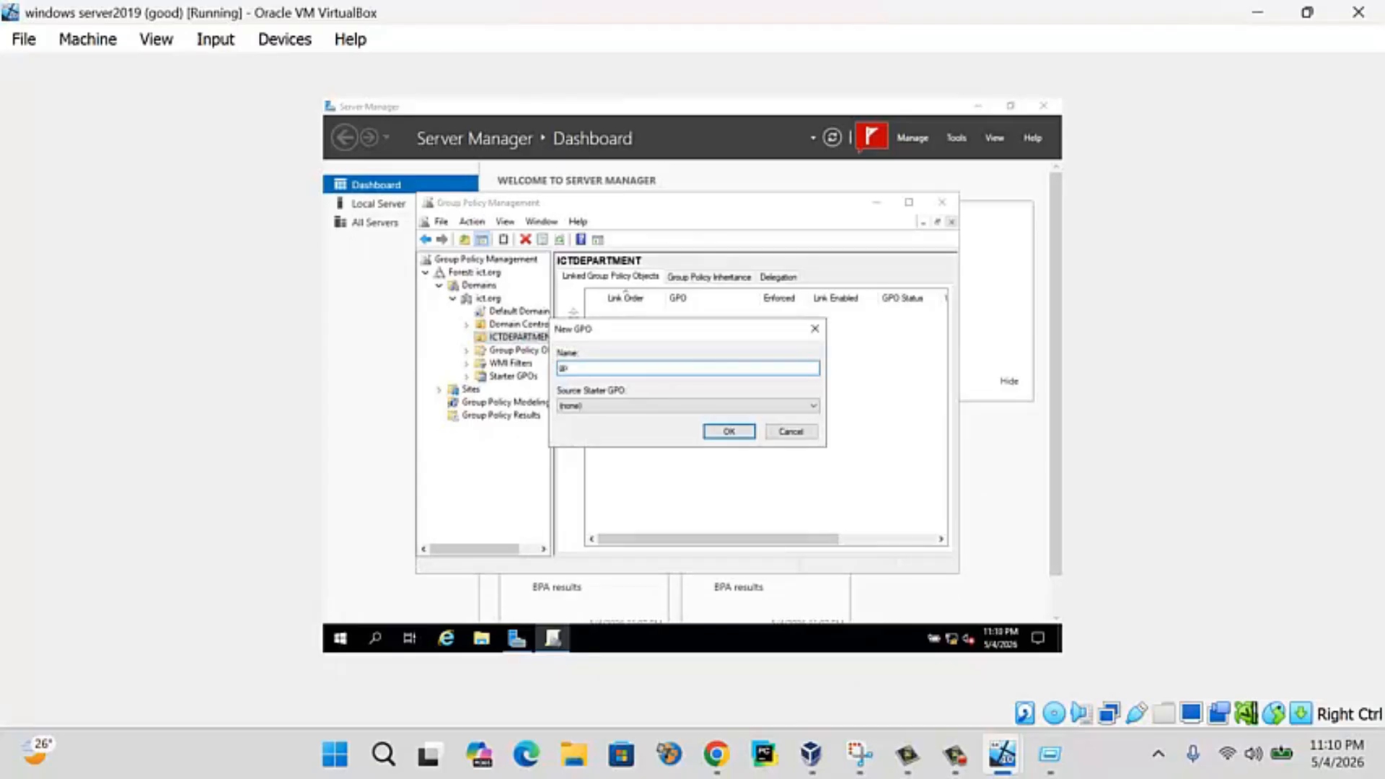
text(po)
key(Return)
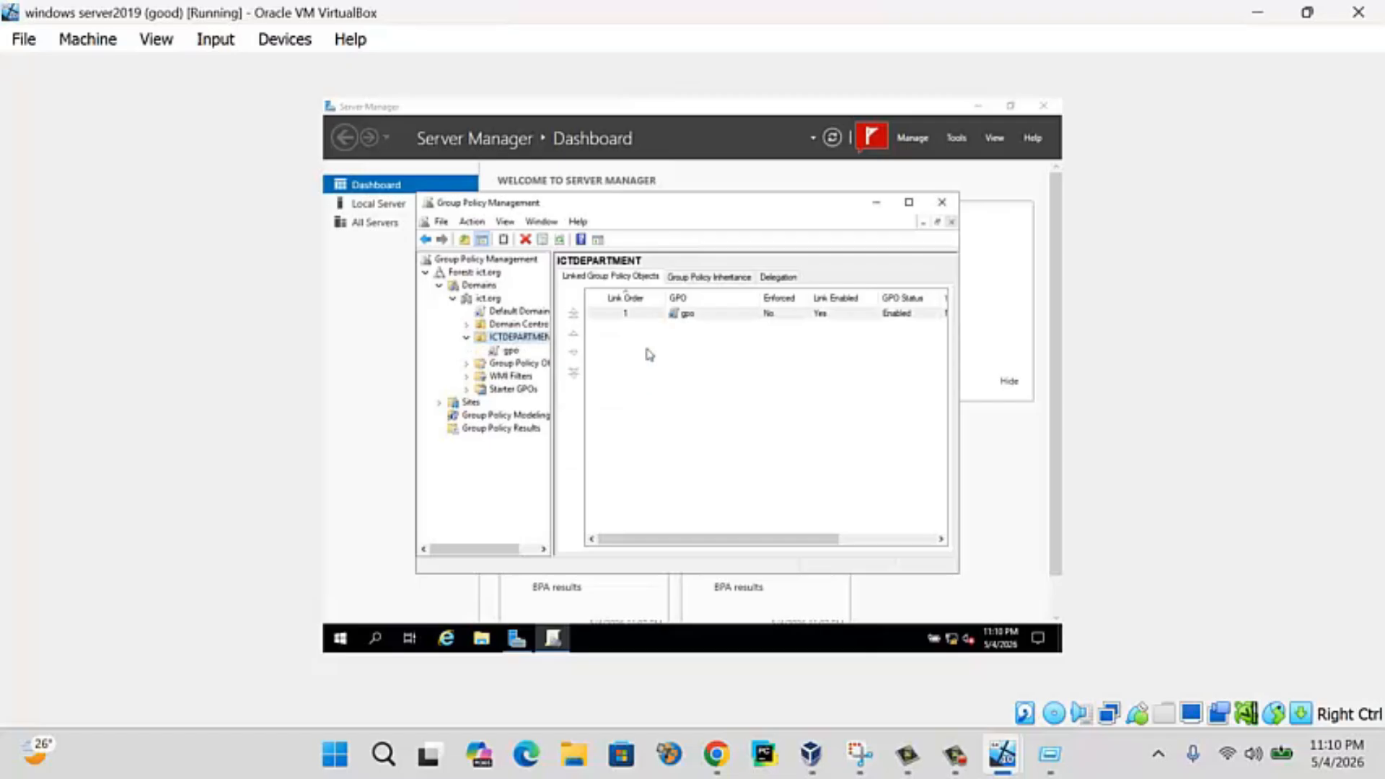
click(645, 317)
right_click(646, 321)
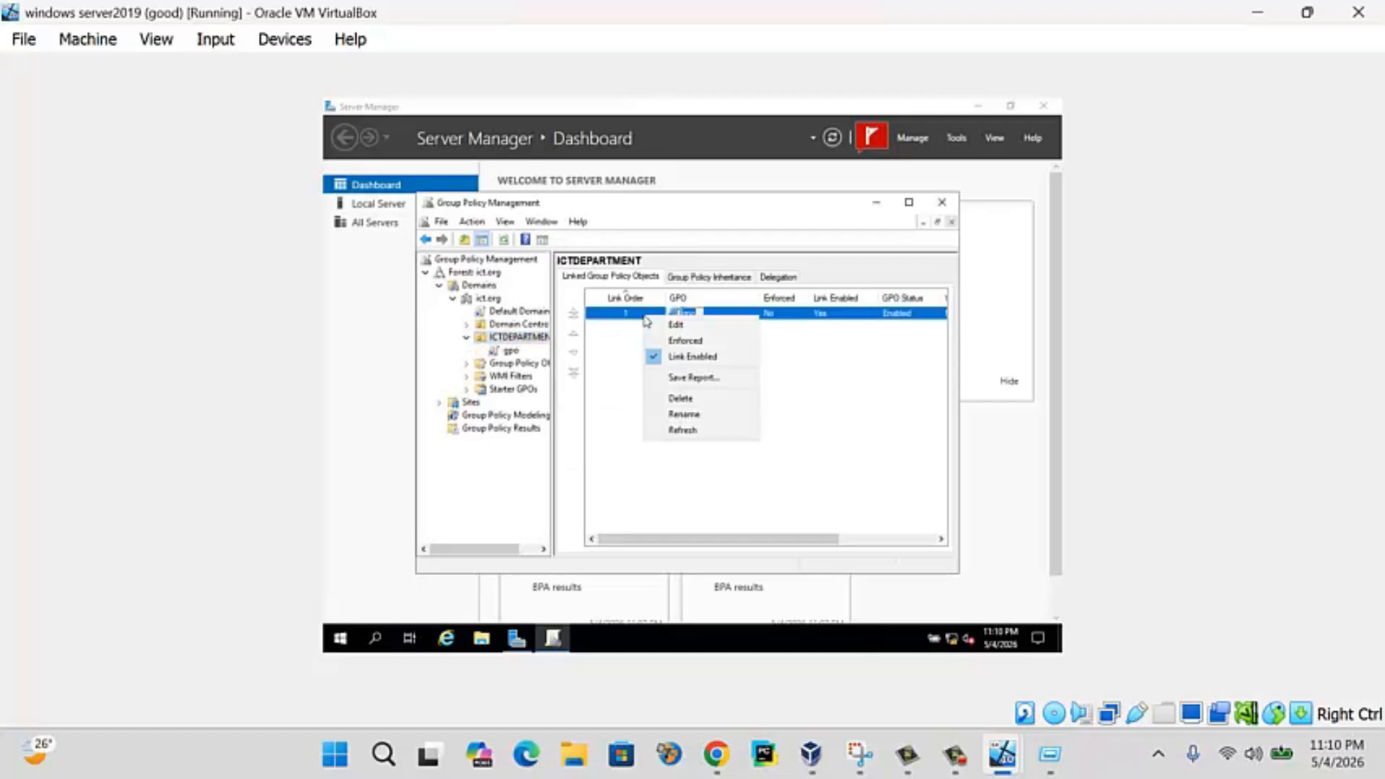
click(678, 345)
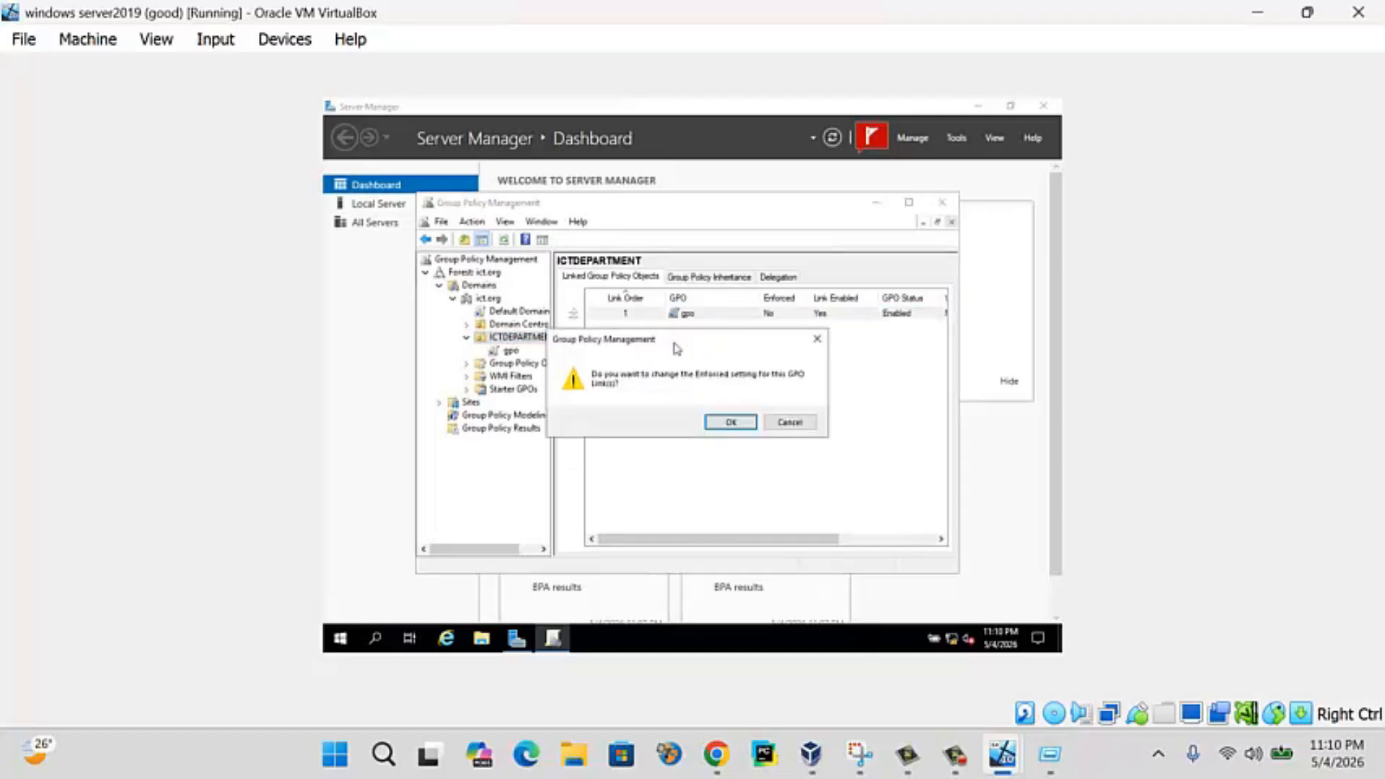
click(730, 422)
- Select the gpo link under ICTDEPARTMENT, acknowledging the link settings warning
click(778, 277)
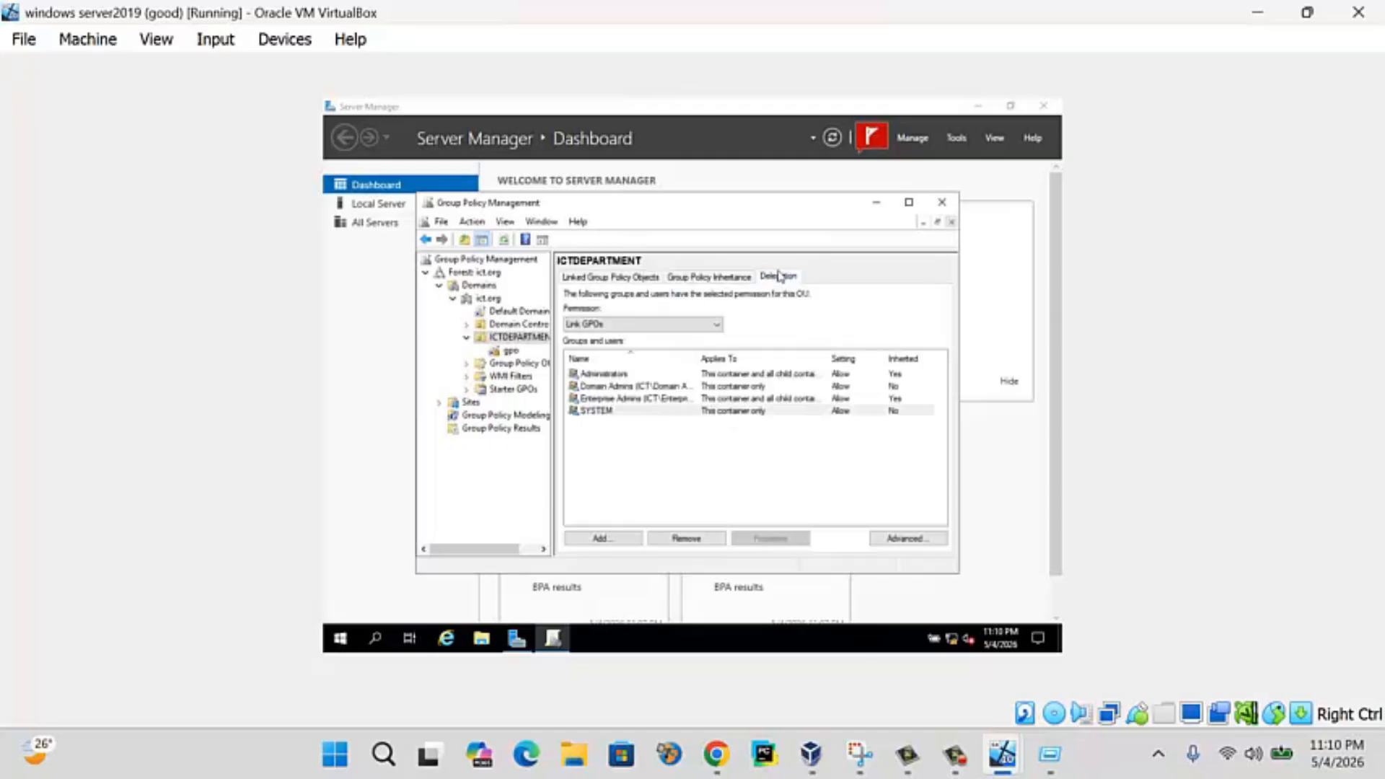
click(516, 339)
click(513, 353)
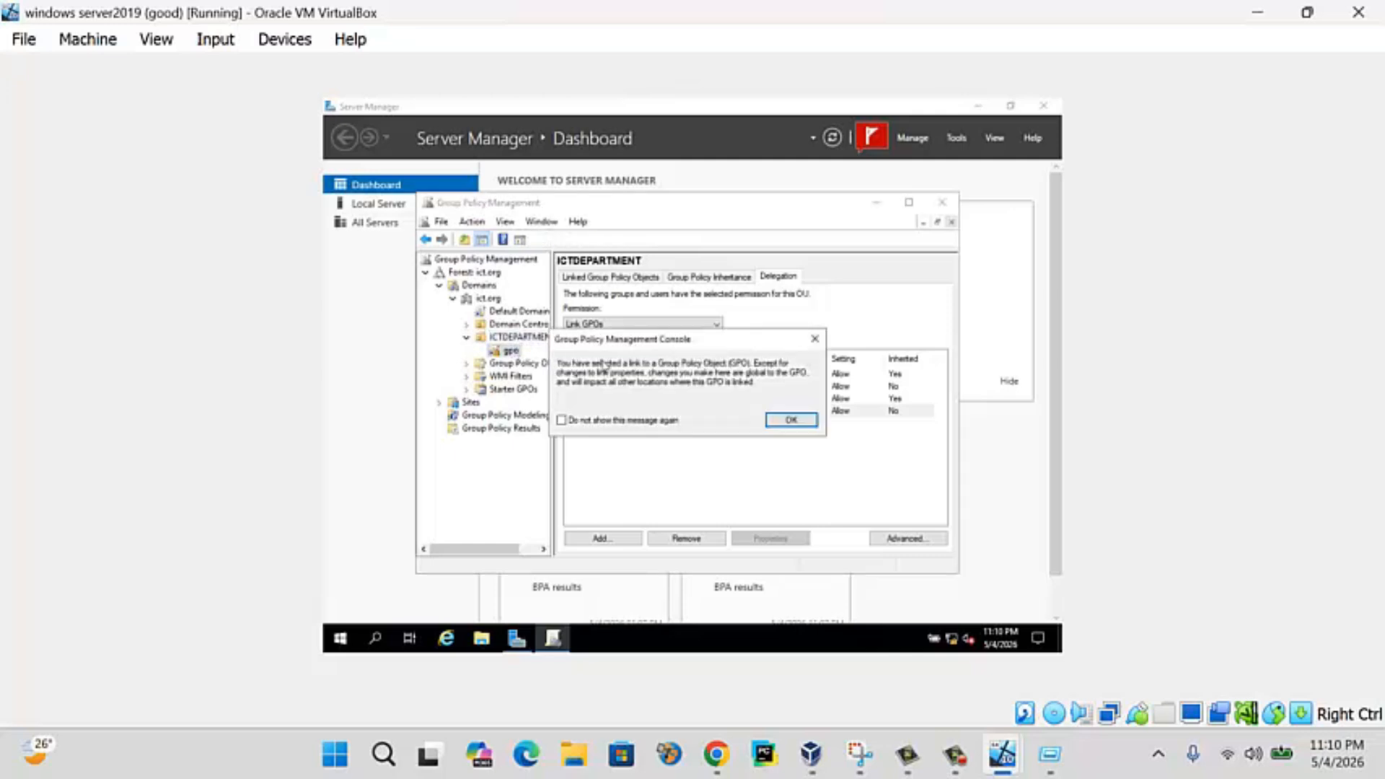
click(791, 422)
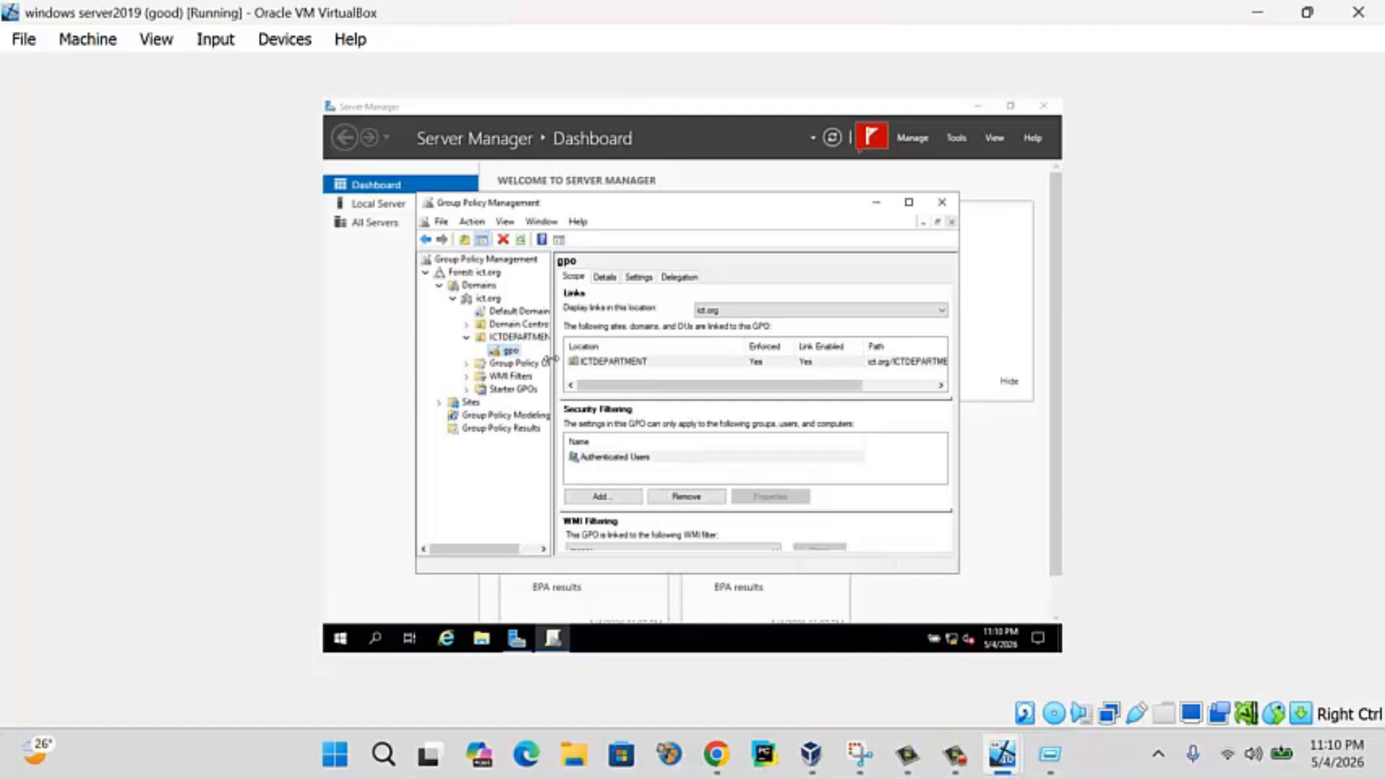
- Edit gpo and browse to User Configuration > Windows Settings > Folder Redirection
right_click(512, 352)
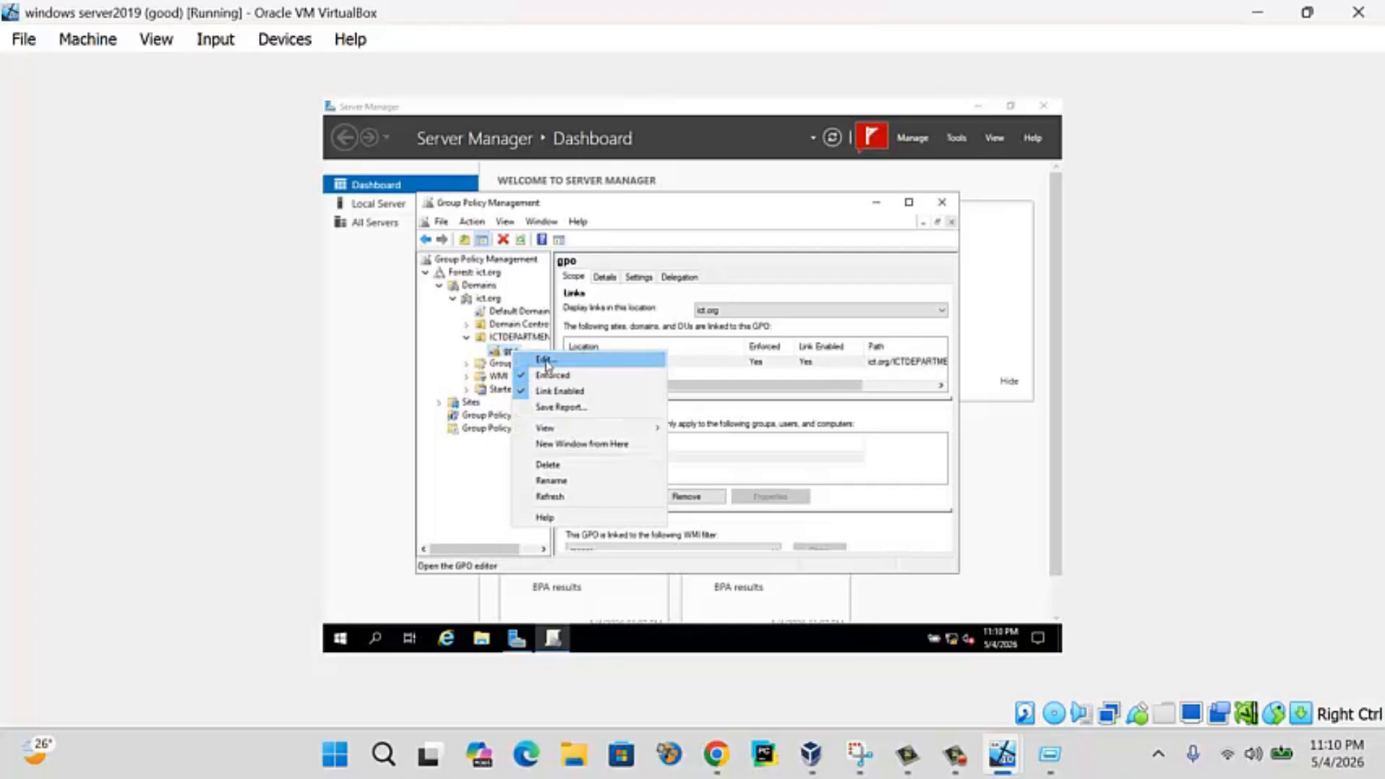
click(547, 361)
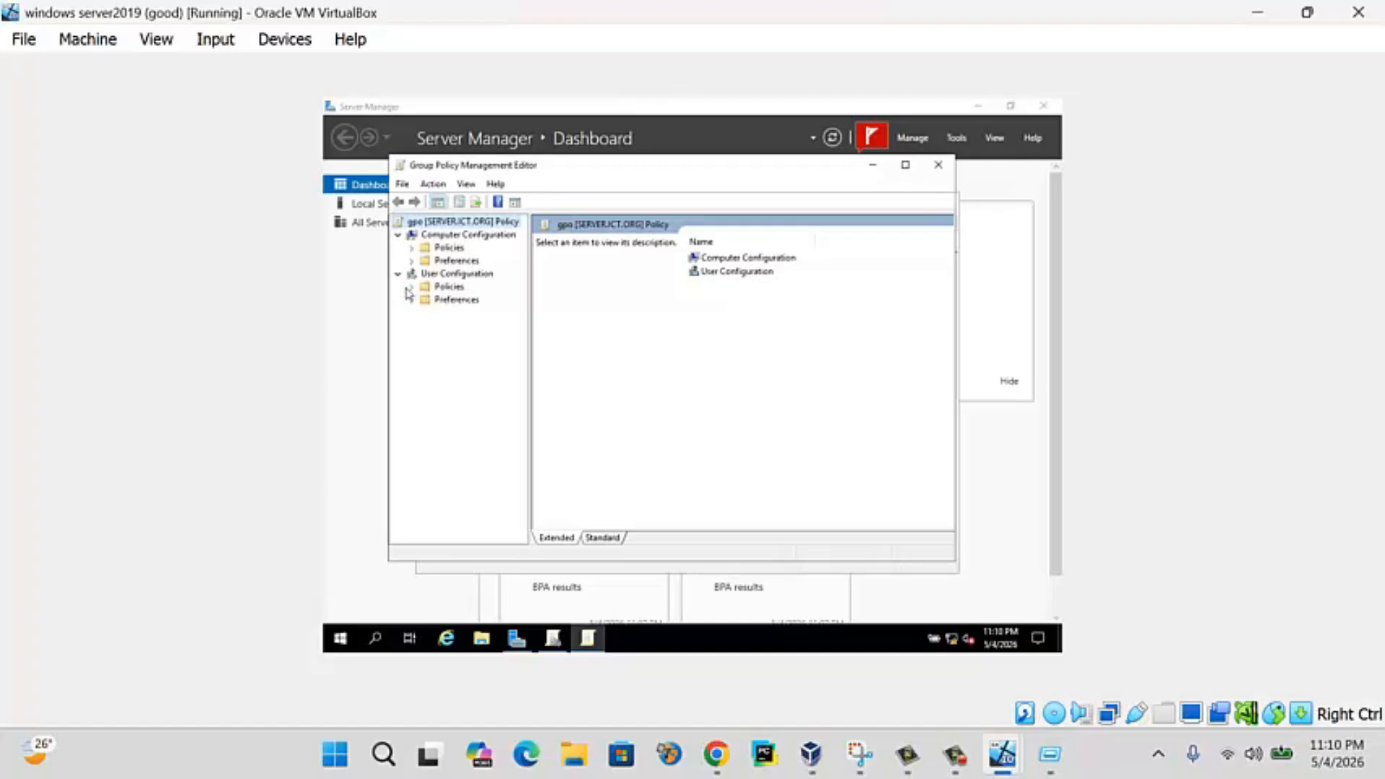
click(412, 287)
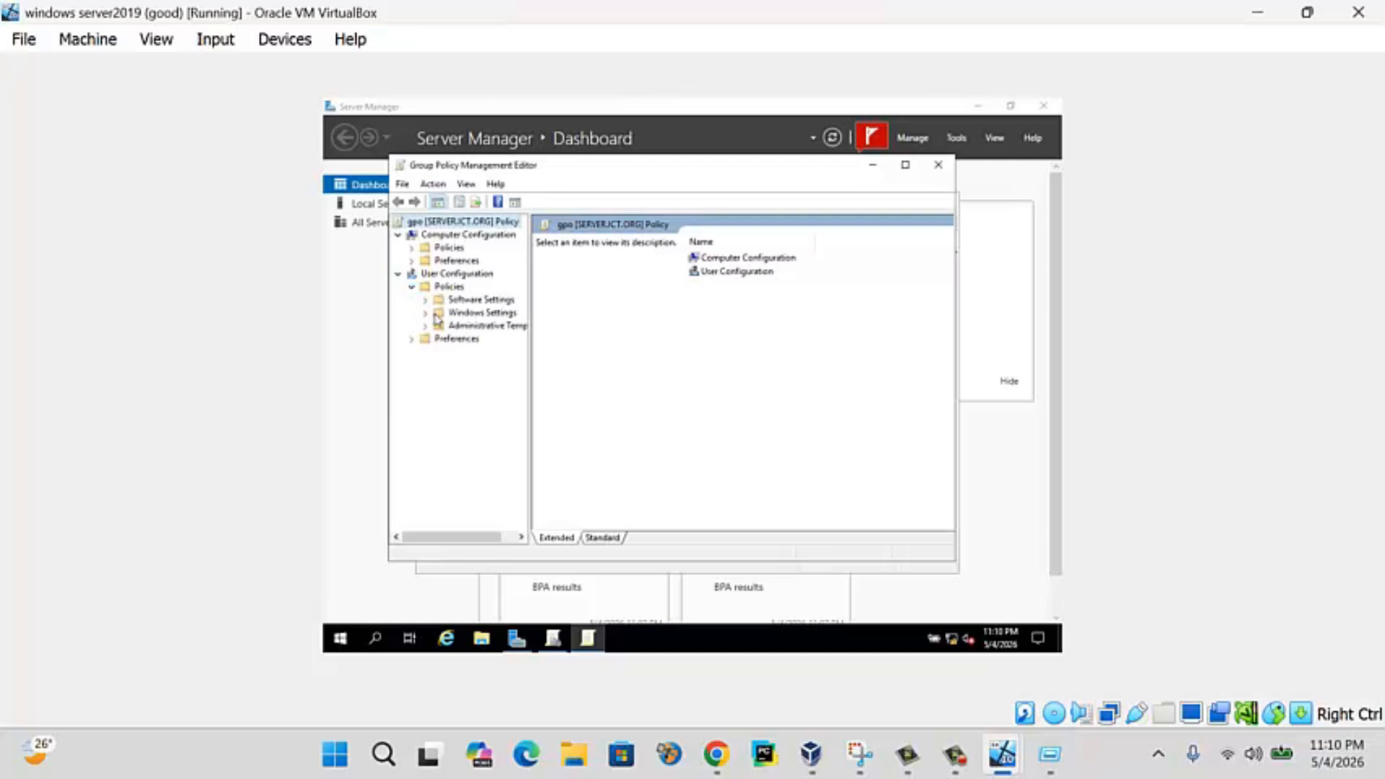
click(436, 316)
click(426, 312)
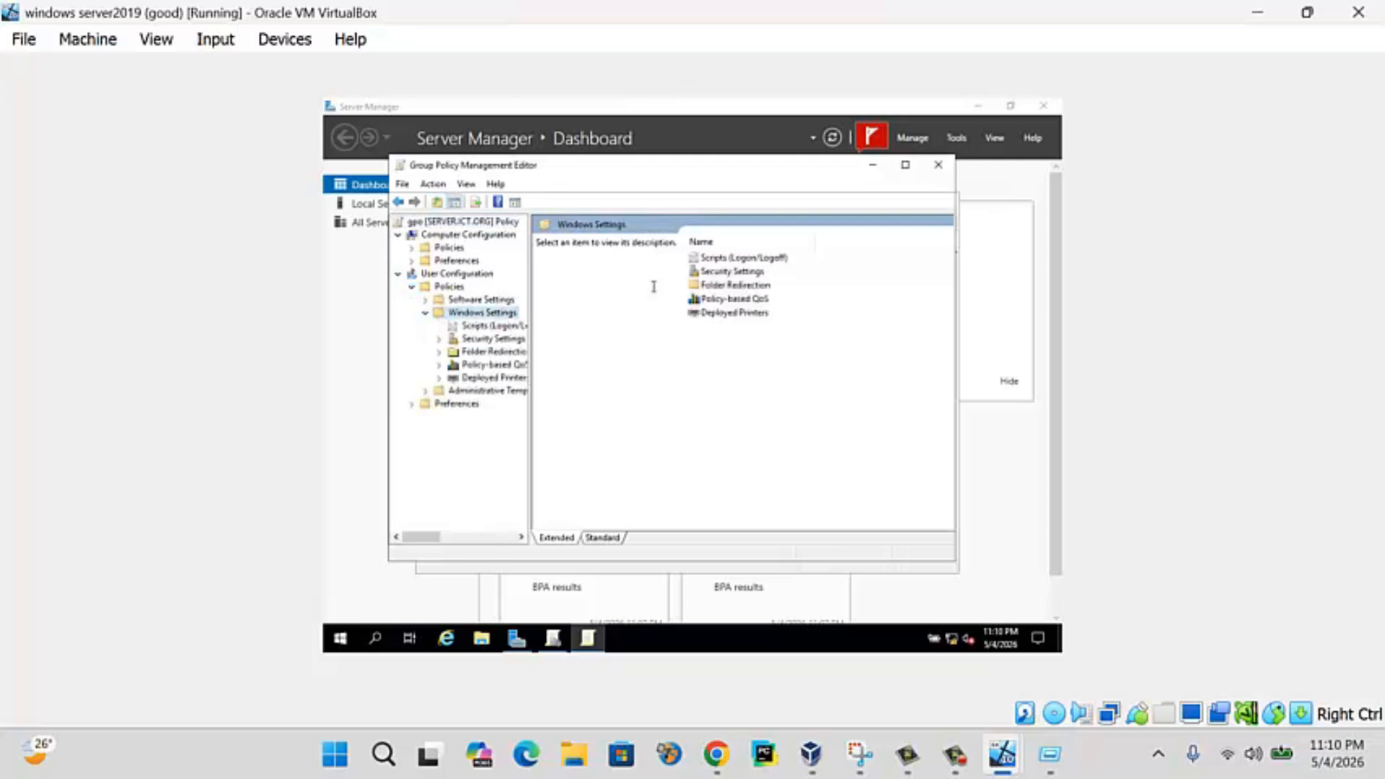
click(515, 352)
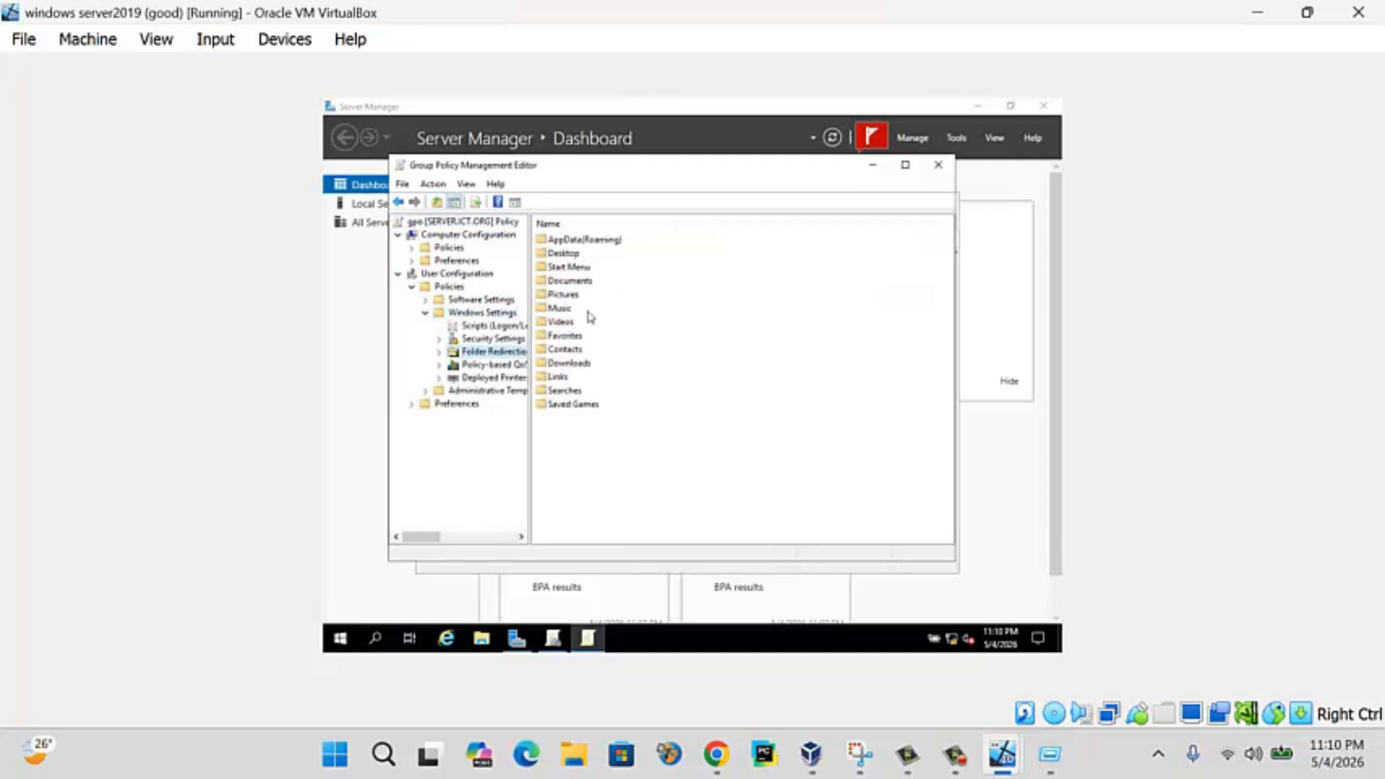
double_click(563, 255)
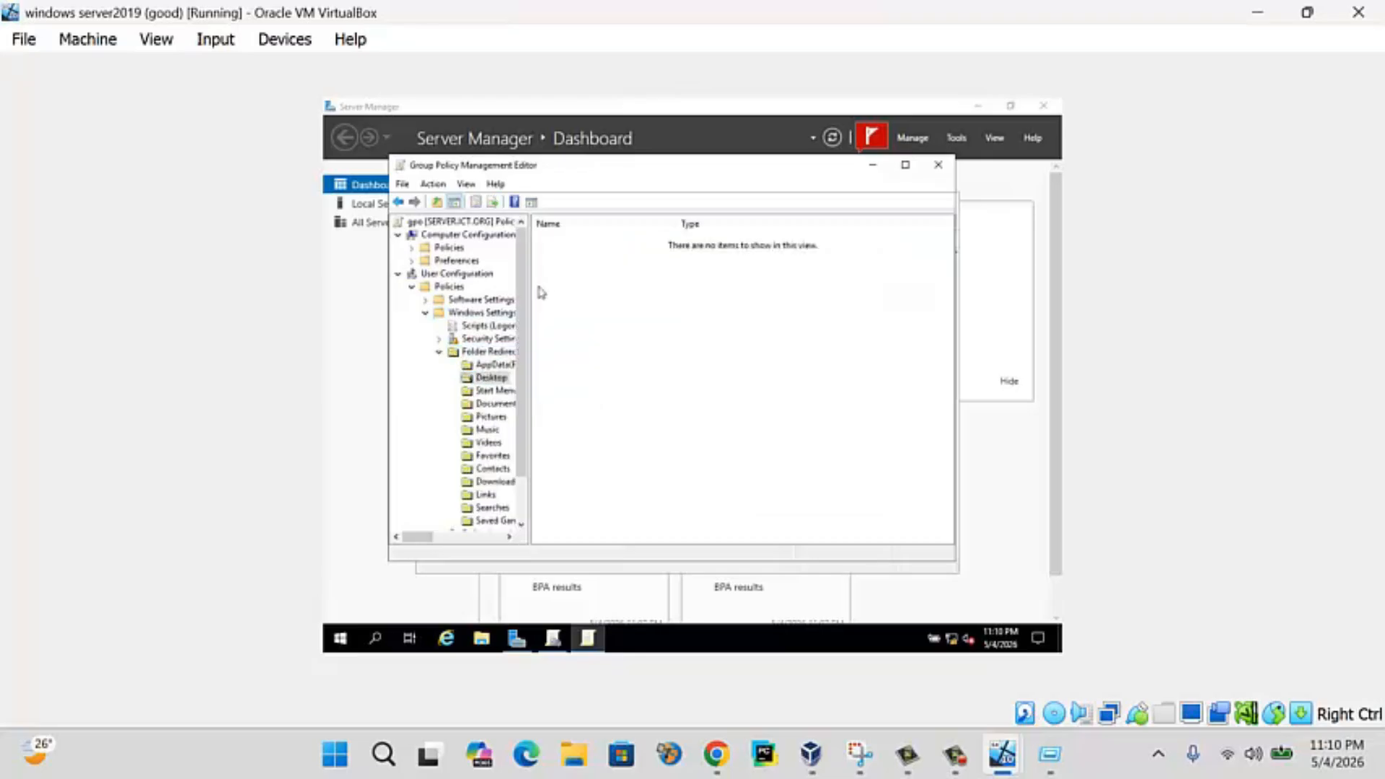
- Redirect Desktop with the Basic setting to the pasted \\SERVER\folder redirection root path
right_click(504, 378)
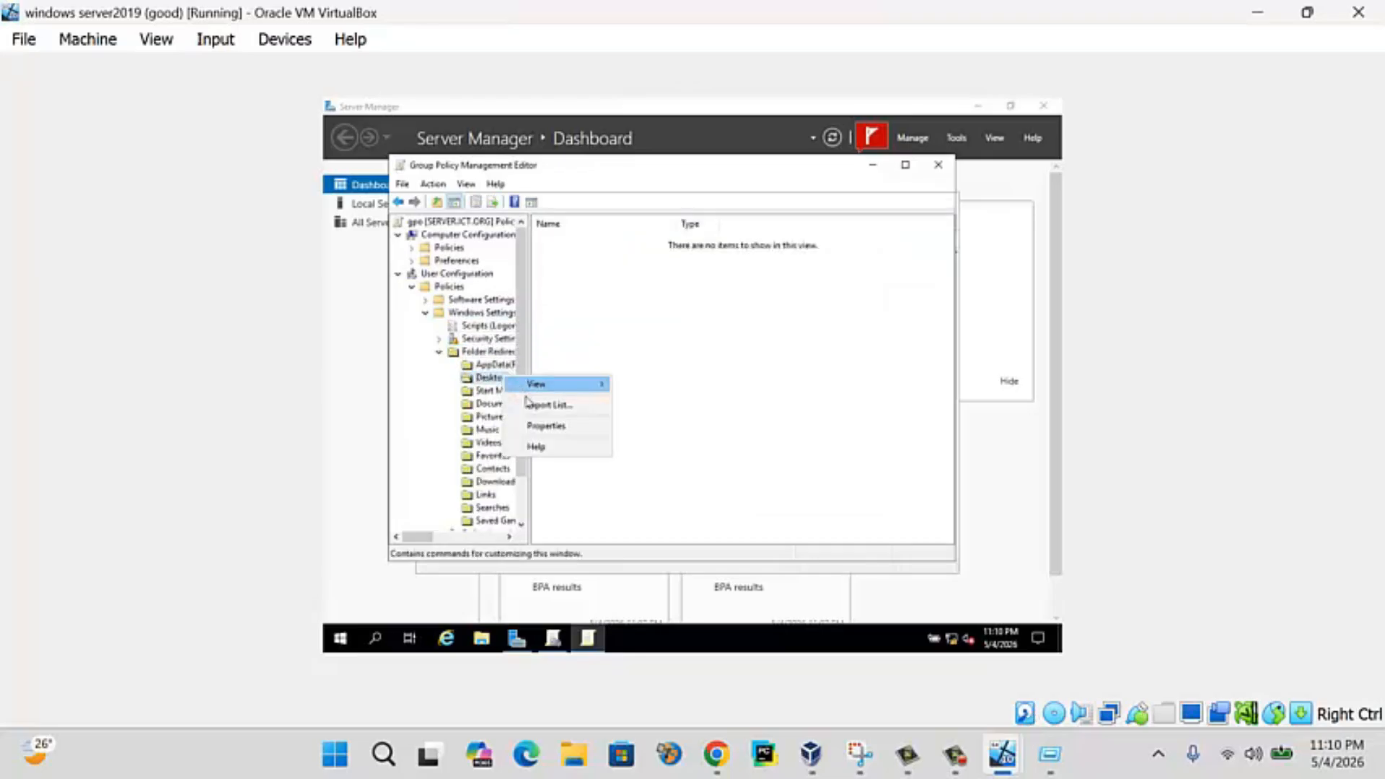
click(550, 427)
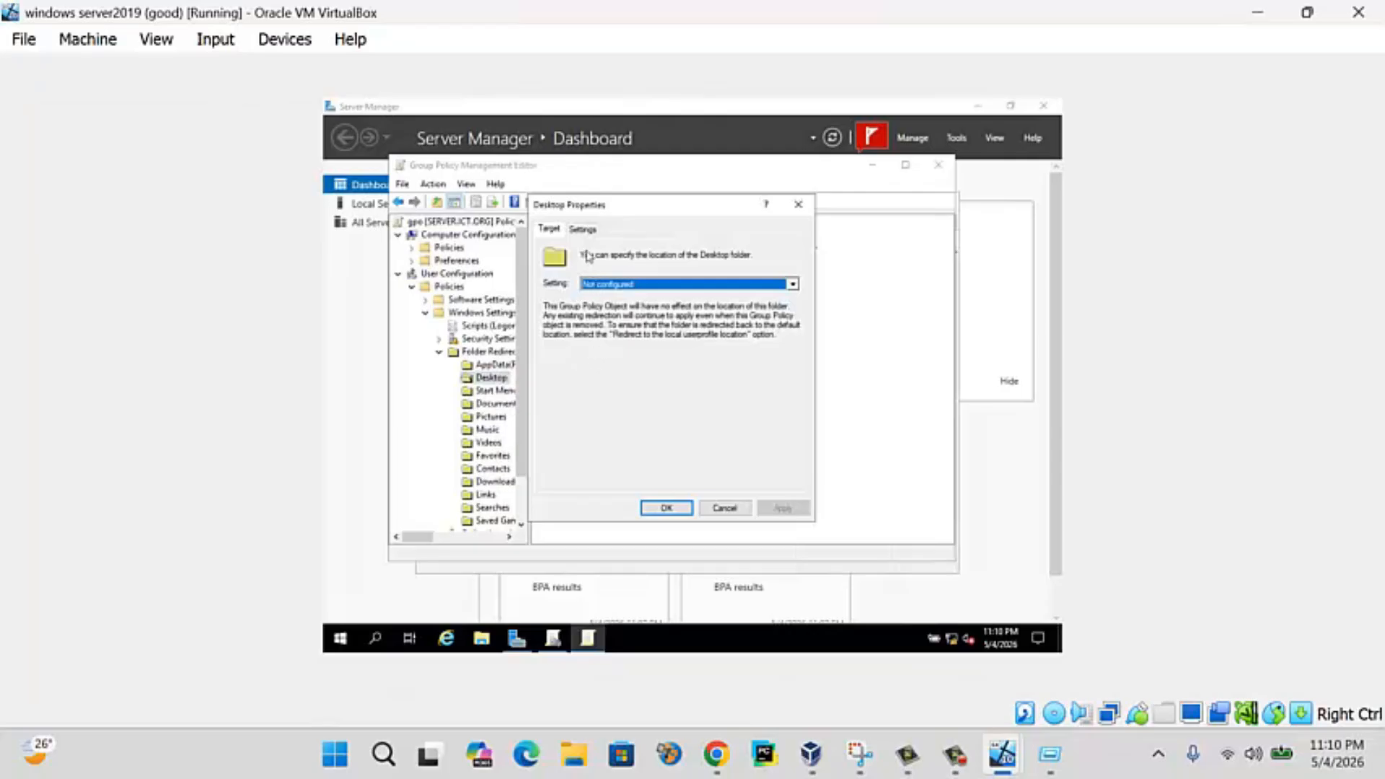
click(610, 285)
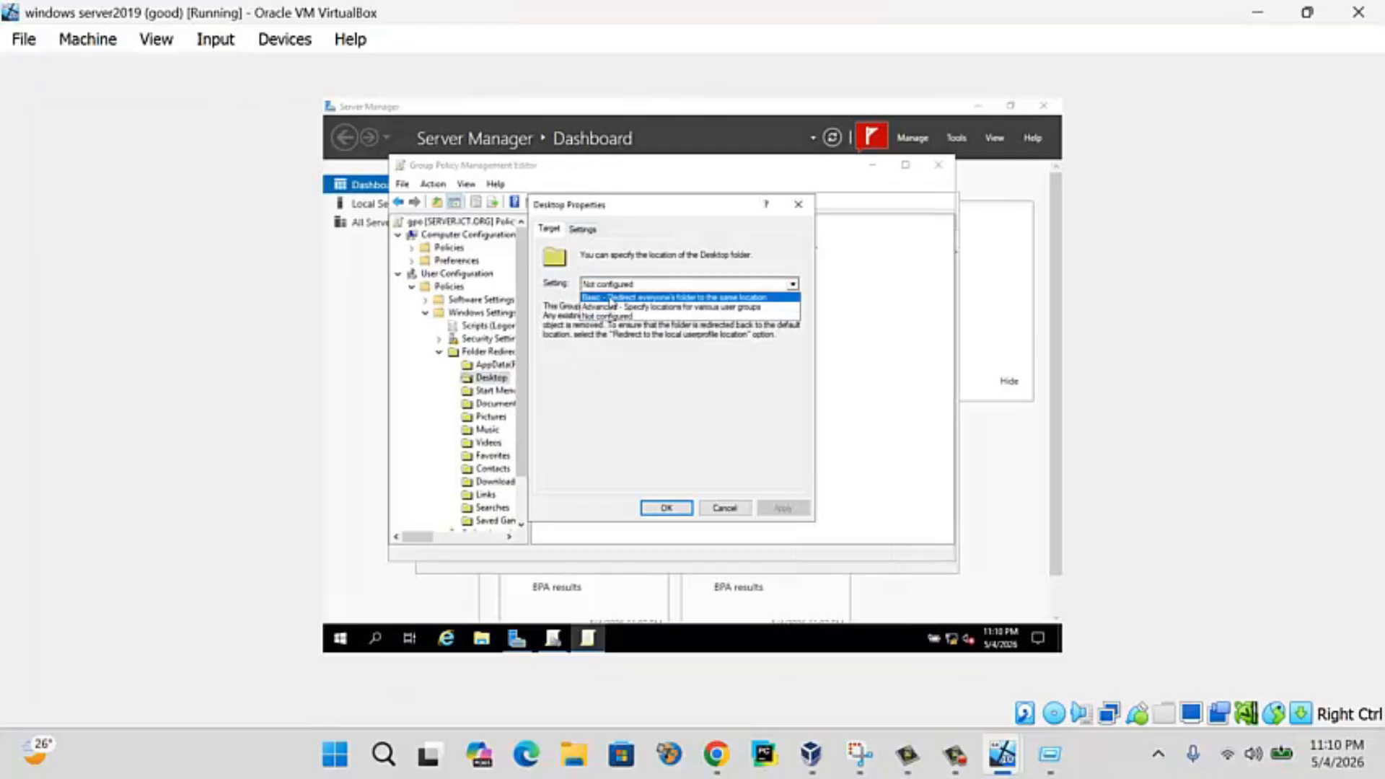
click(616, 294)
click(624, 406)
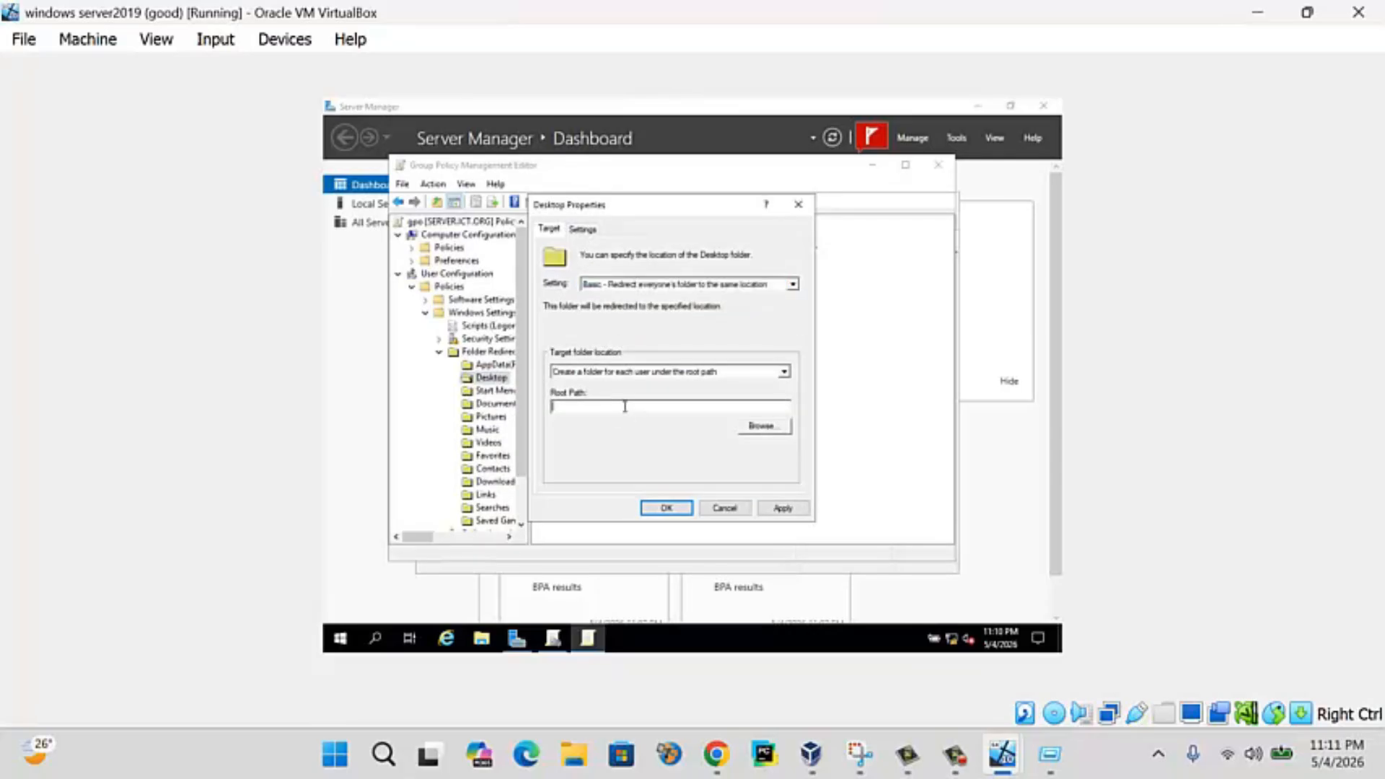
text(\\SERVER\folder redirection)
click(801, 509)
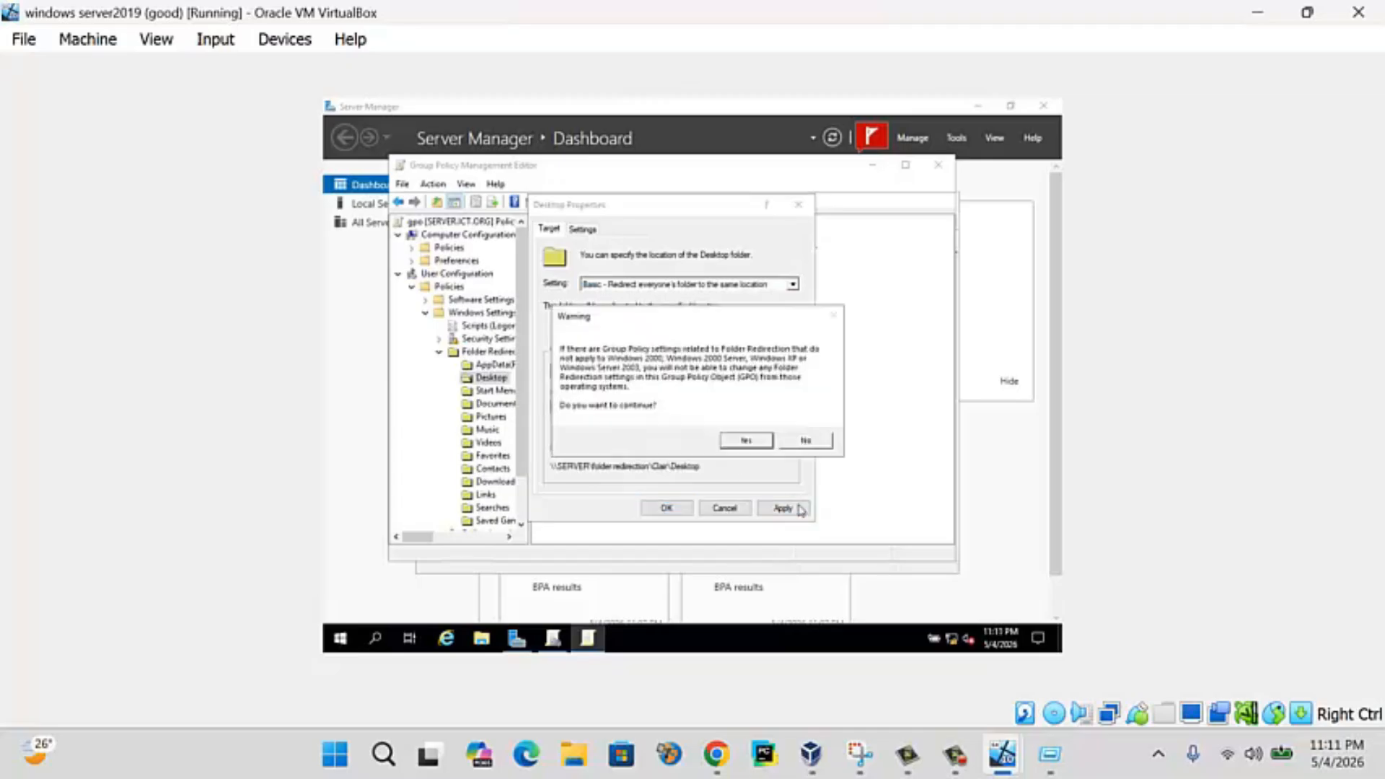
click(744, 439)
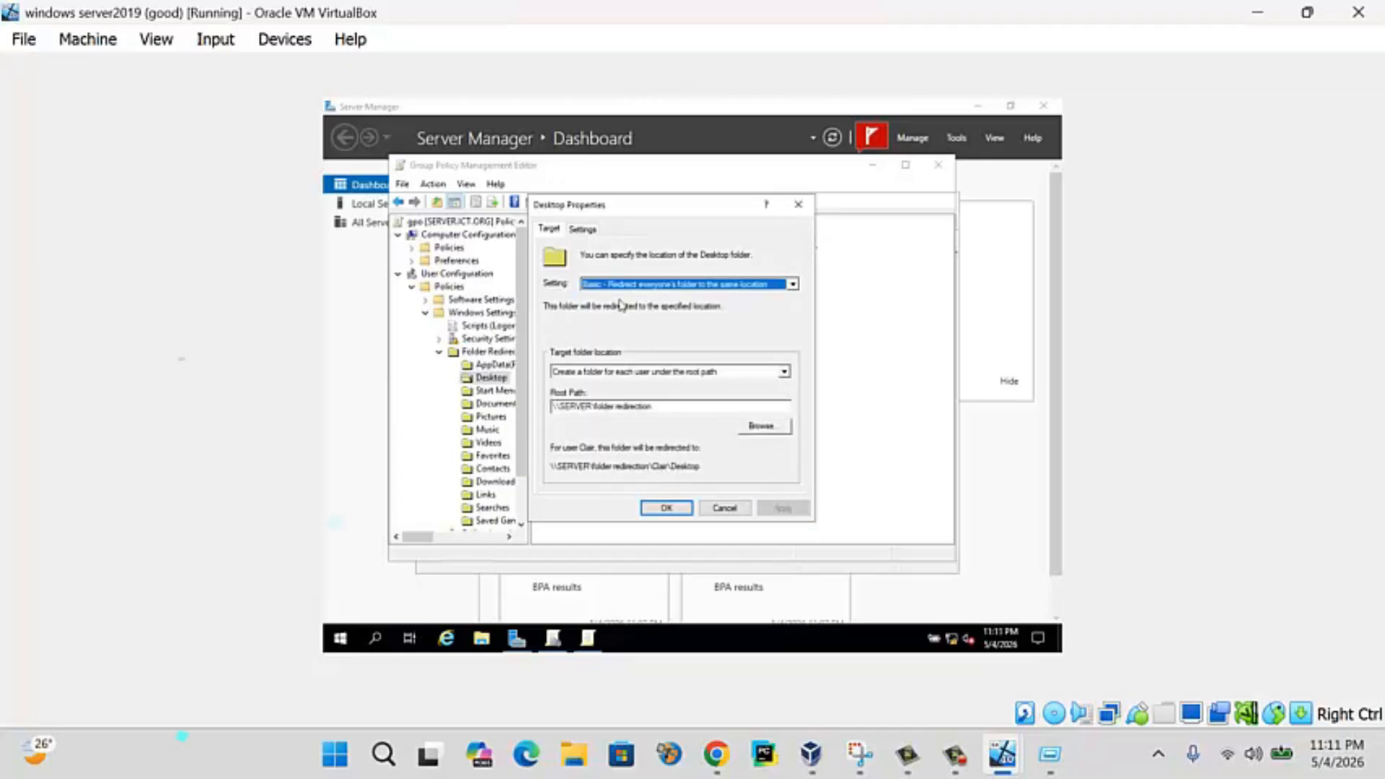
click(585, 231)
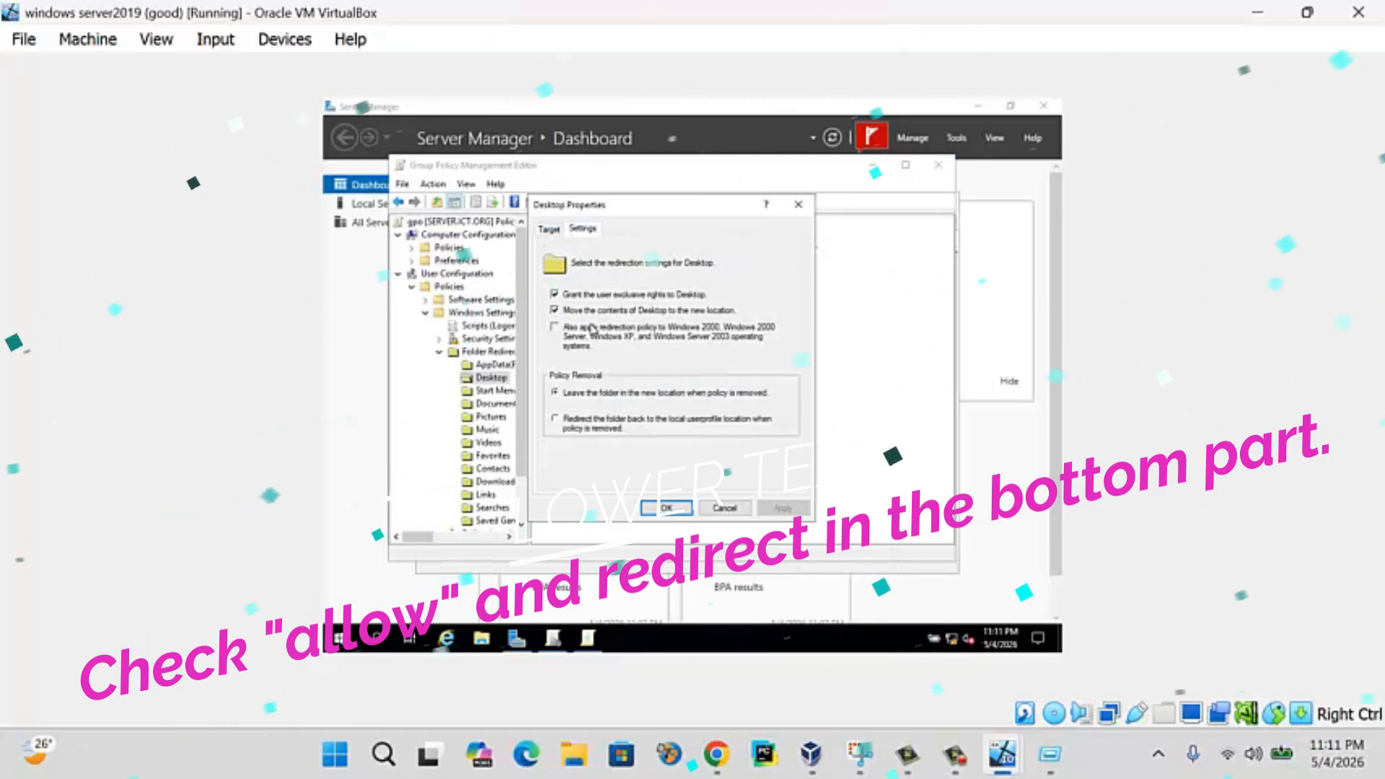
click(666, 508)
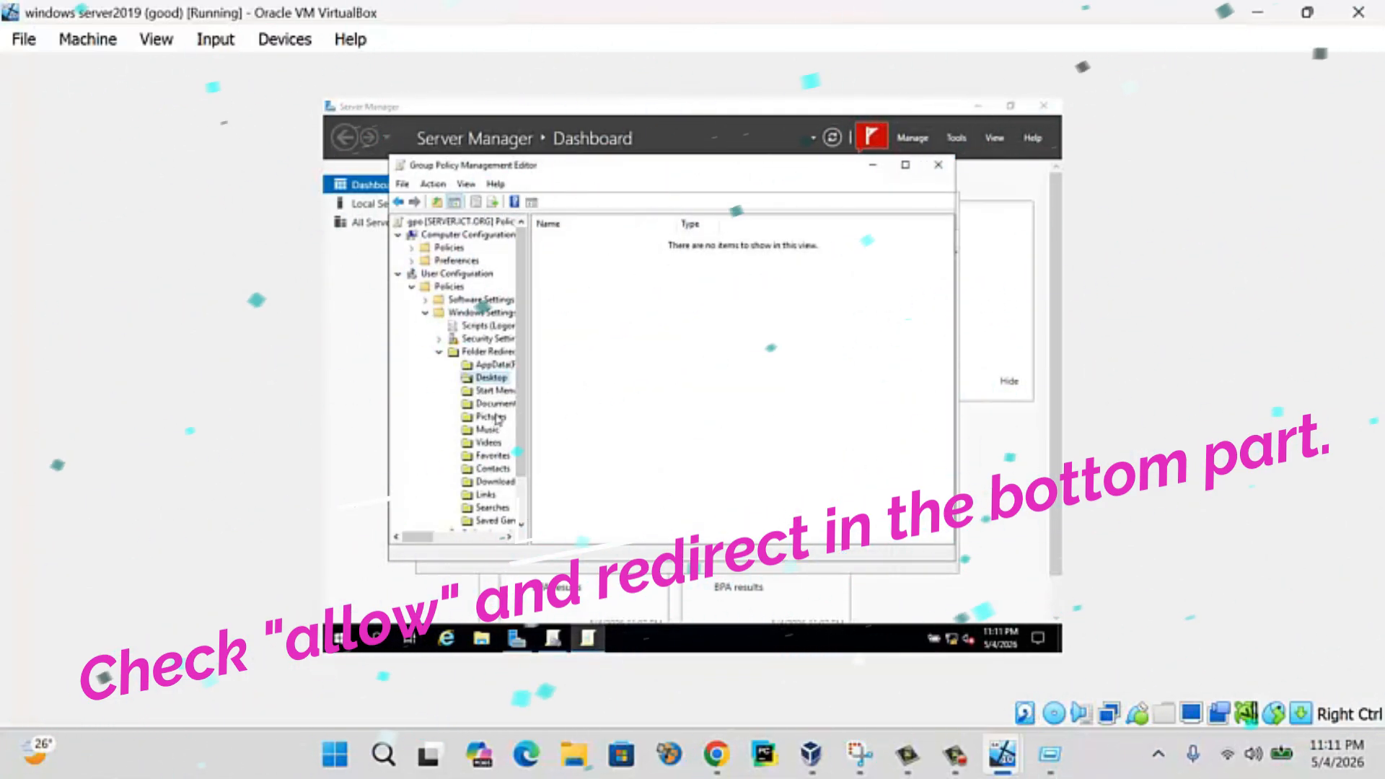
- Redirect Downloads with the Basic setting to the pasted root path, then widen the tree pane
right_click(496, 481)
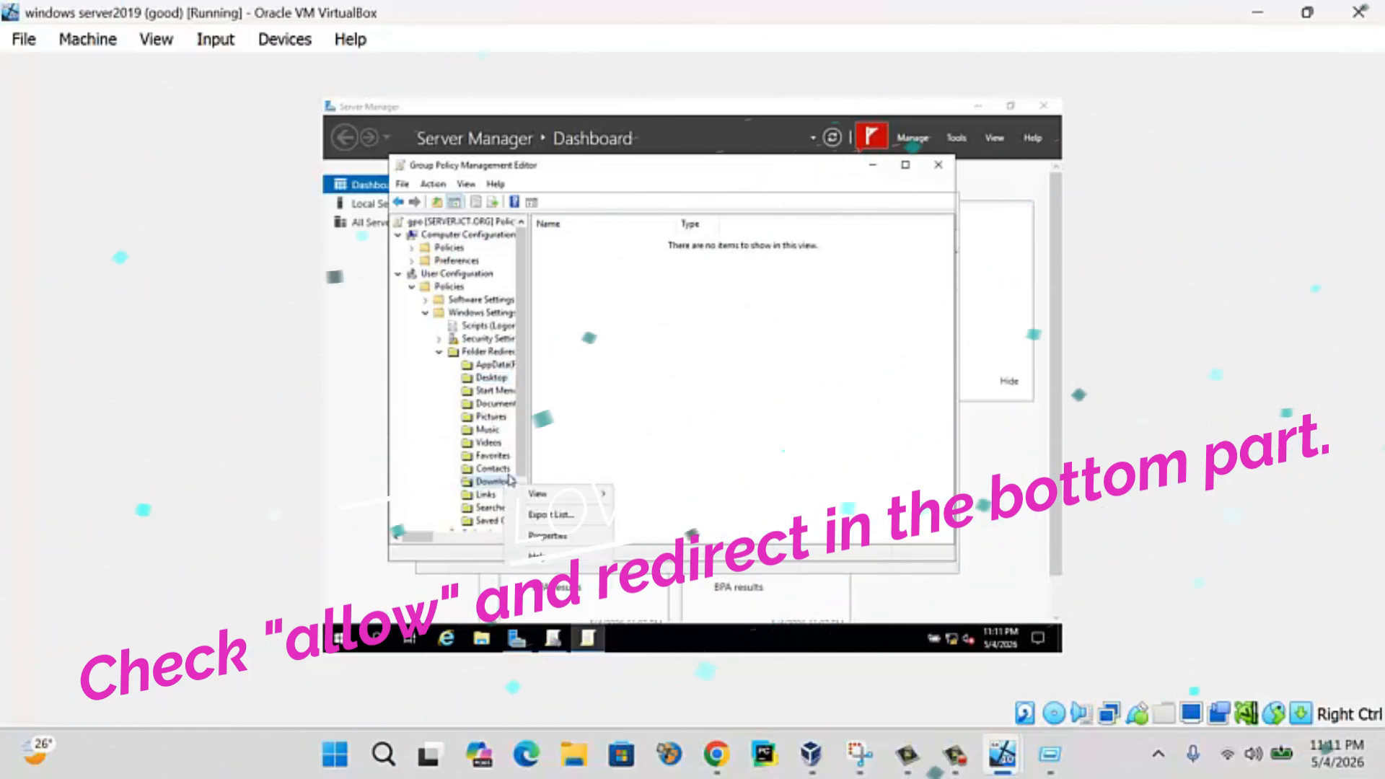
click(548, 535)
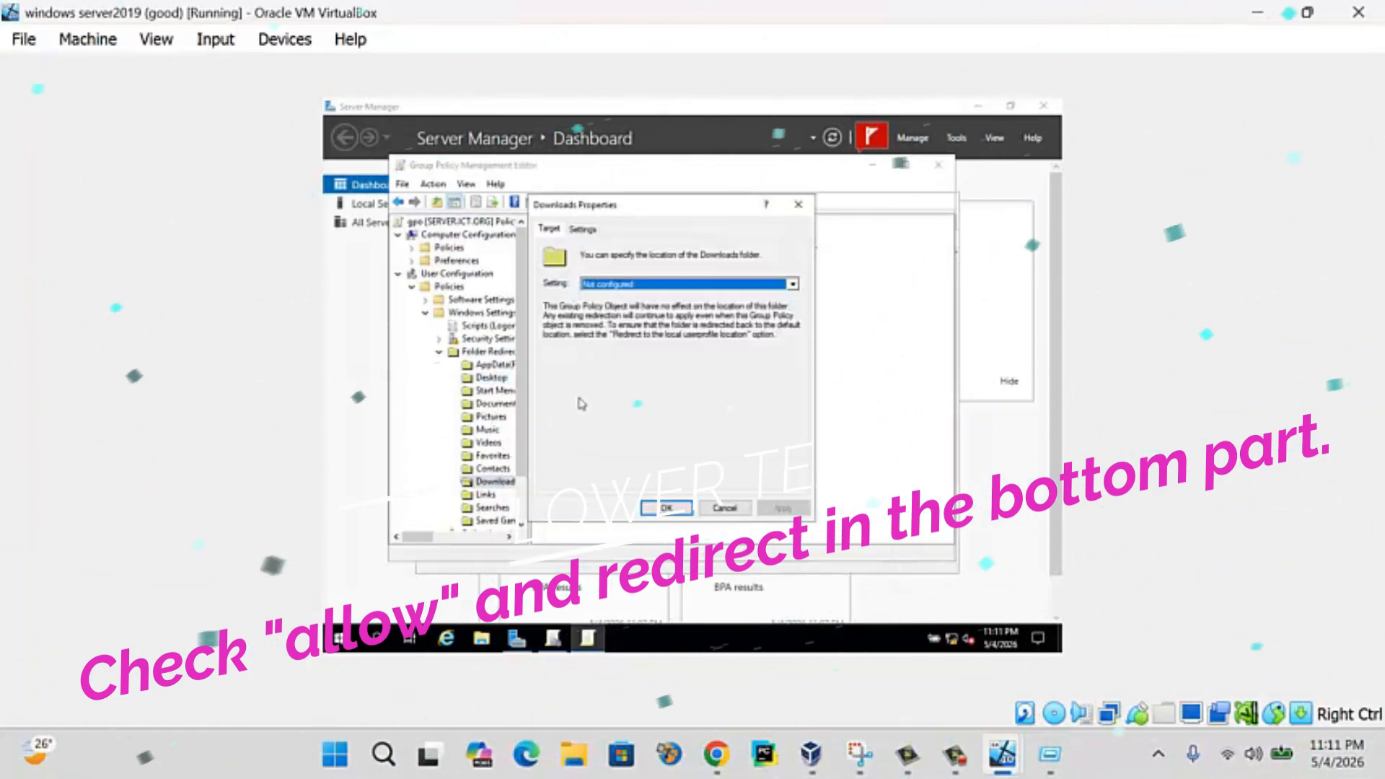
click(613, 285)
click(617, 297)
click(603, 406)
text(\\SERVER\folder redirection)
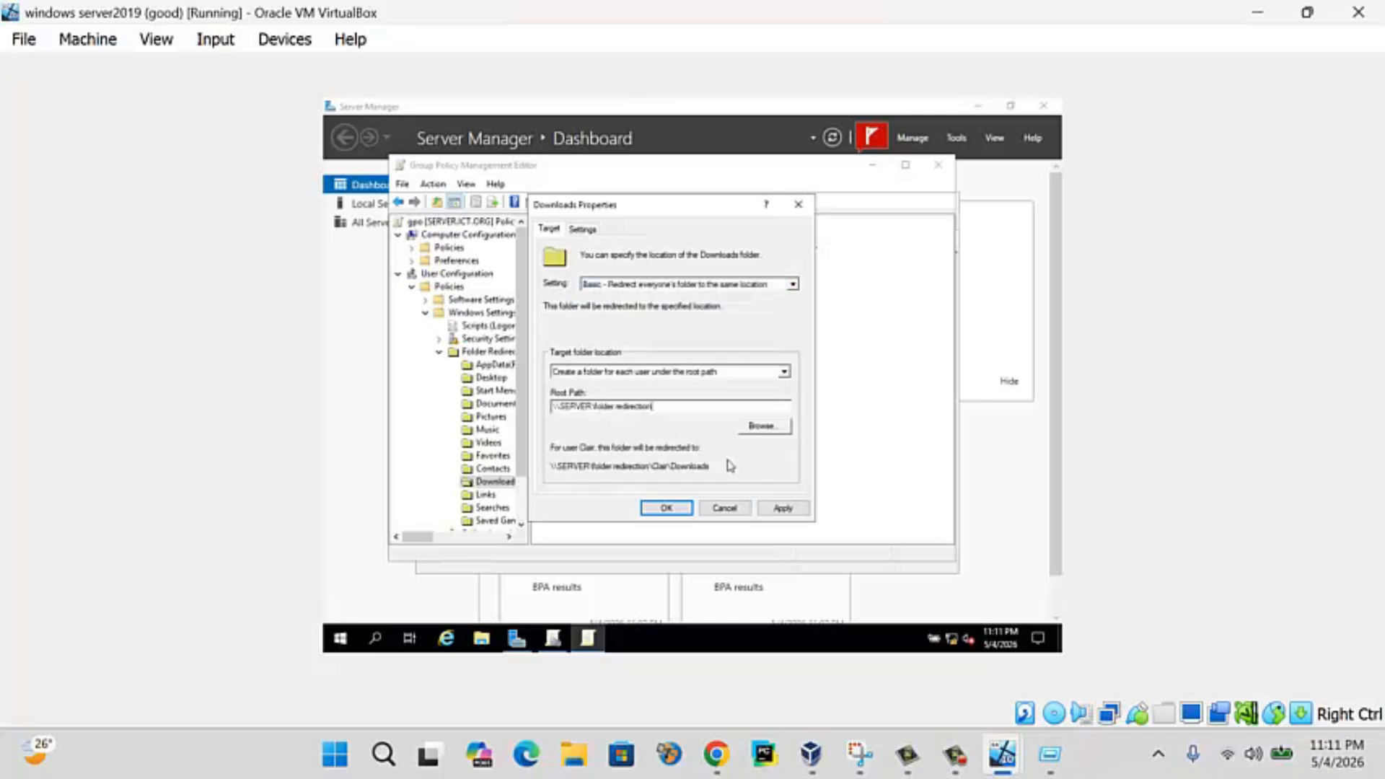
click(784, 506)
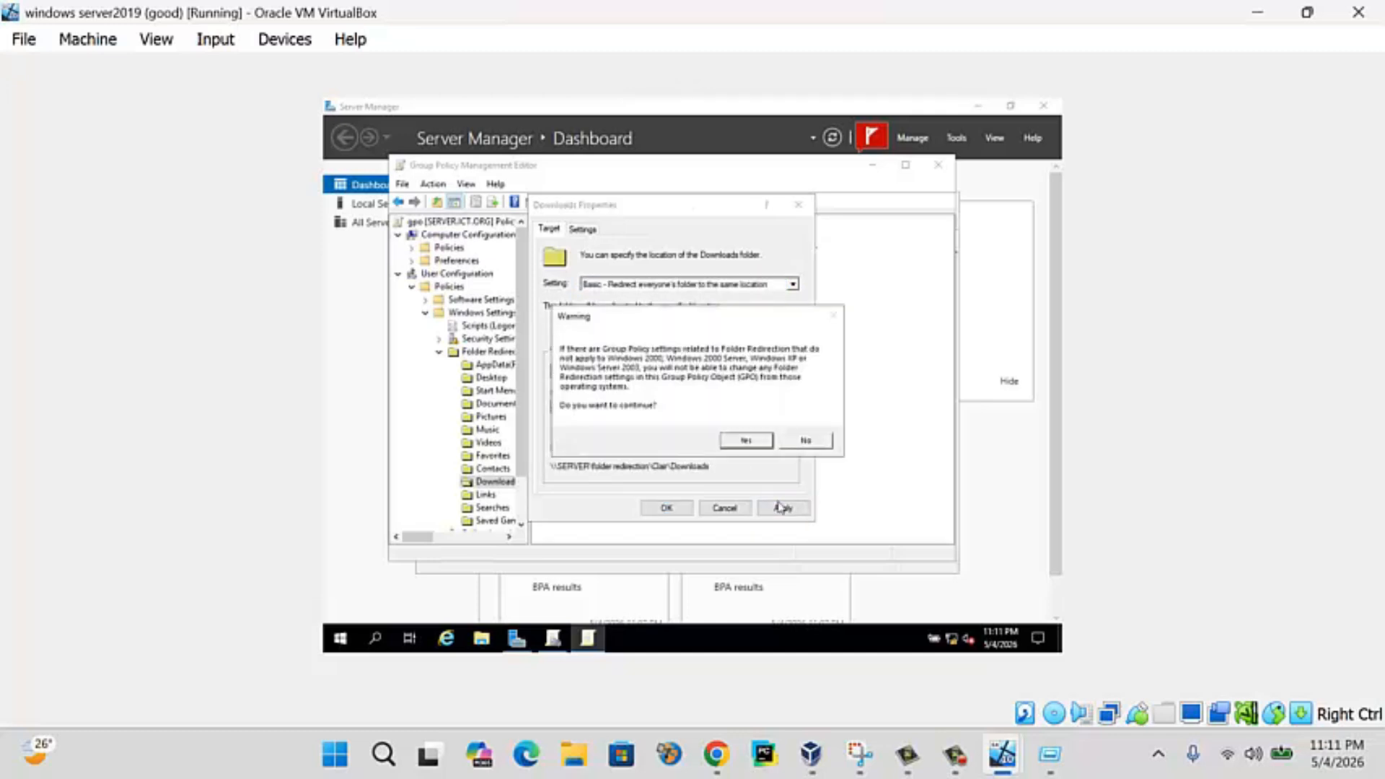
click(744, 440)
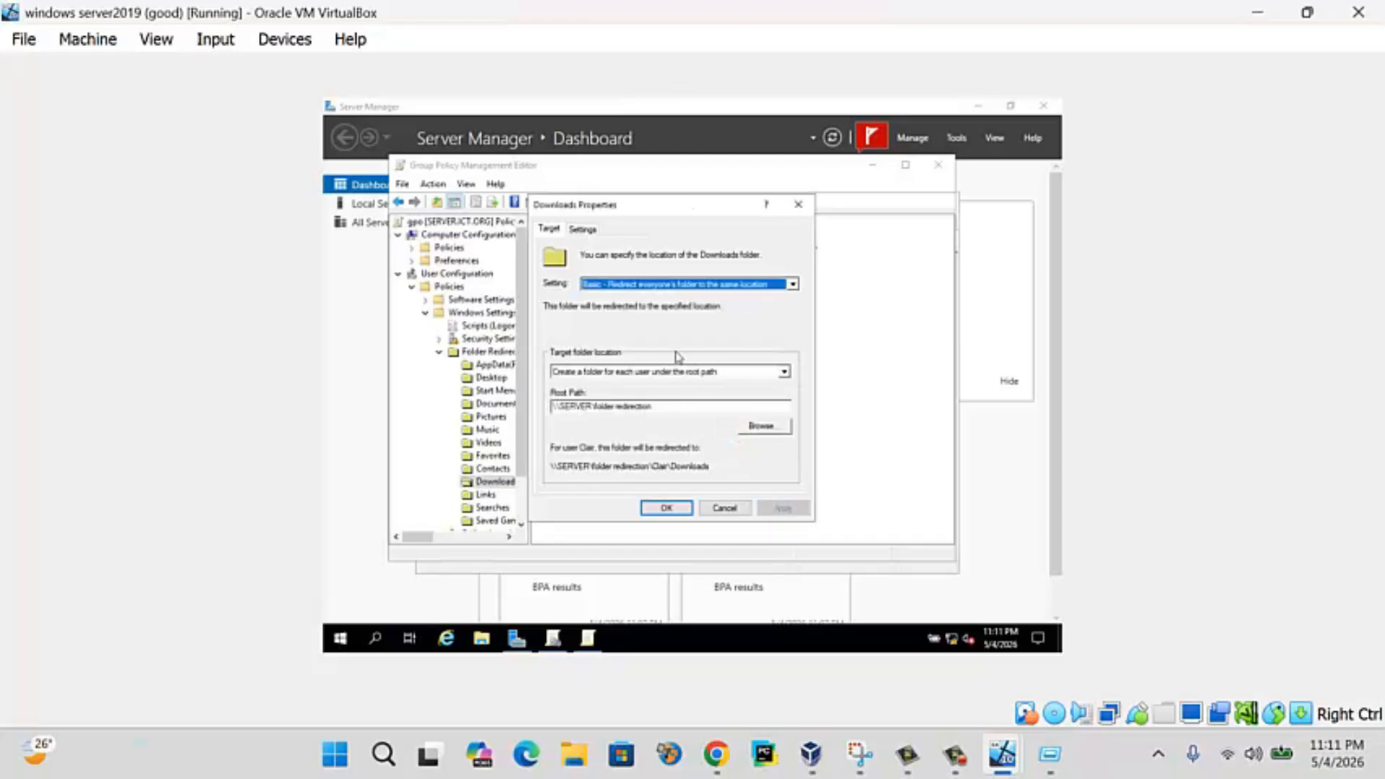
click(582, 229)
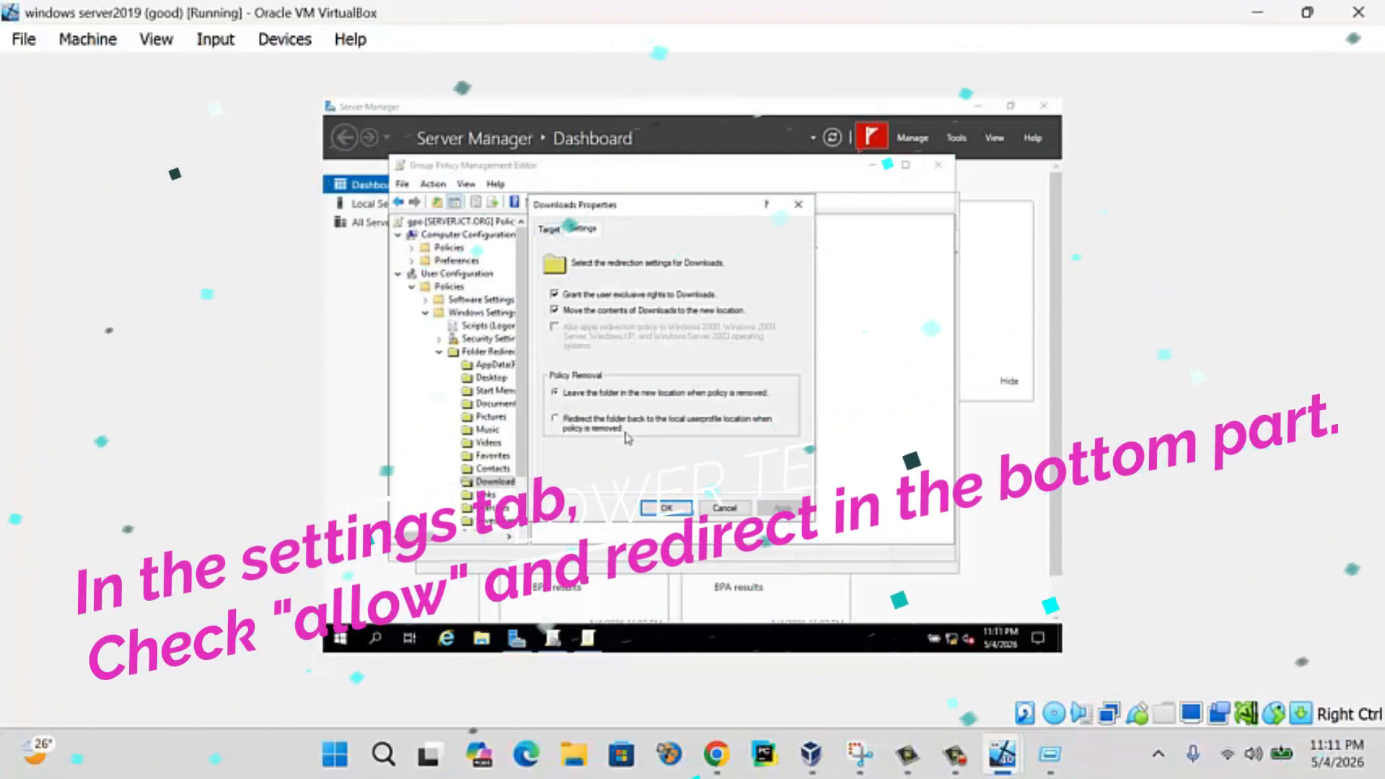
click(665, 508)
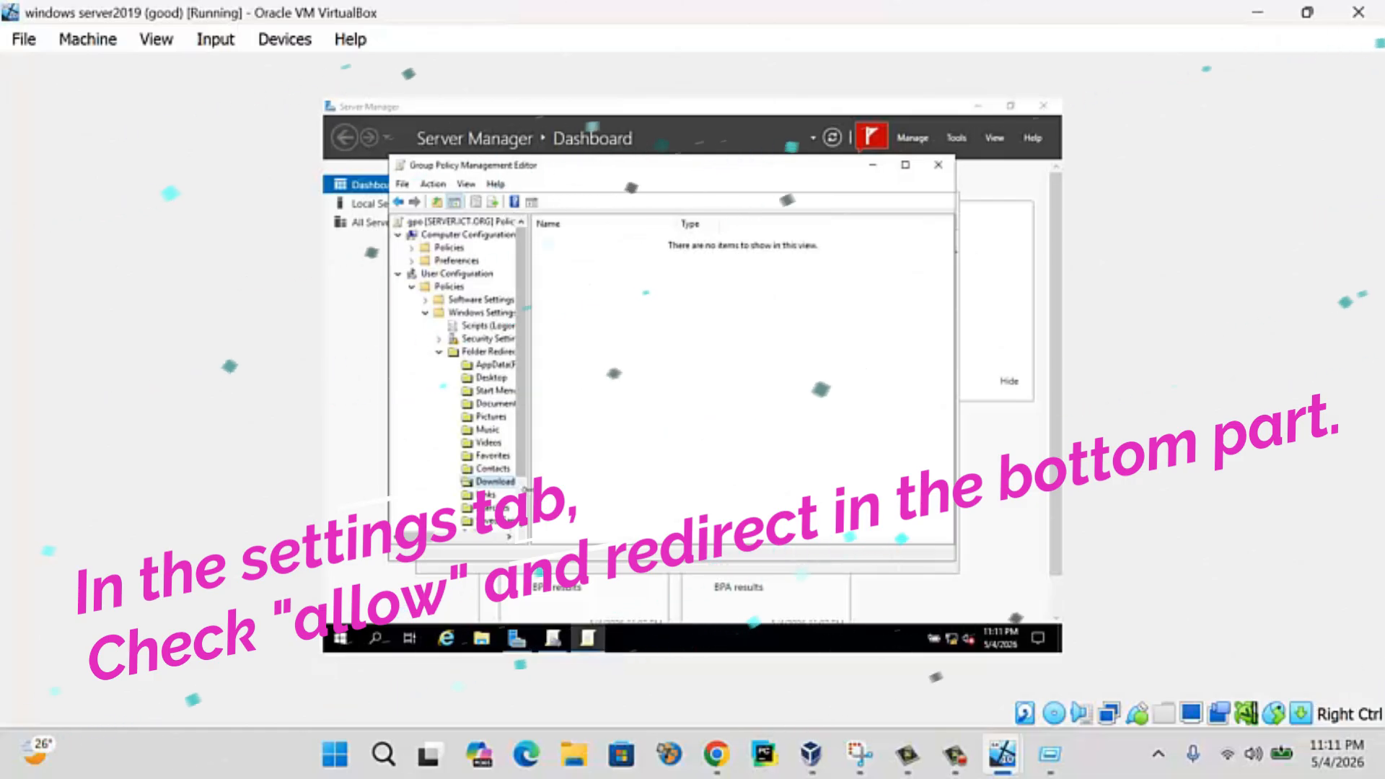
drag(530, 495, 579, 494)
scroll(526, 477, down, 2)
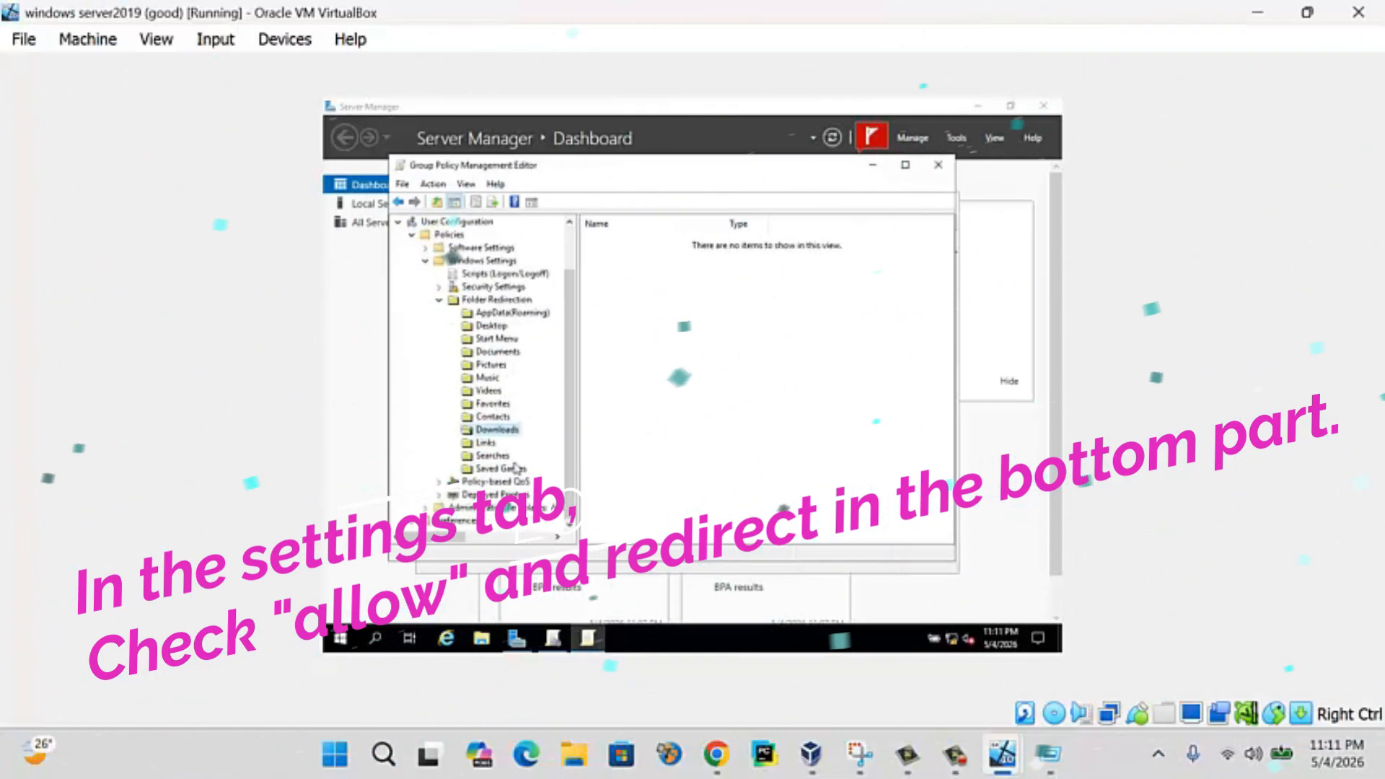
- Set Documents redirection to Basic and paste \\SERVER\folder redirection as its root path
click(496, 326)
right_click(501, 350)
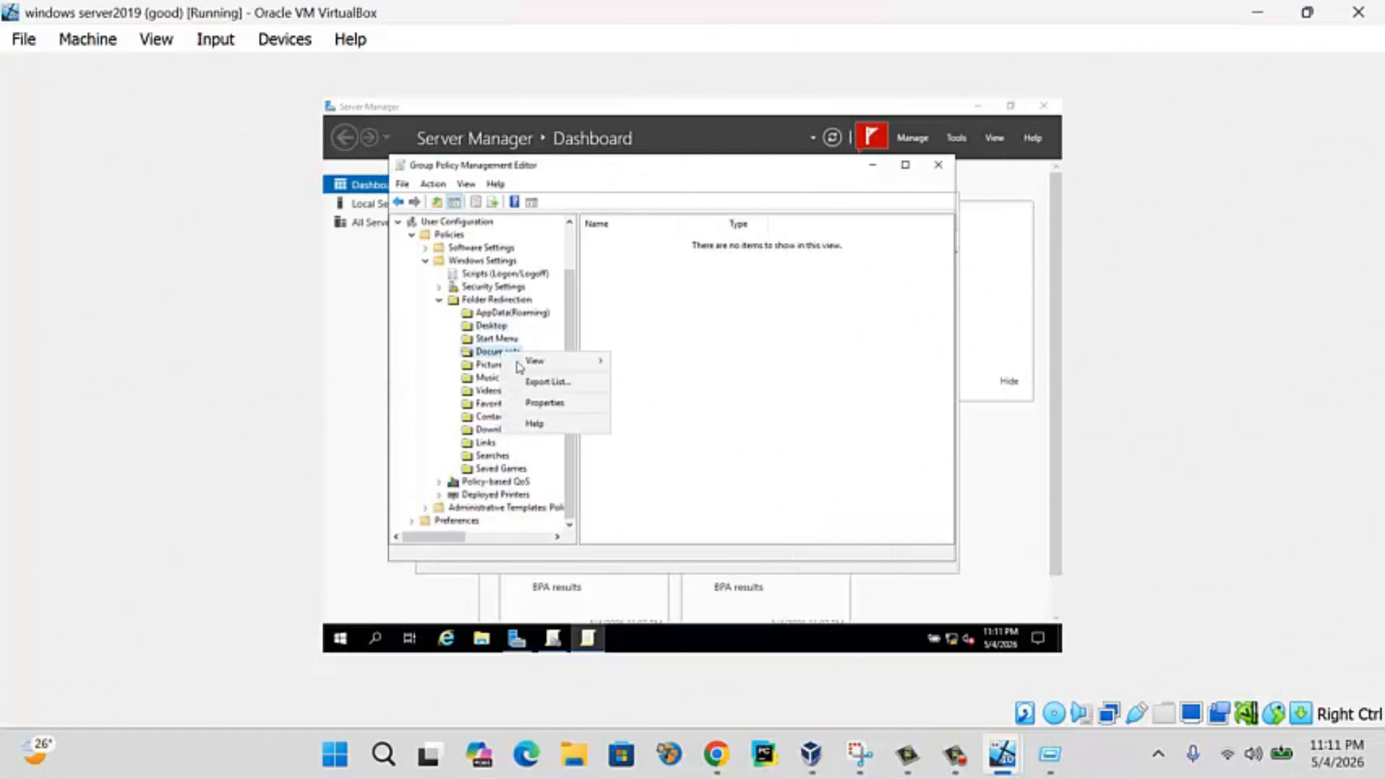
click(486, 359)
right_click(486, 354)
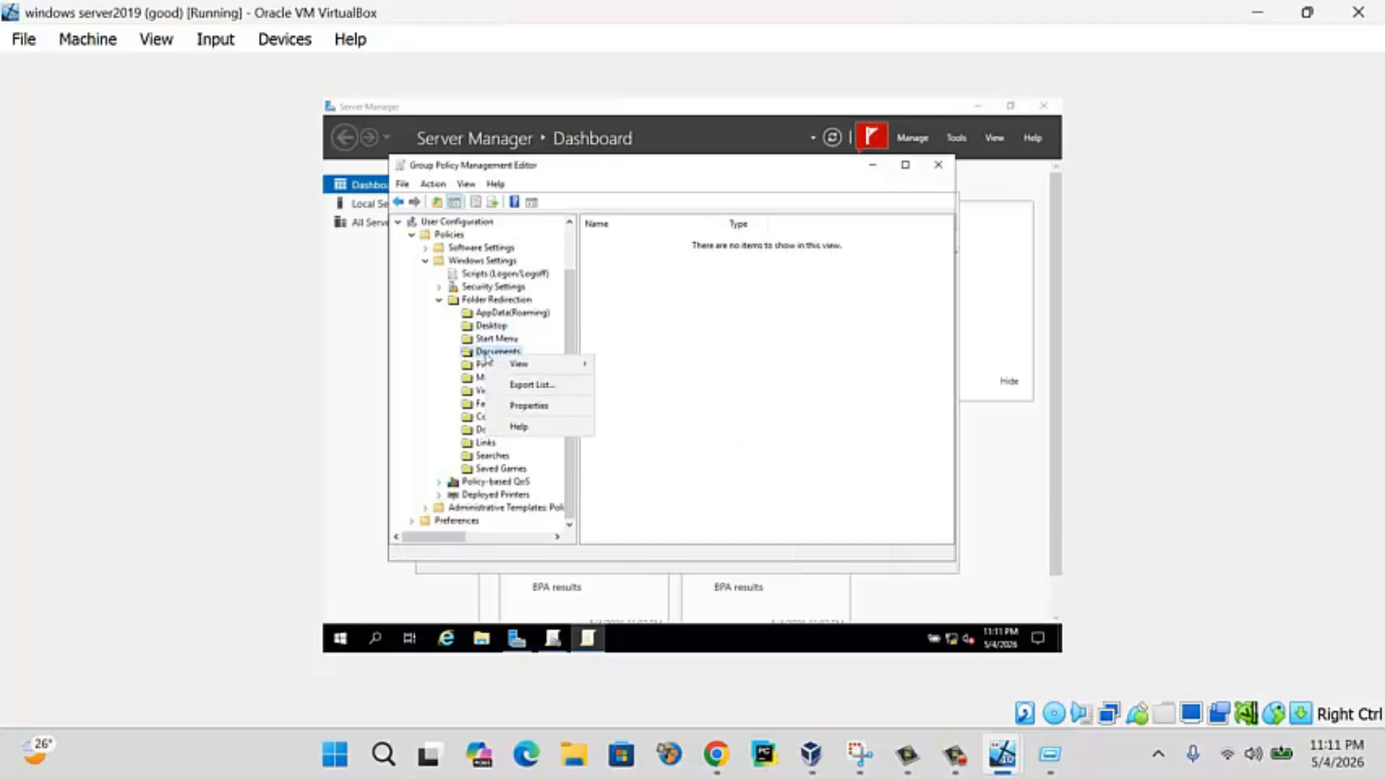
click(529, 408)
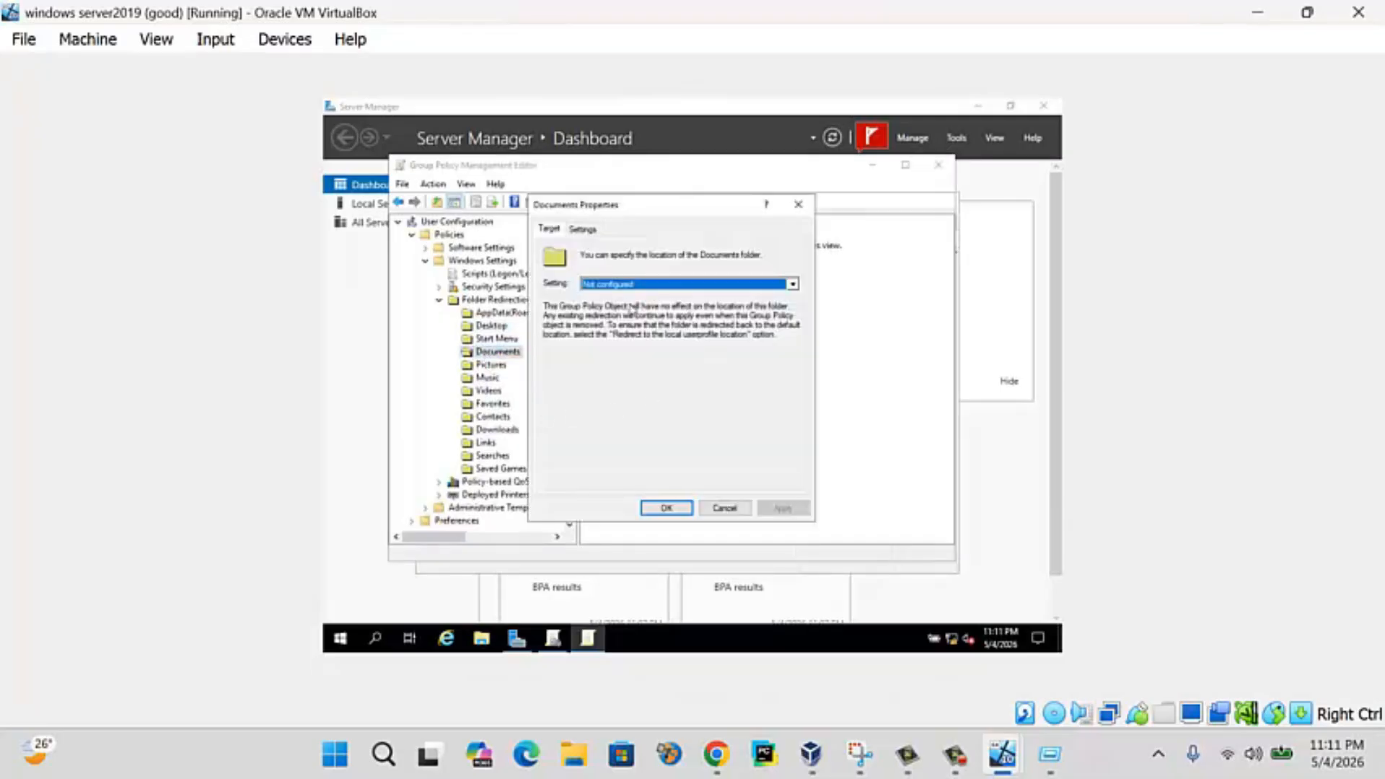
click(631, 286)
click(650, 305)
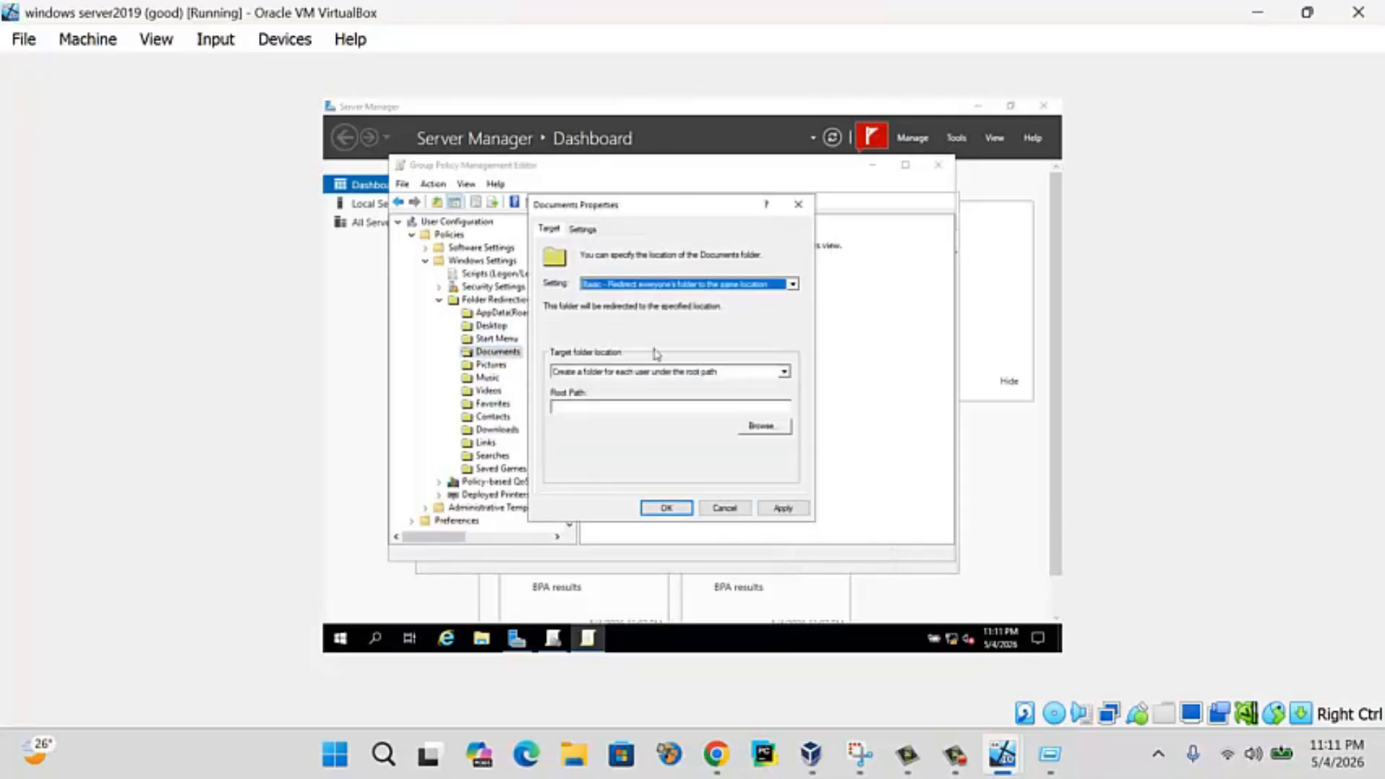
click(673, 406)
text(\\SERVER\folder redirection)
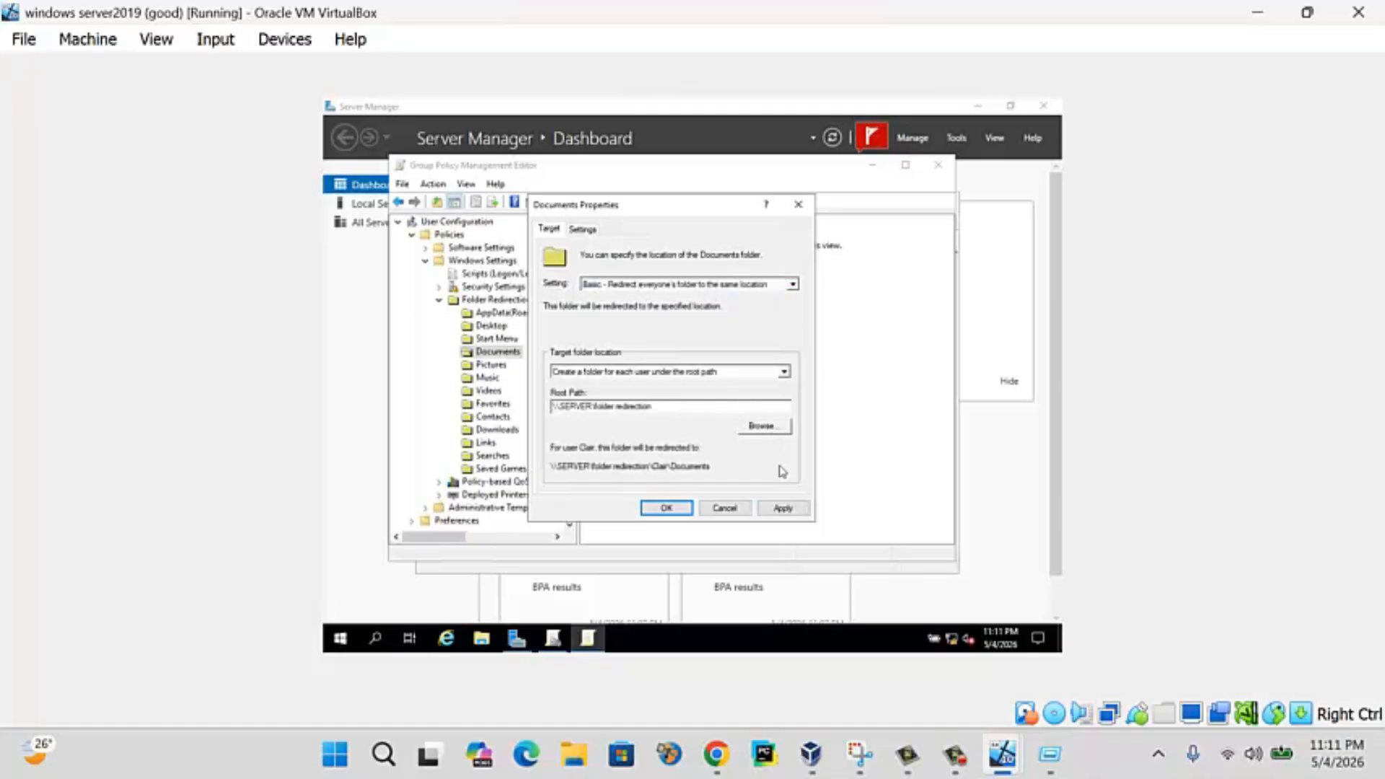
- Apply the Documents redirection, accept the warning, and close the policy editor
click(792, 509)
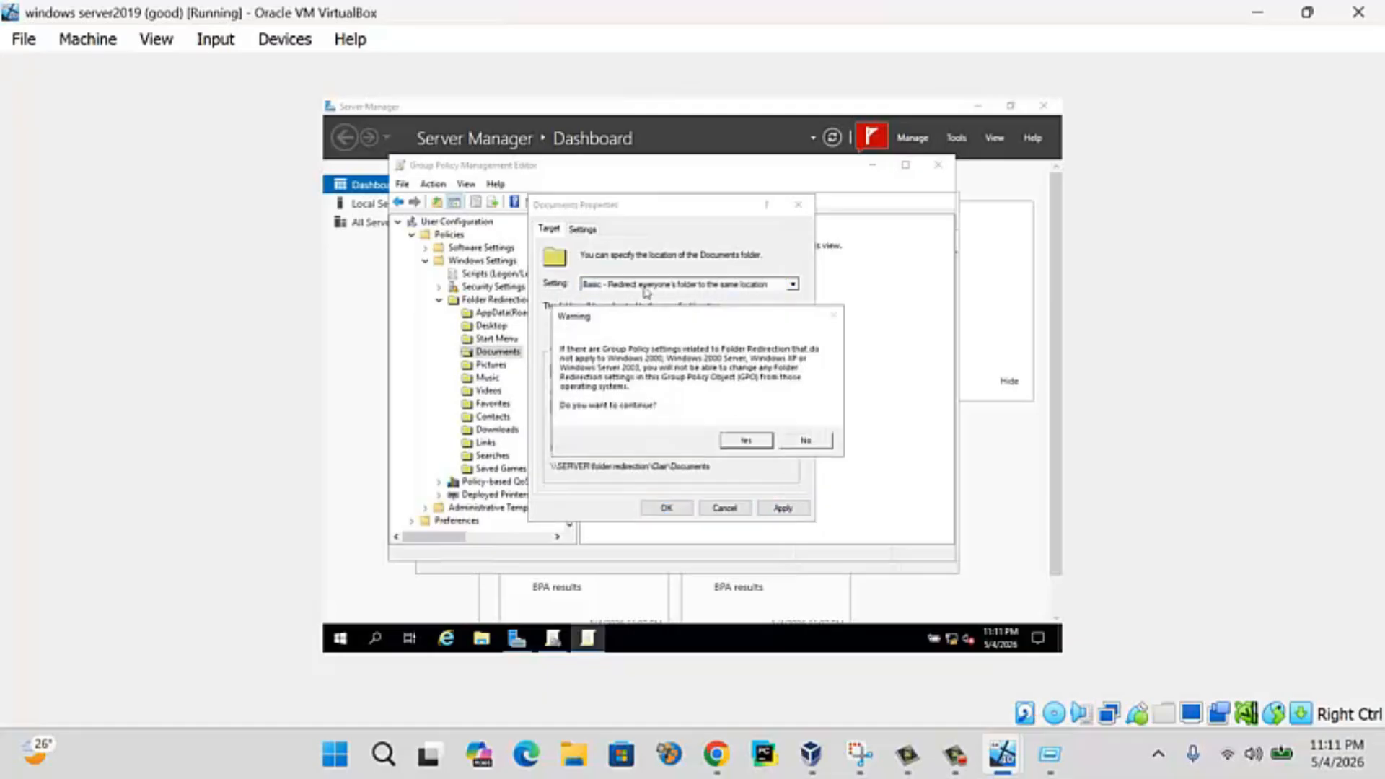
click(803, 440)
click(582, 228)
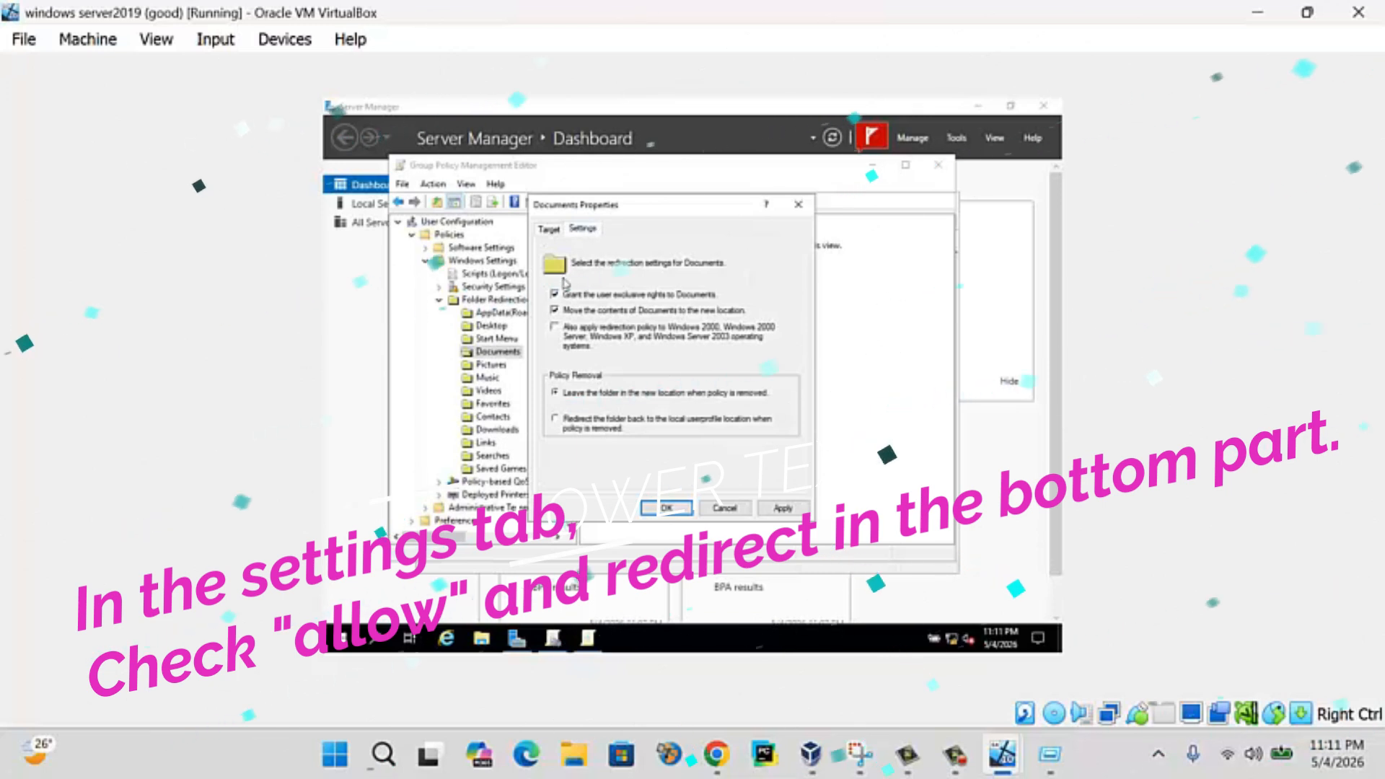
click(548, 229)
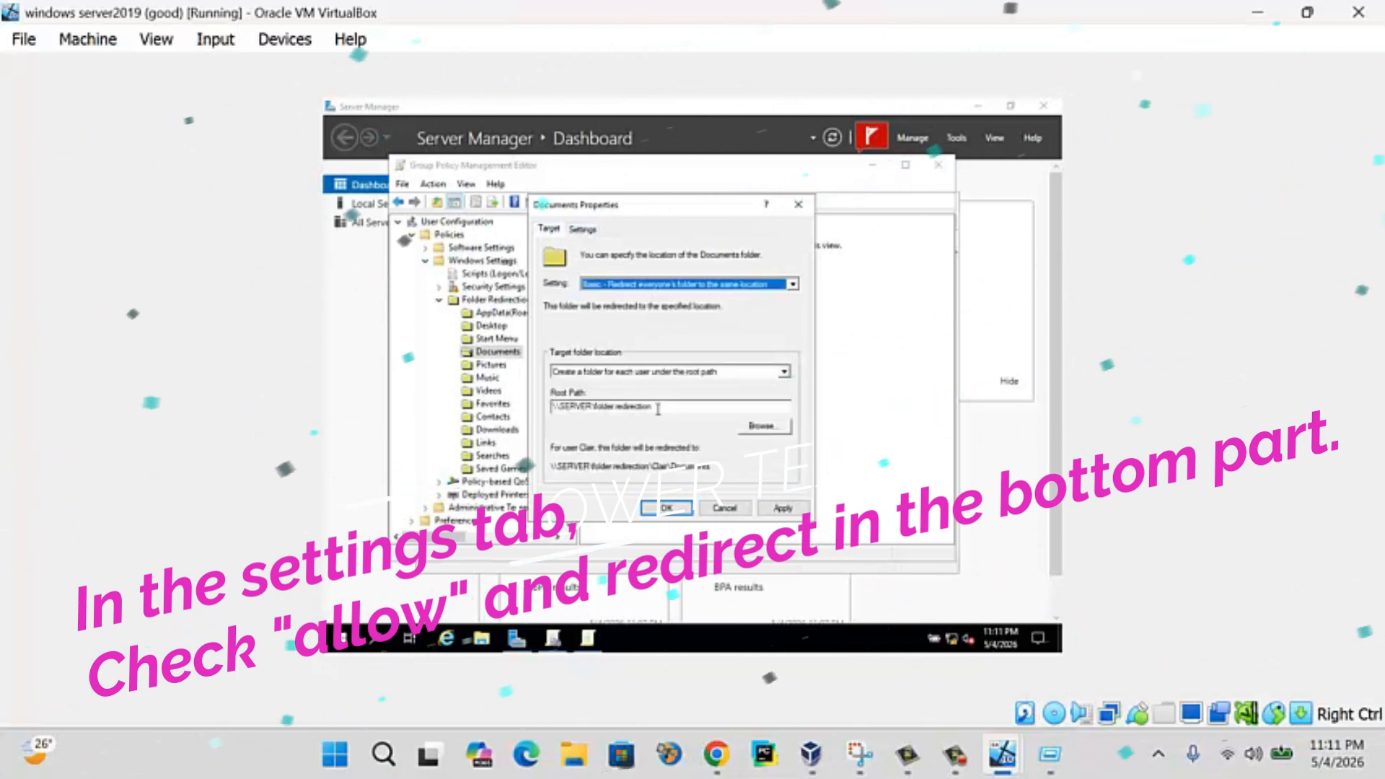
click(780, 509)
click(750, 440)
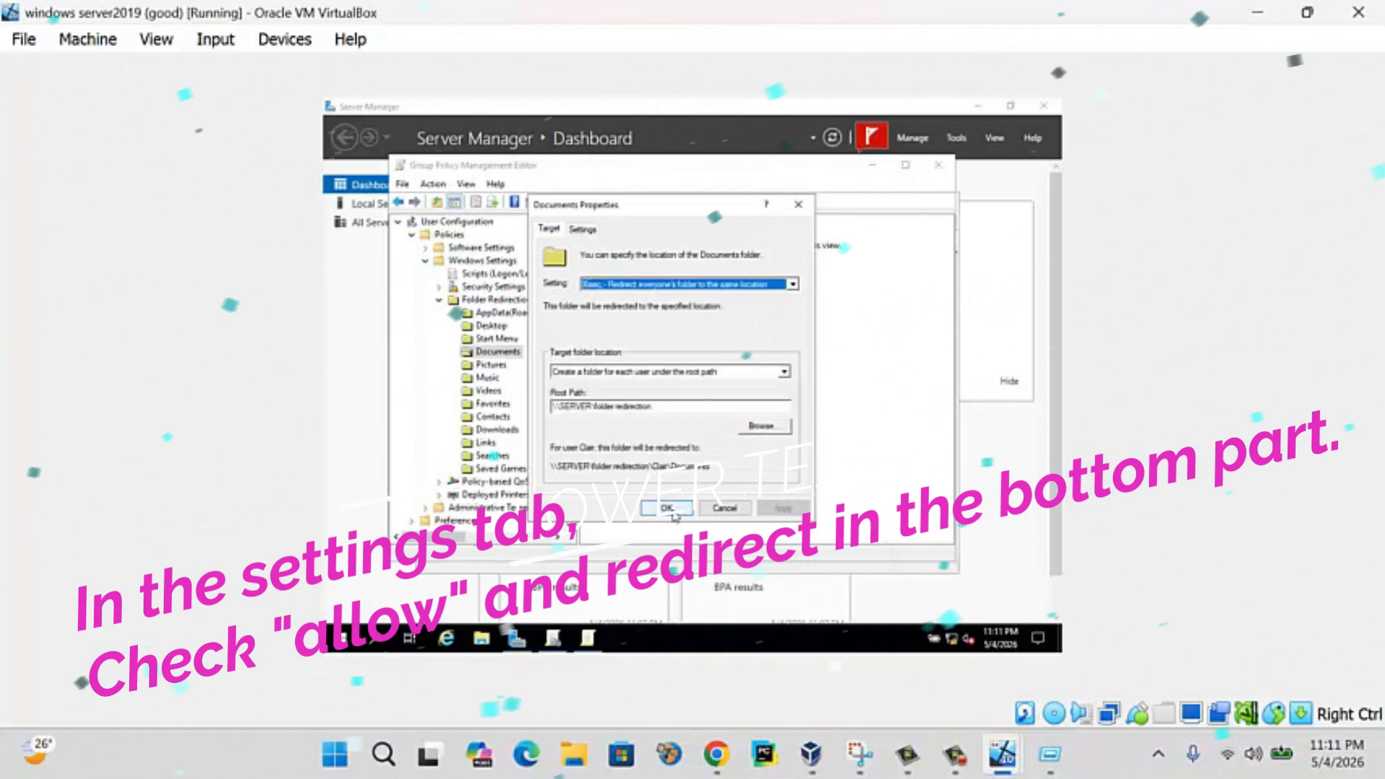
click(668, 509)
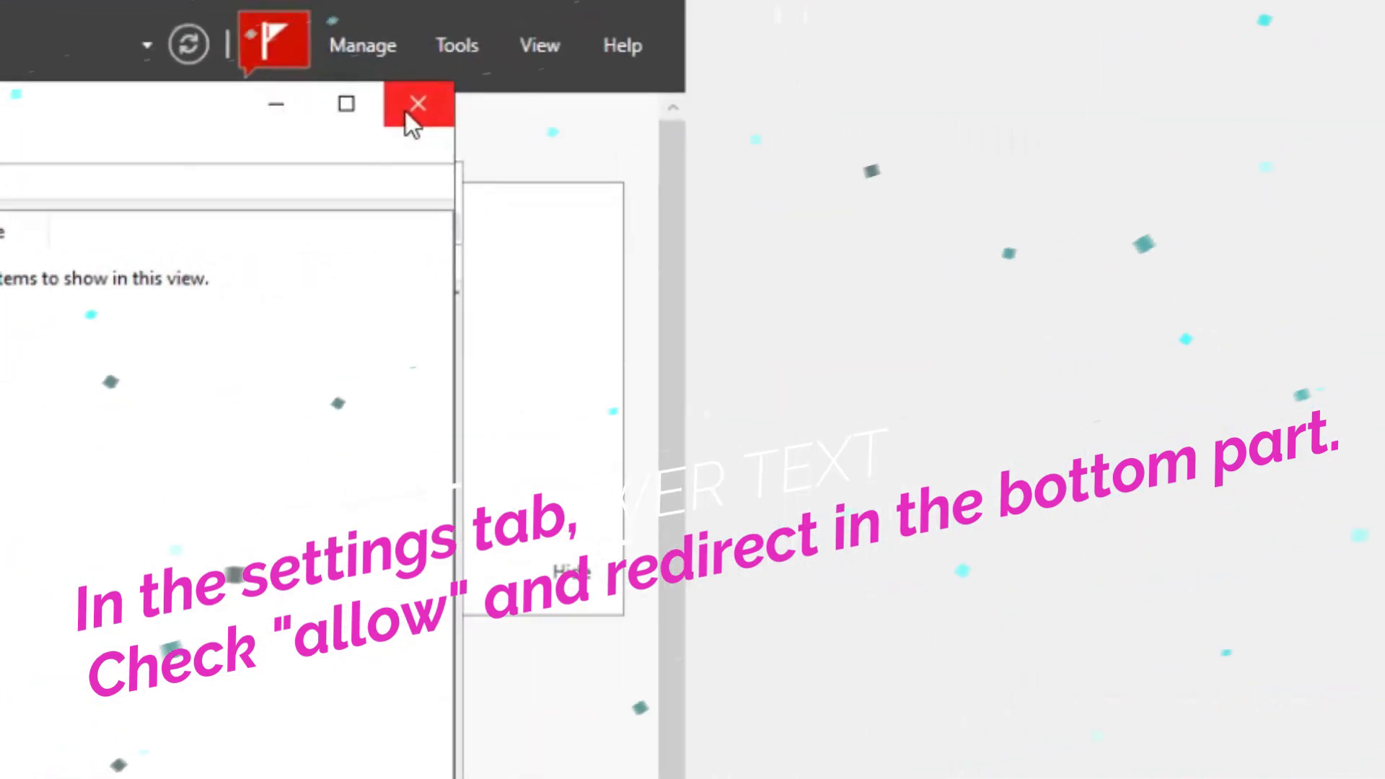
click(938, 164)
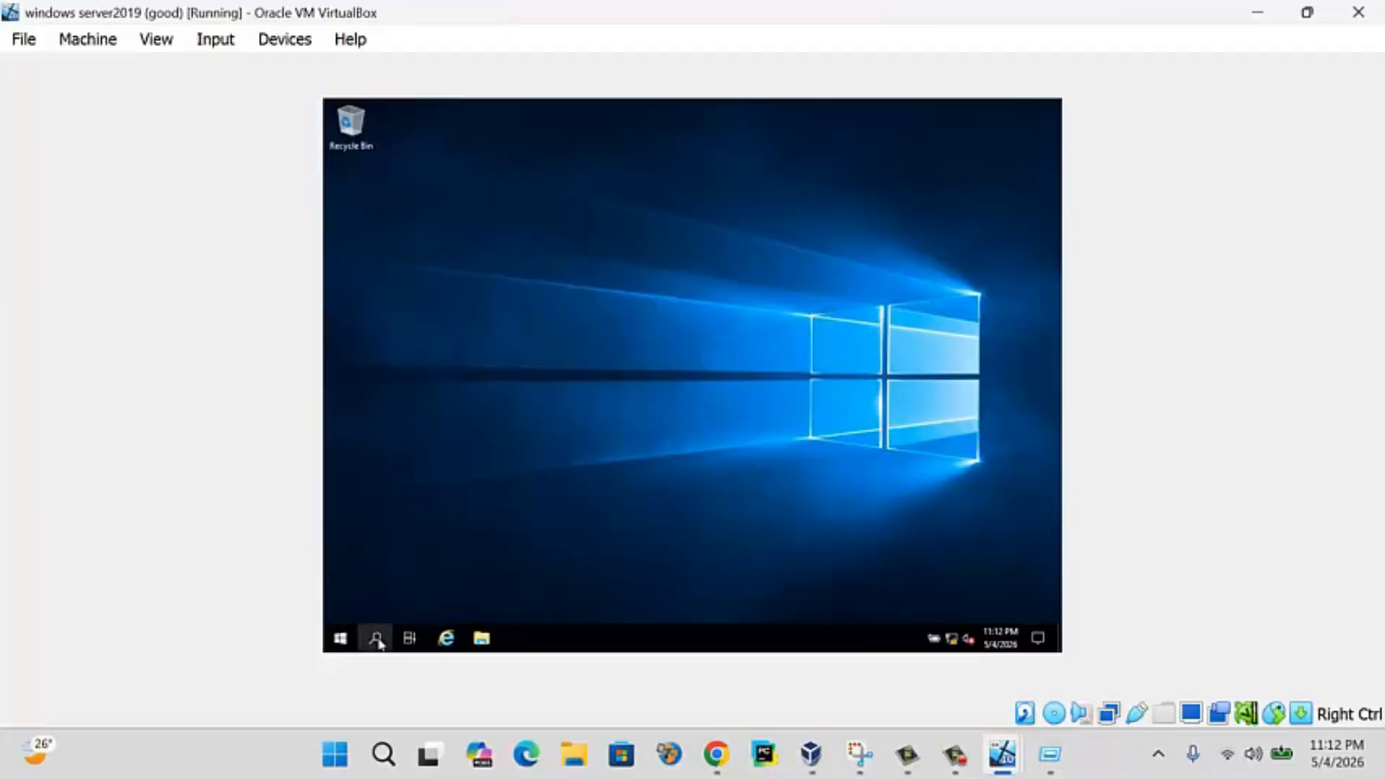
- Run Command Prompt as administrator via 'cmd' search, then choose Other user on the Windows 10 client
click(375, 637)
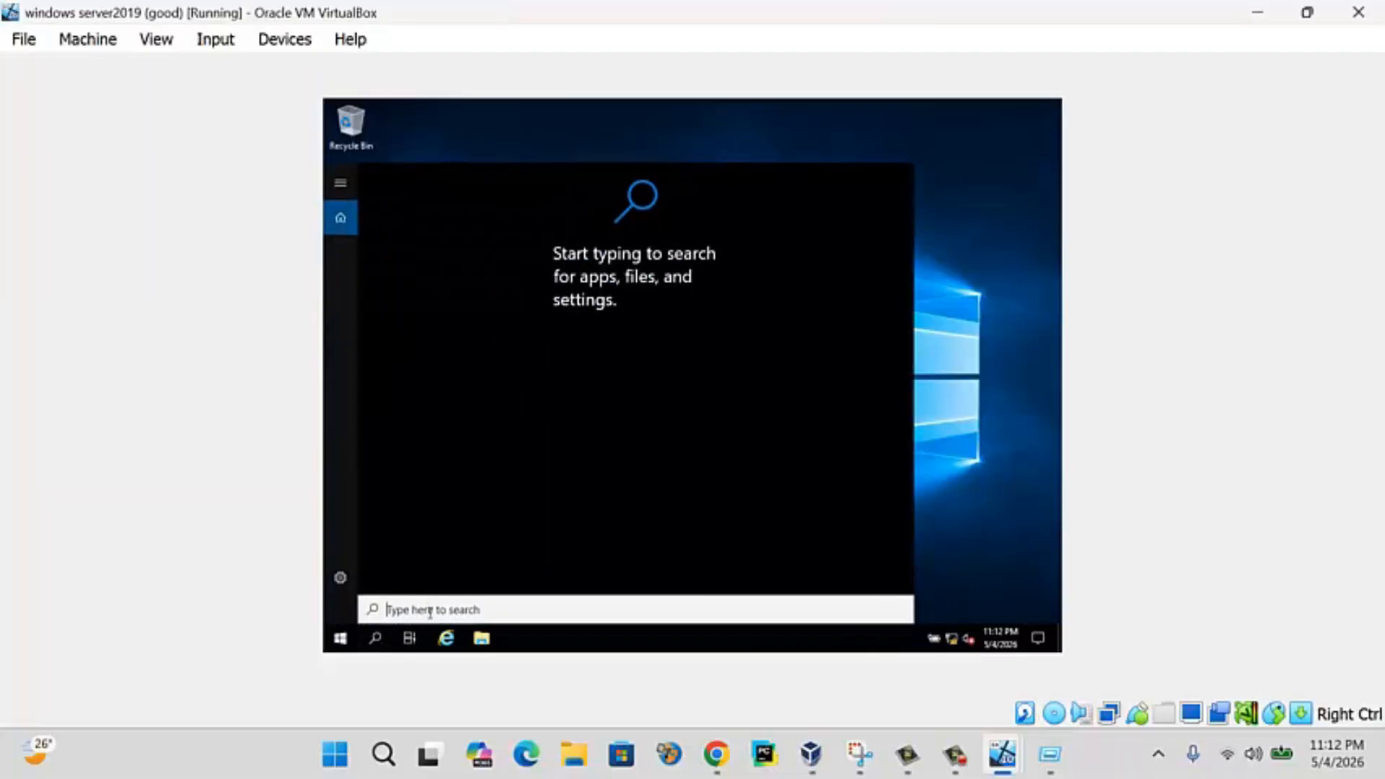
text(cmd)
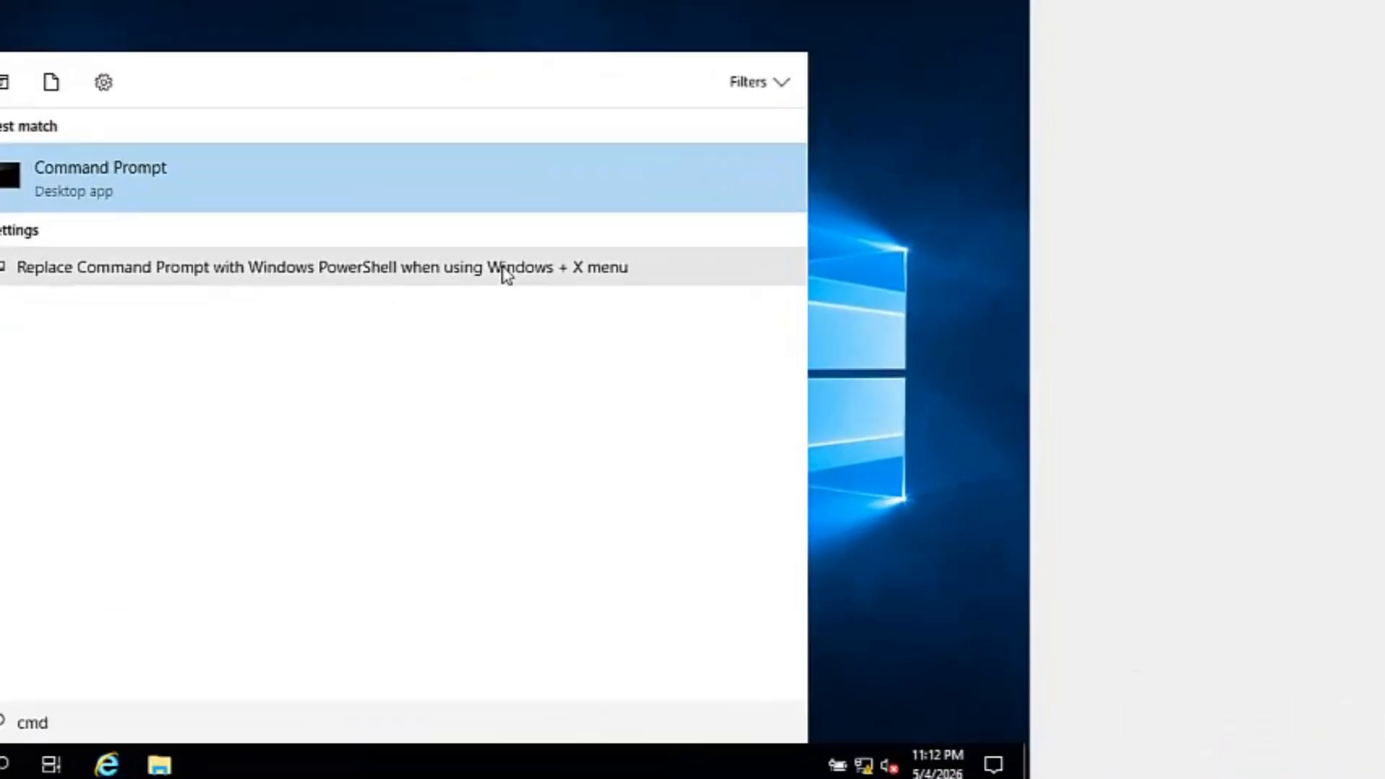
right_click(144, 120)
click(218, 150)
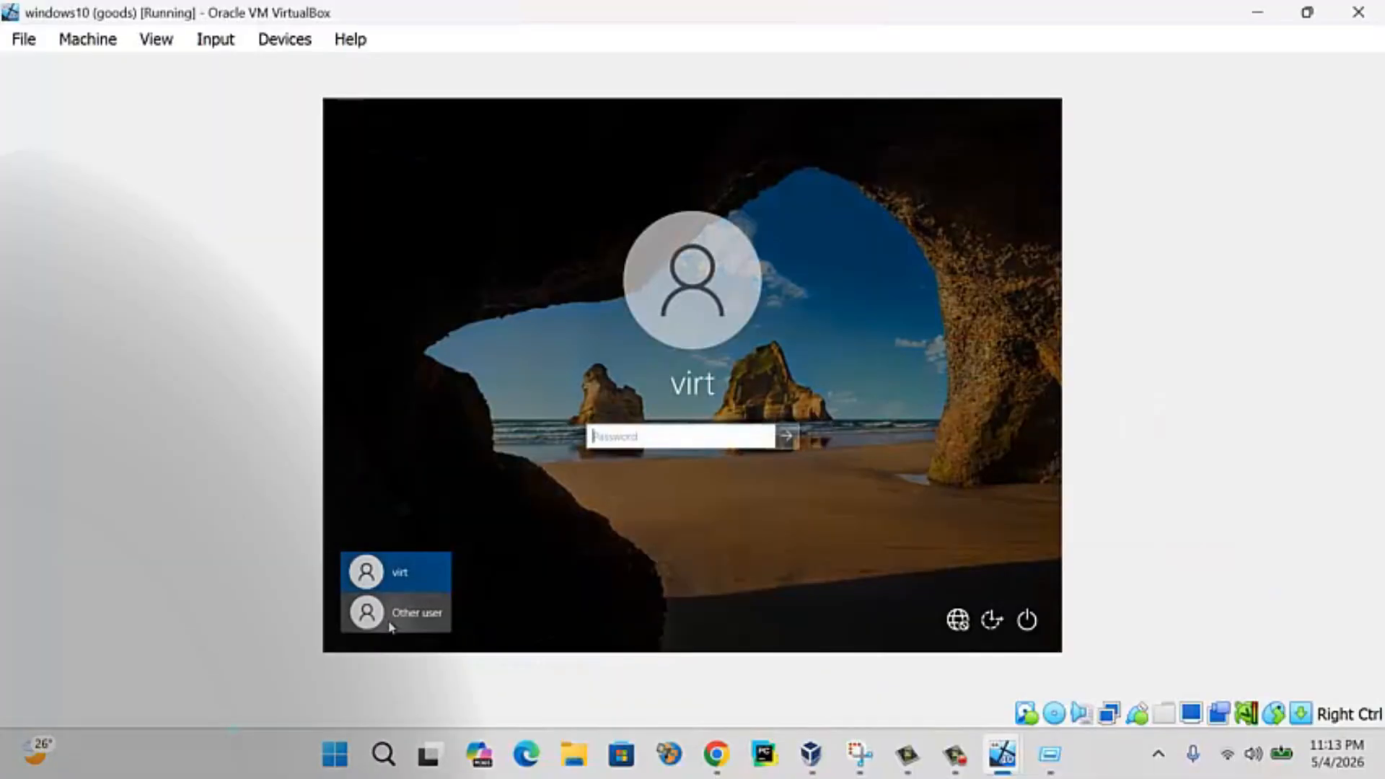
click(396, 612)
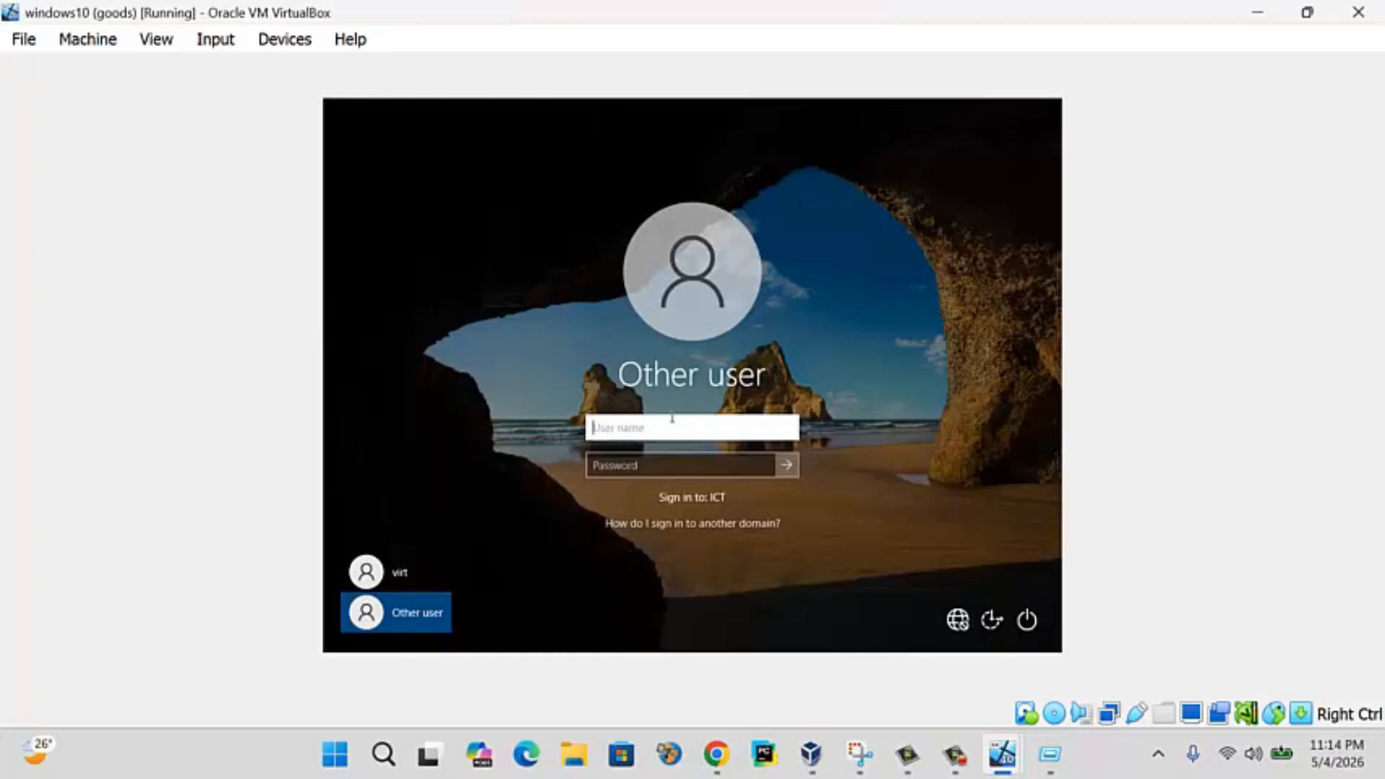
- Sign in to the Windows 10 client with the new domain user's name and password
text(r)
key(Tab)
text(********)
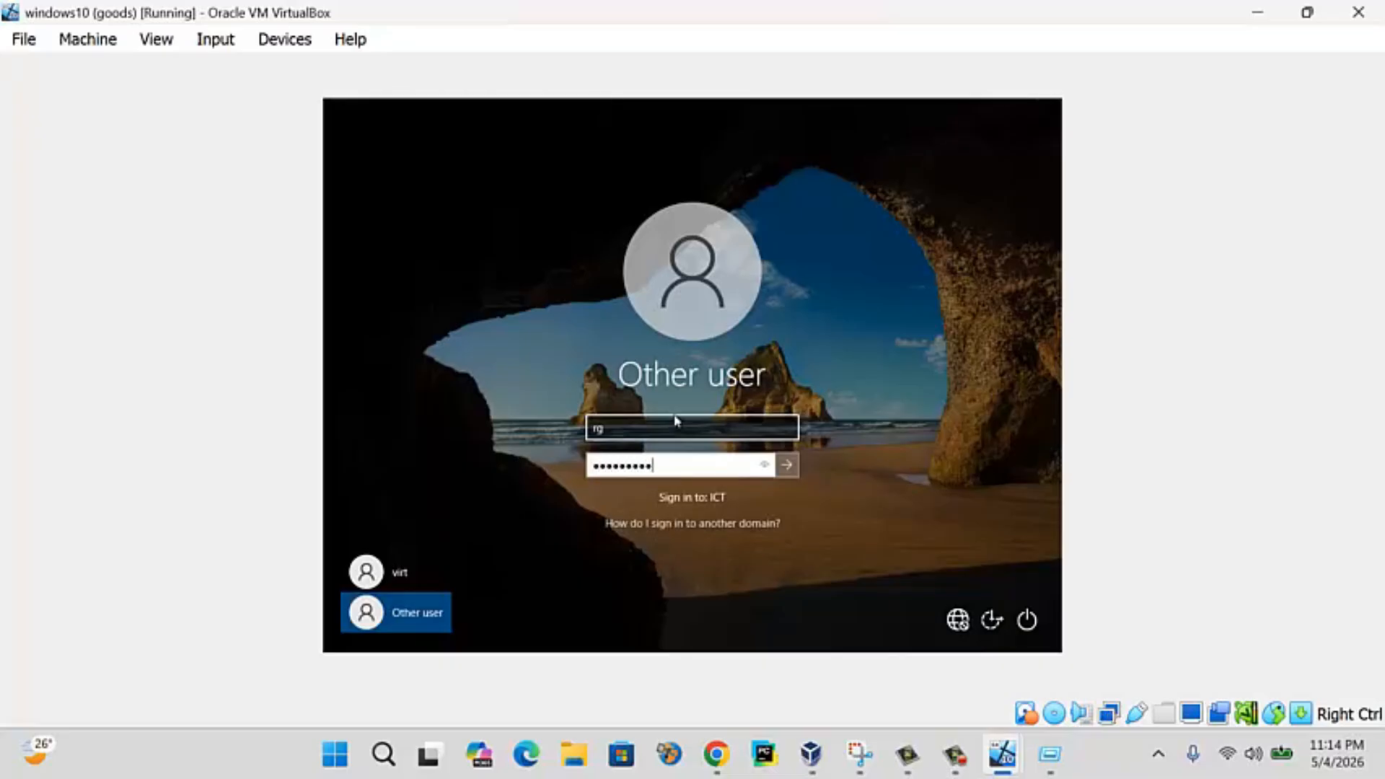
key(Return)
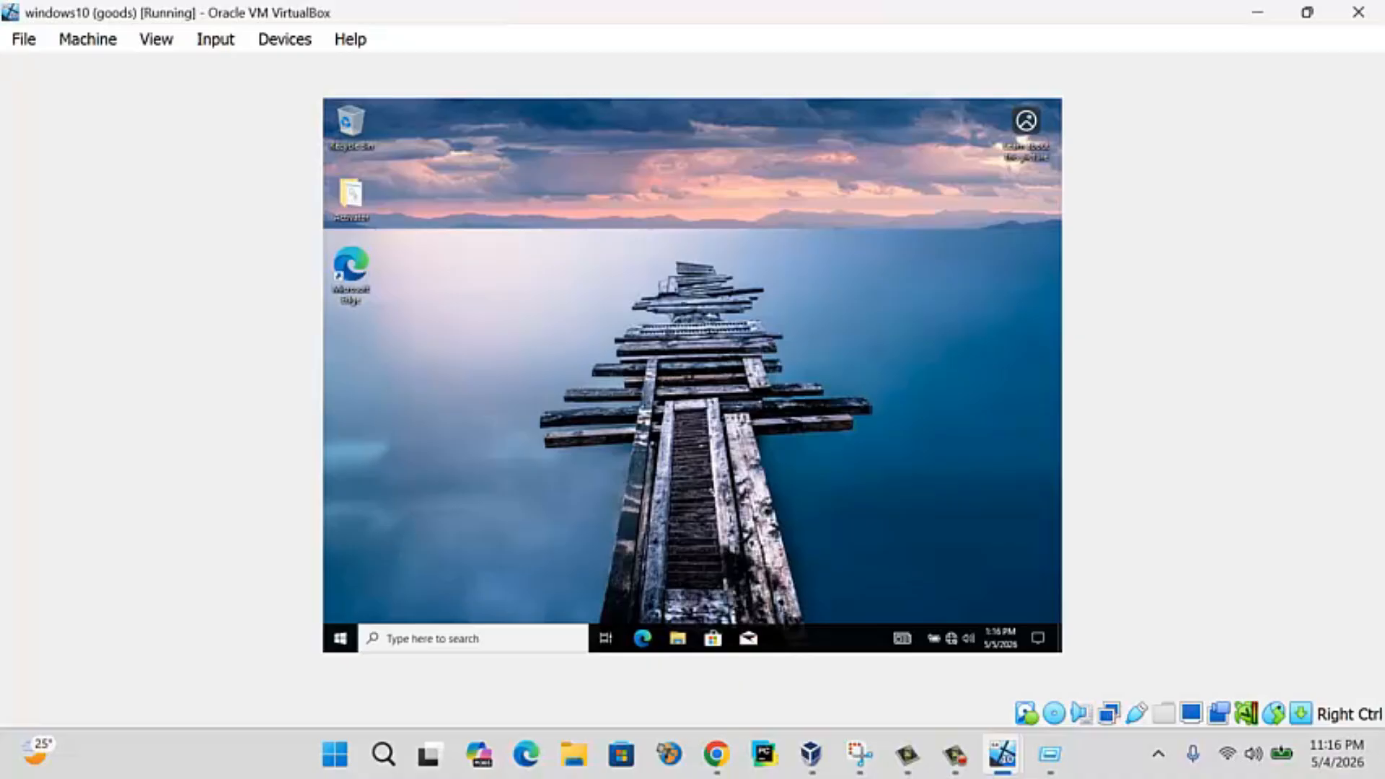
right_click(551, 208)
click(600, 247)
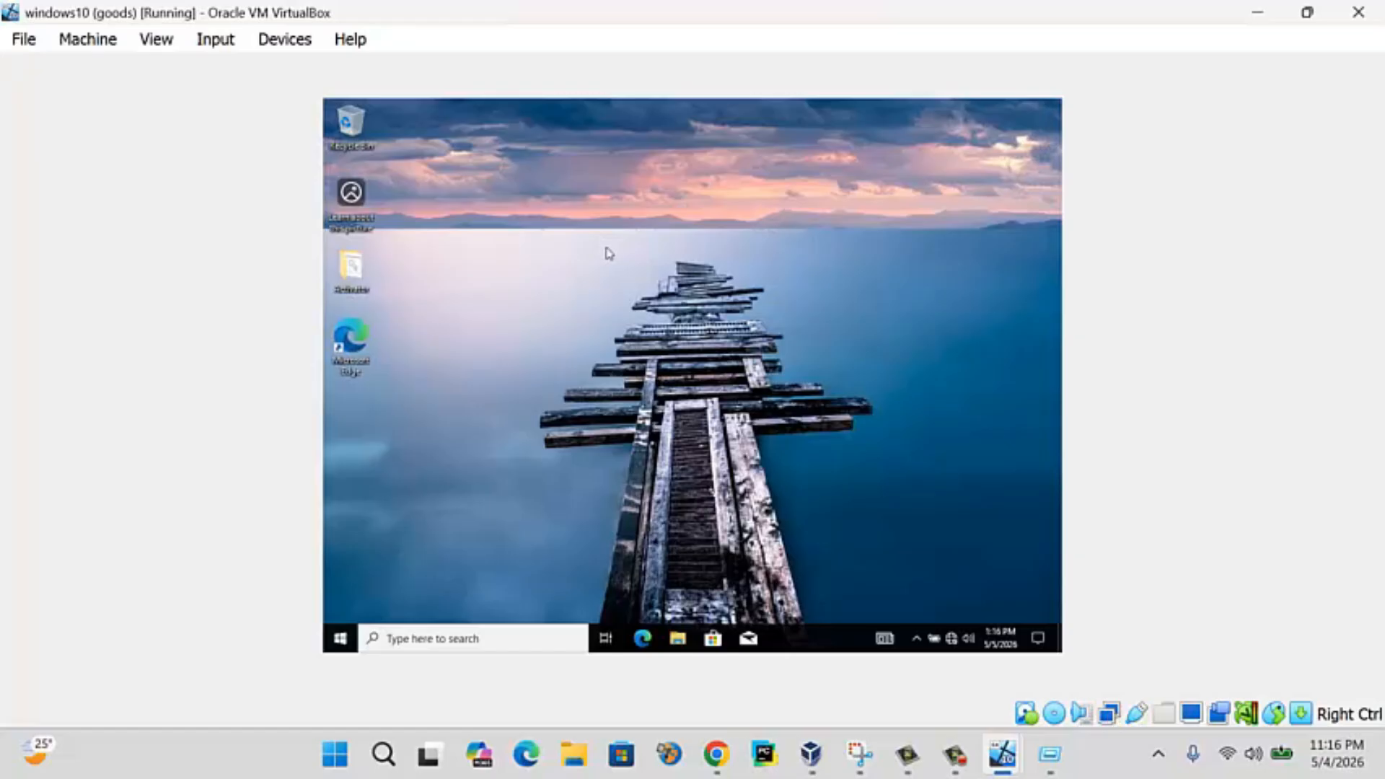
key(super+e)
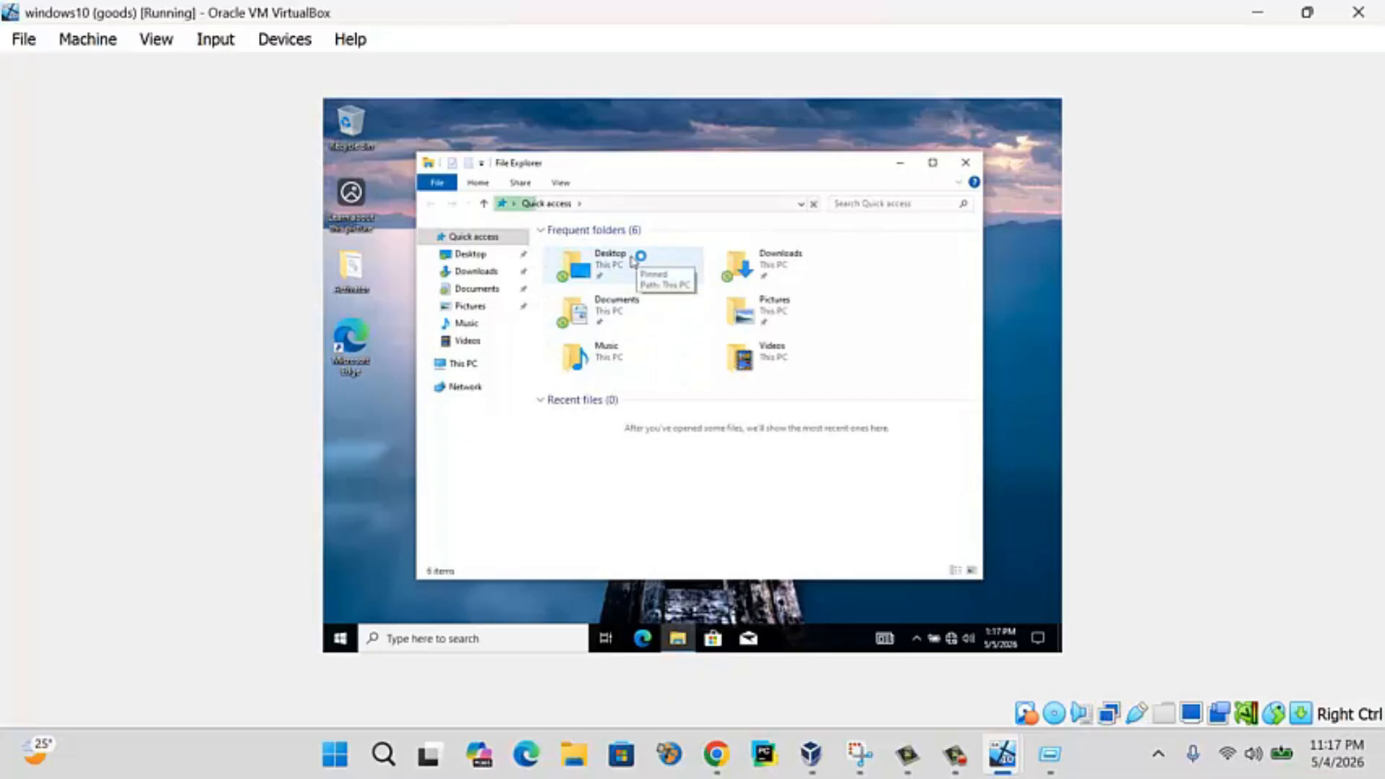
click(638, 261)
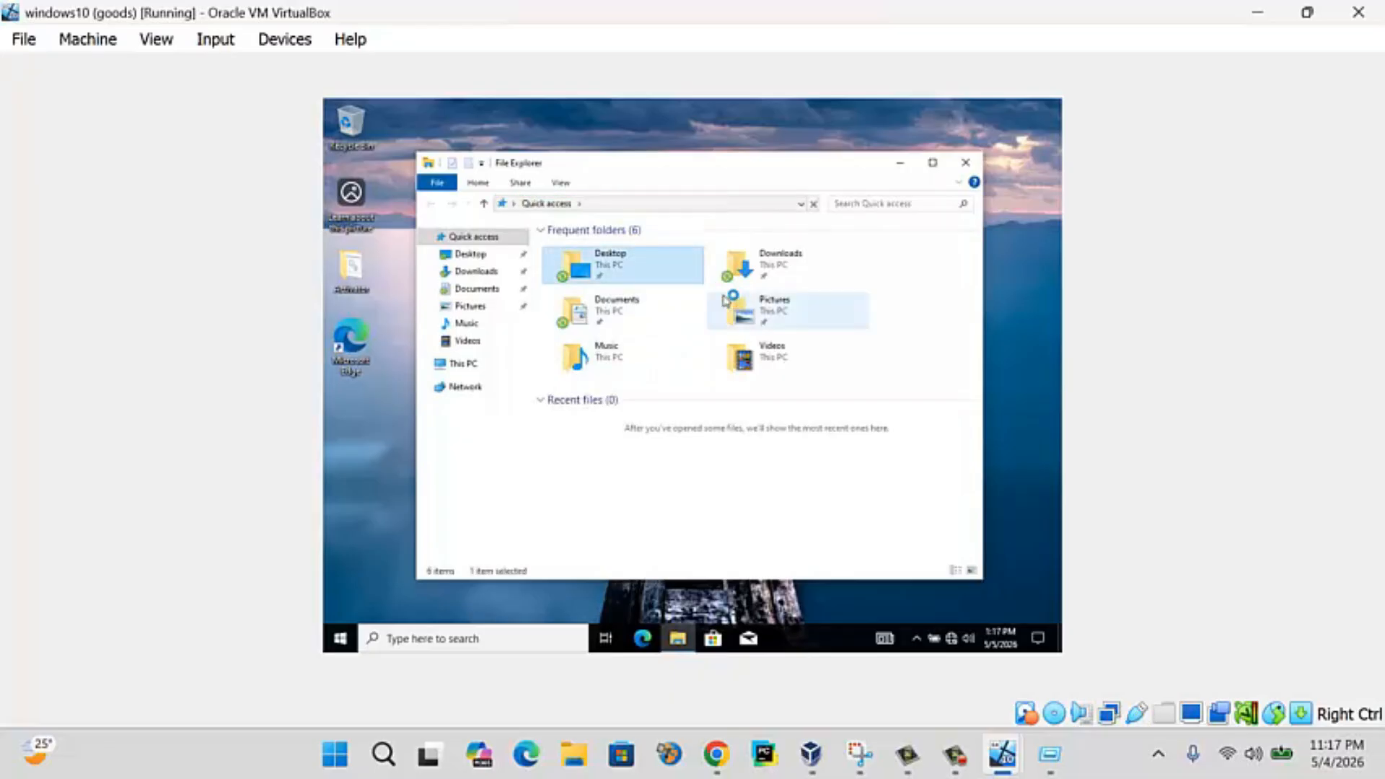
double_click(668, 269)
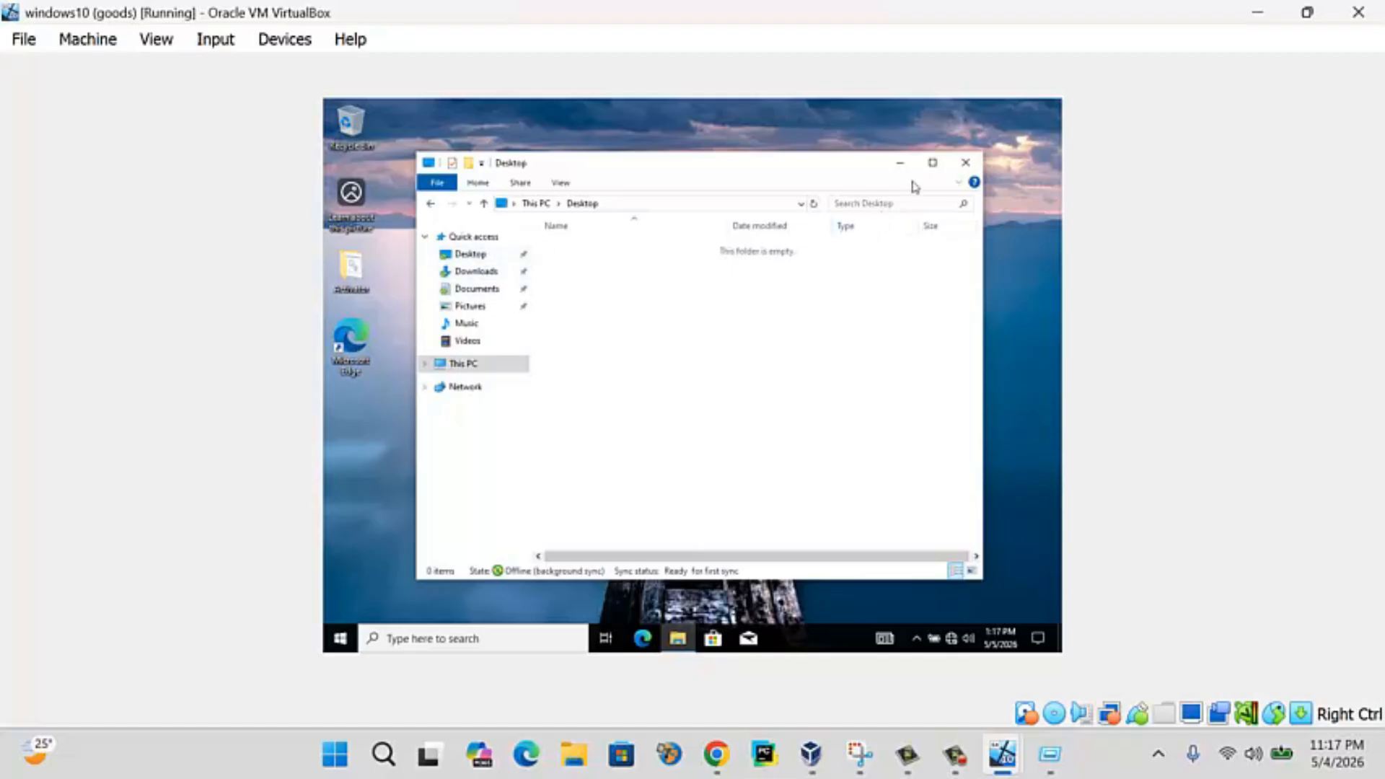
click(965, 162)
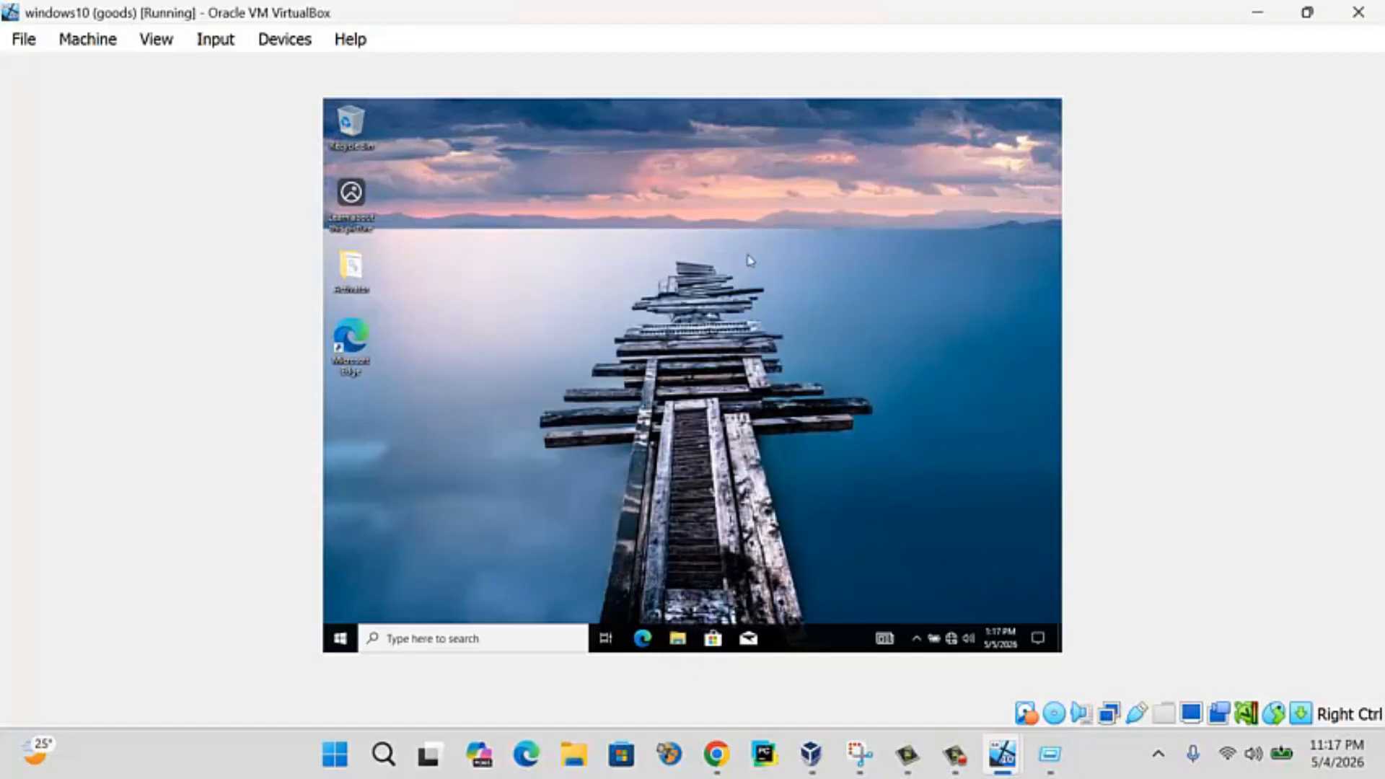
- Launch Command Prompt as administrator on the client using the administrator account credentials
key(super)
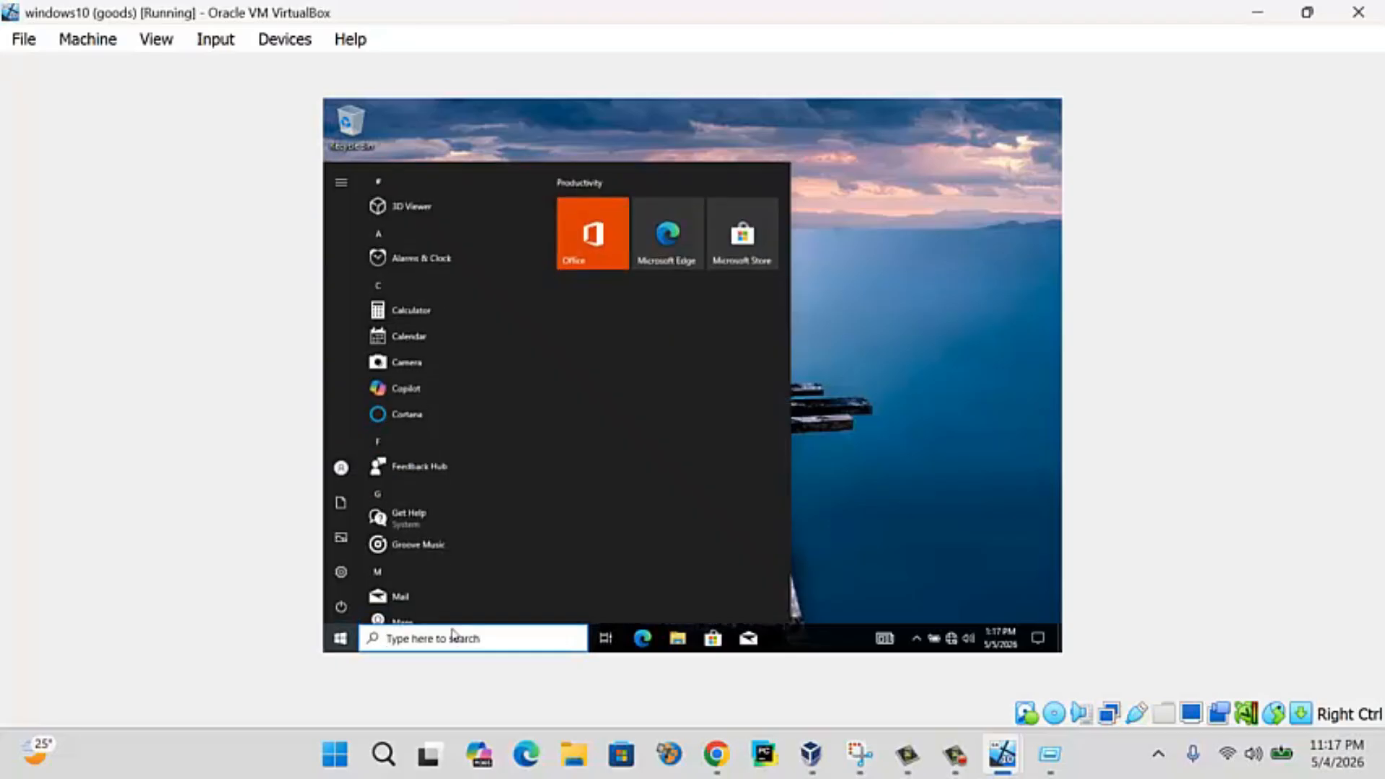
text(dmd)
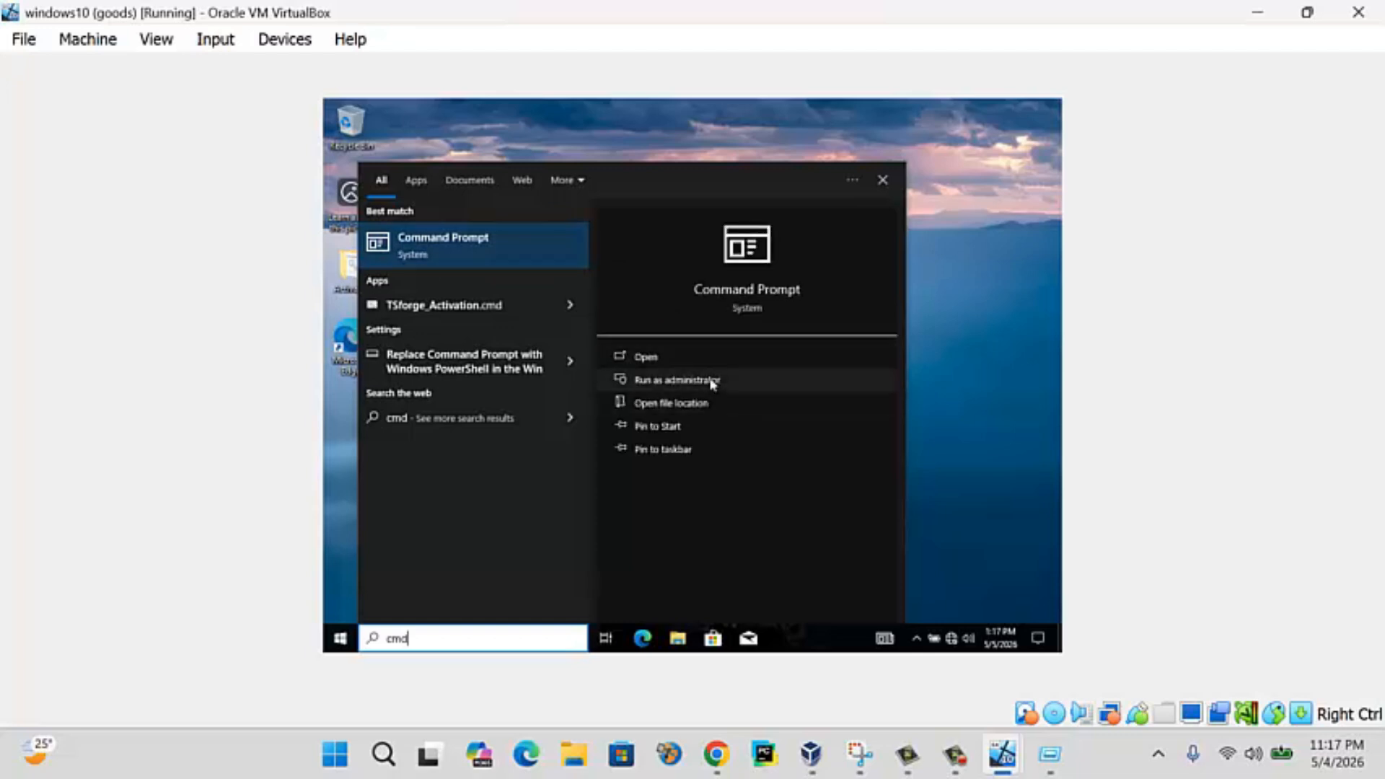
click(711, 382)
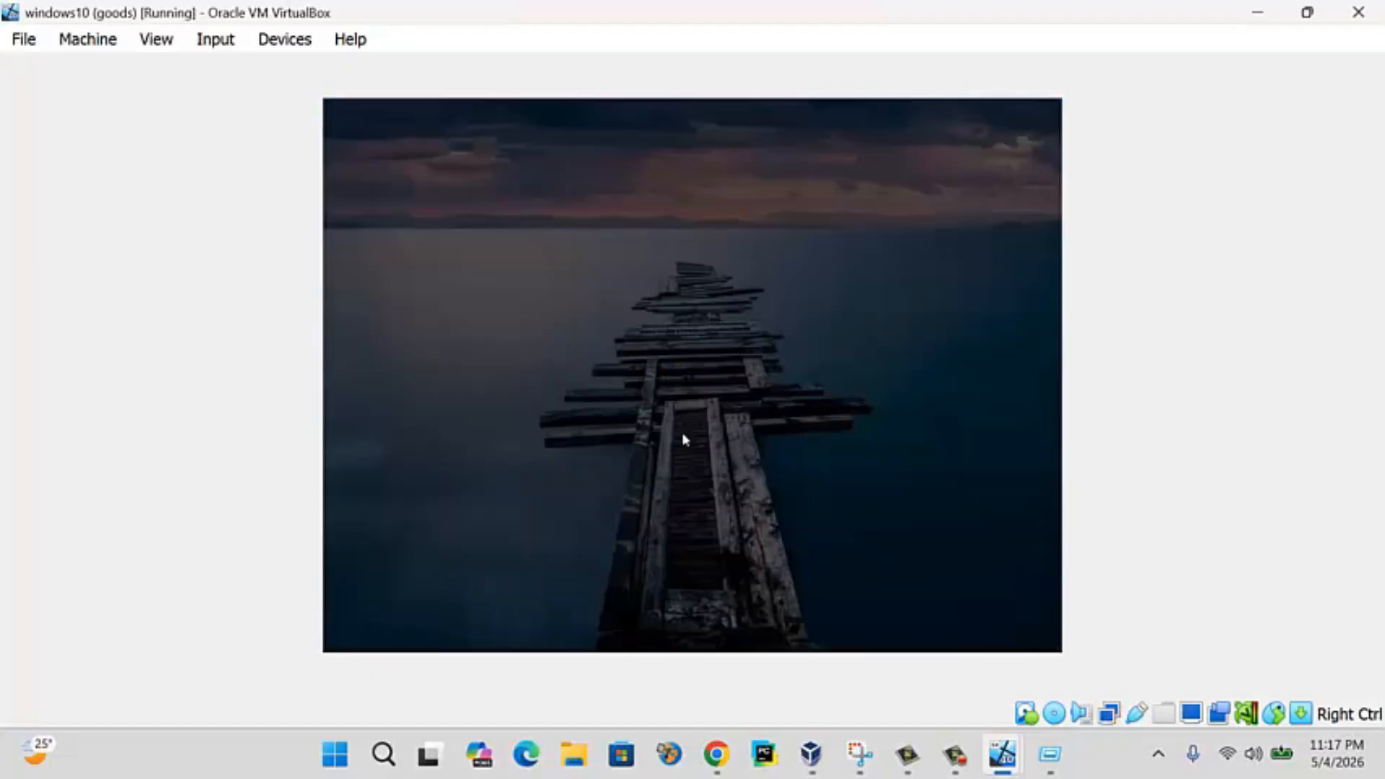
text(administrator)
key(Tab)
text(***)
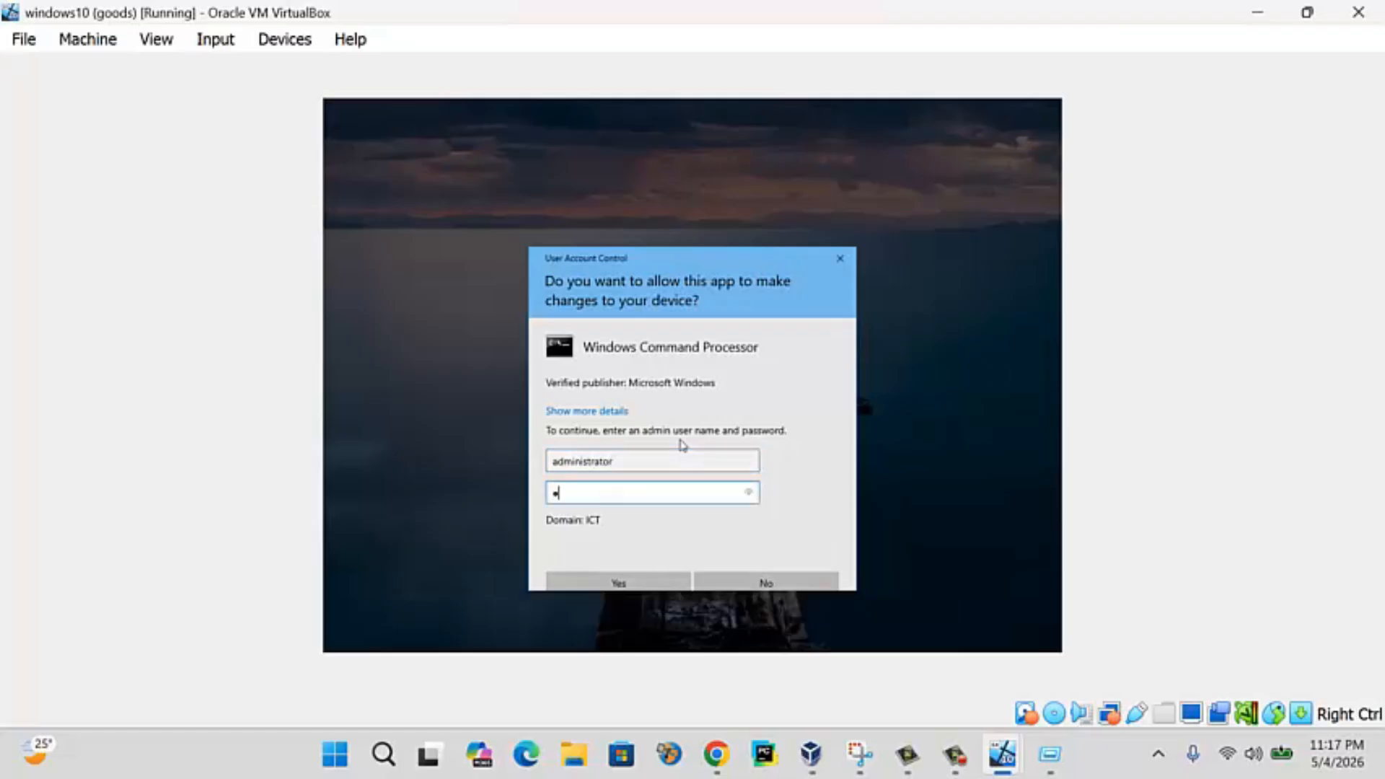
text(**)
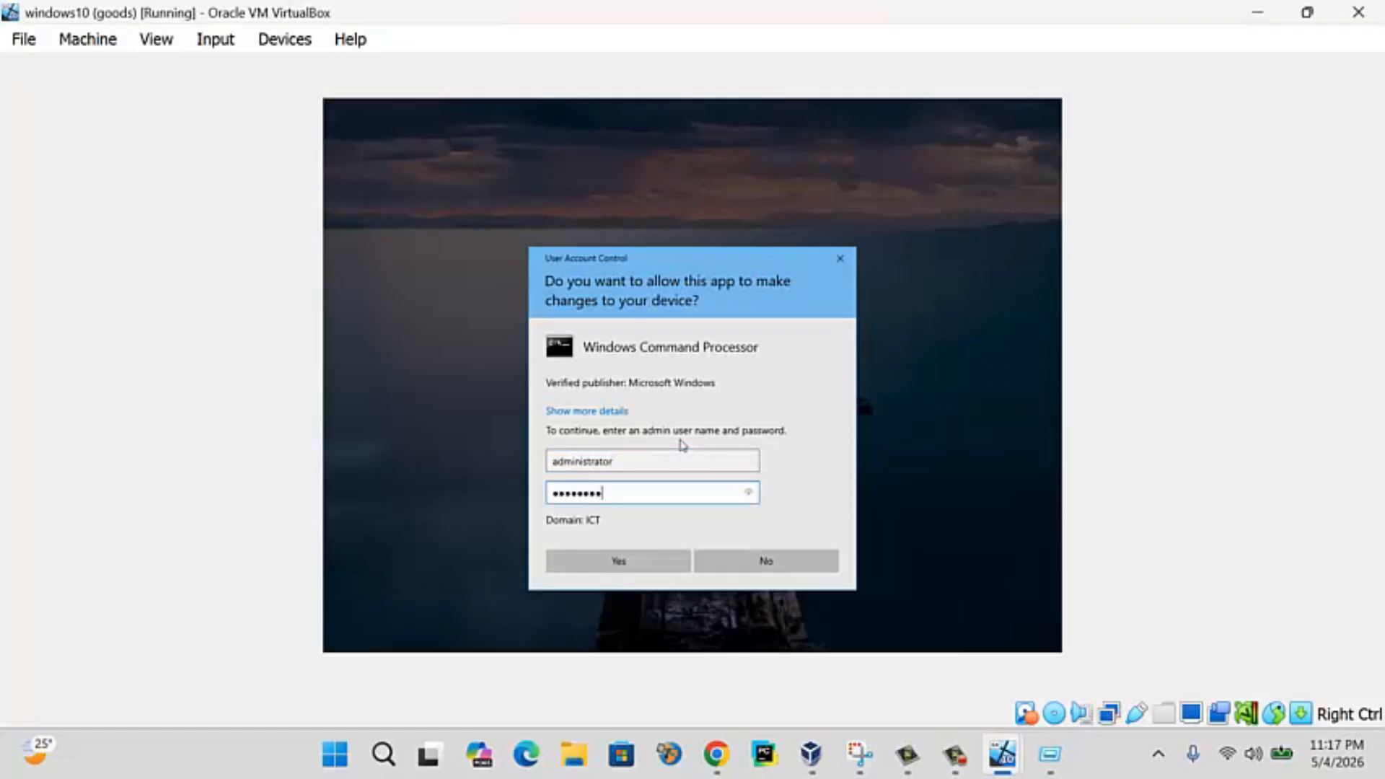
key(Return)
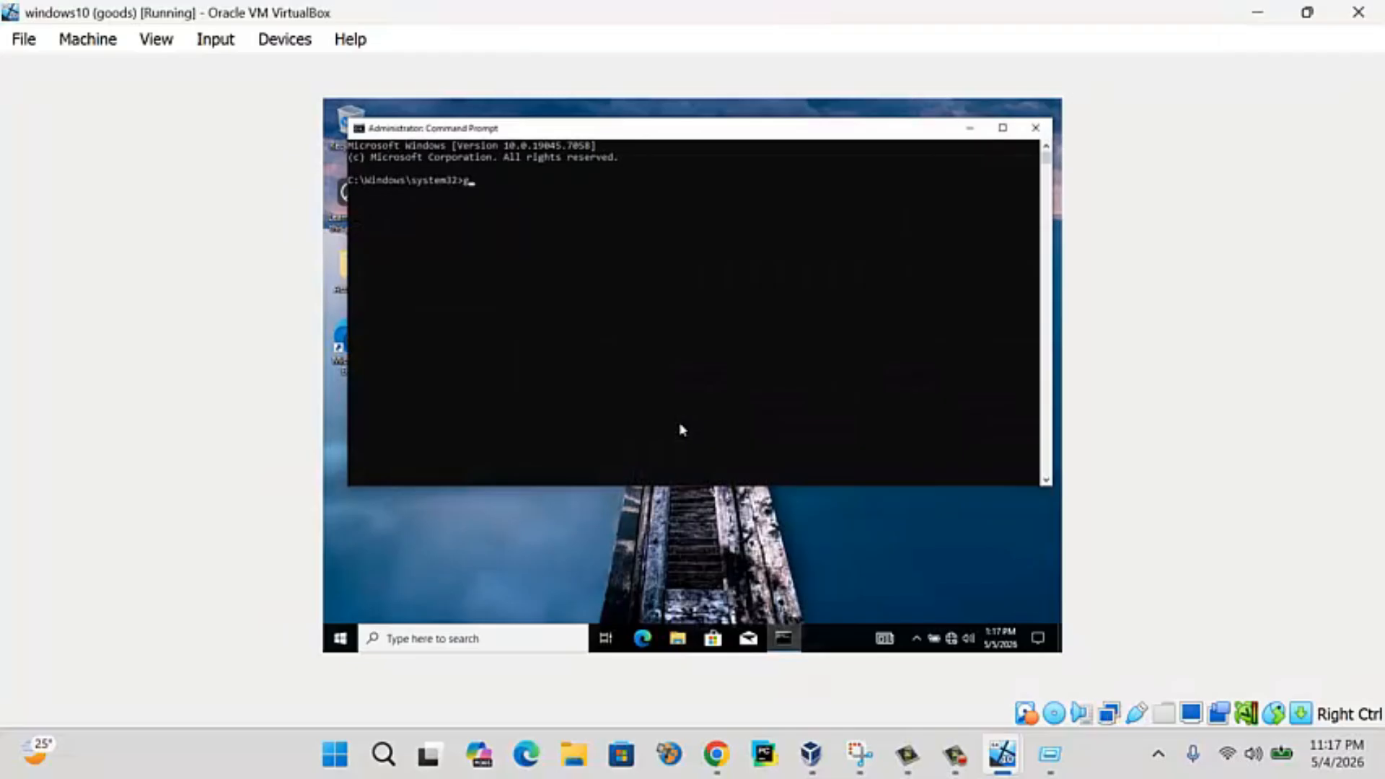
- Run gpupdate /force to refresh group policy and accept the client restart
key(Return)
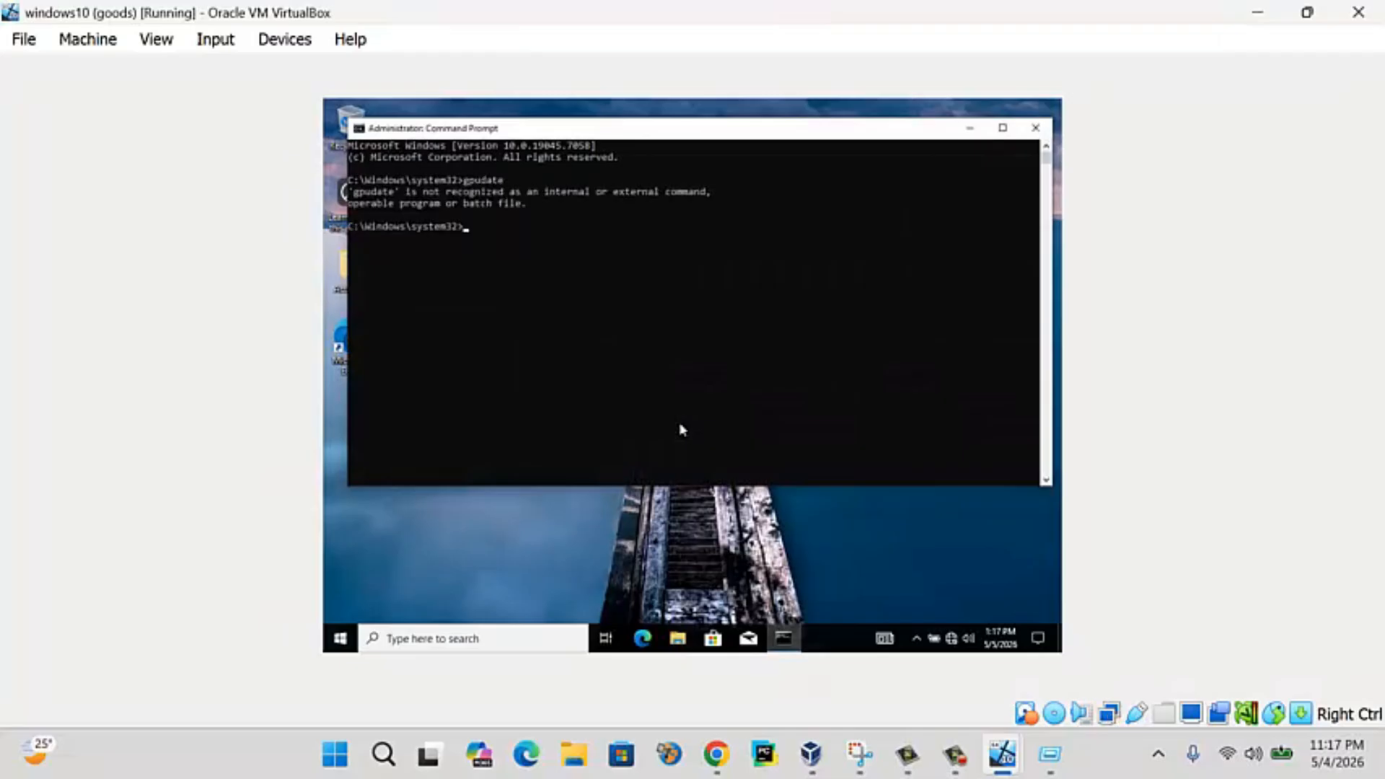
key(Up)
text(pda)
key(Return)
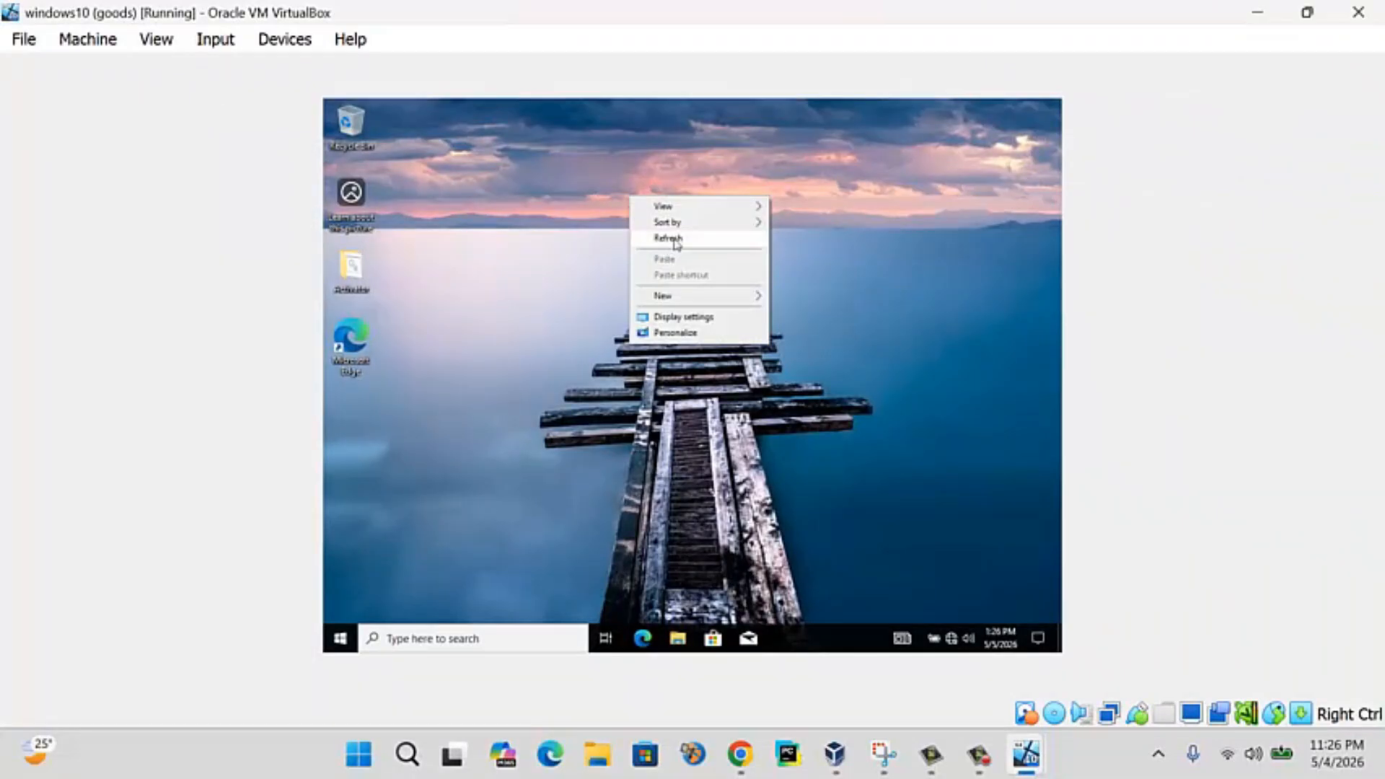
- Refresh the client desktop and check that Documents, Downloads and Desktop are empty in File Explorer
click(675, 239)
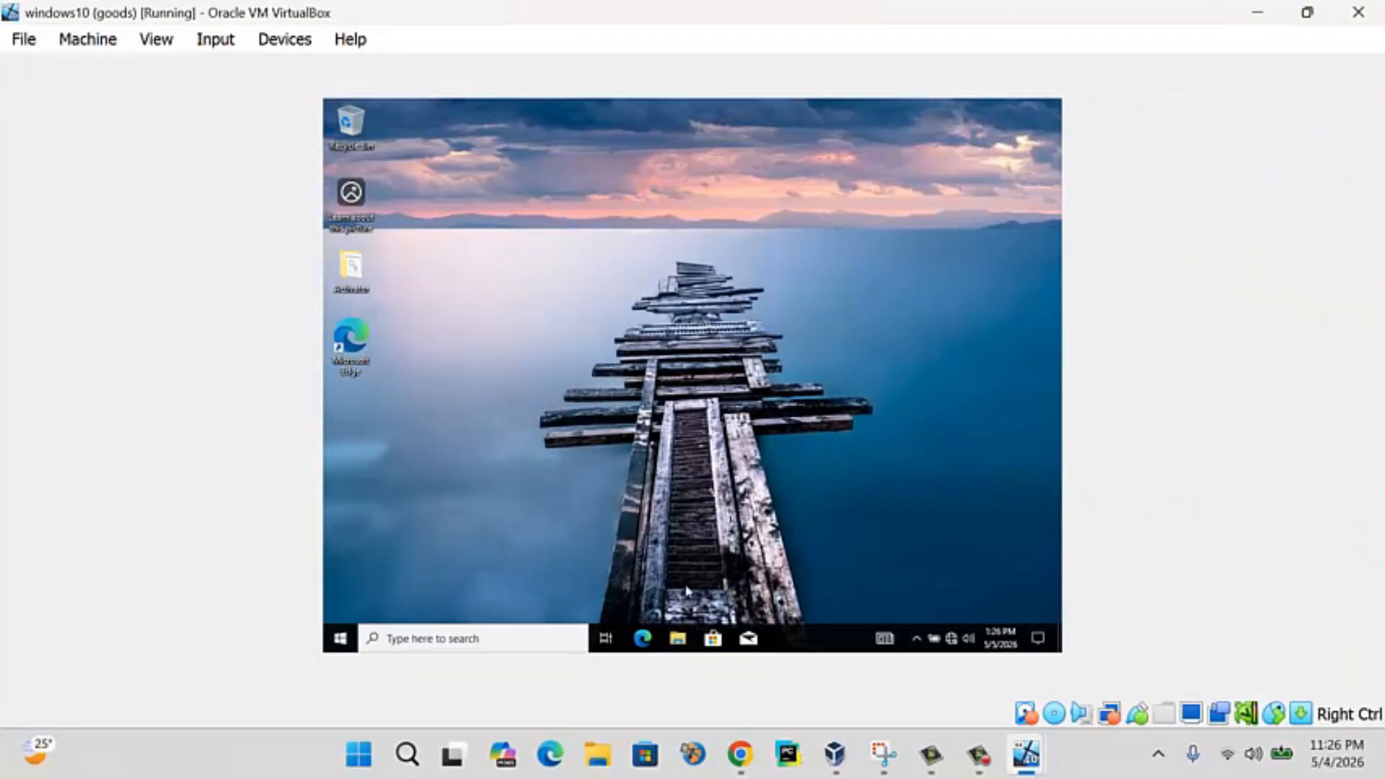
click(677, 642)
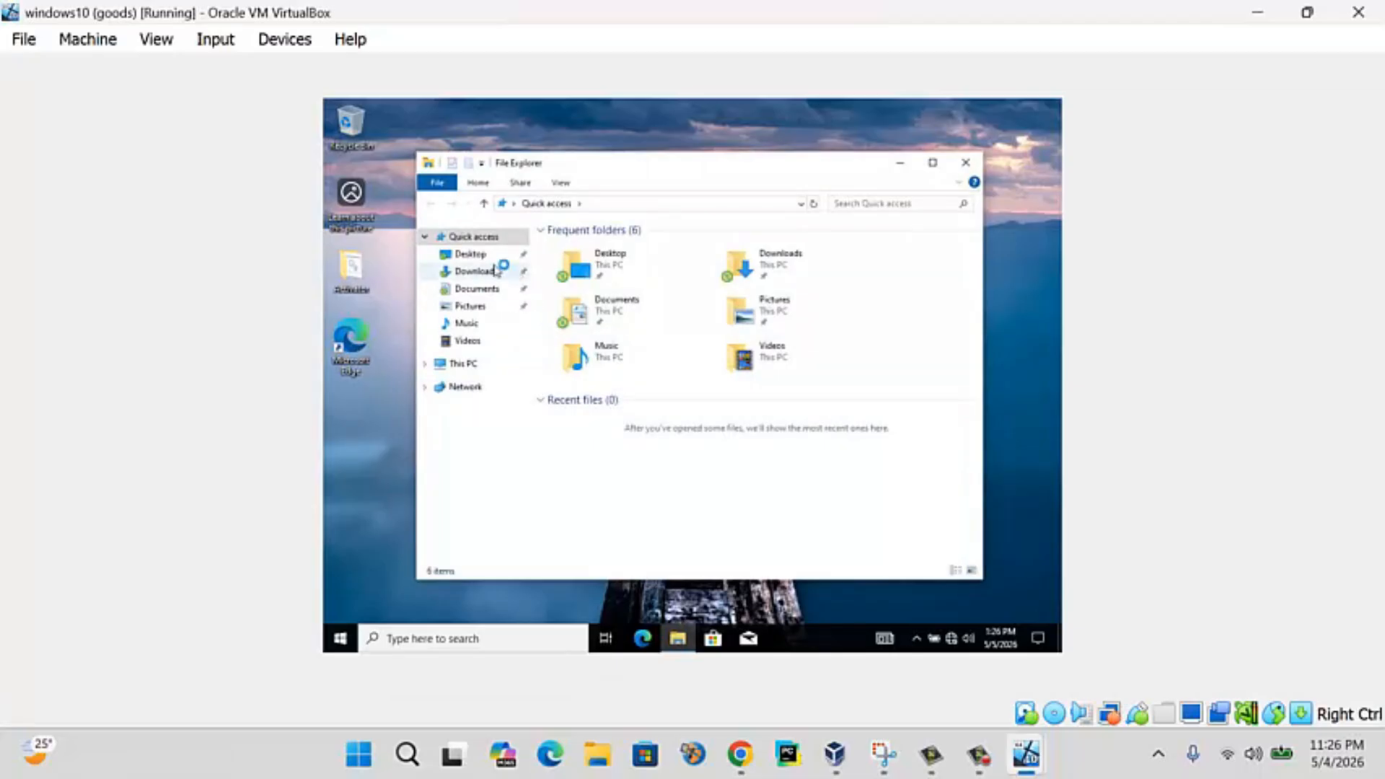
click(464, 292)
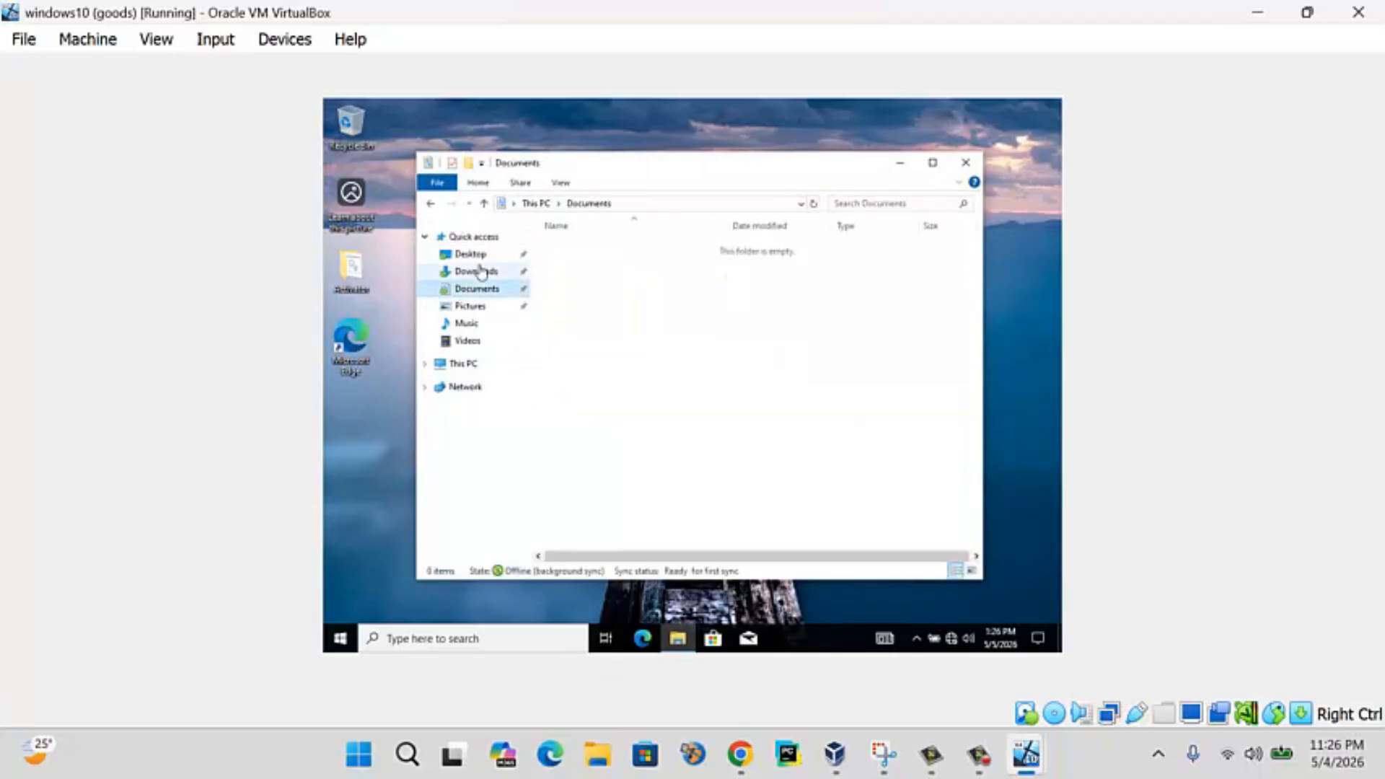
click(479, 272)
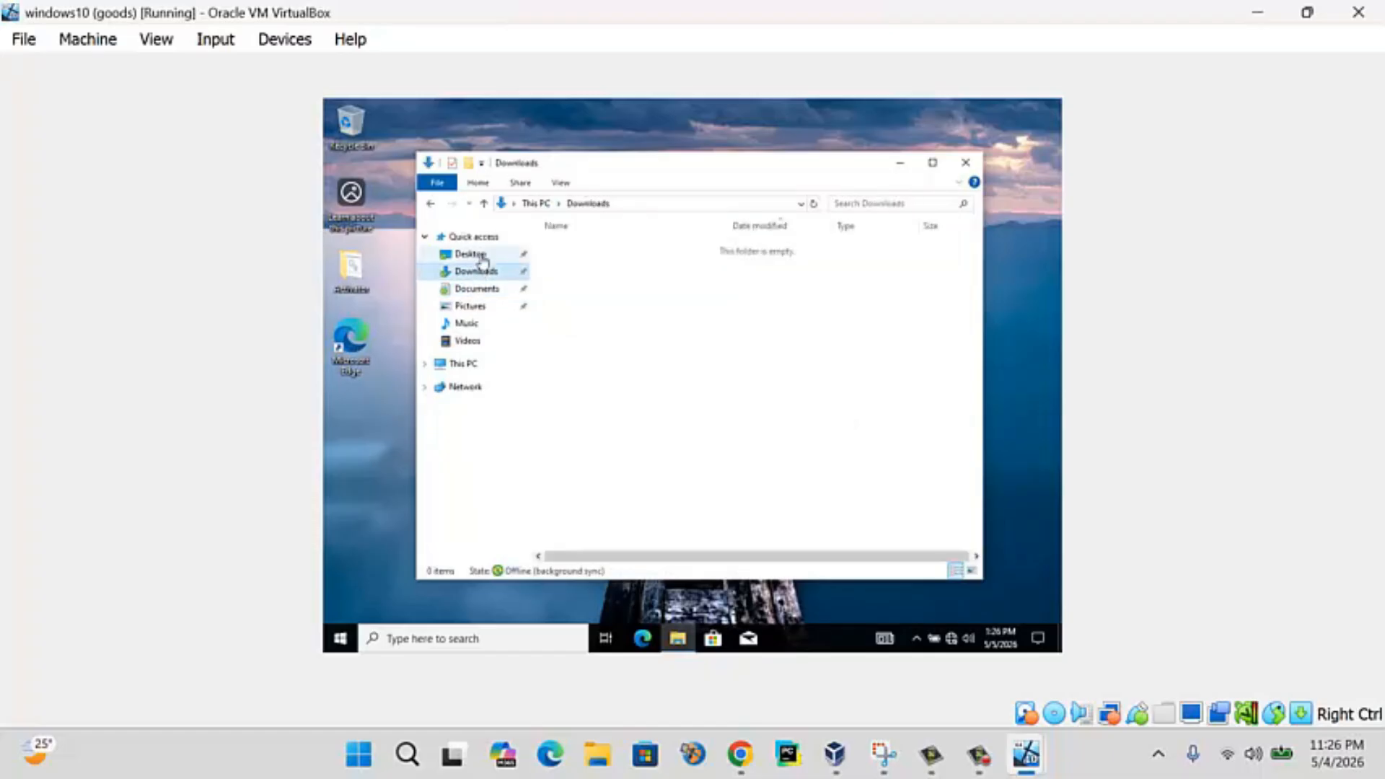
click(481, 257)
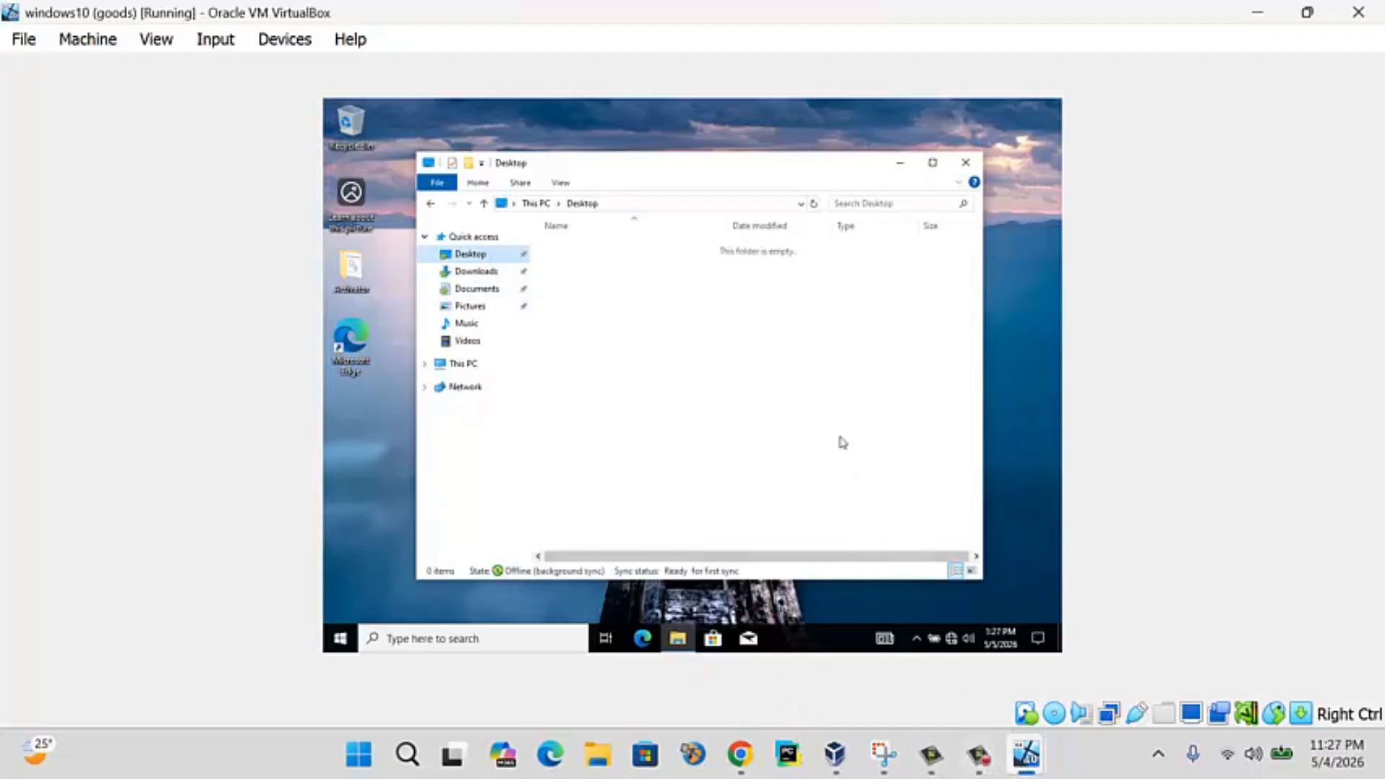
- Close File Explorer and switch to the Windows Server virtual machine
click(967, 165)
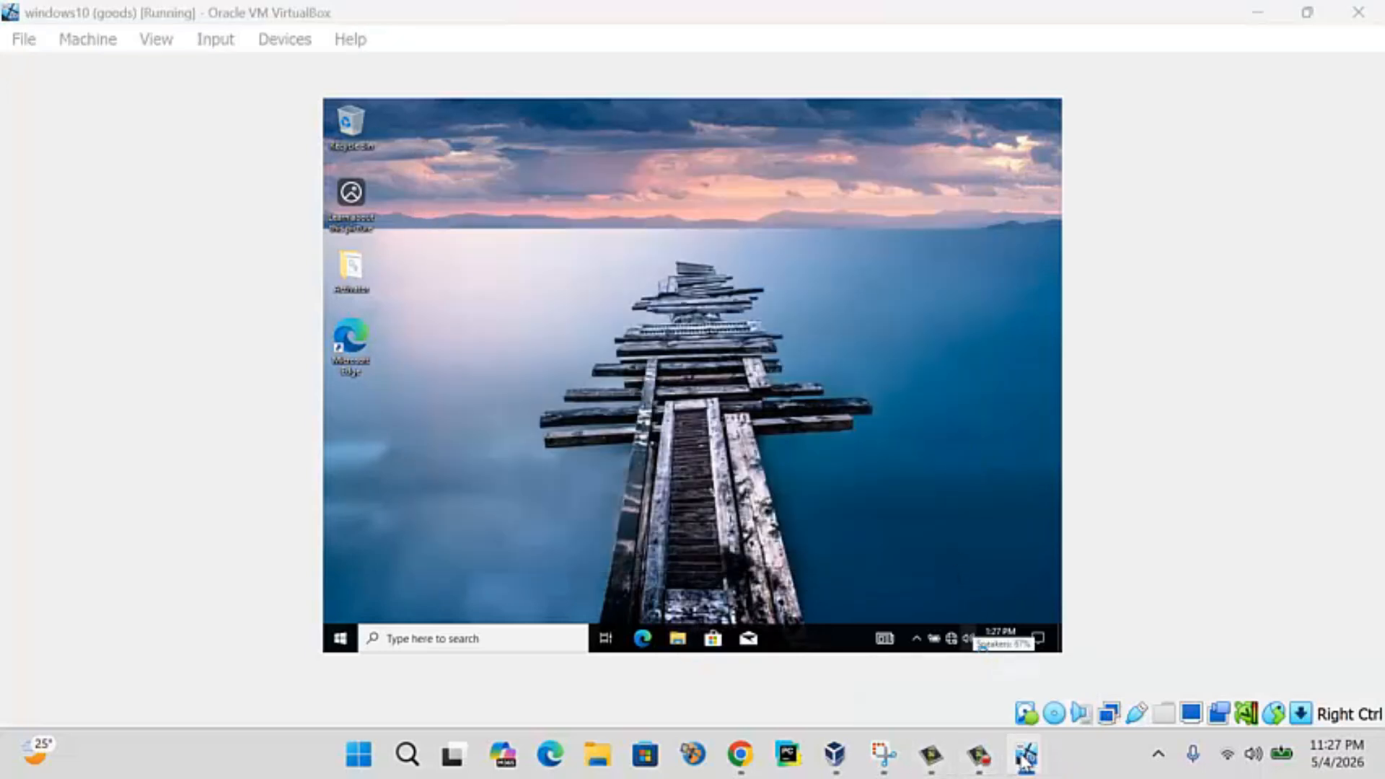
mouse_move(1023, 757)
click(947, 644)
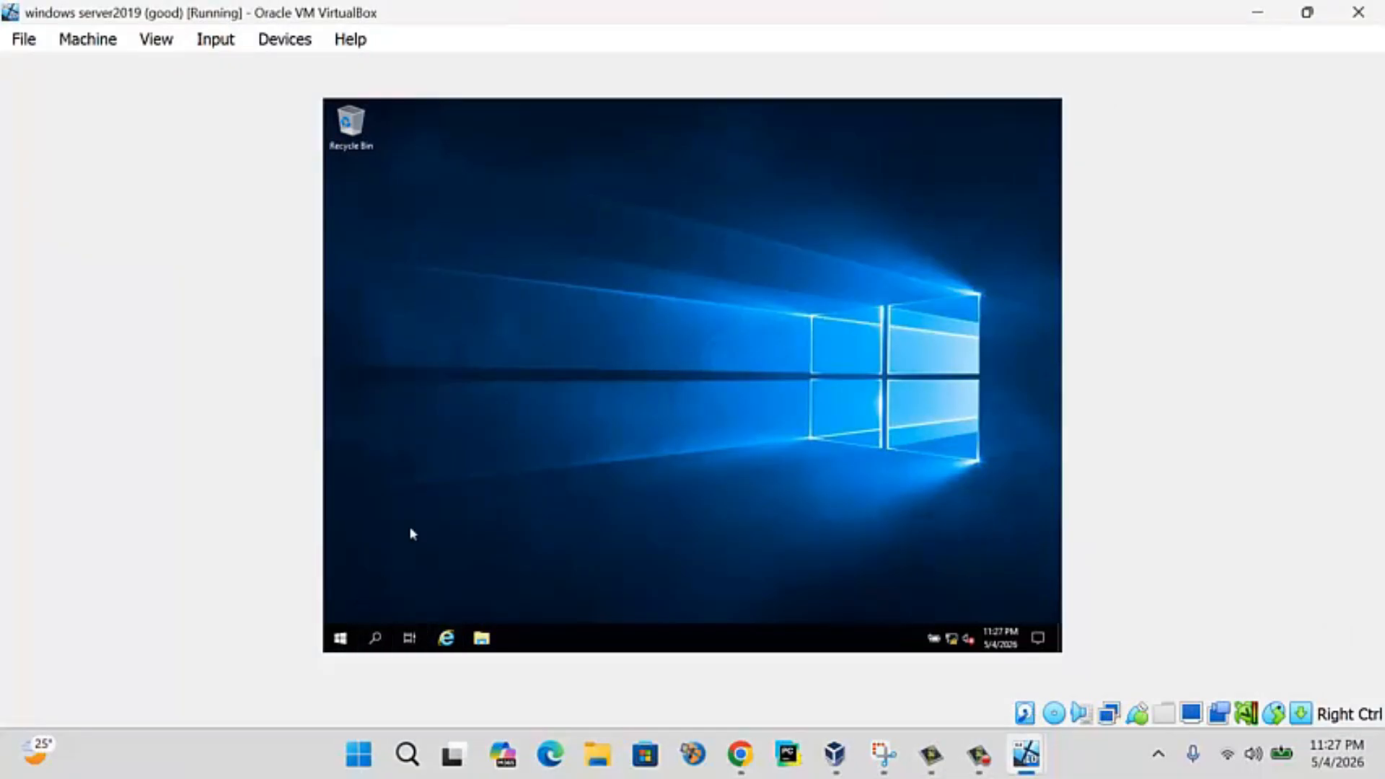
- From Server Manager, open Group Policy Management and edit the GPO linked to ICTDEPARTMENT
click(343, 633)
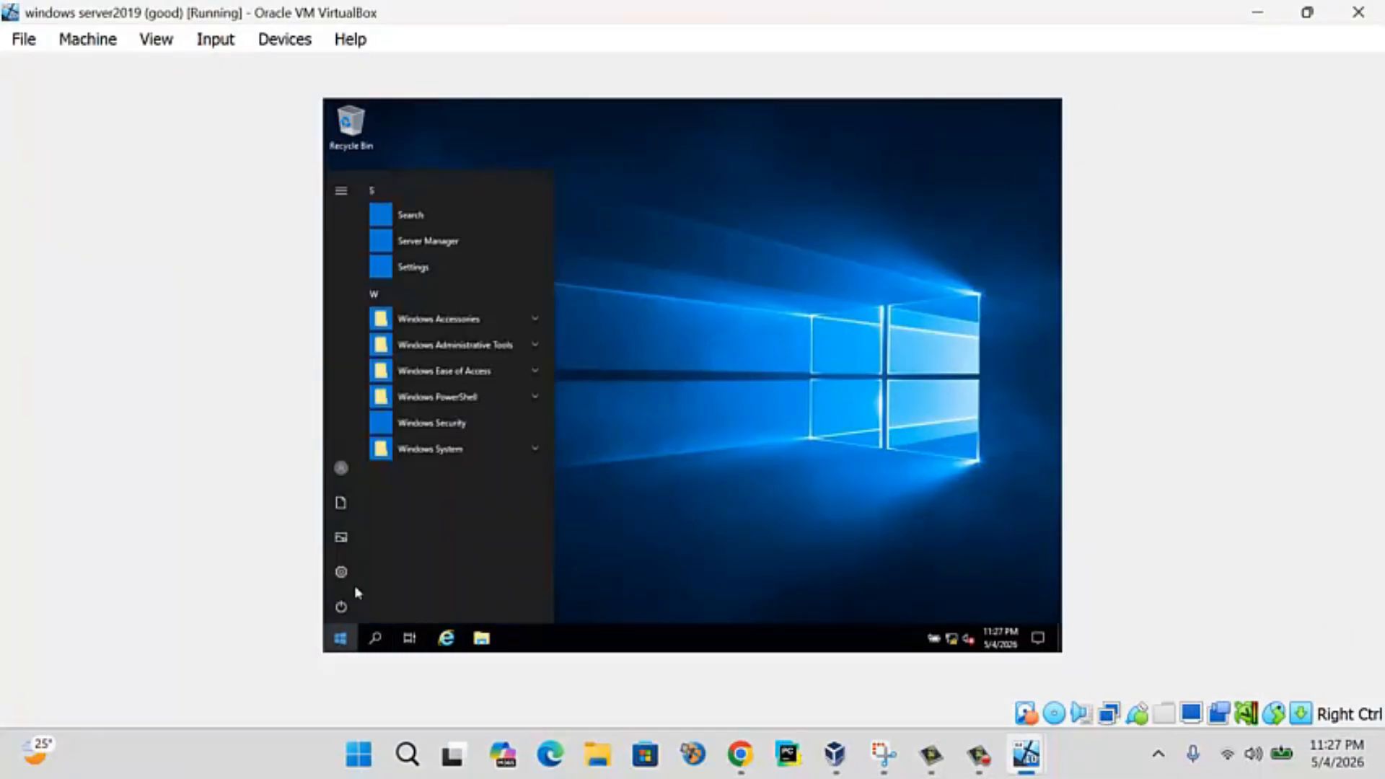
click(465, 241)
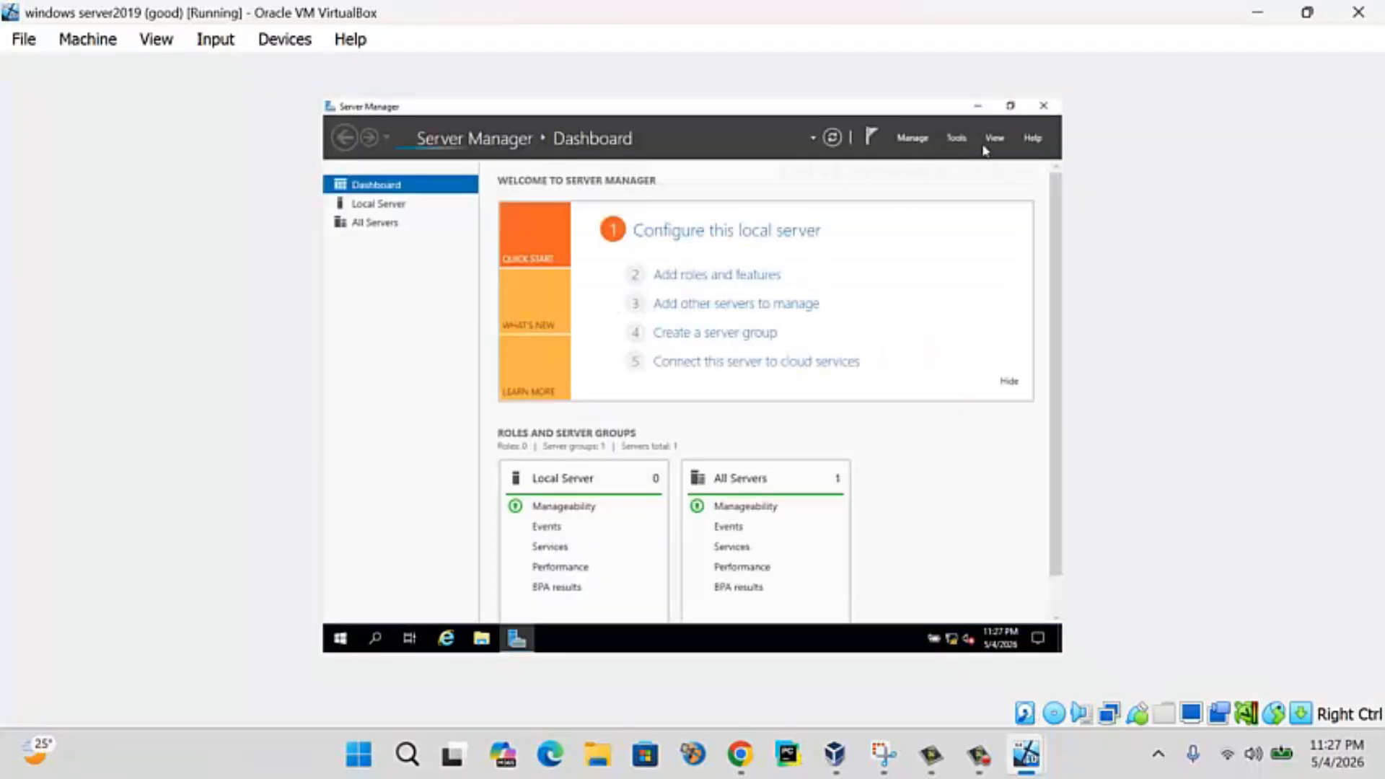
click(957, 138)
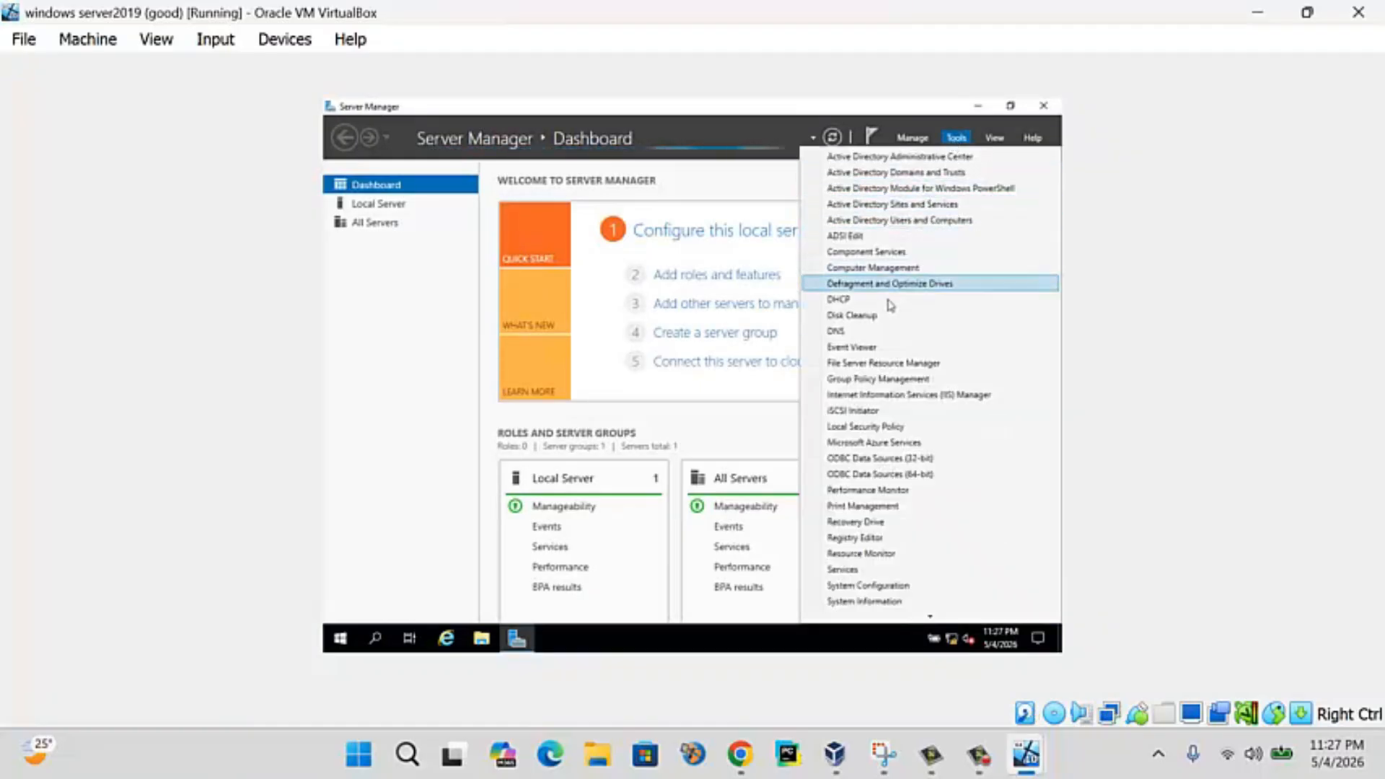
click(867, 361)
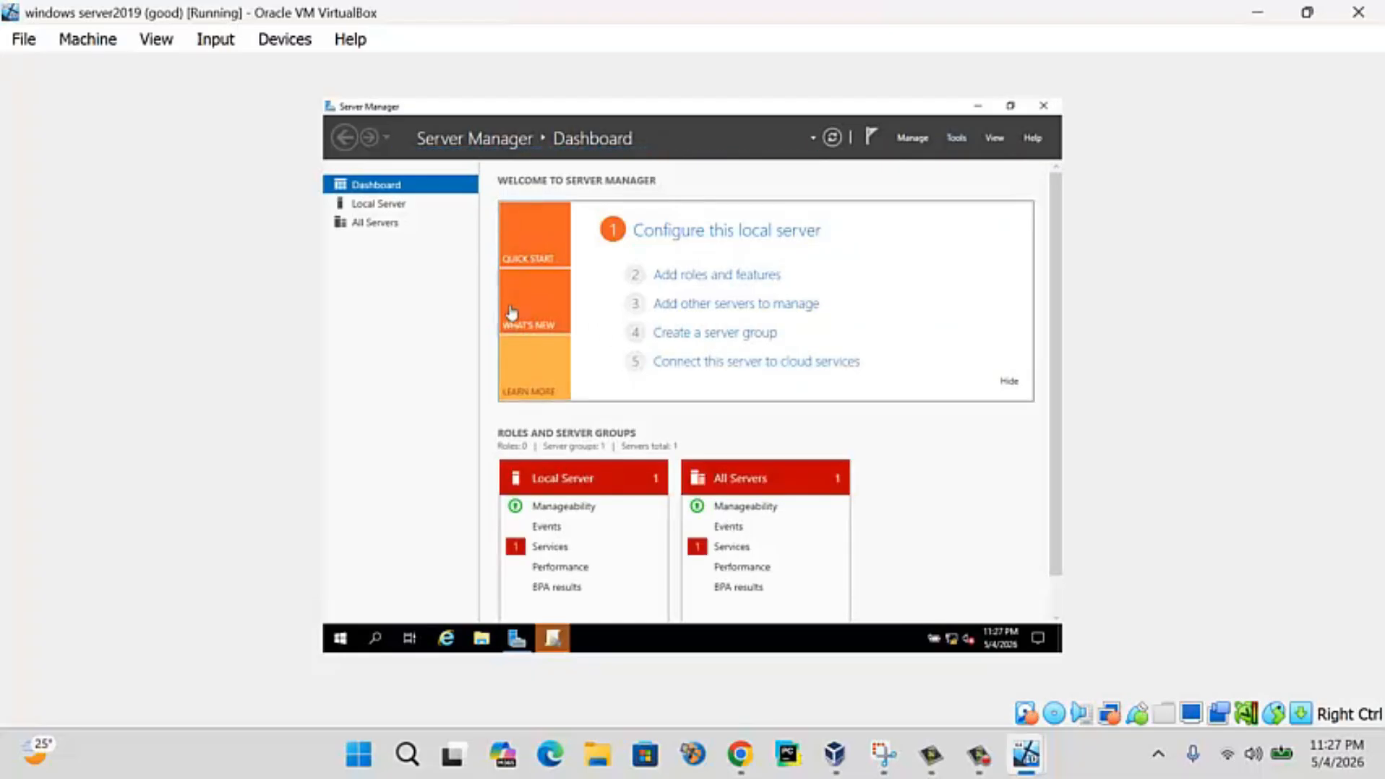
click(552, 639)
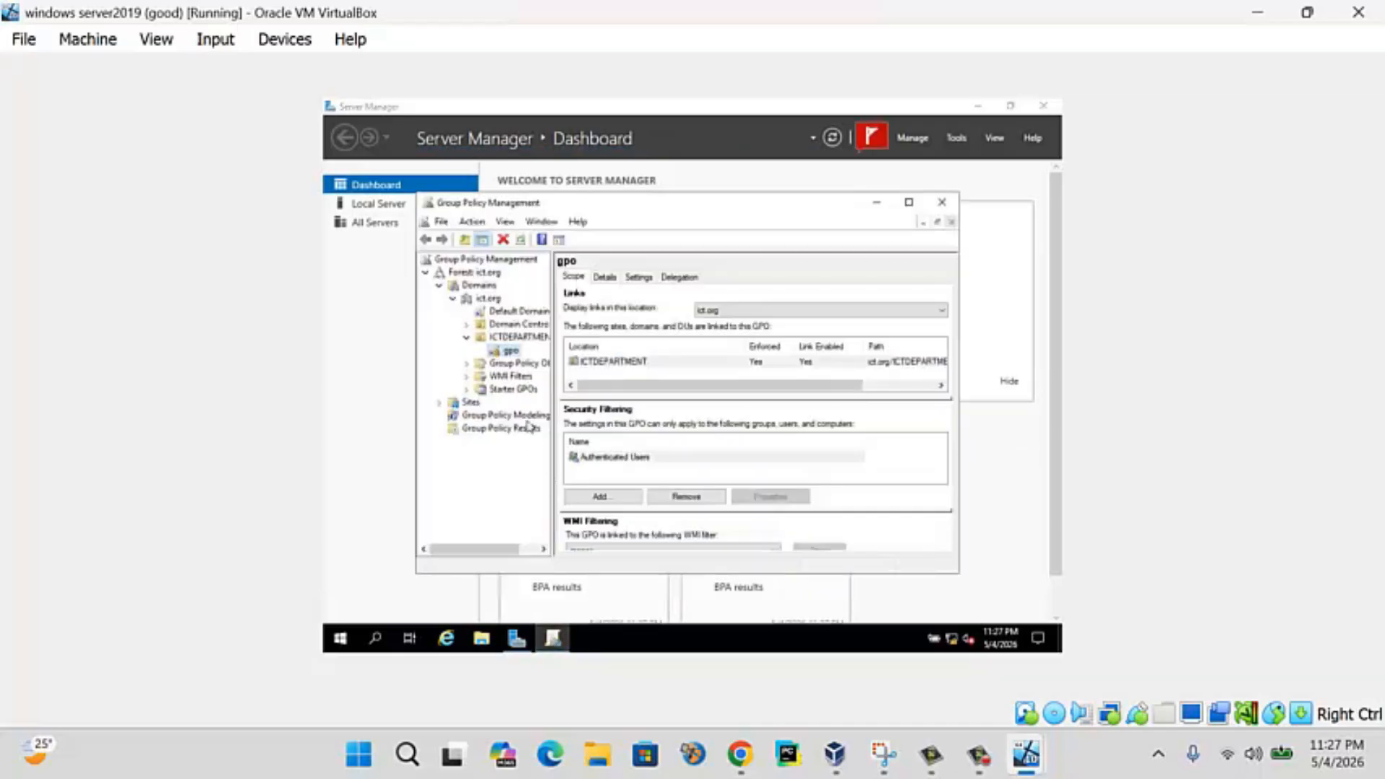
click(610, 362)
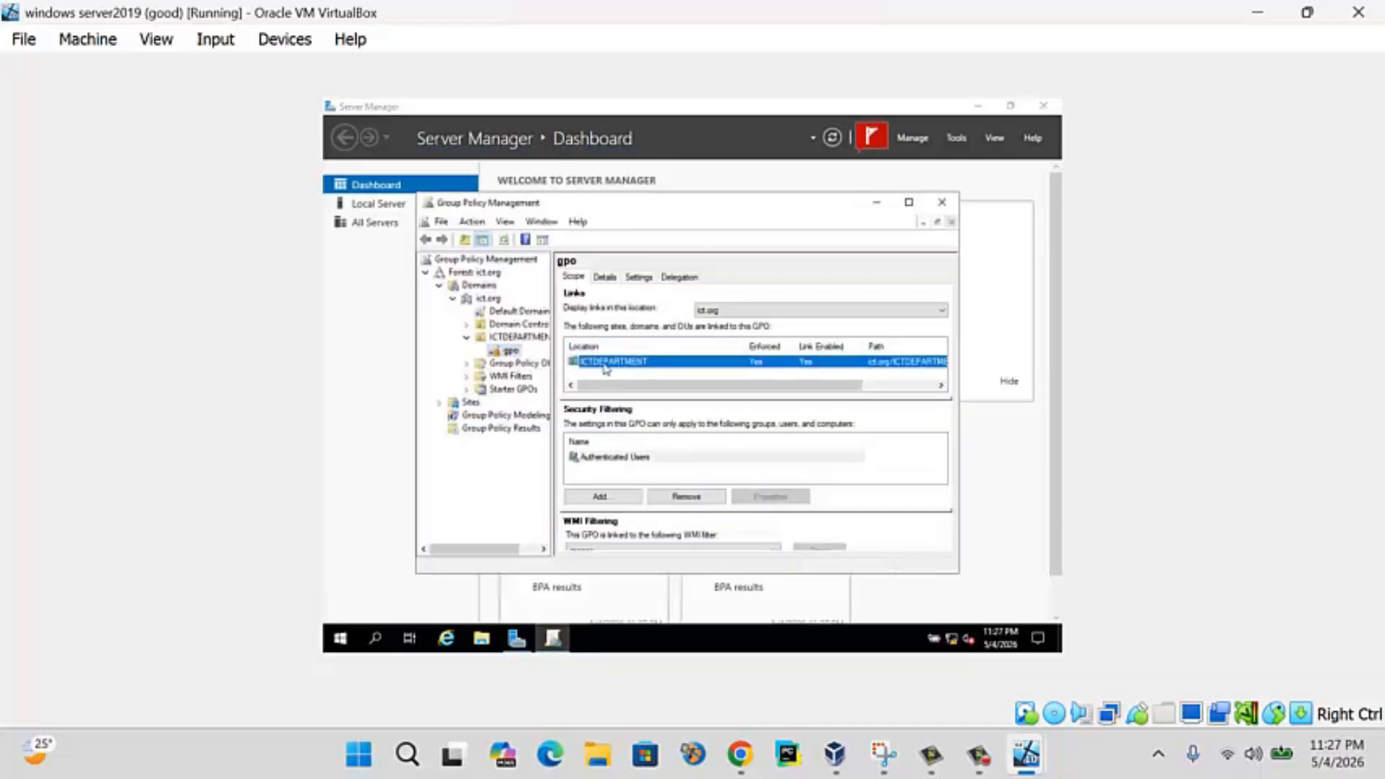
right_click(513, 353)
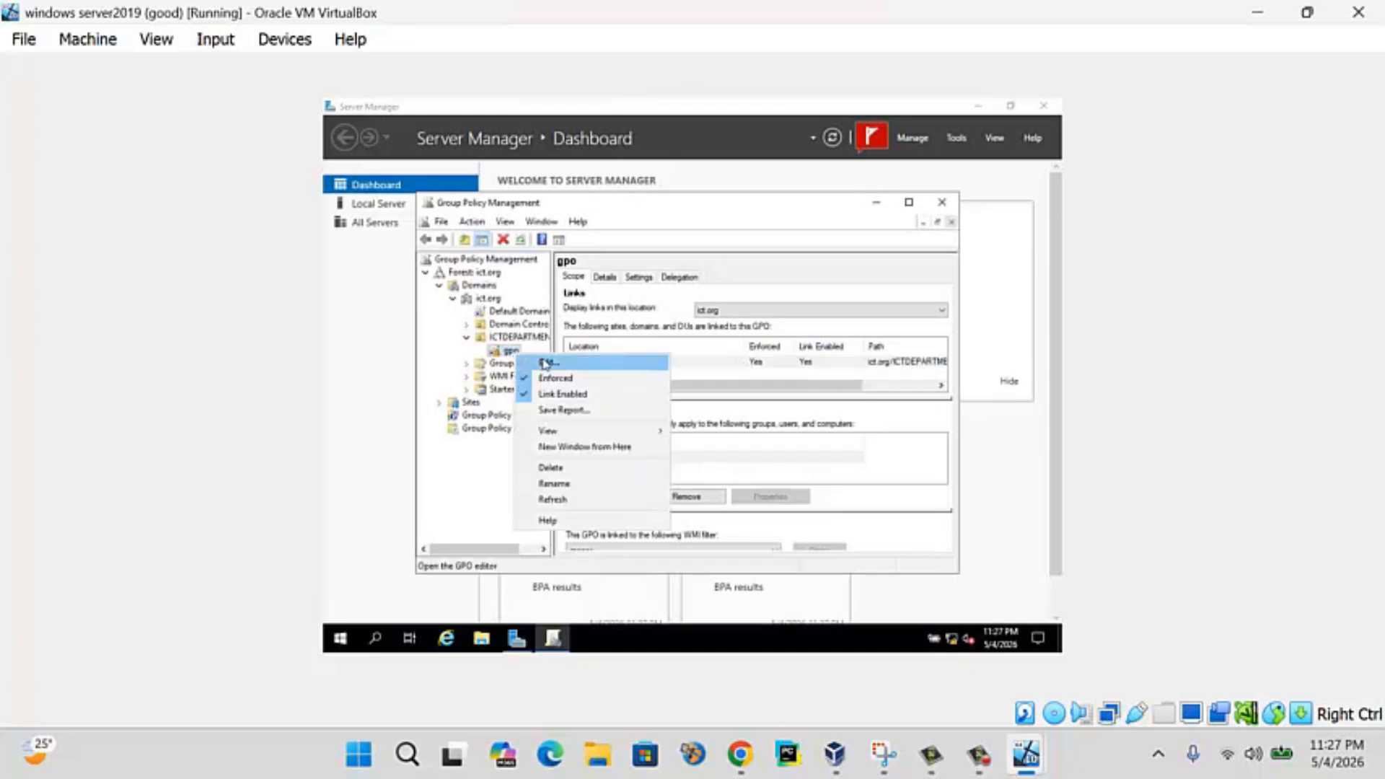
click(546, 362)
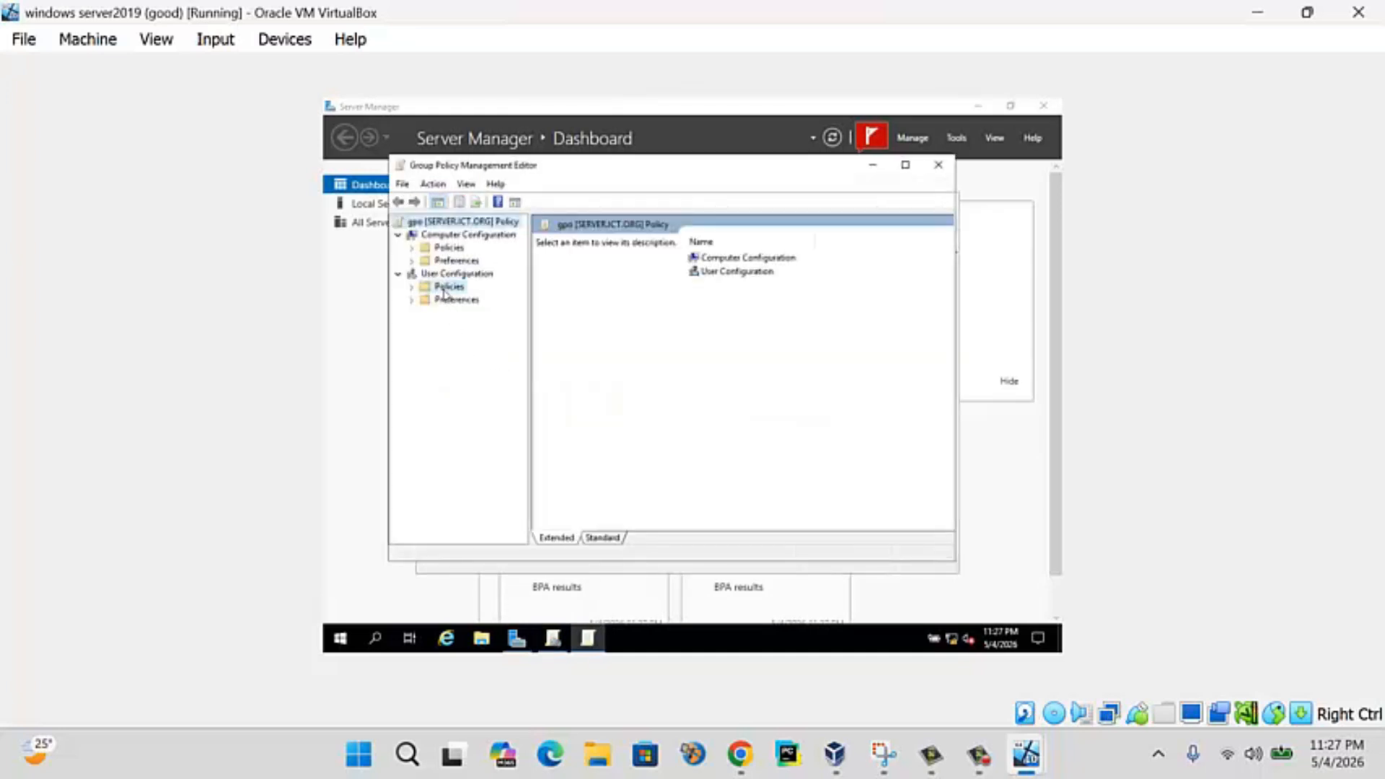
- Expand User Configuration > Policies > Windows Settings to reach Folder Redirection
click(444, 287)
click(412, 287)
click(437, 313)
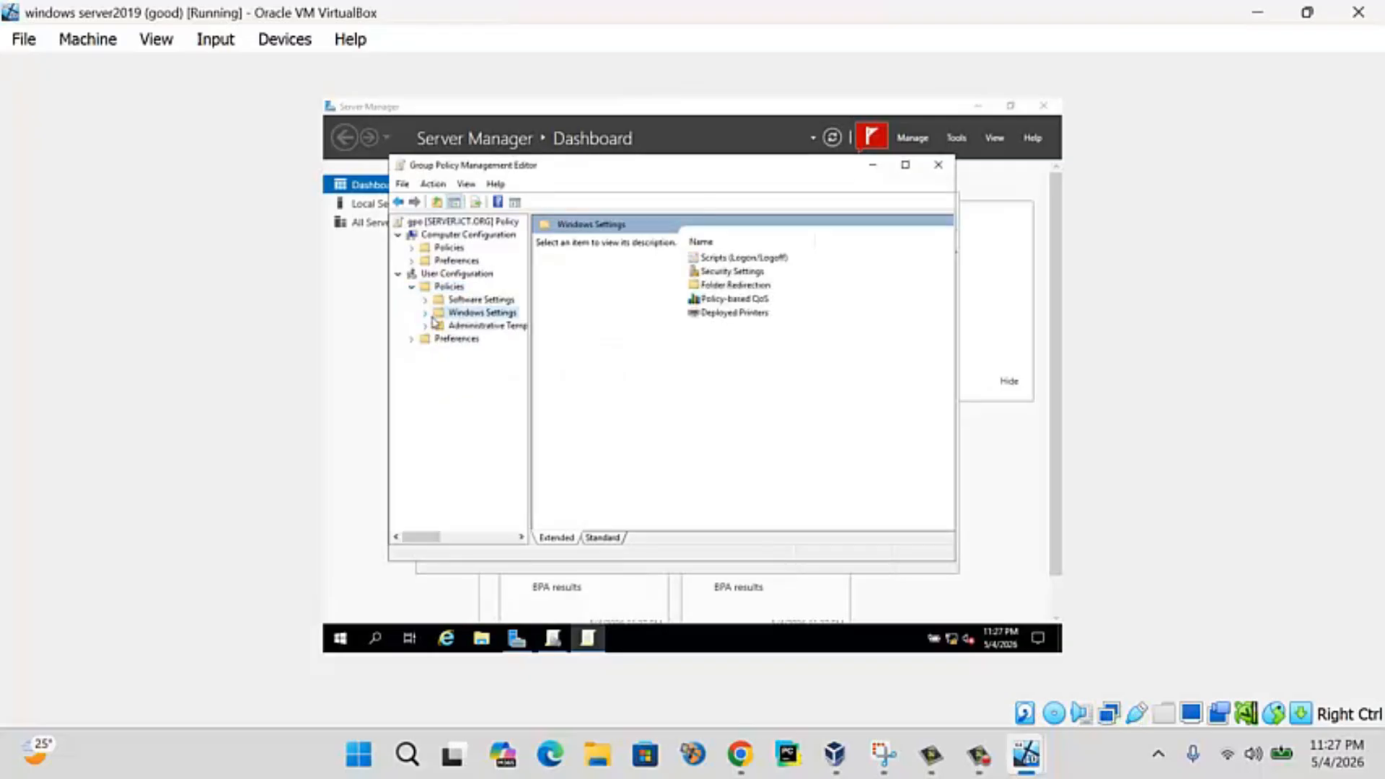
click(425, 313)
click(476, 352)
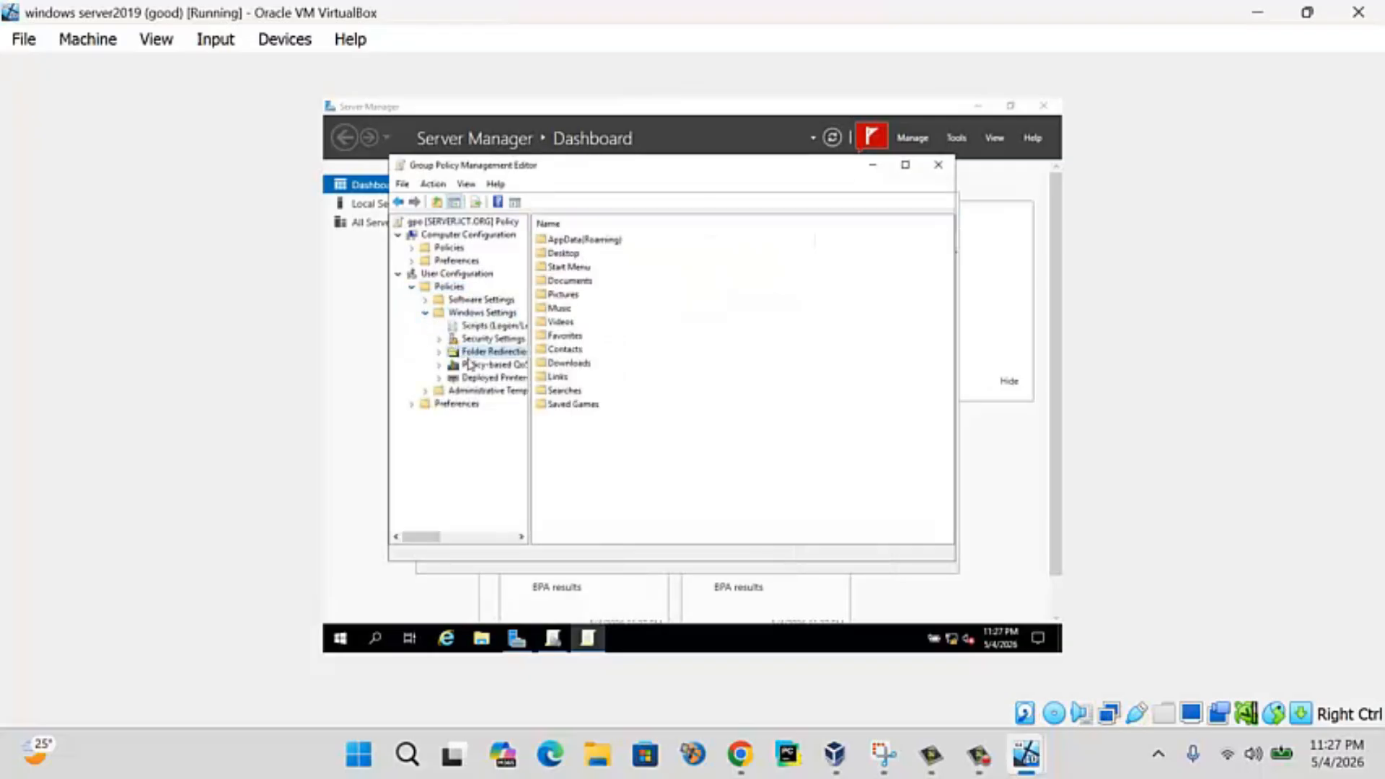
- Set Desktop redirection to also apply to older Windows and redirect back locally when removed
click(574, 256)
right_click(574, 256)
click(604, 274)
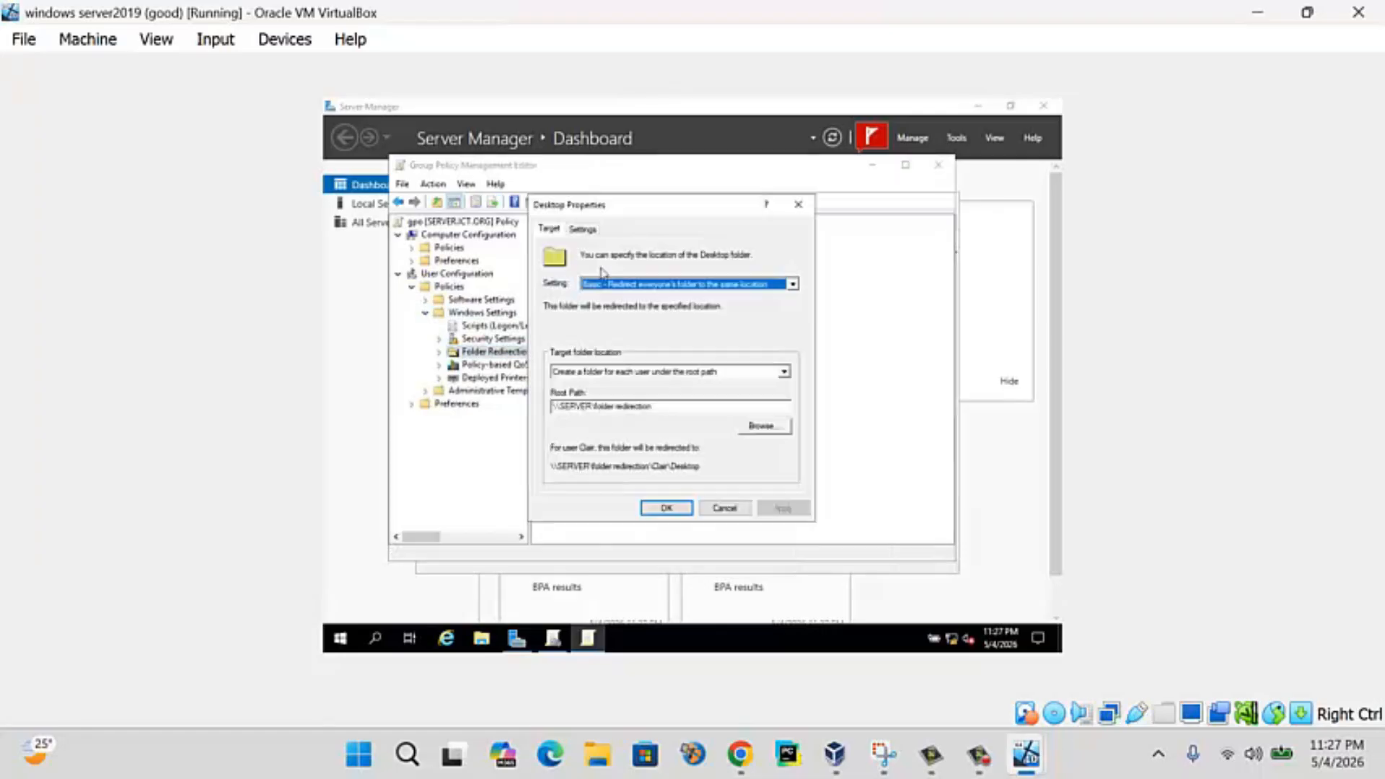
click(584, 229)
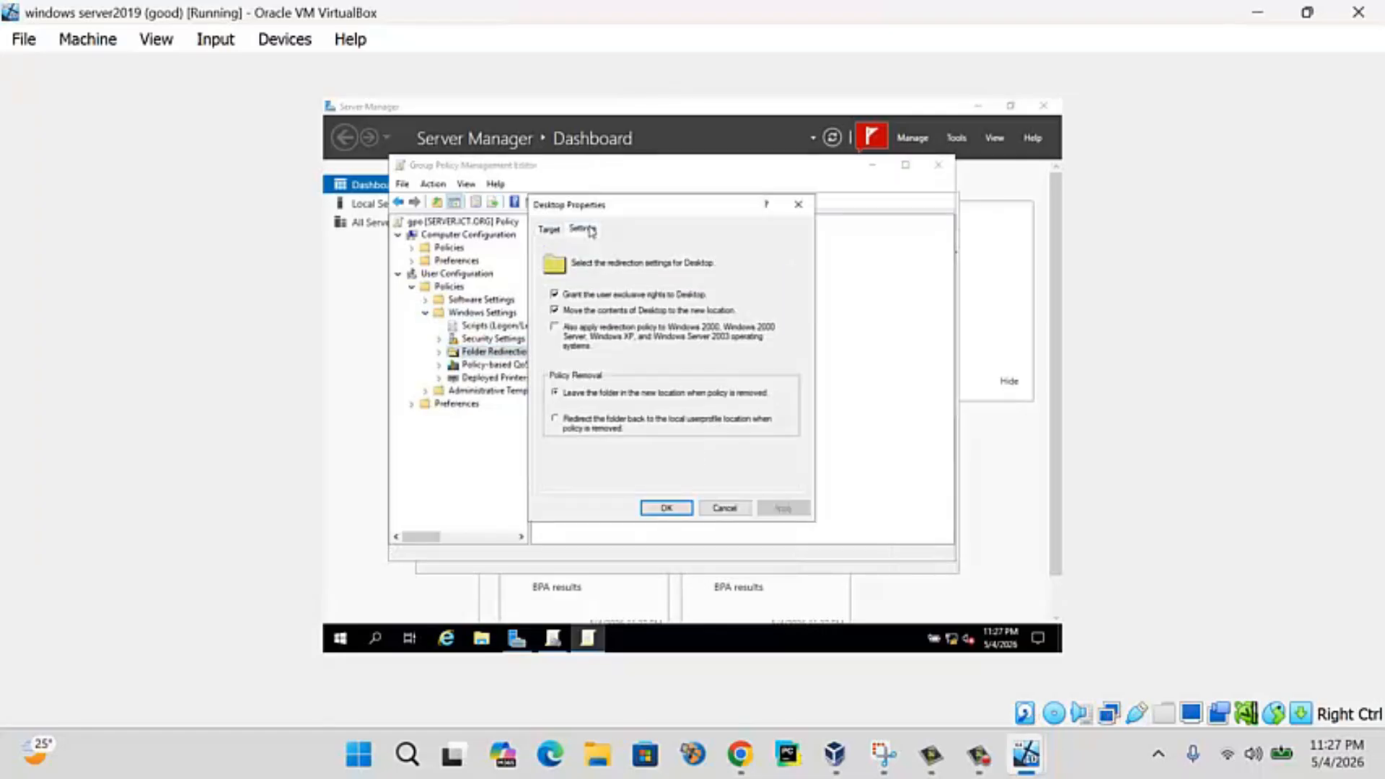
click(560, 334)
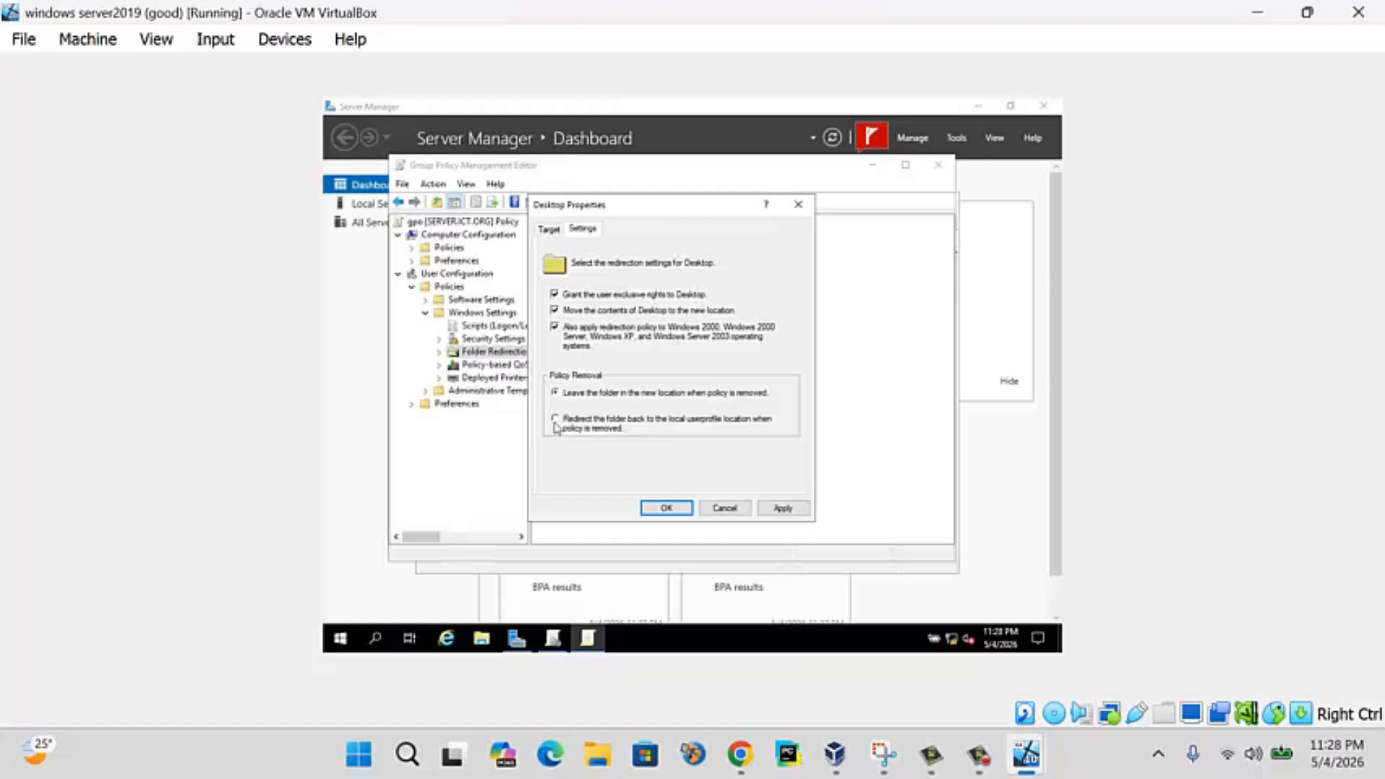
click(556, 424)
click(793, 508)
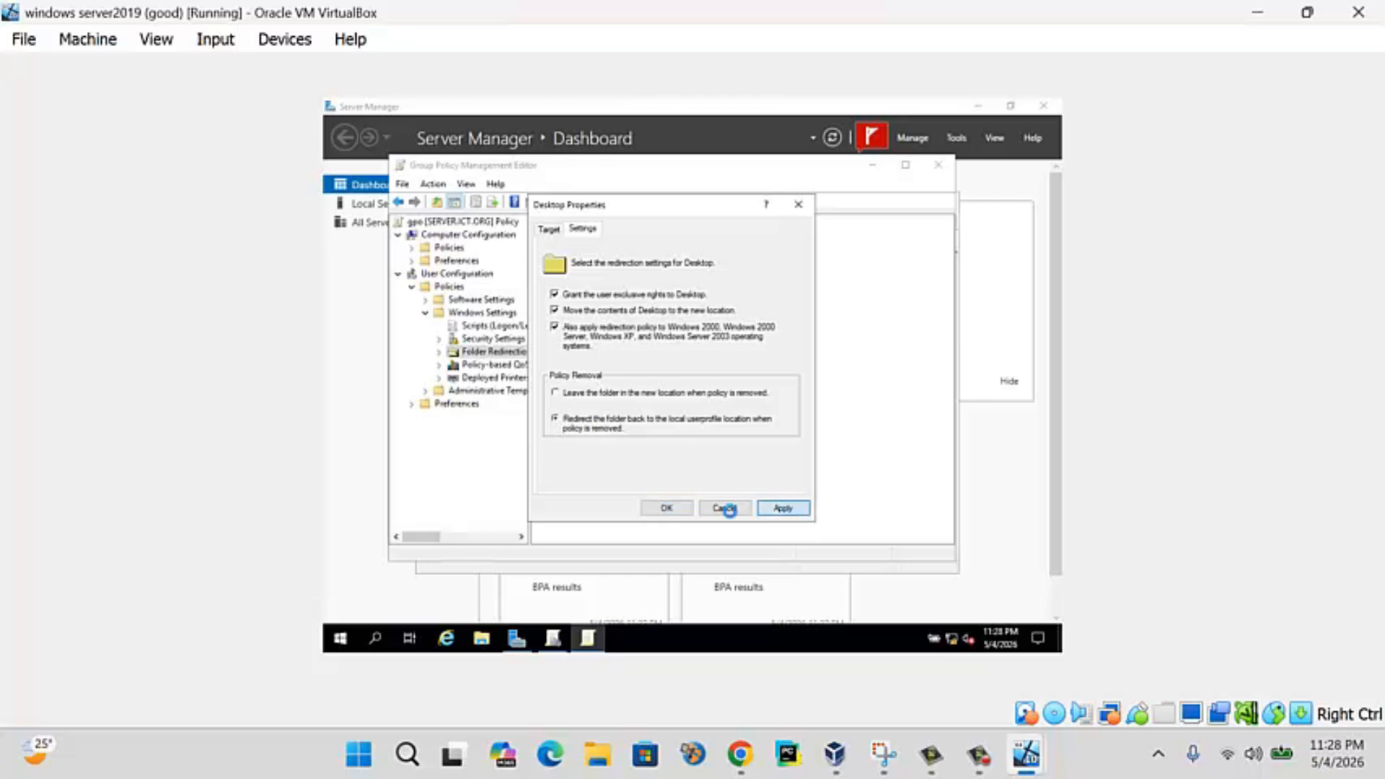
click(665, 508)
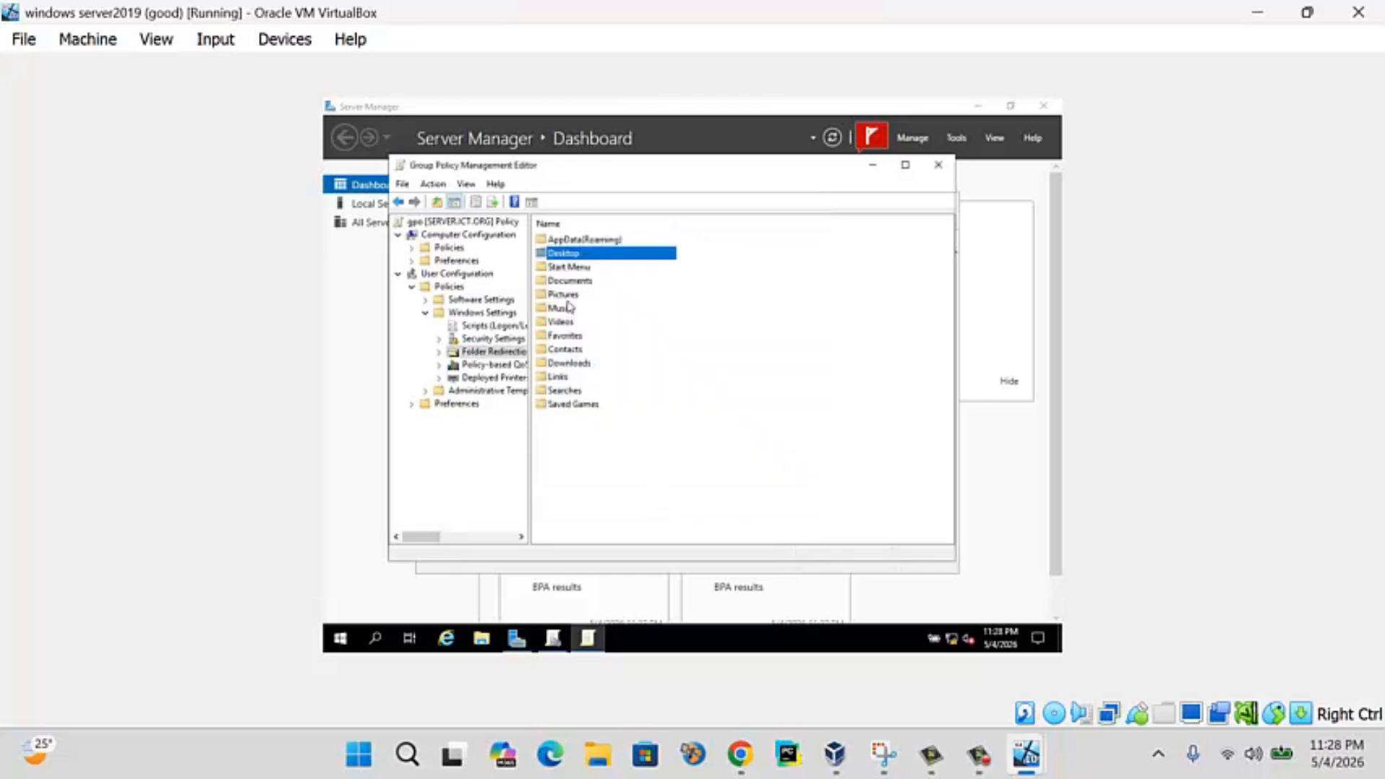
- Give Documents redirection the same older-Windows and redirect-back-locally settings, accepting the warning
click(568, 298)
click(570, 281)
right_click(570, 280)
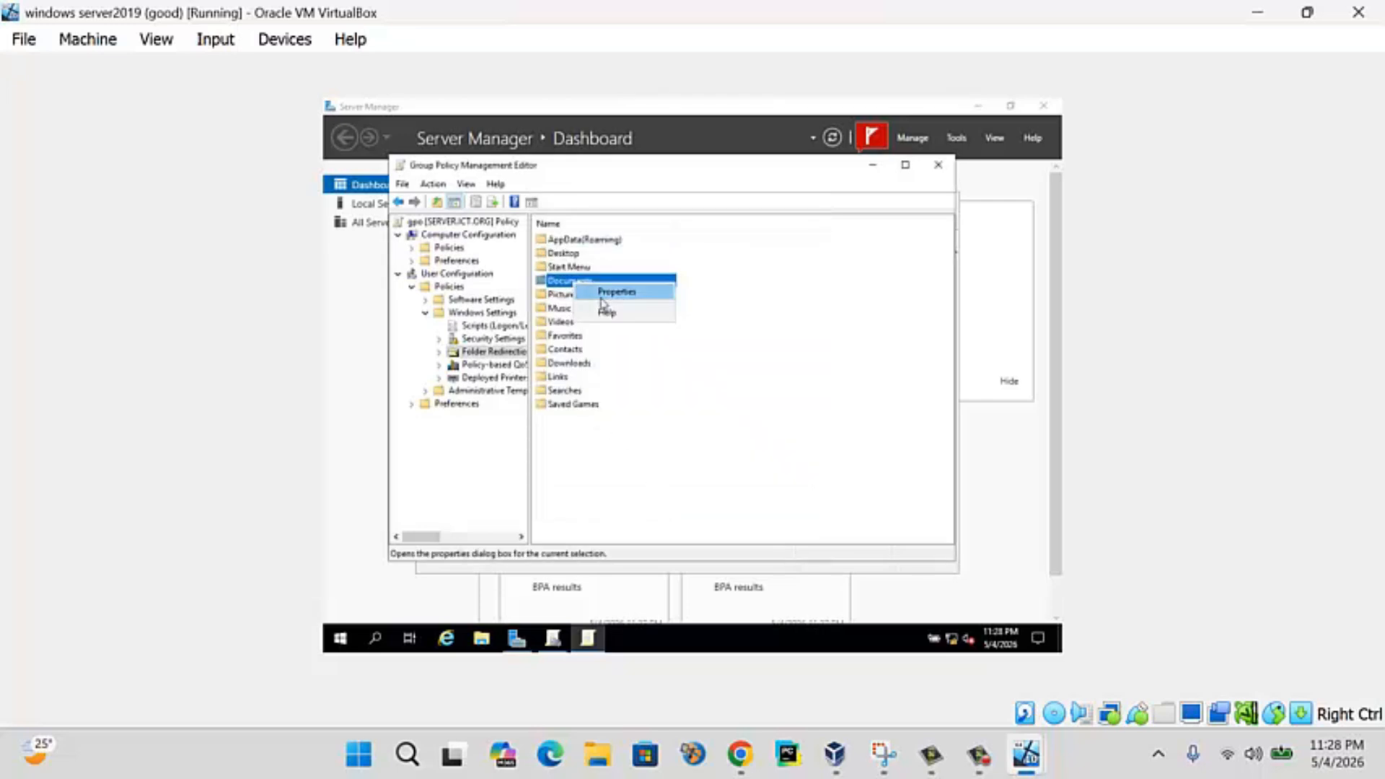
click(627, 288)
click(583, 230)
click(573, 329)
click(583, 420)
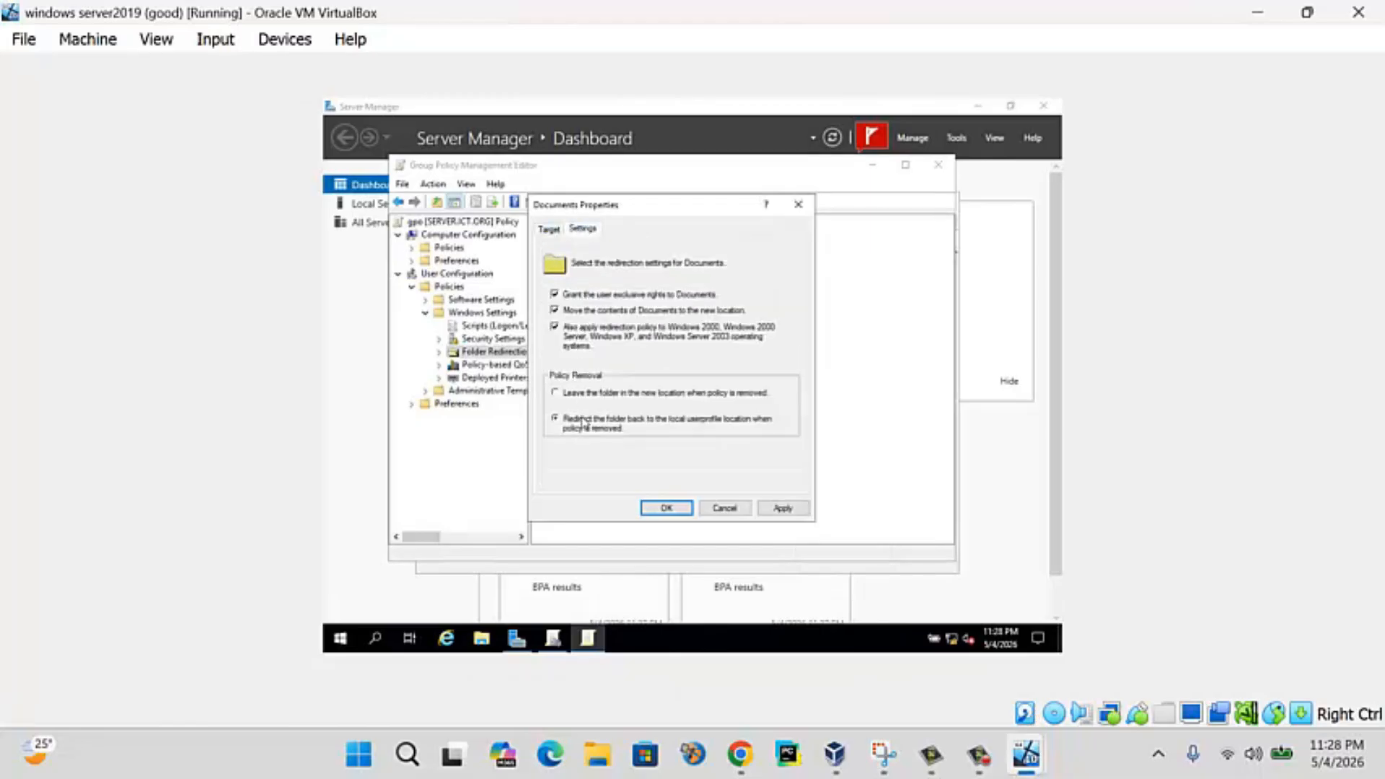
click(782, 508)
click(746, 455)
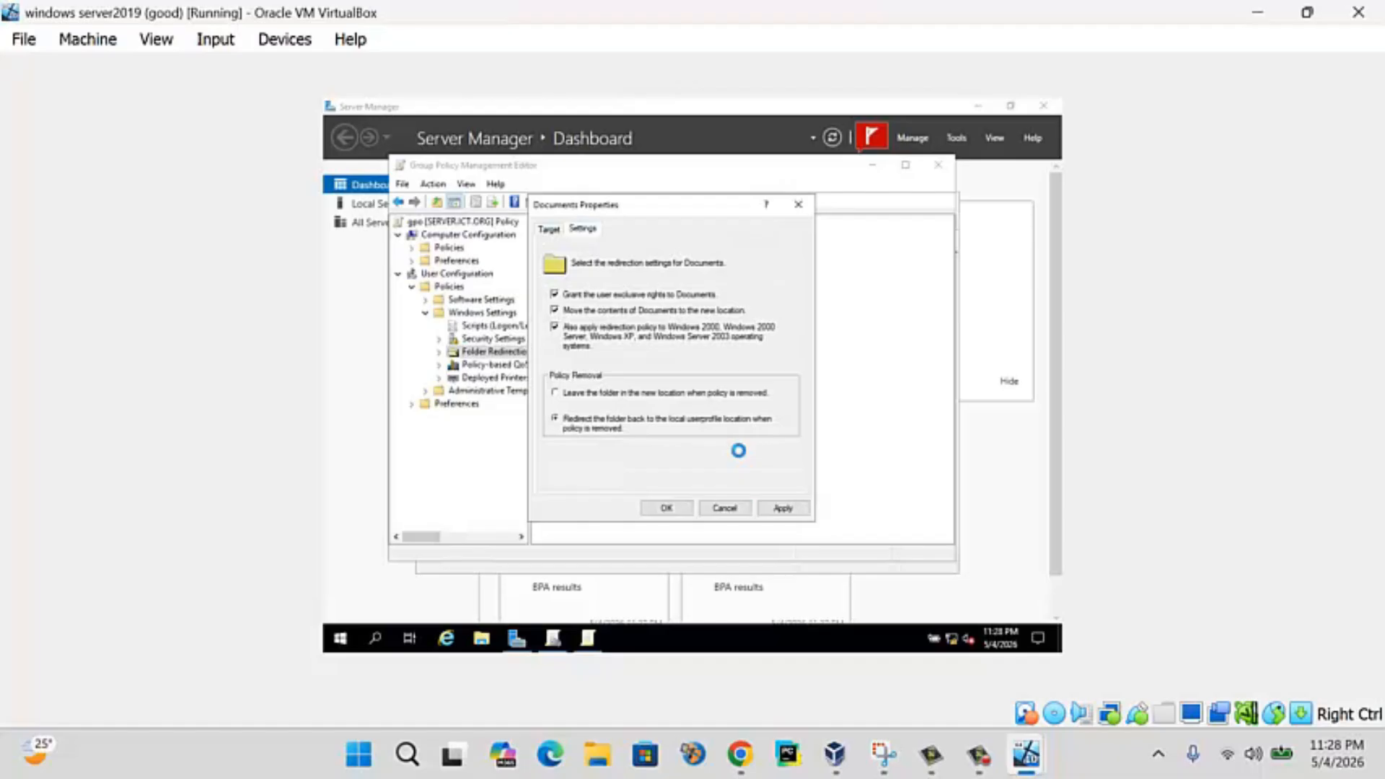
click(662, 509)
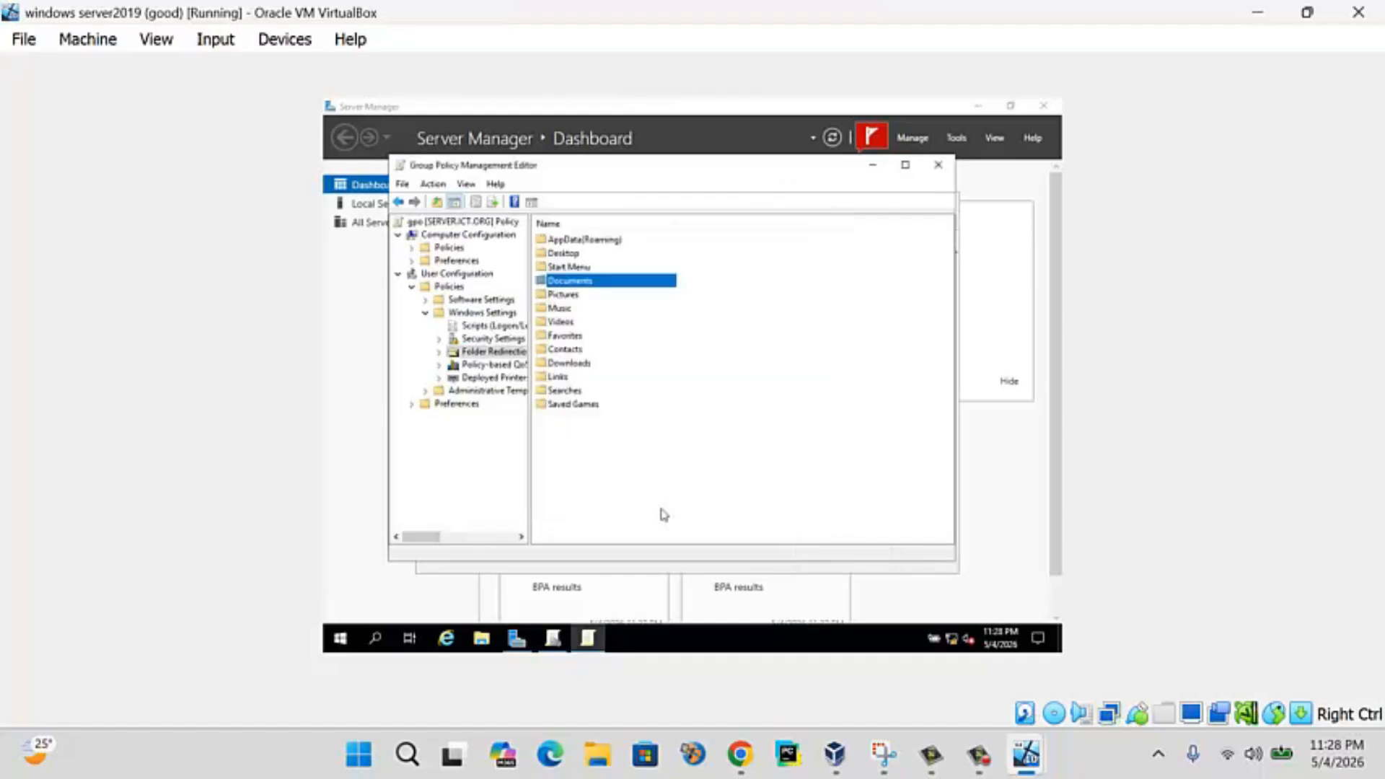
- Set Downloads redirection to return the folder to the local profile when the policy is removed
click(561, 362)
right_click(562, 360)
click(587, 369)
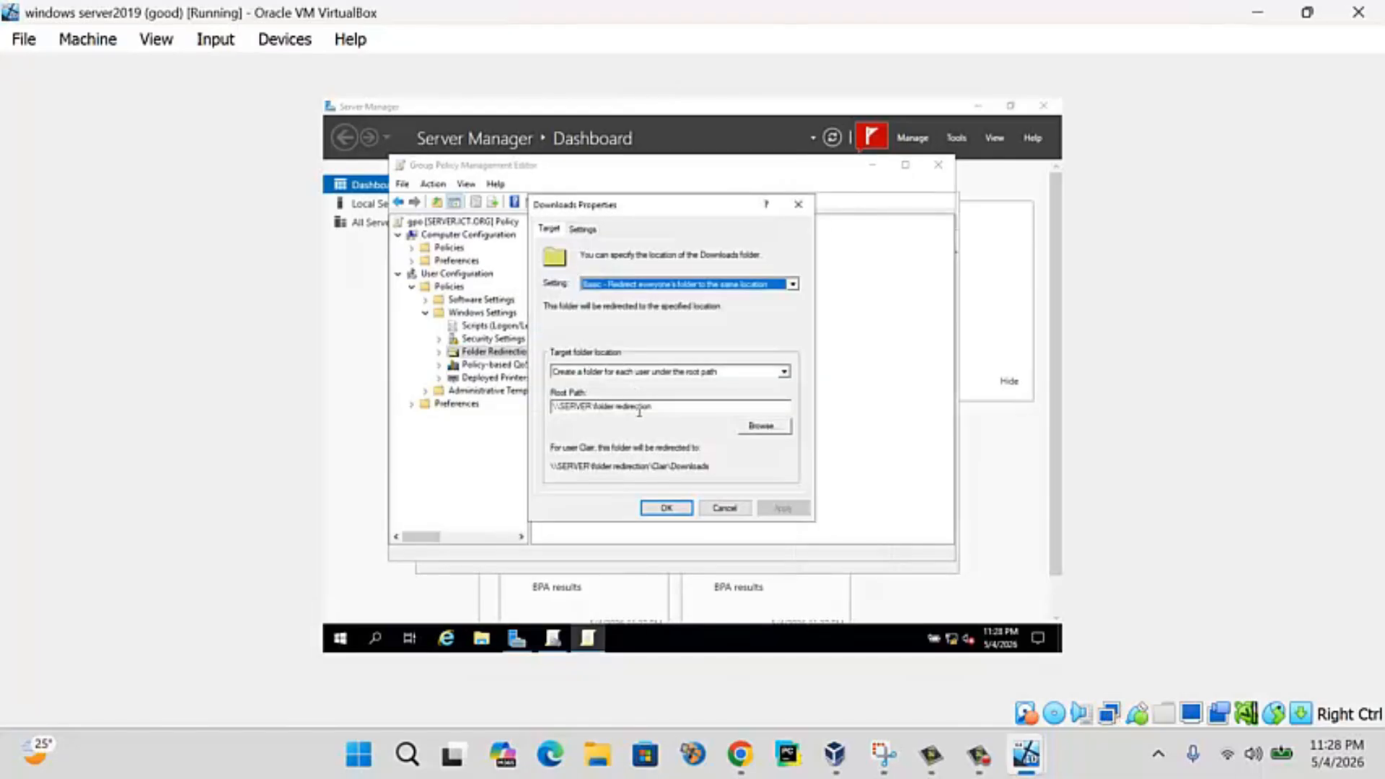
click(582, 229)
click(587, 421)
click(781, 508)
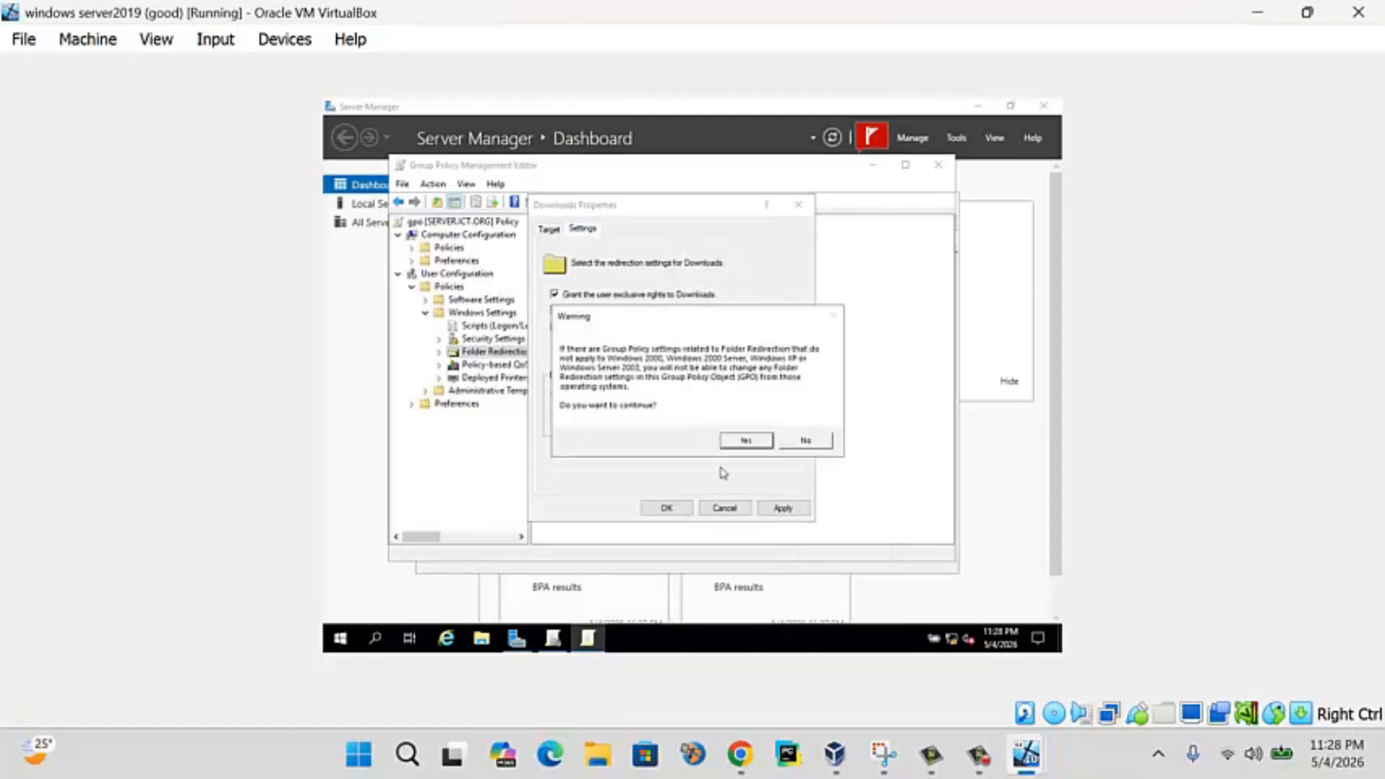
click(730, 441)
click(666, 507)
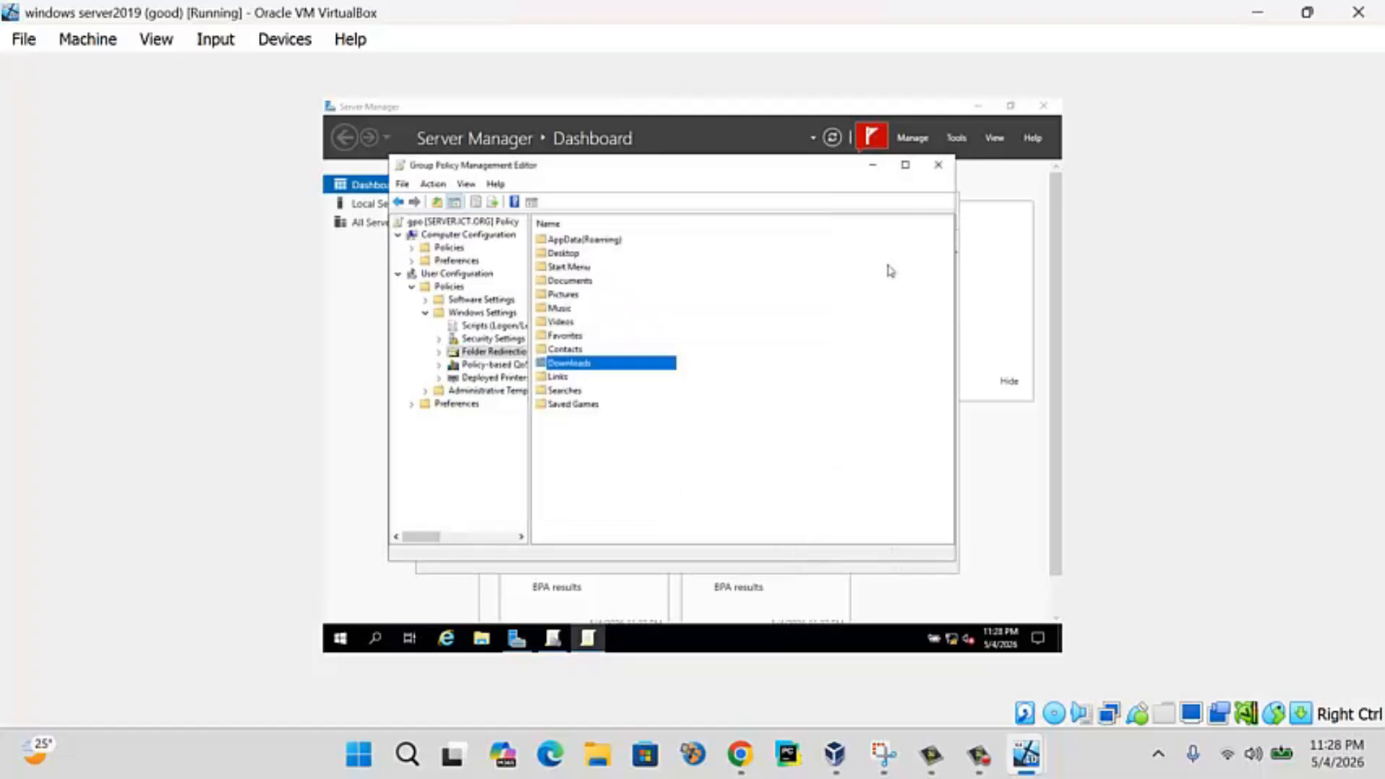
- Close the Group Policy editor, Group Policy Management and Server Manager
click(938, 164)
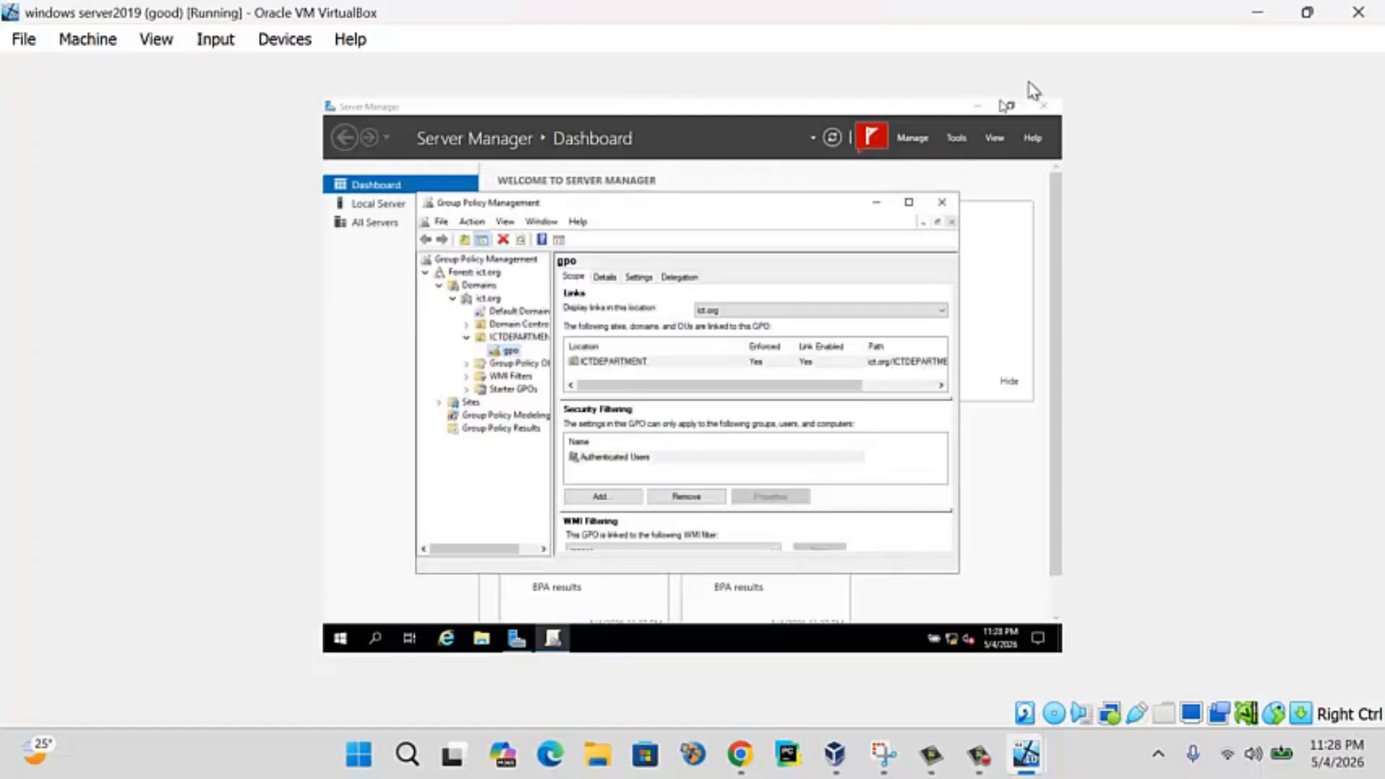
click(941, 202)
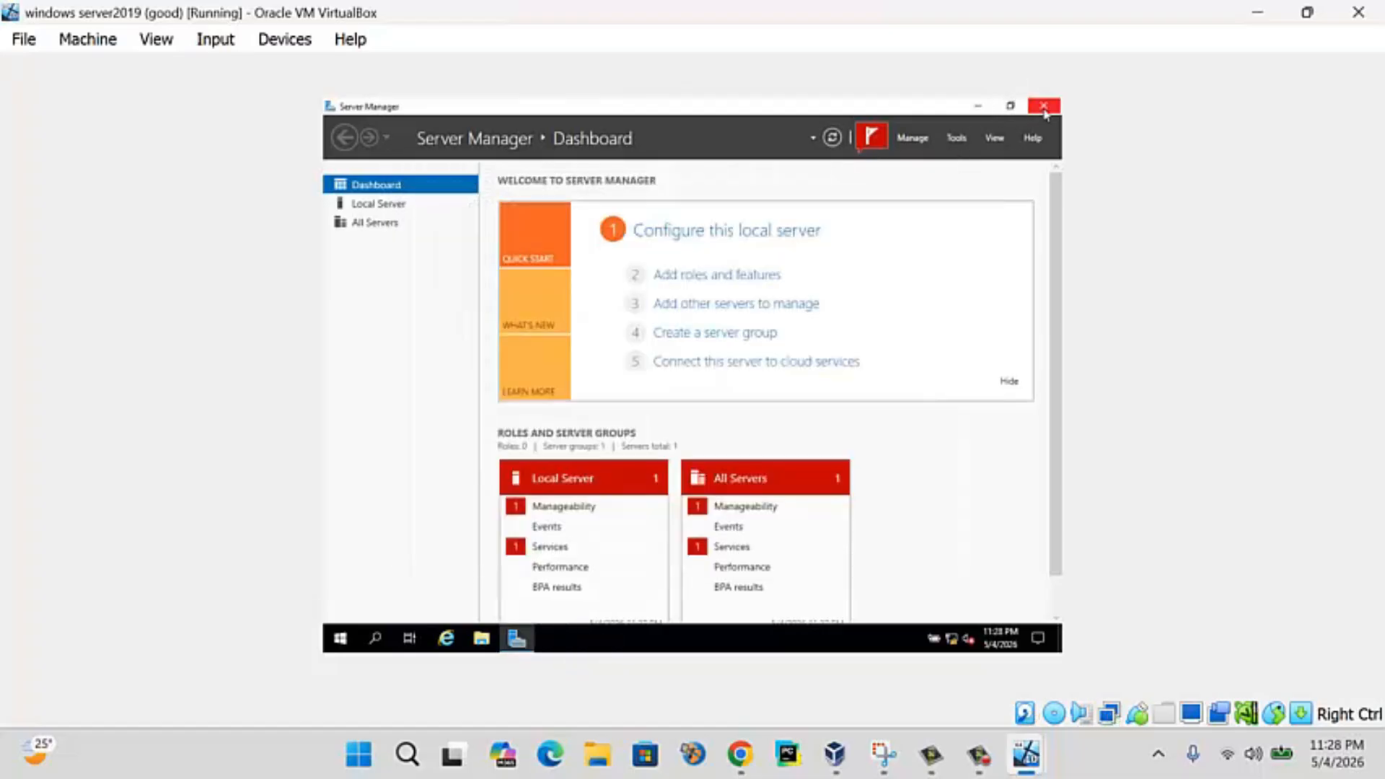
click(1044, 108)
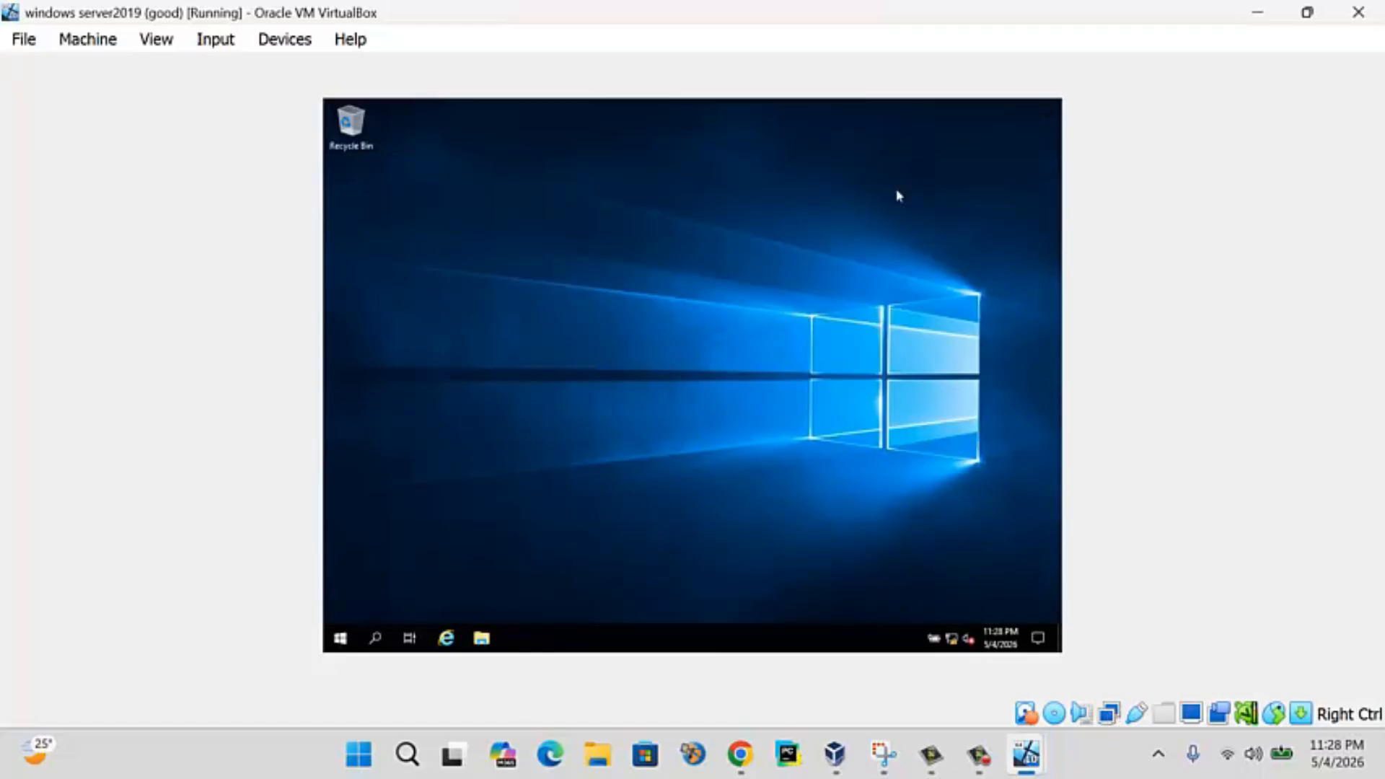
- Run gpupdate in an administrator Command Prompt on the server until both policy updates complete
click(377, 637)
text(cmd)
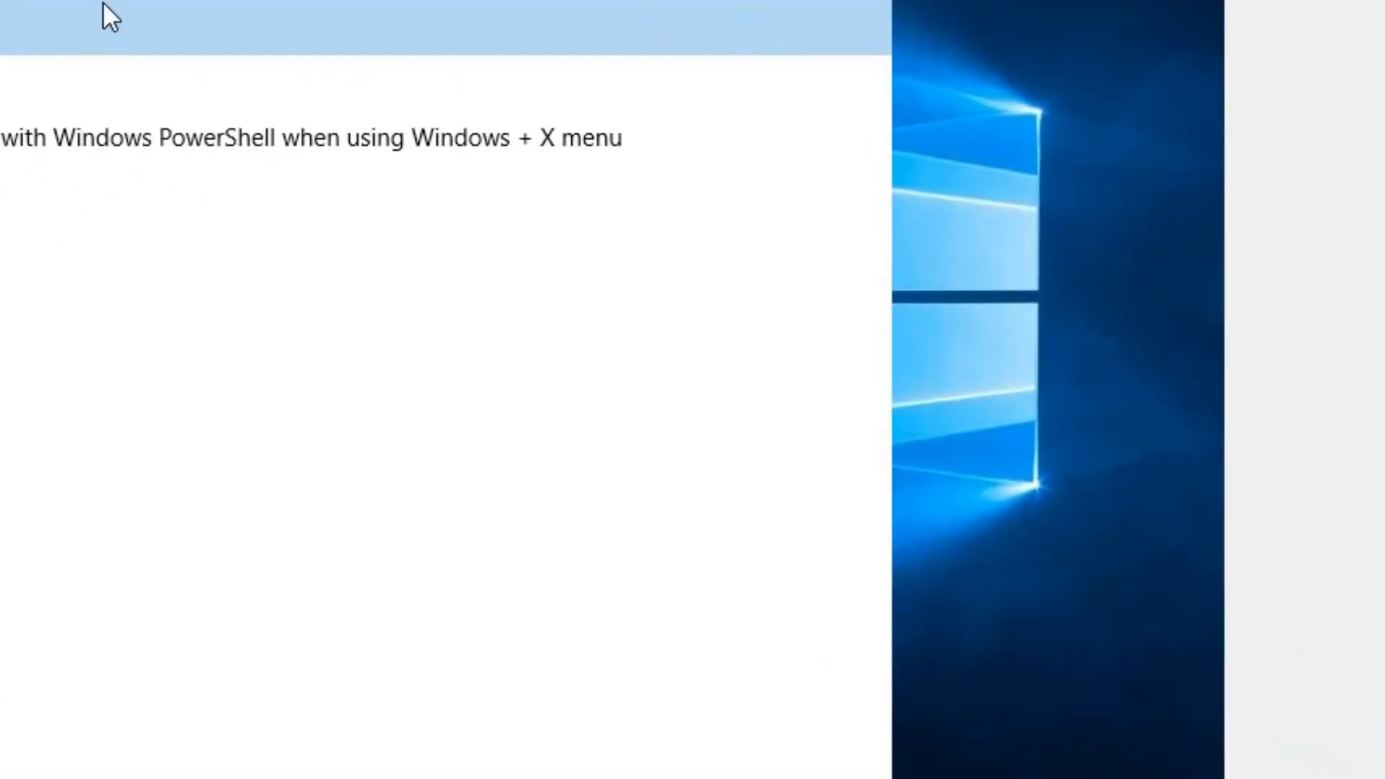
right_click(102, 1)
click(162, 37)
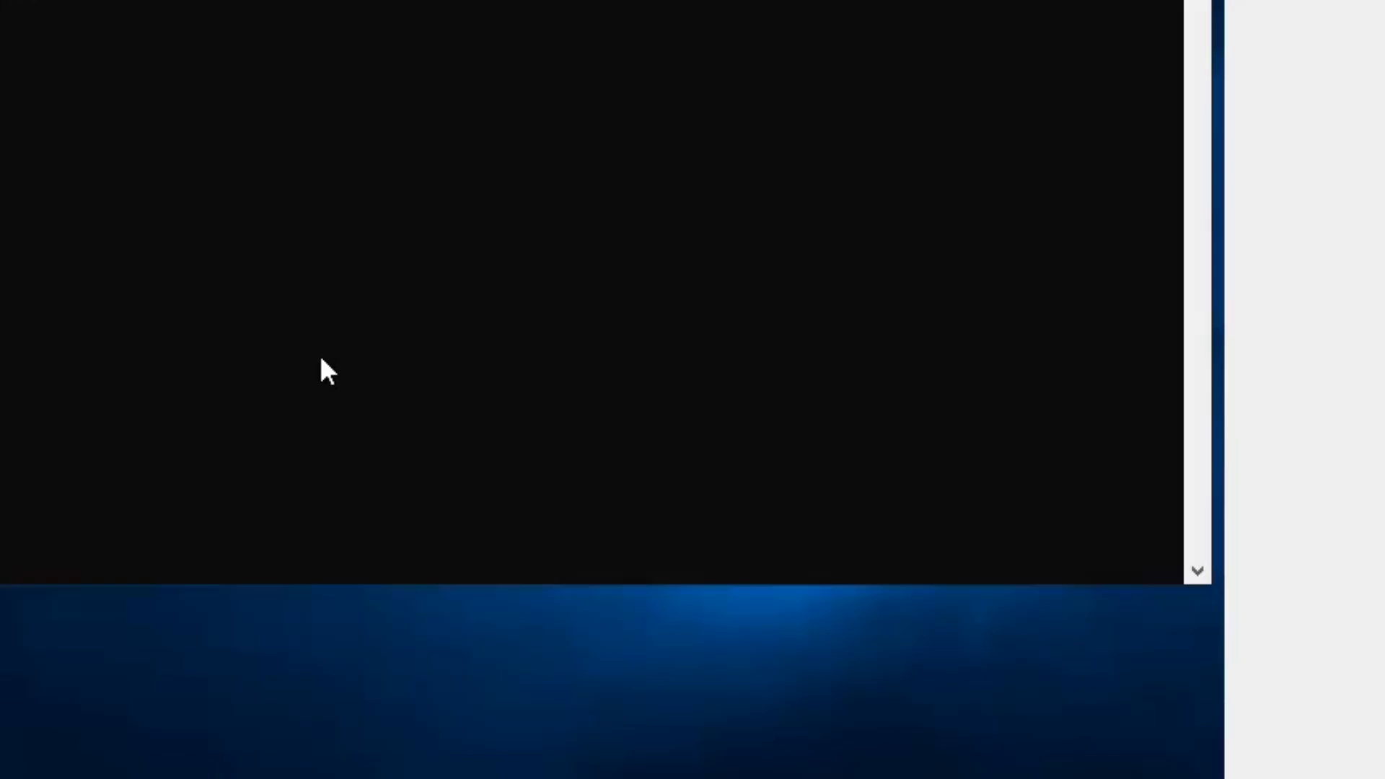
text(ate)
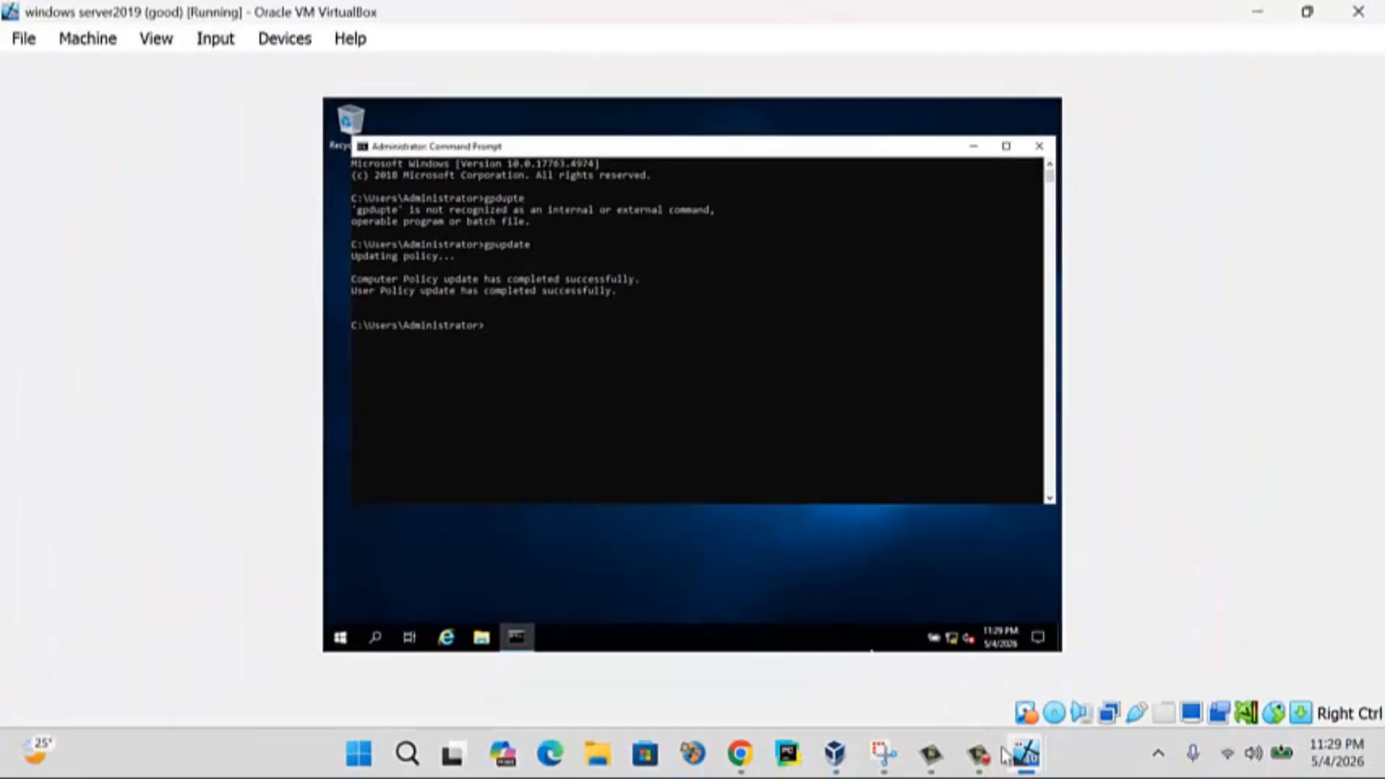
click(1024, 753)
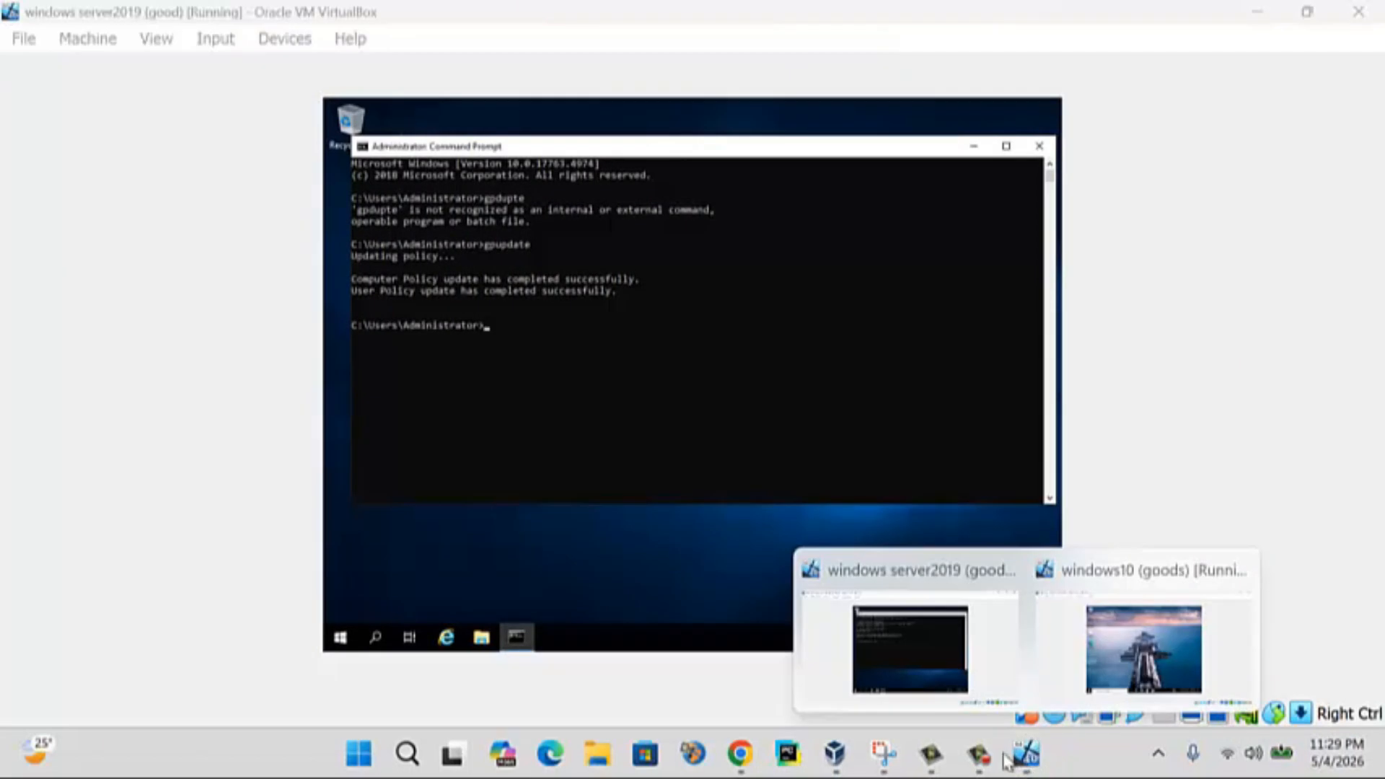
- On the Windows 10 client, open an administrator Command Prompt using the administrator account credentials
click(1089, 656)
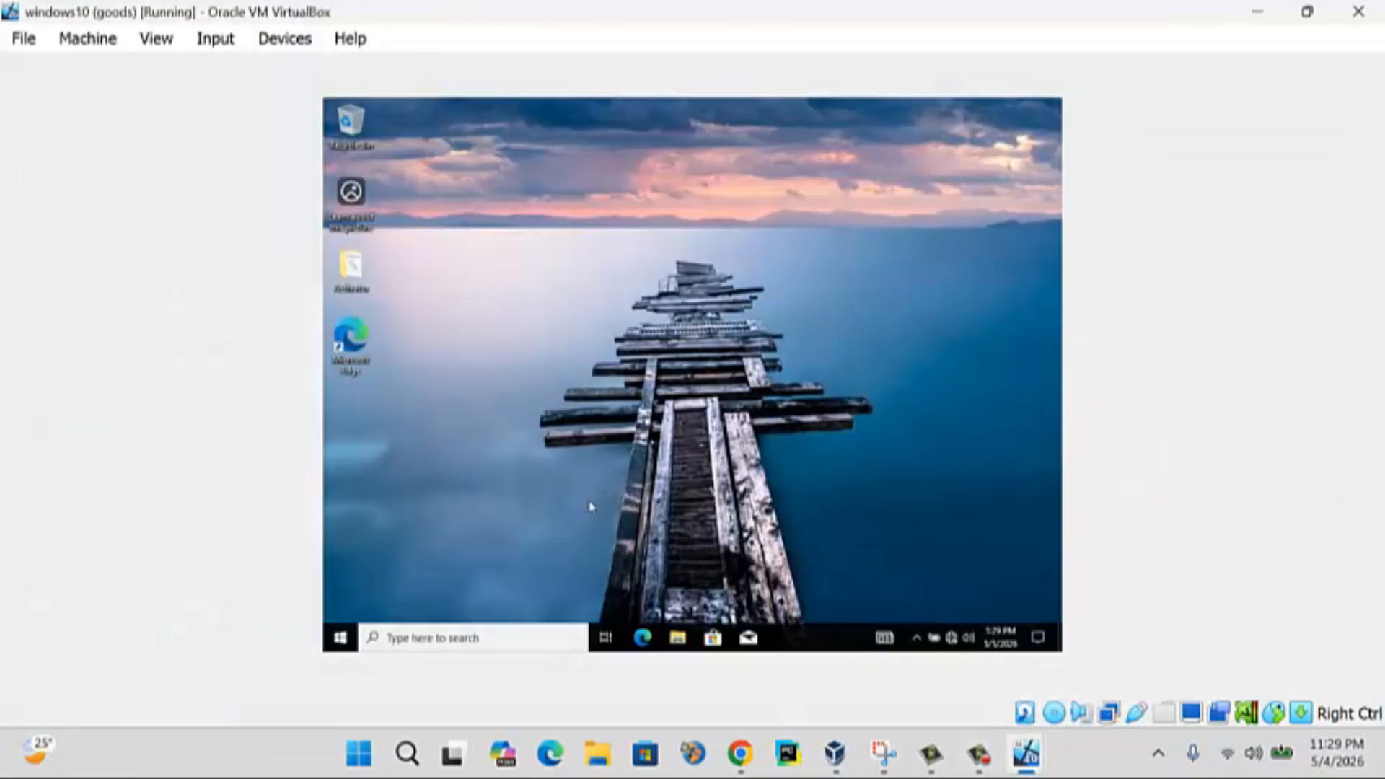
click(513, 639)
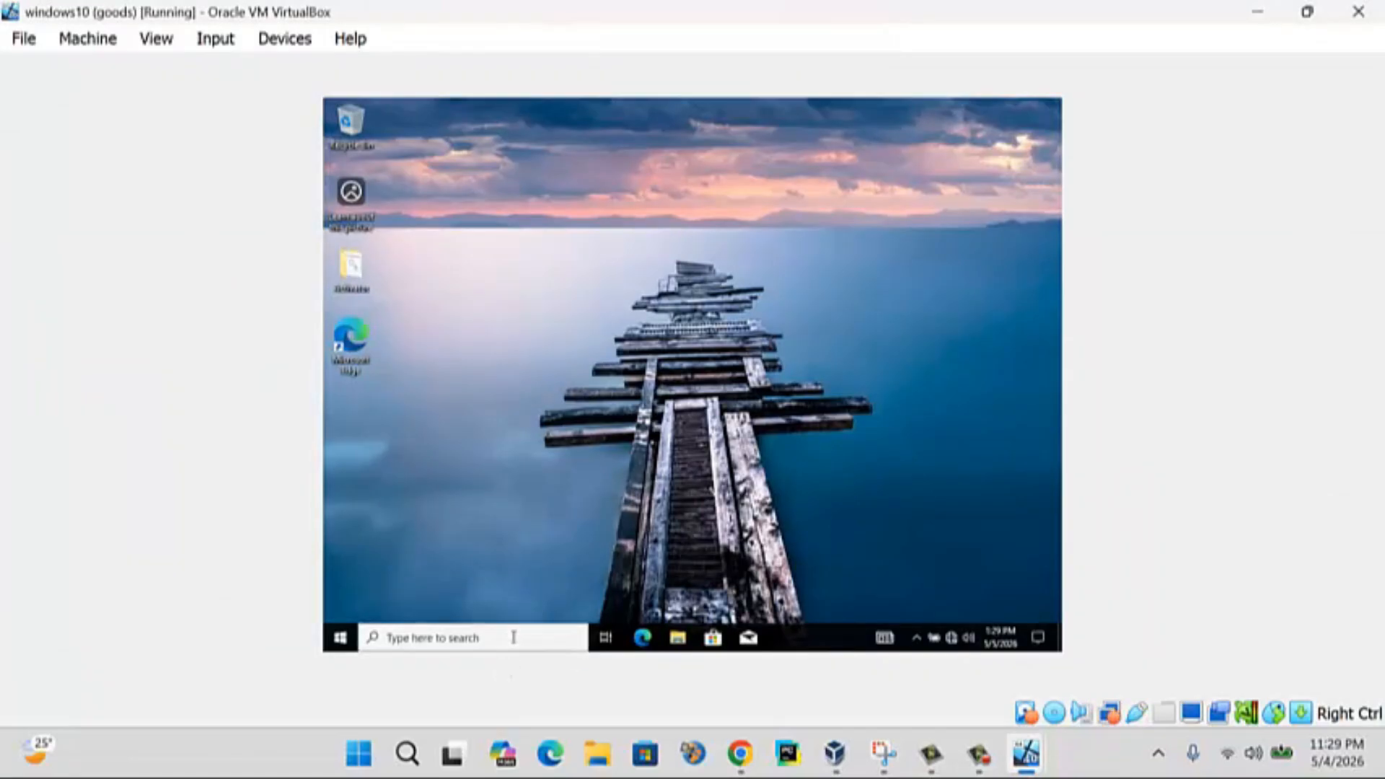
text(cmd)
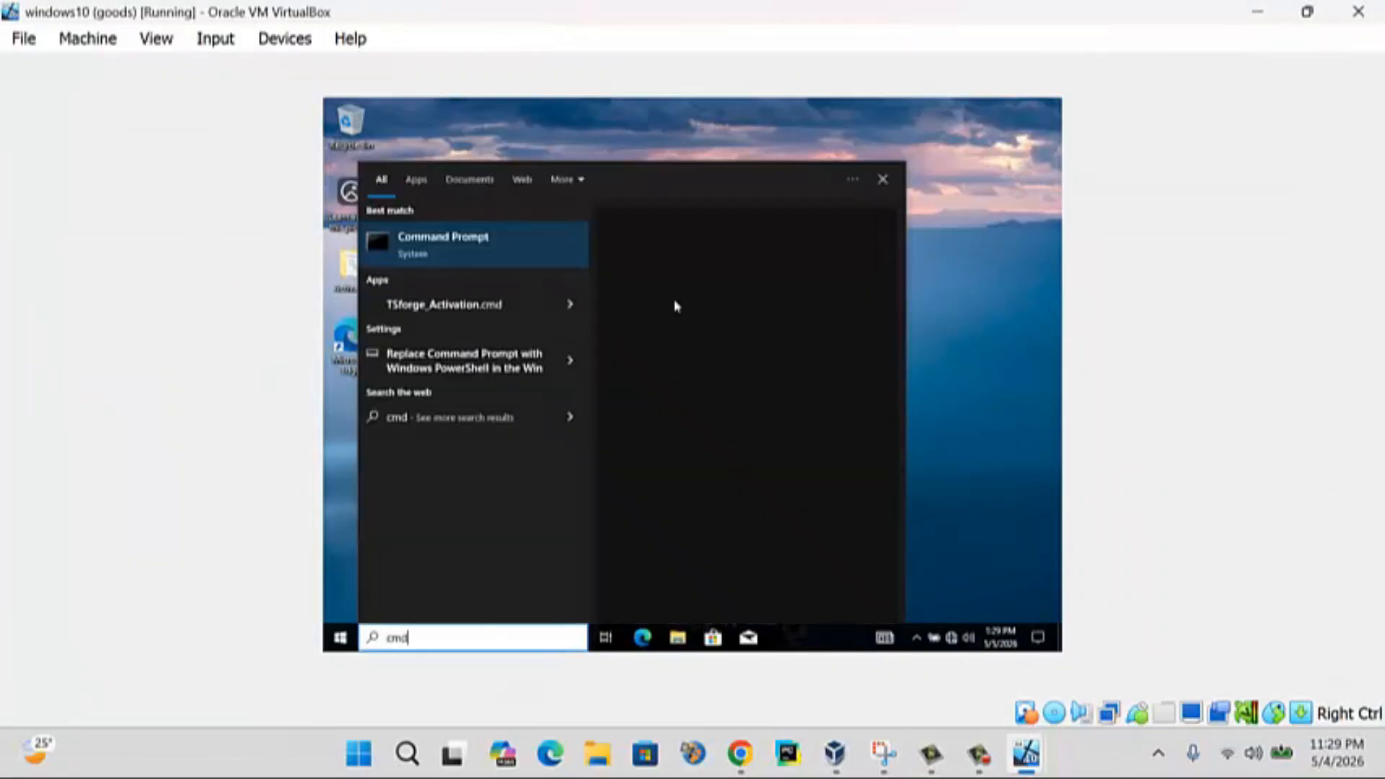
click(667, 379)
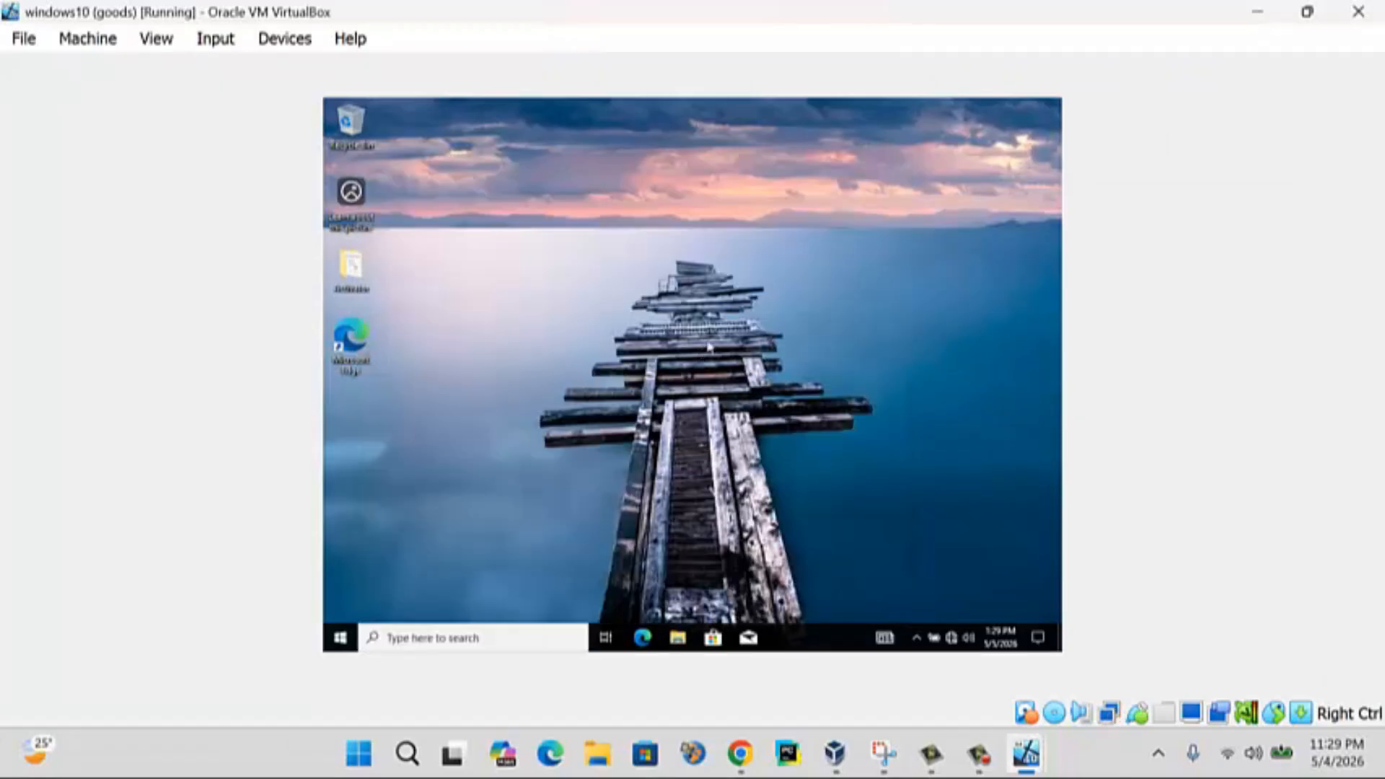
text(adminsitr)
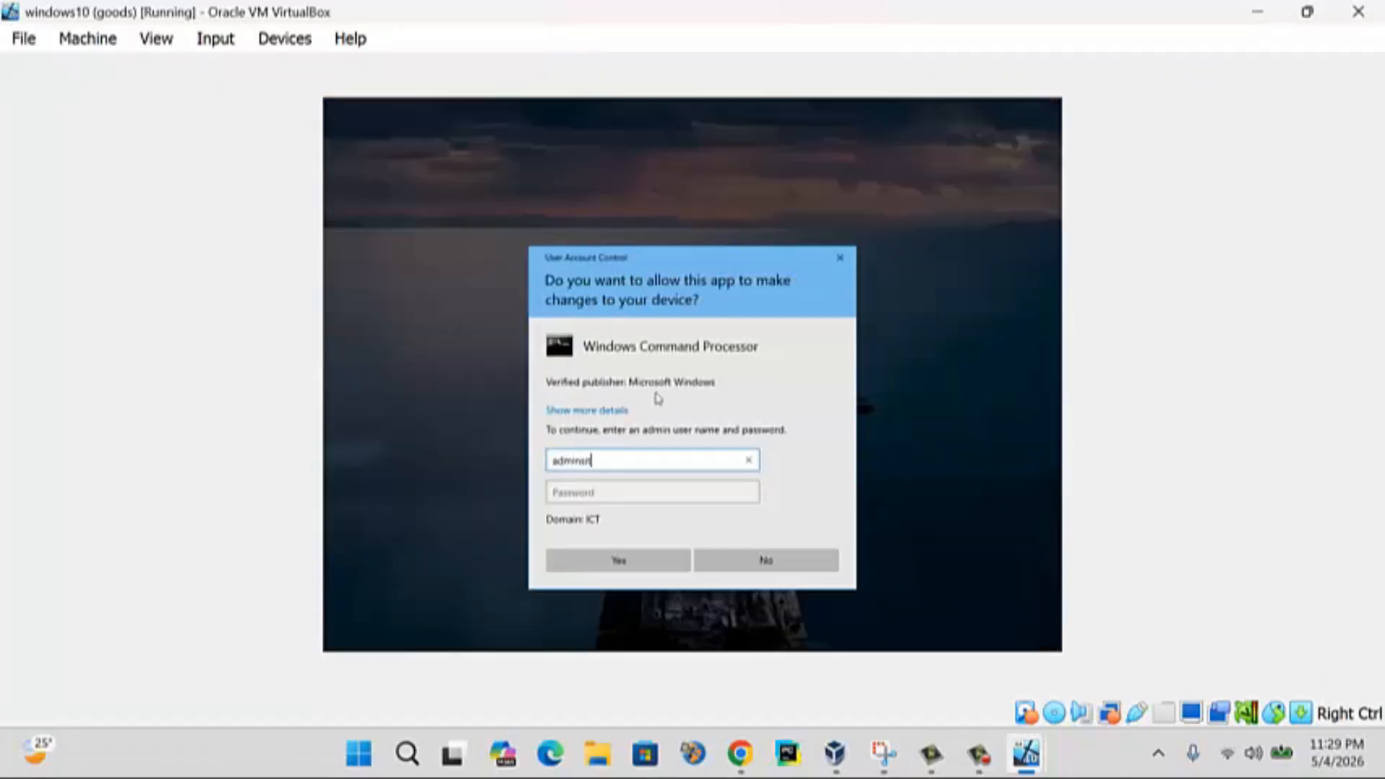
text(istrator)
key(Tab)
text(P)
key(Caps_Lock)
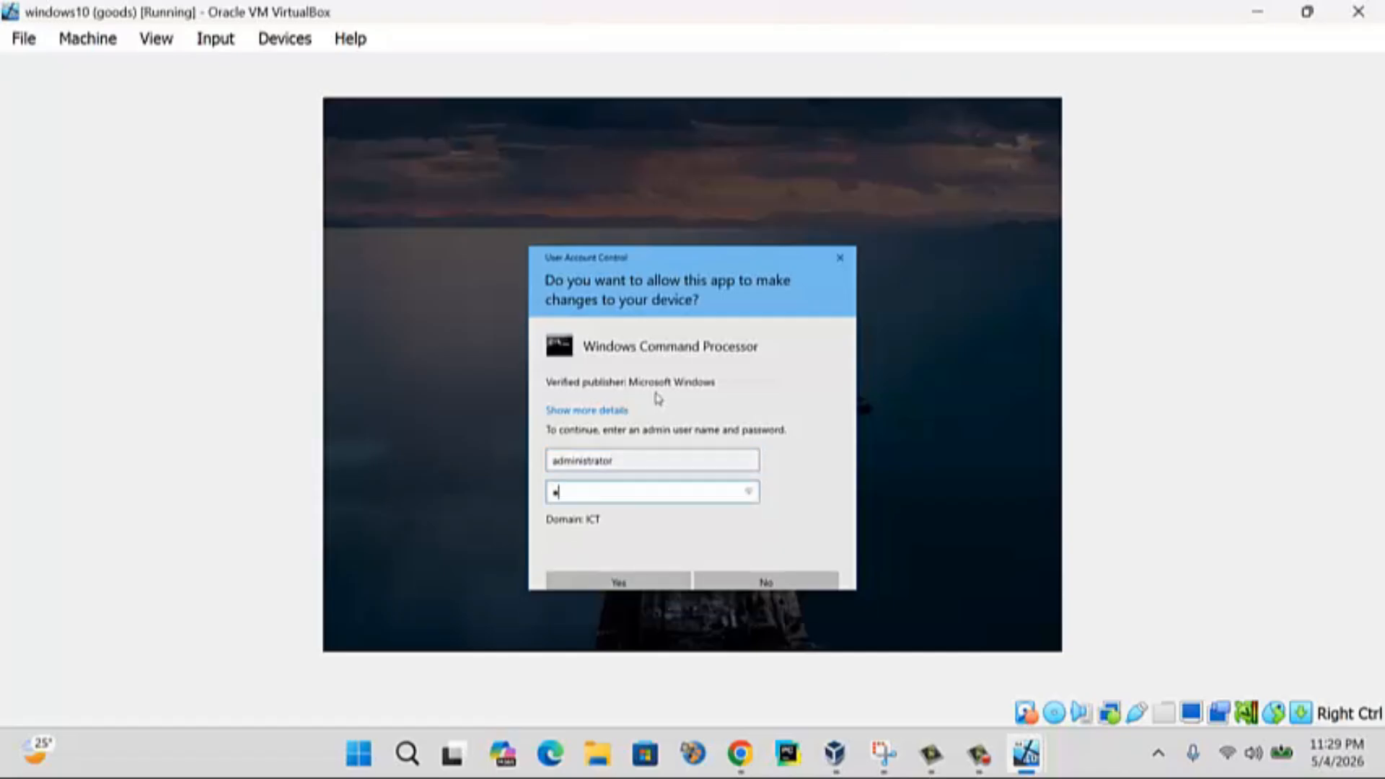
text(ass)
text(•••••)
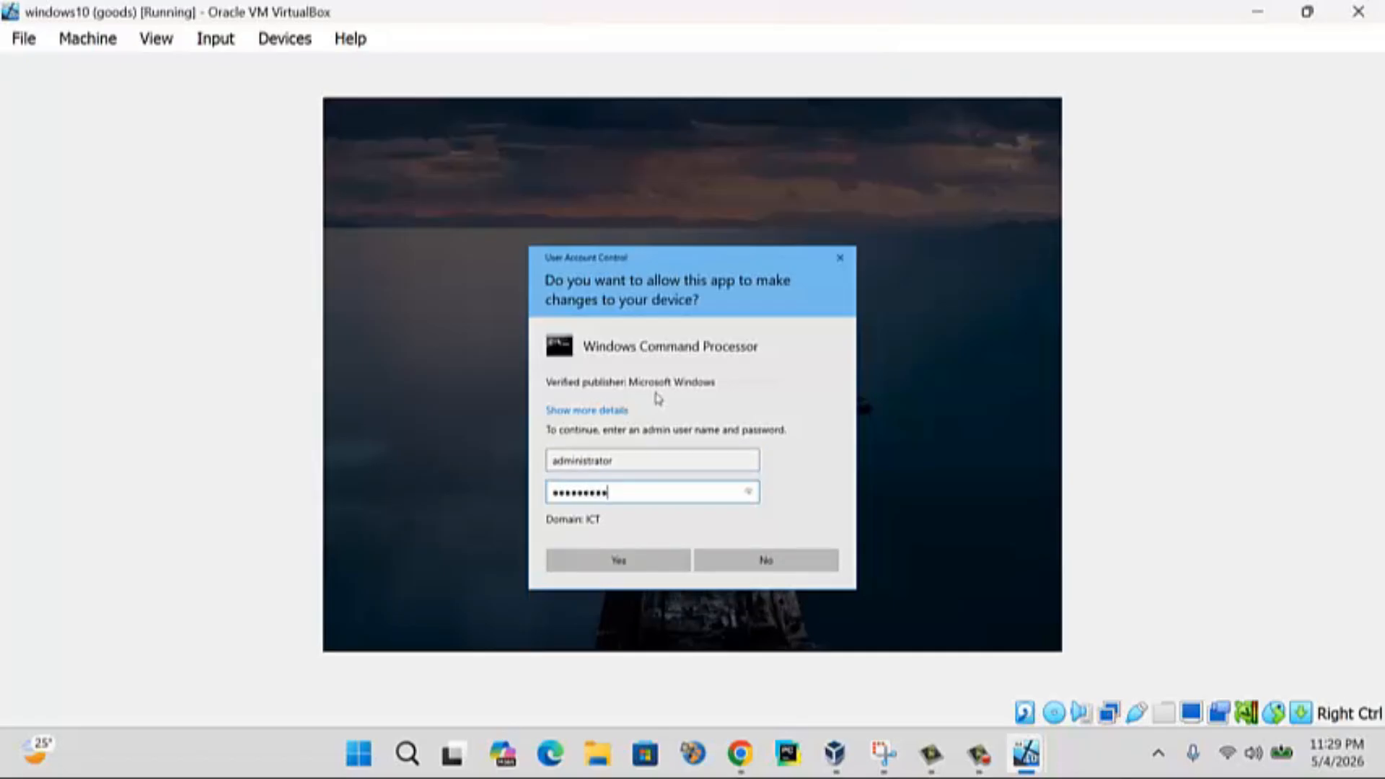
key(Return)
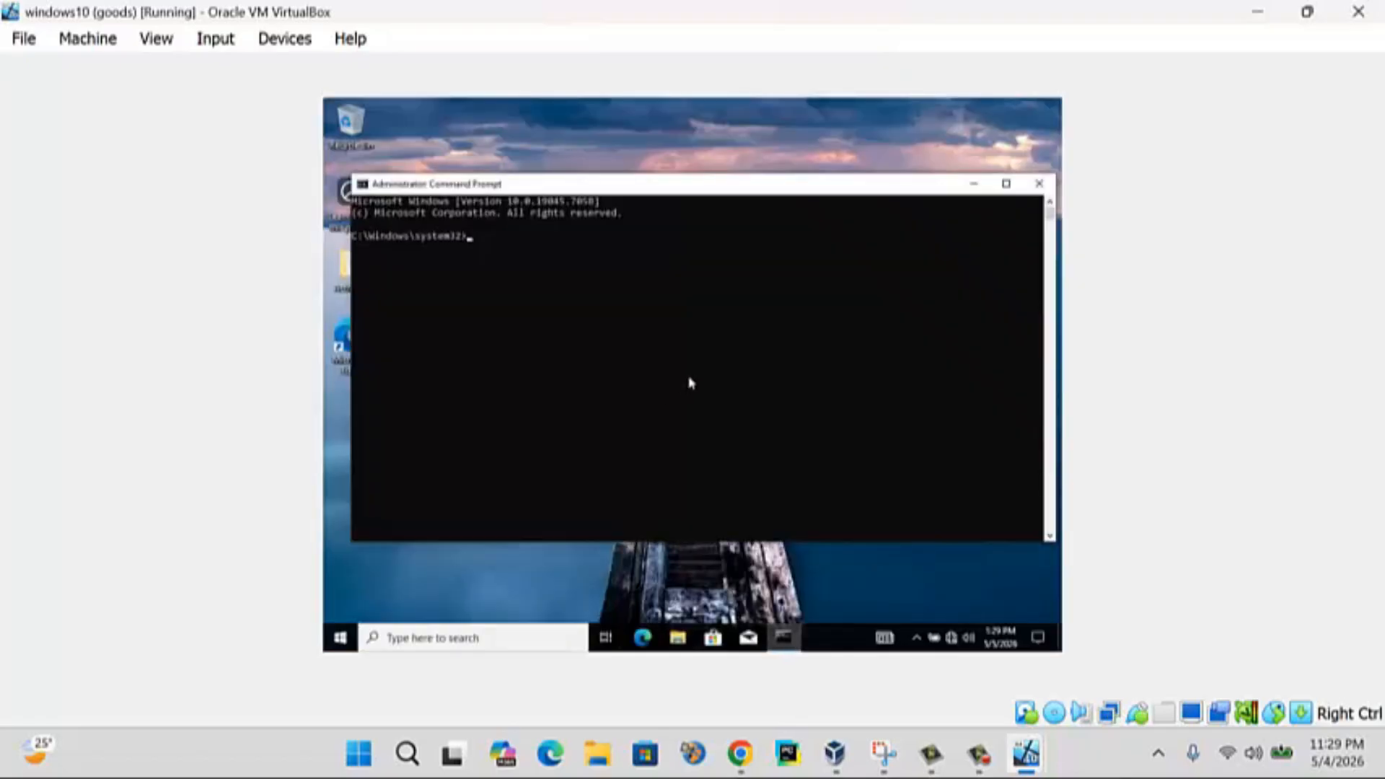
- Run gpupdate to apply the updated policy, then exit the Command Prompt
text(gpupdate)
key(Return)
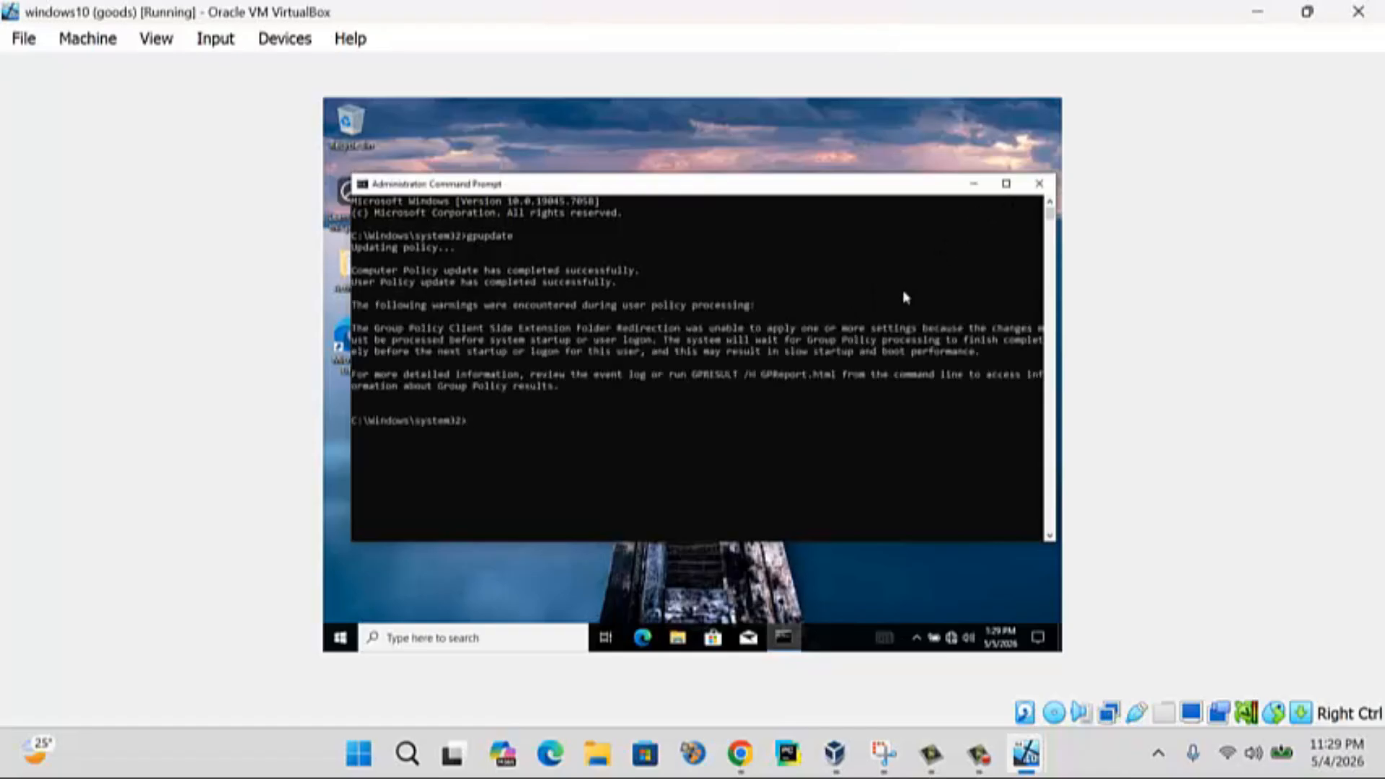
text(it)
key(Return)
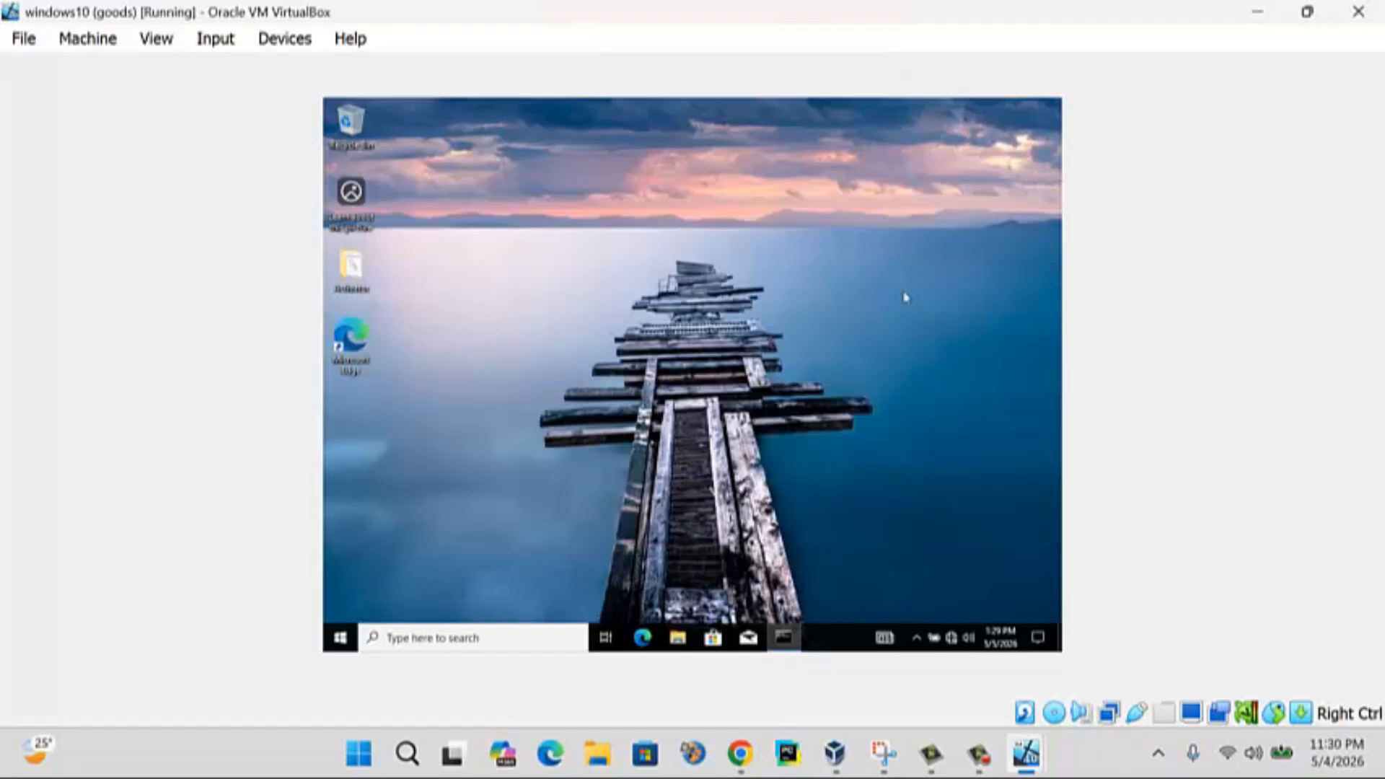
- Restart the Windows 10 client from the Start menu power options
click(352, 637)
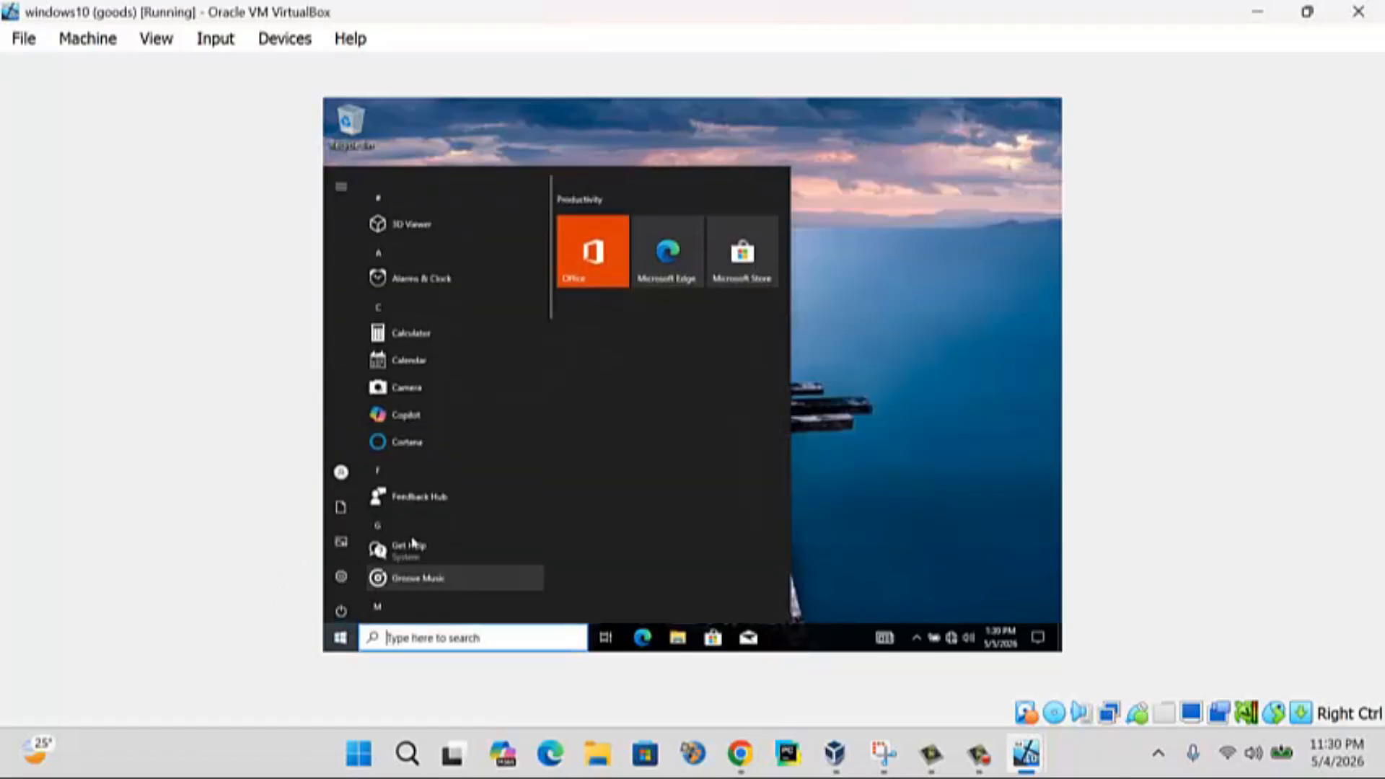
click(343, 610)
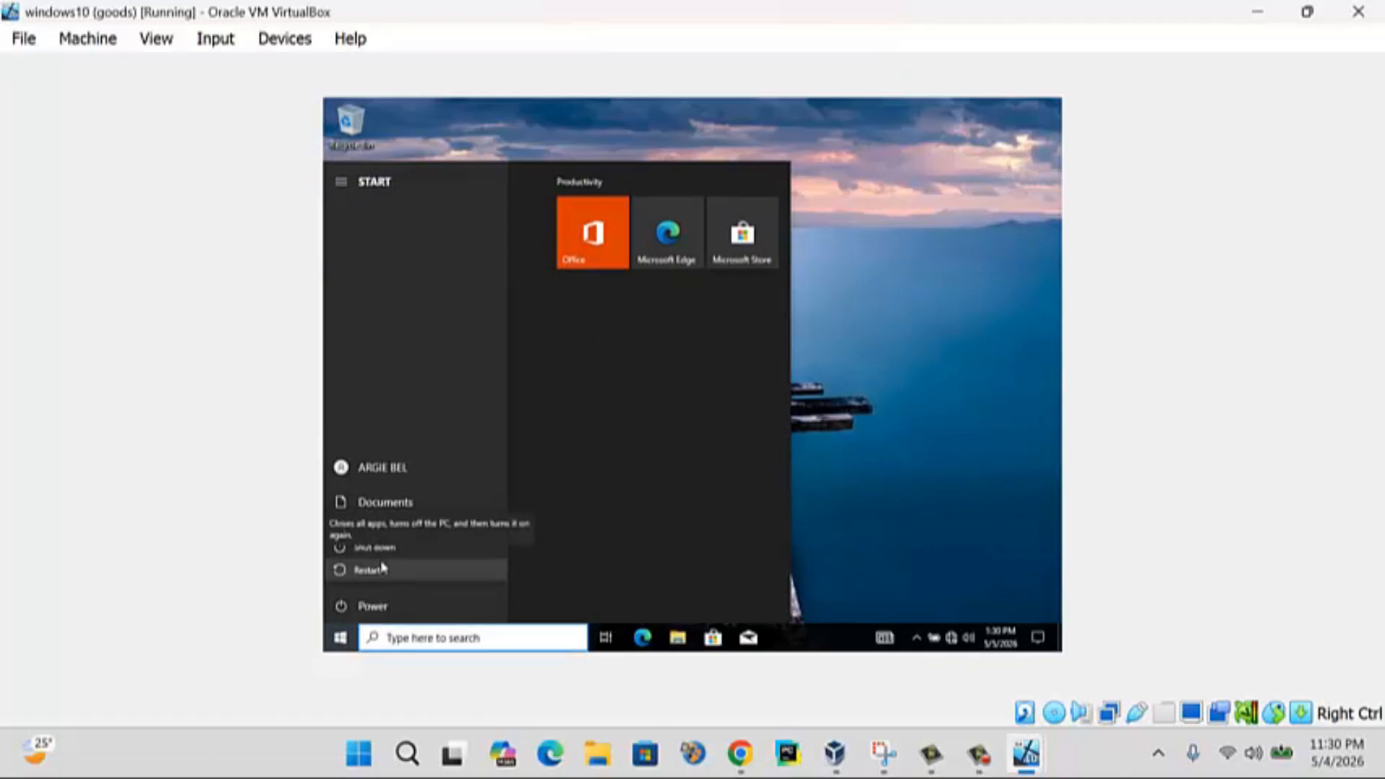
click(383, 570)
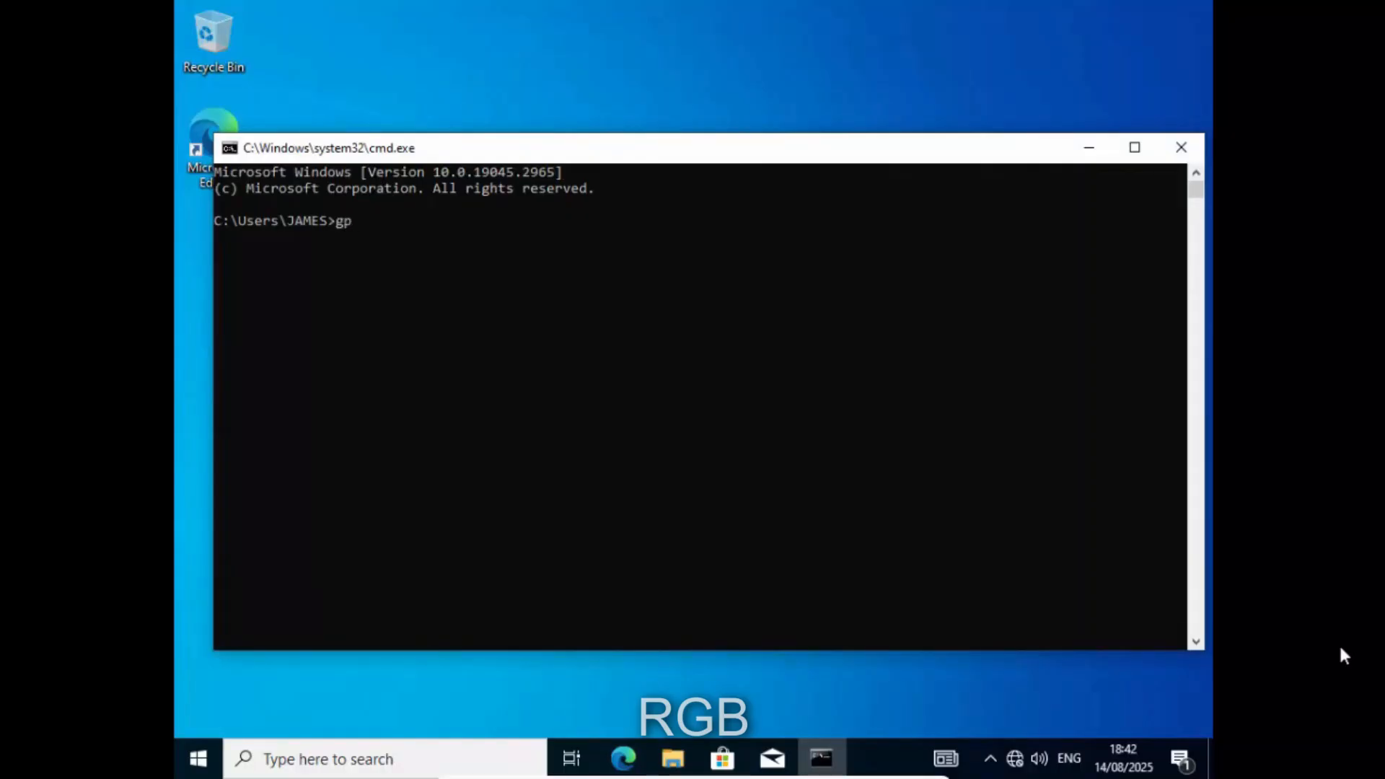
- Run gpupdate on the client, then close the Command Prompt window
text(update)
key(Return)
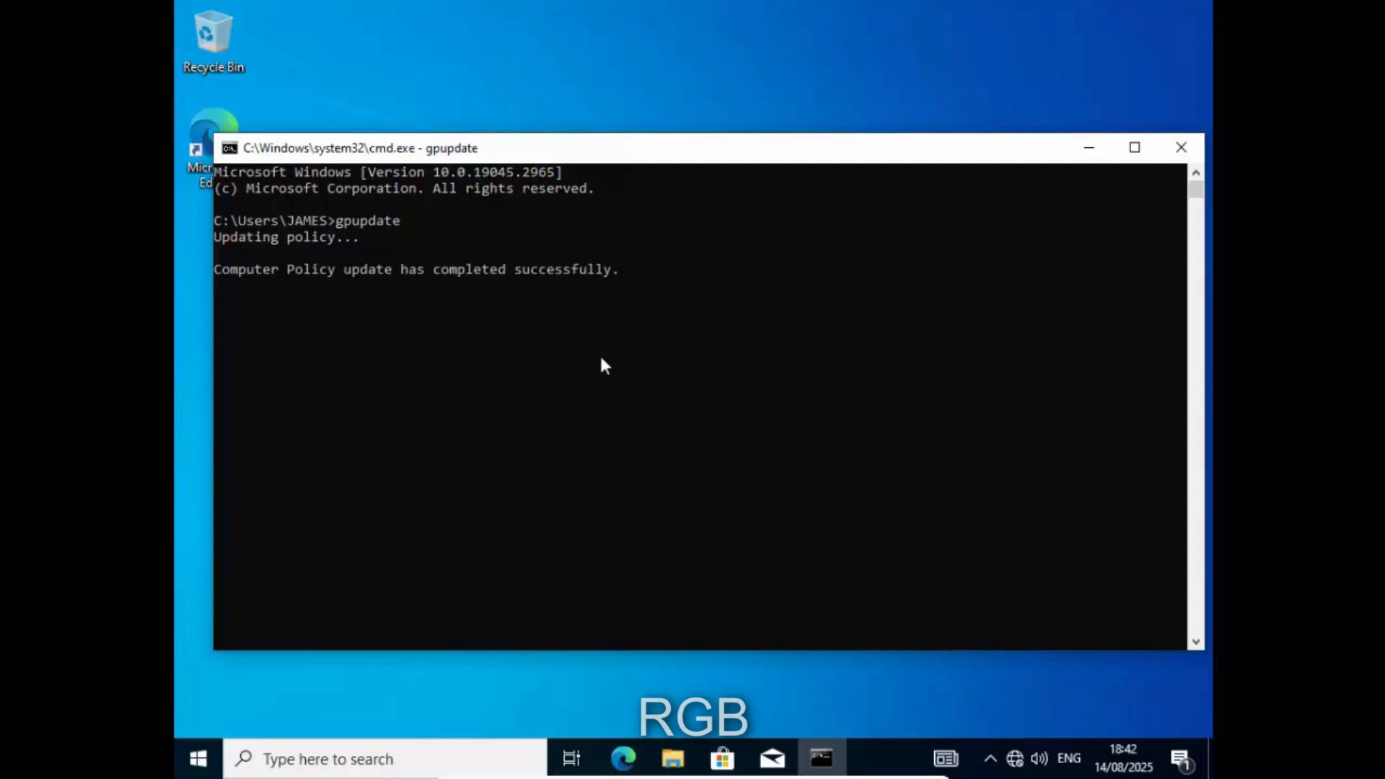
click(1179, 147)
- Refresh the client desktop and create a folder keeping the default name 'New folder'
right_click(551, 187)
click(602, 249)
right_click(564, 197)
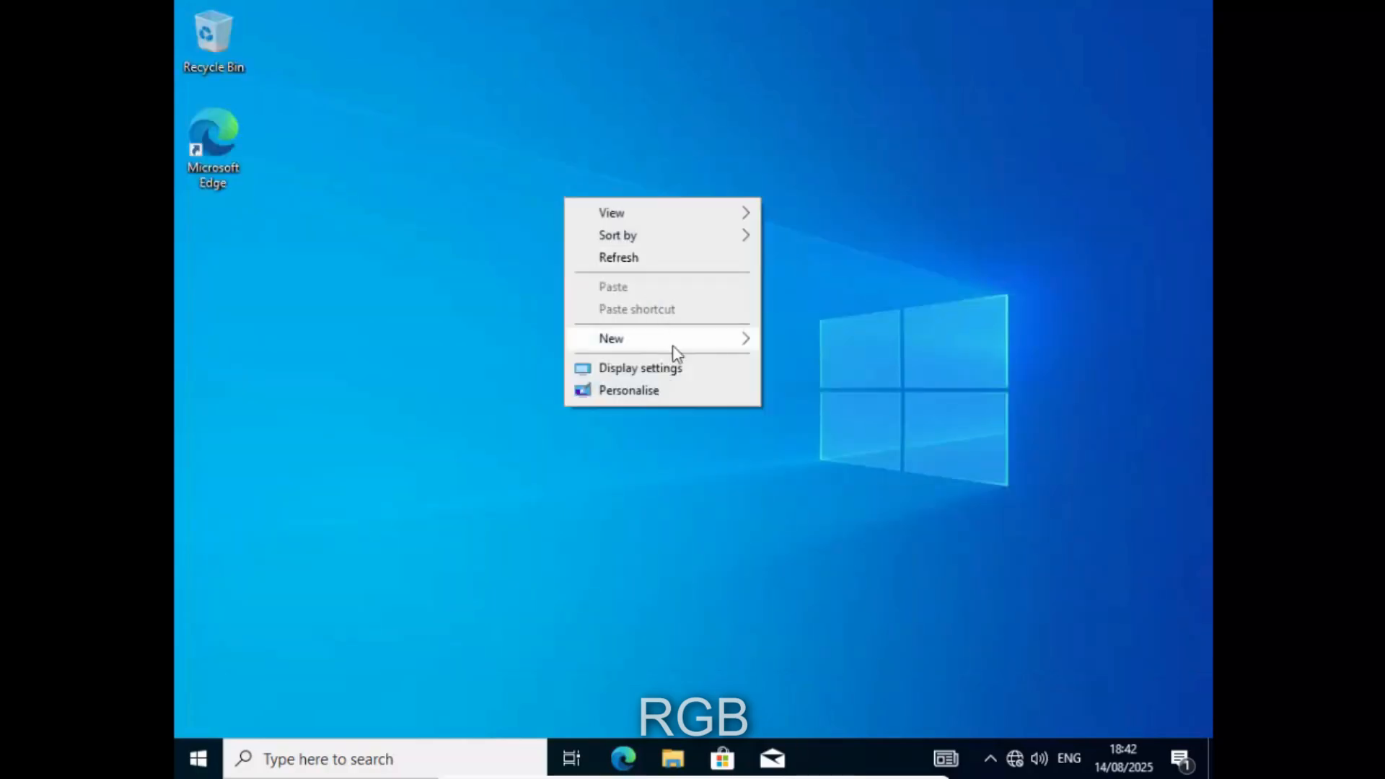
click(769, 339)
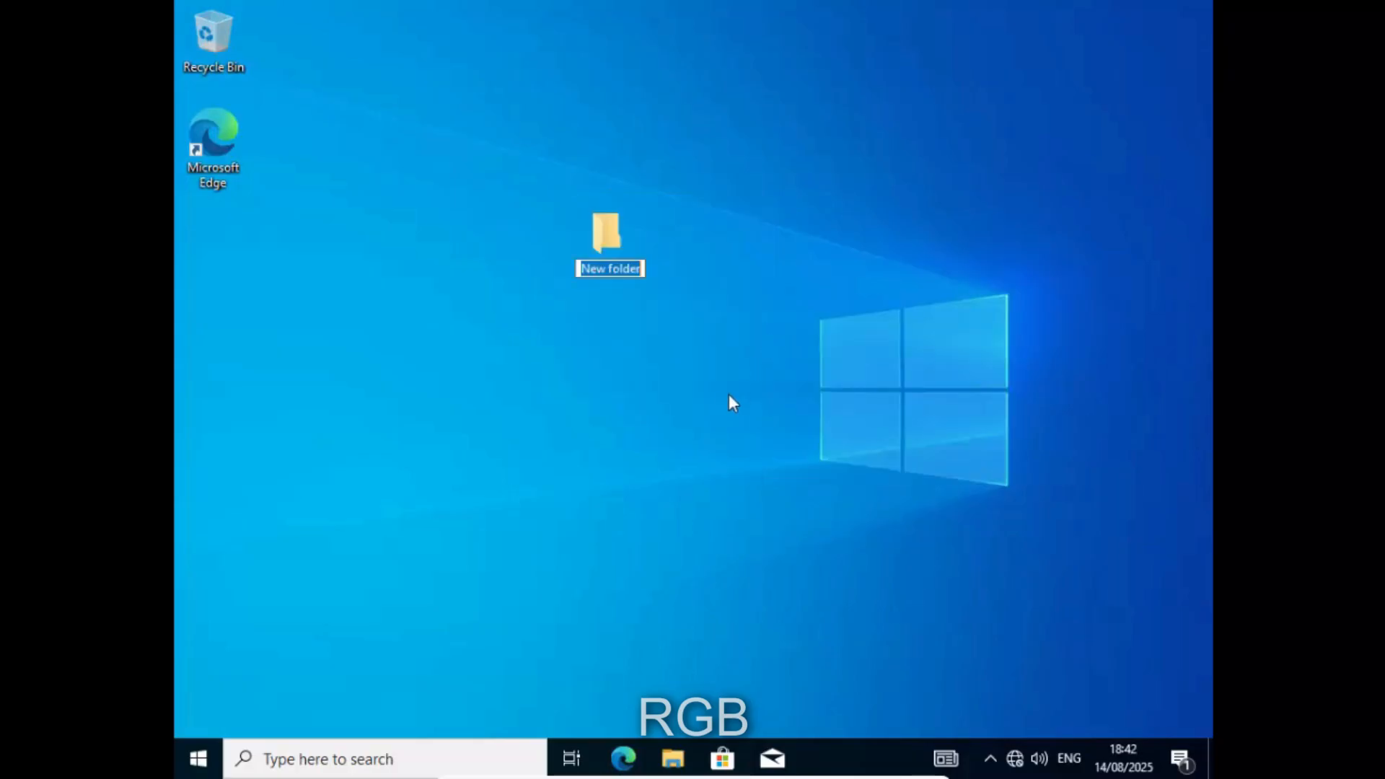
key(Return)
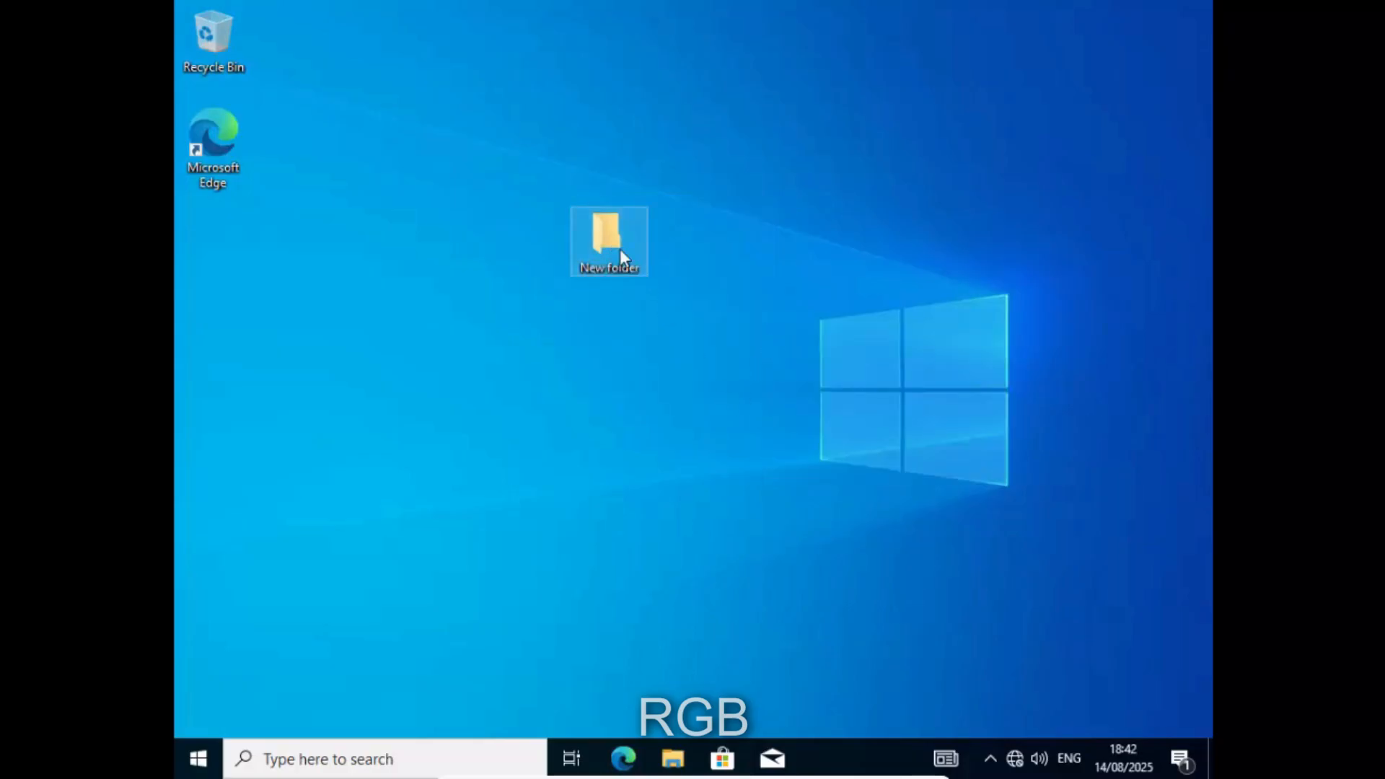
click(649, 332)
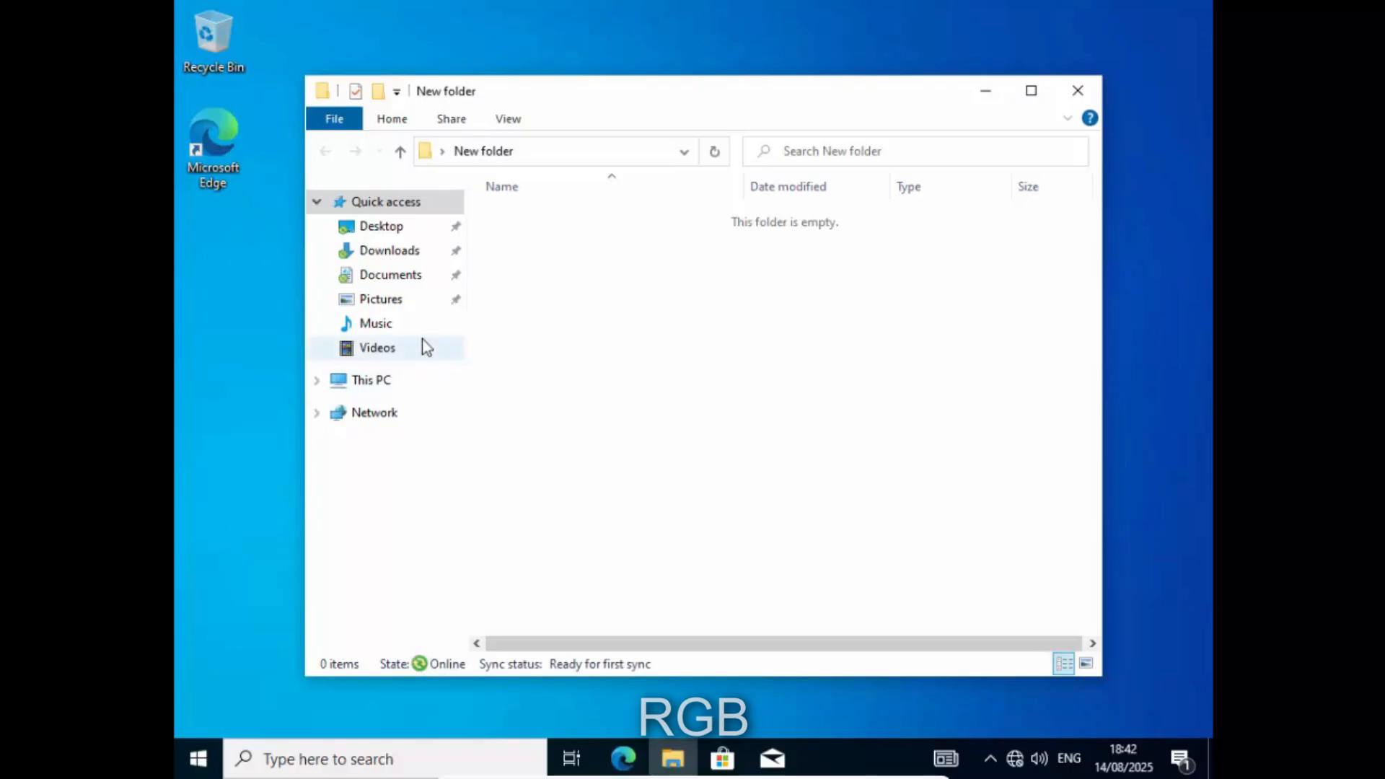
- Check the Desktop, Downloads and Documents folders in File Explorer, then open the server's This PC
click(391, 224)
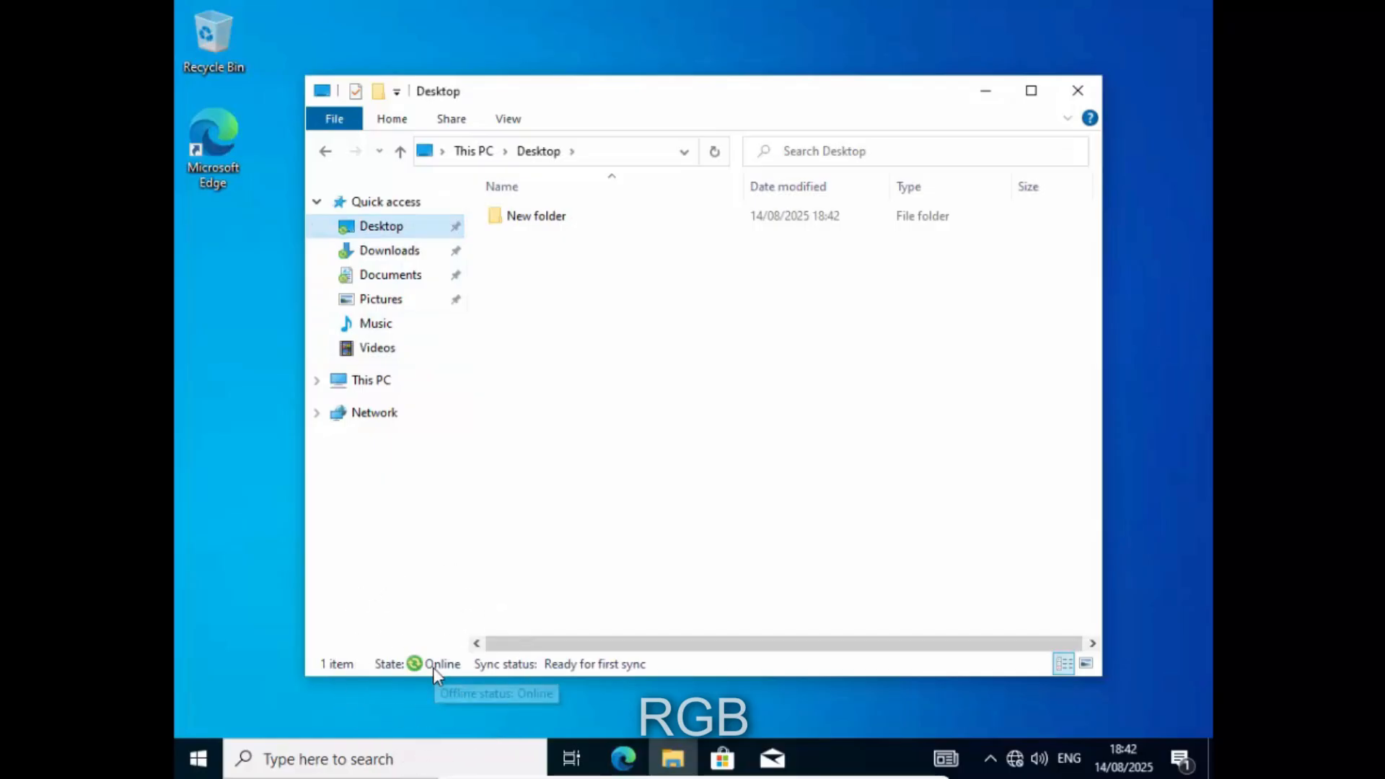
click(383, 251)
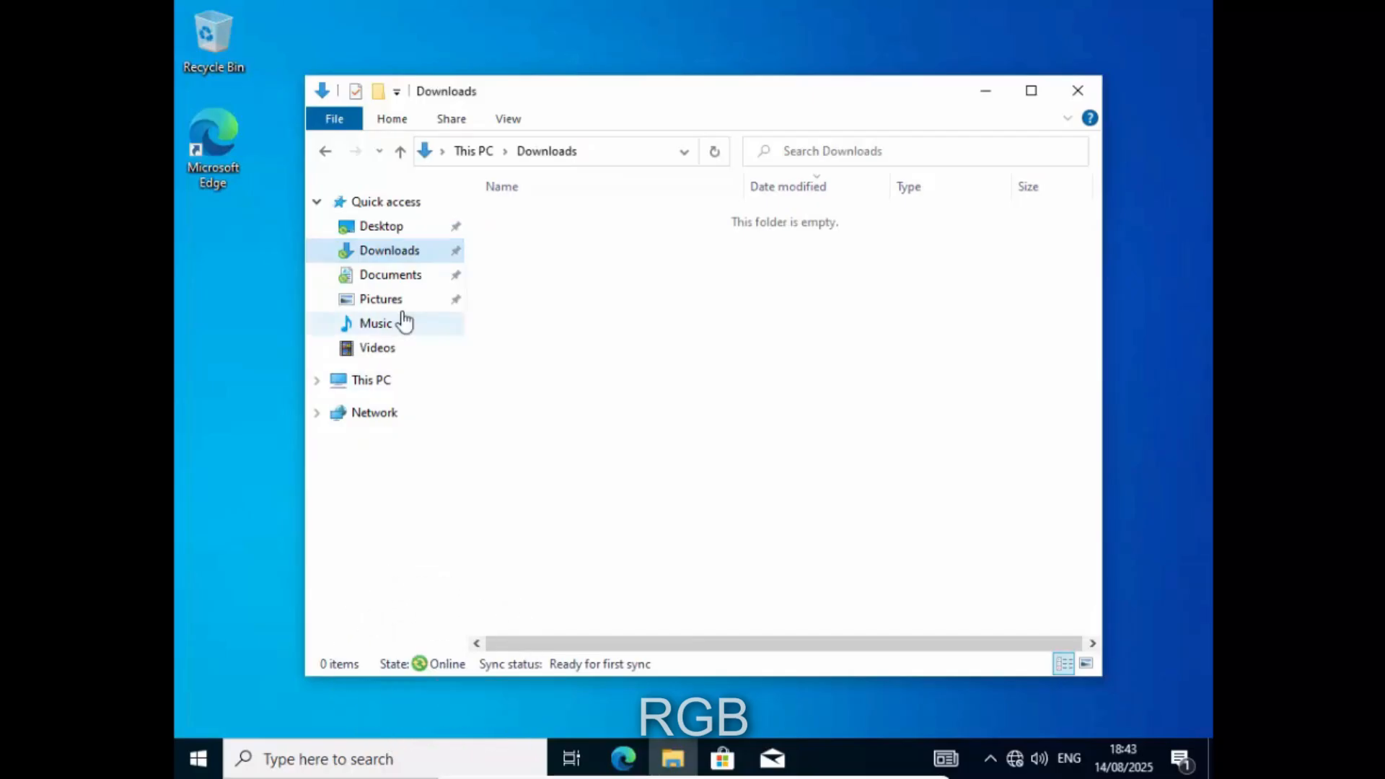
click(390, 277)
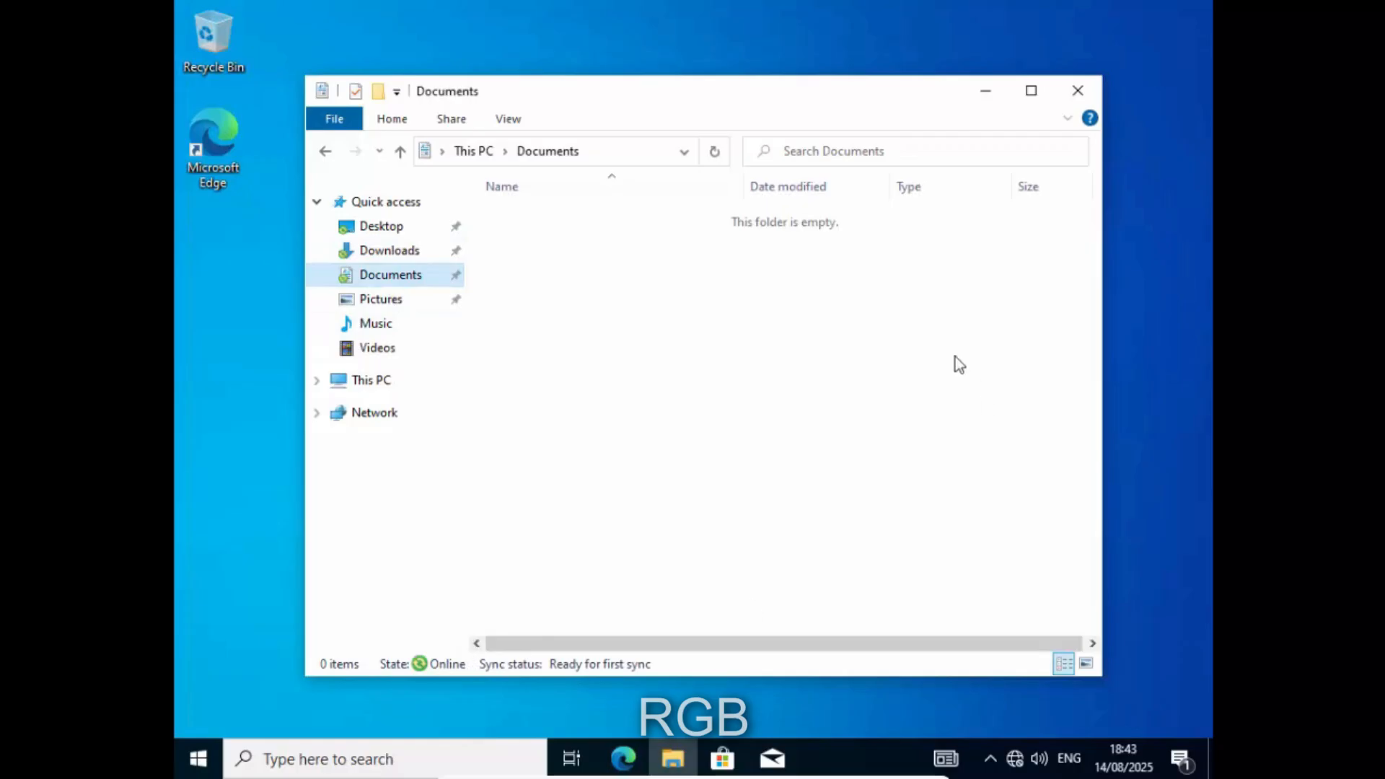
click(1078, 91)
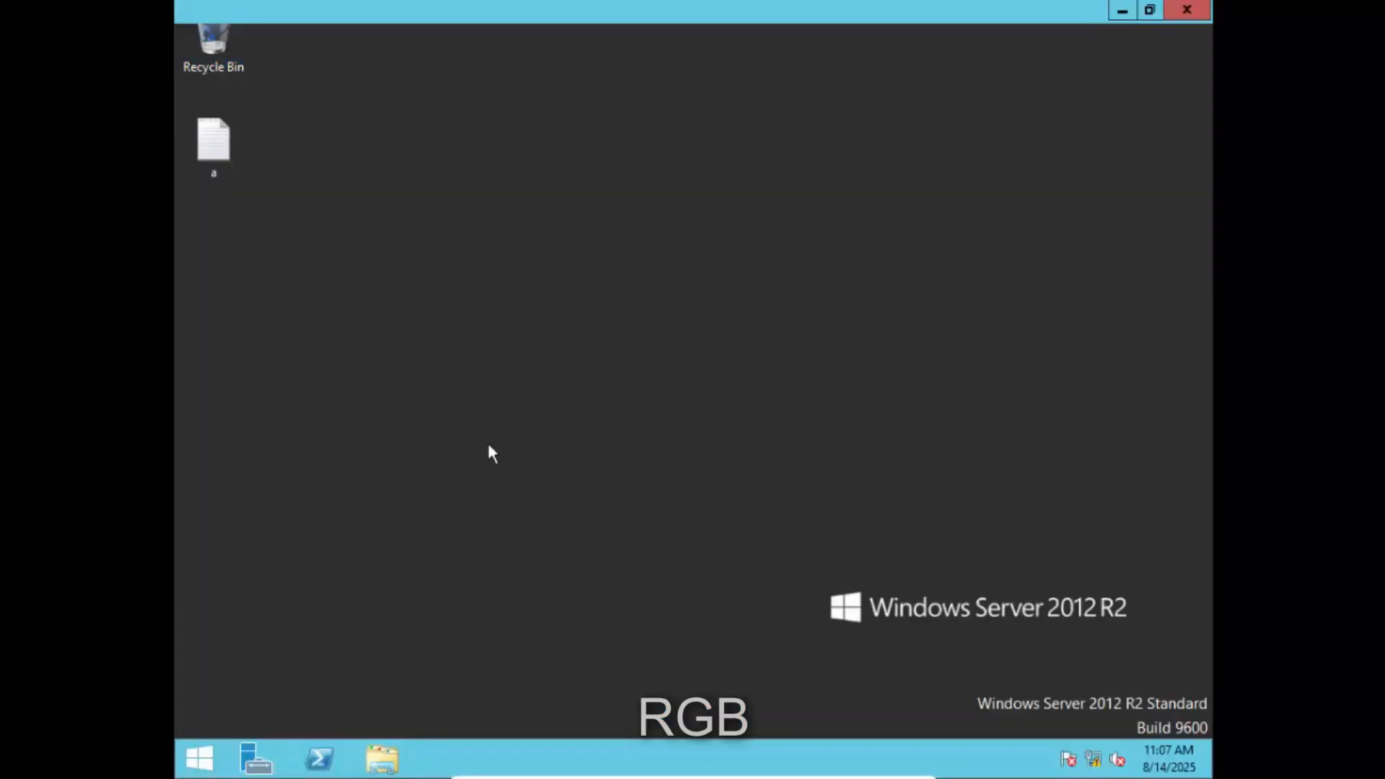
key(super+e)
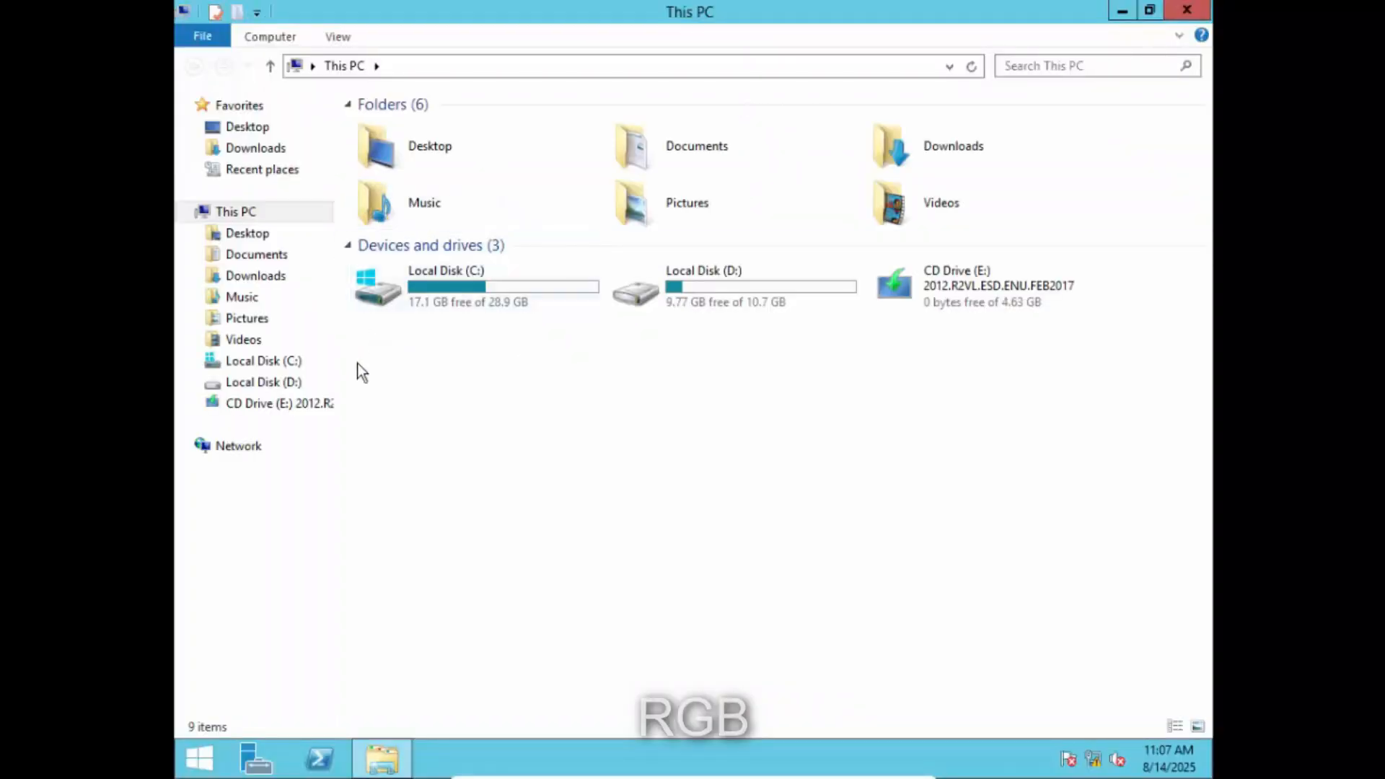
- Browse the server to C:\FOLDERREDIRECTION\JAMES\Desktop, cancelling an accidental rename on the way
click(275, 365)
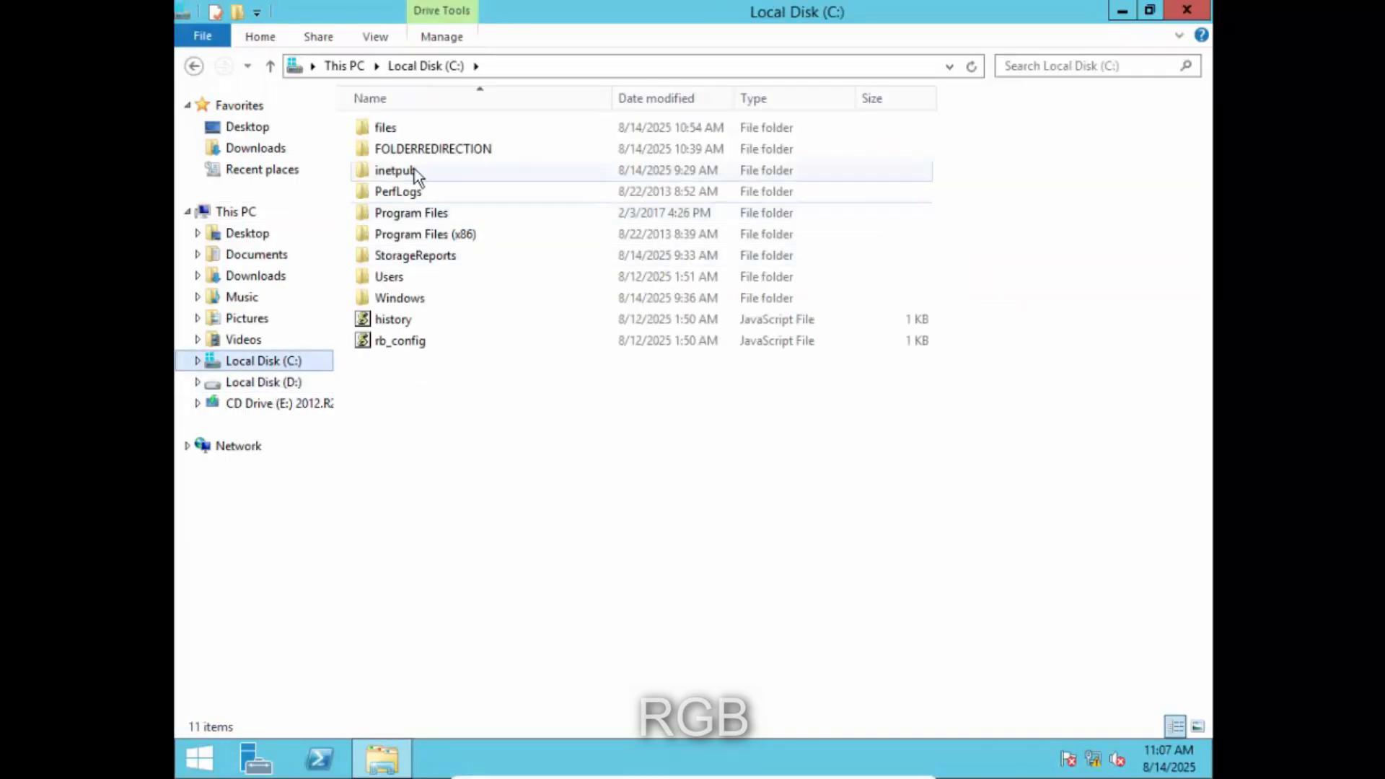
click(436, 144)
click(436, 141)
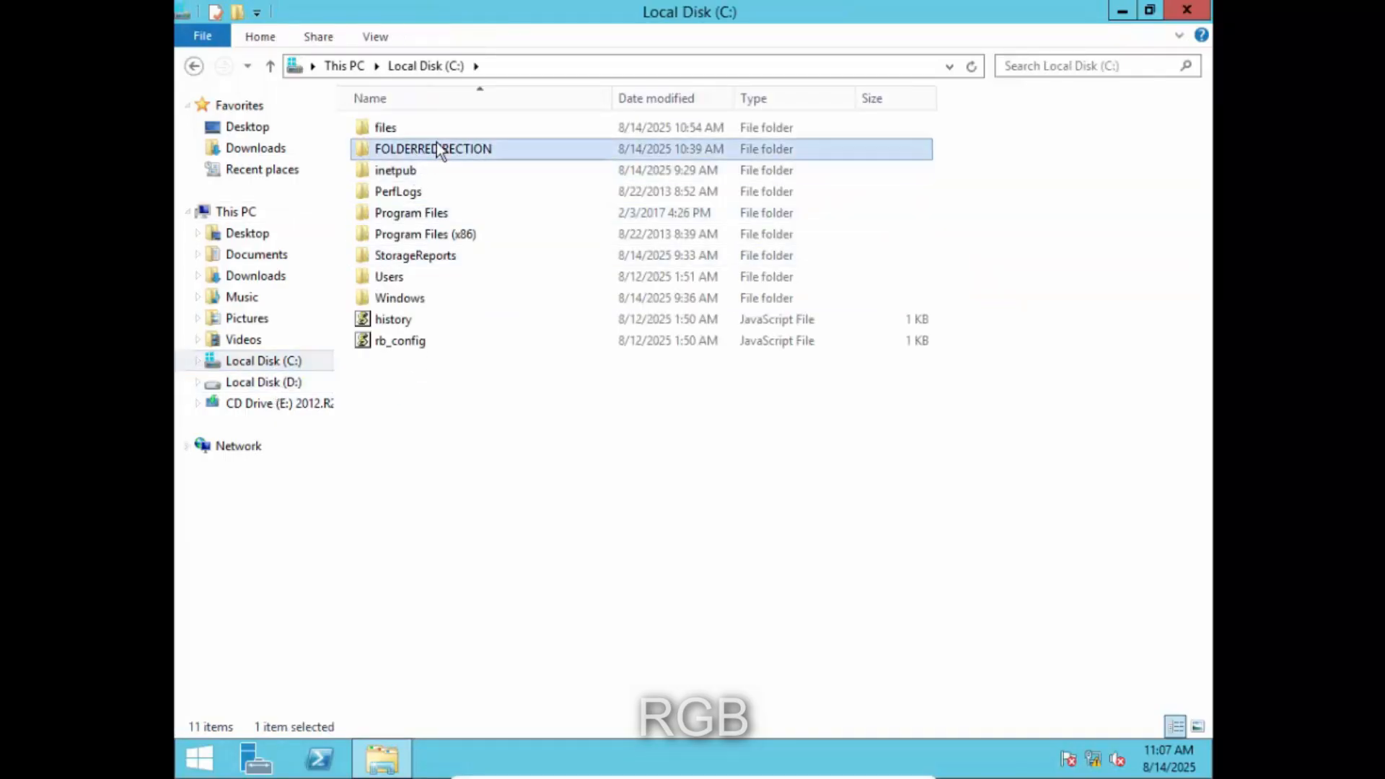
click(599, 507)
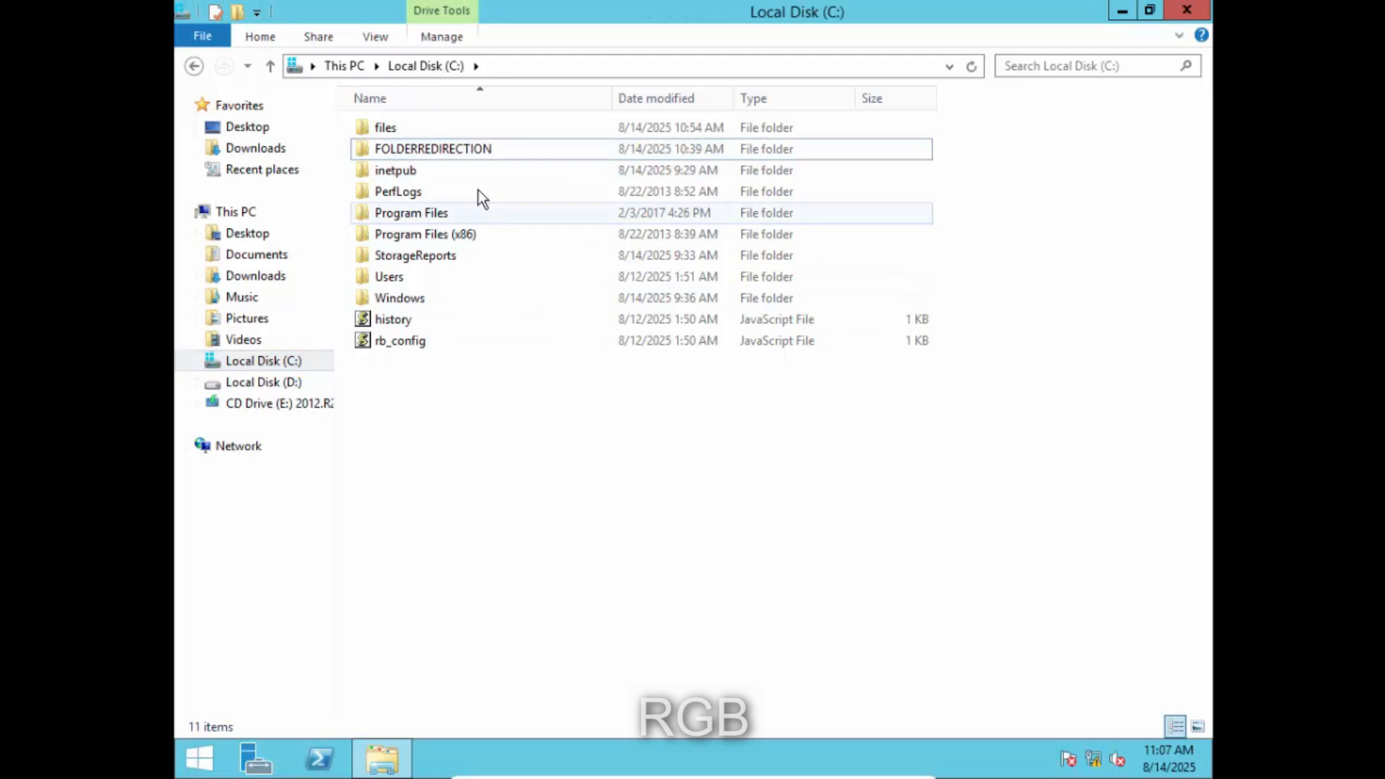
double_click(472, 149)
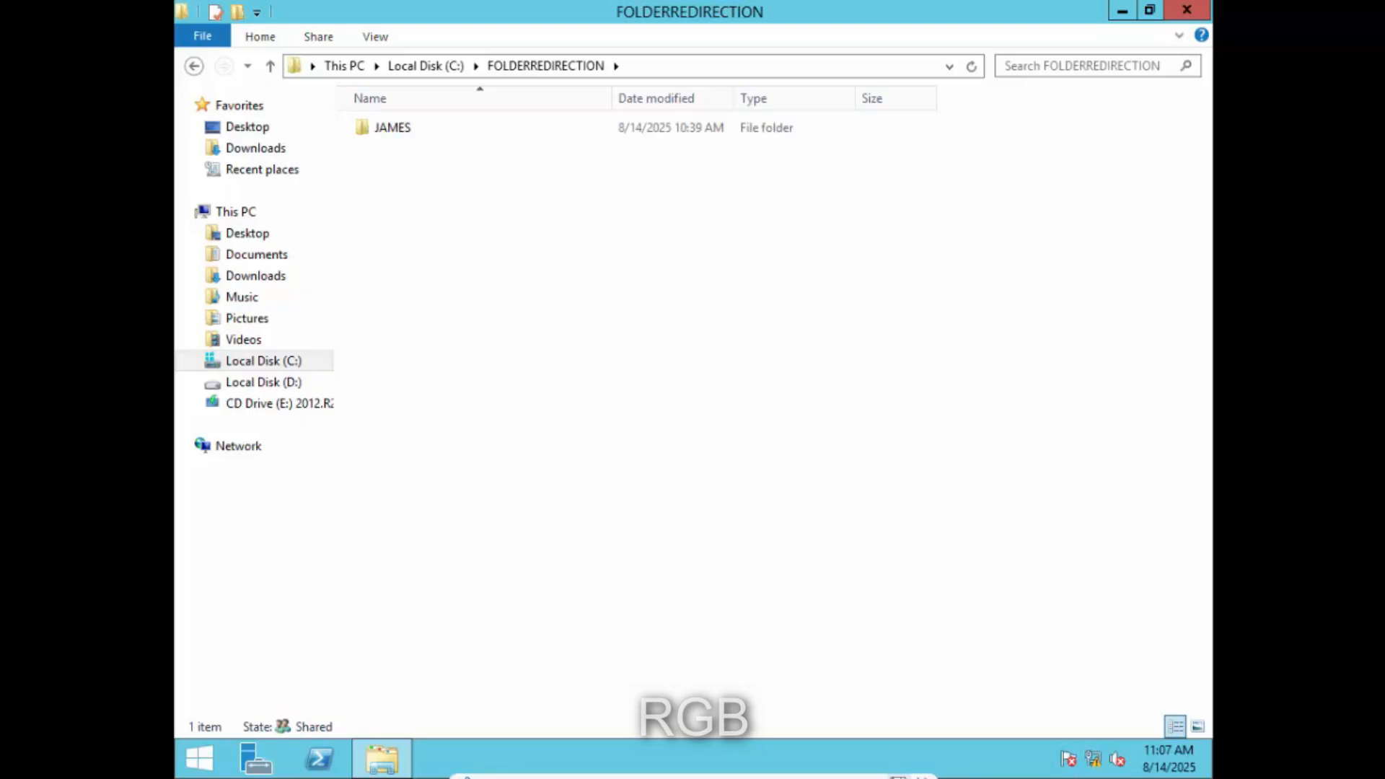
click(896, 767)
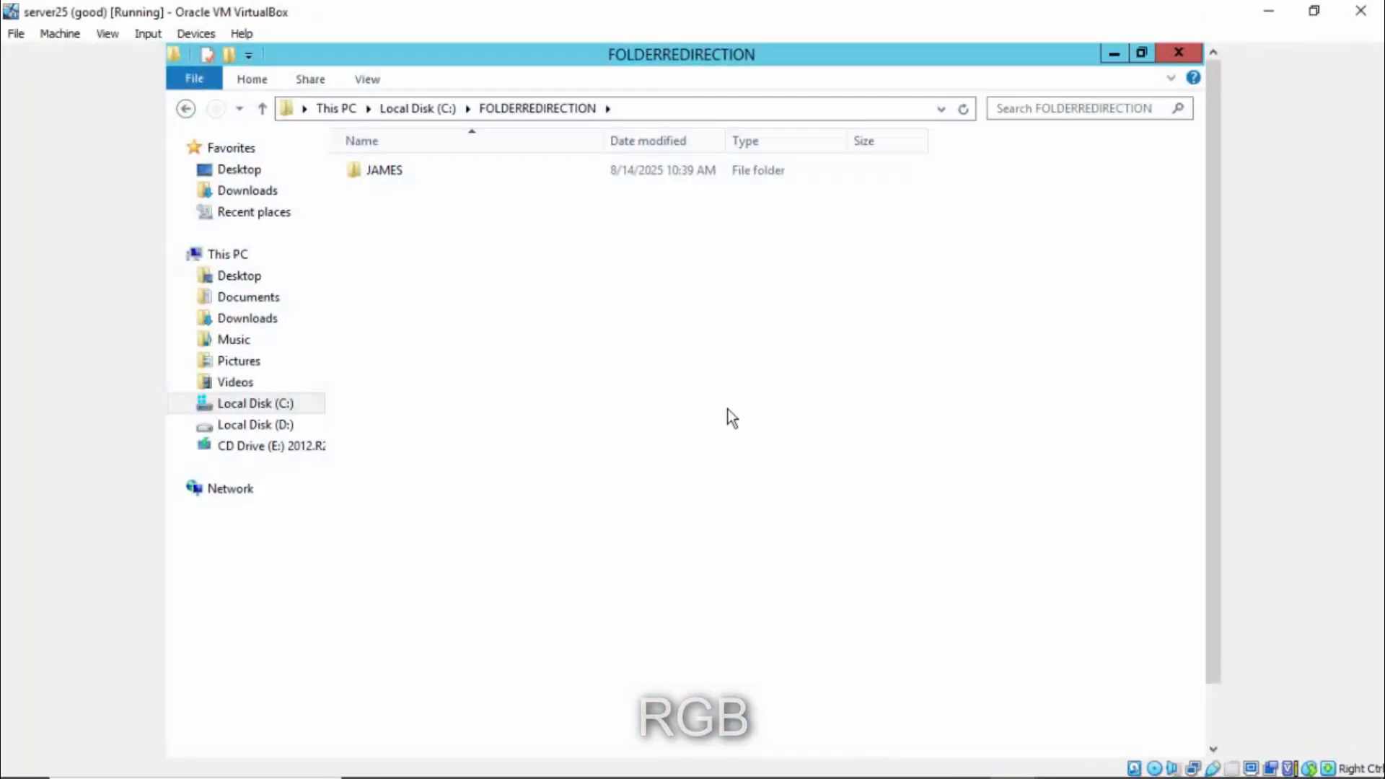
double_click(385, 173)
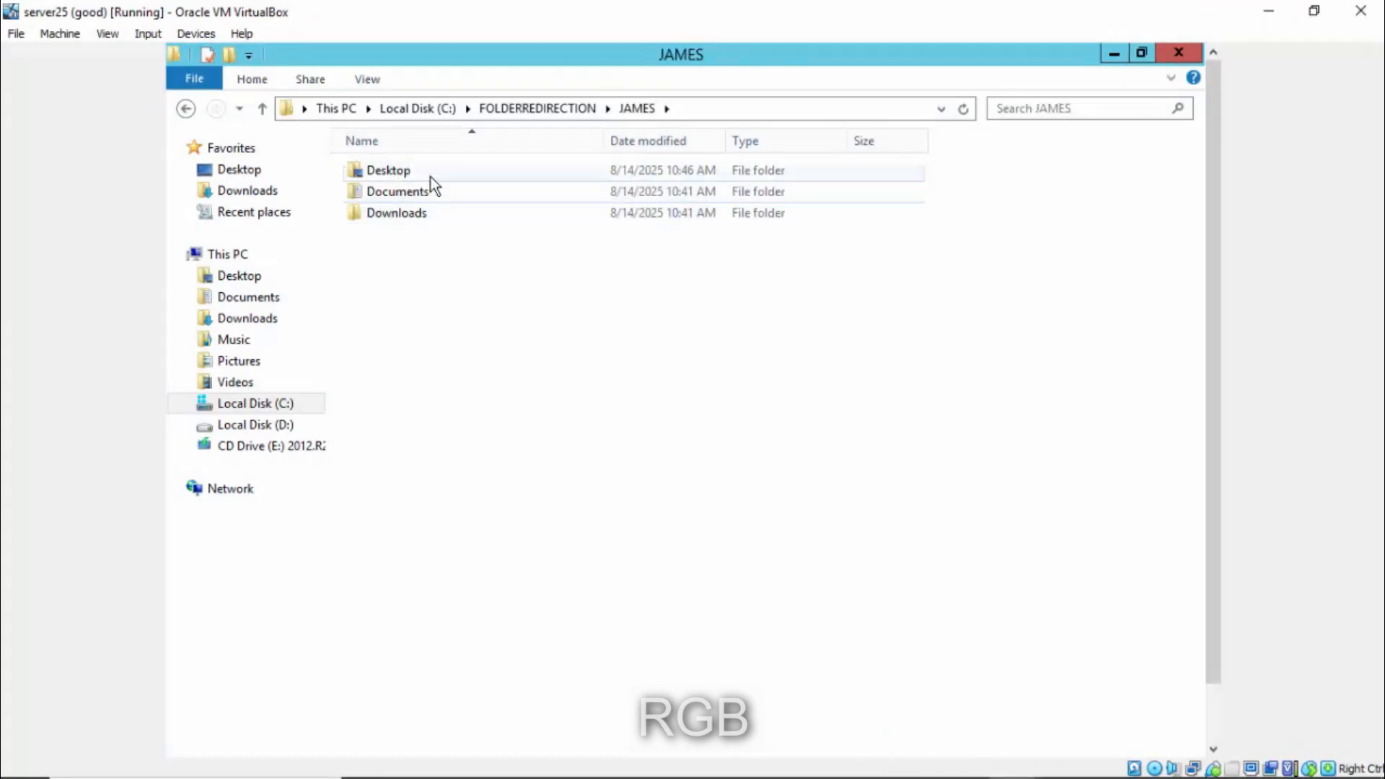
double_click(418, 171)
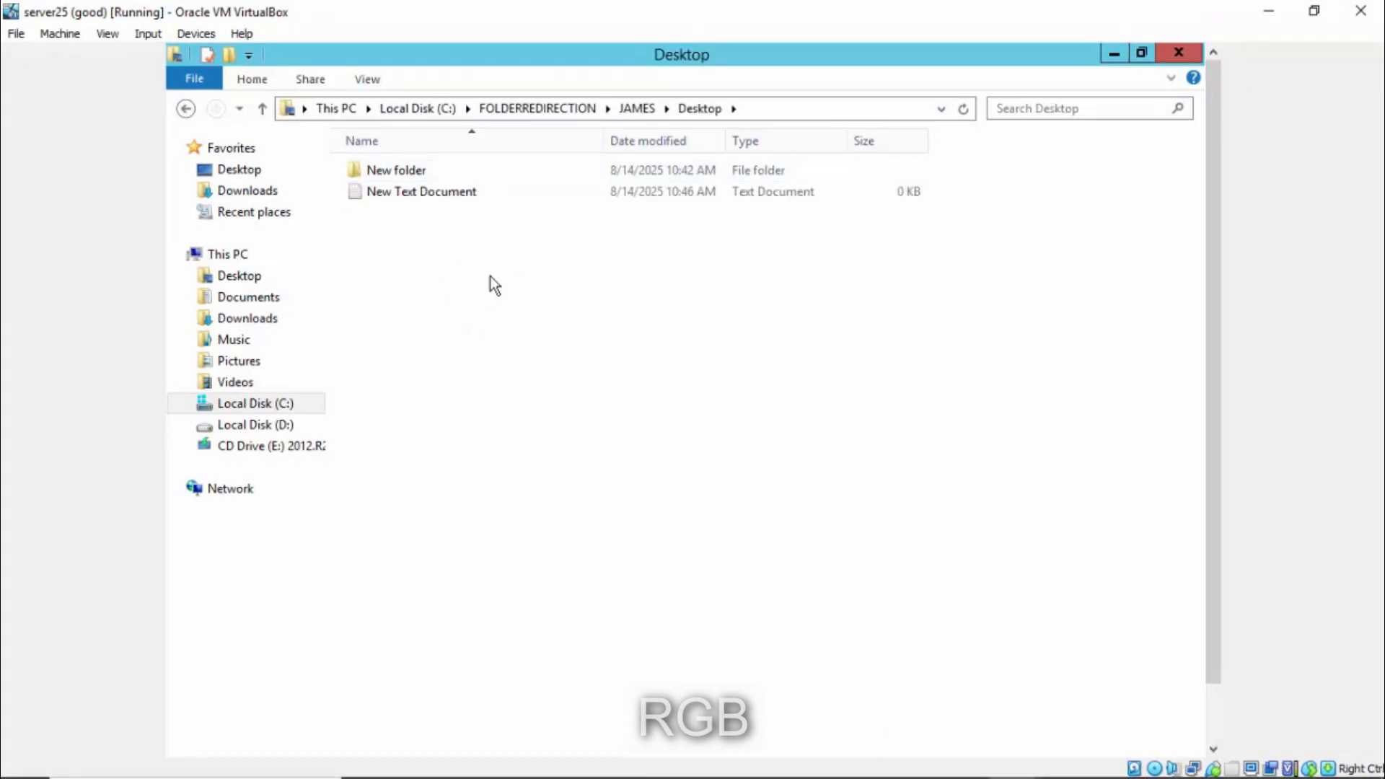
- Create a text document named 'files2' on the Windows 10 client desktop
click(1012, 762)
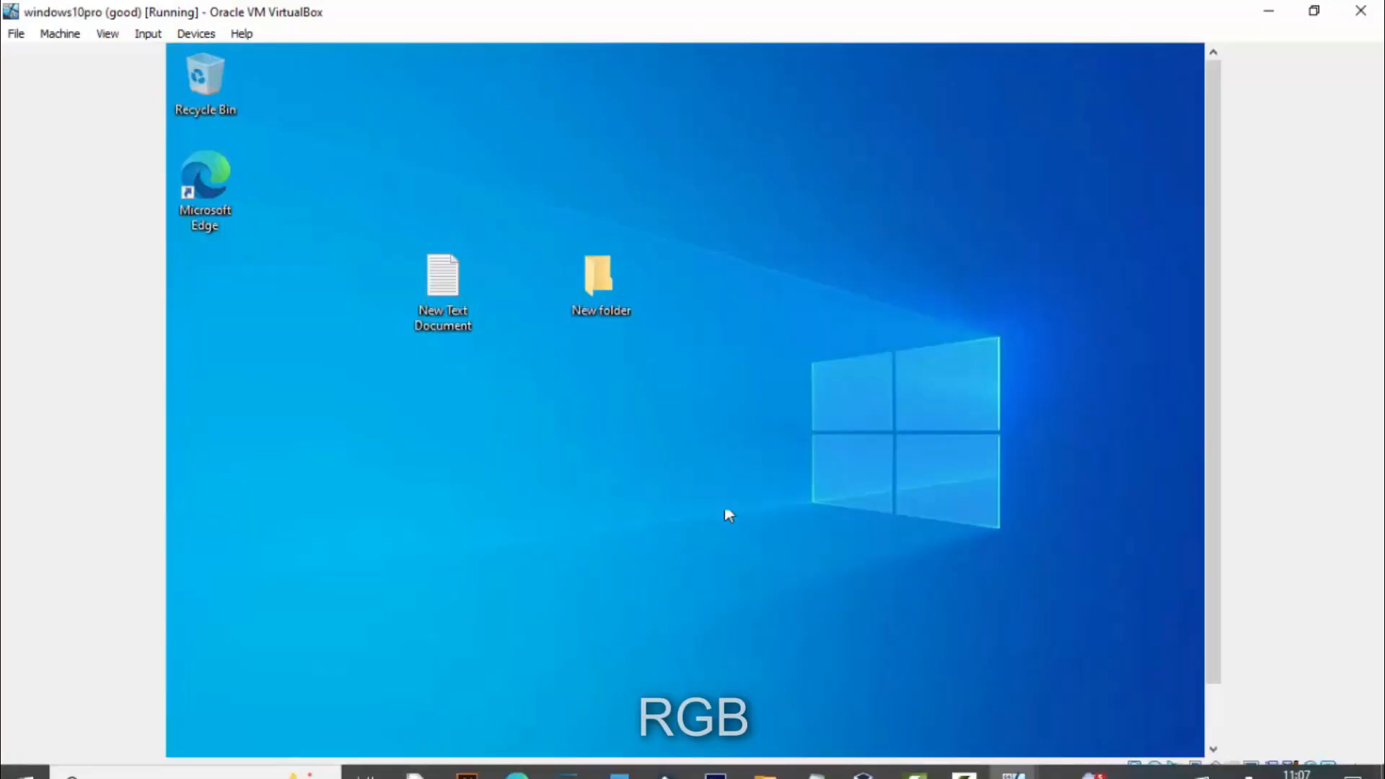
right_click(721, 210)
mouse_move(780, 375)
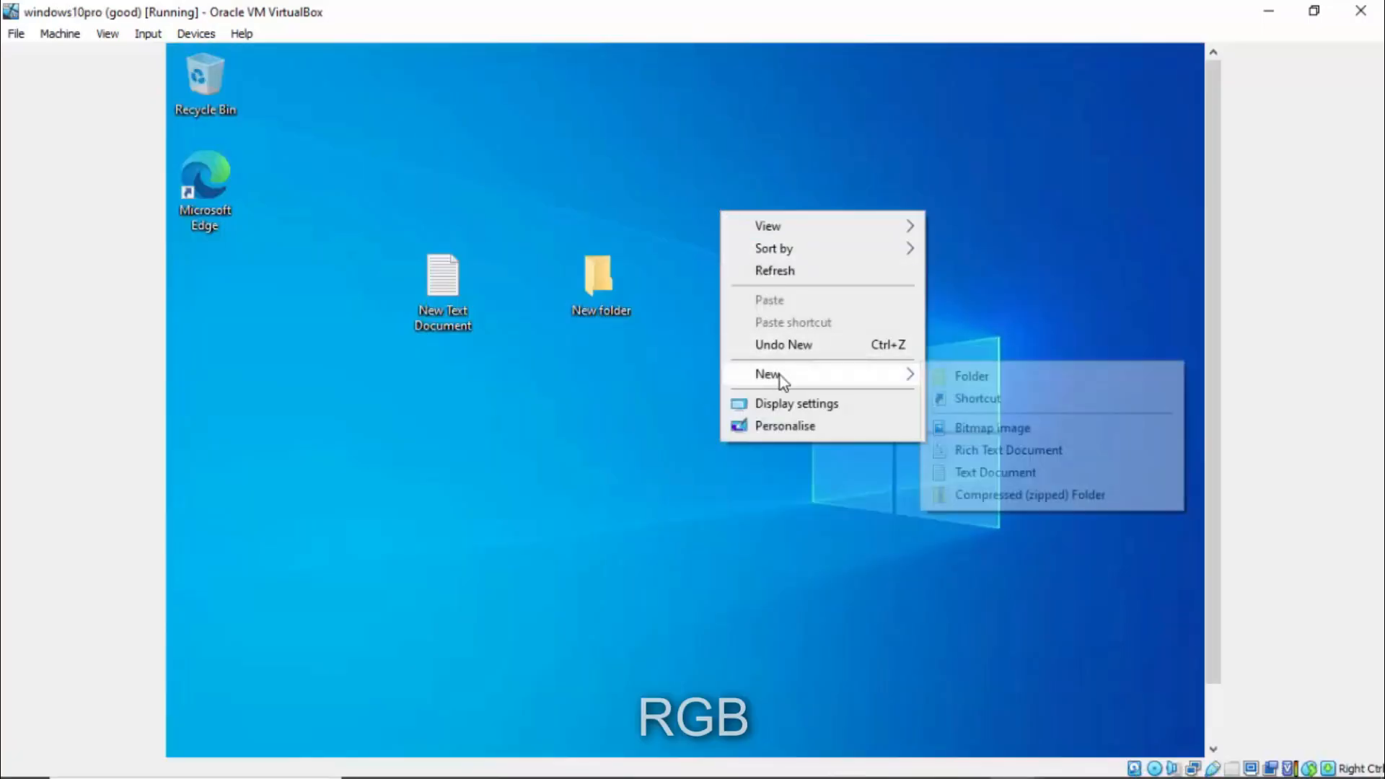
click(985, 473)
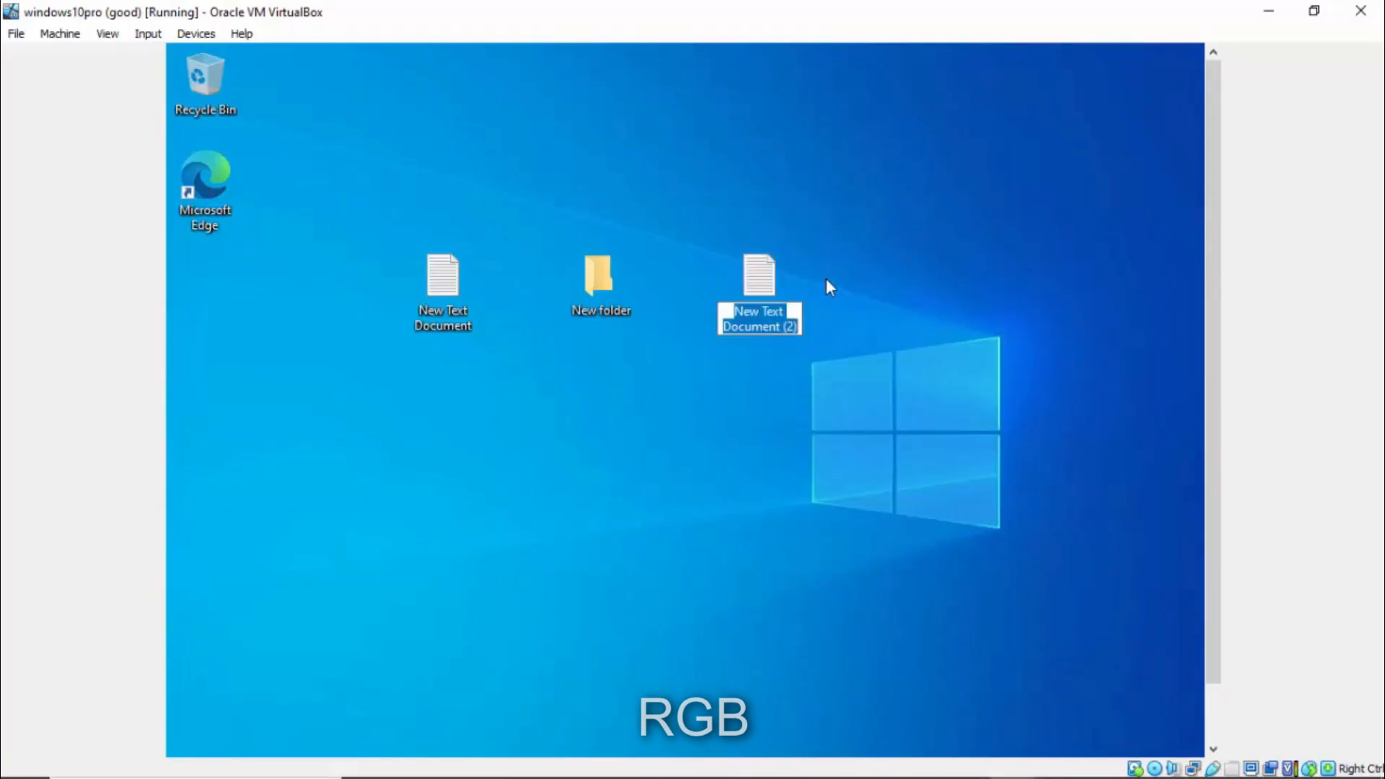
text(file)
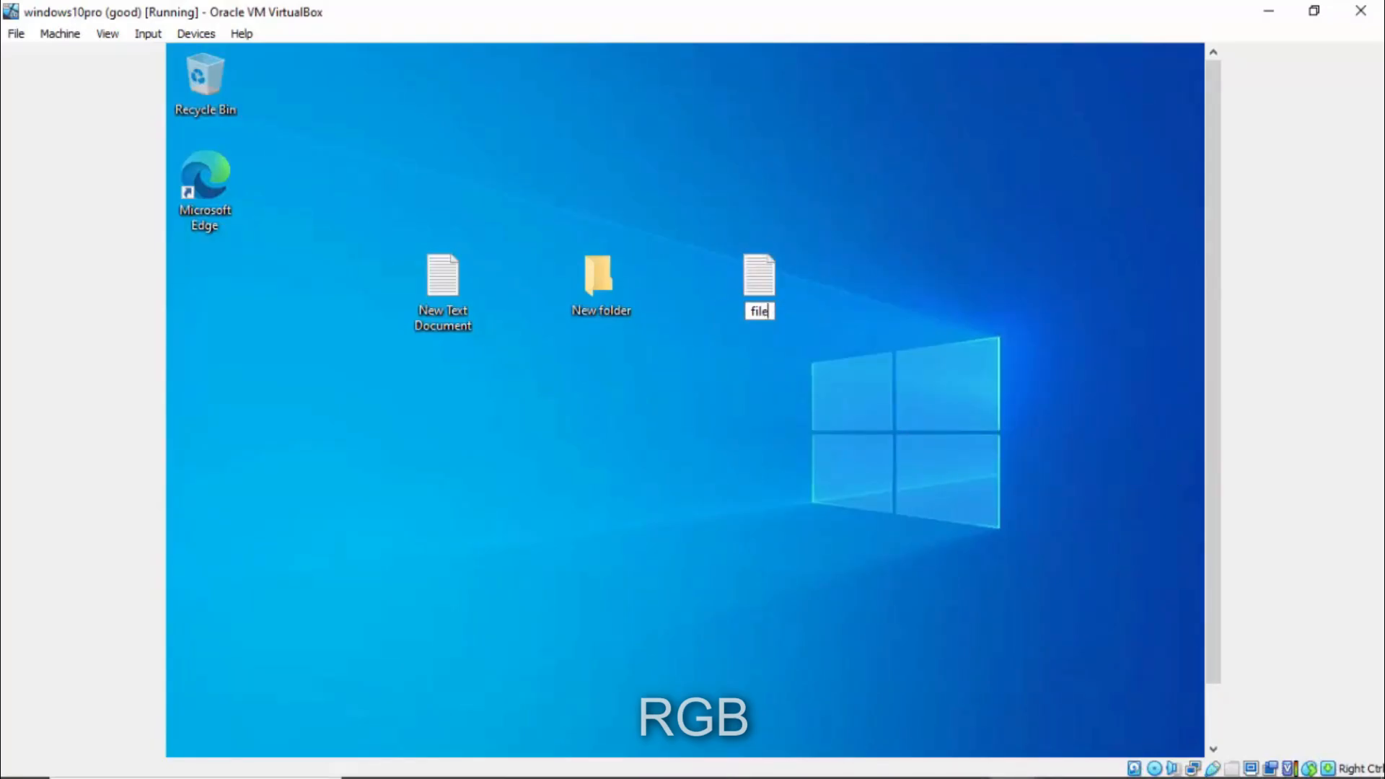
text(s2)
key(Return)
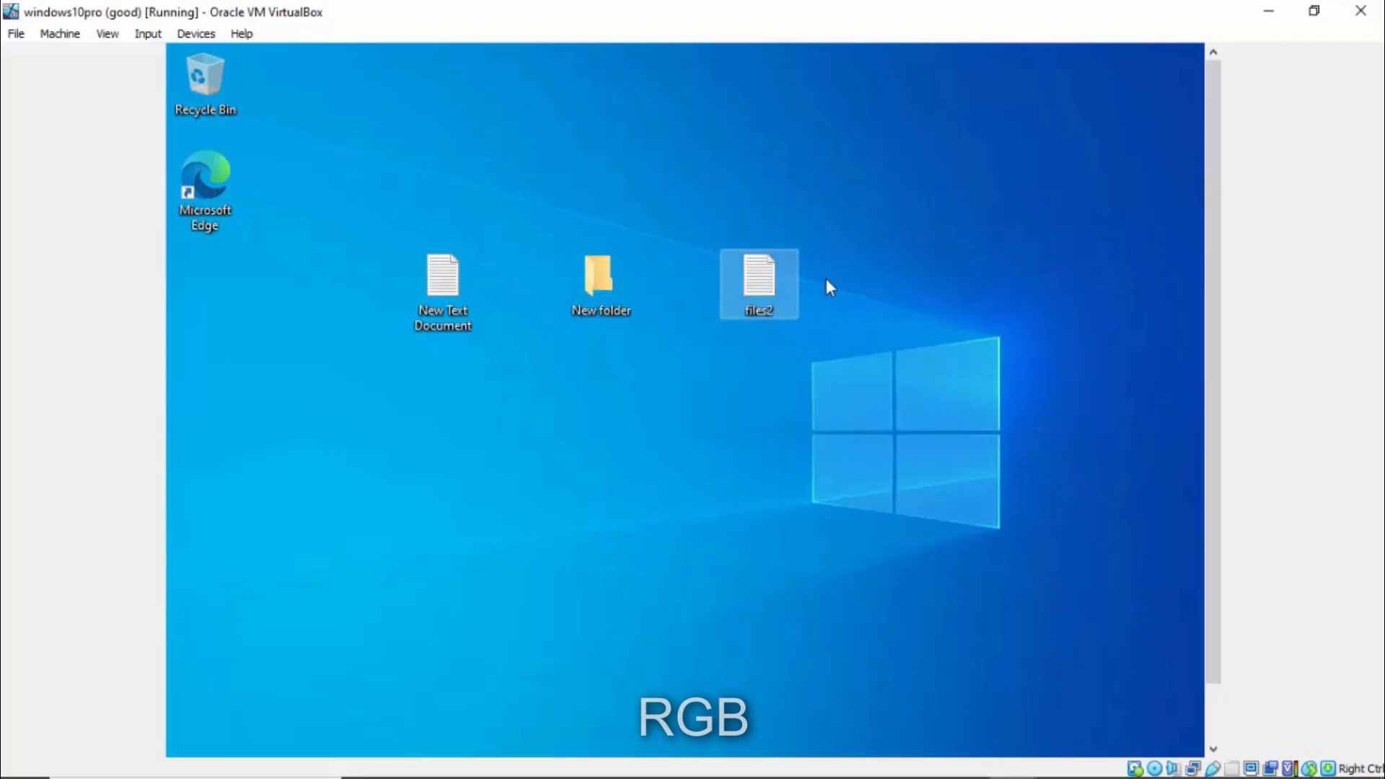
drag(854, 227, 677, 366)
click(911, 662)
- Confirm files2 and New Text Document appear in the server's JAMES\Desktop folder
mouse_move(1013, 757)
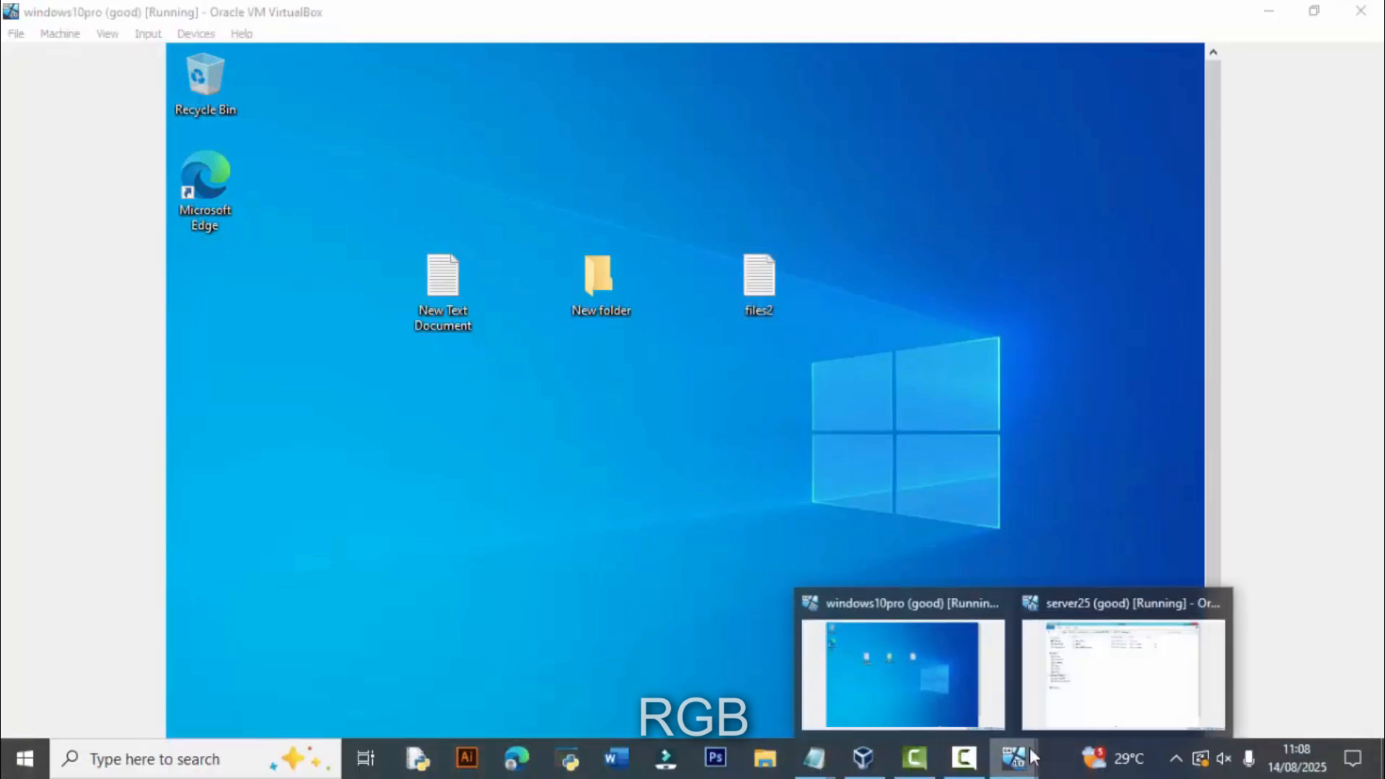
click(1085, 679)
drag(573, 365, 375, 188)
click(559, 432)
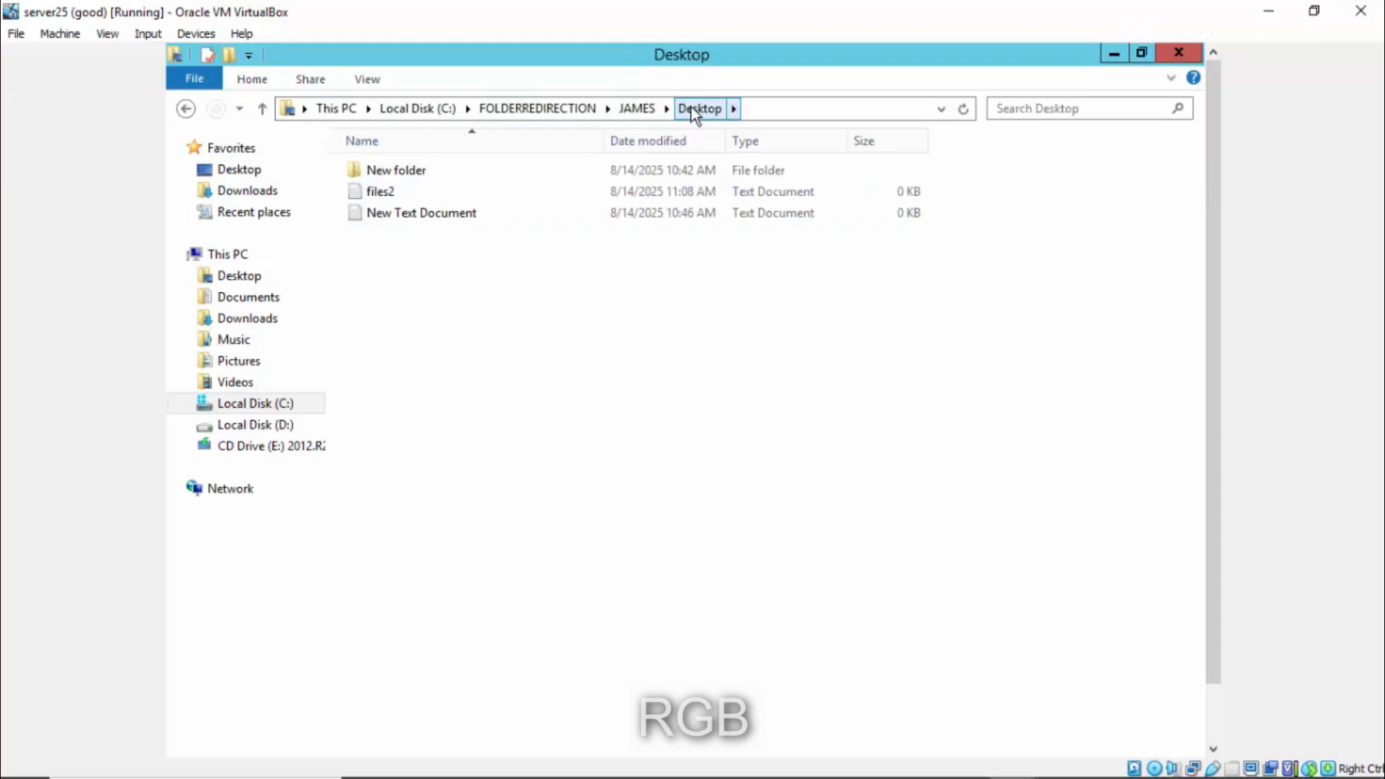
- Return to the server's JAMES folder listing, then switch back to the windows10pro client VM
click(566, 113)
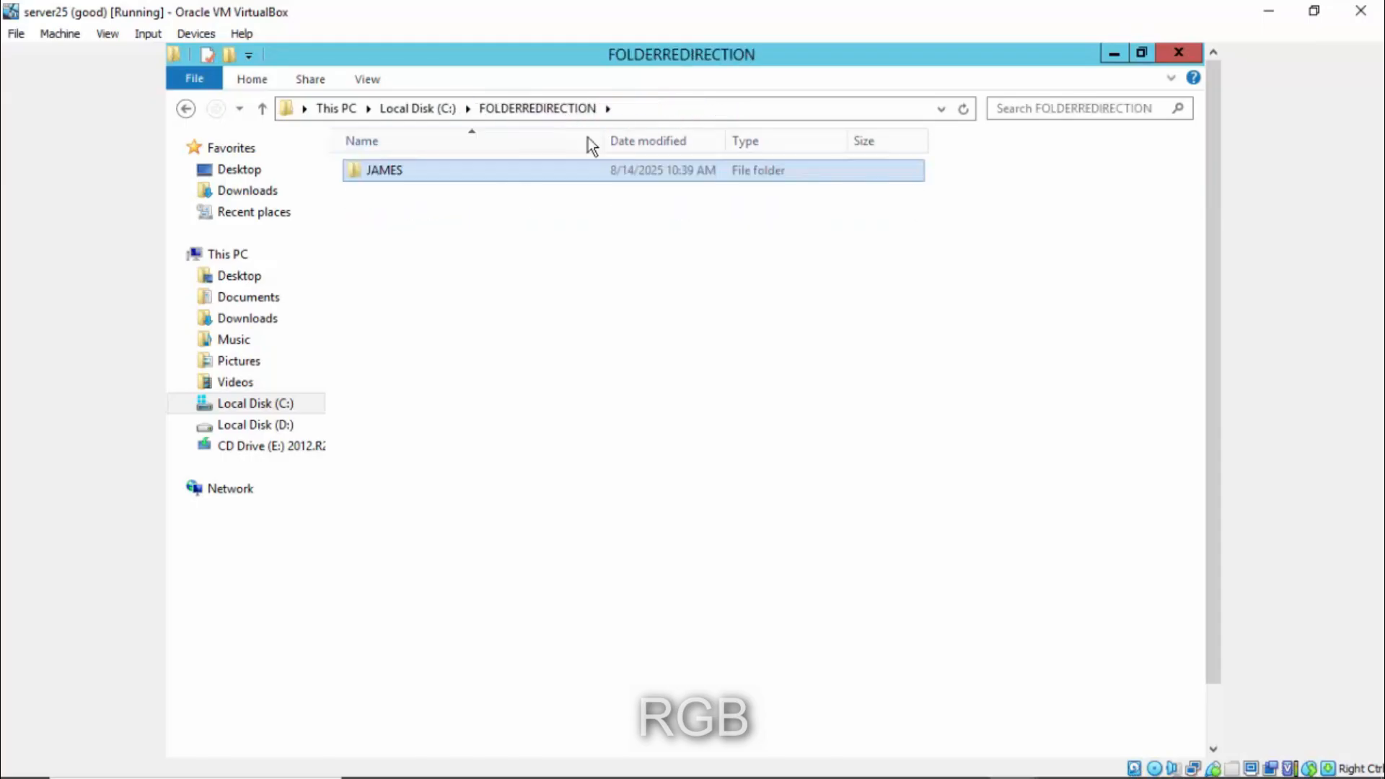
double_click(399, 173)
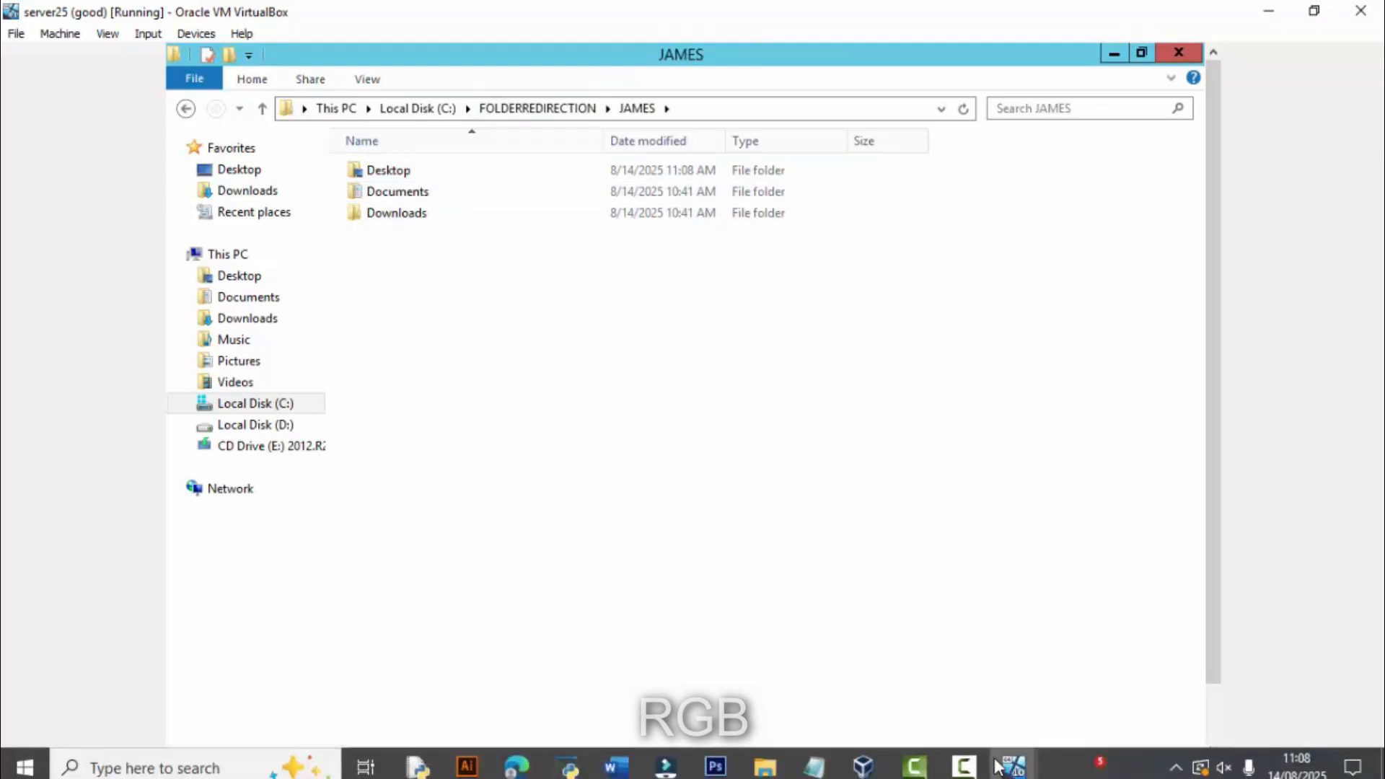
click(1012, 756)
click(902, 674)
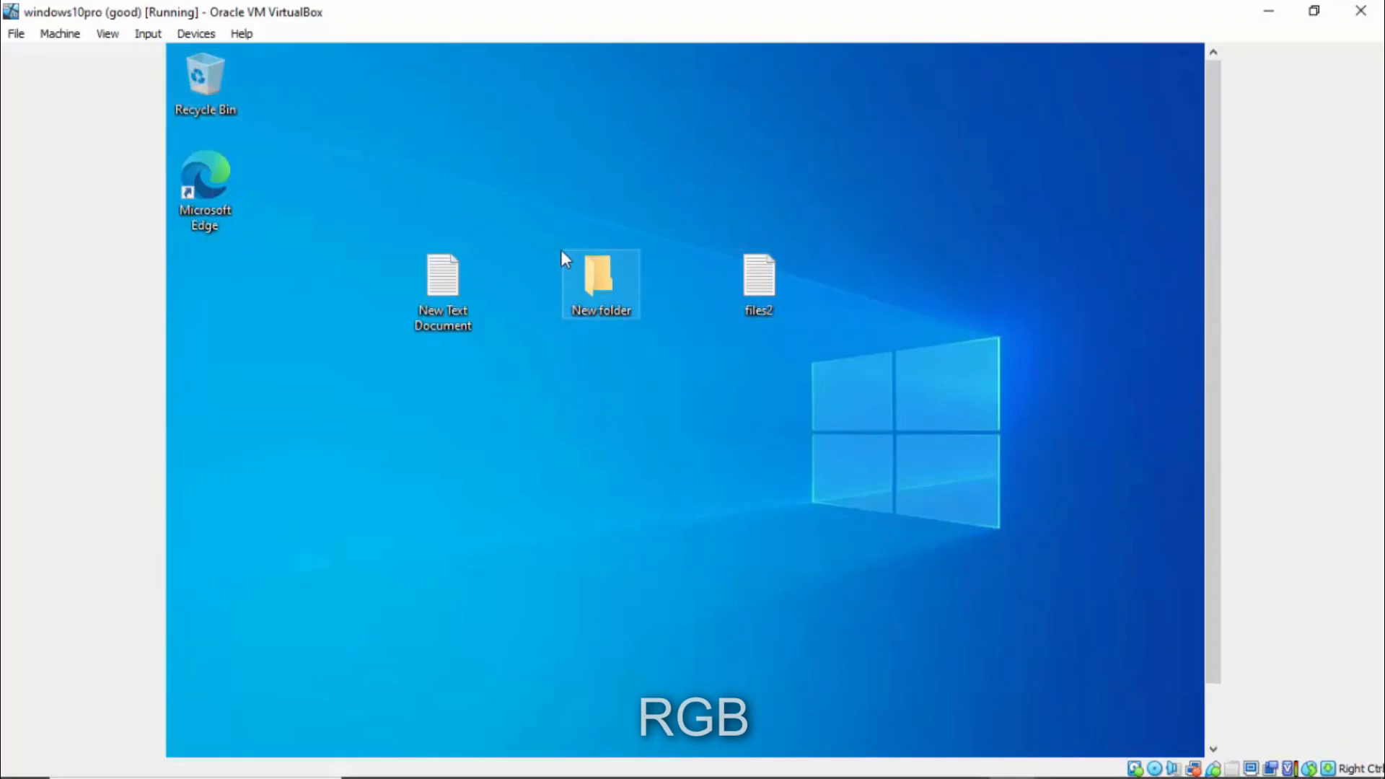
- Create a new text document named rg in the client's Documents folder
key(super+e)
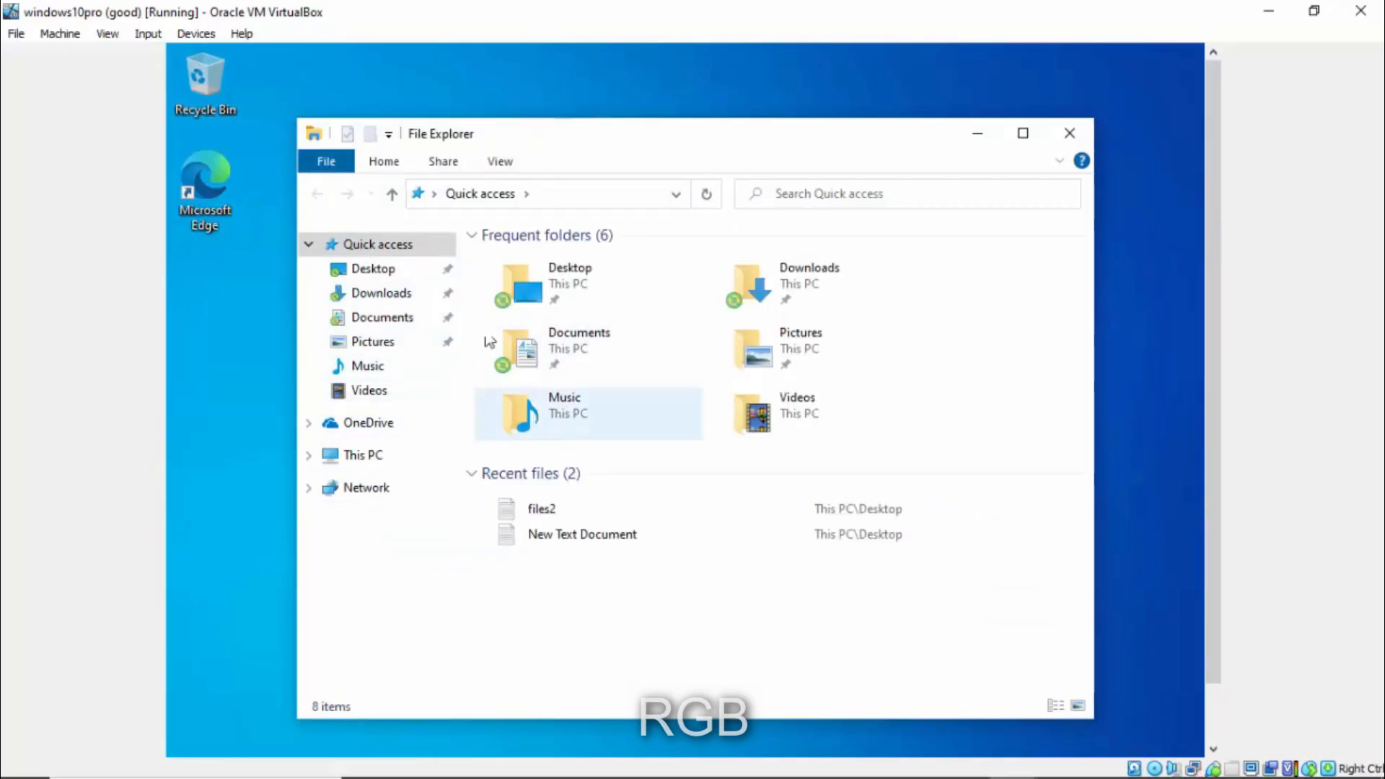
click(375, 319)
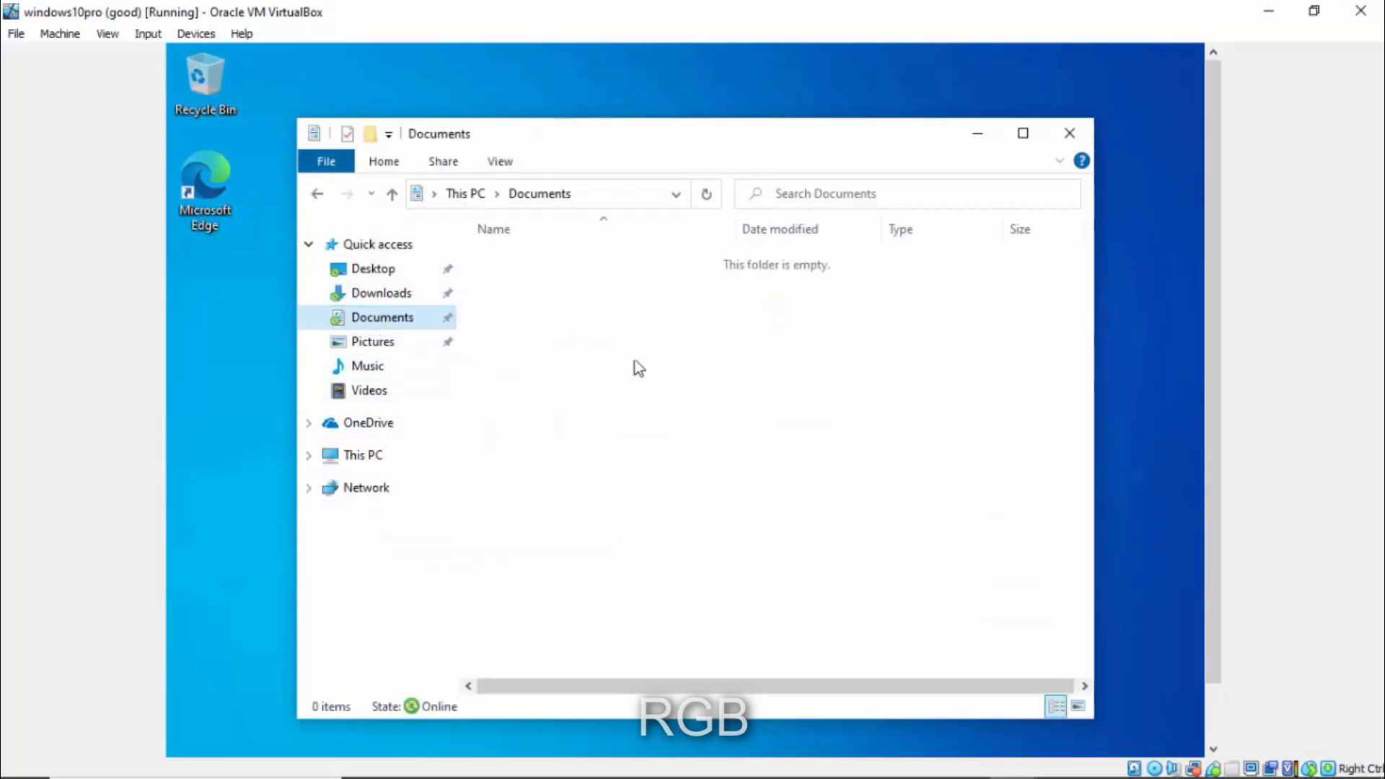
right_click(594, 316)
mouse_move(757, 546)
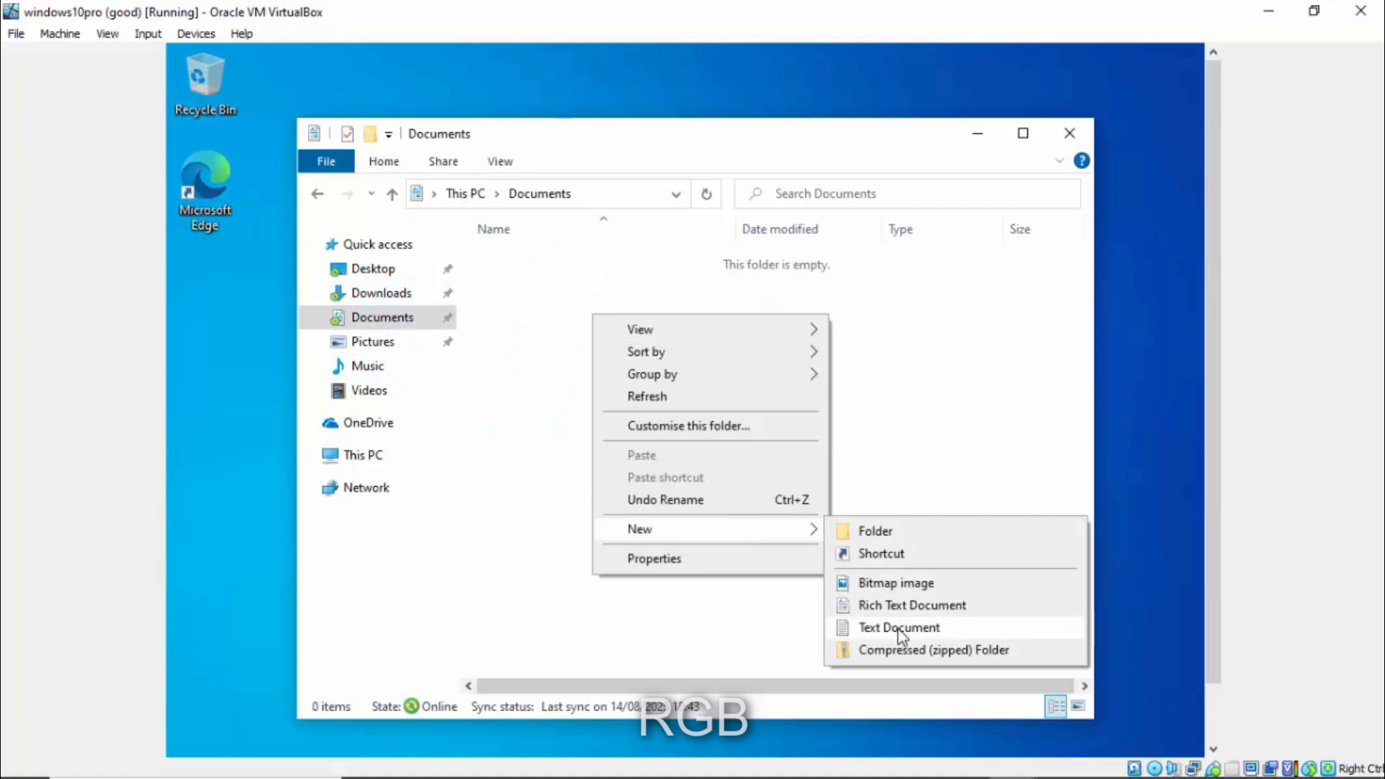
click(893, 628)
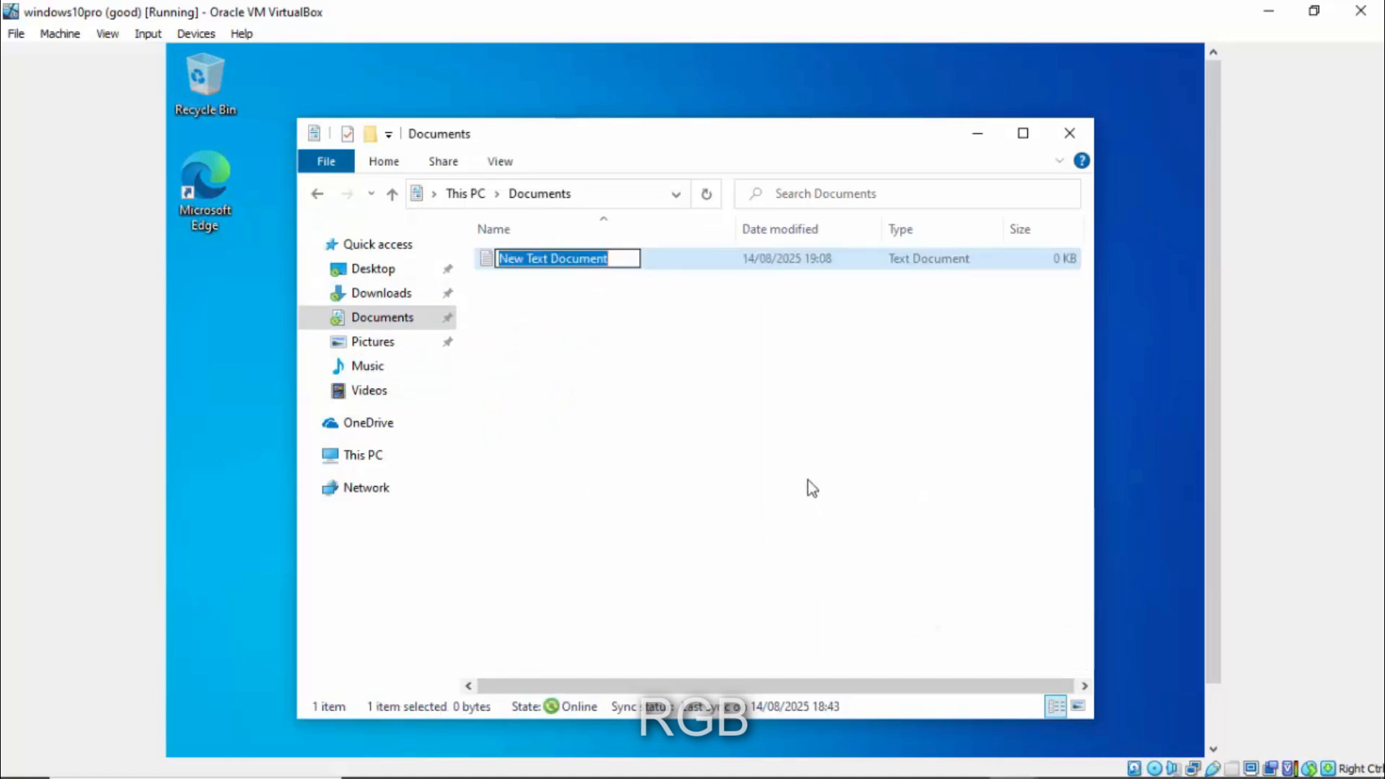
text(rg.)
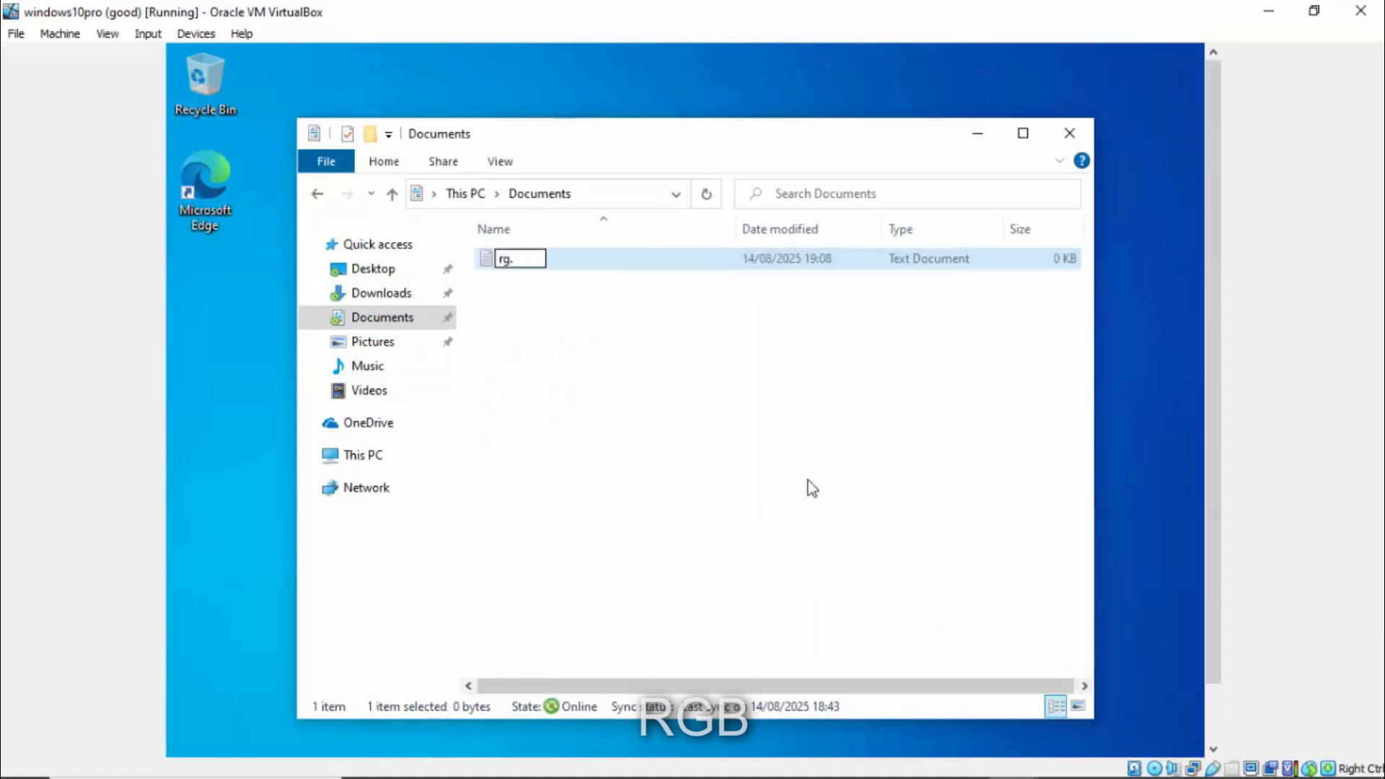
key(BackSpace)
key(Return)
click(737, 440)
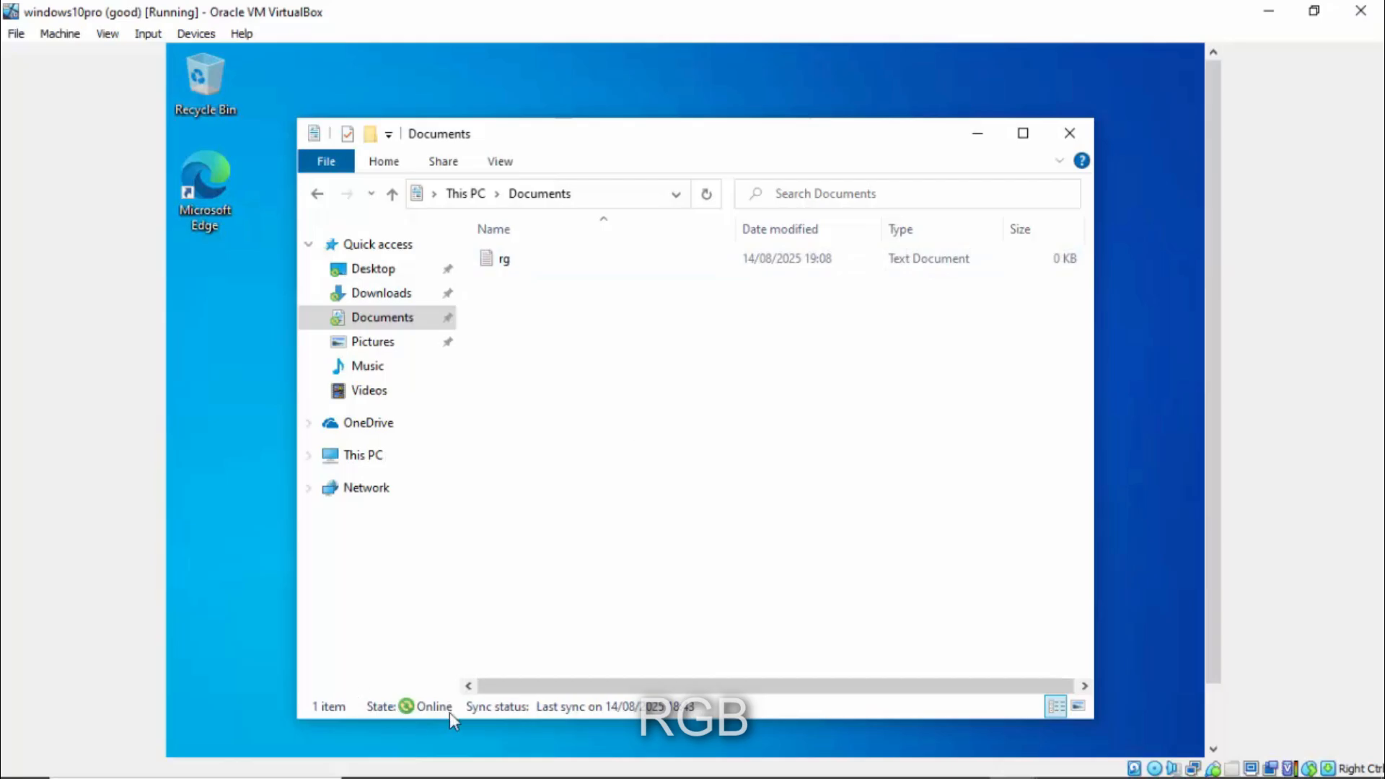
- Switch to the server25 VM through the VirtualBox taskbar preview
mouse_move(634, 764)
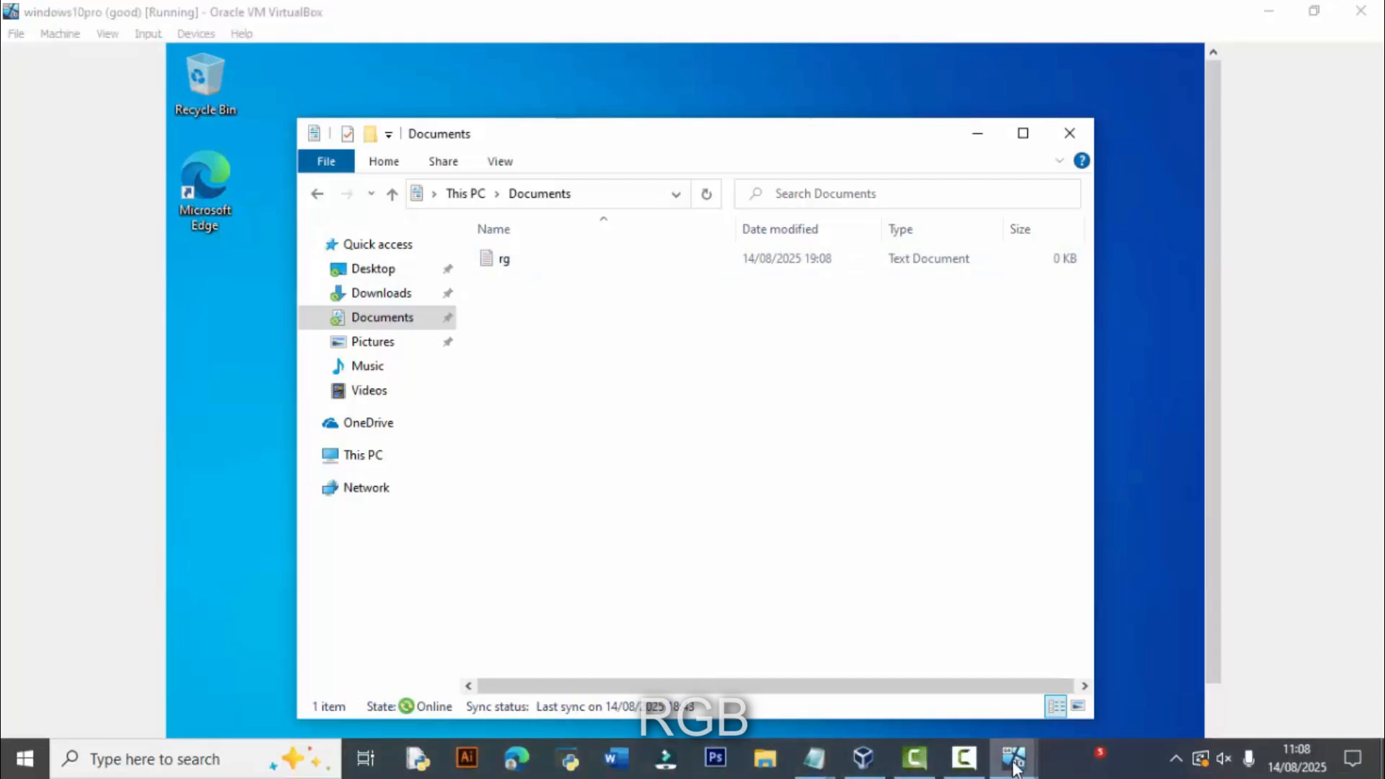
mouse_move(1013, 756)
click(1125, 663)
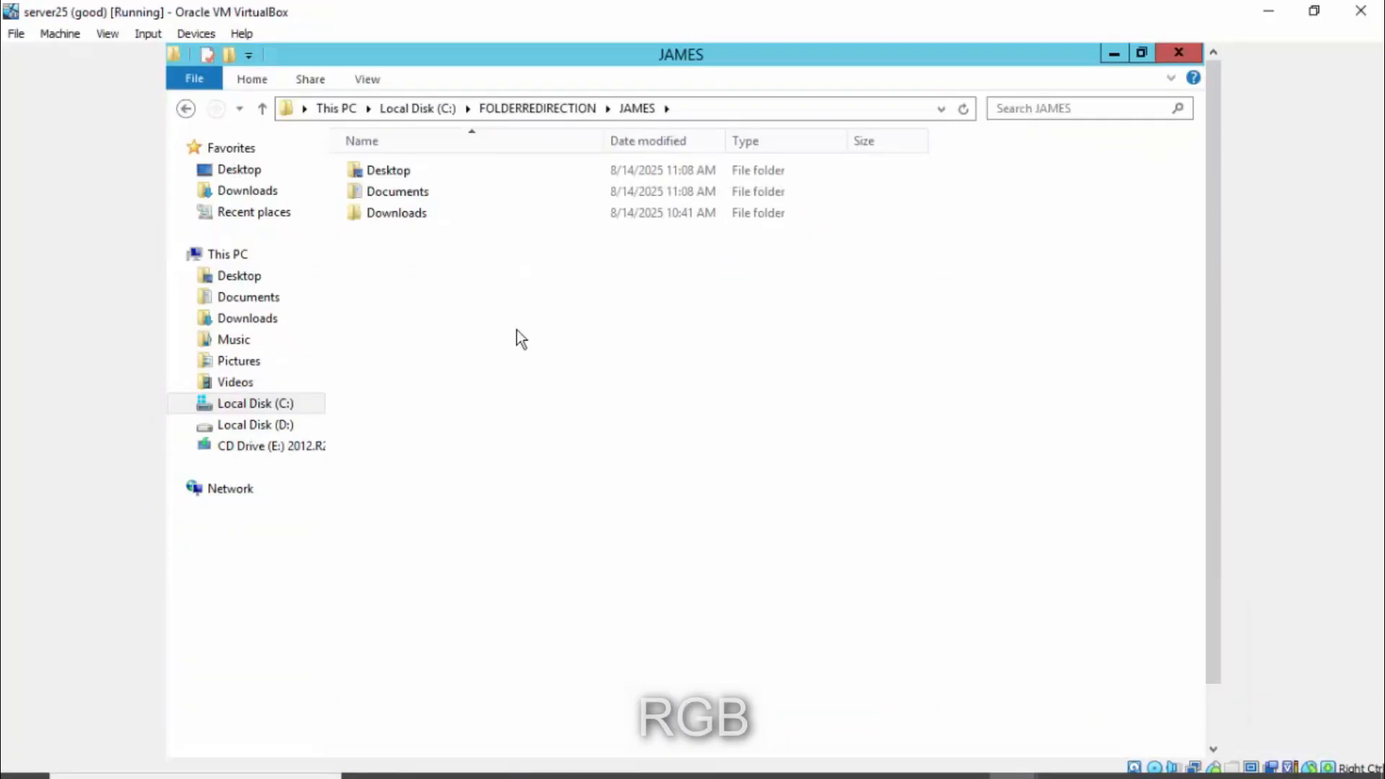
- Refresh the JAMES folder and open Documents to confirm rg arrived on the server
right_click(452, 301)
click(517, 381)
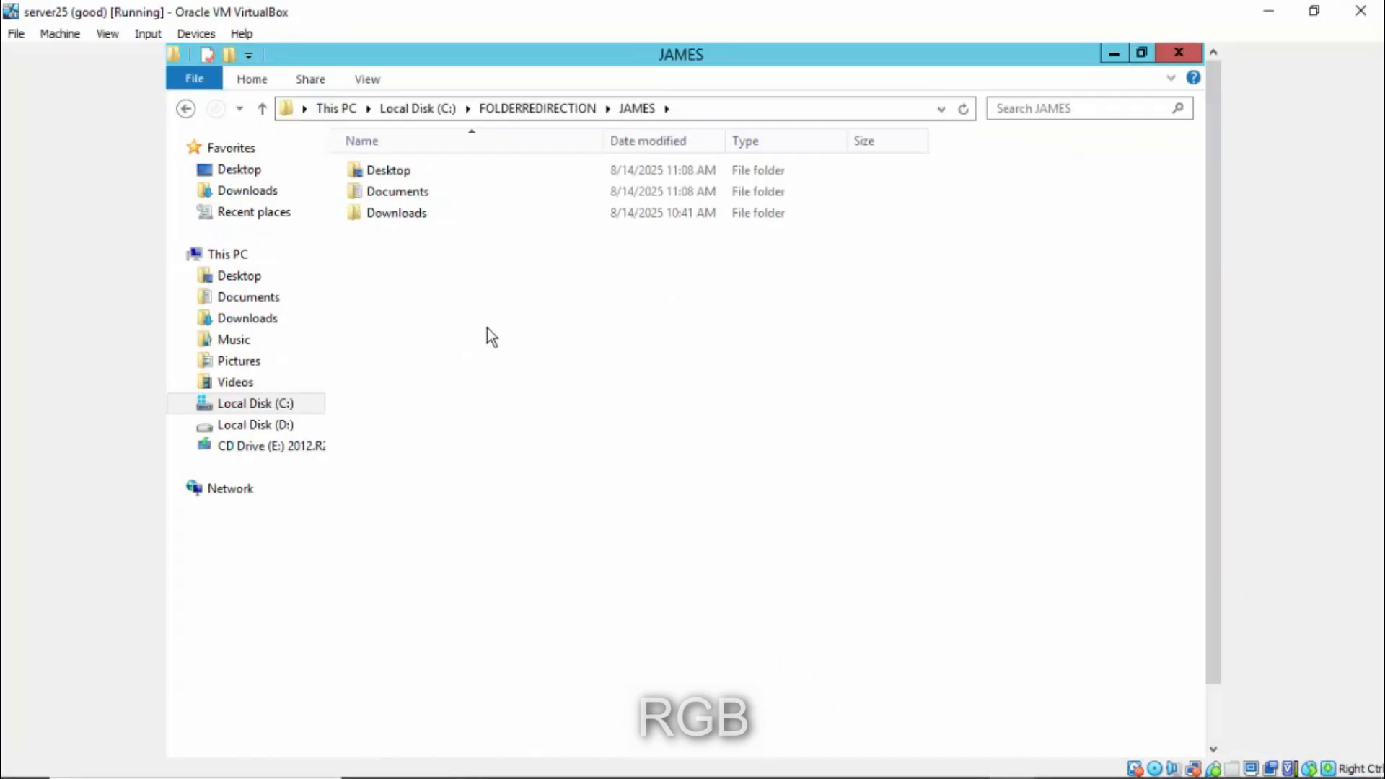
right_click(400, 193)
click(430, 204)
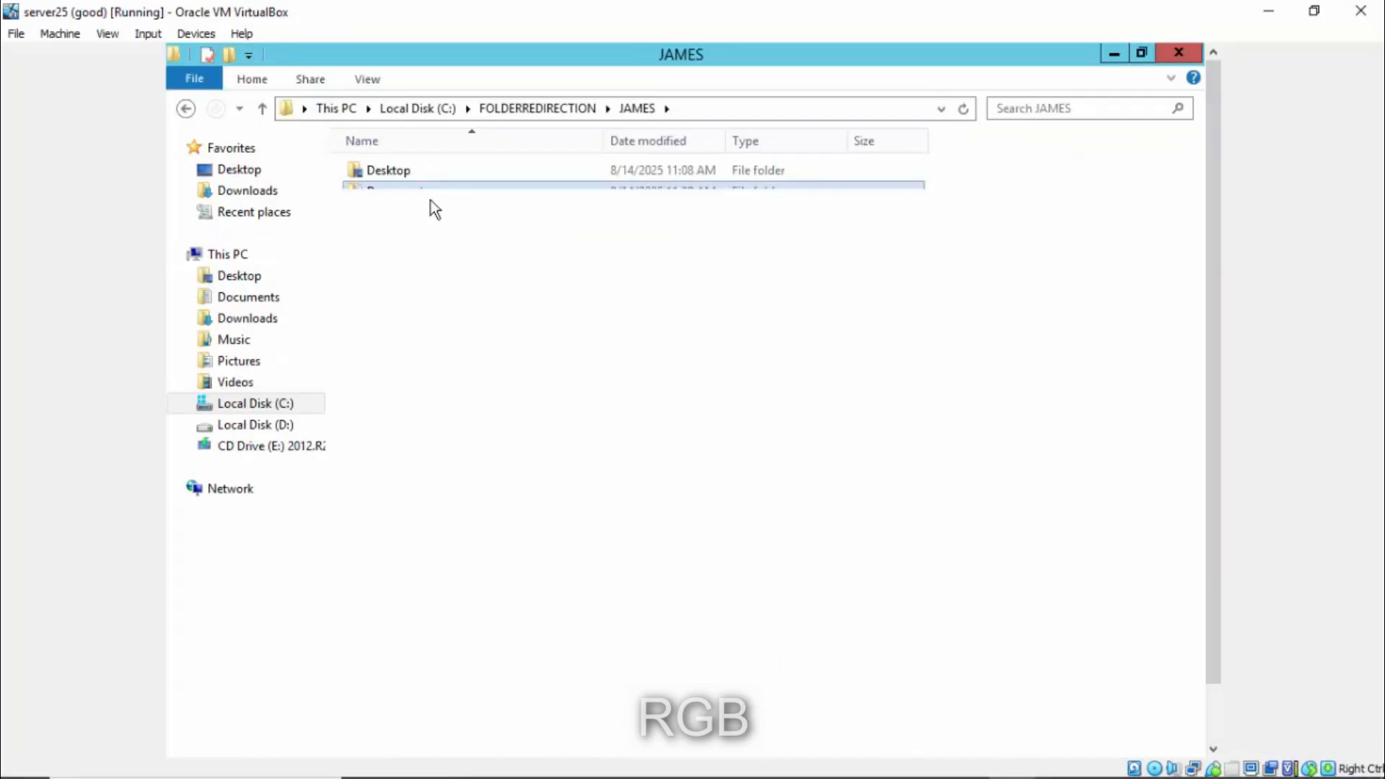
drag(630, 359, 309, 150)
click(534, 413)
- Create a new text document named 'save here' in the server's Documents folder
right_click(409, 272)
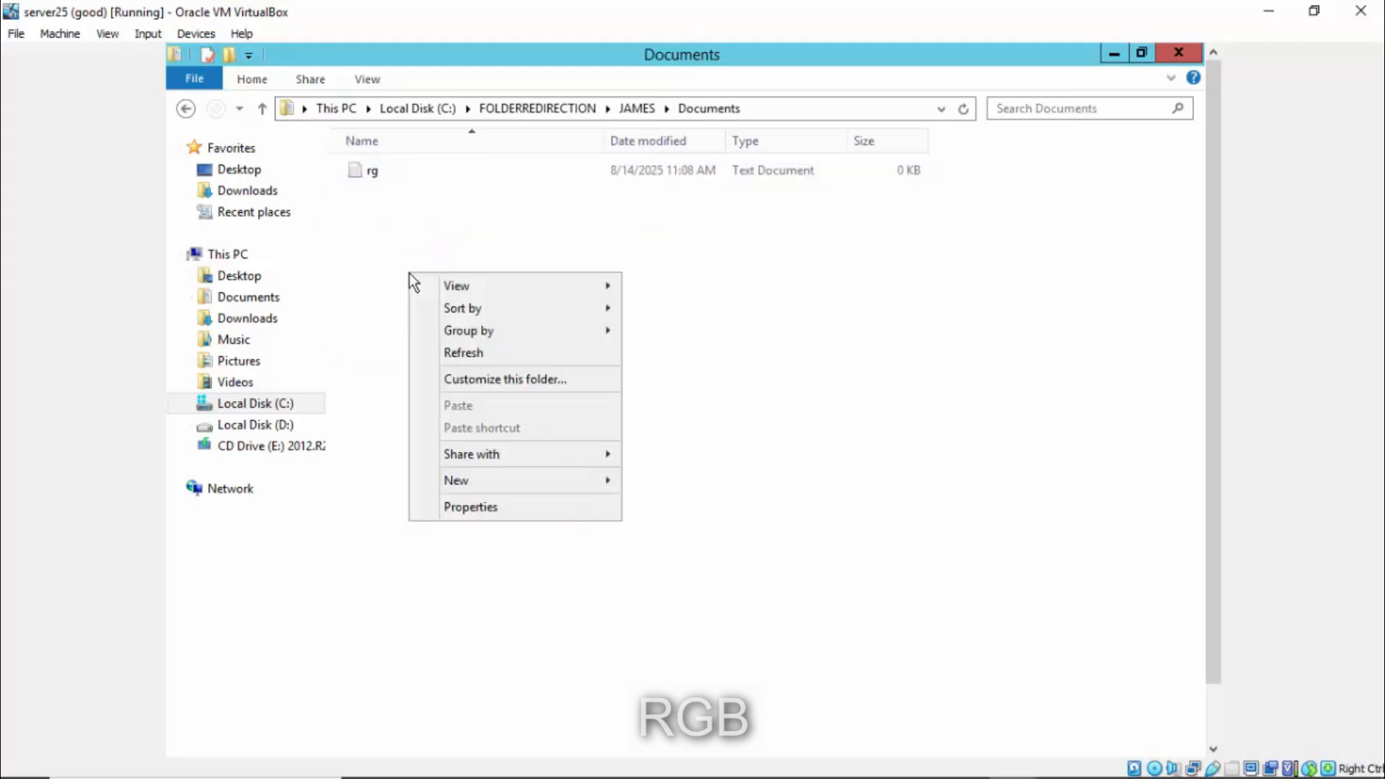
mouse_move(560, 484)
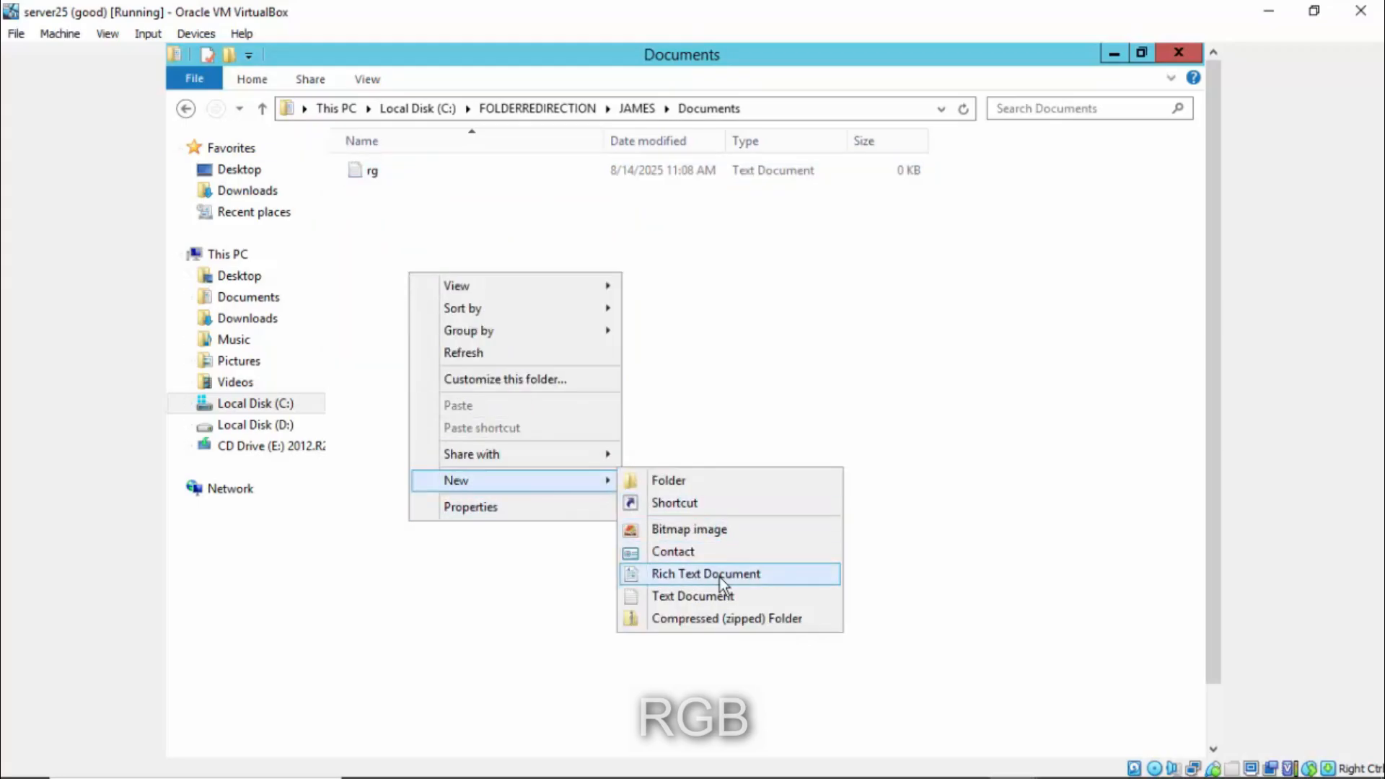
click(715, 597)
text(save here)
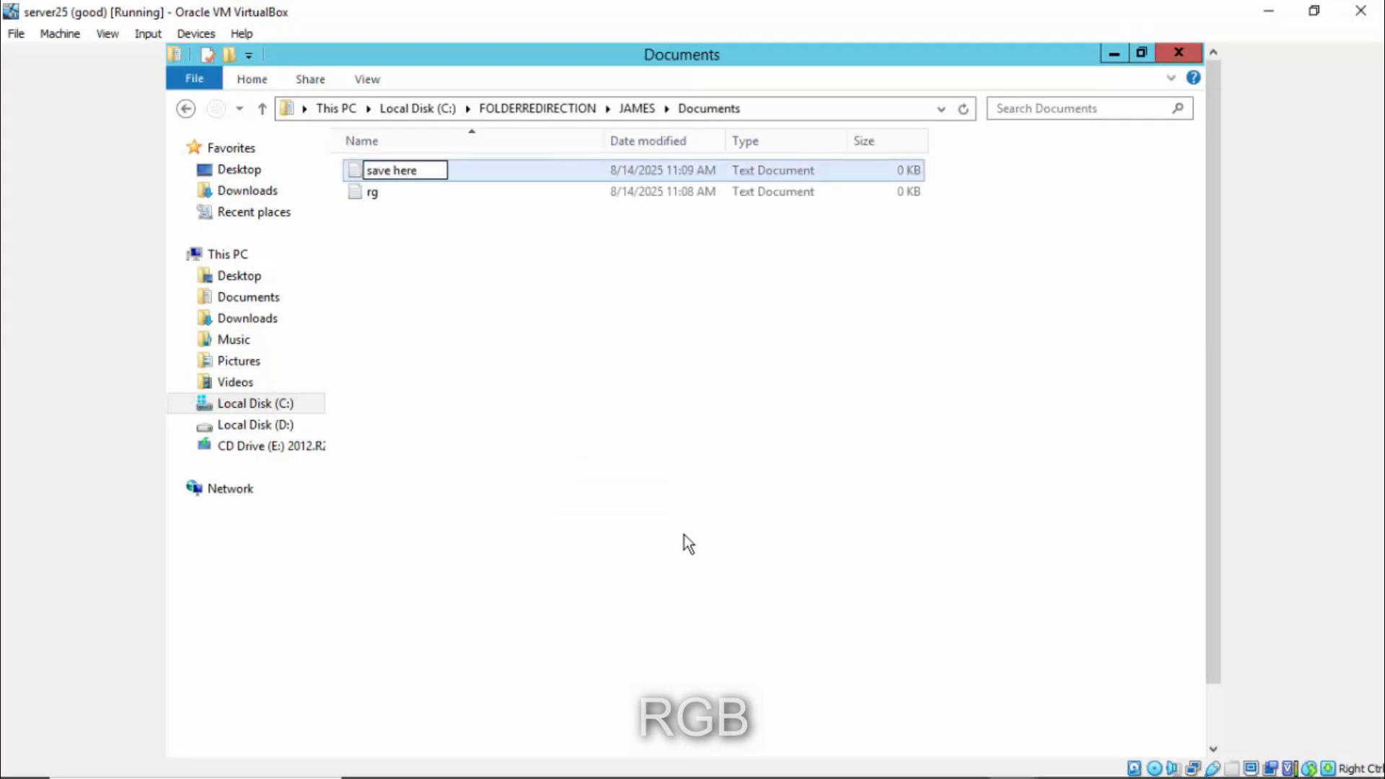
key(Return)
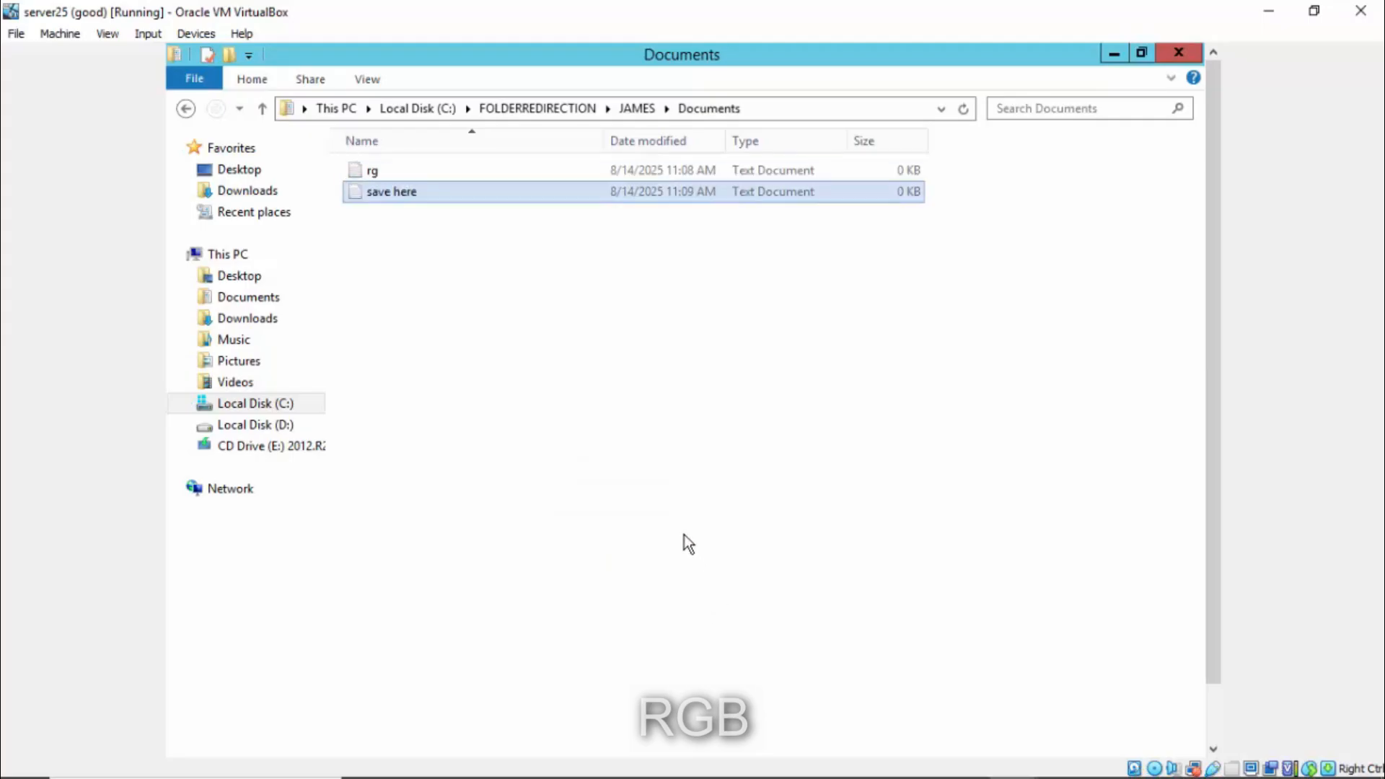
drag(689, 458, 394, 184)
- Close the server's Documents window and bring the Windows 10 client VM forward
click(1192, 51)
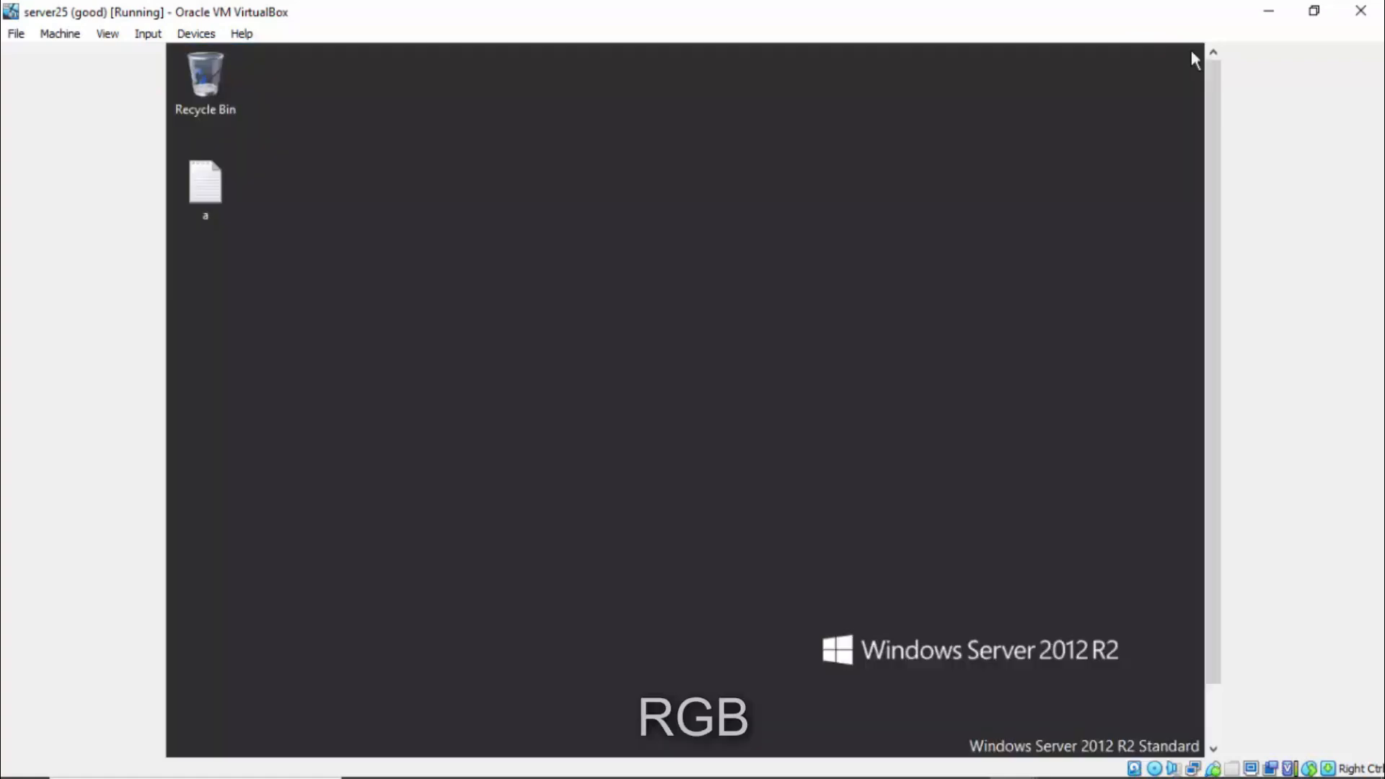
mouse_move(1013, 759)
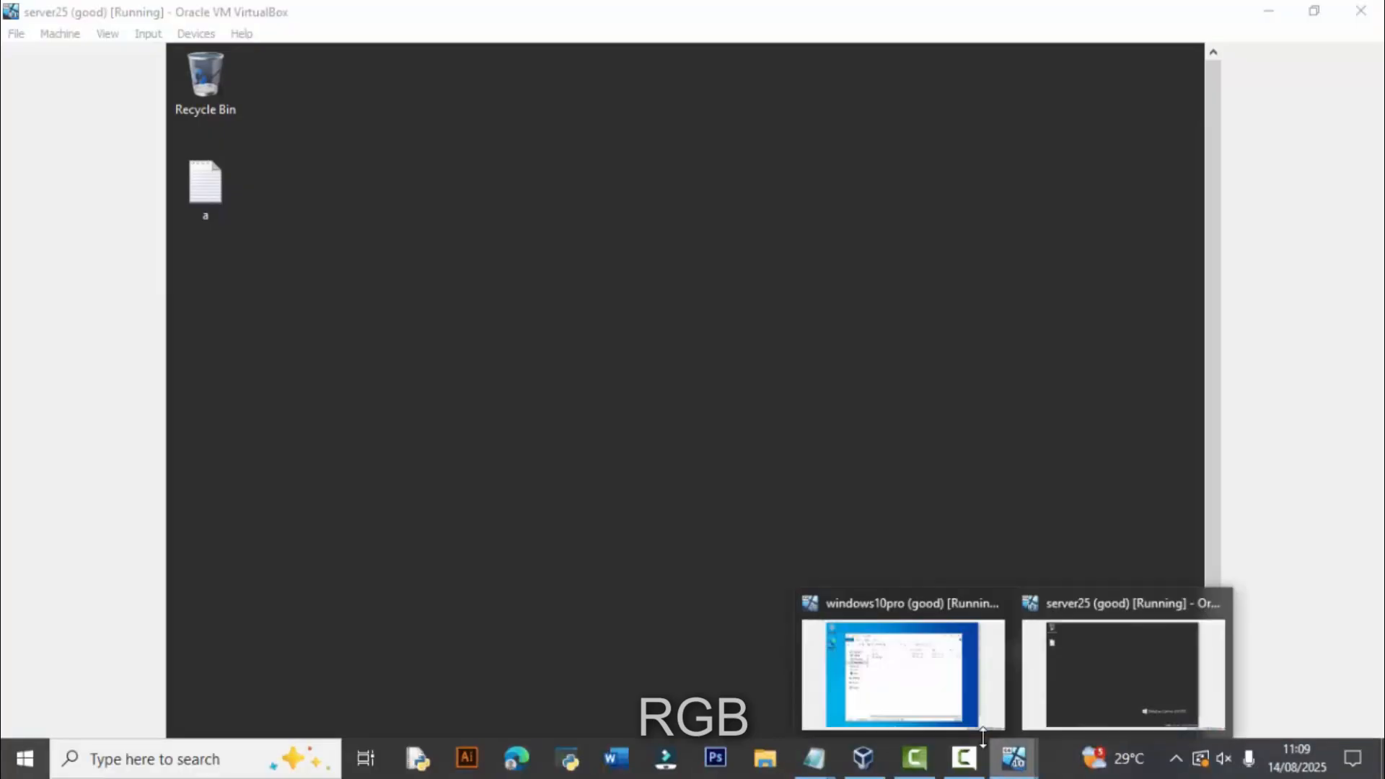
click(902, 671)
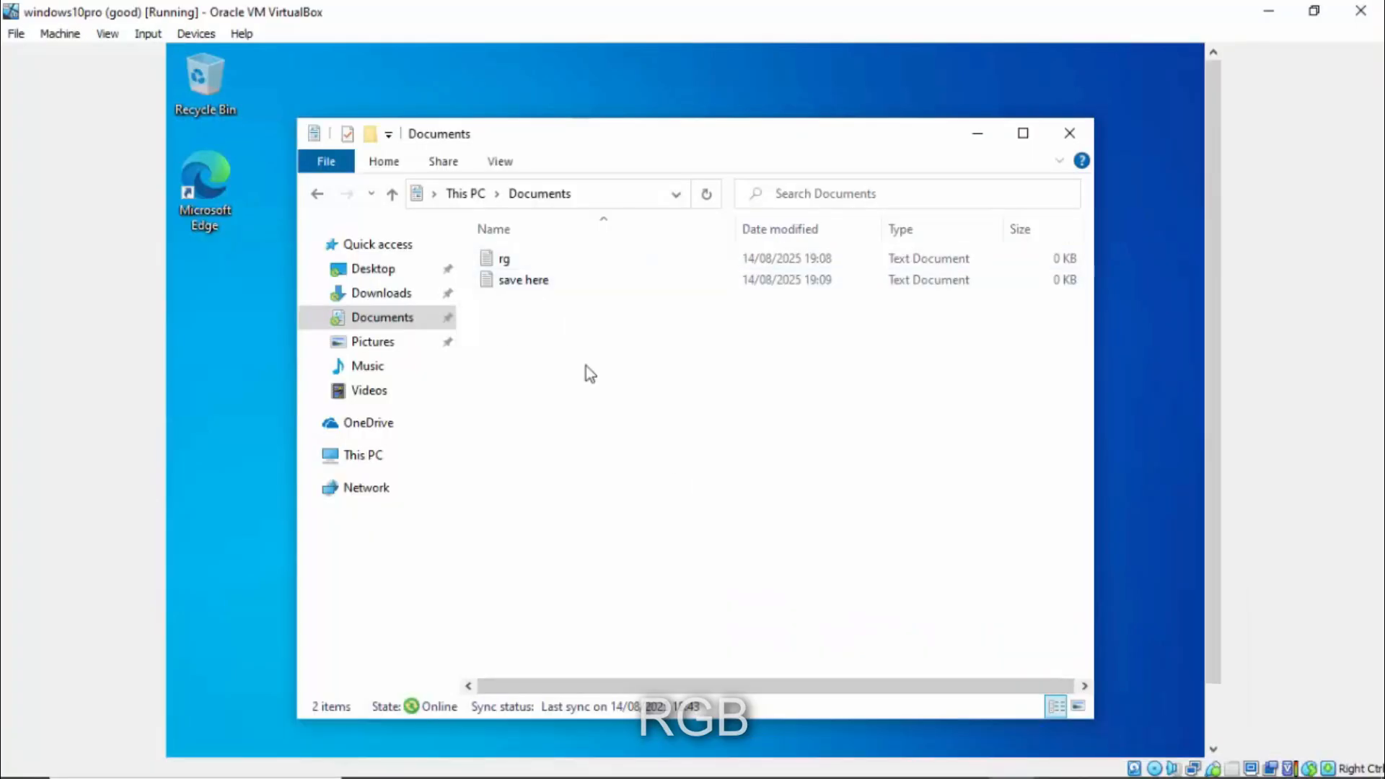
- Refresh the client's Documents to see 'save here' beside rg, close it, and return to the server
right_click(570, 356)
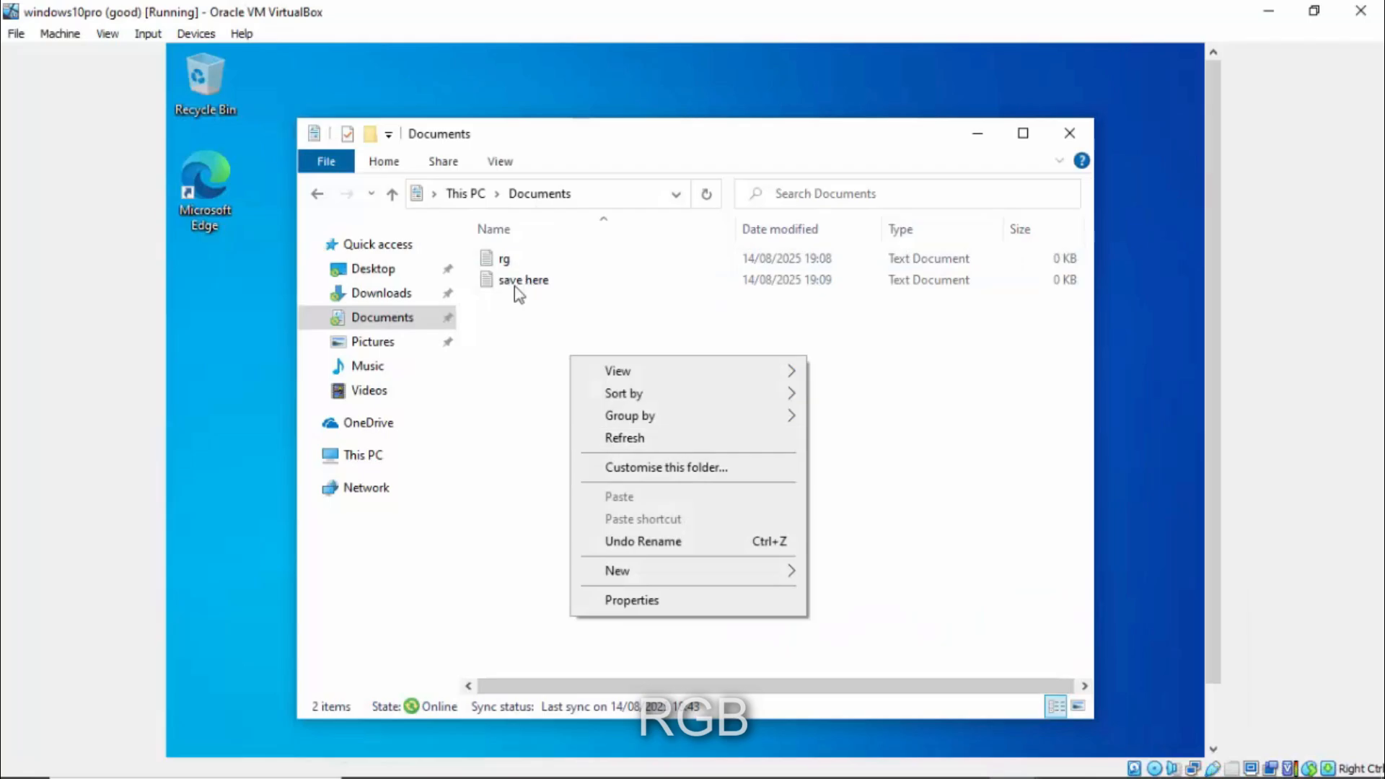
click(1068, 132)
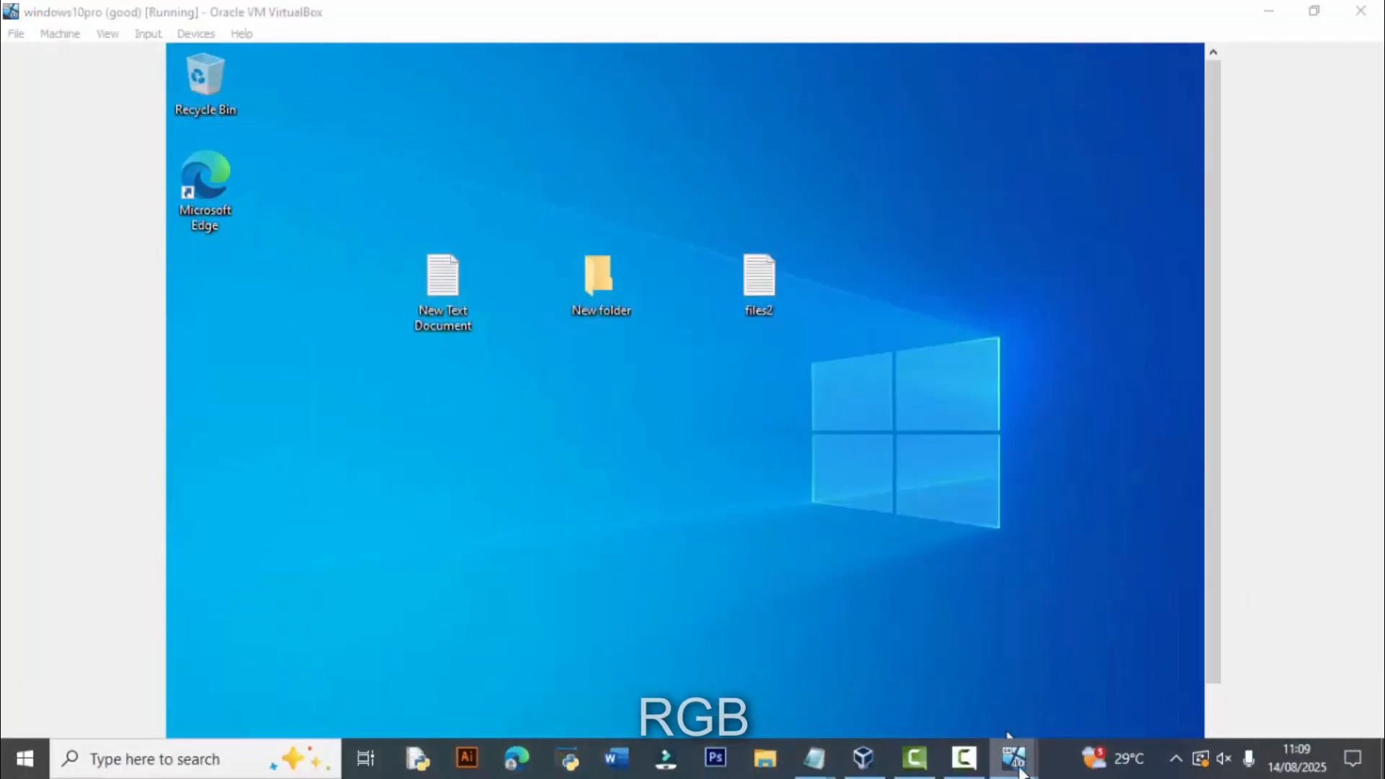
mouse_move(1015, 757)
click(1083, 686)
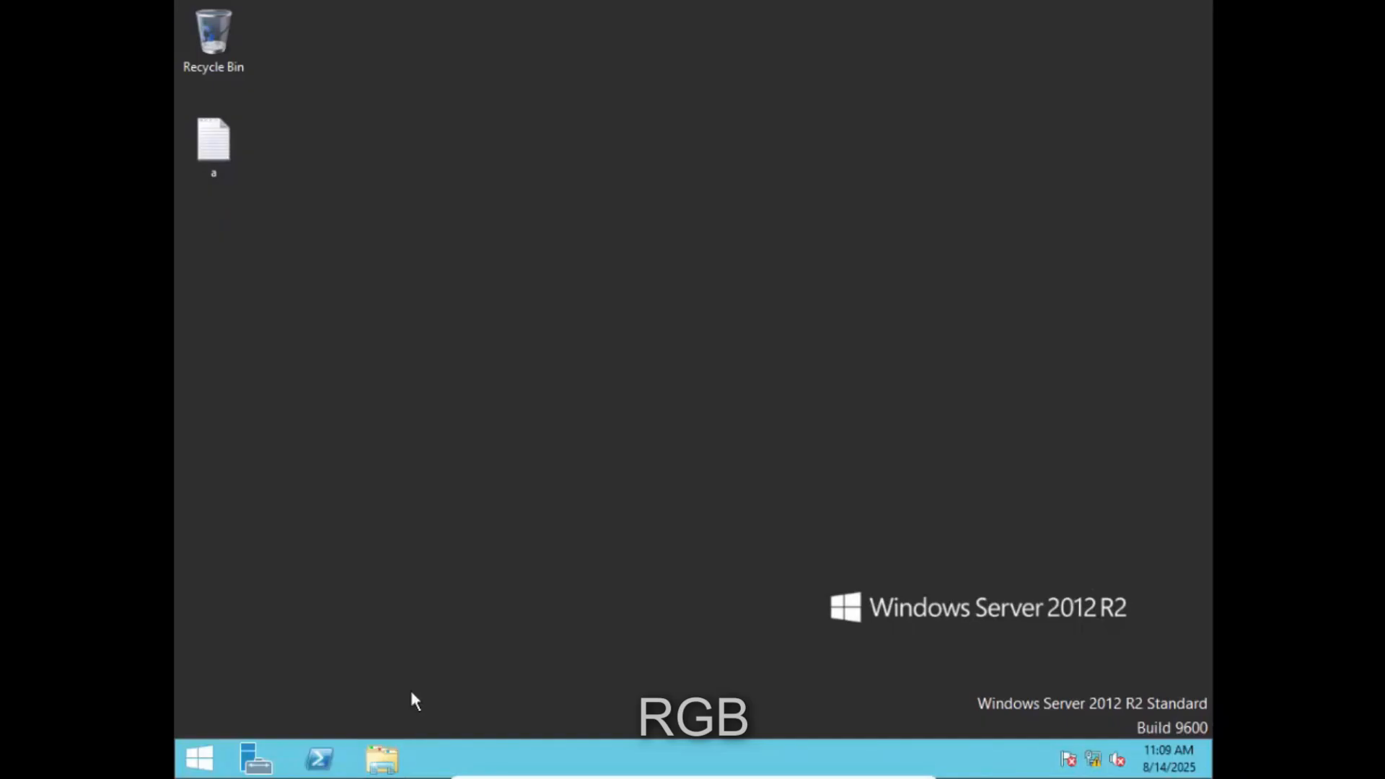
click(382, 758)
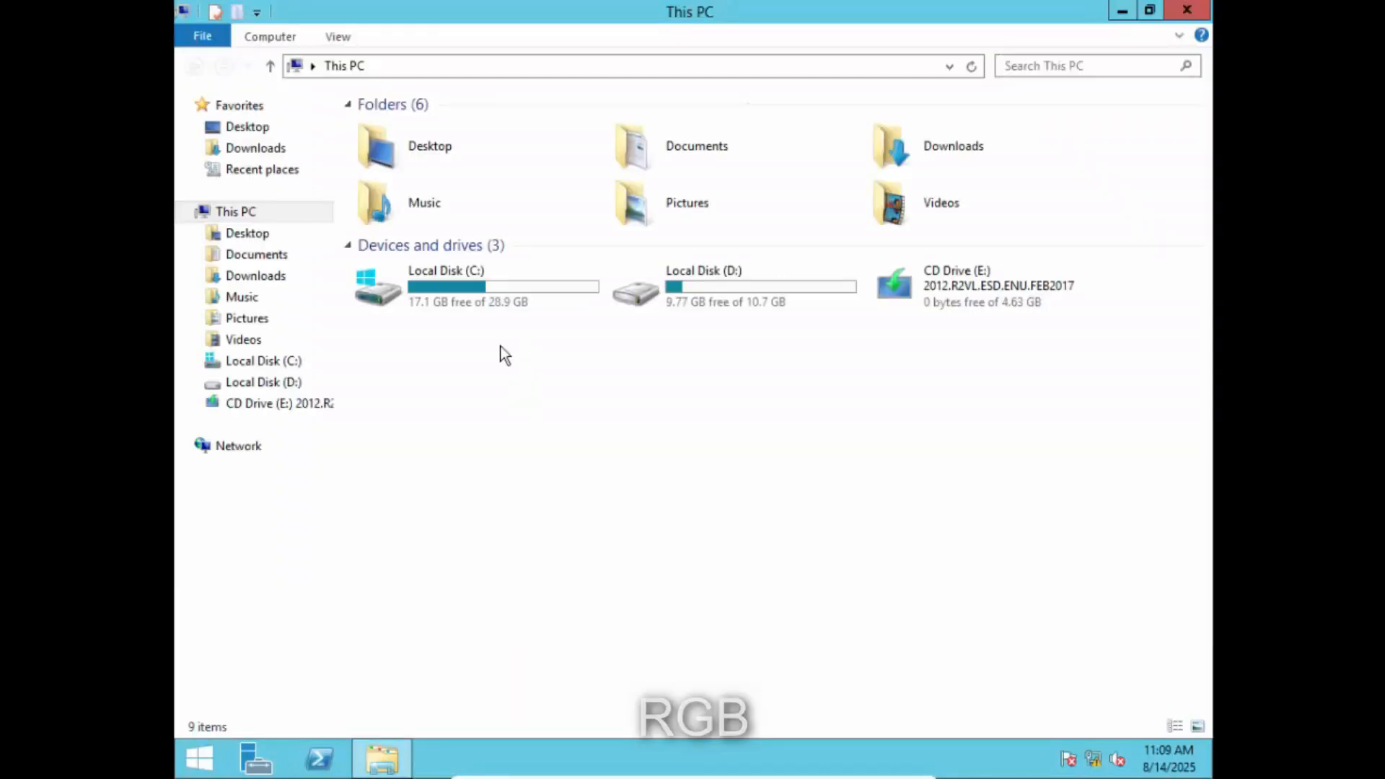
click(287, 360)
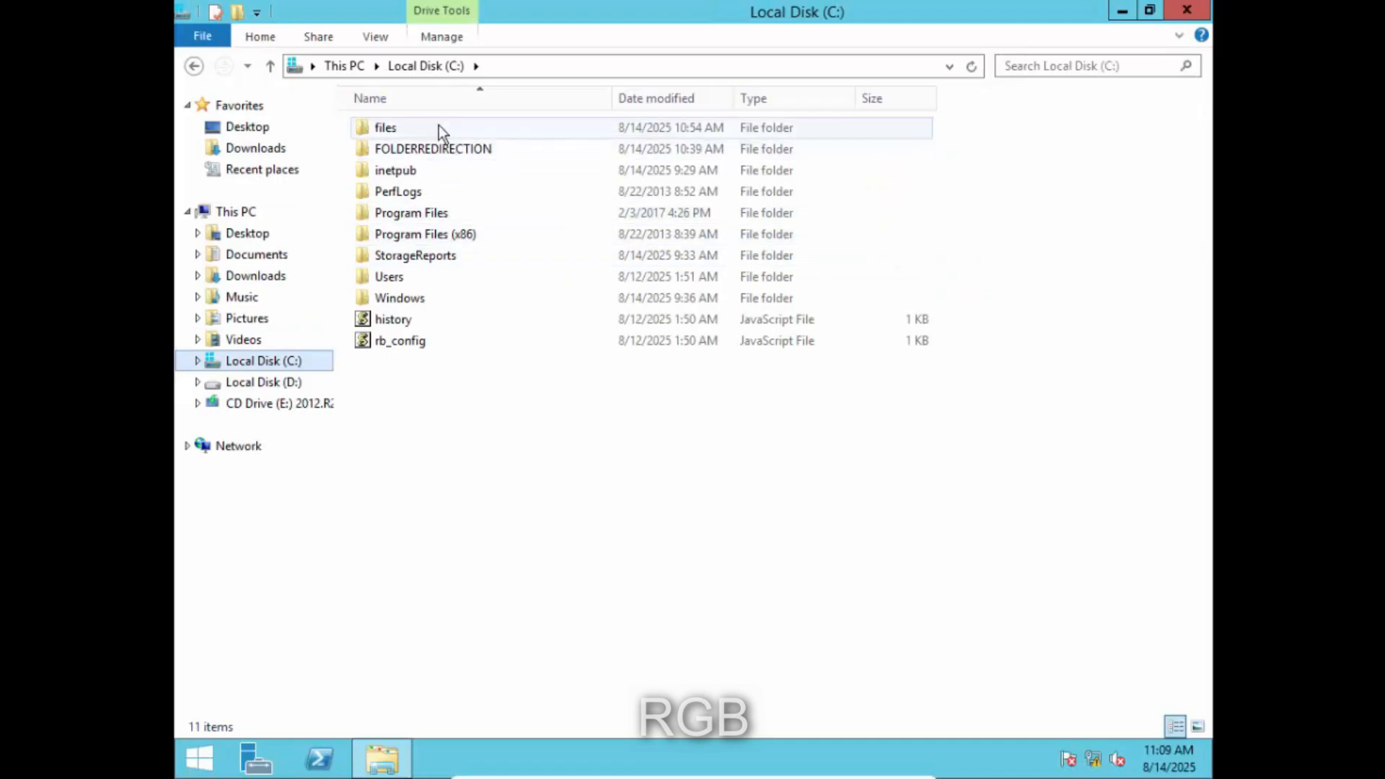
click(447, 150)
double_click(446, 149)
drag(670, 392, 411, 136)
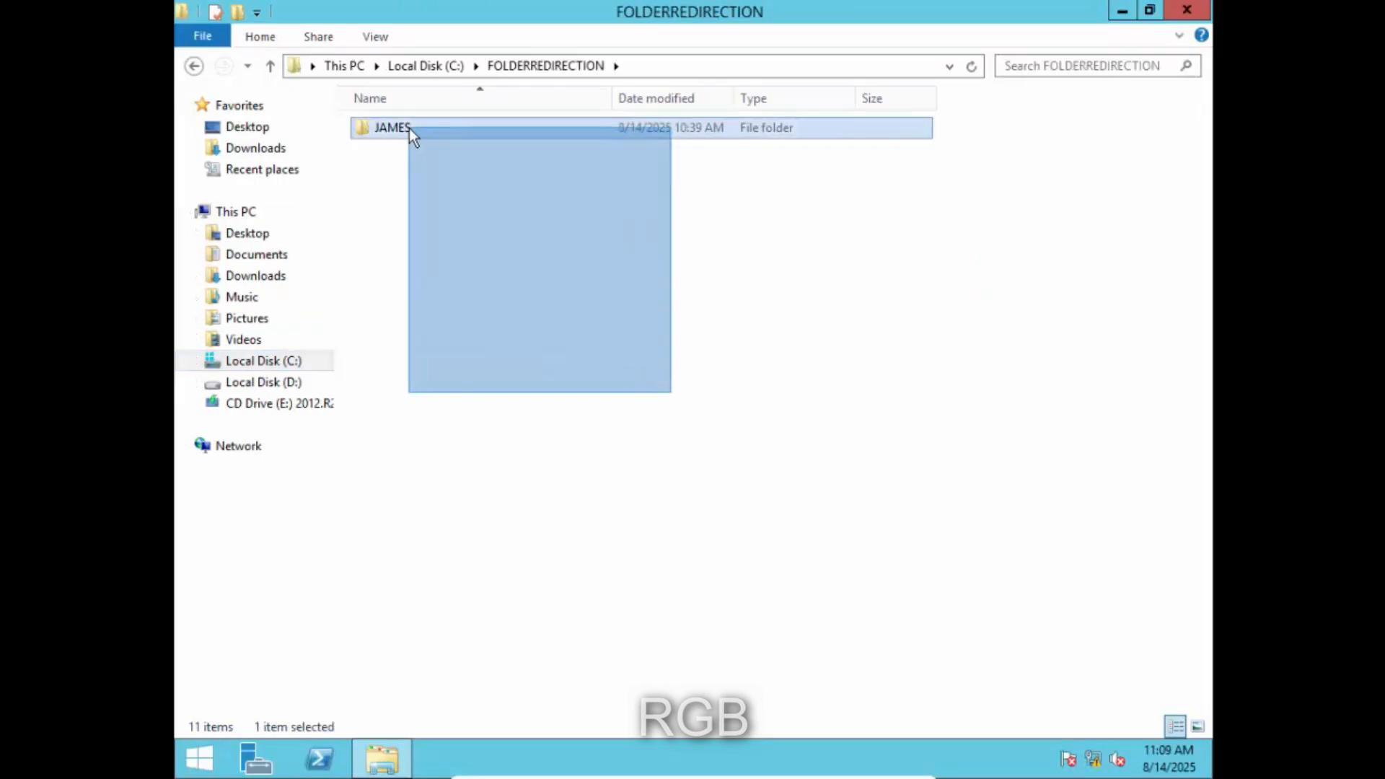
right_click(435, 206)
click(482, 290)
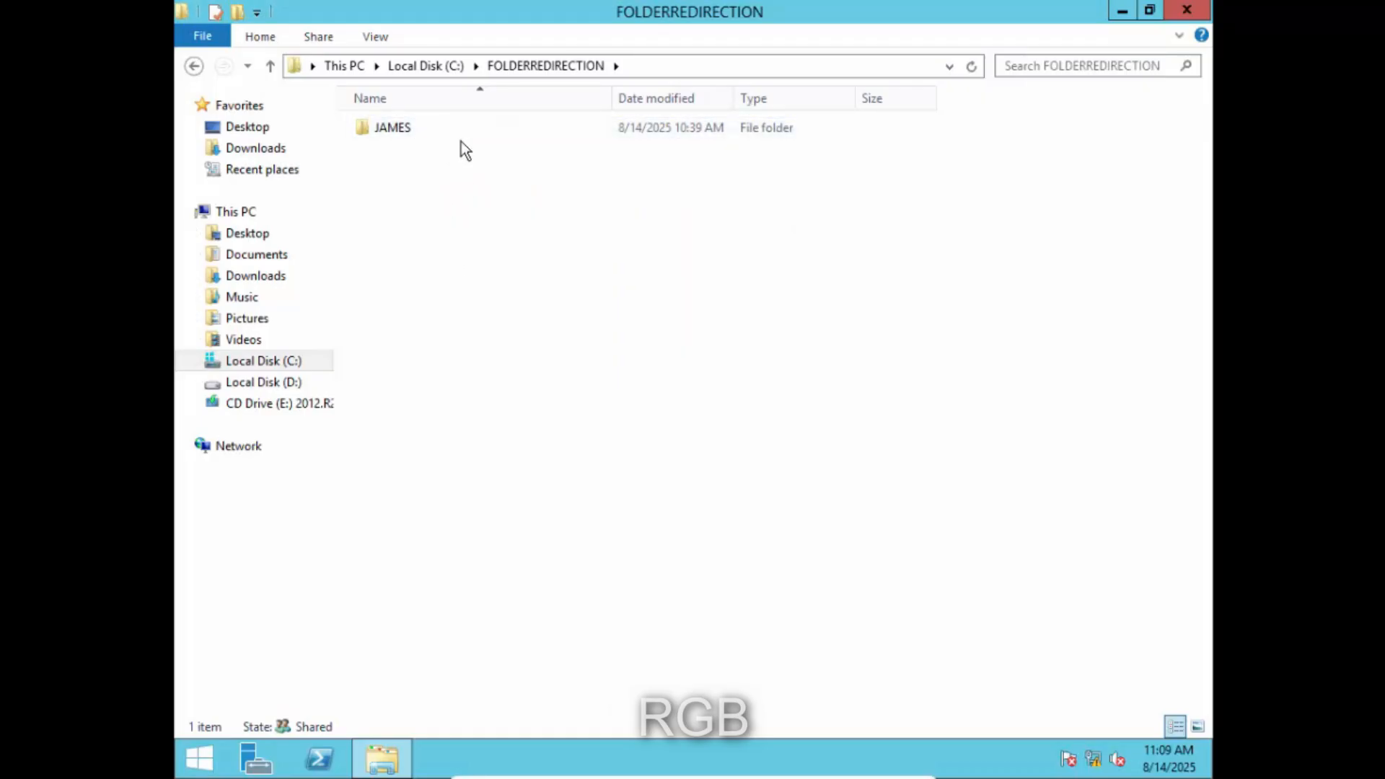
right_click(507, 276)
click(572, 351)
click(1186, 11)
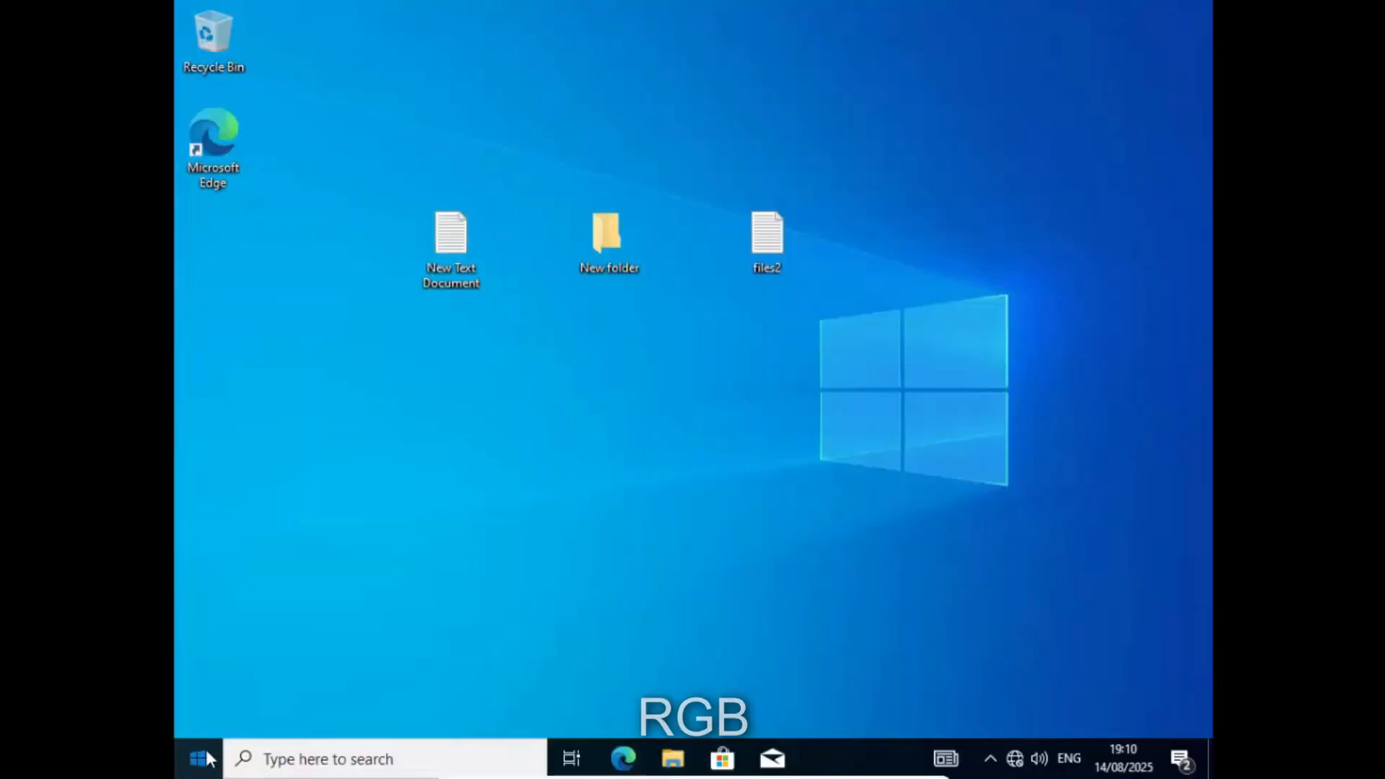
- Switch user on the Windows 10 client and choose Other user
click(202, 750)
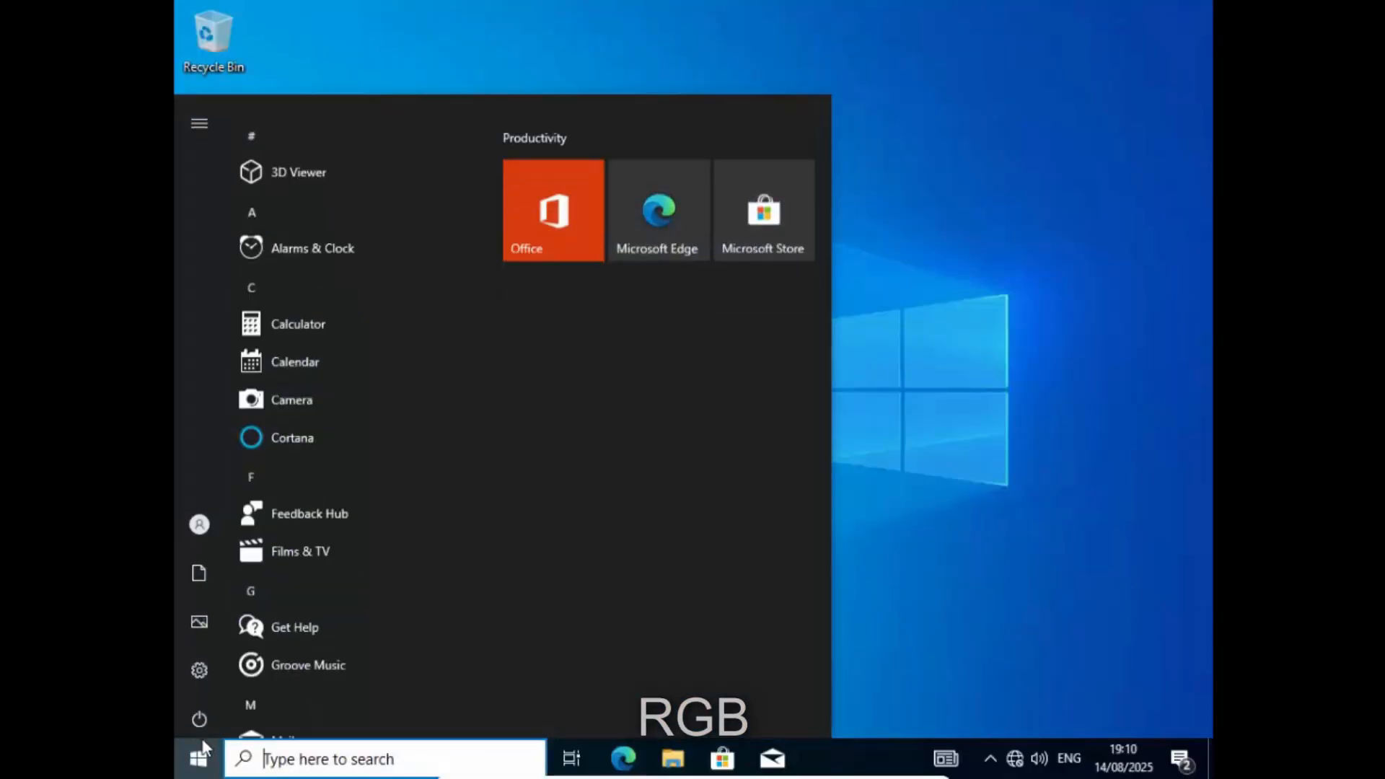
click(193, 522)
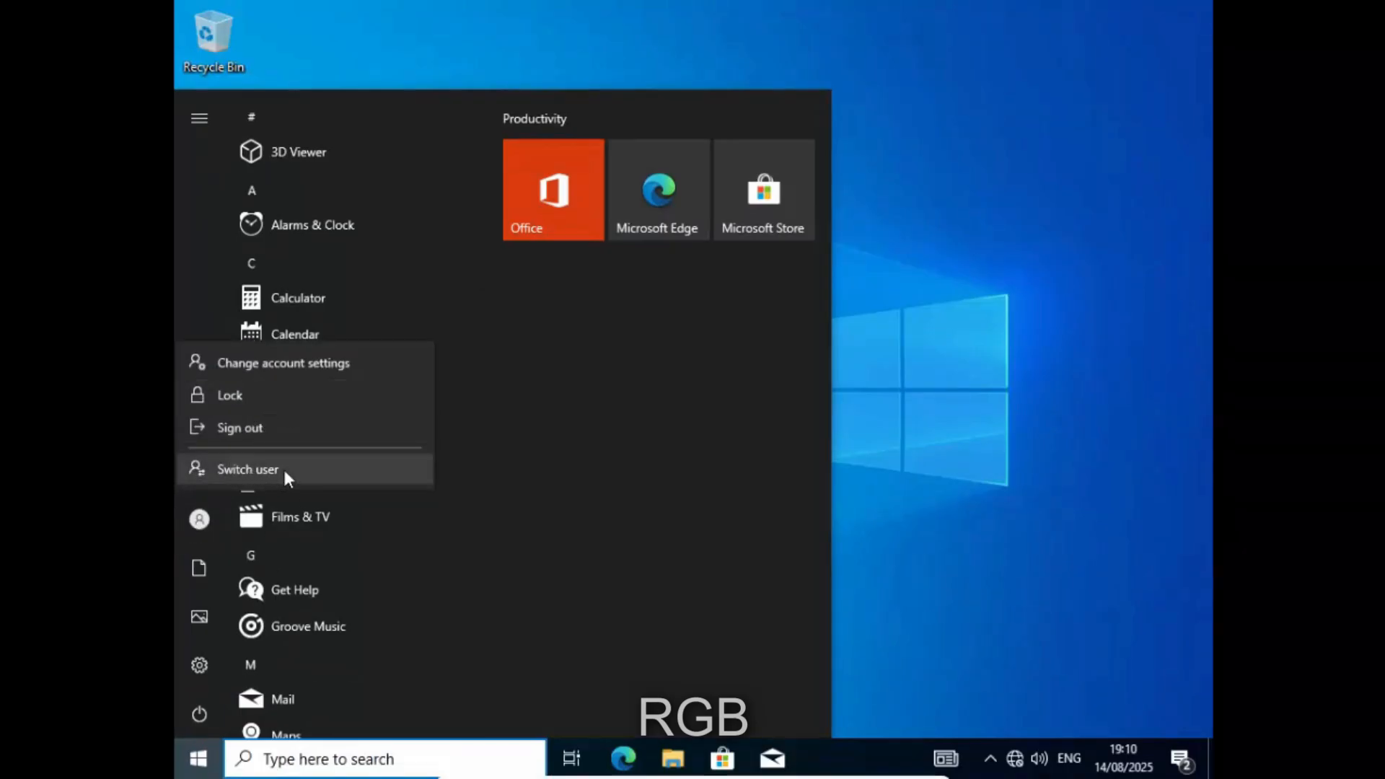
click(306, 476)
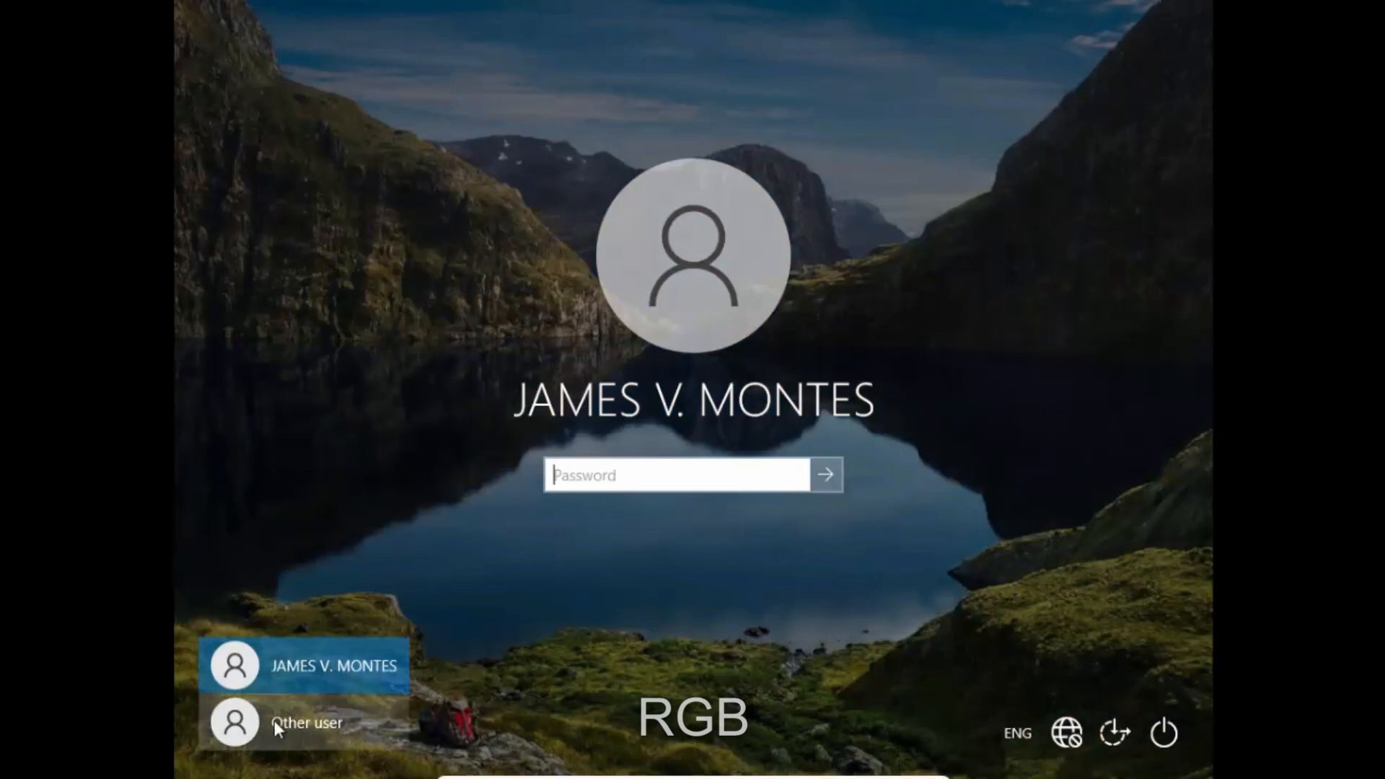
click(287, 724)
- Sign in with another ICT.ORG domain account's username and password
text(g)
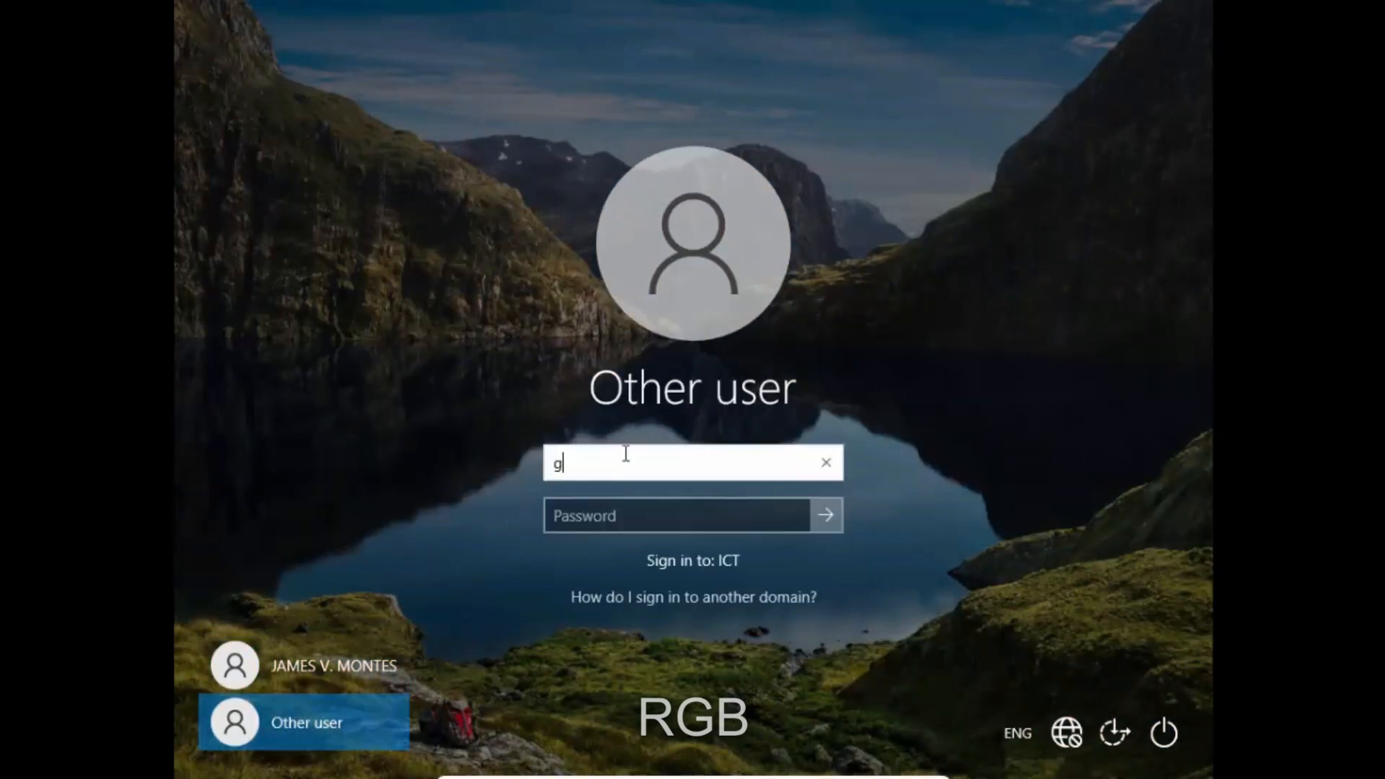
text(eorge@)
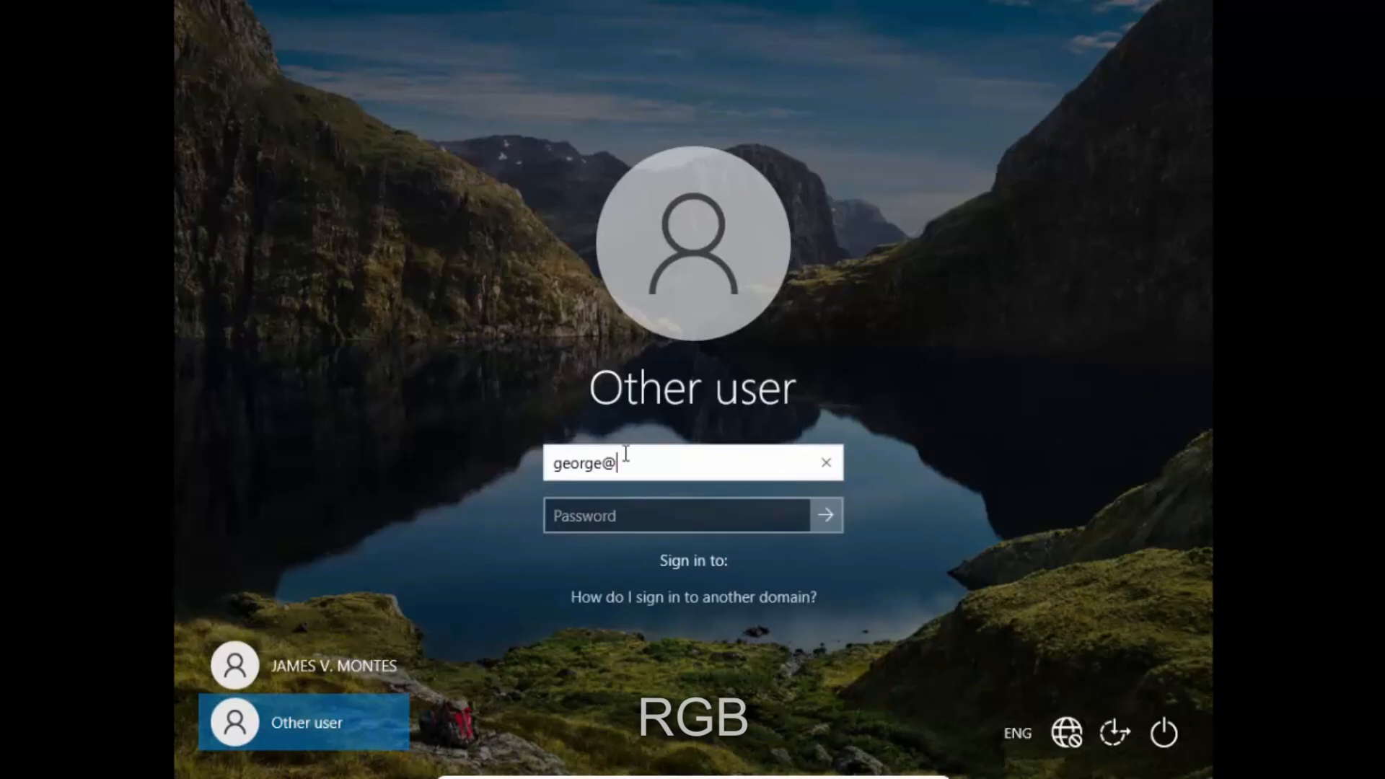
text(ICT.ORG)
key(Tab)
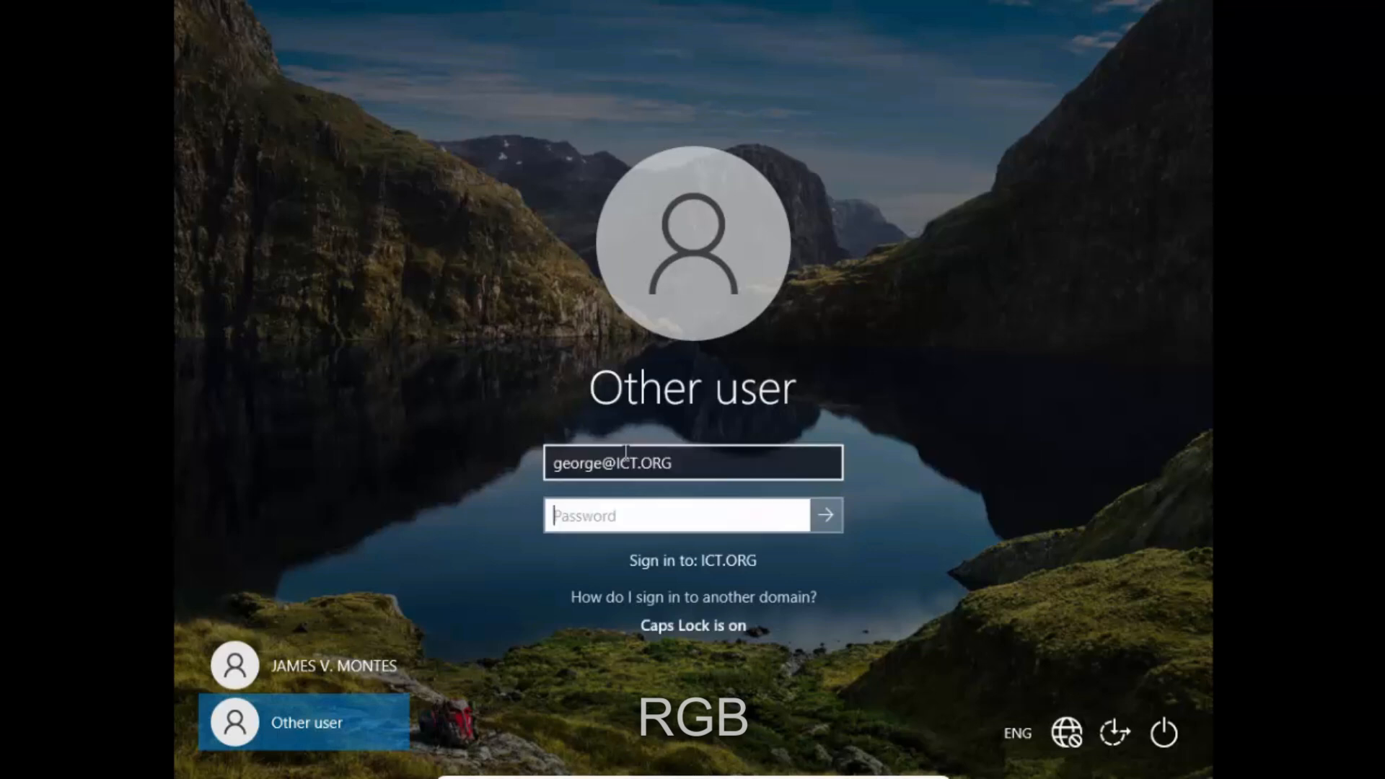
text(***)
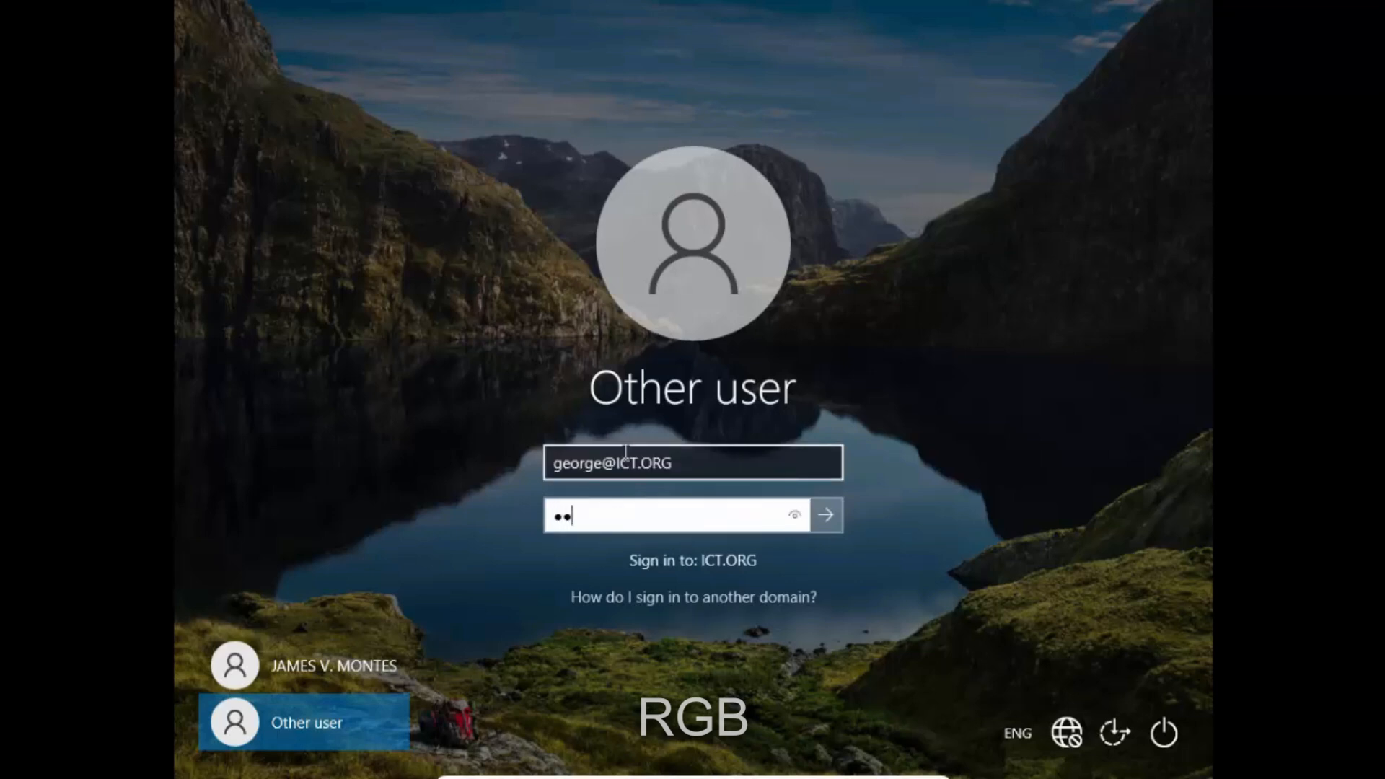
text(*****)
key(Return)
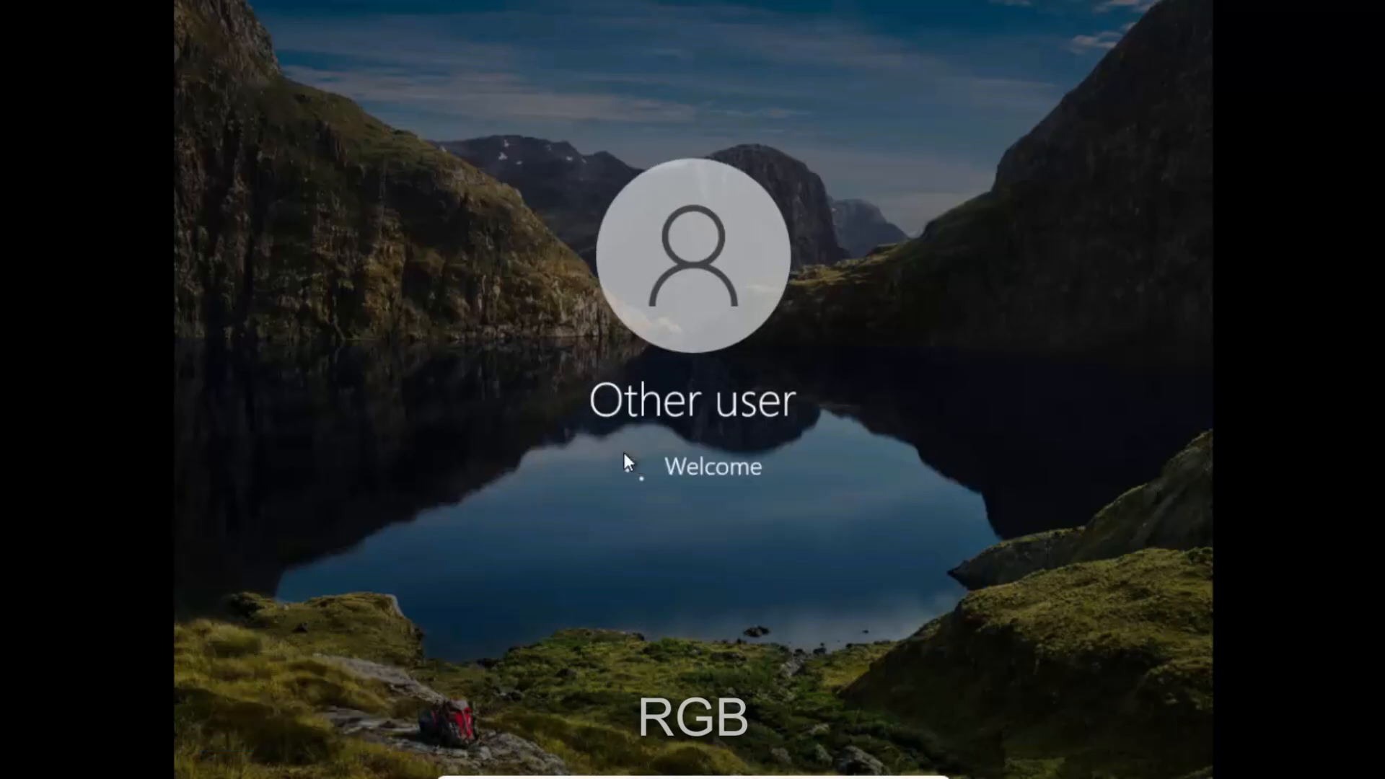
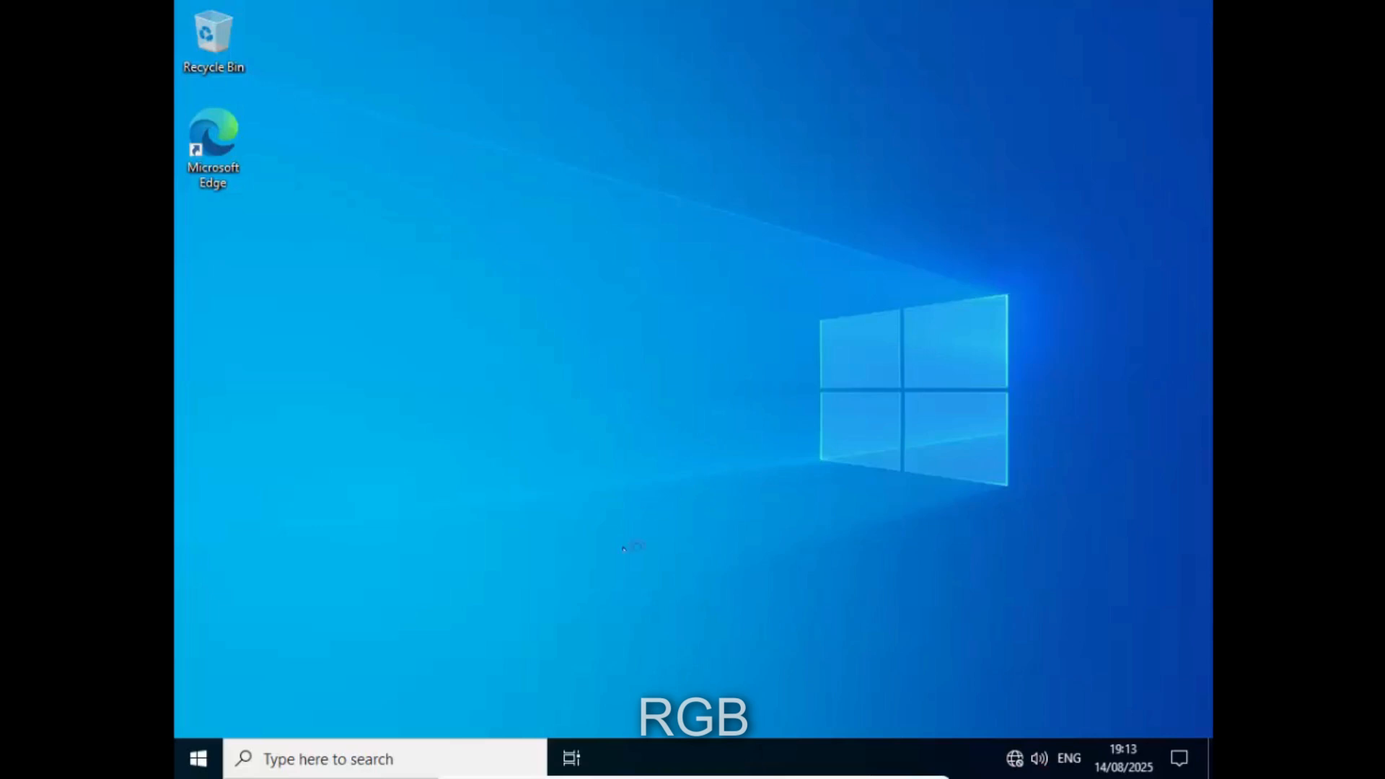
- Refresh the Windows 10 desktop twice
right_click(566, 207)
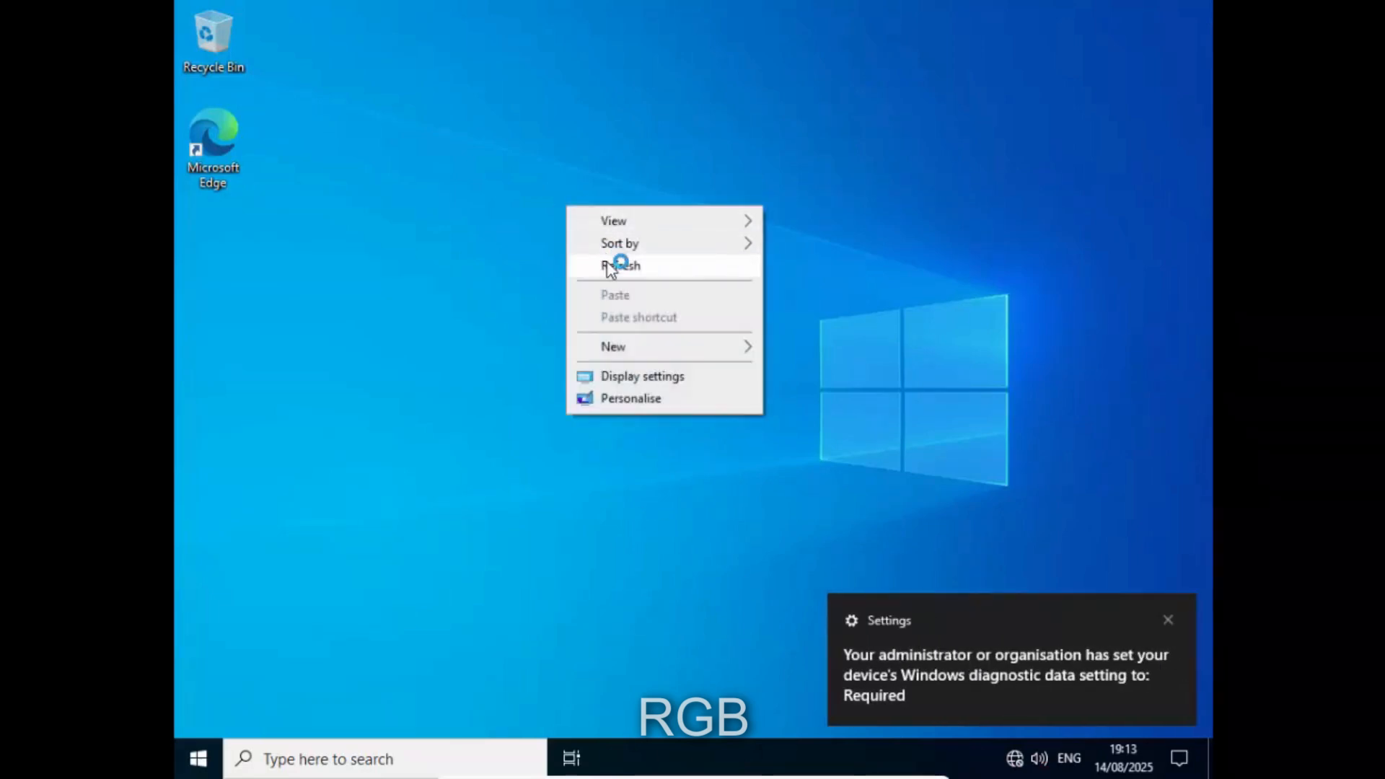
click(612, 264)
right_click(495, 150)
click(532, 210)
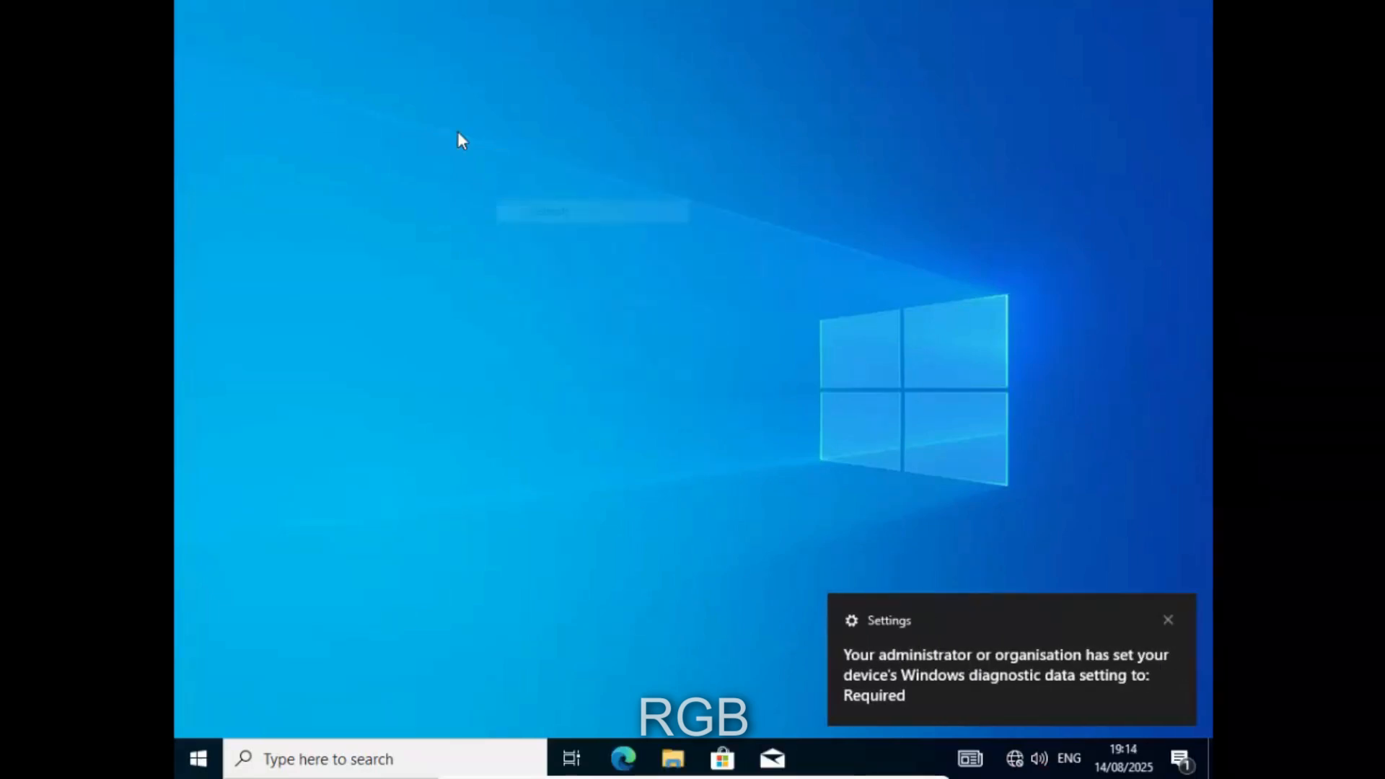
- Create a new desktop folder and keep the default name 'New folder'
right_click(457, 131)
click(646, 279)
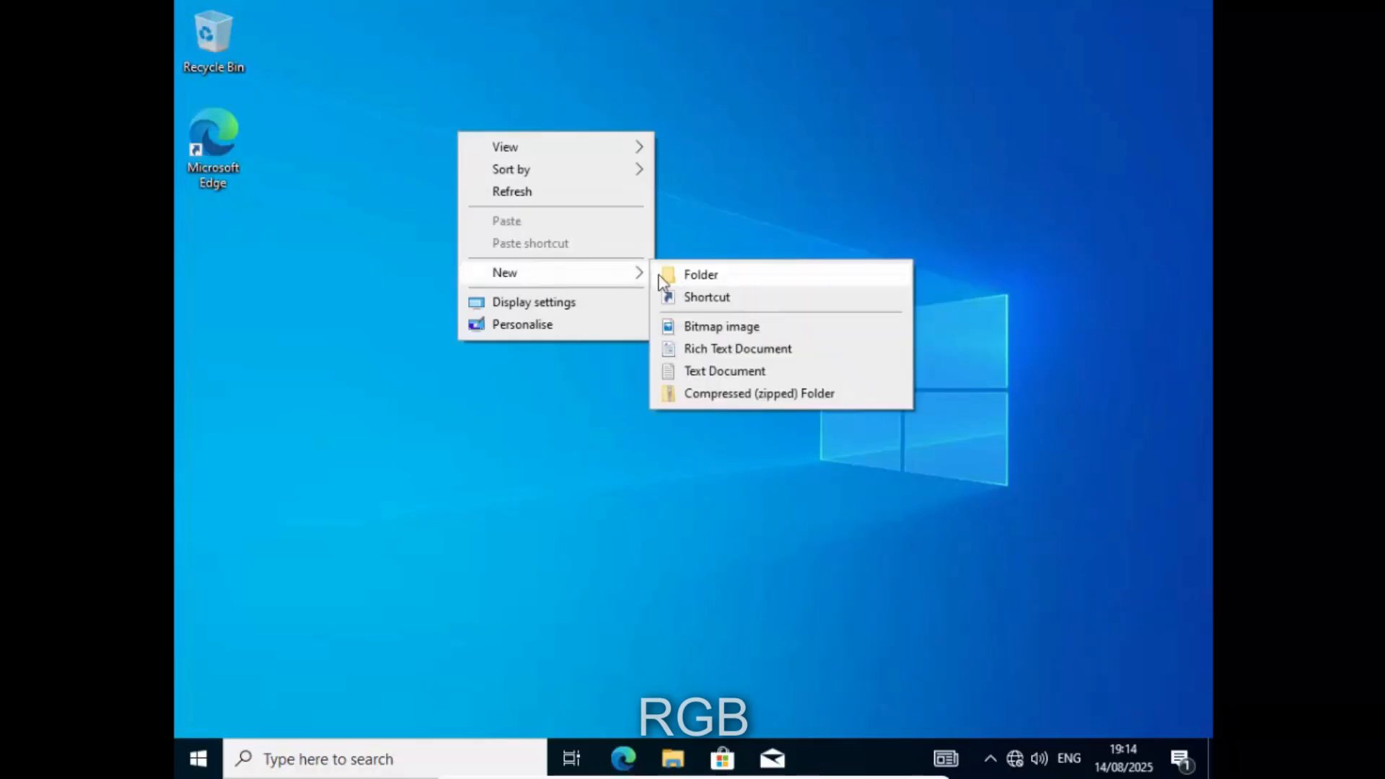
click(678, 276)
key(Return)
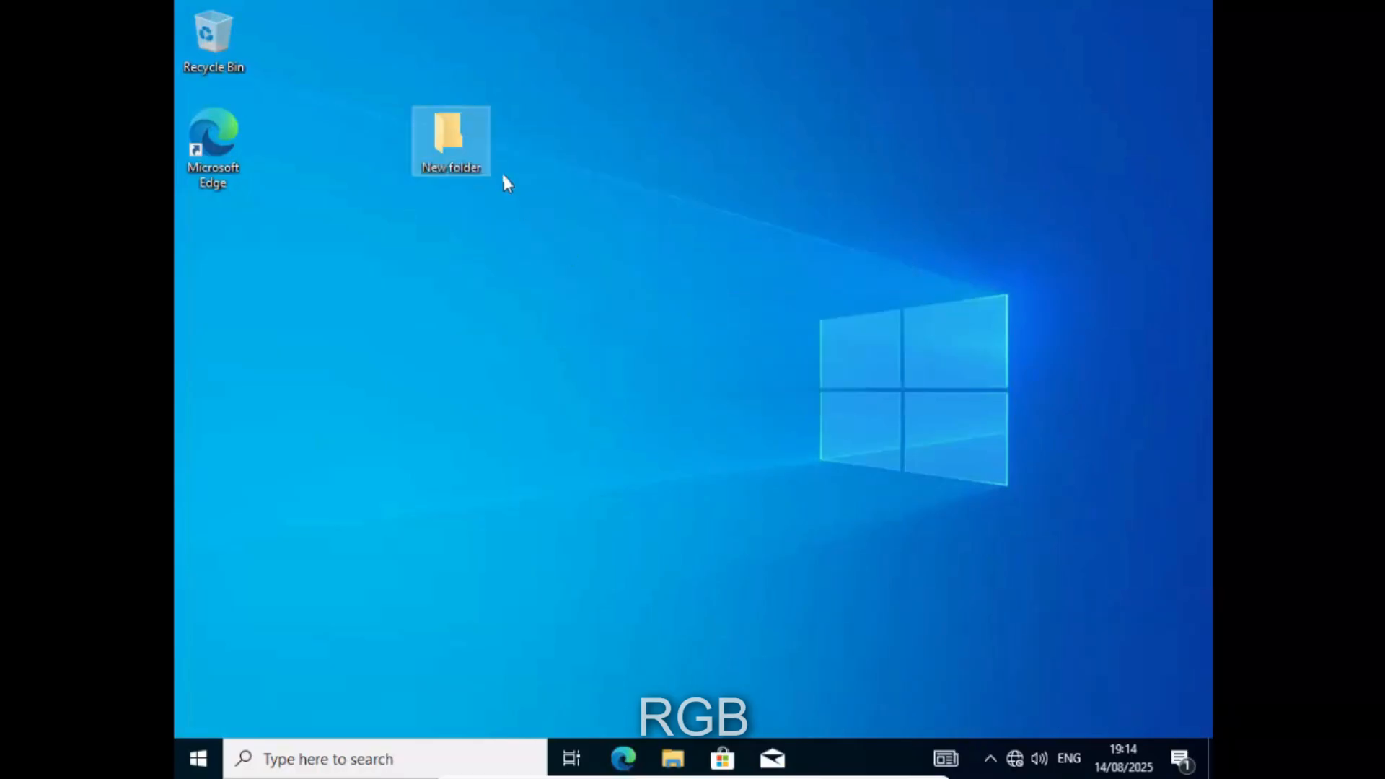
- Deselect New folder and refresh the desktop once more
right_click(462, 137)
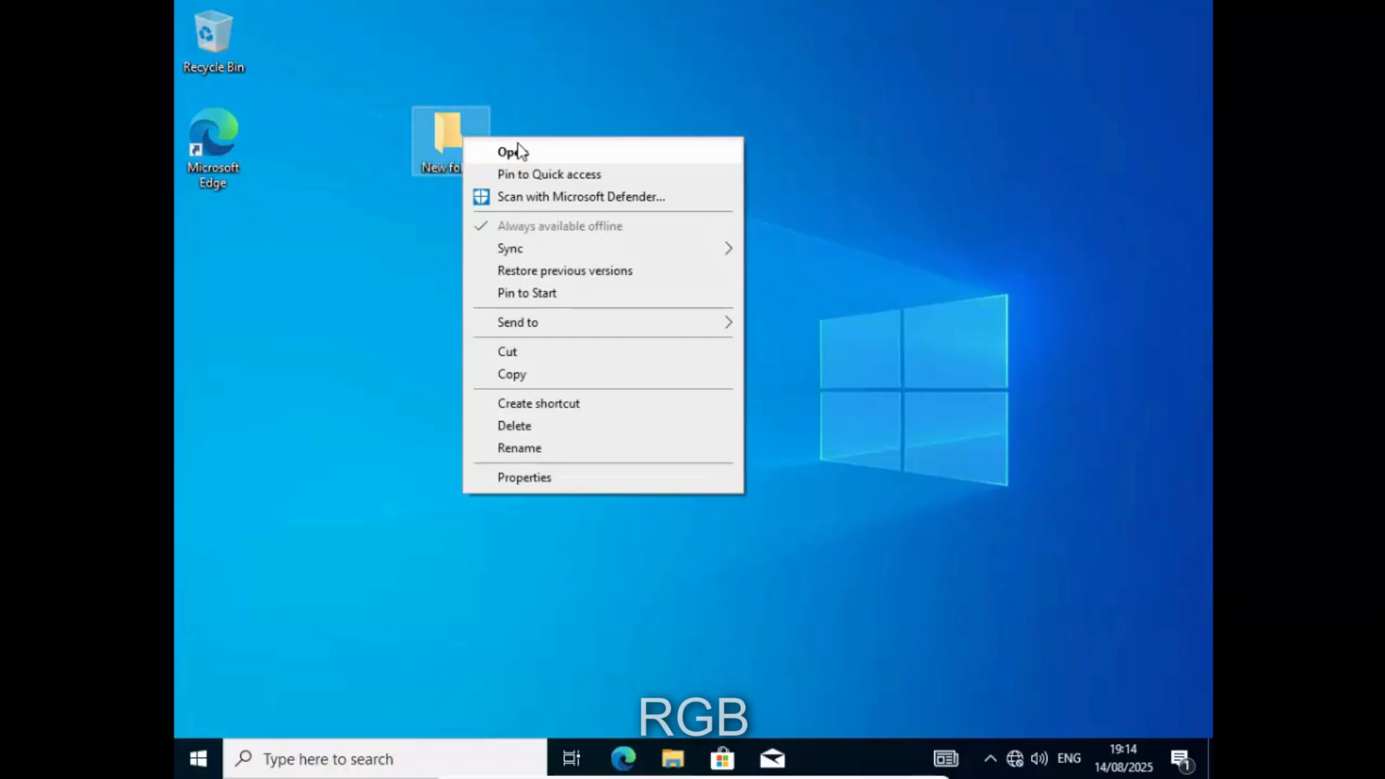
click(743, 110)
right_click(593, 142)
click(634, 204)
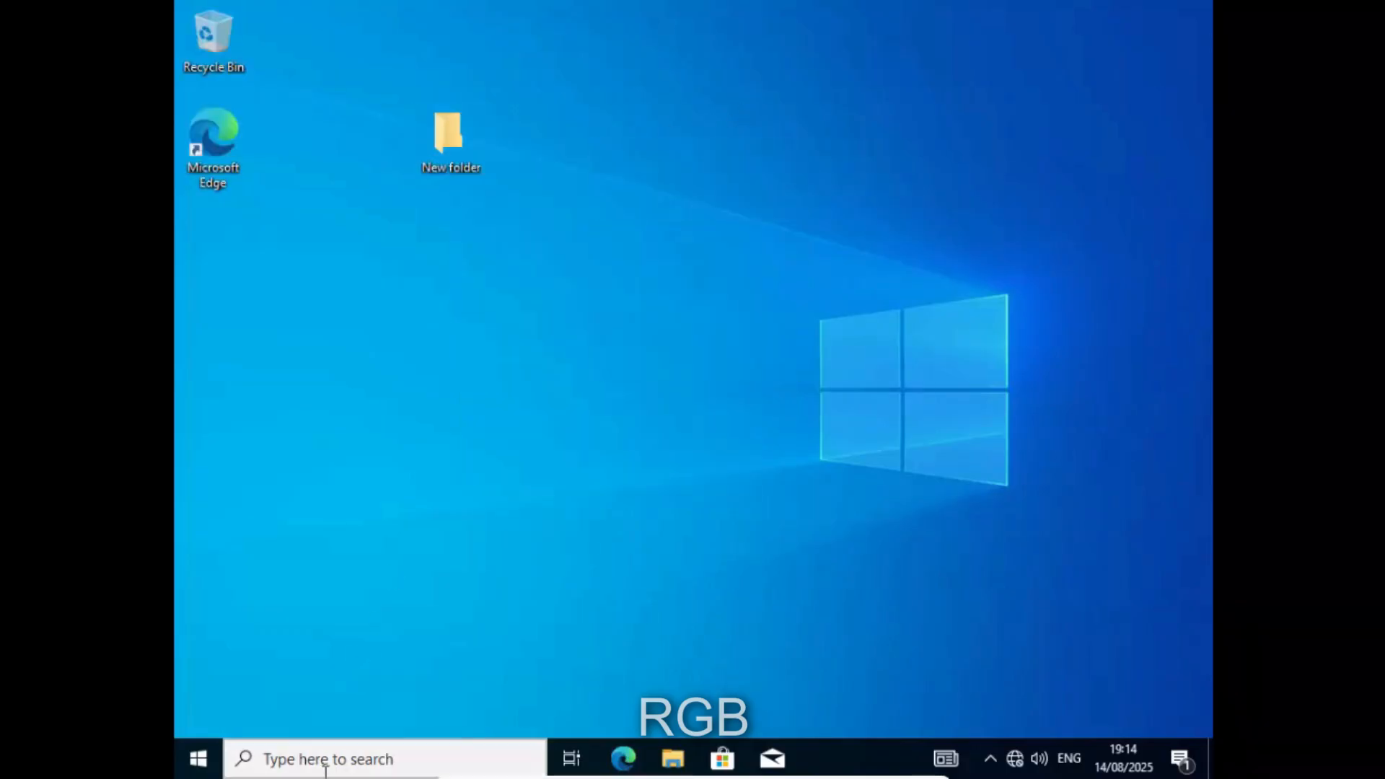
click(325, 770)
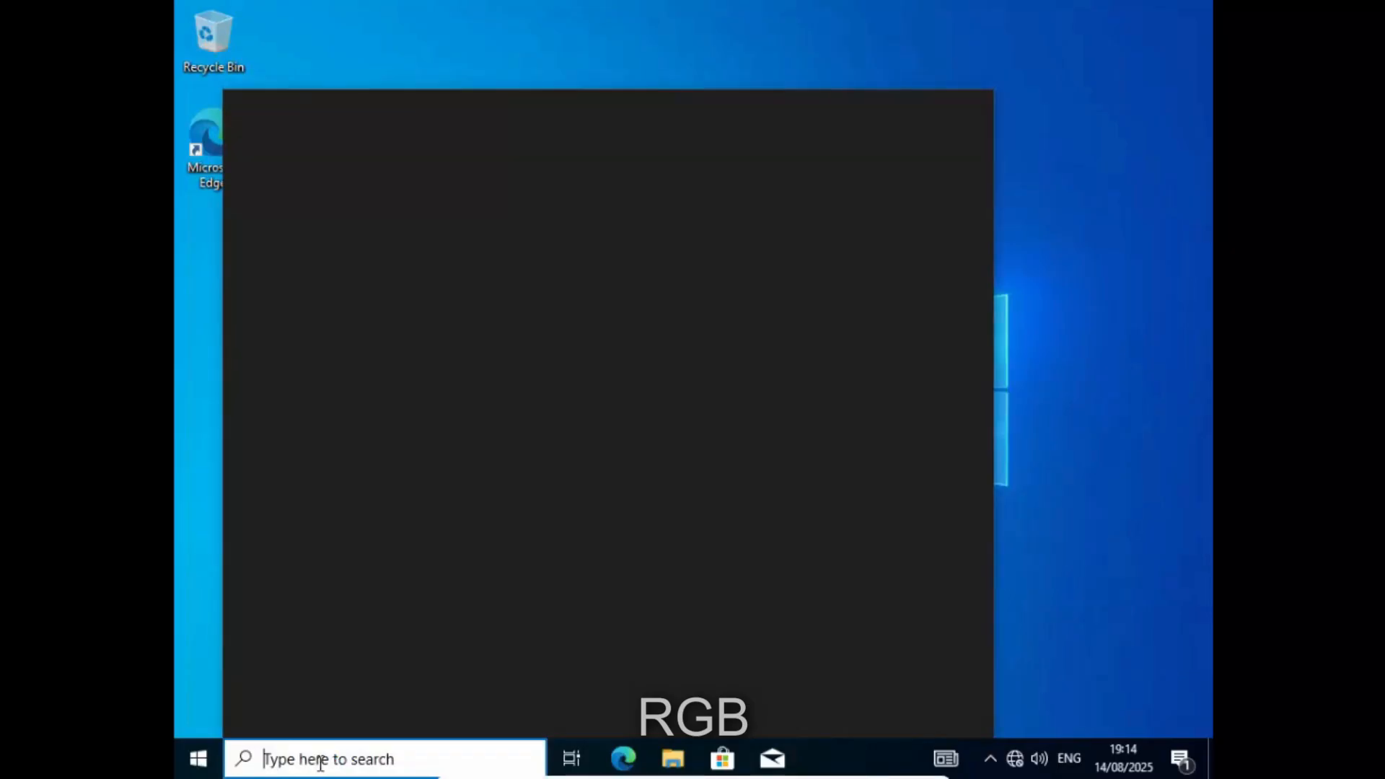
- Run gpupdate in a Command Prompt elevated with the administrator account's credentials
text(cmd)
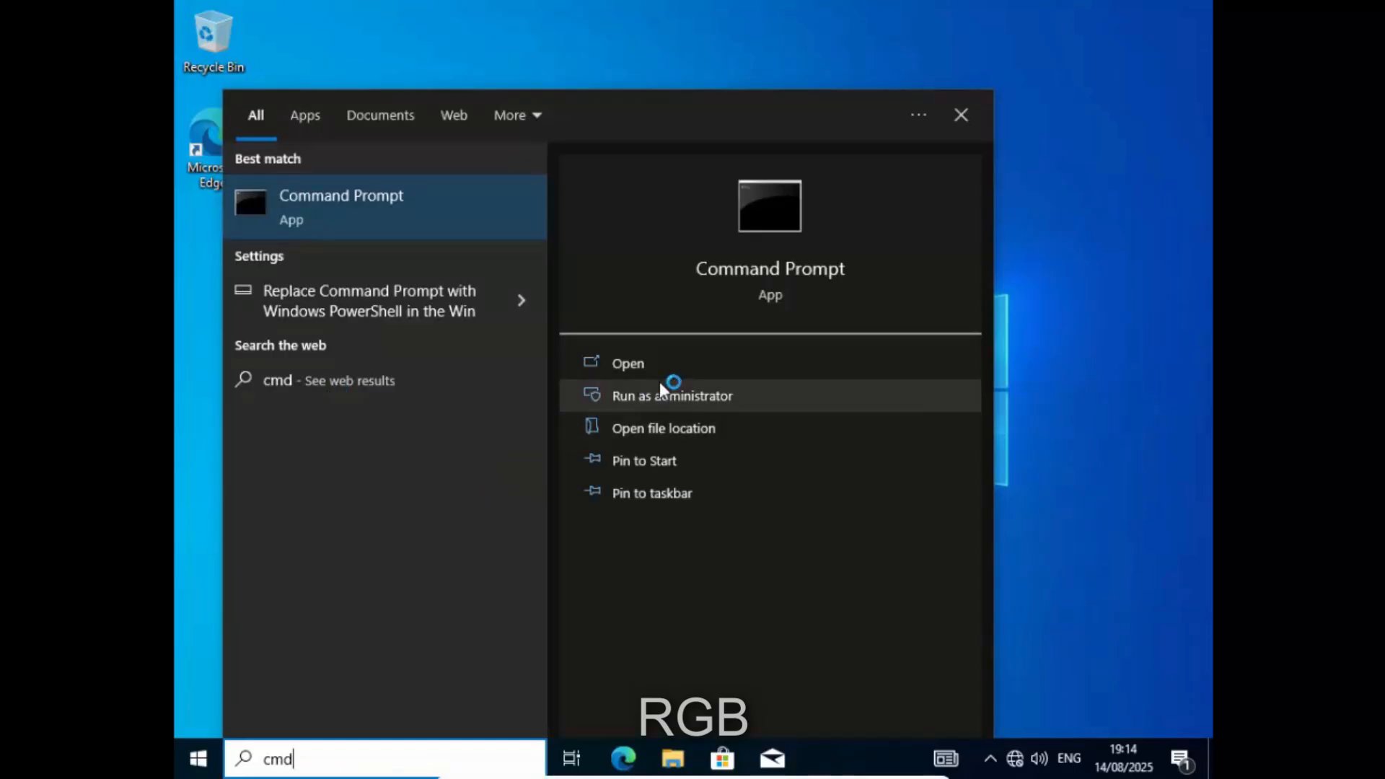
click(660, 402)
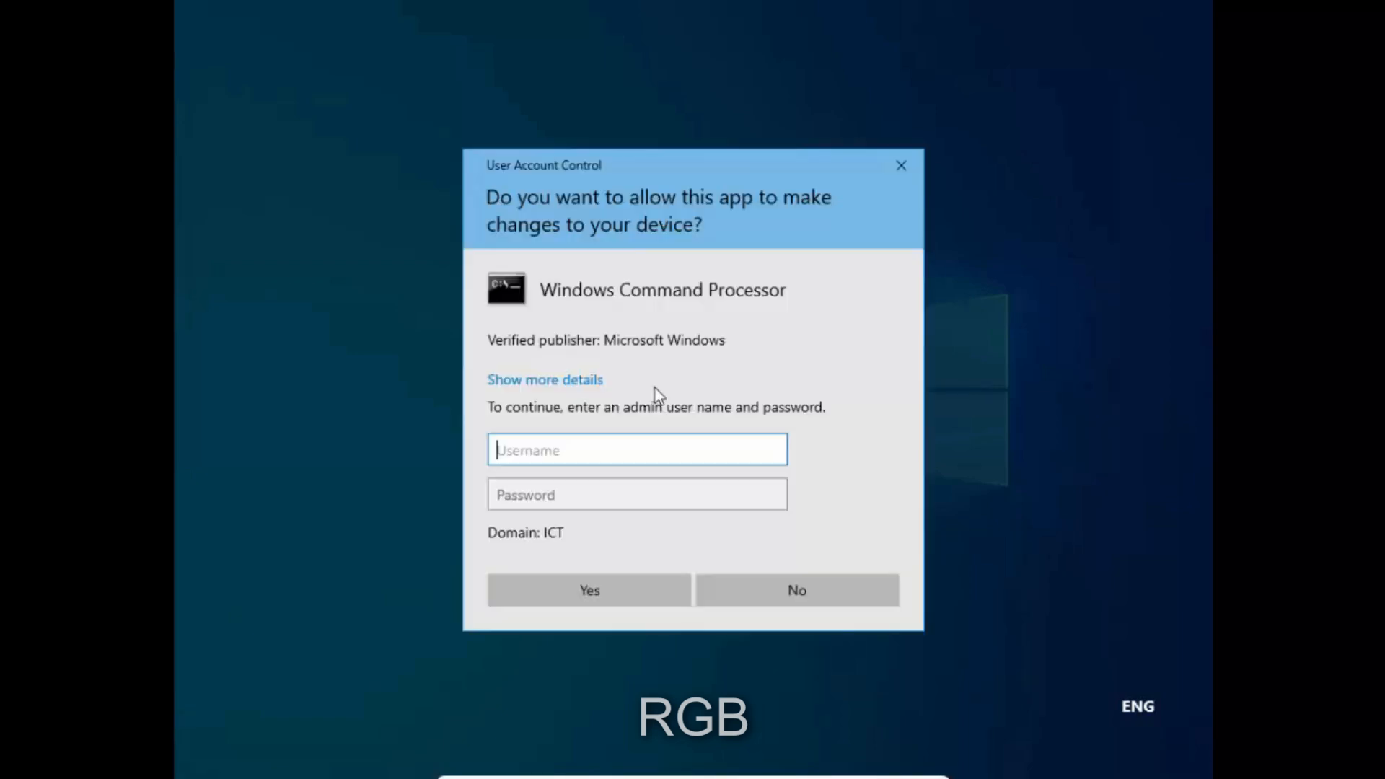
text(administrator)
key(Tab)
key(Caps_Lock)
text(•)
key(Caps_Lock)
text(•••)
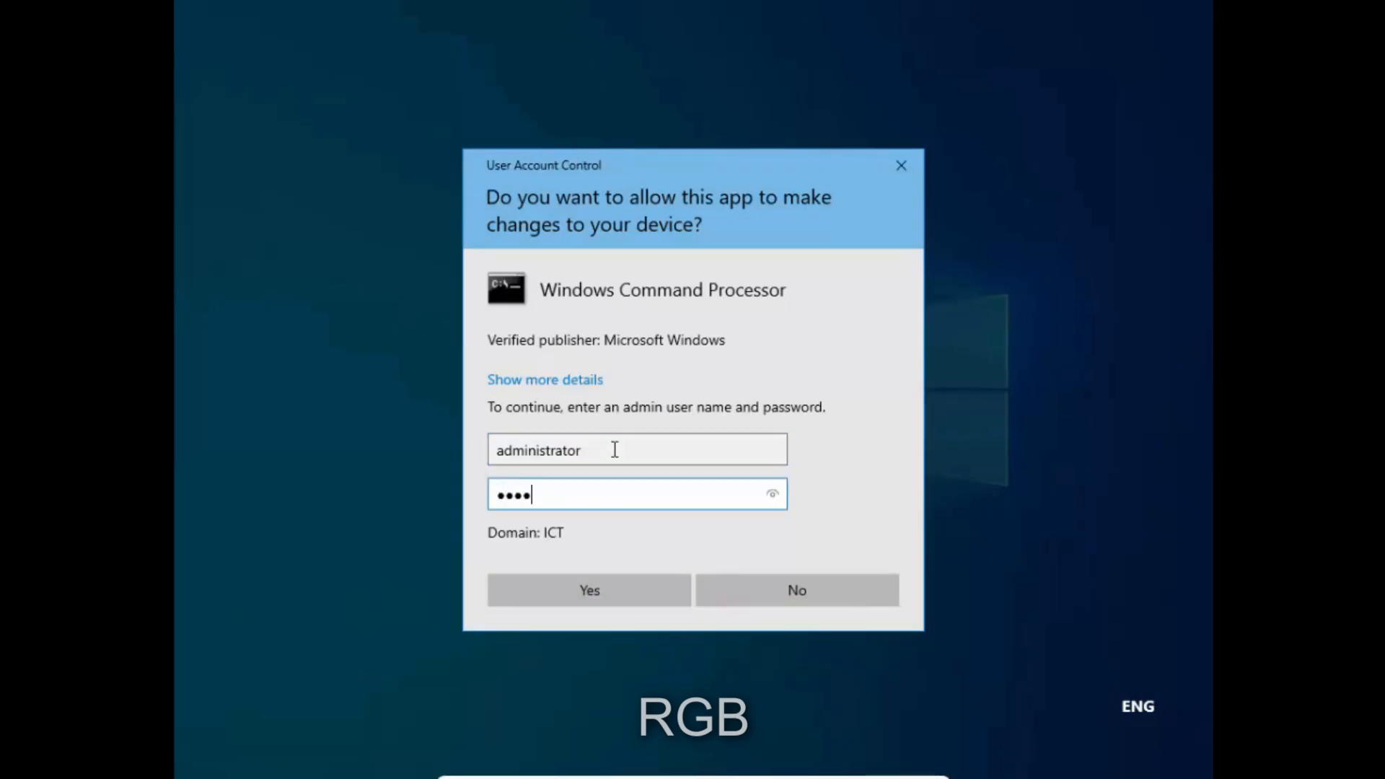
text(•••••)
key(Return)
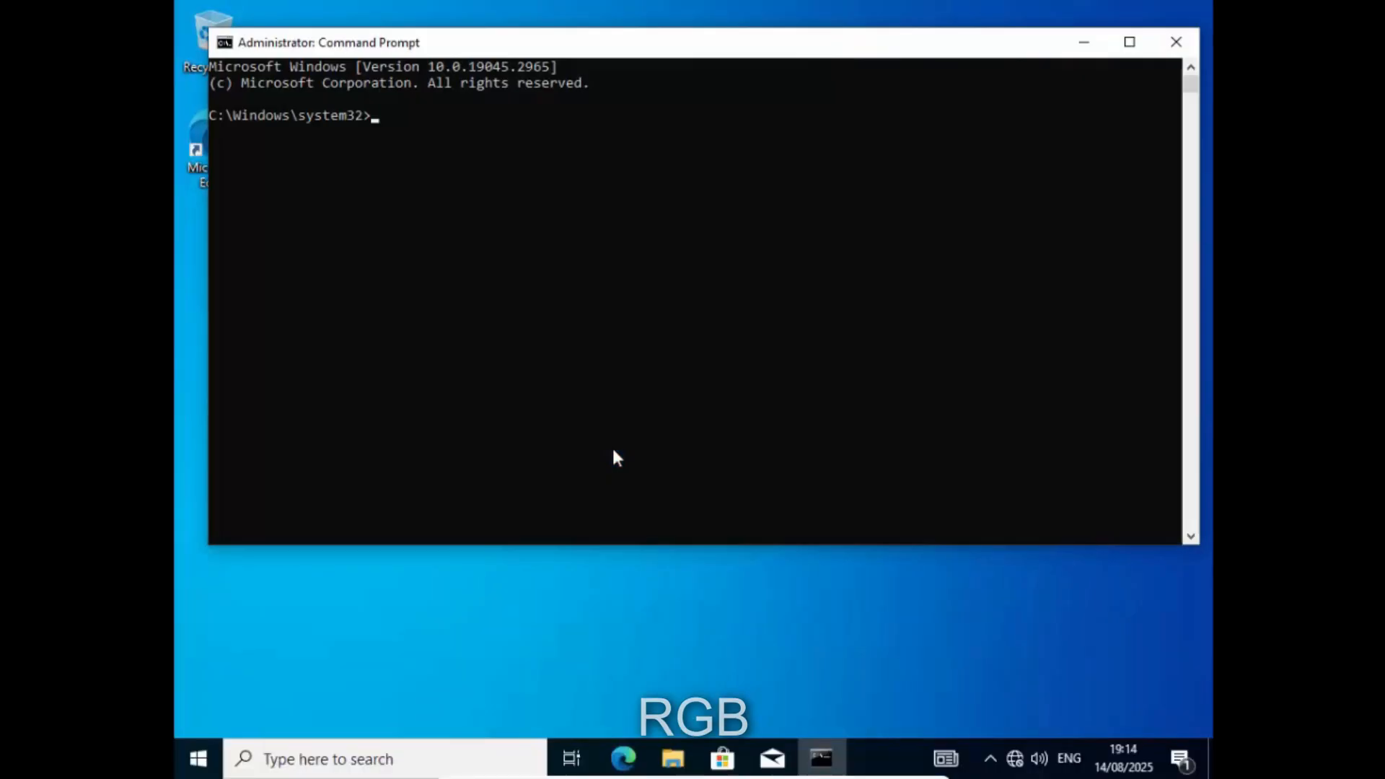
text(gpupdate)
key(Return)
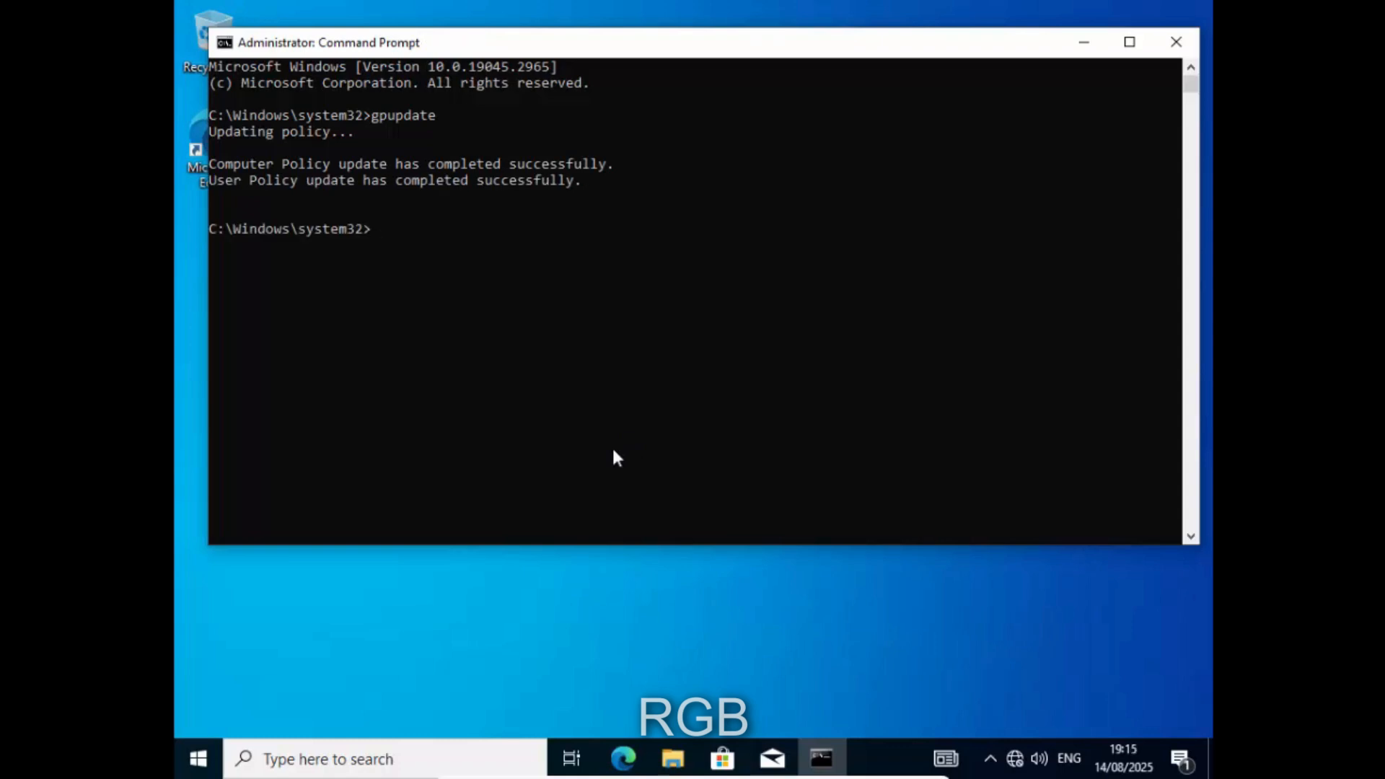
- Close Command Prompt and check the empty Downloads and Documents folders in File Explorer
click(1176, 40)
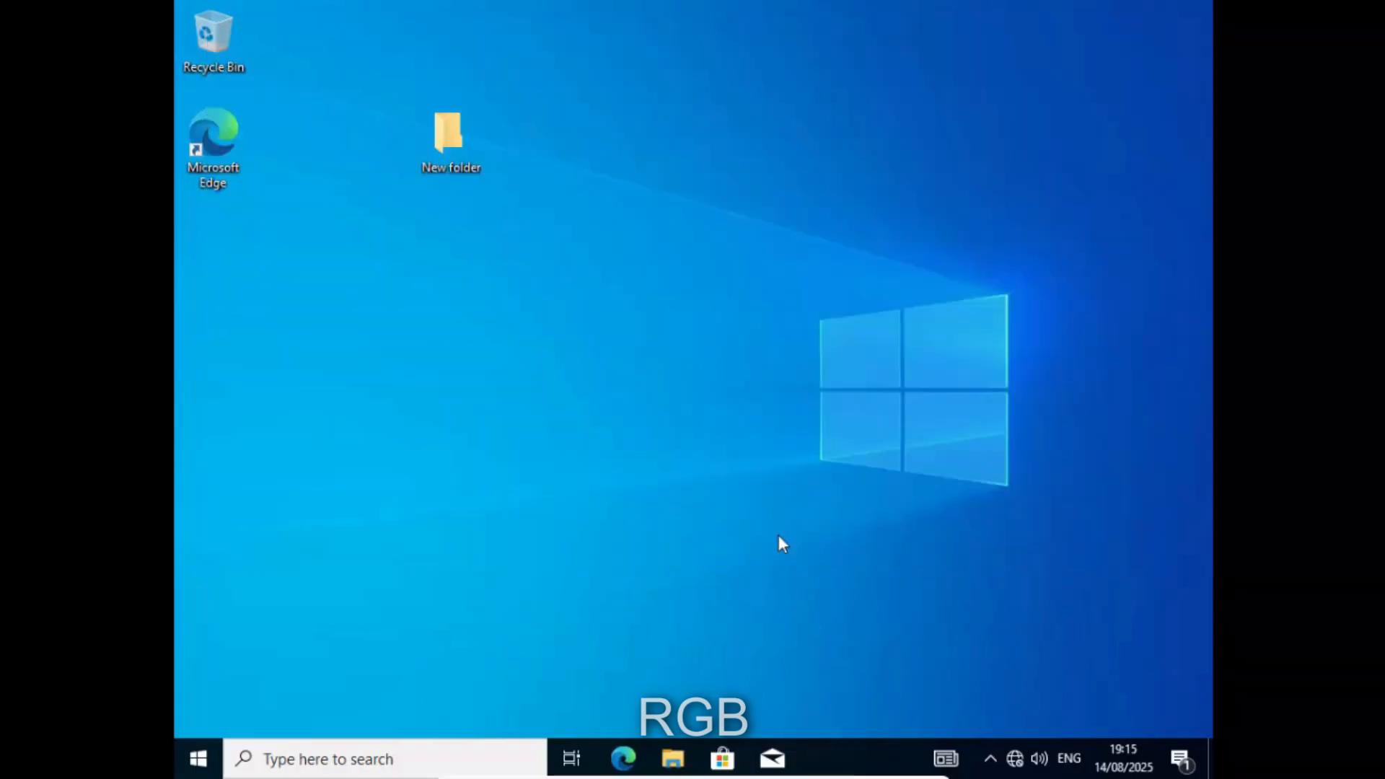
click(672, 759)
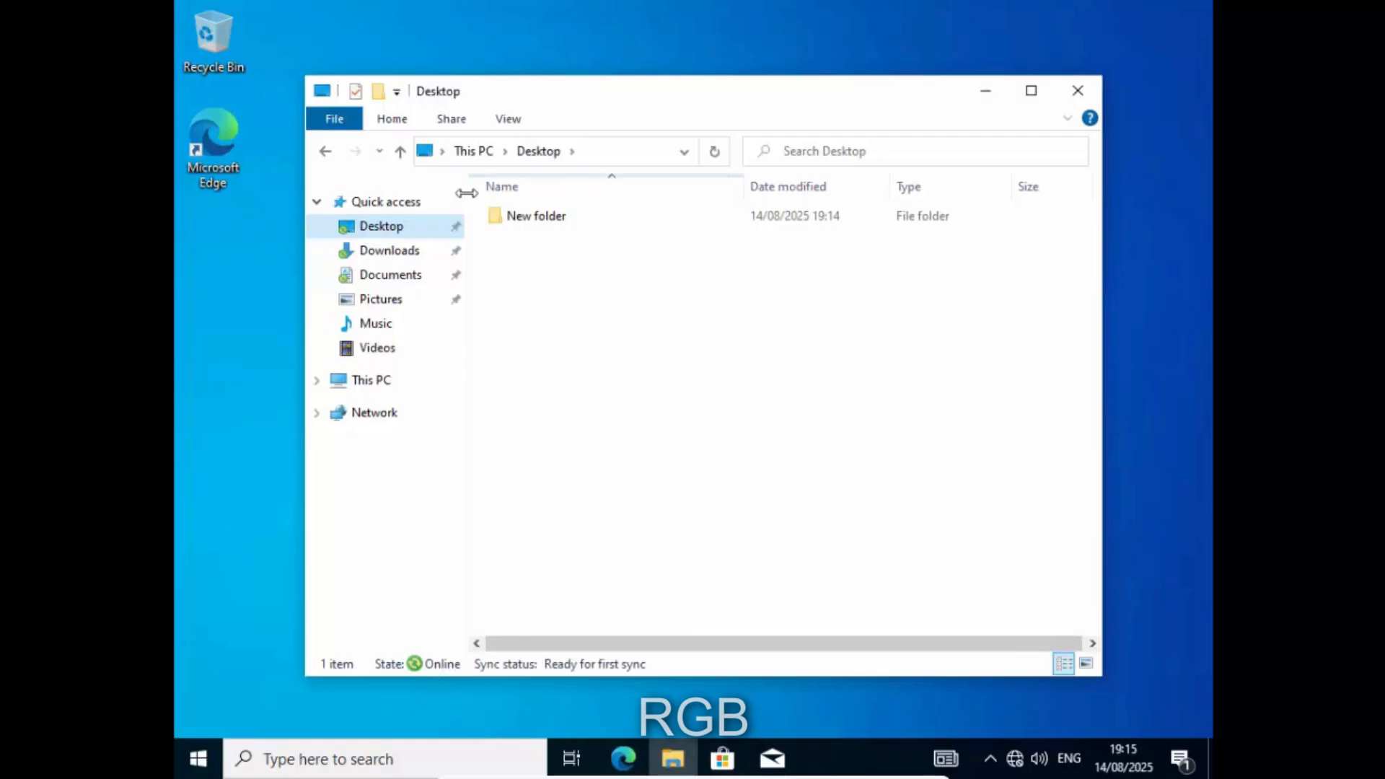
click(405, 252)
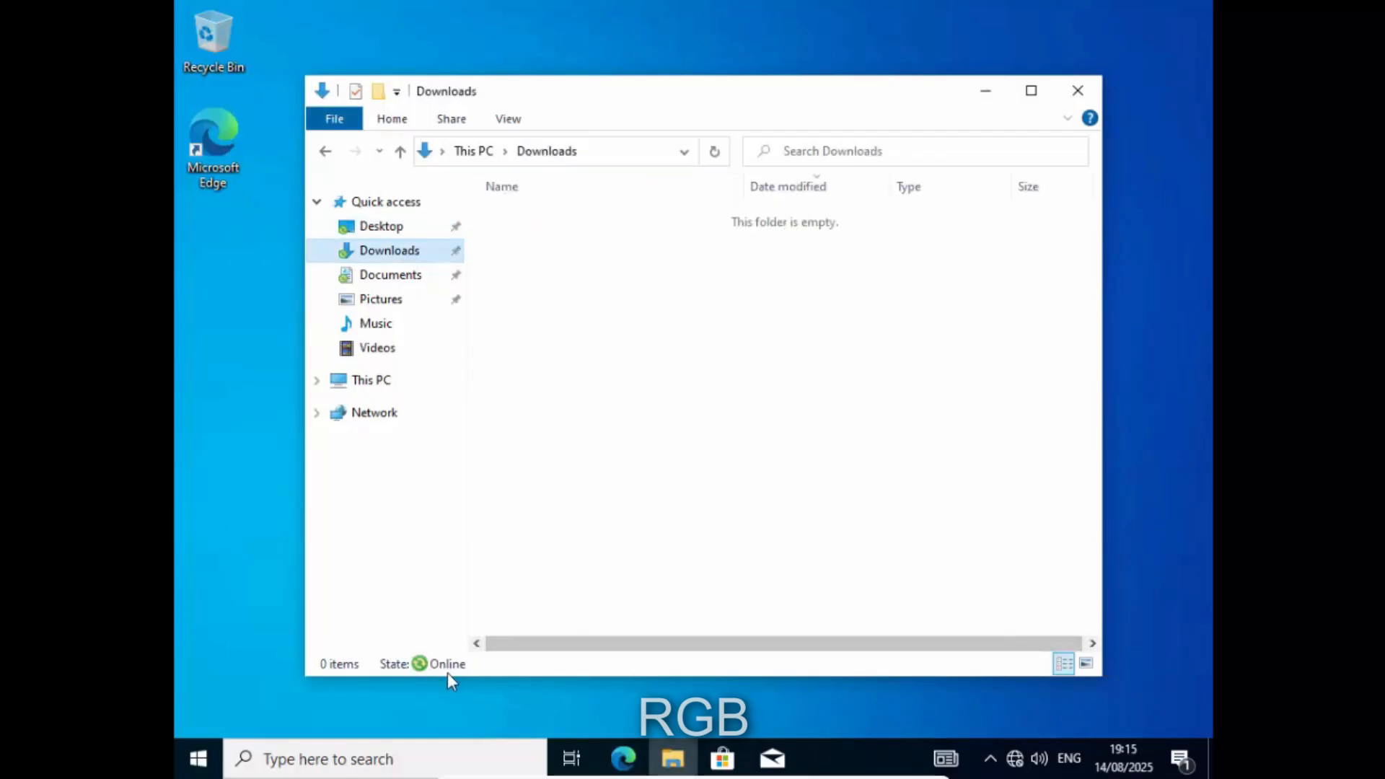
click(382, 285)
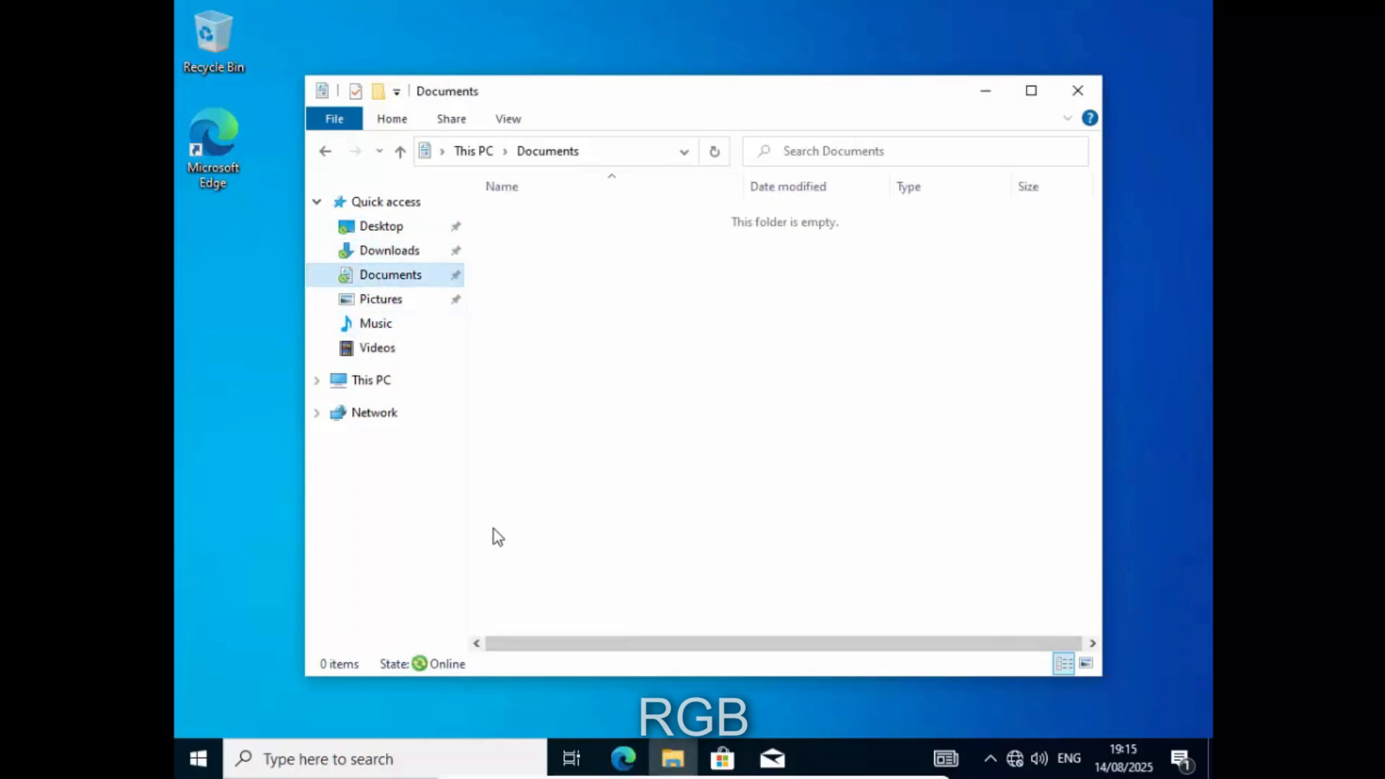
click(1077, 99)
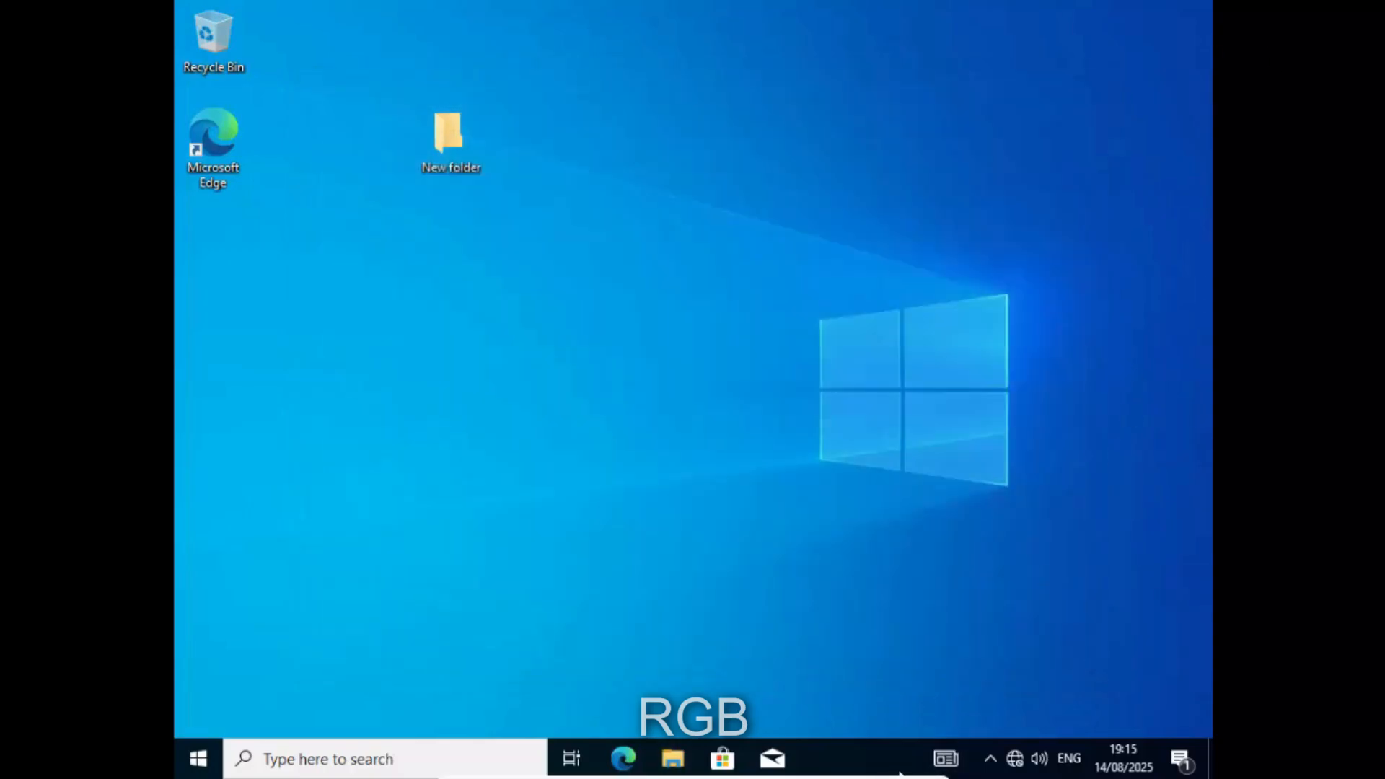
- Rename New folder to the user's name followed by 'files'
mouse_move(895, 778)
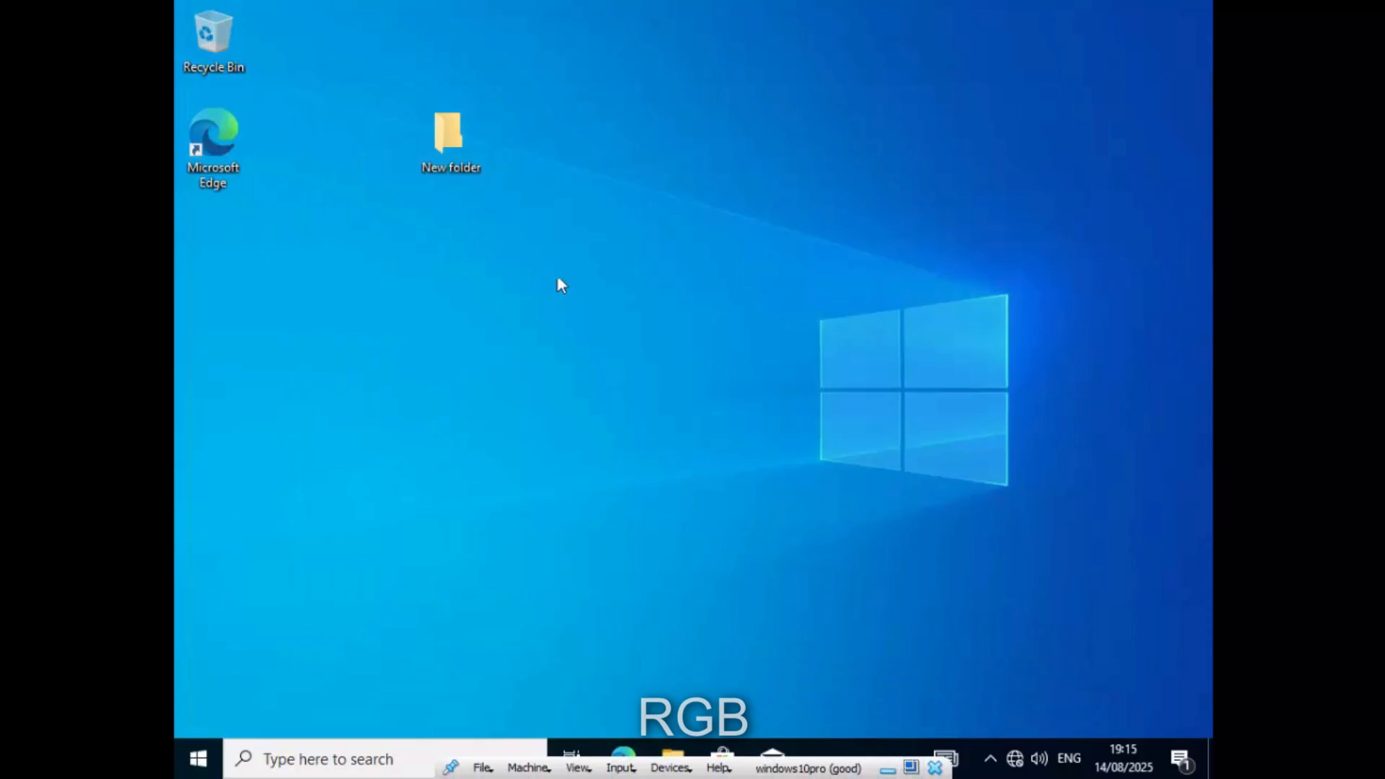
right_click(448, 127)
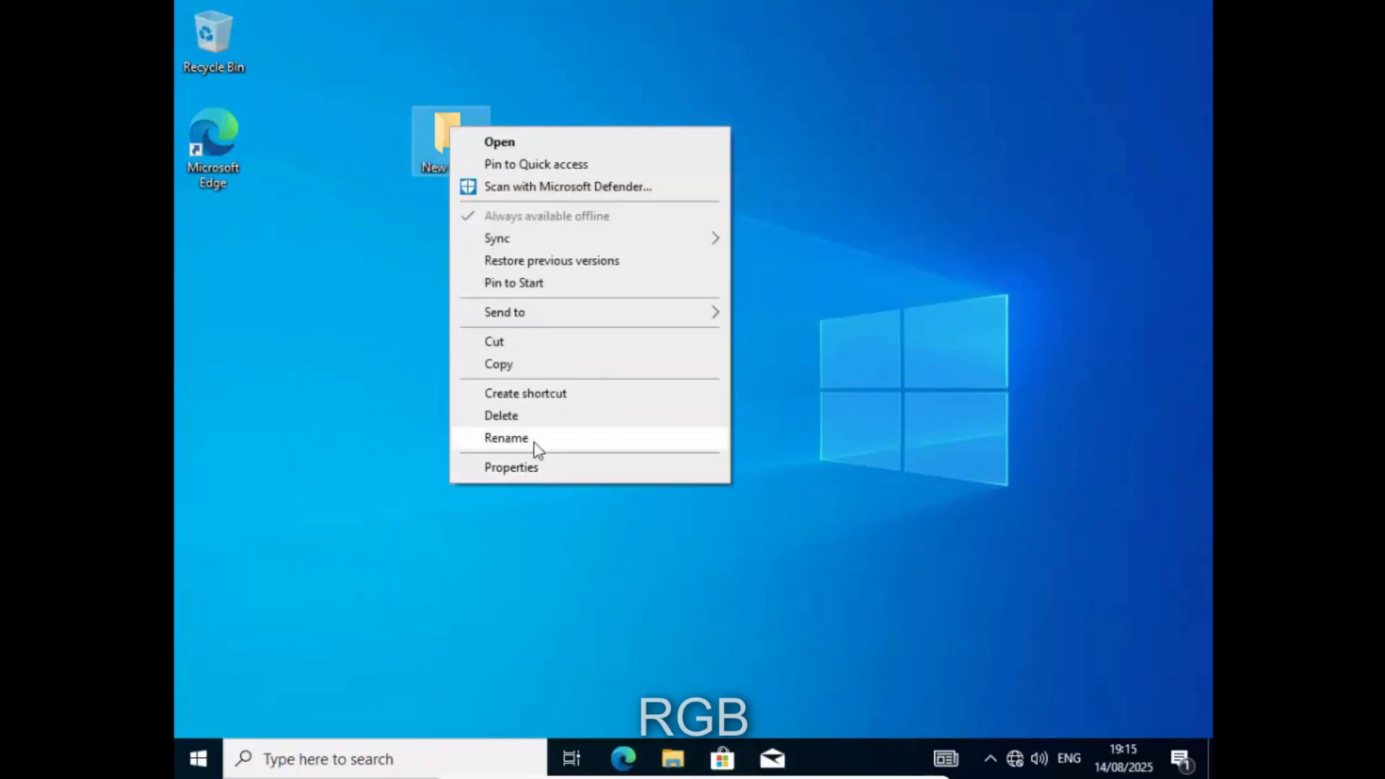
click(535, 440)
text(ge)
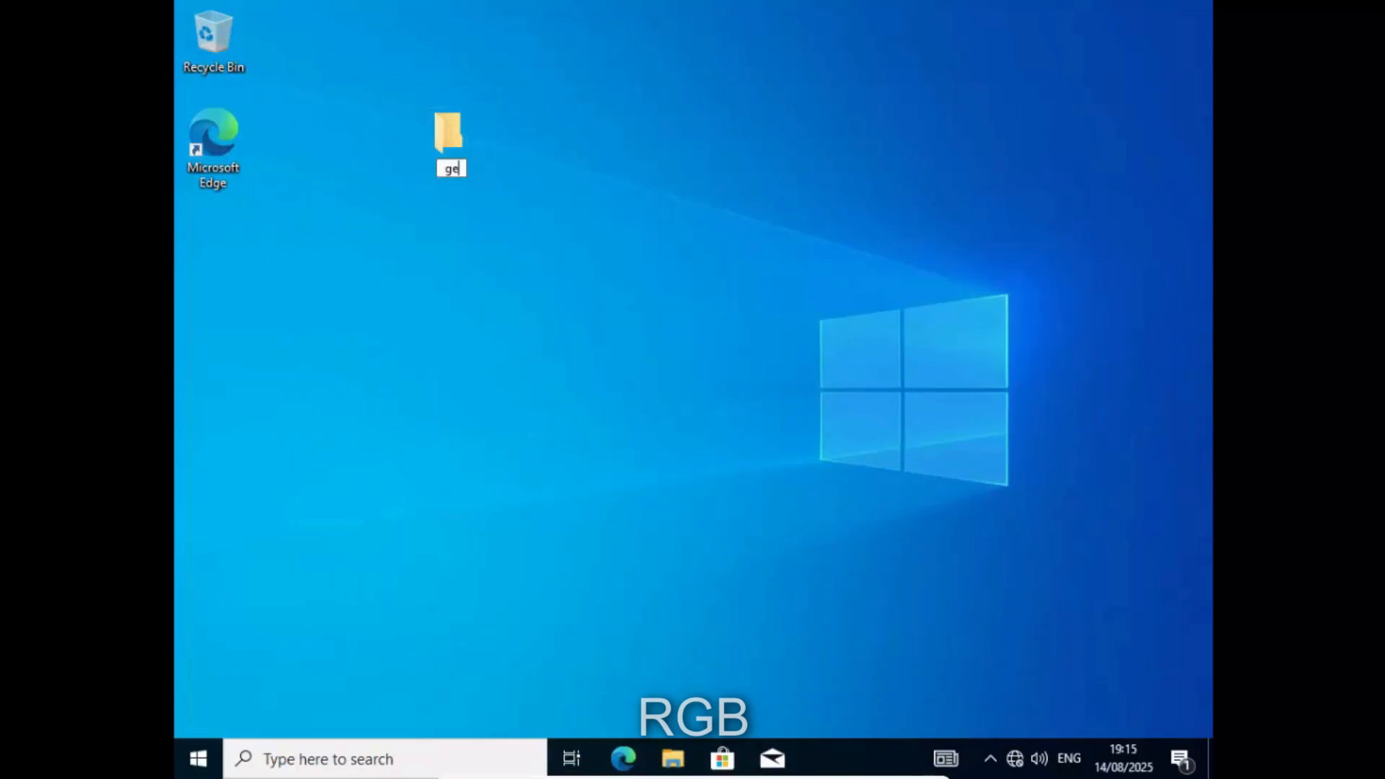
text(orge files)
key(Return)
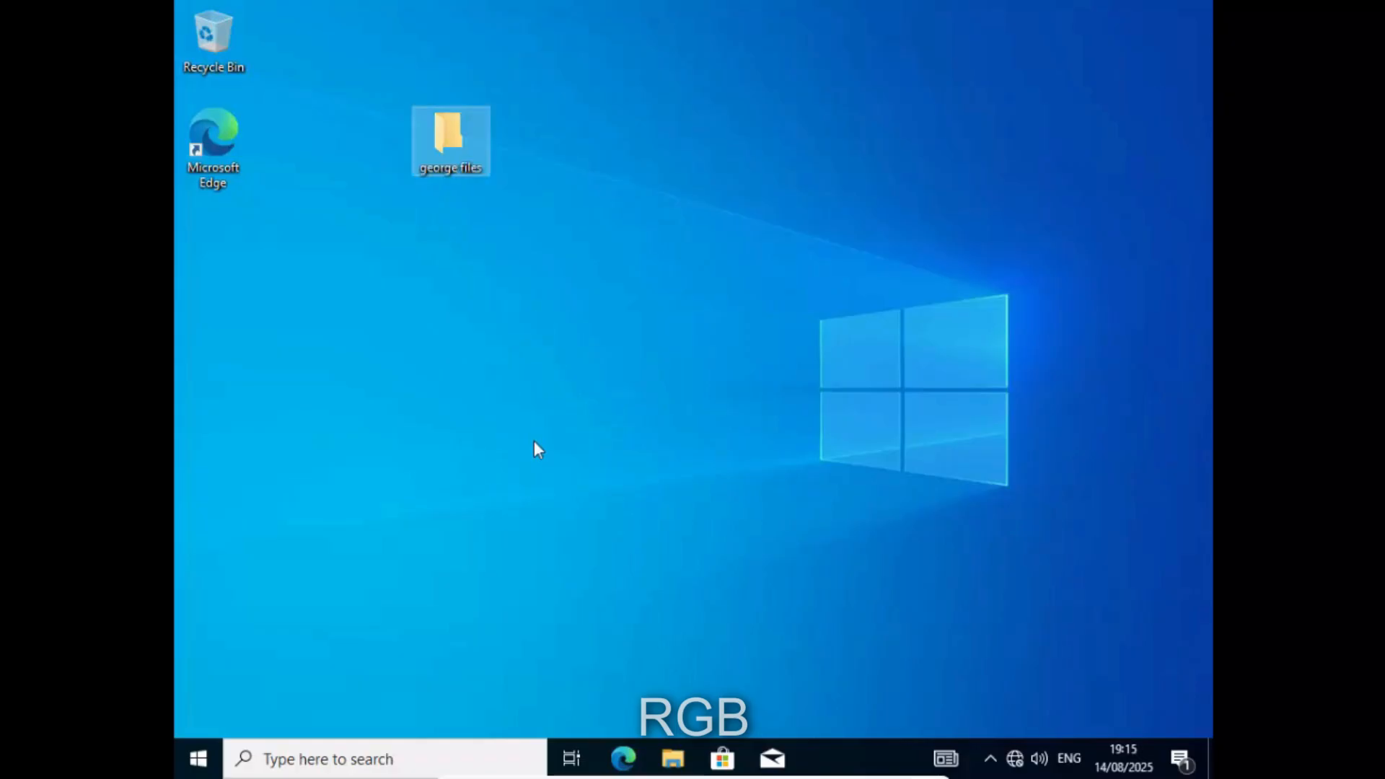
click(535, 441)
- Insert 'desktop' after the user's name so the folder reads '<user> desktop files'
right_click(435, 141)
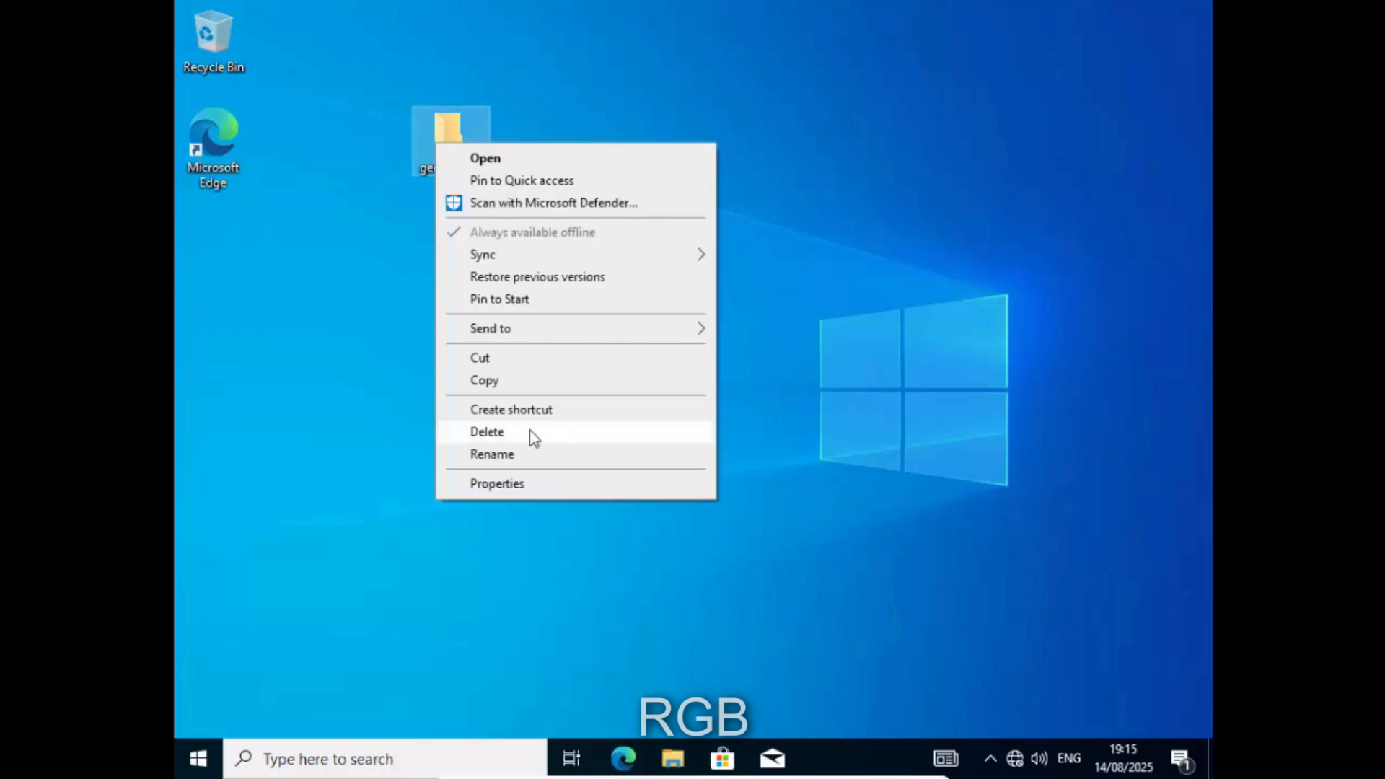
click(526, 454)
key(Home)
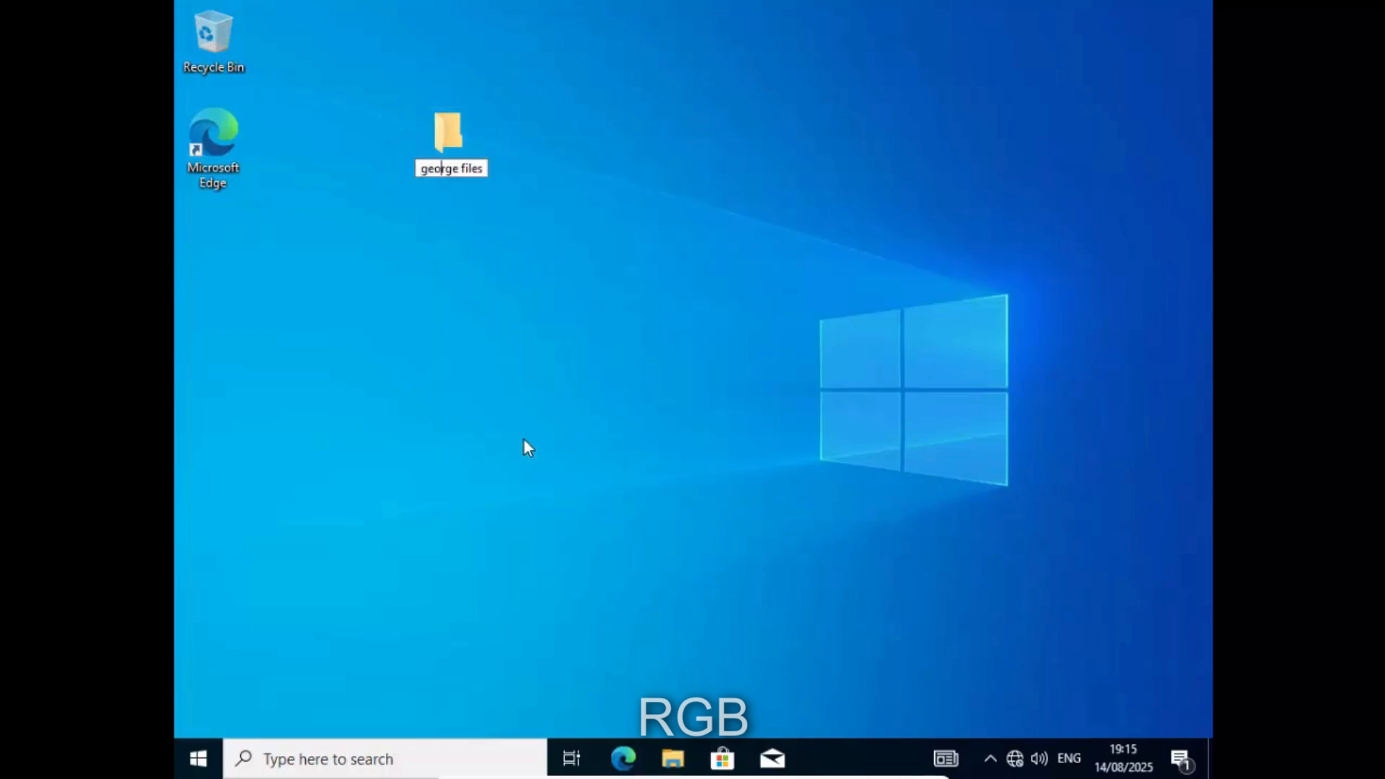
key(ctrl+Right)
text(desktop)
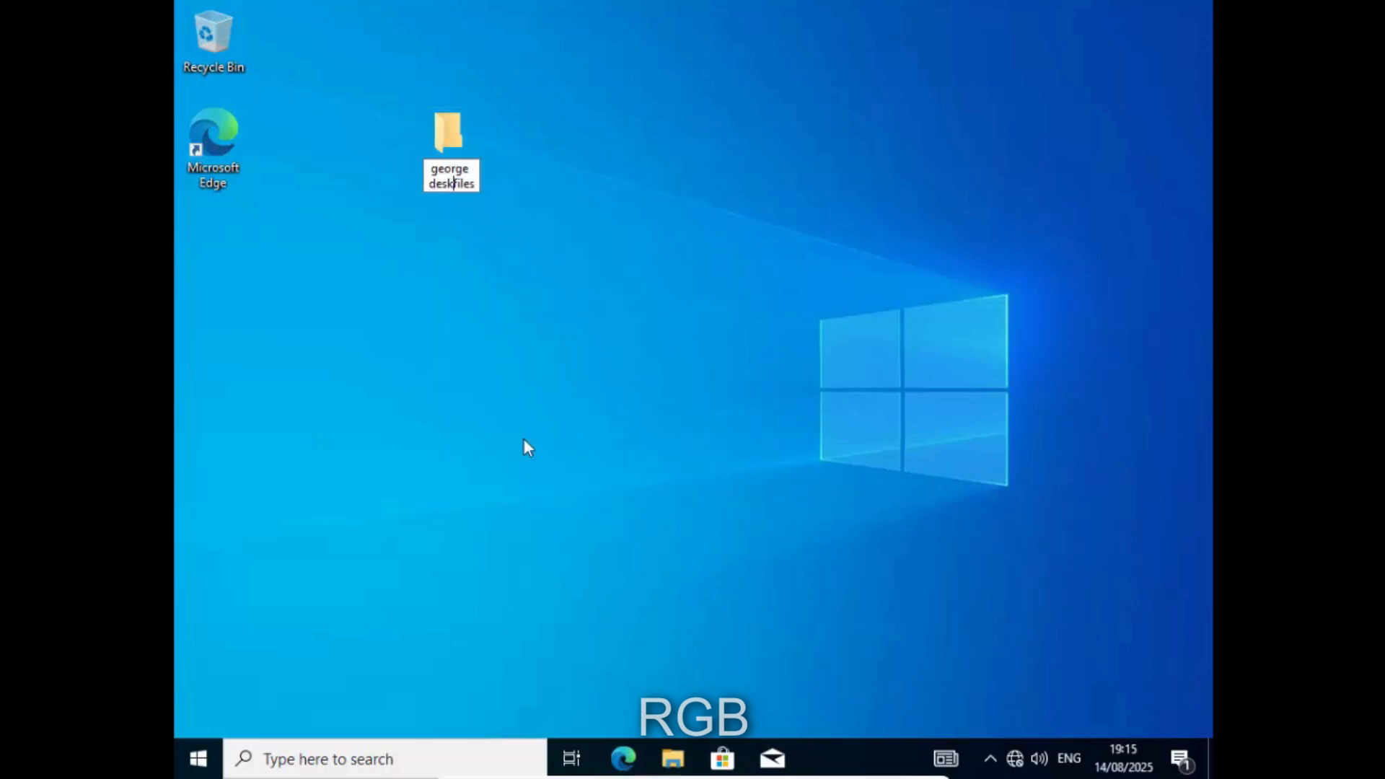
key(Return)
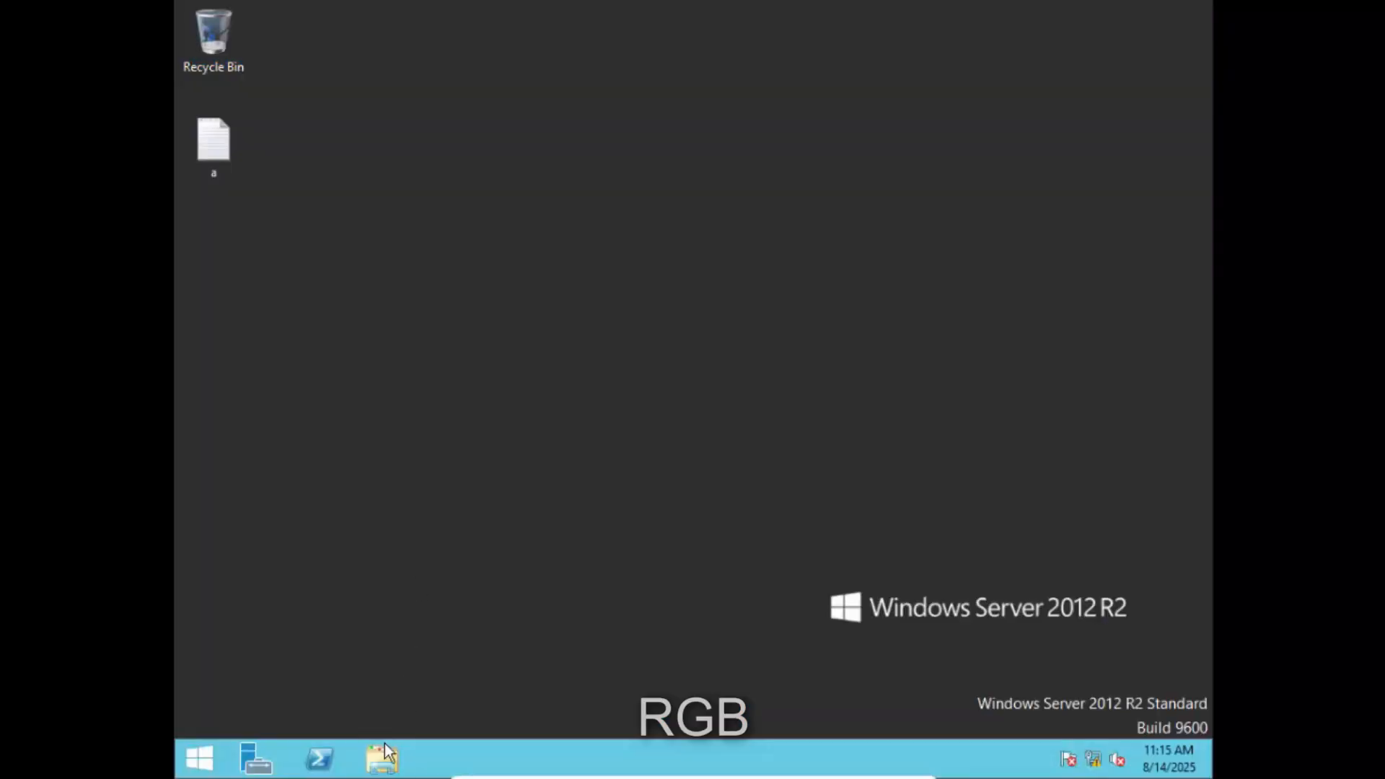
- Open the user's redirected Desktop folder under C:\FOLDERREDIRECTION on the server
click(384, 755)
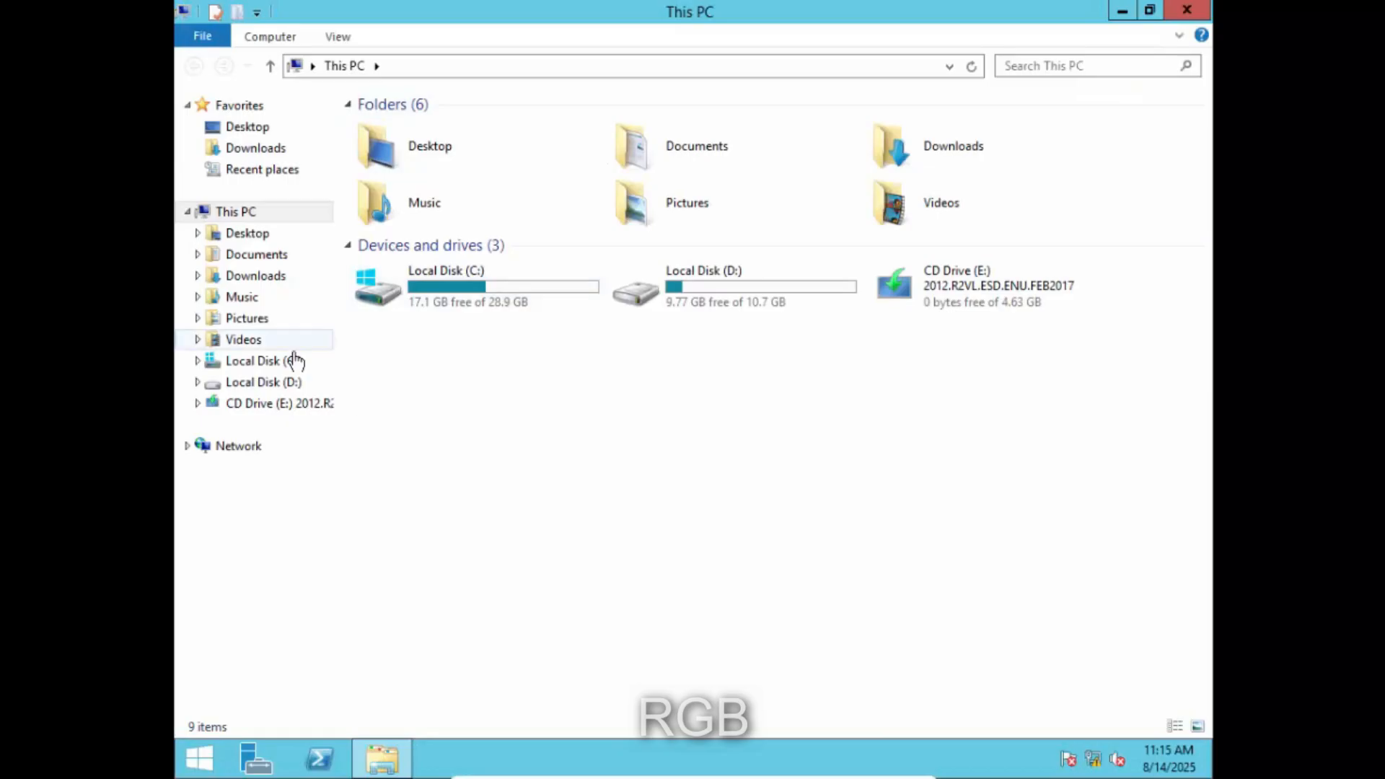
click(294, 361)
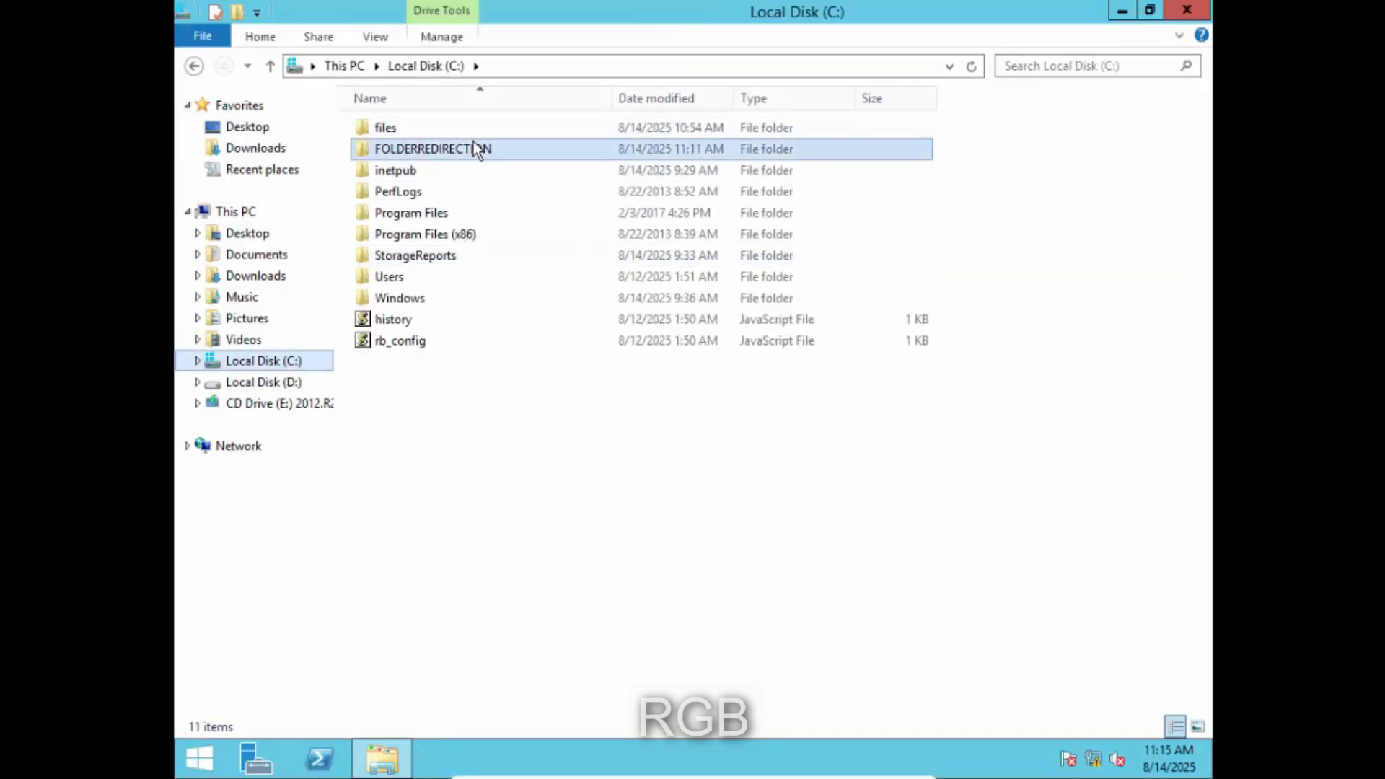
click(473, 144)
right_click(473, 144)
click(504, 152)
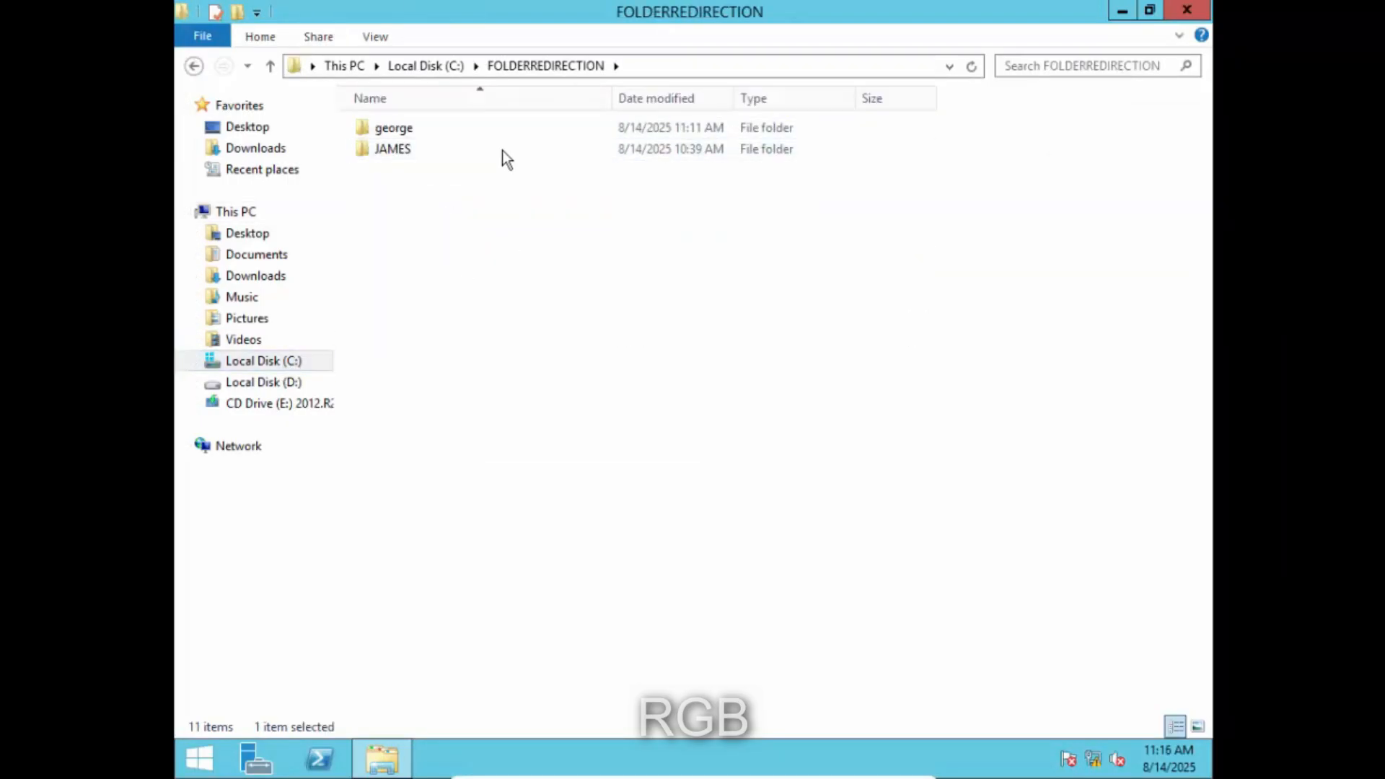
click(402, 134)
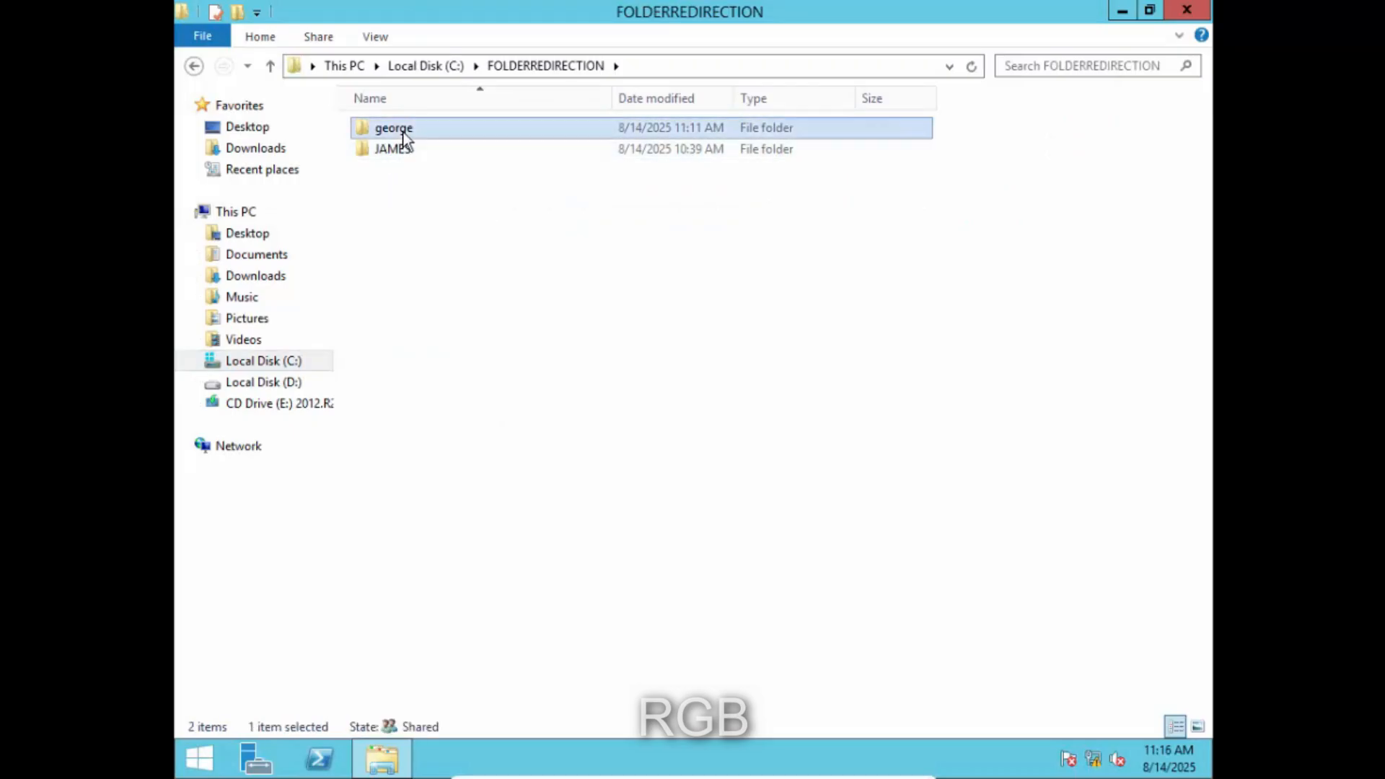
right_click(403, 137)
click(420, 140)
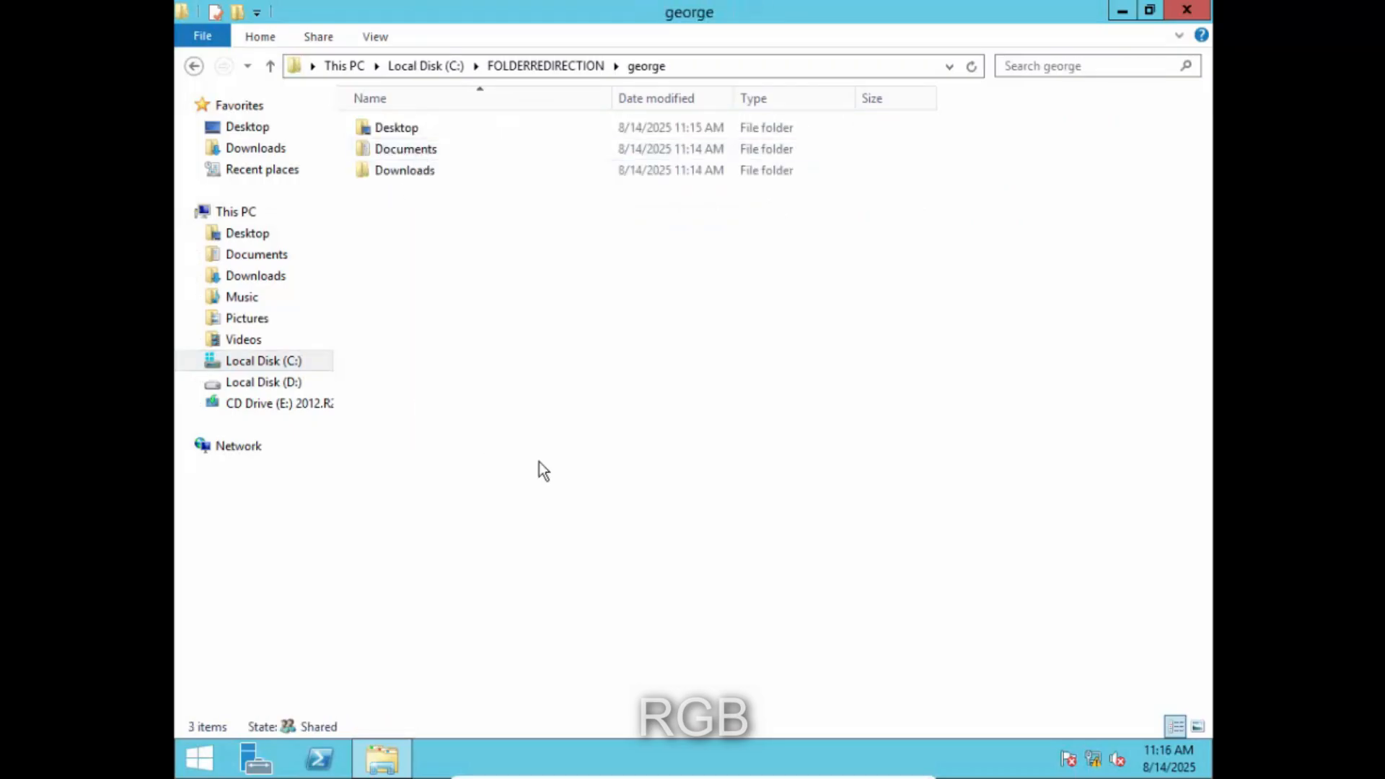
right_click(409, 126)
click(476, 155)
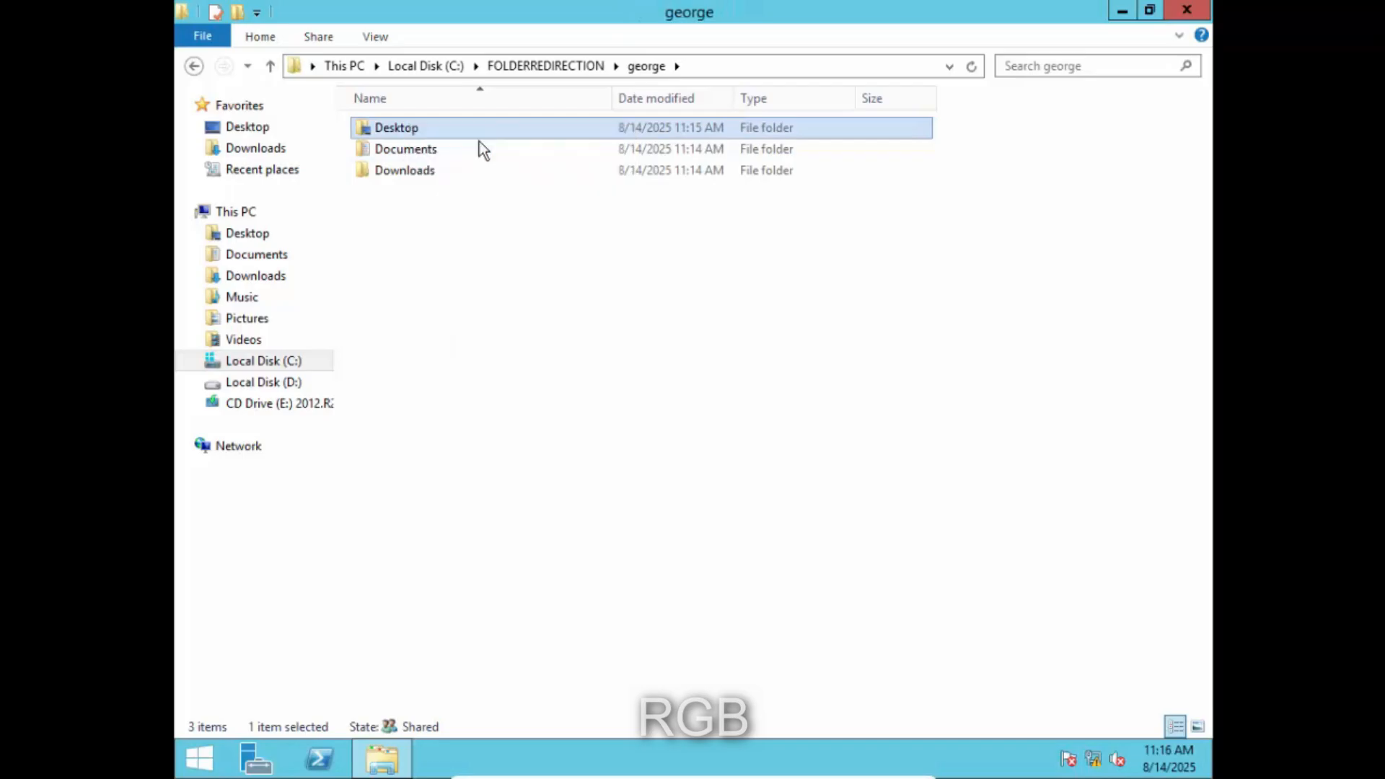
- Create a new folder named 'from server' inside that Desktop folder
drag(695, 368, 398, 127)
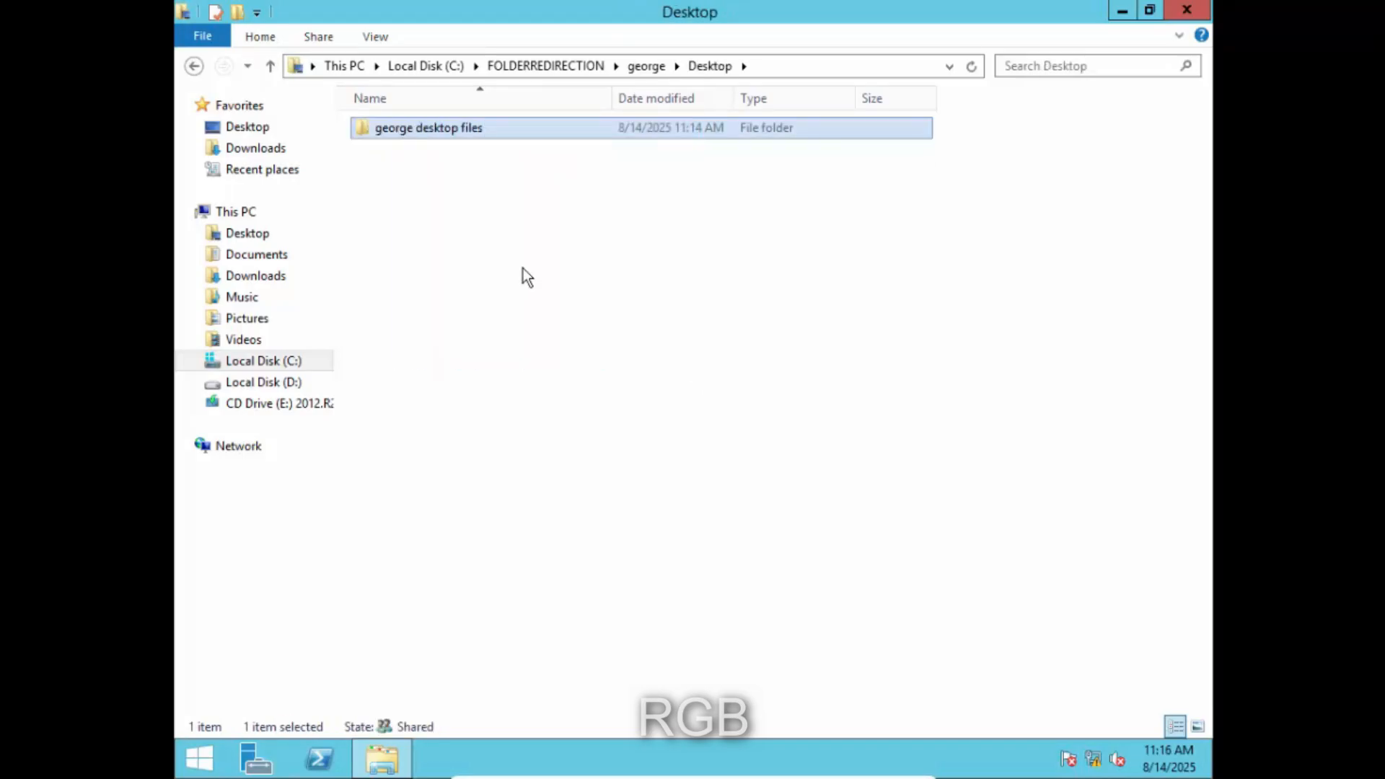
click(522, 269)
right_click(418, 190)
mouse_move(574, 431)
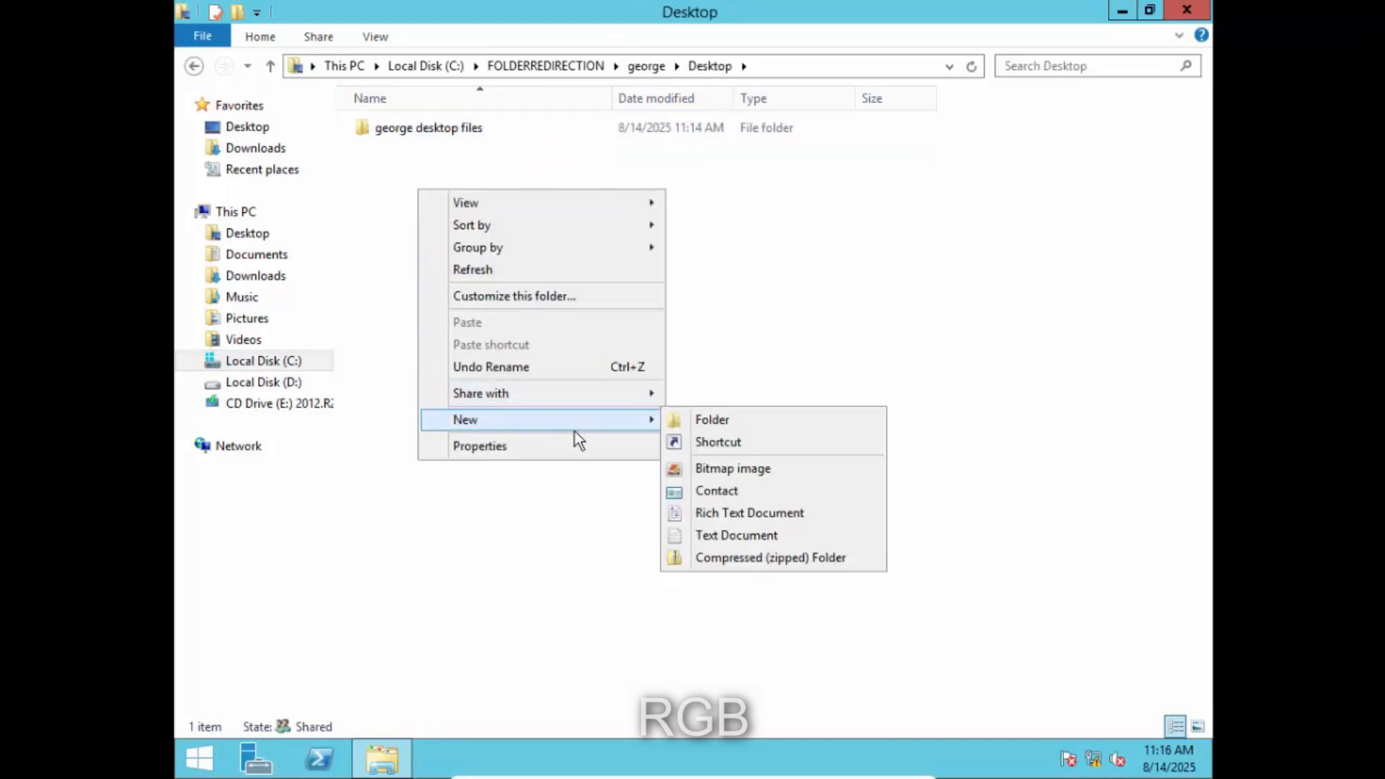
click(697, 421)
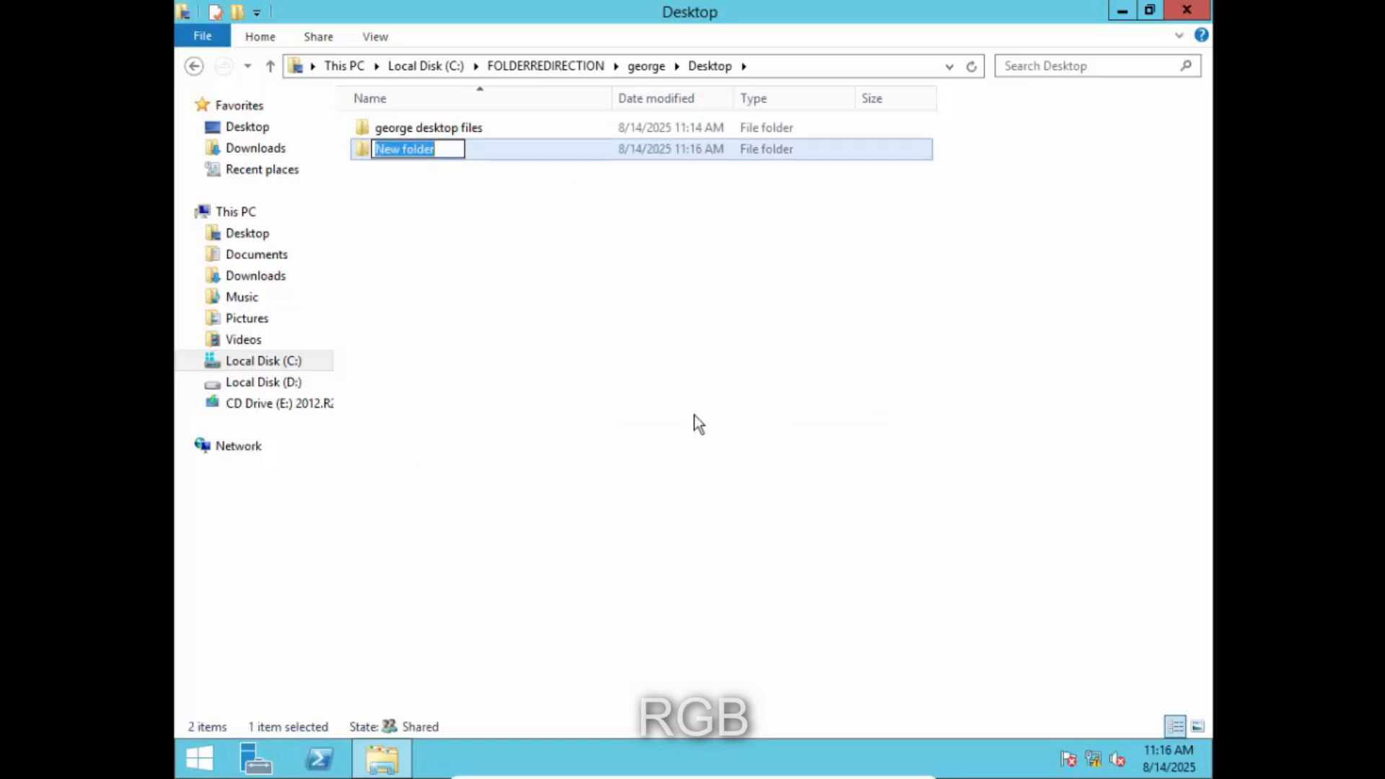
text(from server)
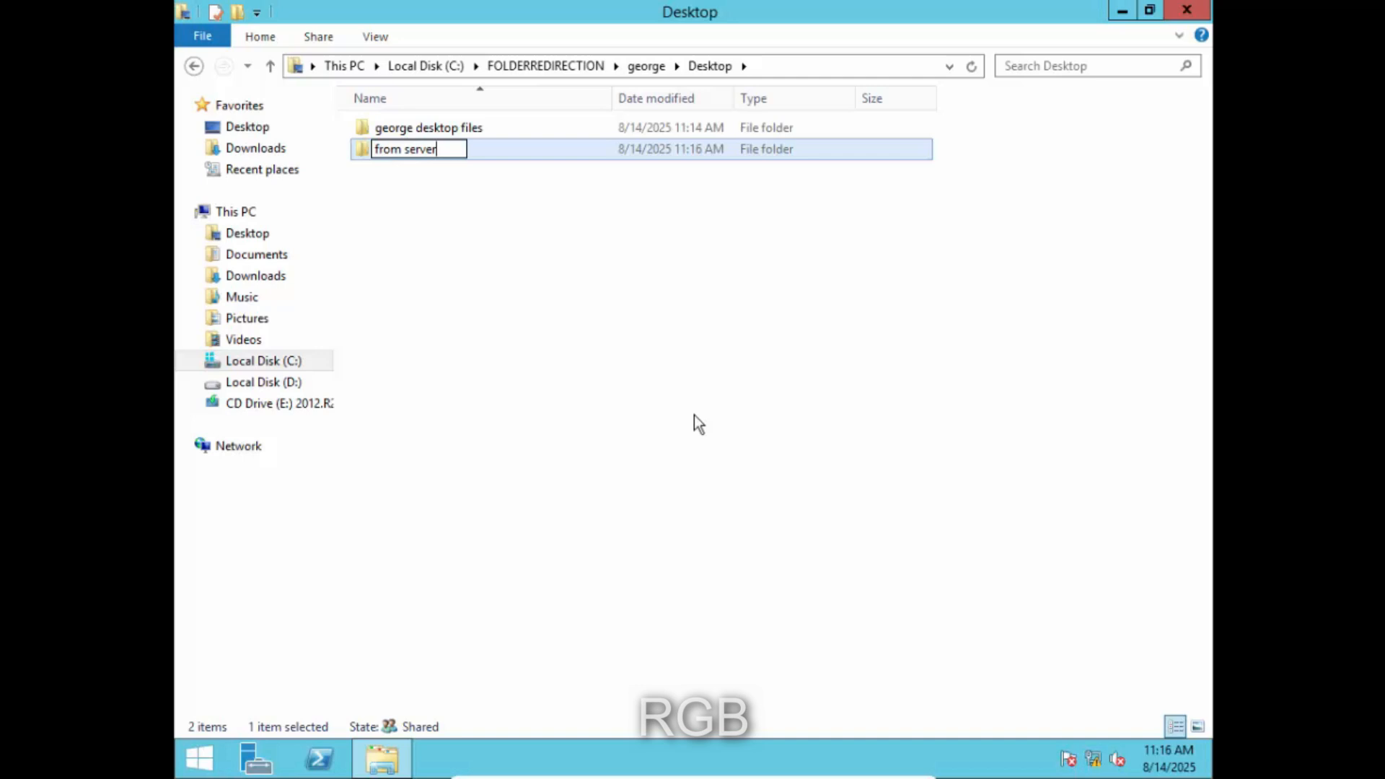
key(Return)
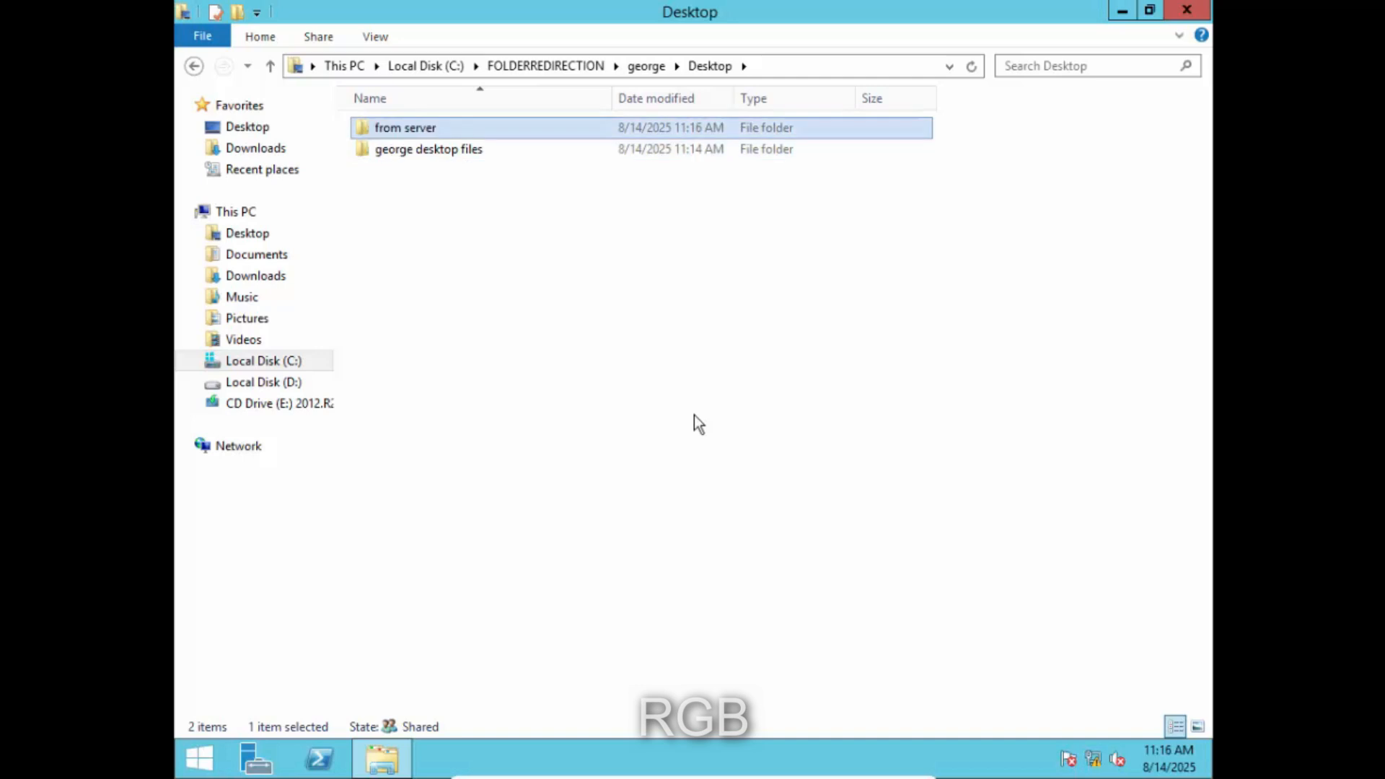
click(535, 313)
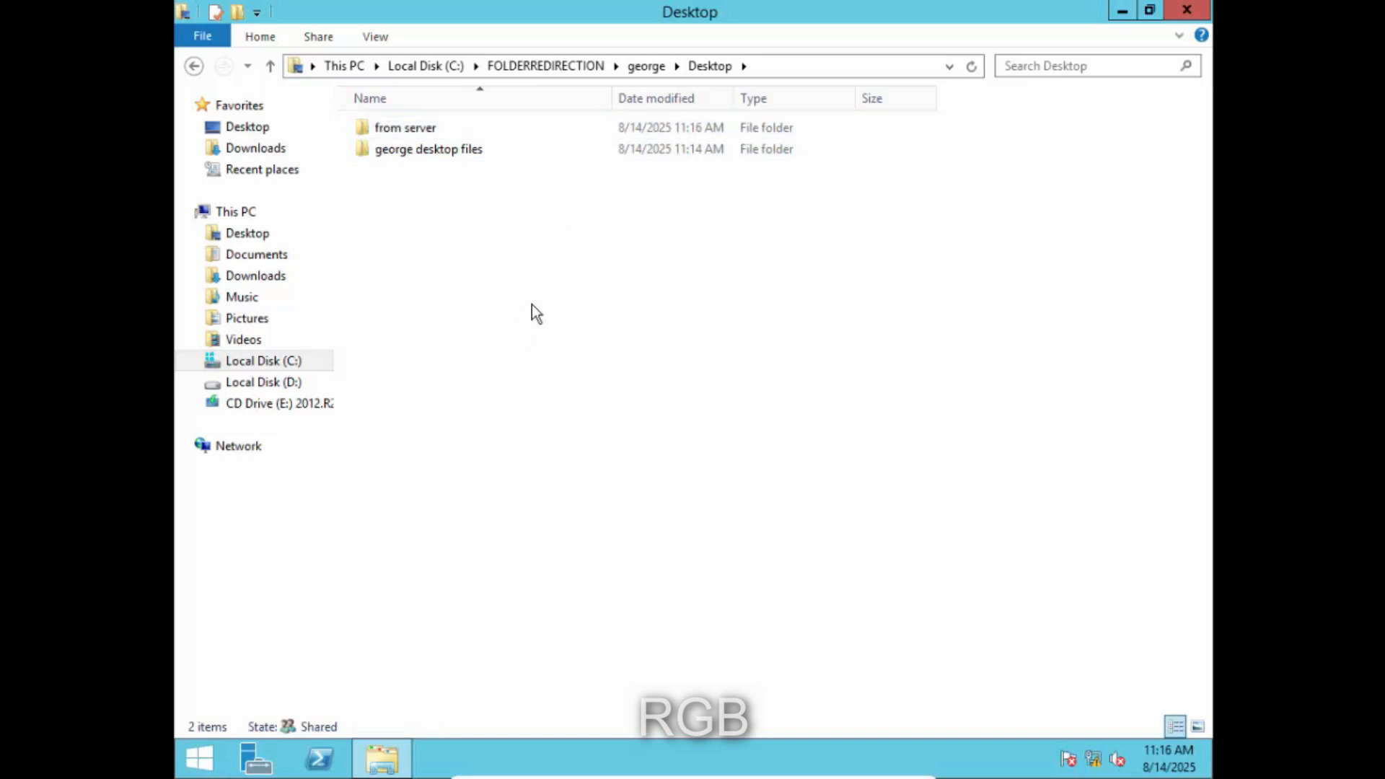
drag(396, 408, 208, 227)
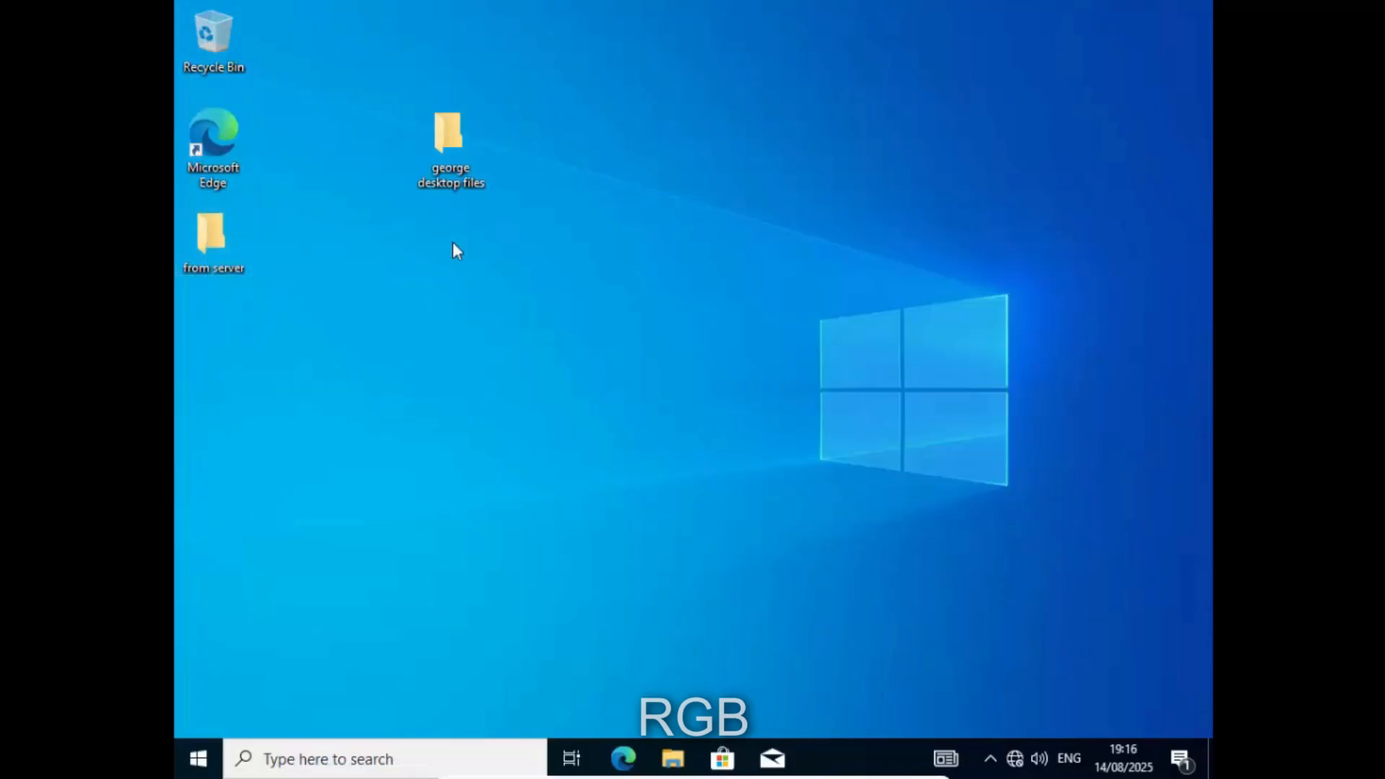
- Create a text document named 021356 inside the desktop files folder
double_click(466, 148)
right_click(528, 244)
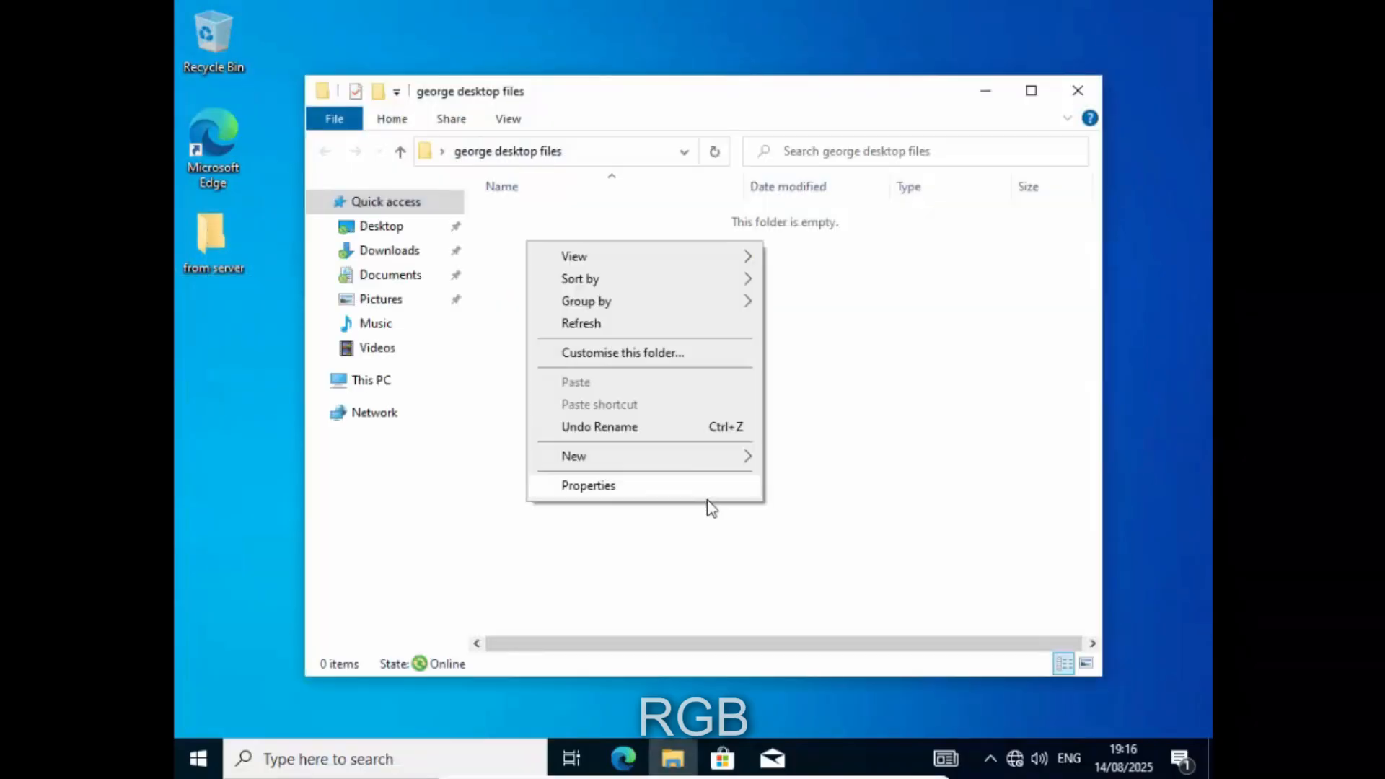
mouse_move(741, 459)
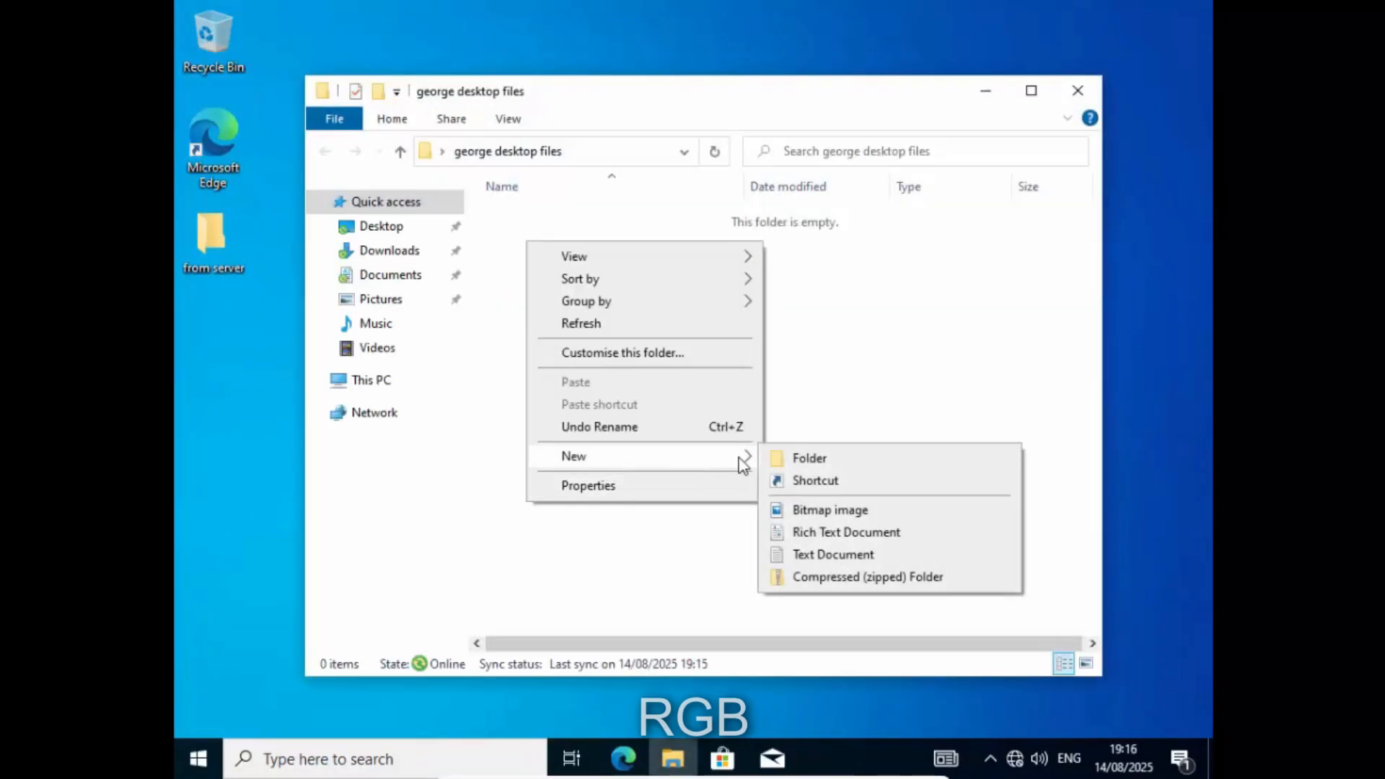
click(807, 556)
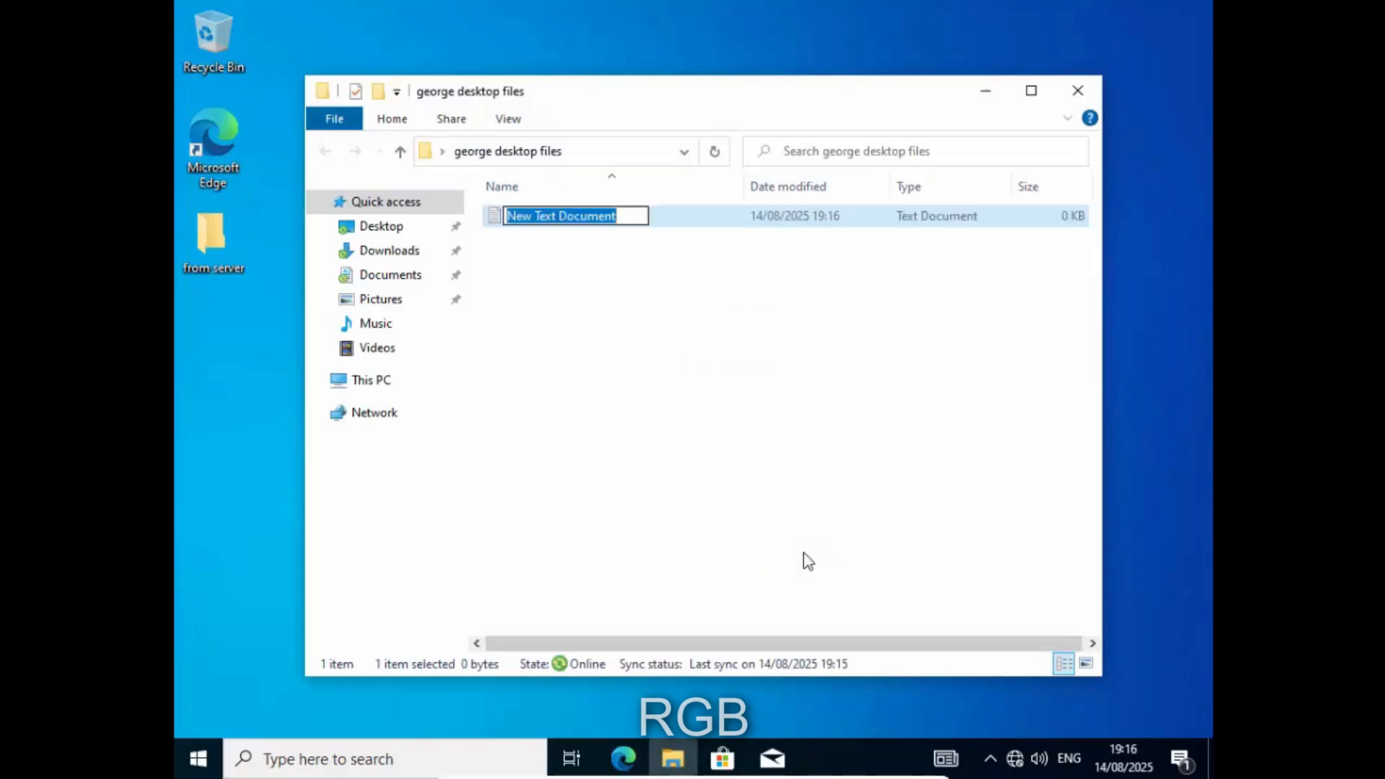
text(021356)
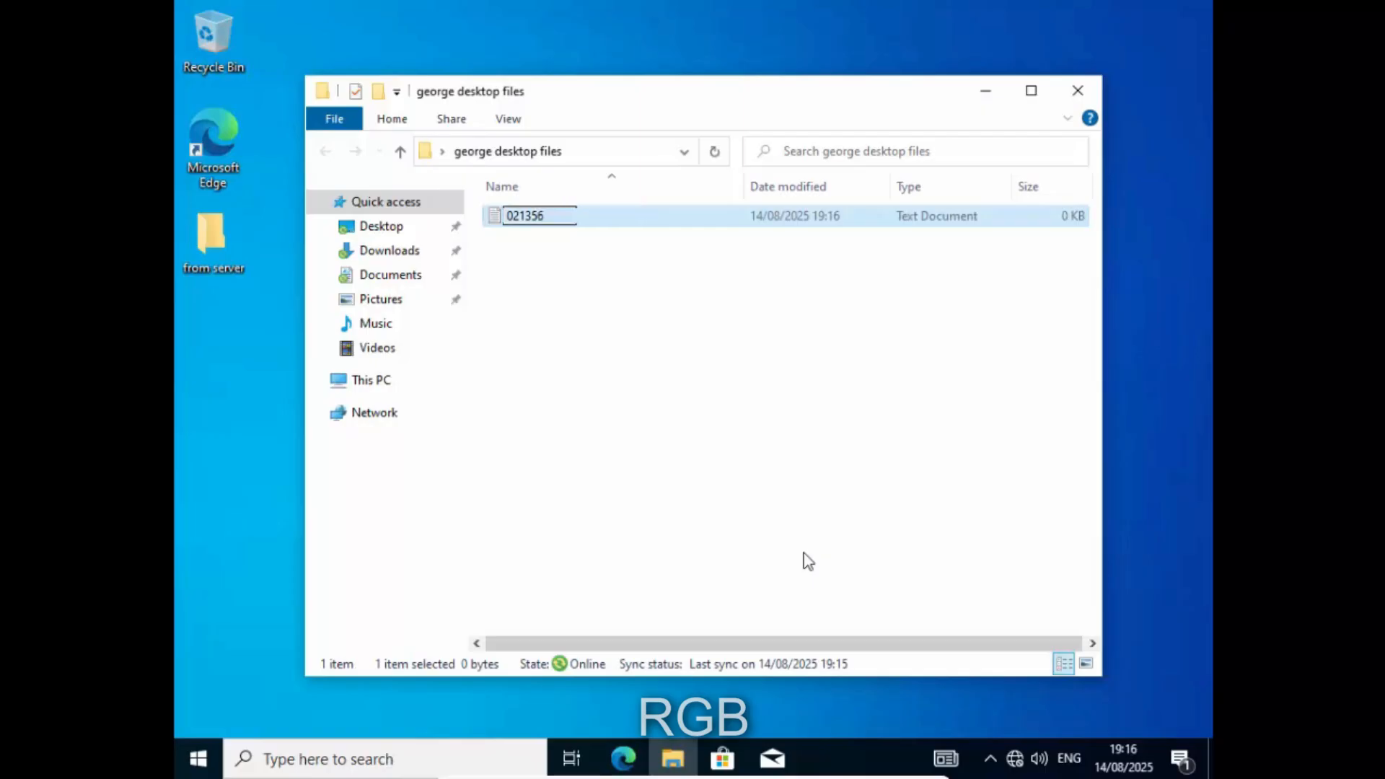
key(Return)
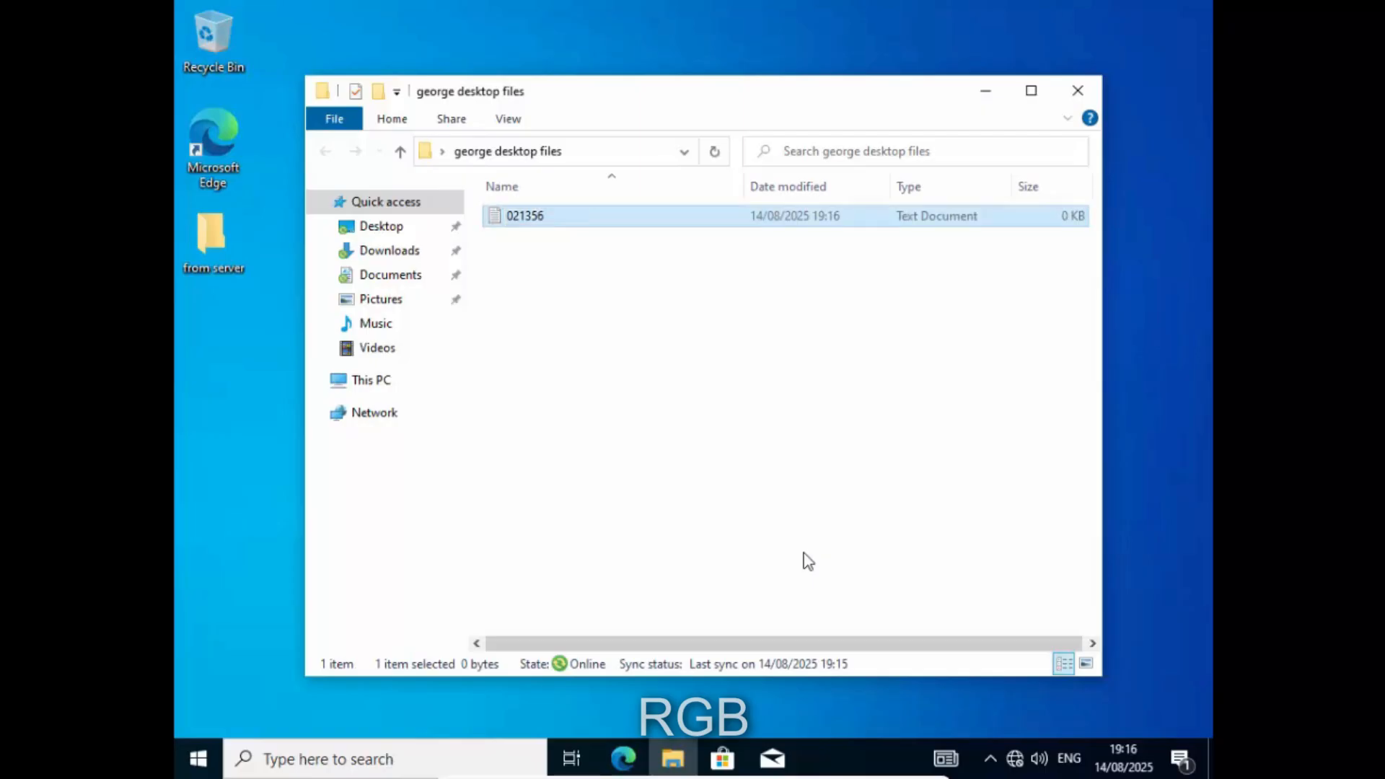
drag(779, 469, 505, 197)
- Close the folder window and refresh the server's redirected Desktop listing
click(1074, 94)
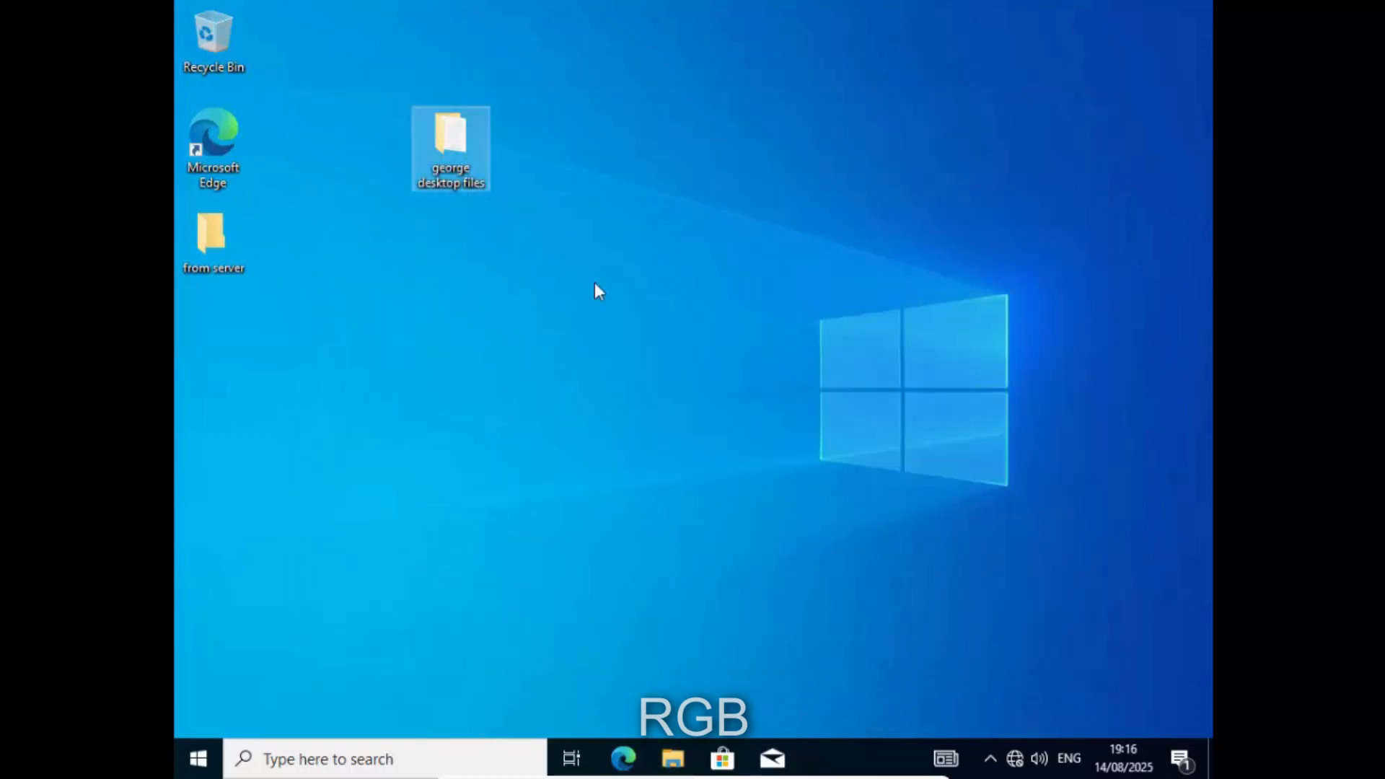
drag(627, 422, 209, 131)
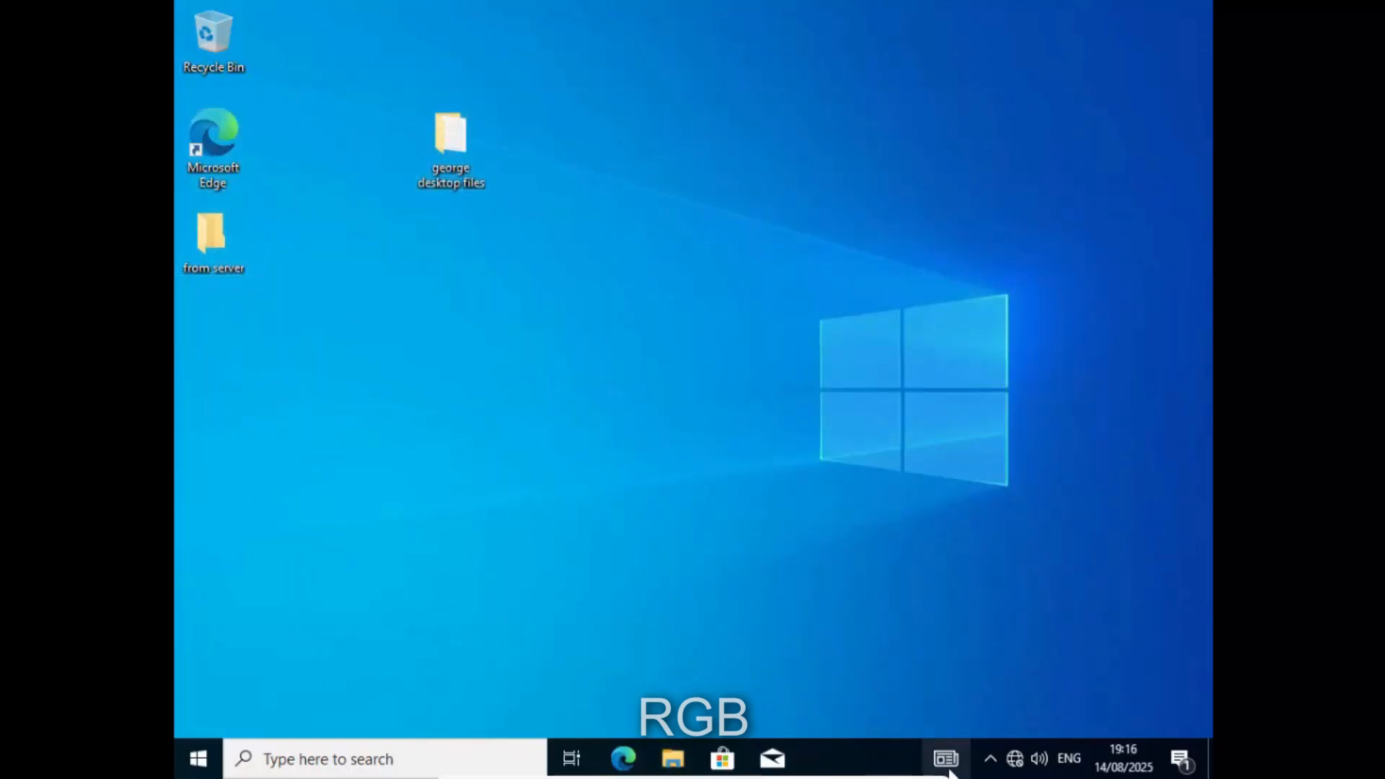
click(914, 766)
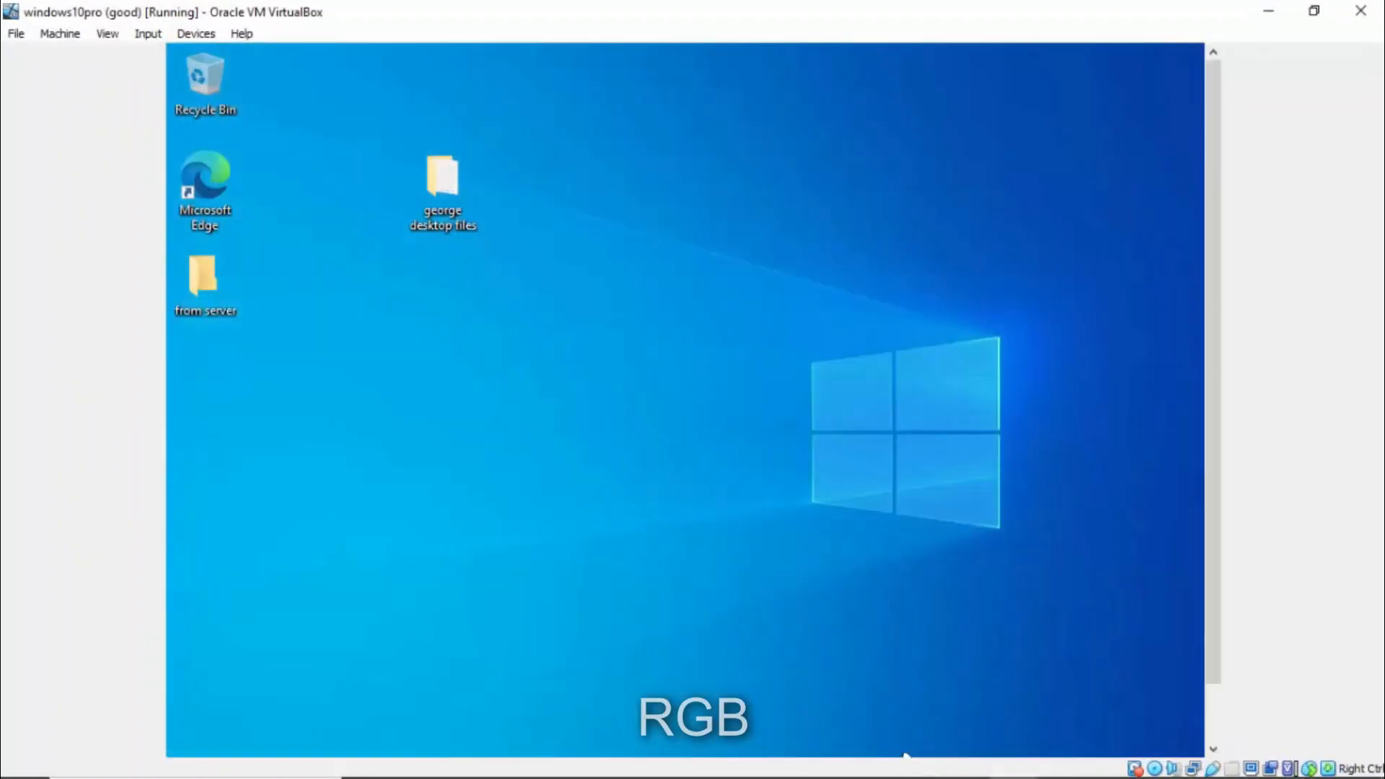
right_click(490, 273)
click(534, 347)
- Switch the server virtual machine to full-screen mode
click(427, 192)
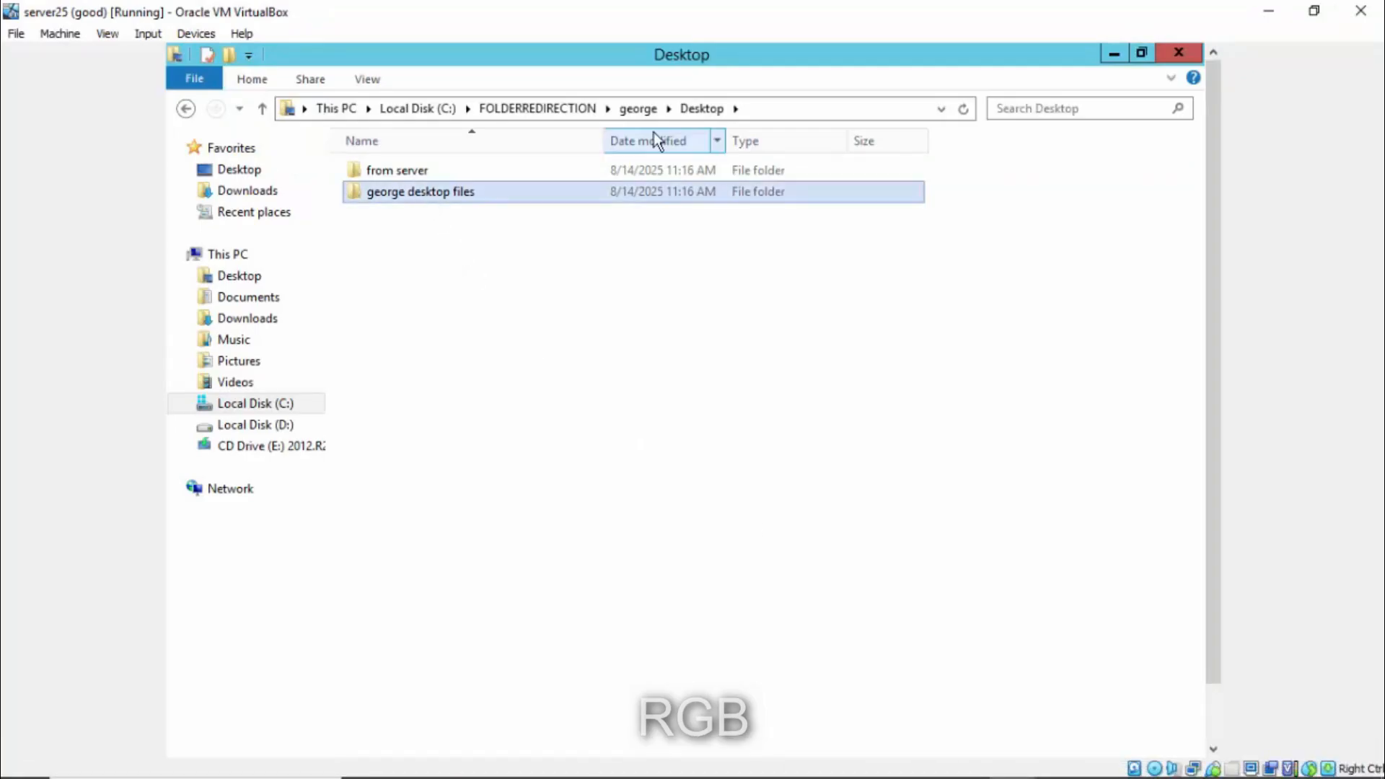
click(114, 37)
click(123, 53)
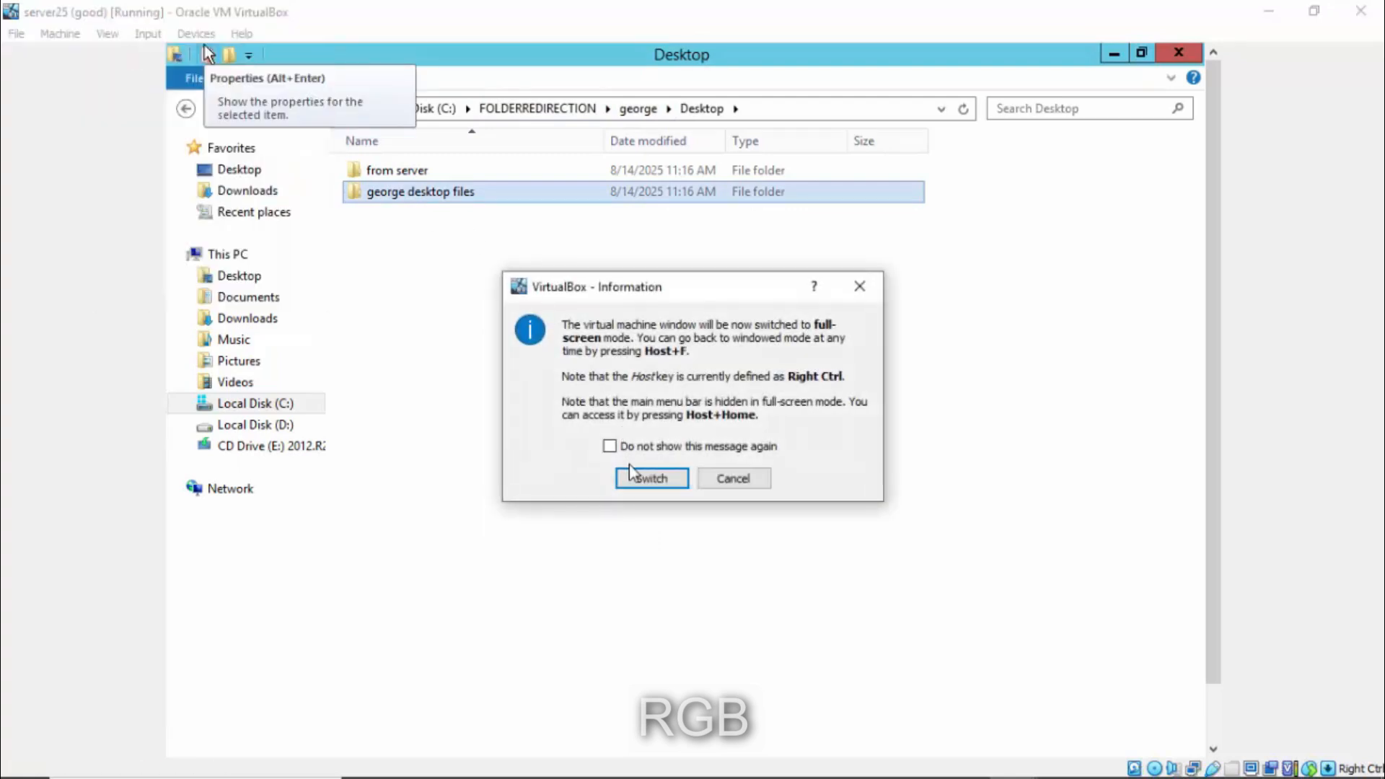
click(648, 479)
- Browse C:\FOLDERREDIRECTION to the other user's Desktop folder, then go back up twice
click(291, 362)
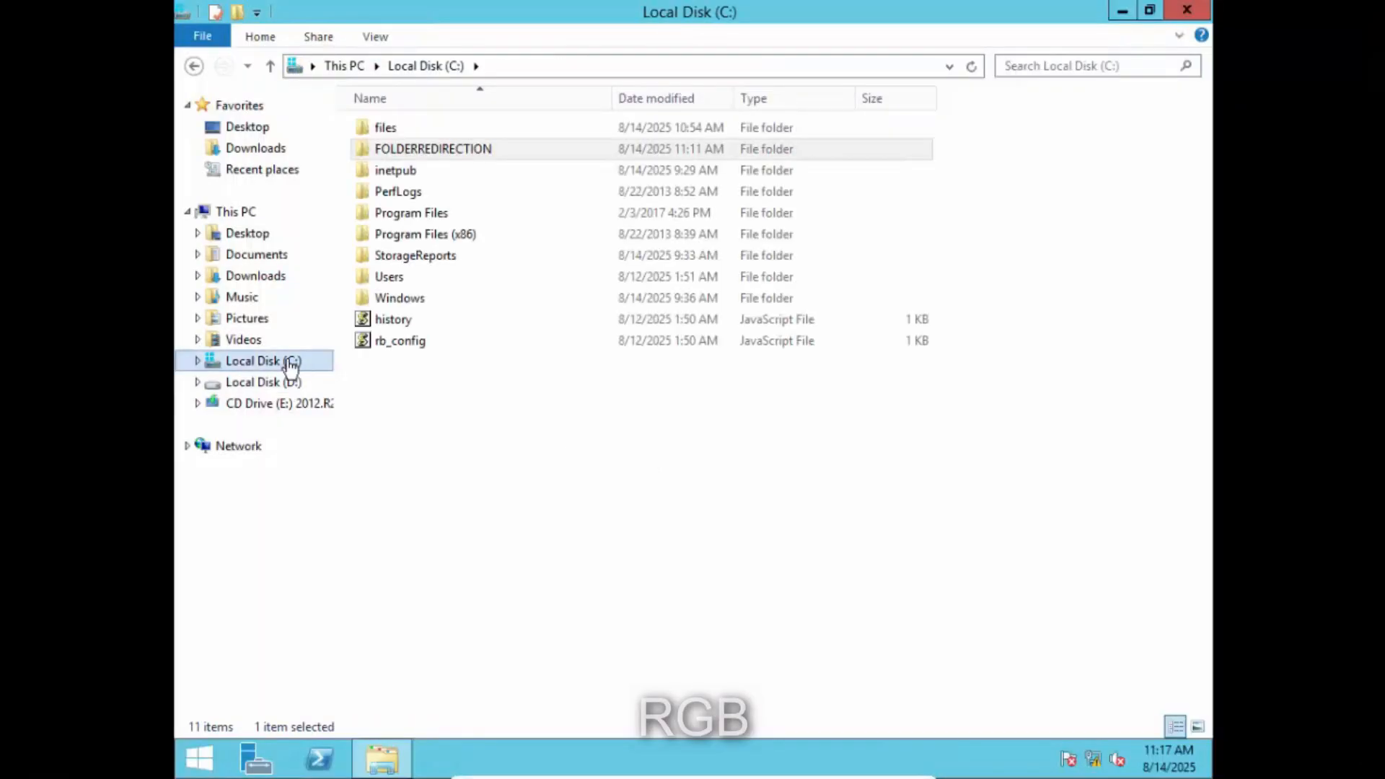
double_click(479, 153)
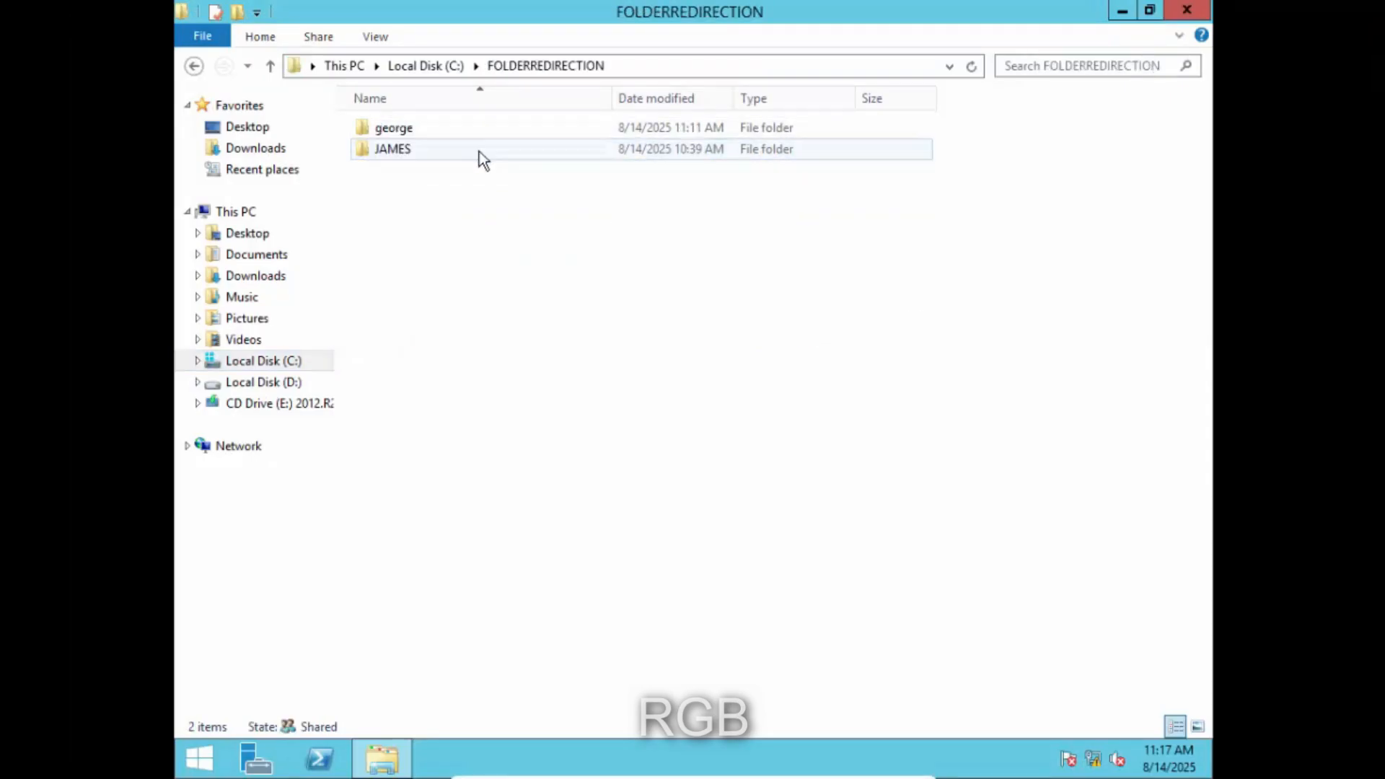
double_click(426, 155)
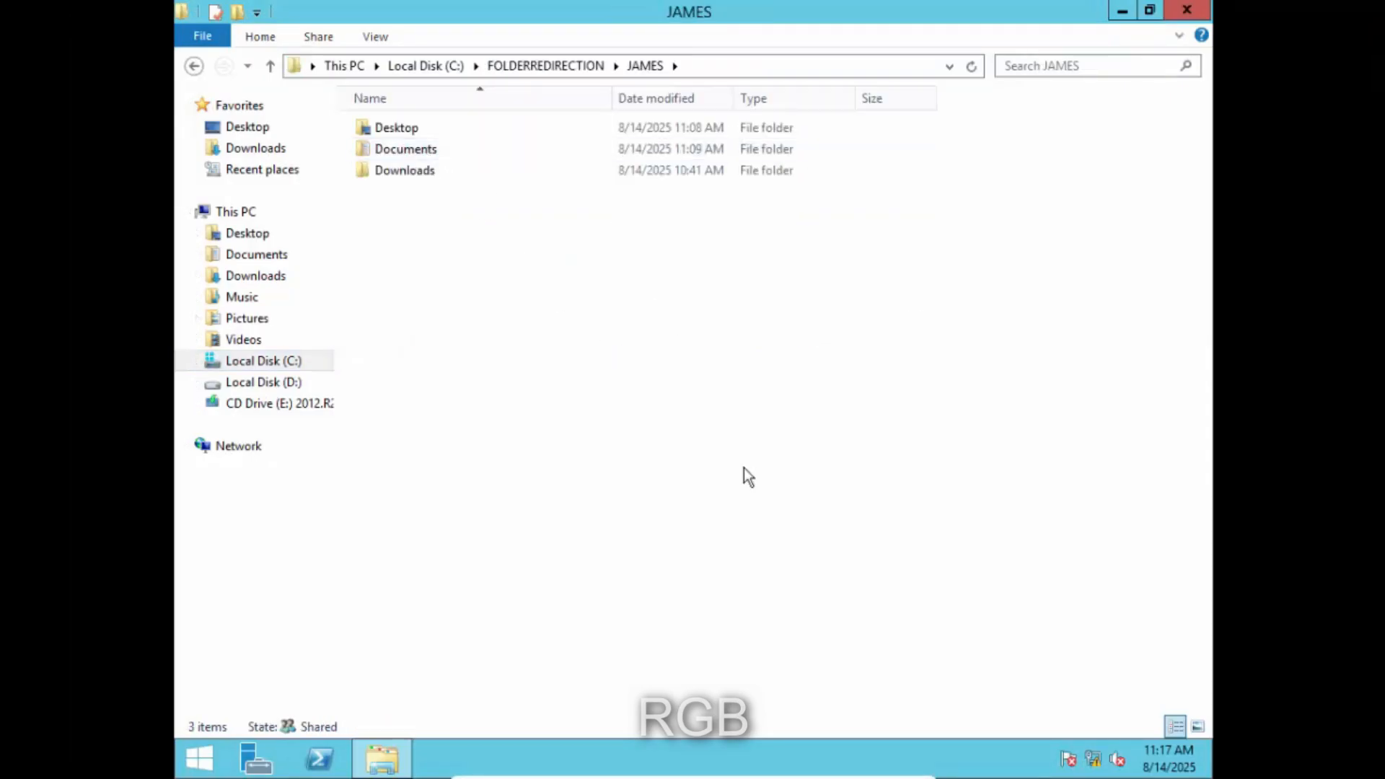
double_click(425, 130)
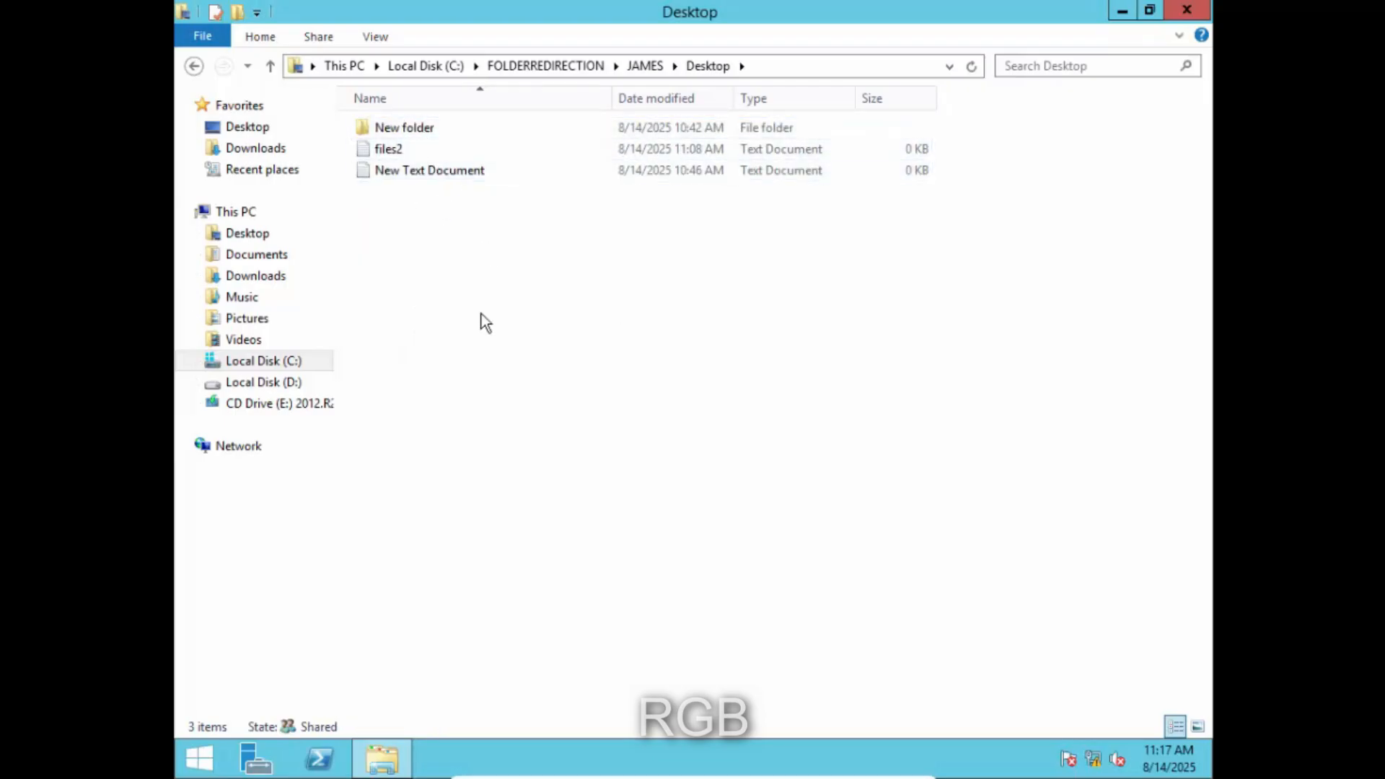
click(202, 67)
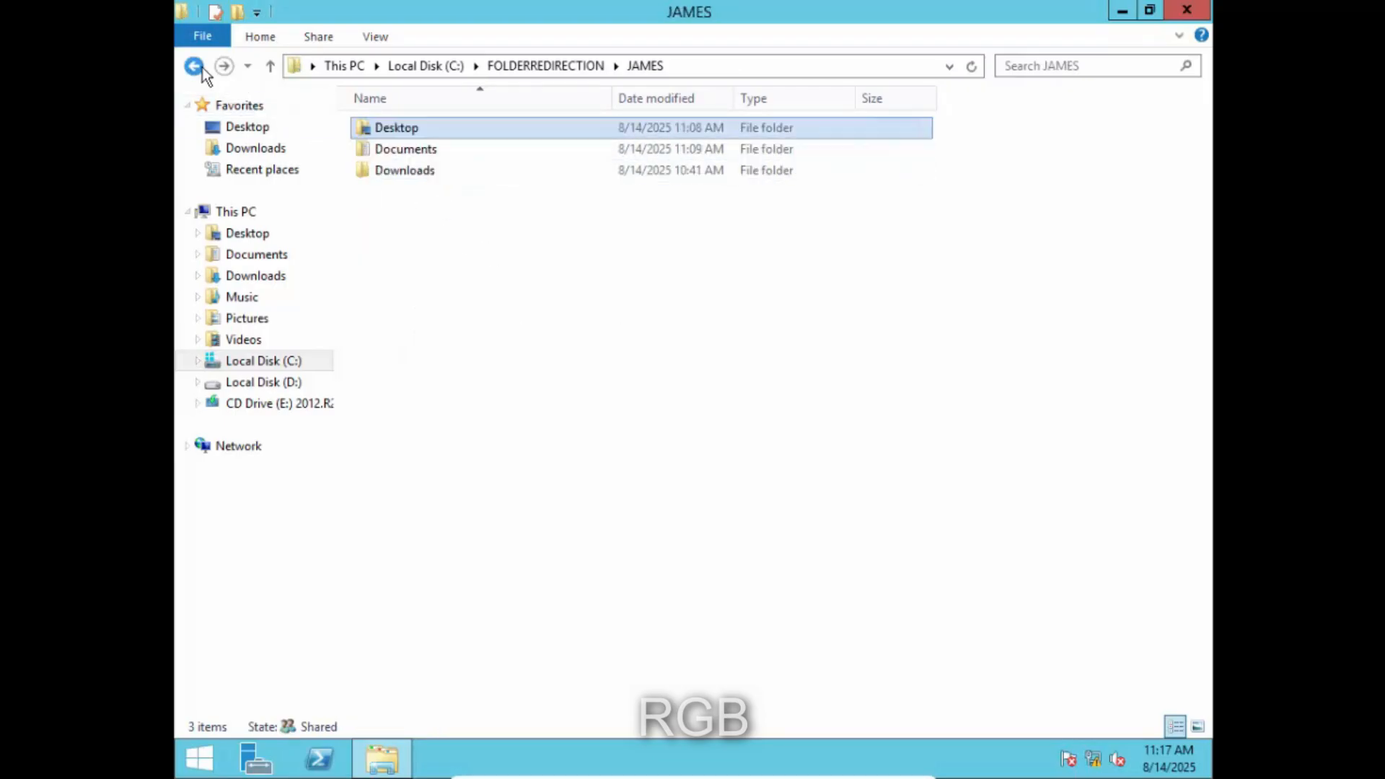
click(197, 68)
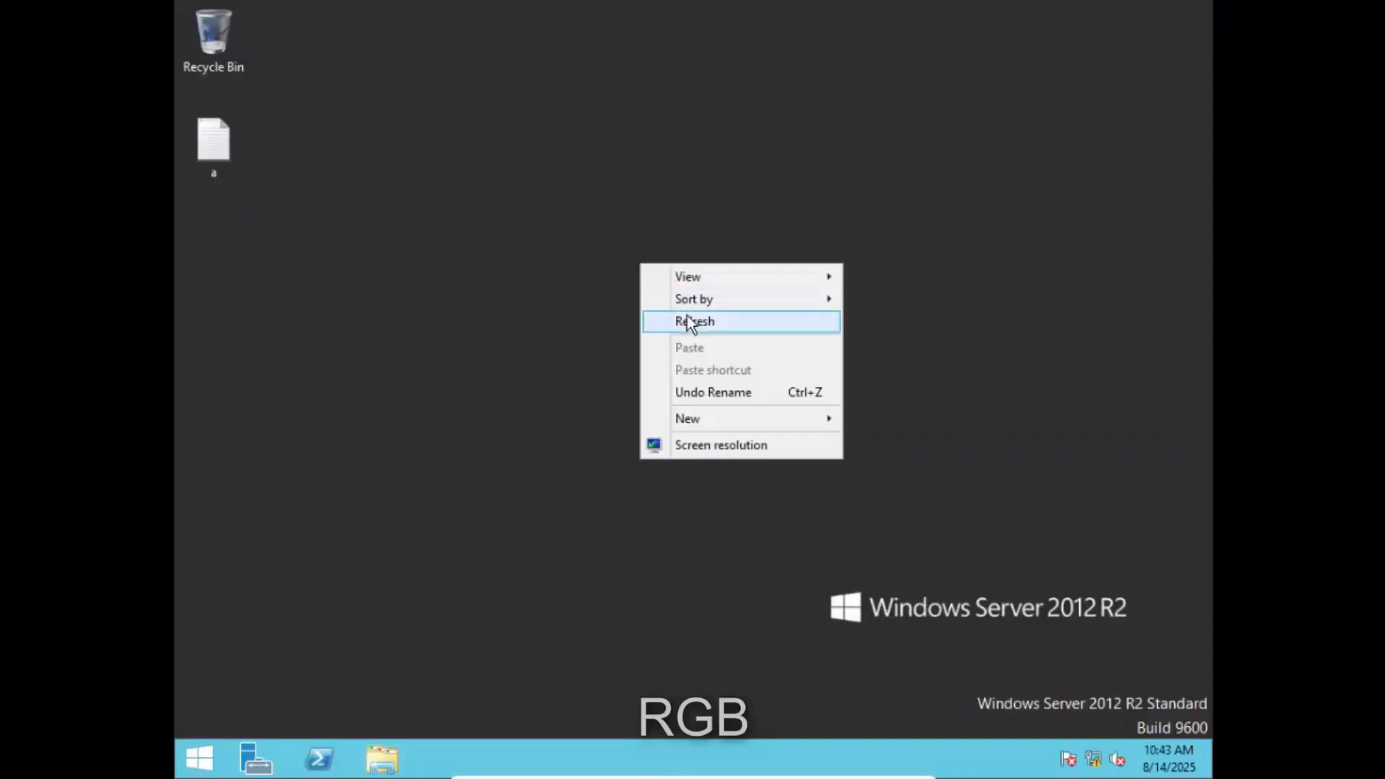
click(686, 320)
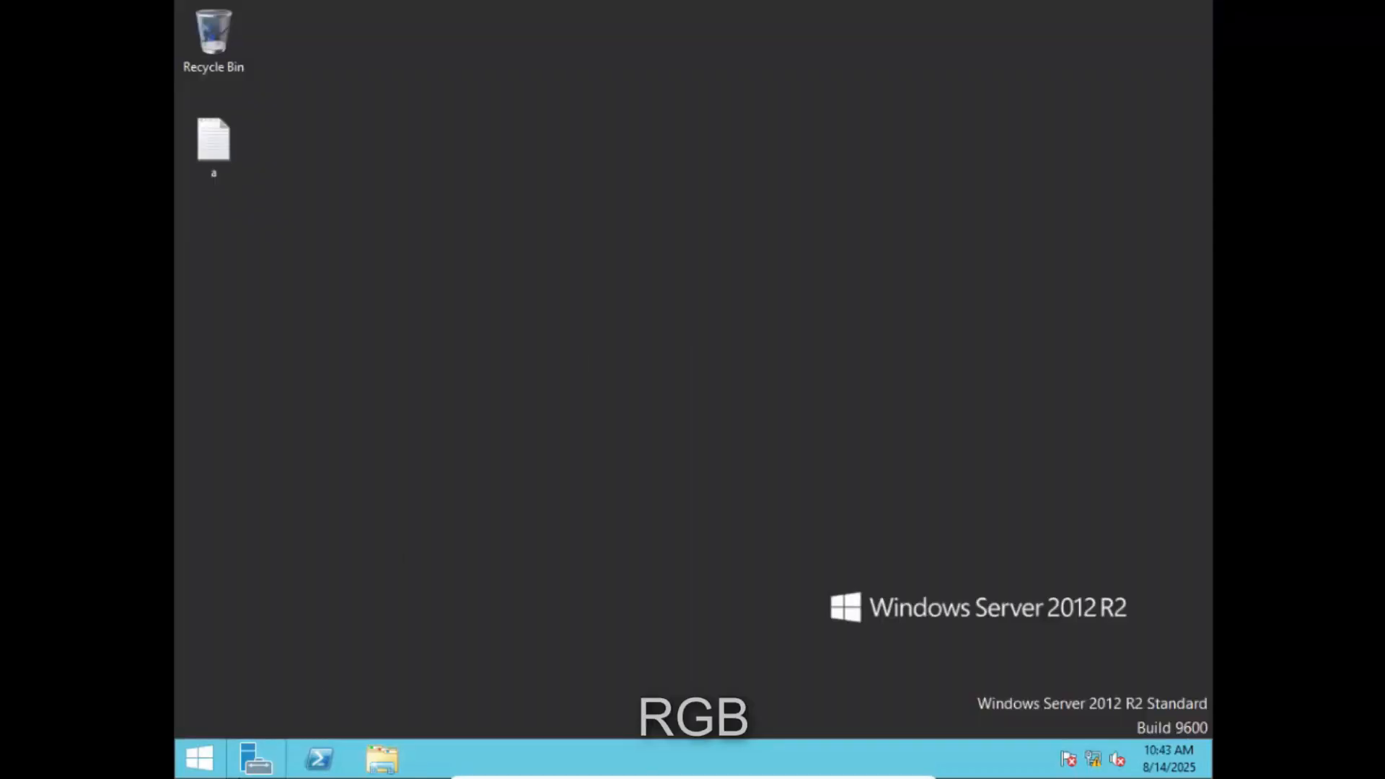
- Launch File Server Resource Manager from Server Manager's Tools menu
click(266, 767)
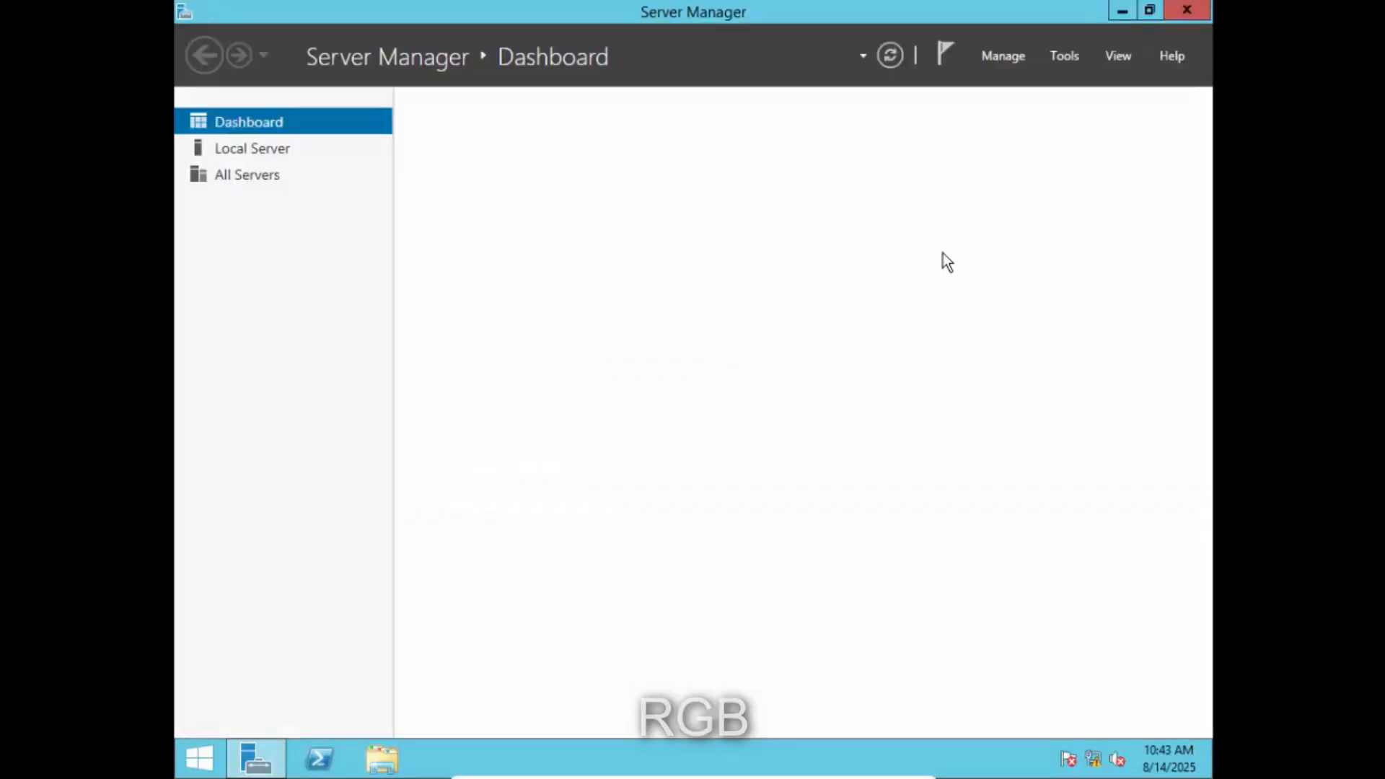
click(1066, 56)
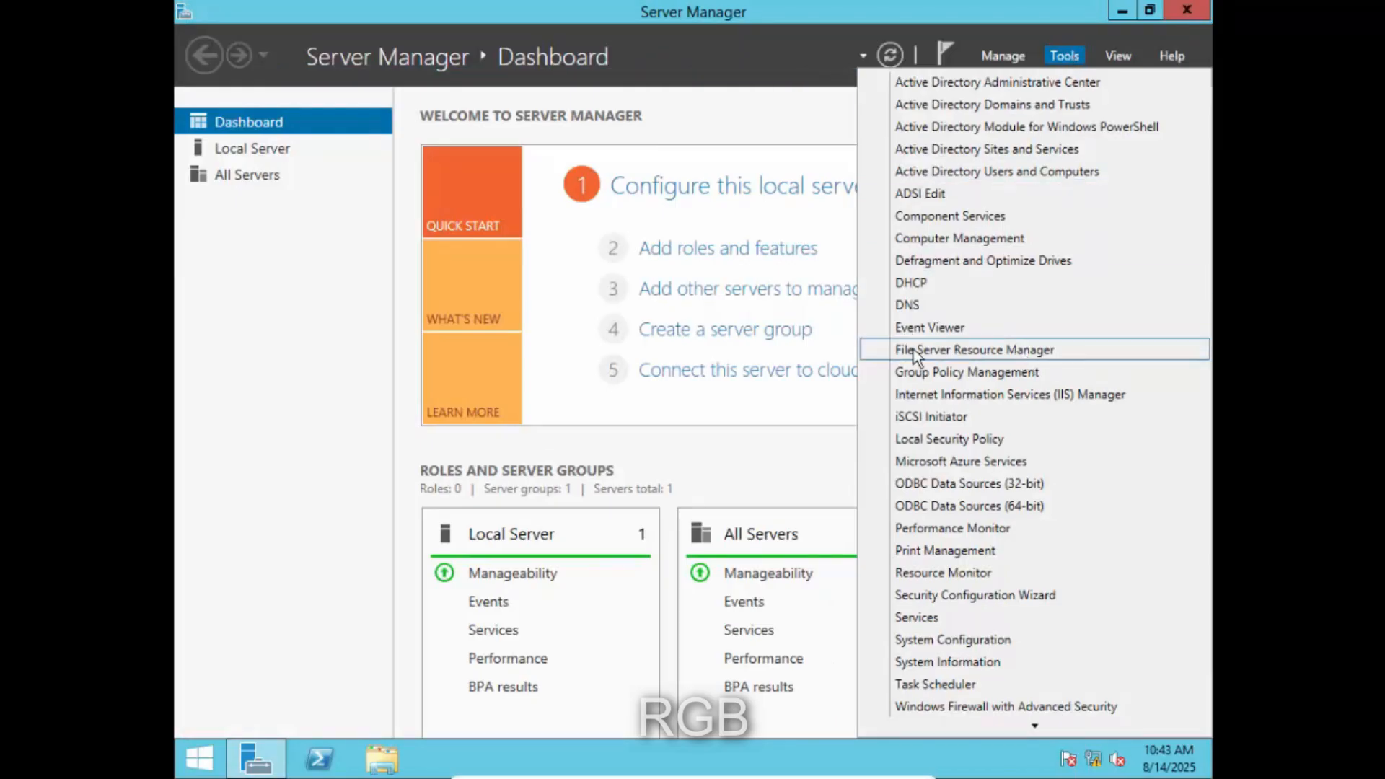
click(1002, 353)
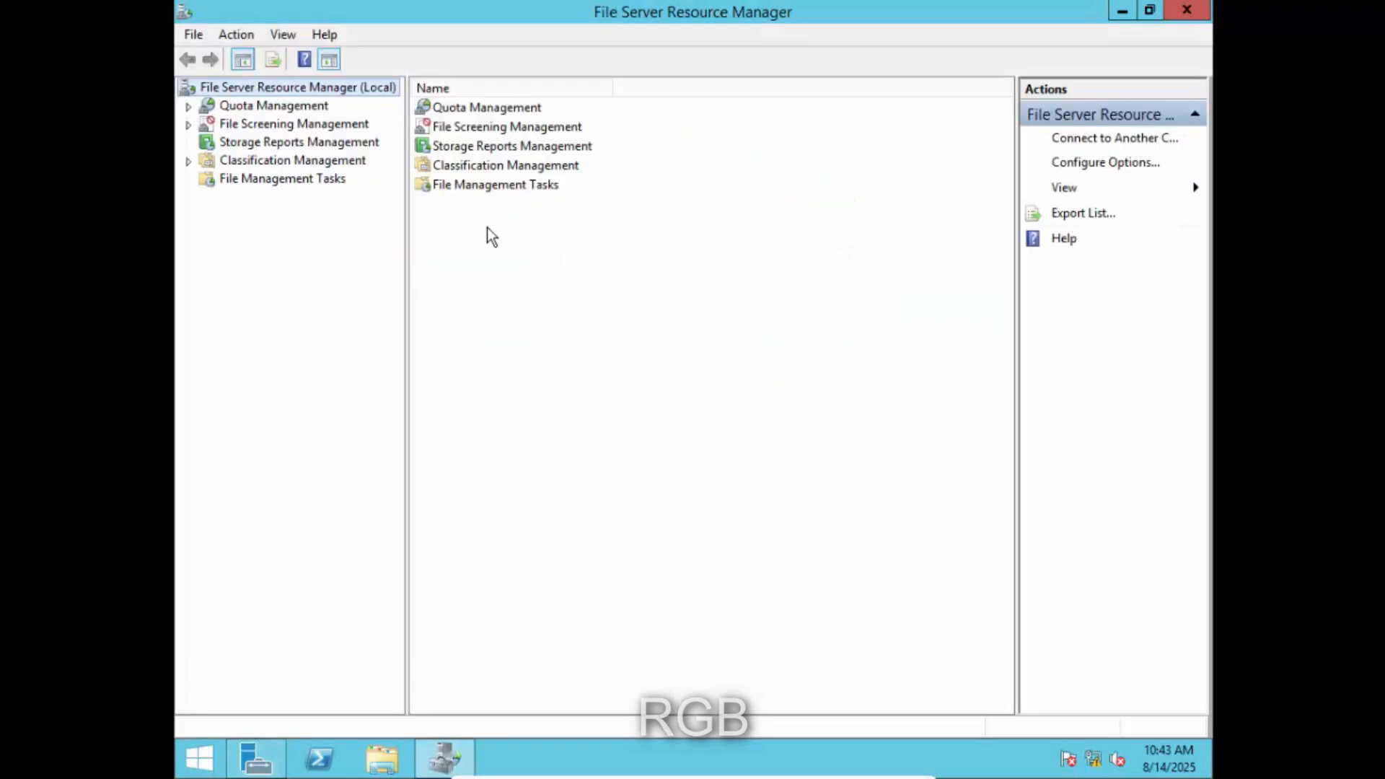
- Start a new file screen template named 'file resource' under File Screening Management
click(287, 127)
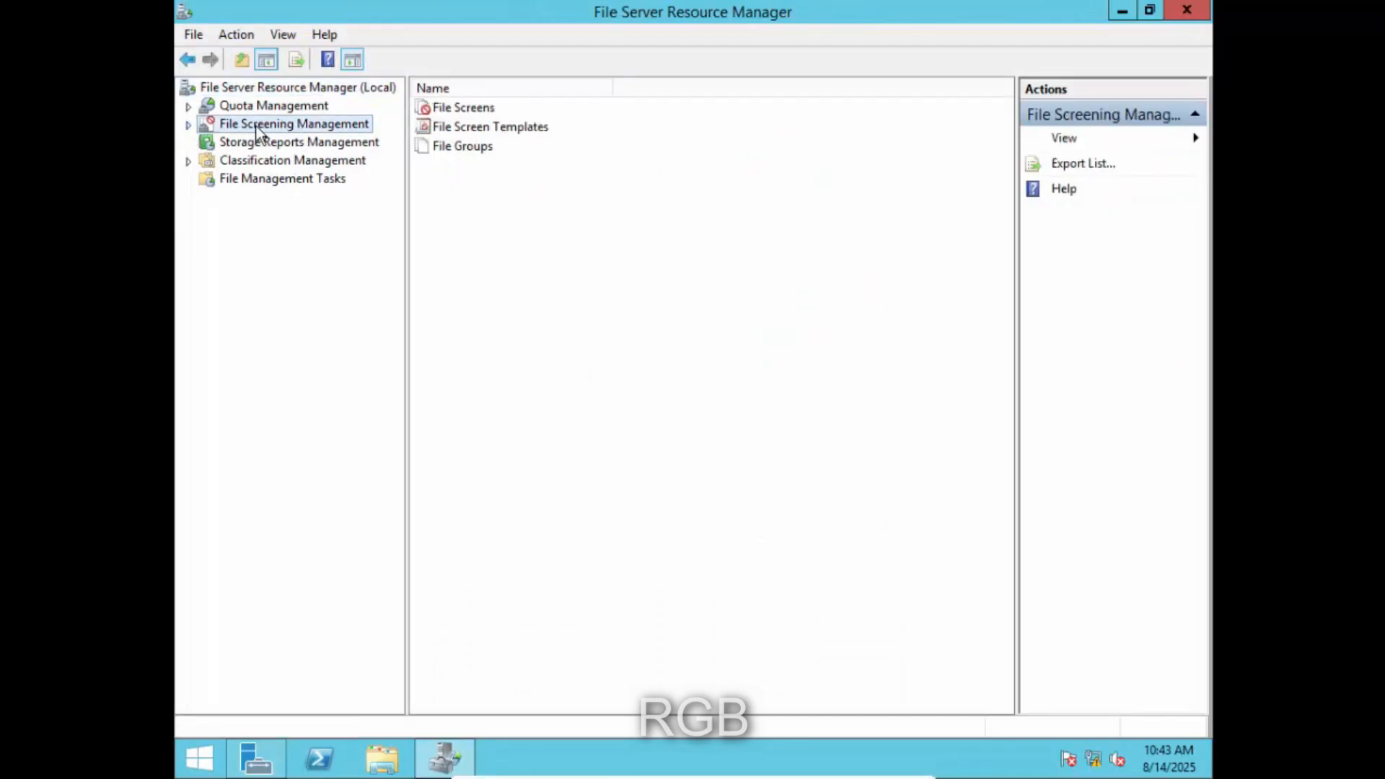
click(189, 126)
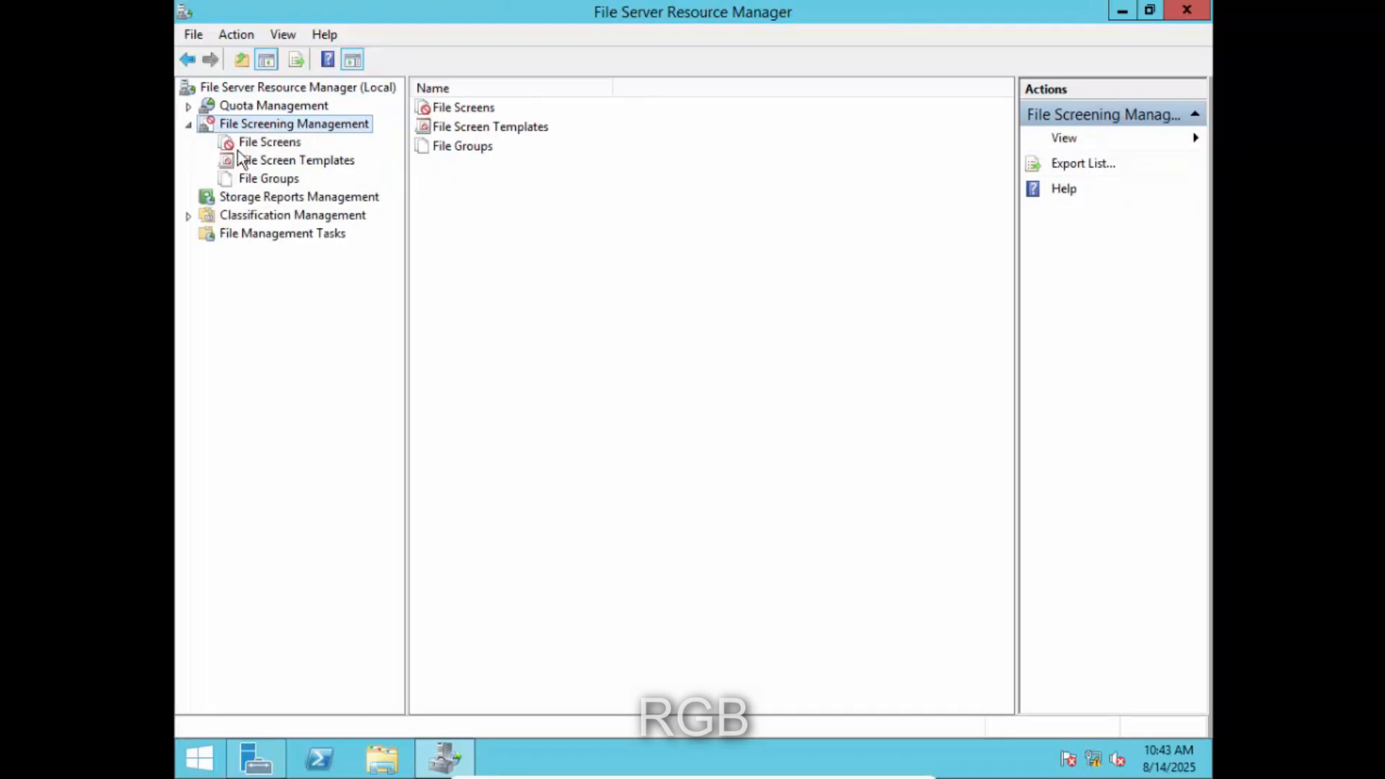
click(281, 162)
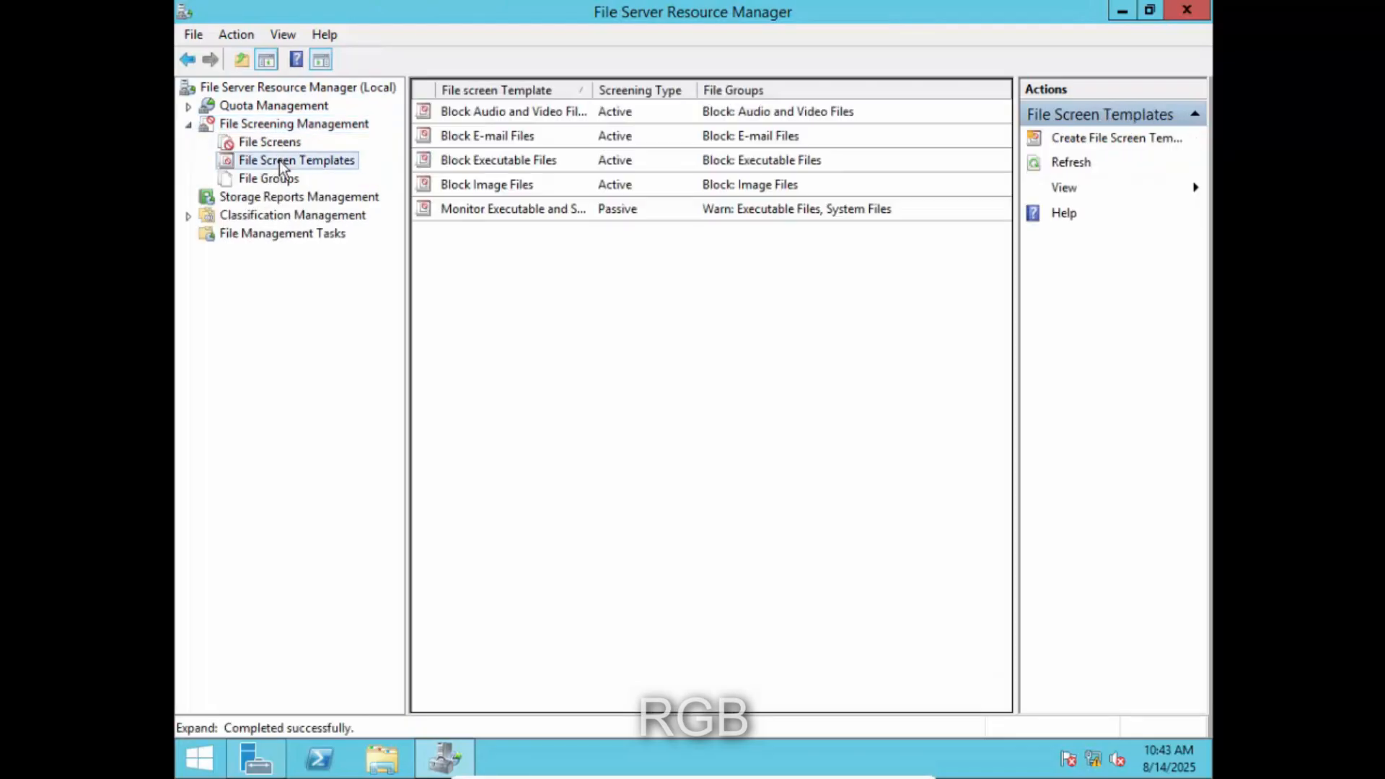
right_click(282, 166)
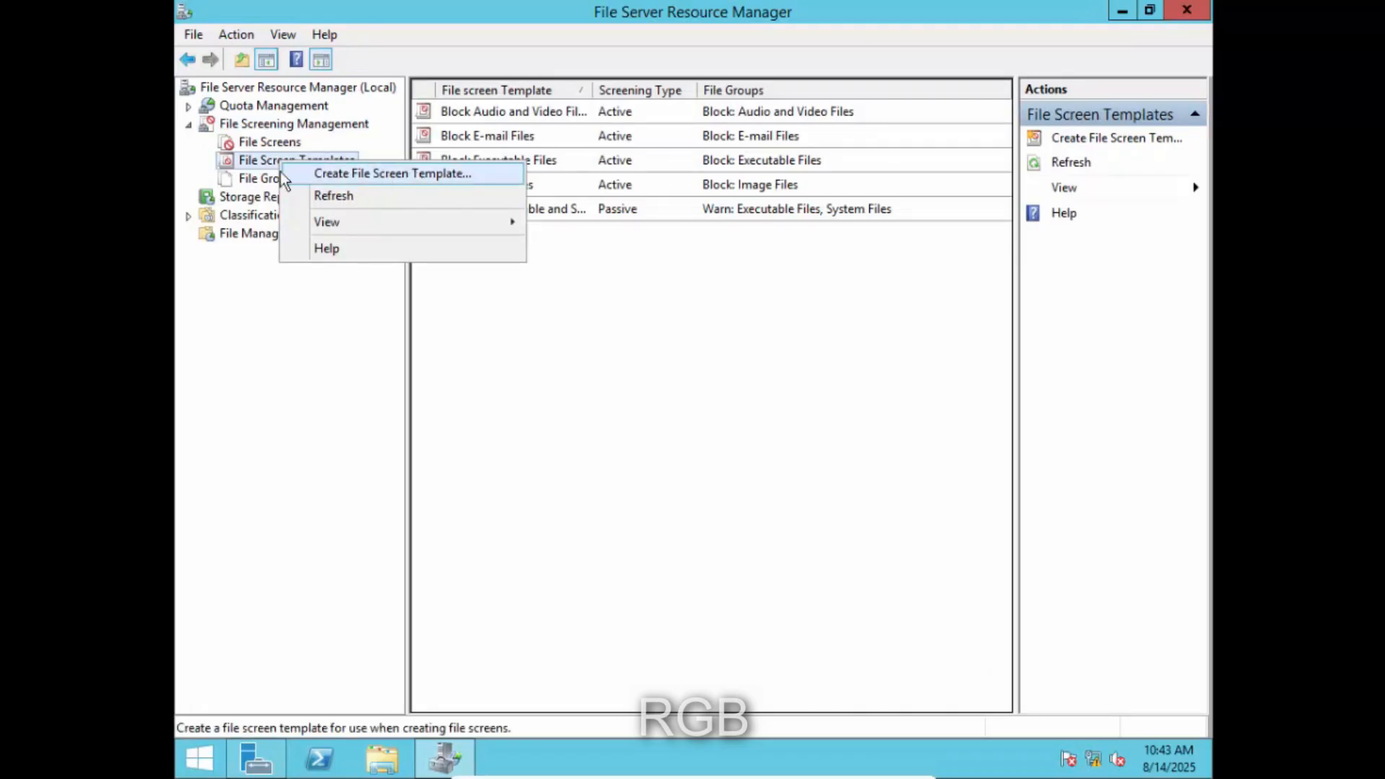
click(370, 173)
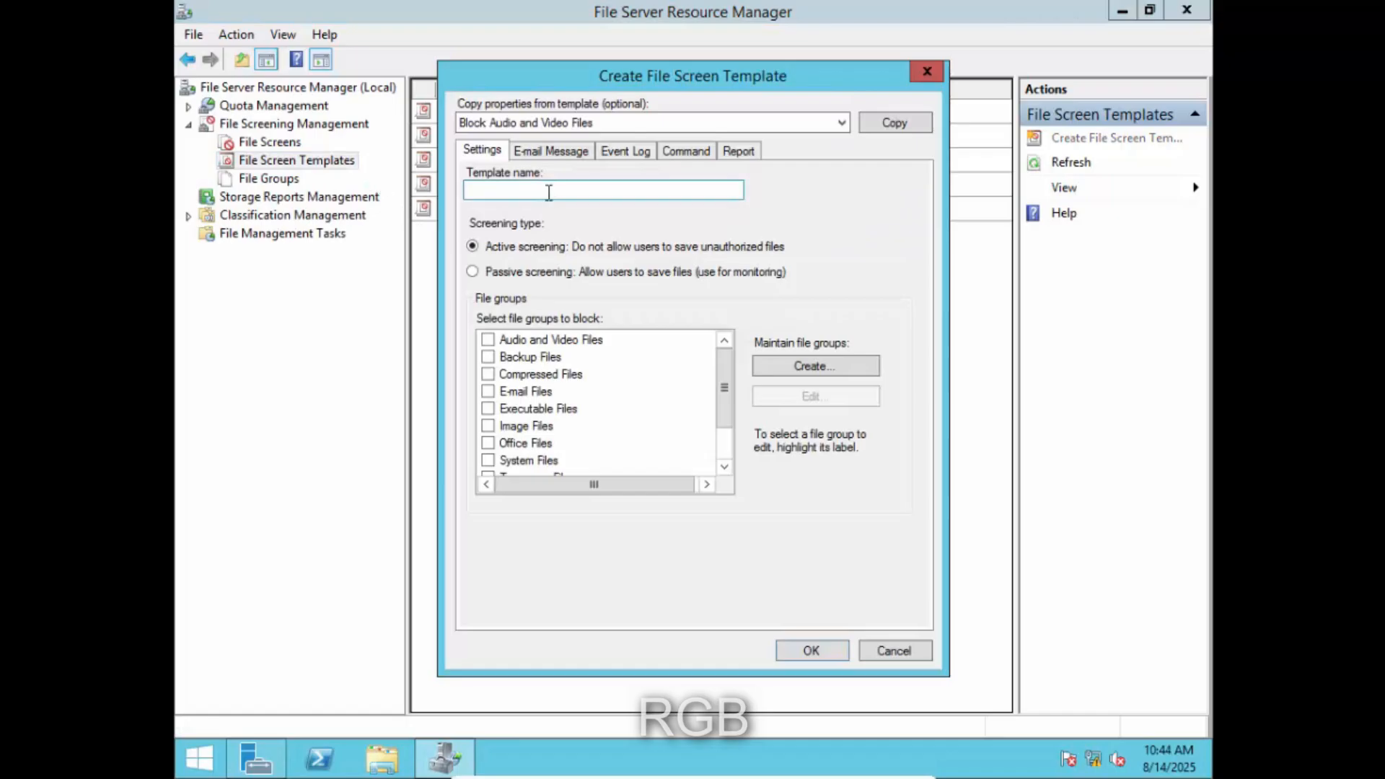
click(553, 190)
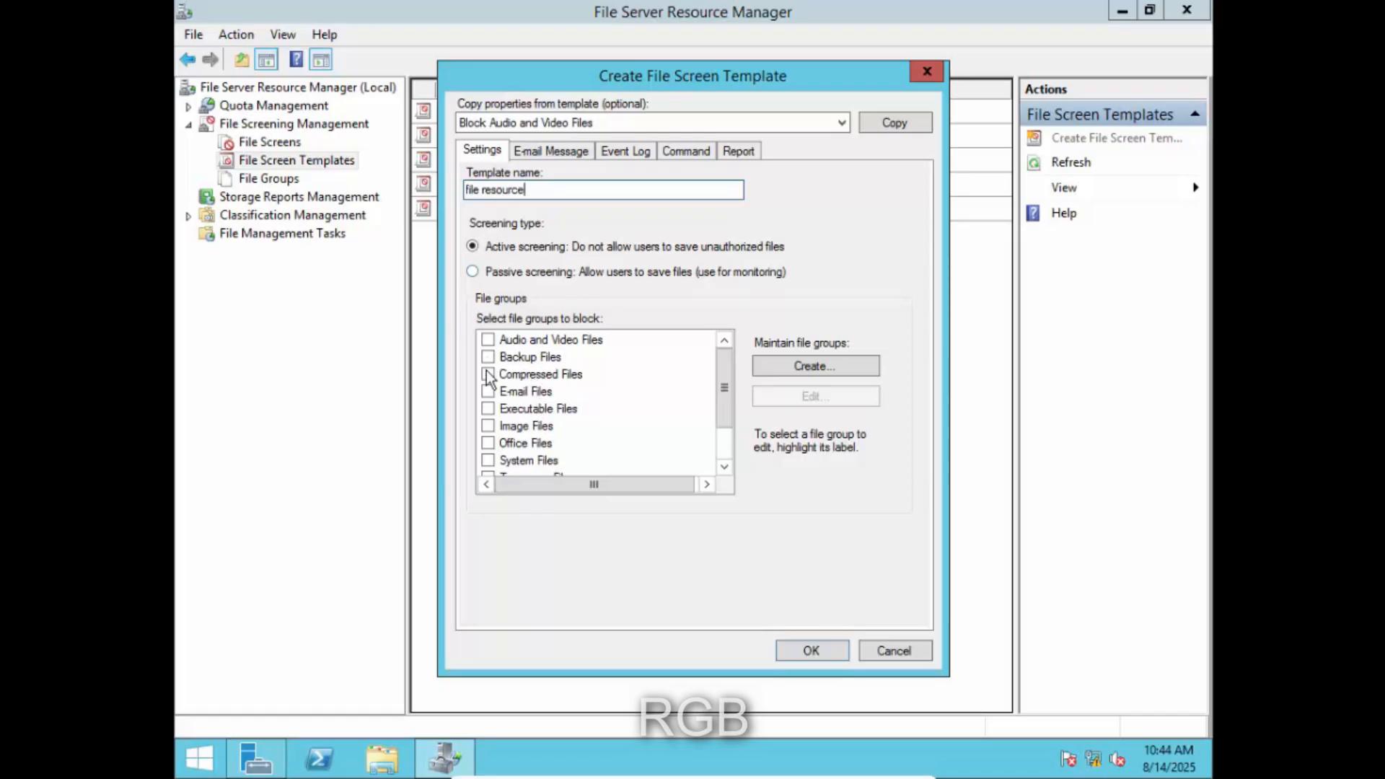
- Block audio/video, executable, e-mail, backup and image files, log event-log warnings, and save
click(488, 340)
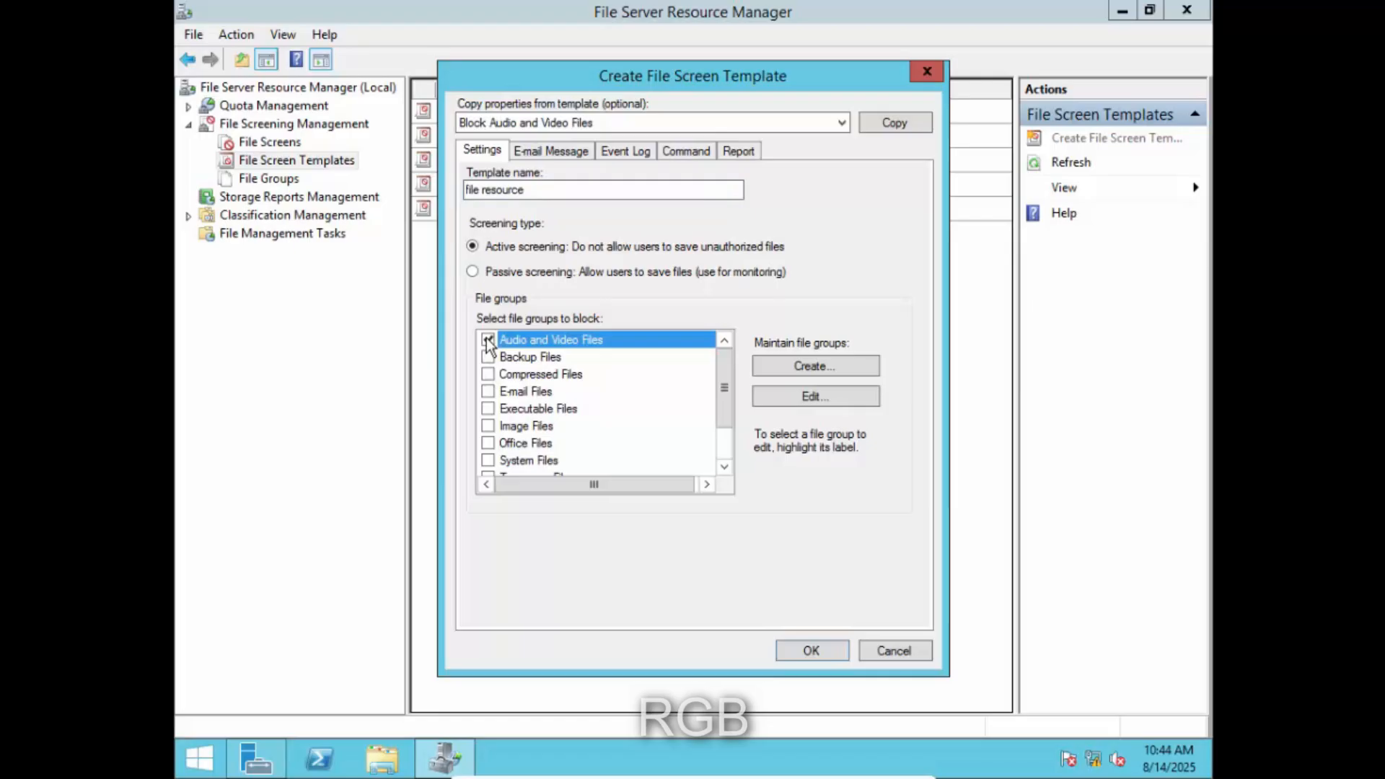
click(489, 410)
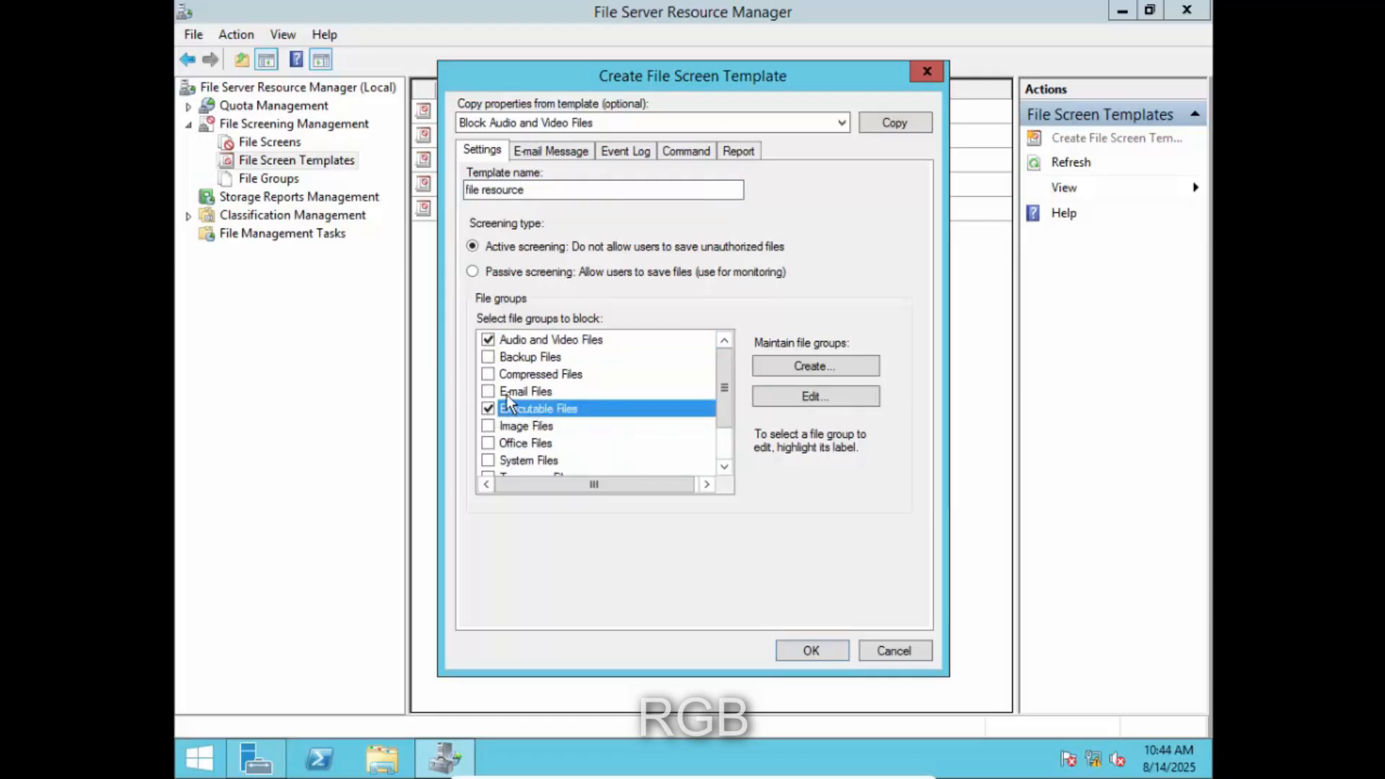
click(488, 391)
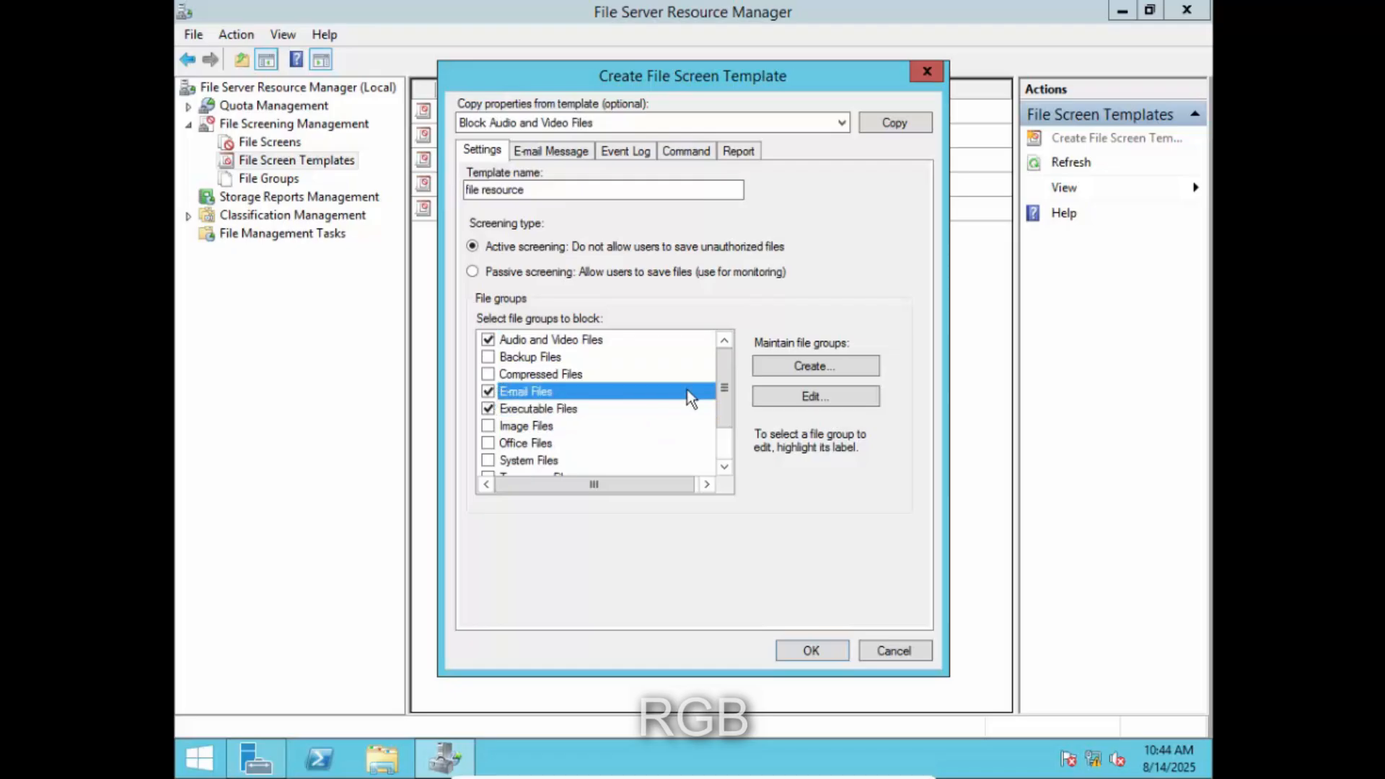
click(489, 358)
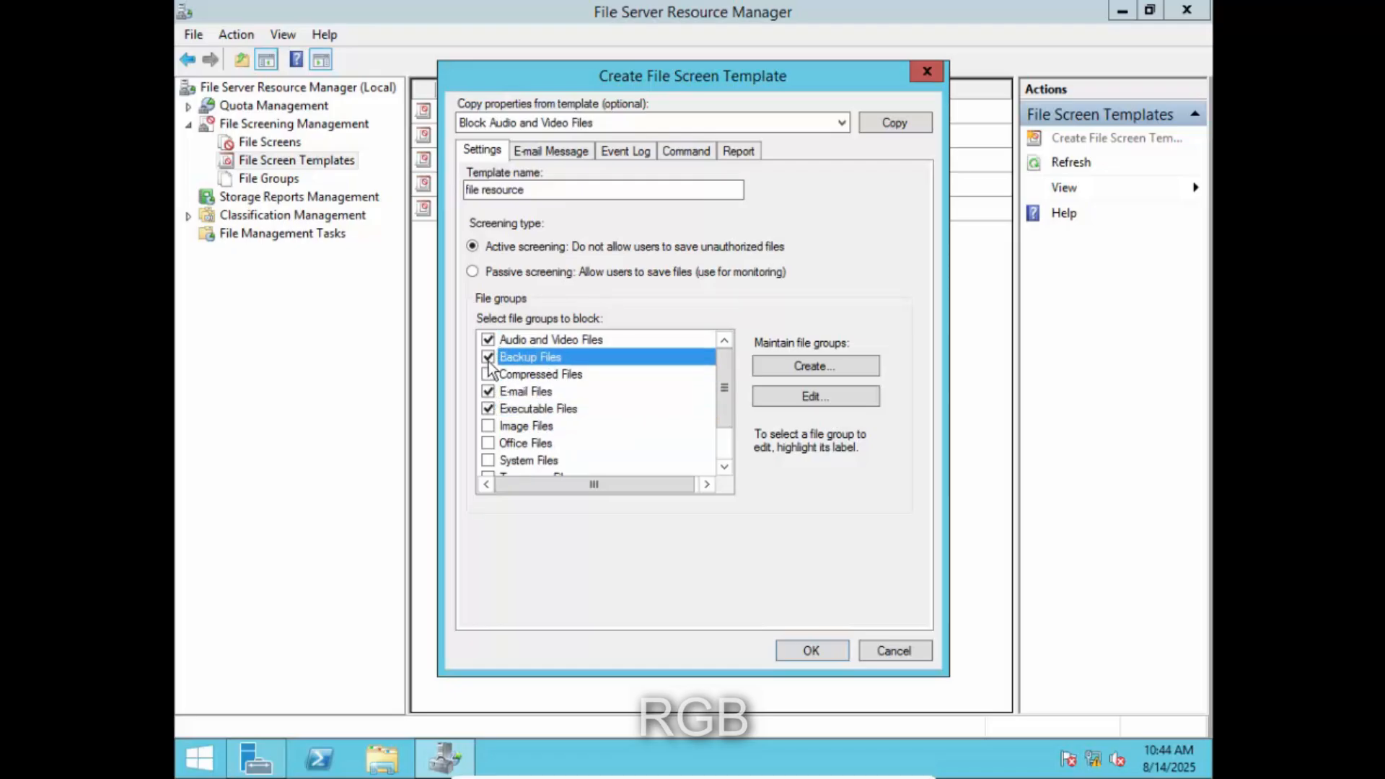
click(488, 426)
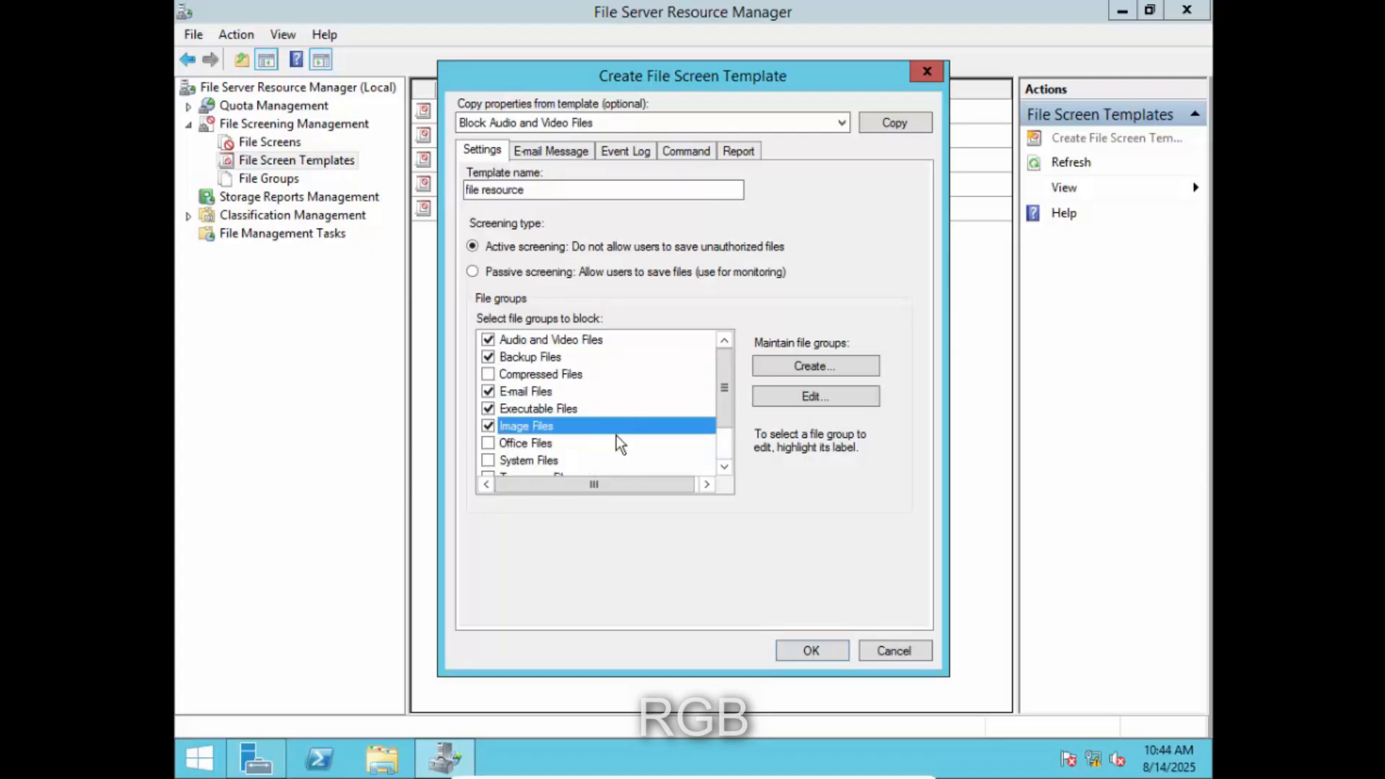
click(633, 151)
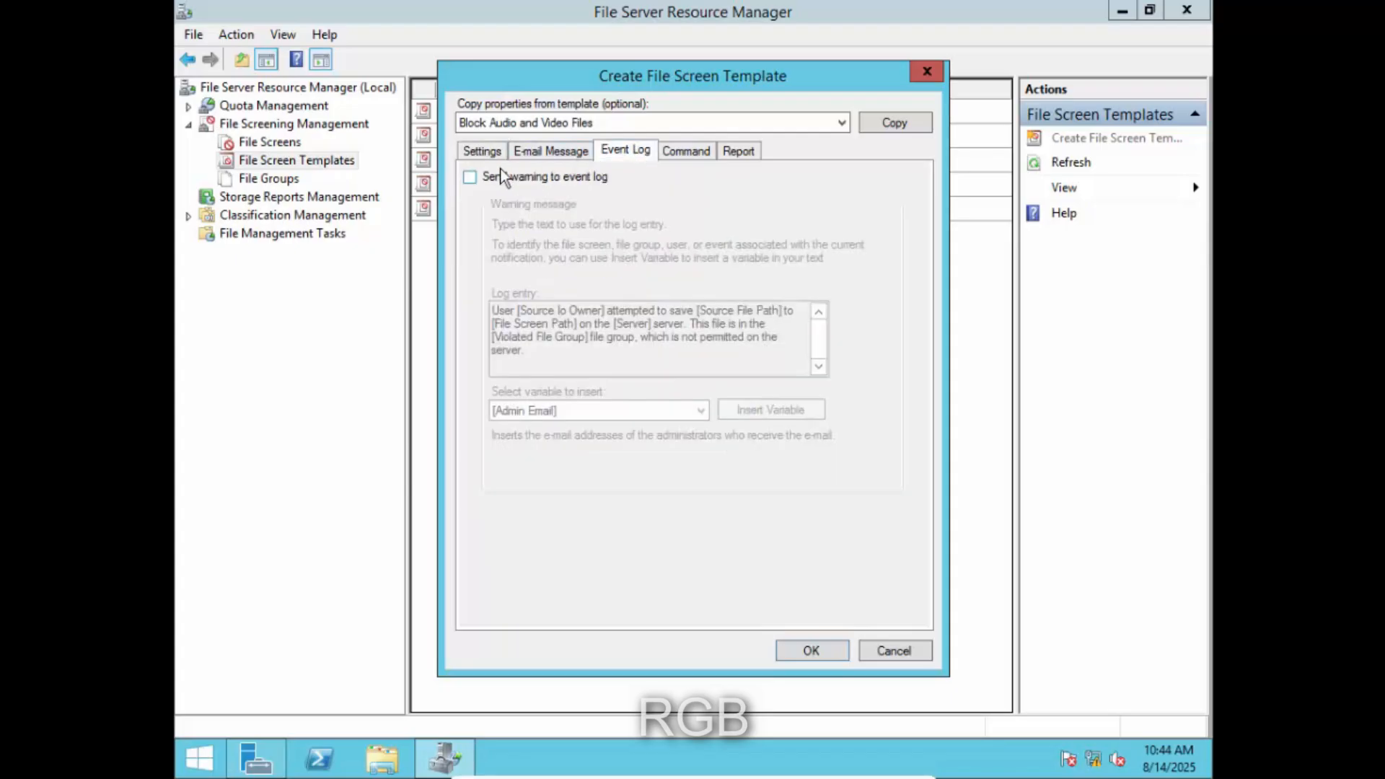
click(469, 177)
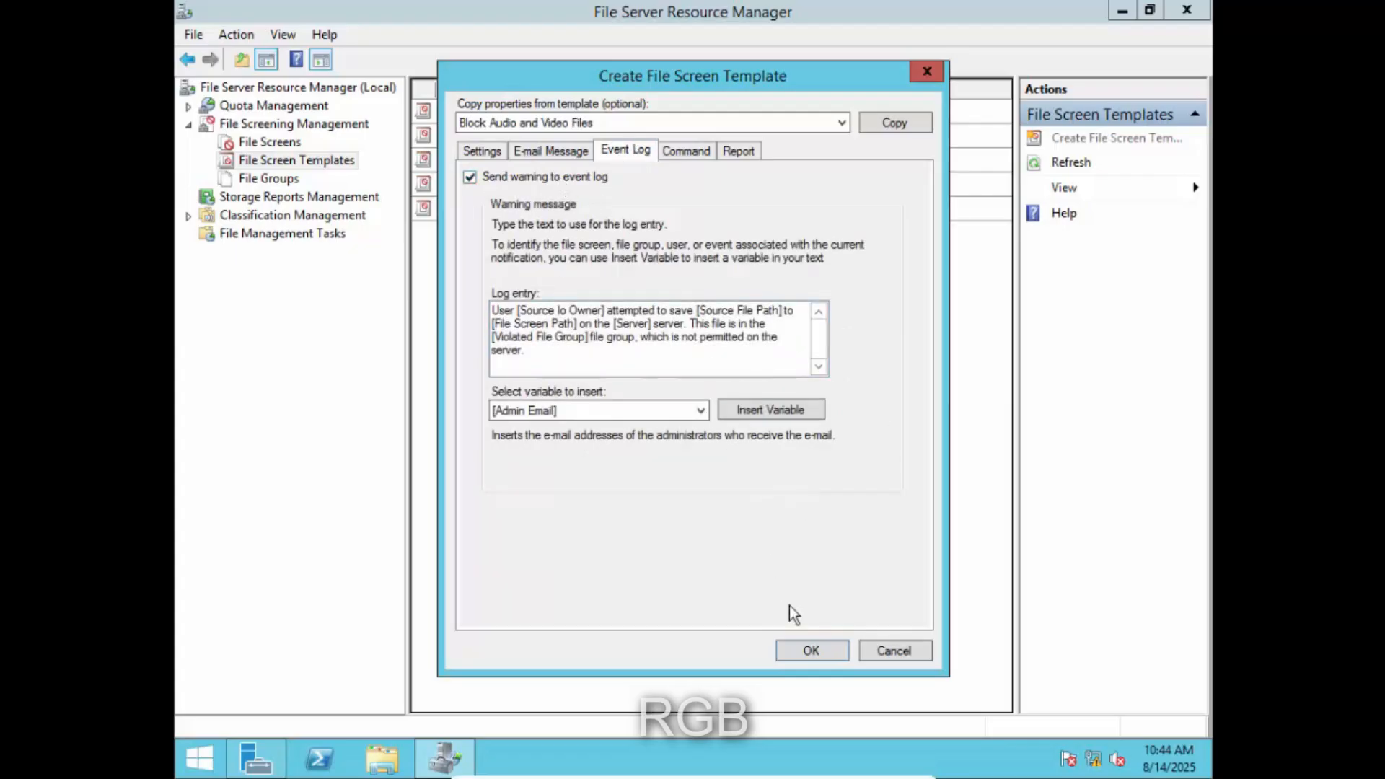
click(823, 652)
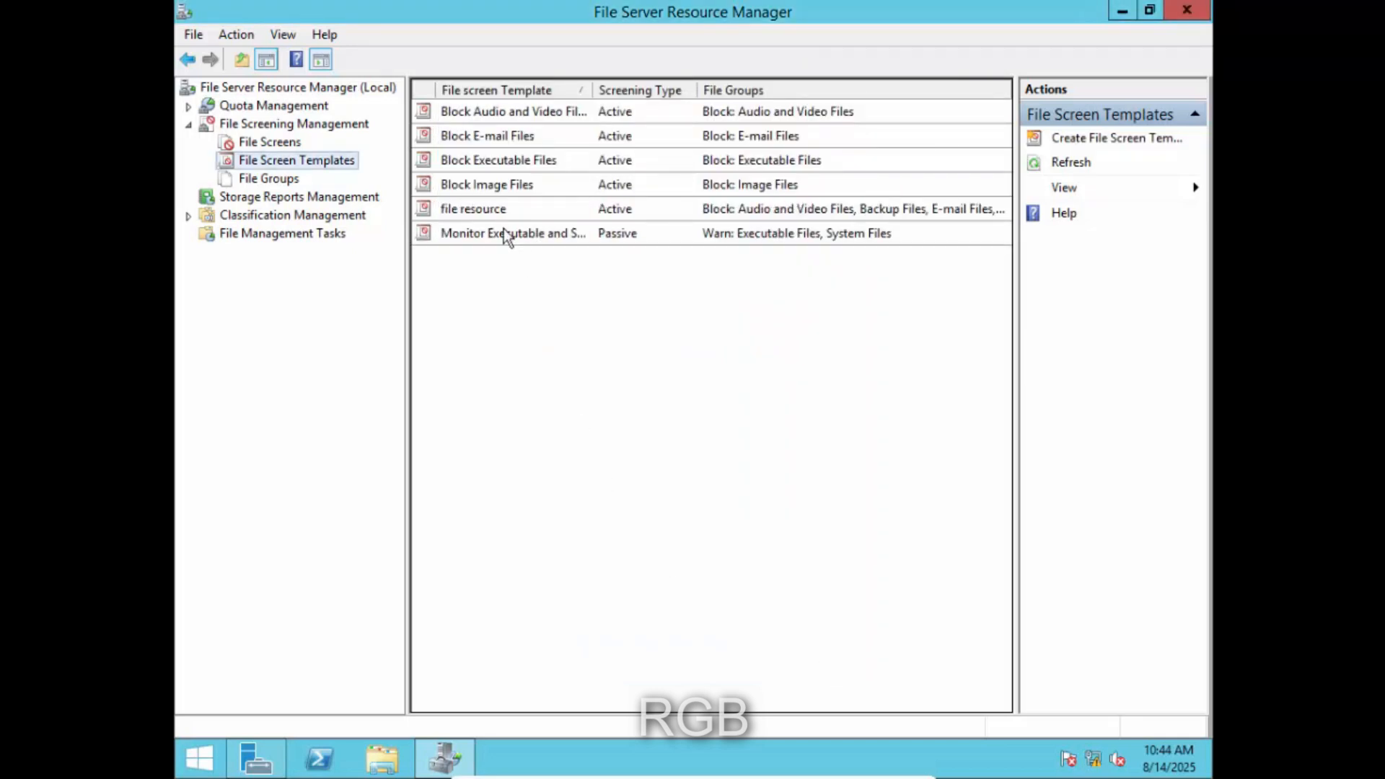
- Start a new file screen with the user's folder under C:\FOLDERREDIRECTION as its path
click(491, 214)
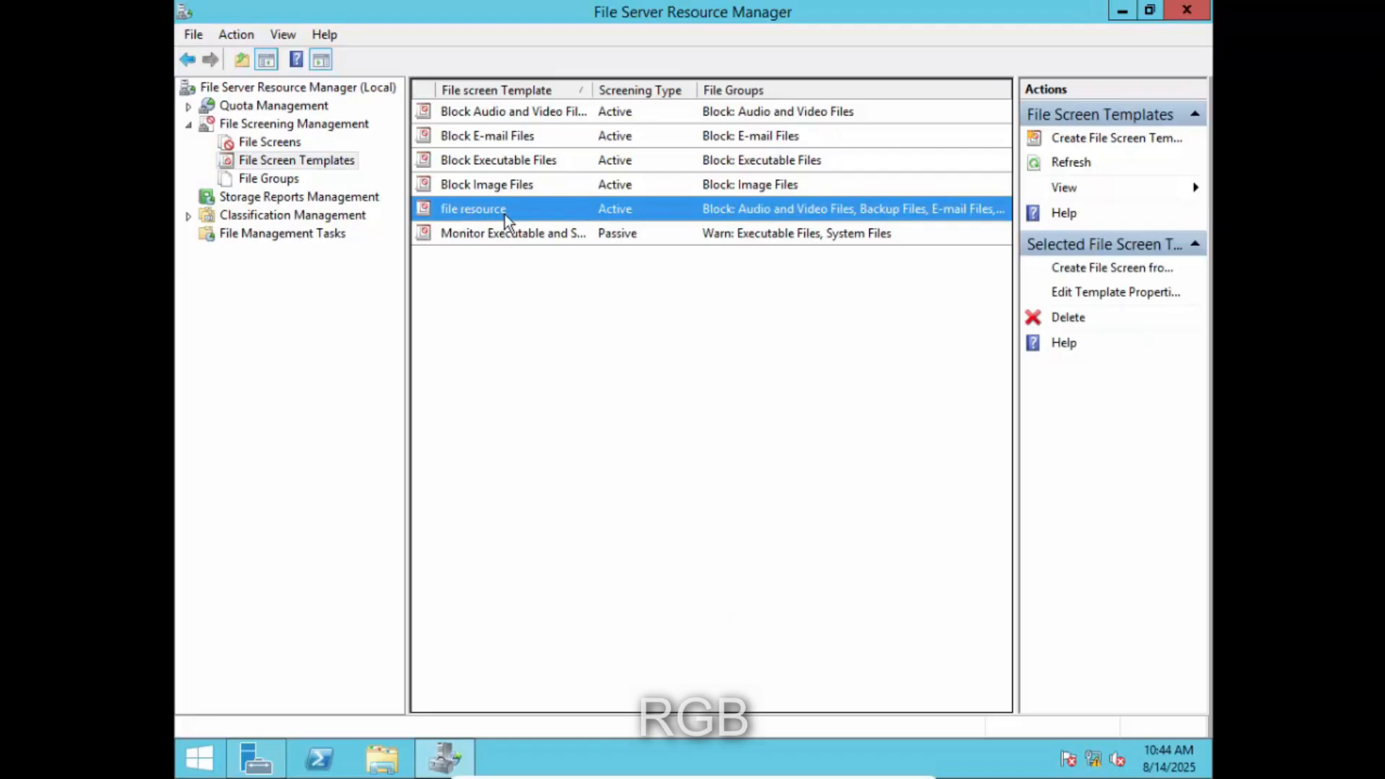
click(278, 142)
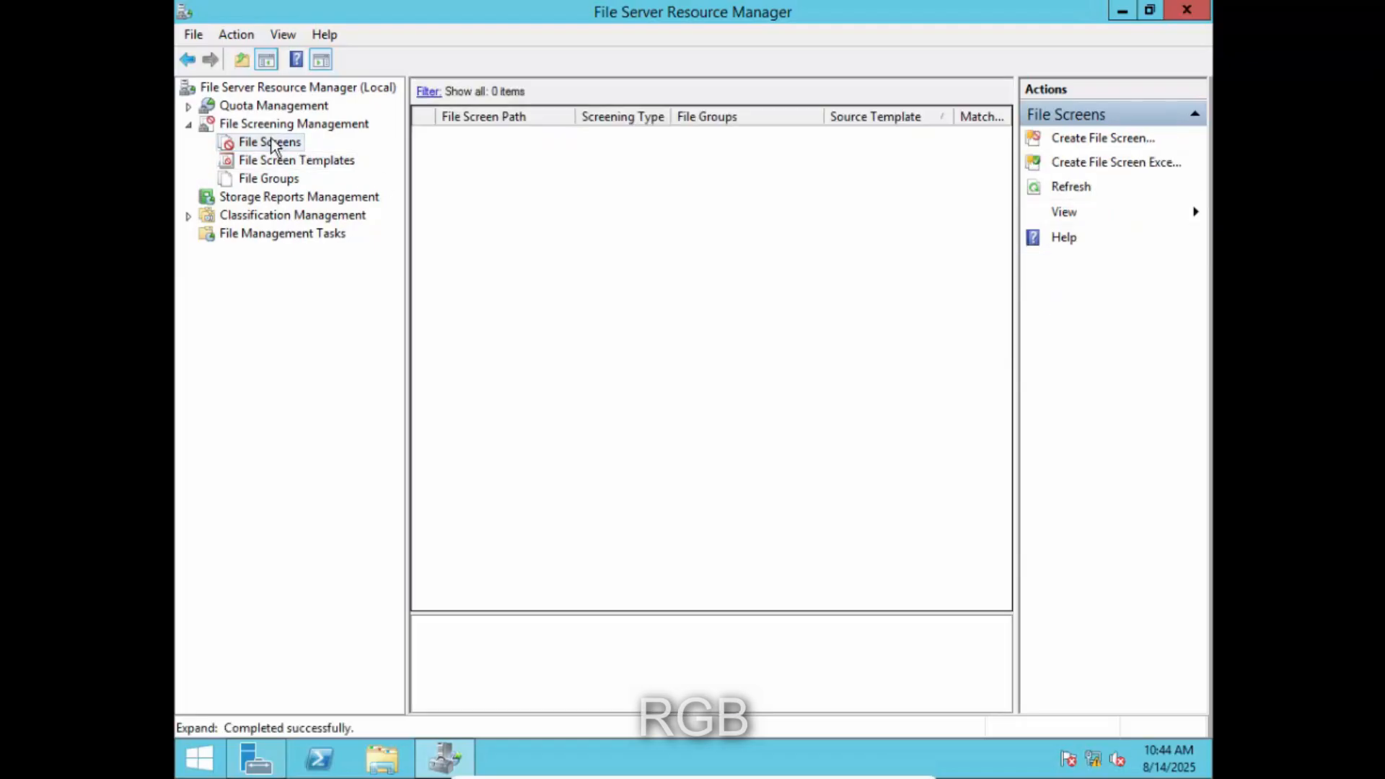
right_click(271, 142)
click(366, 151)
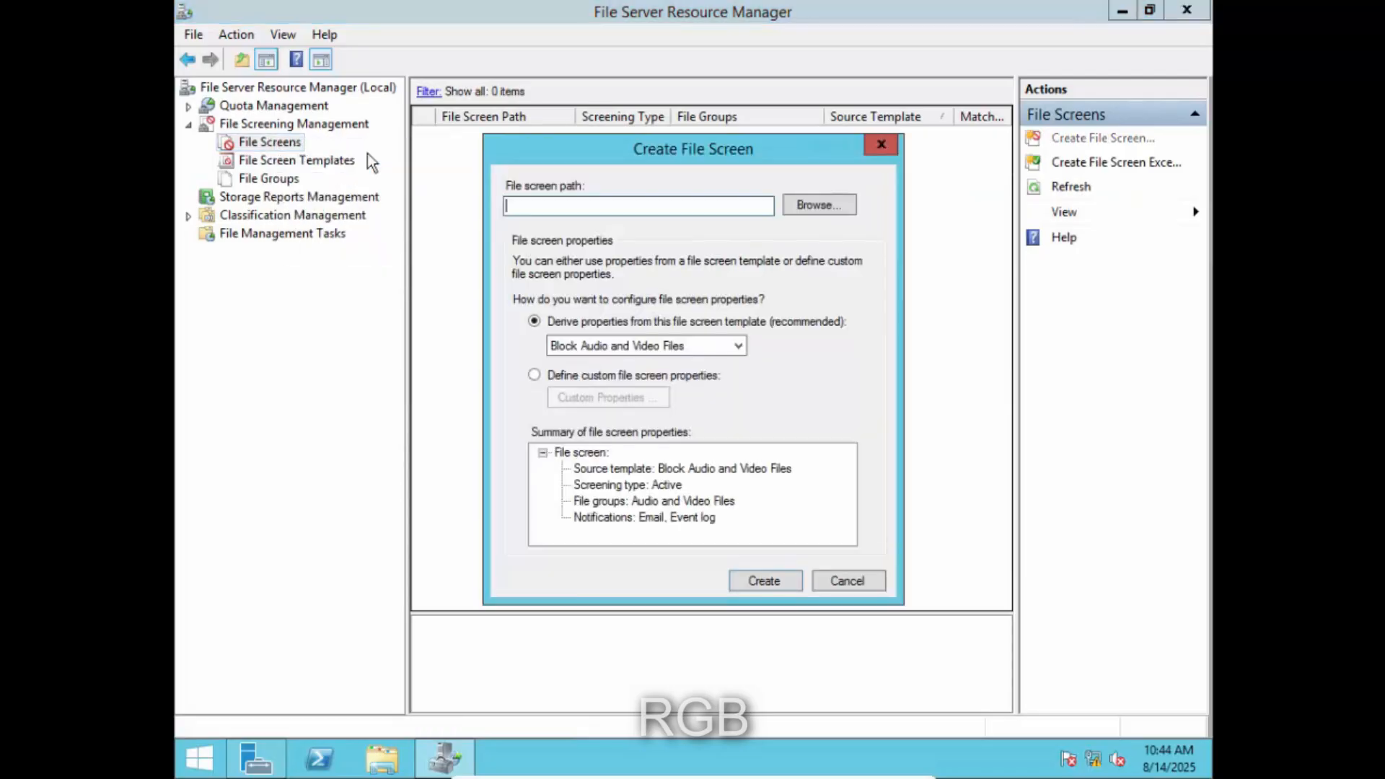
click(806, 218)
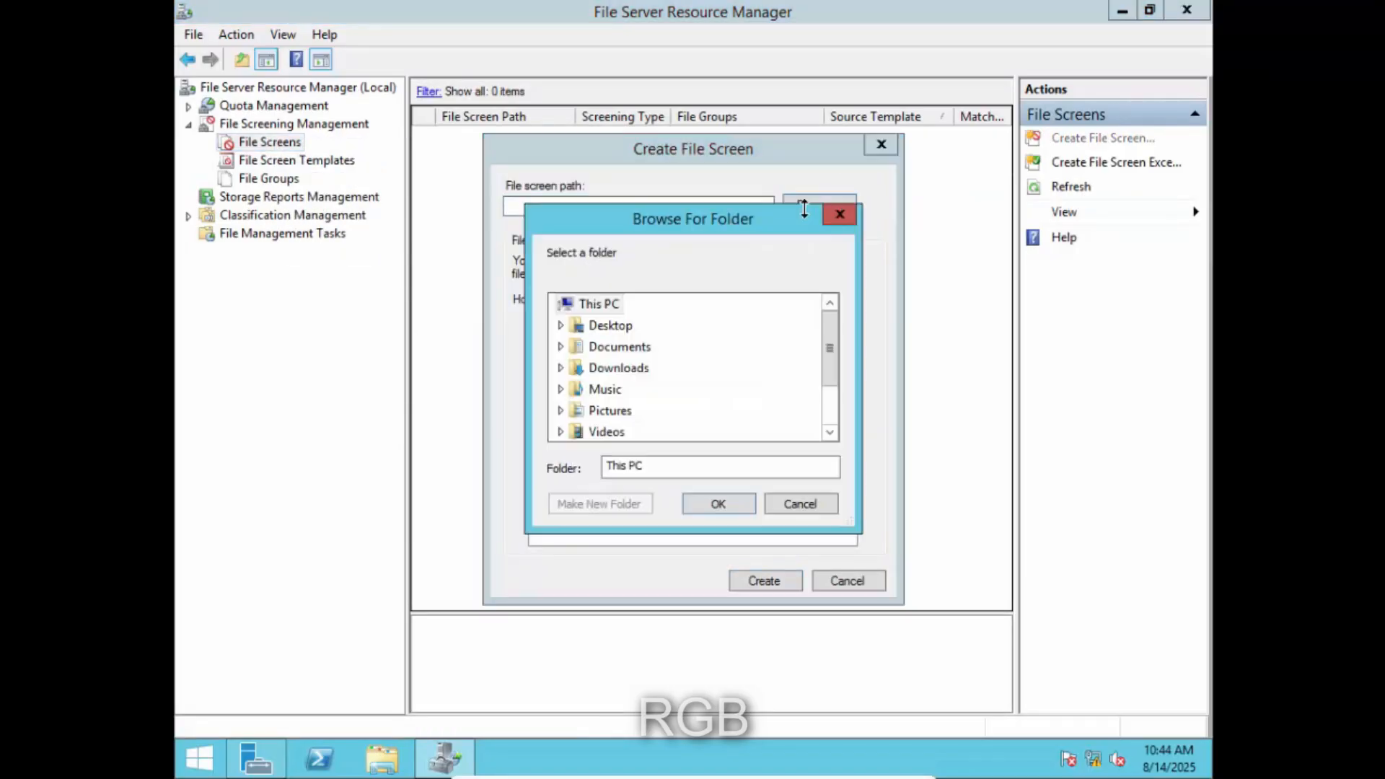
drag(834, 353, 831, 402)
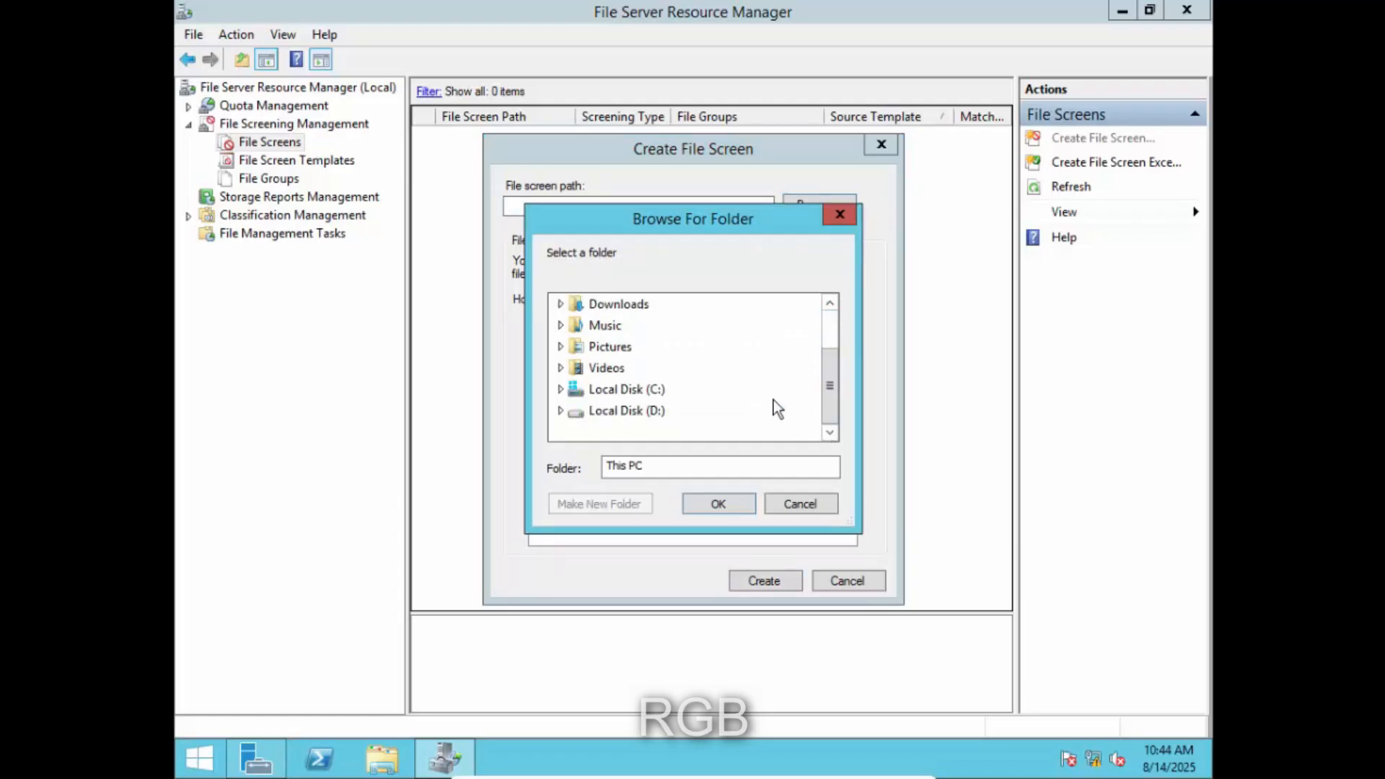
click(561, 389)
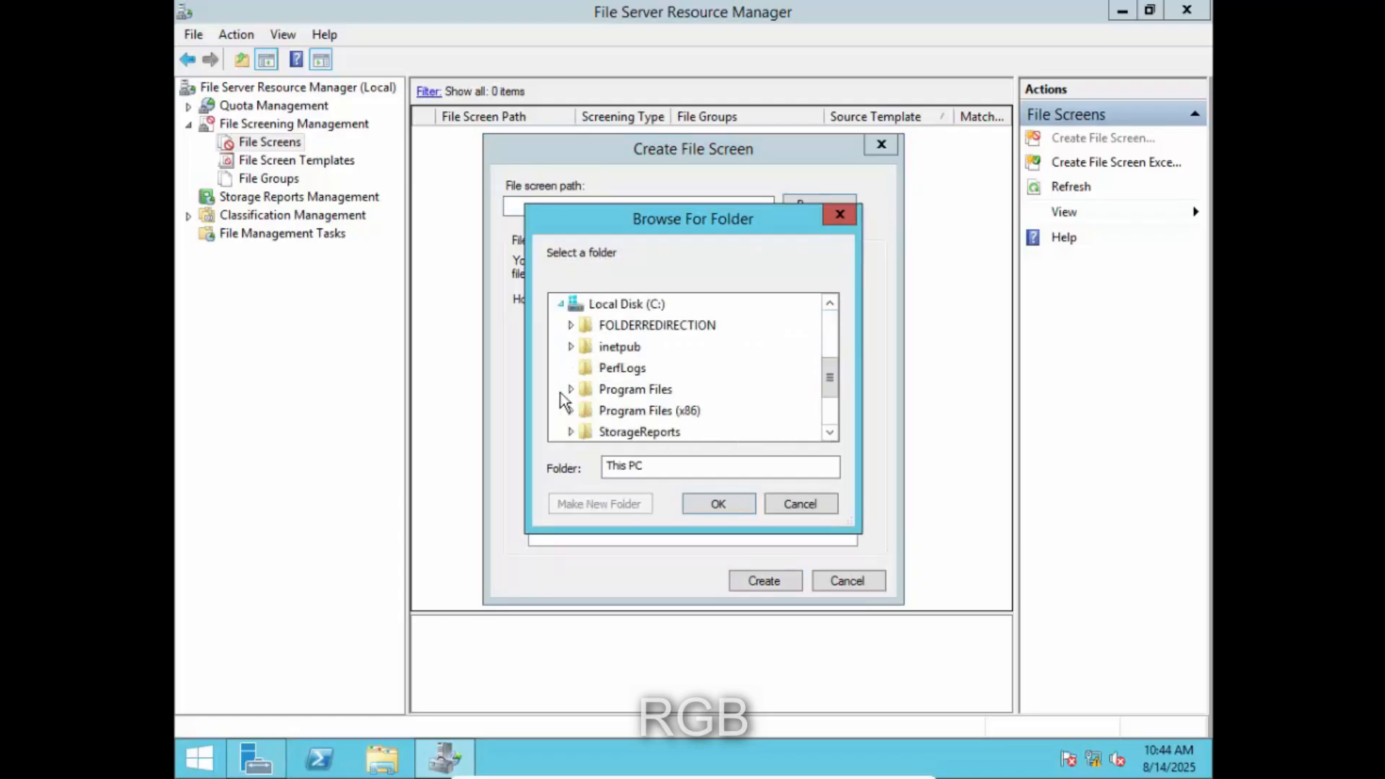
click(569, 329)
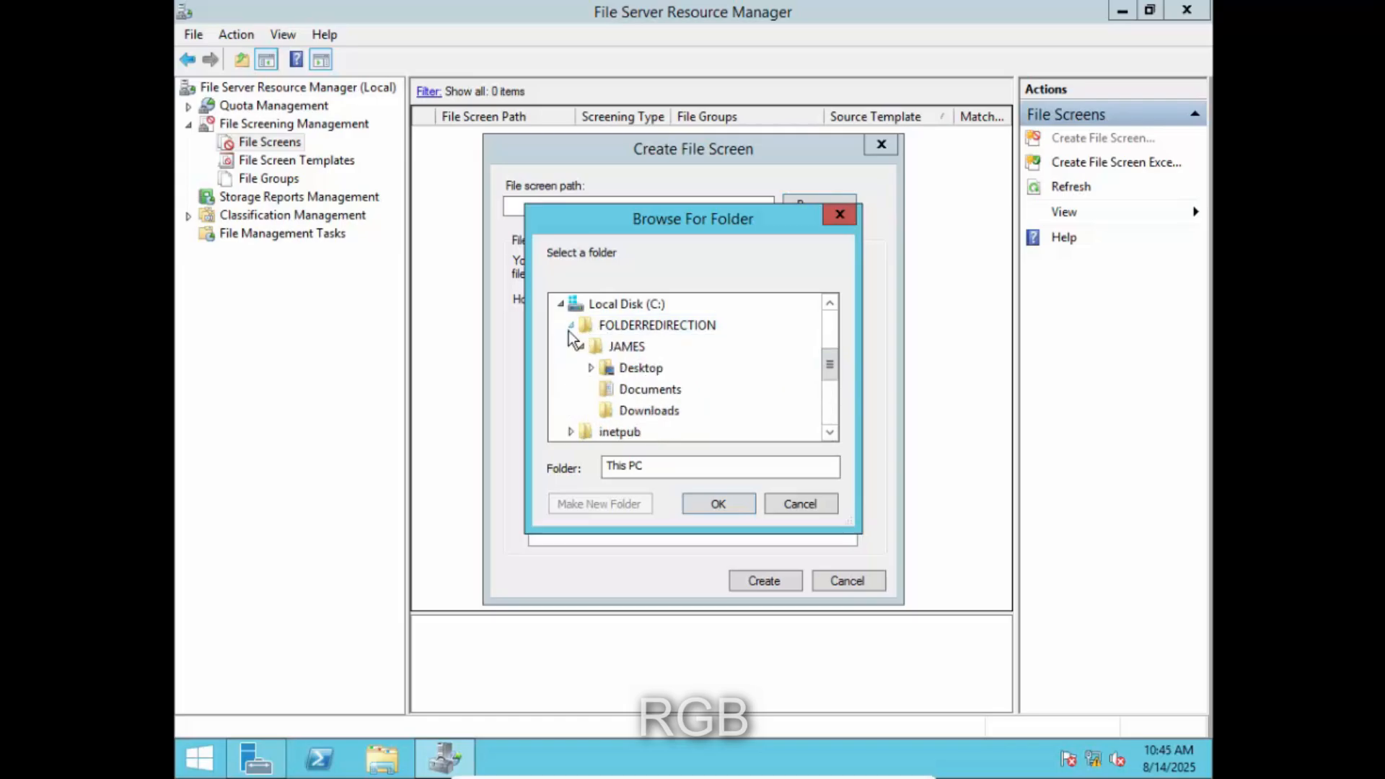
click(635, 349)
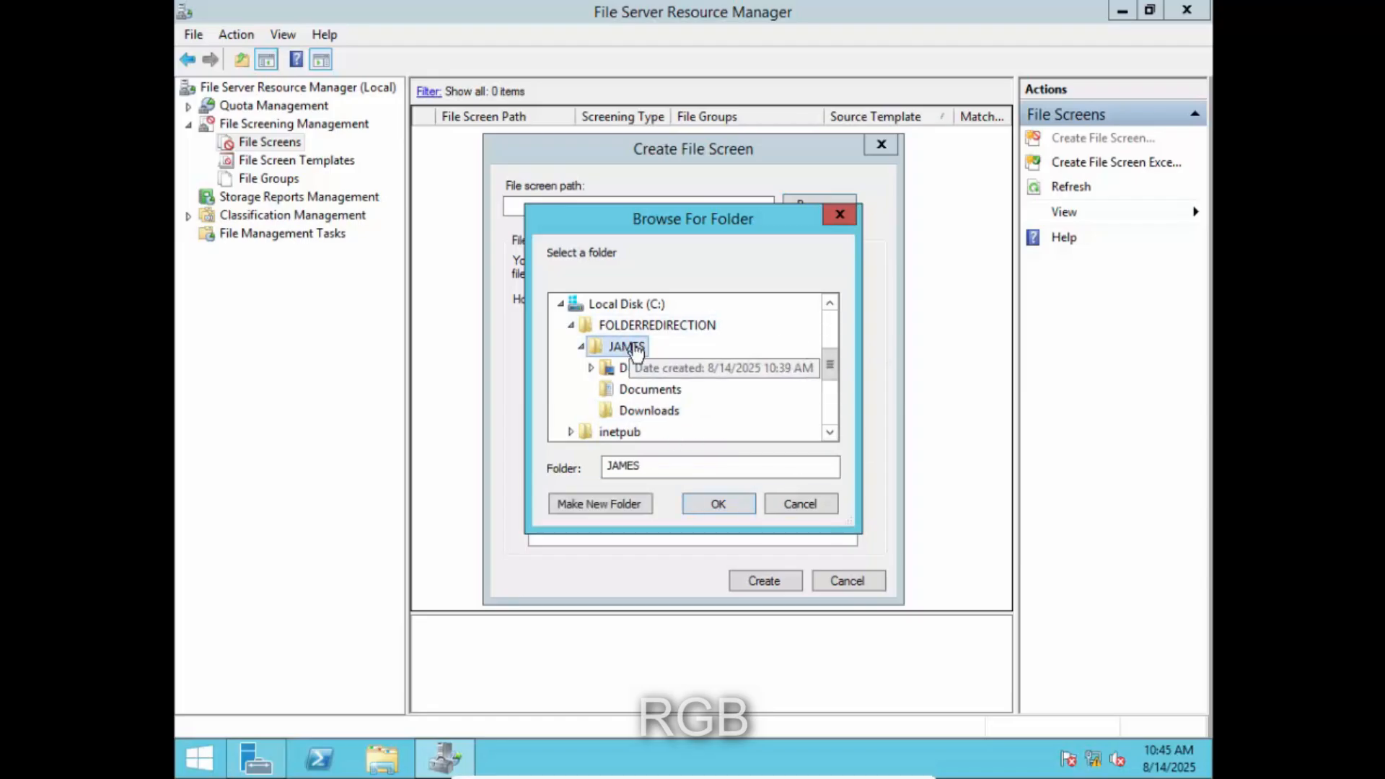
click(718, 504)
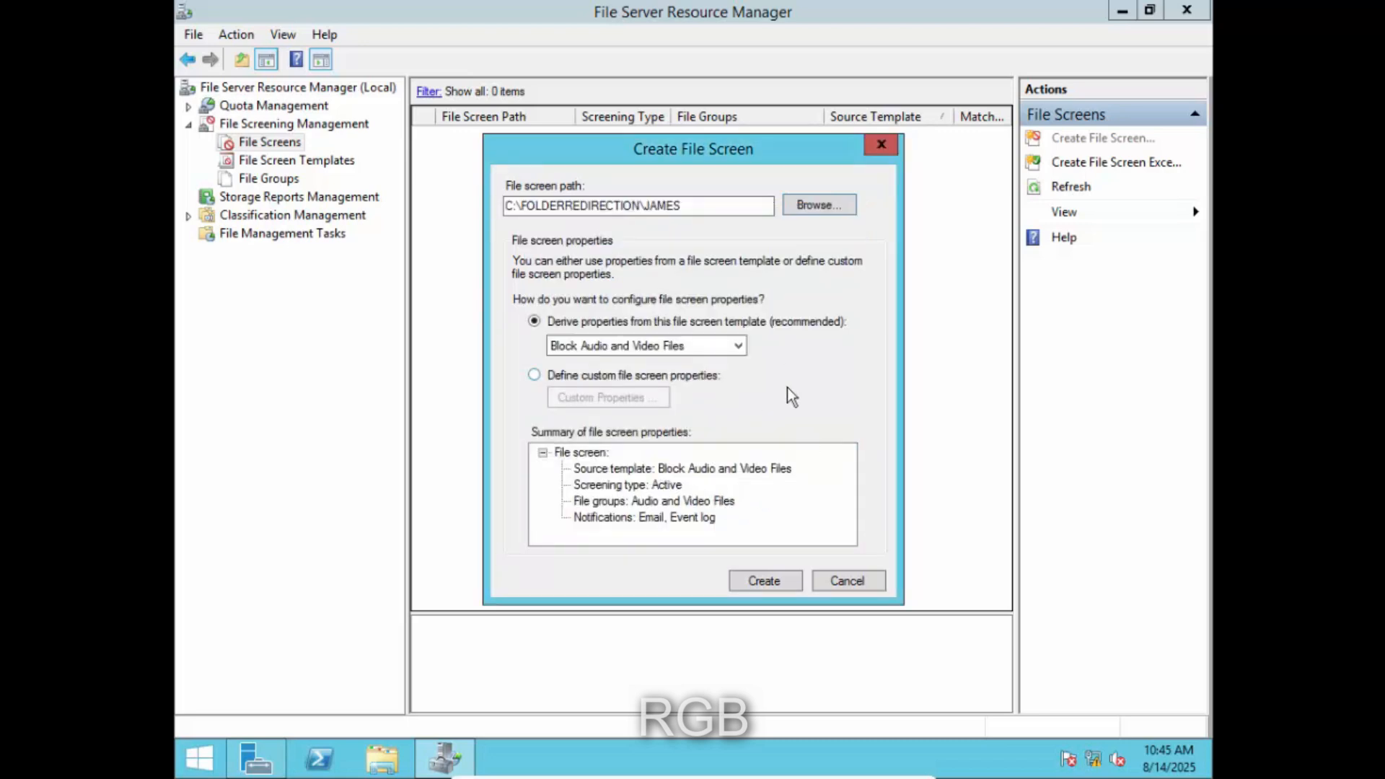
- Base the file screen on the 'file resource' template, create it, and check its path
click(735, 347)
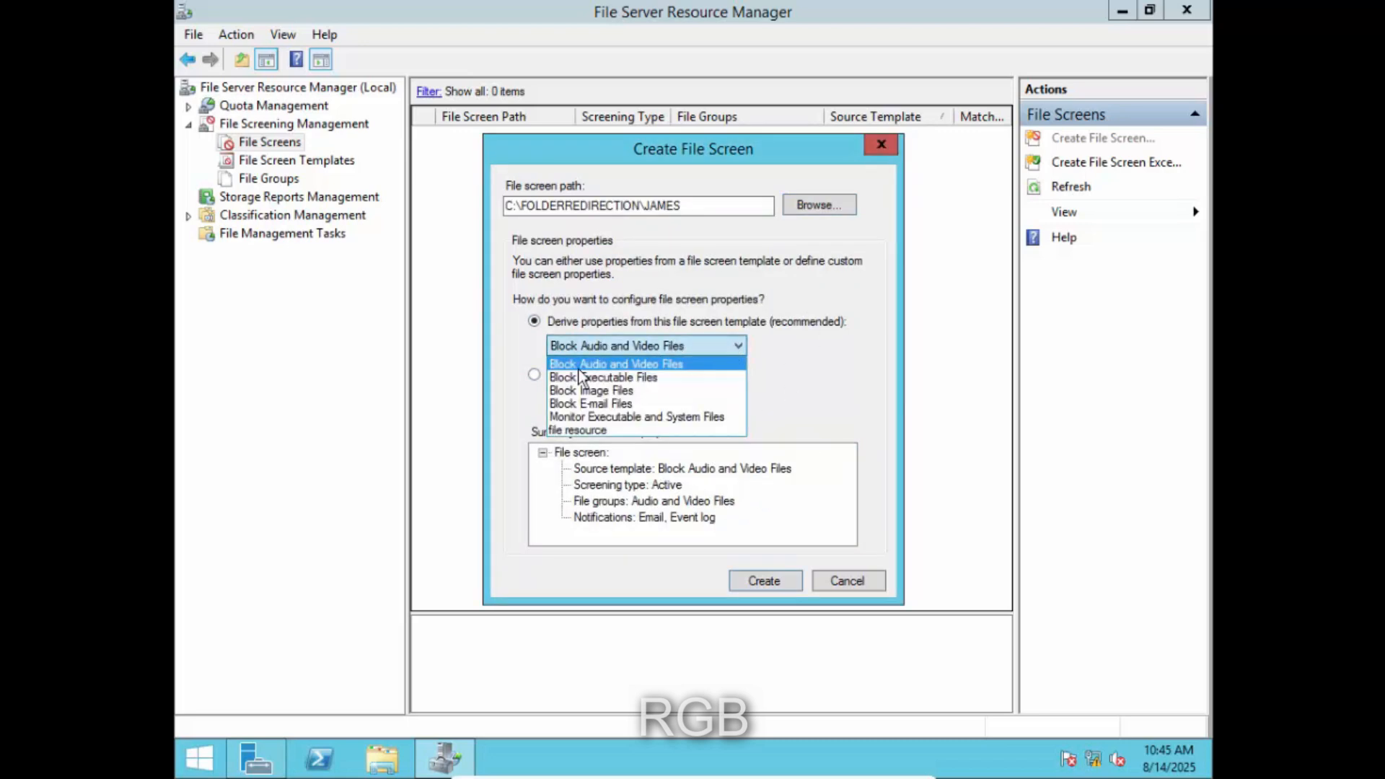
click(574, 432)
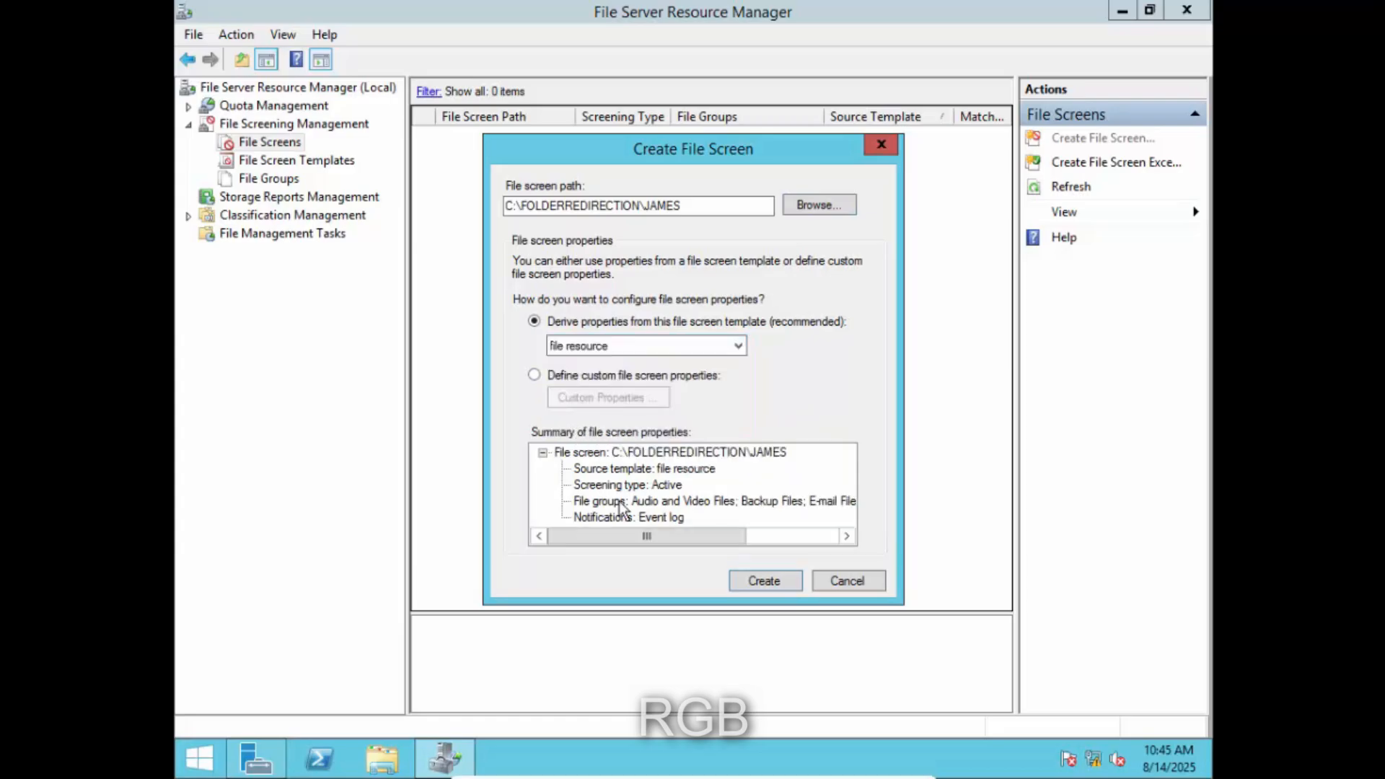
click(761, 581)
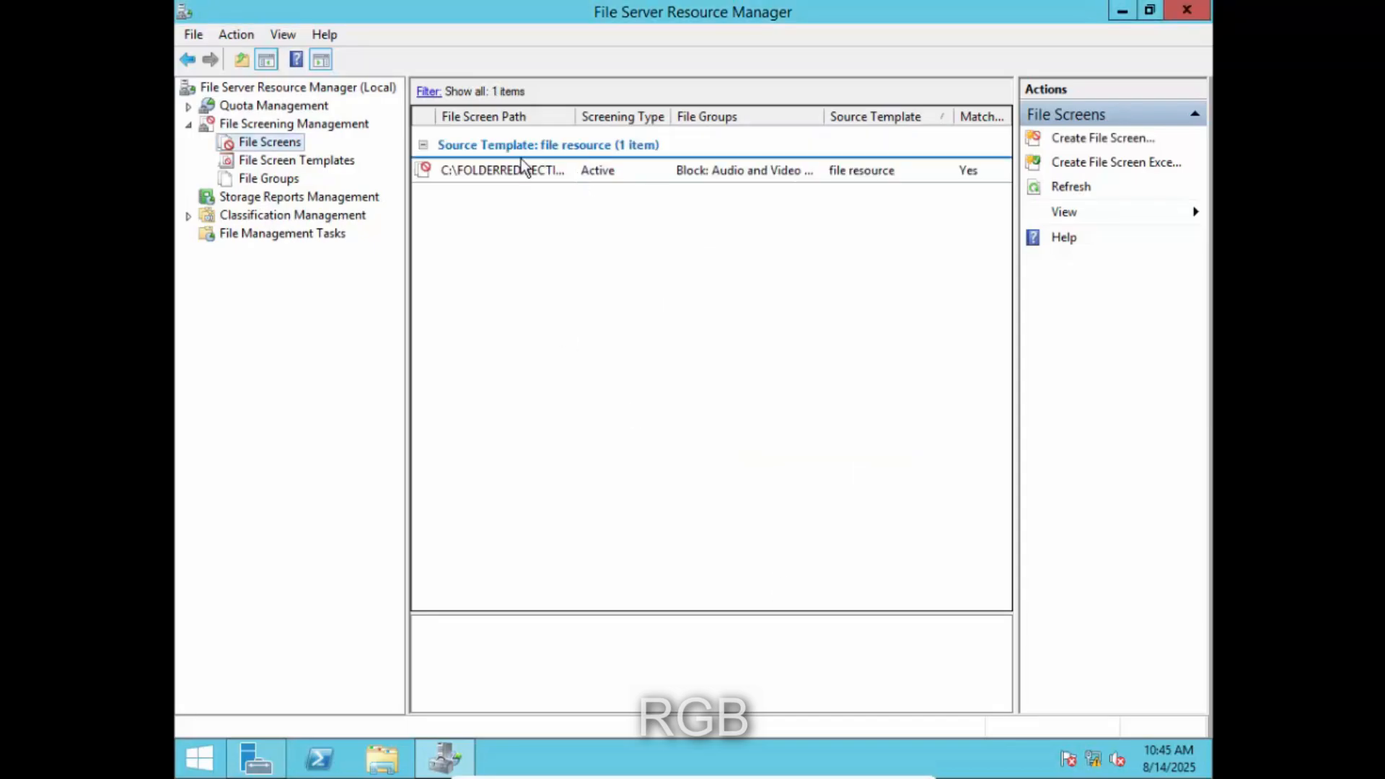
click(624, 173)
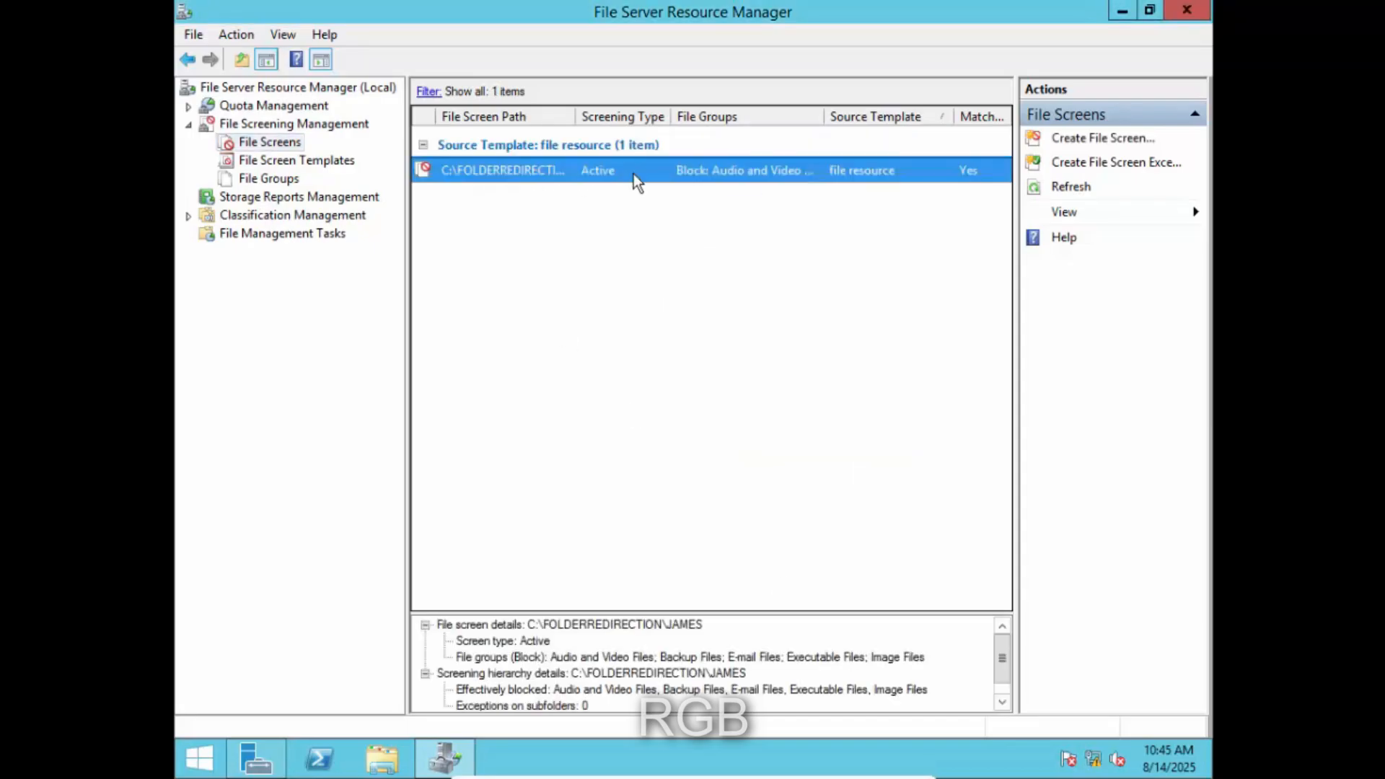
drag(670, 118, 802, 138)
click(671, 259)
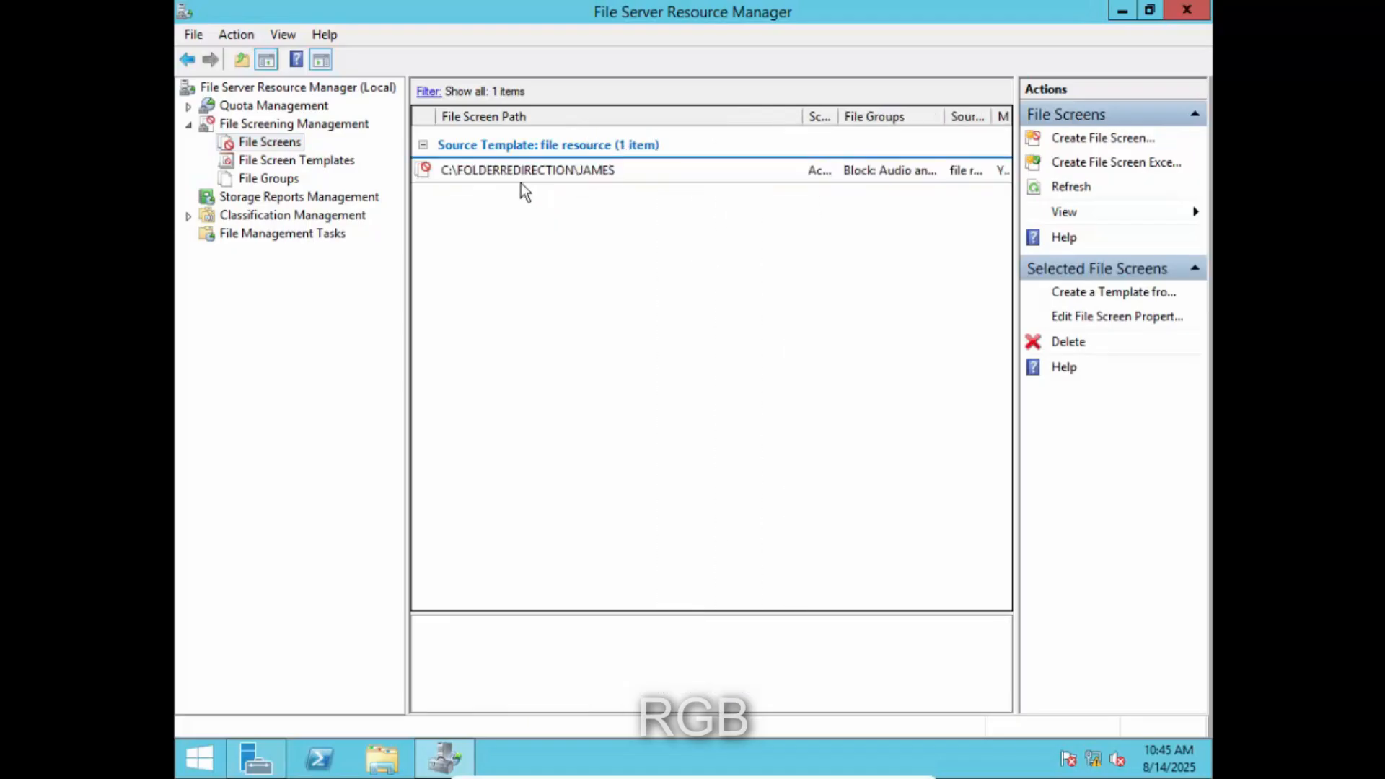
click(453, 172)
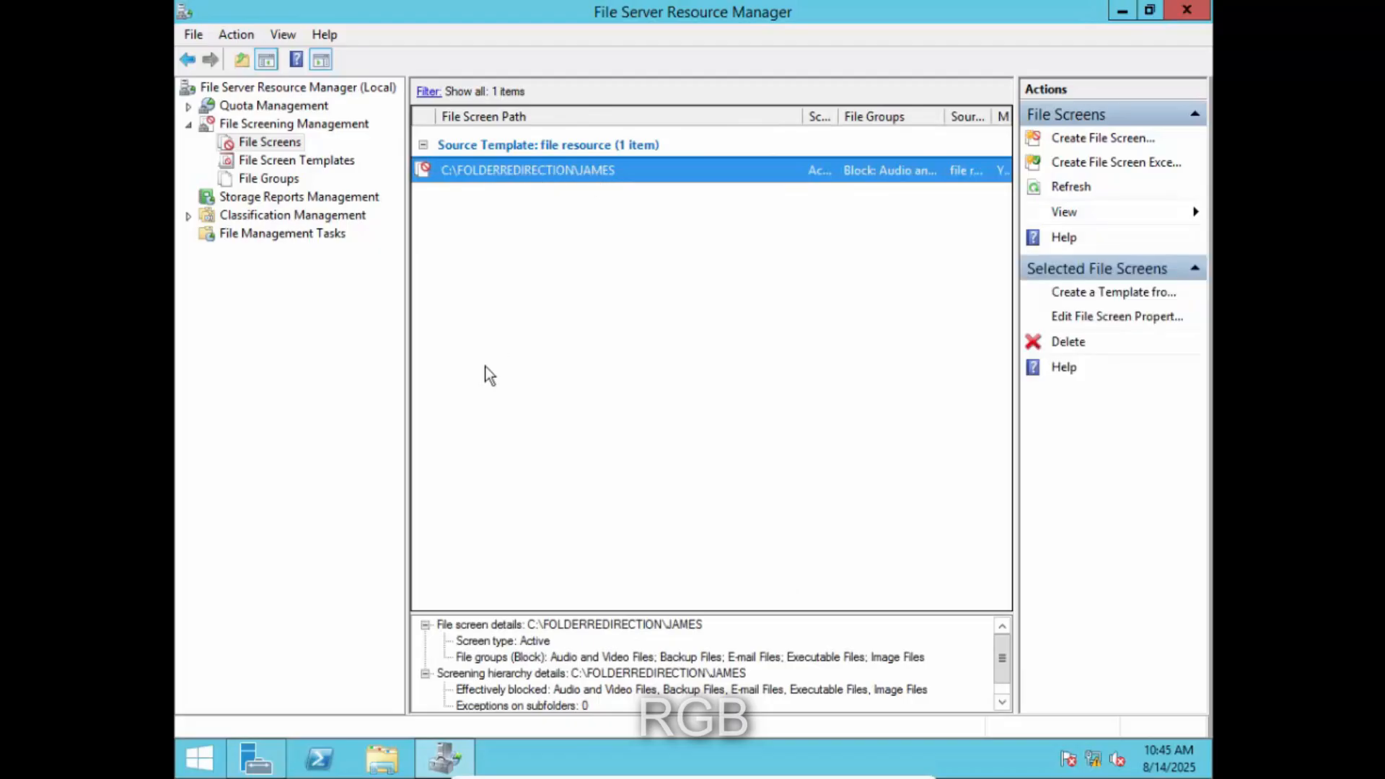
key(super+r)
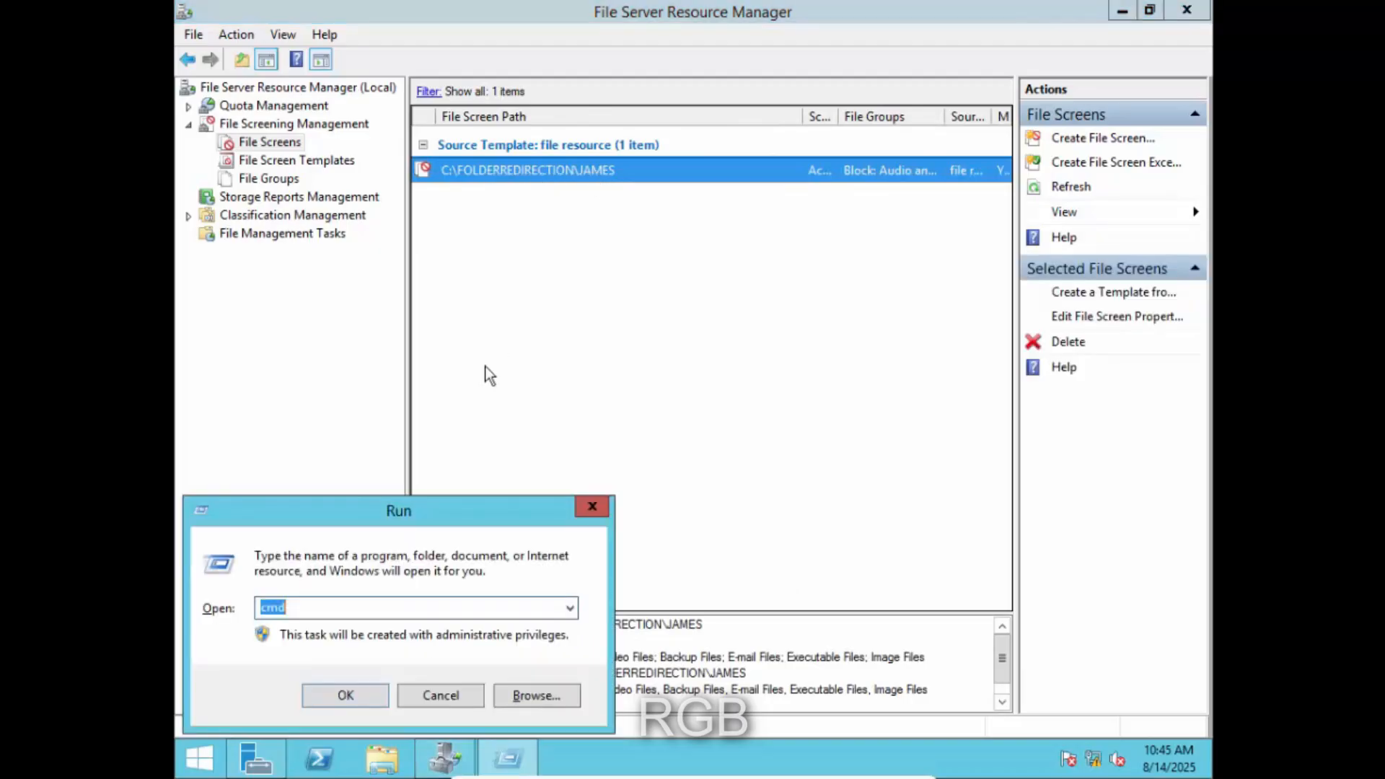
- Run gpupdate in the server's administrator Command Prompt until both policy updates succeed
click(347, 694)
text(gpupdate)
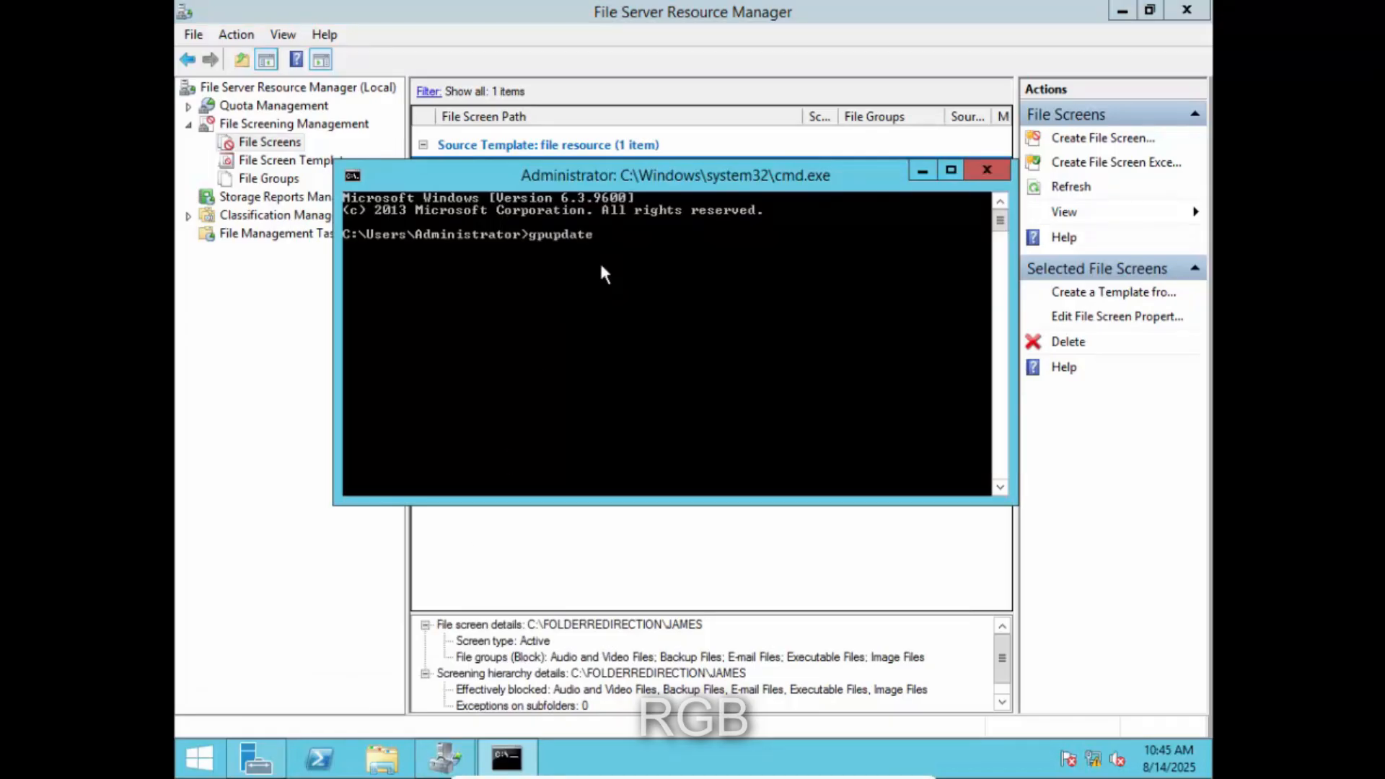
key(Return)
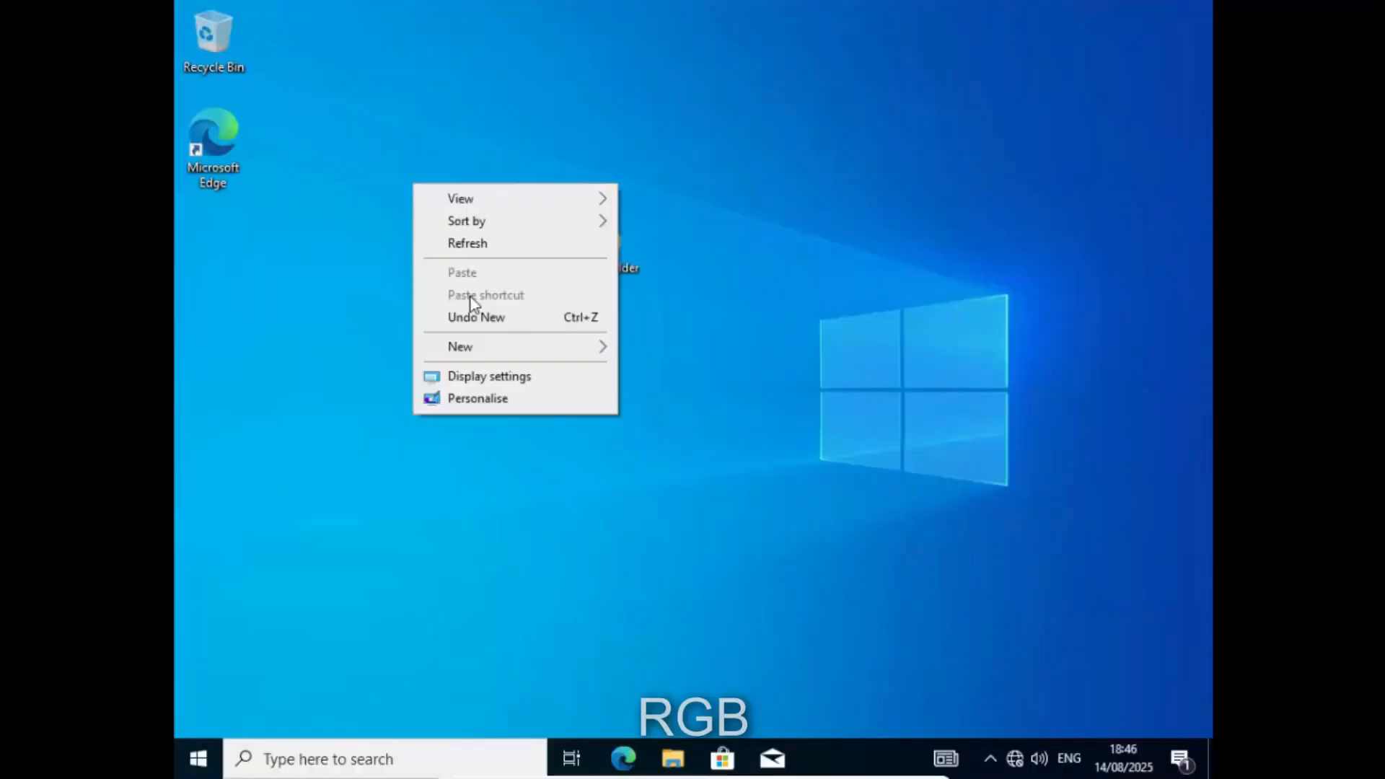
mouse_move(500, 348)
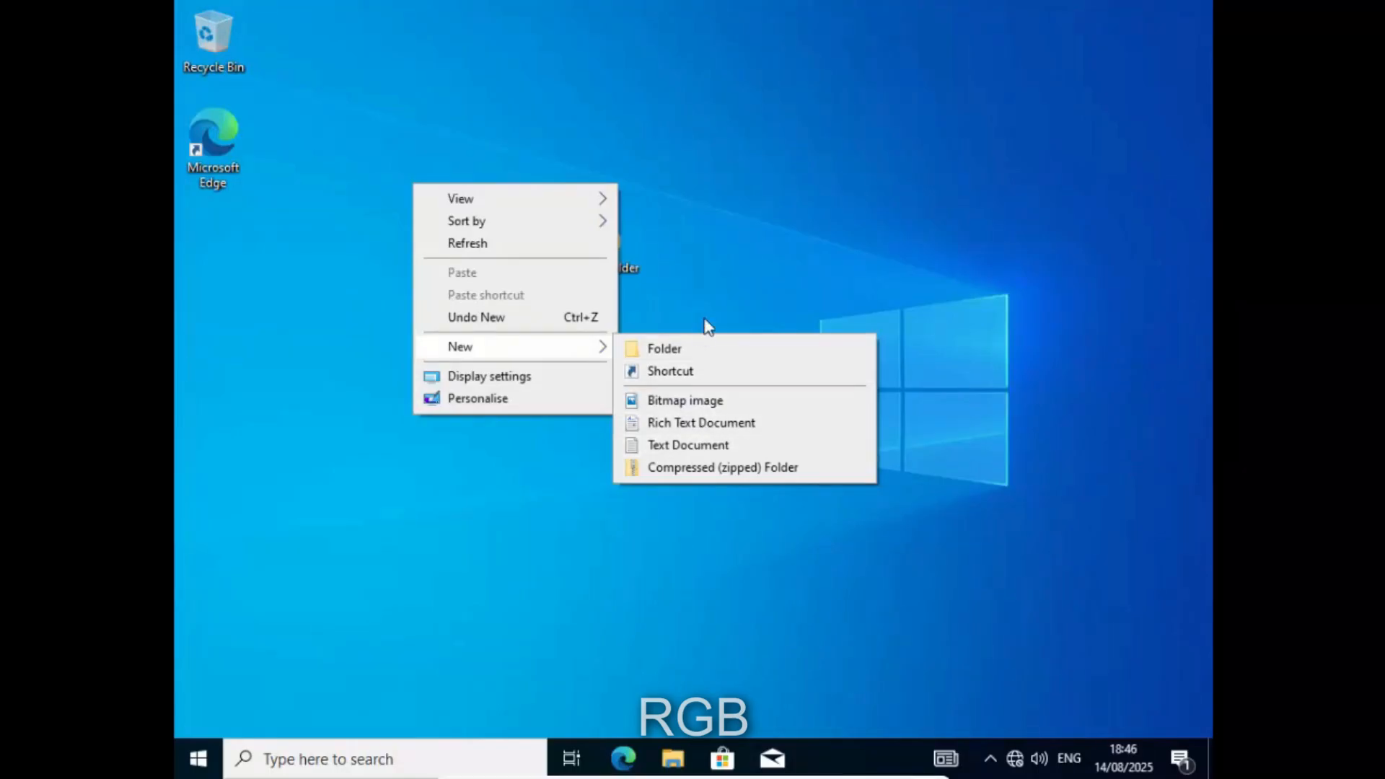
- Create a new text document on the desktop, open it in Notepad and type fdfdfdfd
click(682, 445)
key(Return)
double_click(455, 245)
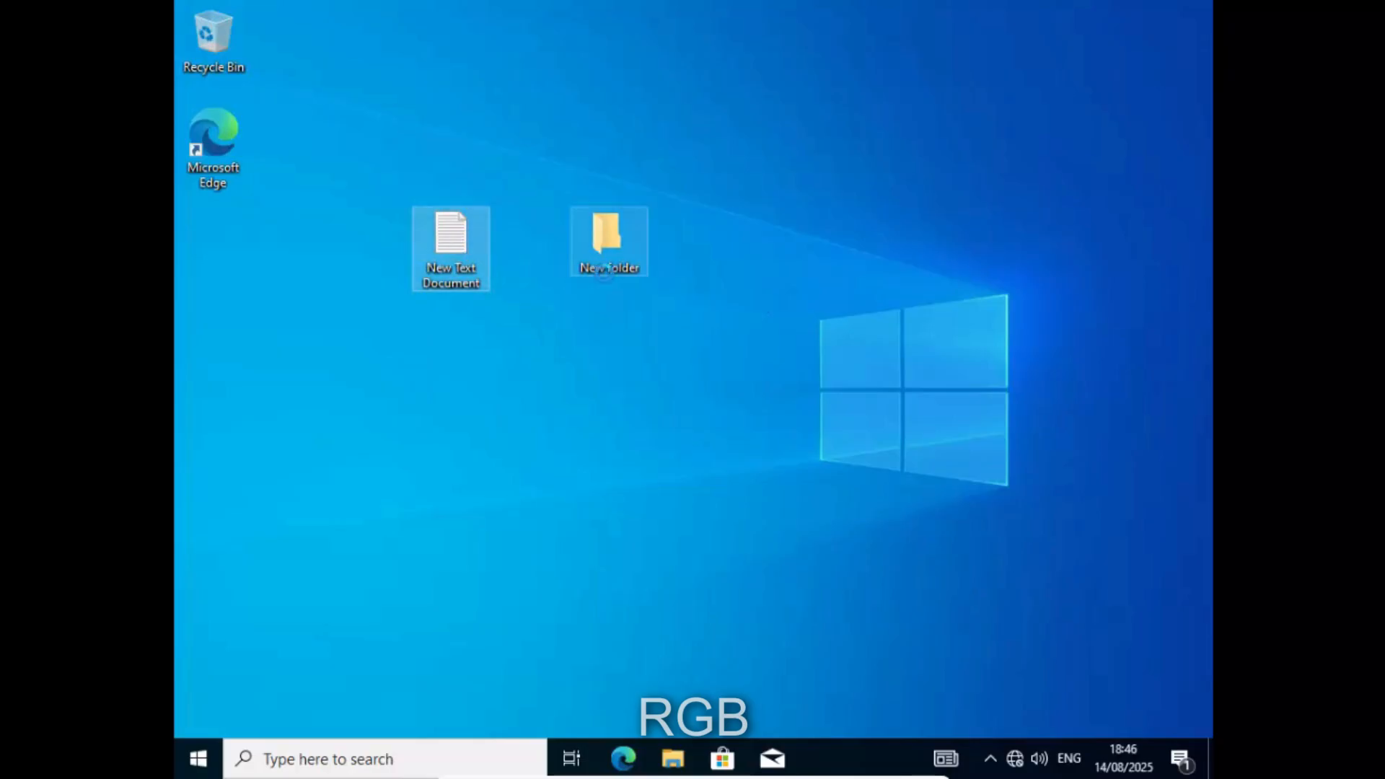
drag(455, 55, 773, 140)
text(fdfdfdfd)
- Try saving the note to the Desktop as fdf.mp3, accept the Music folder, then reopen Save As
click(543, 154)
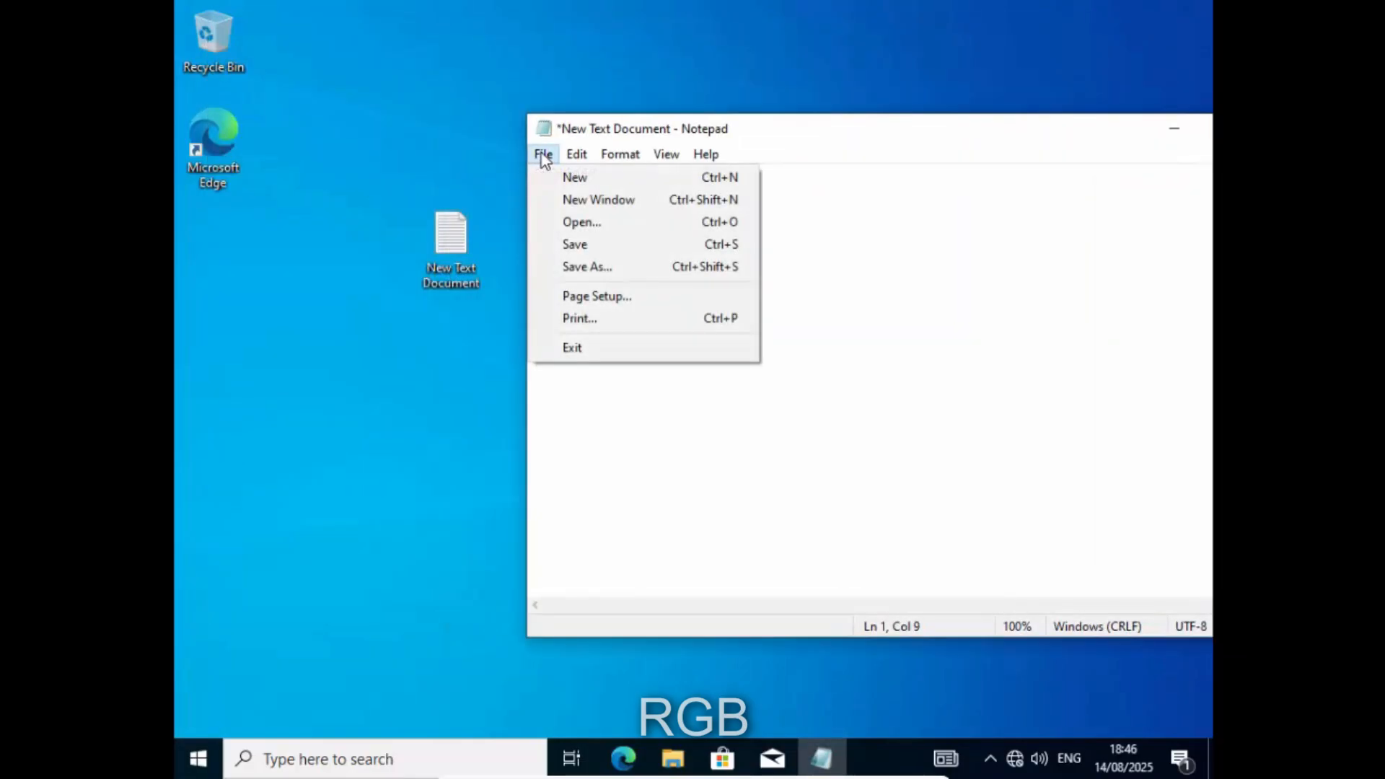
click(659, 269)
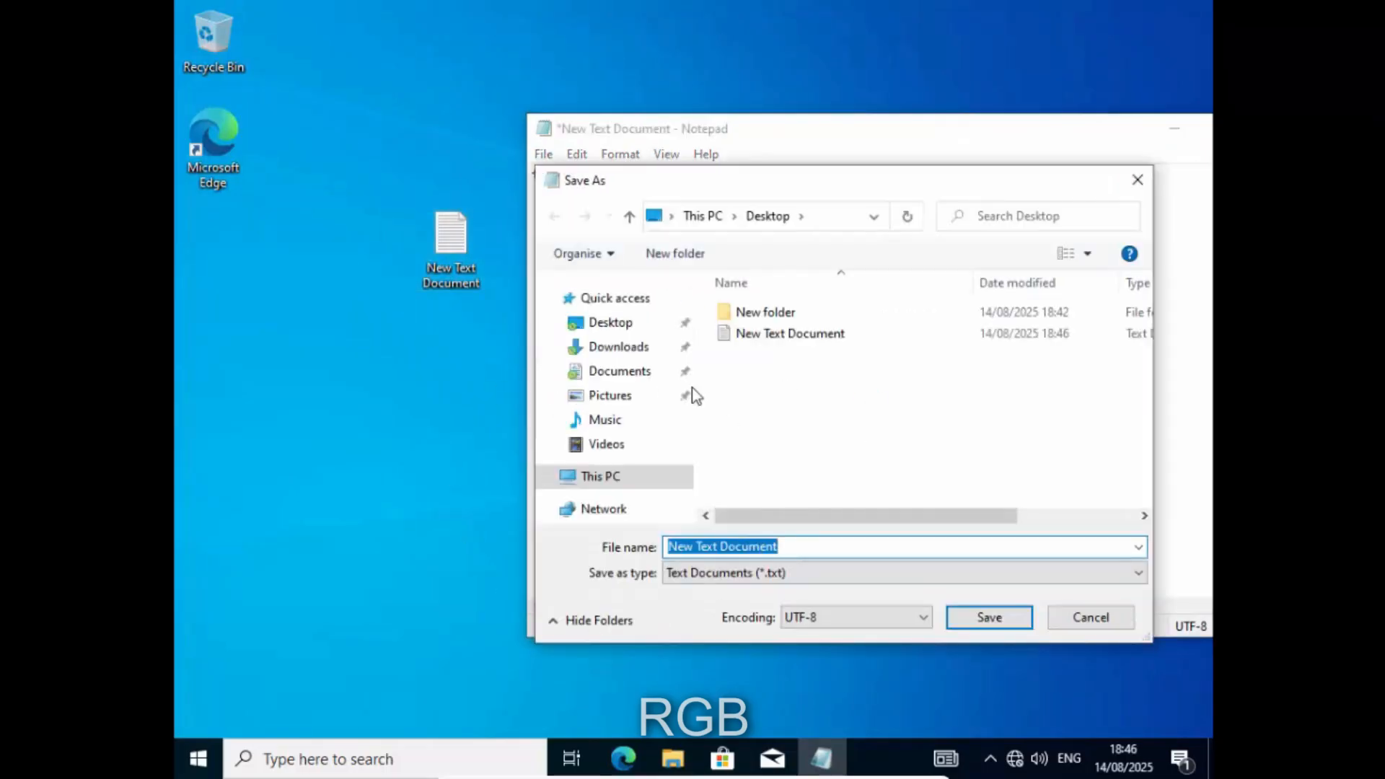
click(628, 326)
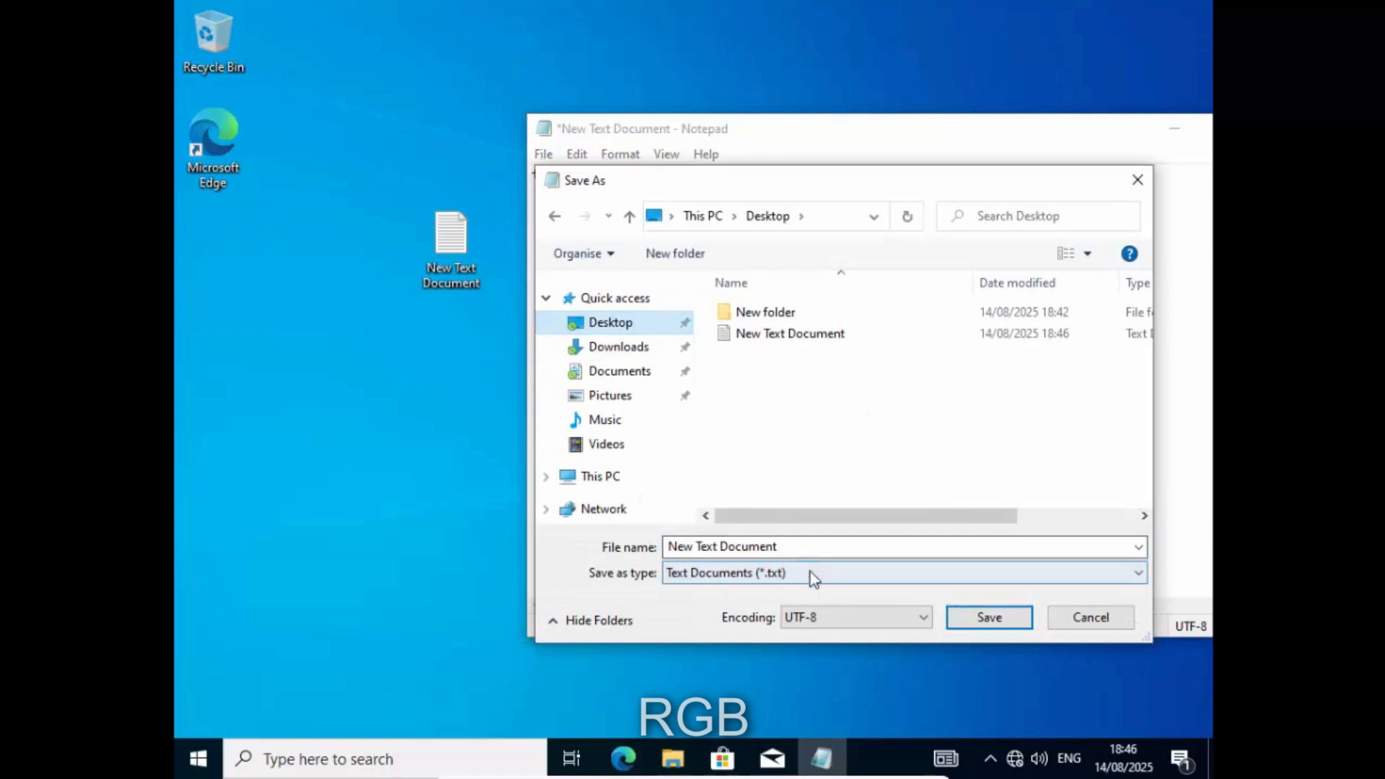
click(812, 547)
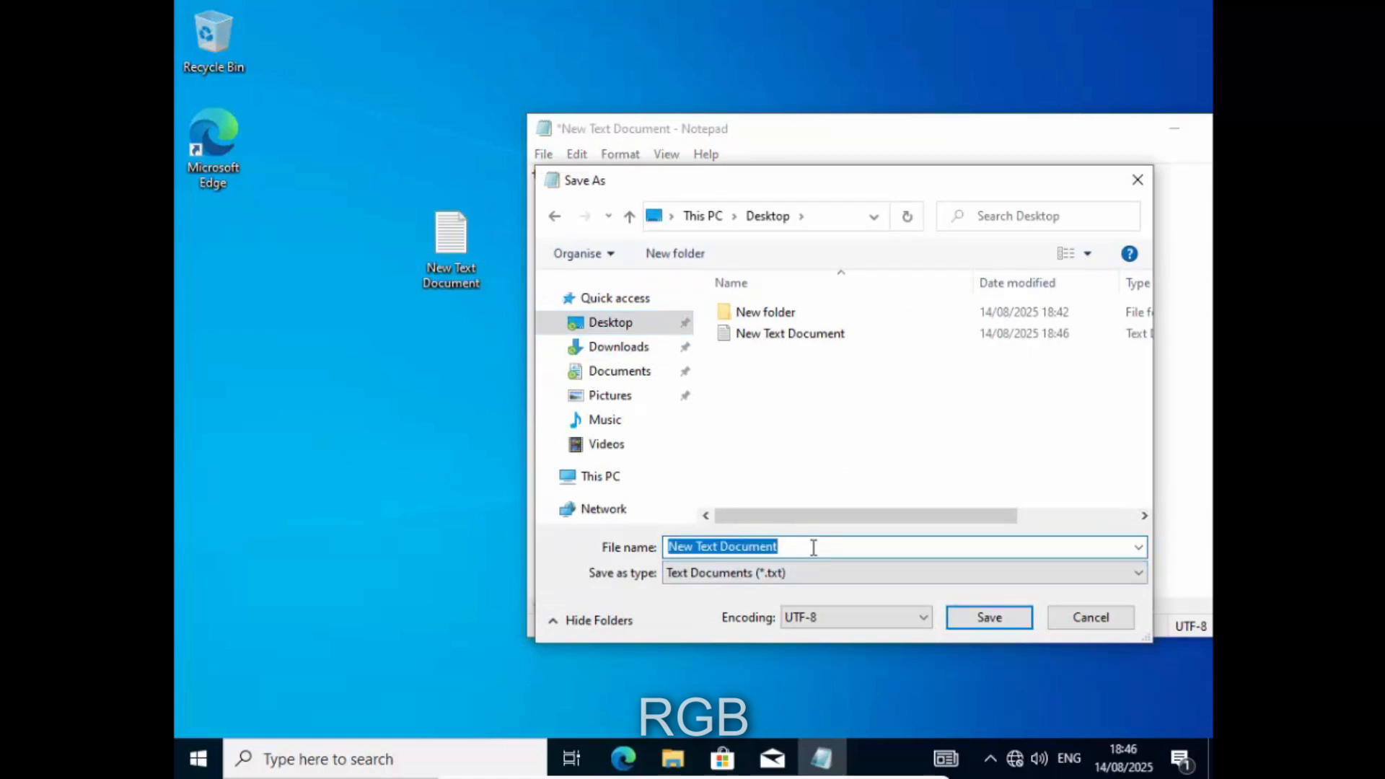
text(fdf.)
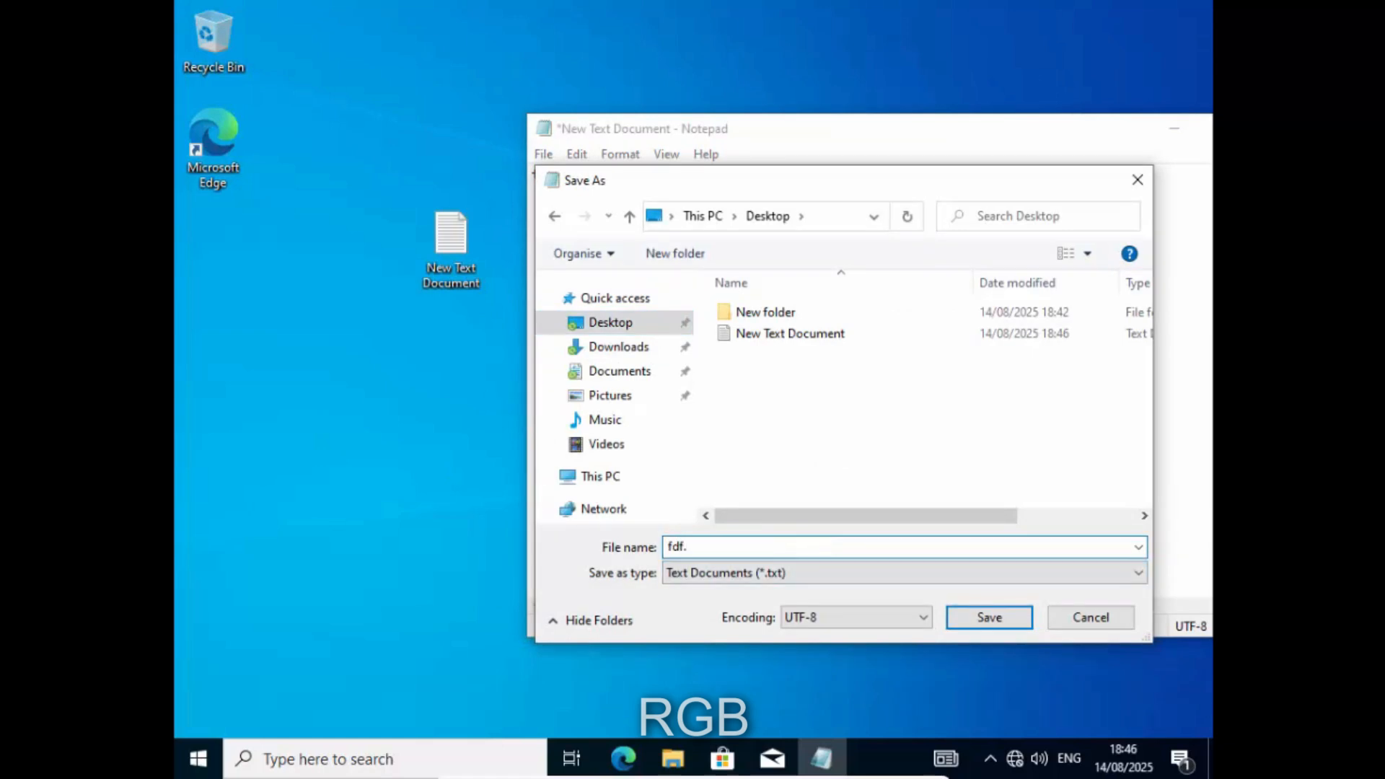
text(mp3)
click(988, 619)
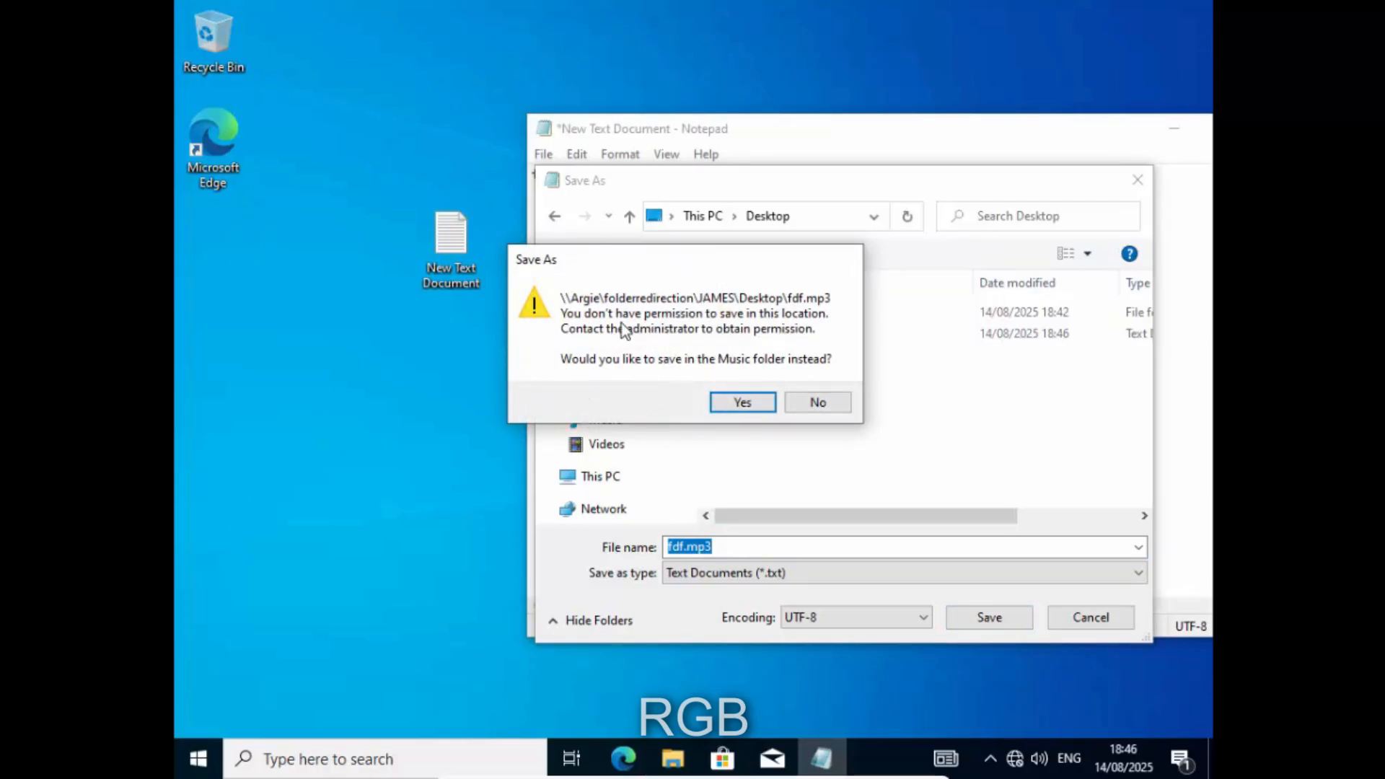
click(742, 401)
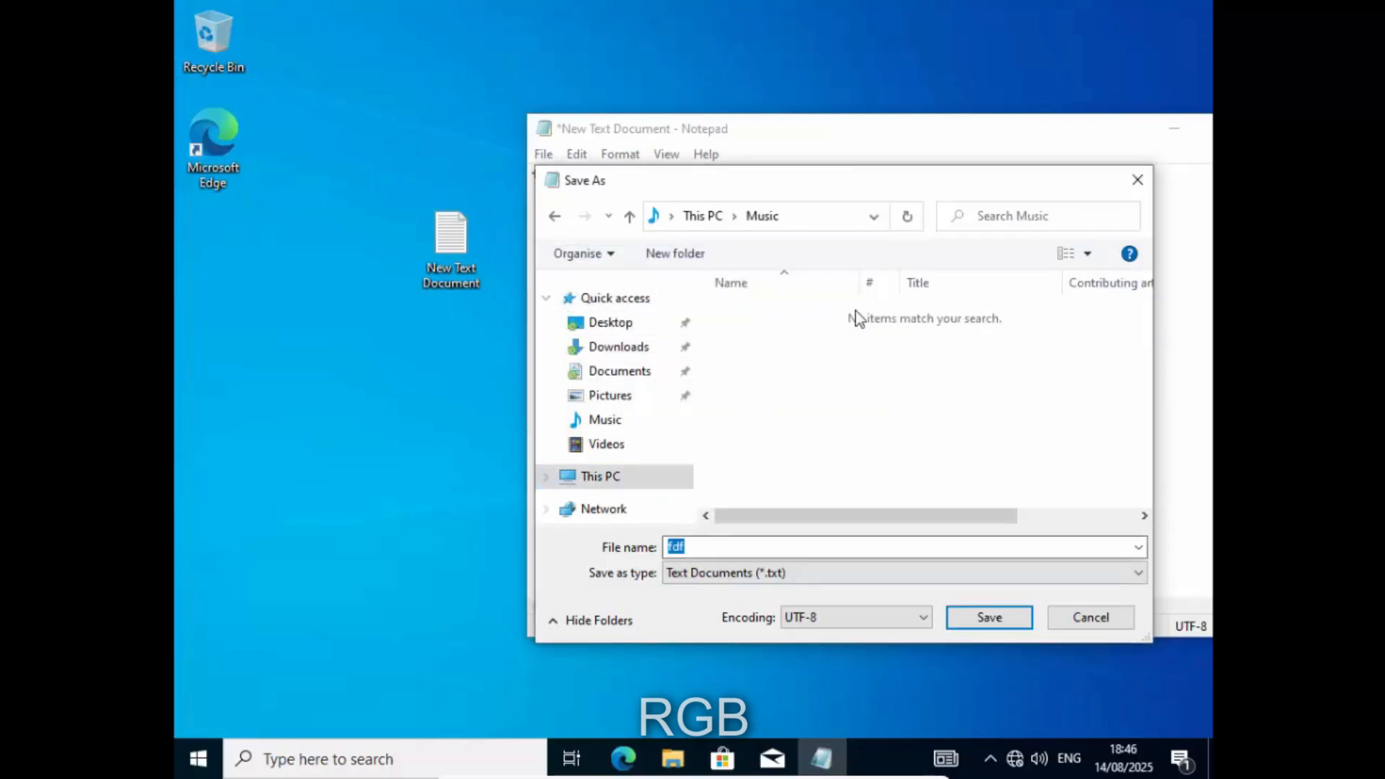
click(1091, 618)
click(544, 159)
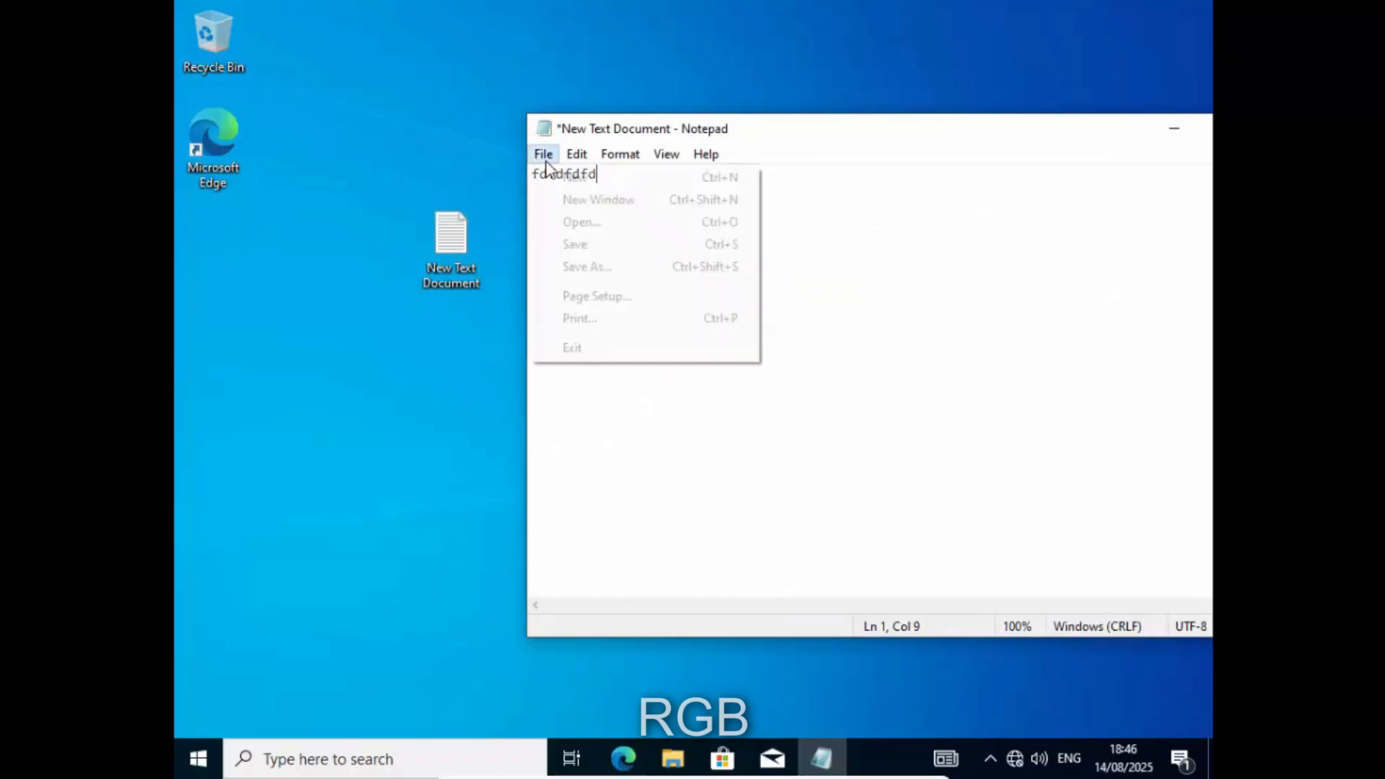
click(621, 269)
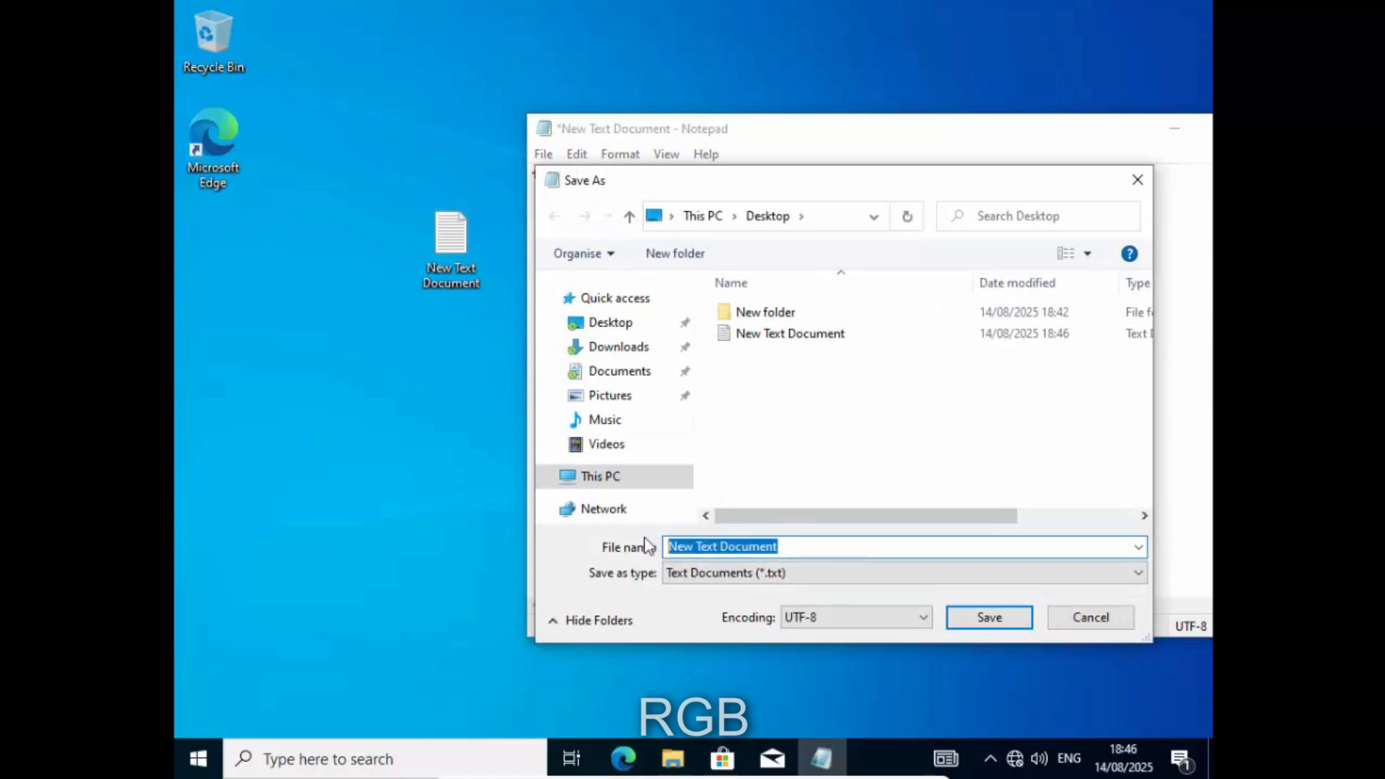
- Try saving the note as fdf.mp4 and fdf.jpeg, declining the Videos and Pictures folders
text(fdf.mp4)
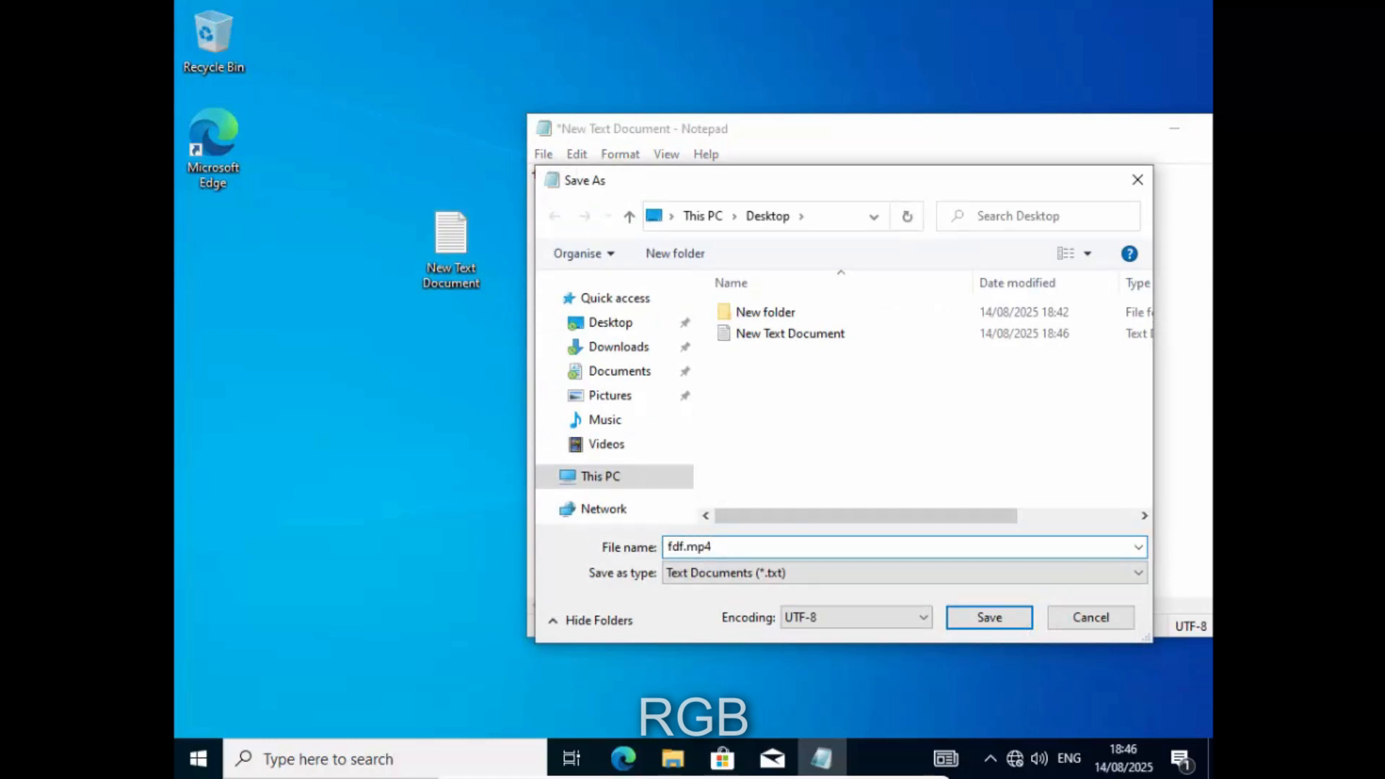
click(987, 619)
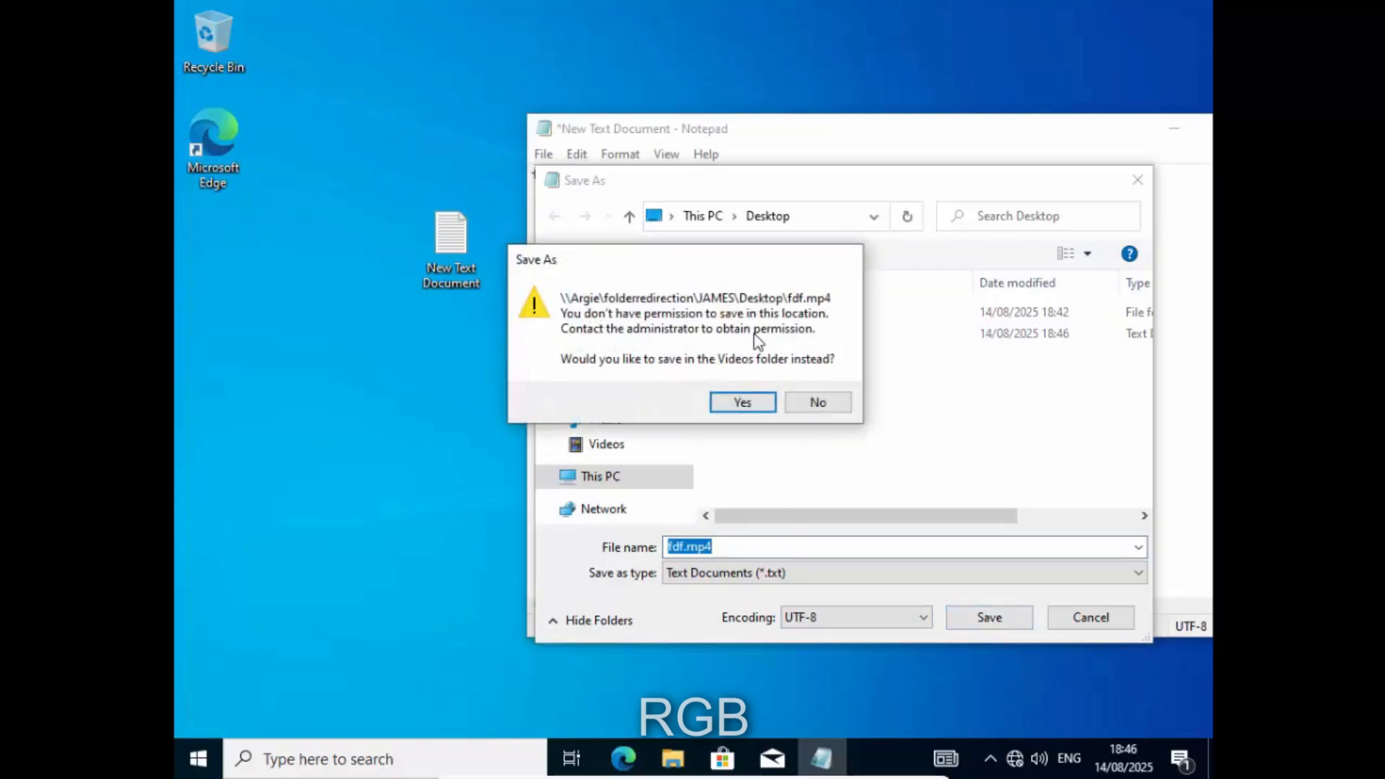
click(809, 402)
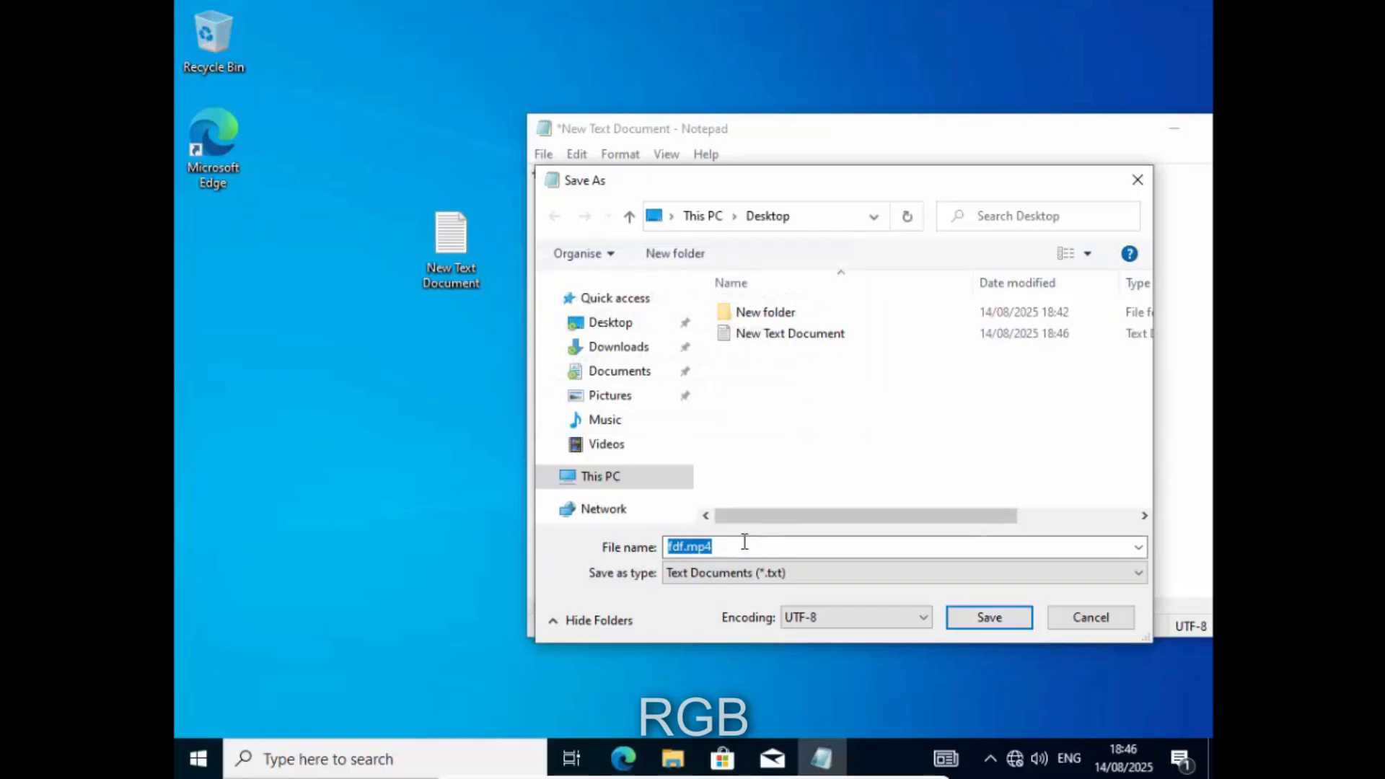
click(772, 546)
key(BackSpace)
key(BackSpace)
key(BackSpace)
text(g)
key(BackSpace)
text(jpeg)
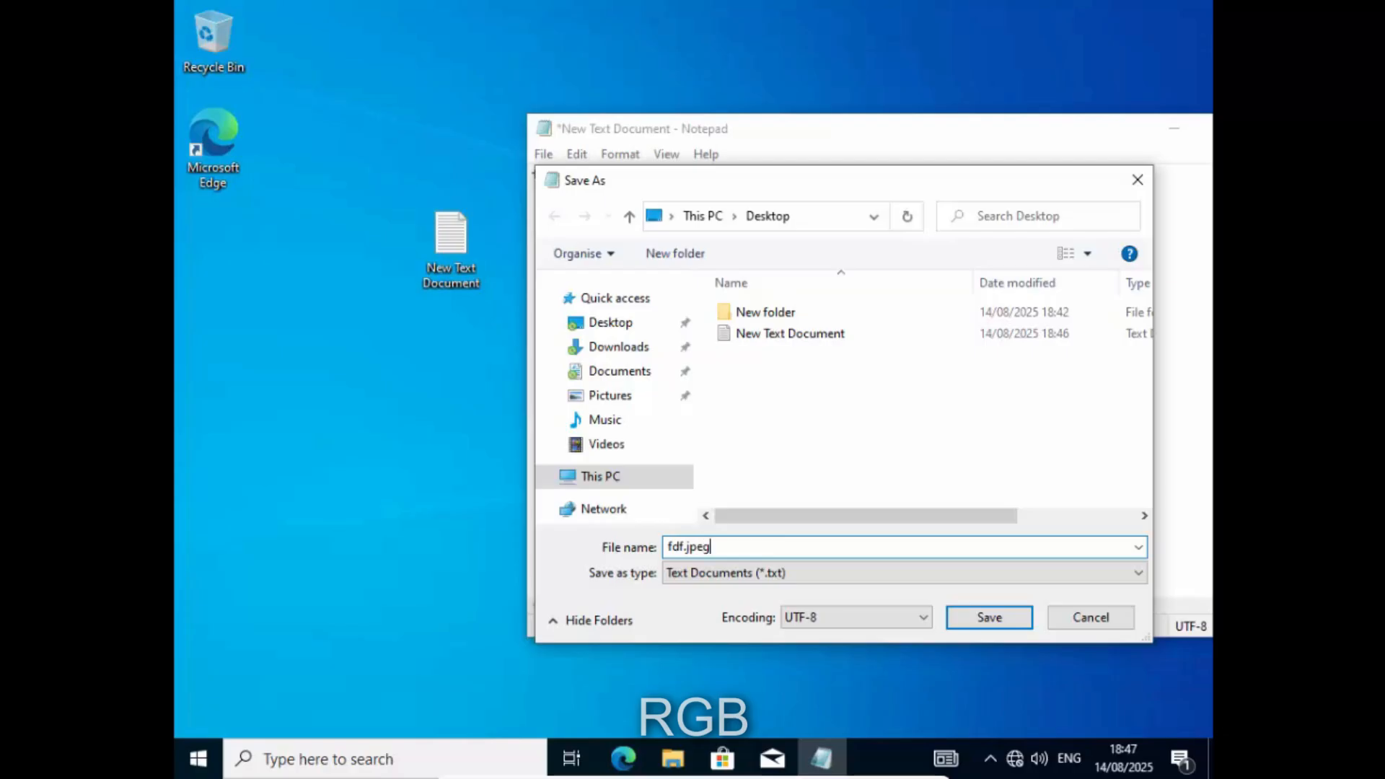
click(621, 325)
click(1007, 615)
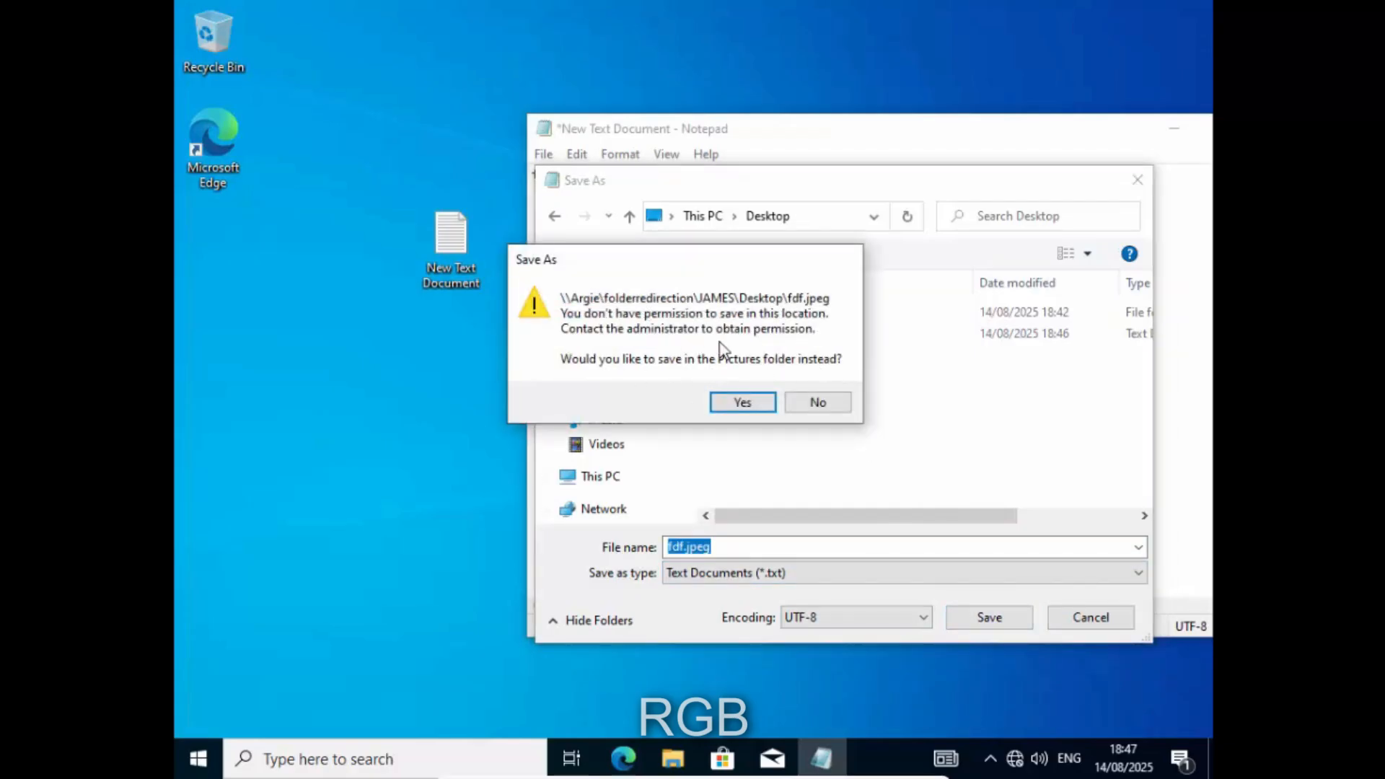
click(817, 402)
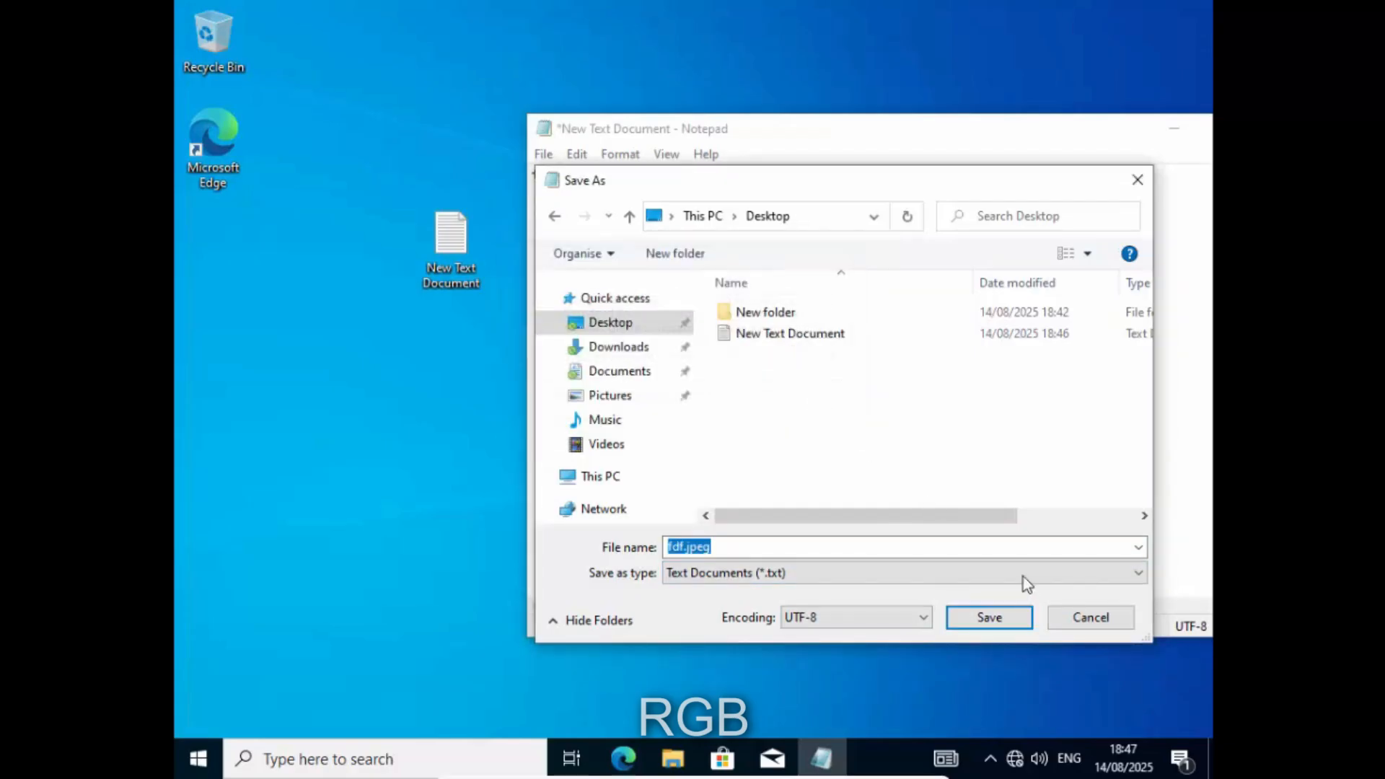
- Cancel Save As and close Notepad without saving
click(1075, 618)
drag(977, 124, 614, 115)
click(920, 130)
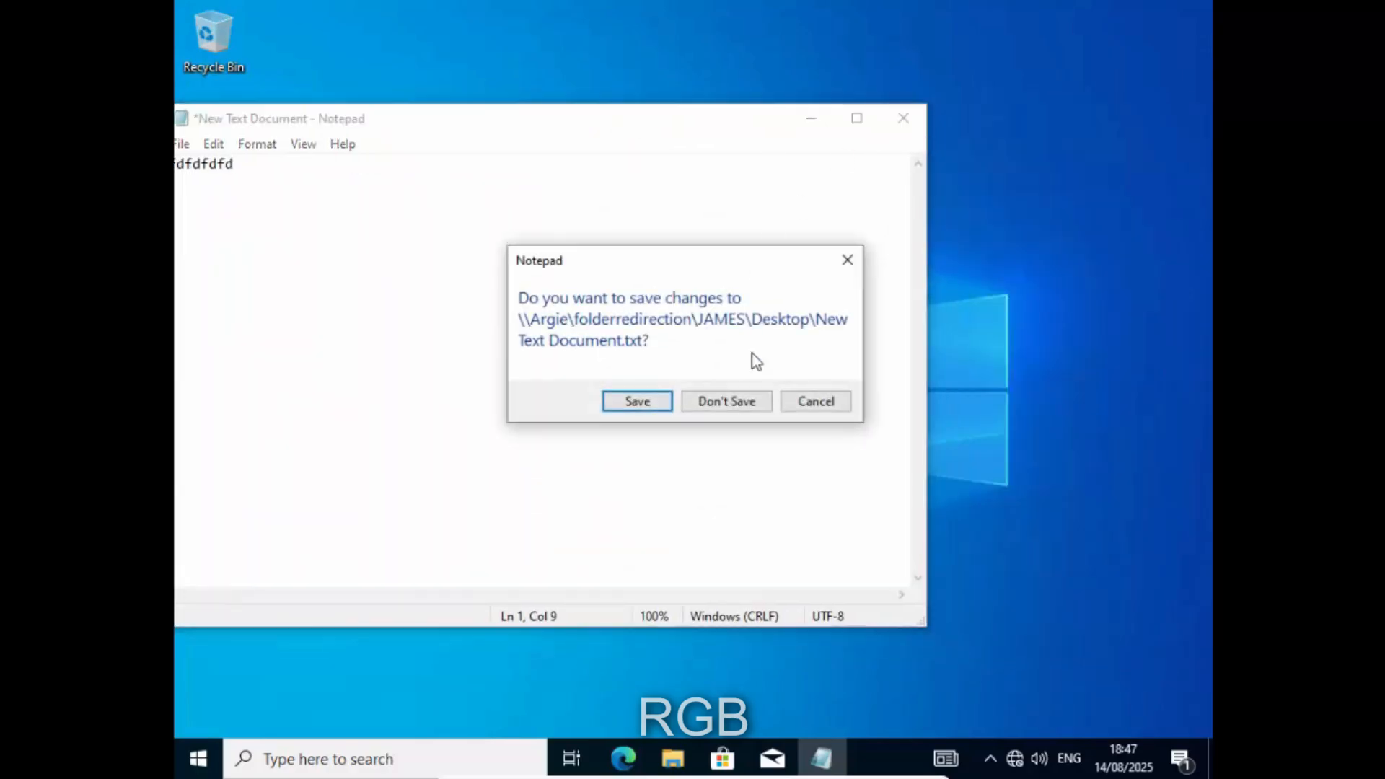
click(739, 402)
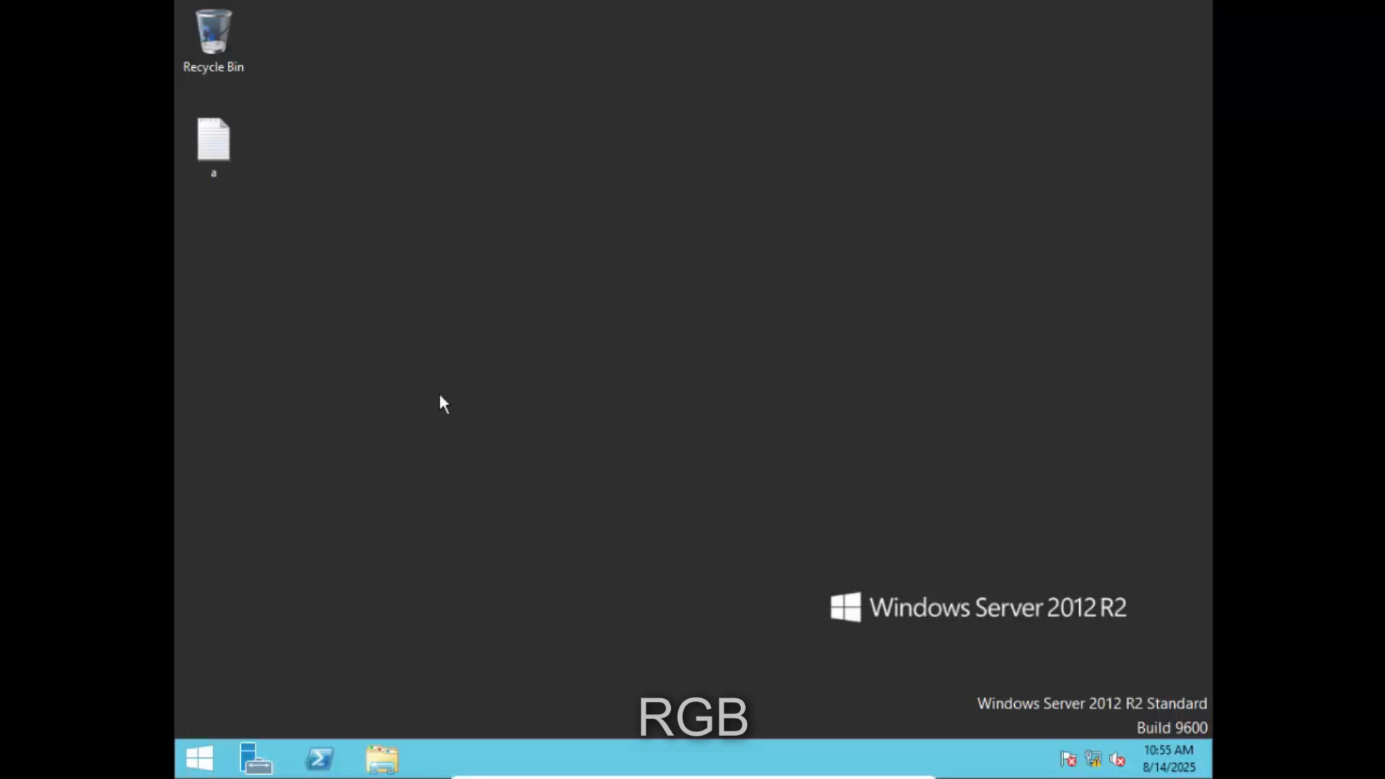
- Refresh the server desktop, launch PowerShell and run nslookup
right_click(441, 399)
click(497, 450)
click(319, 757)
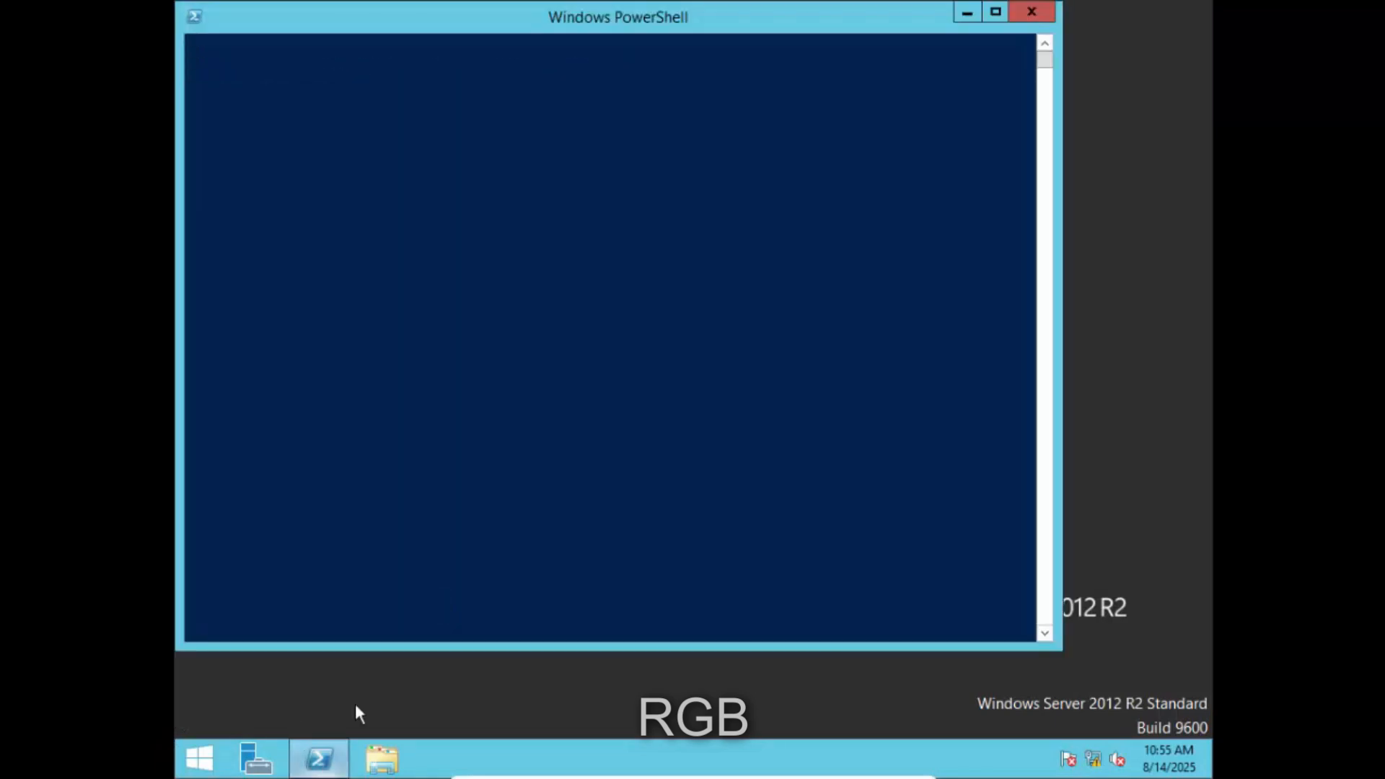
click(470, 126)
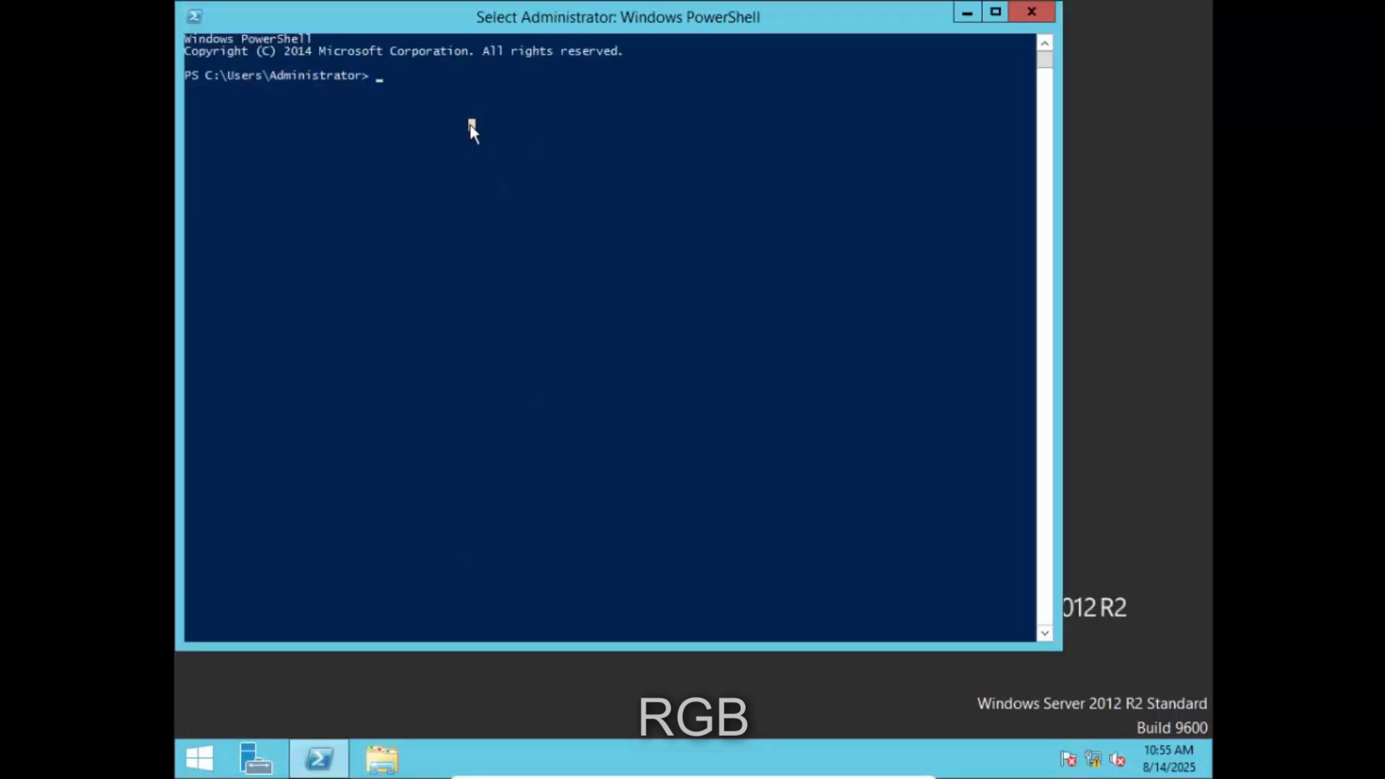
text(nsloo)
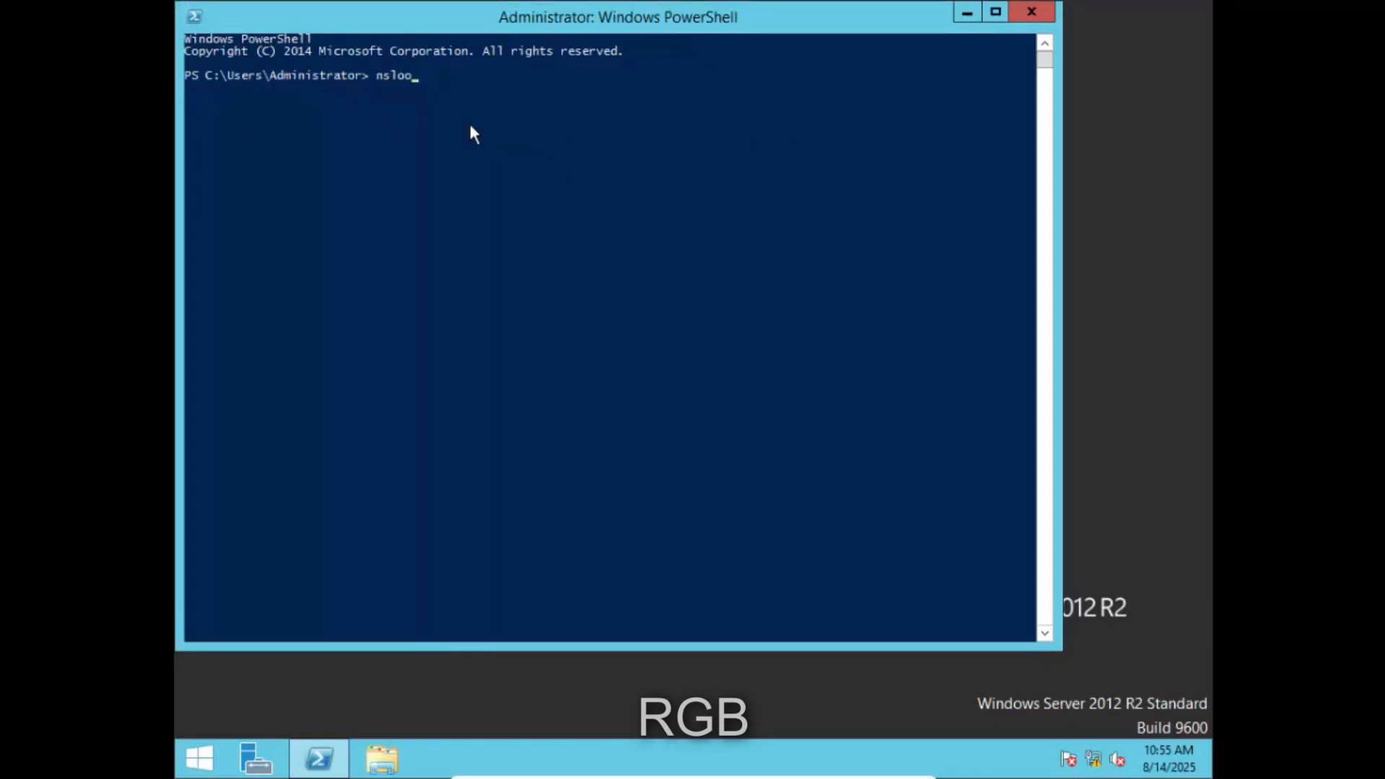
text(kup)
key(Return)
- Reposition the PowerShell window and clear a stray 1 at the nslookup prompt
click(470, 125)
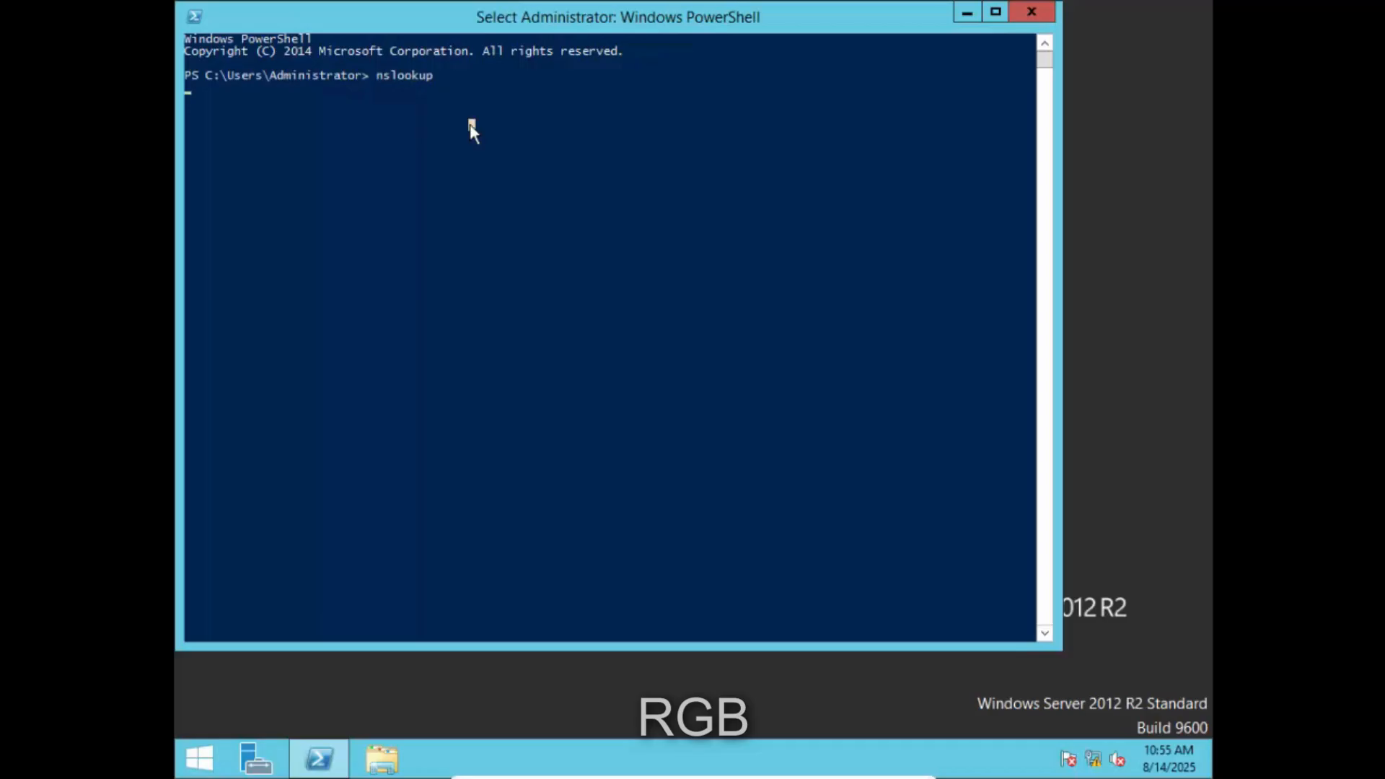
click(429, 126)
drag(433, 18, 492, 121)
click(333, 213)
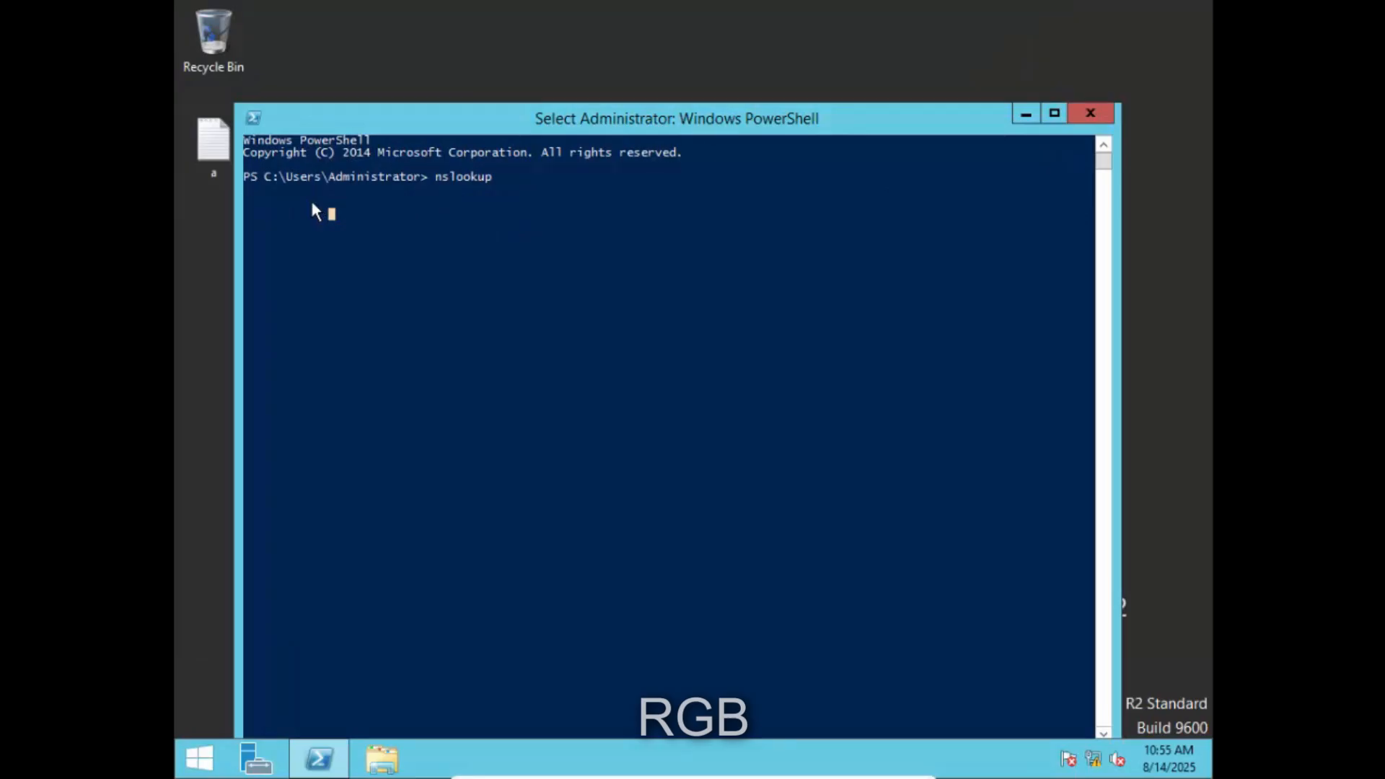
click(269, 188)
click(324, 201)
text(1)
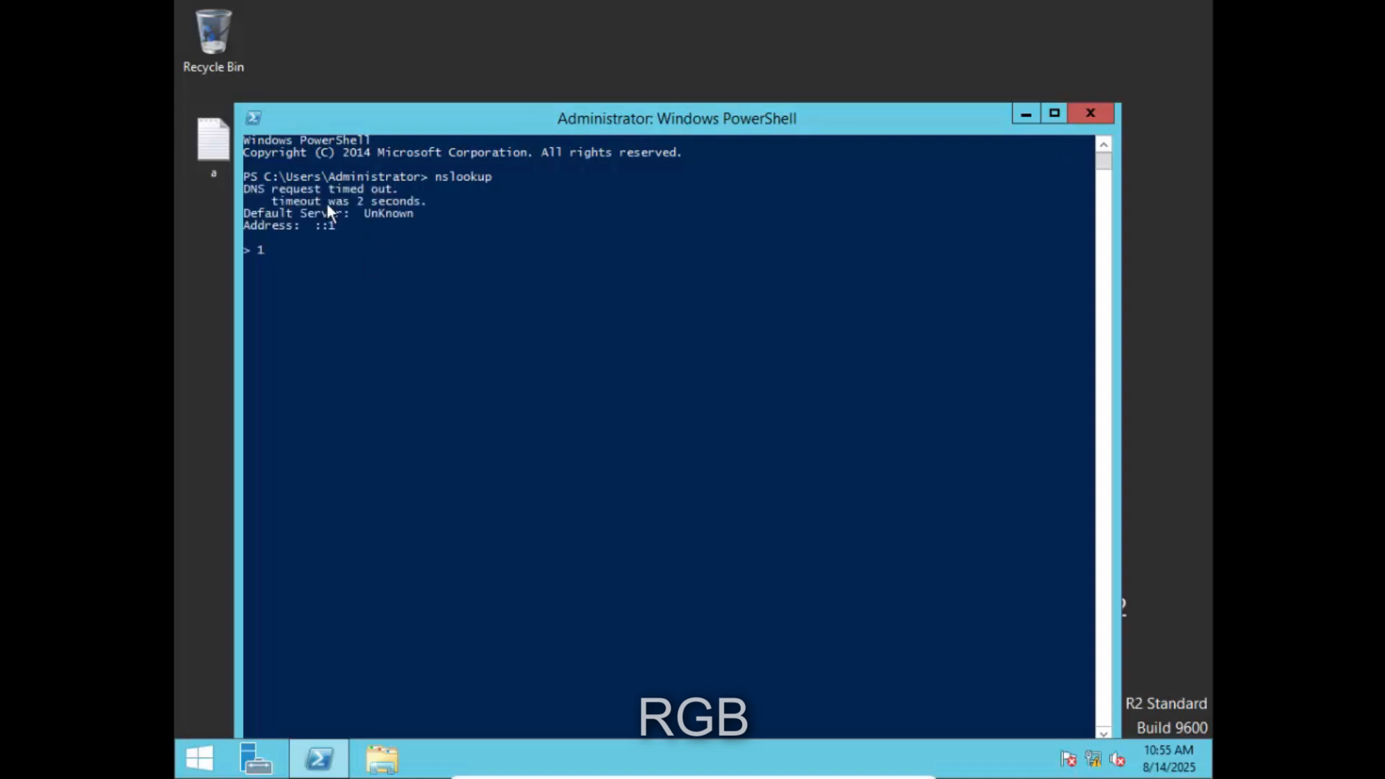
key(BackSpace)
- Launch a Command Prompt through Win+R with cmd
drag(479, 123, 590, 98)
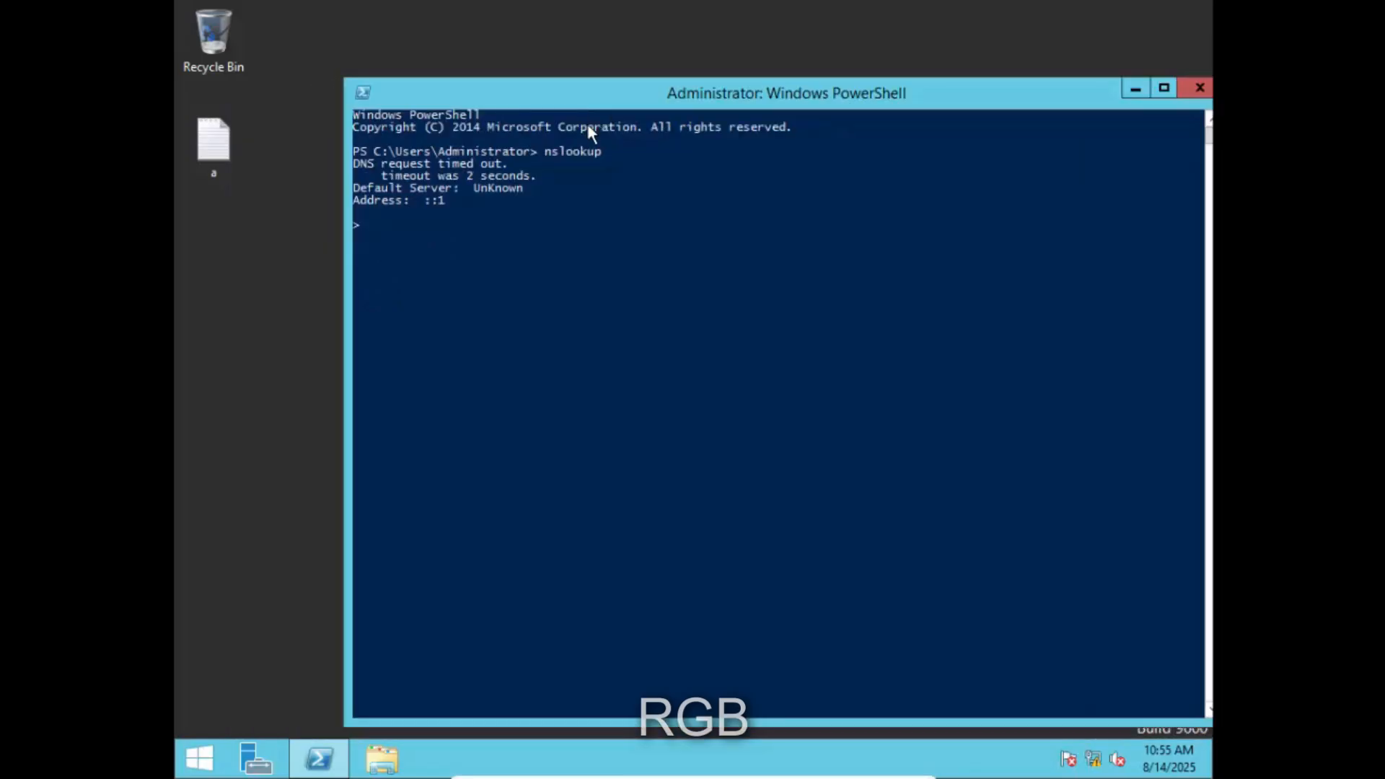
key(super+r)
text(cmd)
key(Return)
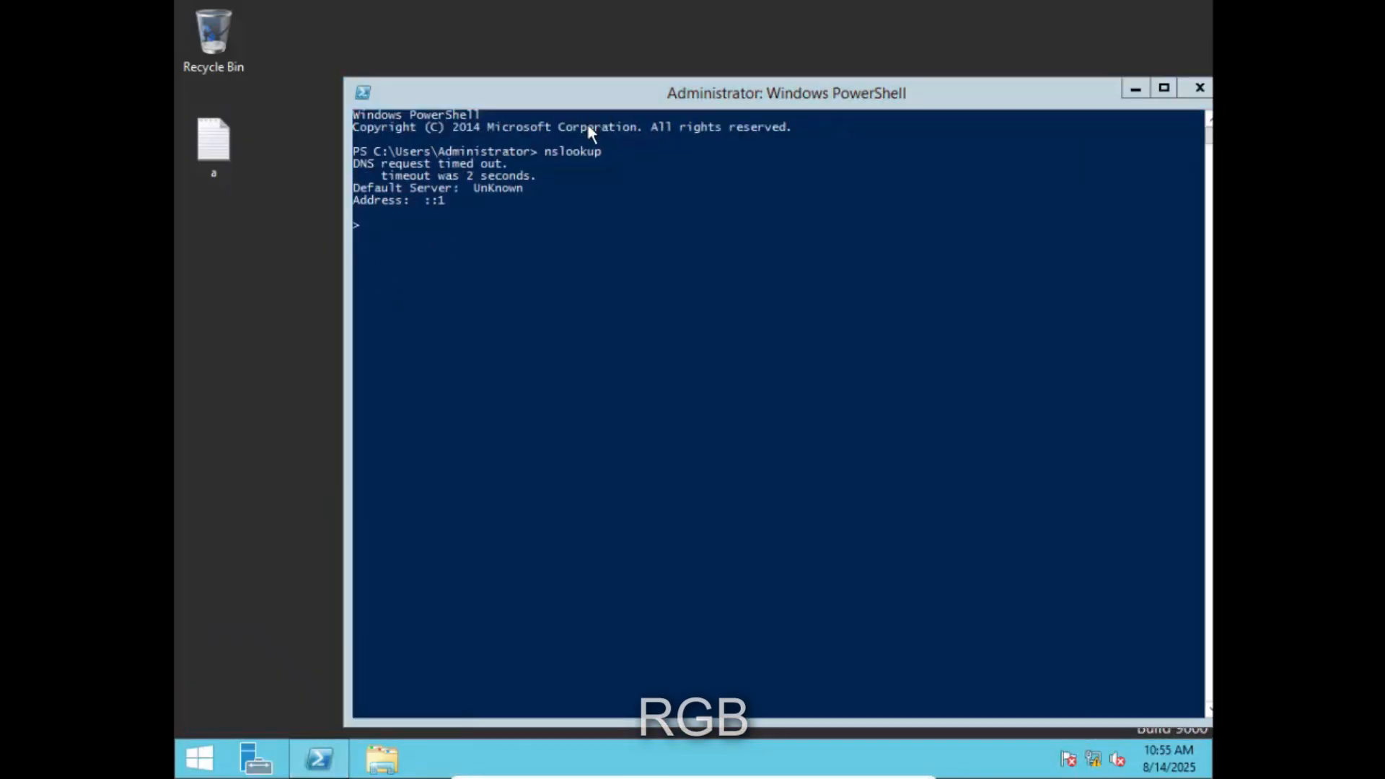
- Run ipconfig in the Command Prompt to show IPv4 10.0.2.15
text(ipconfig)
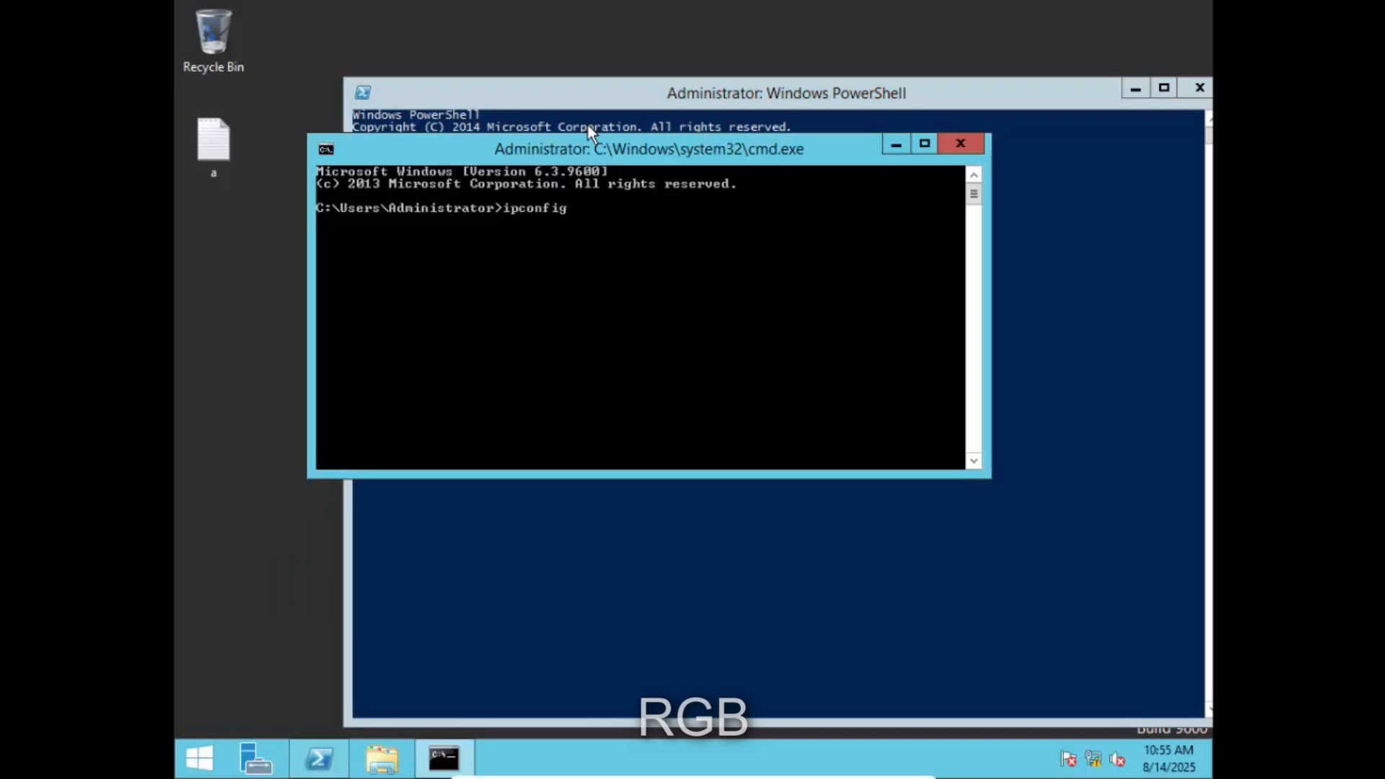
key(Return)
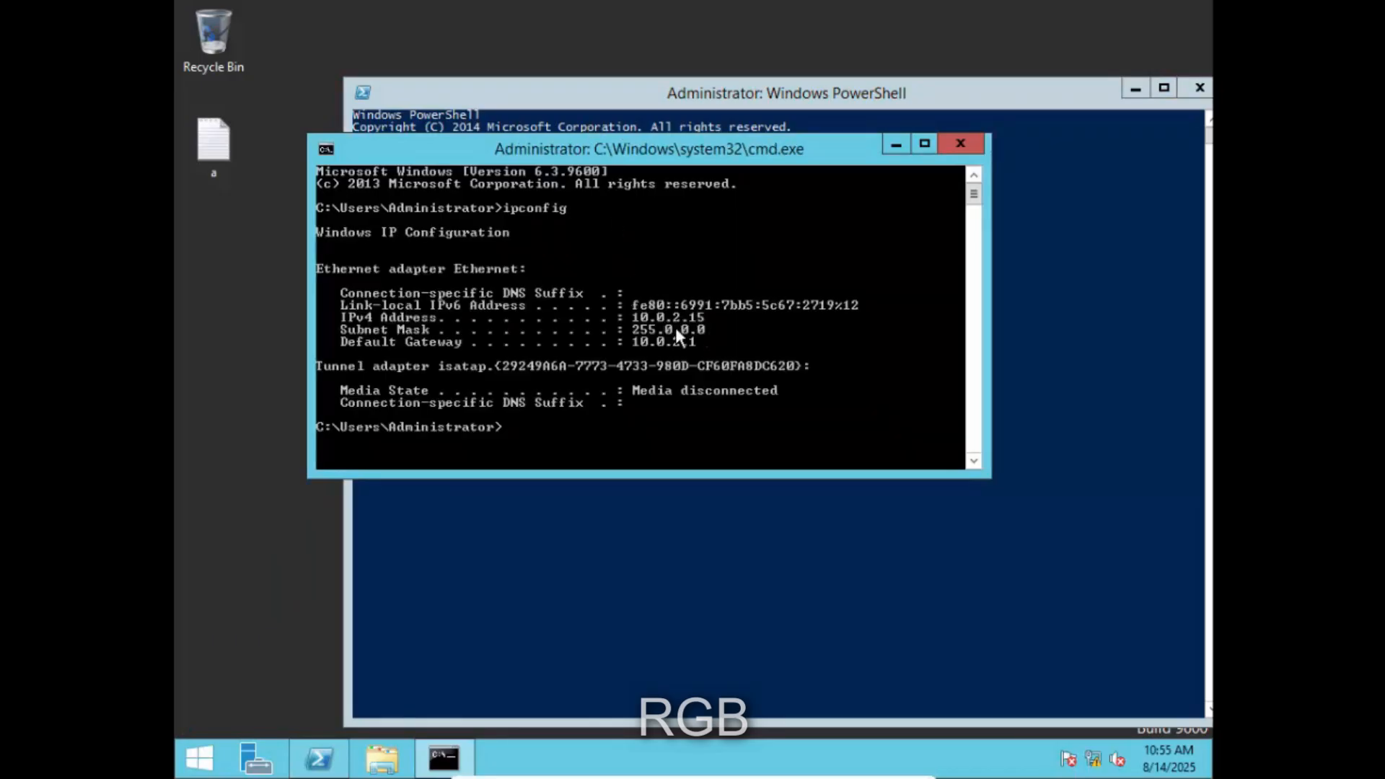
drag(695, 155, 706, 458)
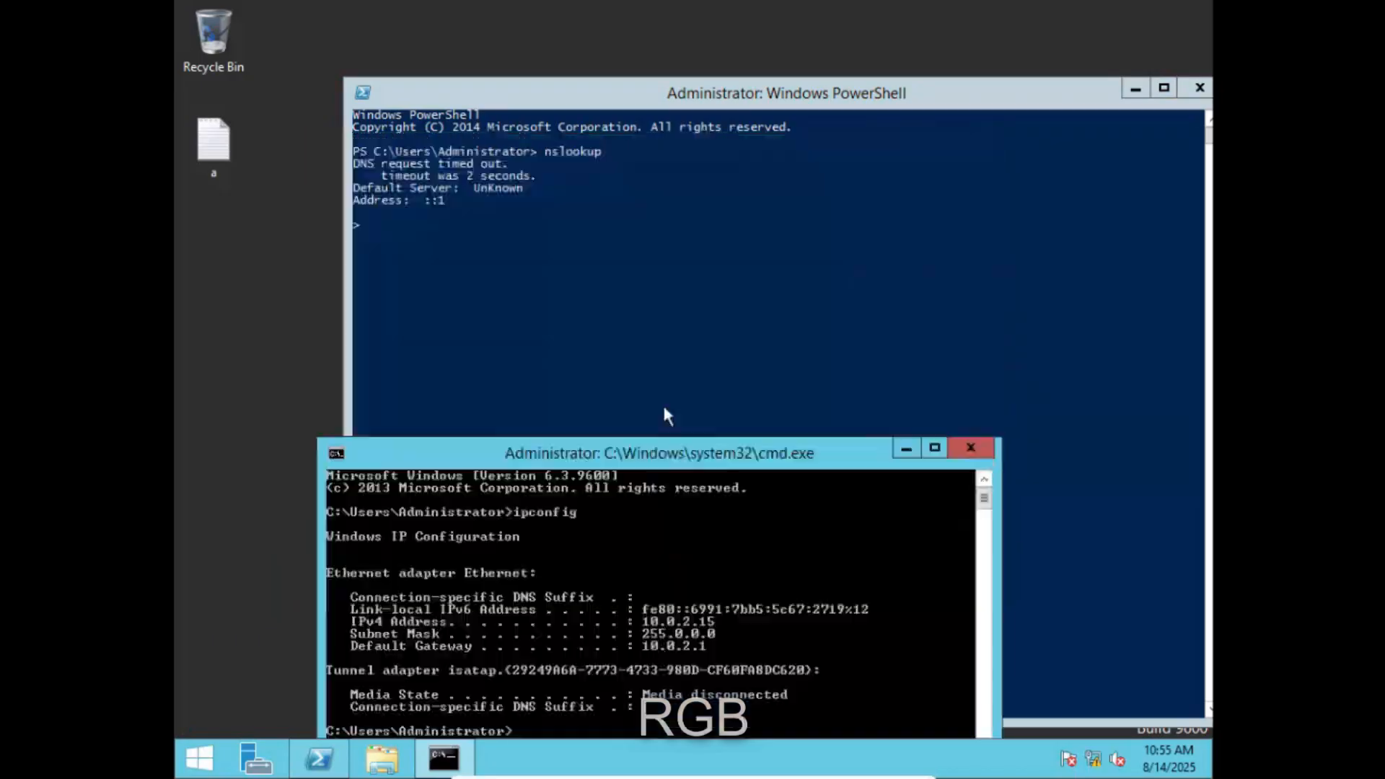
- Look up 10.0.2.15 in nslookup, then close the PowerShell and Command Prompt windows
click(478, 226)
text(10.2.)
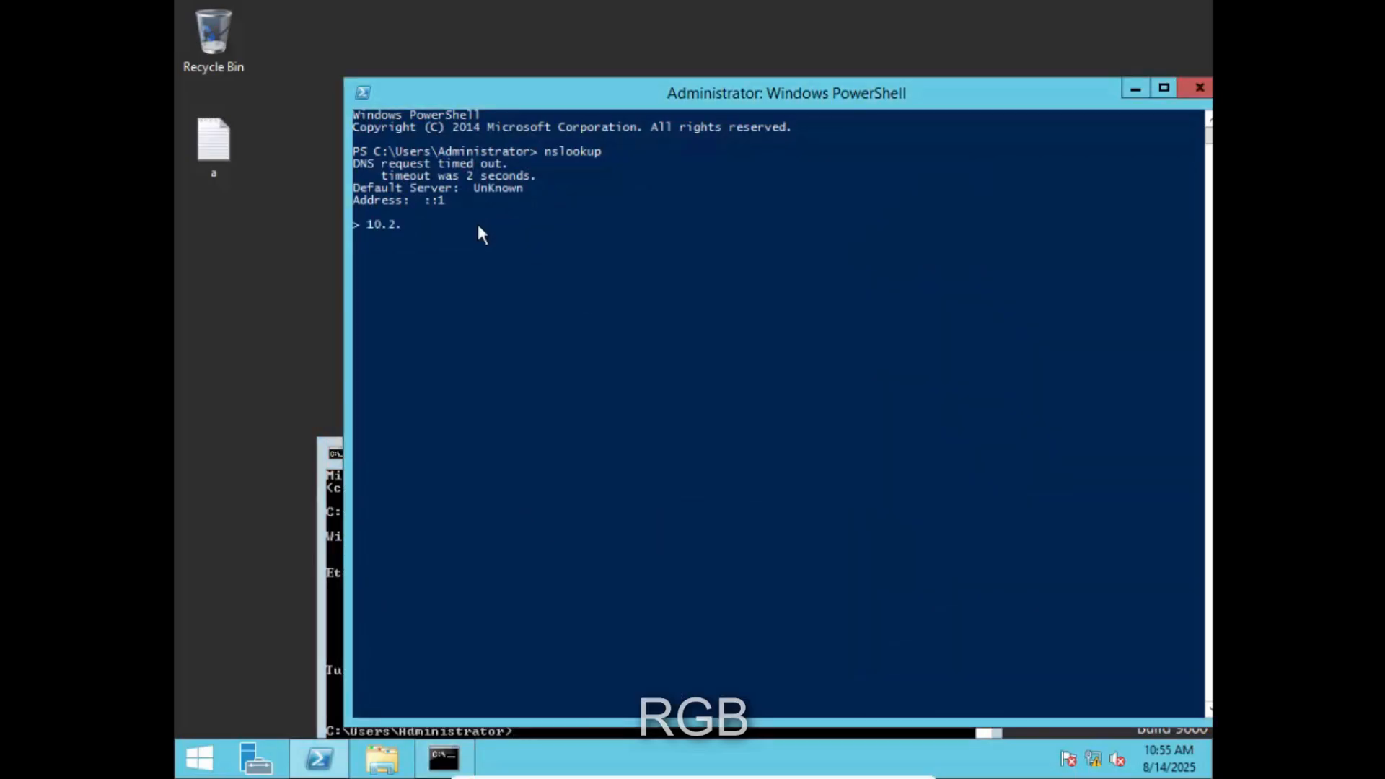
key(BackSpace)
key(BackSpace)
text(0.2.15)
key(Return)
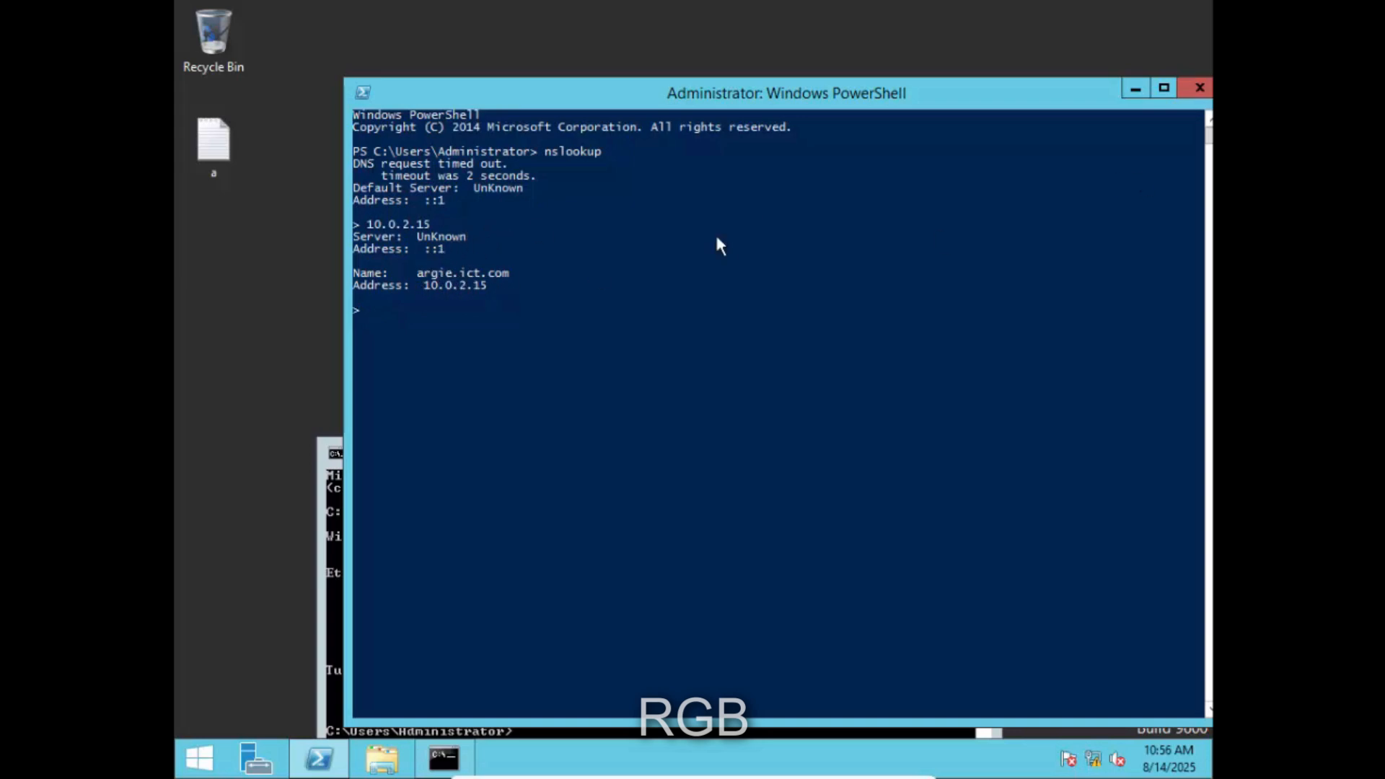
click(1197, 91)
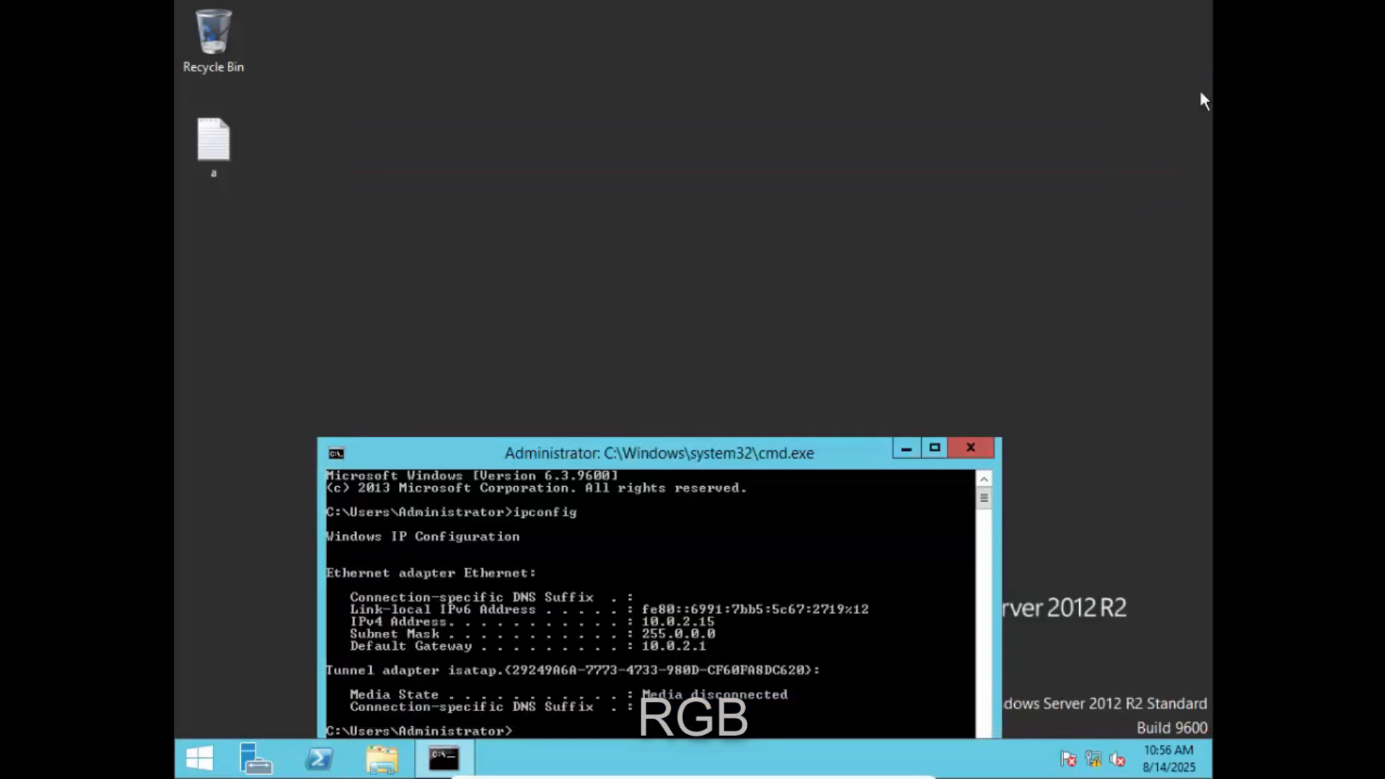
click(971, 448)
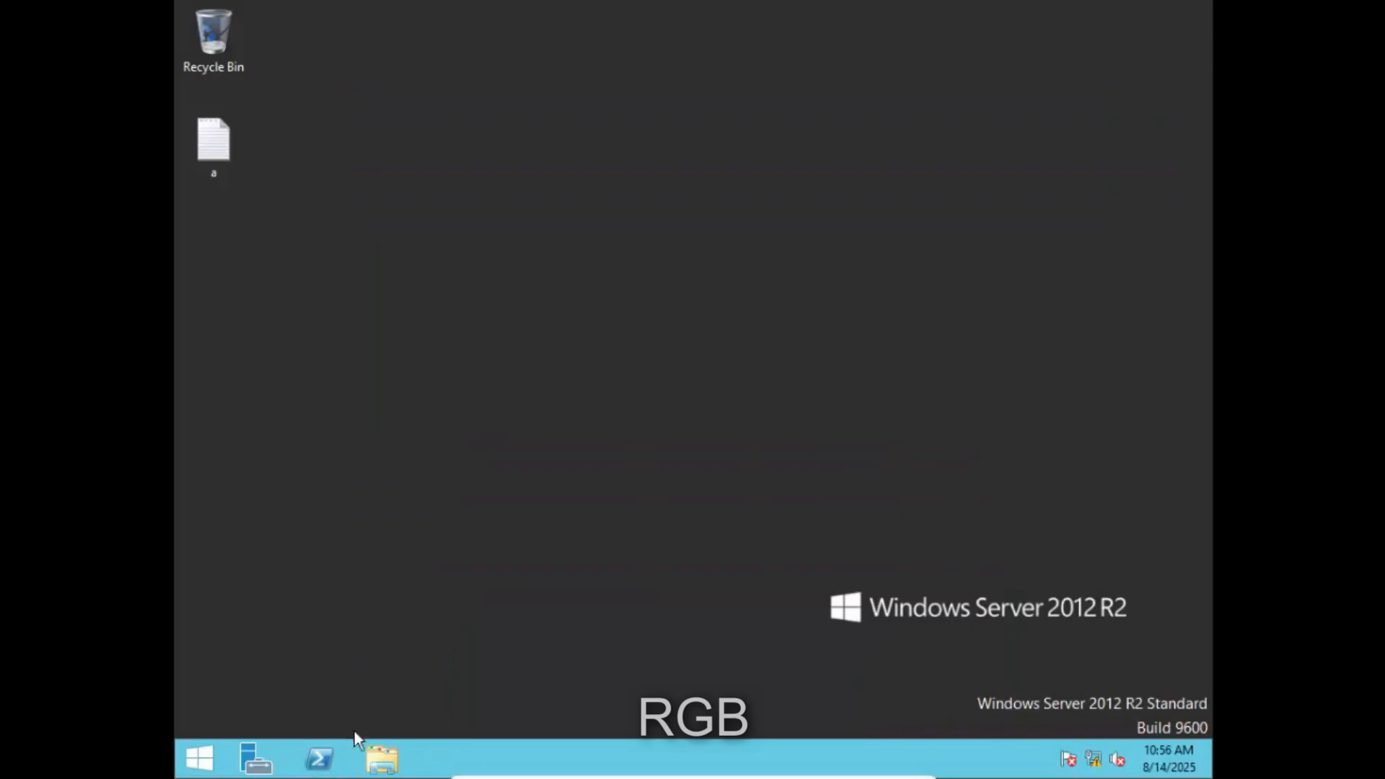
- Open the Ethernet adapter's properties from Network and Sharing Center
click(382, 757)
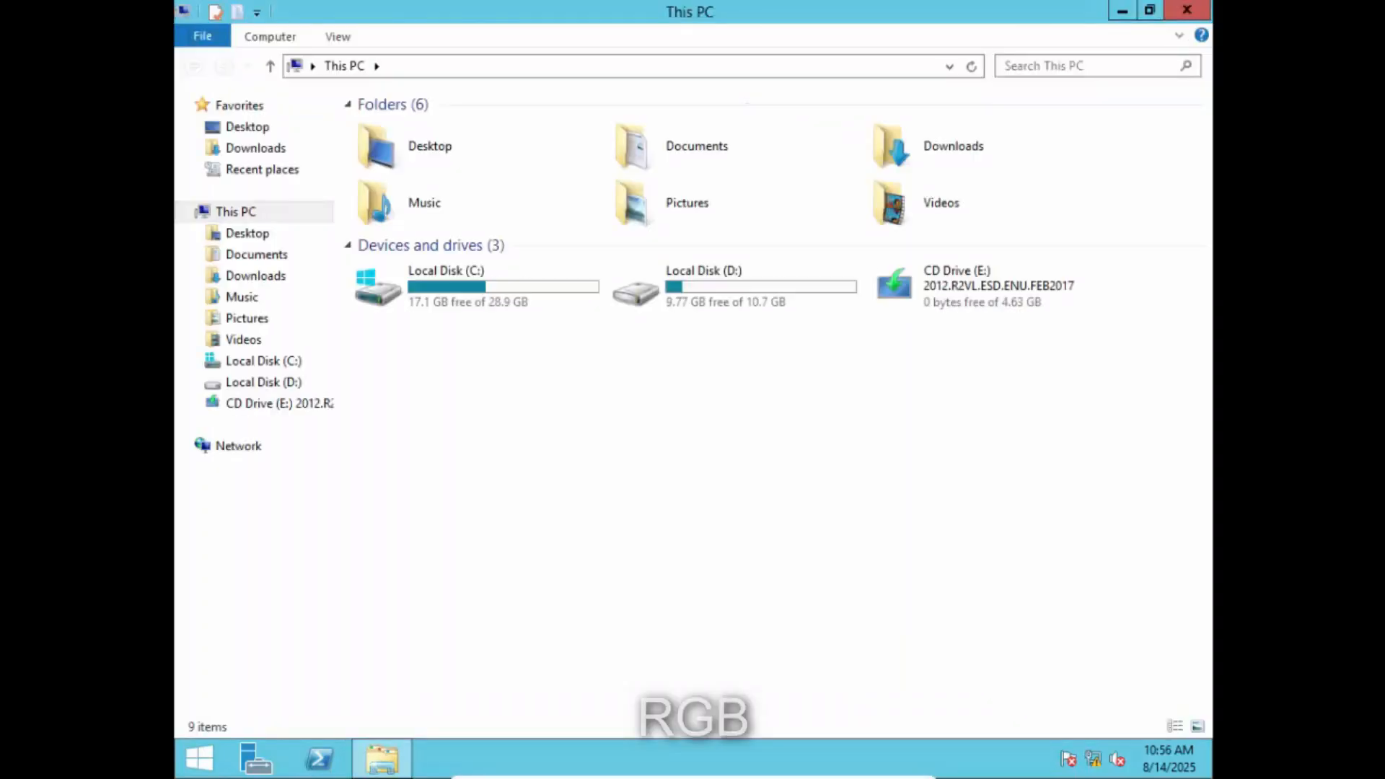
right_click(230, 448)
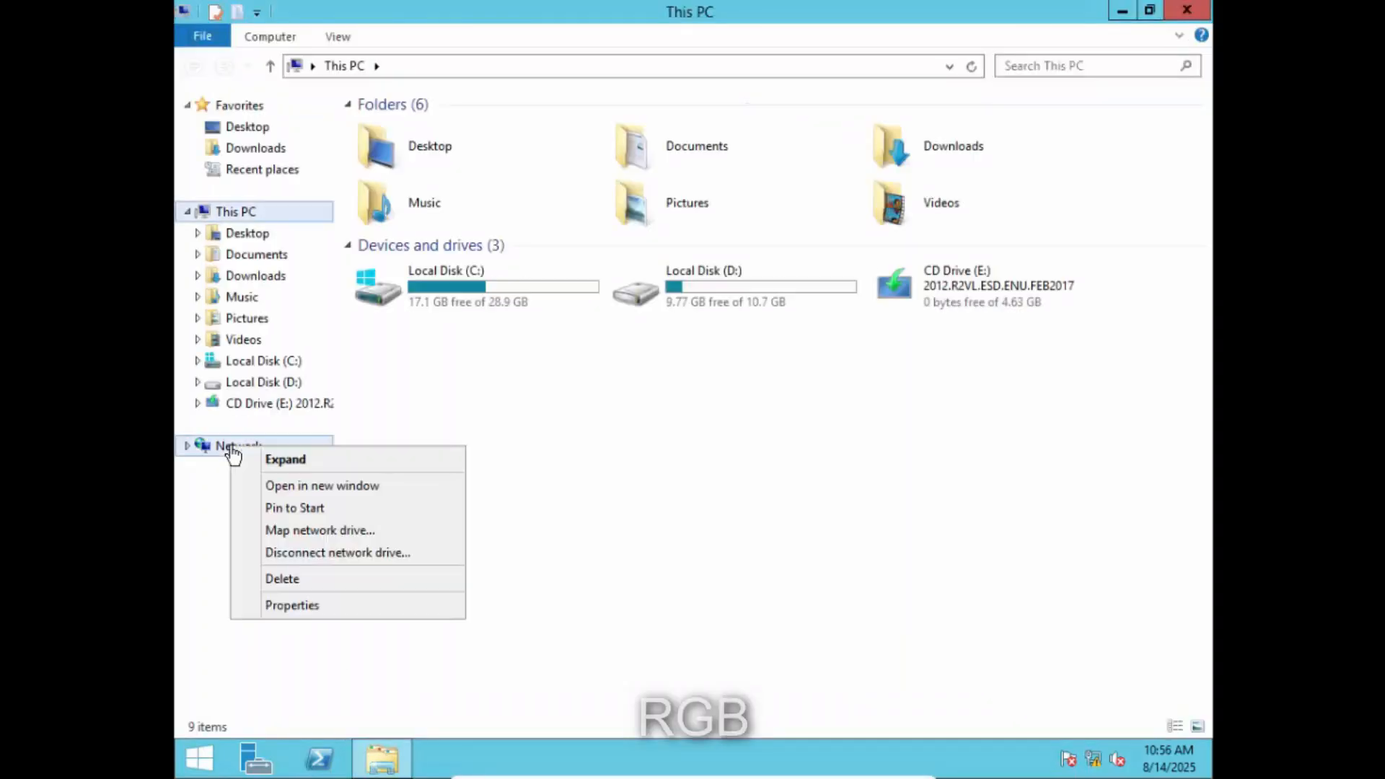
click(347, 609)
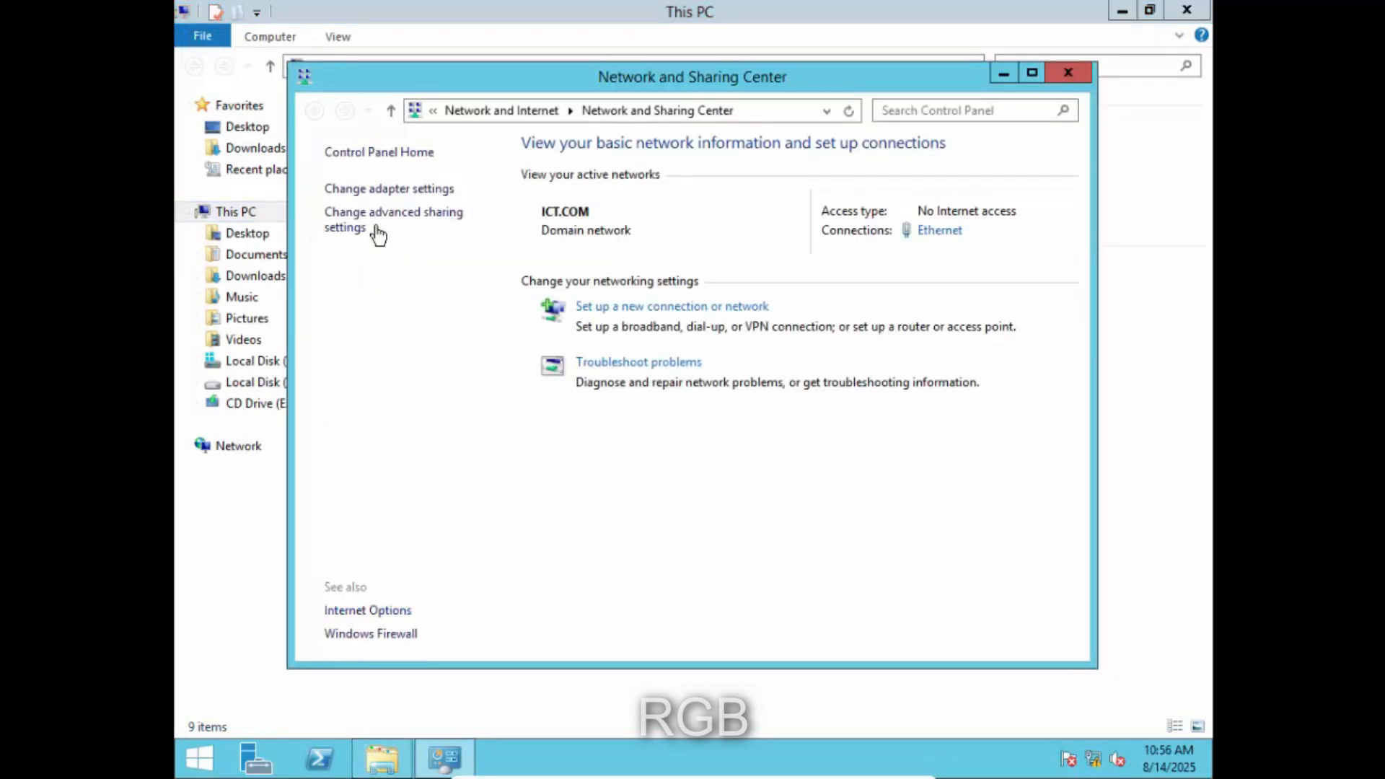
click(357, 189)
click(416, 234)
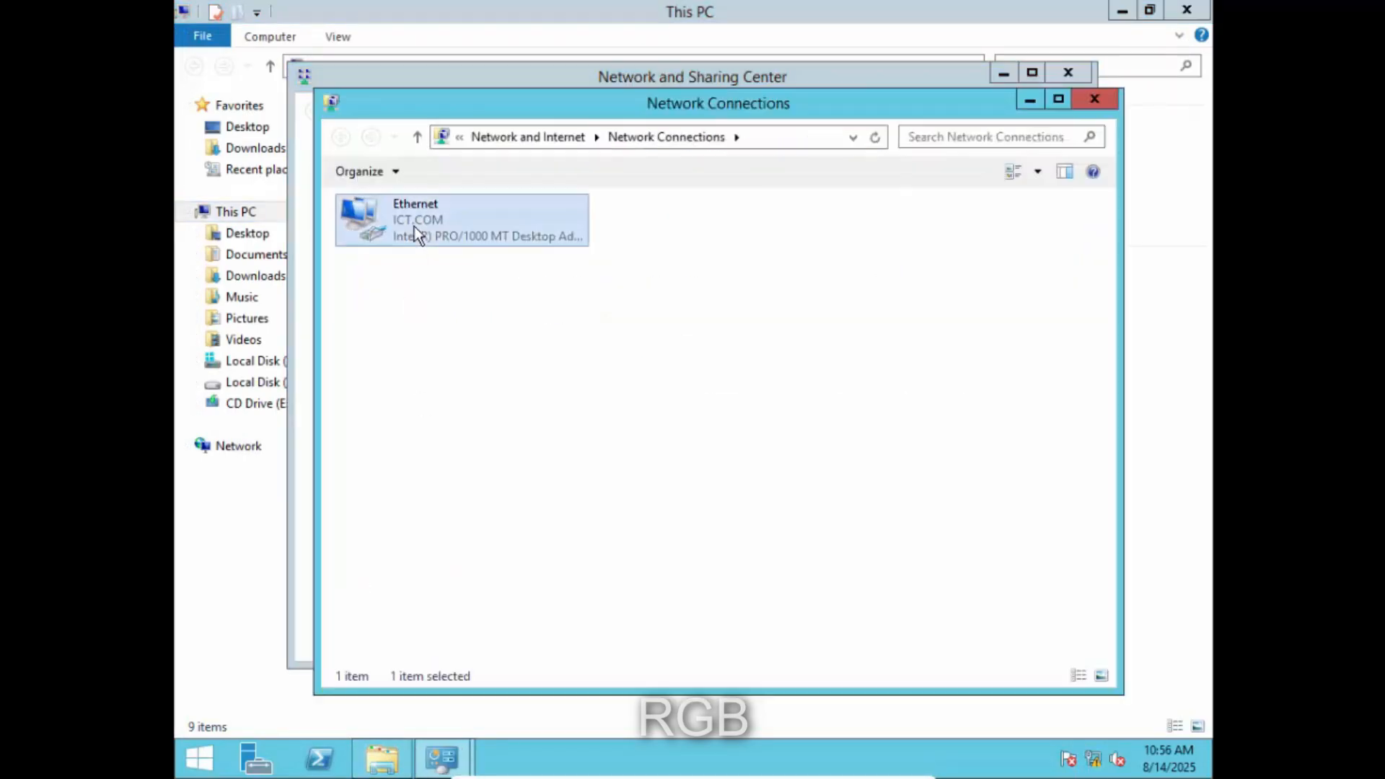
right_click(417, 239)
click(525, 415)
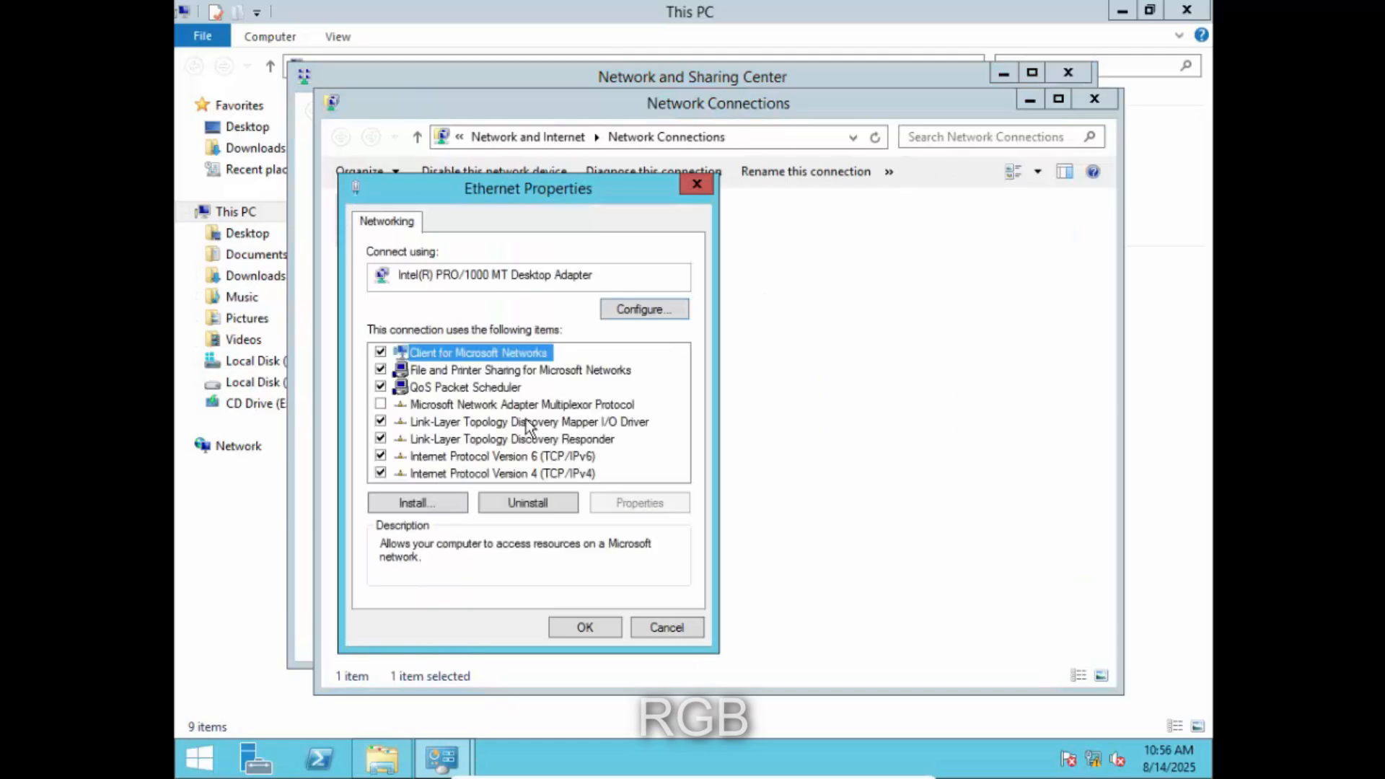
- Set IPv6 to obtain its DNS server address automatically, leaving IPv4 unchanged
click(550, 470)
click(626, 503)
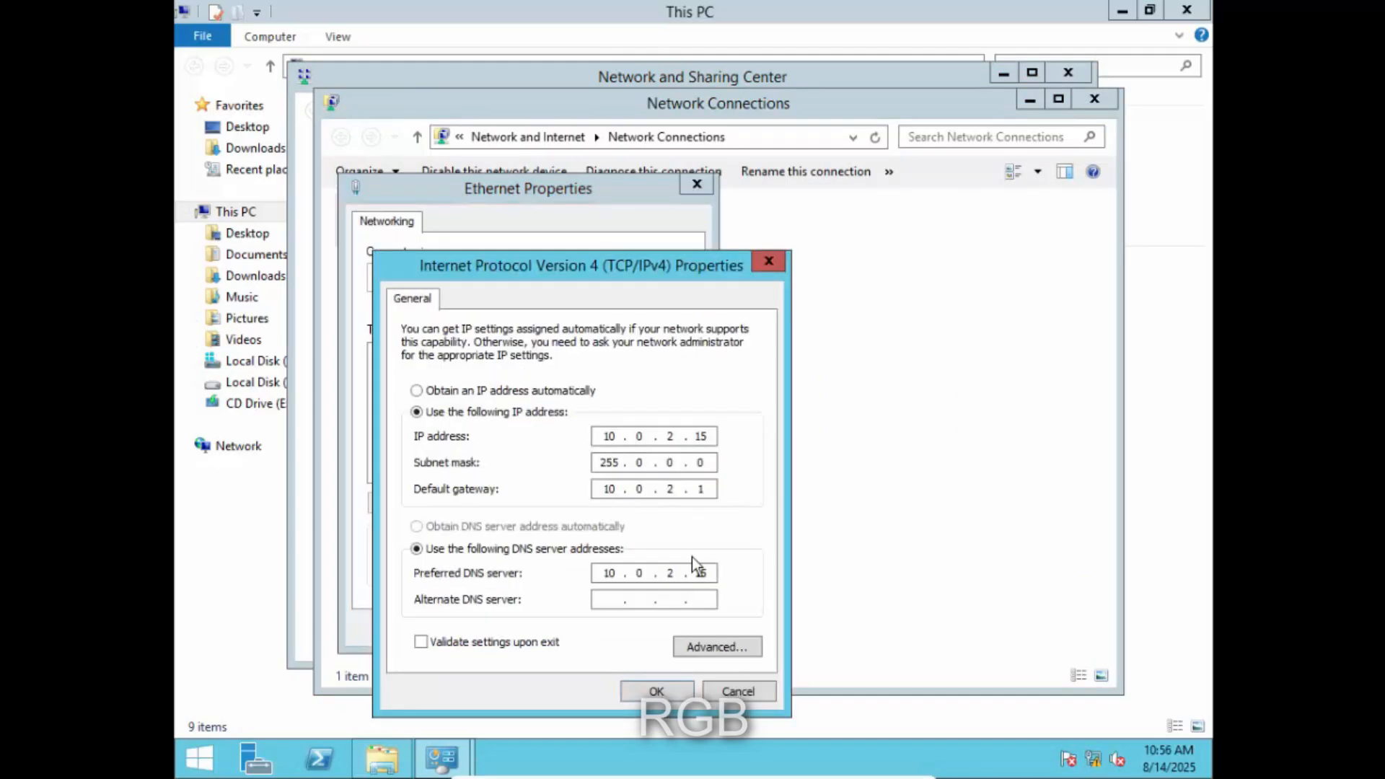
click(773, 263)
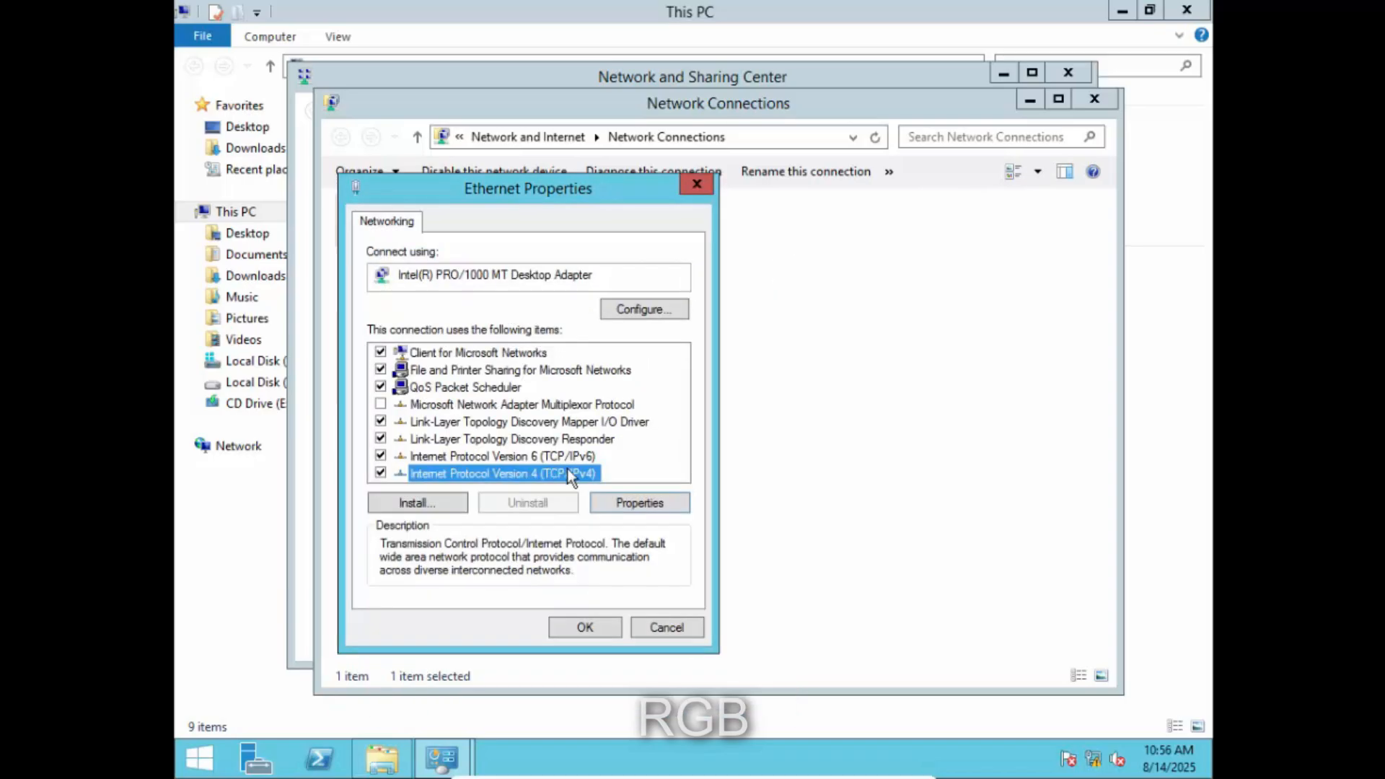
click(585, 457)
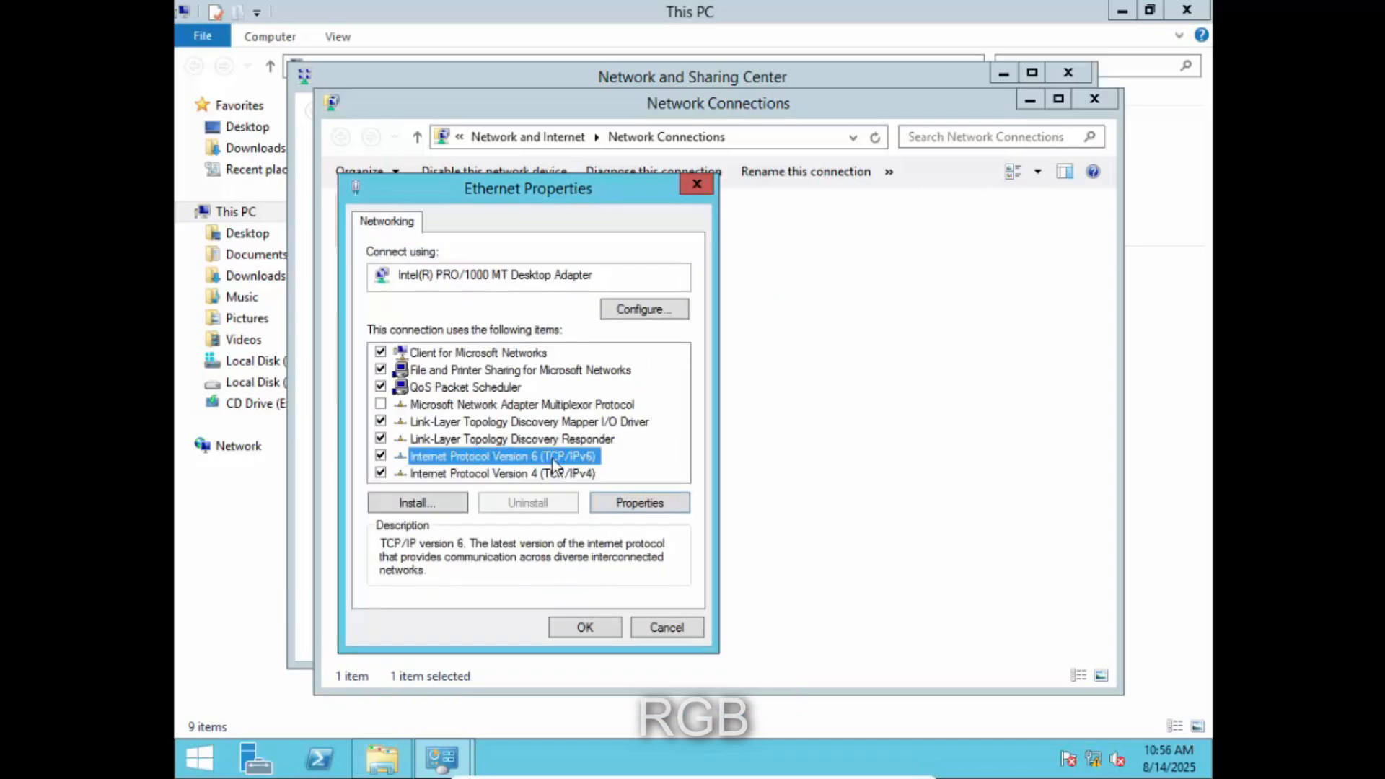
click(644, 505)
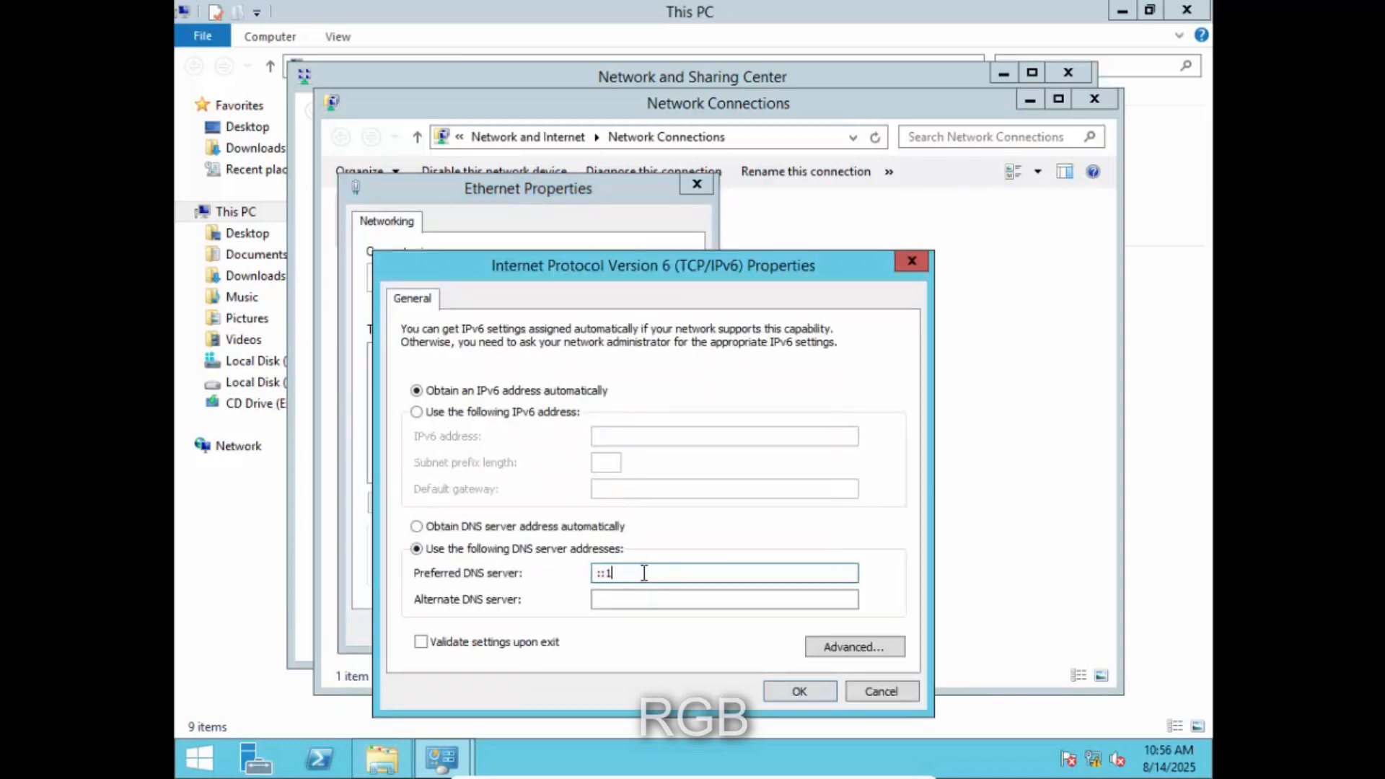
click(504, 528)
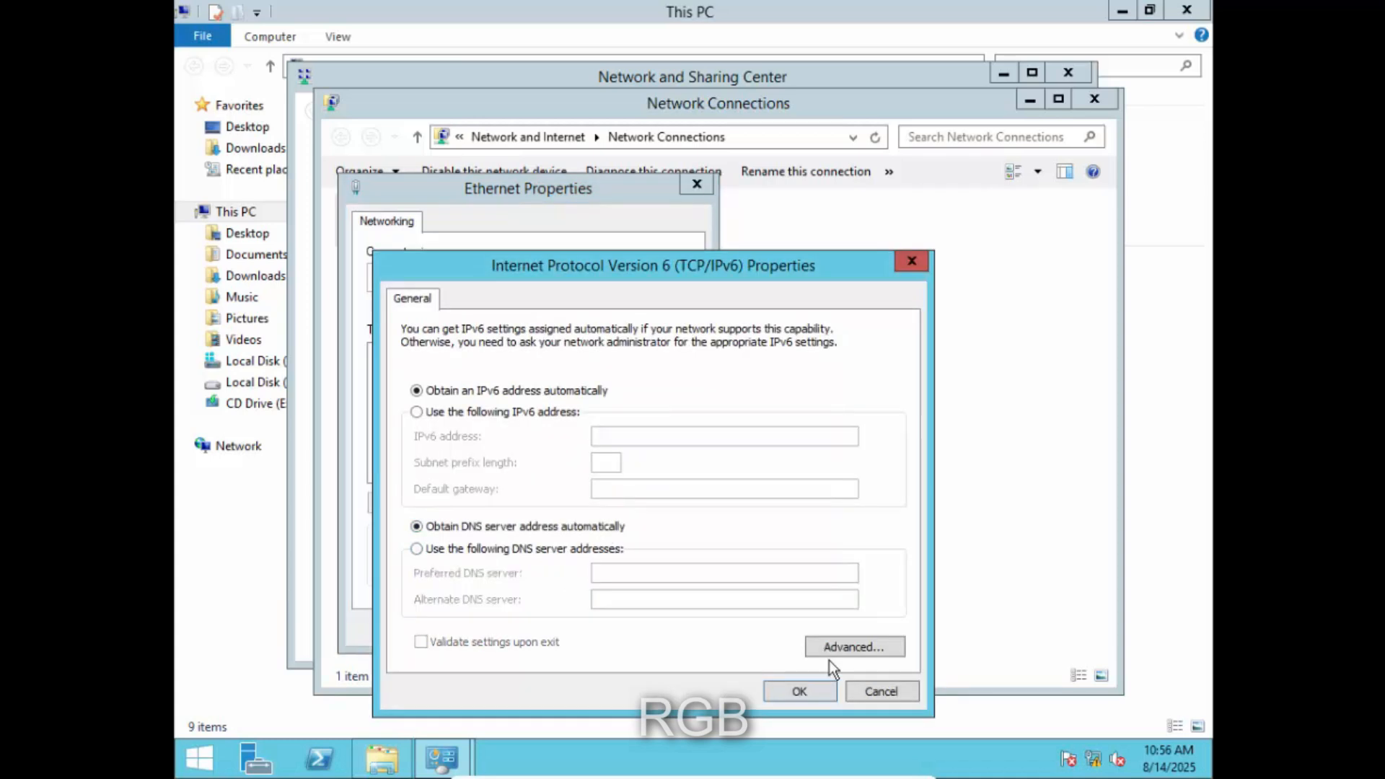
click(799, 691)
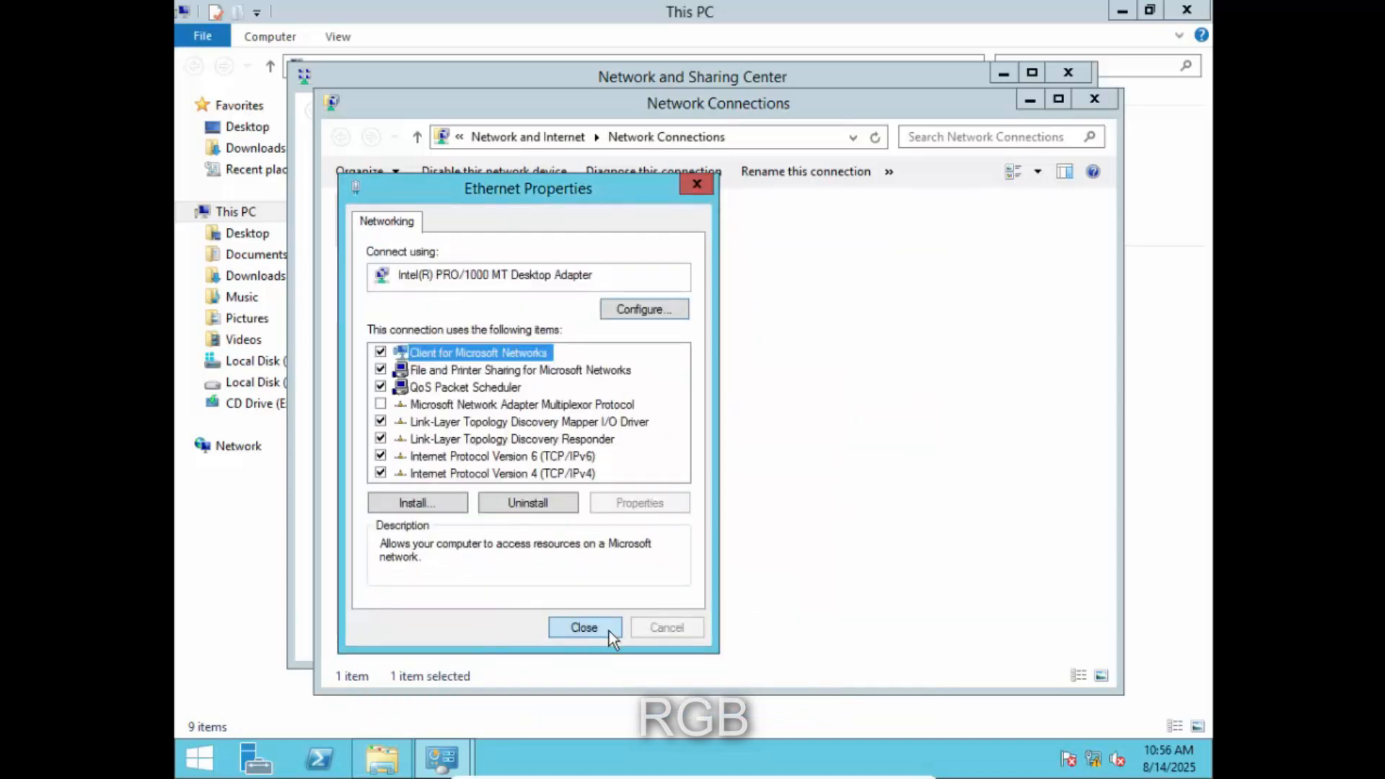
- Close the adapter and network windows and open Server Manager
click(585, 628)
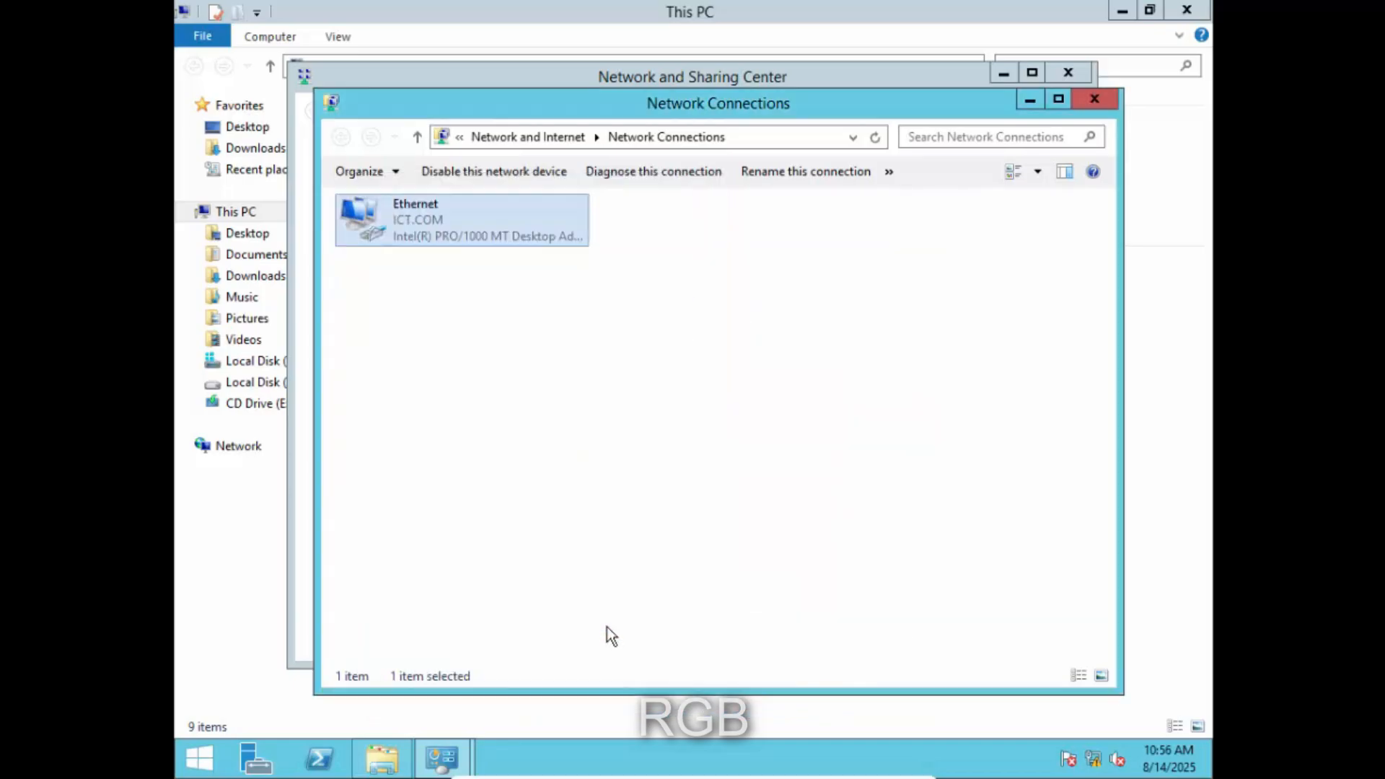
click(1094, 103)
click(1076, 75)
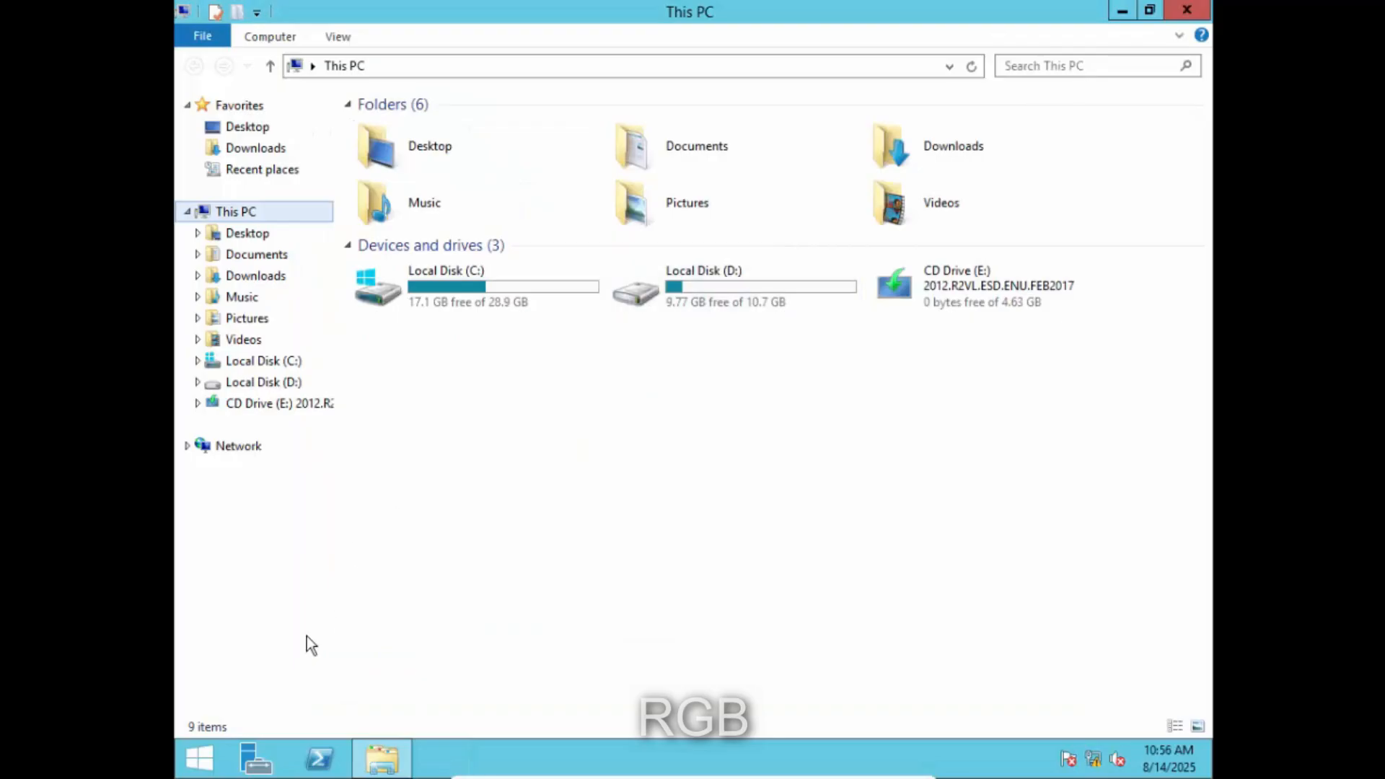
click(254, 761)
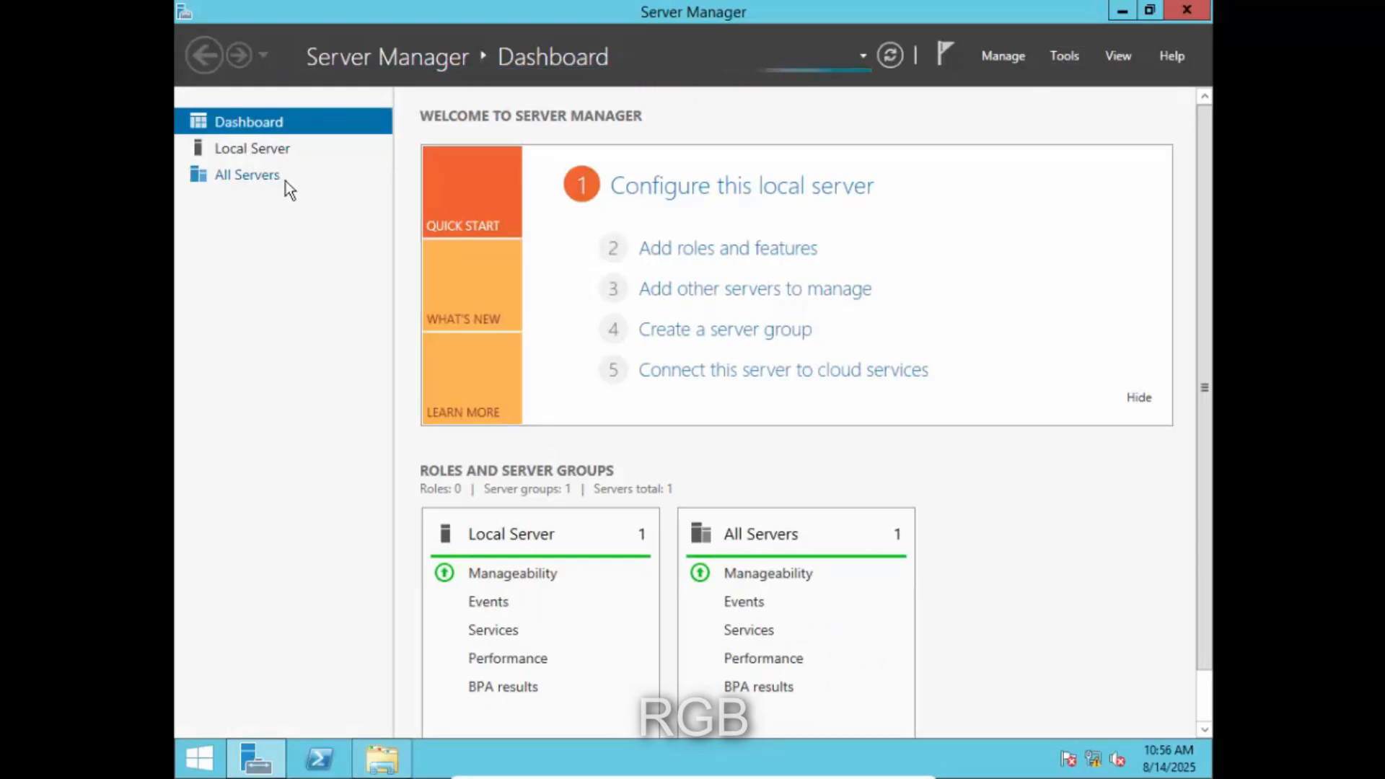
- Open DNS Manager for ARGIE and select the 10.0.2.15 host record in ICT.COM
click(235, 256)
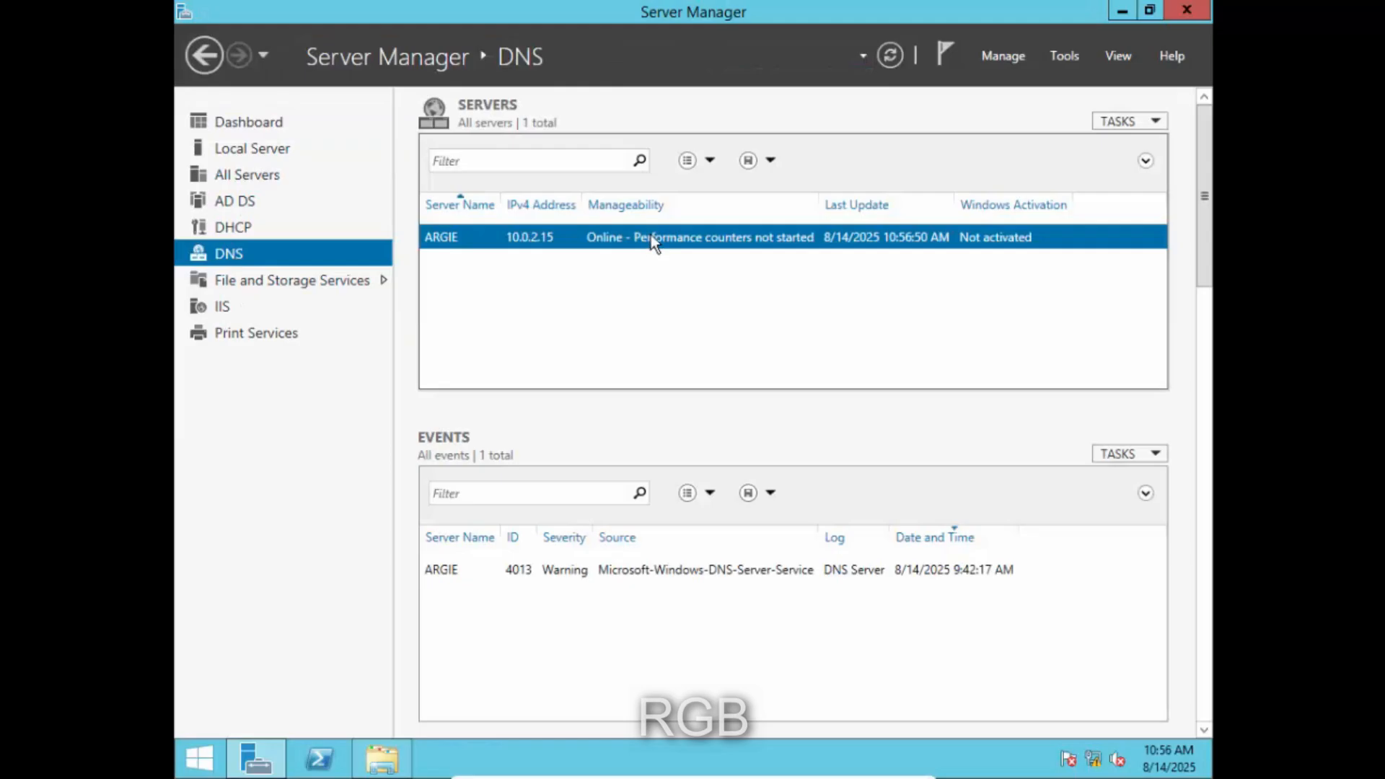
right_click(651, 235)
click(675, 414)
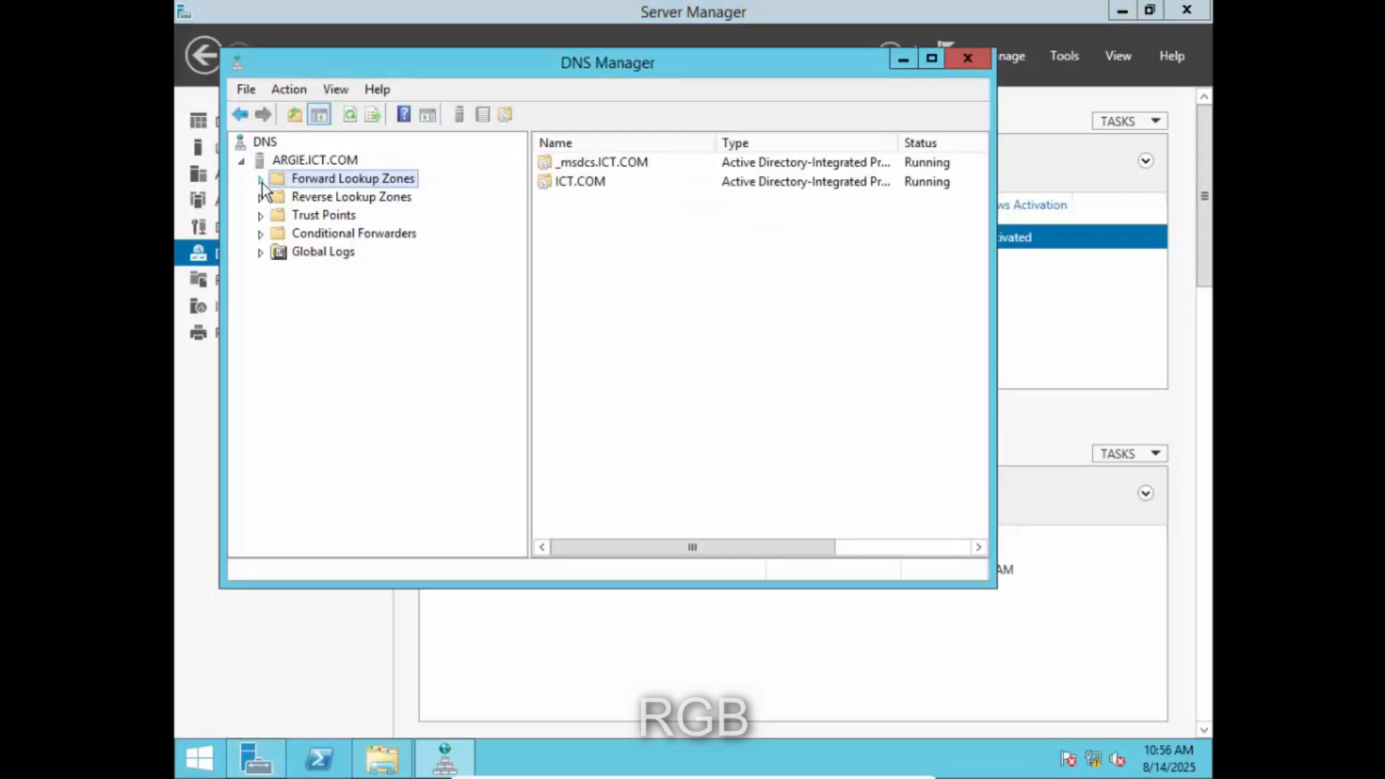
click(261, 181)
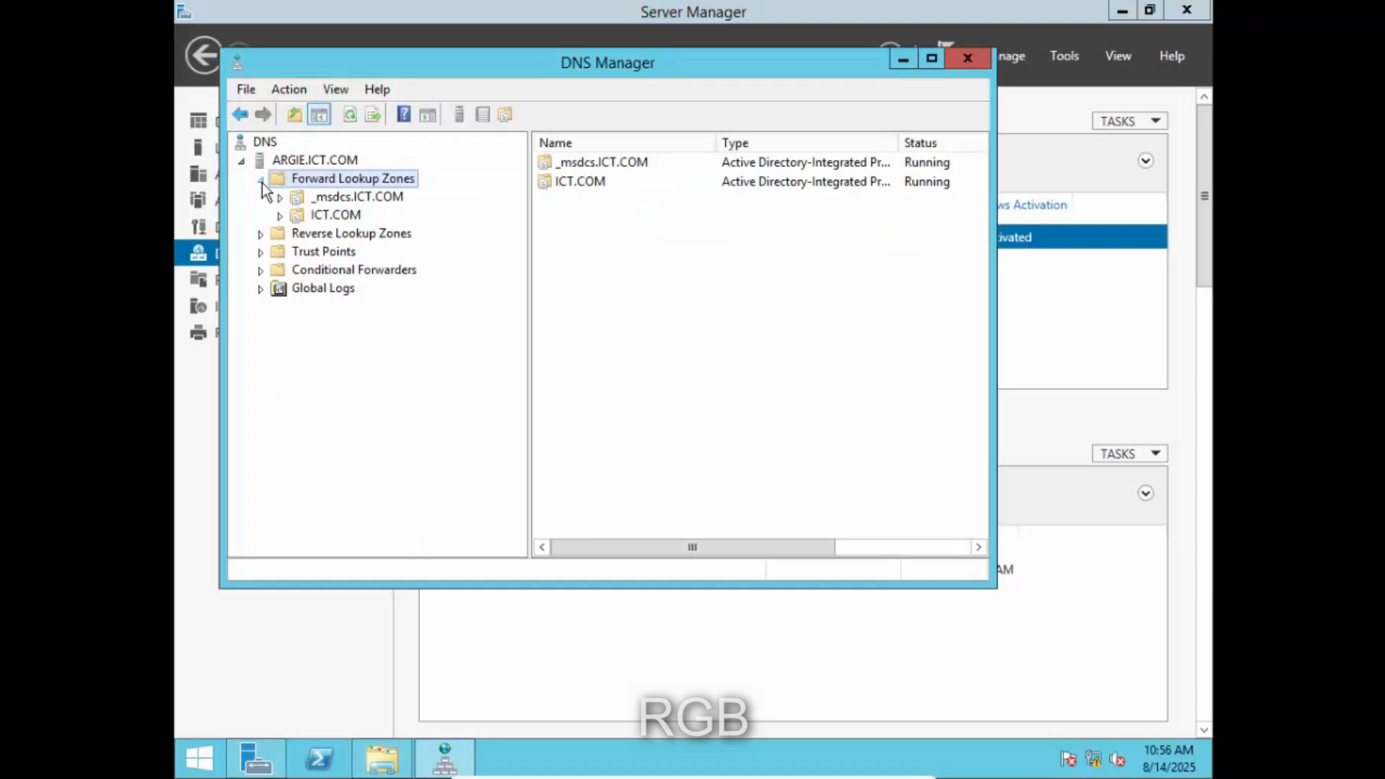
click(341, 217)
drag(700, 549, 822, 545)
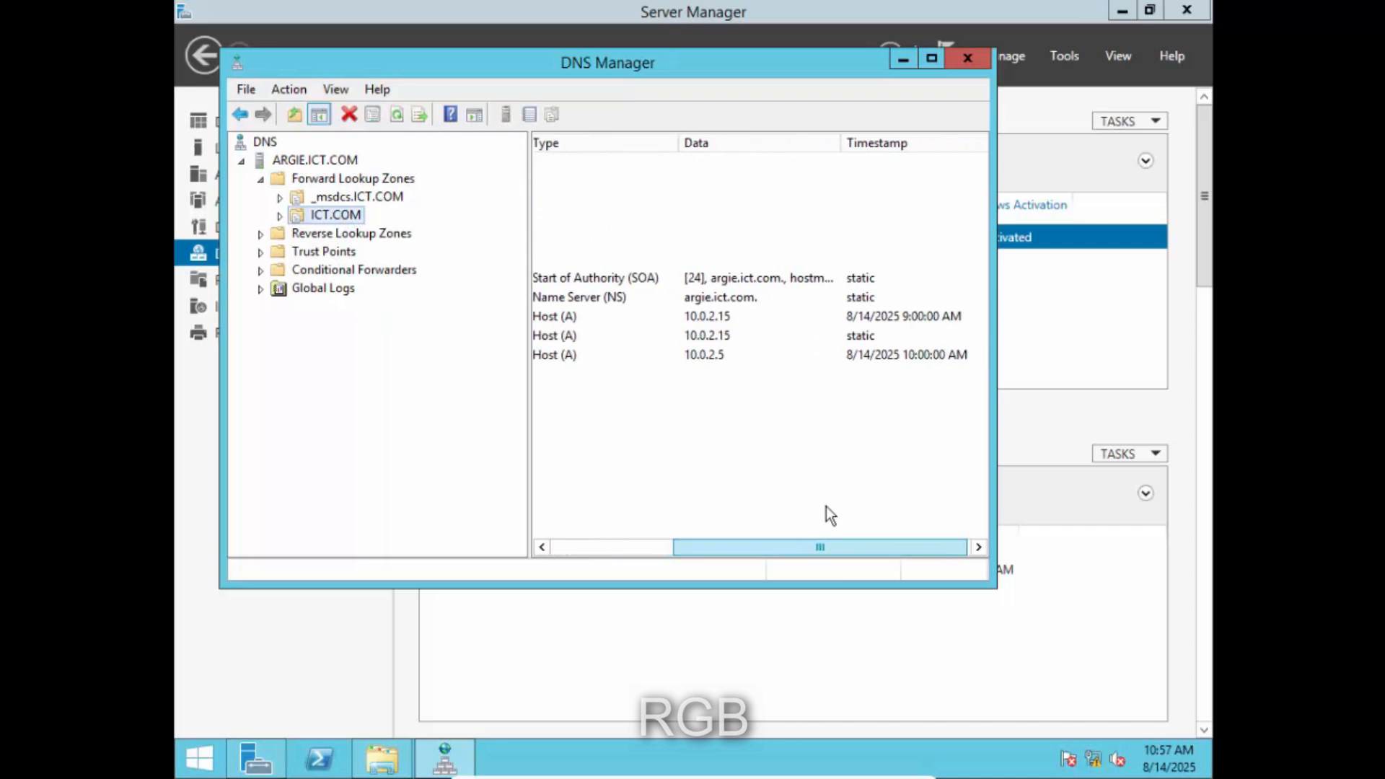
click(856, 336)
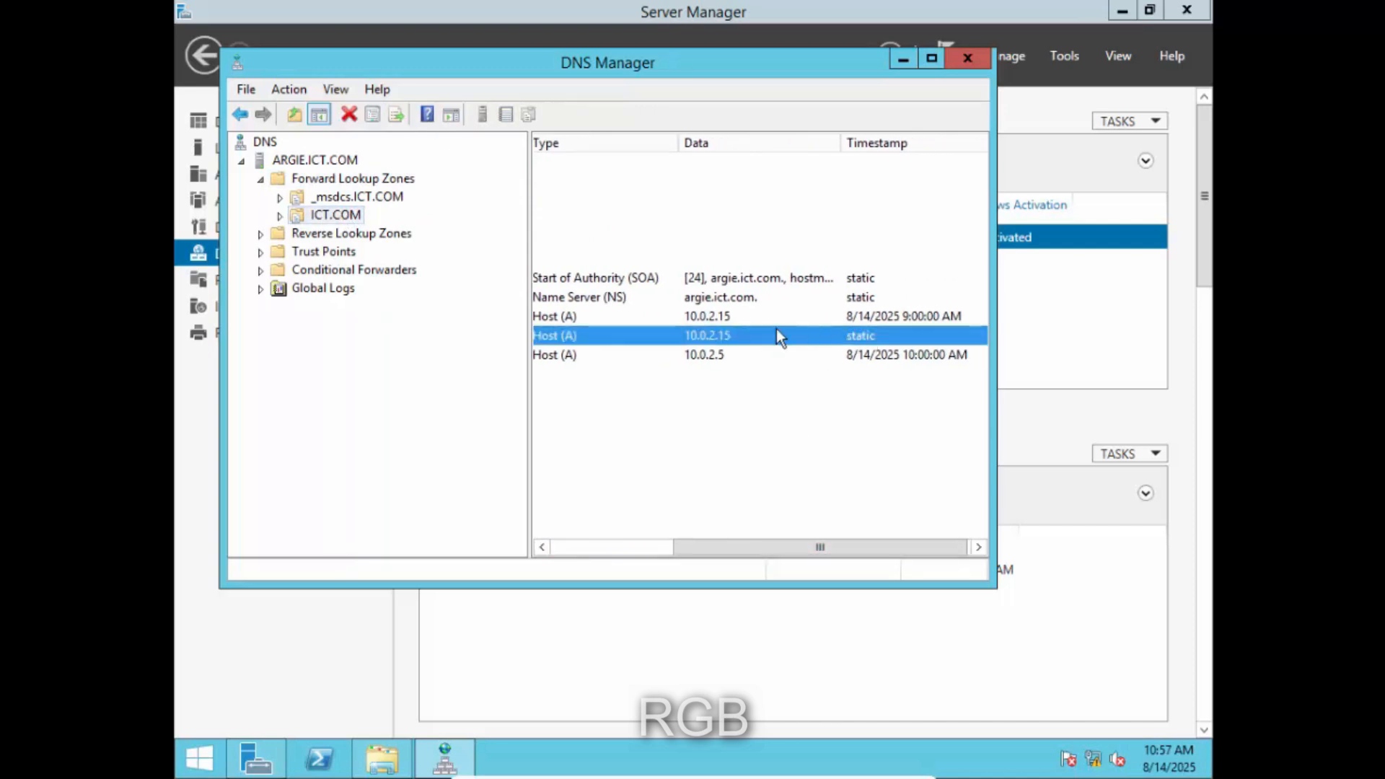
drag(756, 547, 603, 531)
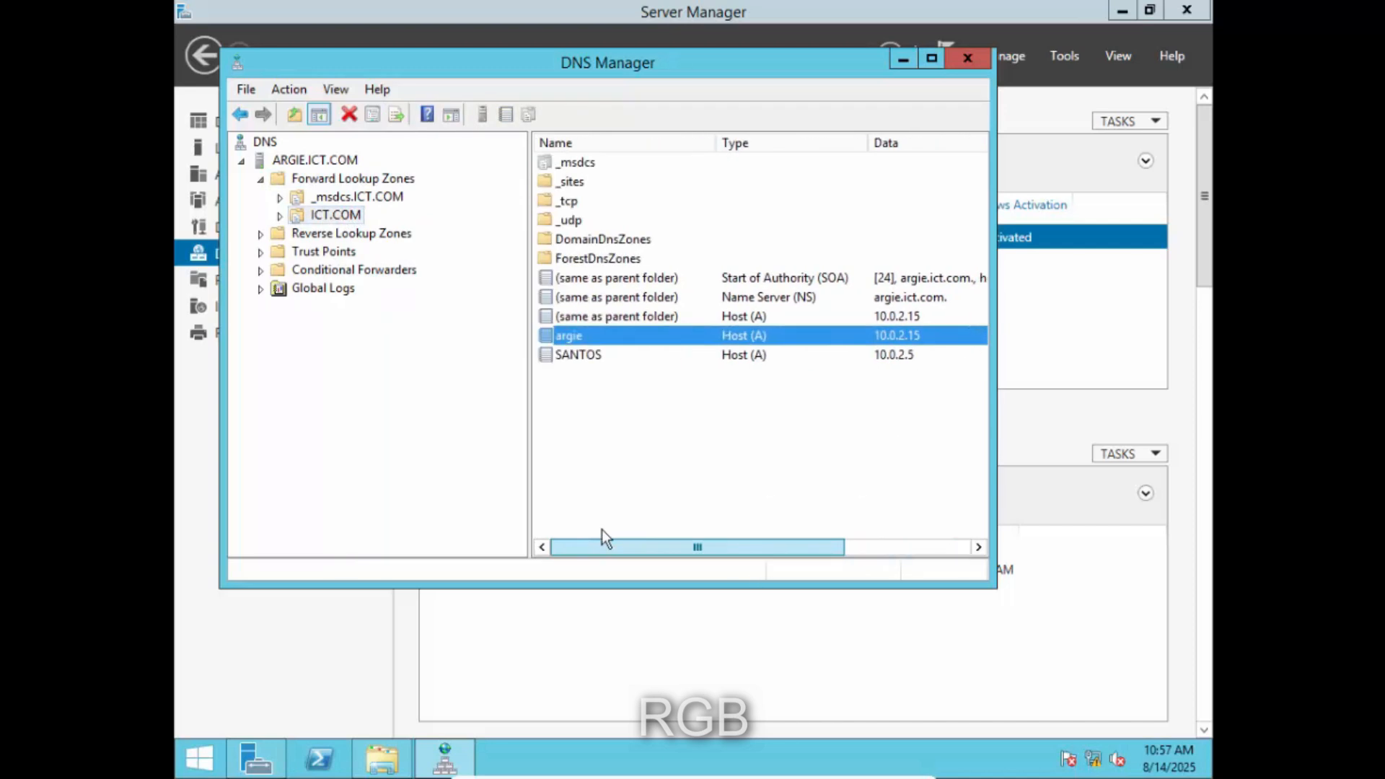
- Turn off PTR record updating in the argie host record's properties
right_click(622, 337)
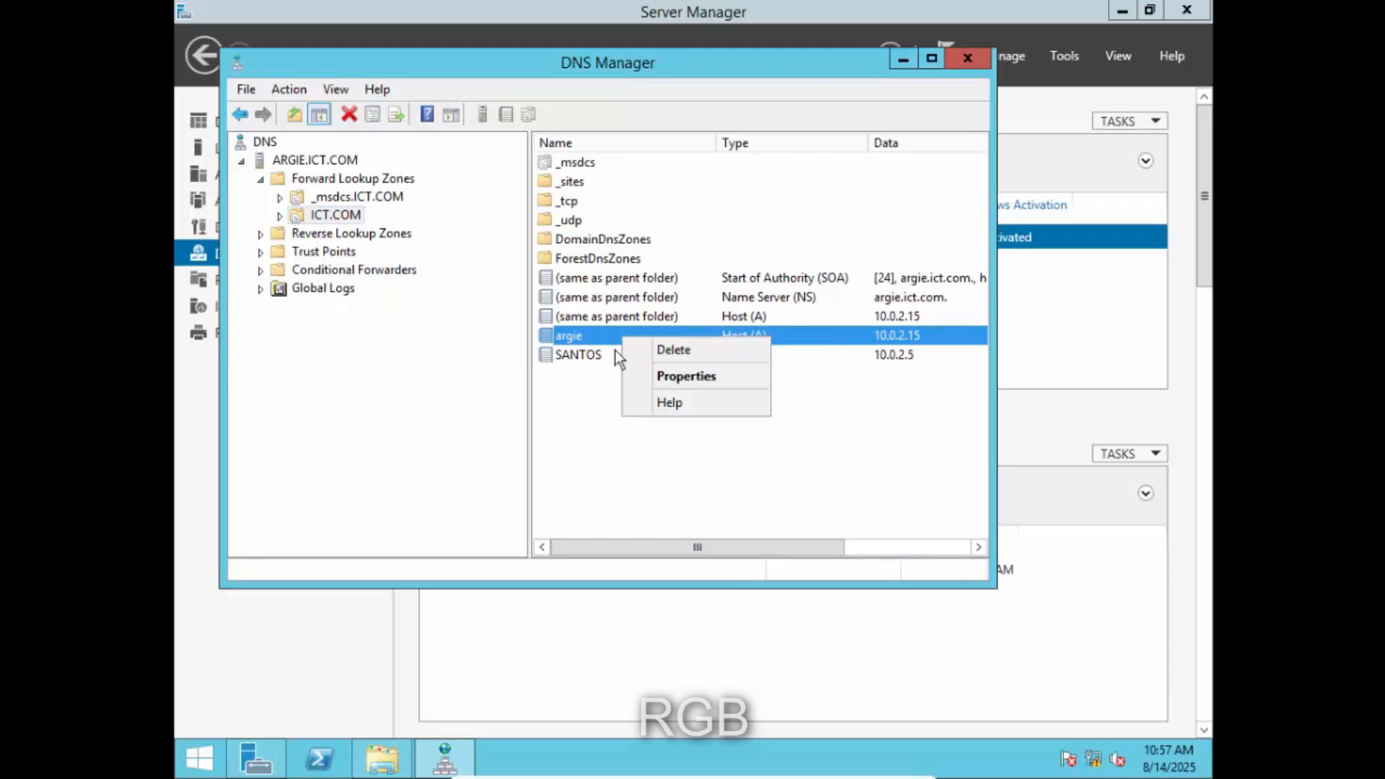
click(688, 375)
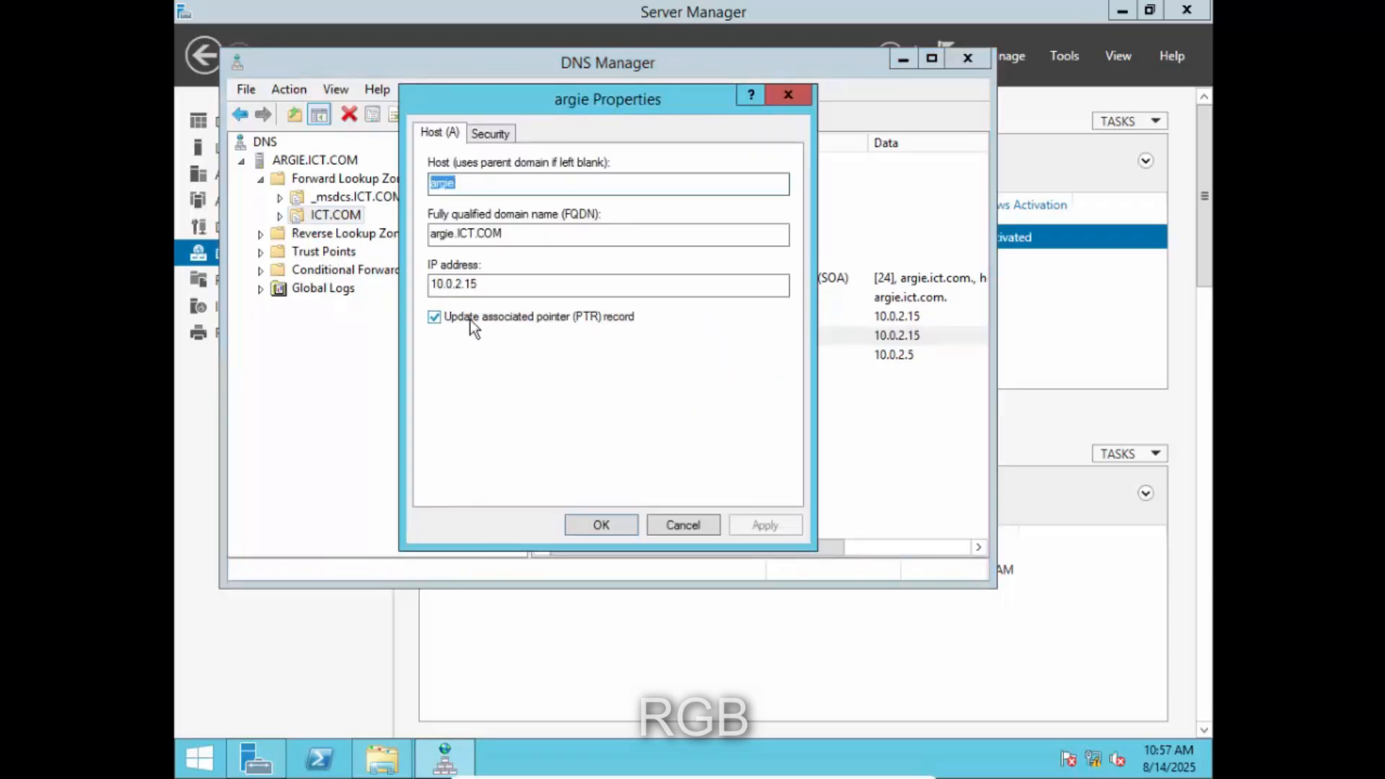
click(449, 317)
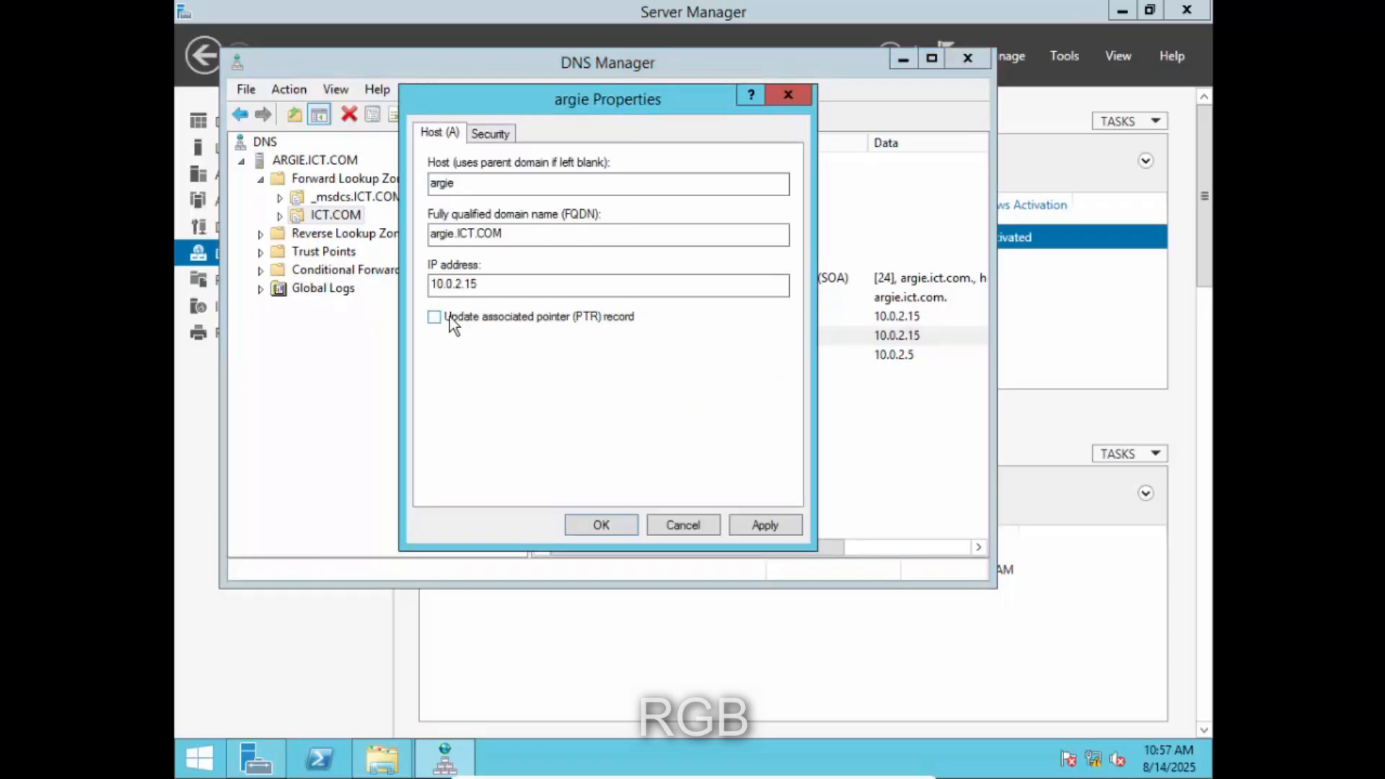
click(758, 525)
click(607, 525)
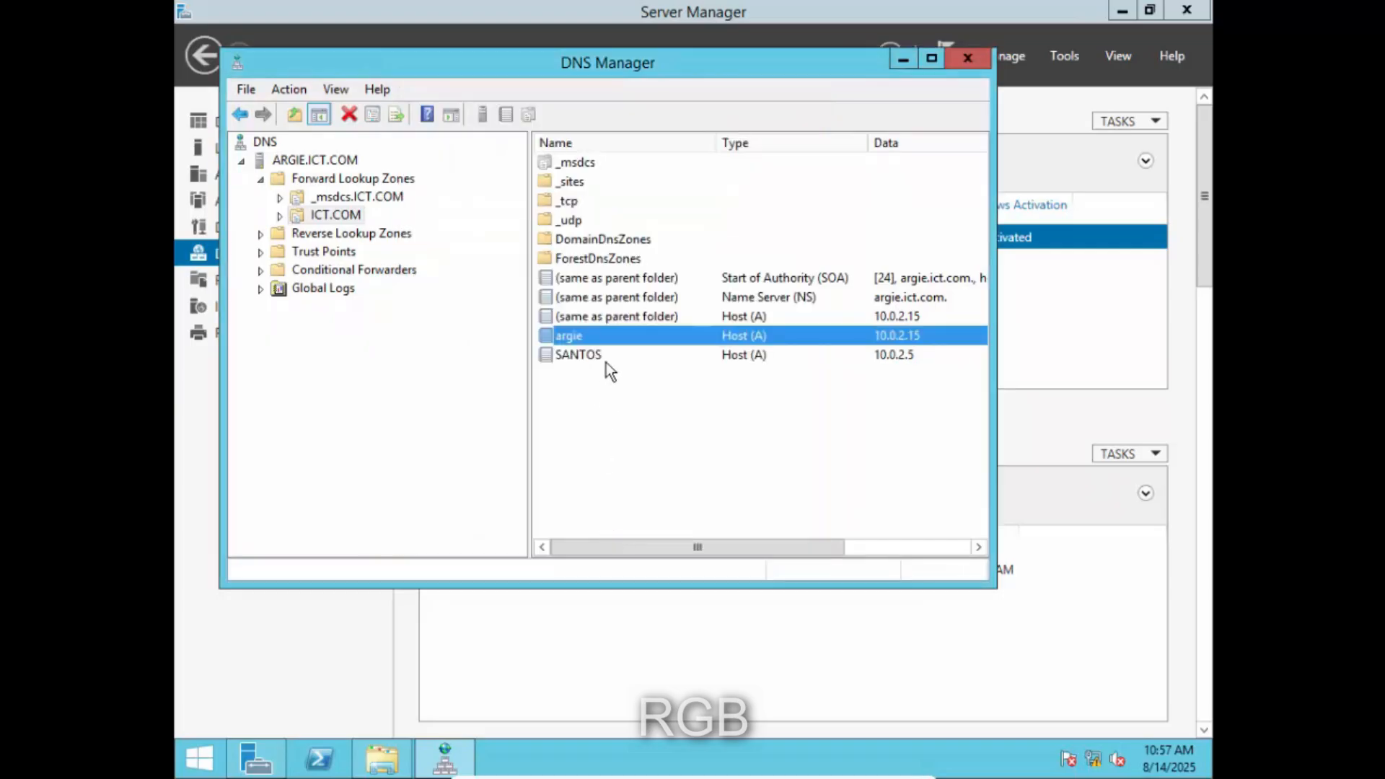
- Turn PTR record updating back on for argie, then close DNS Manager and Server Manager
right_click(615, 342)
click(677, 372)
click(543, 316)
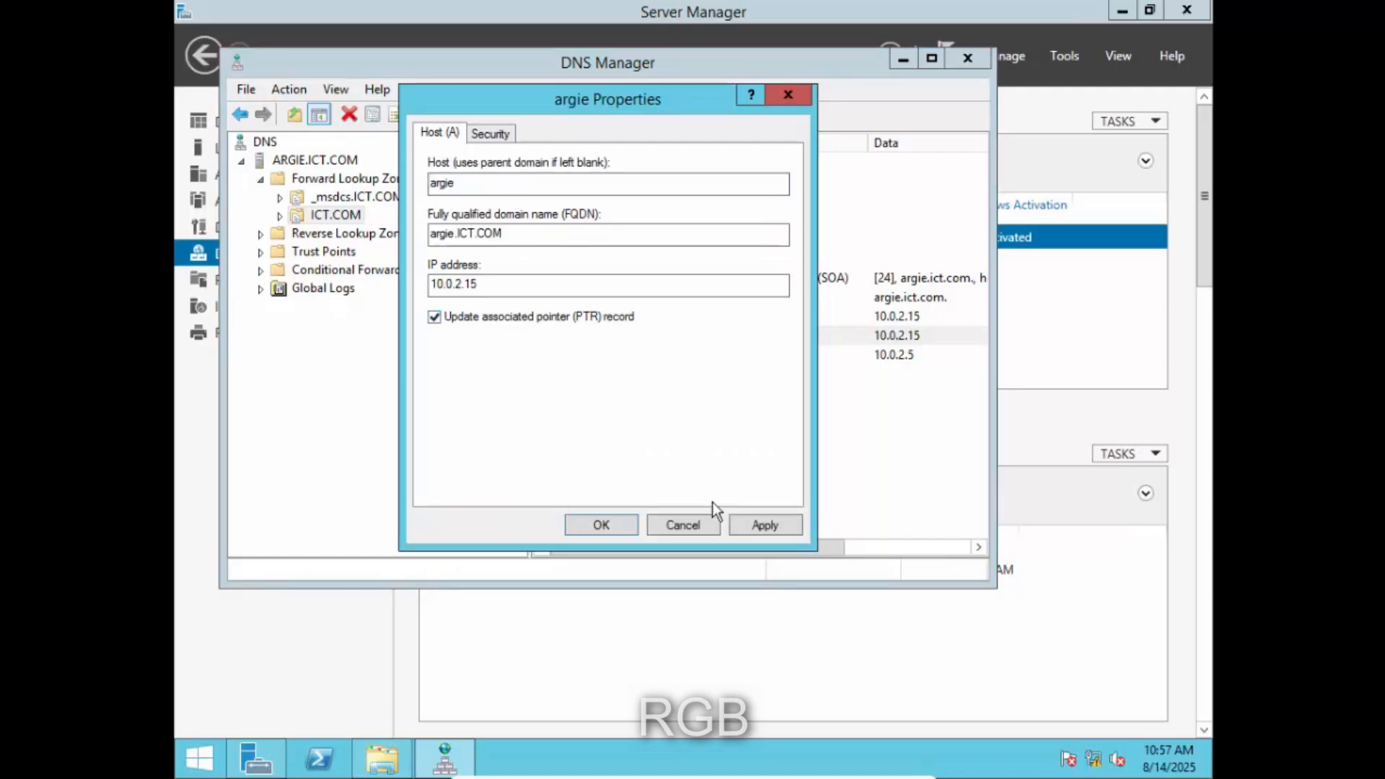
click(759, 525)
click(606, 525)
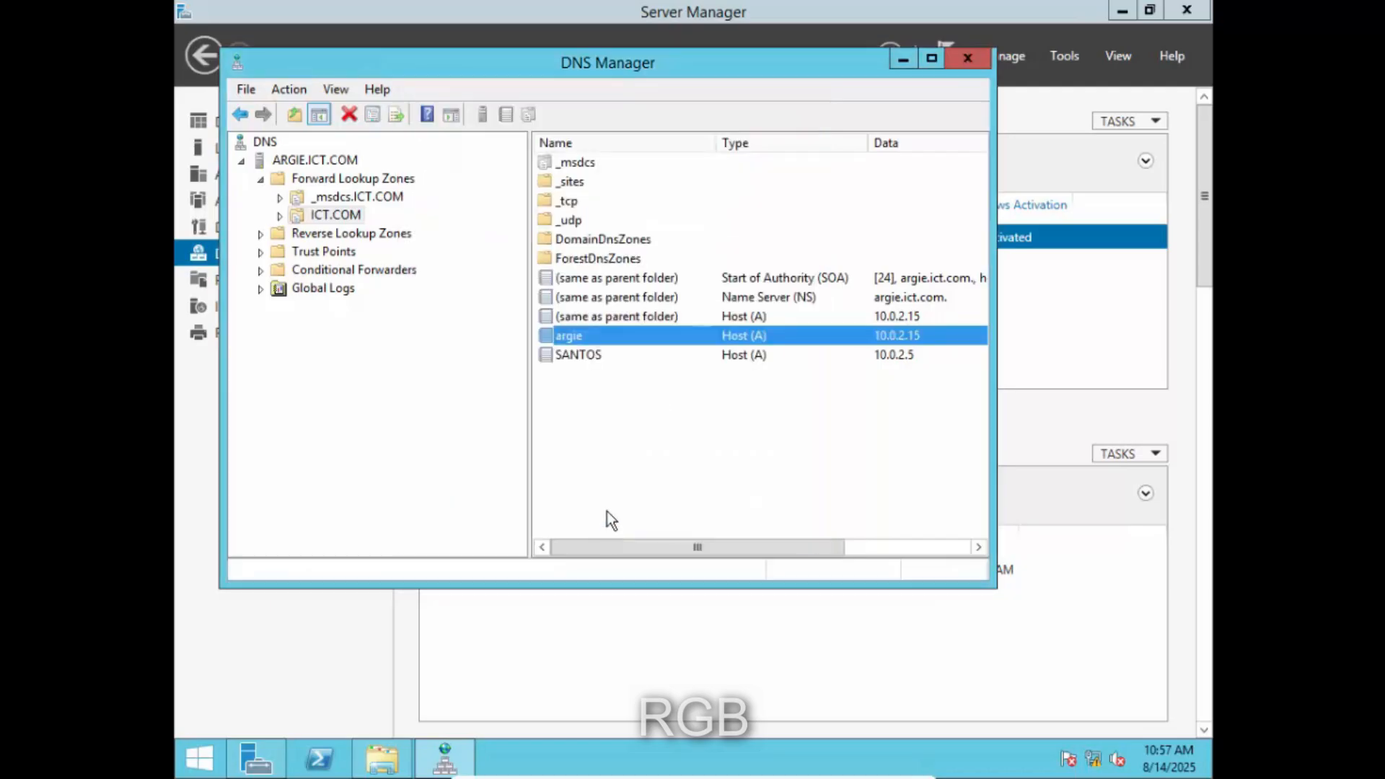
click(980, 56)
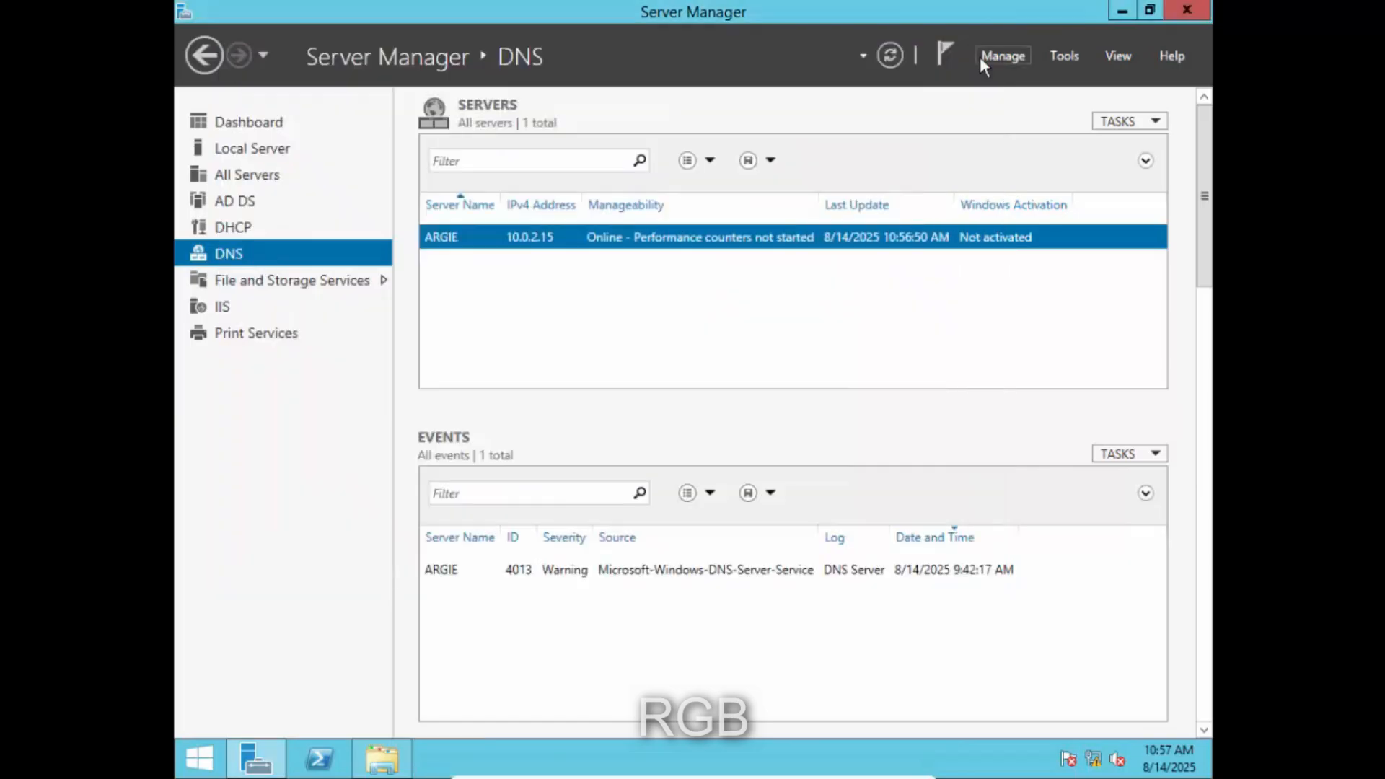
click(1189, 13)
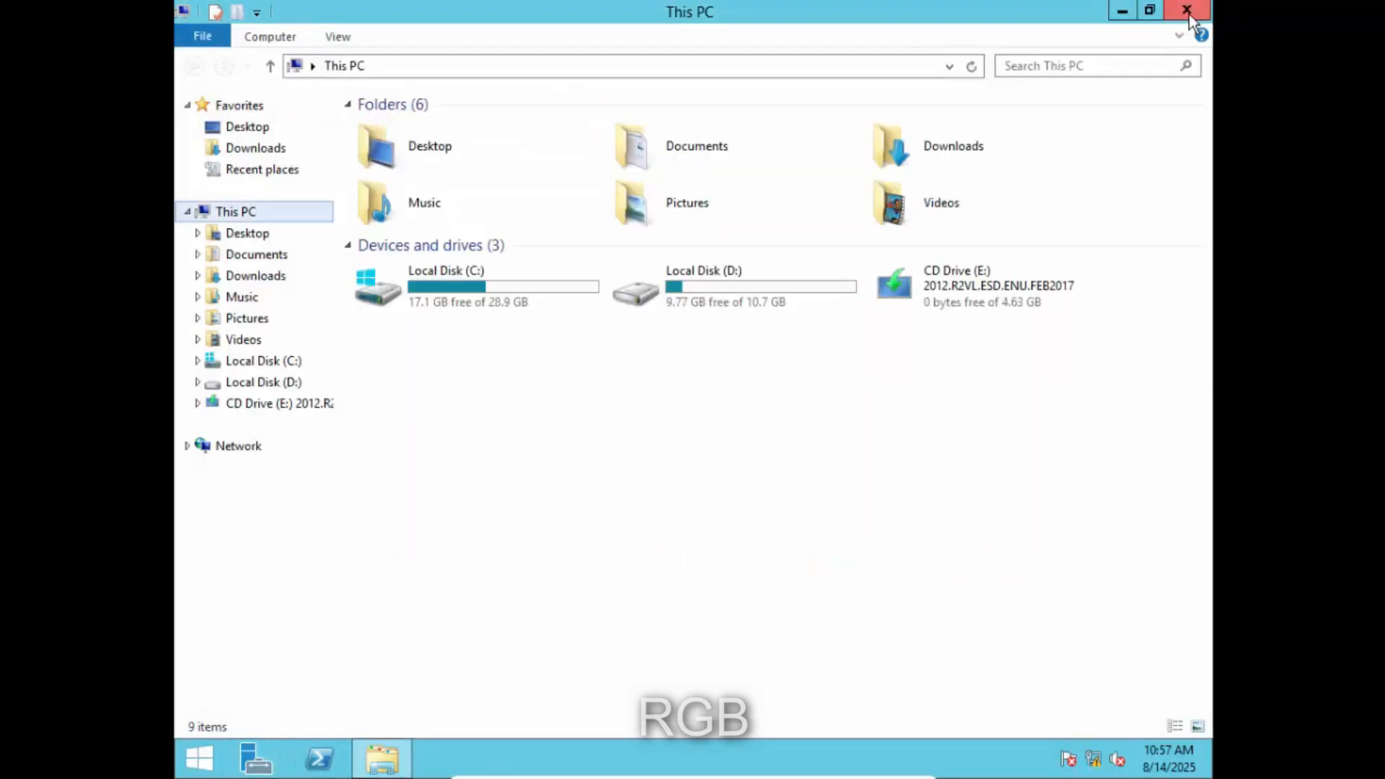
- Close This PC and run gpupdate in an administrator Command Prompt
click(1187, 12)
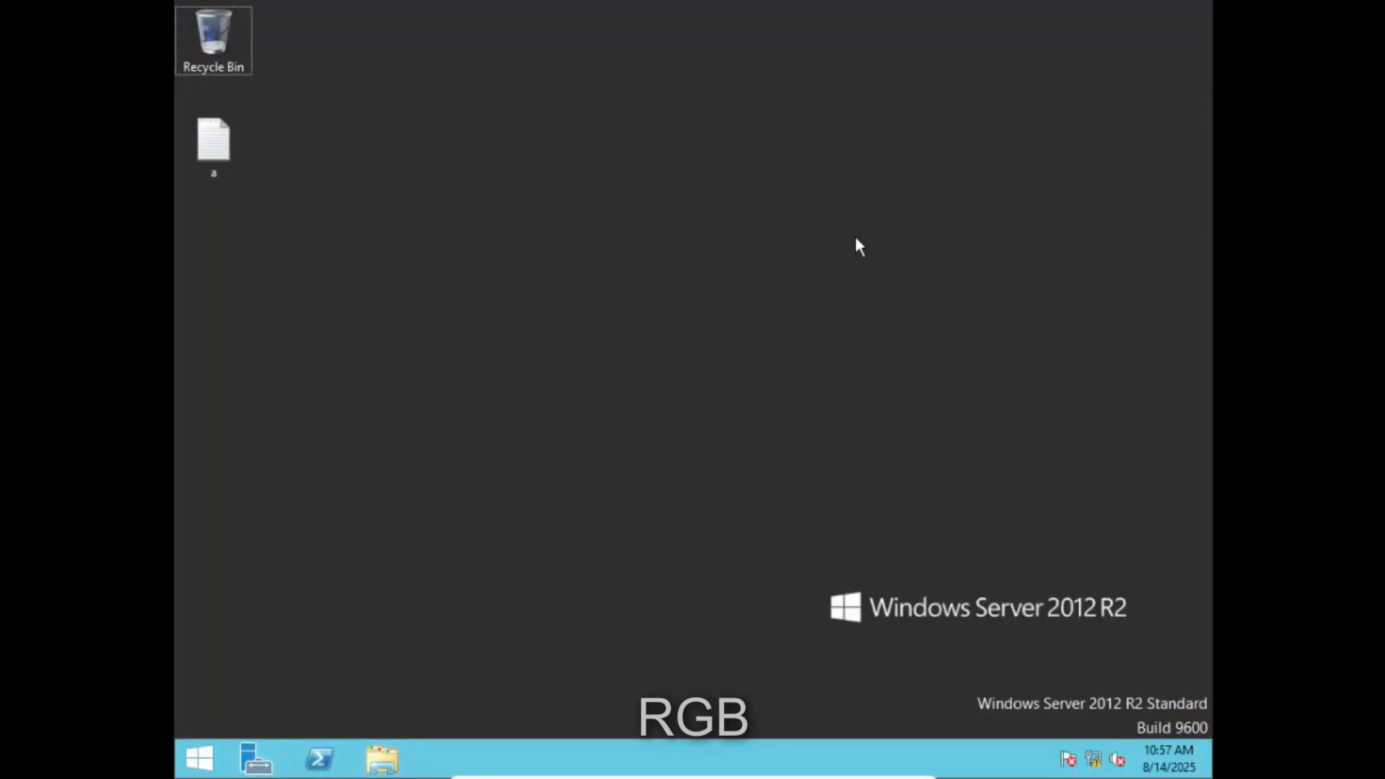
key(super+r)
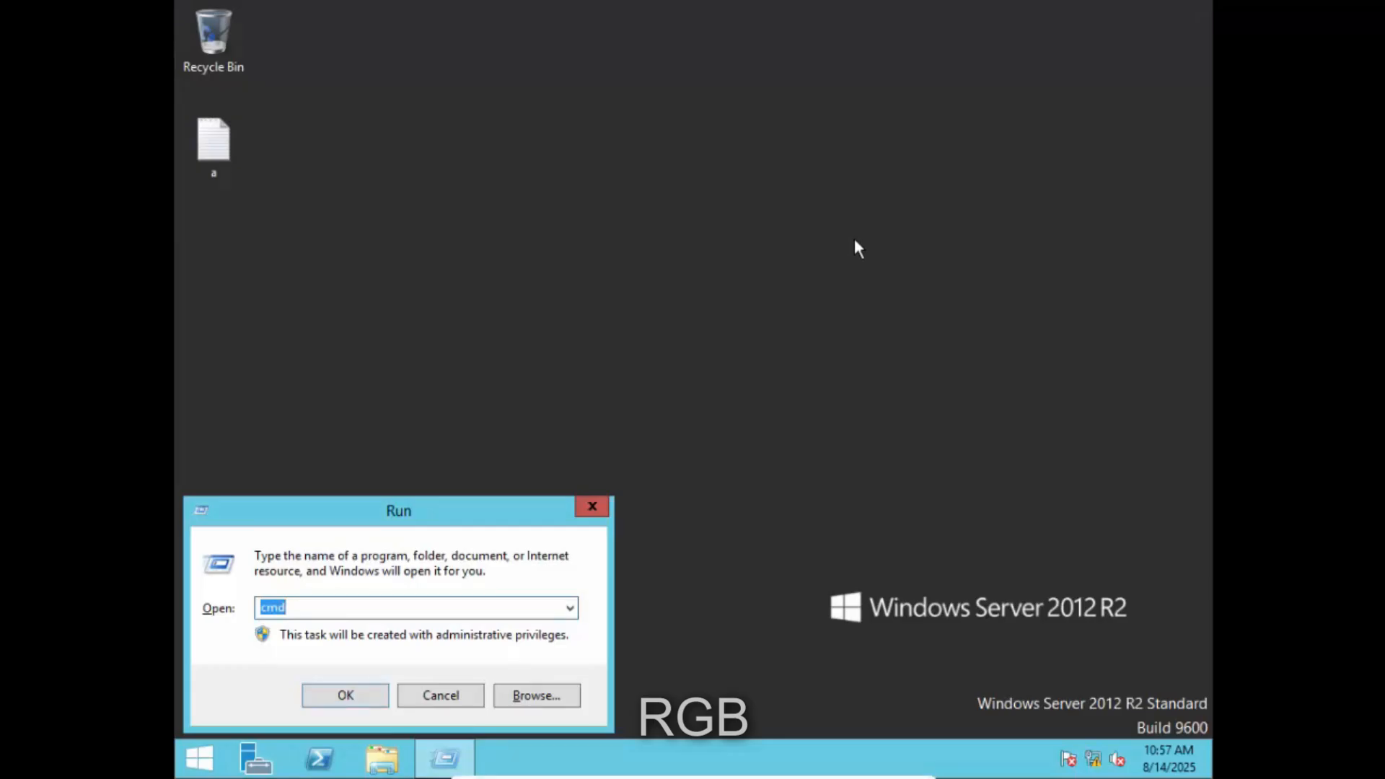
key(Return)
text(g)
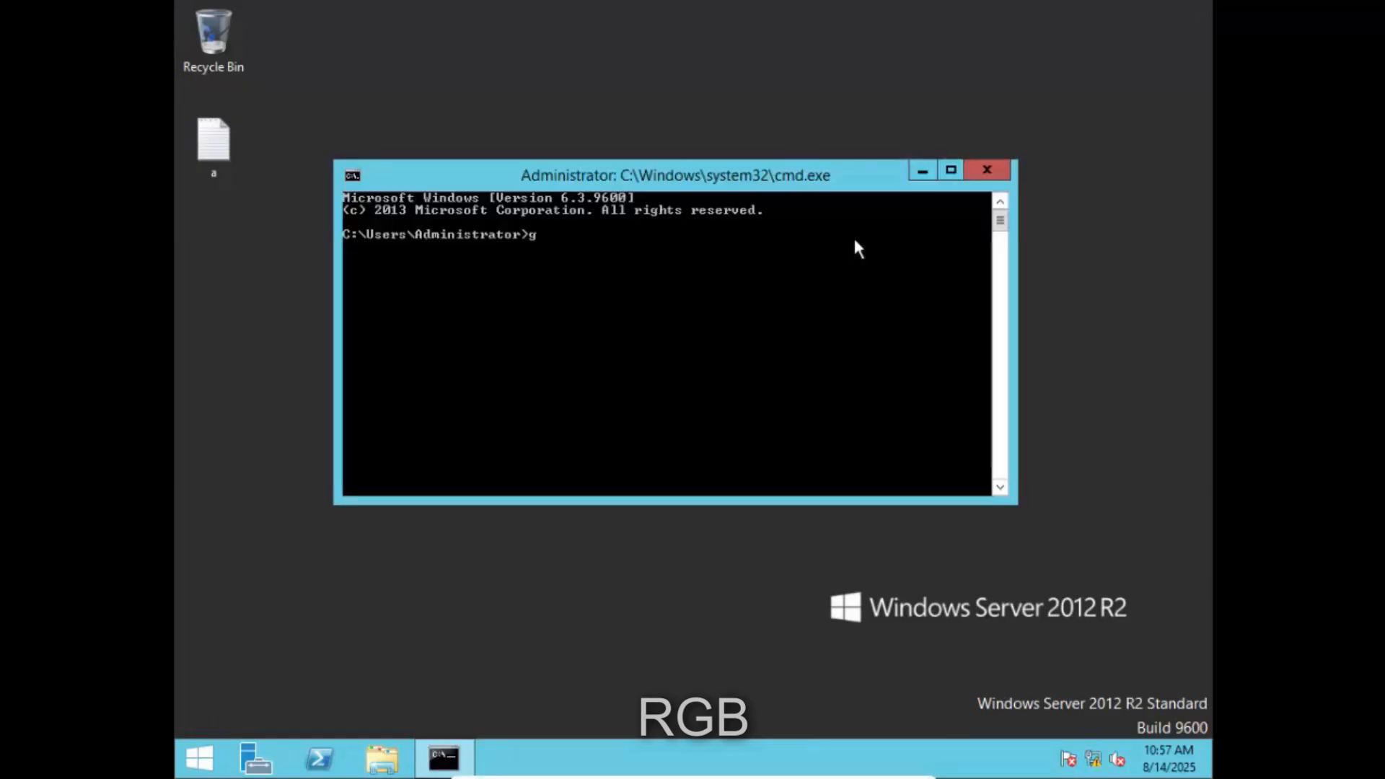
text(pupdate)
key(Return)
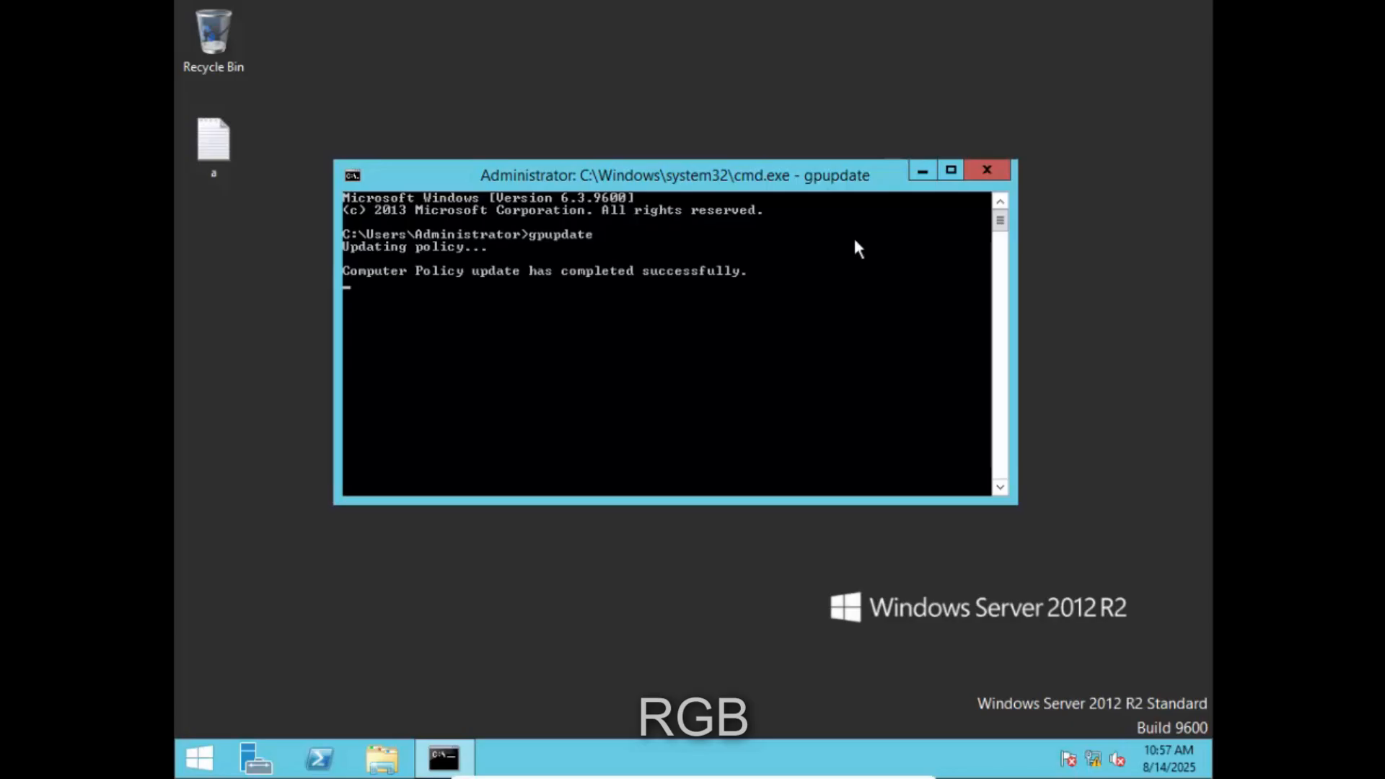
- Close the console, refresh the desktop and open Windows PowerShell
click(984, 175)
right_click(986, 182)
click(1014, 240)
click(321, 757)
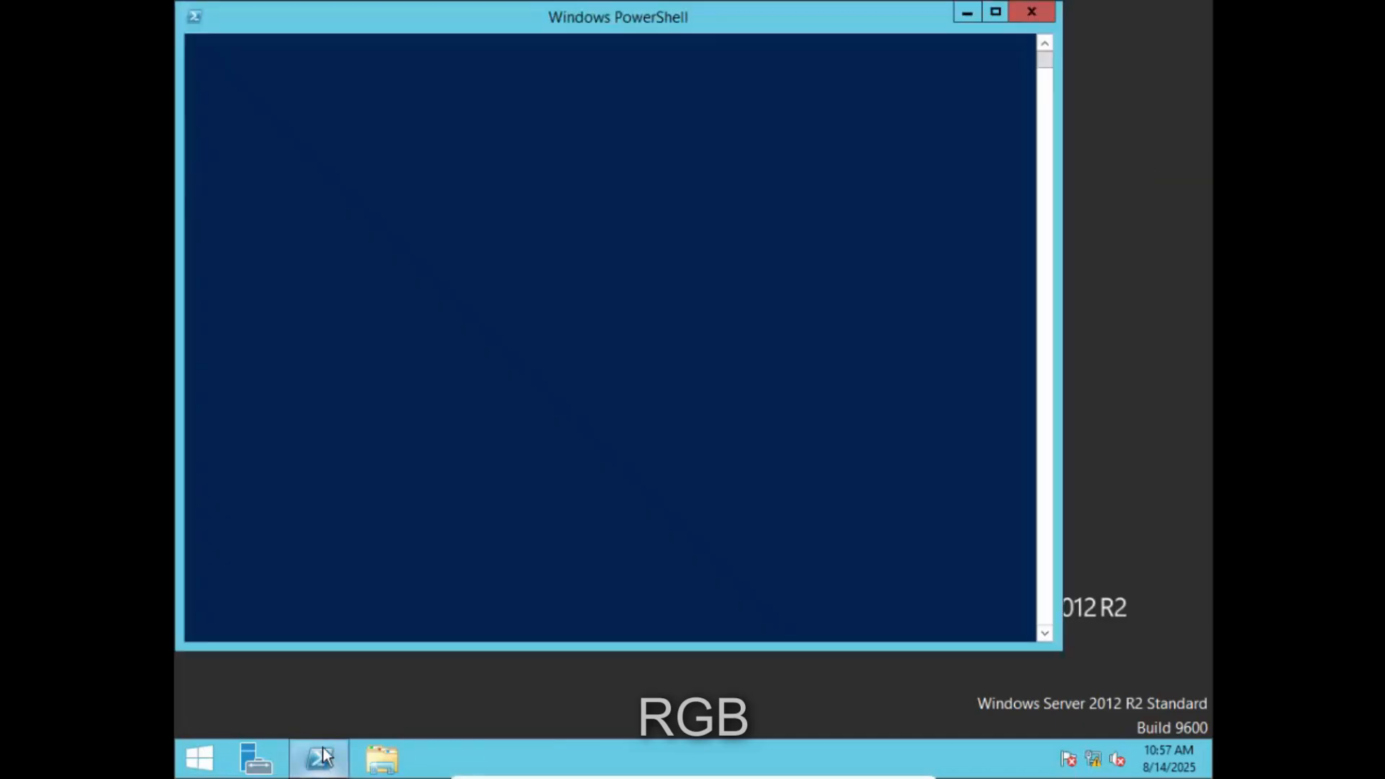
- Run nslookup for 10.0.2.15, resolving to argie.ict.com, then close PowerShell
click(429, 104)
text(n)
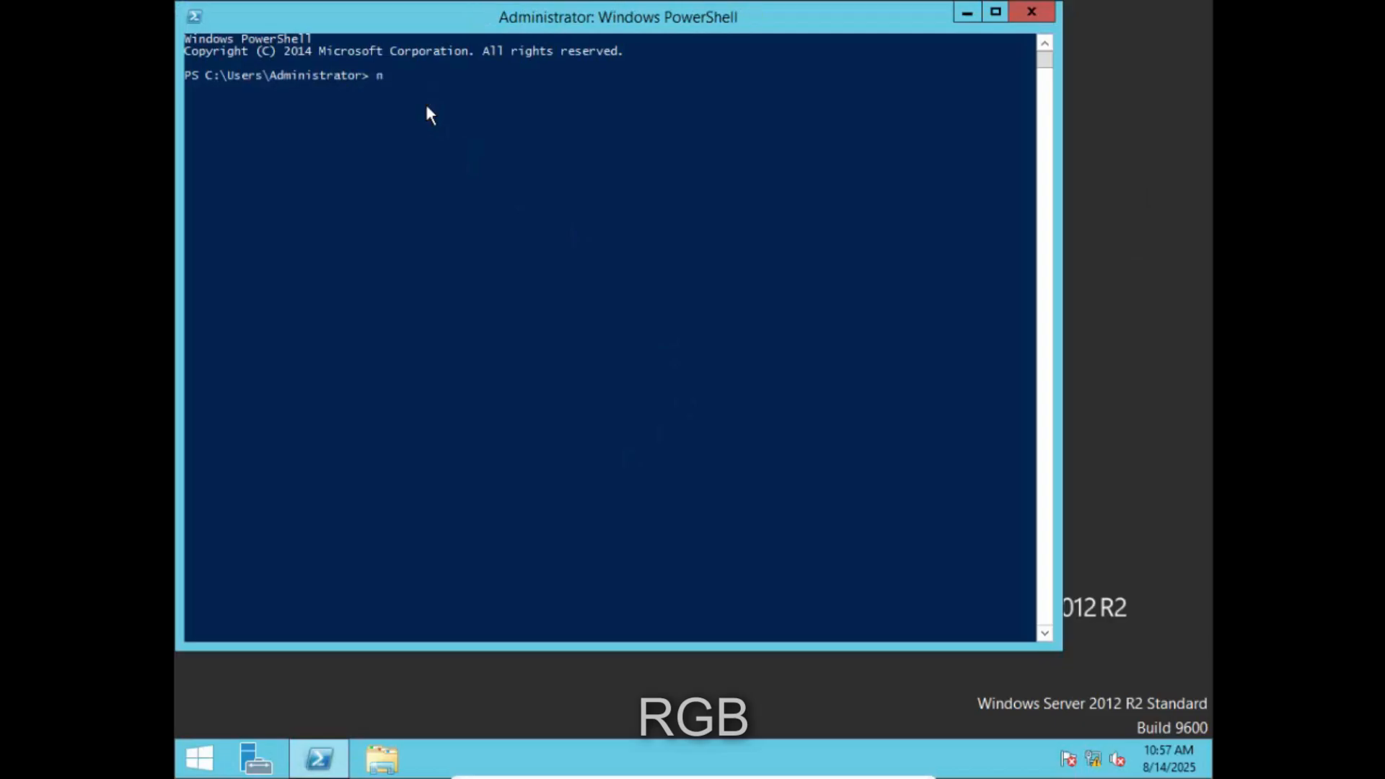
text(slookup)
key(Return)
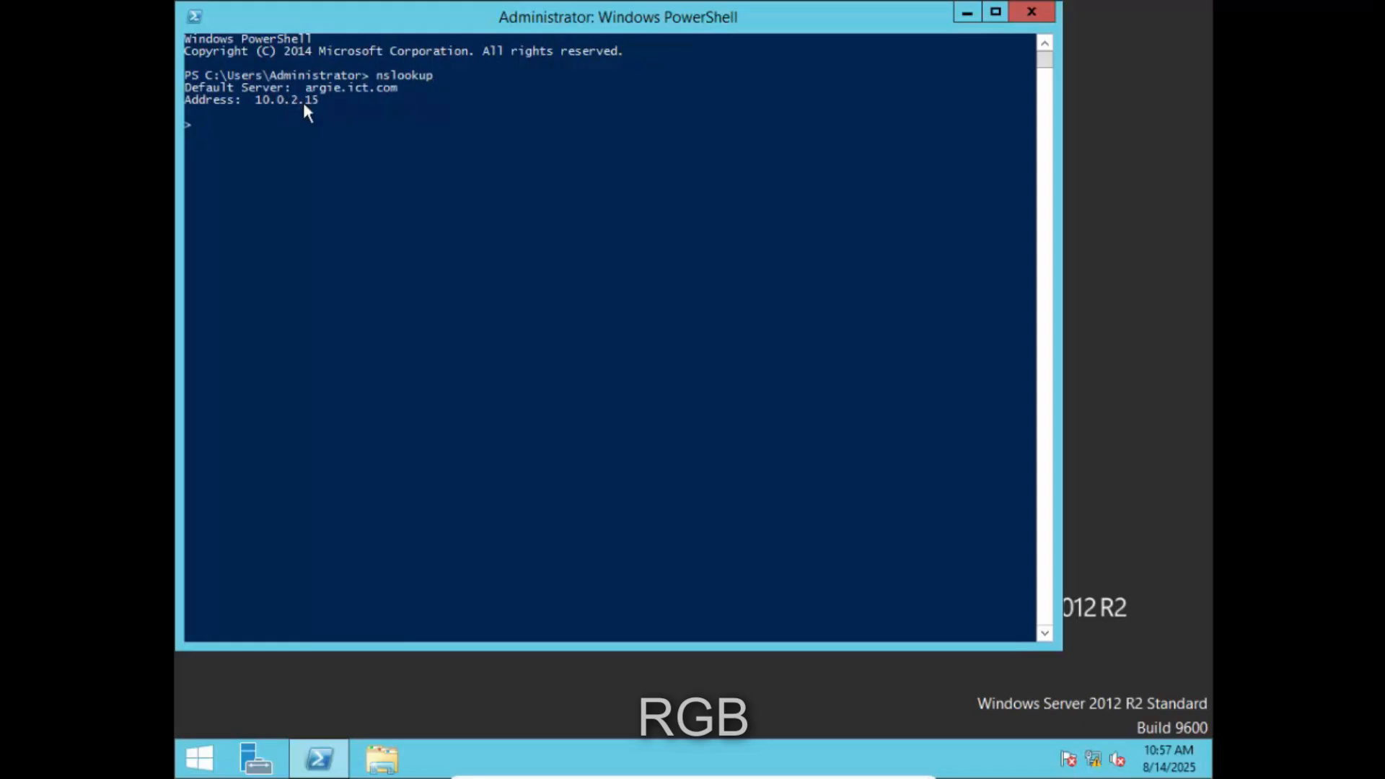
text(10.0.2.15)
key(Return)
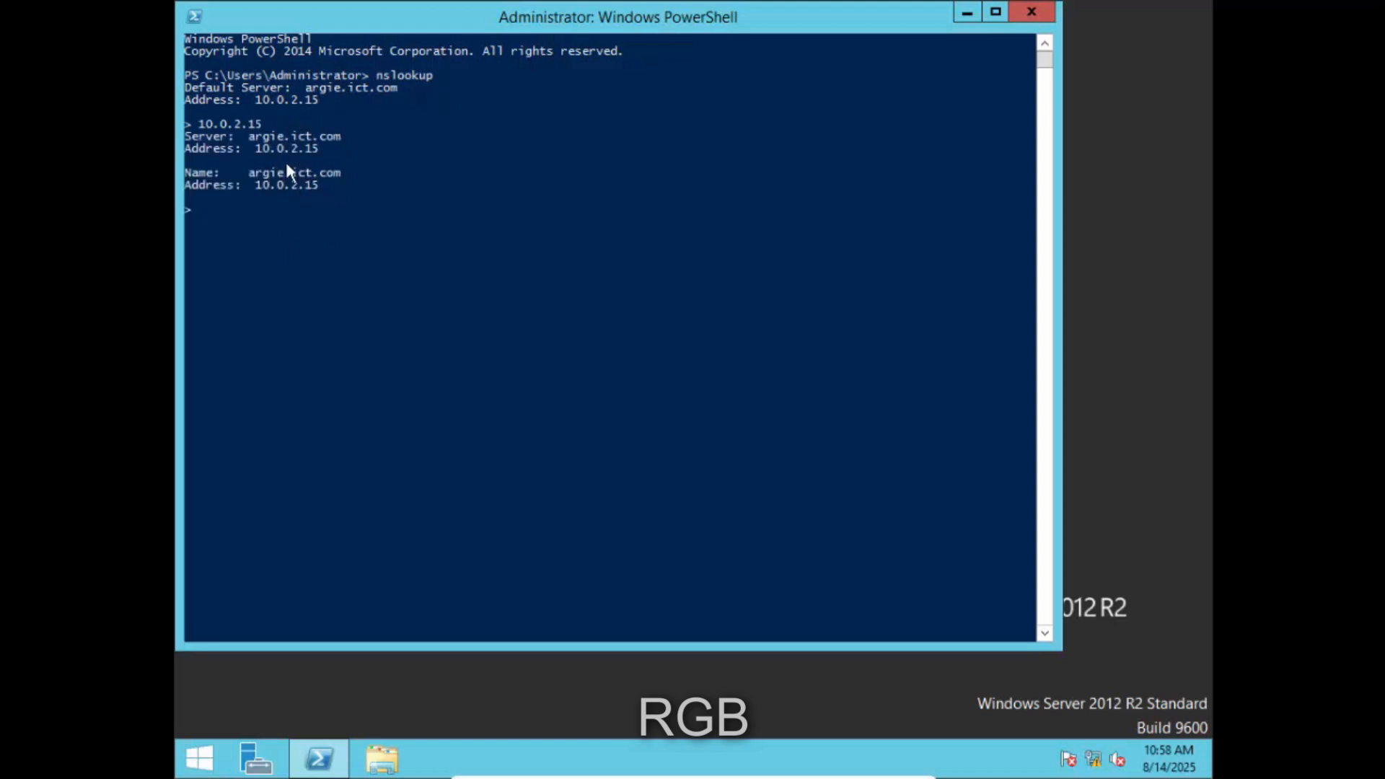
click(1053, 14)
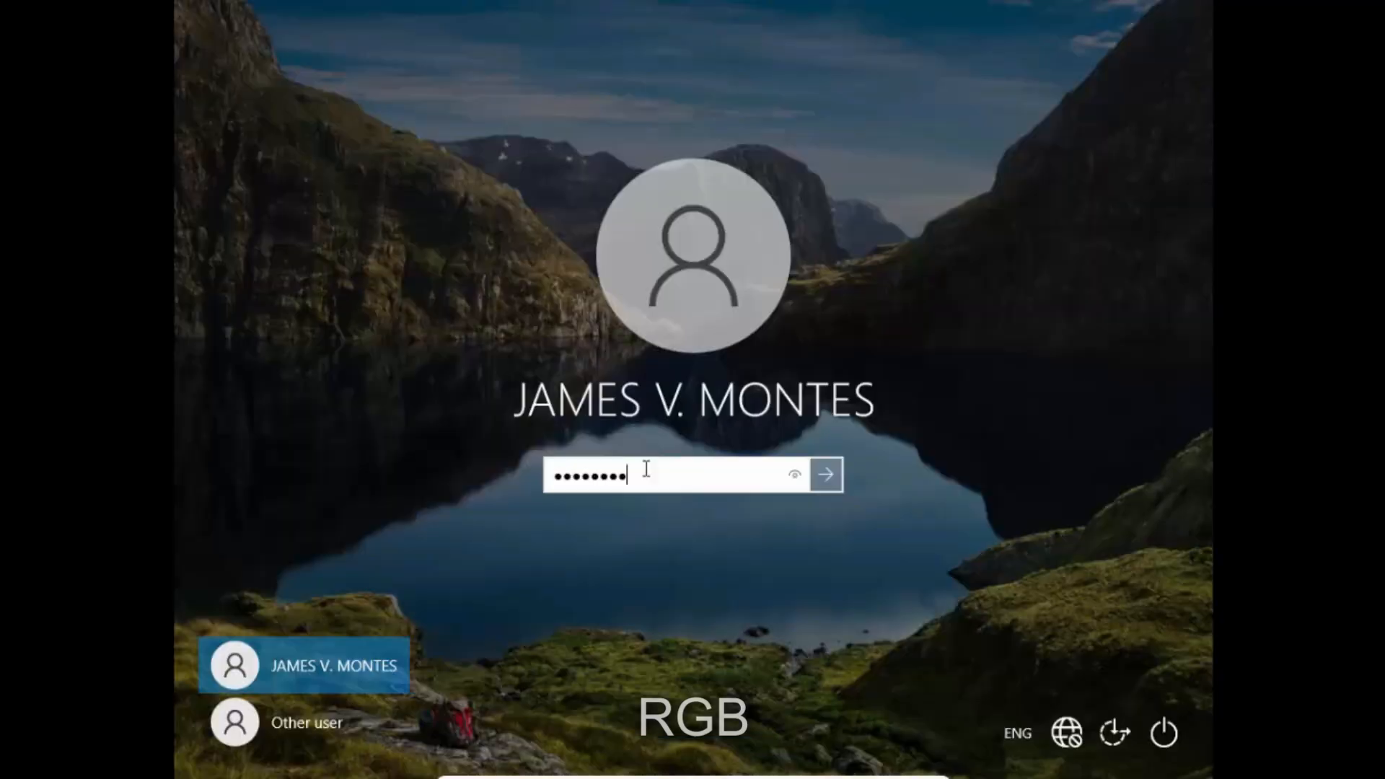
- Sign in to the Windows 10 client with the account password, correcting Caps Lock
key(Return)
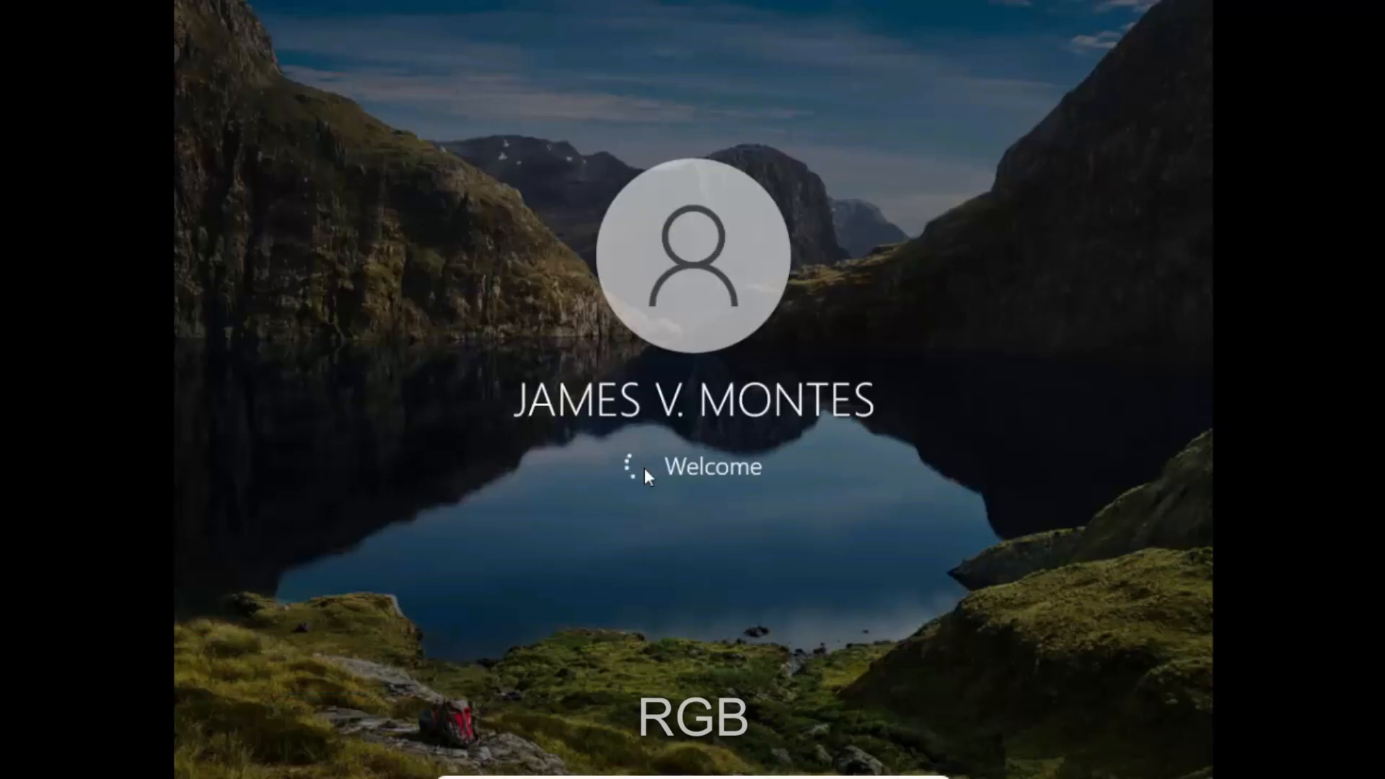
key(Return)
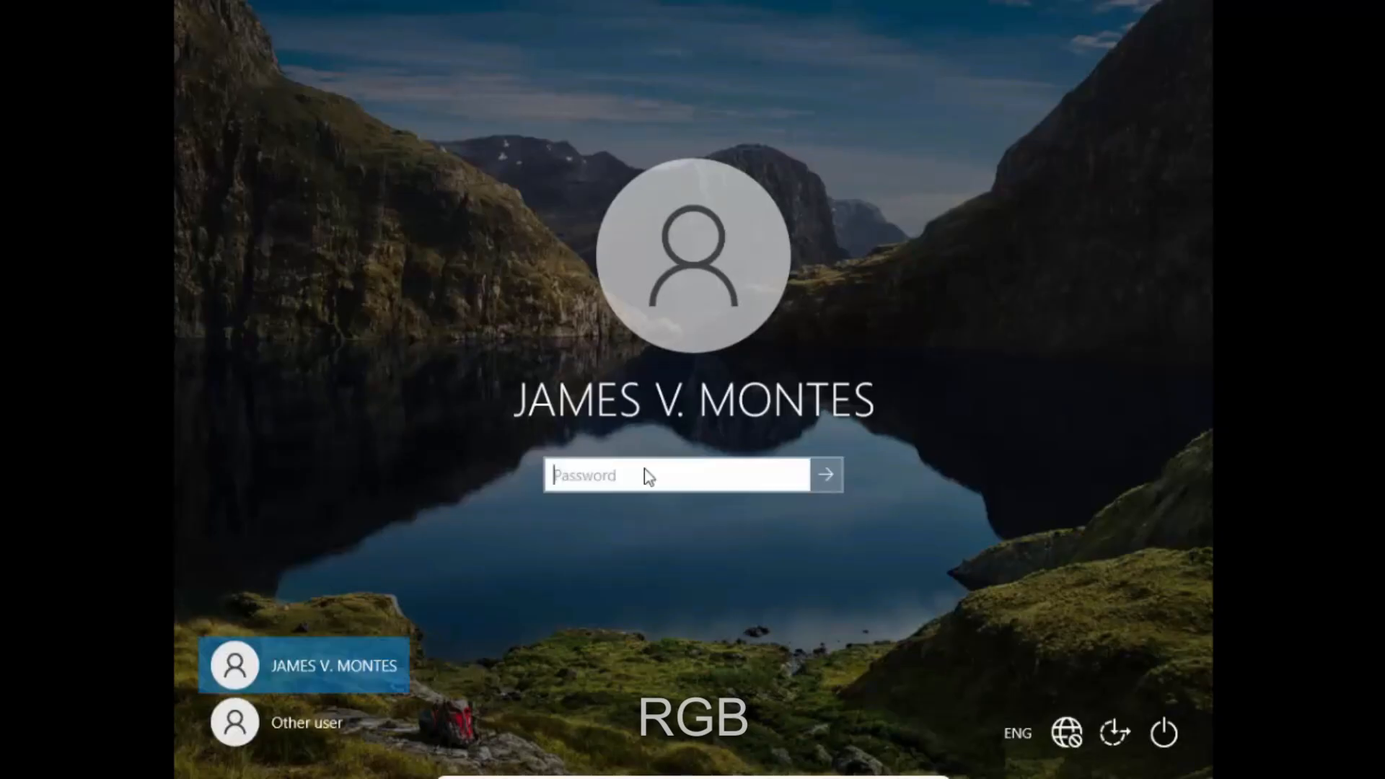
key(Caps_Lock)
text(***)
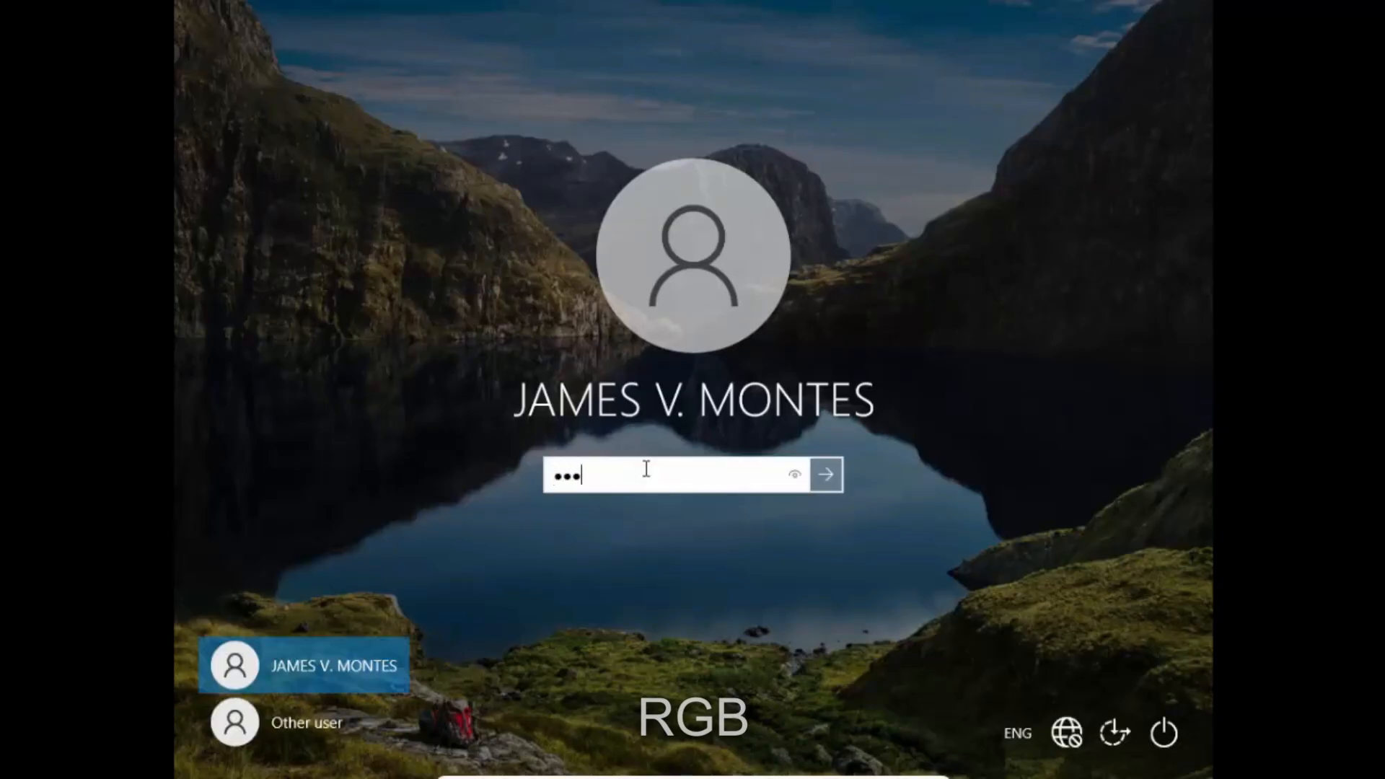
text(******)
key(Return)
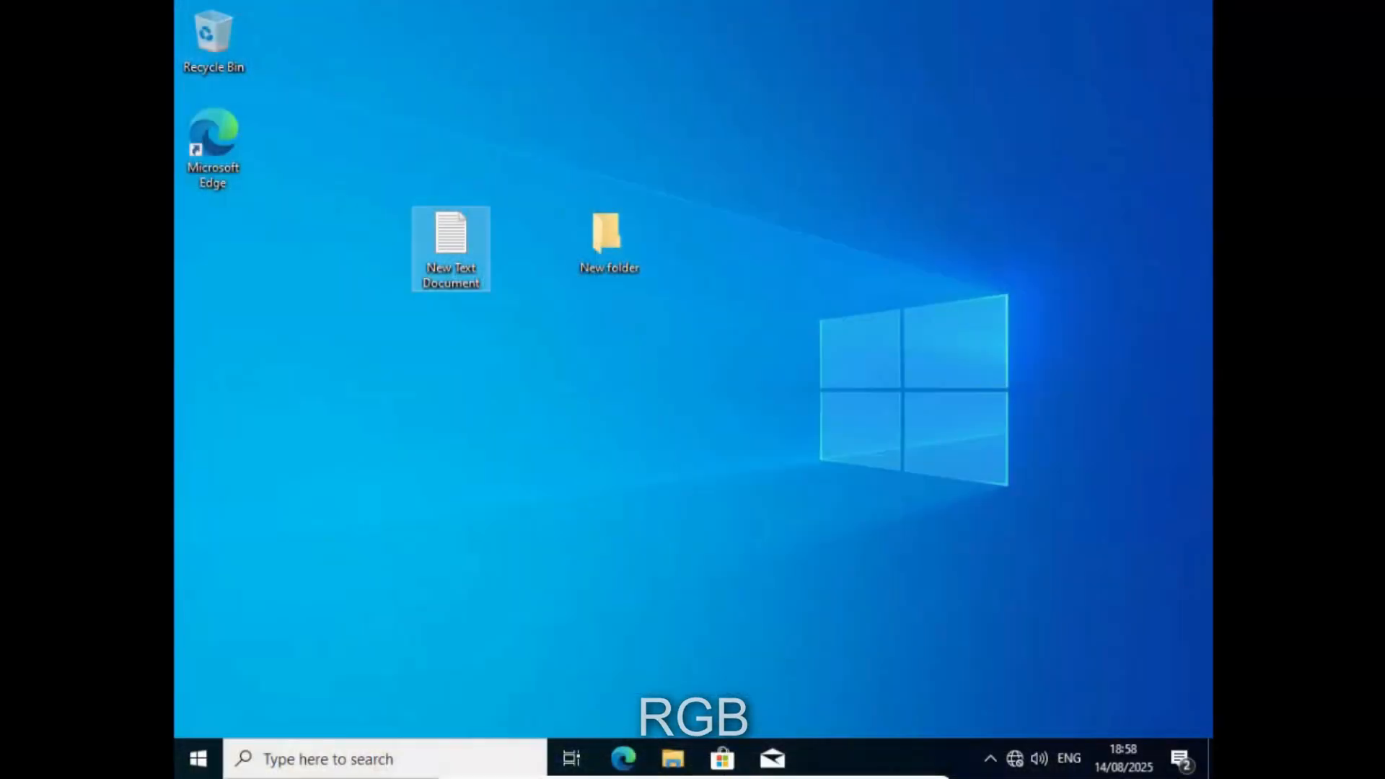
- Search for cmd and choose to run Command Prompt as administrator
right_click(515, 409)
click(552, 470)
key(super+r)
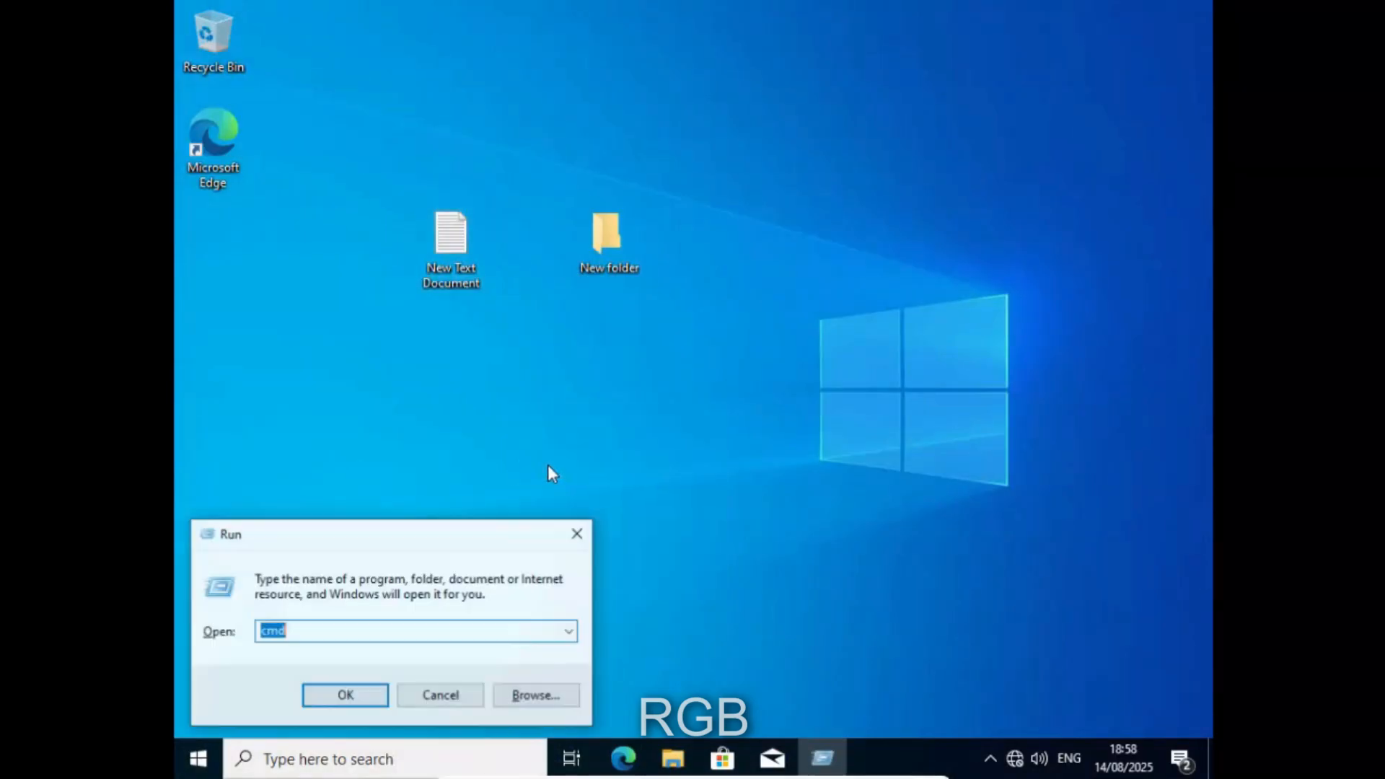
click(437, 696)
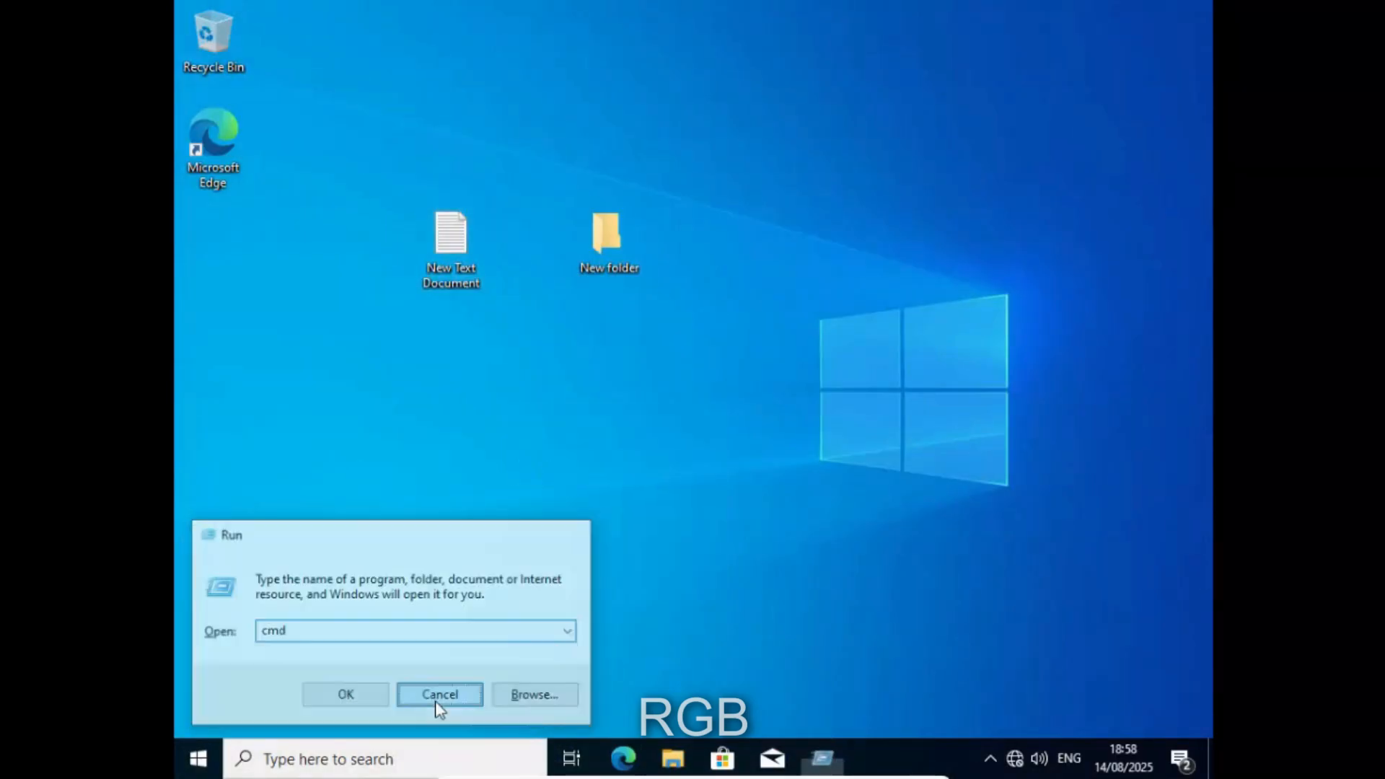
click(420, 760)
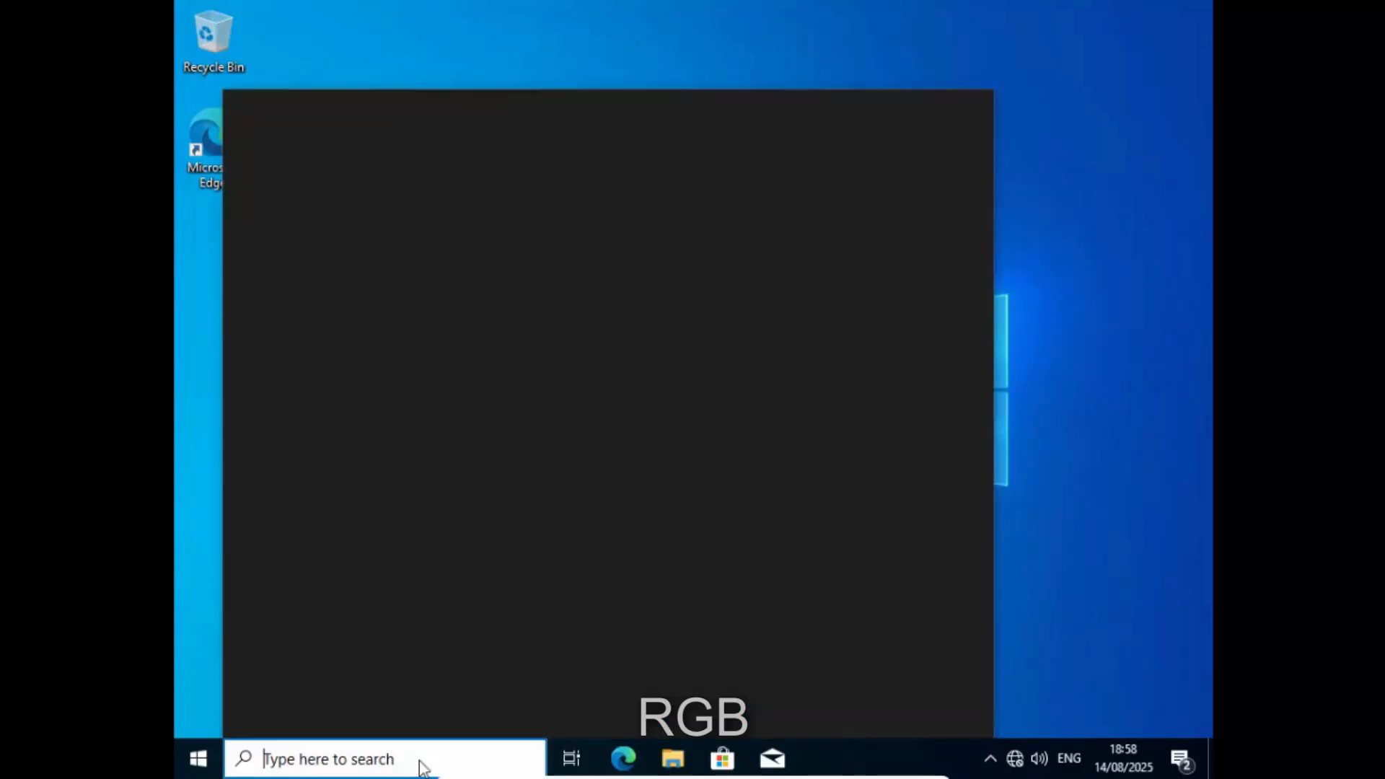
text(cmd)
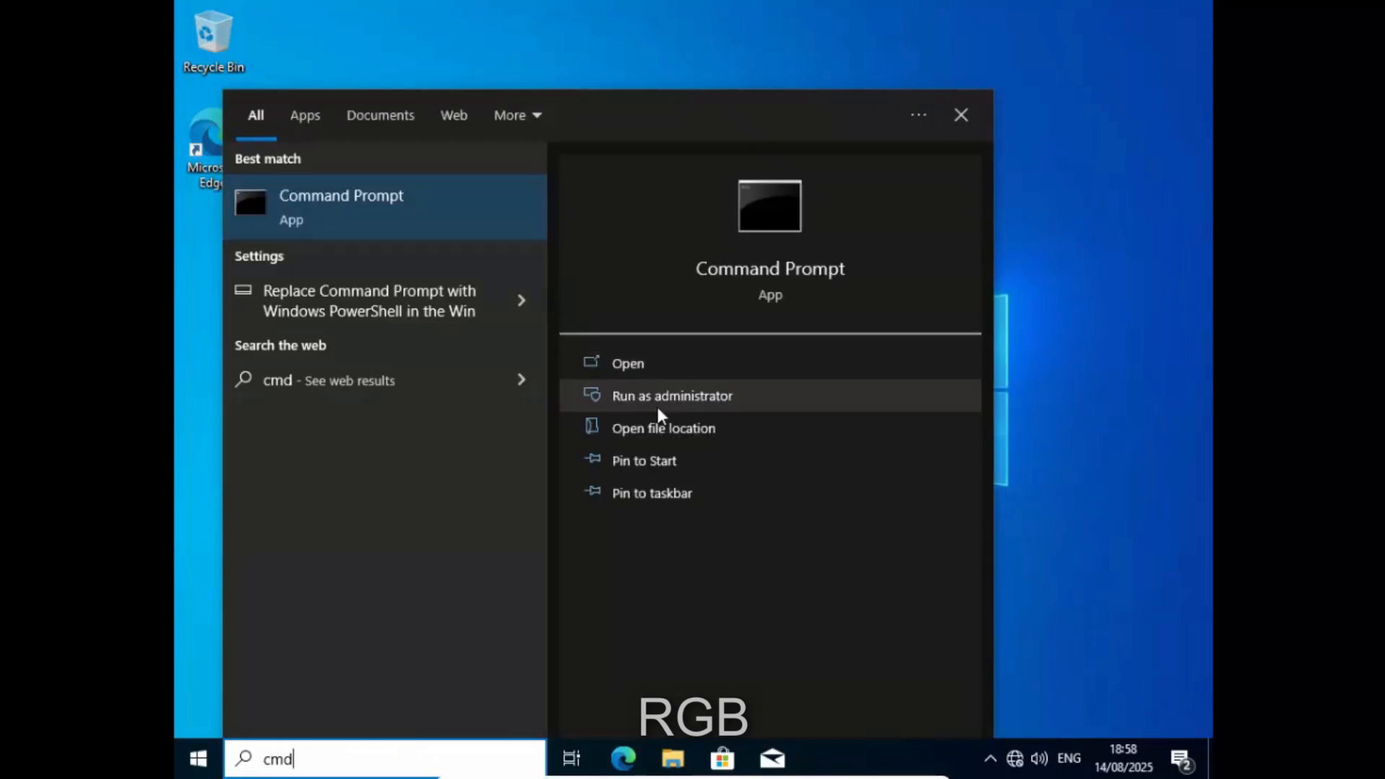
click(660, 404)
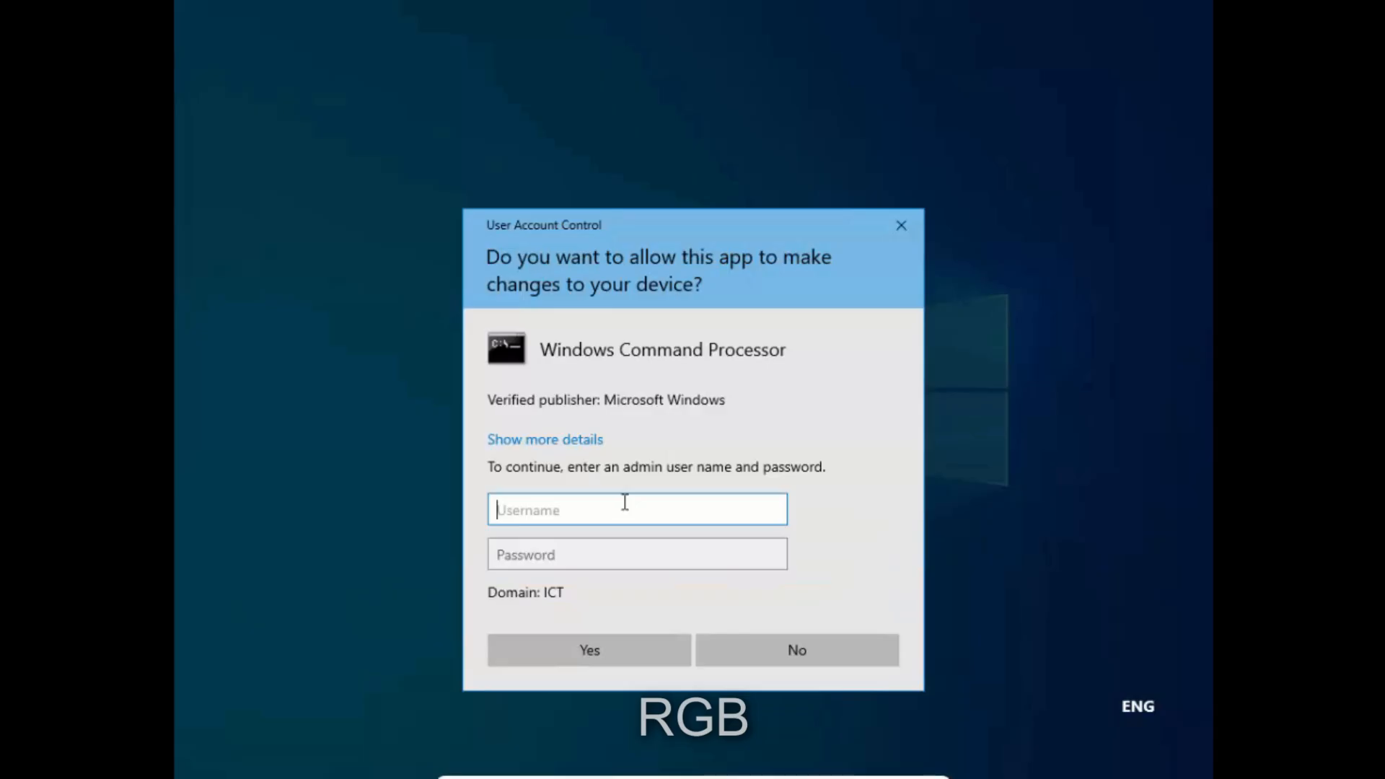
- Enter the administrator user name and password in the UAC prompt and confirm
text(administrator)
key(Tab)
key(Caps_Lock)
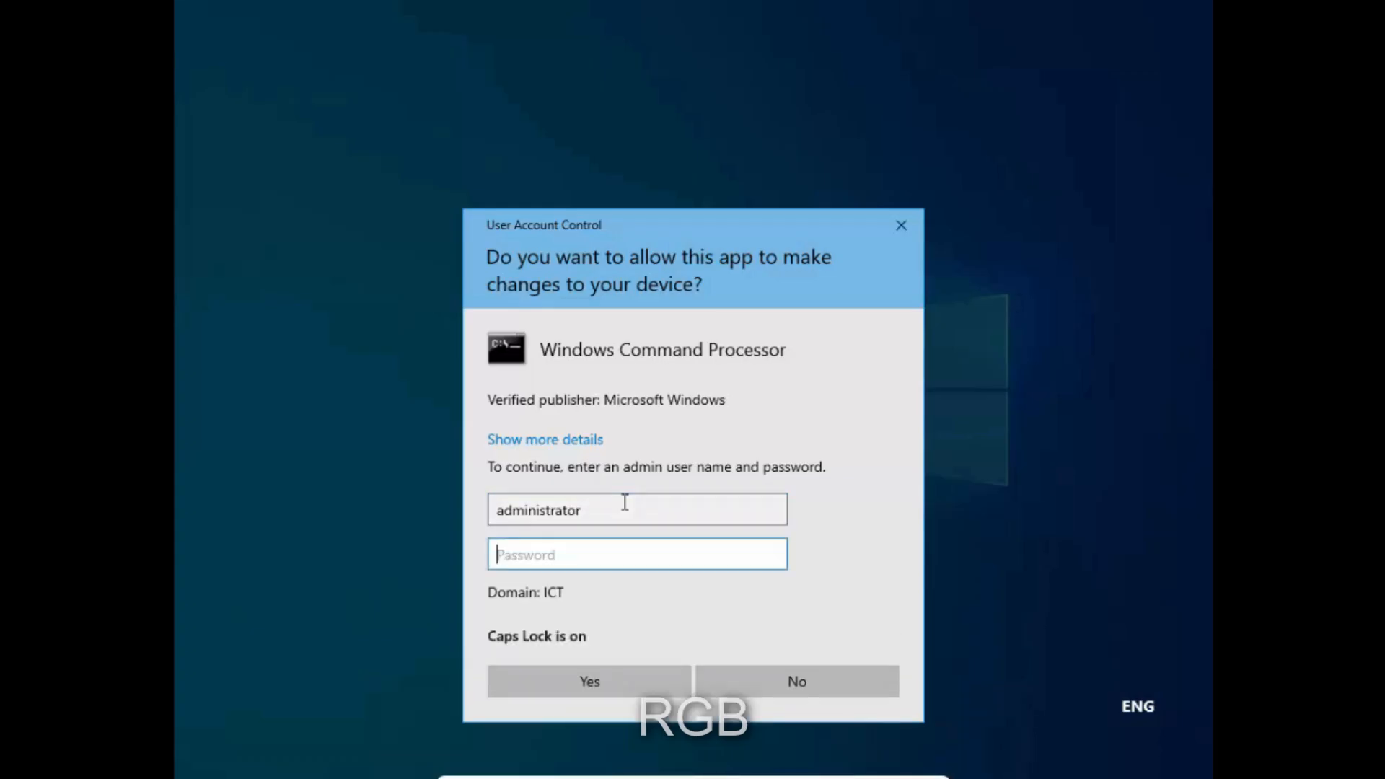
key(Caps_Lock)
text(•••••••••)
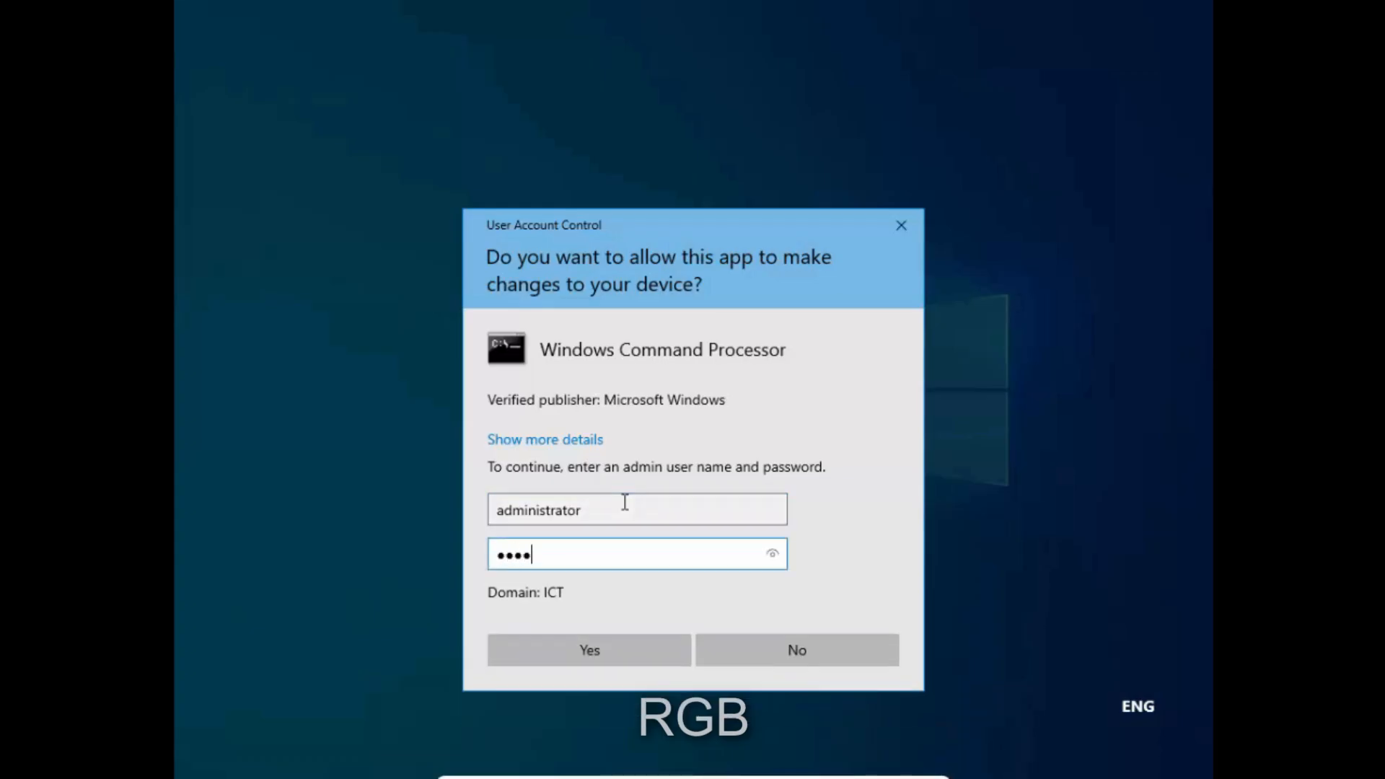
key(Return)
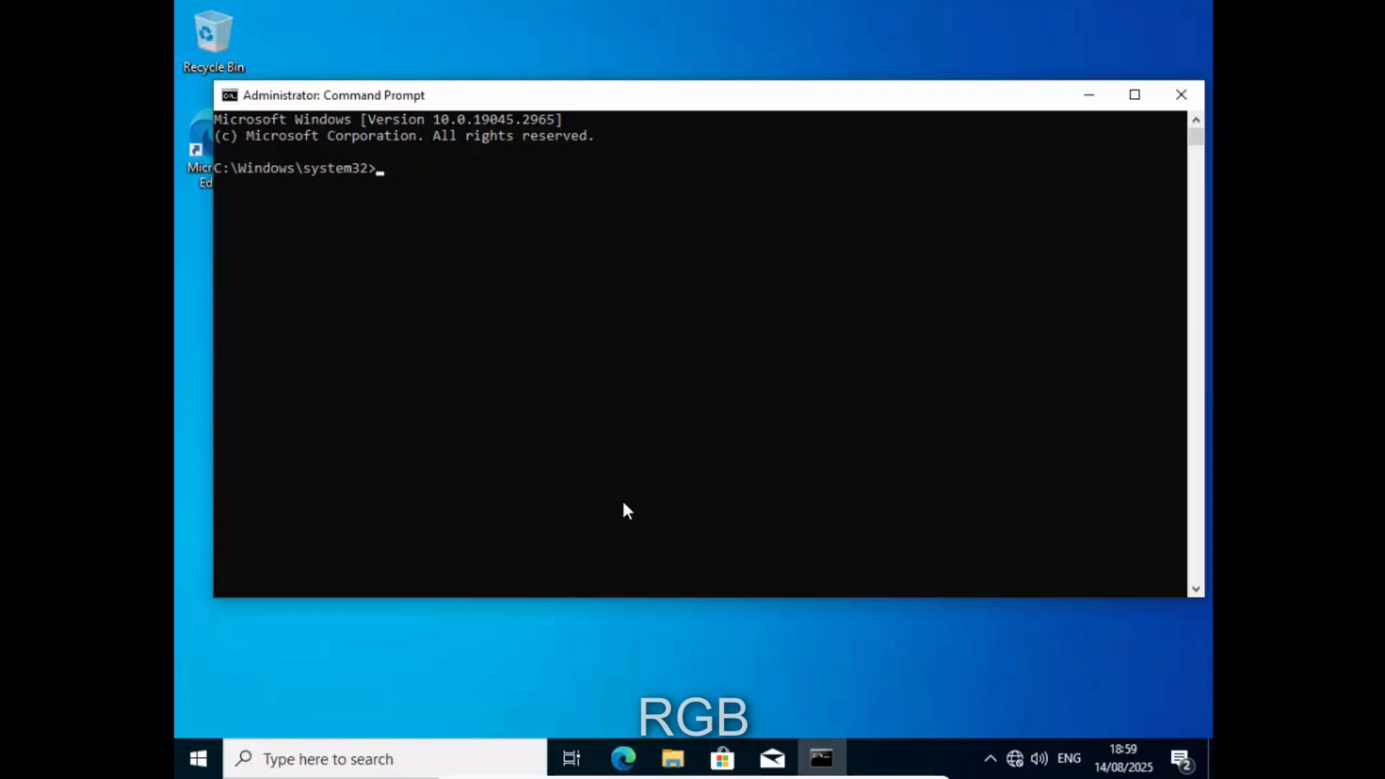
- Start nslookup to query the argie.ict.com DNS server
text(hn)
key(BackSpace)
key(BackSpace)
text(nslook)
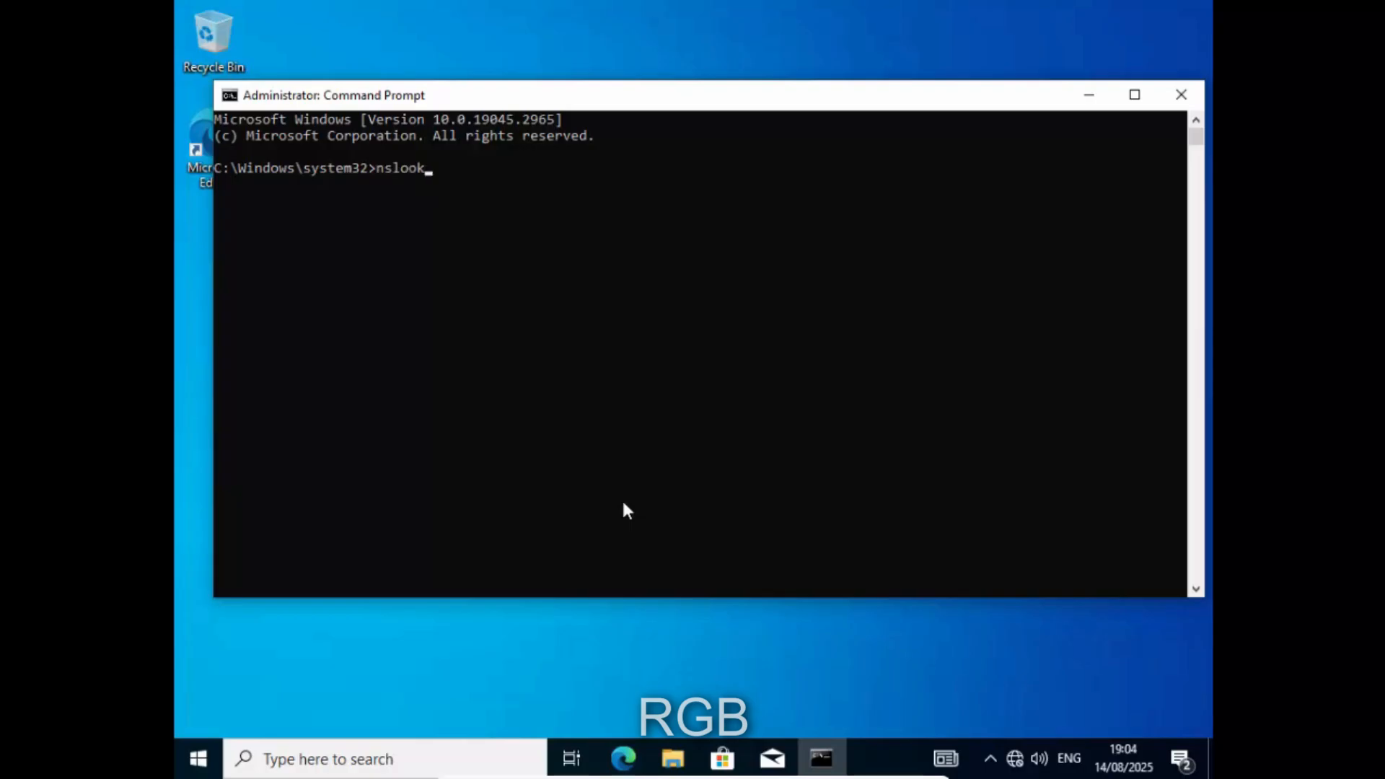
text(up)
key(Return)
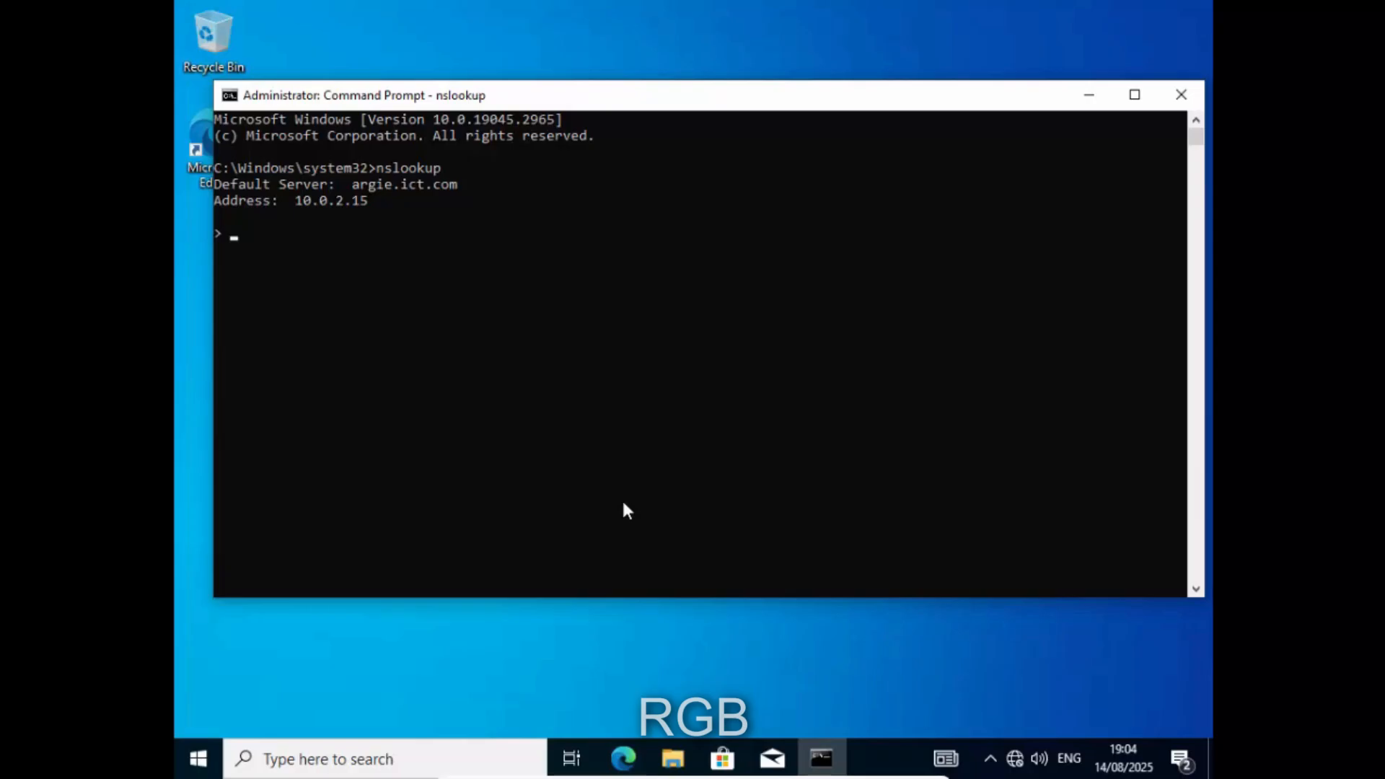
- Run ipconfig in a second Command Prompt to show the client's addresses
key(super+r)
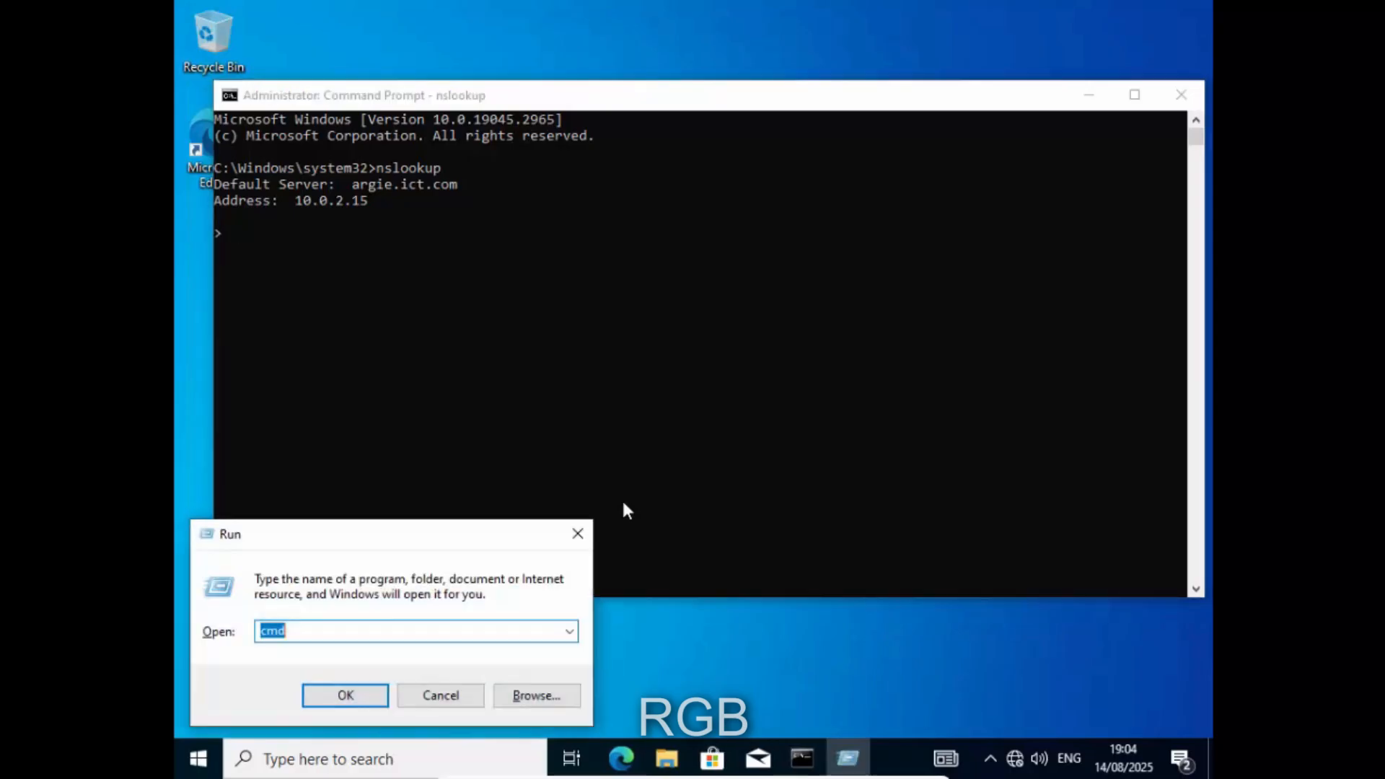
key(Return)
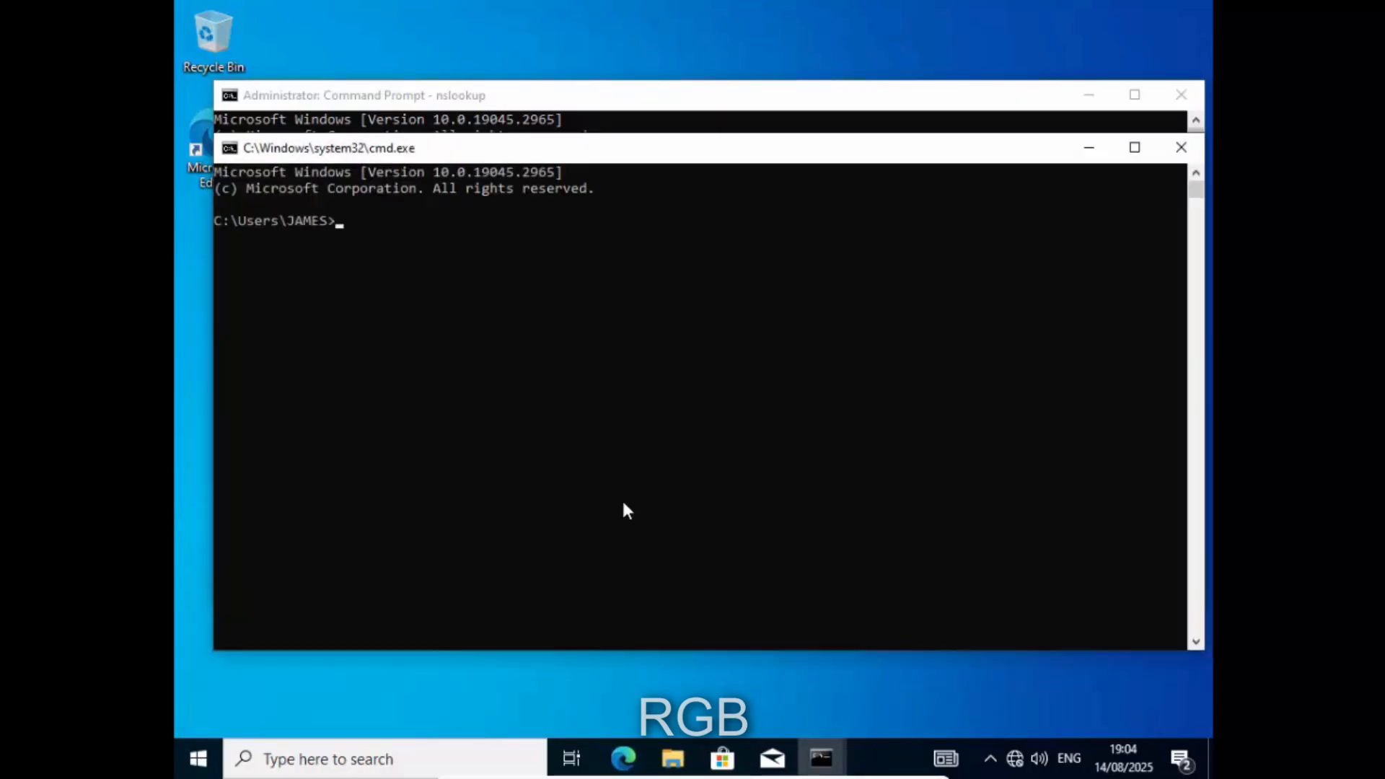
text(ipconfig)
key(Return)
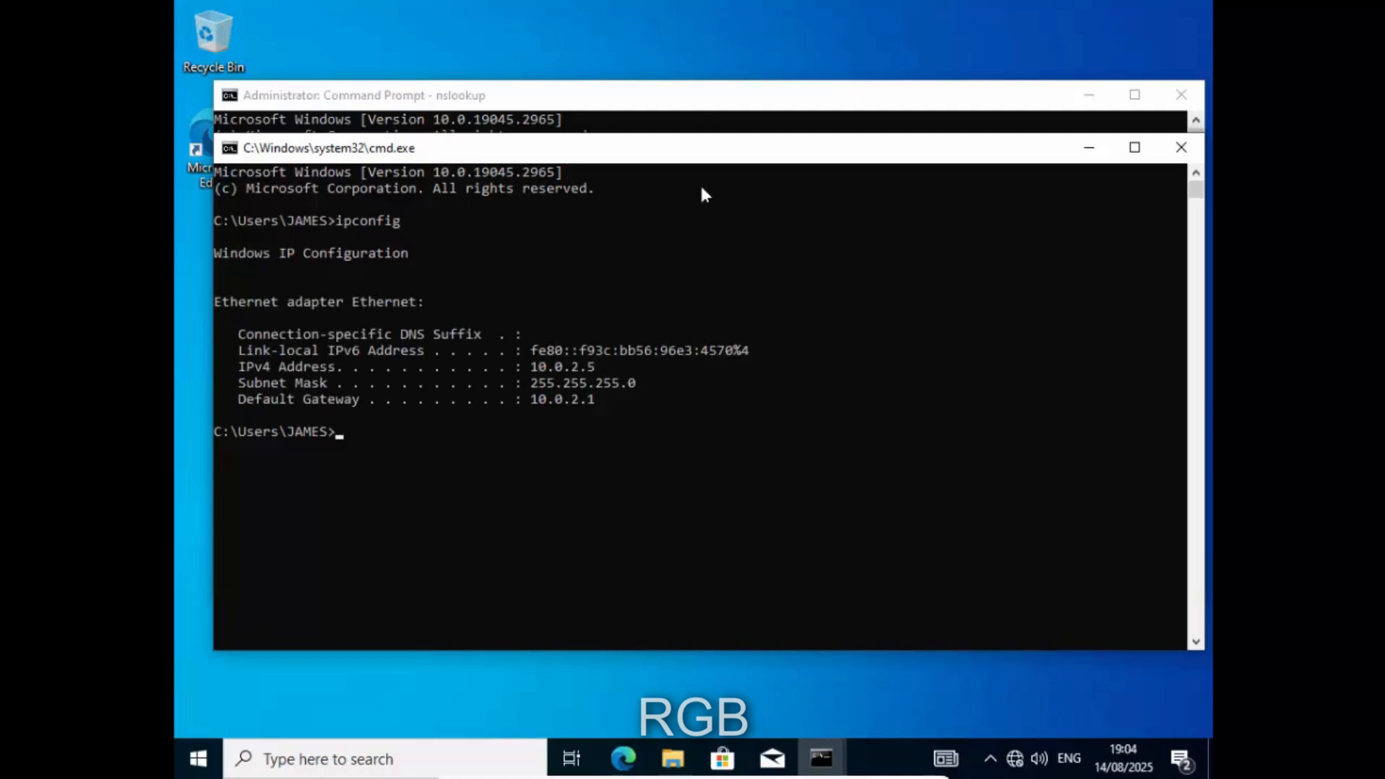
- Look up 10.0.2.5 in the nslookup console, getting a non-existent domain reply
click(628, 127)
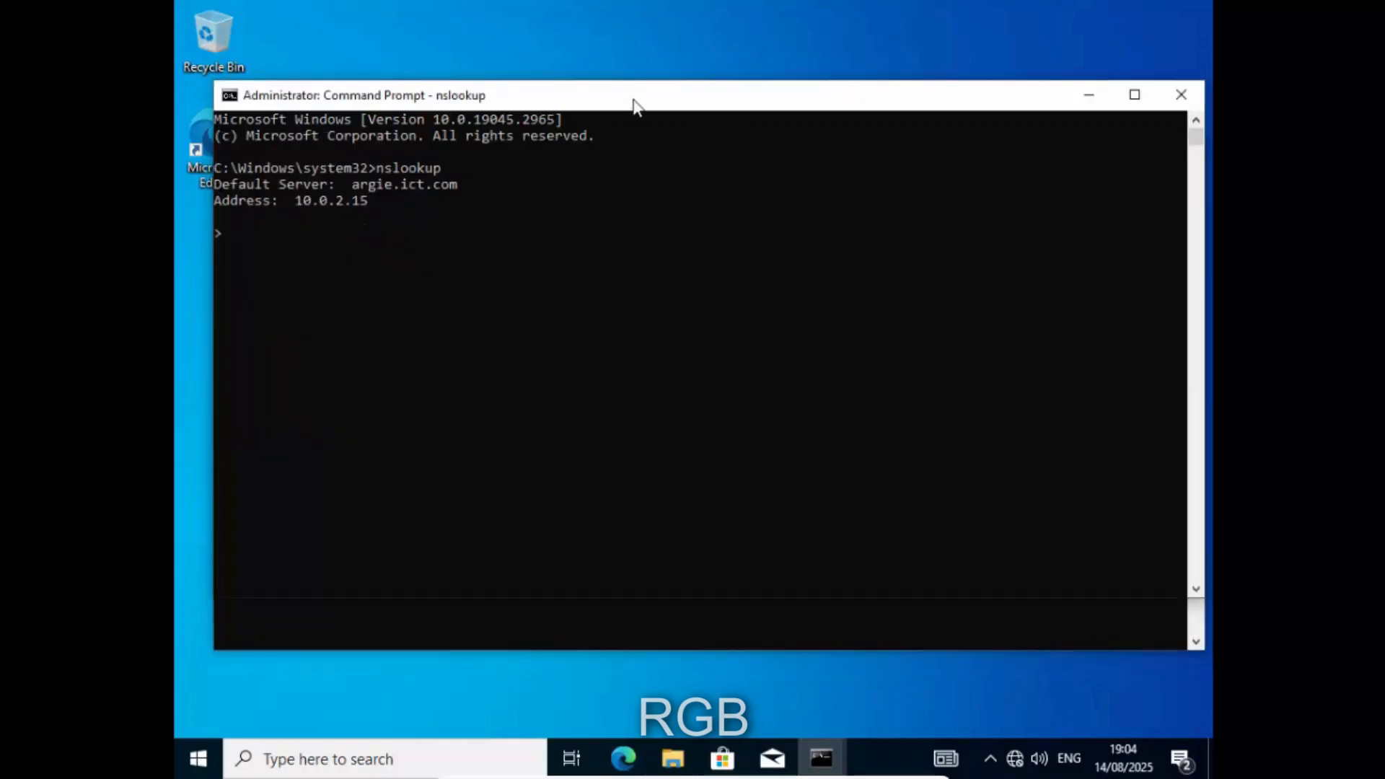
click(300, 239)
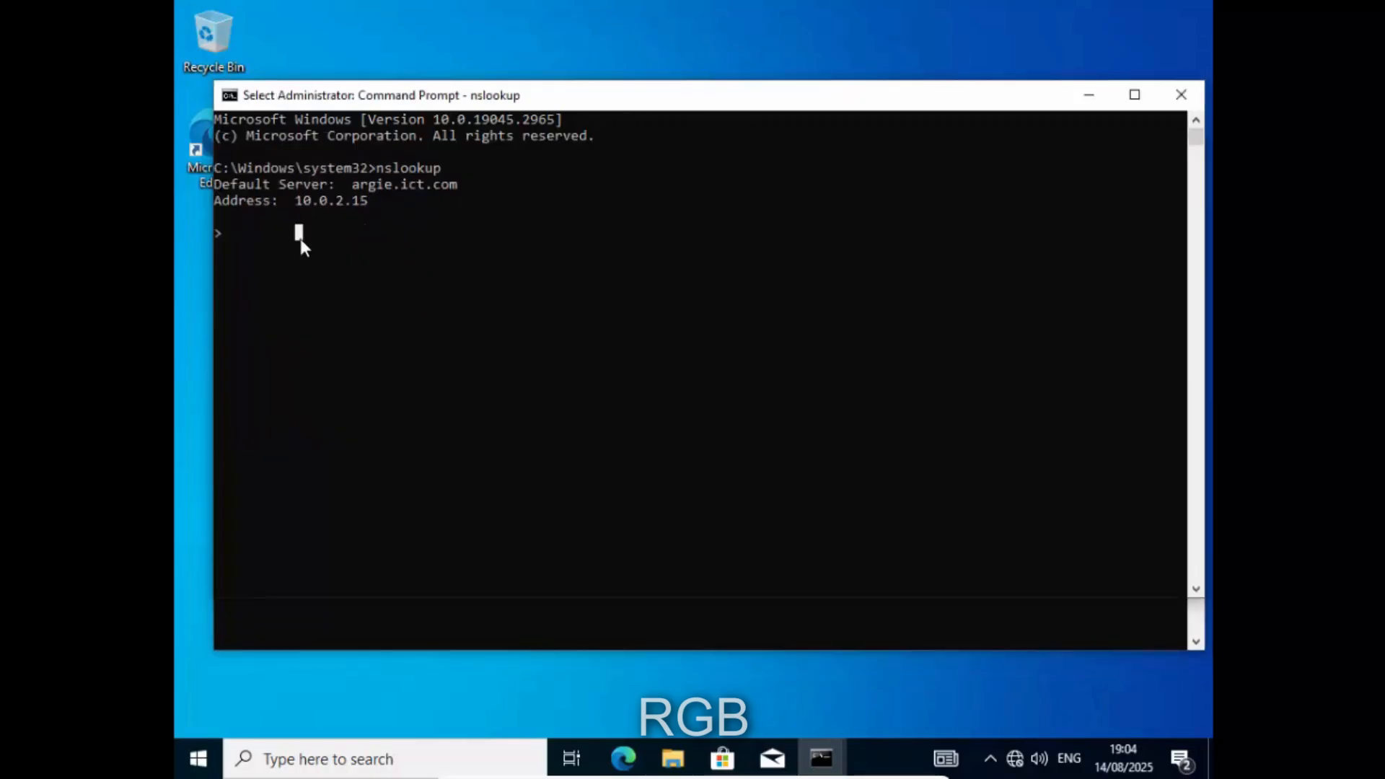
key(Escape)
text(10.0)
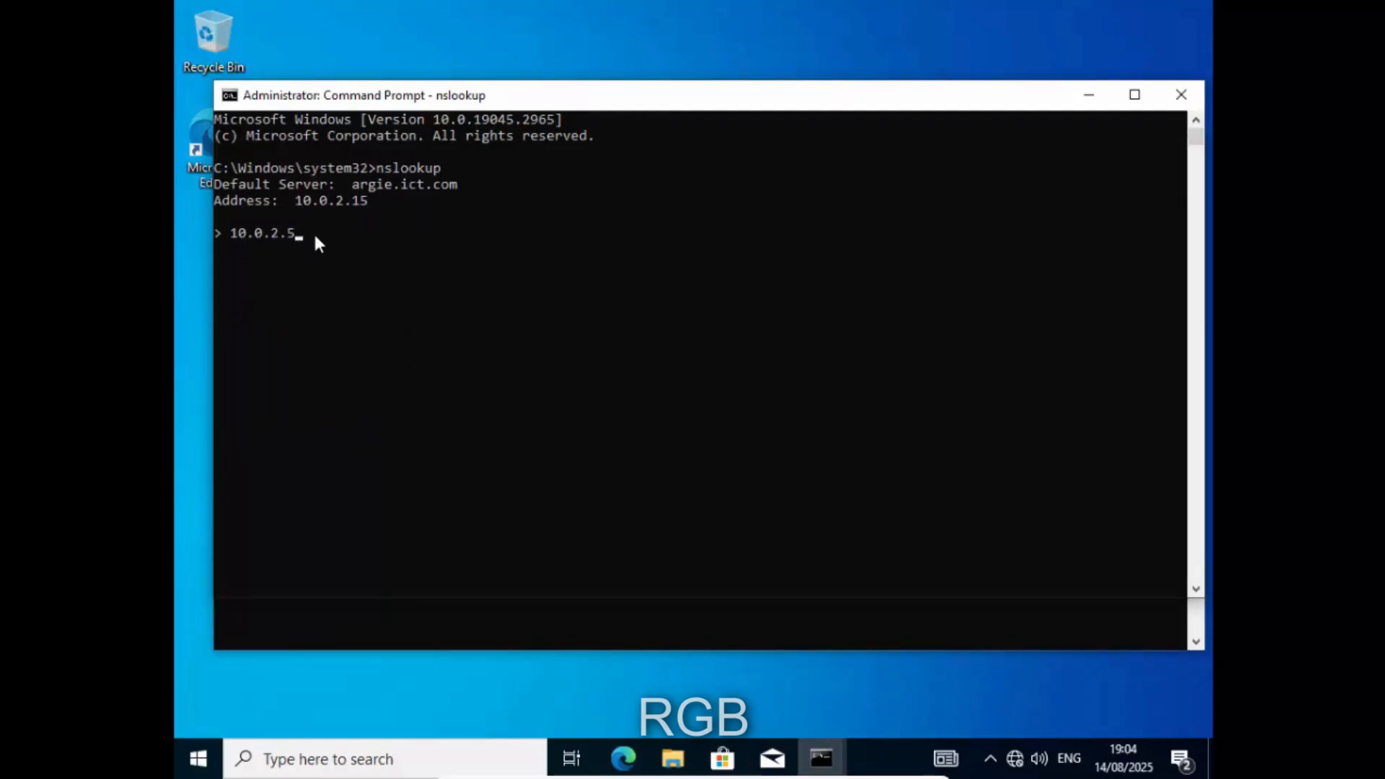
text(.2.5)
key(Return)
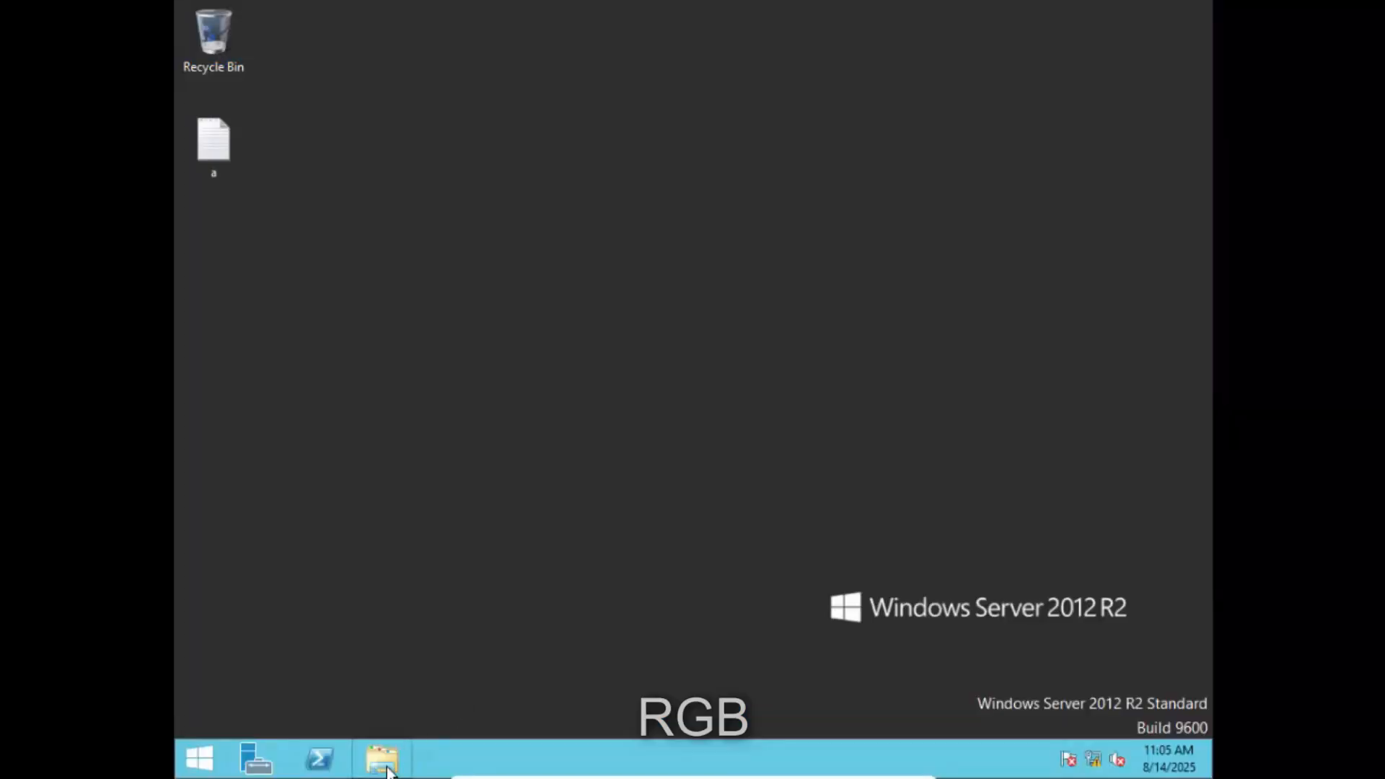
- Launch DNS Manager for ARGIE and show the ICT.COM forward lookup zone records
click(274, 757)
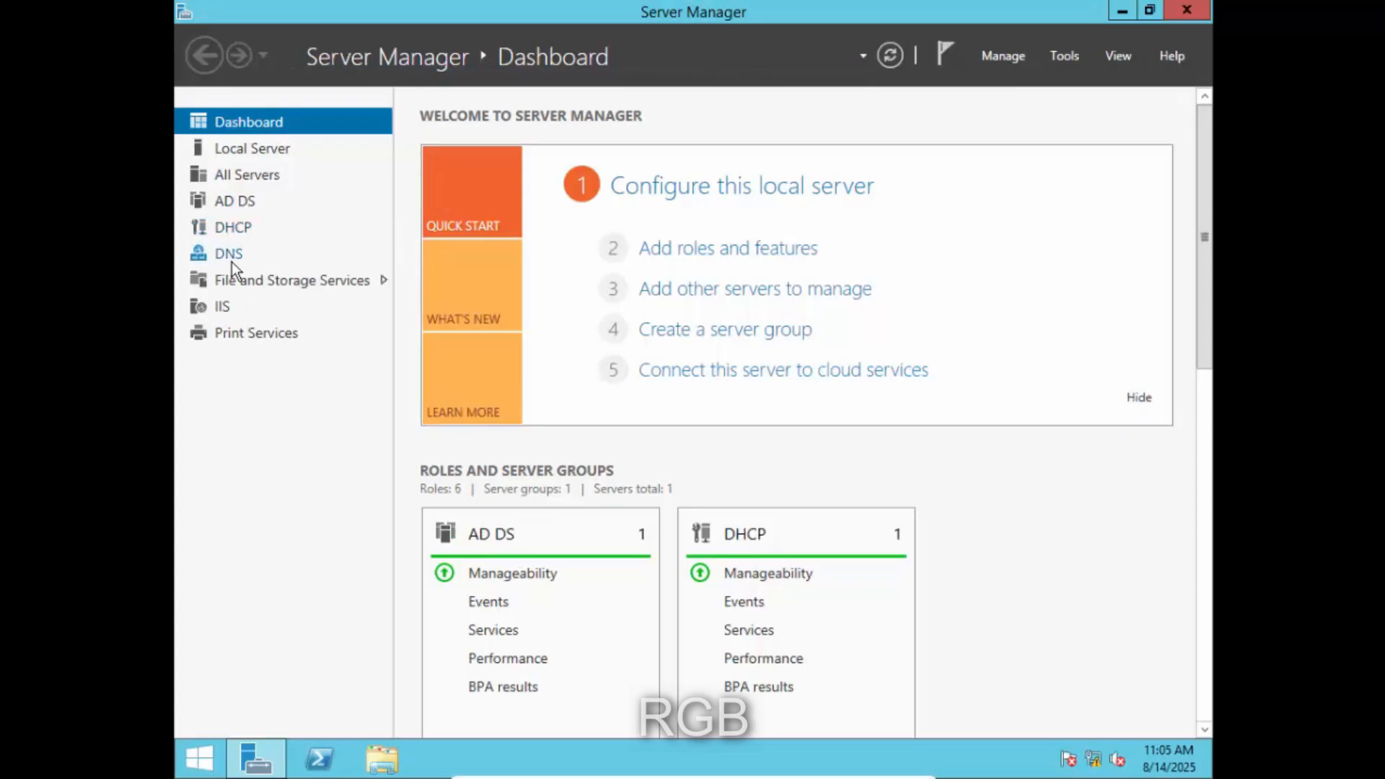
click(232, 257)
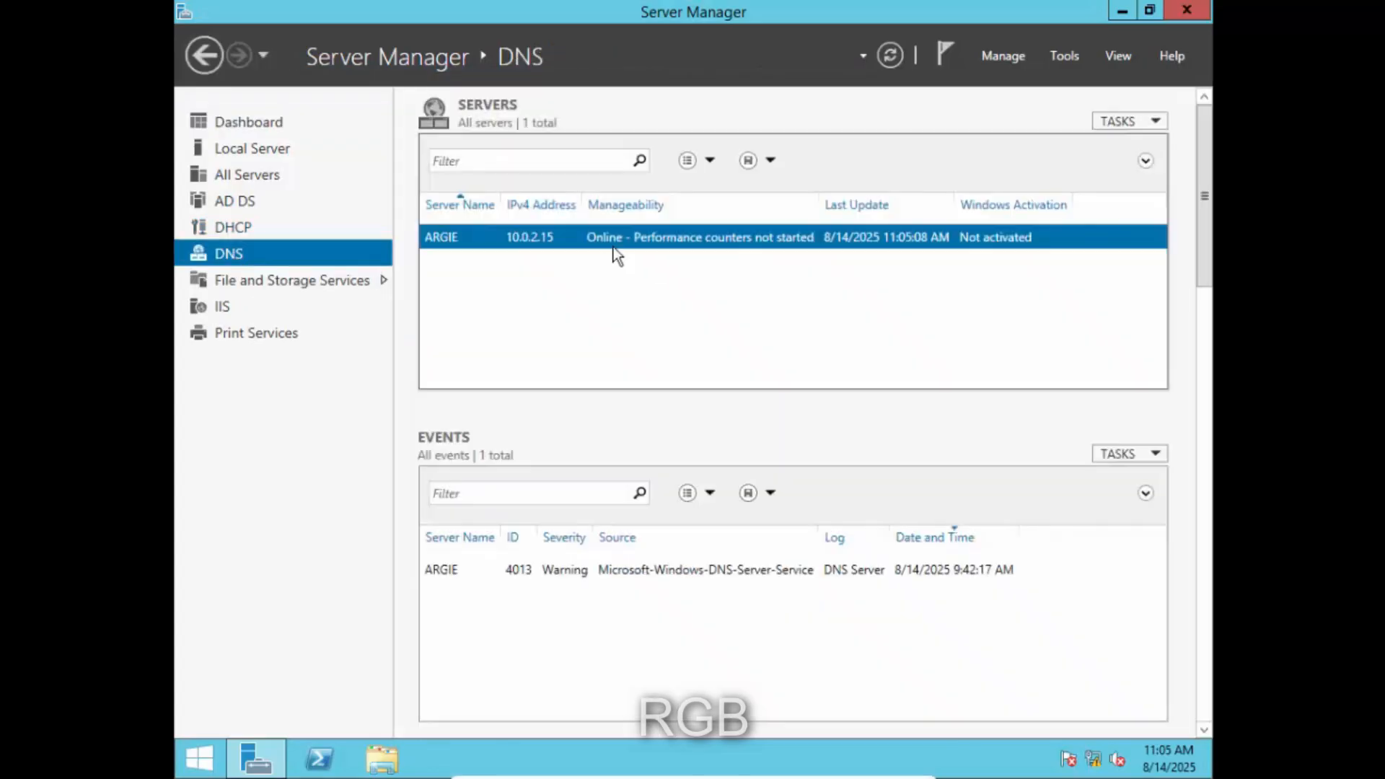
right_click(618, 243)
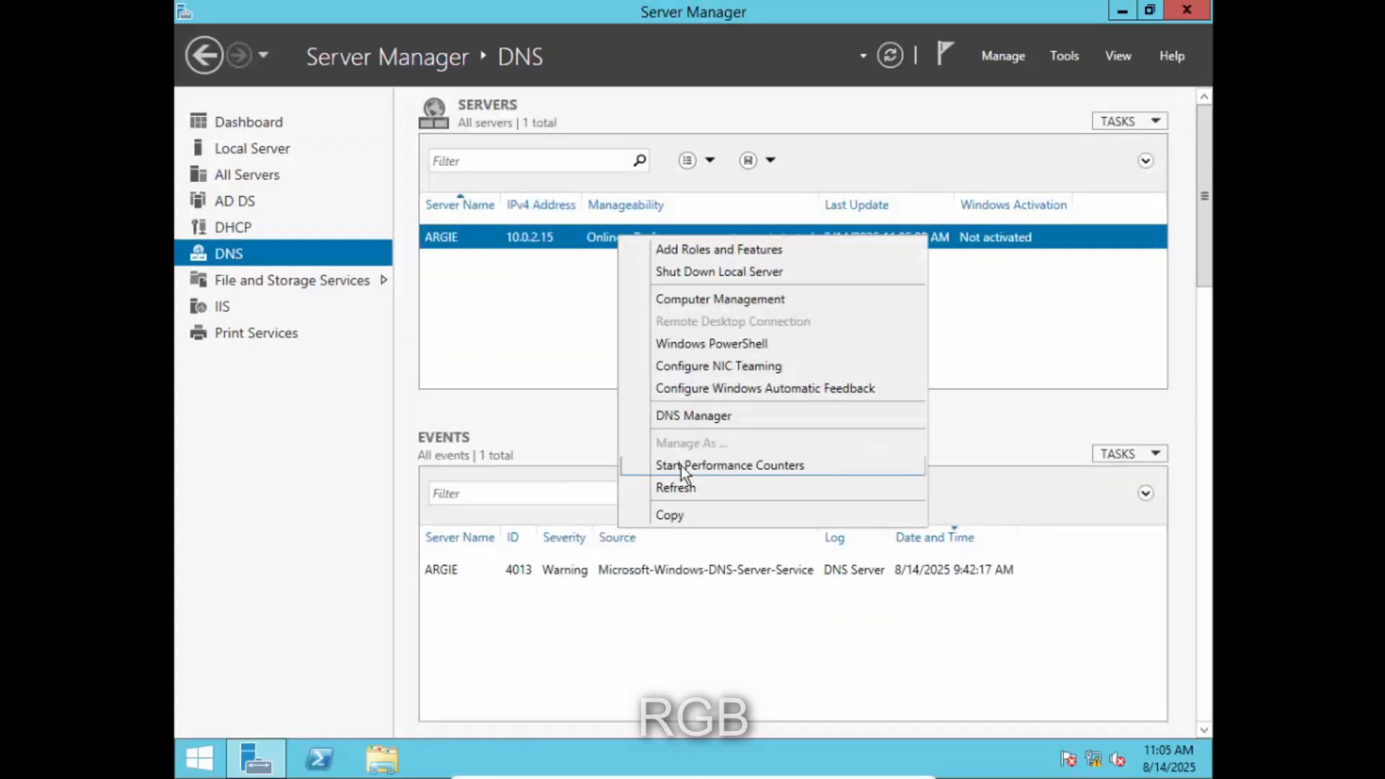
click(741, 417)
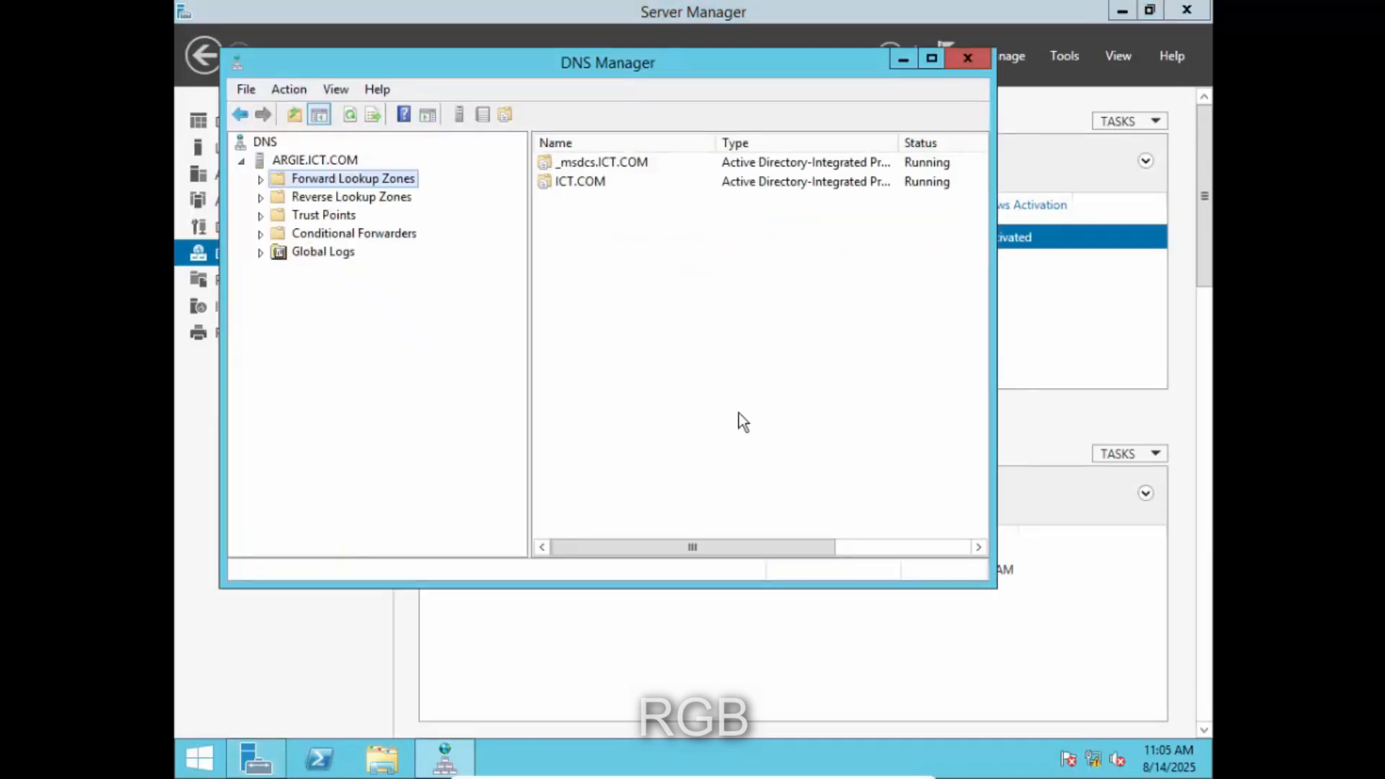
click(261, 178)
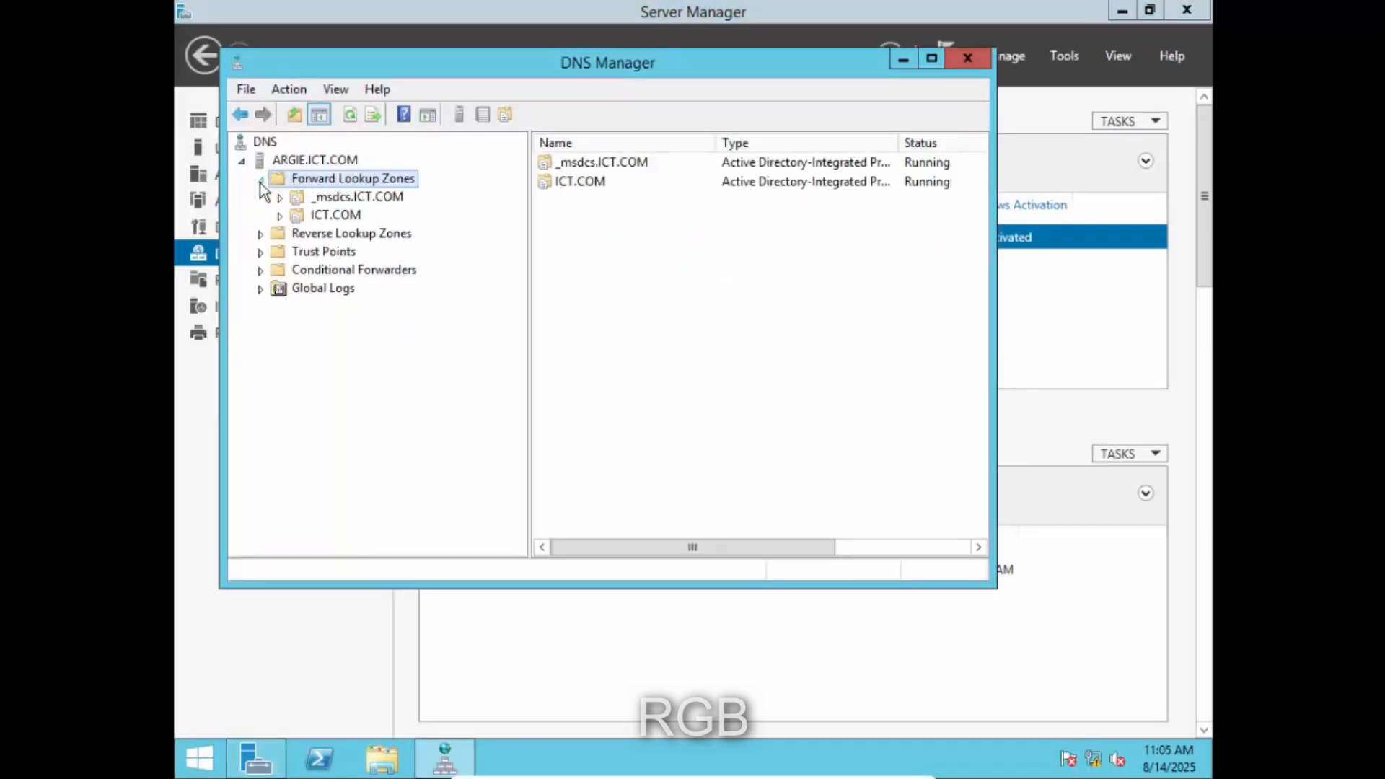
click(334, 215)
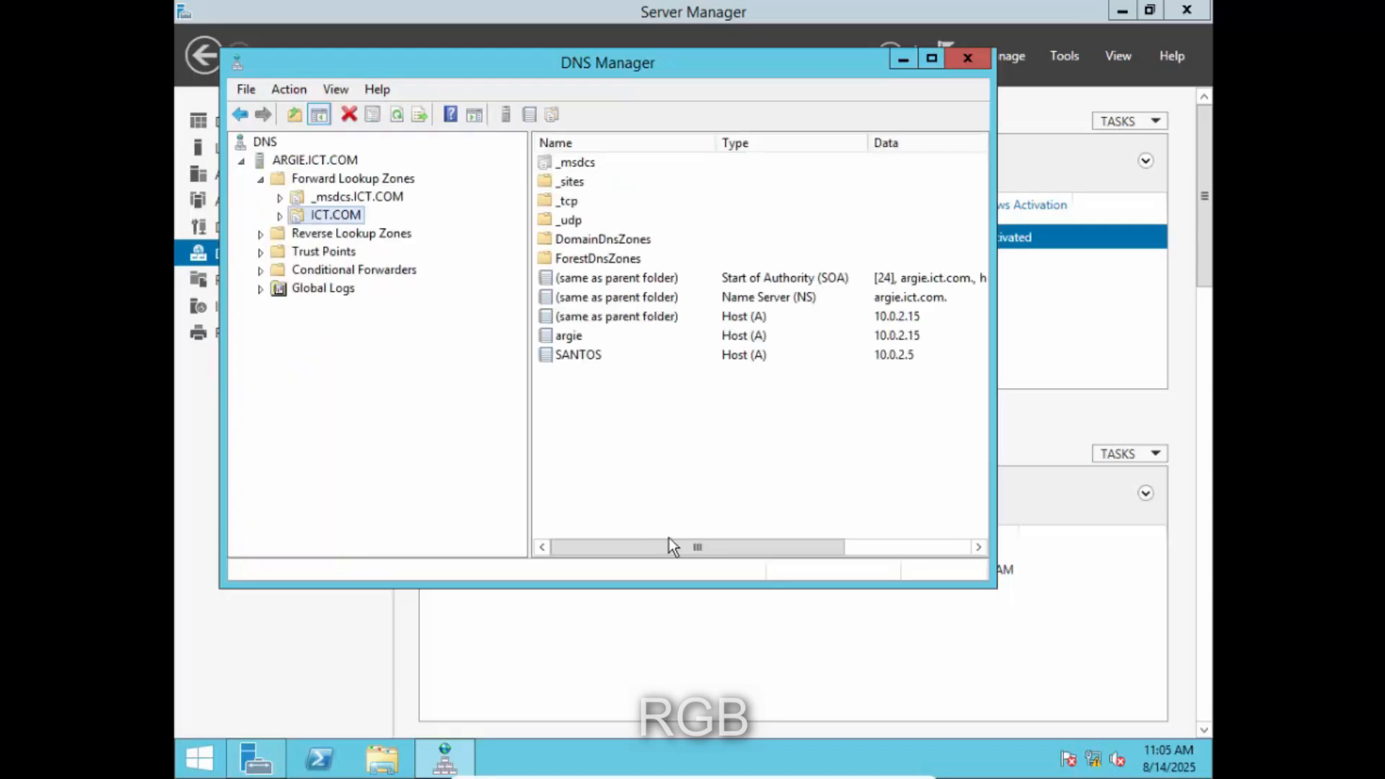
mouse_move(674, 550)
mouse_down()
mouse_move(818, 543)
mouse_move(665, 550)
mouse_up()
- Turn off 'Update associated pointer (PTR) record' on the SANTOS host record and apply
click(577, 357)
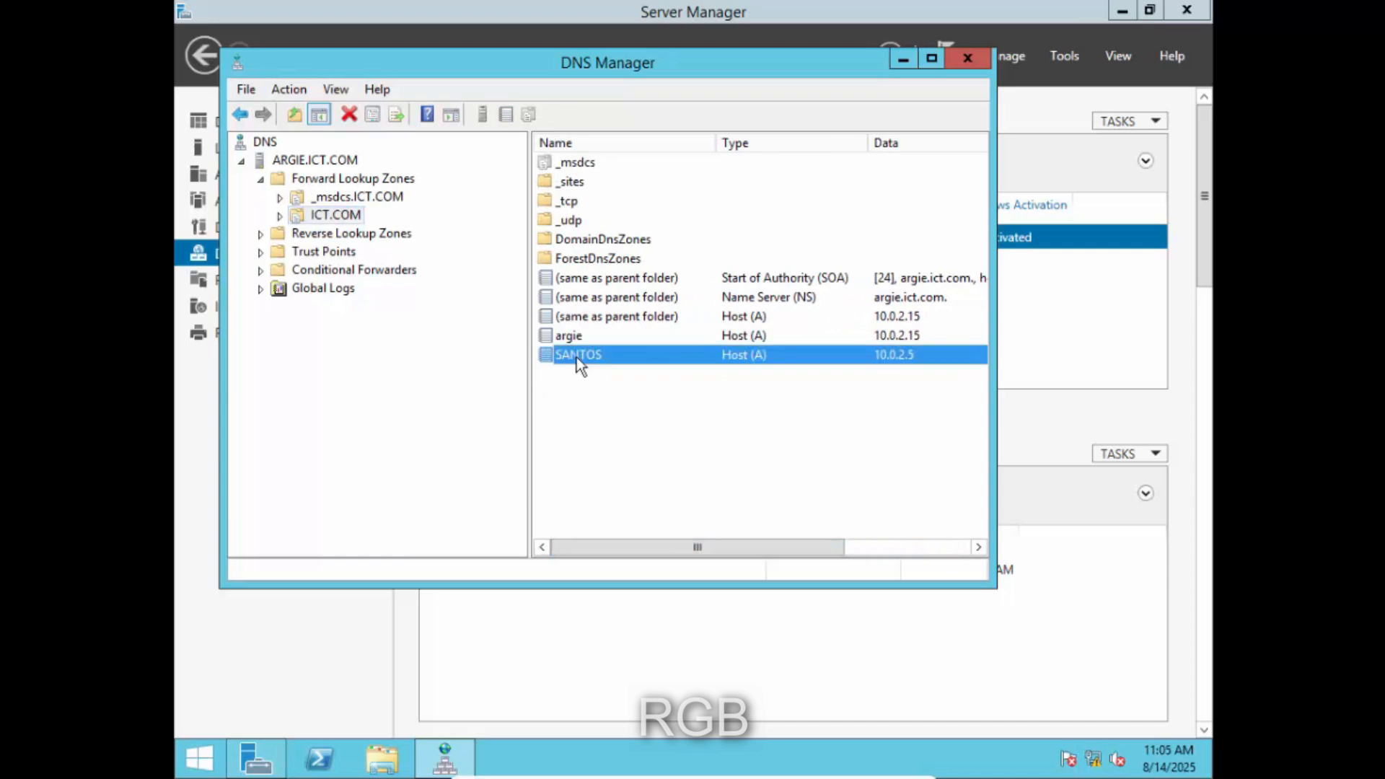
right_click(577, 357)
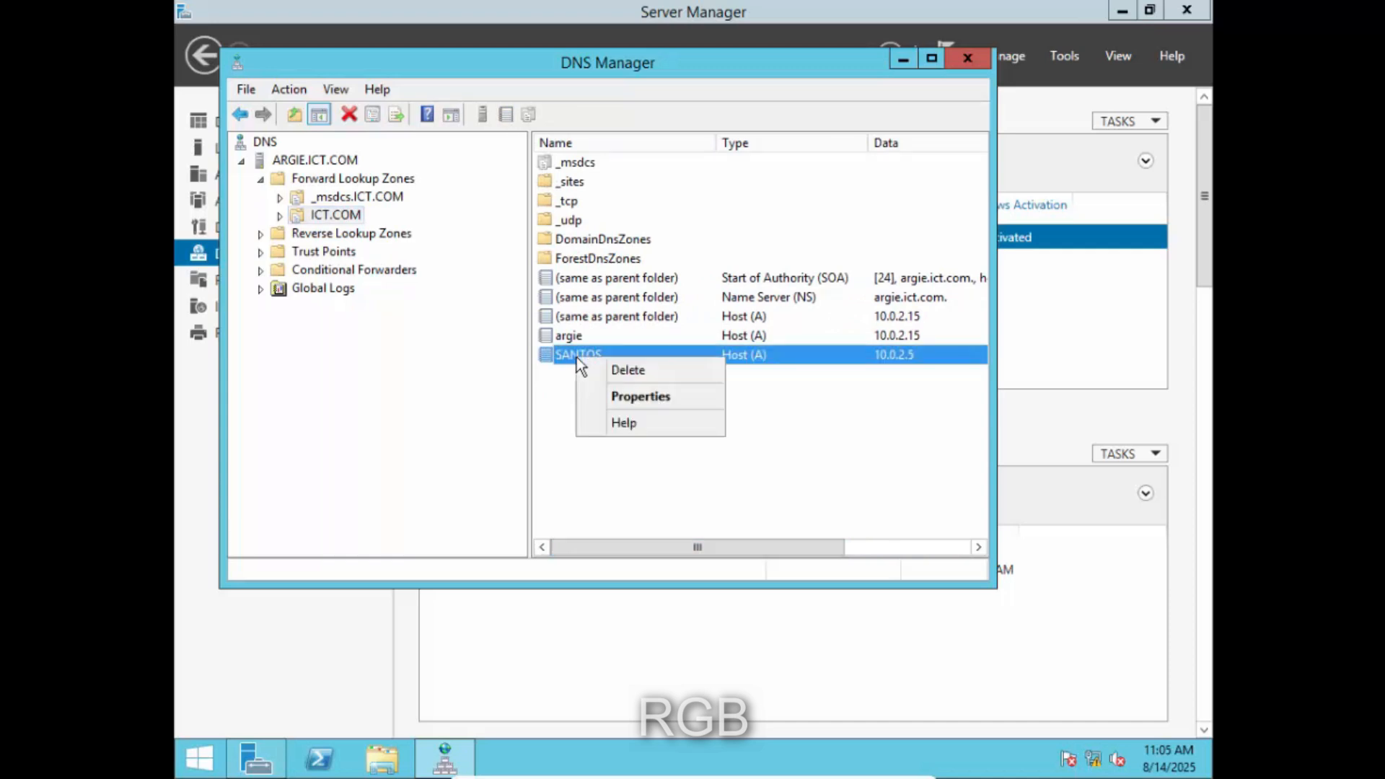
click(629, 396)
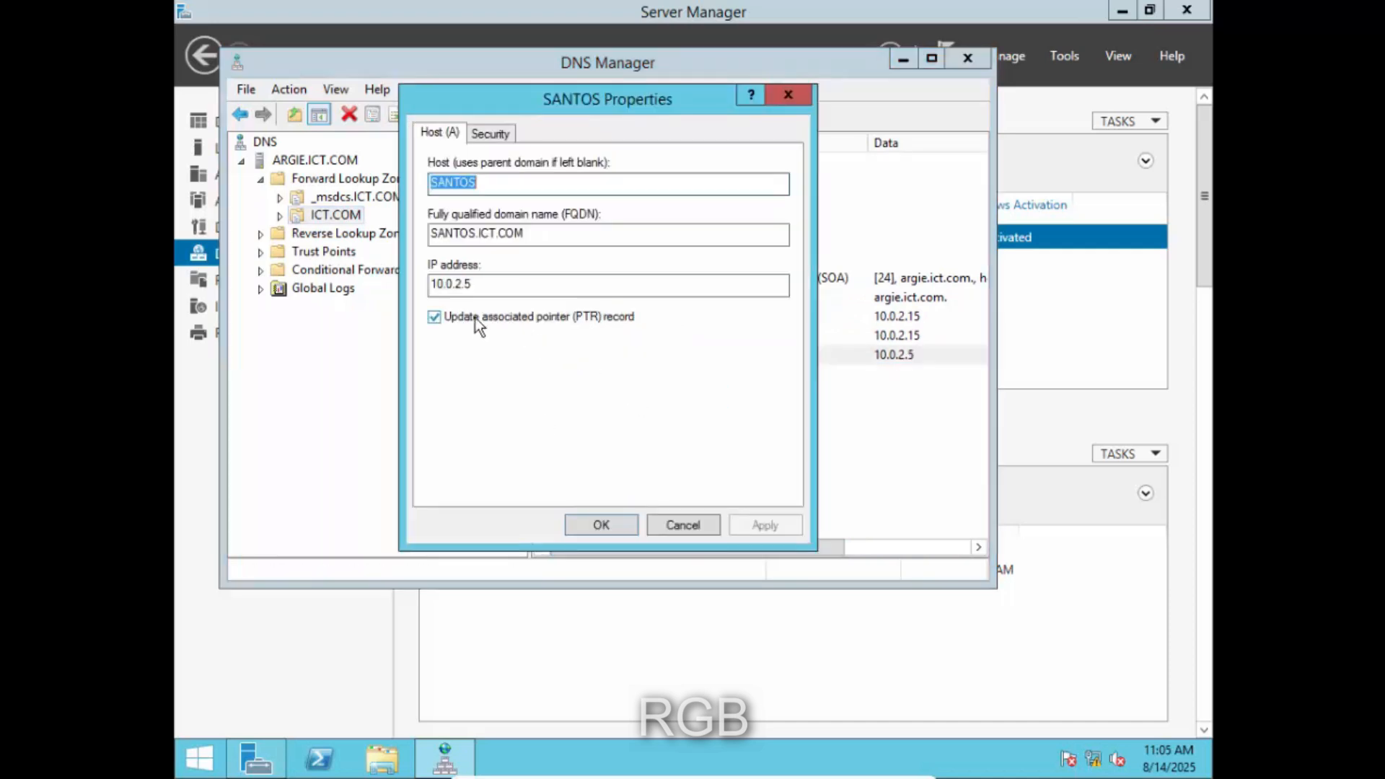
click(433, 317)
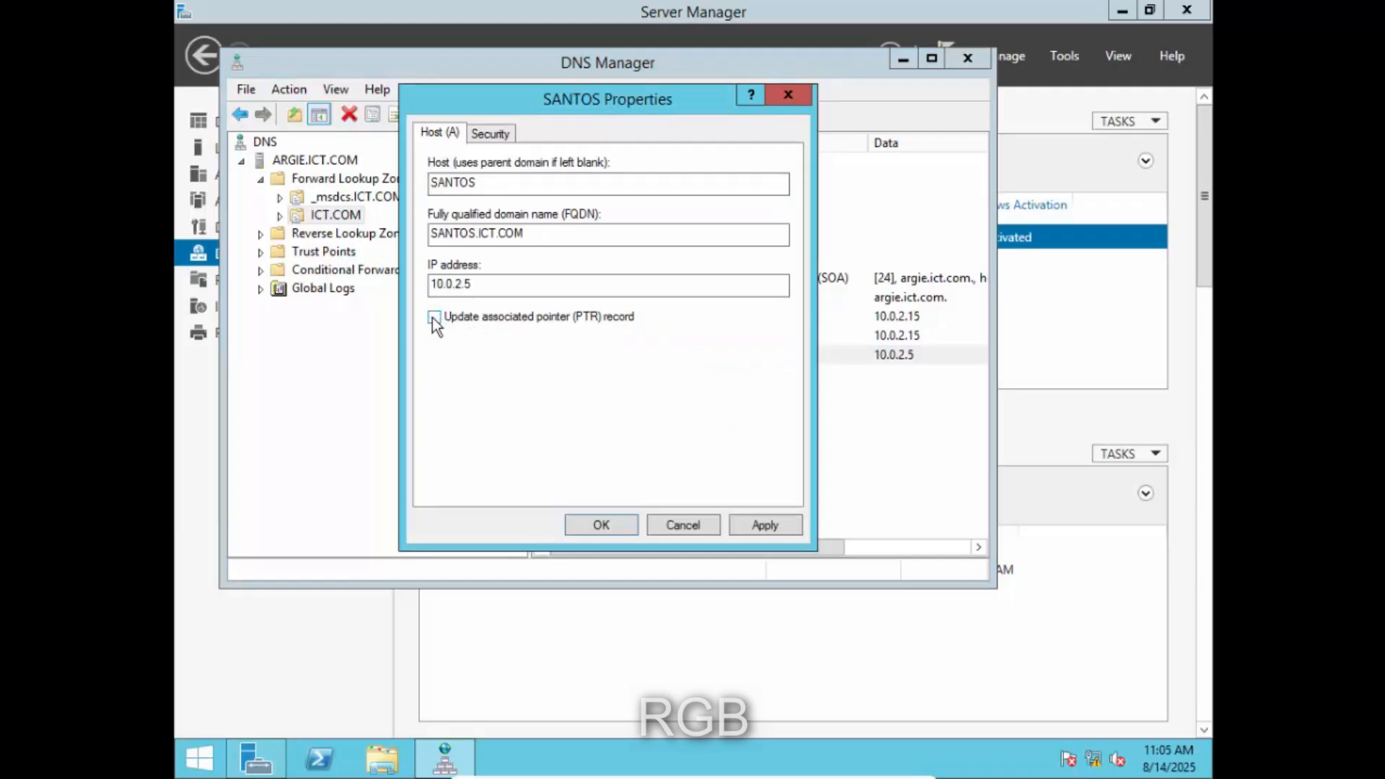
click(775, 524)
click(613, 526)
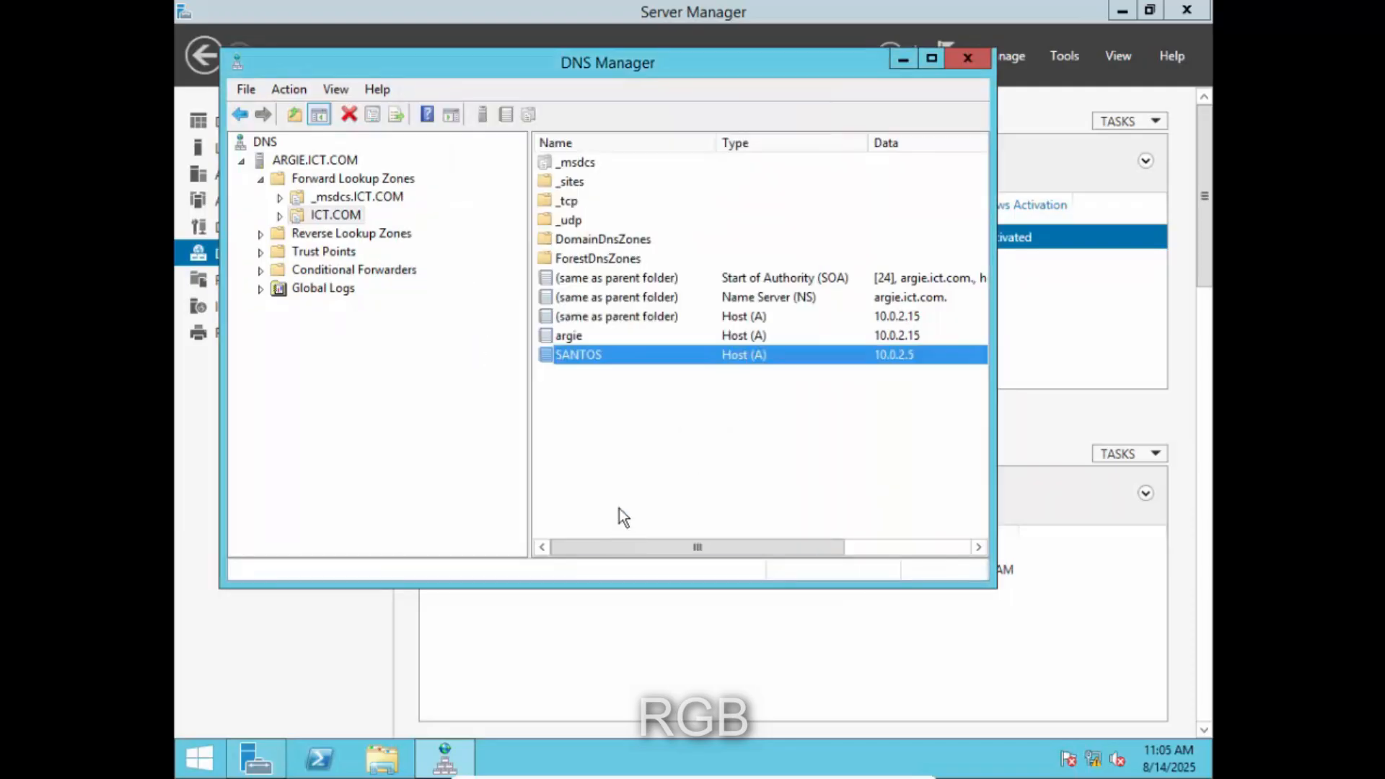
- Turn 'Update associated pointer (PTR) record' back on for SANTOS (10.0.2.5) and apply
right_click(631, 352)
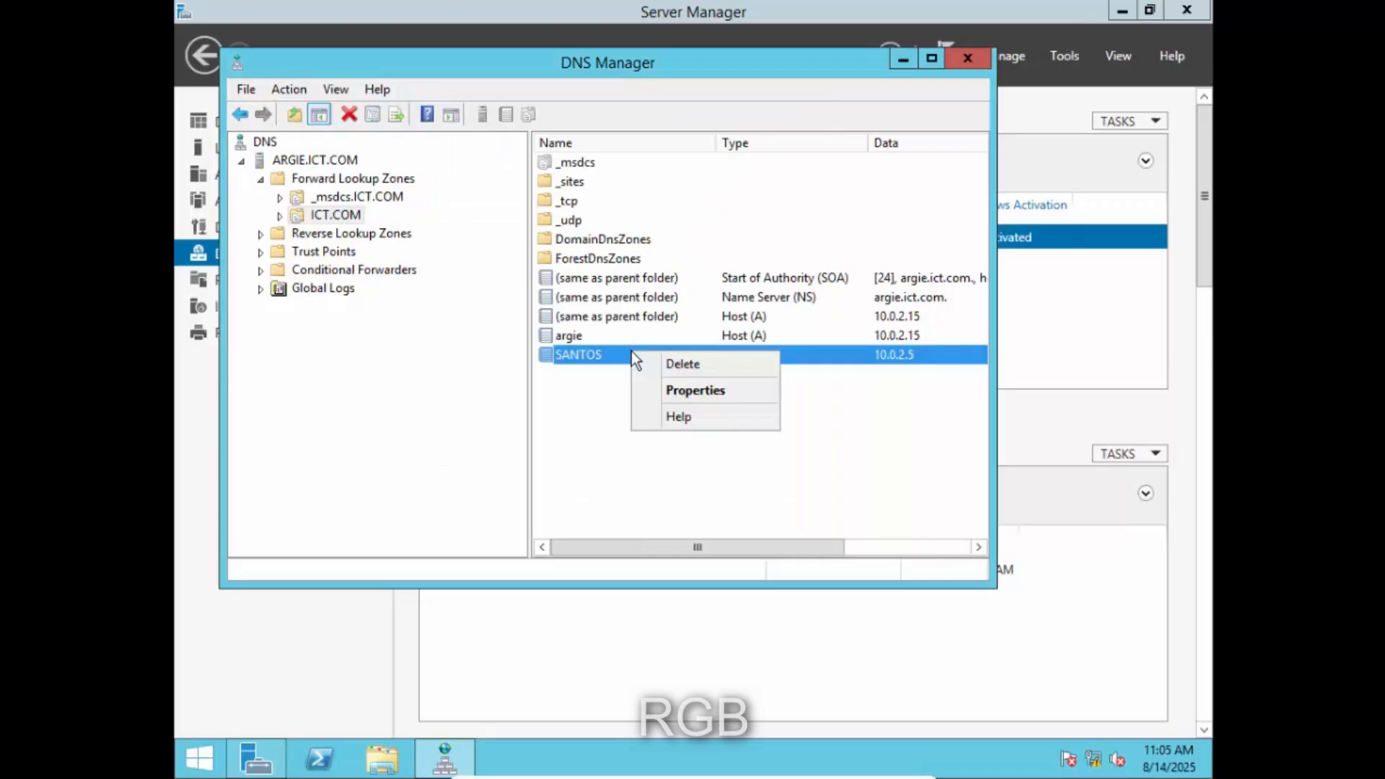
click(681, 383)
click(512, 317)
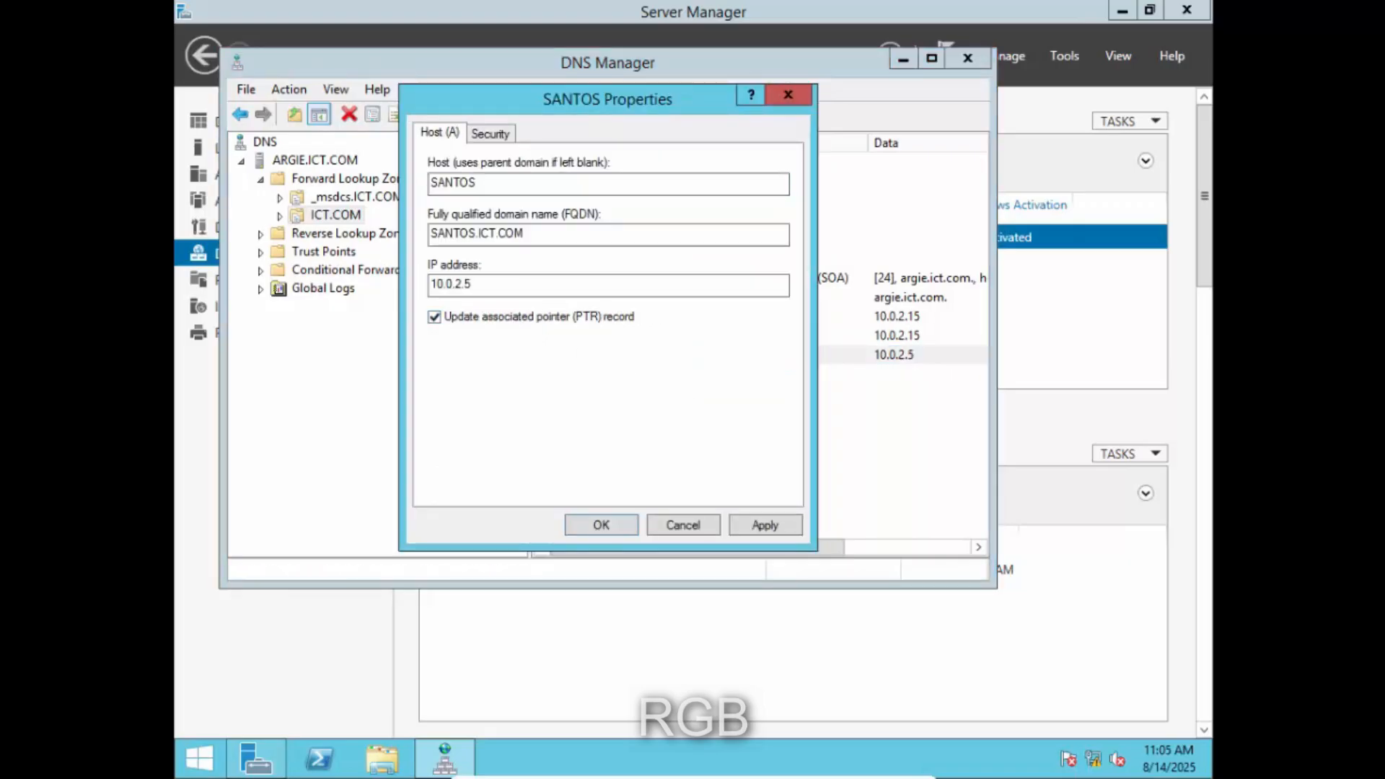
click(760, 527)
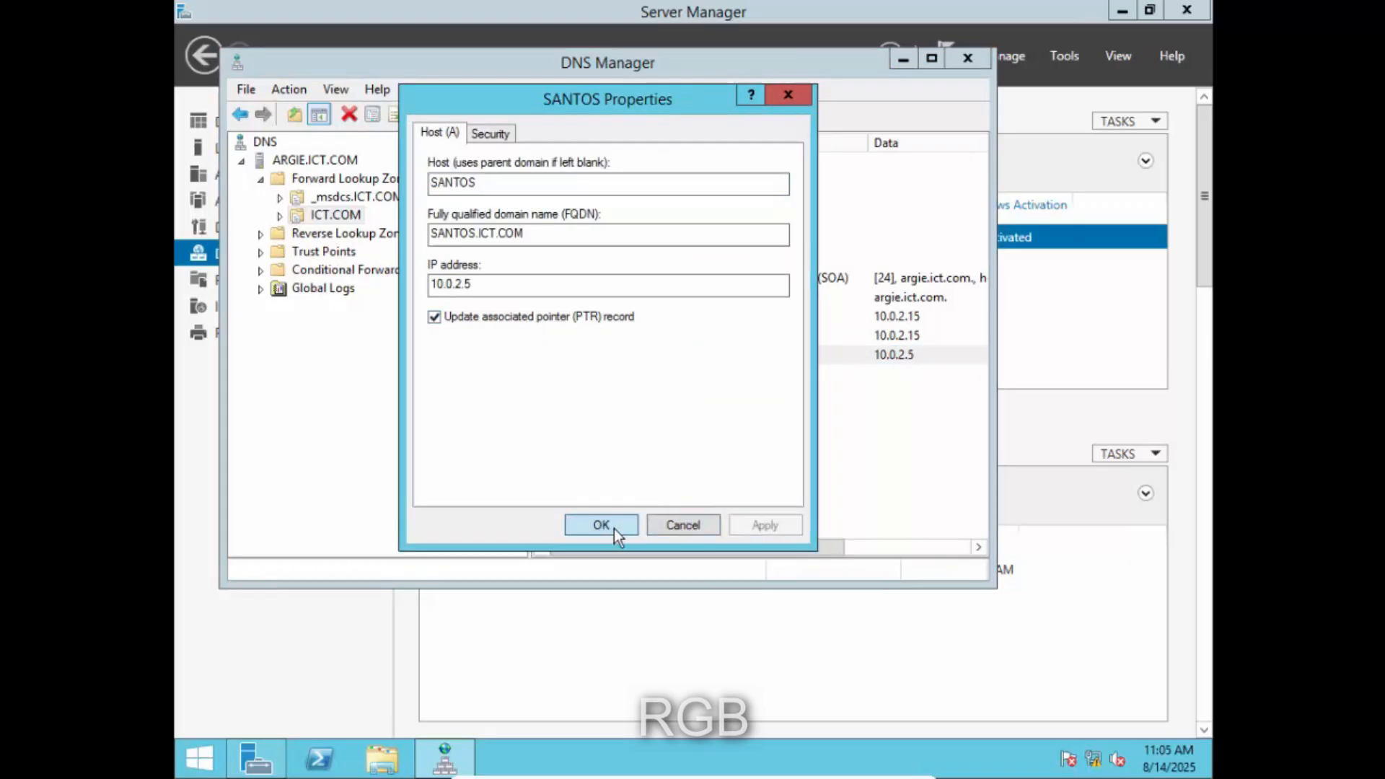
click(613, 526)
- Close DNS Manager and Server Manager, then run gpupdate in a new server Command Prompt
click(968, 59)
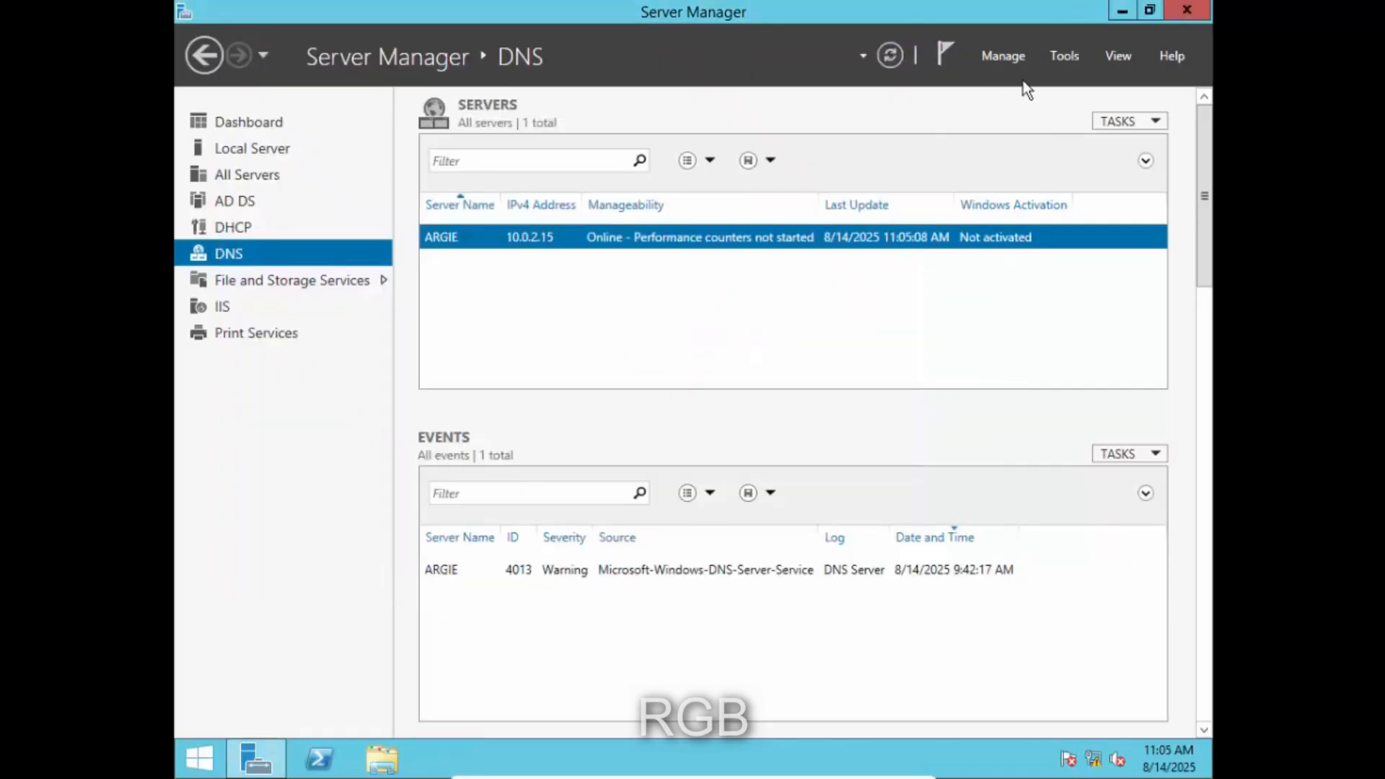
click(1186, 9)
key(super+r)
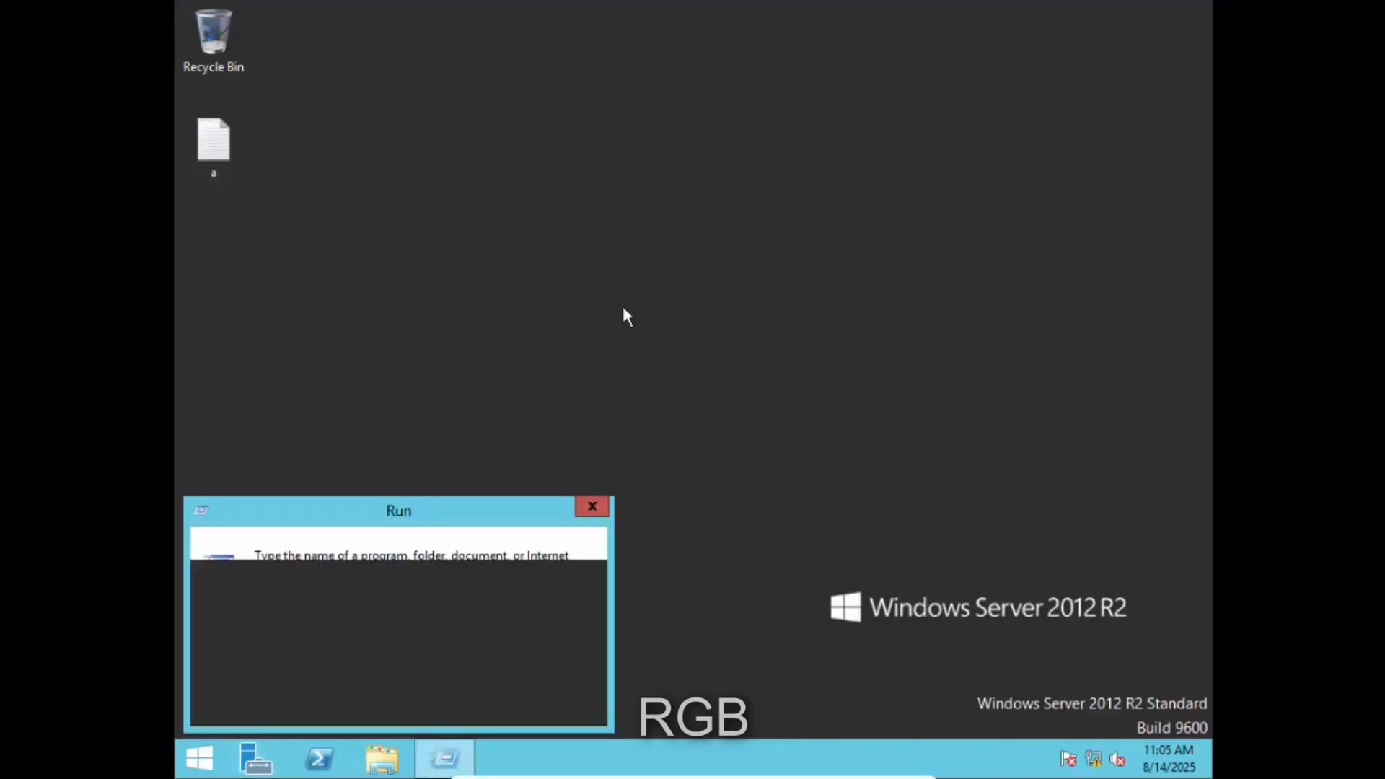
key(Return)
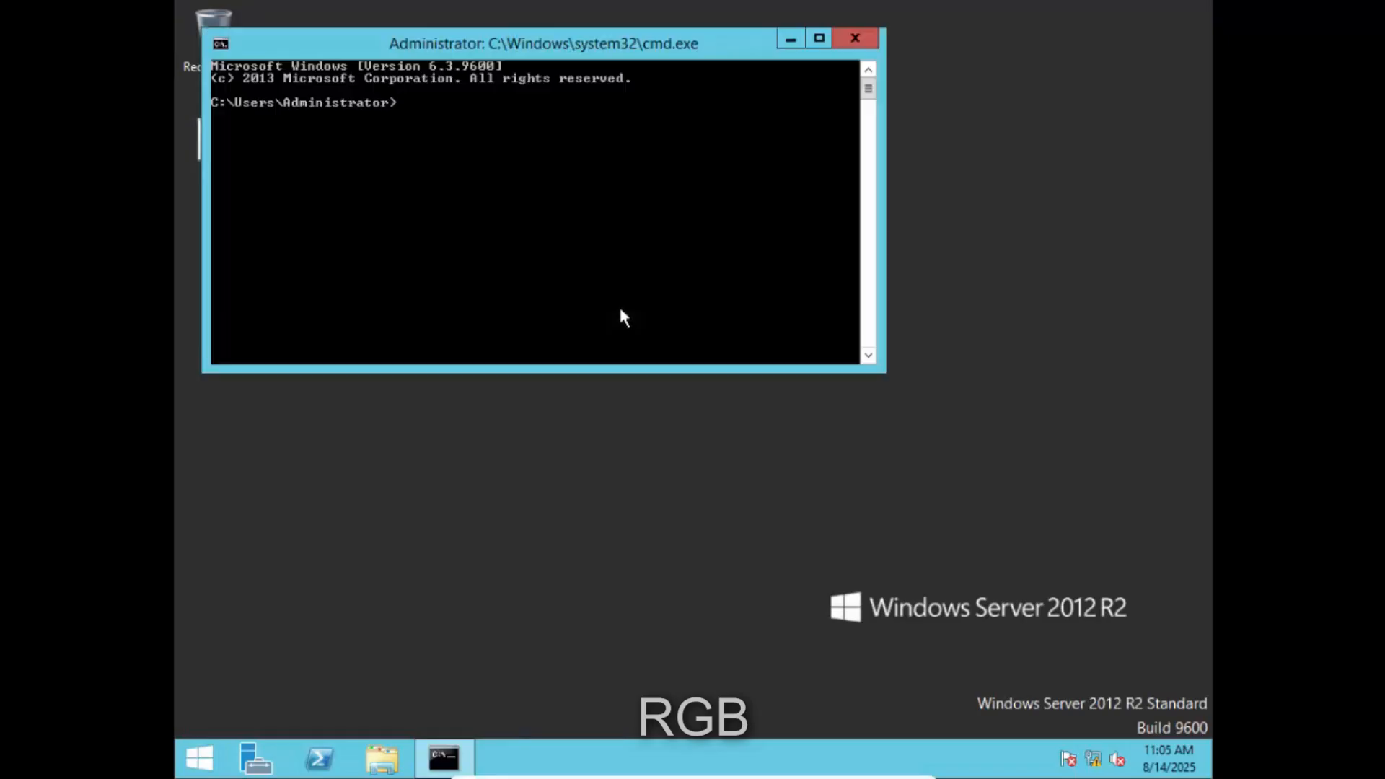
text(gpupdate)
key(Return)
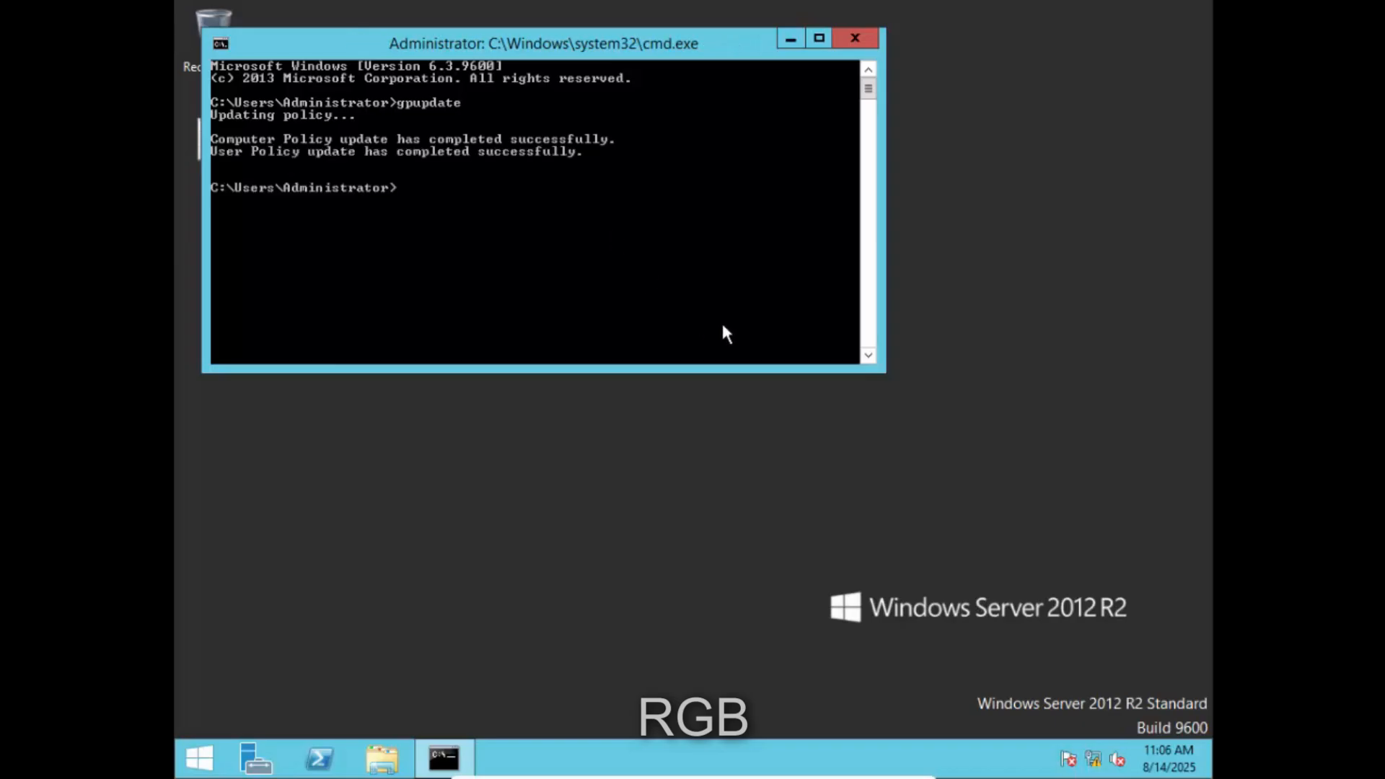
key(Return)
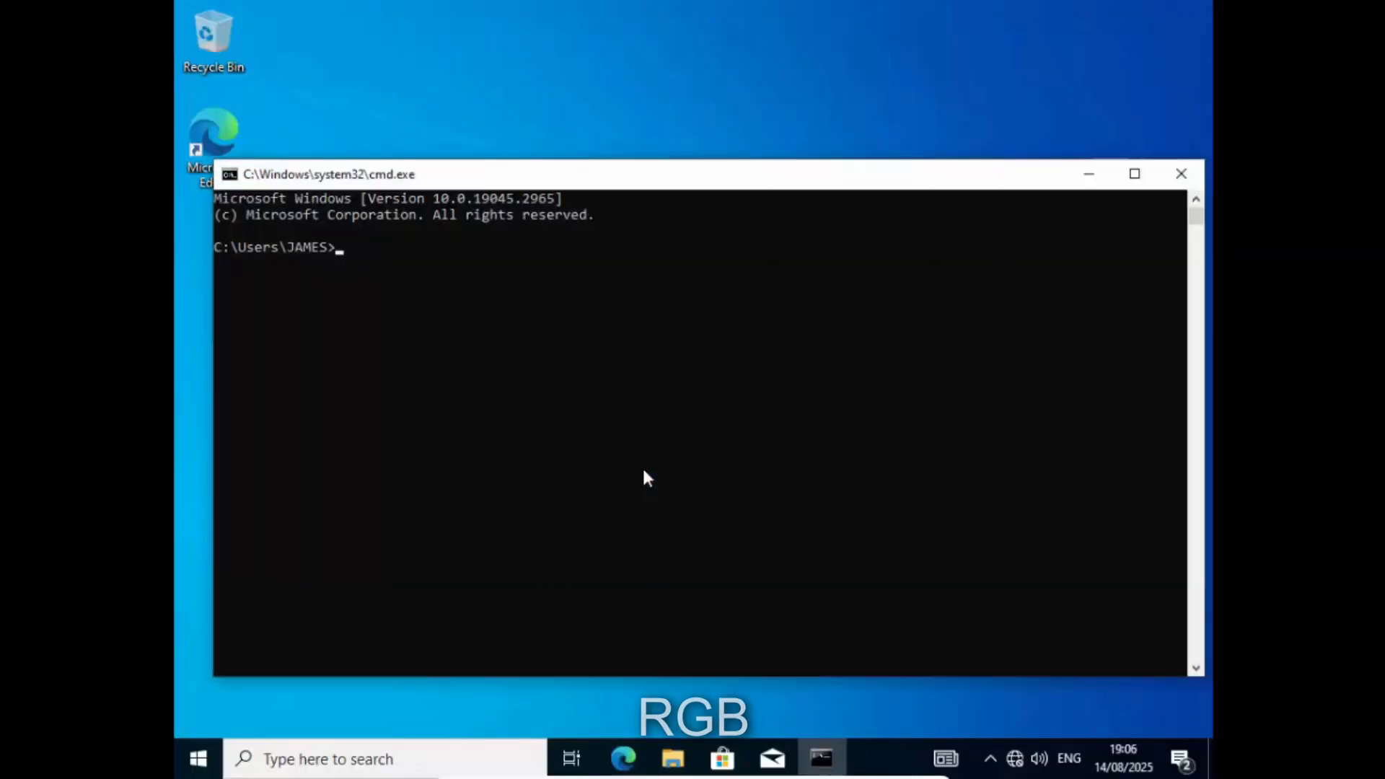
- Run gpupdate on the client and close that Command Prompt
text(gpupdate)
key(Return)
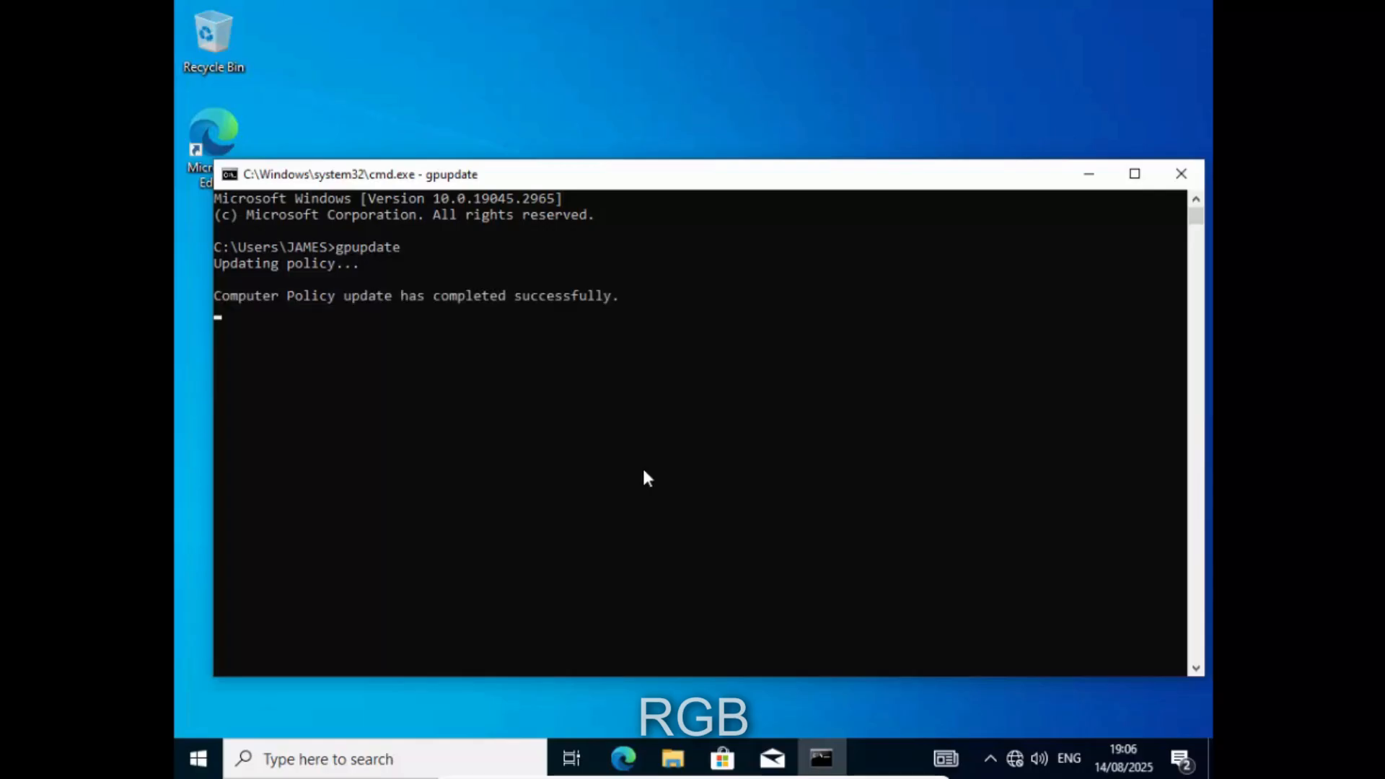
click(1180, 175)
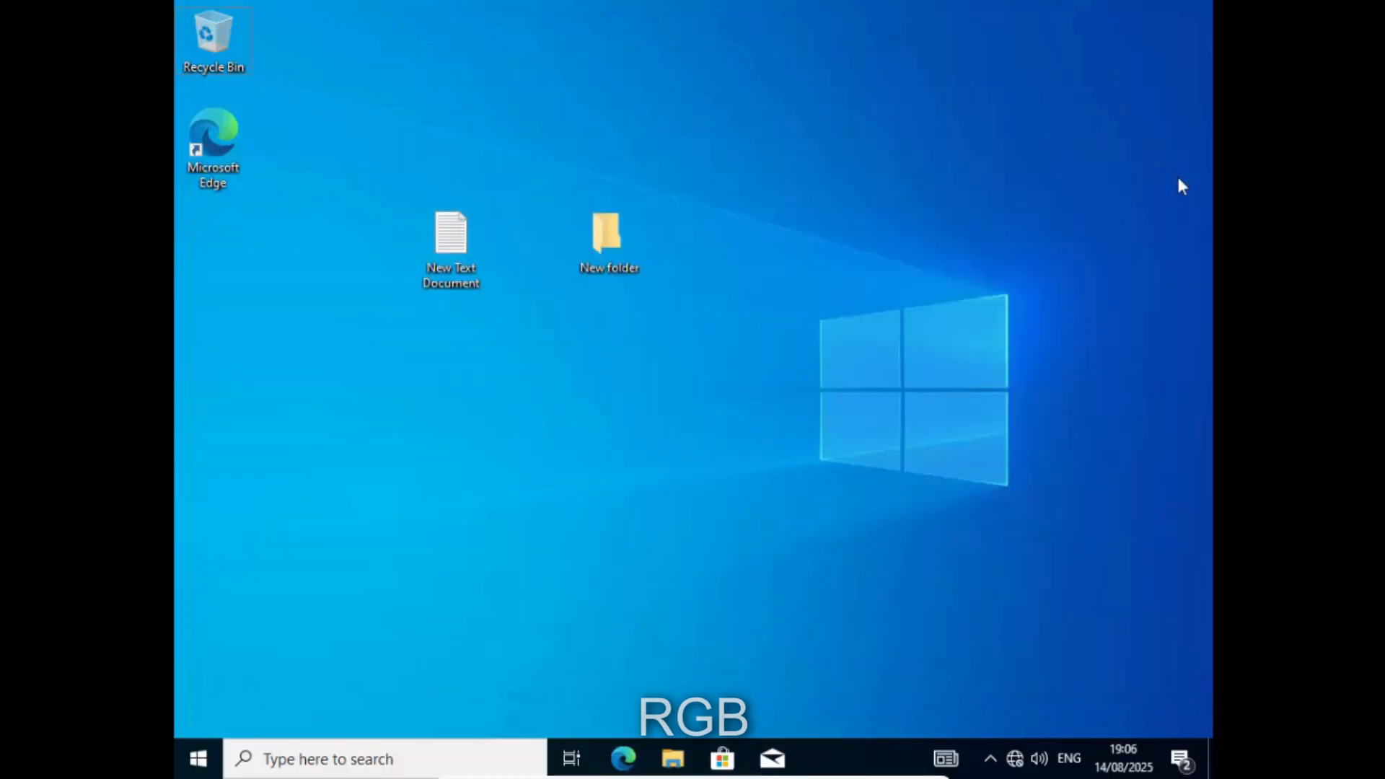
- In a new Command Prompt, nslookup 10.0.2.5, which resolves to santos.ict.com
key(super+r)
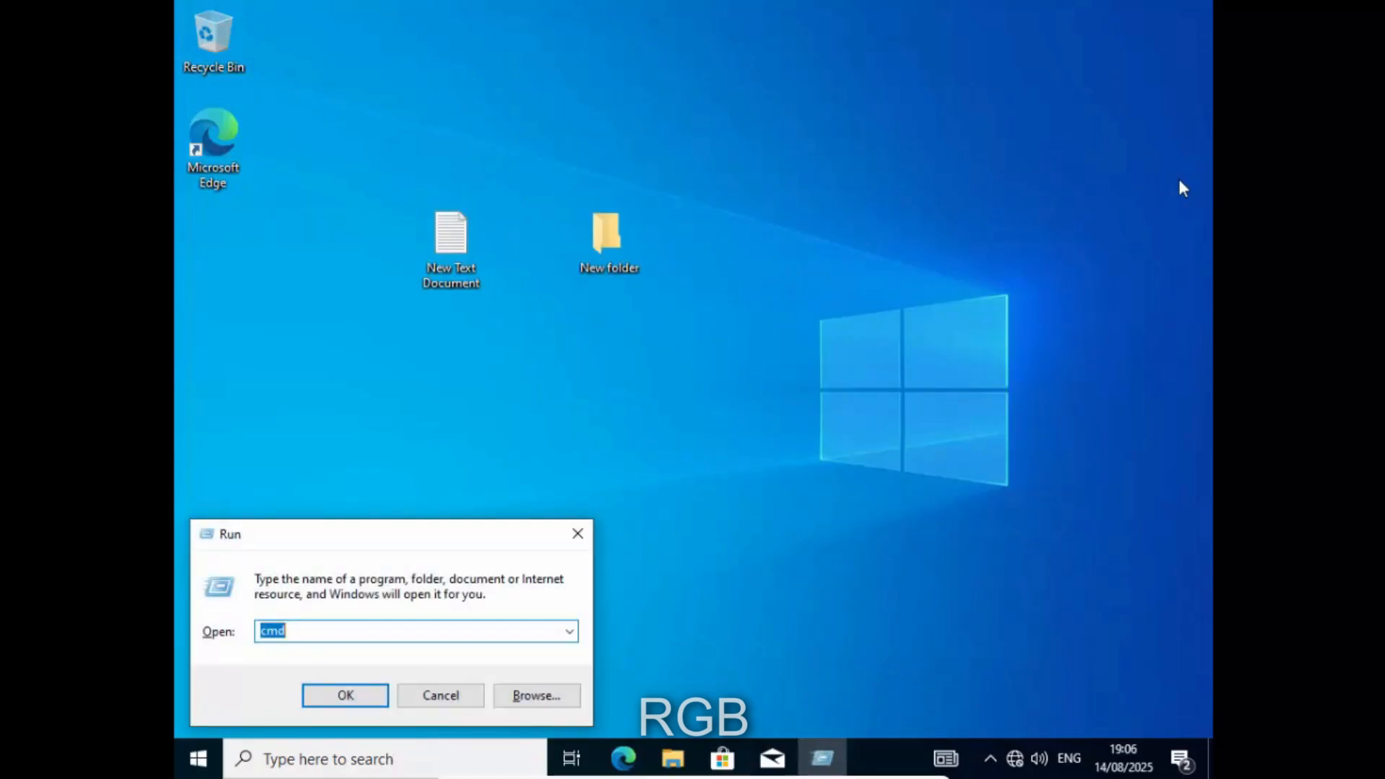
key(Return)
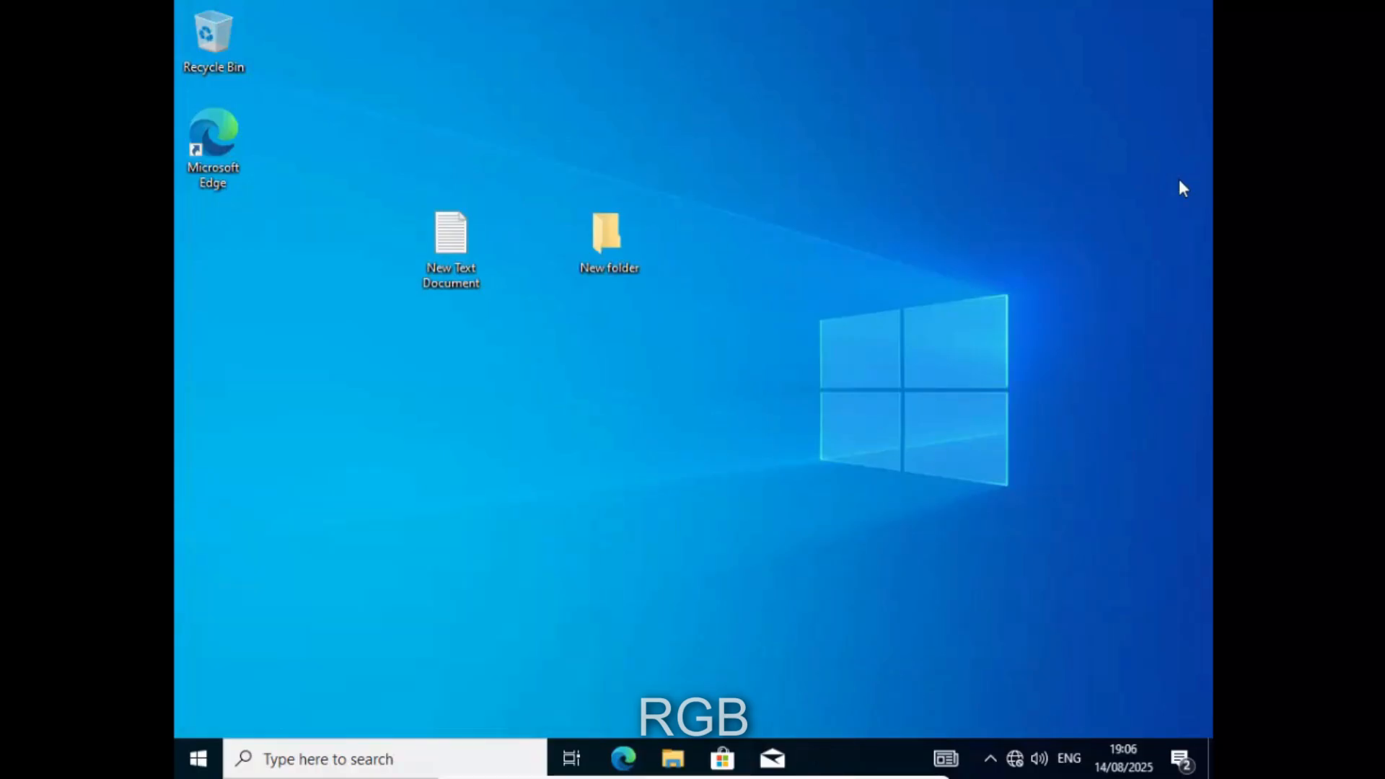
text(nslo)
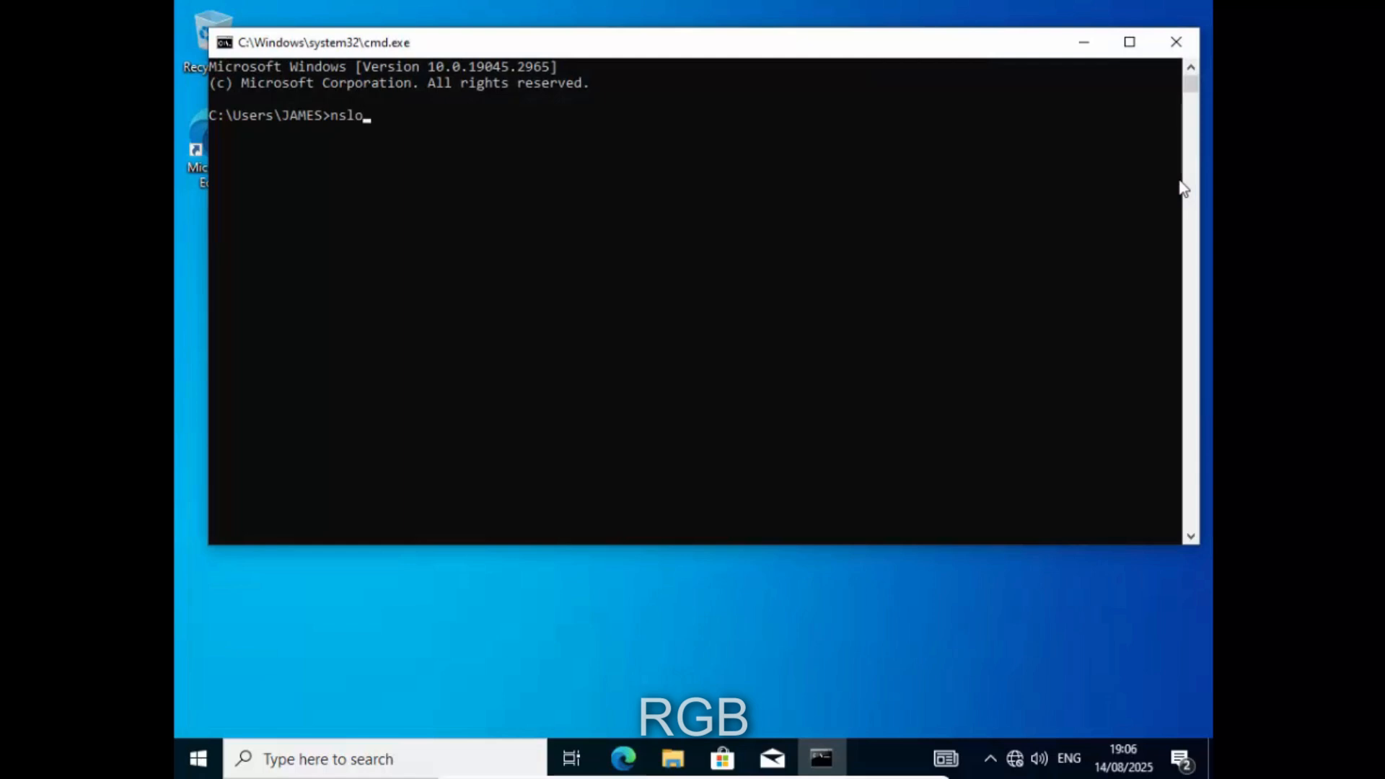
text(okup)
key(Return)
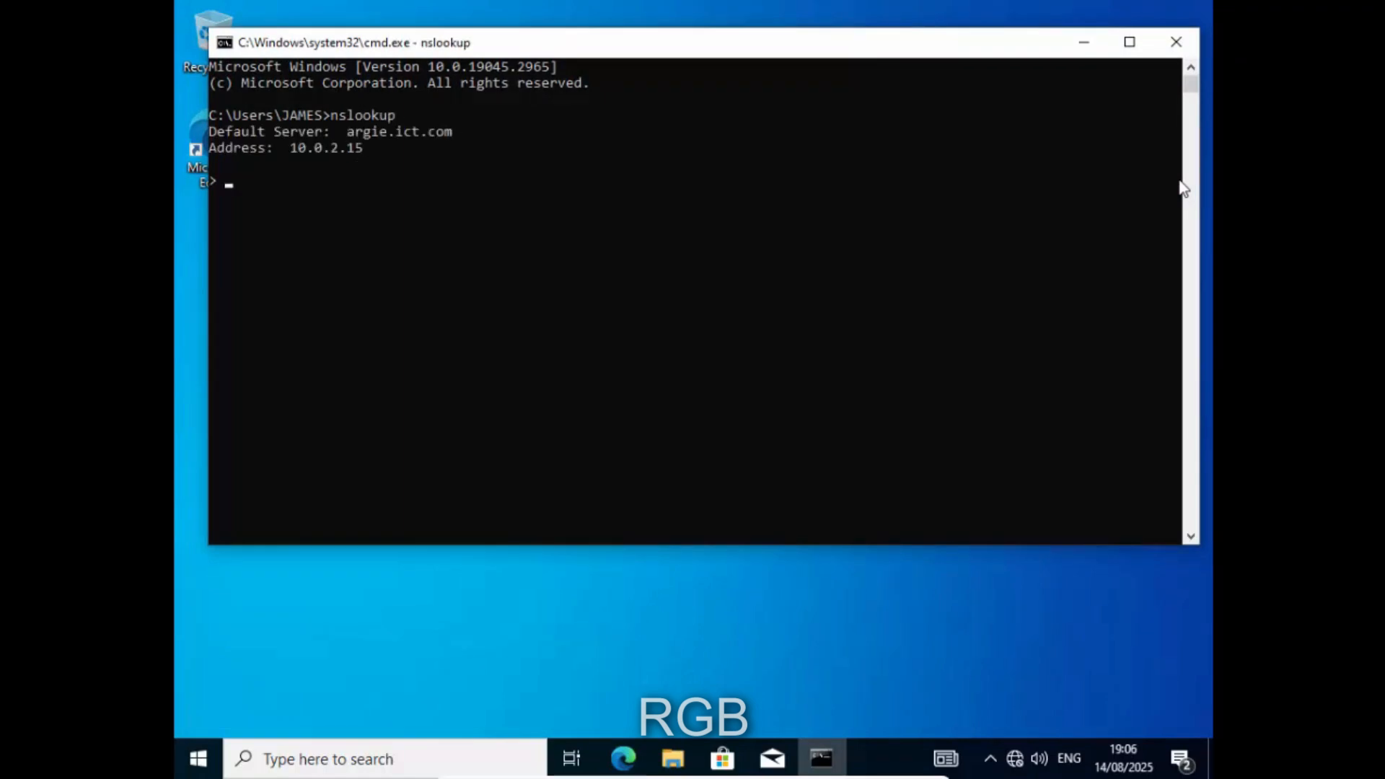
text(10.0.2.5)
key(Return)
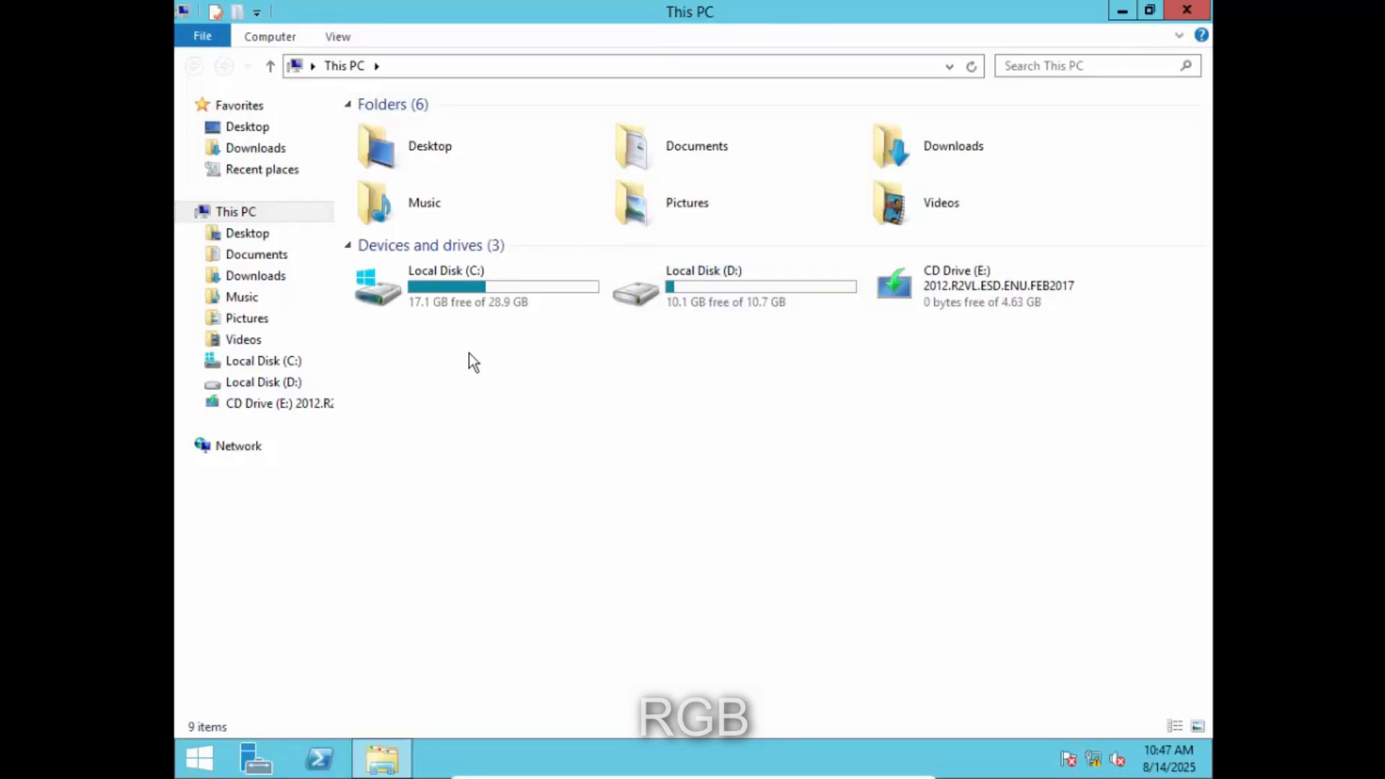
- Close This PC and run the Epson driver package as administrator
click(1189, 11)
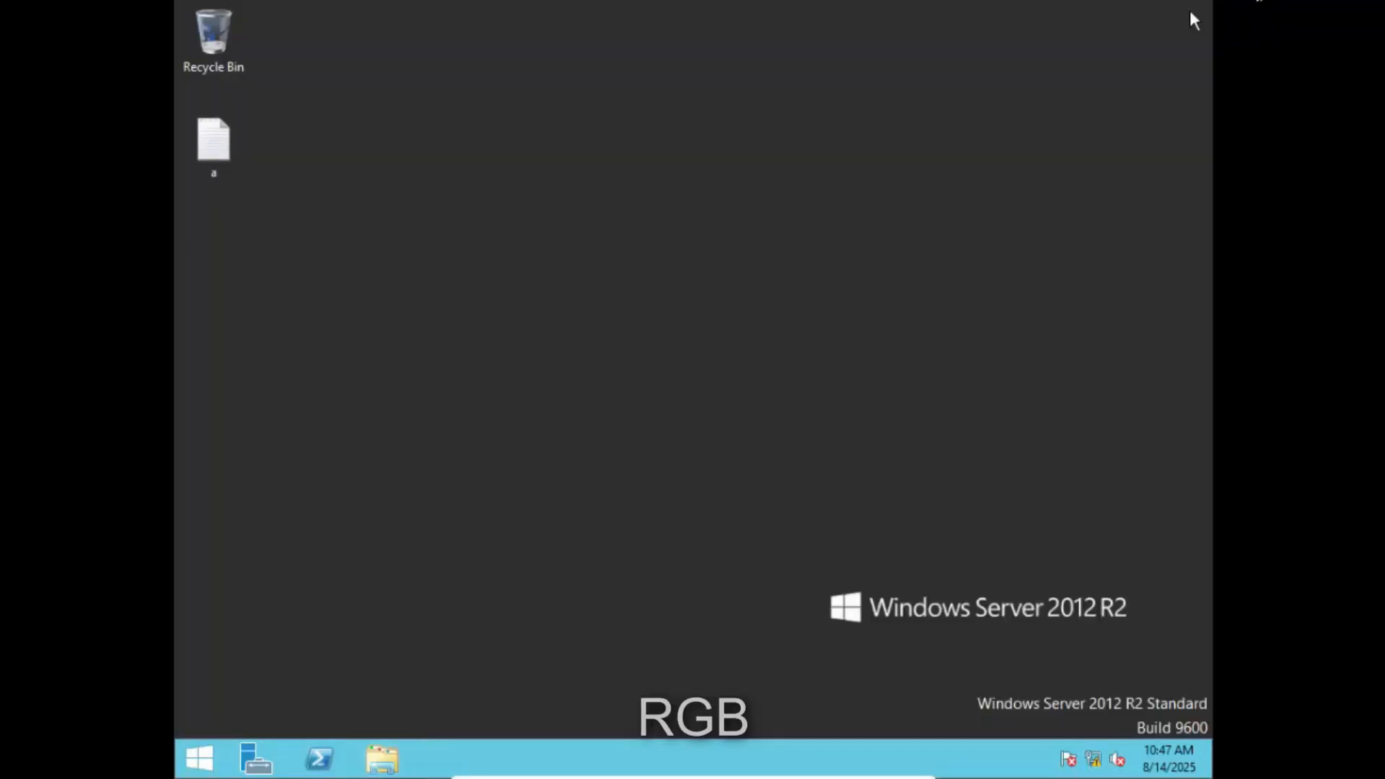
right_click(646, 225)
click(672, 281)
right_click(646, 231)
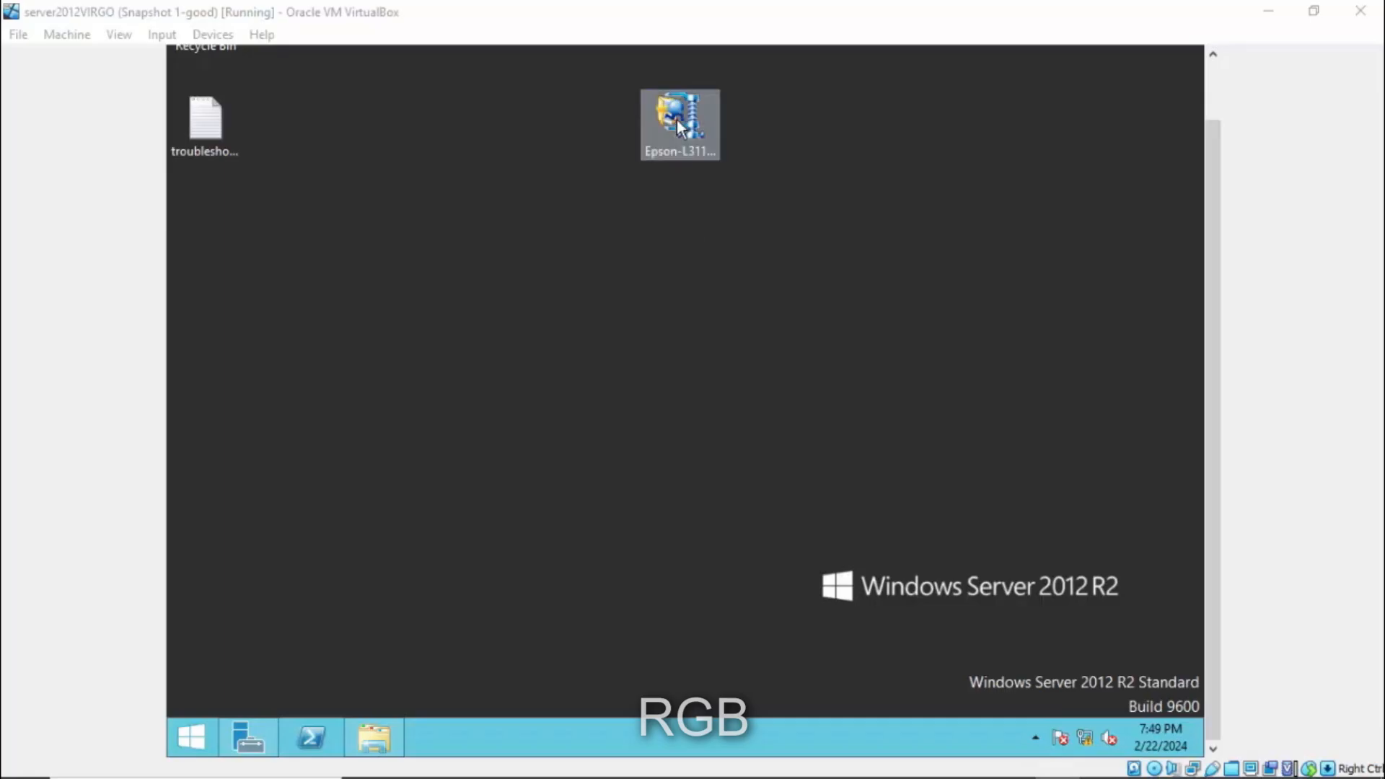
right_click(676, 120)
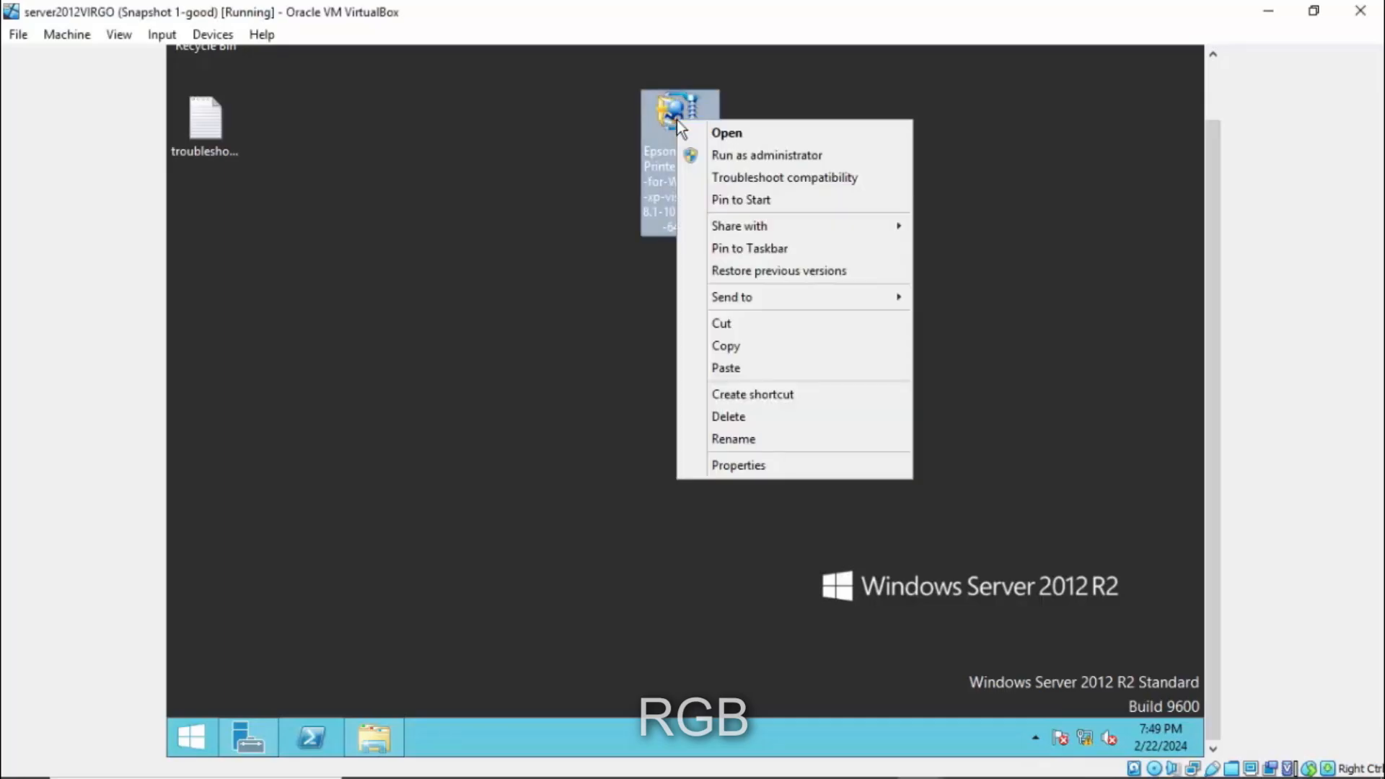
click(697, 150)
drag(516, 71, 883, 340)
click(744, 207)
right_click(701, 136)
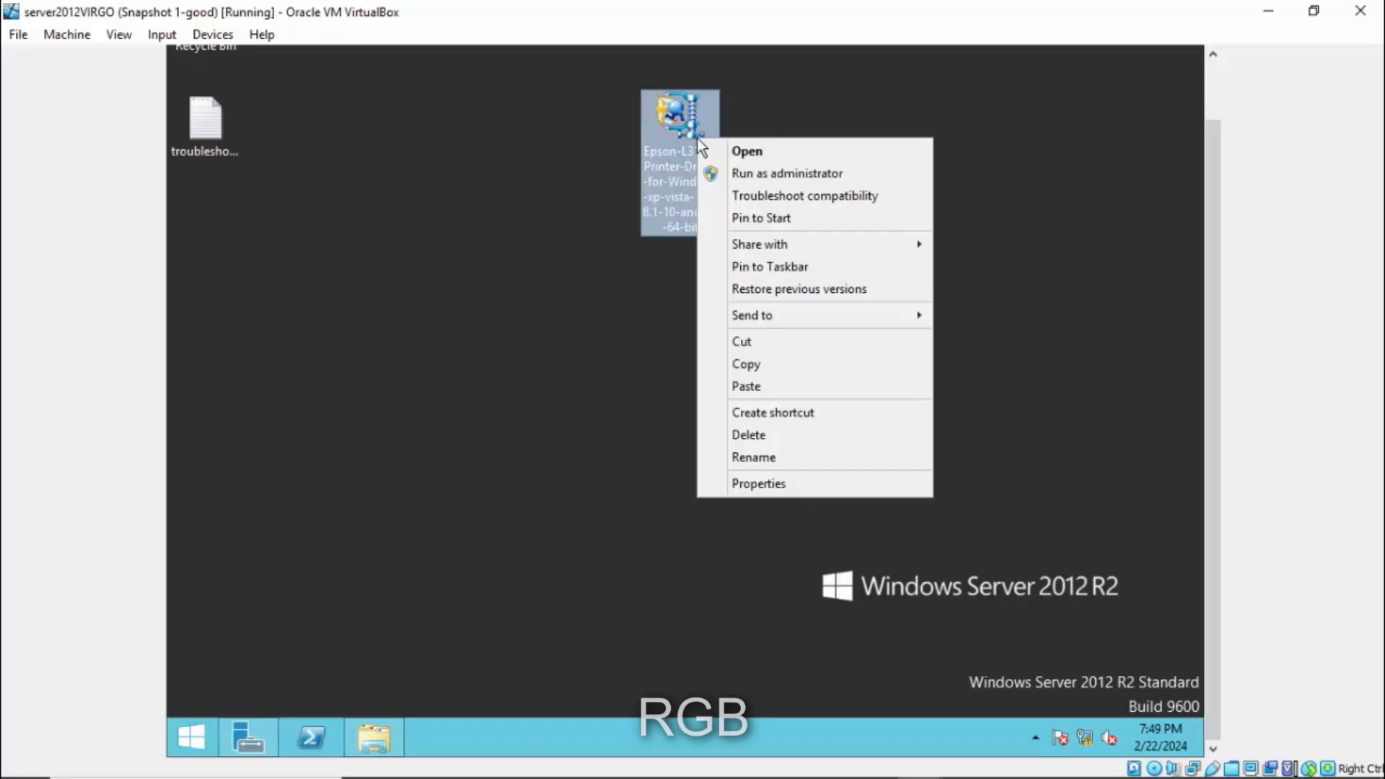
click(749, 175)
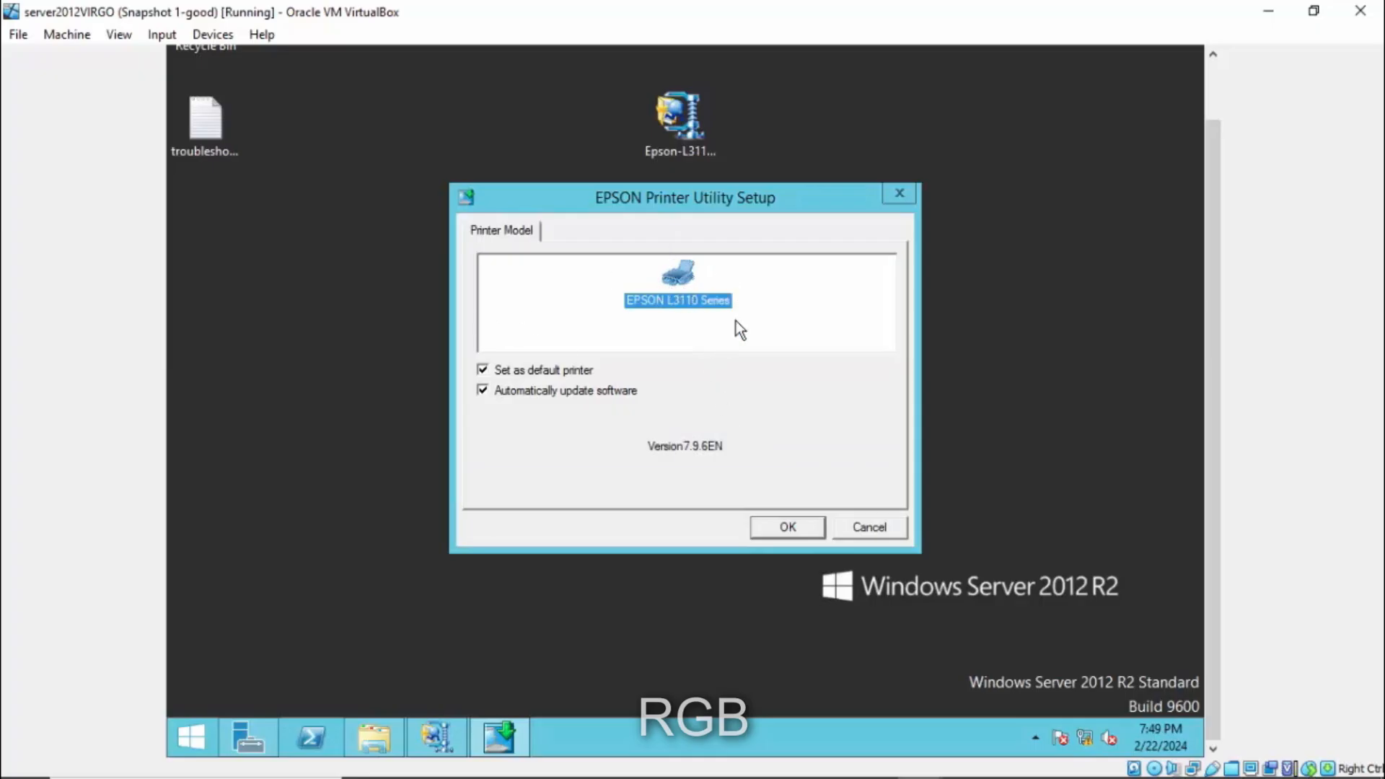
- Install the EPSON L3110 Series driver in English, agreeing to the licence, until setup completes
click(794, 525)
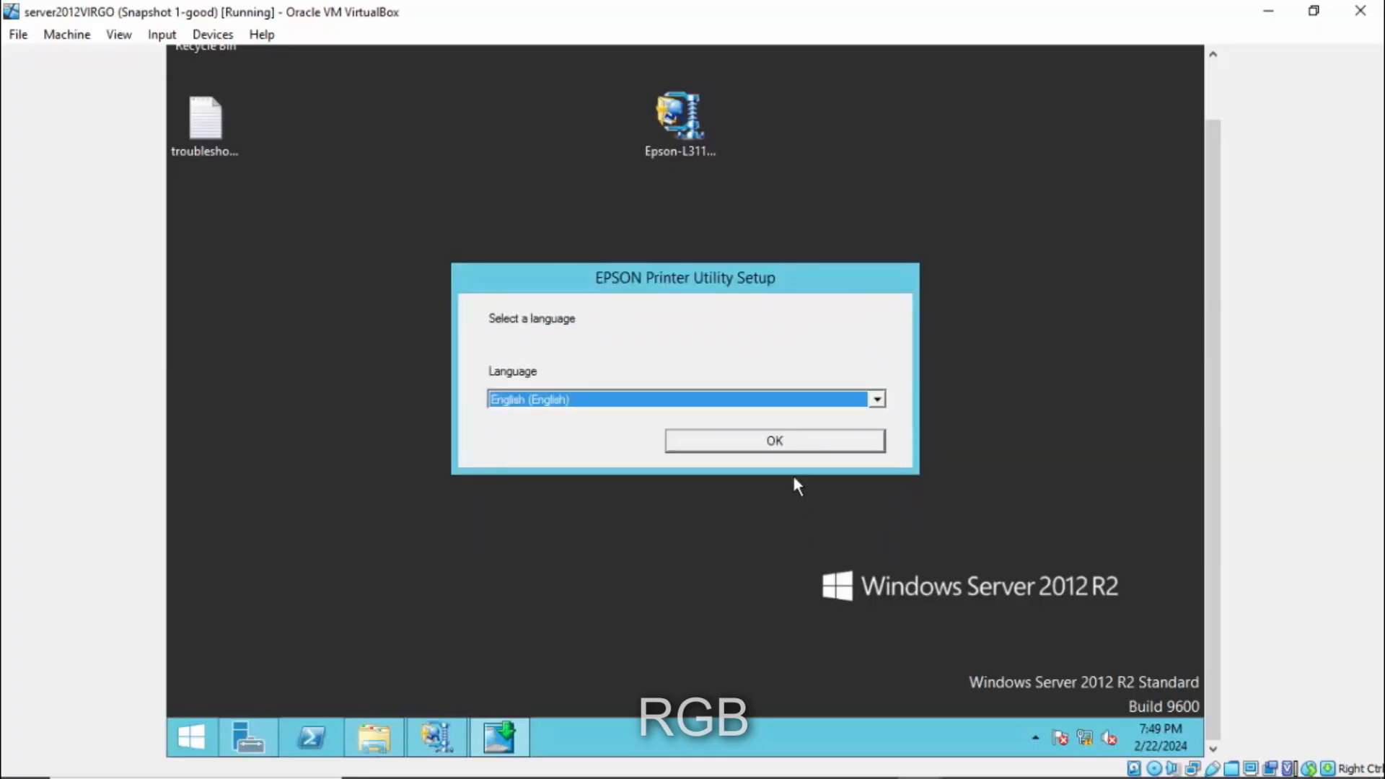
click(749, 448)
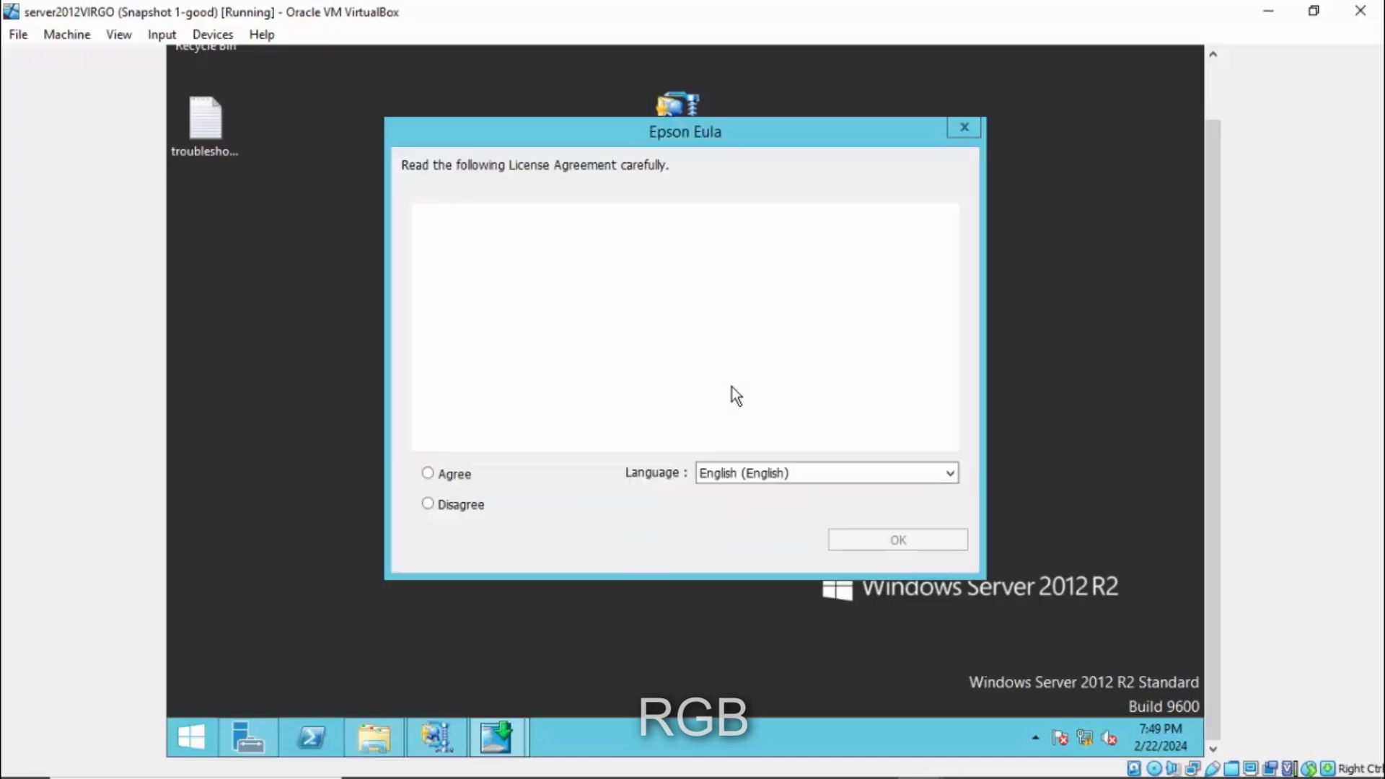
click(429, 474)
click(863, 549)
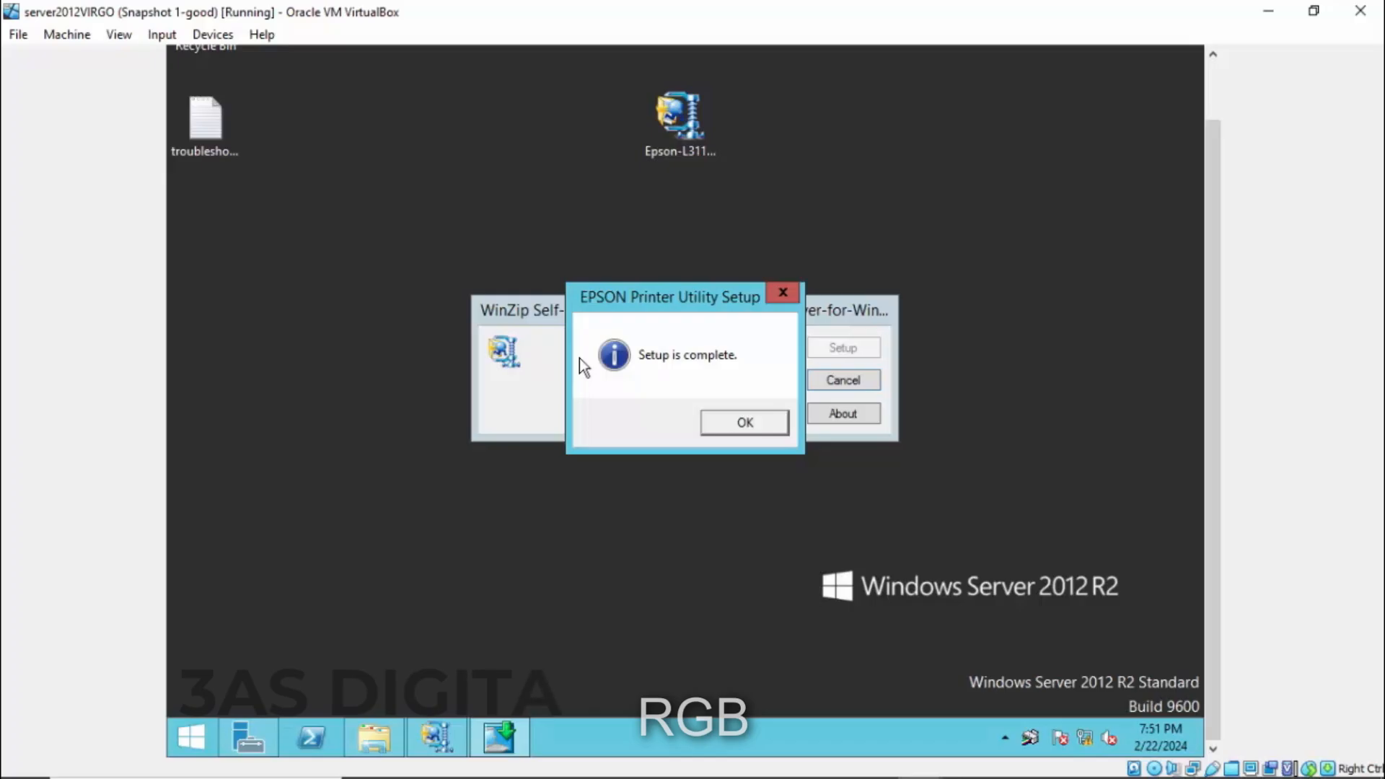
click(727, 425)
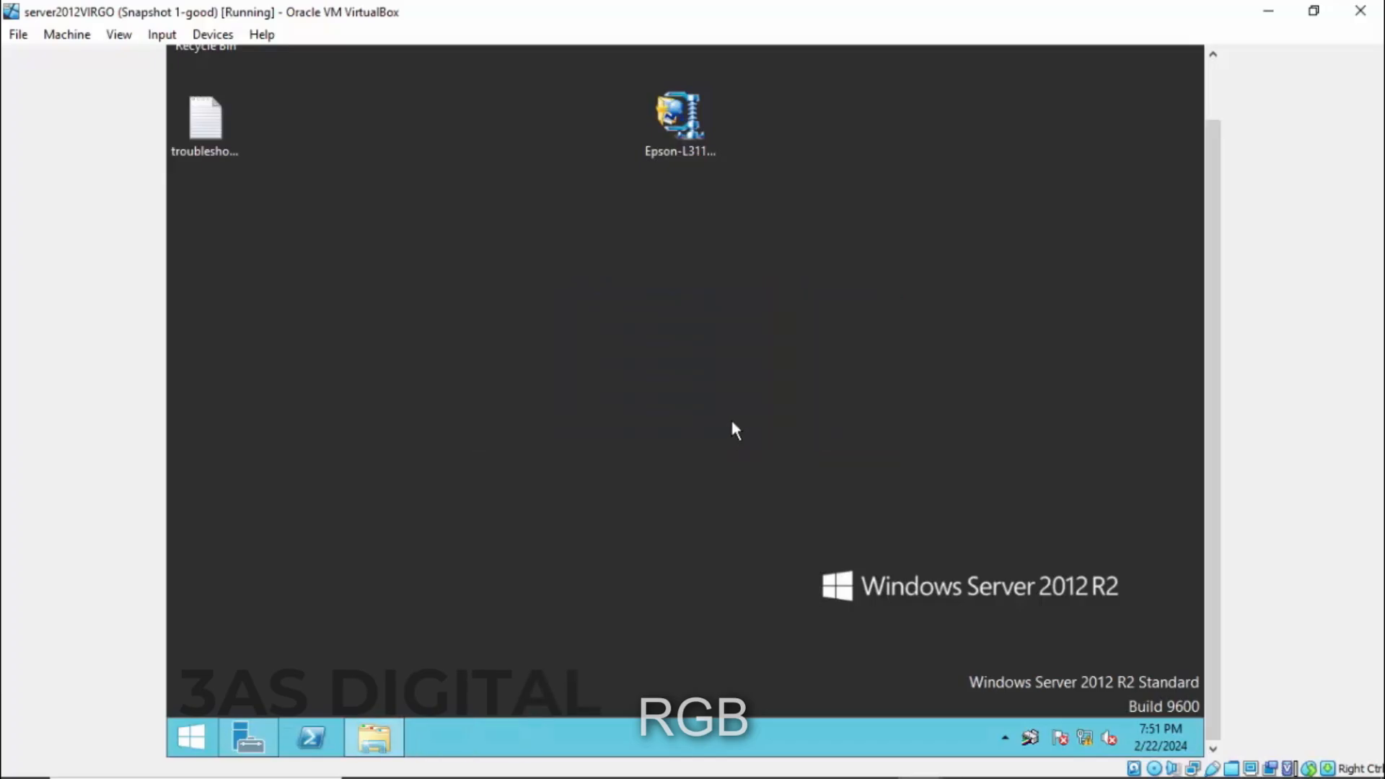
- Search for Control Panel from Start and view Devices and Printers
click(192, 736)
click(1139, 64)
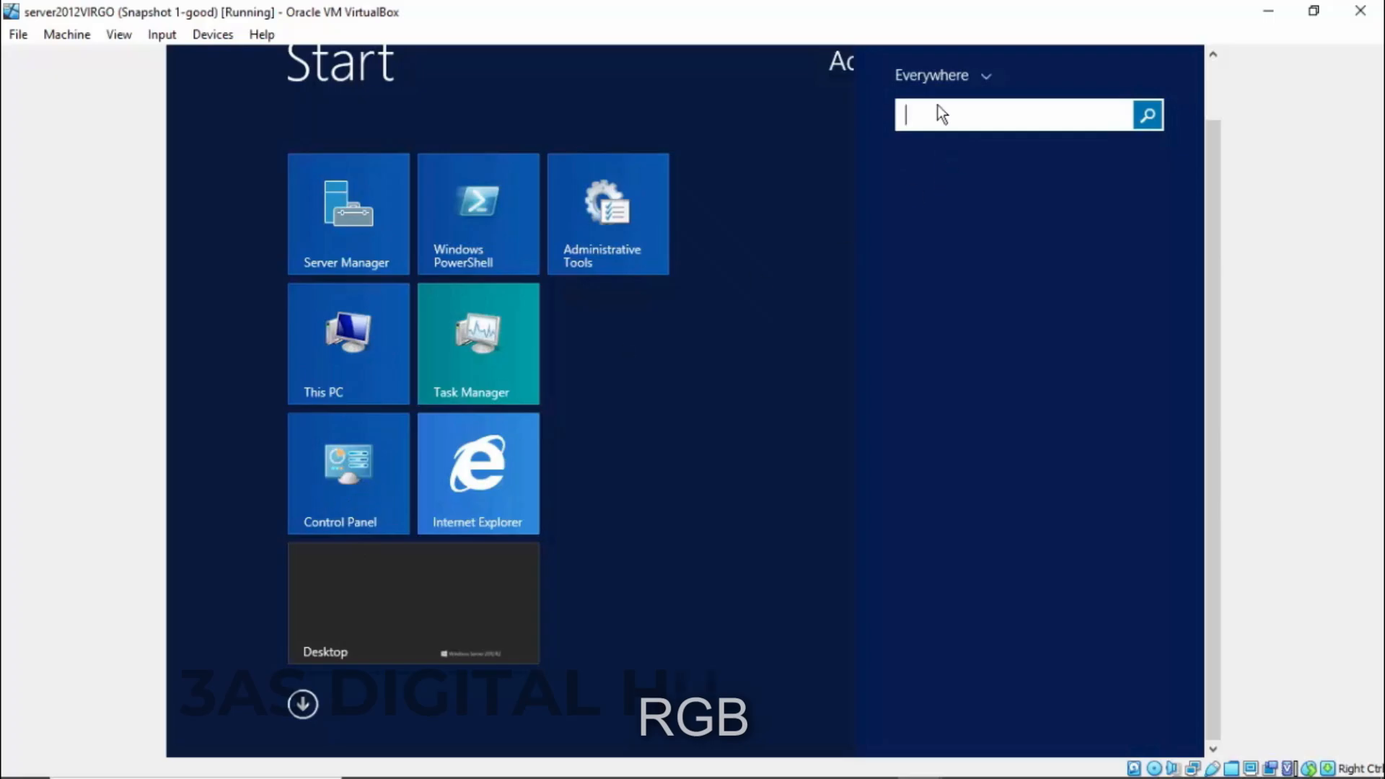
text(control)
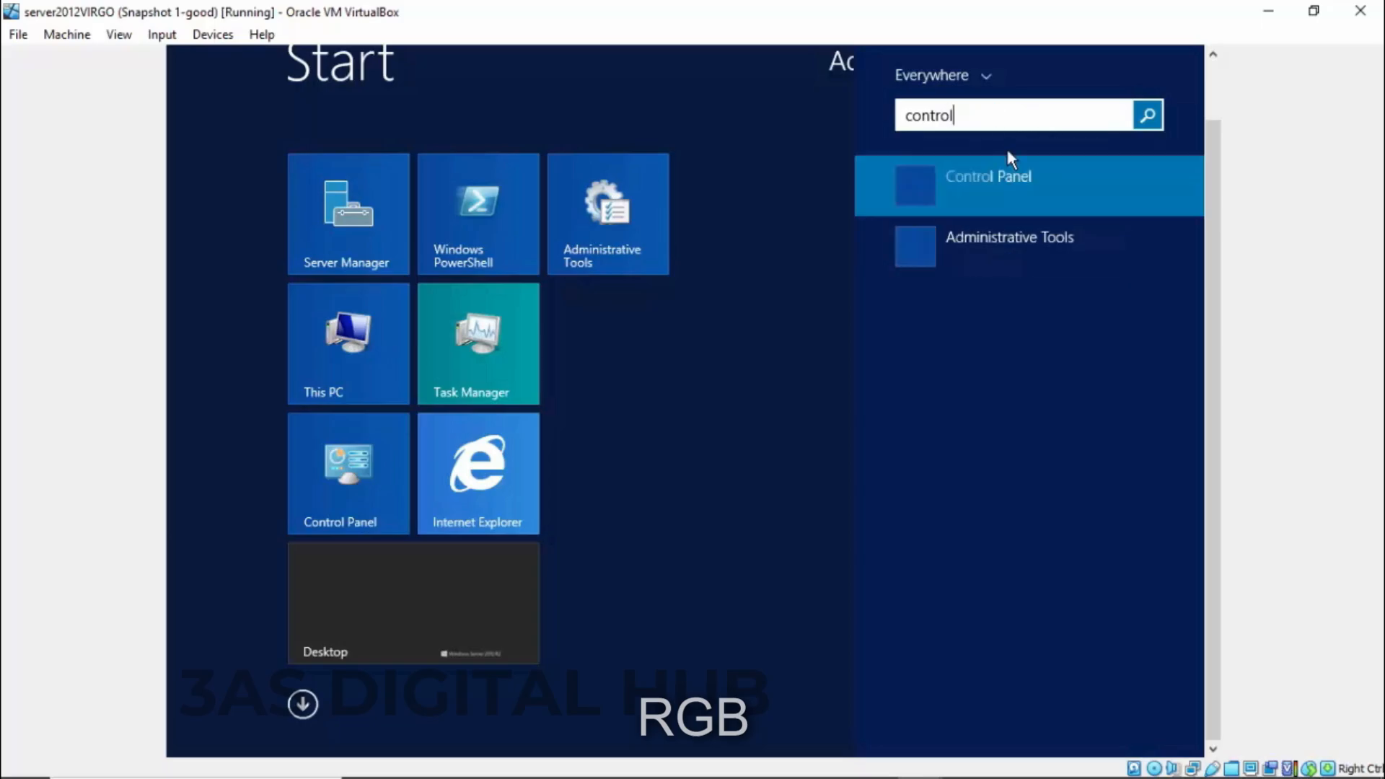
text(l)
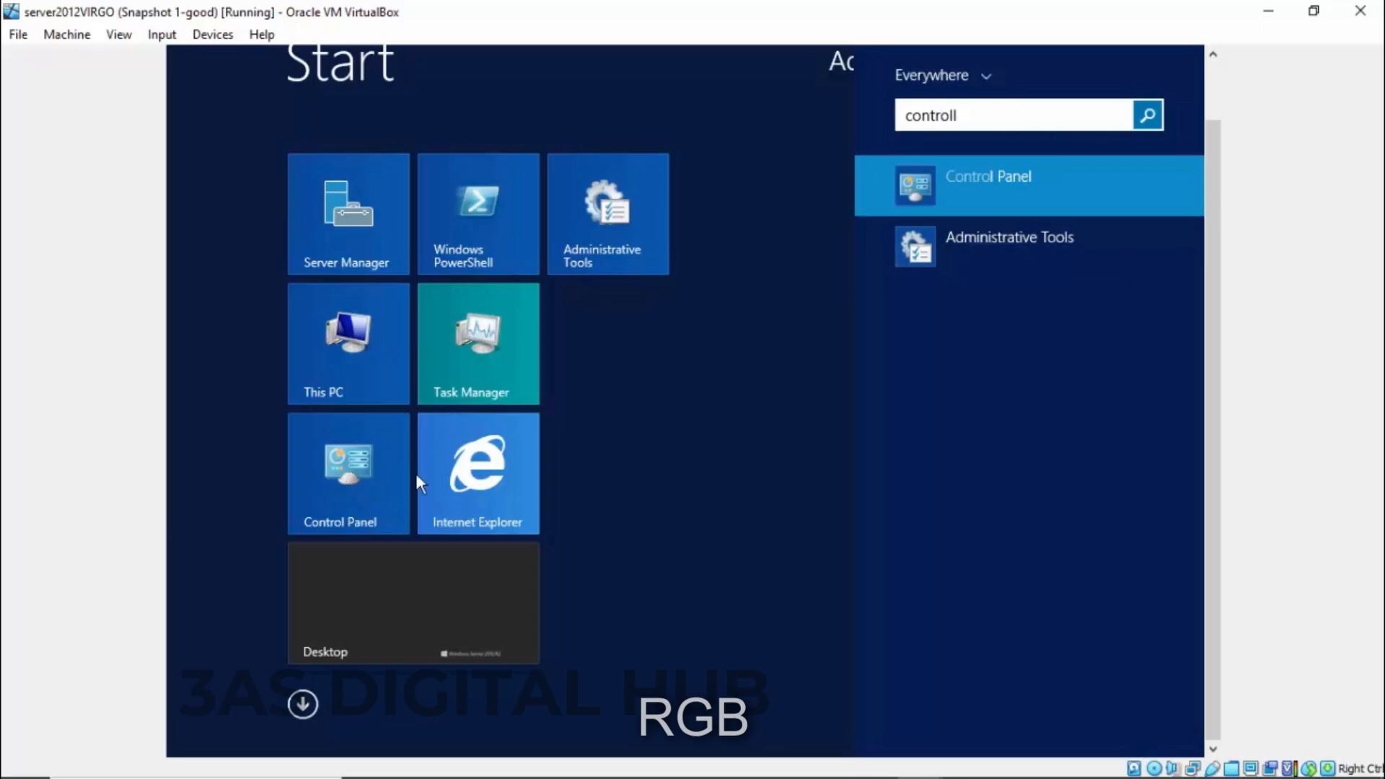
click(355, 476)
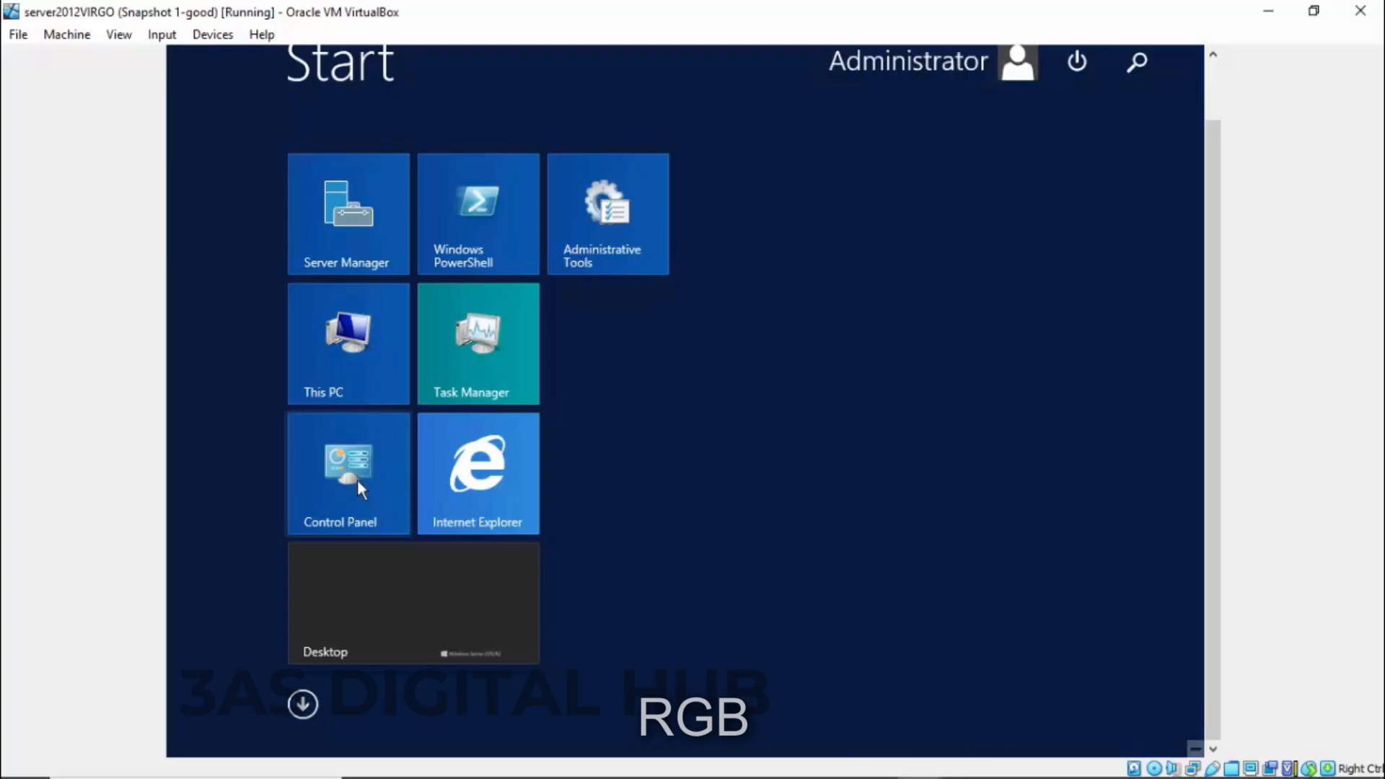
click(357, 479)
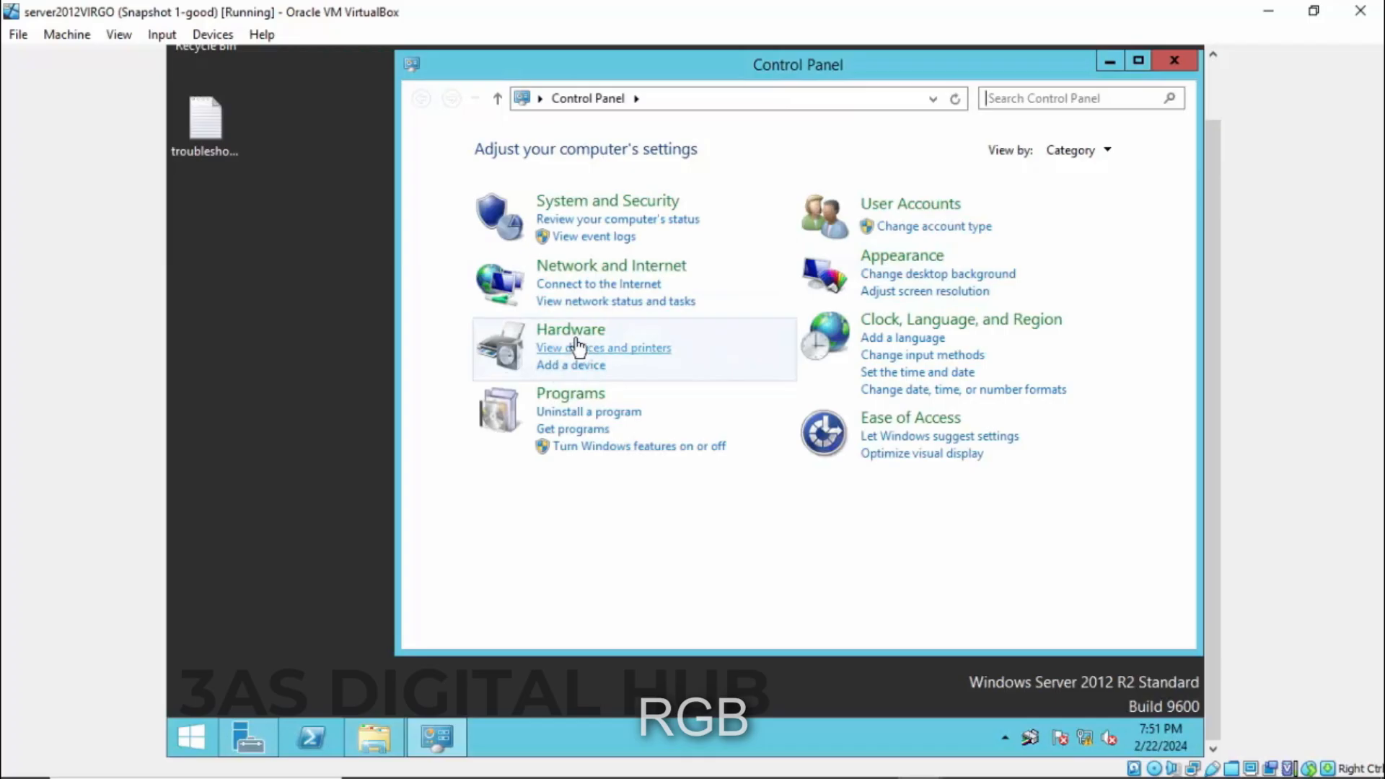
click(624, 357)
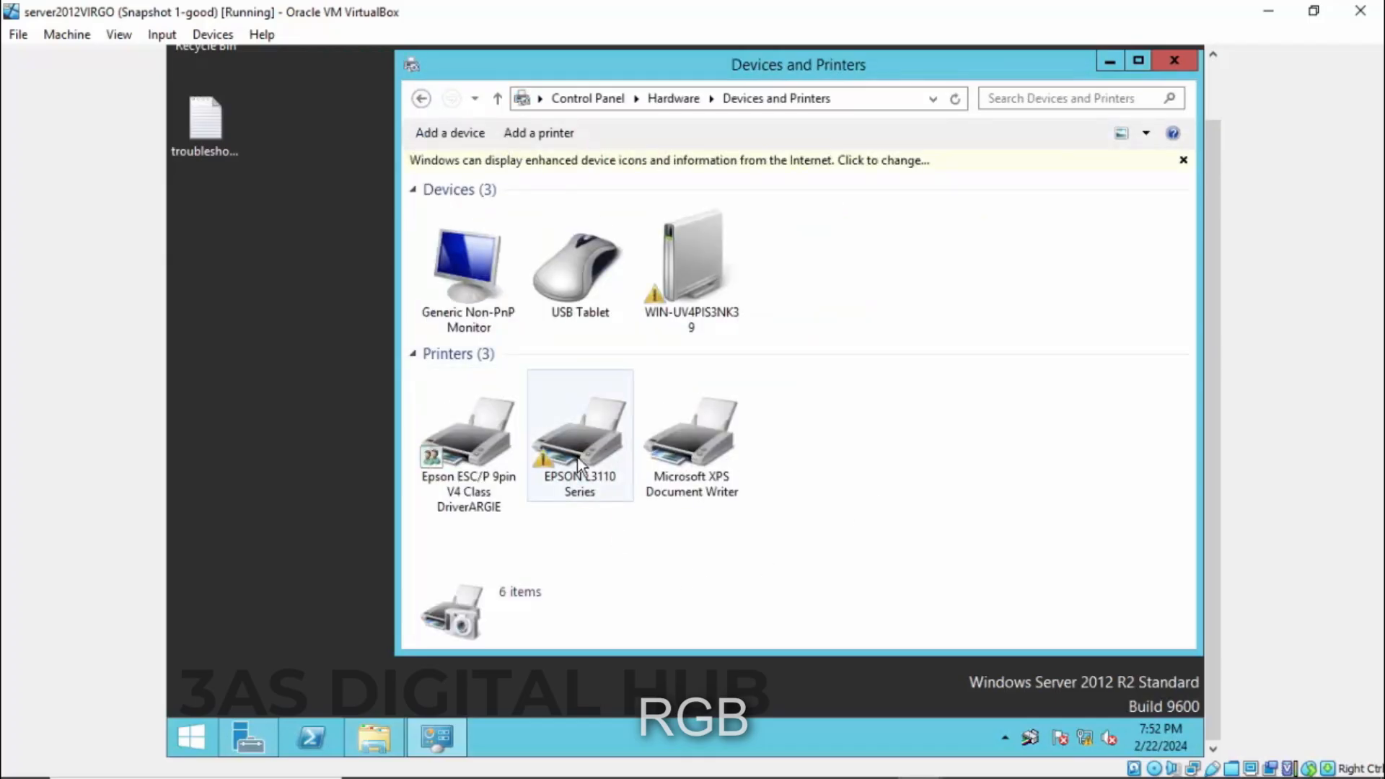
- Open and close the EPSON L3110 Series printing preferences
click(586, 435)
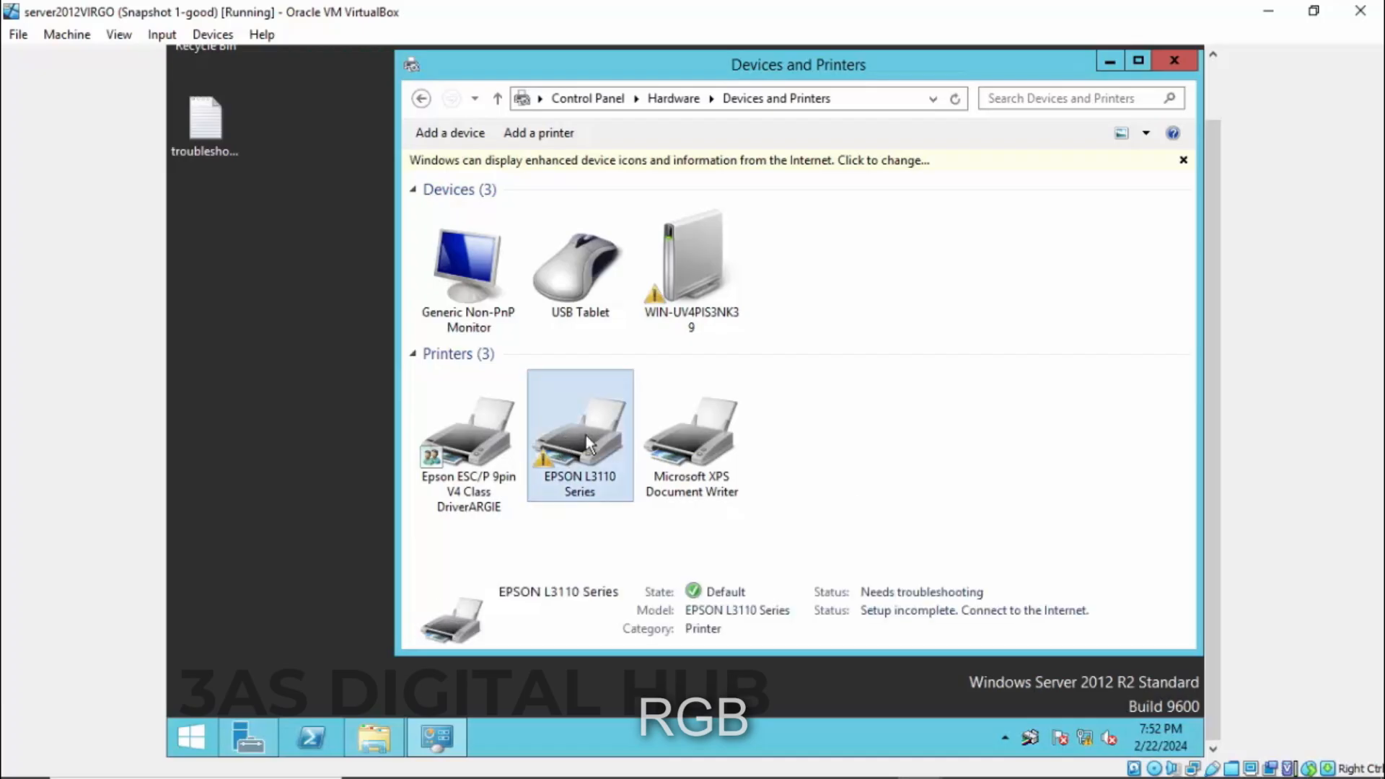
right_click(586, 435)
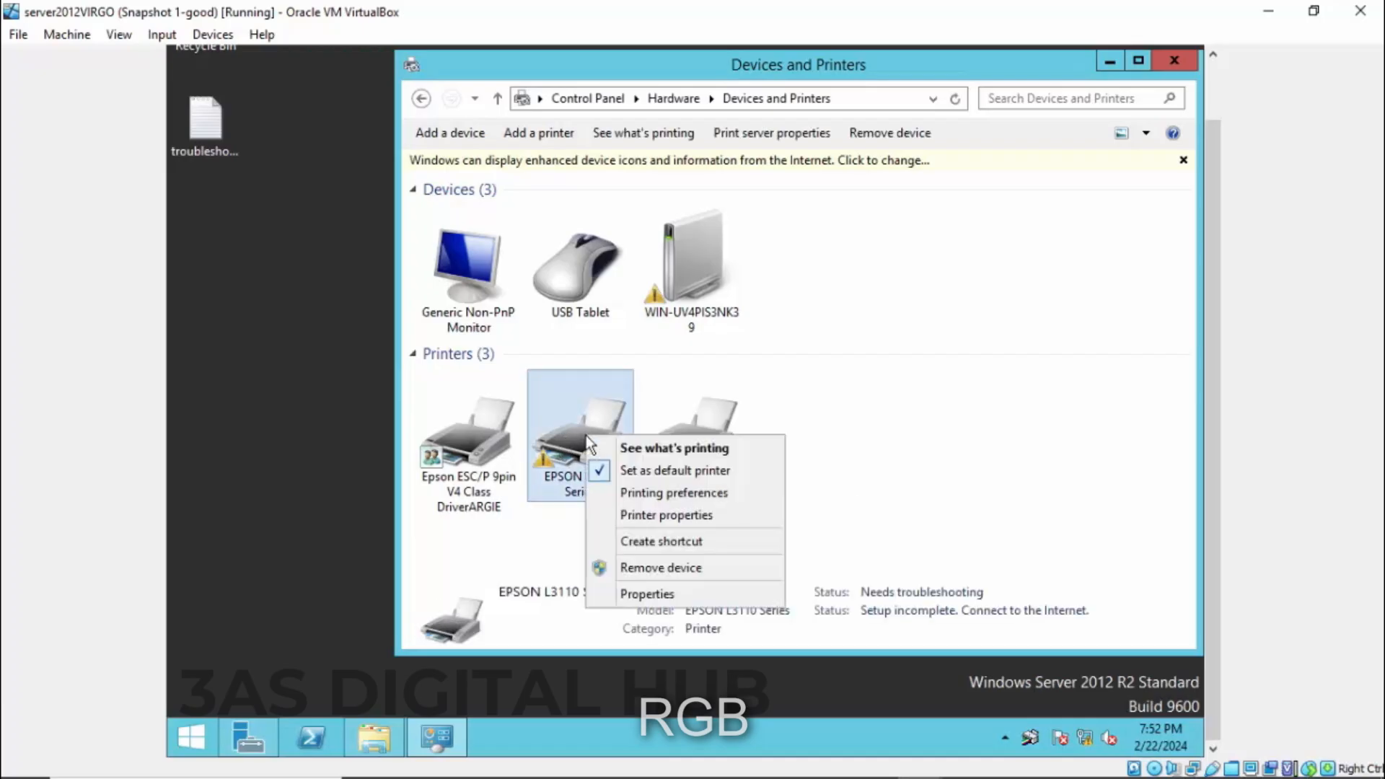
click(674, 494)
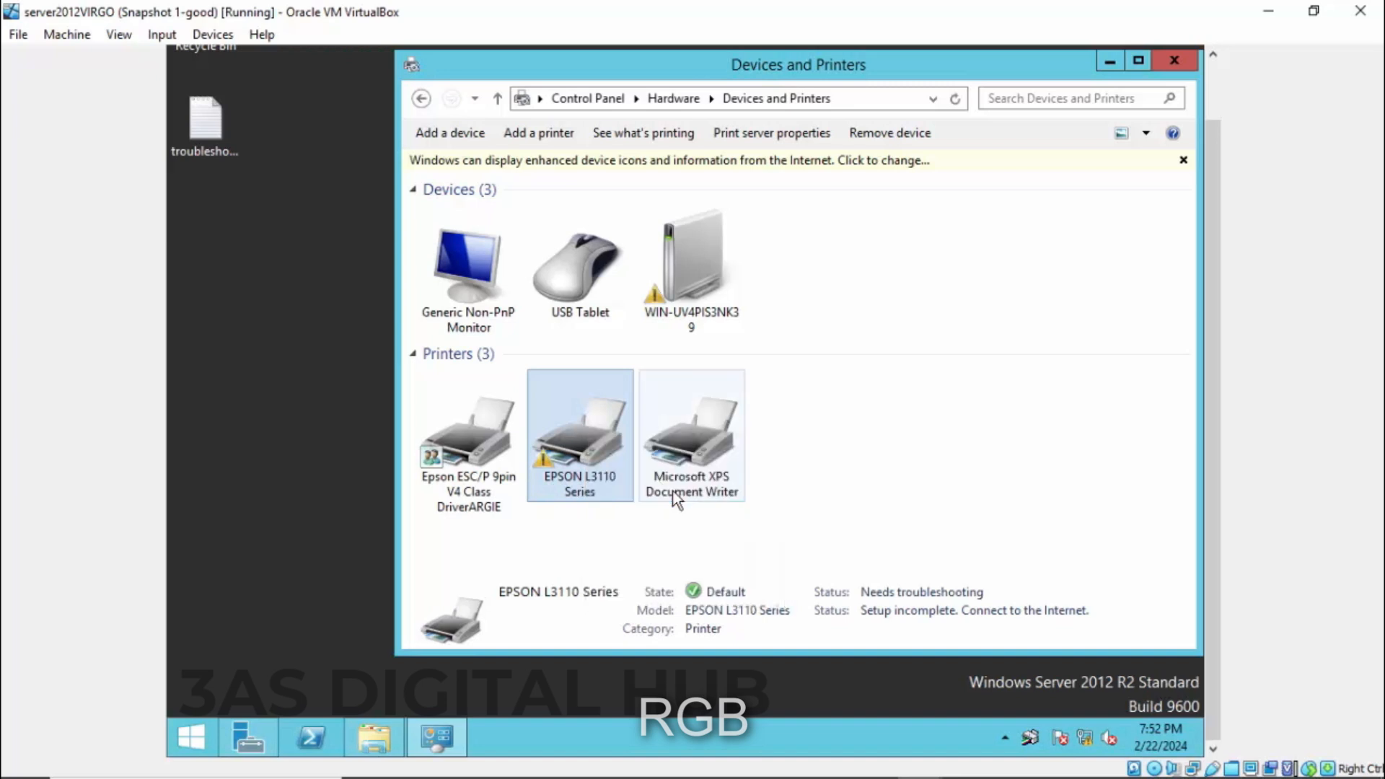
click(1176, 161)
right_click(570, 449)
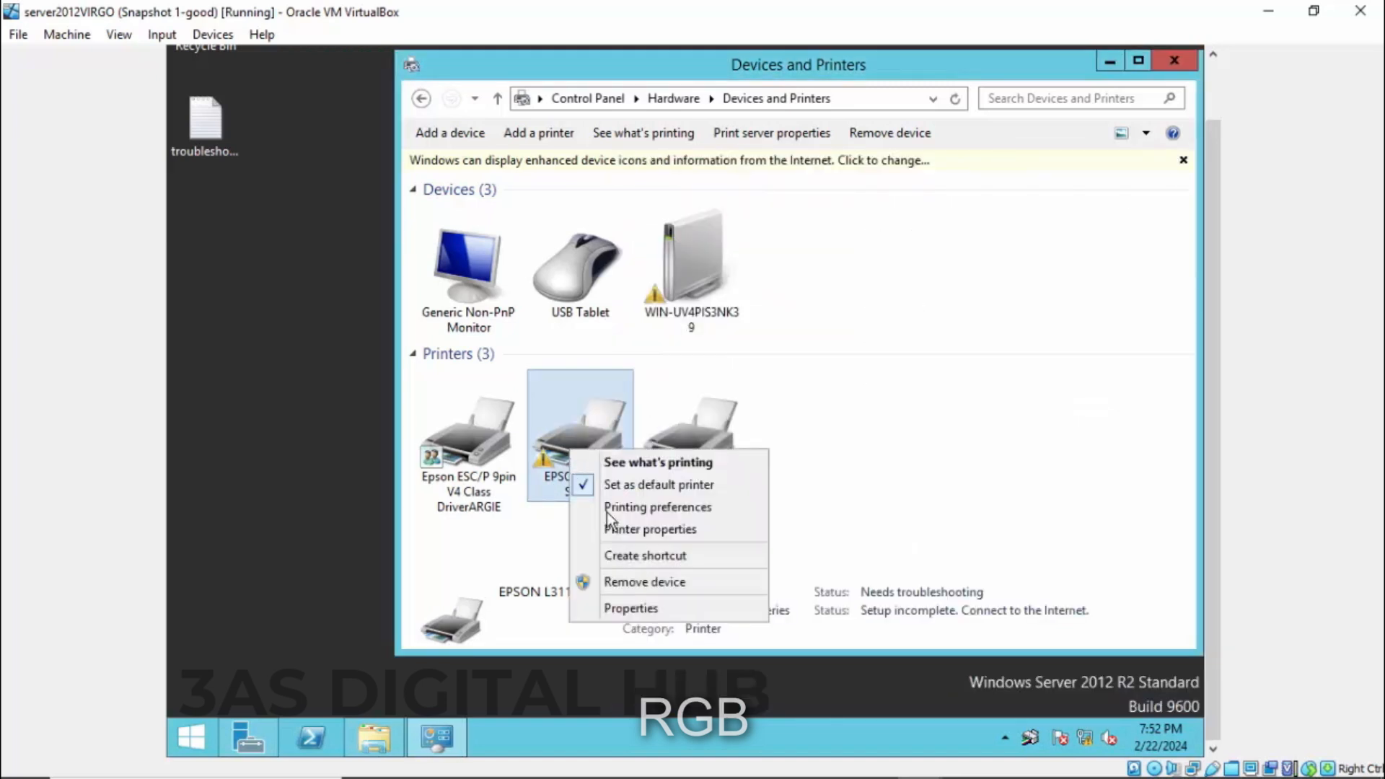
- Share the EPSON L3110 Series, list it in the directory, and close Devices and Printers
click(642, 533)
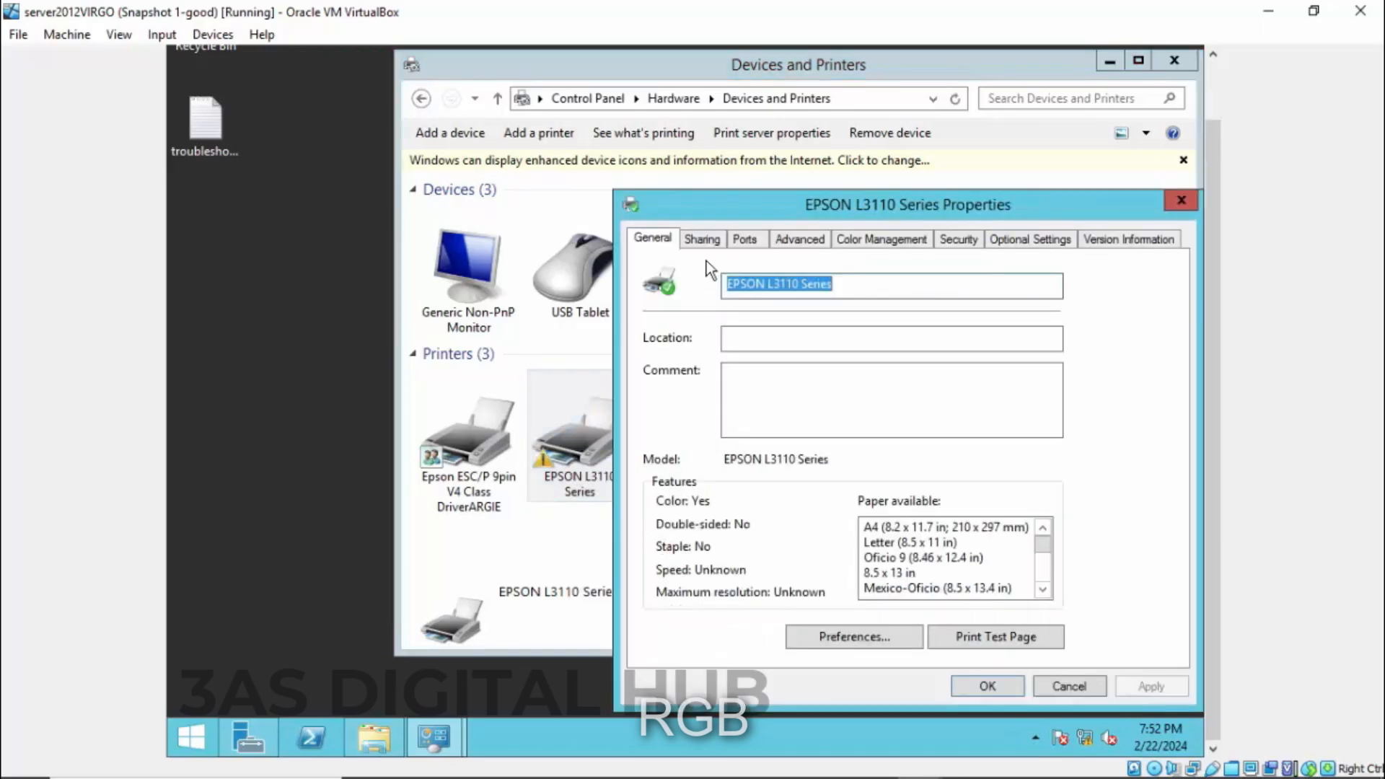
click(705, 240)
drag(837, 207, 716, 155)
click(549, 340)
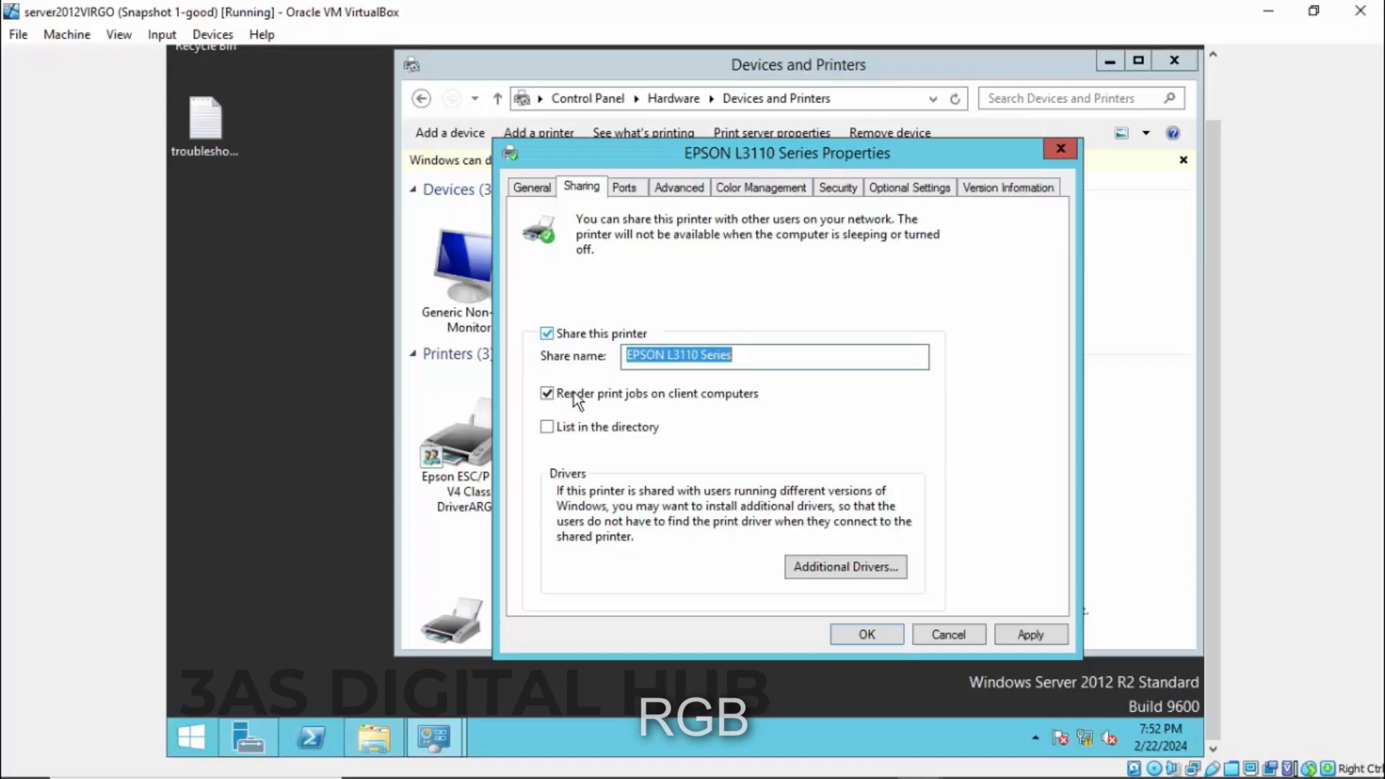
click(549, 428)
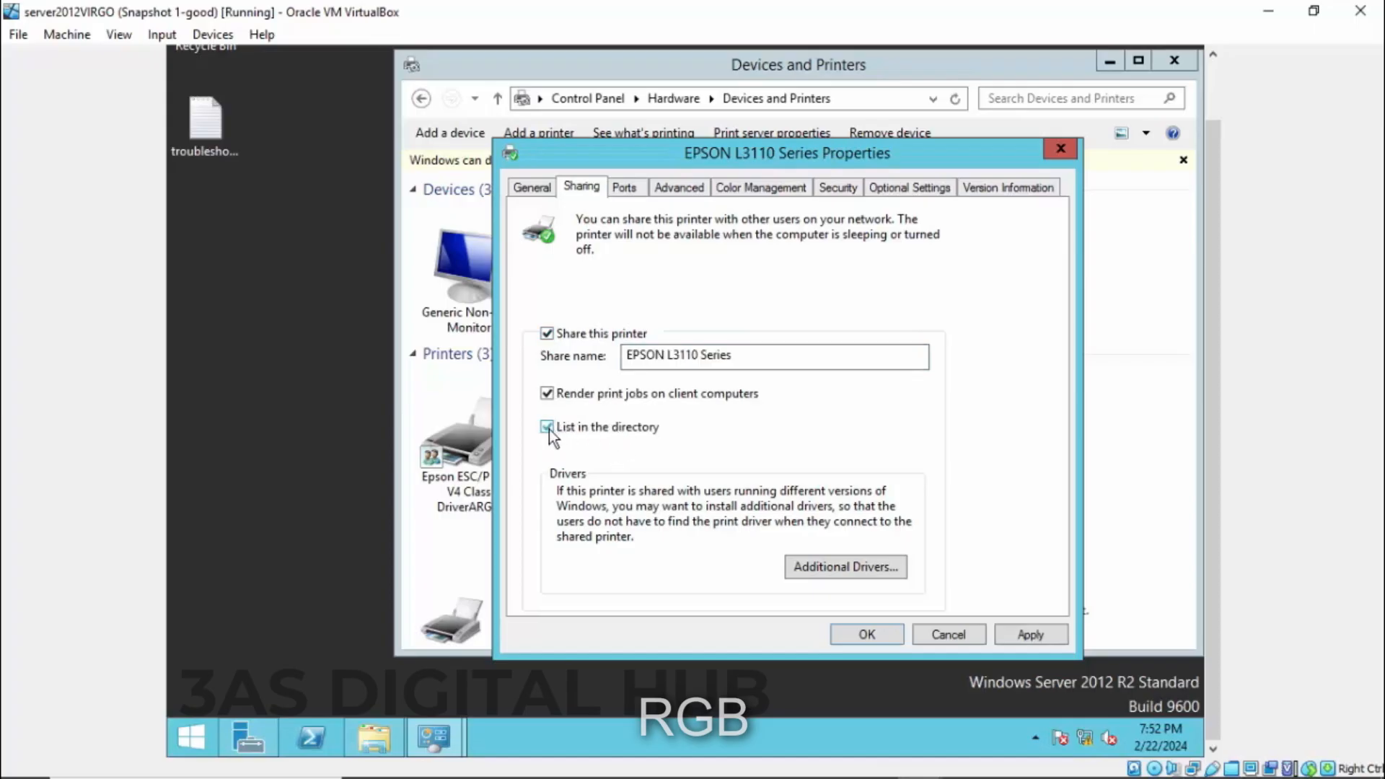
click(1029, 636)
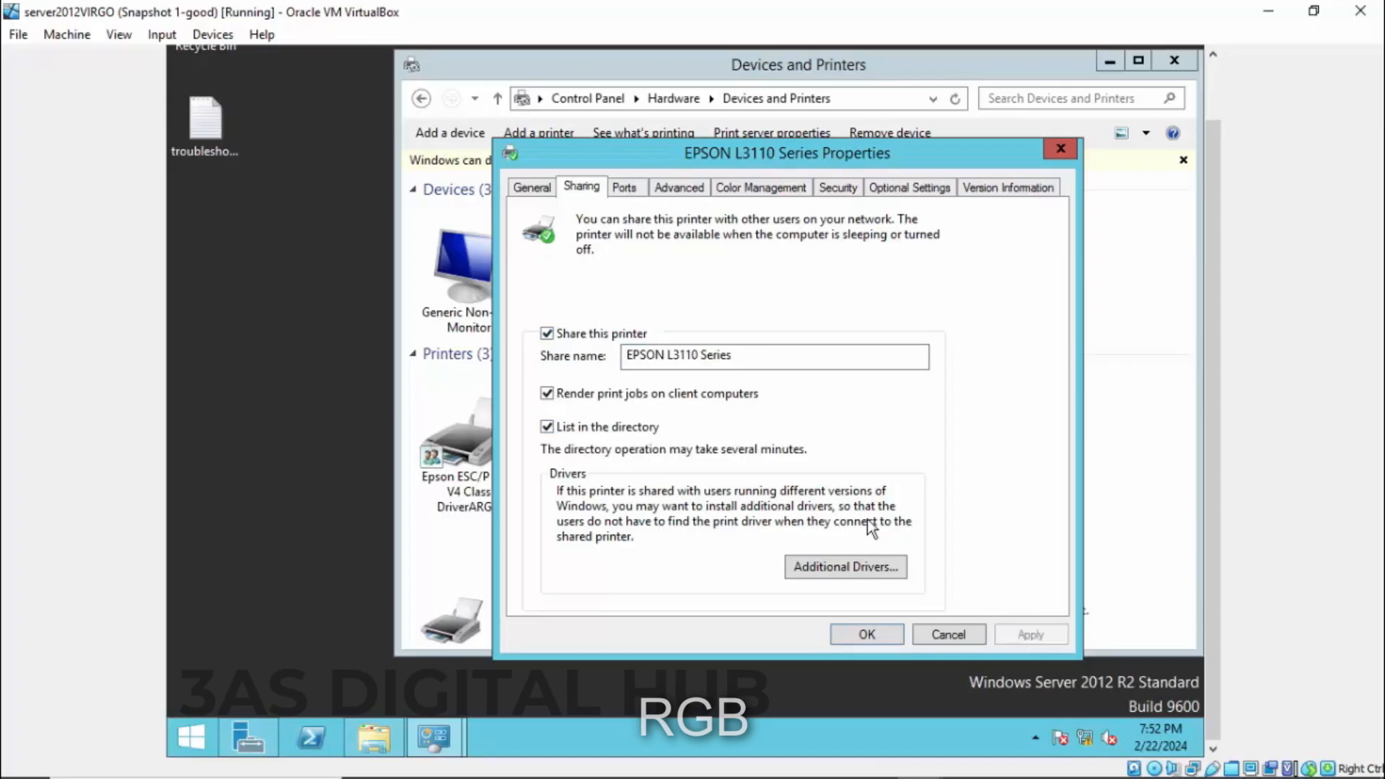
click(868, 634)
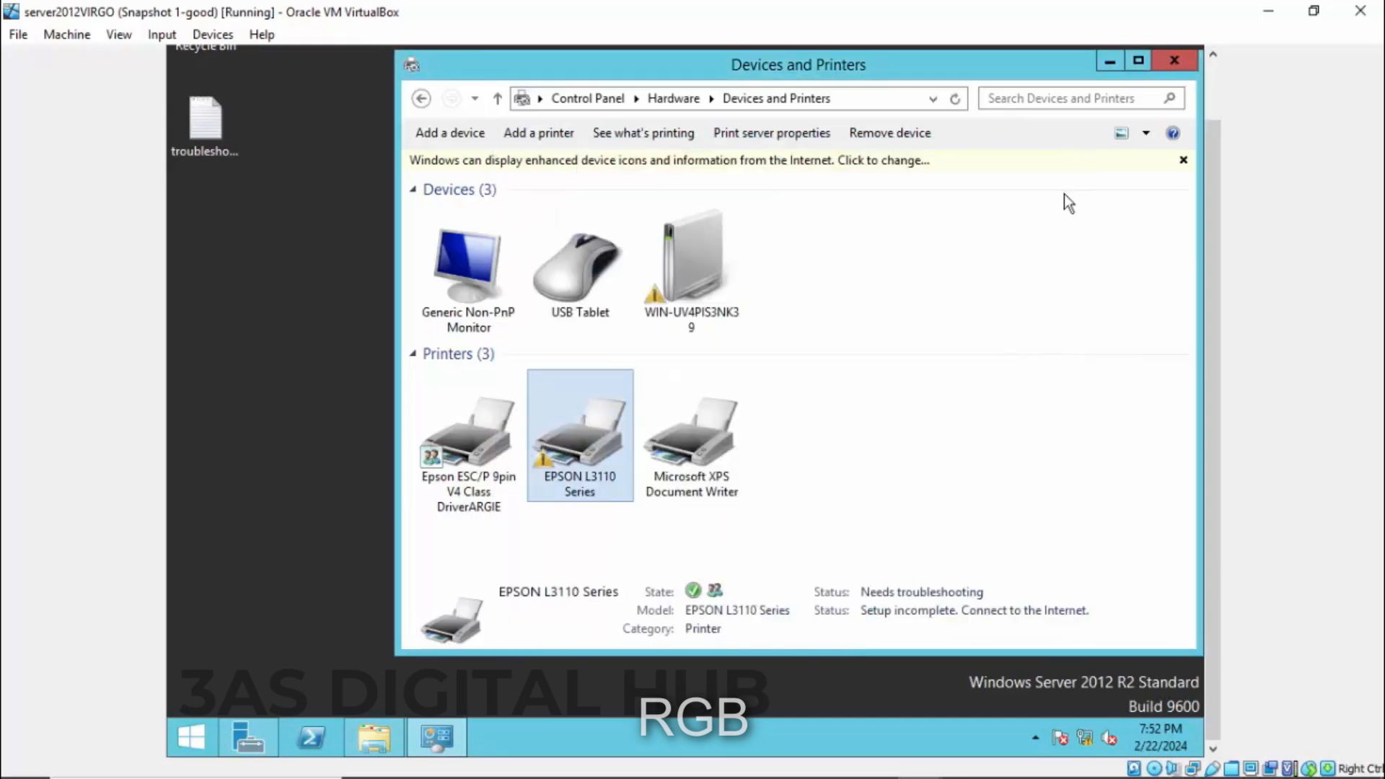
click(1174, 64)
right_click(494, 421)
- Switch to the WINDOWS10VIRGO VM and sign in with the account password after one wrong try
click(530, 477)
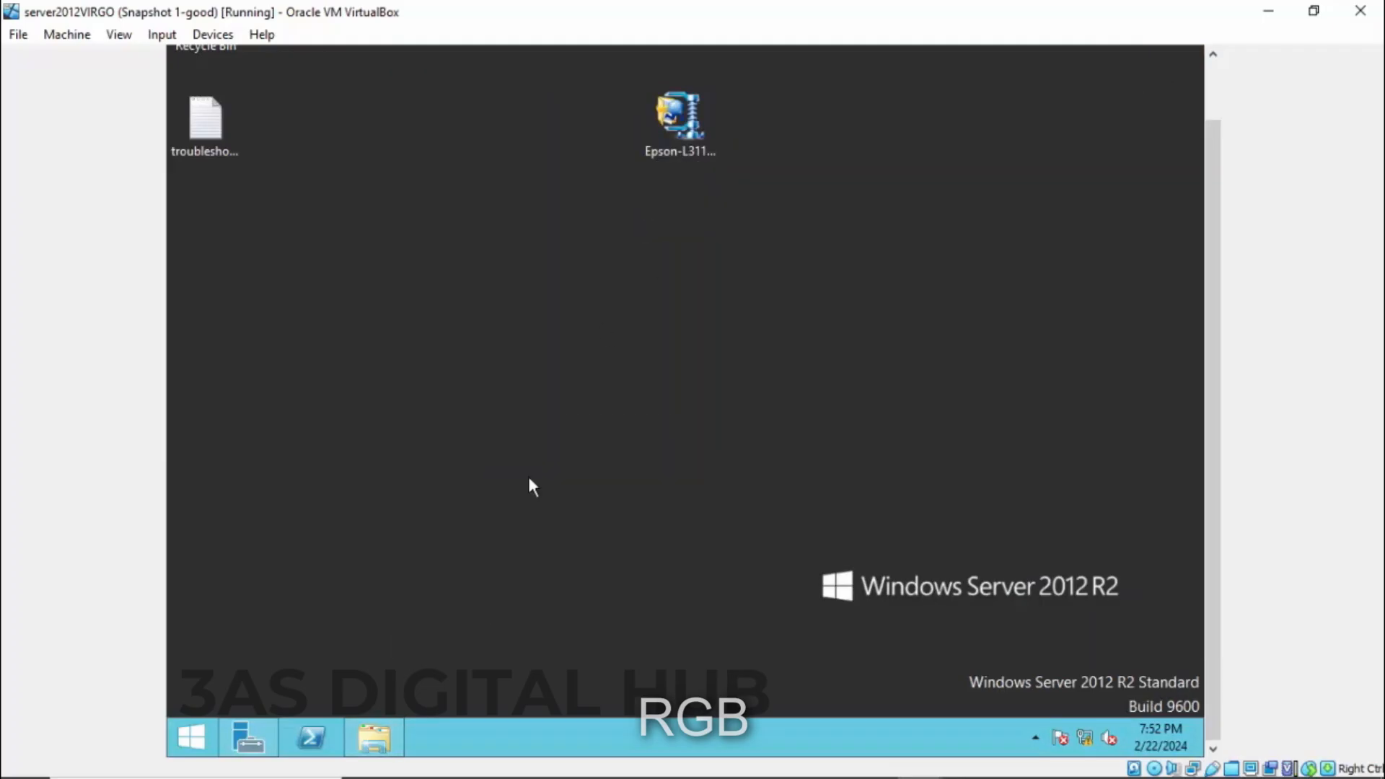
mouse_move(896, 763)
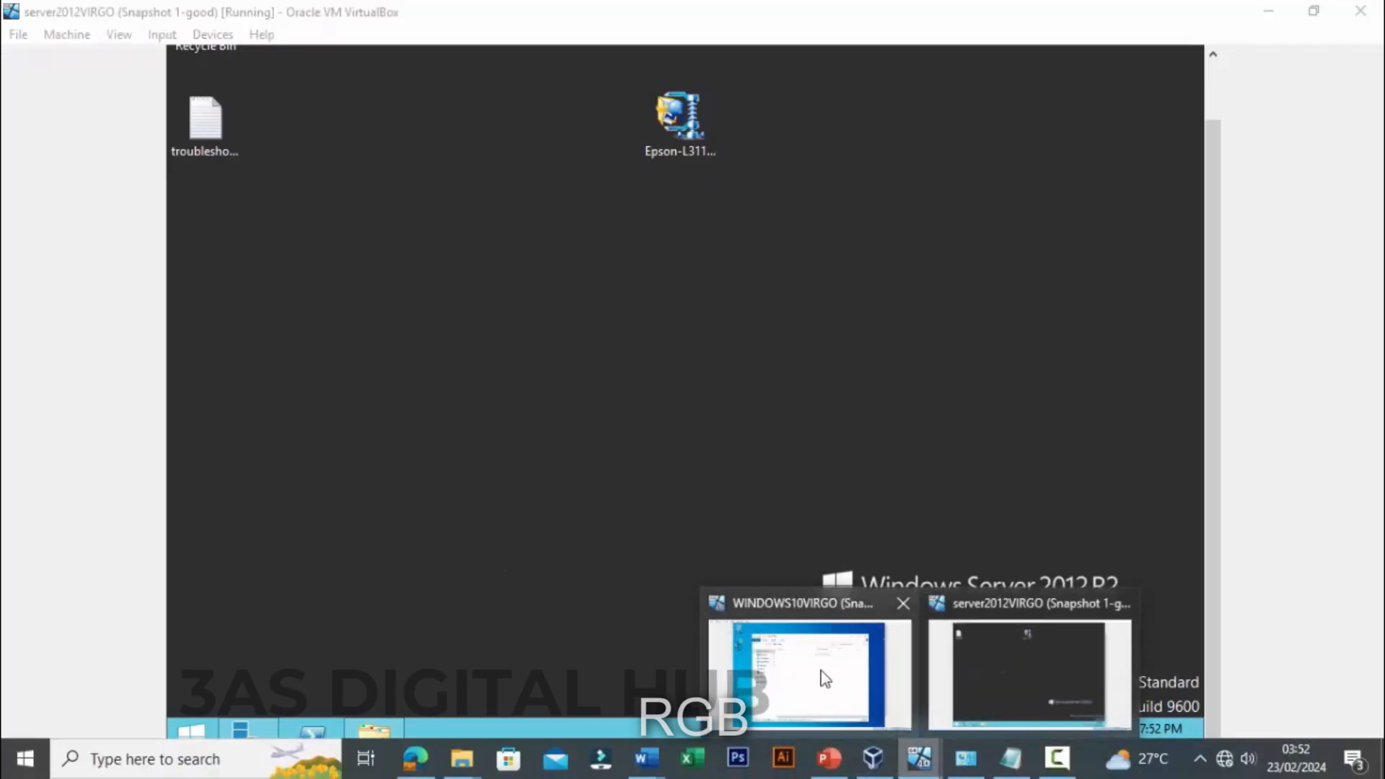
click(811, 670)
drag(1213, 252, 1190, 318)
click(662, 292)
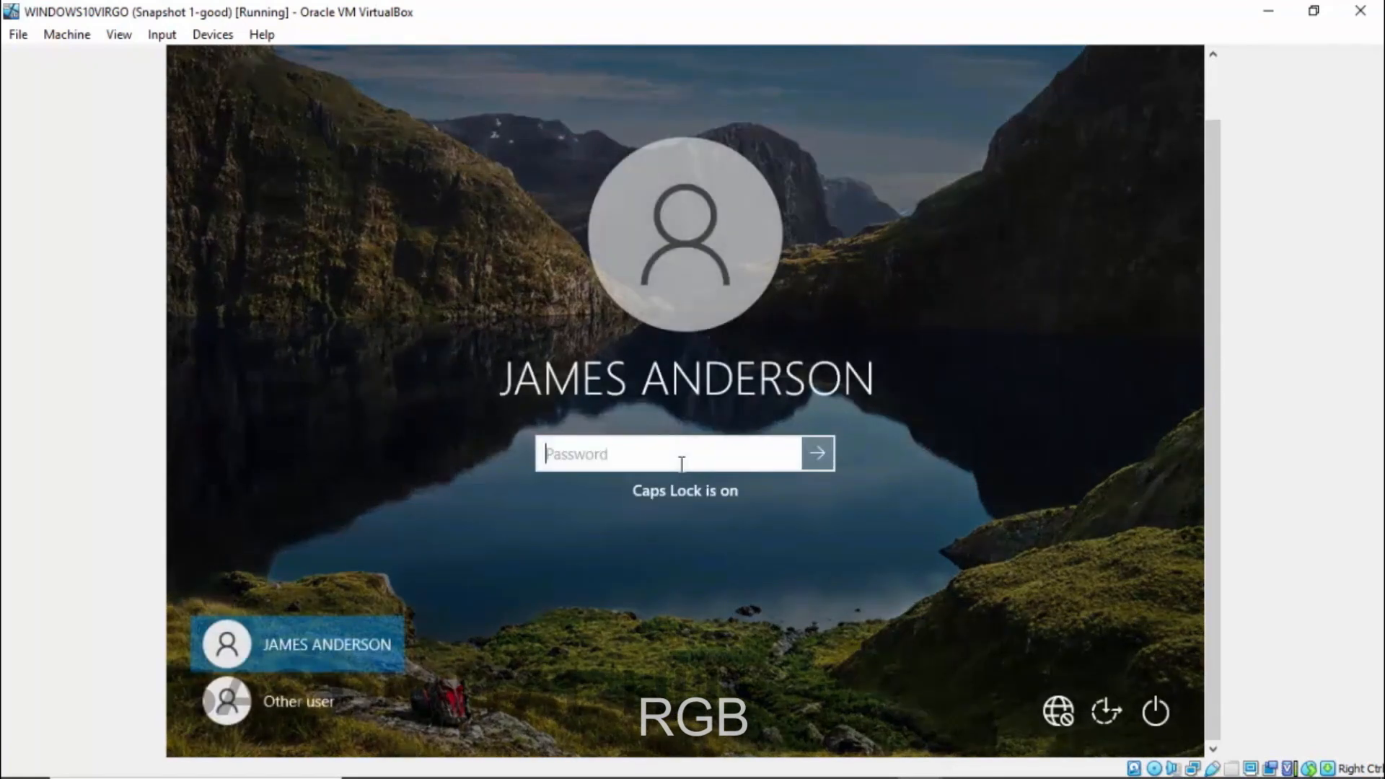
text(a)
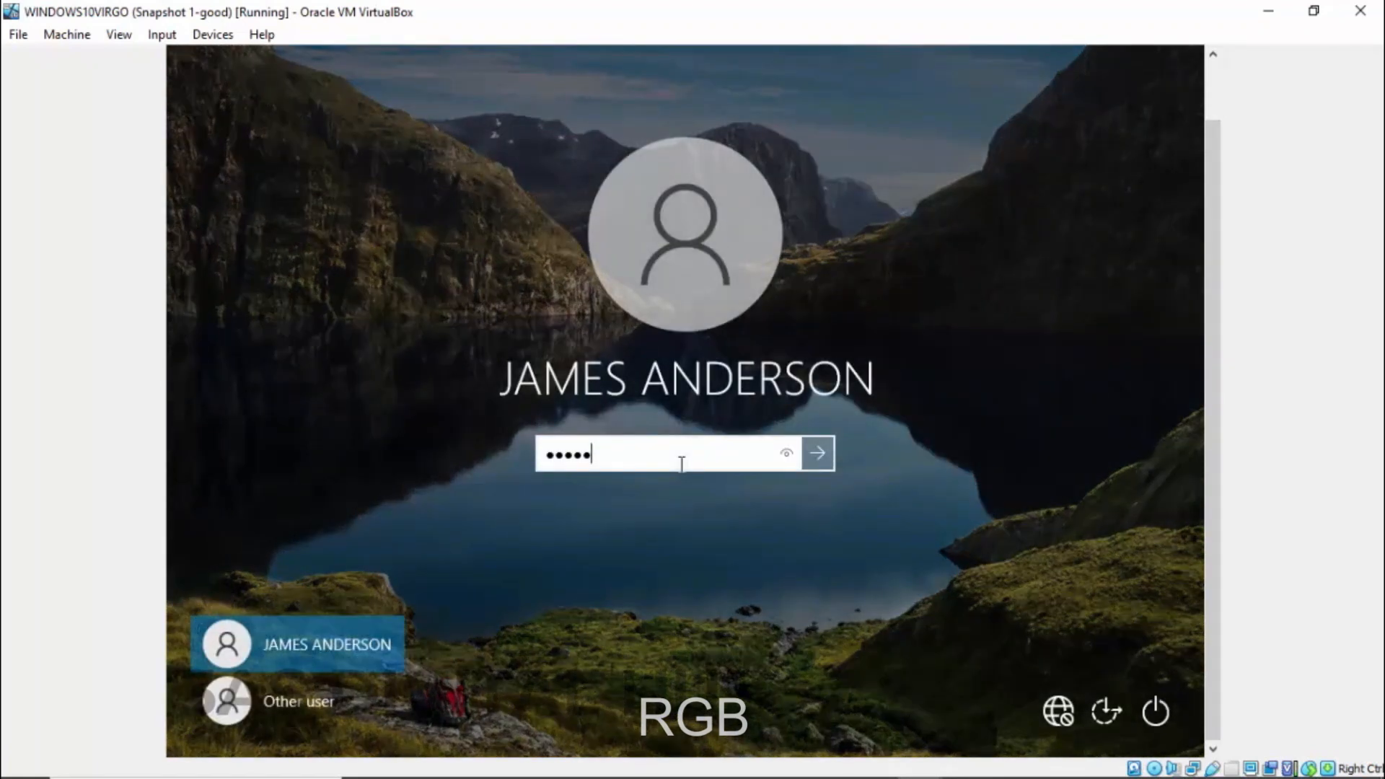
text(aaa)
key(Return)
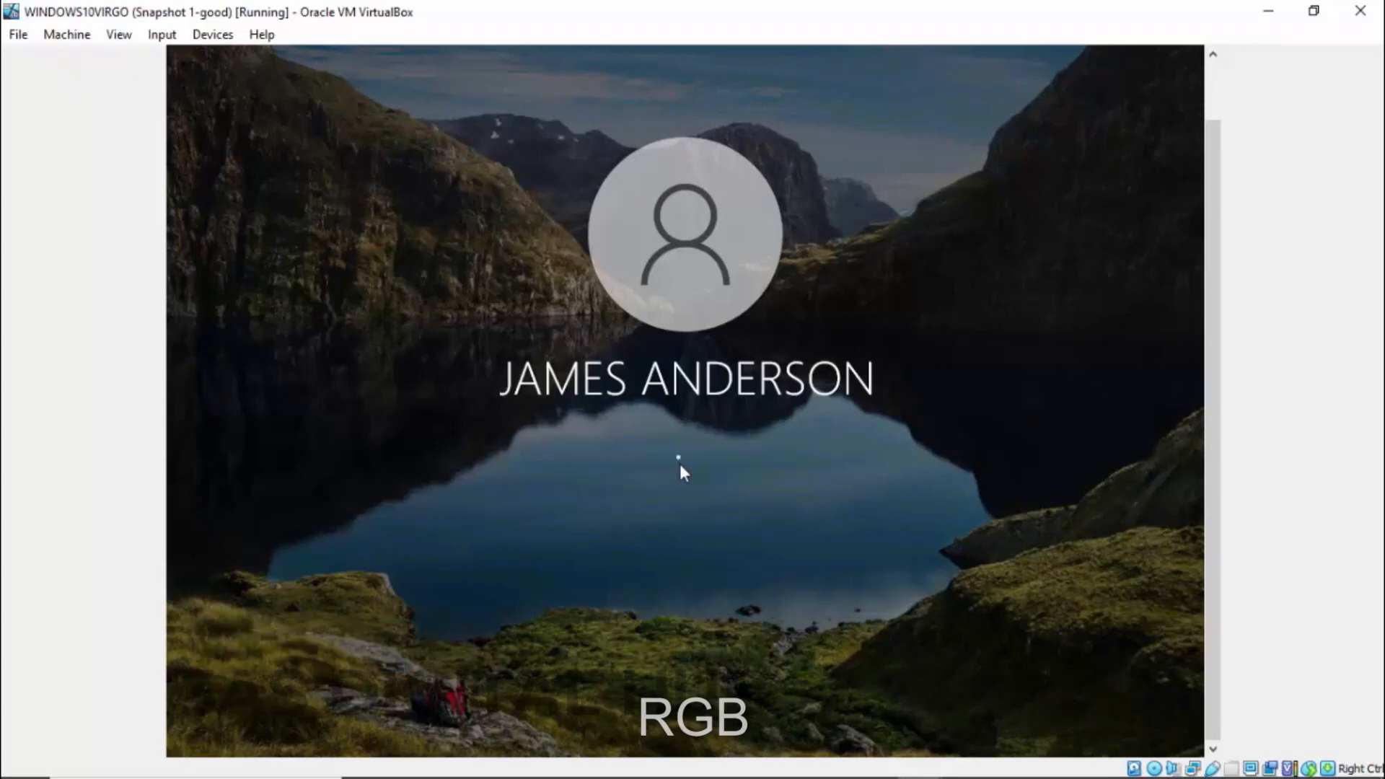
key(Return)
text(aaaaa)
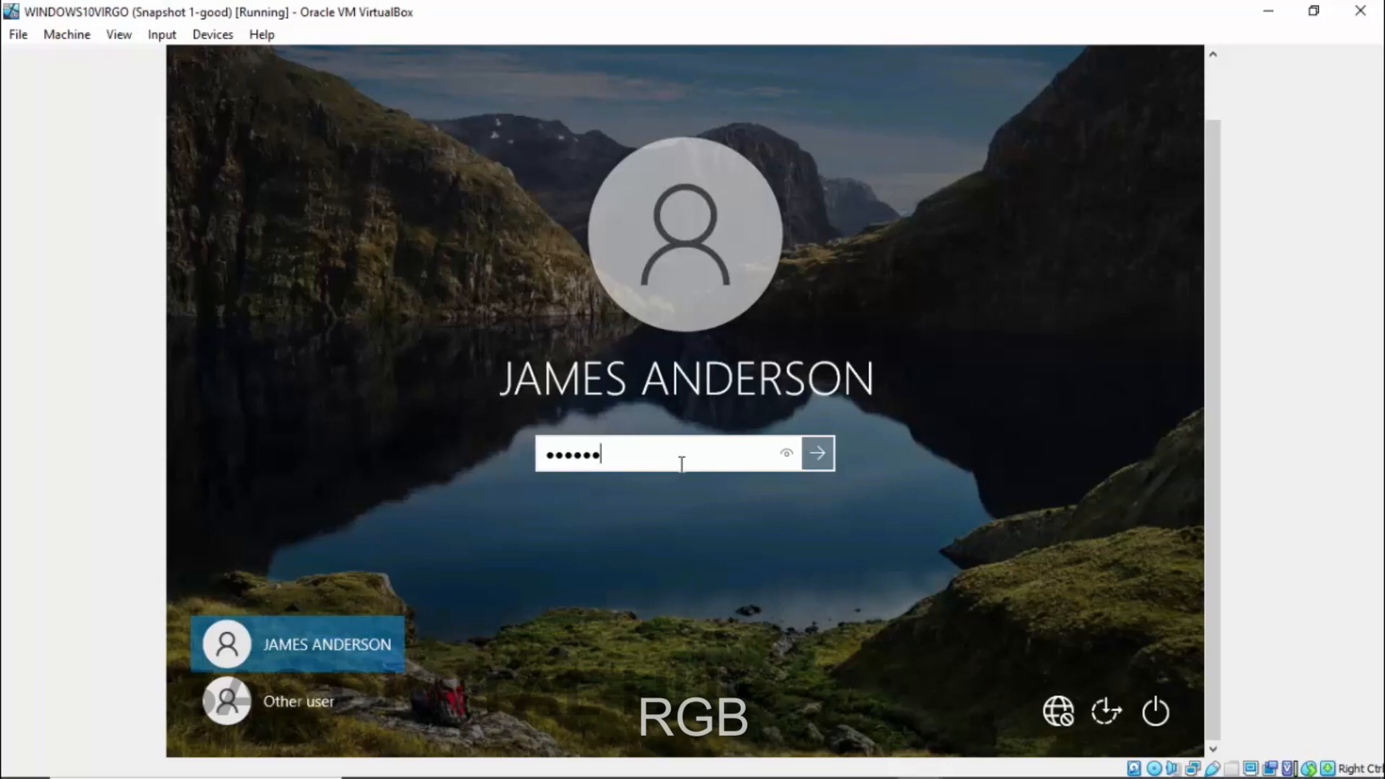
text(aaaaa)
key(Return)
- Close the empty New folder window and refresh the client desktop
drag(1213, 198, 1198, 171)
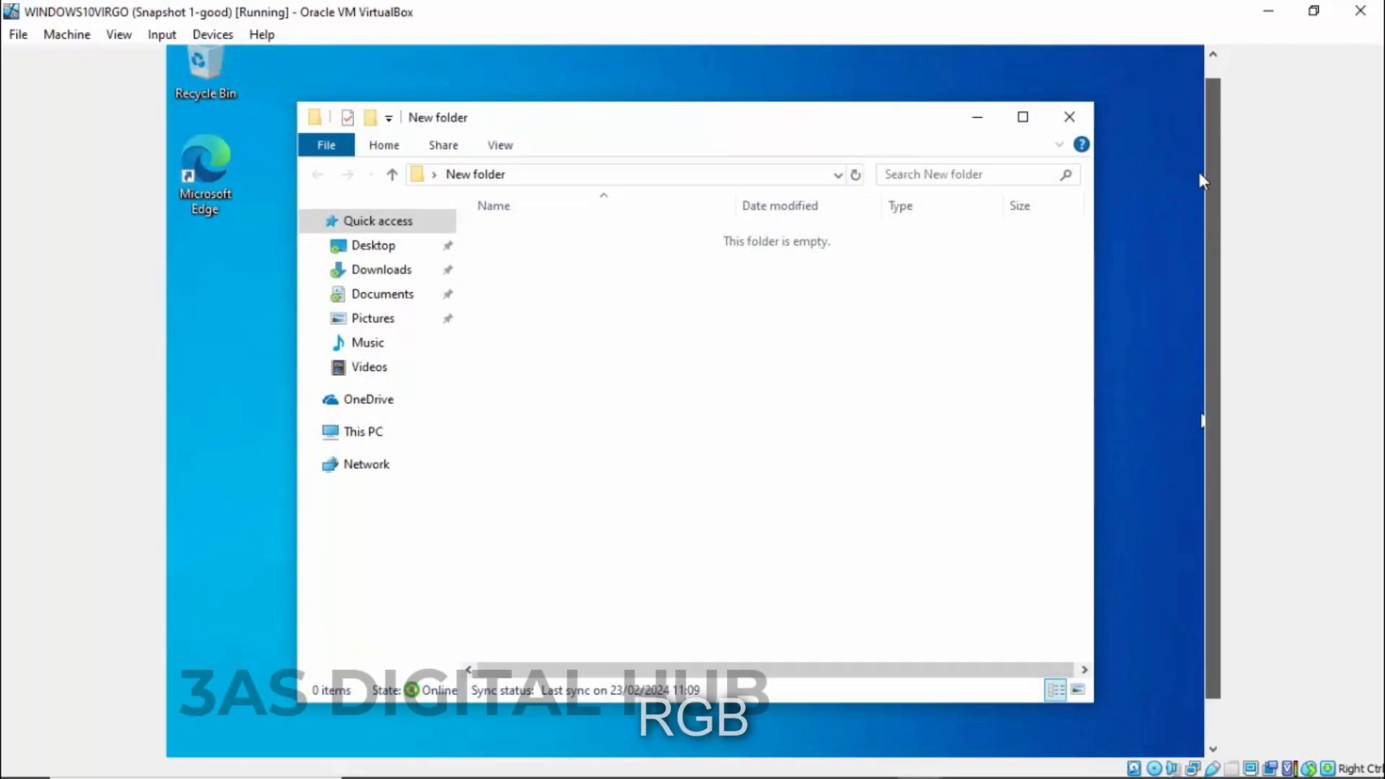
click(1067, 135)
right_click(454, 300)
click(483, 358)
right_click(504, 338)
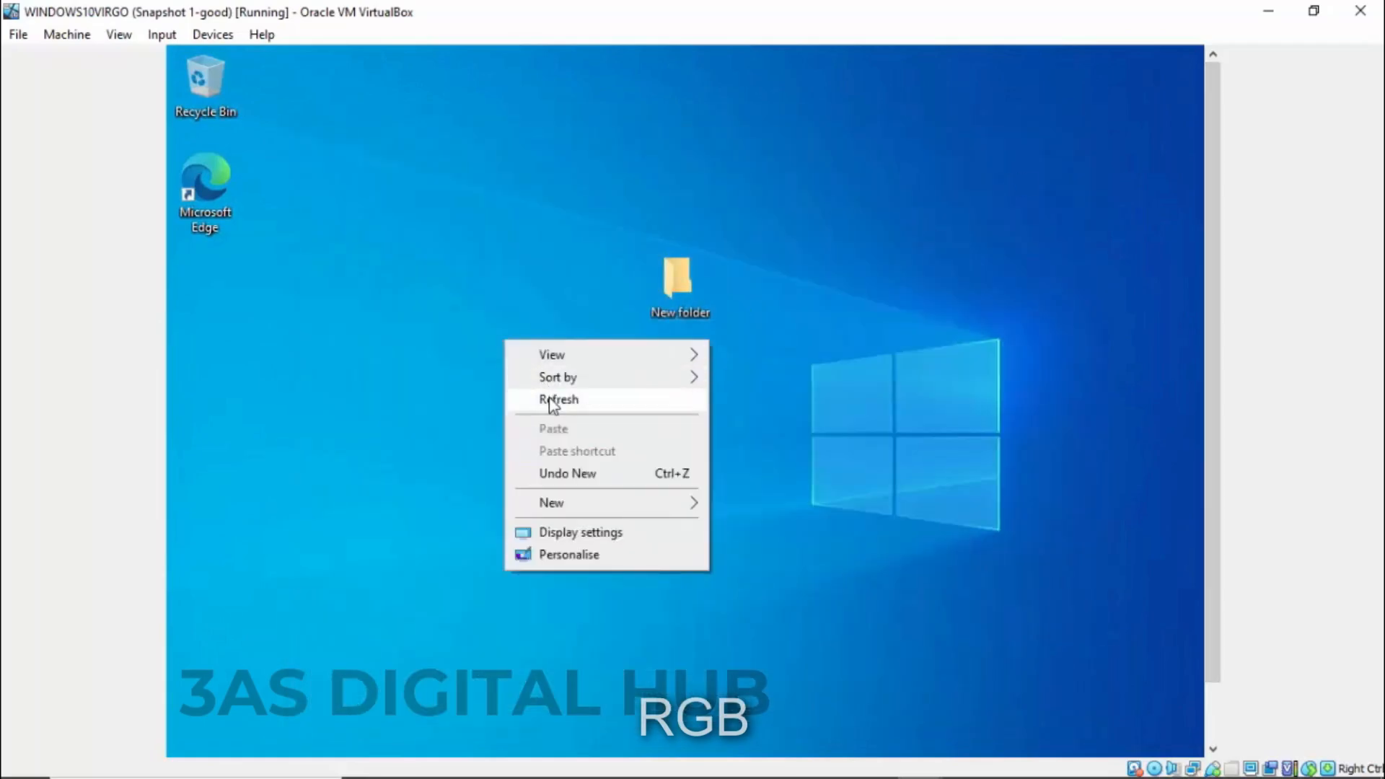
click(553, 399)
drag(1213, 325, 1214, 426)
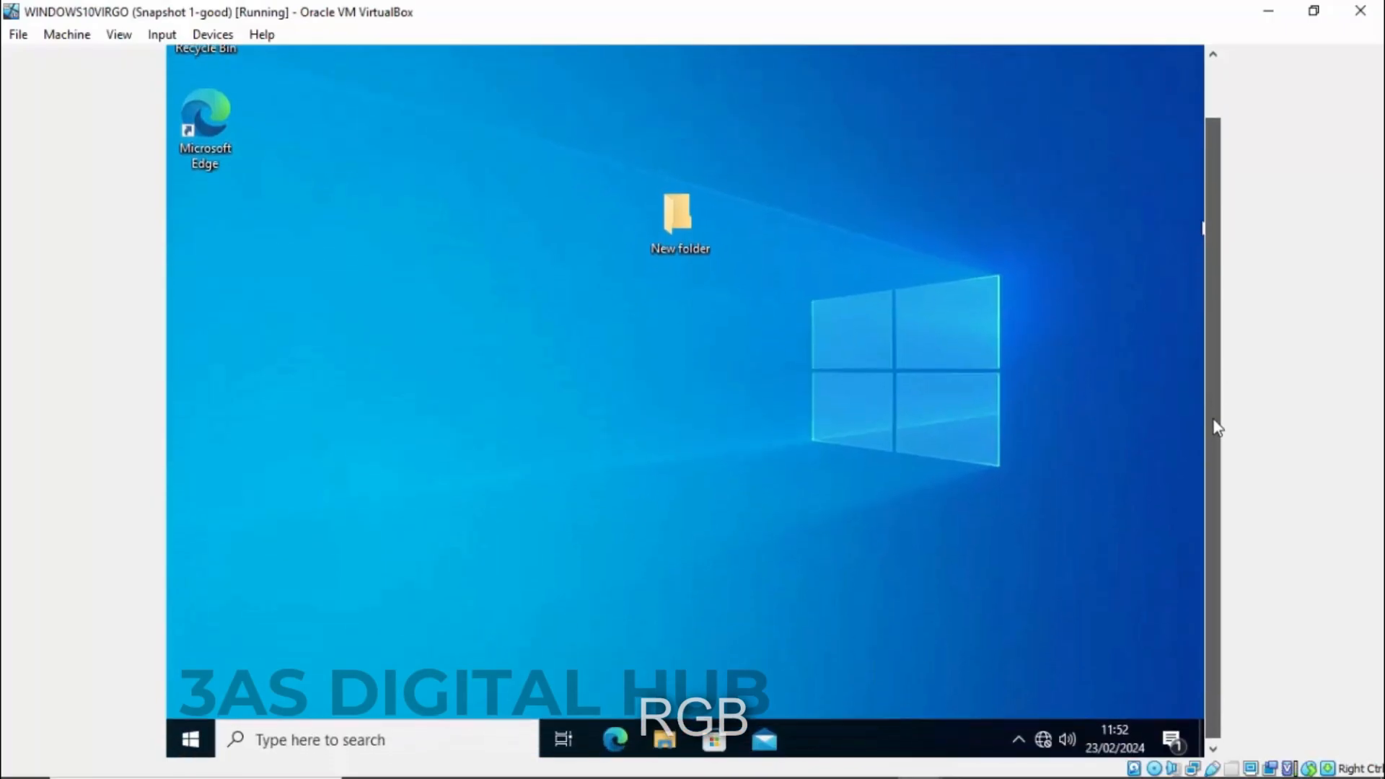
- Search 'control' to open Control Panel and view devices and printers
click(372, 745)
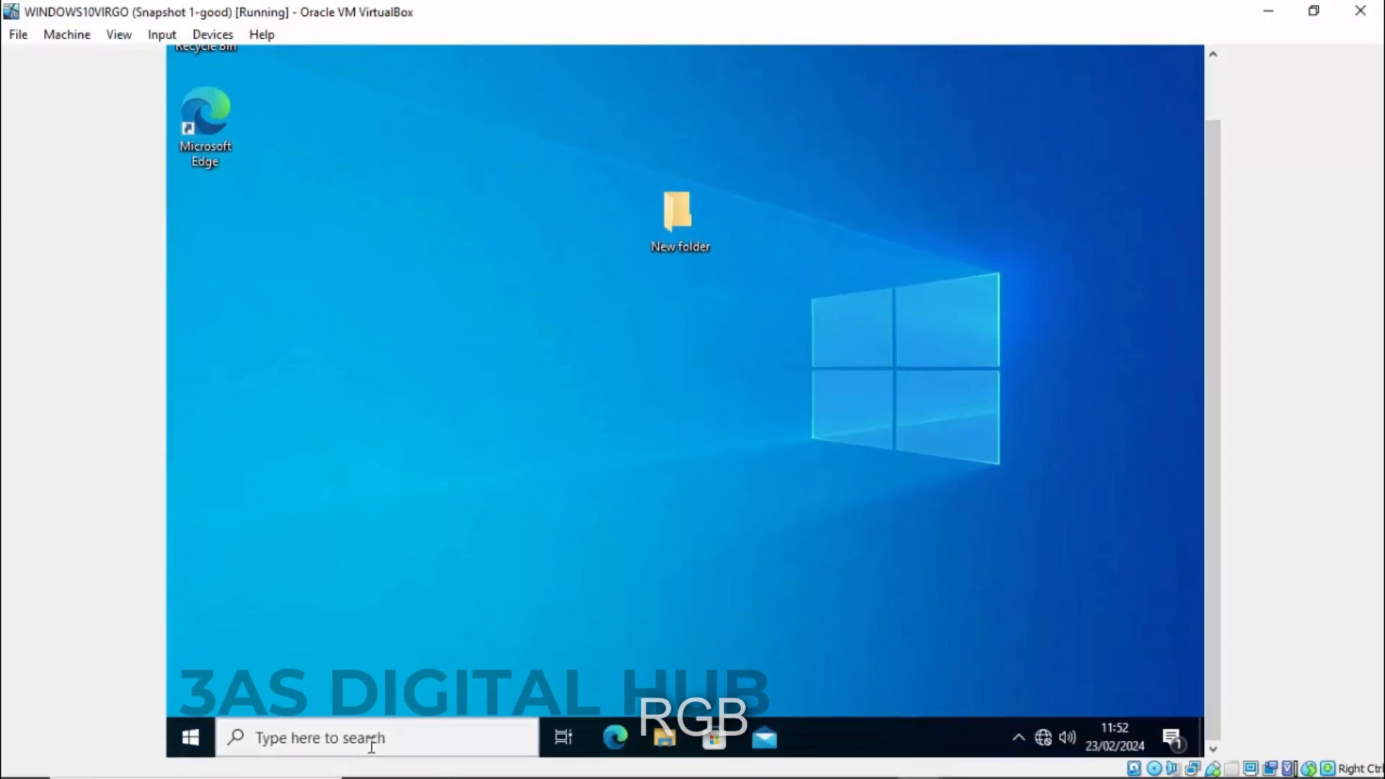
text(control)
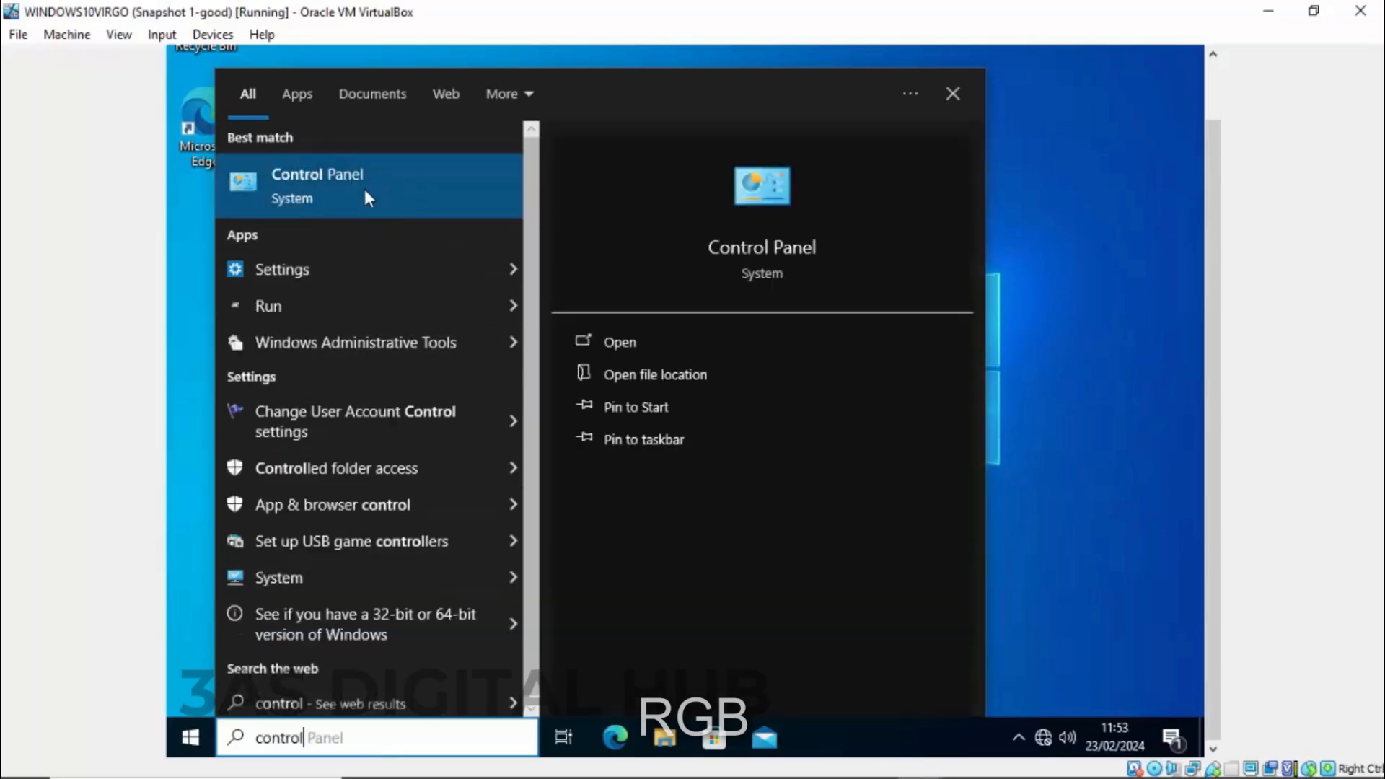
click(385, 198)
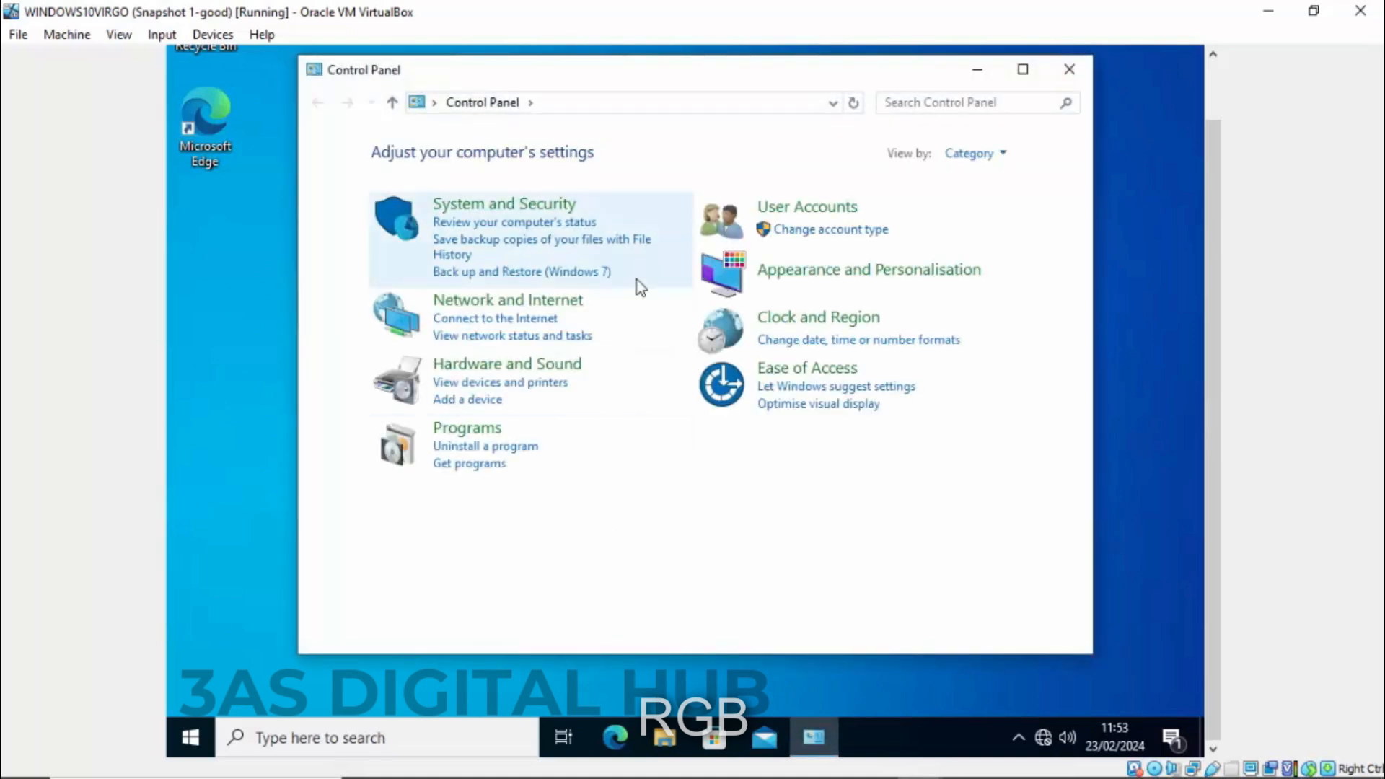
click(477, 382)
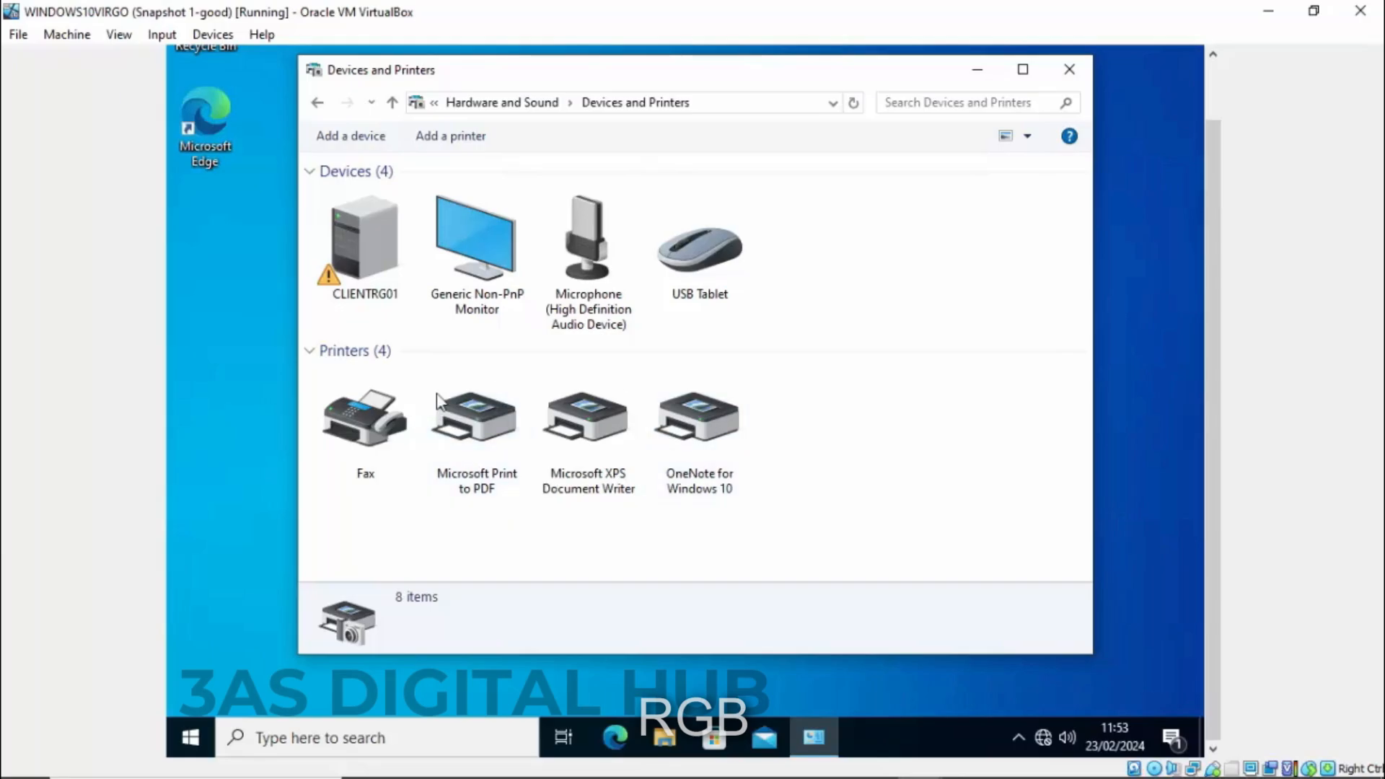
- Add a printer via 'Find a printer in the directory', selecting EPSON L3110 Series
click(457, 140)
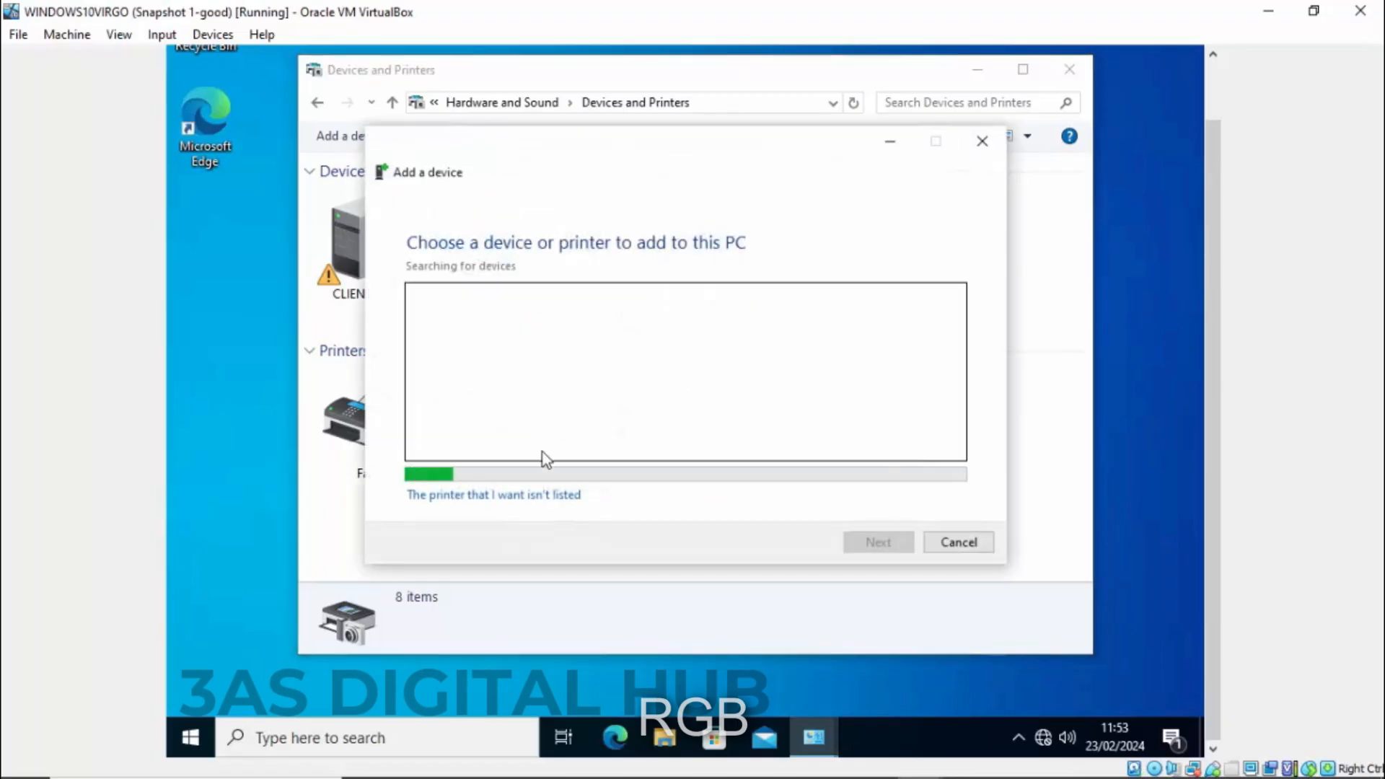
click(519, 498)
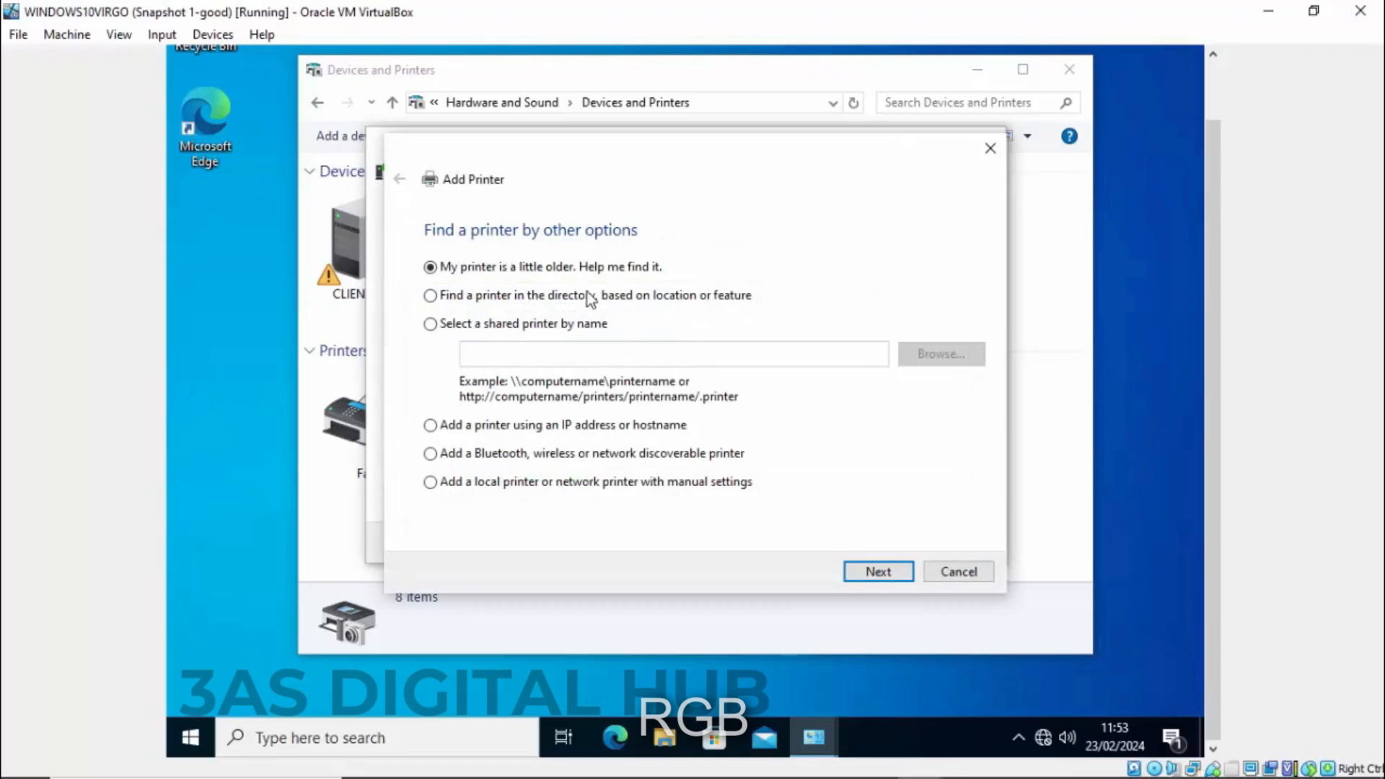
click(453, 297)
click(873, 572)
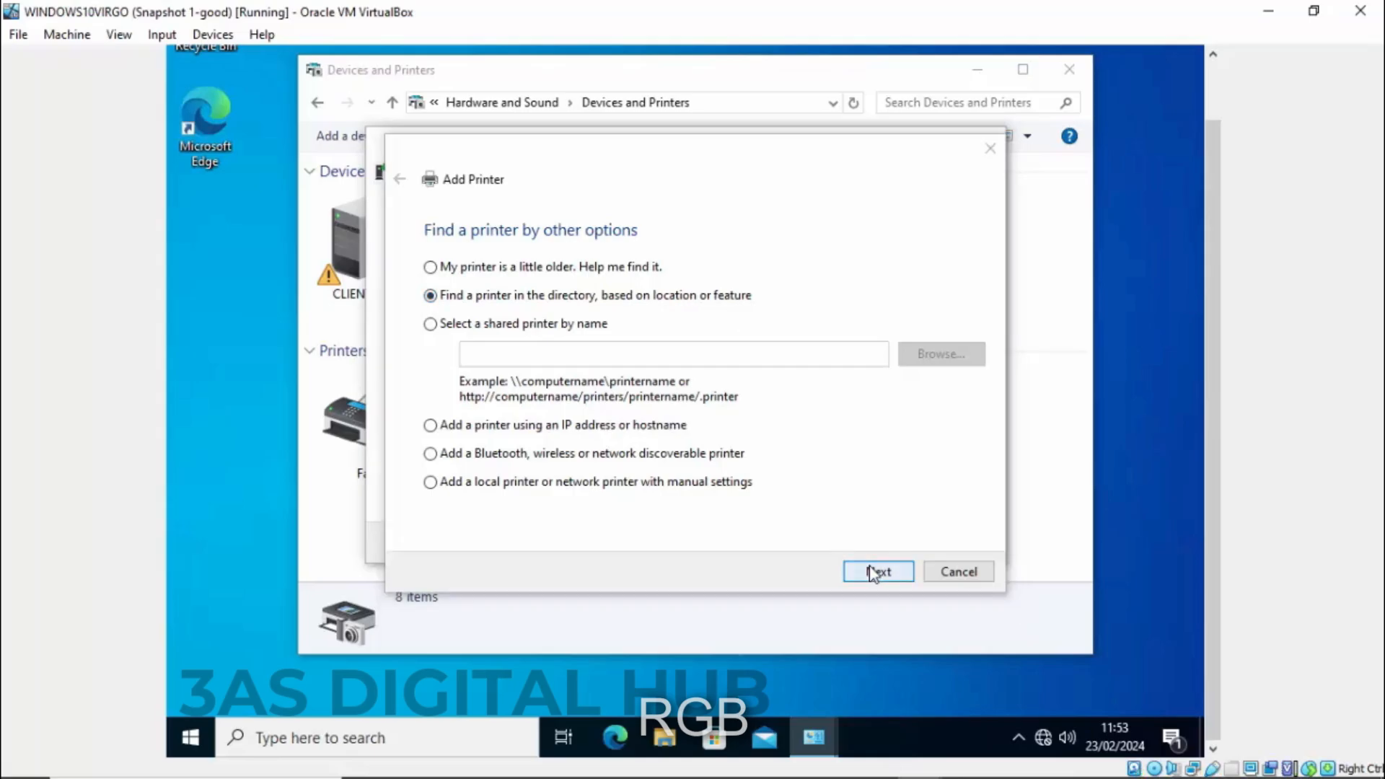
drag(714, 326, 610, 155)
drag(521, 453, 743, 455)
click(502, 479)
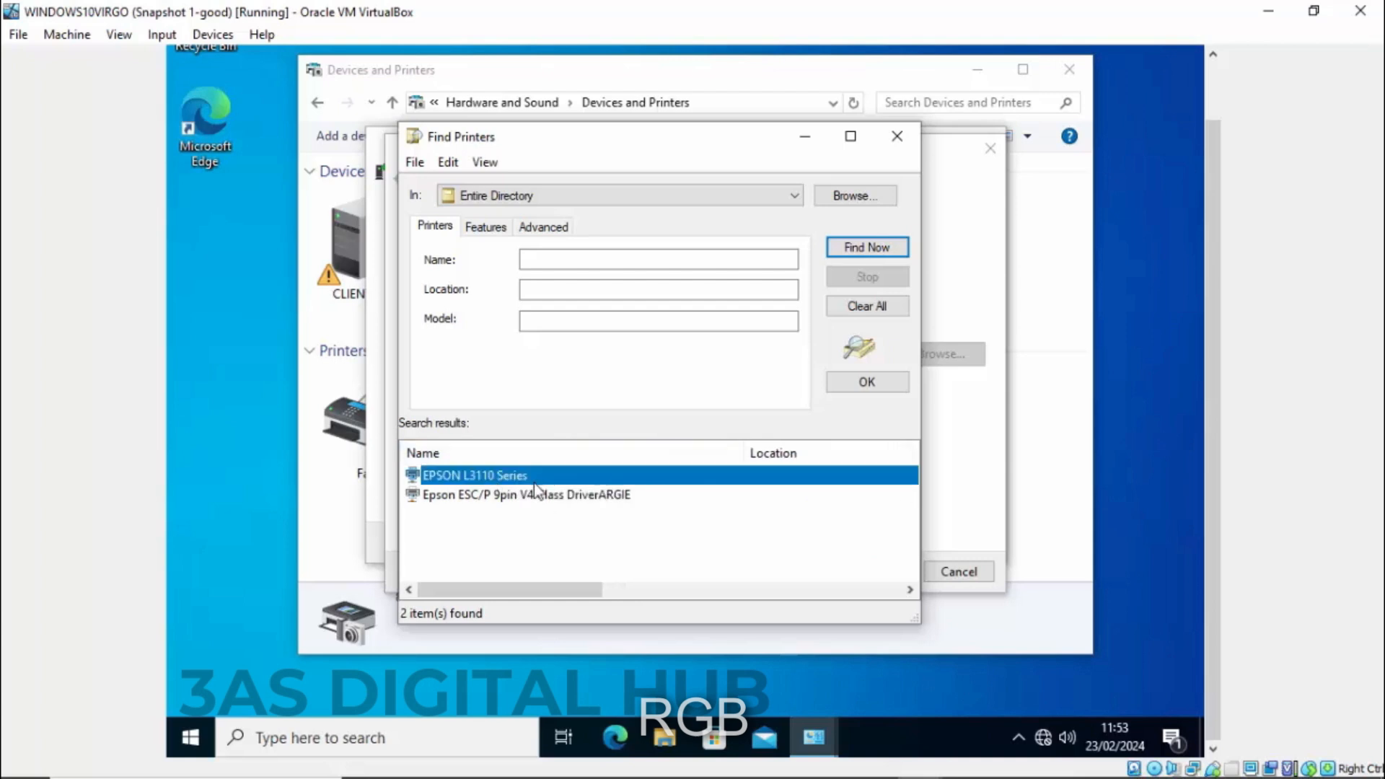
click(885, 387)
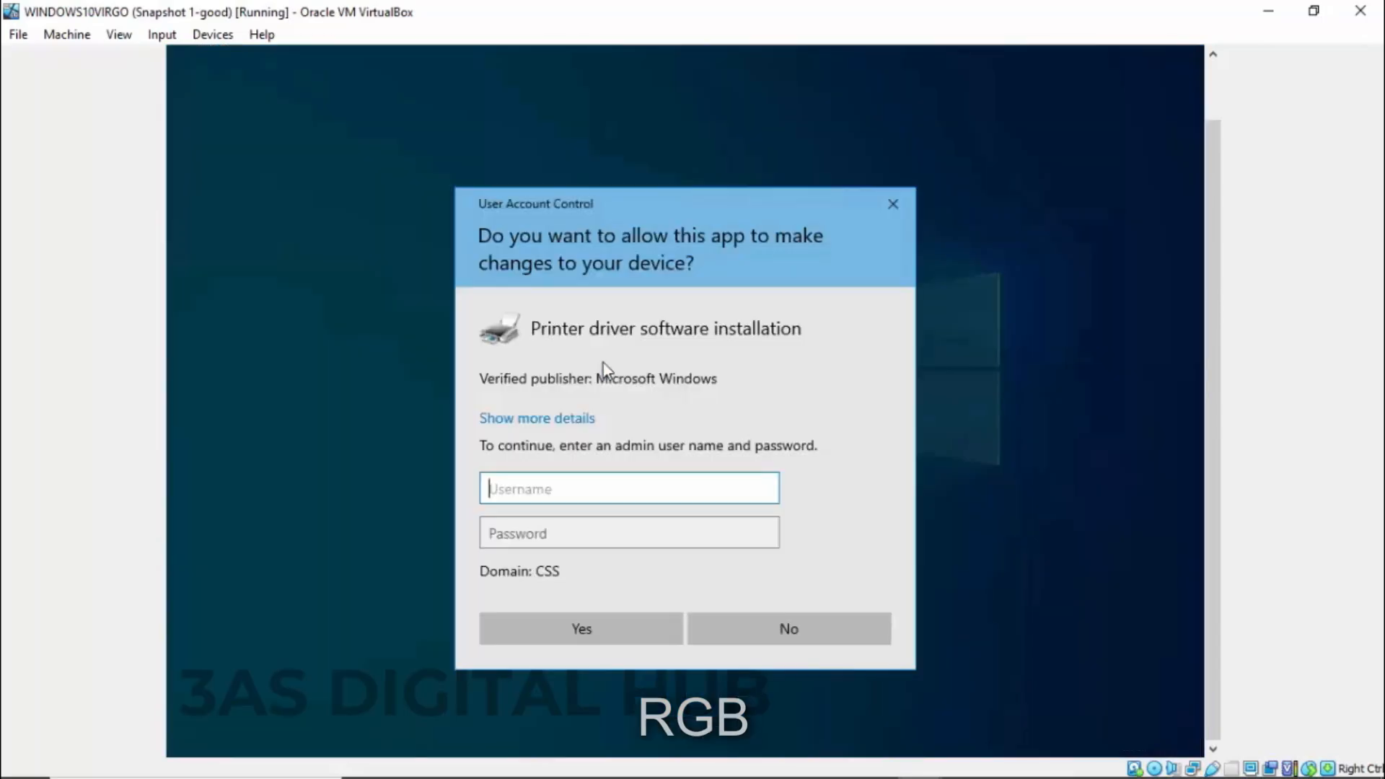
- Authorize the driver install with the administrator credentials and finish adding the server's EPSON L3110 Series printer
text(administrator)
key(Tab)
text(**********)
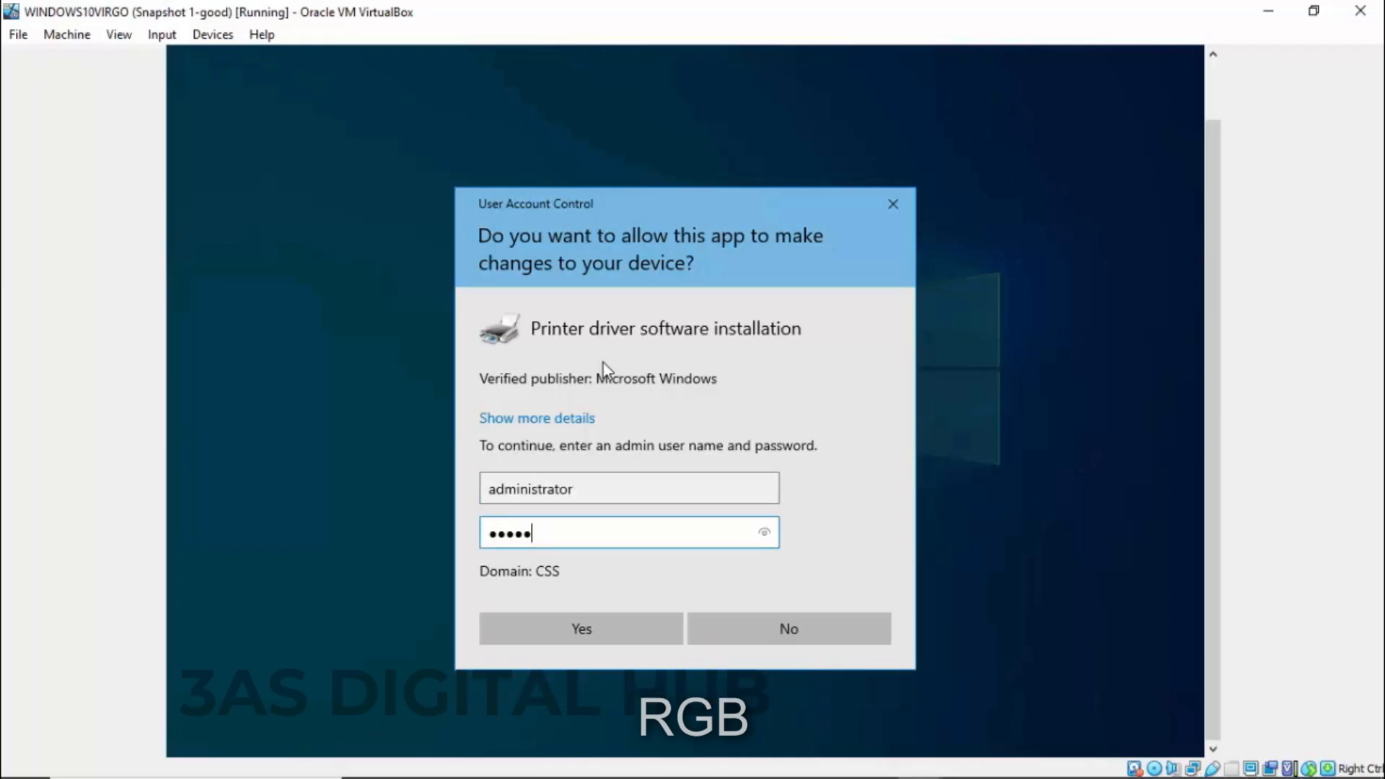
key(Return)
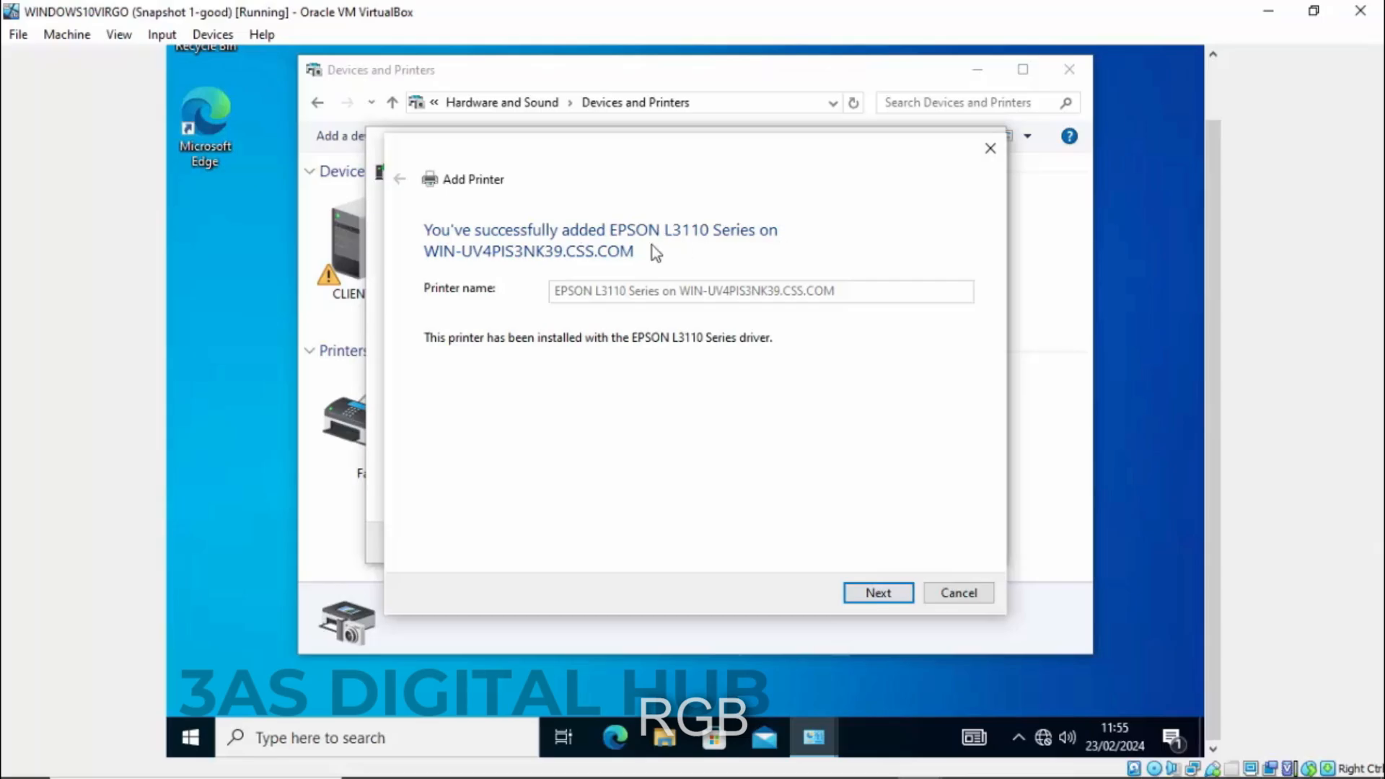
click(878, 592)
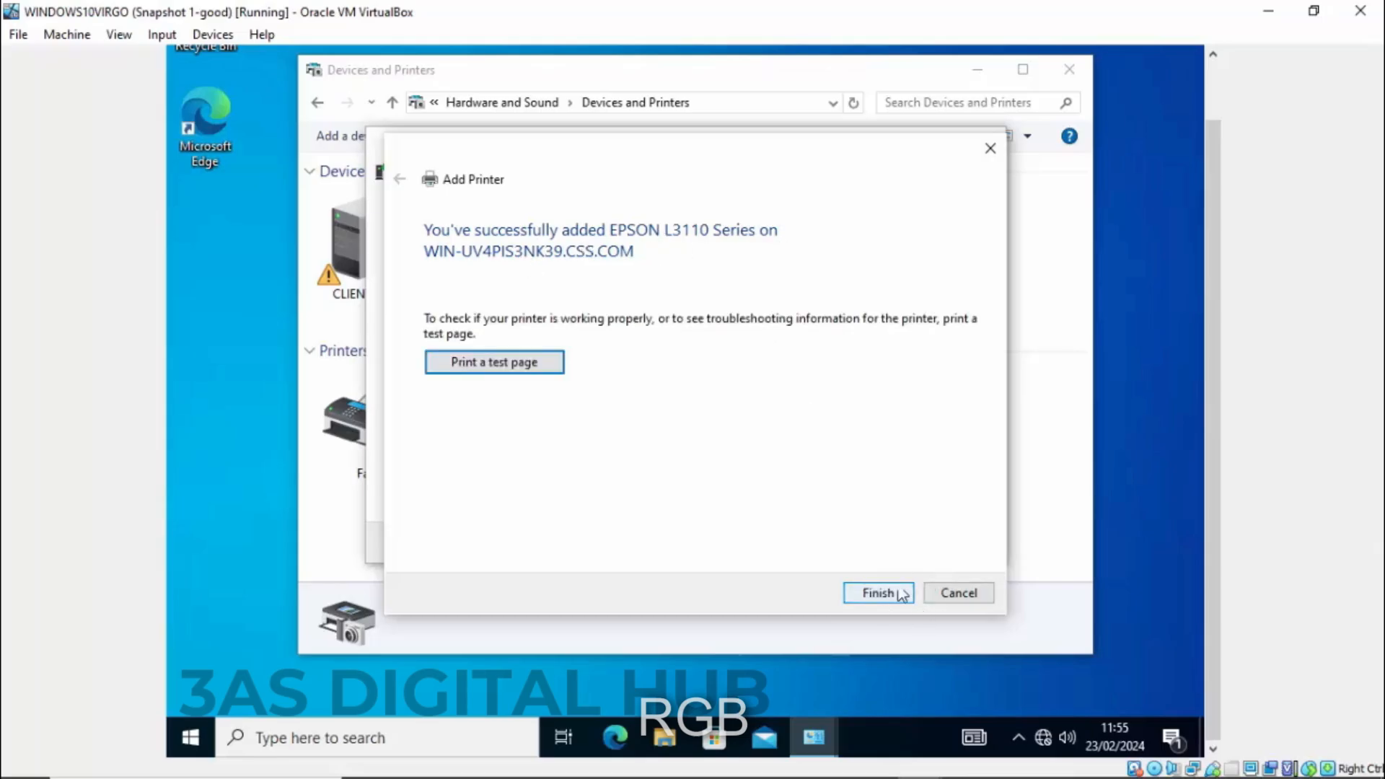
click(892, 596)
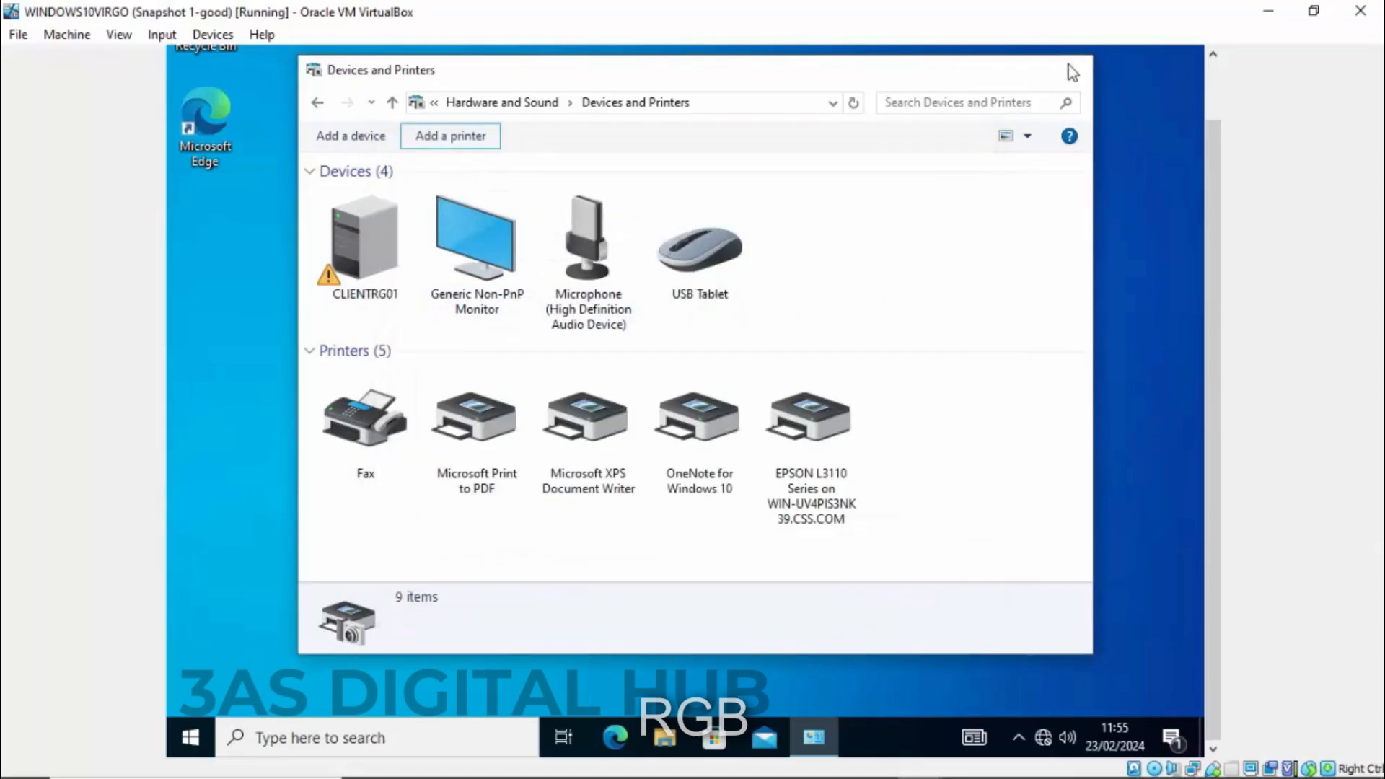
- Close Devices and Printers and create 'New Text Document' on the desktop
click(1068, 69)
right_click(563, 335)
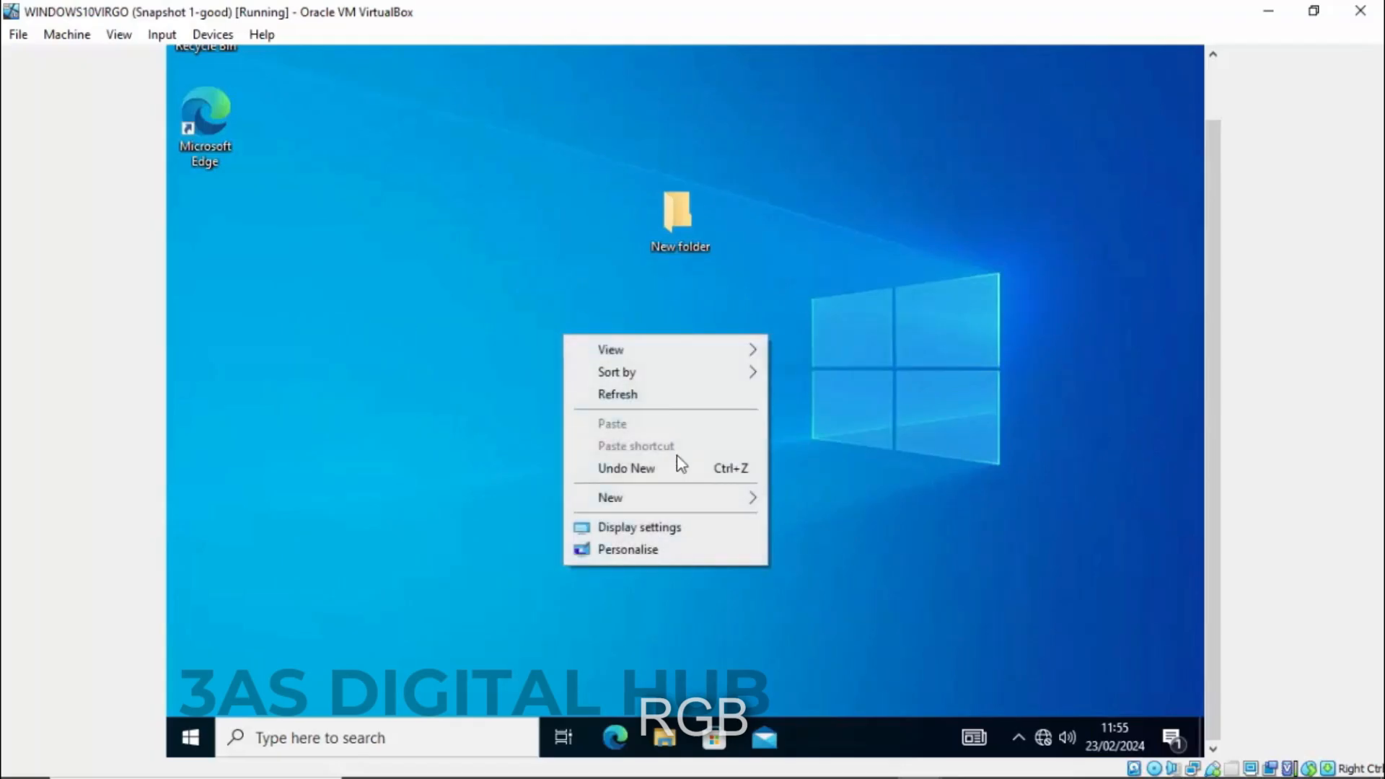
mouse_move(685, 499)
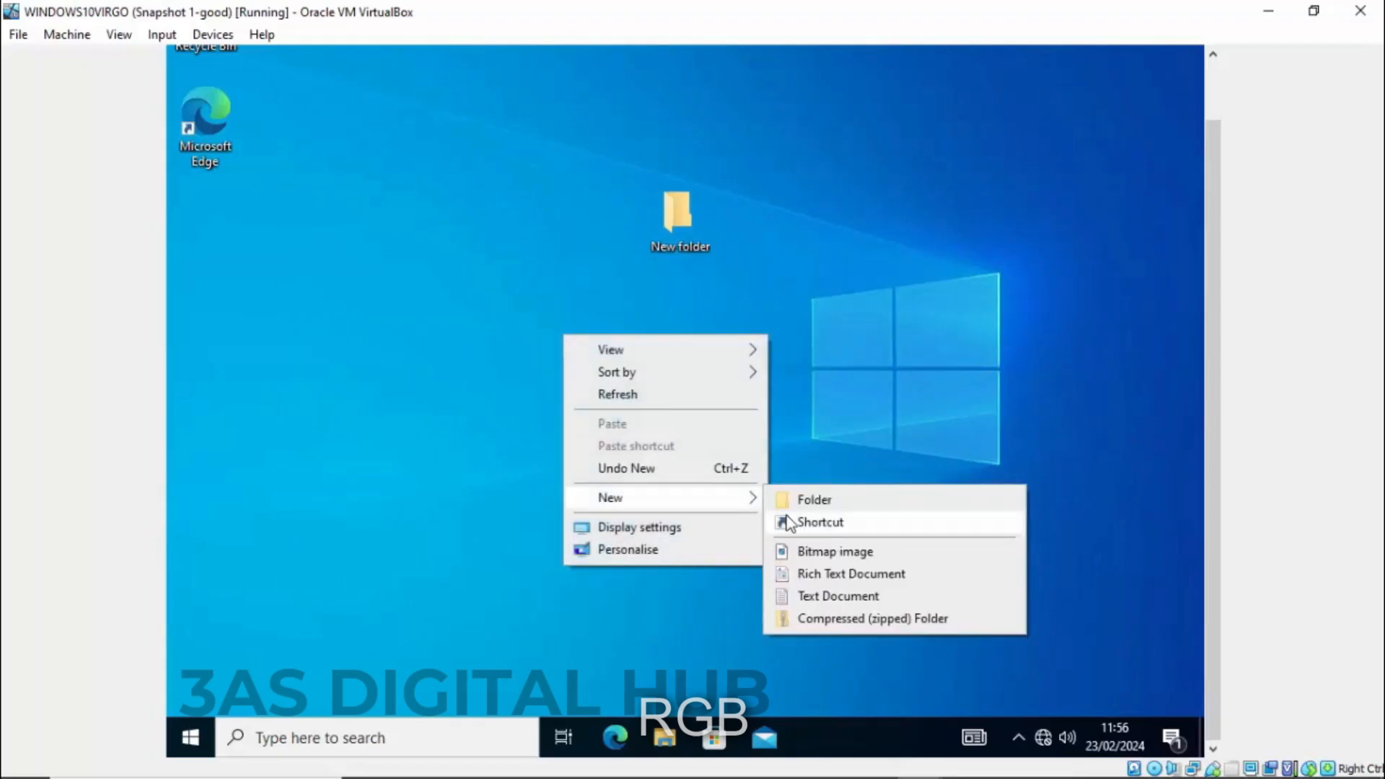
click(817, 595)
key(Return)
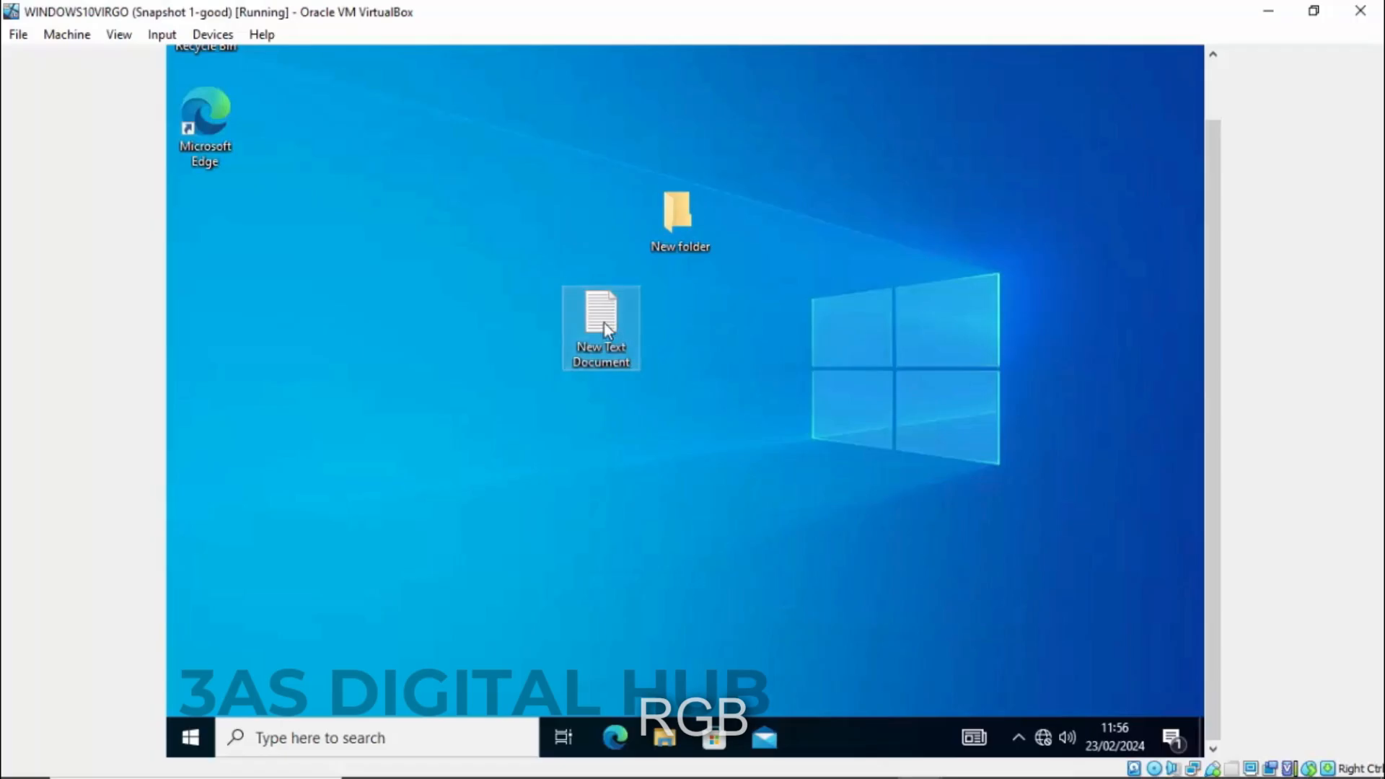
- Type a NAME line with the person's name, followed by SCHOOL: and ADDRESS lines
text(N)
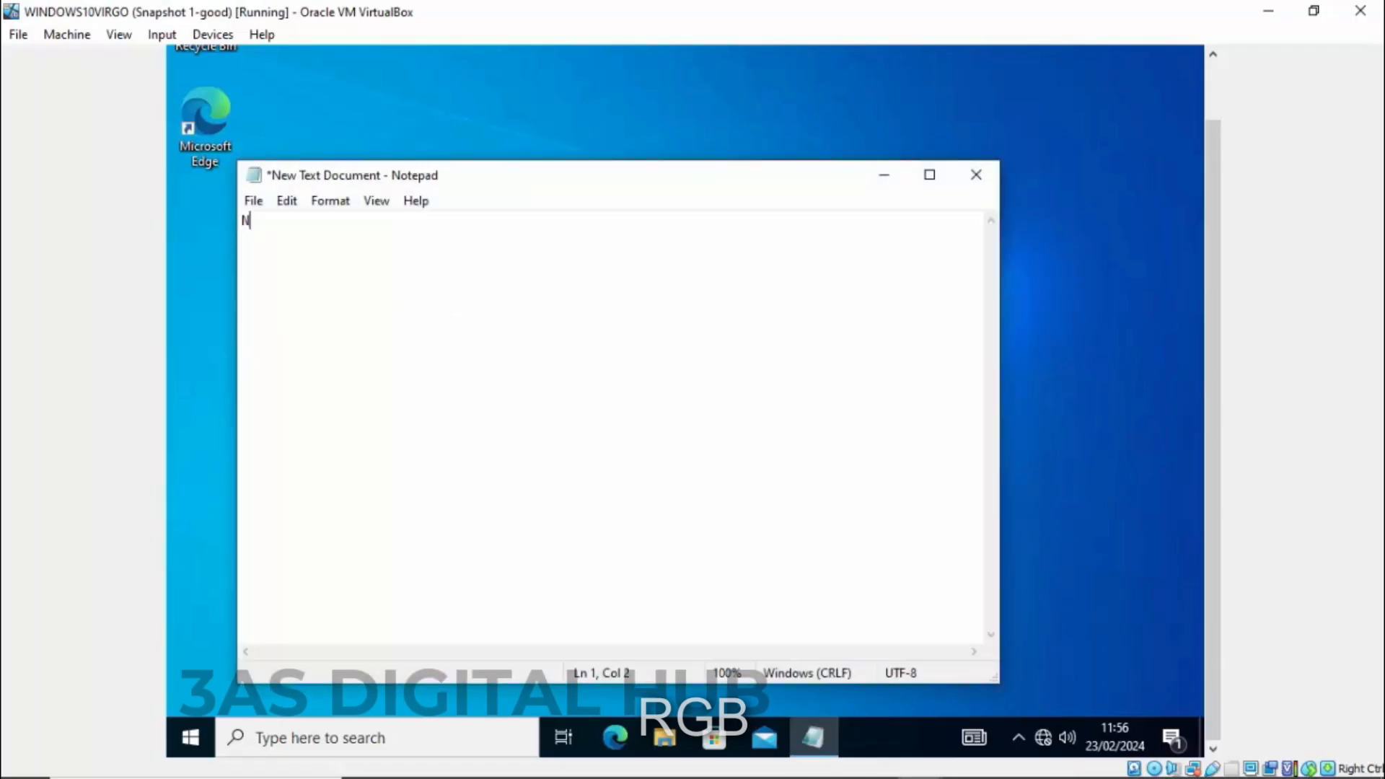
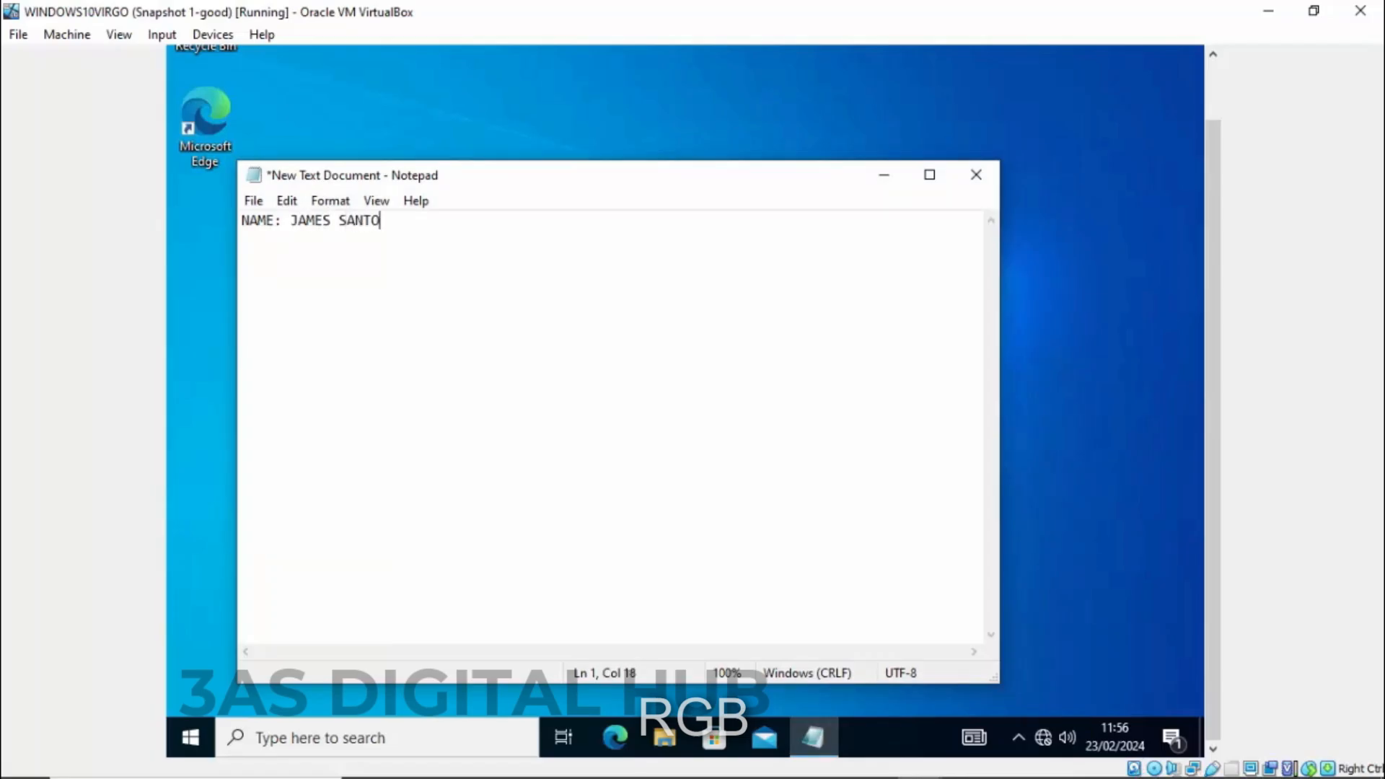
key(Return)
text(SCHOOL: M)
key(BackSpace)
text(ADDRESS)
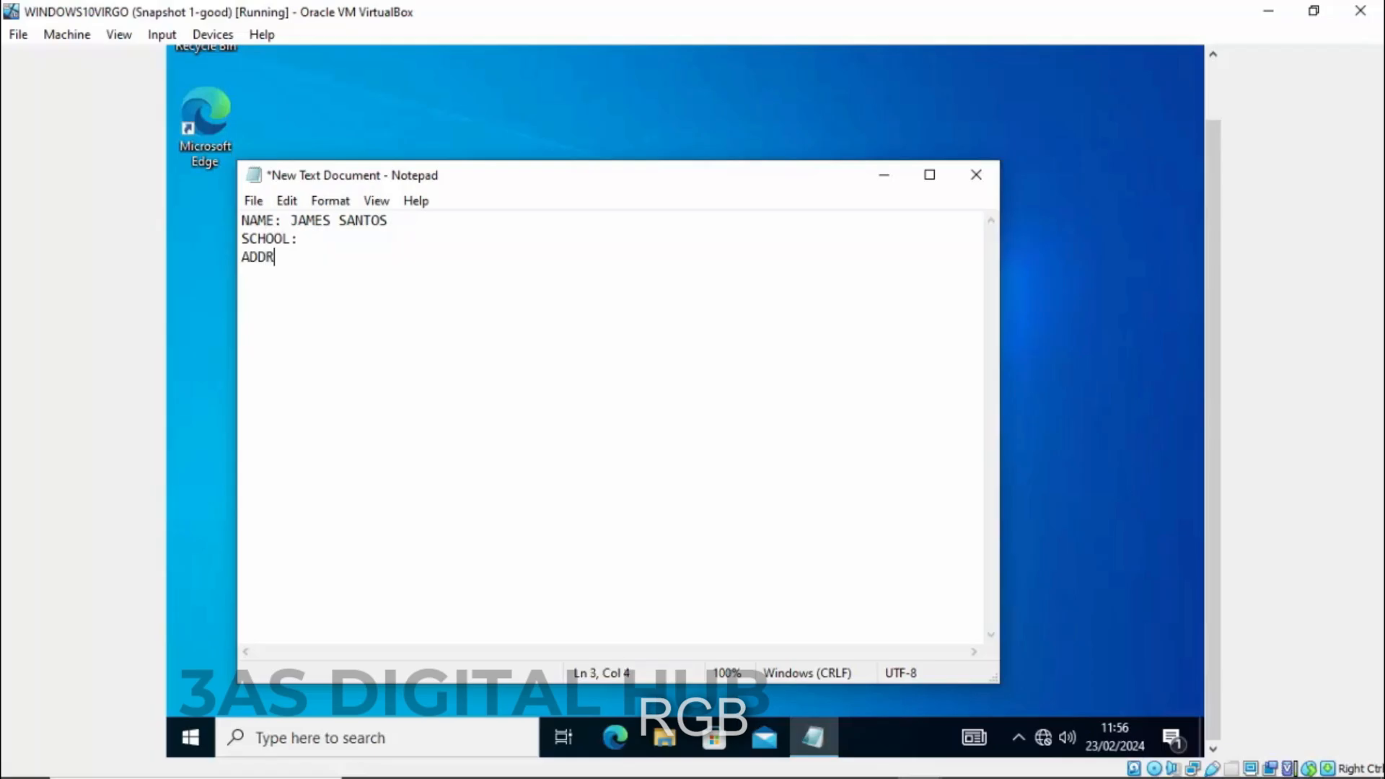
- Print New Text Document.txt on the EPSON L3110 Series and accept the Epson notification prompt
click(249, 205)
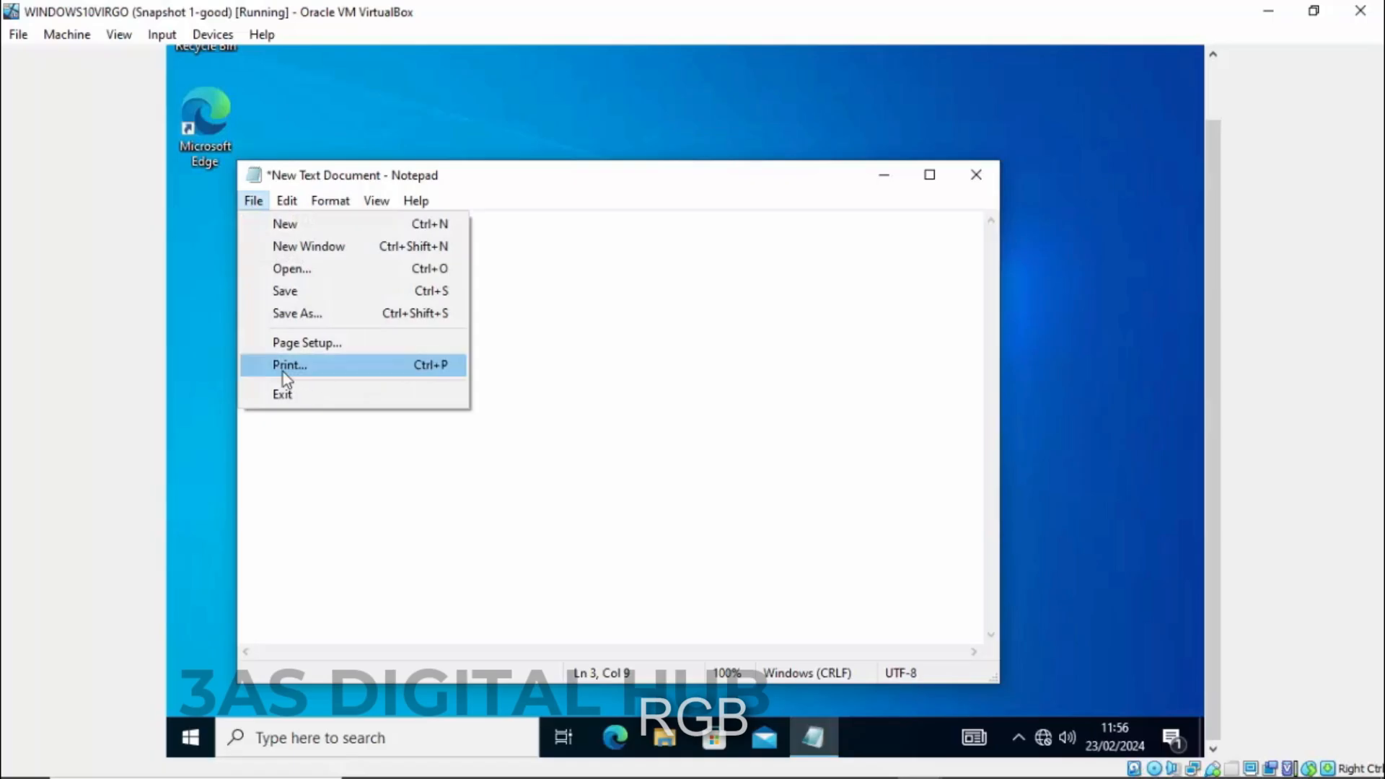
click(321, 369)
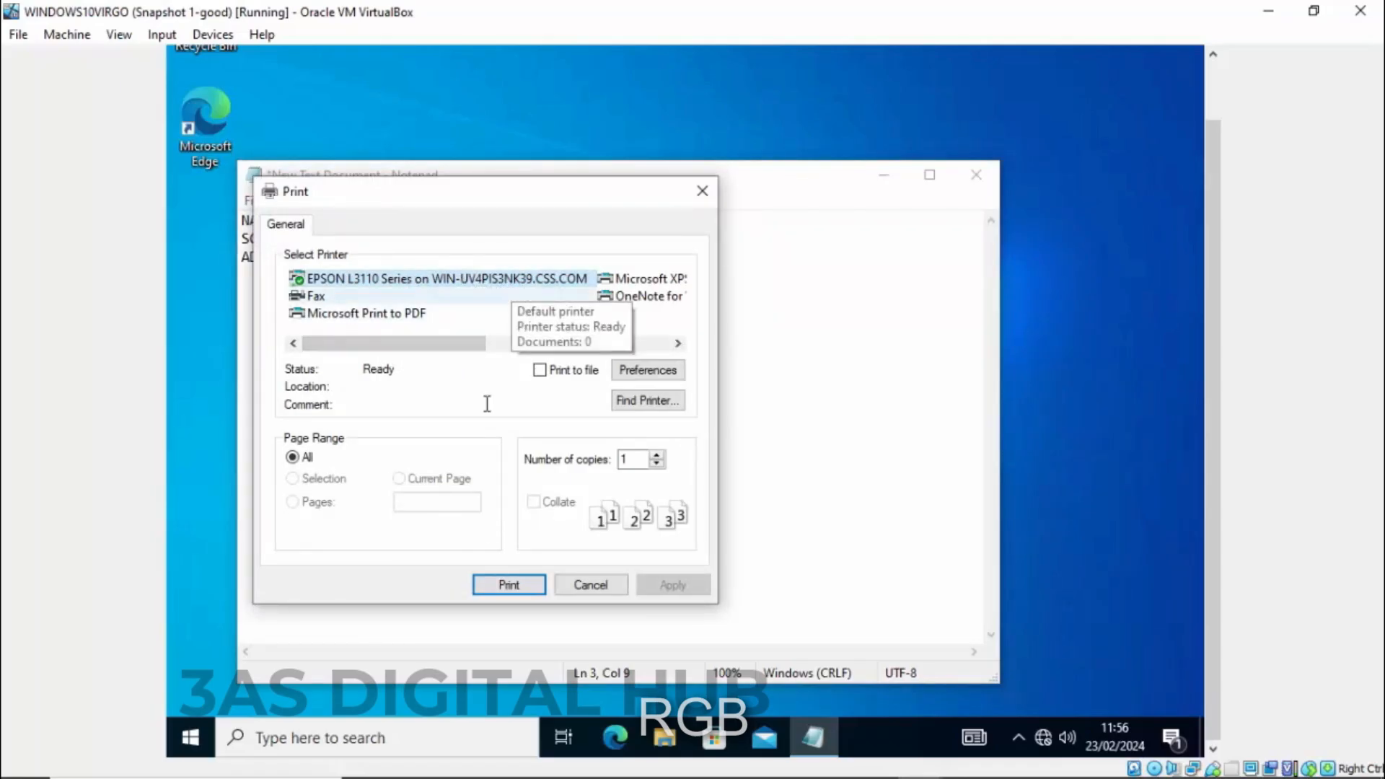
click(509, 586)
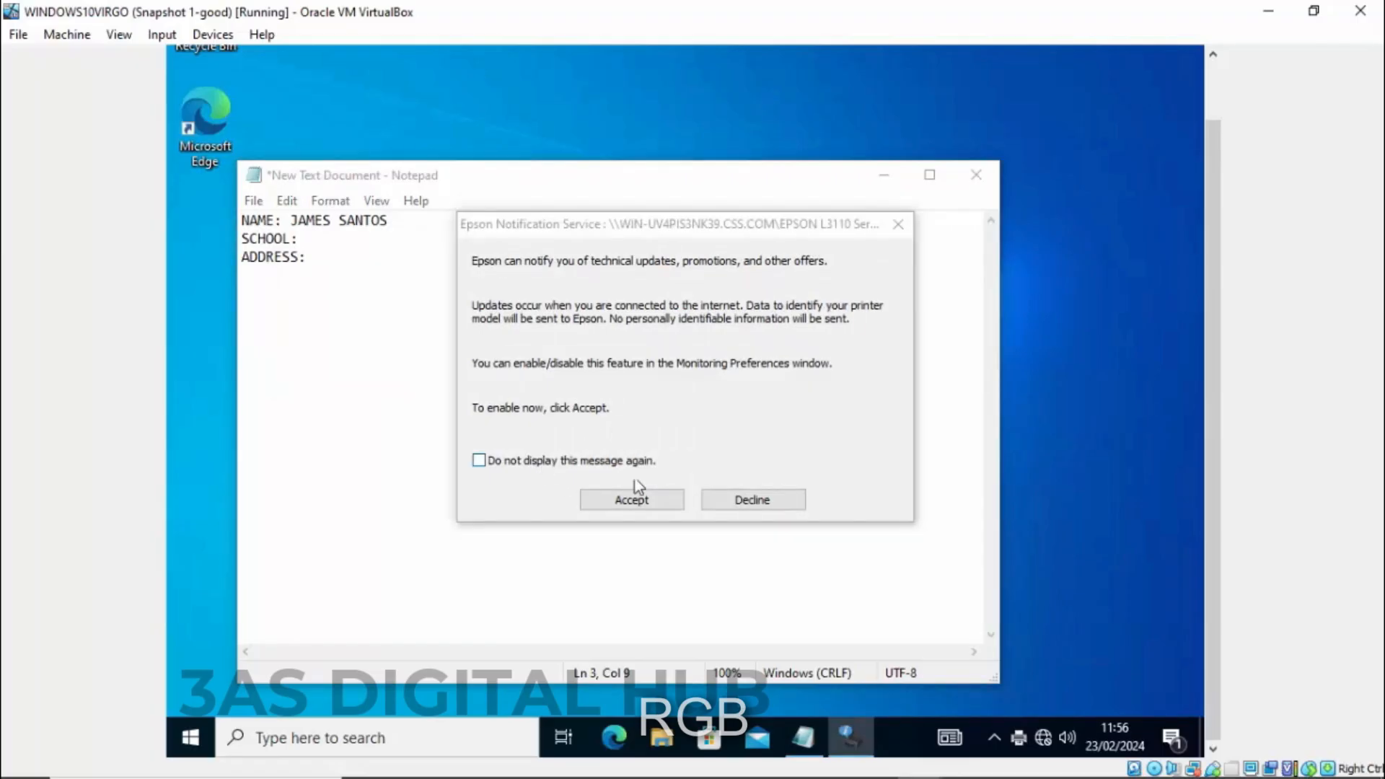
click(636, 505)
click(634, 505)
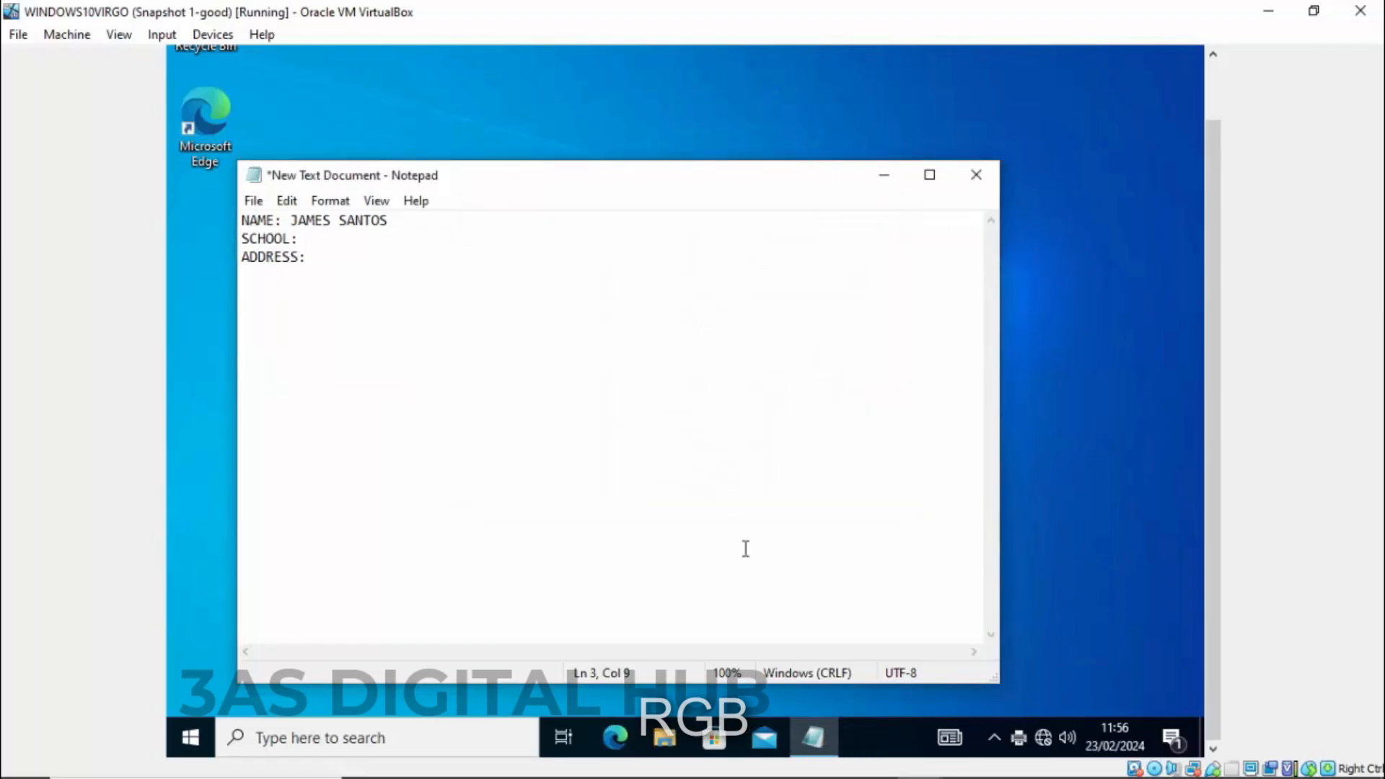